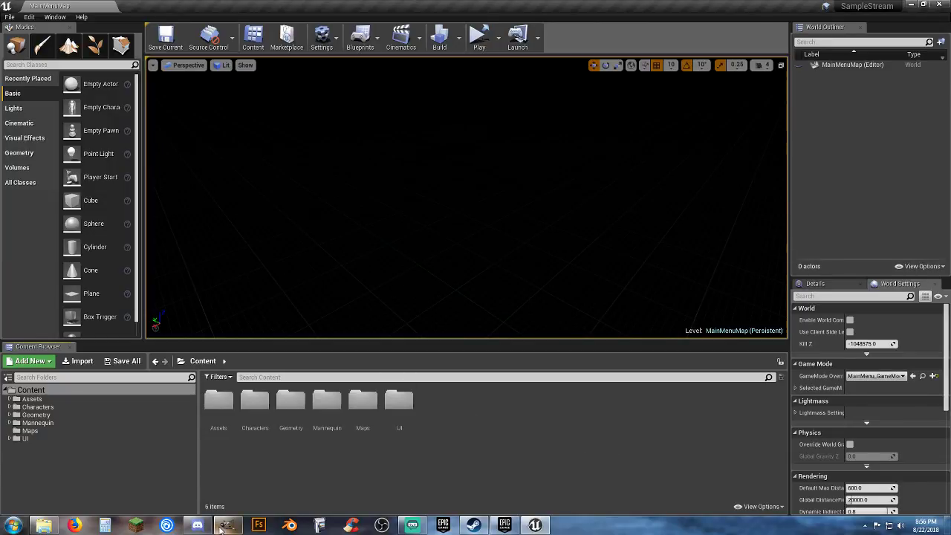
mouse_move(219, 528)
click(13, 524)
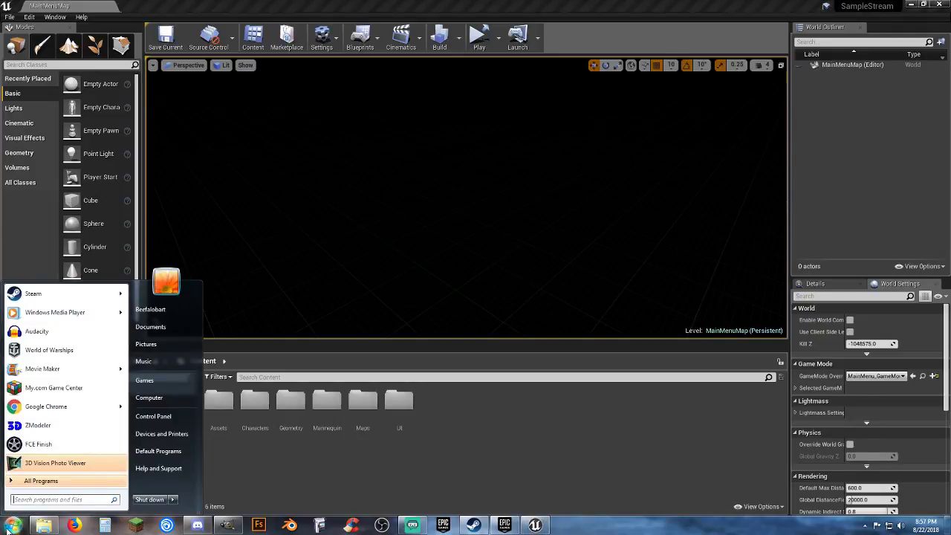
click(491, 453)
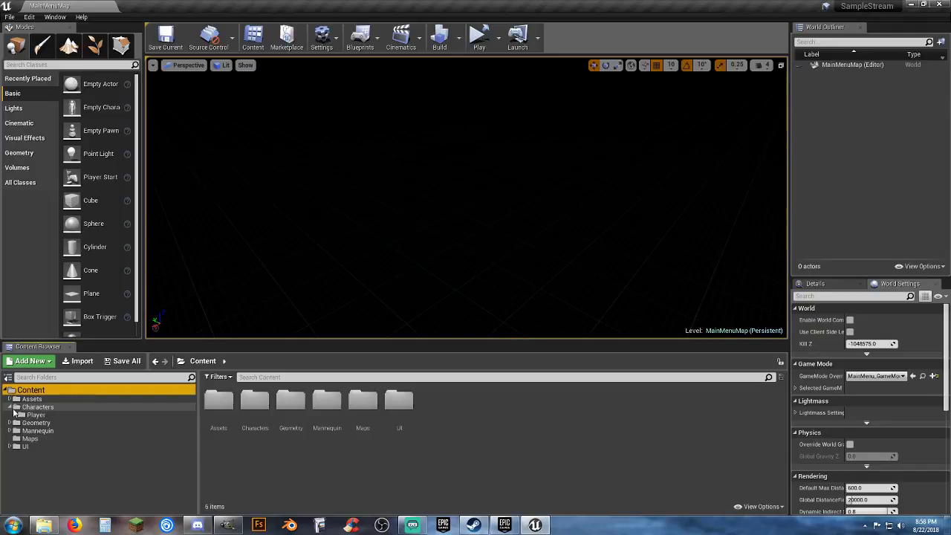
Open the Blueprints folder under Characters > Player in the content browser
click(9, 407)
click(16, 414)
click(41, 422)
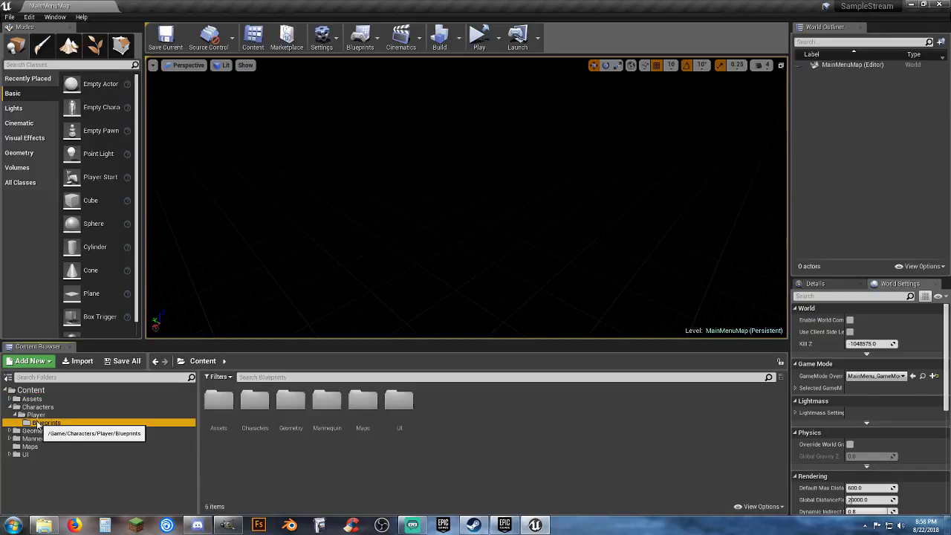
click(367, 427)
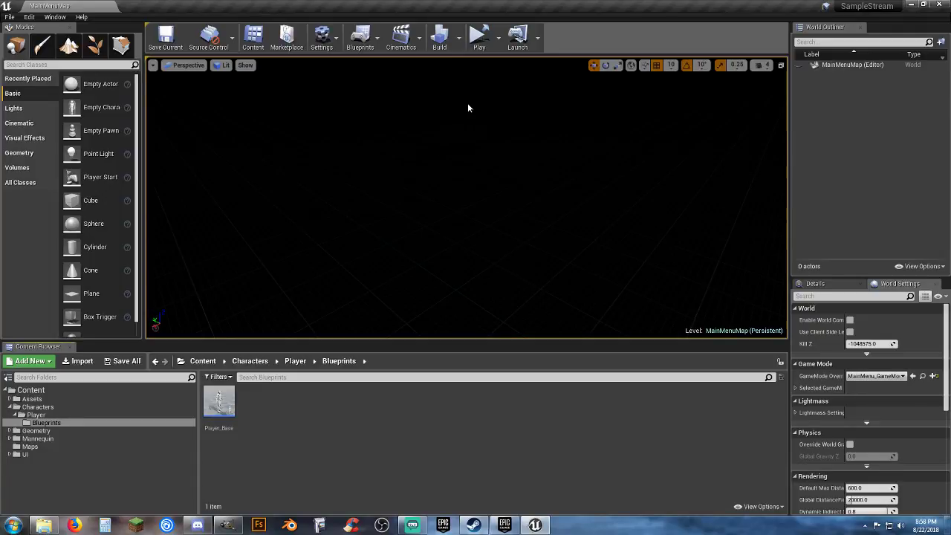
Play-test the main menu by hosting a multiplayer server named "fd"
click(479, 46)
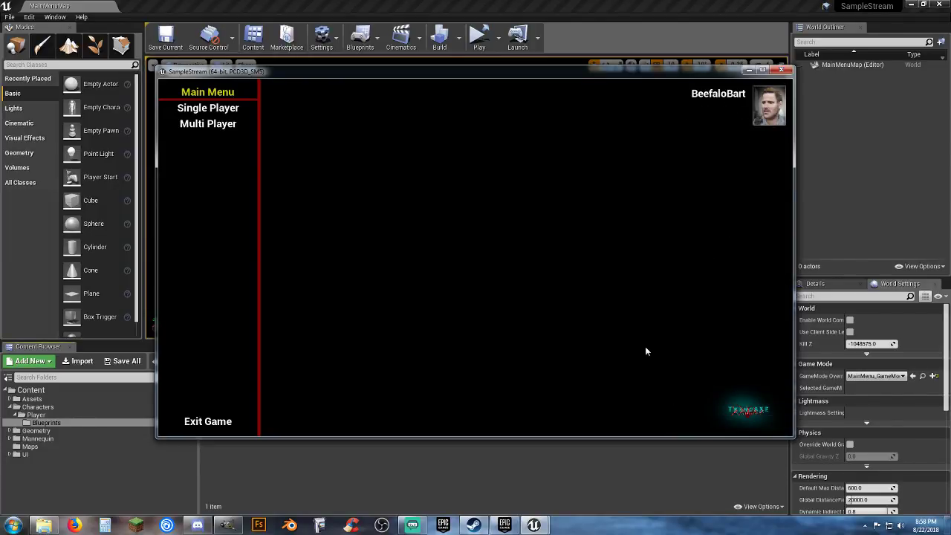
click(219, 124)
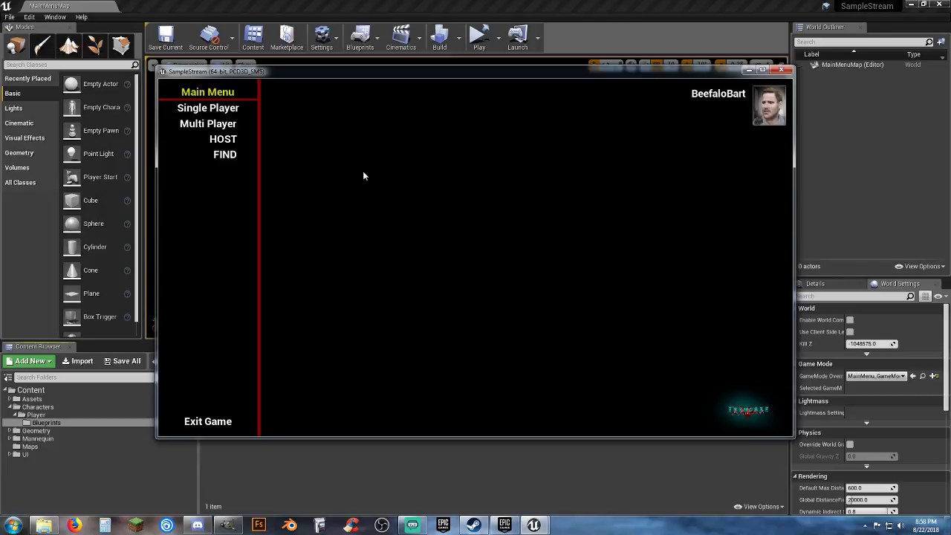
click(232, 140)
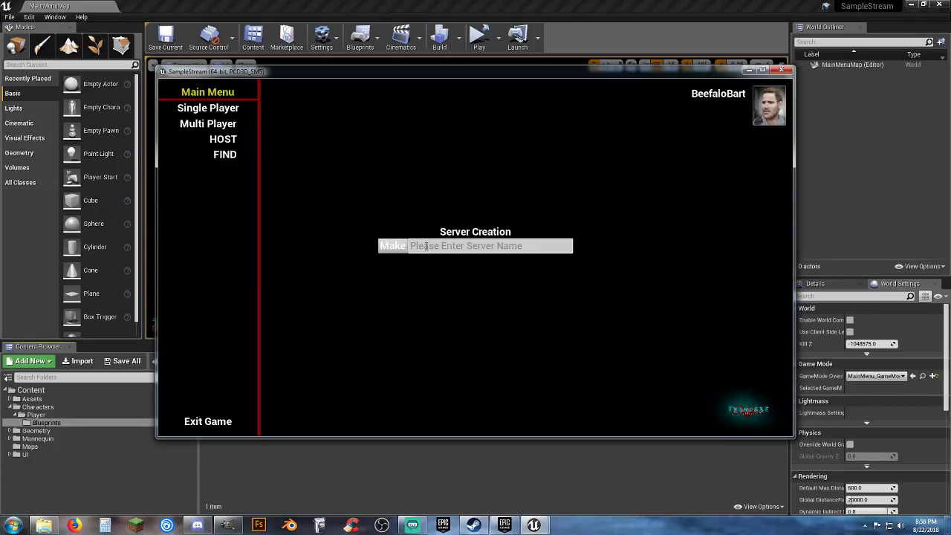
text(fd)
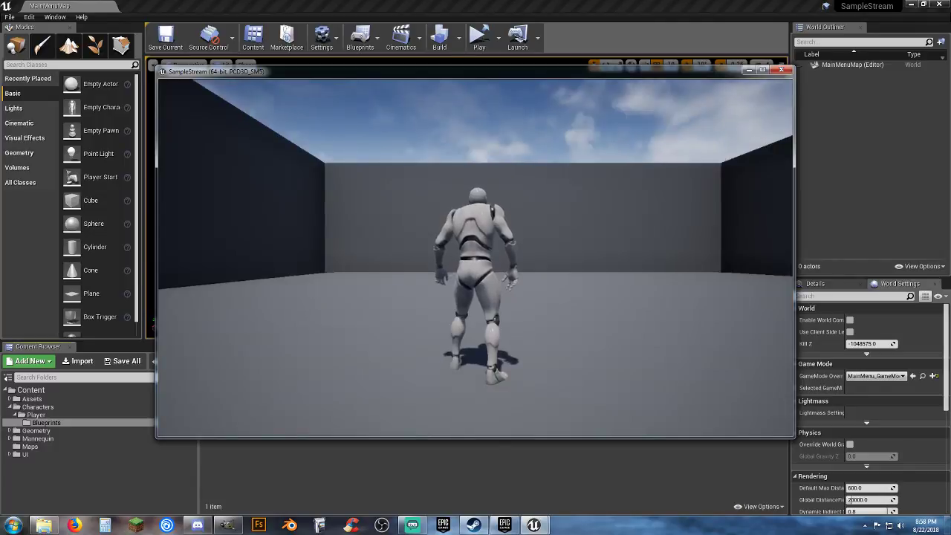
Test the third-person character in the hosted level by walking and jumping around
text(w)
key(space)
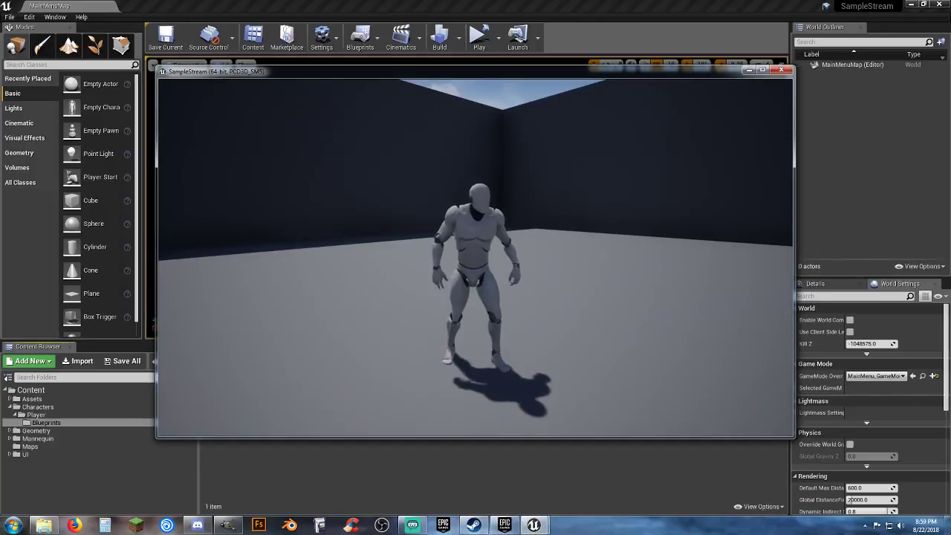
key(w)
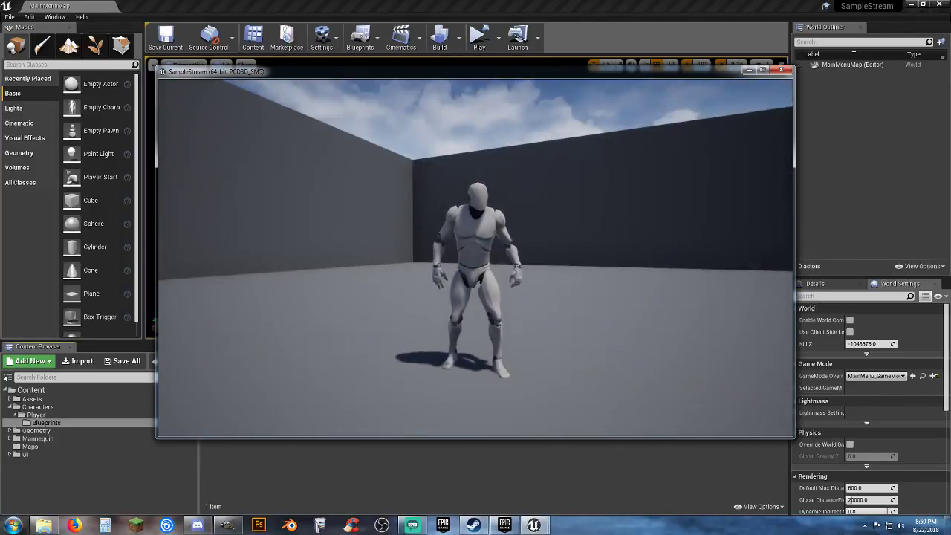
key(w)
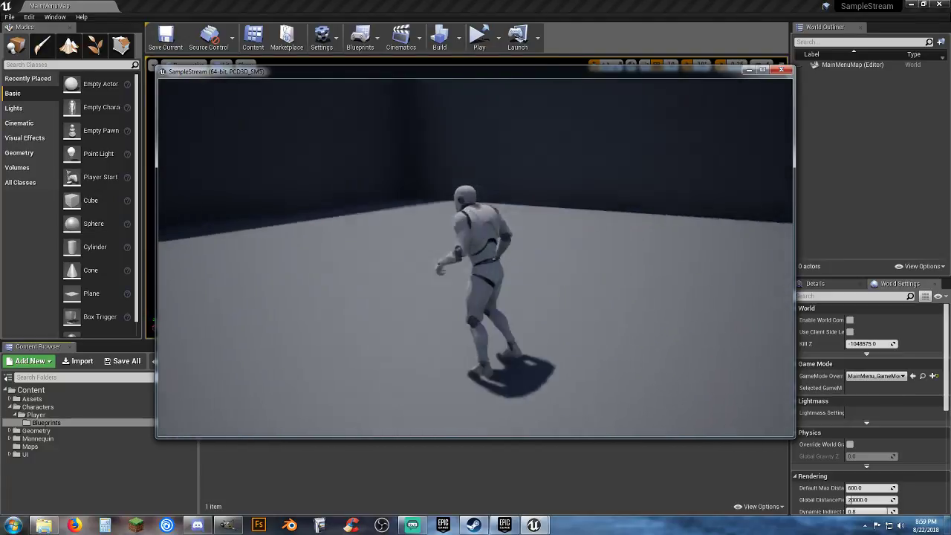
Return to the main menu from the in-game pause menu and exit the game
key(Escape)
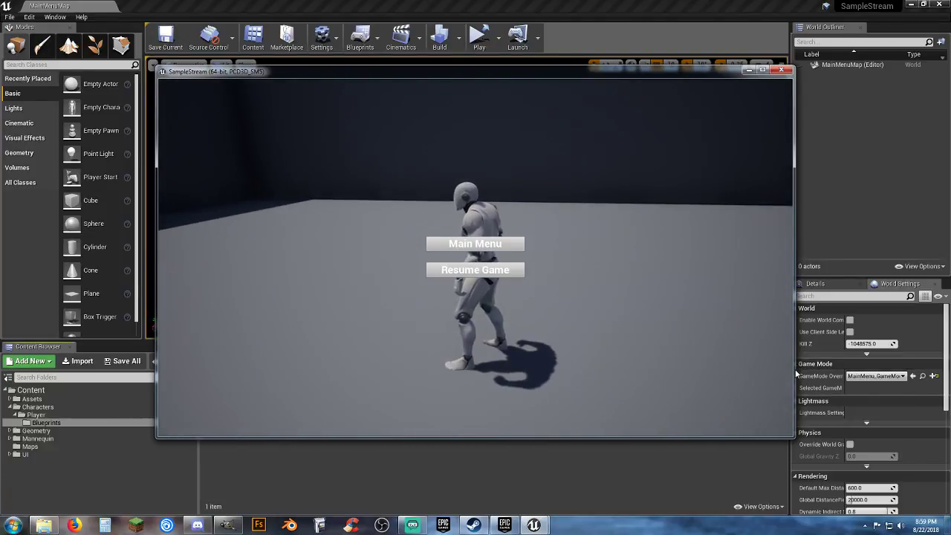
click(510, 246)
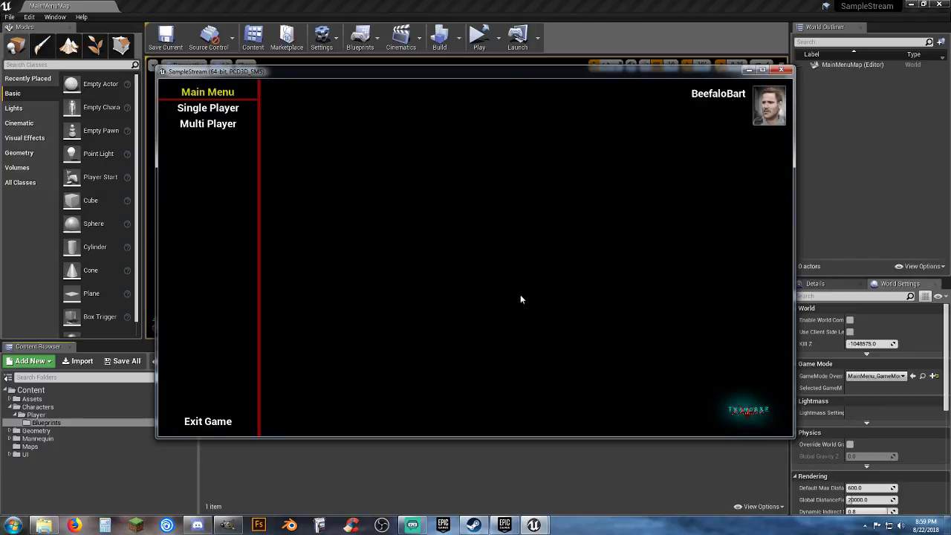
click(227, 425)
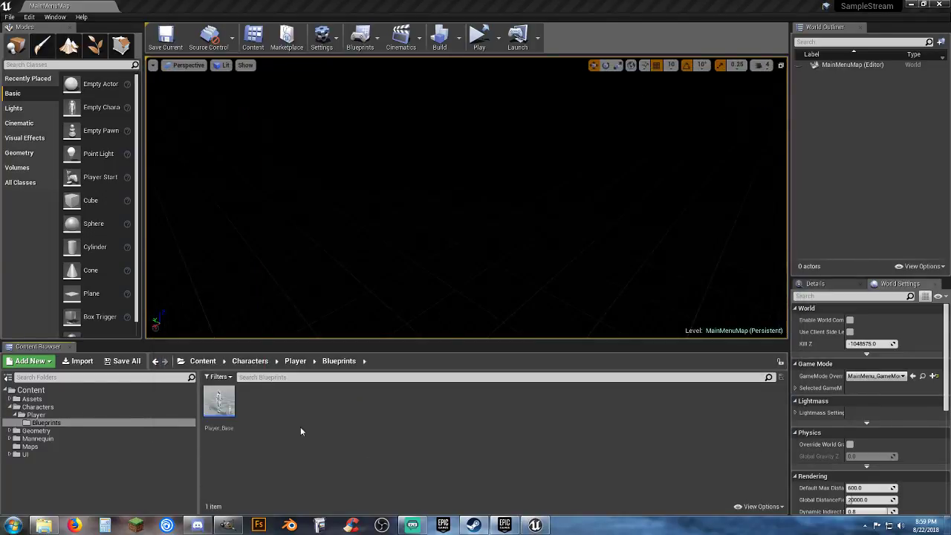
Open the Player_Base blueprint and view the empty area of its event graph below the touch input nodes
double_click(219, 404)
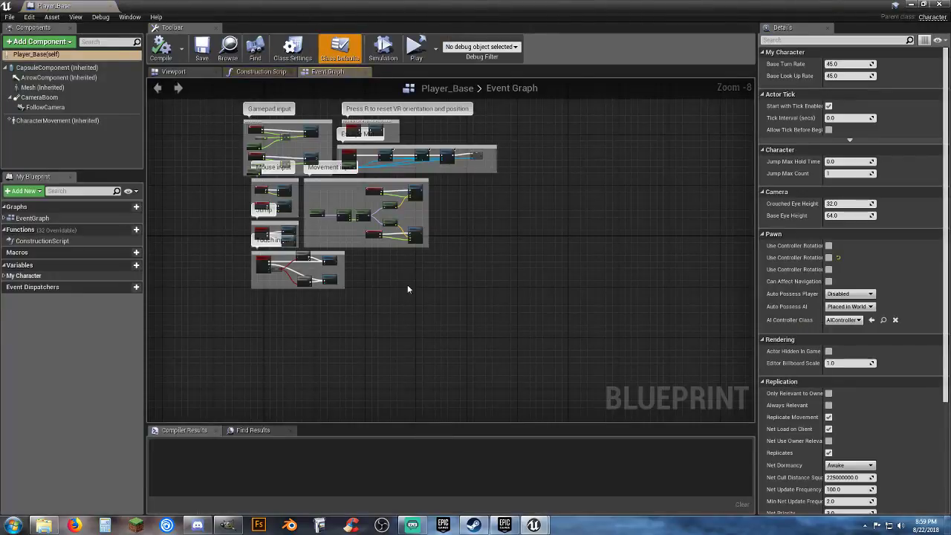
right_drag(377, 294, 471, 326)
scroll(369, 370, up, 8)
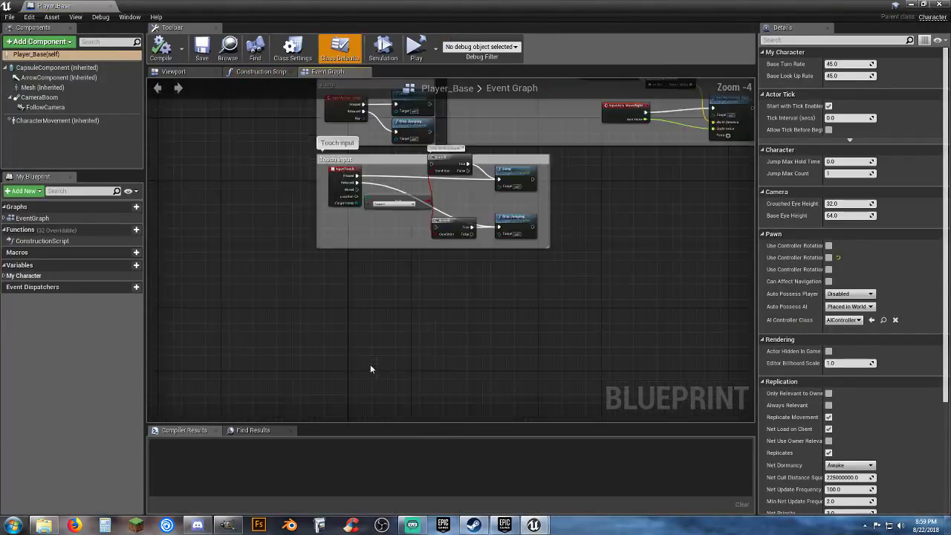
right_drag(329, 265, 379, 299)
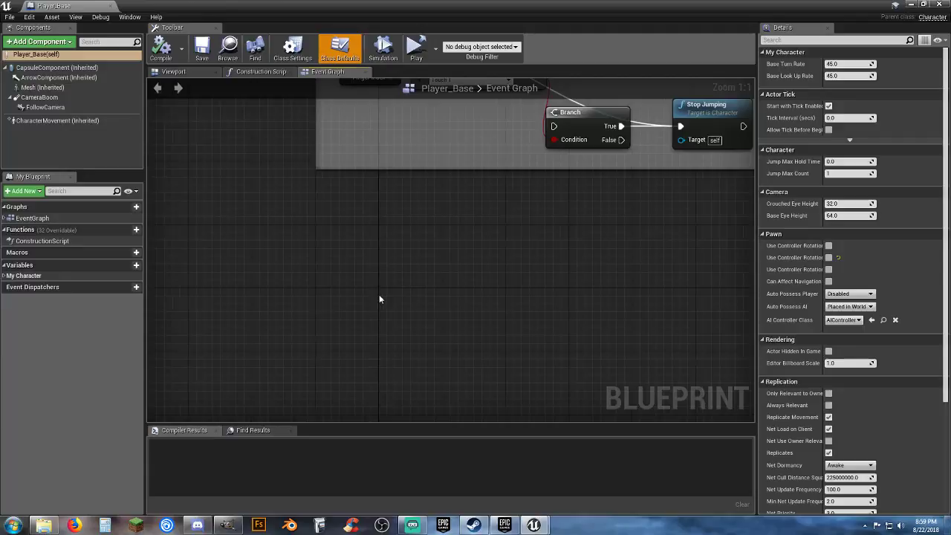
right_click(341, 245)
click(268, 251)
Show the character in the blueprint viewport and add a Camera component named "FPS Camera" as a child of Mesh
click(44, 87)
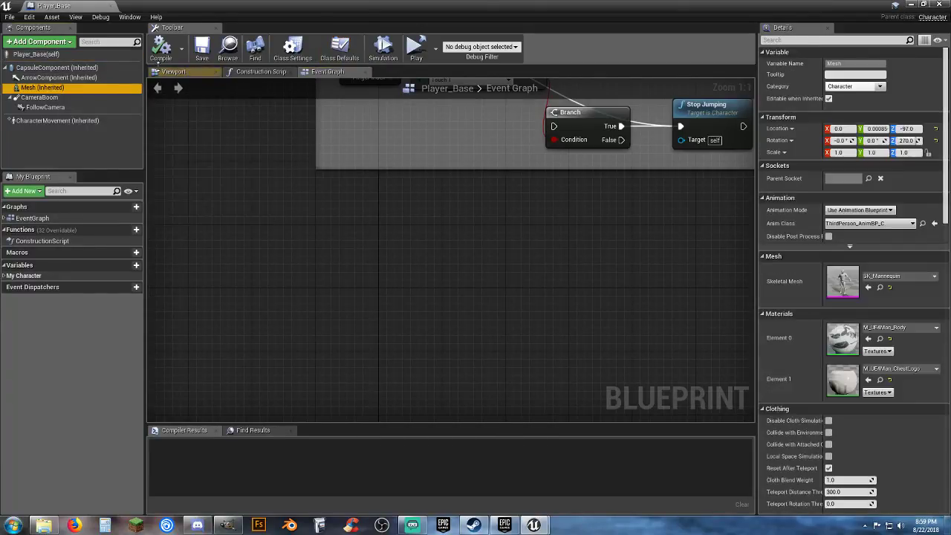
click(173, 73)
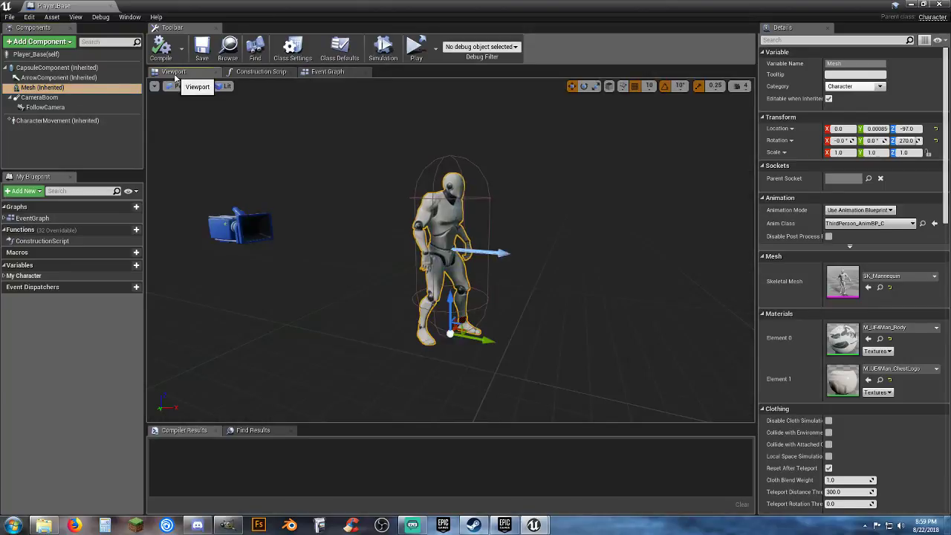
right_click(45, 88)
mouse_move(74, 104)
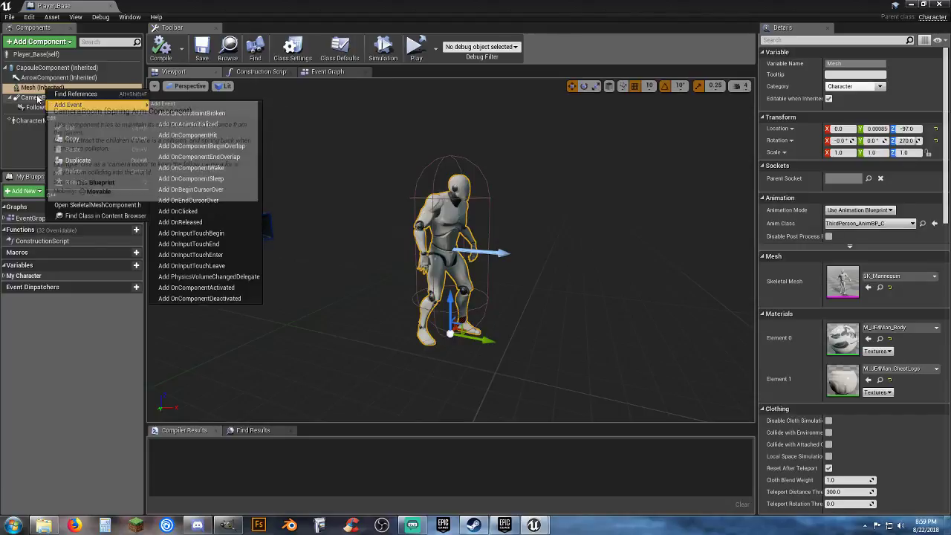
click(40, 42)
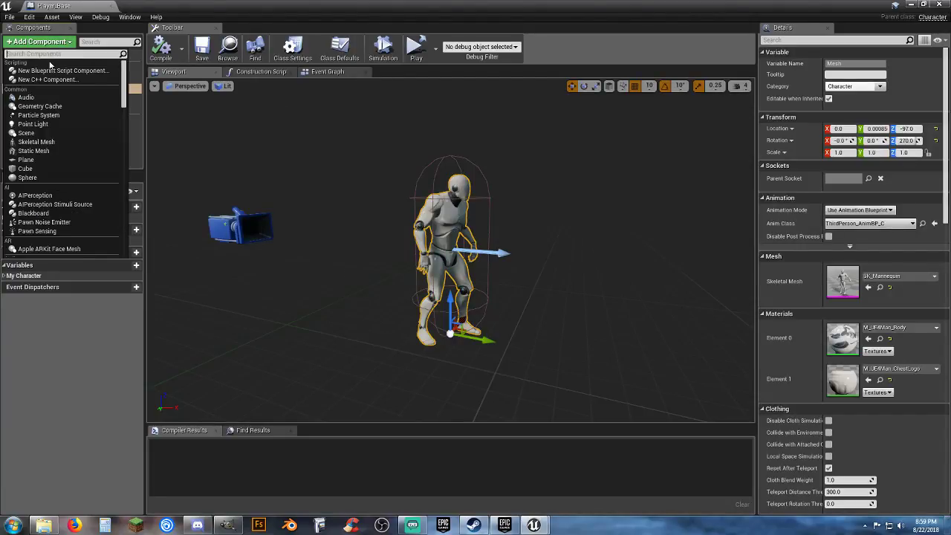
text(camer)
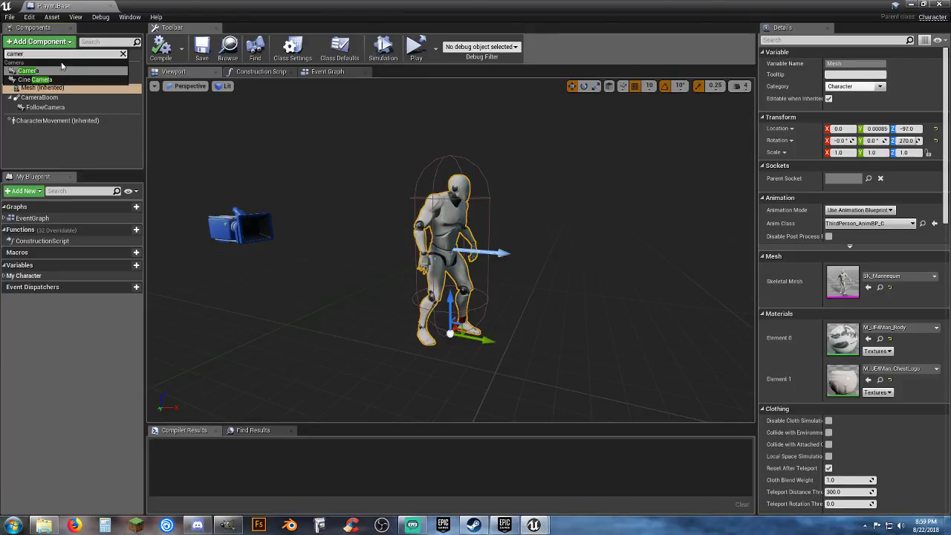
click(61, 68)
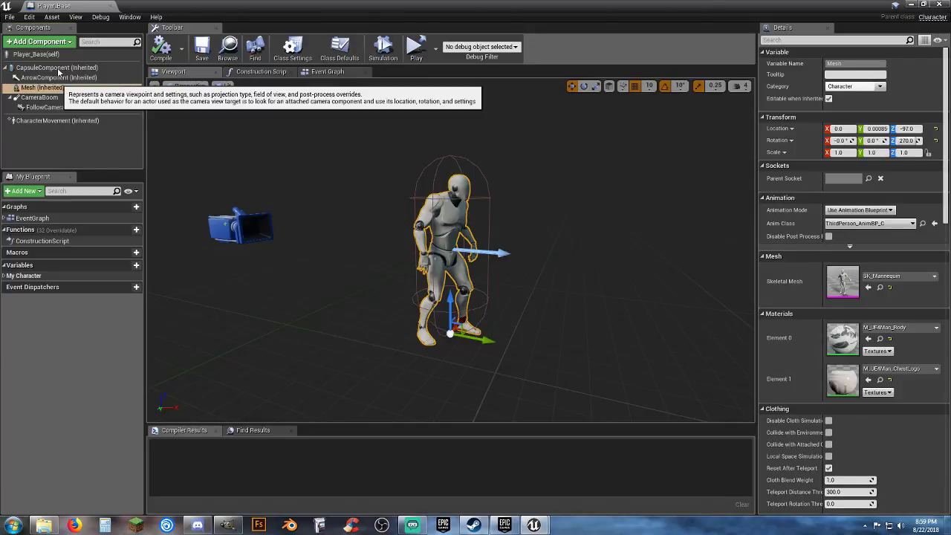
text(F)
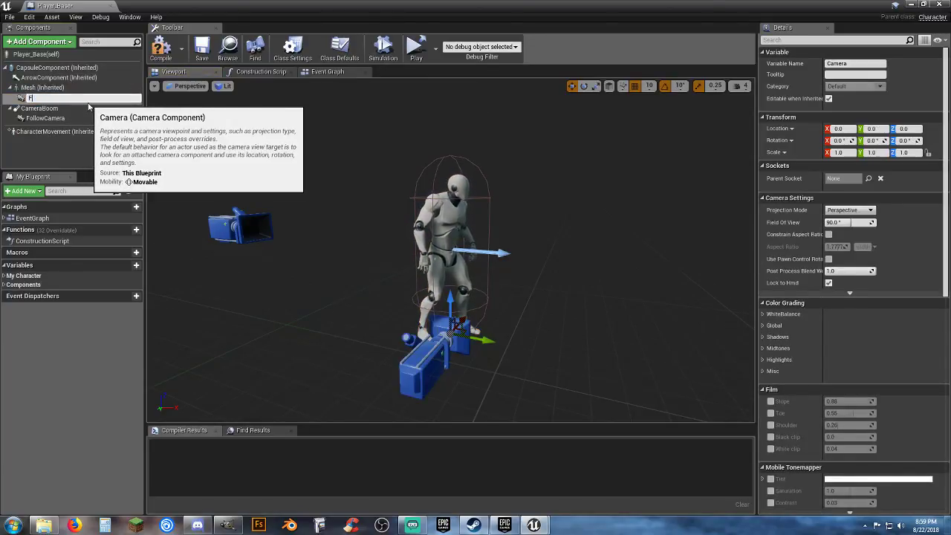
text(PS Camera)
key(Return)
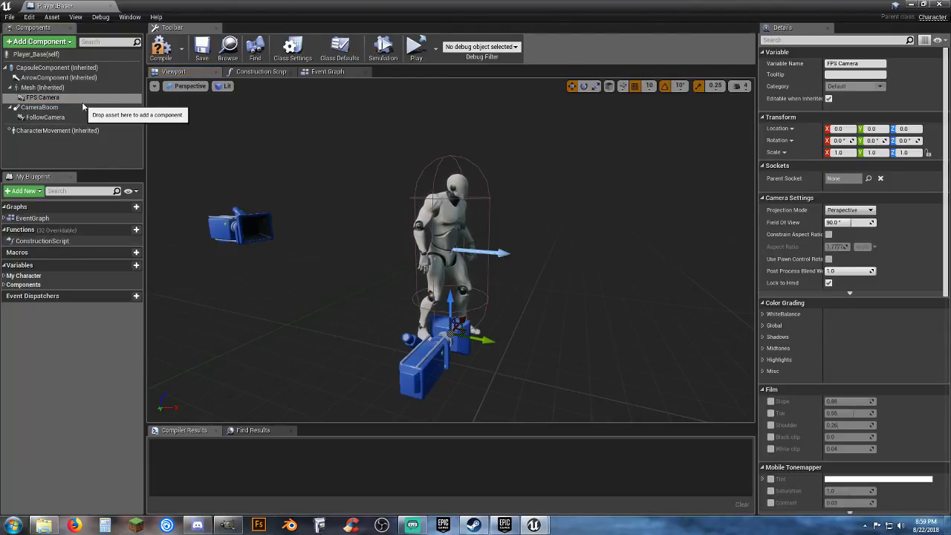
Attach the FPS Camera to the mesh's head bone by choosing "head" as its parent socket
click(83, 100)
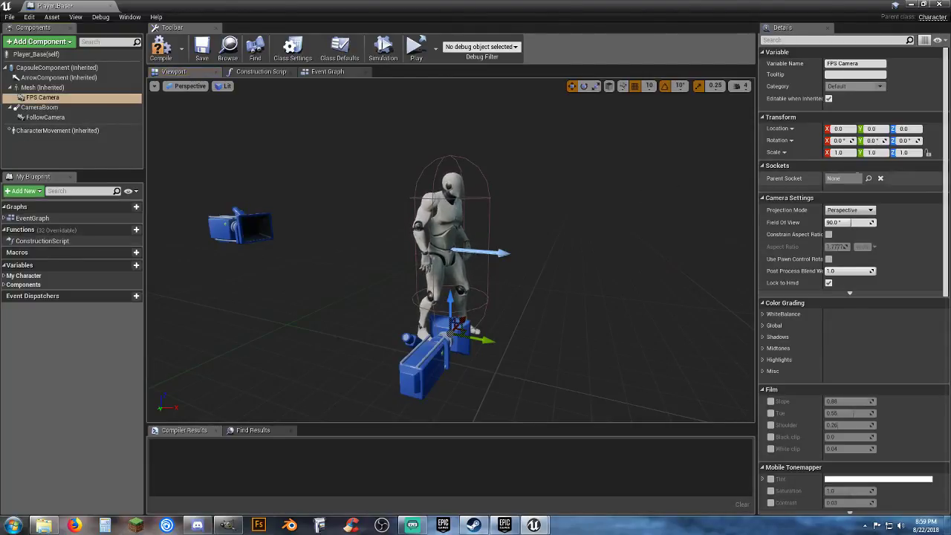
click(868, 179)
scroll(854, 300, down, 1)
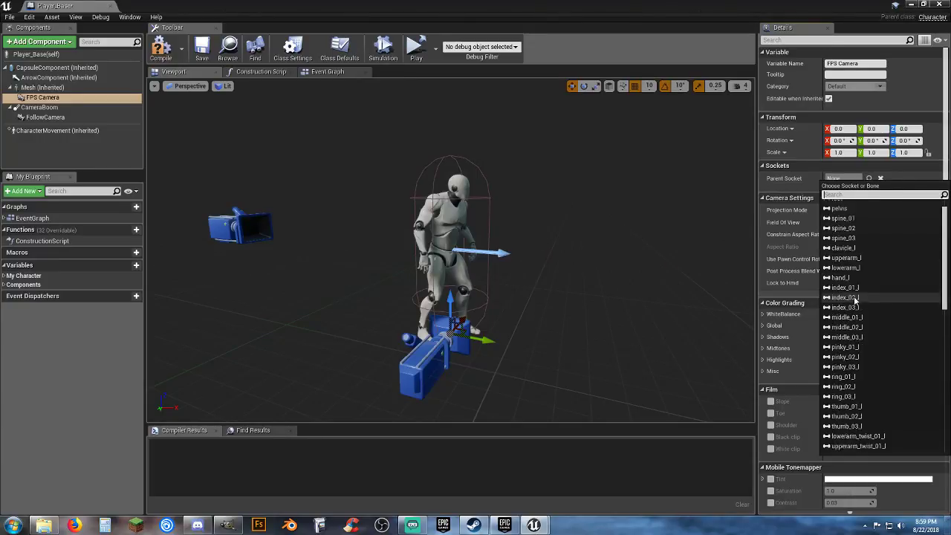
scroll(854, 300, down, 8)
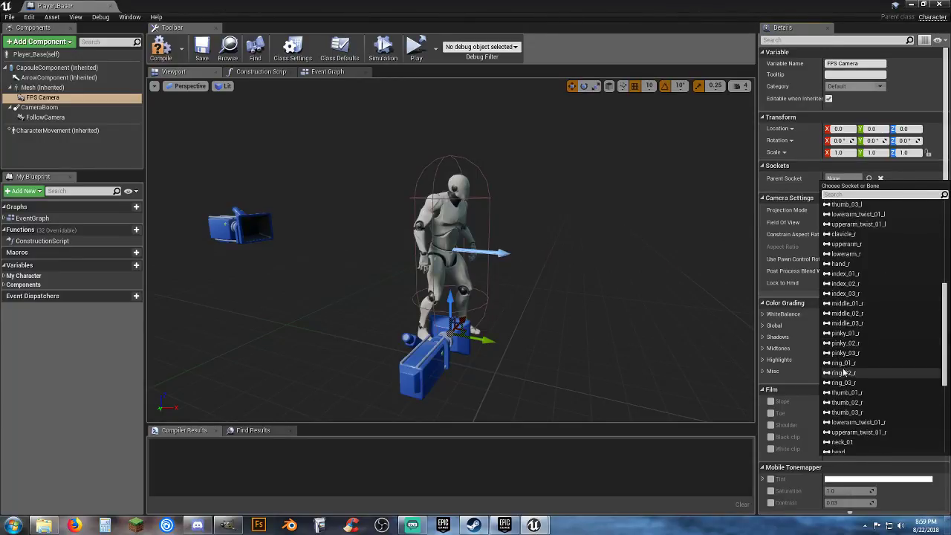
scroll(843, 375, down, 2)
click(841, 397)
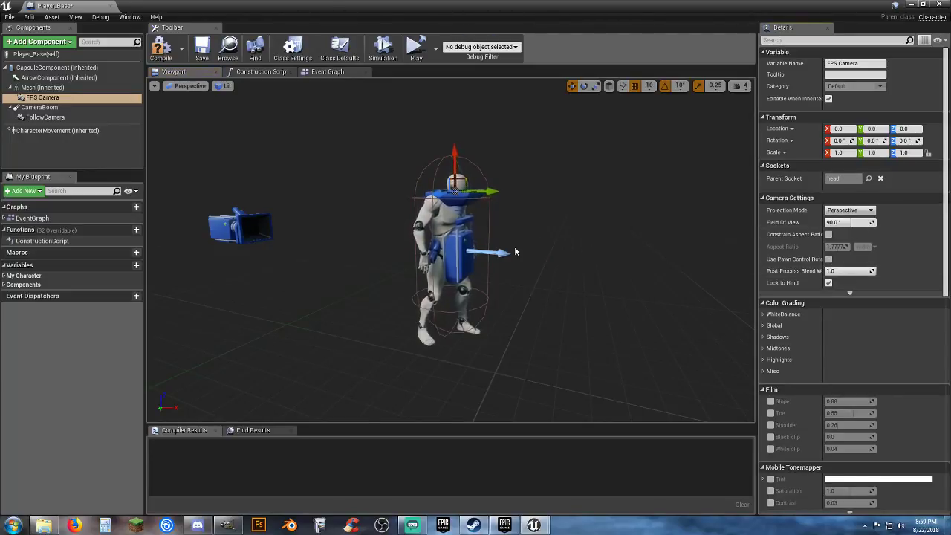
Turn off Realtime rendering in the blueprint viewport so the character preview stays still
scroll(505, 251, up, 6)
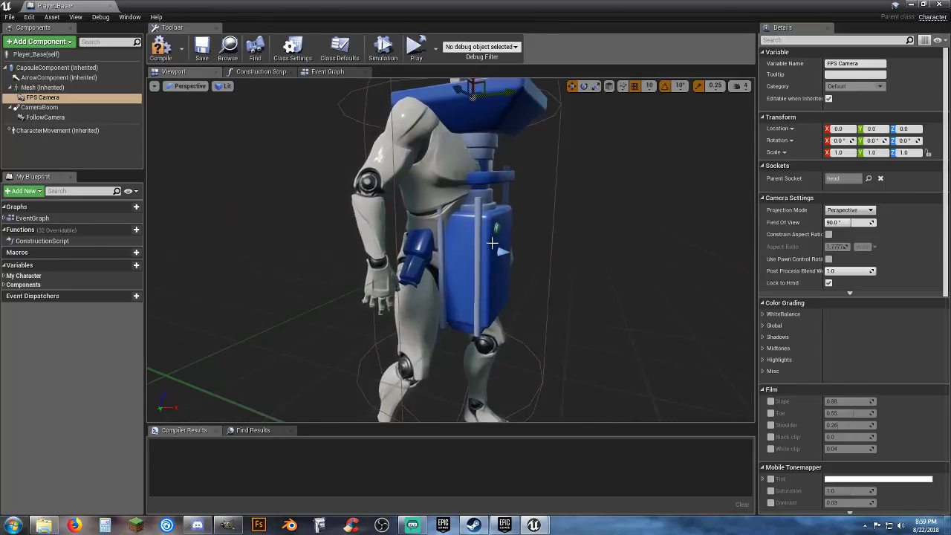
scroll(491, 243, down, 5)
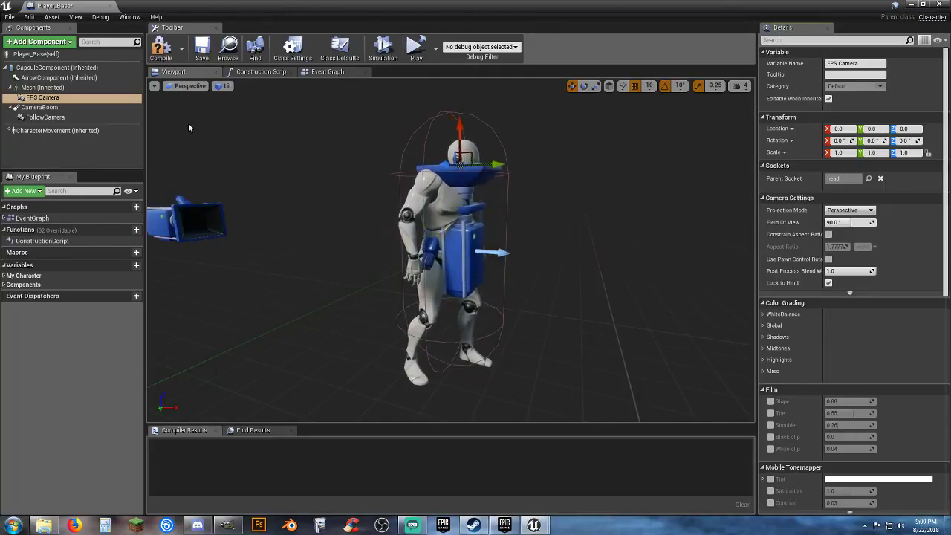
click(153, 85)
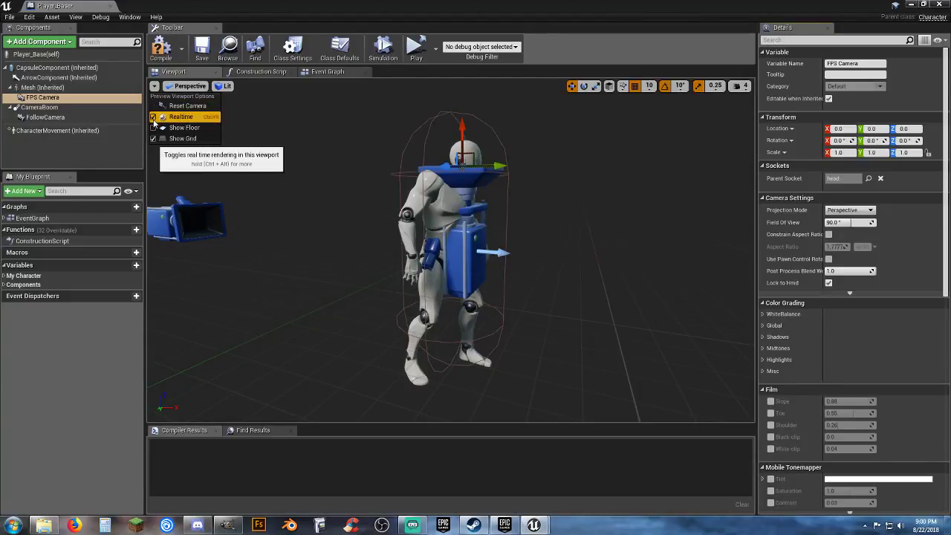
click(153, 117)
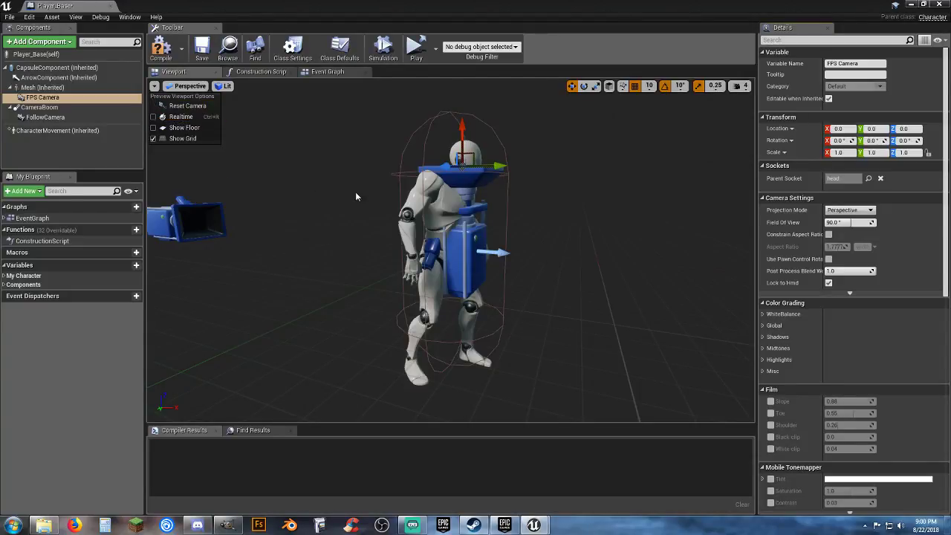
Rotate the FPS Camera to face the way the character faces, about -90° on X, 0° on Y and 90° on Z
click(584, 87)
right_drag(567, 187, 552, 160)
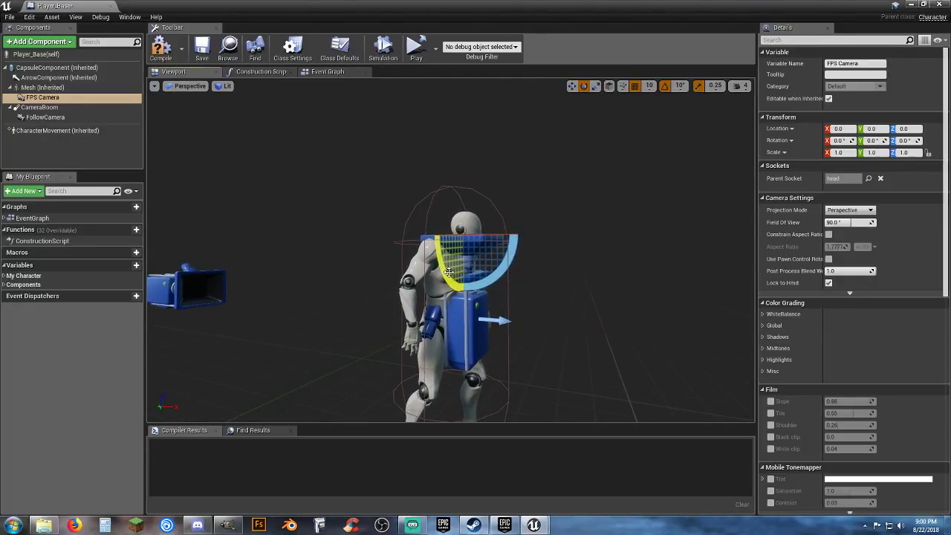
drag(449, 272, 463, 303)
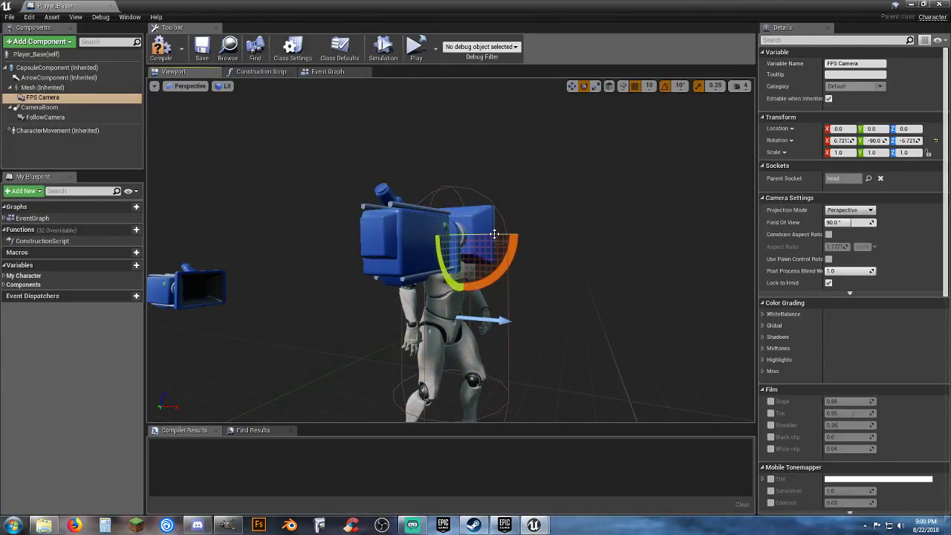
drag(494, 234, 527, 239)
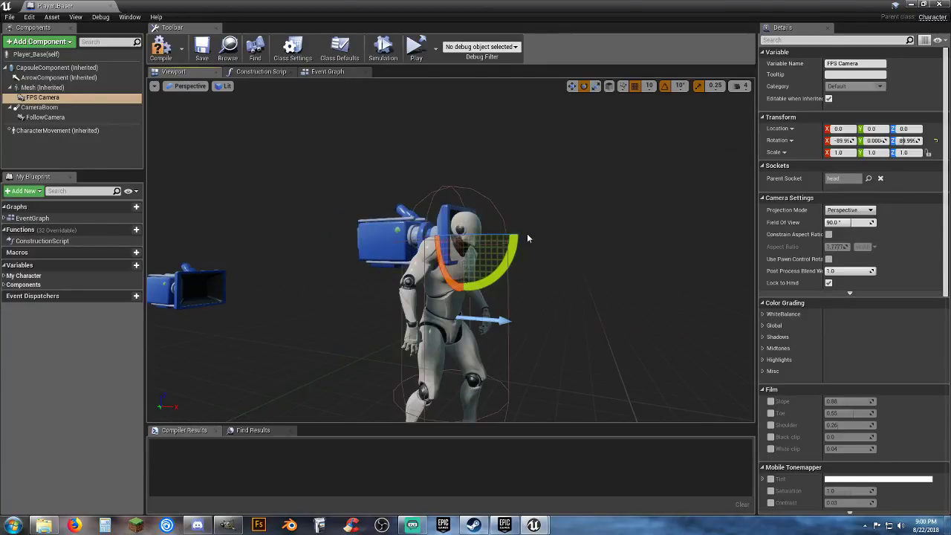
Move the FPS Camera to the front of the face, about 20 on Y, and without grid snapping raise it to about 4.86 on X
click(571, 85)
right_drag(531, 249, 536, 273)
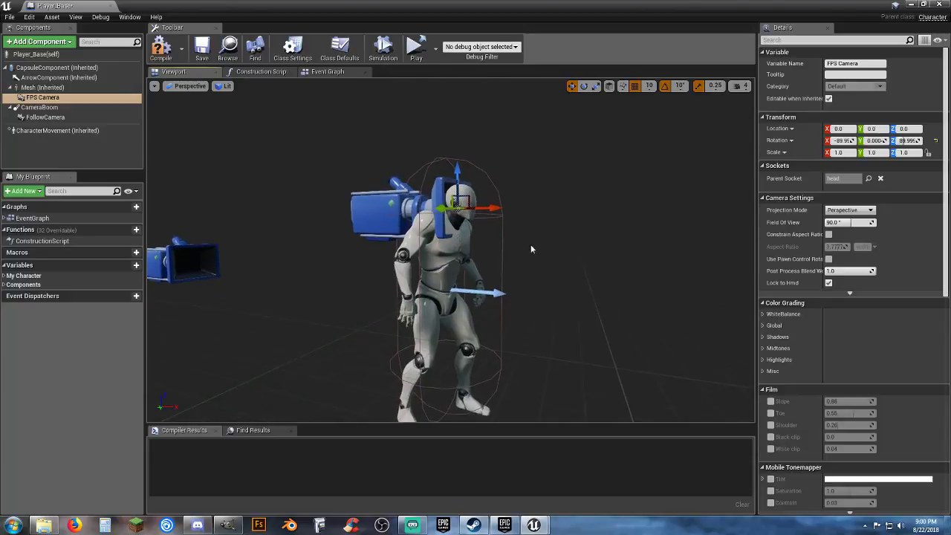
drag(492, 211, 518, 208)
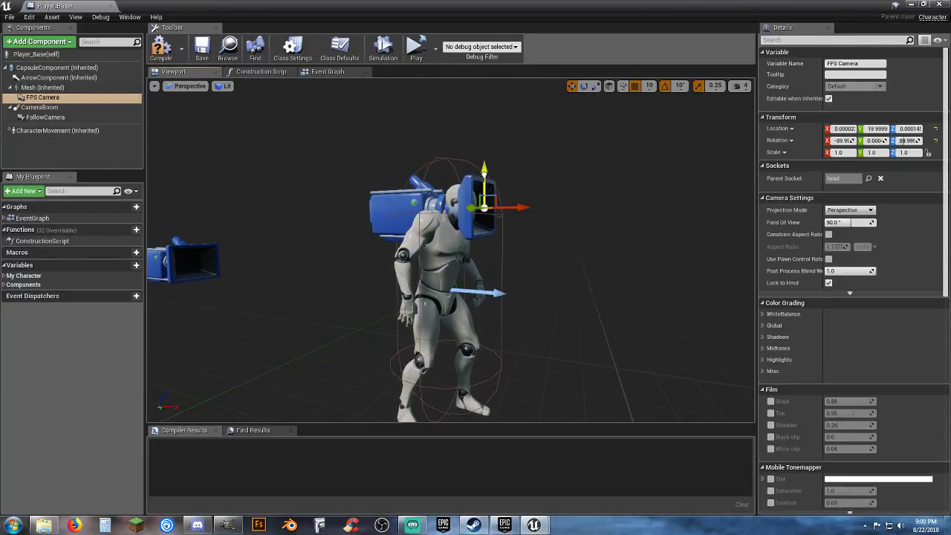
drag(484, 172, 485, 172)
click(633, 88)
drag(484, 170, 483, 160)
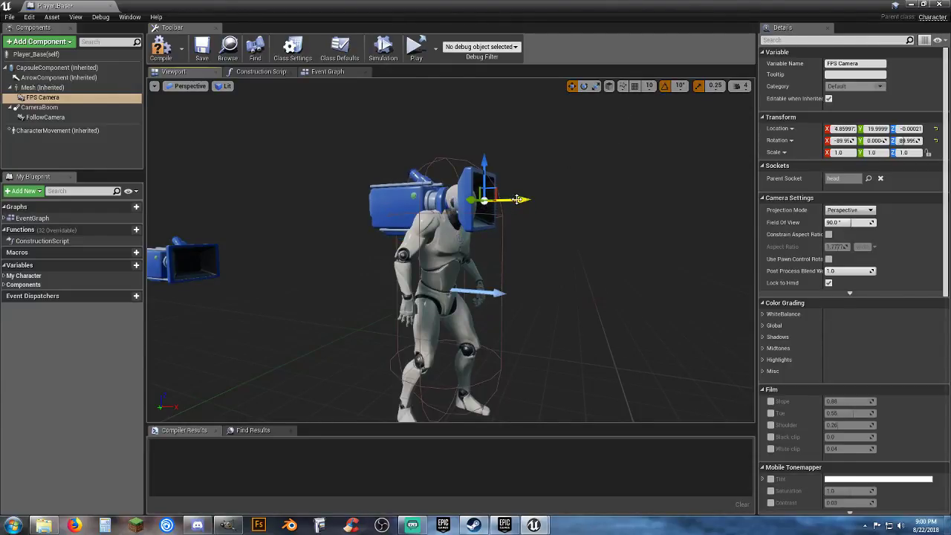
Turn position grid snapping and Realtime rendering back on in the blueprint viewport
click(635, 86)
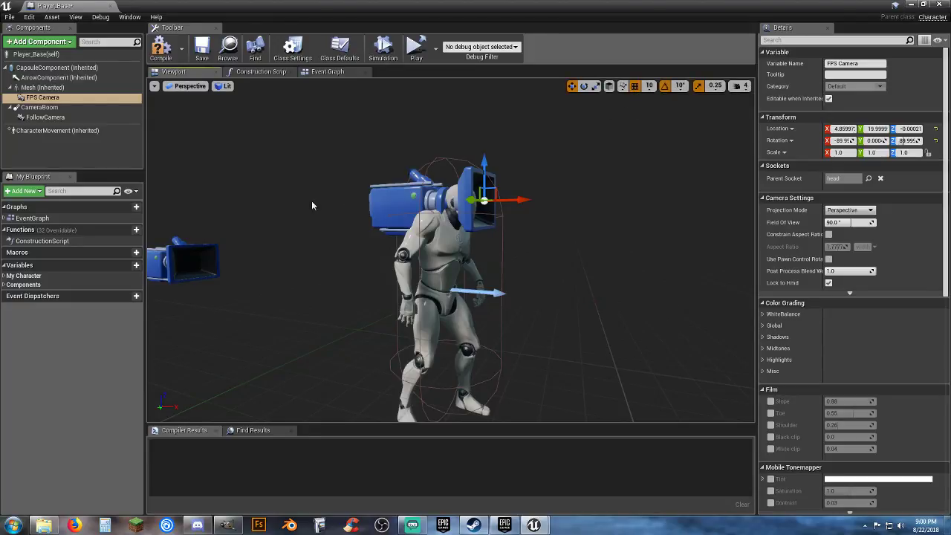
click(155, 86)
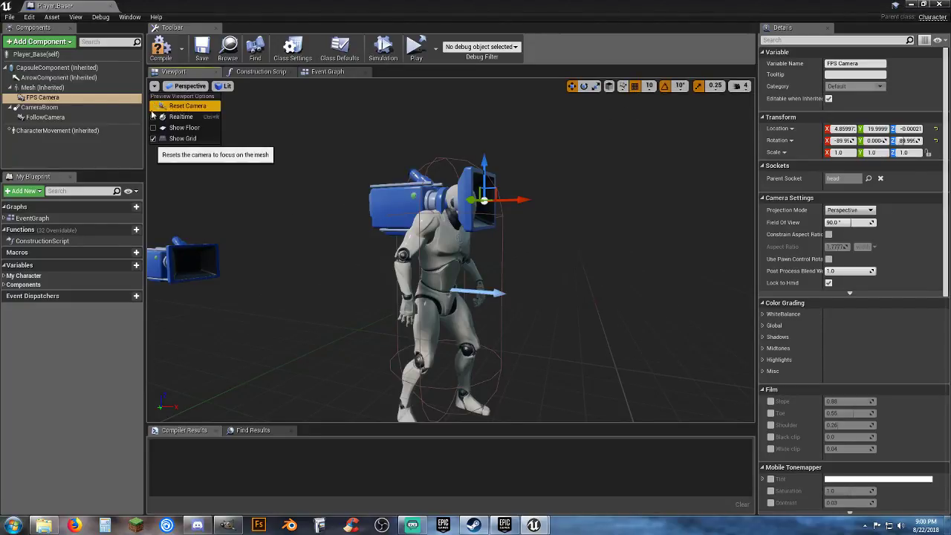
right_drag(548, 285, 528, 303)
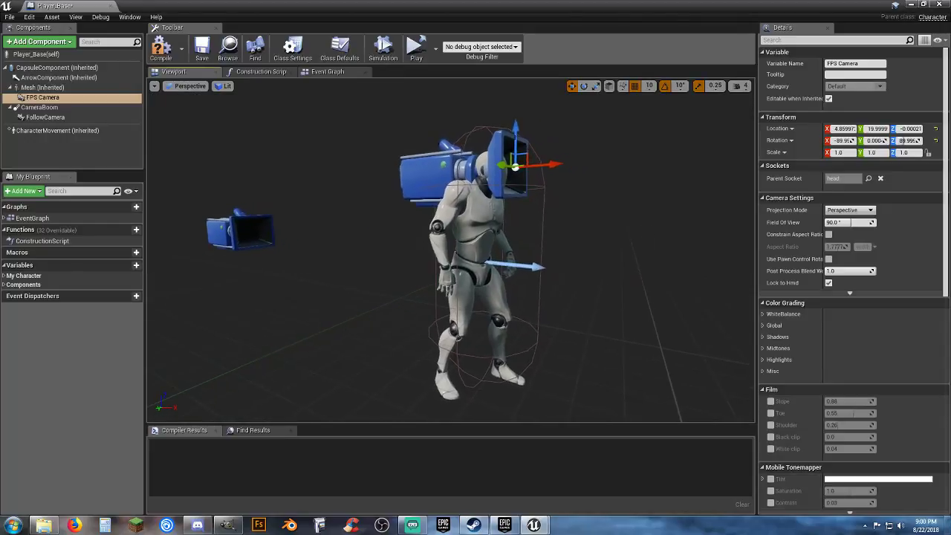
Enable Use Pawn Control Rotation for the FPS Camera and compile the blueprint
click(828, 259)
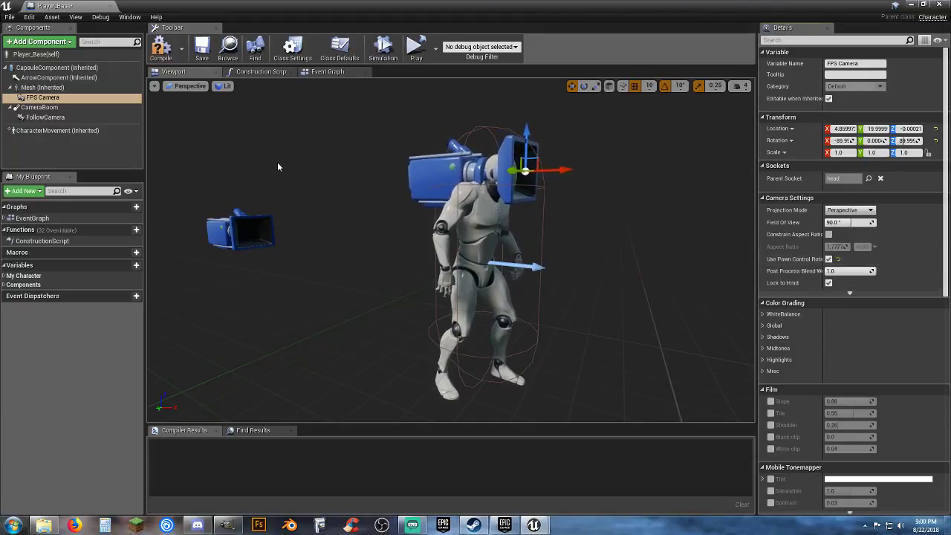
click(165, 50)
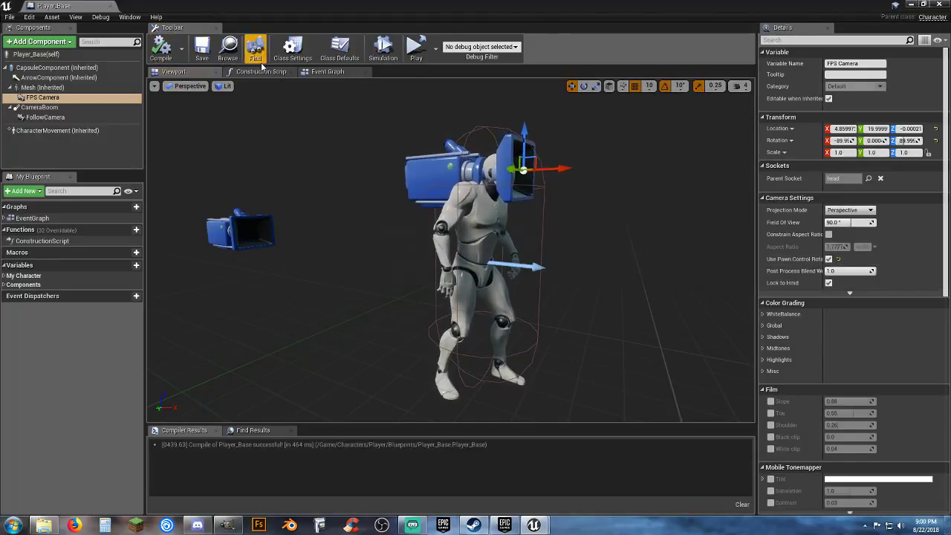
Add an Escape keyboard event node in the empty area of the Event Graph below the jump nodes
click(323, 72)
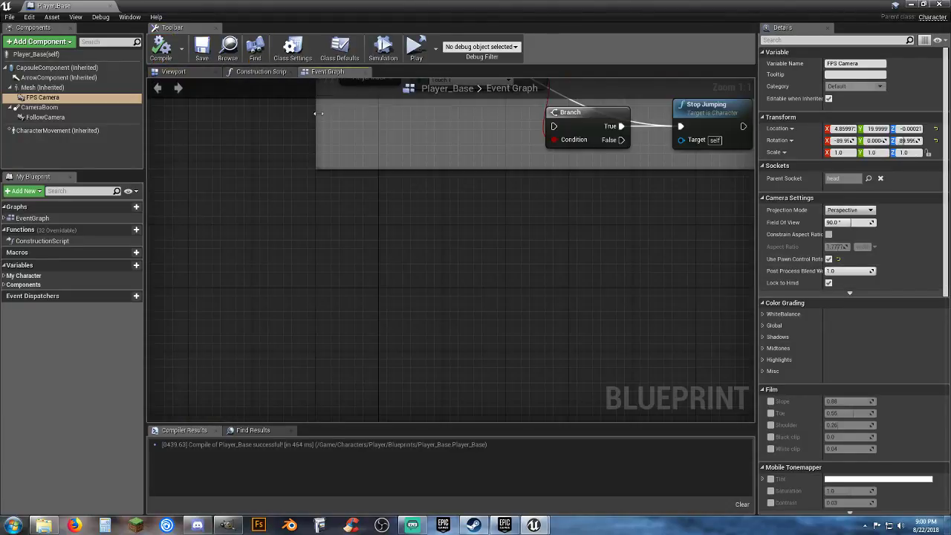
right_click(346, 250)
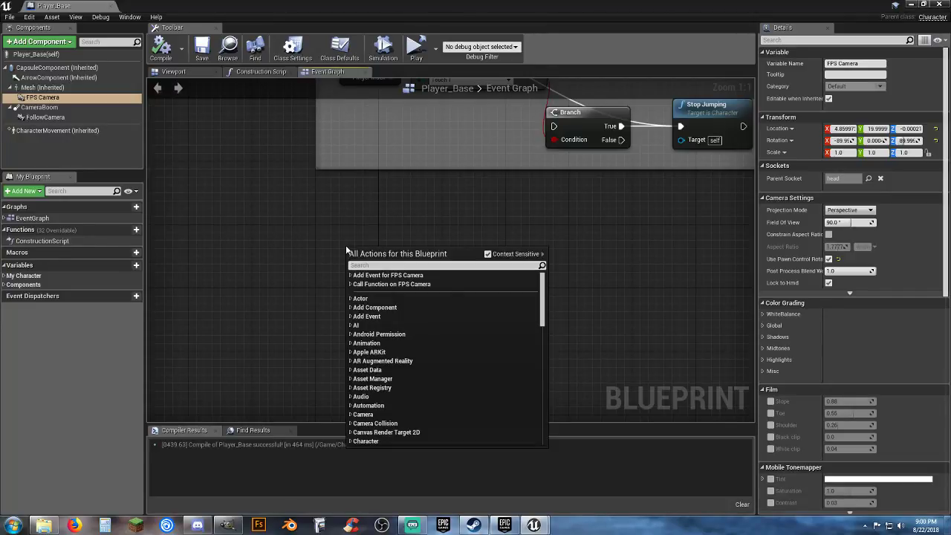
text(escape)
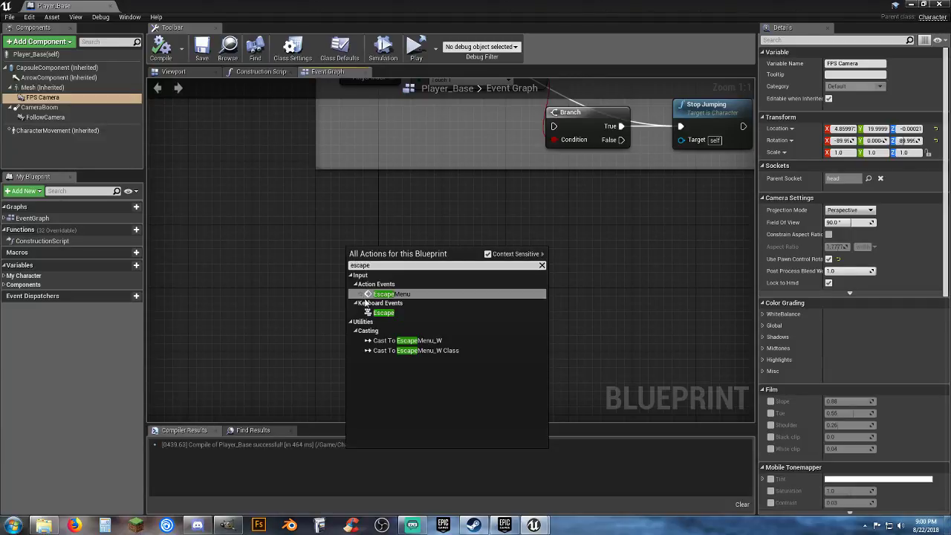
click(383, 313)
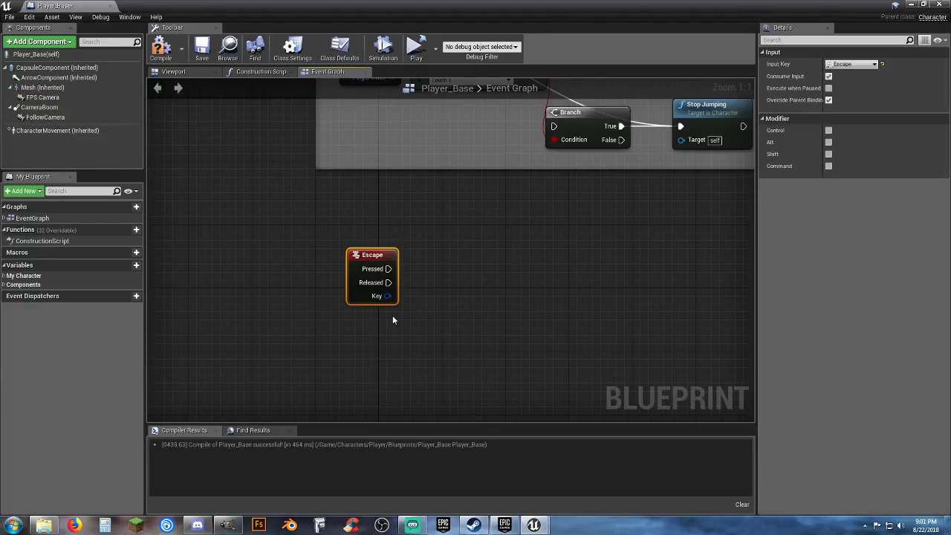
Change the Escape event's input key to V and move the node up closer to the jump comment box
click(851, 64)
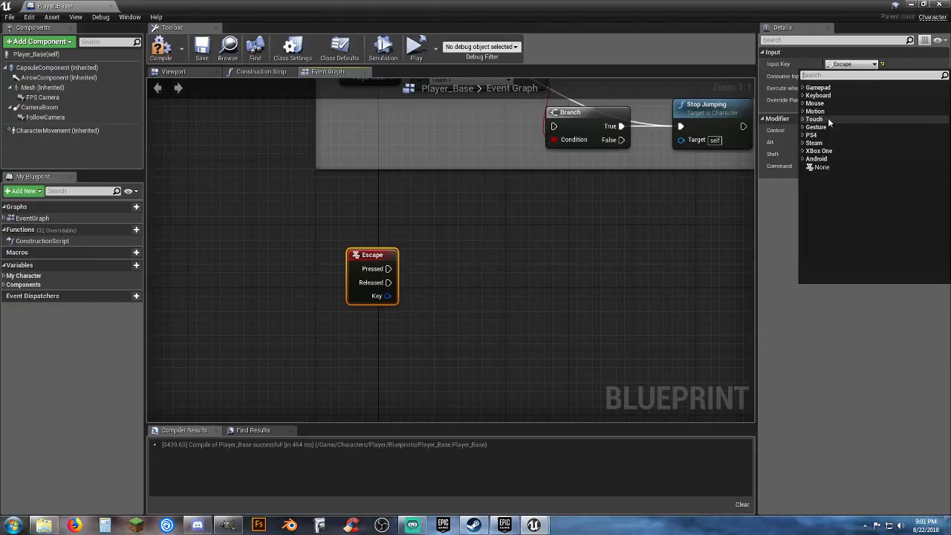
click(809, 95)
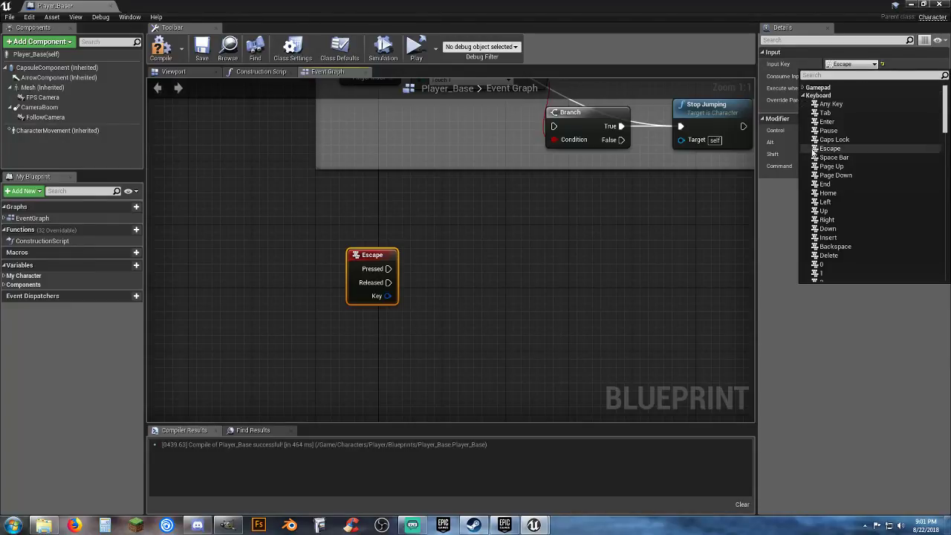
scroll(814, 152, down, 10)
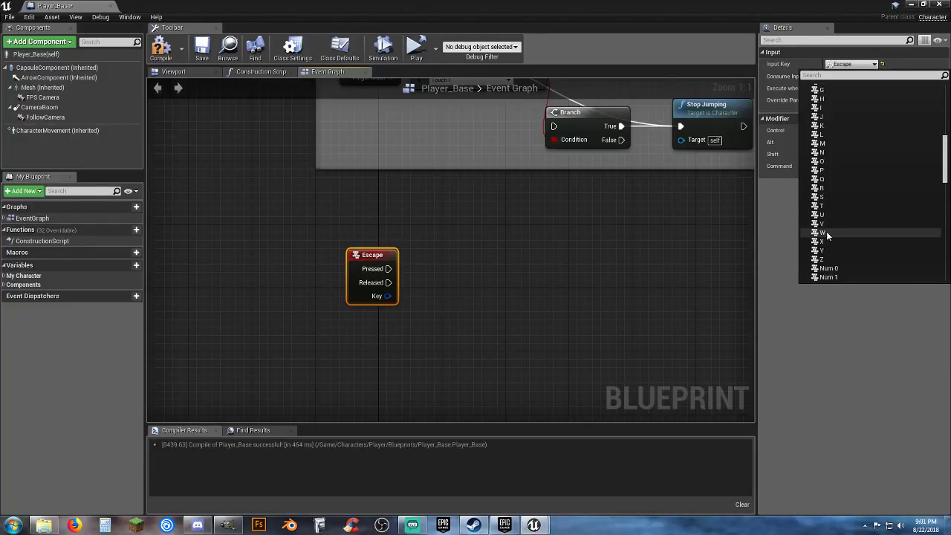
click(830, 208)
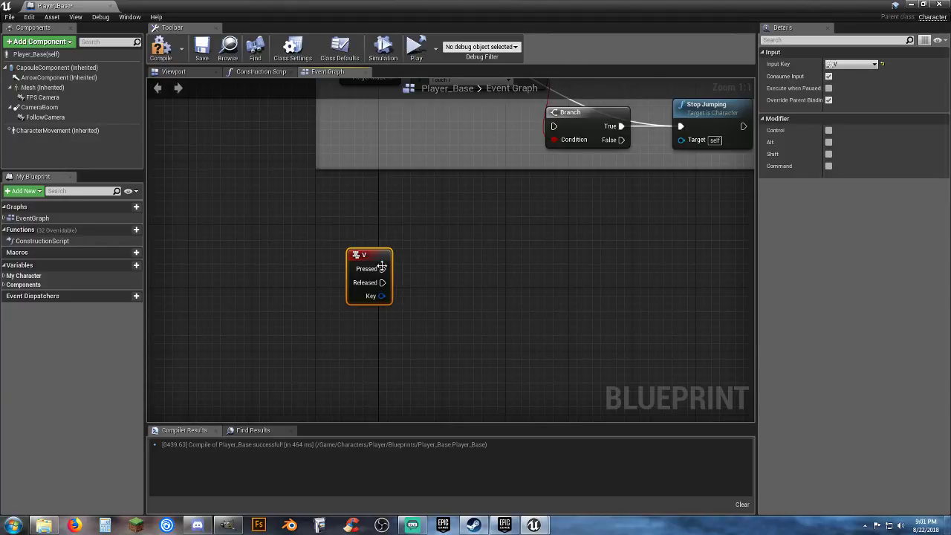
drag(371, 259, 339, 236)
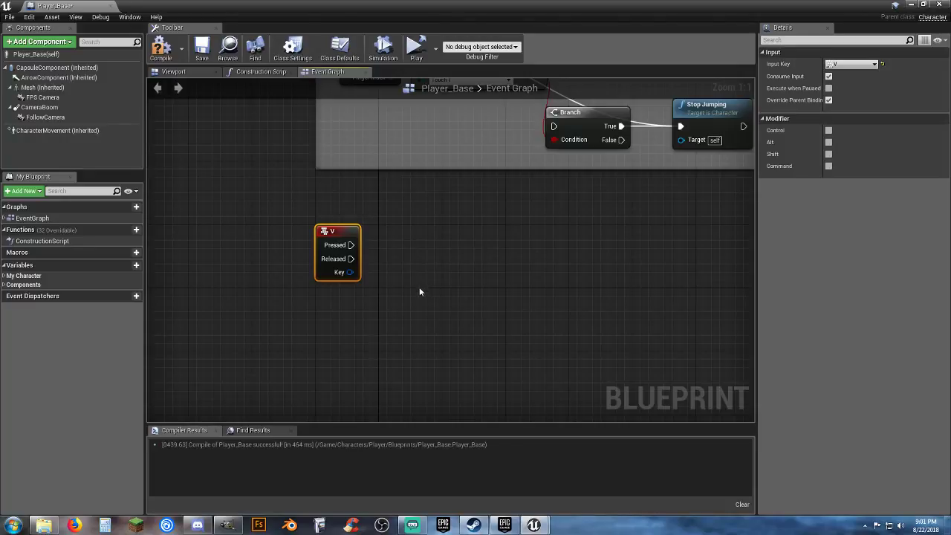
Place references to the FPS Camera and FollowCamera components in the graph, stacked below the V event
click(297, 281)
drag(38, 98, 319, 297)
drag(45, 117, 332, 329)
click(446, 345)
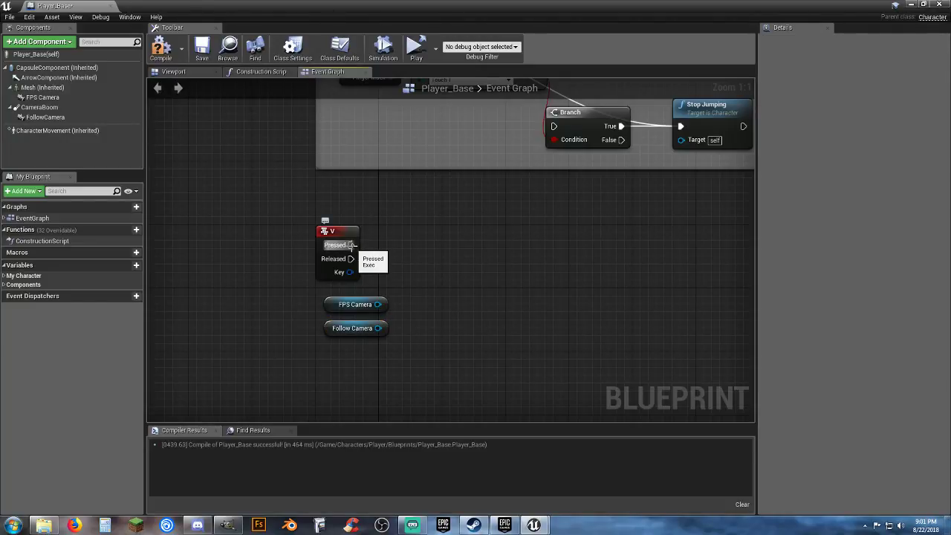
Add a FlipFlop node driven by the V event's Pressed output and align it directly beside the event
drag(350, 245, 422, 247)
text(flipflop)
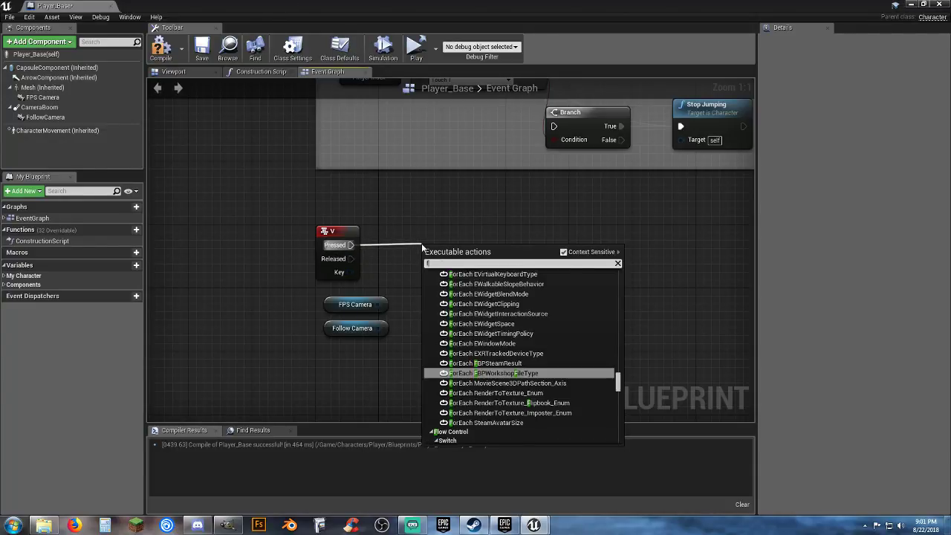
key(Return)
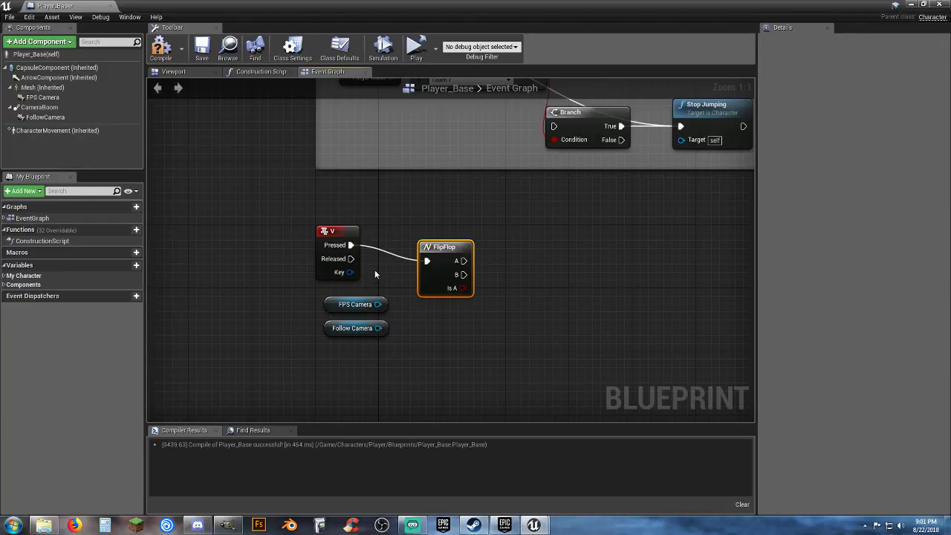
drag(444, 249, 404, 233)
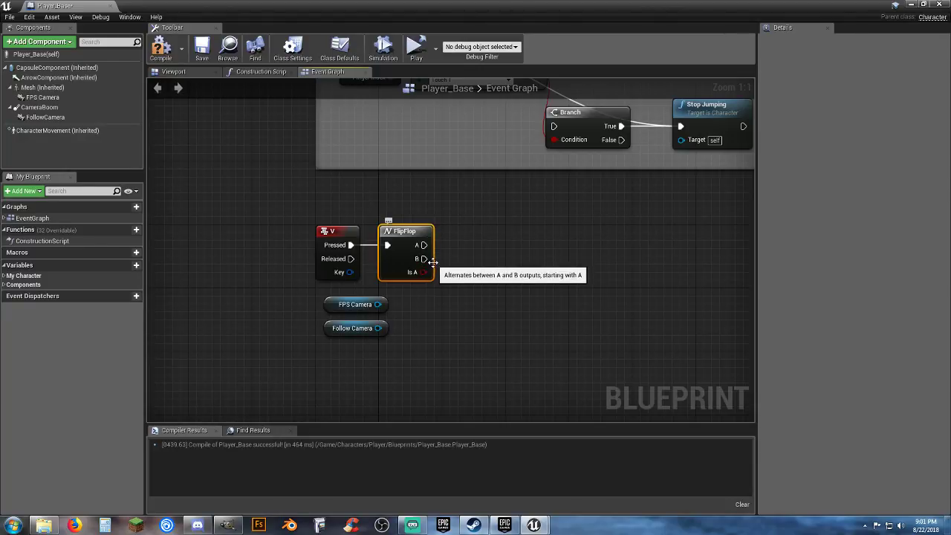
Add a Deactivate node targeting the Follow Camera and place it in line beyond the FlipFlop
right_drag(462, 295, 398, 289)
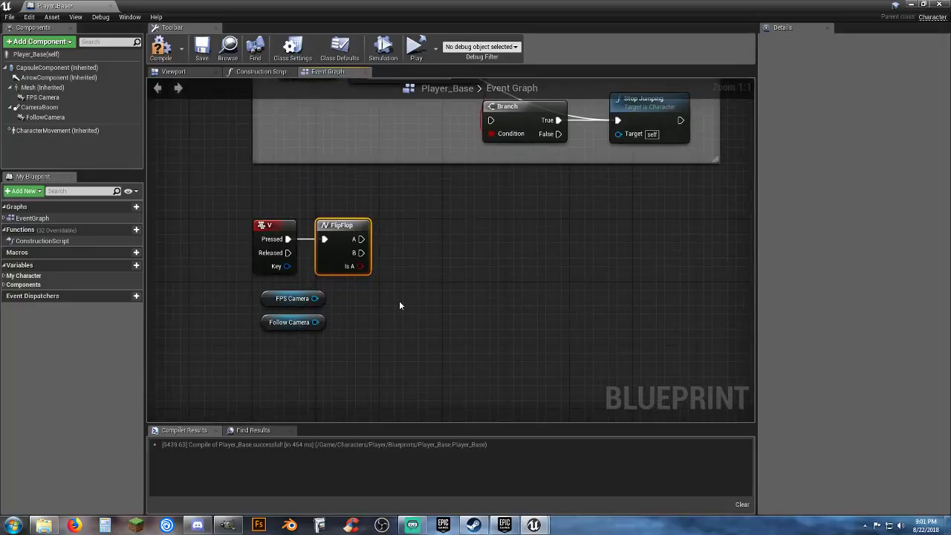
click(398, 301)
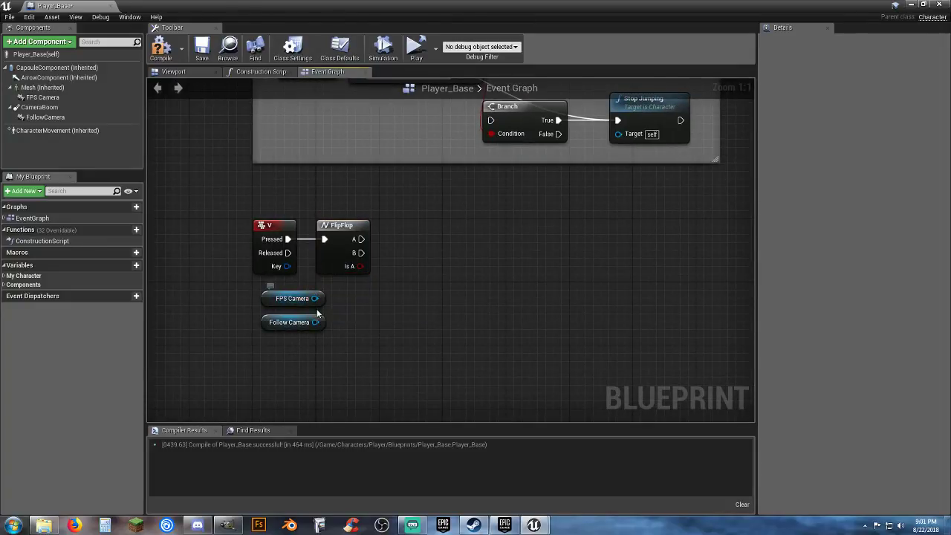
drag(315, 322, 446, 249)
text(deac)
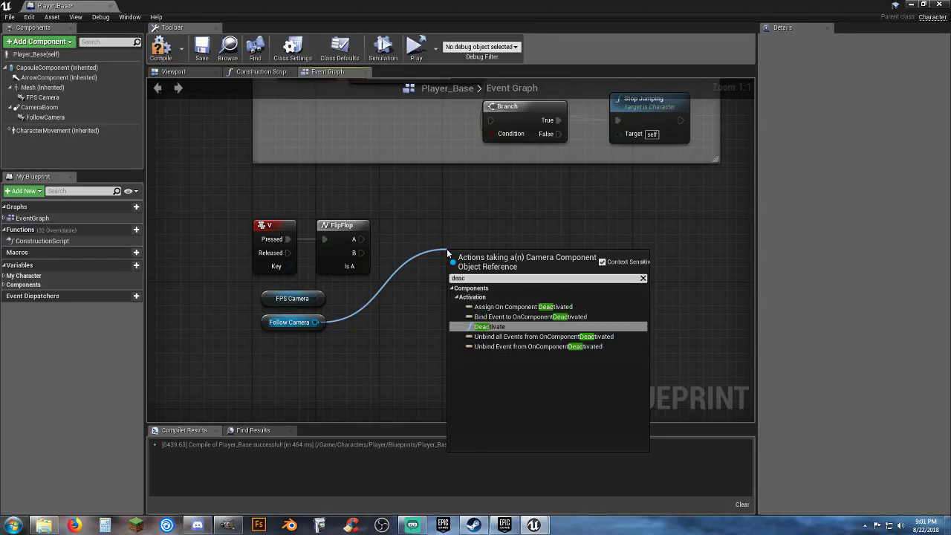
text(t)
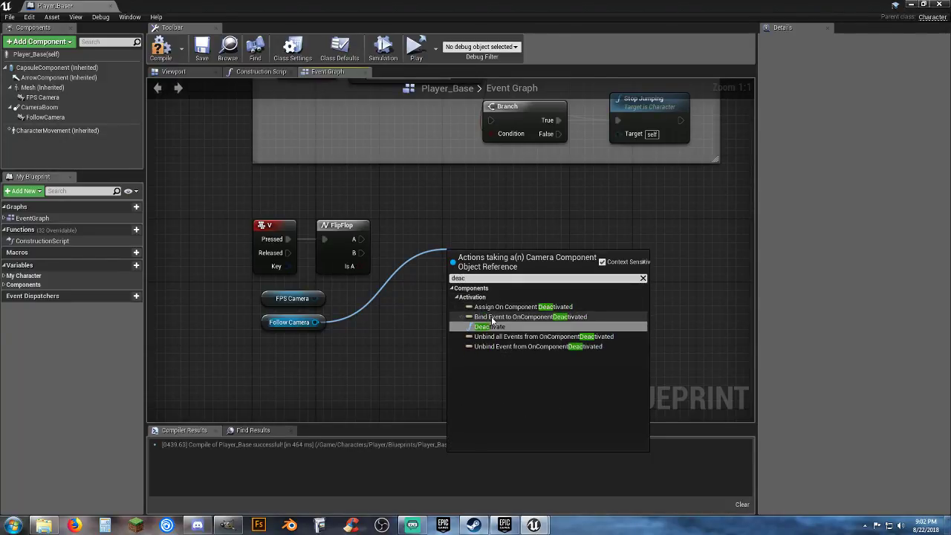
click(490, 327)
drag(485, 264, 473, 233)
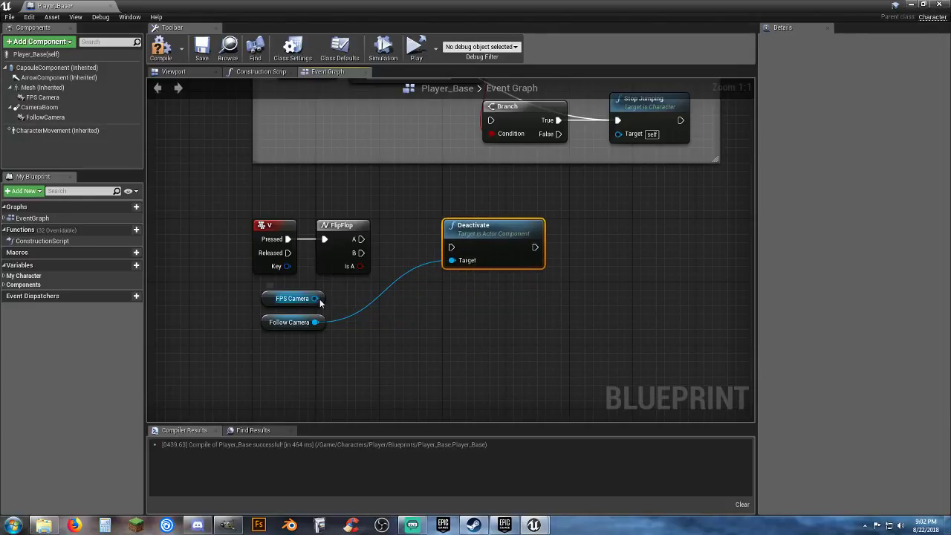
Add an Activate node targeting the FPS Camera and connect it to run after Deactivate, placed beside it
drag(318, 300, 589, 256)
text(ac)
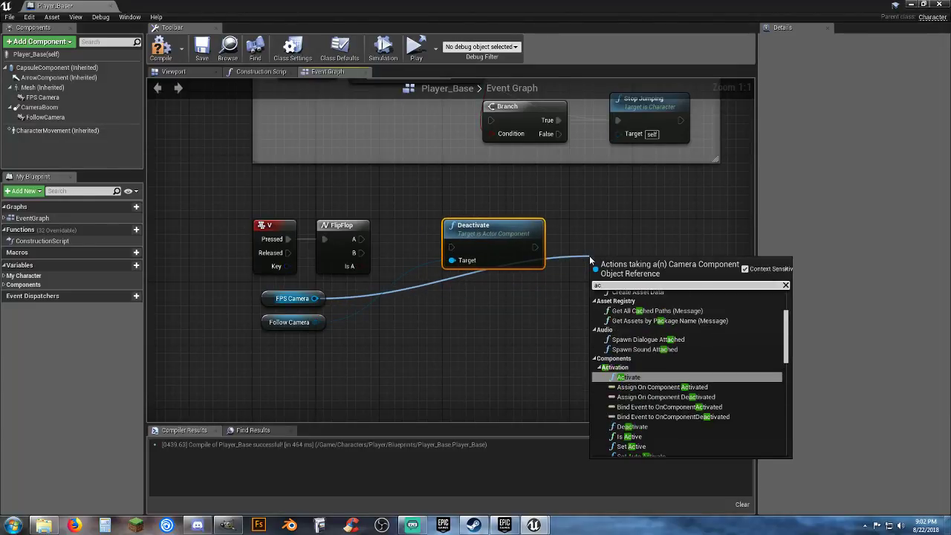
text(t)
click(630, 312)
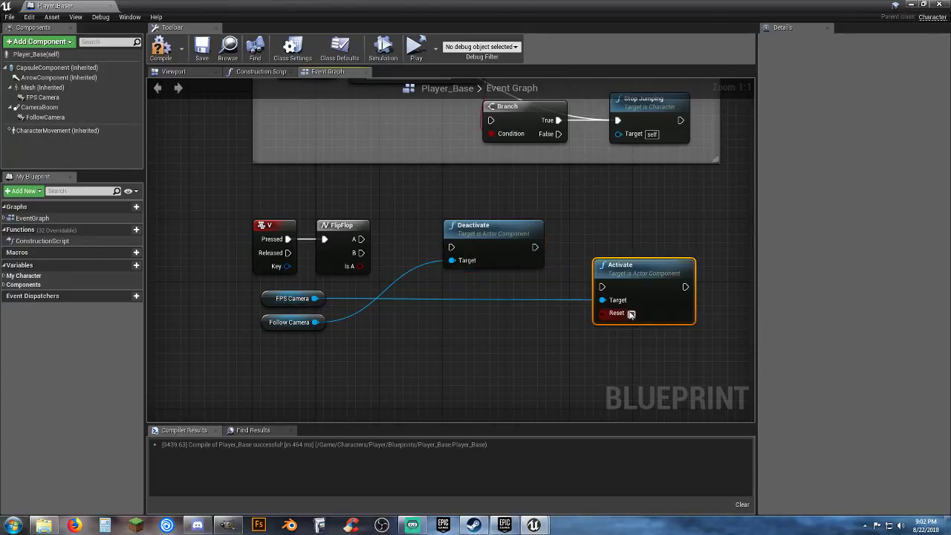
drag(602, 287, 535, 248)
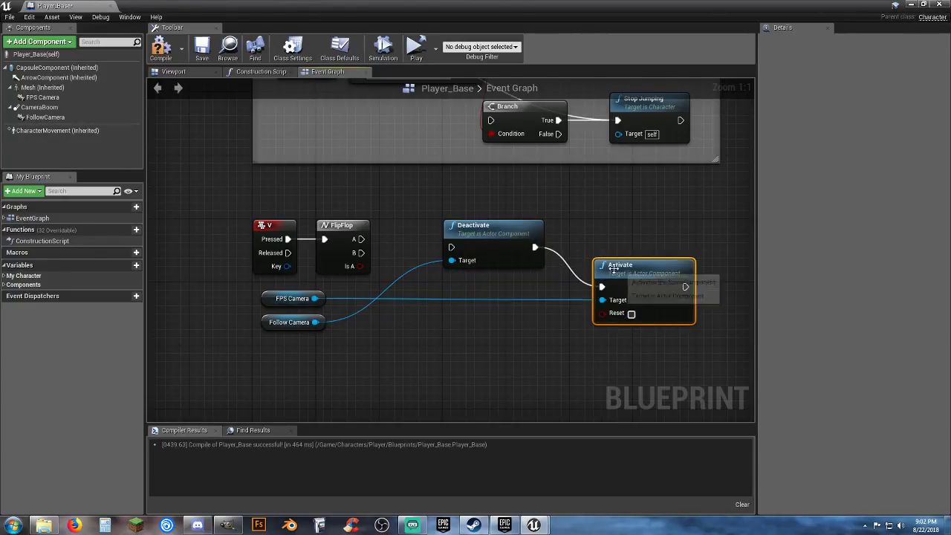
drag(613, 269, 589, 233)
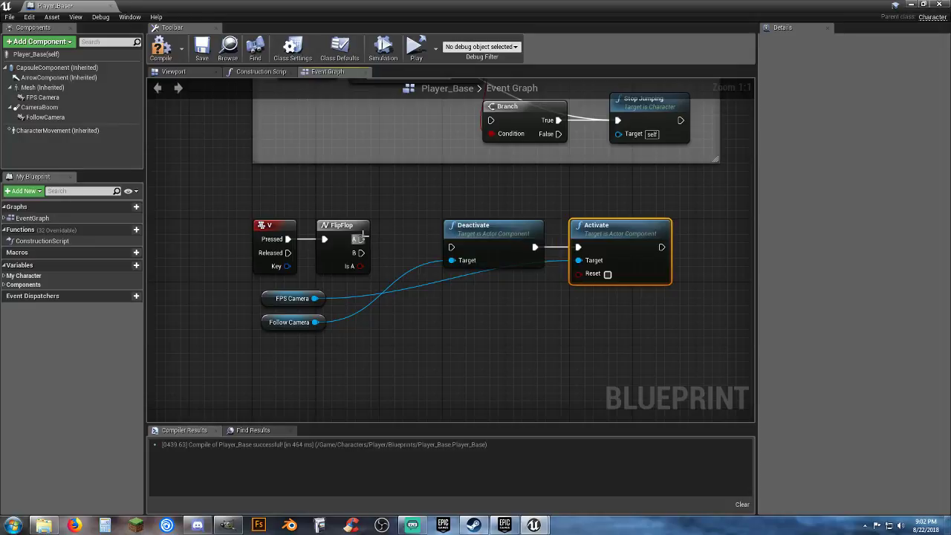
Connect the FlipFlop's A output to Deactivate and straighten the execution wires through Deactivate and Activate
drag(360, 238, 452, 247)
click(454, 251)
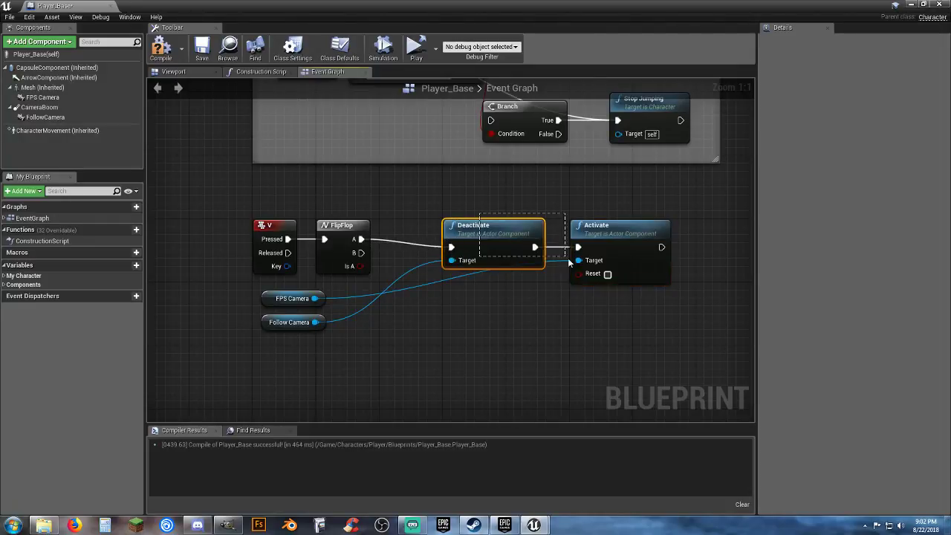
ctrl+click(582, 249)
key(q)
drag(648, 310, 521, 236)
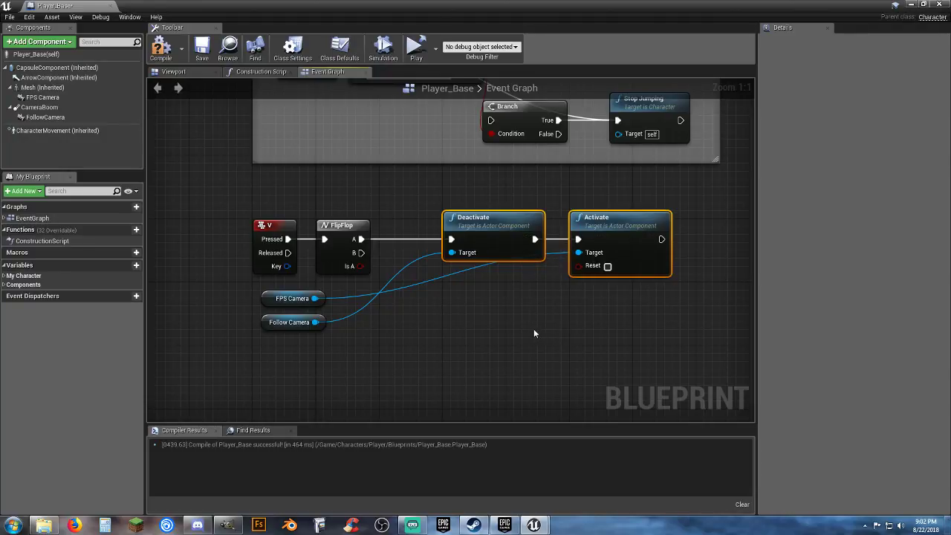
Duplicate the linked Deactivate and Activate nodes and align the copies directly beneath the originals
click(518, 319)
key(ctrl+v)
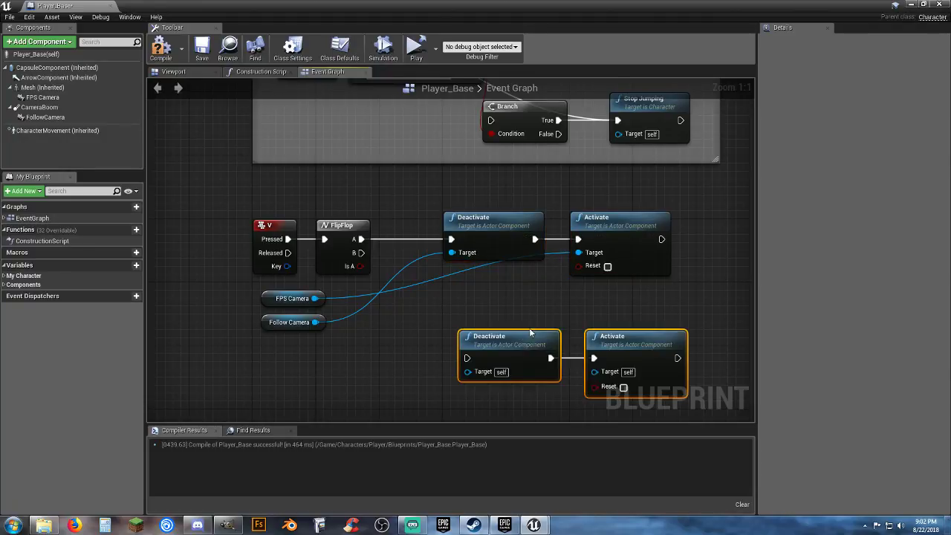
drag(528, 331, 515, 295)
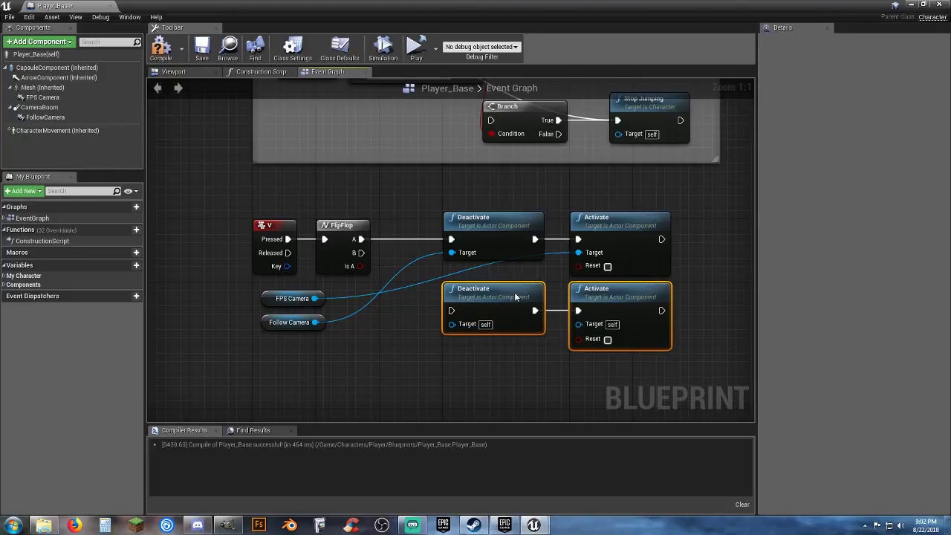
click(482, 359)
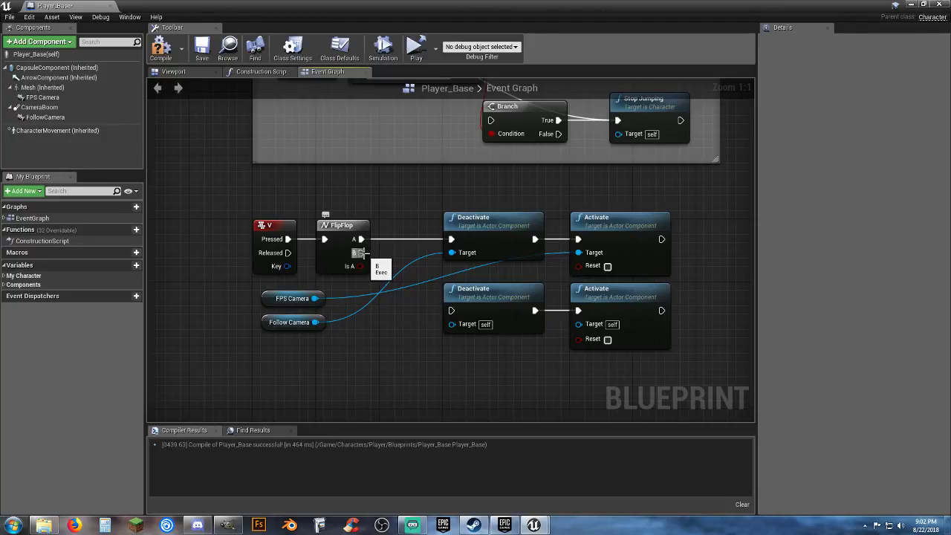
Connect FlipFlop's B output to the lower Deactivate, targeting FPS Camera there and Follow Camera on the lower Activate
drag(359, 253, 451, 310)
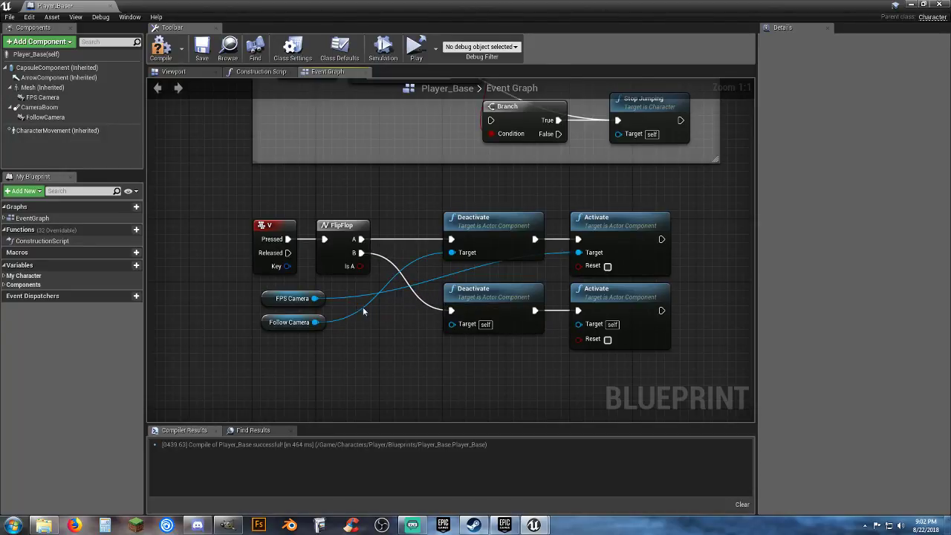
drag(315, 298, 451, 324)
drag(315, 321, 578, 324)
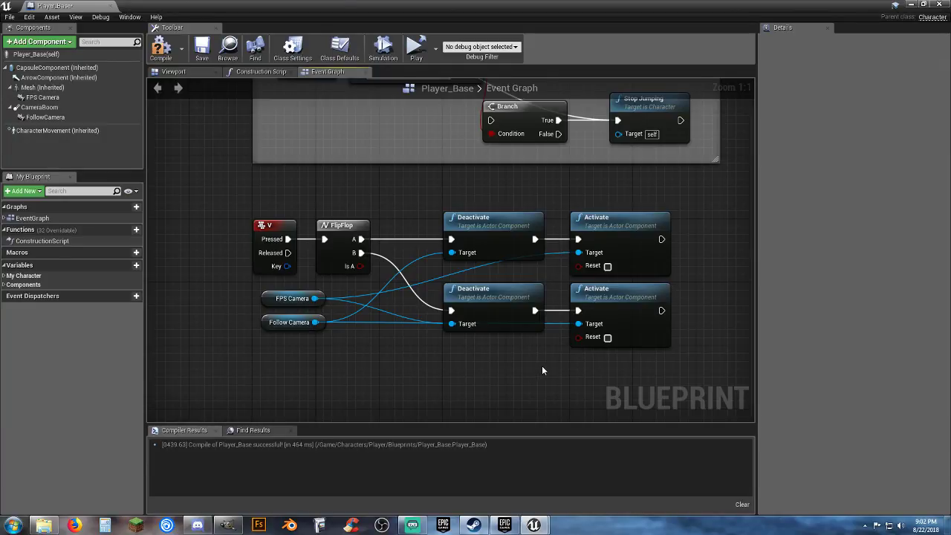
Add a Set Use Controller Rotation Yaw node after the upper Activate and align it on the same execution line
right_drag(541, 365, 474, 325)
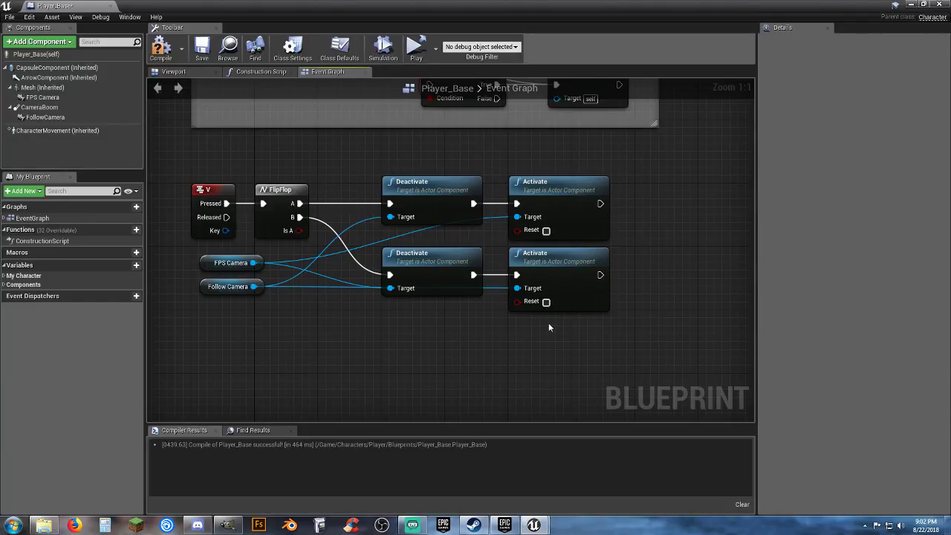
right_drag(565, 327, 548, 324)
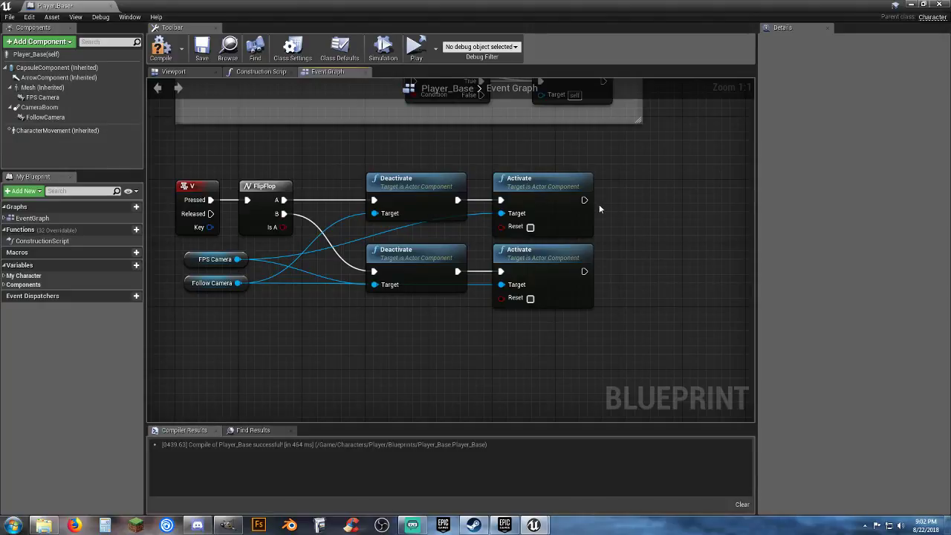
drag(584, 200, 626, 200)
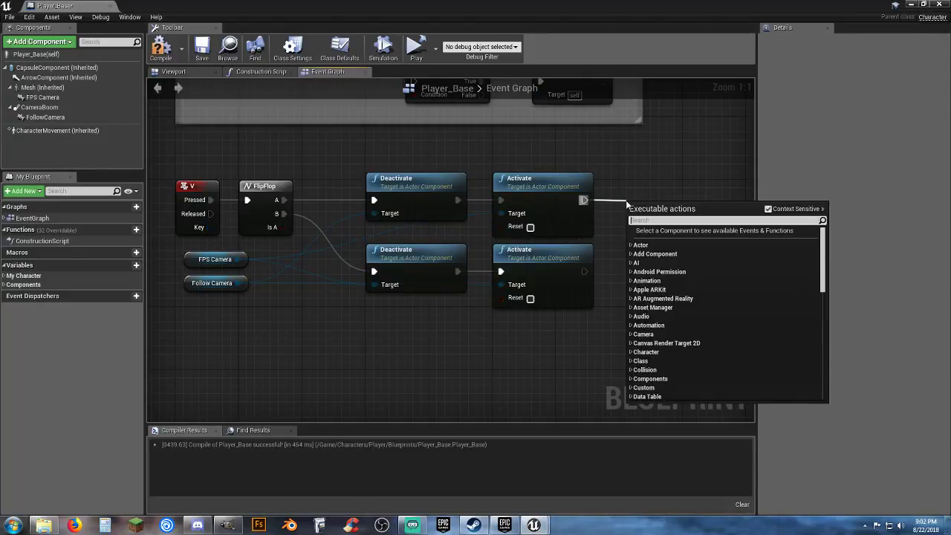
text(yaw)
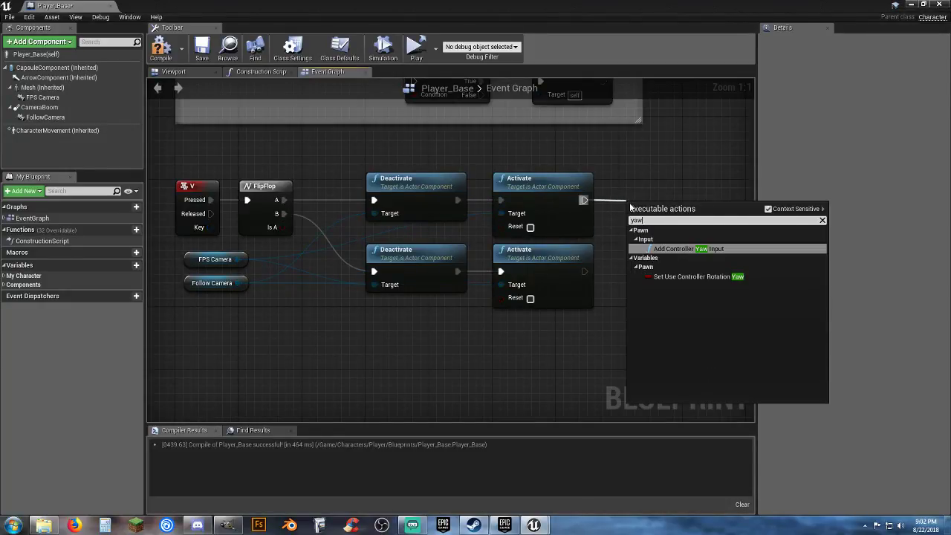
click(675, 276)
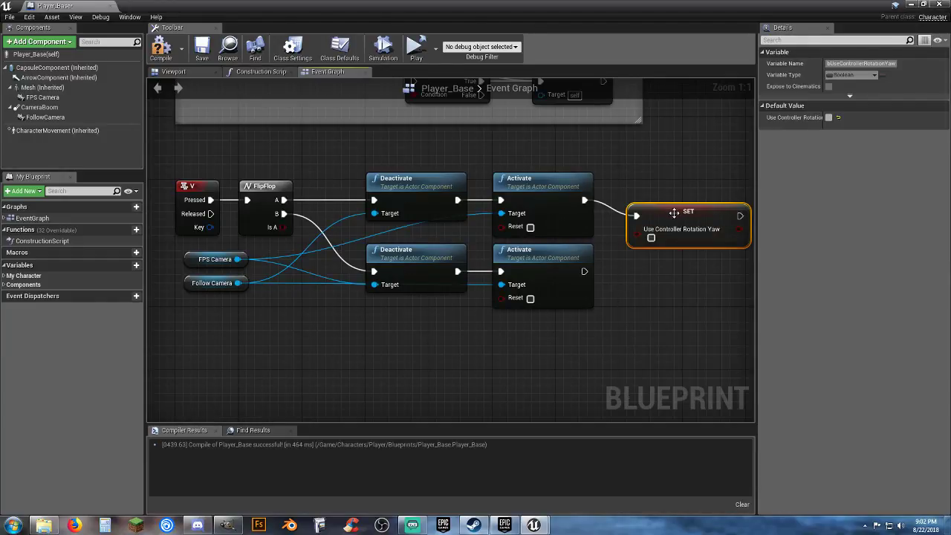
drag(672, 212, 665, 195)
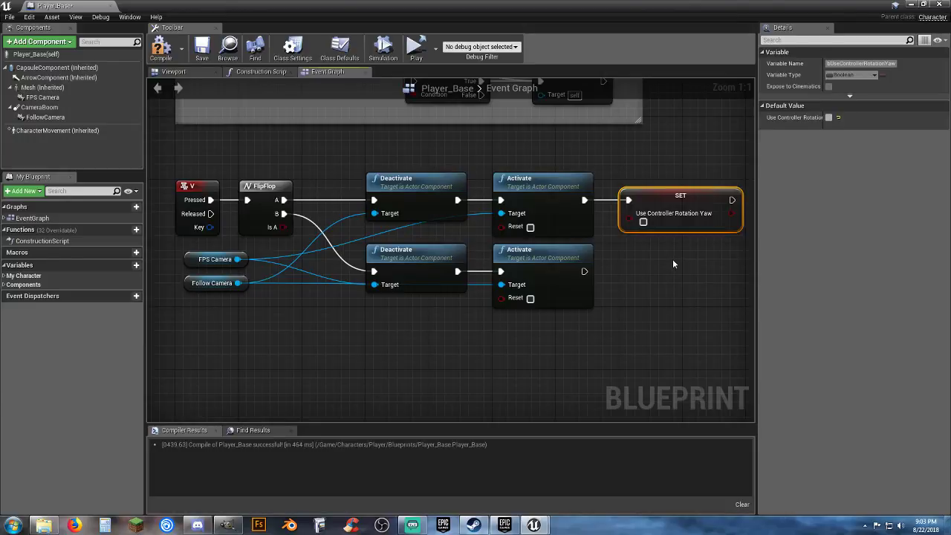
Enable Use Controller Rotation Yaw on the upper SET node and connect an unchecked copy in line after the lower Activate
key(ctrl+c)
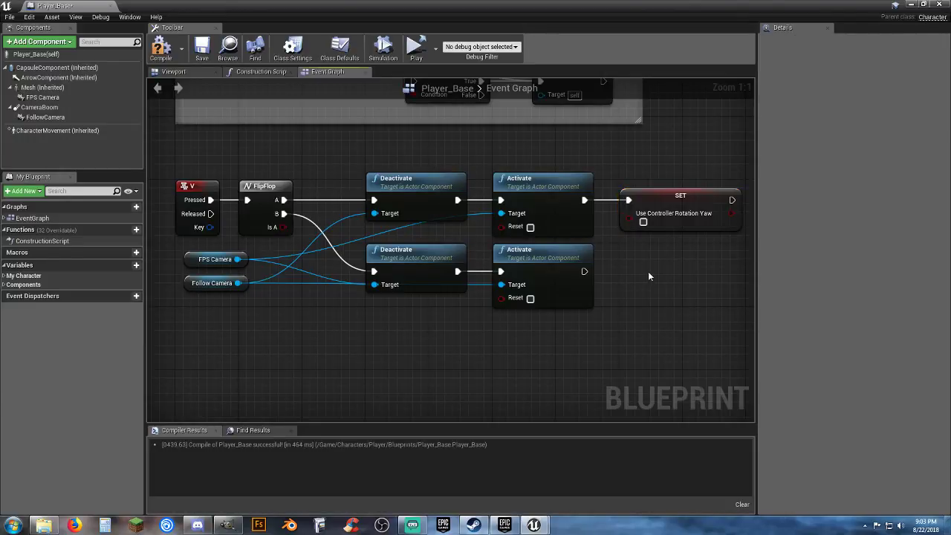
key(ctrl+v)
click(642, 221)
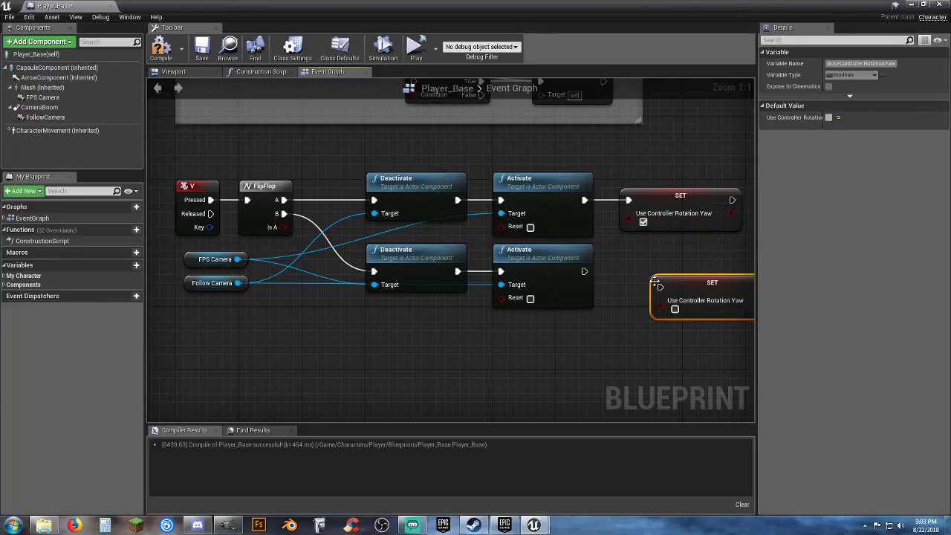
drag(657, 285, 585, 271)
drag(672, 284, 640, 265)
click(639, 324)
click(613, 338)
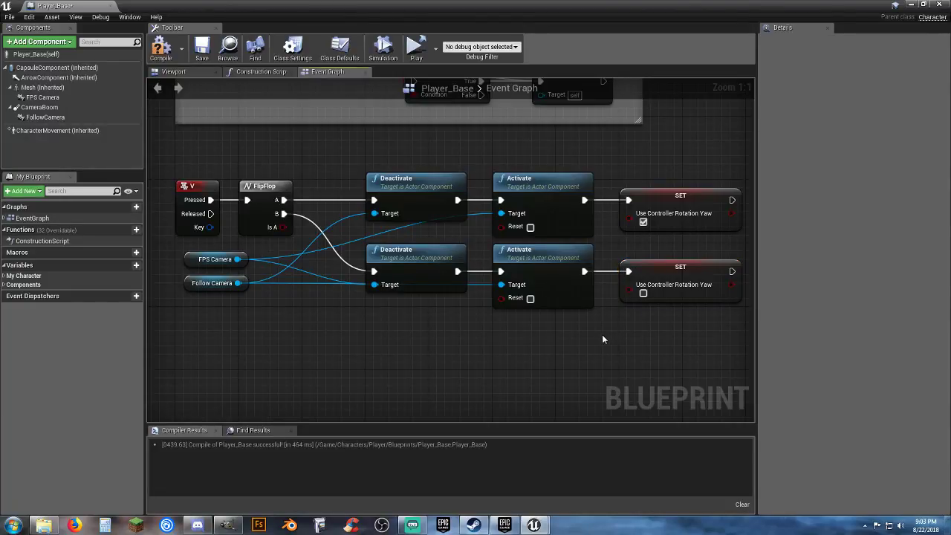
Turn off Auto Activate for the FPS Camera component, then compile and save the blueprint
click(42, 97)
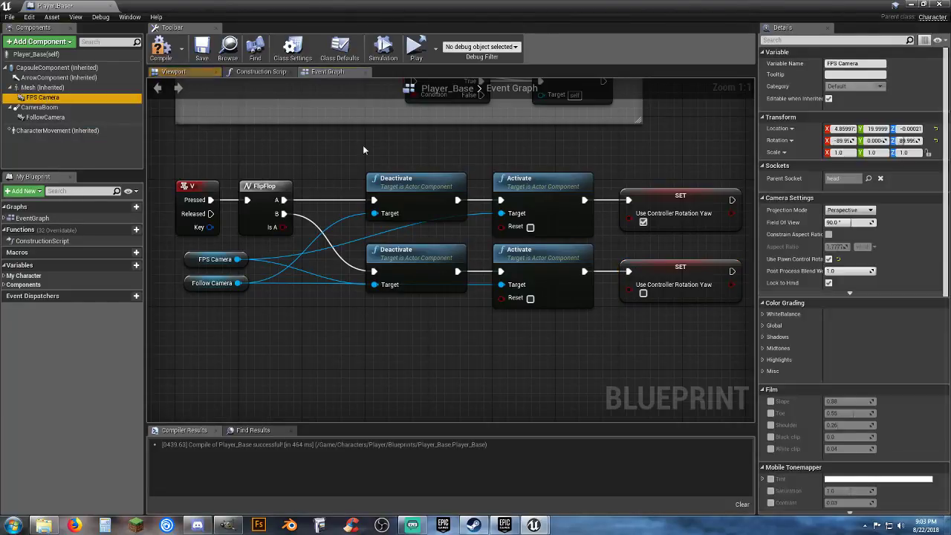
scroll(799, 318, down, 3)
scroll(793, 317, down, 10)
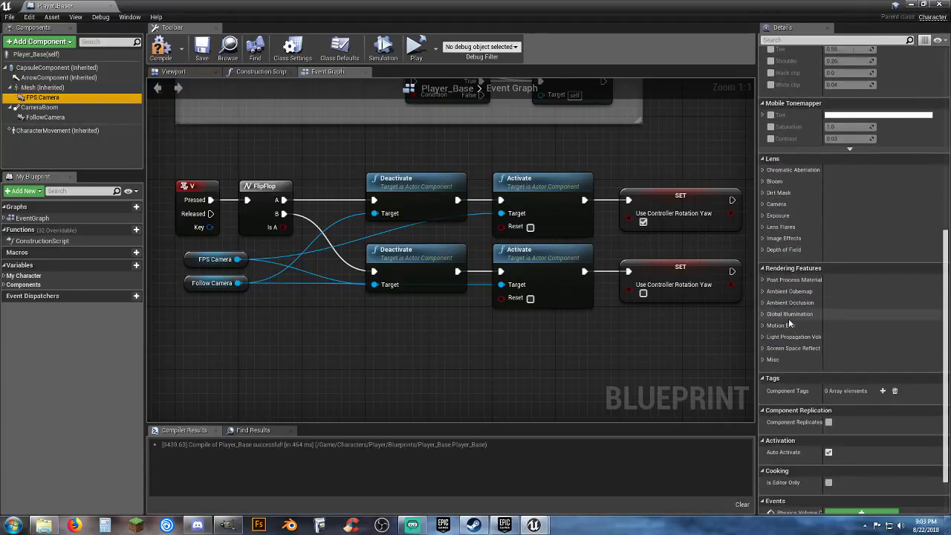
click(828, 391)
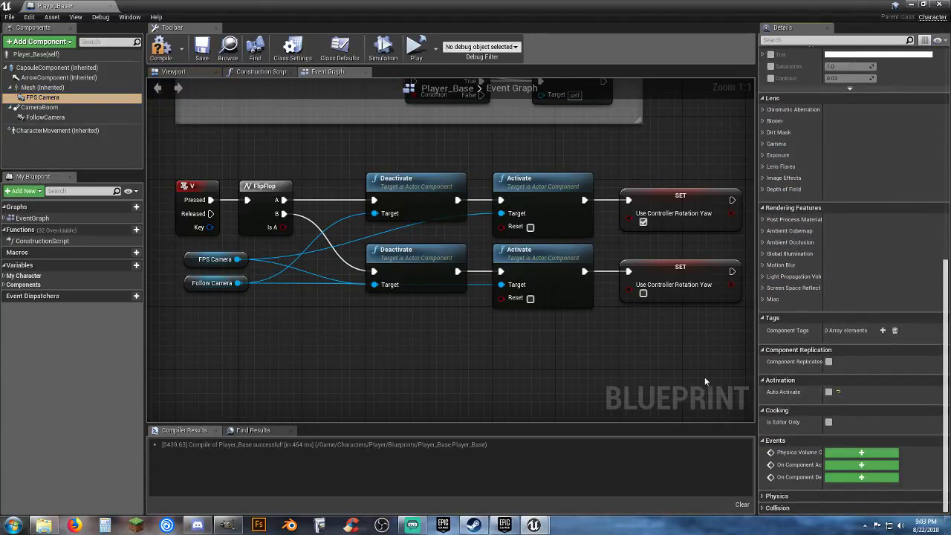
click(202, 51)
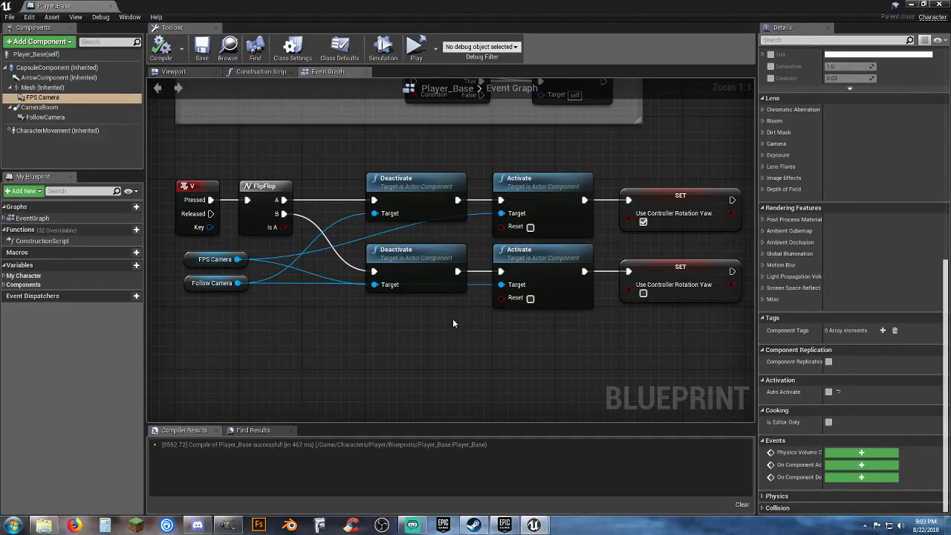
right_drag(516, 335, 506, 339)
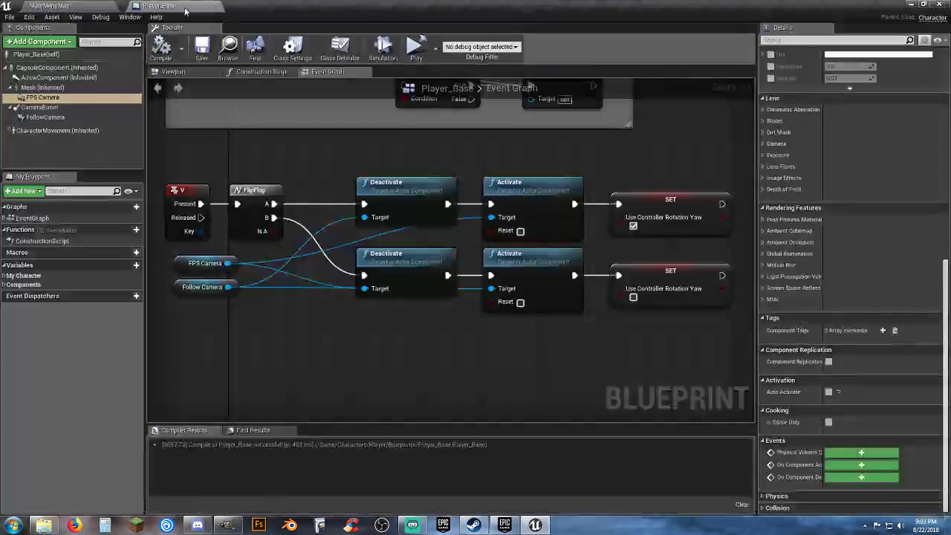
Open Lobby_Map from the Maps folder and play it in the Selected Viewport
click(49, 6)
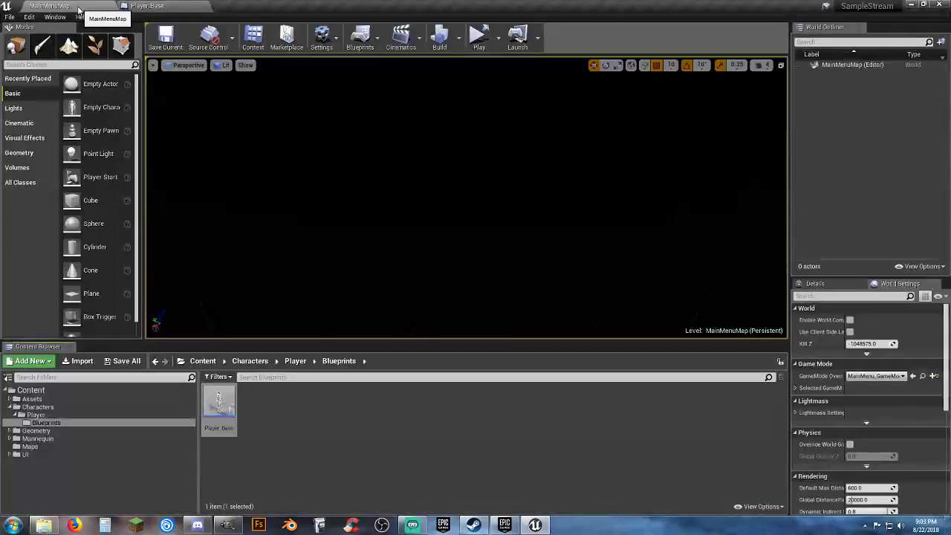
click(30, 446)
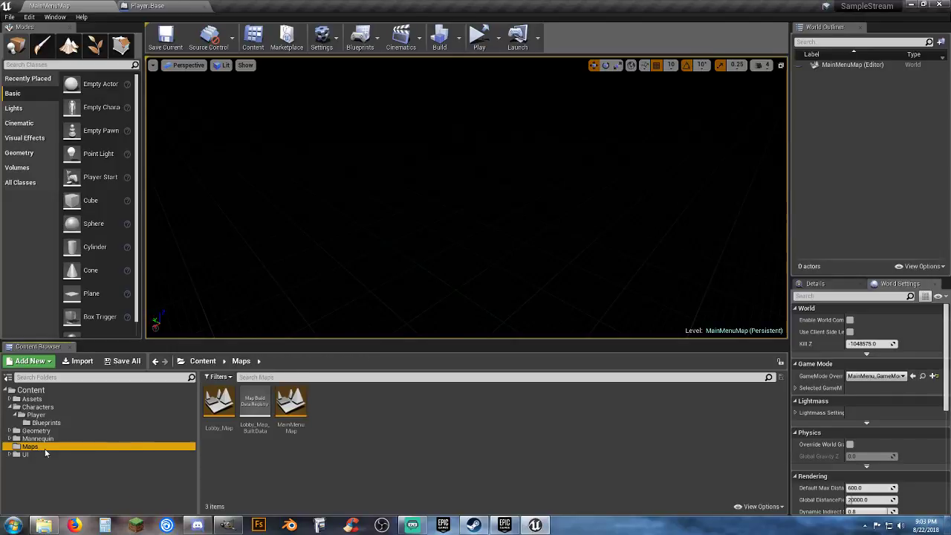
double_click(223, 419)
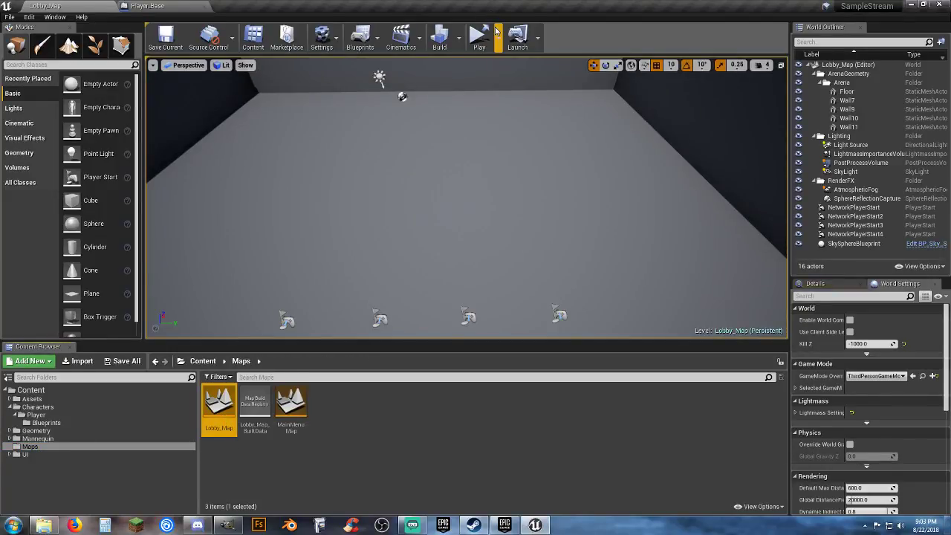
click(496, 33)
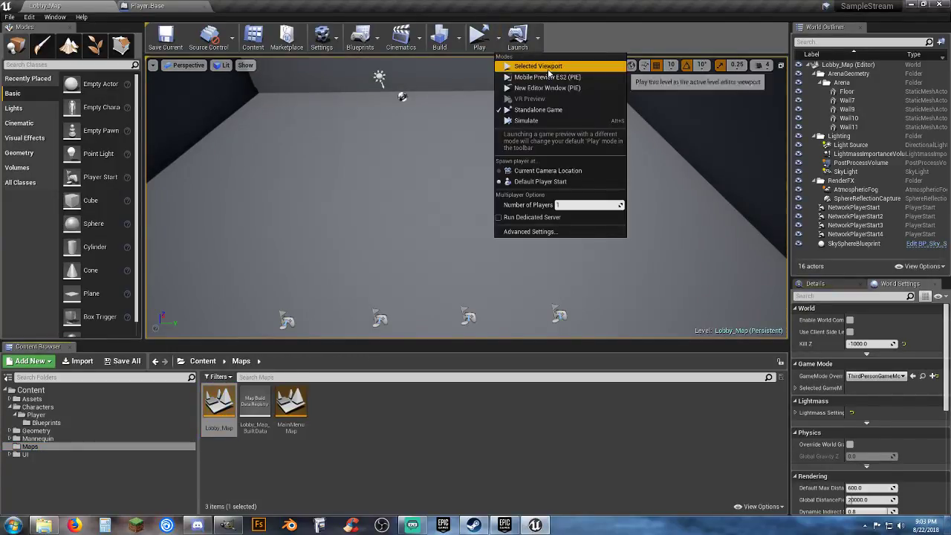
click(530, 64)
click(518, 146)
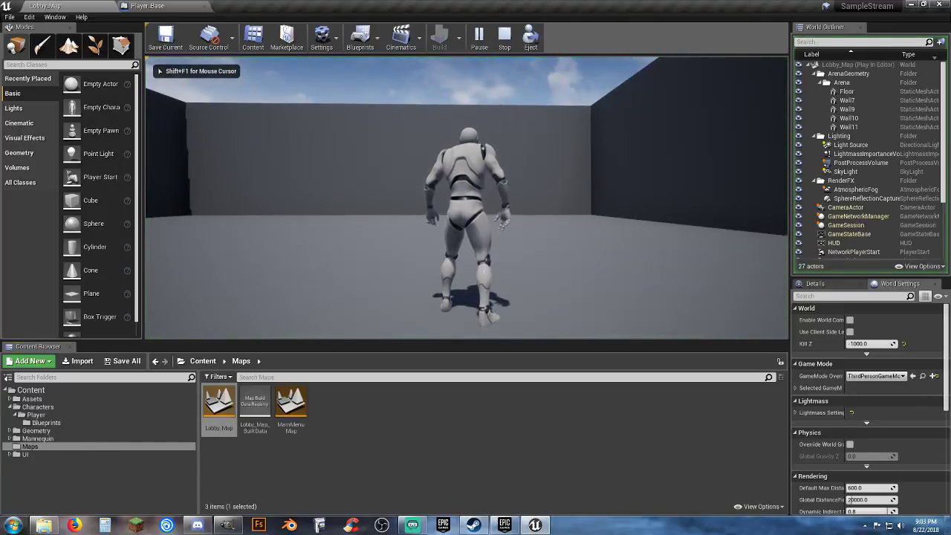
Test running around while toggling to the first-person camera and back, then stop the play session and return to the Player_Base blueprint
key(w)
key(s)
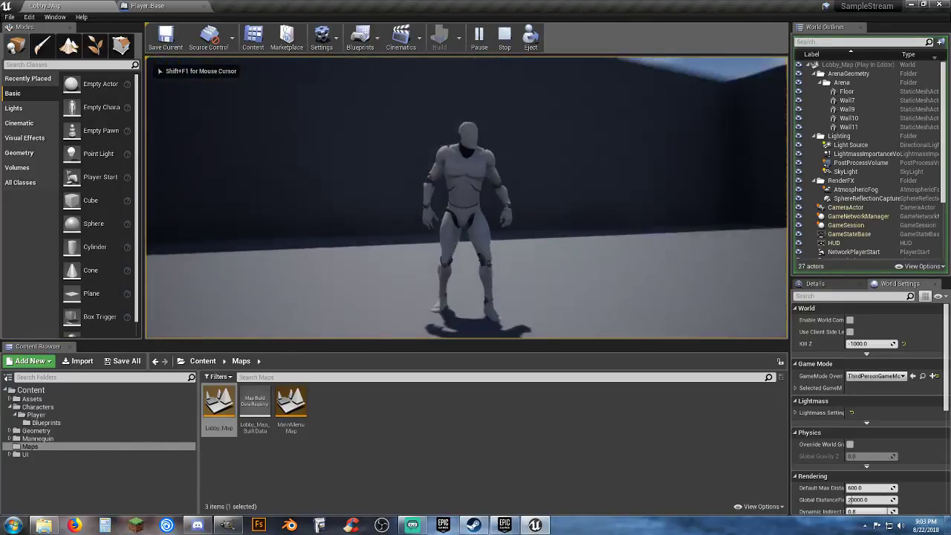
key(w)
key(w)
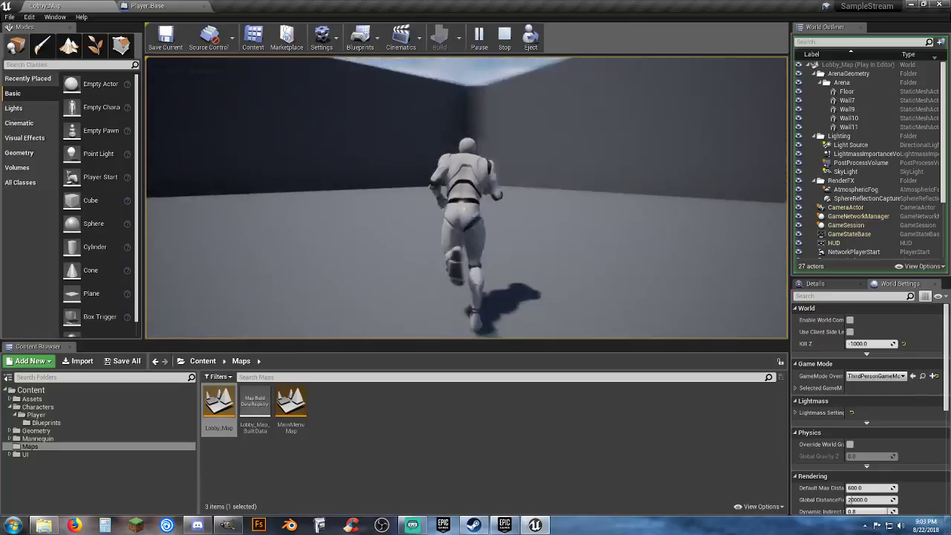
key(v)
key(w)
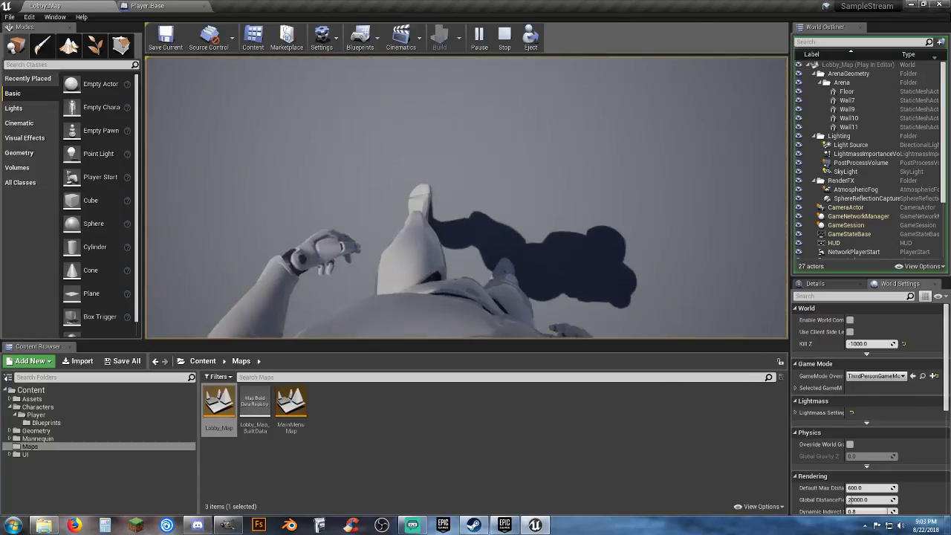
key(w)
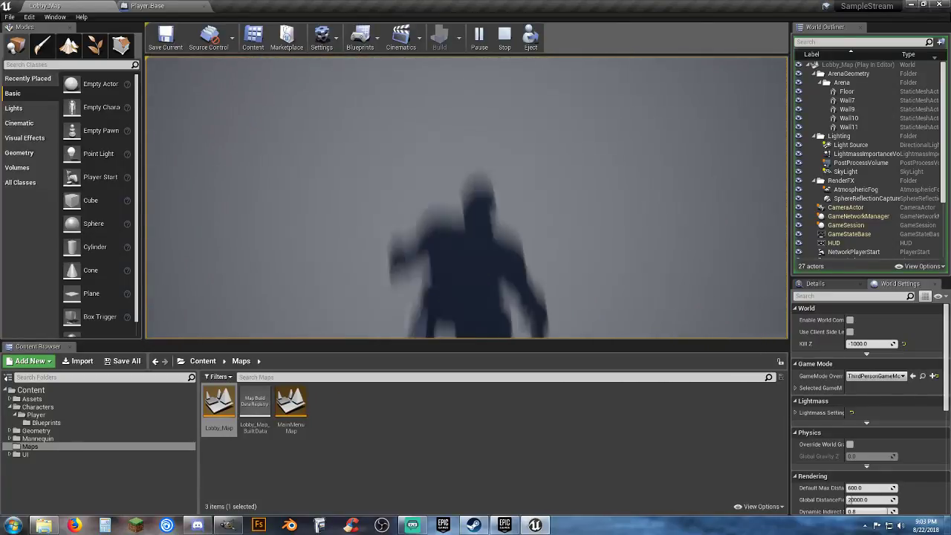
key(w)
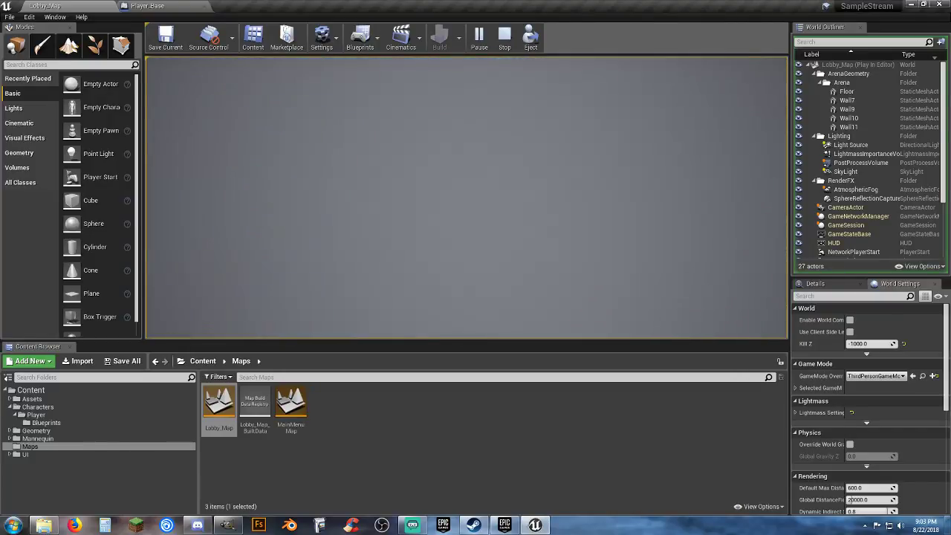
key(w)
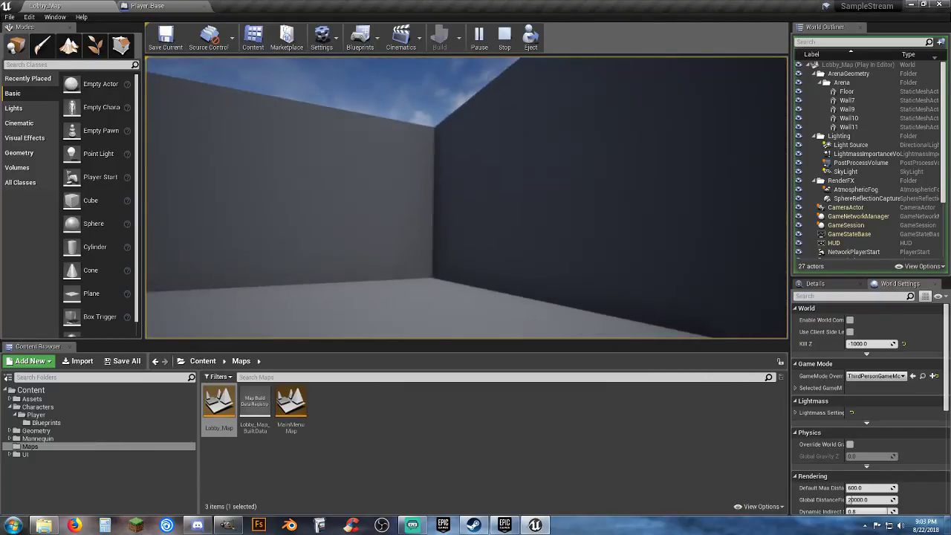
key(w)
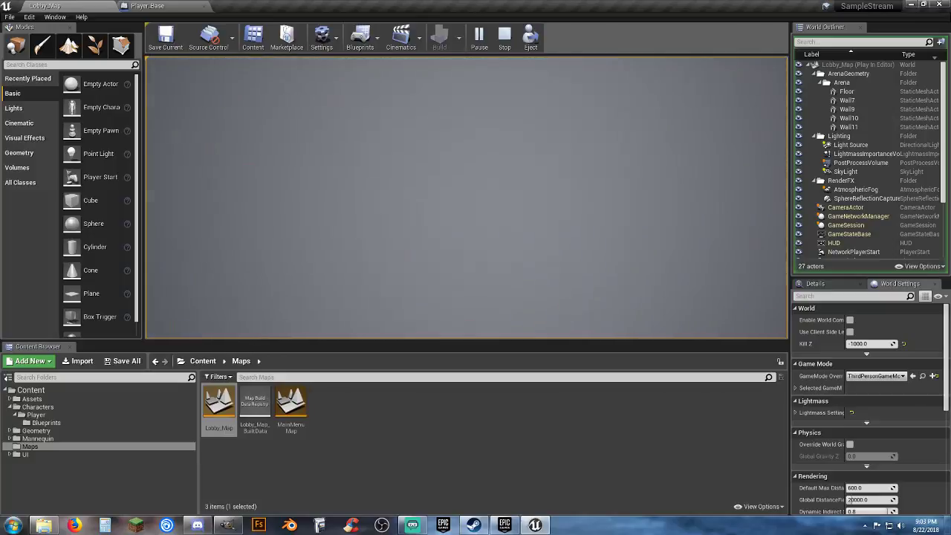
key(w)
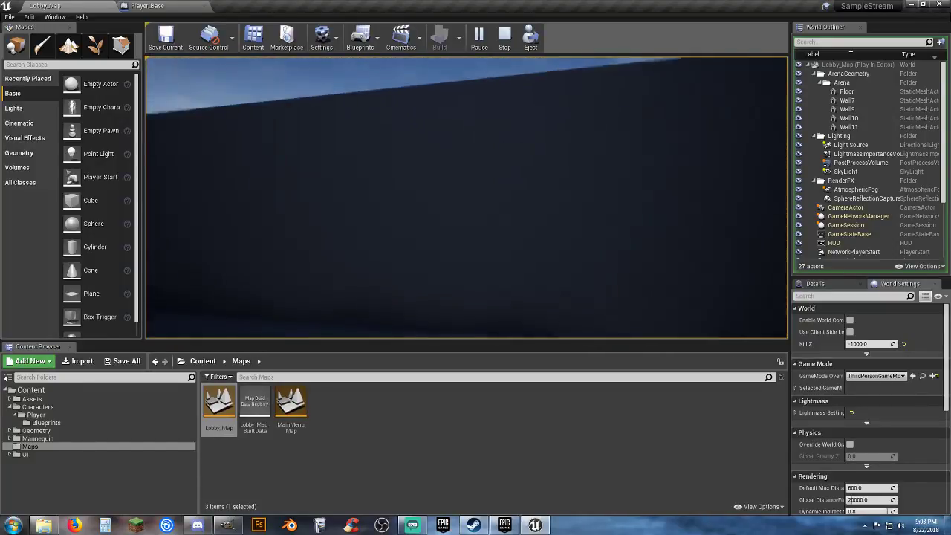
key(v)
key(w)
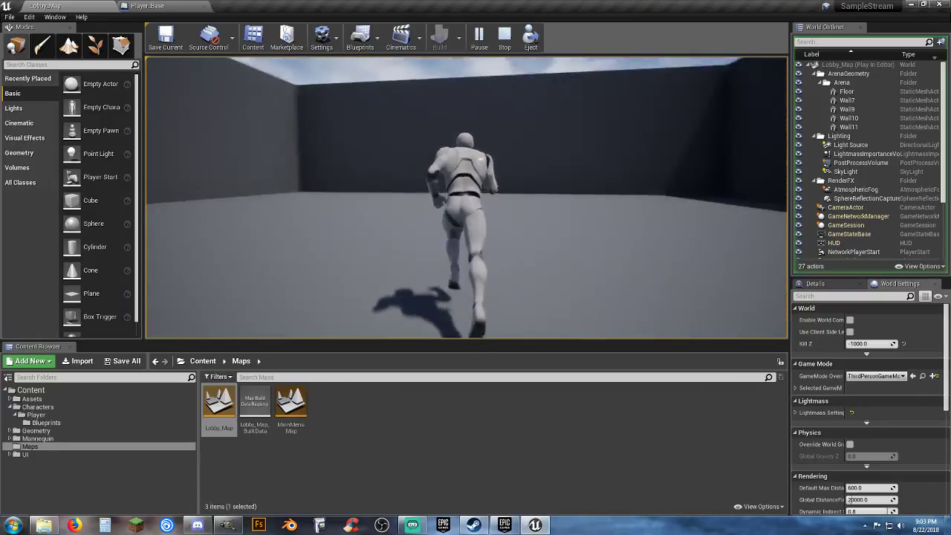
key(Escape)
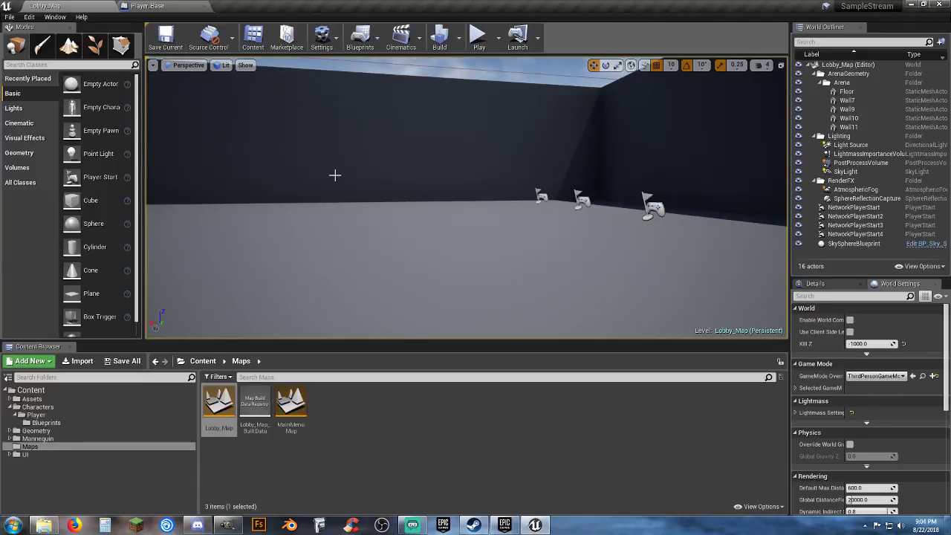
click(174, 6)
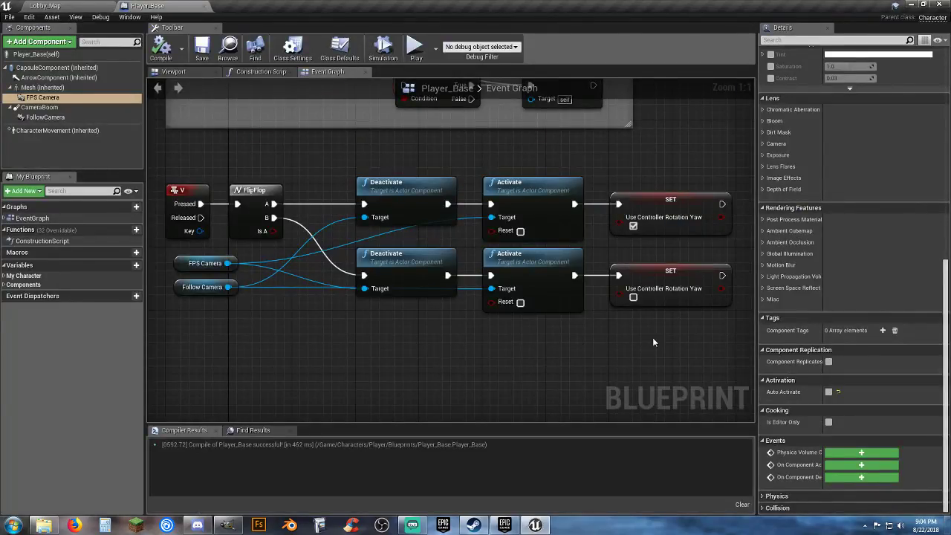
Move the Deactivate, Activate and SET nodes together closer to the FlipFlop node
drag(693, 338, 341, 167)
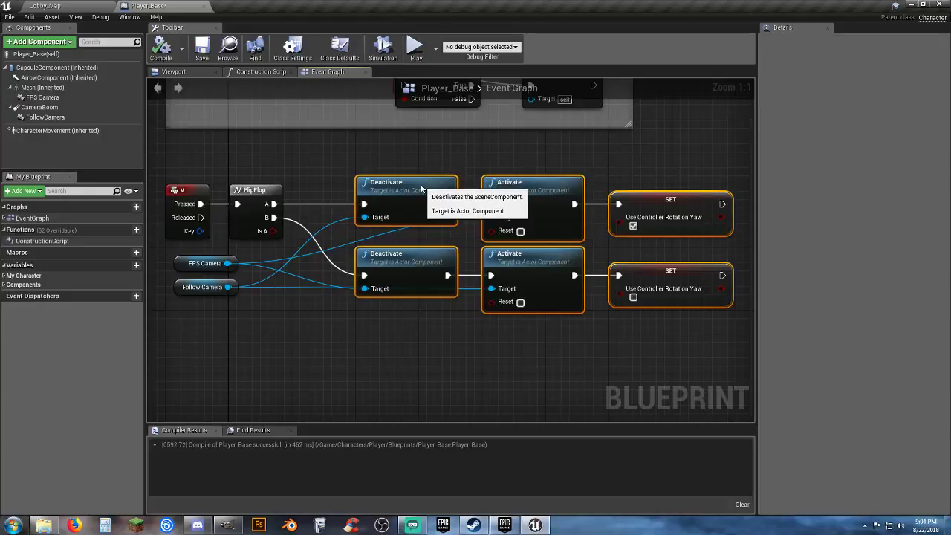
drag(422, 188, 390, 186)
click(370, 348)
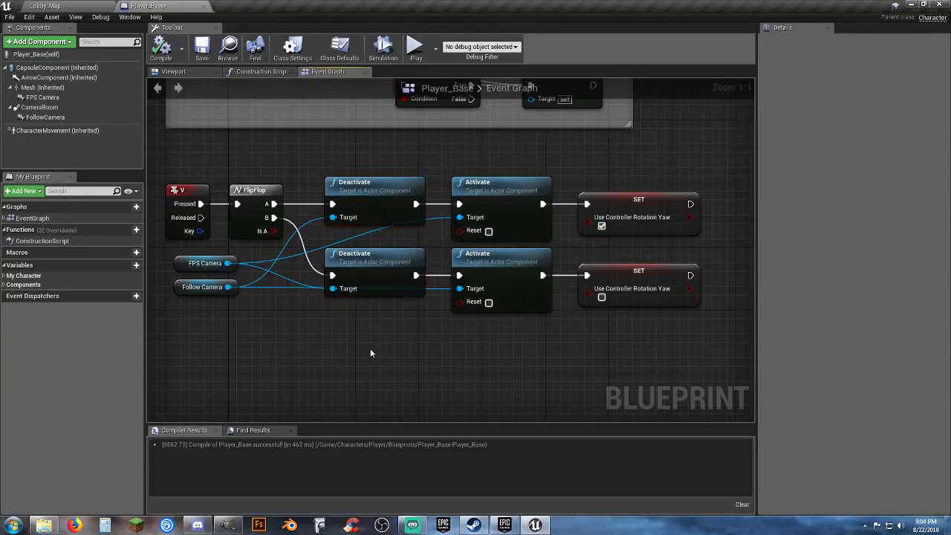
Add a Boolean variable named "Can Shoot?" to the Player_Base blueprint
right_drag(418, 346, 428, 326)
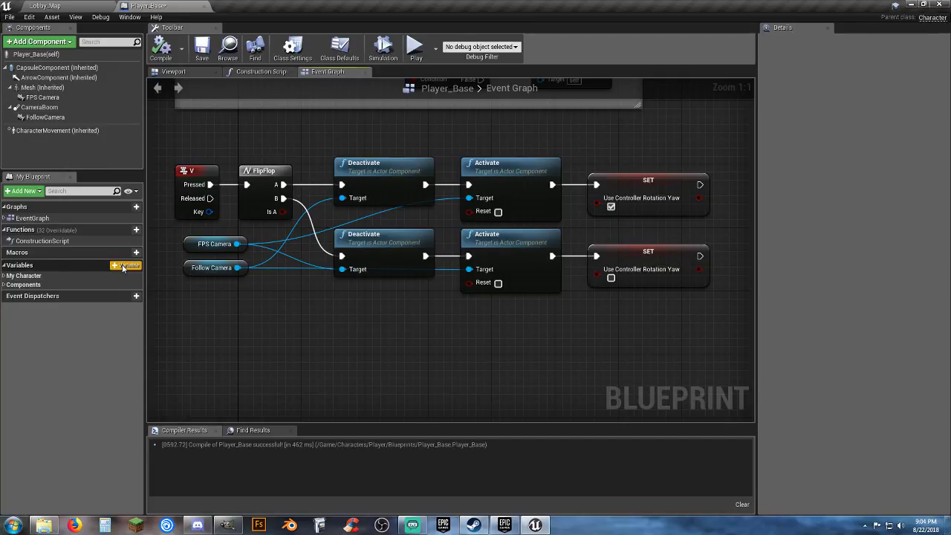
click(125, 266)
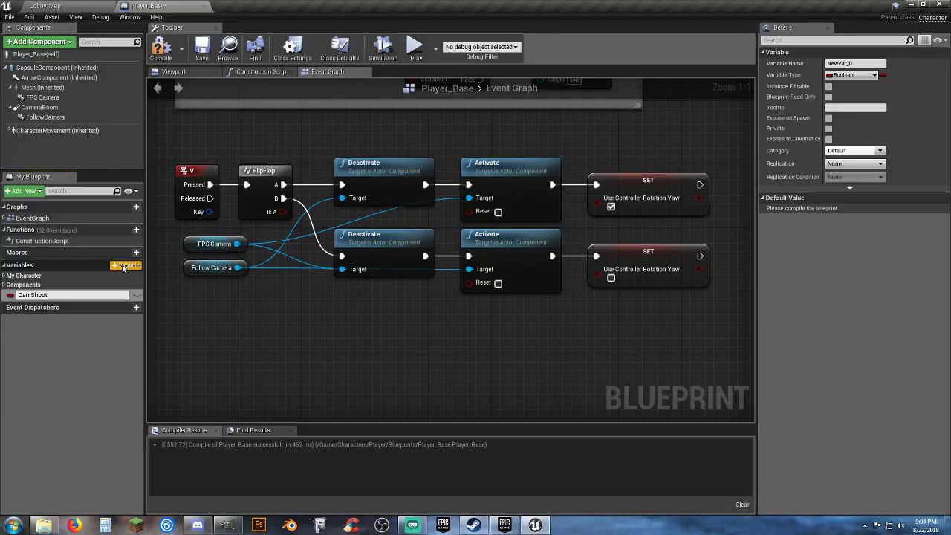
key(Return)
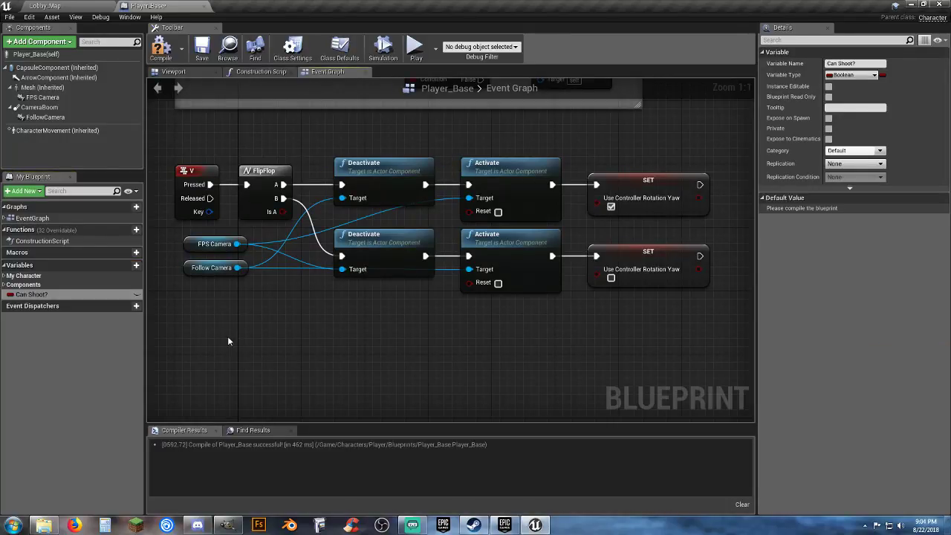
Add a Set Can Shoot? node after the upper Use Controller Rotation Yaw node, enable its value and align it in the row
right_drag(293, 326, 126, 335)
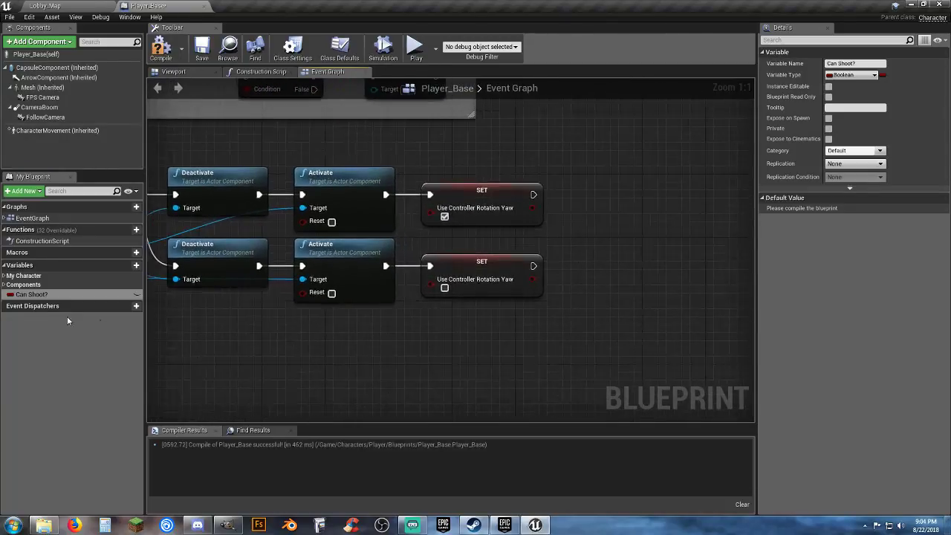
drag(32, 295, 534, 194)
click(591, 222)
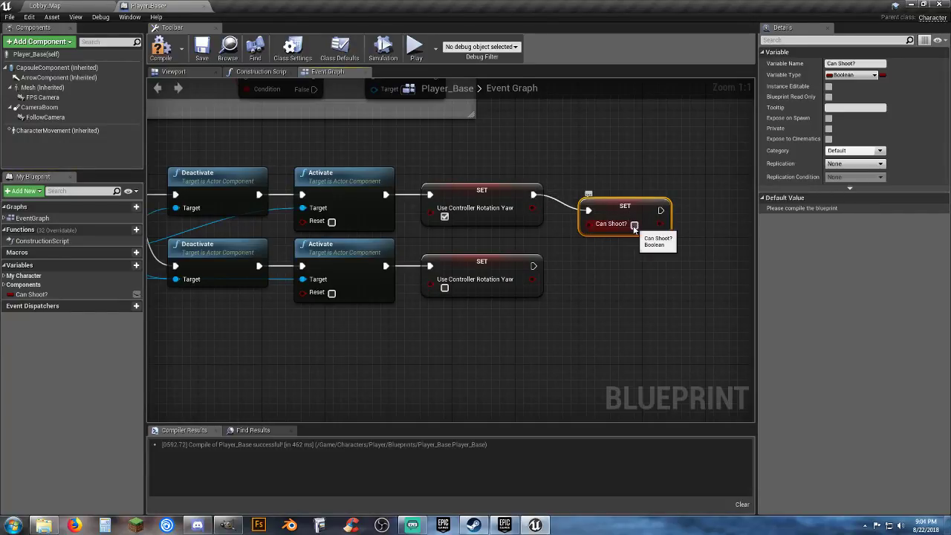
drag(610, 211, 596, 194)
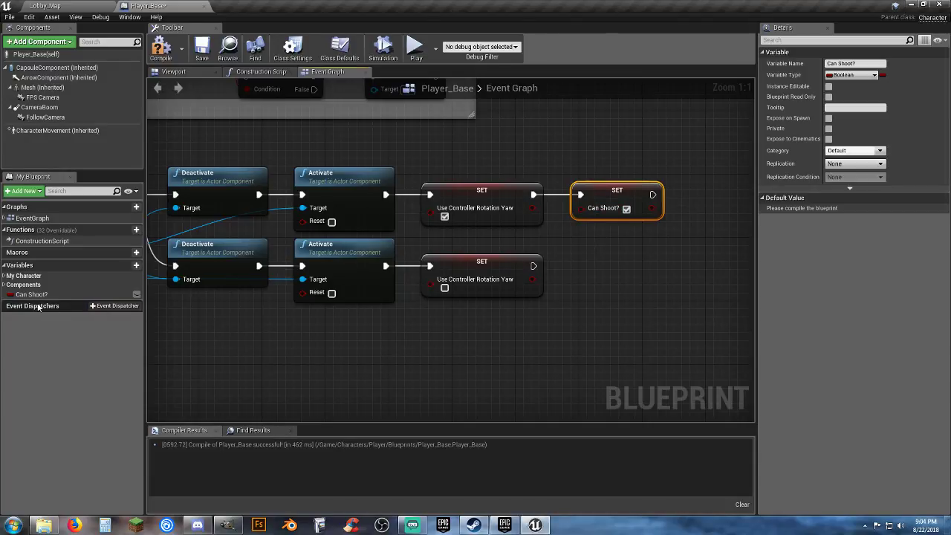
Add an unchecked Set Can Shoot? node after the lower Use Controller Rotation Yaw node and align it in the row
drag(32, 294, 533, 265)
click(601, 290)
drag(601, 273, 596, 263)
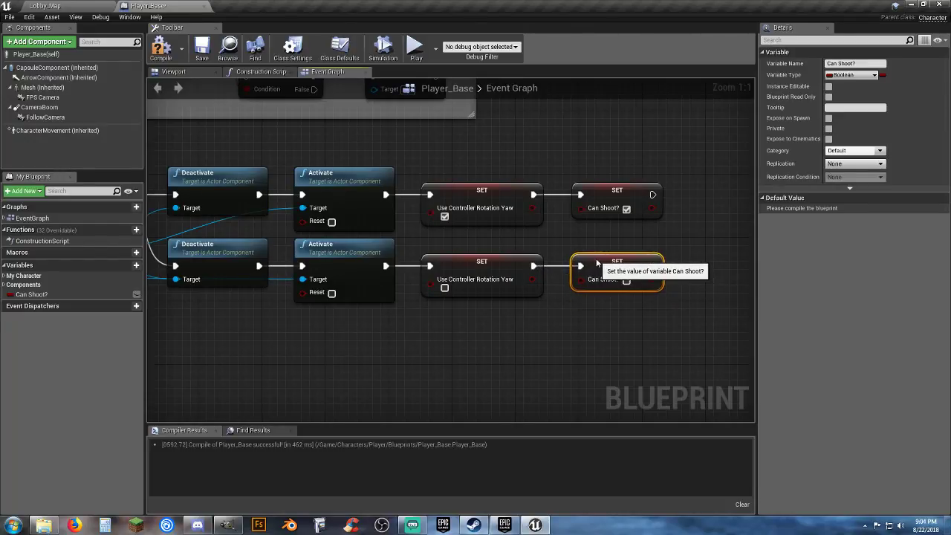
click(550, 339)
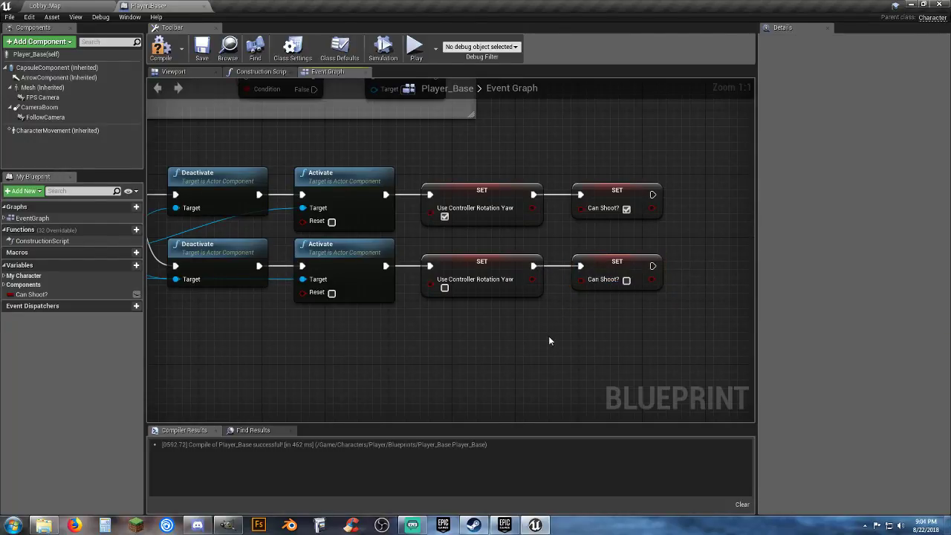
Add a custom event named Crosshair below the camera toggle nodes, in line with the V event
right_drag(284, 338, 253, 345)
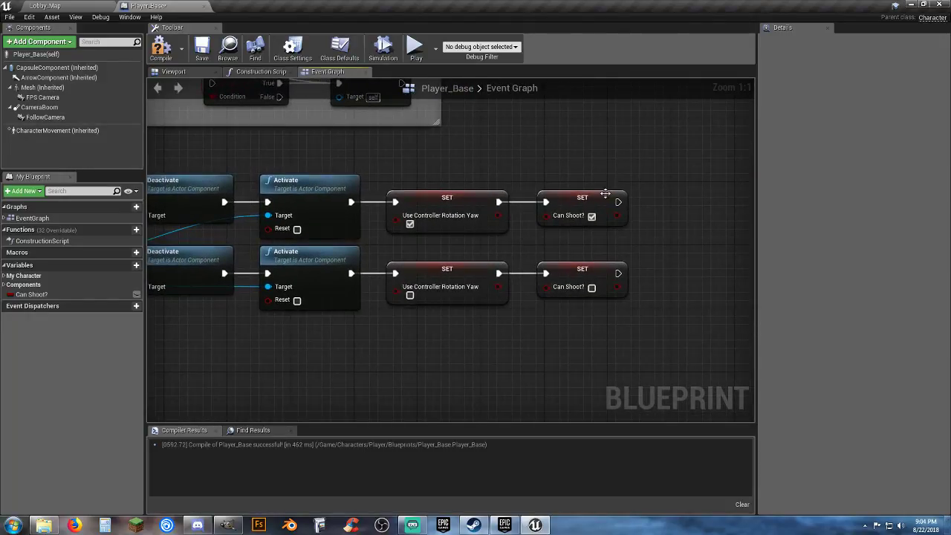
right_drag(649, 208, 599, 213)
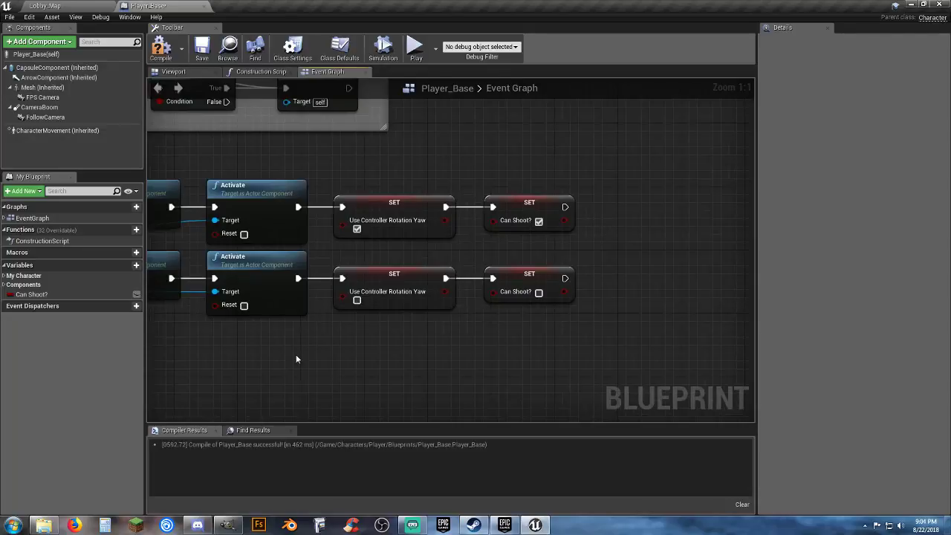
right_drag(296, 355, 607, 308)
right_drag(363, 317, 355, 270)
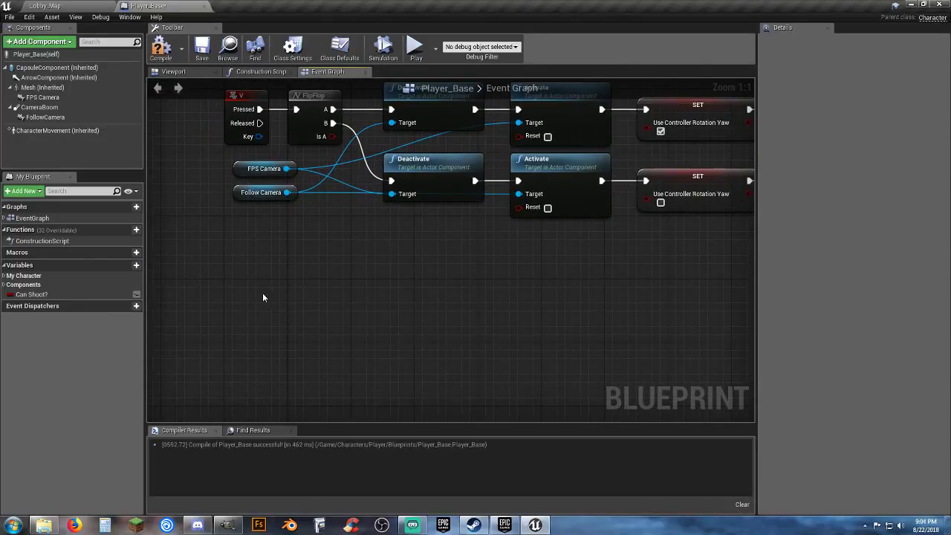
right_click(262, 297)
text(custom)
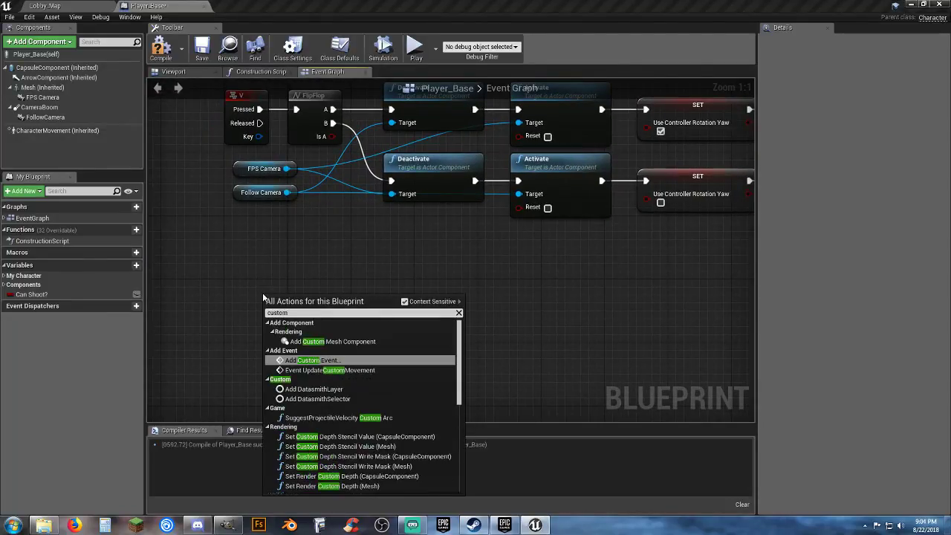
key(Return)
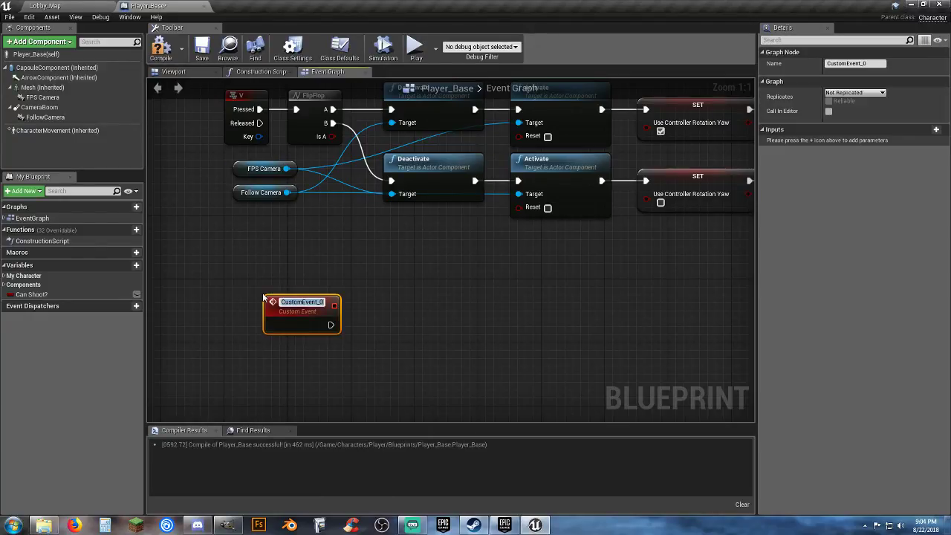
text(Ca)
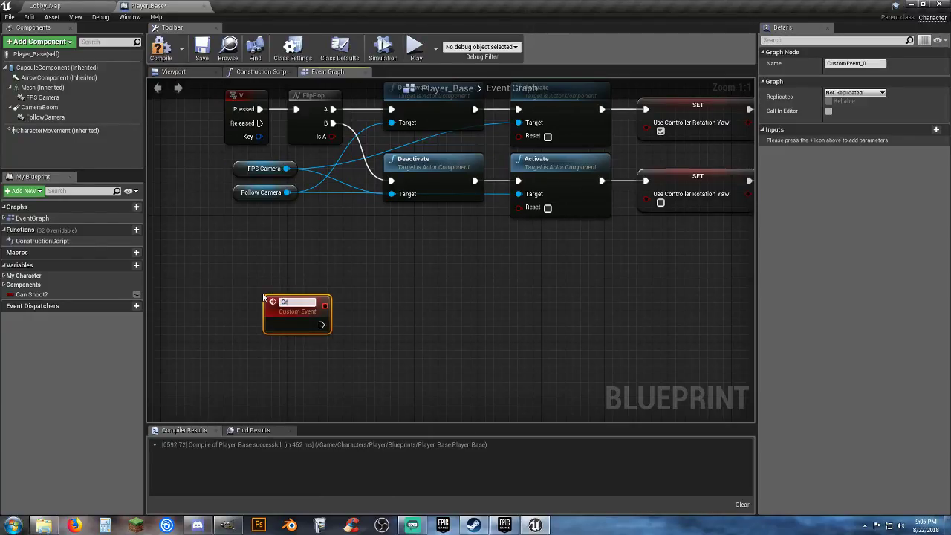
key(Return)
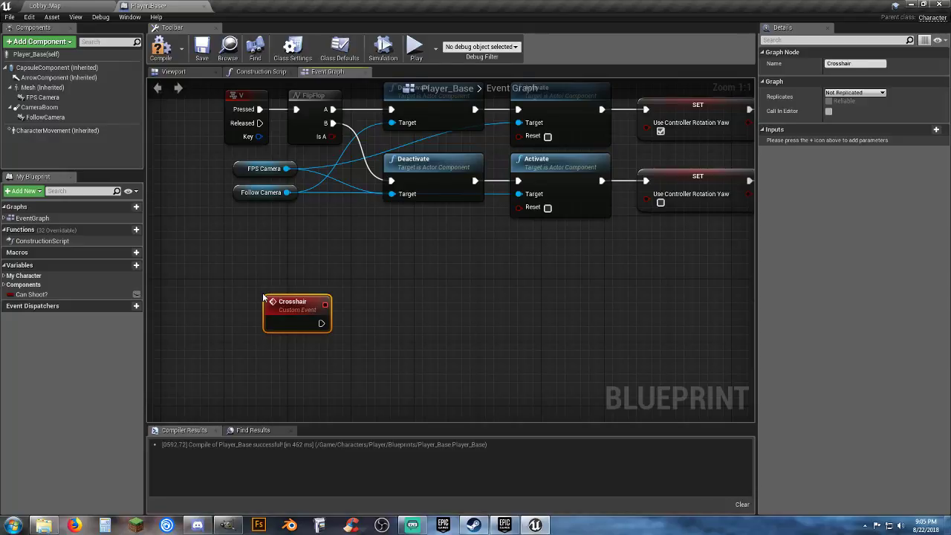
drag(284, 302, 253, 295)
click(339, 302)
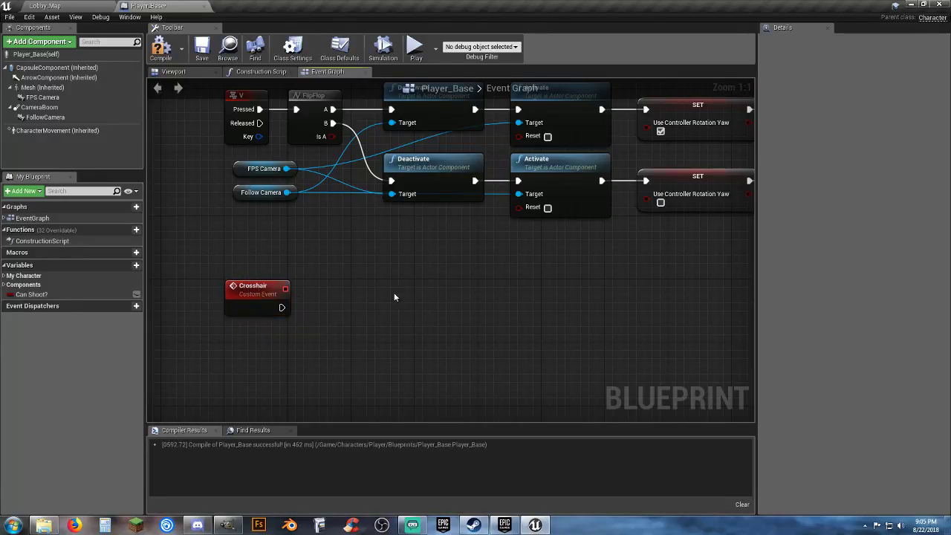
Add a Branch driven by the Crosshair event, with a Can Shoot? getter as its condition
right_drag(393, 292, 235, 315)
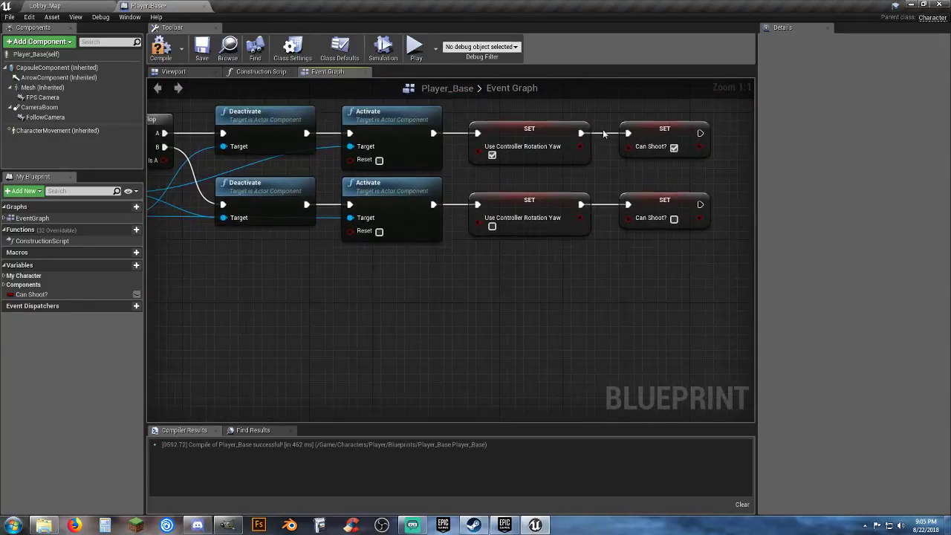
right_drag(490, 272, 573, 282)
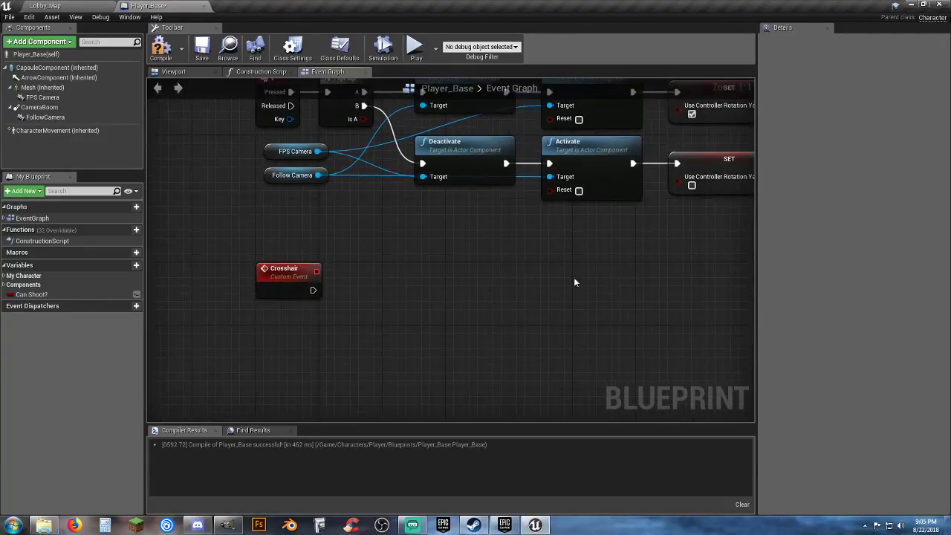
drag(31, 294, 270, 323)
click(299, 333)
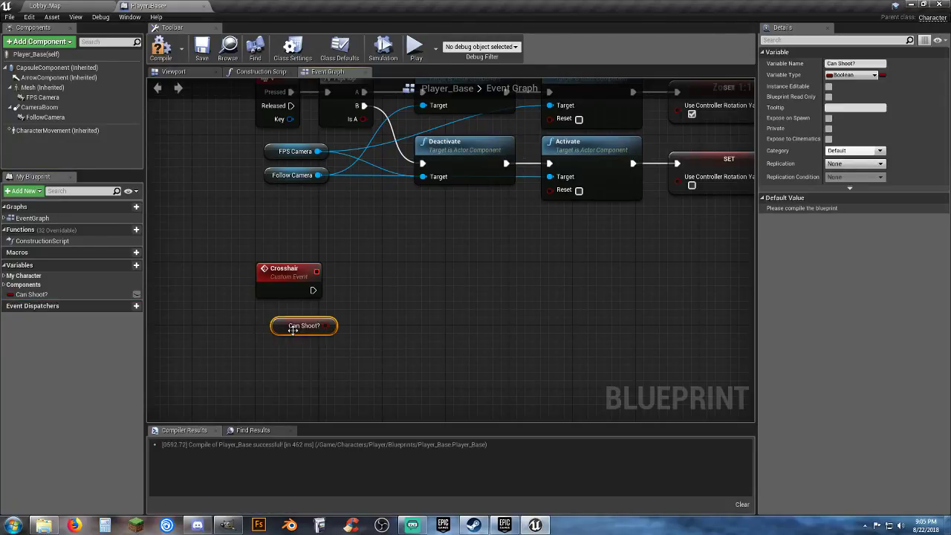
click(423, 283)
drag(326, 325, 313, 290)
drag(432, 289, 369, 276)
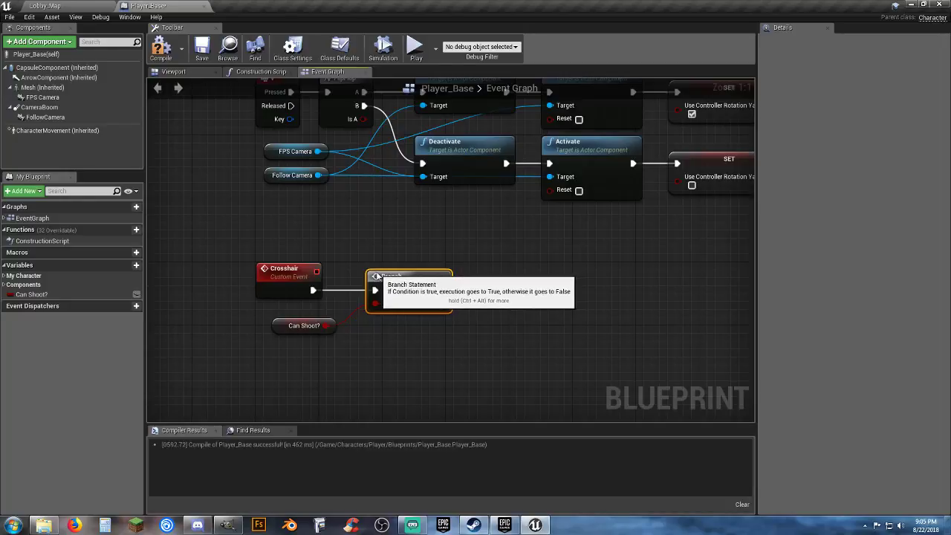
click(396, 336)
Add a Create Widget node on the Branch's True output and align it with the Branch
right_drag(459, 336, 393, 319)
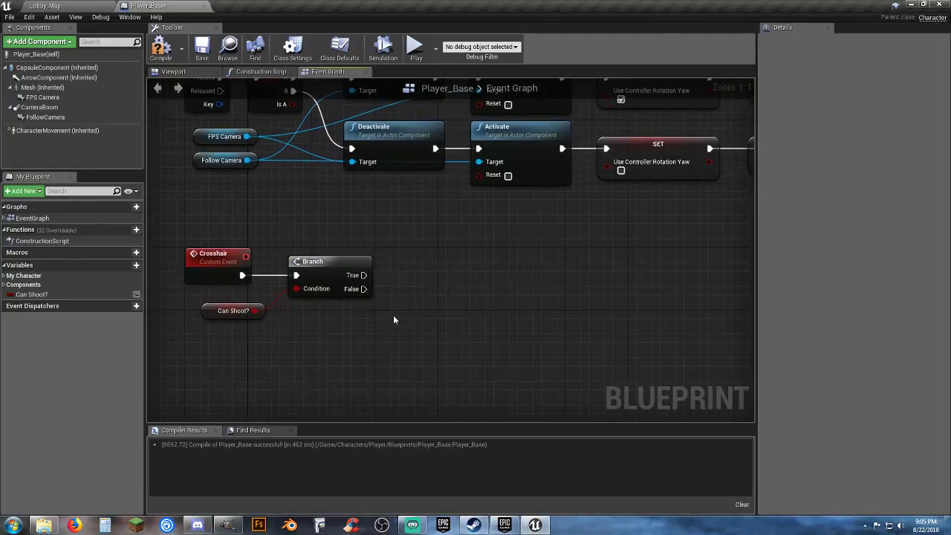
drag(363, 276, 414, 275)
text(create w)
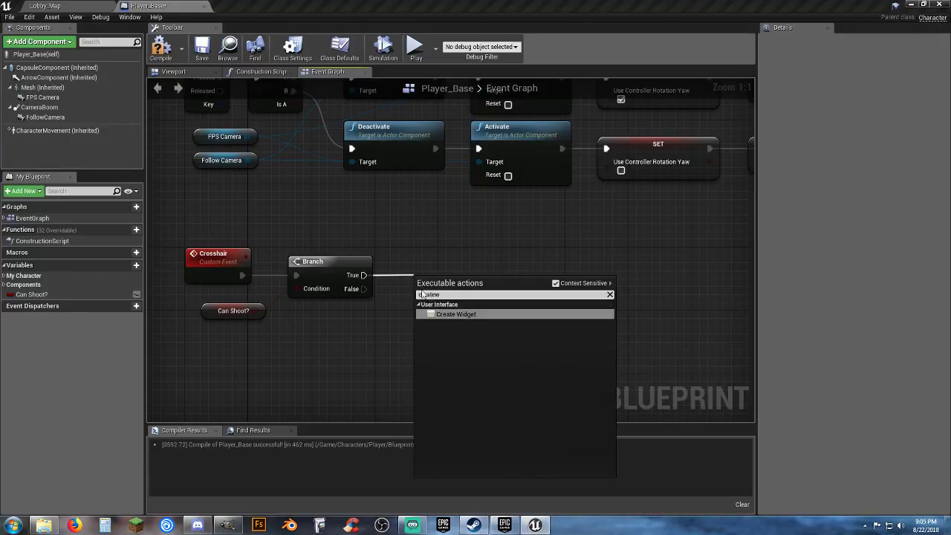
click(462, 315)
drag(453, 285, 459, 267)
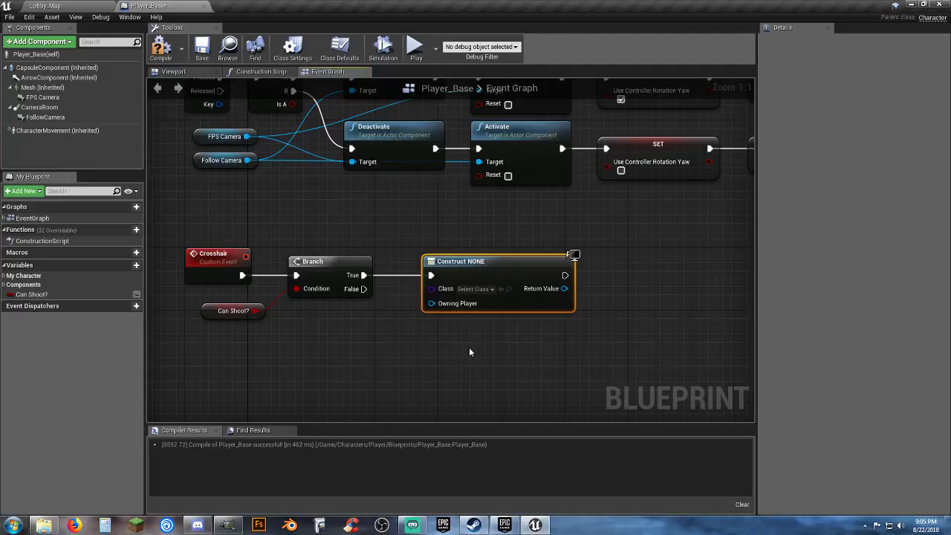
Connect a Get Player Controller node to the Create Widget node's Owning Player and place it below the Branch
right_drag(468, 347, 444, 345)
drag(407, 301, 378, 319)
text(getplayer)
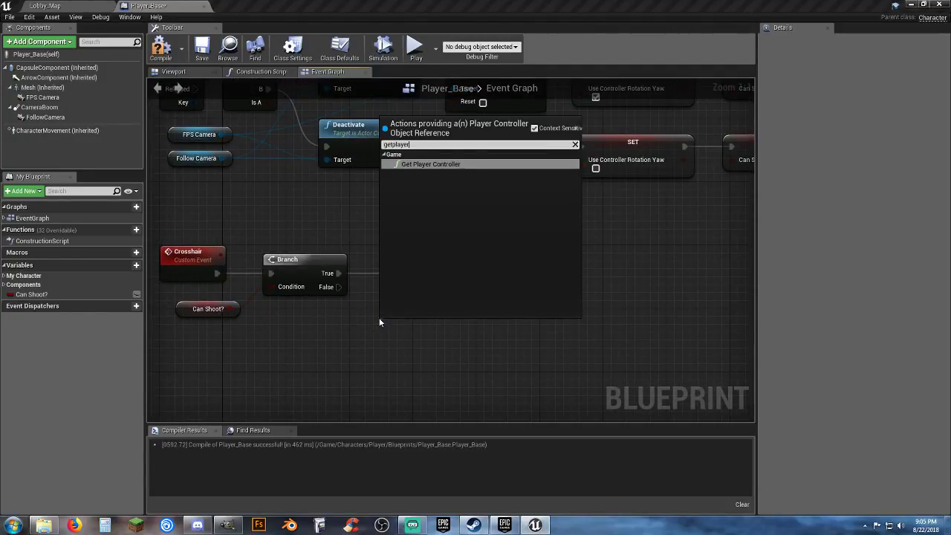
click(425, 164)
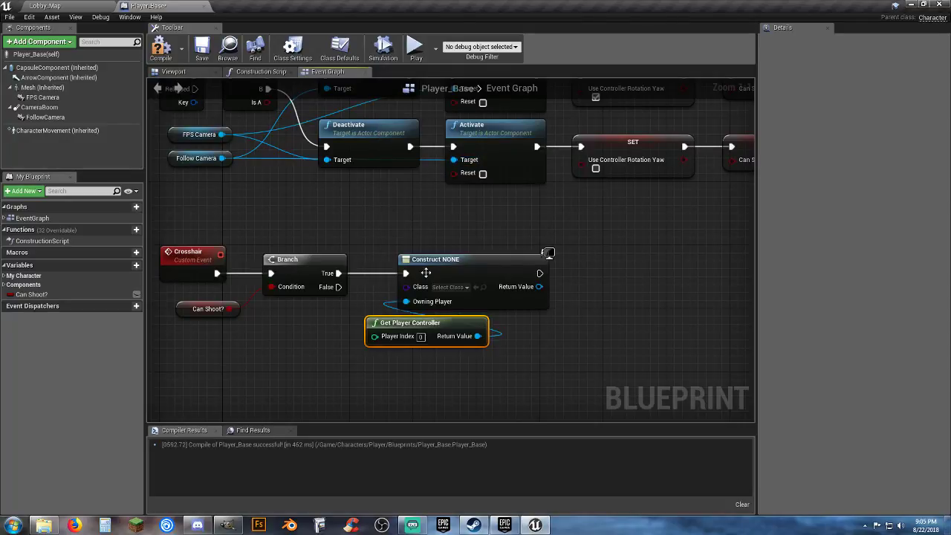
drag(422, 327, 320, 321)
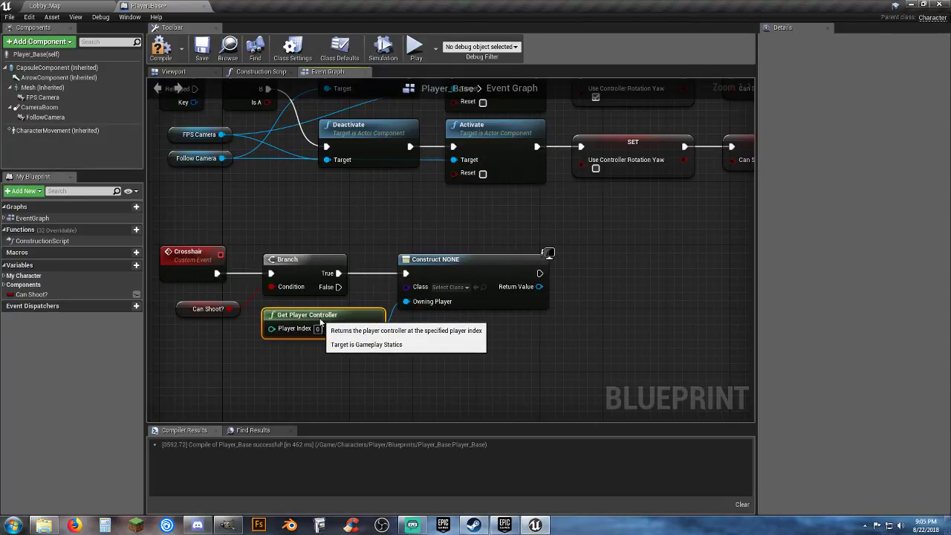
Add an Add to Viewport node fed by the Create Widget node's Return Value
right_drag(487, 343, 466, 325)
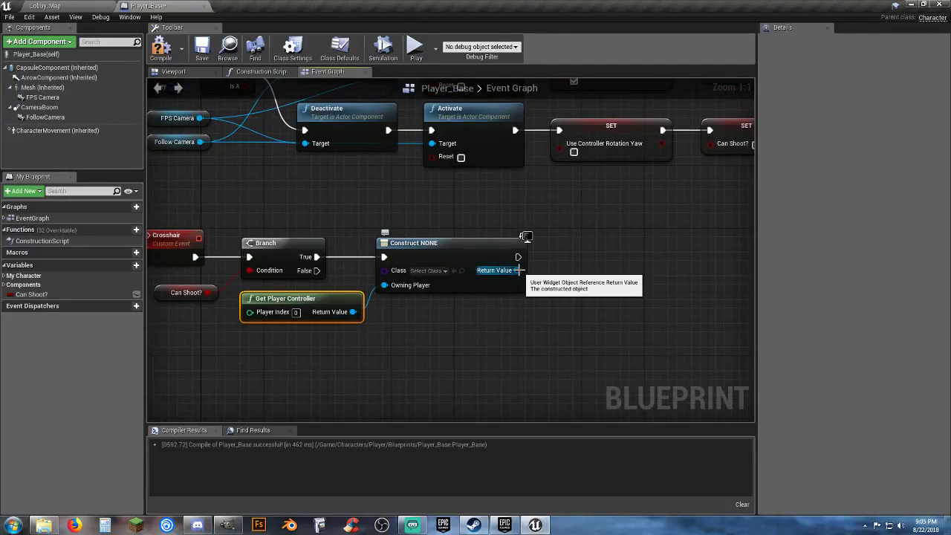
drag(518, 270, 585, 245)
text(addt)
click(599, 333)
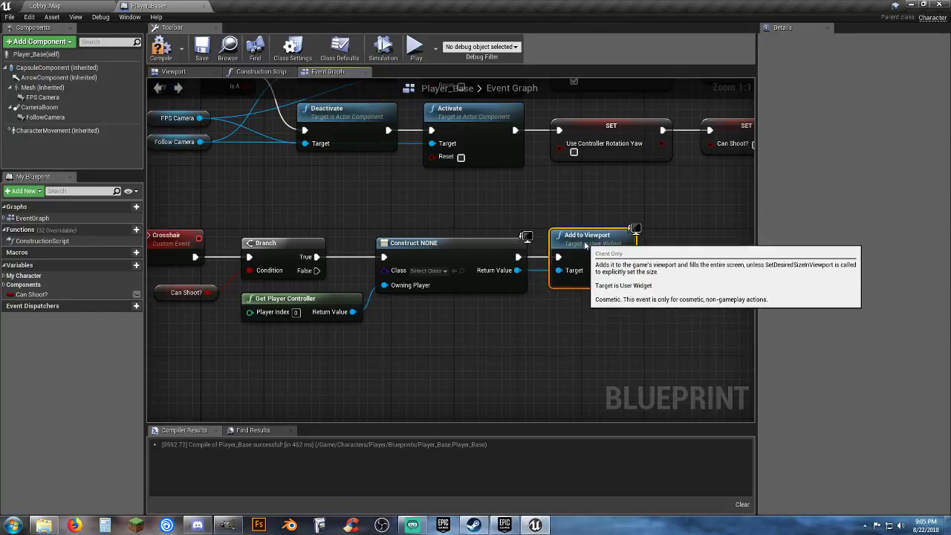
click(546, 337)
Switch to the Lobby_Map level editor and open the UI/Widgets content folder
right_drag(430, 351, 480, 350)
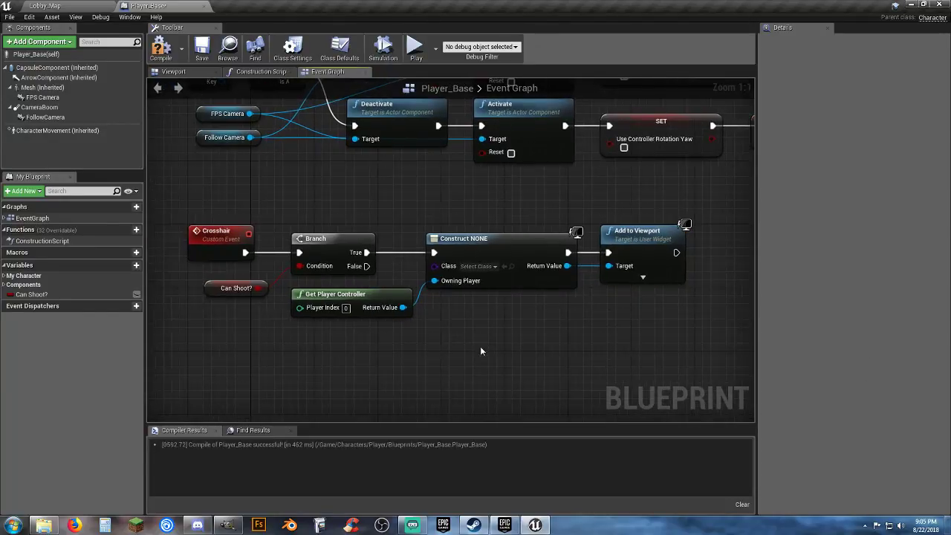
click(69, 6)
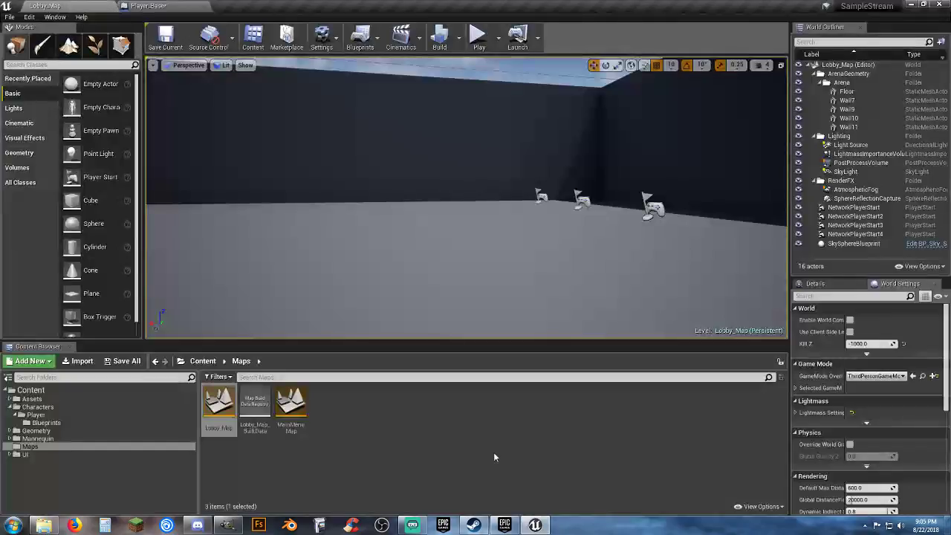
click(11, 454)
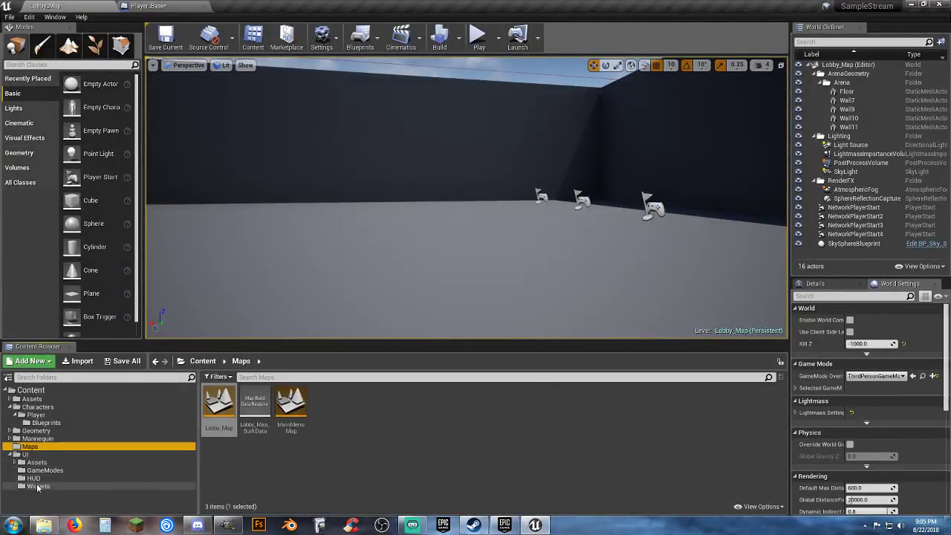
click(96, 486)
Create a Widget Blueprint named W_Crosshair in the Widgets folder
click(365, 456)
right_click(373, 410)
mouse_move(415, 401)
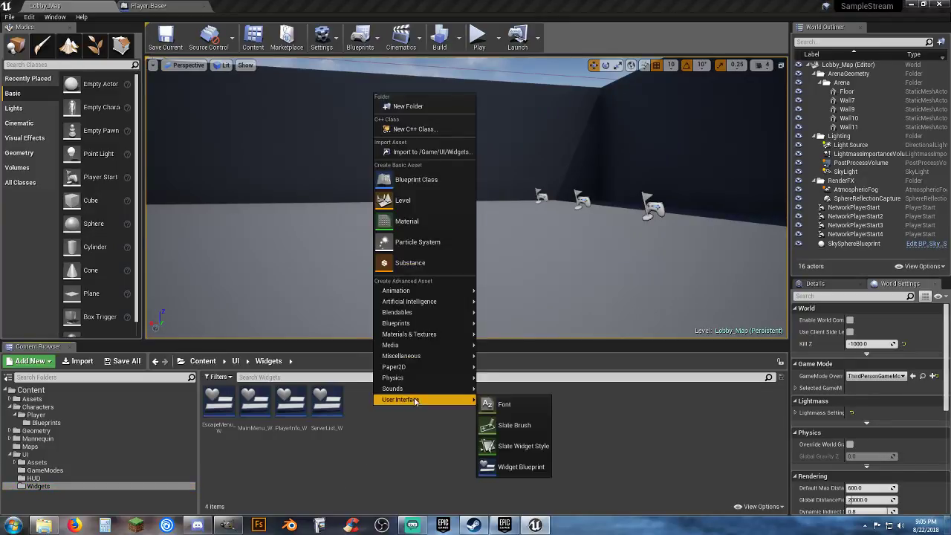
click(523, 467)
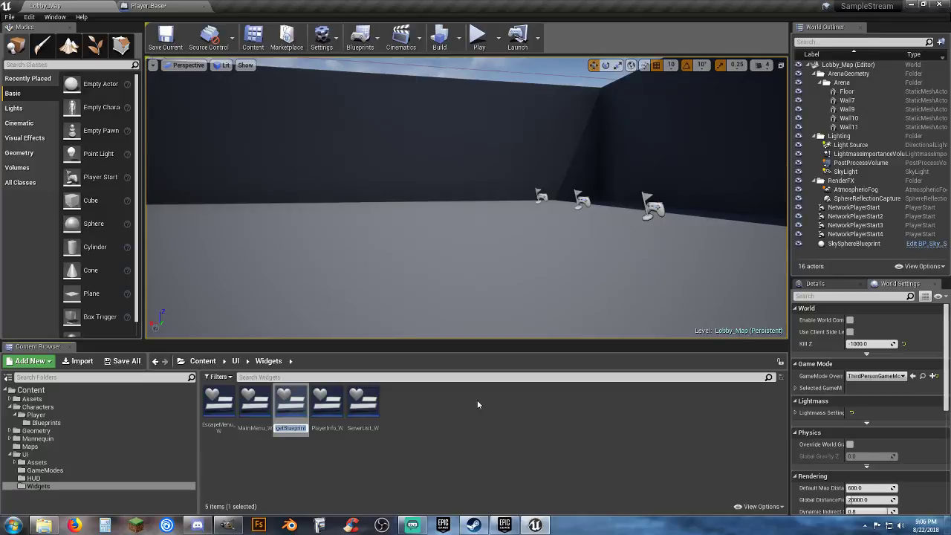
text(W)
text(_Crosshai)
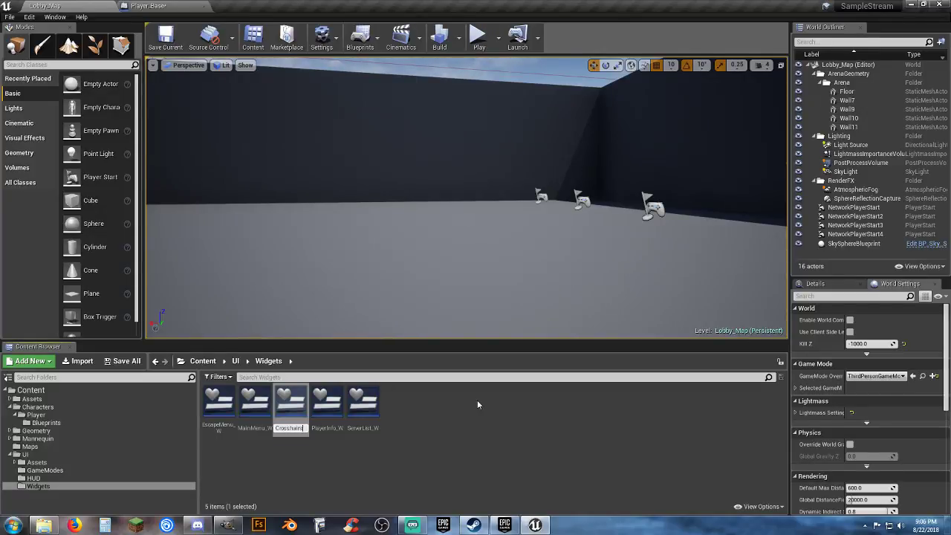
text(rs)
key(Return)
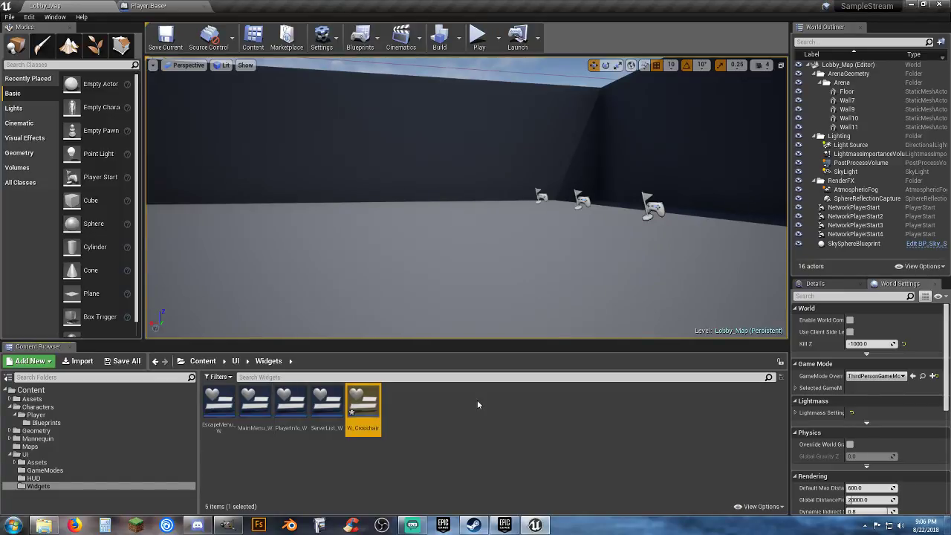
Open W_Crosshair and add two Image widgets to its canvas, one above the other
key(Return)
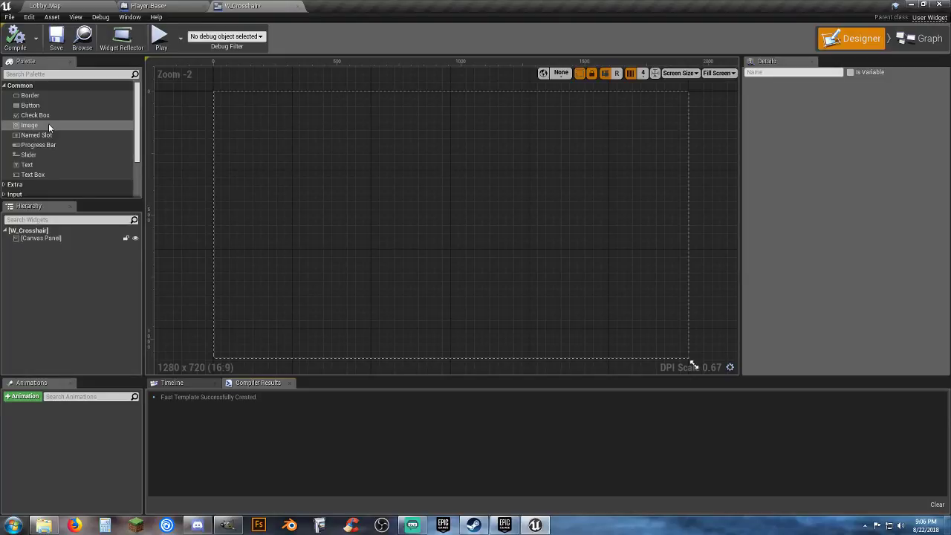
drag(49, 128, 320, 179)
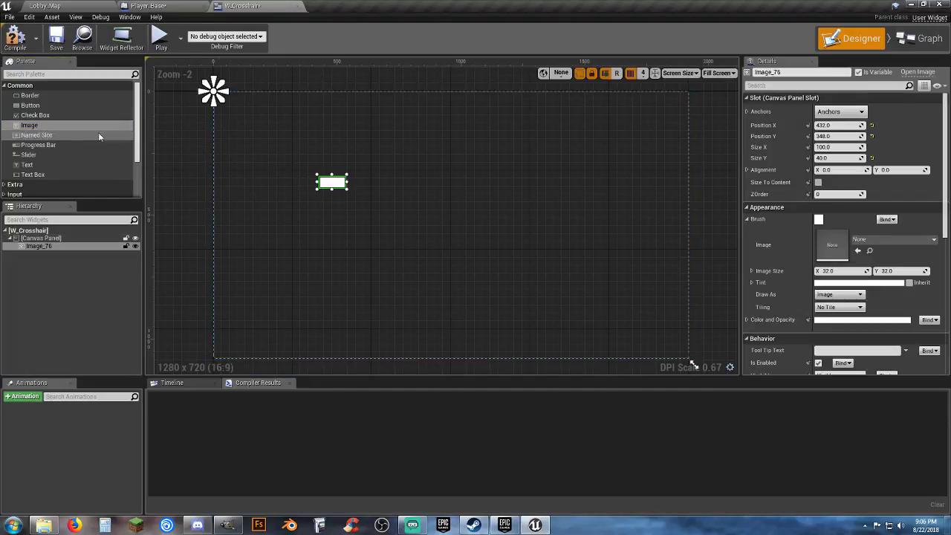
drag(44, 127, 331, 208)
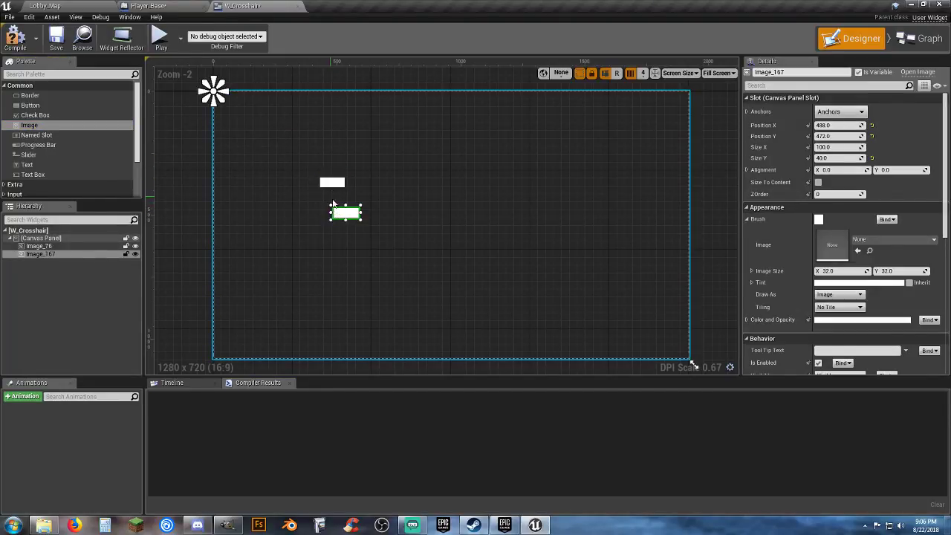
Anchor both Image widgets to the centre of the canvas
click(329, 184)
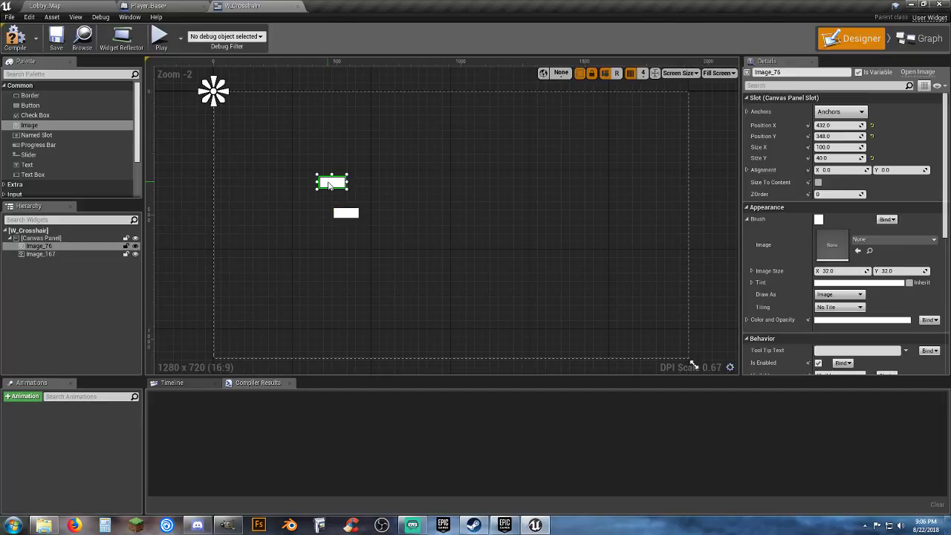
click(837, 112)
click(863, 172)
click(345, 213)
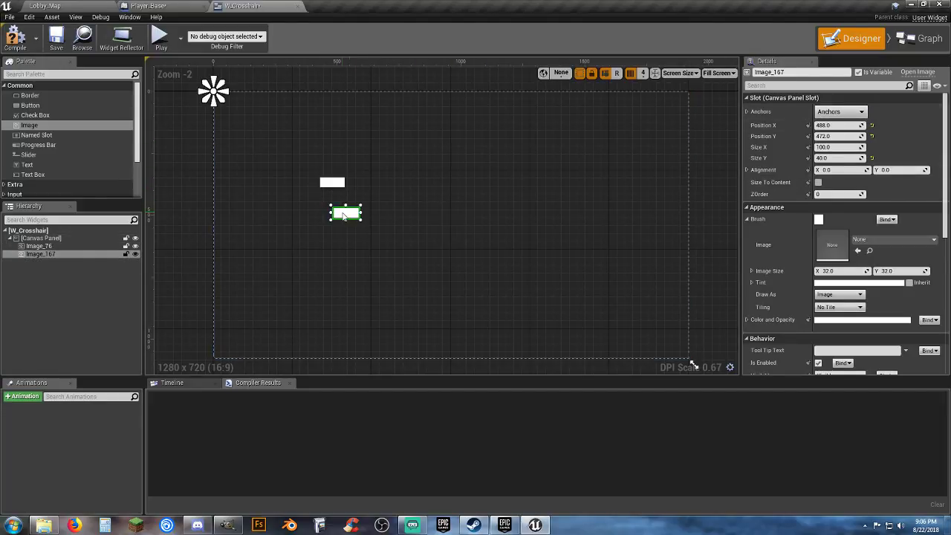
click(837, 111)
click(860, 176)
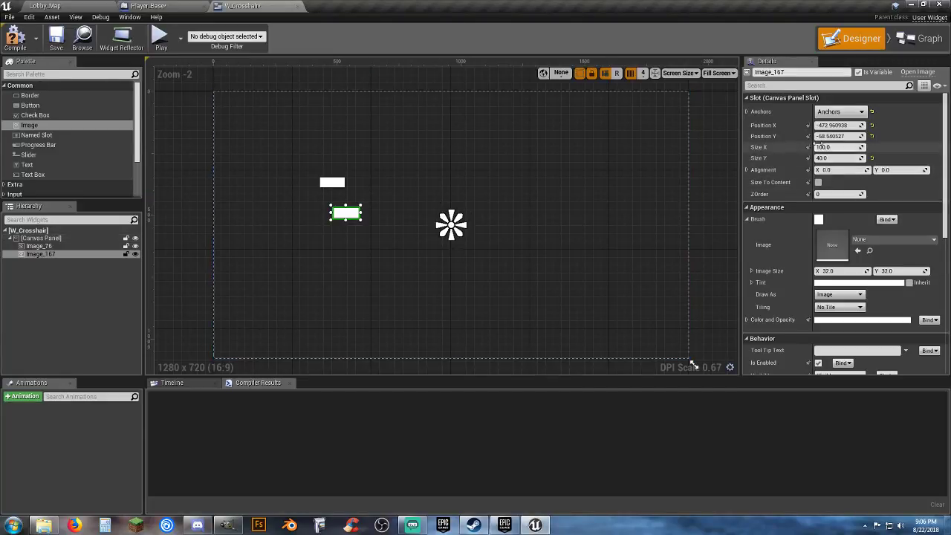
Set the lower image's position to X 60, Y 5 and its size to X 60, Y 5
click(849, 126)
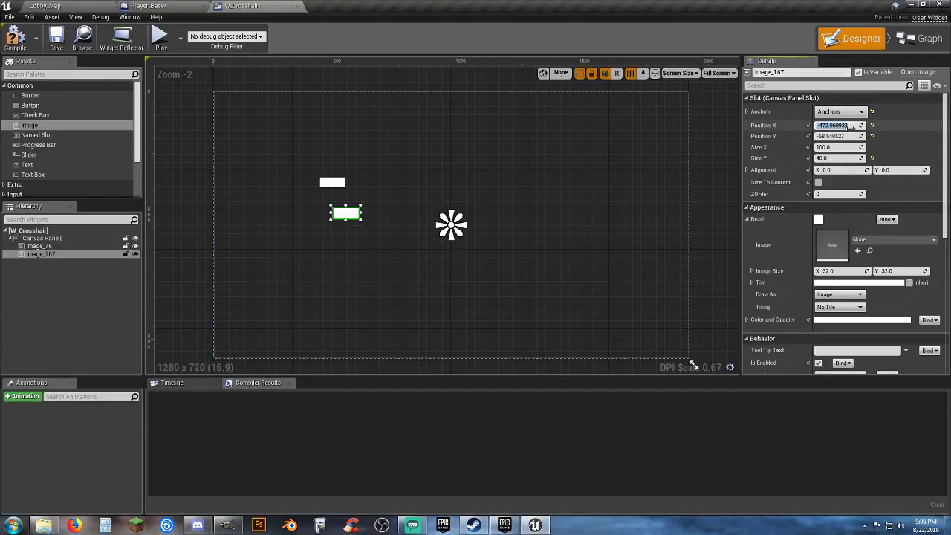
text(60)
key(Tab)
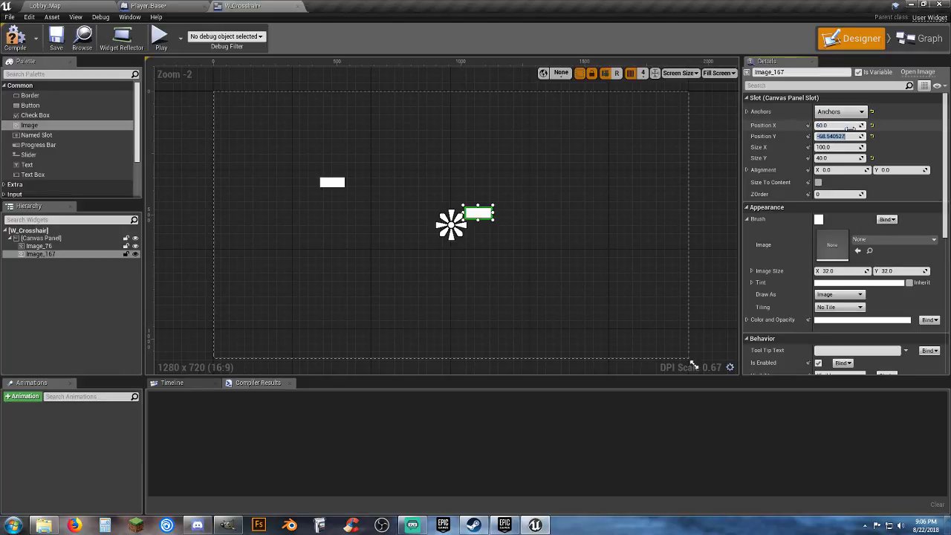
text(5)
key(Tab)
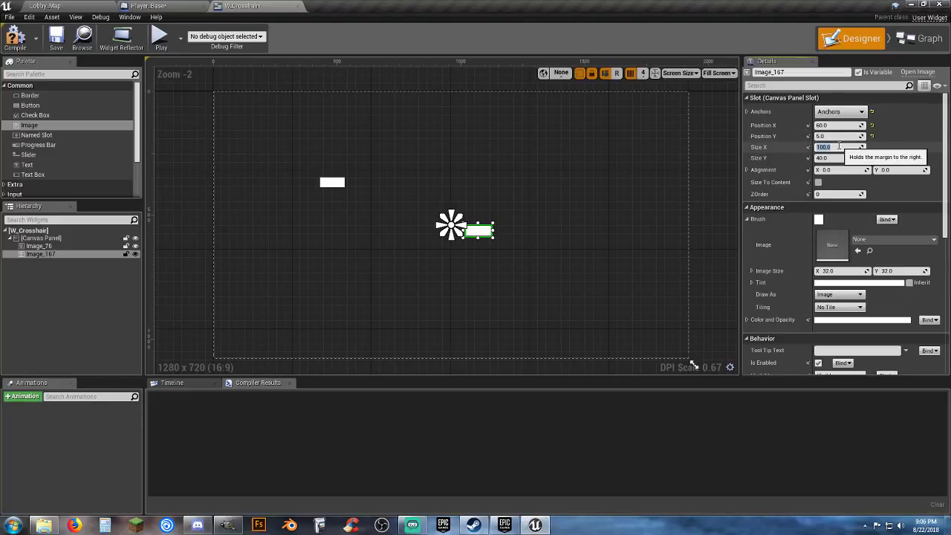
text(60)
key(Tab)
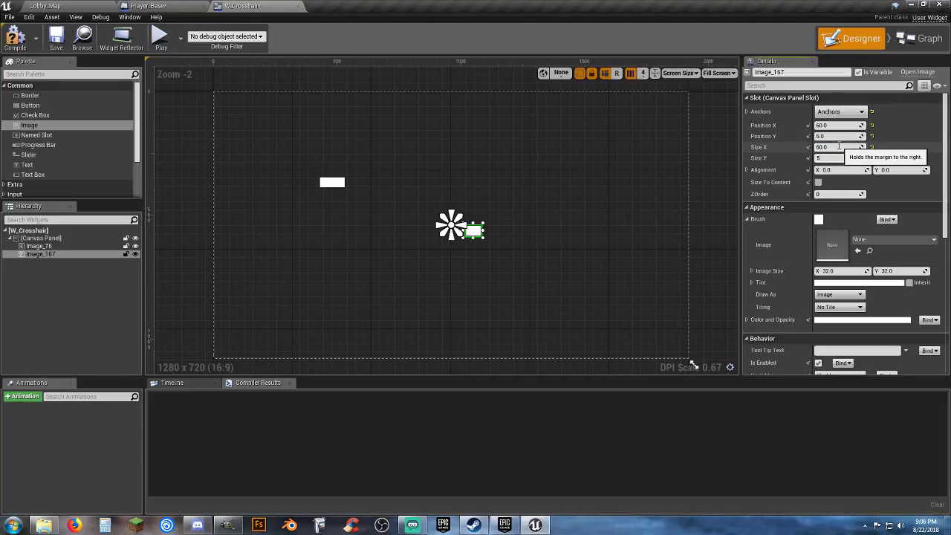
key(Tab)
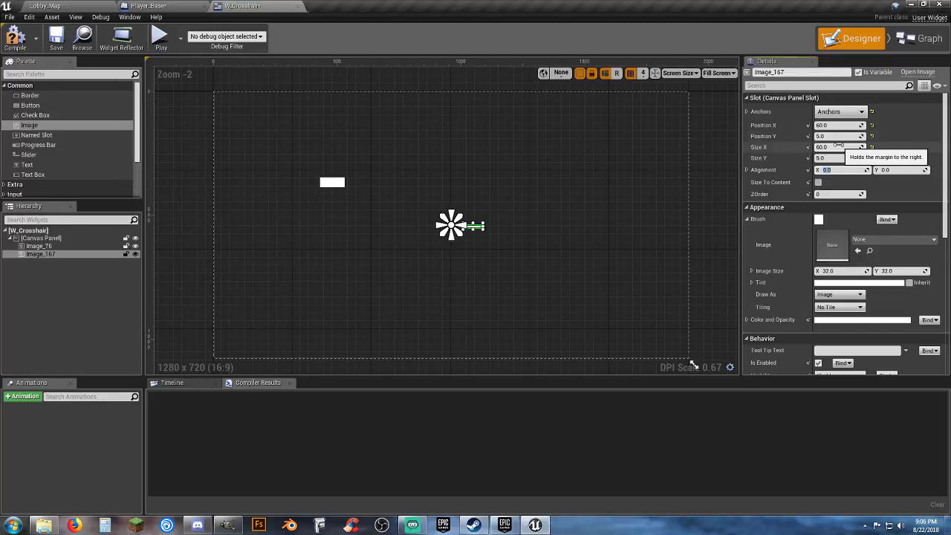
Centre the horizontal bar on its anchor by setting its position to X -30, Y -2.5
click(841, 126)
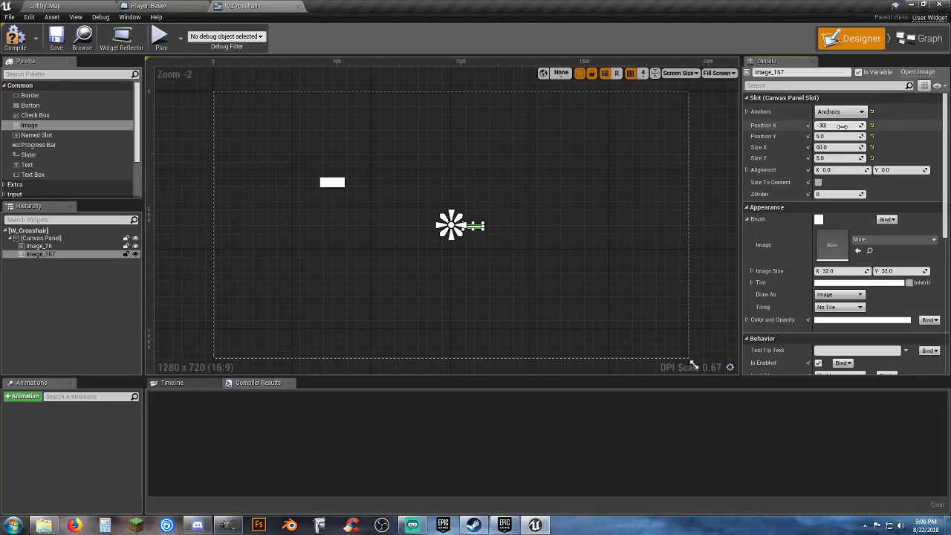
key(Tab)
text(-2.5)
key(Tab)
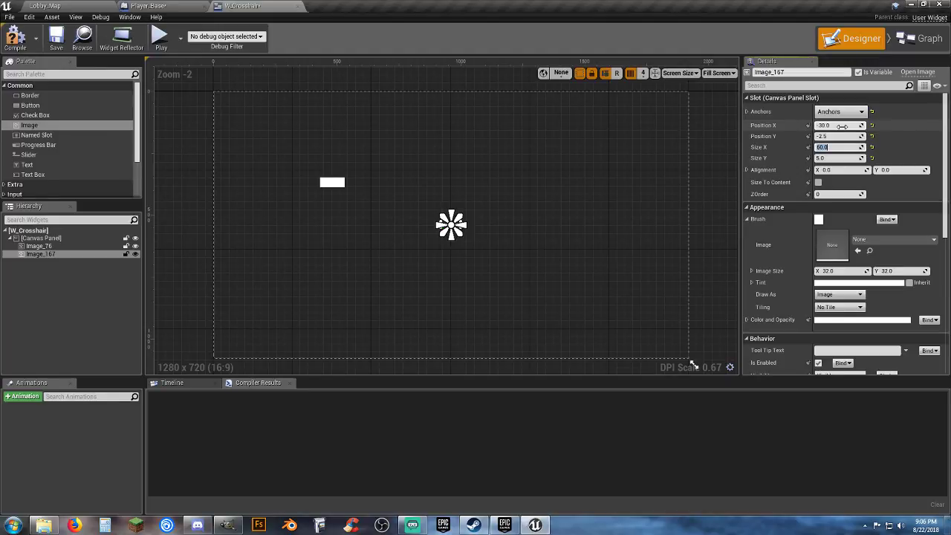
click(396, 240)
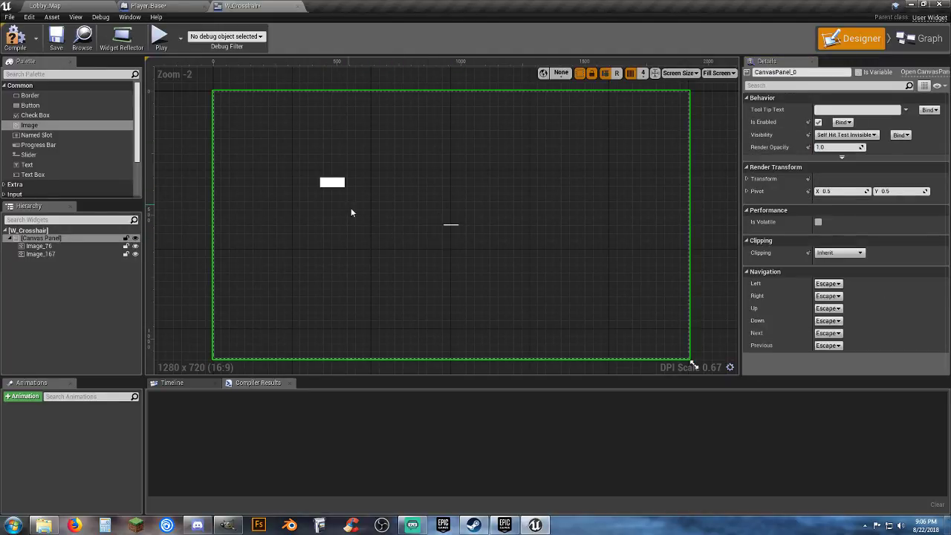
Turn the other image into a vertical bar with a size of X 5, Y 60
click(332, 183)
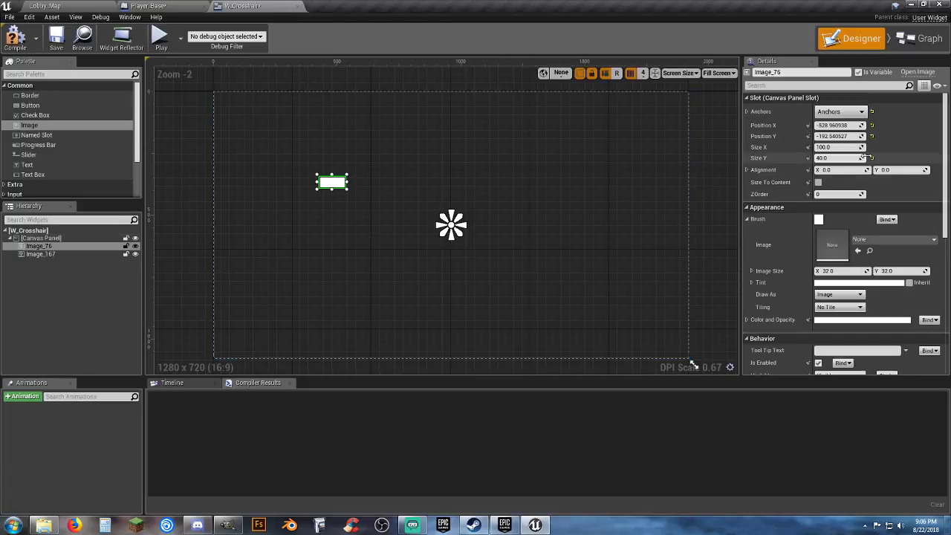
click(844, 148)
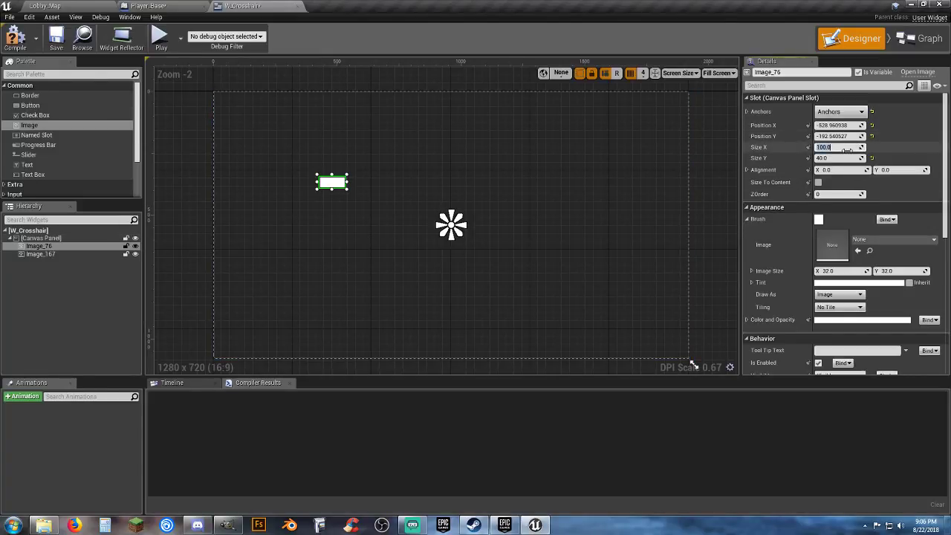
text(5)
key(Tab)
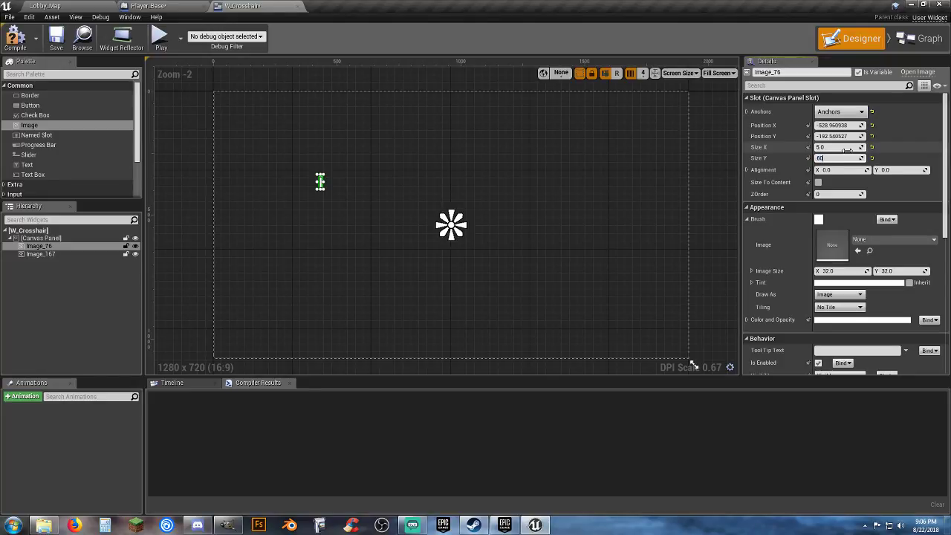
key(Tab)
Centre the vertical bar on its anchor by setting its position to X -2.5, Y -30
click(847, 126)
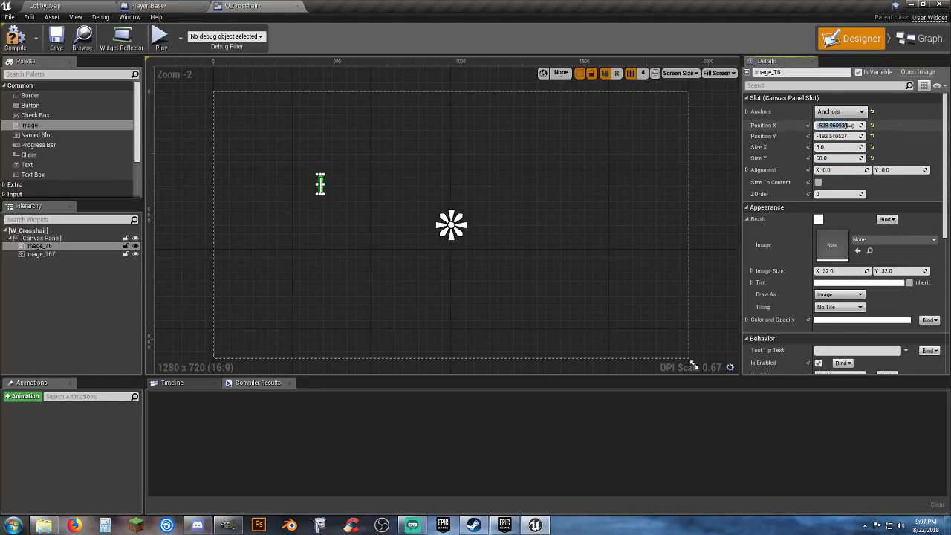
text(-2.5)
key(Tab)
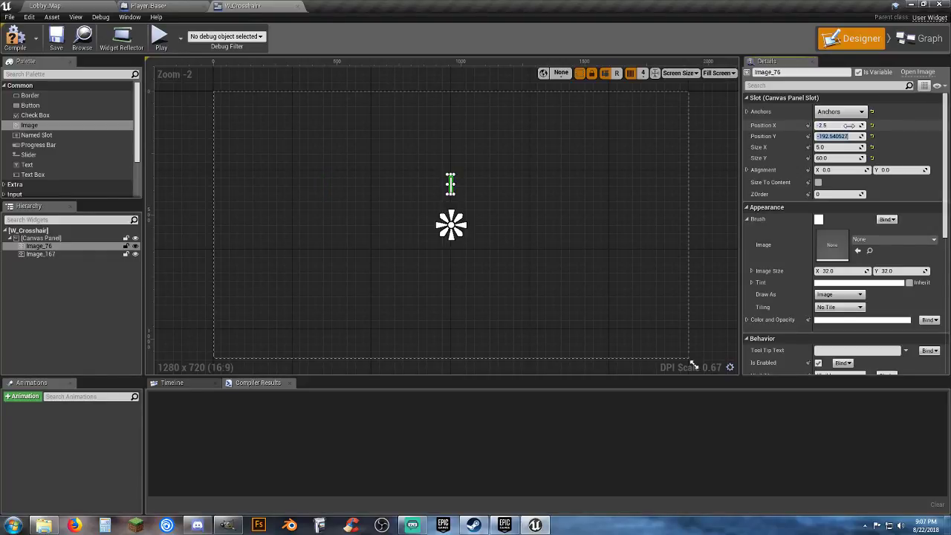
text(-30)
key(Tab)
Compile and save the finished W_Crosshair widget, and close it to return to the Player_Base Event Graph
click(600, 246)
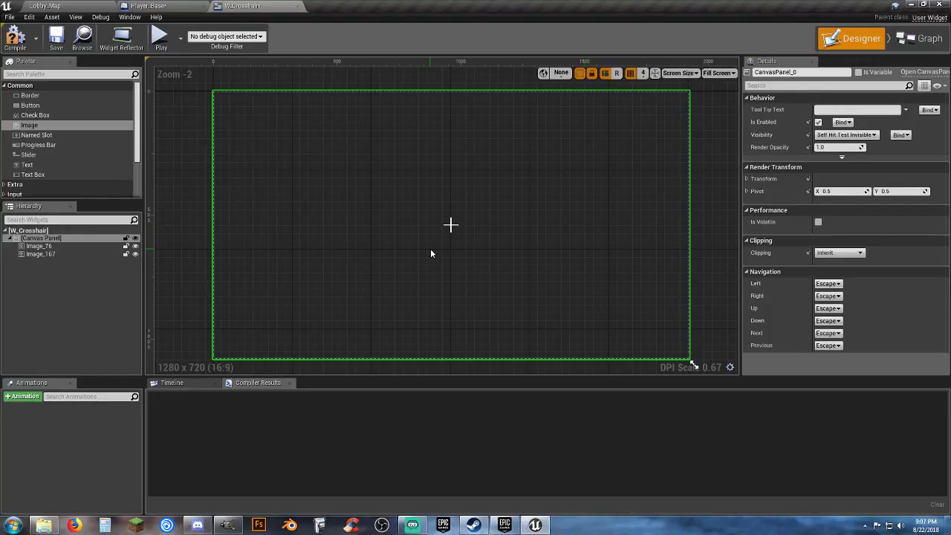
click(15, 37)
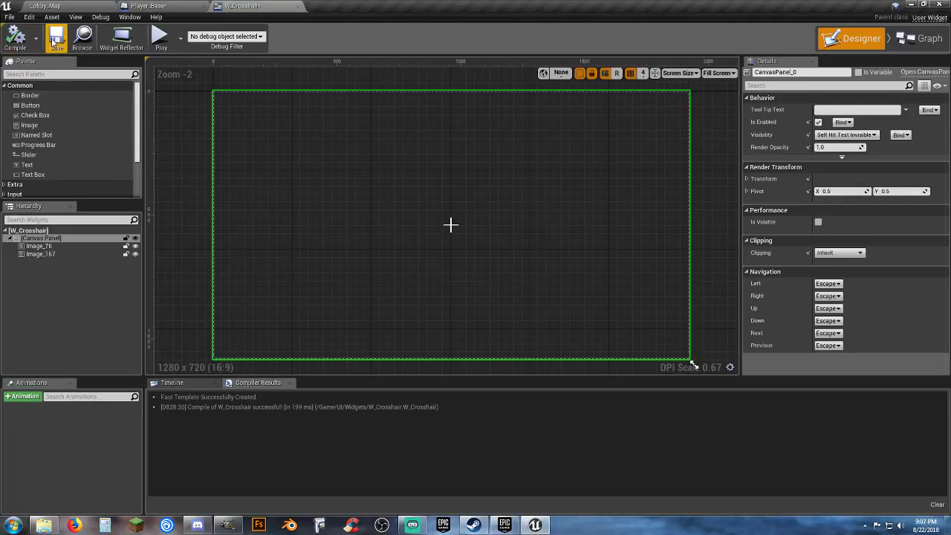
click(297, 6)
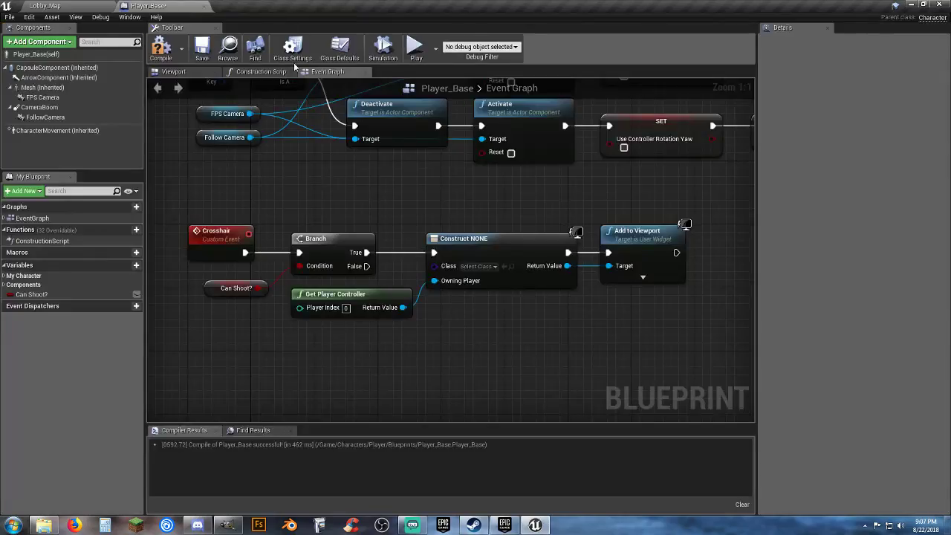
Set the Create Widget node's Class to W_Crosshair and compile Player_Base
click(478, 266)
click(496, 349)
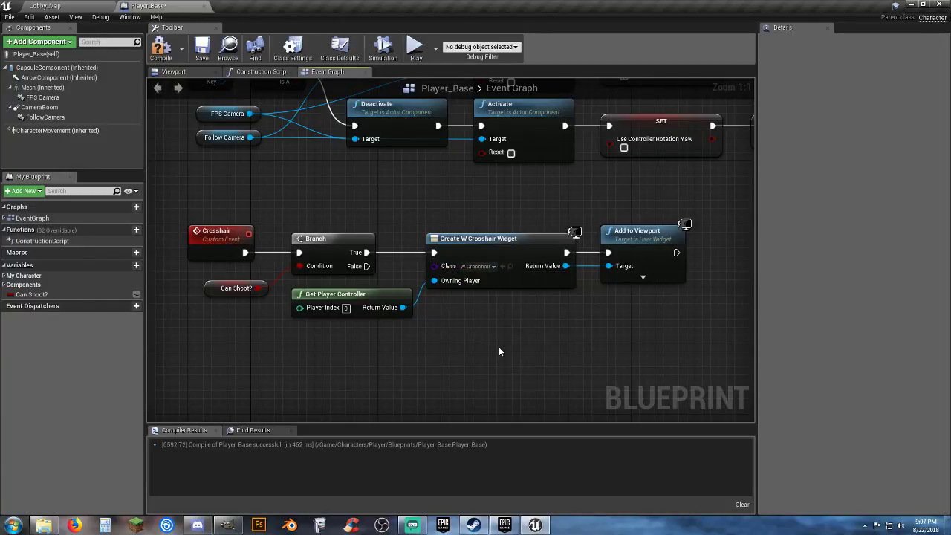
right_drag(535, 326, 520, 318)
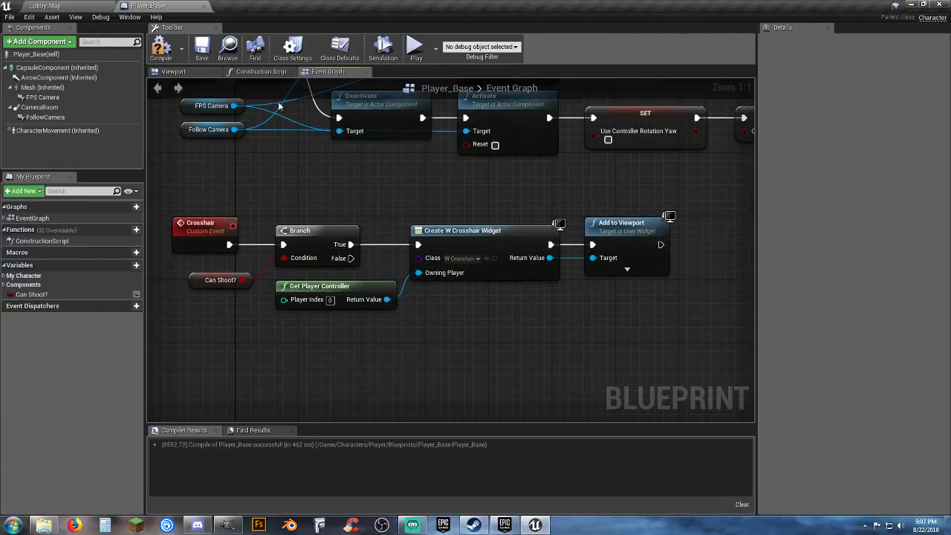
click(170, 55)
Call the Crosshair event from the ticked Can Shoot? setter in the upper camera branch and align its node with the setter
right_drag(613, 297, 304, 403)
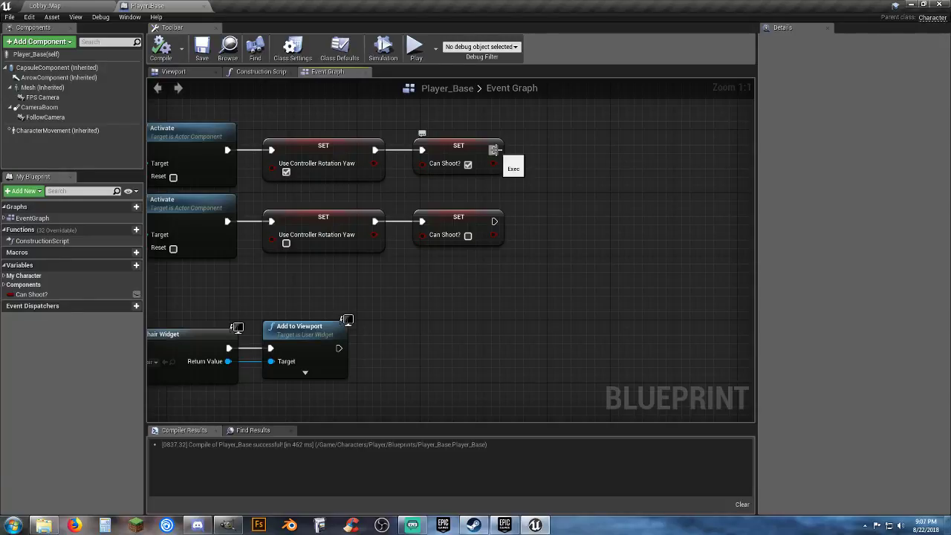
right_drag(502, 206, 595, 191)
drag(577, 157, 629, 156)
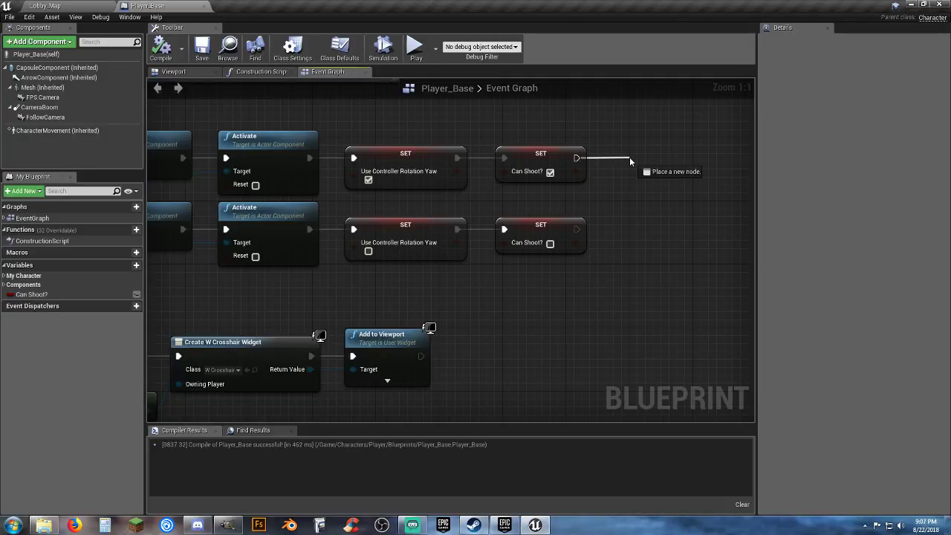
drag(629, 156, 629, 159)
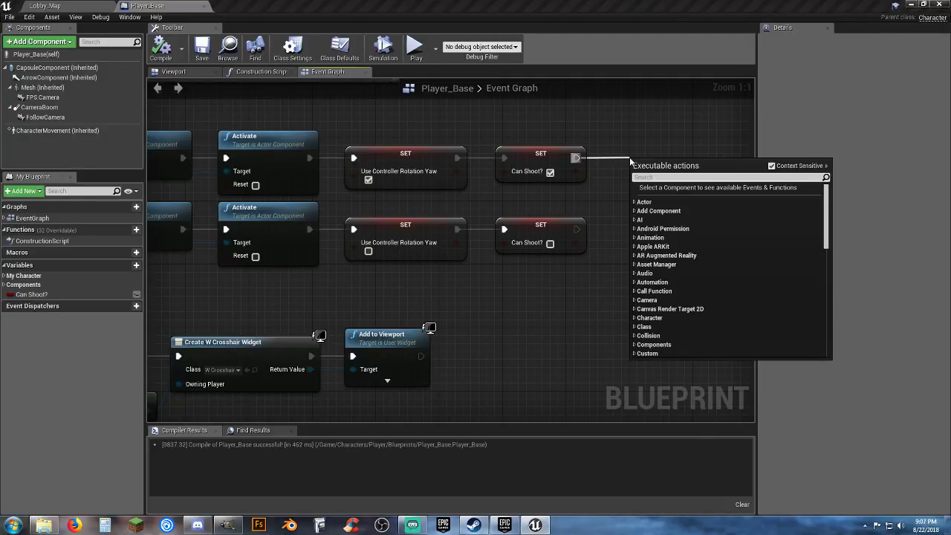
text(crossh)
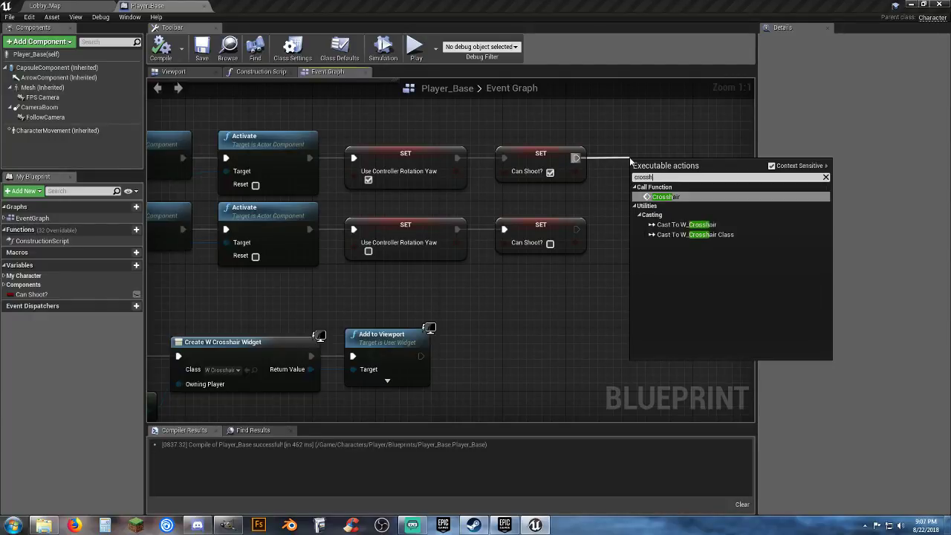
click(663, 196)
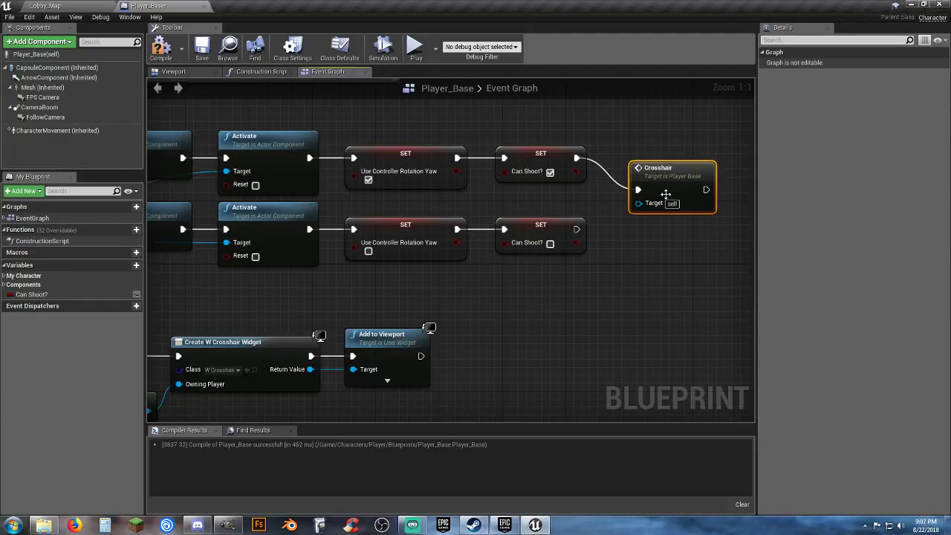
drag(653, 175, 635, 149)
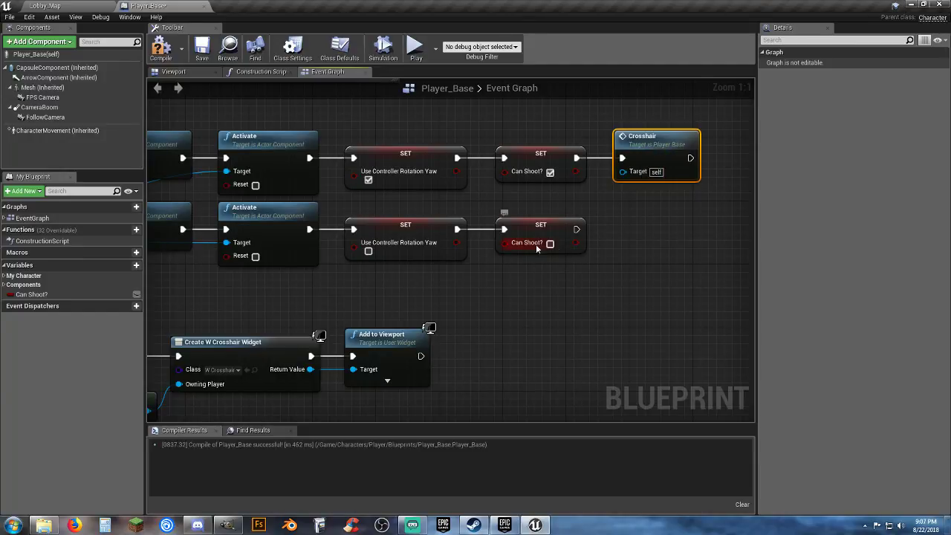
Compile and save Player_Base
click(484, 277)
right_drag(487, 275, 687, 244)
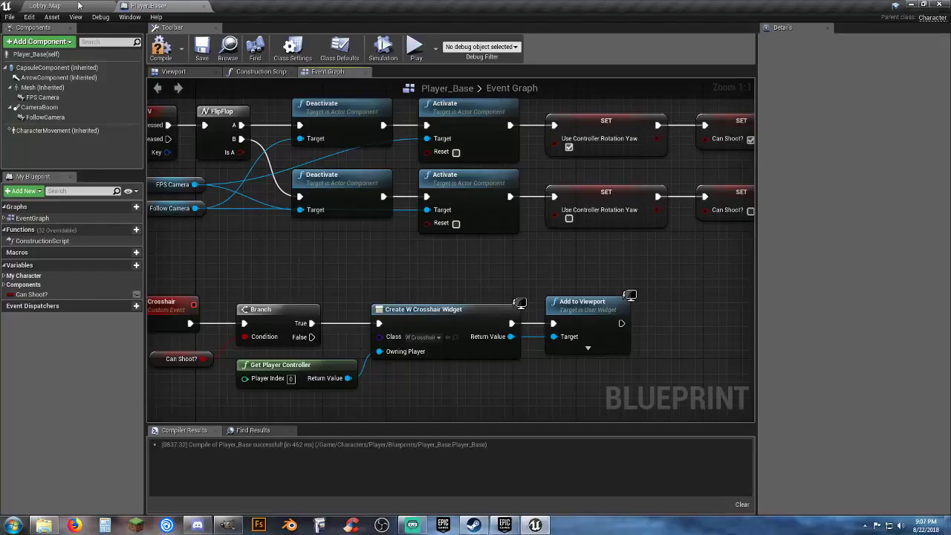
click(160, 46)
click(201, 51)
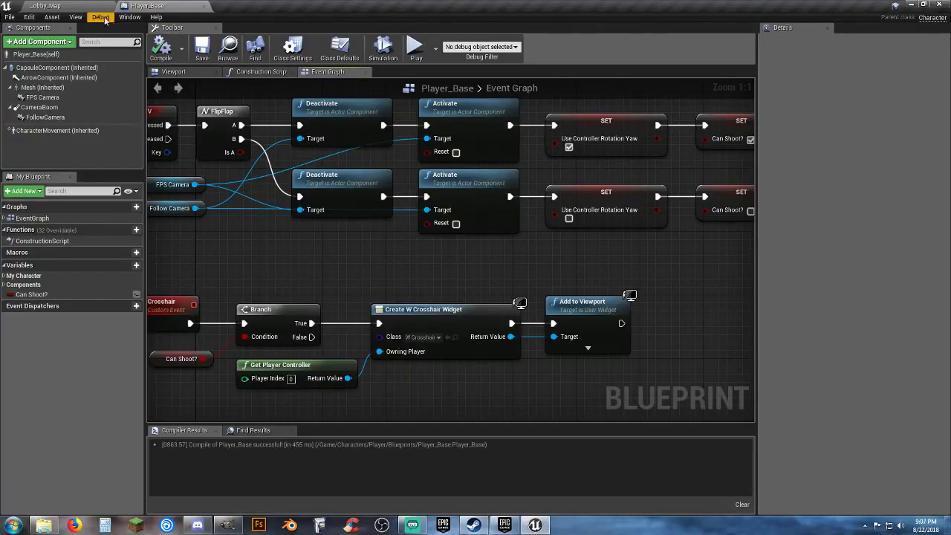
Open W_Crosshair's Event Graph from the Lobby_Map content browser and delete the Event Pre Construct and Event Construct nodes
click(89, 6)
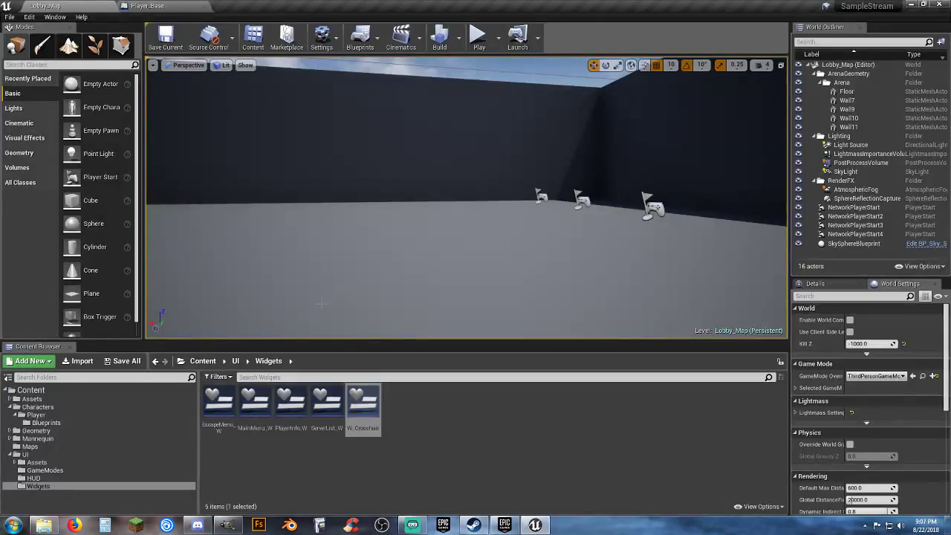
double_click(364, 424)
click(919, 40)
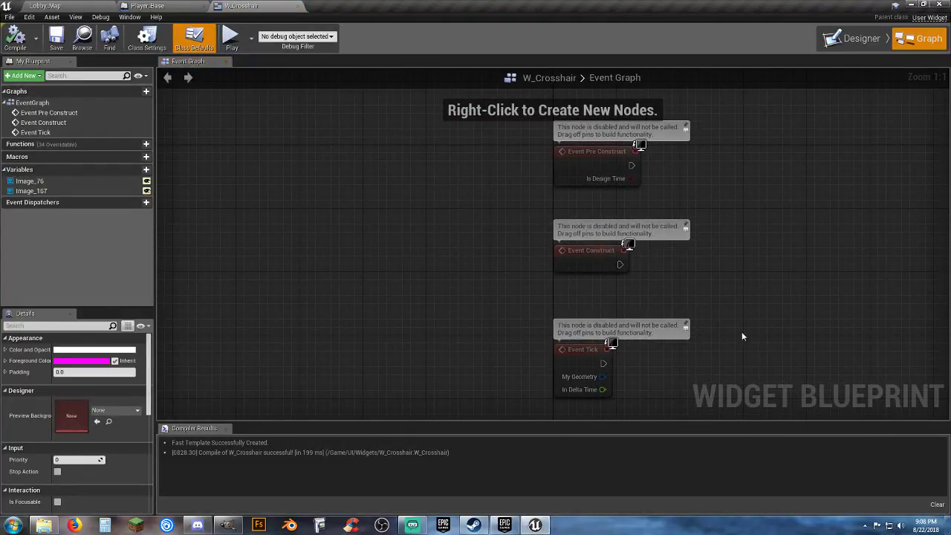
drag(745, 292, 467, 127)
key(Delete)
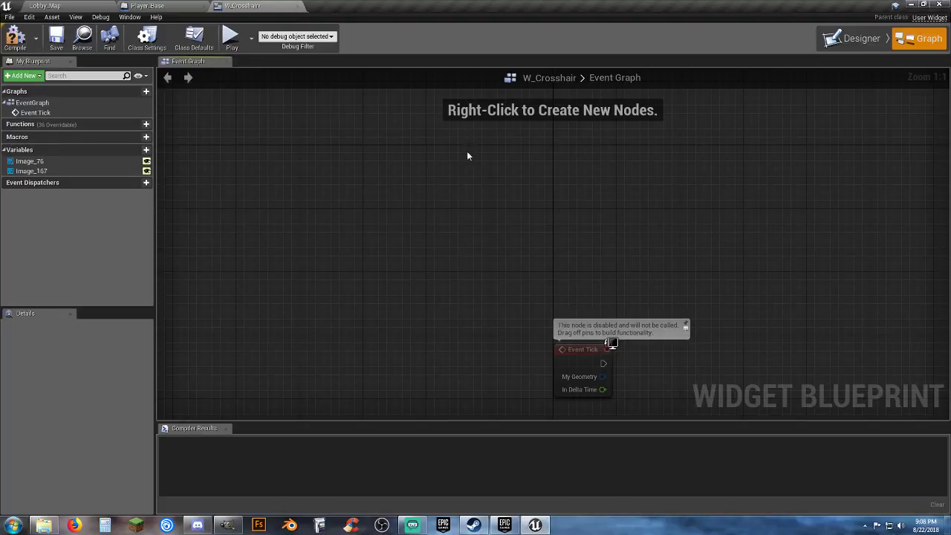
Move Event Tick to the upper part of the graph and run a Cast To Player_Base node from it
drag(582, 352, 553, 165)
text(cast to player)
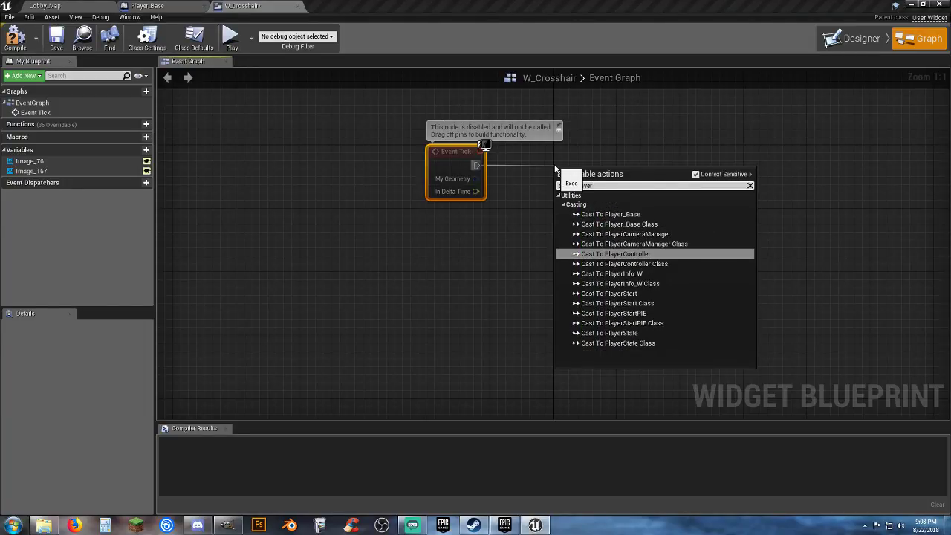
click(598, 214)
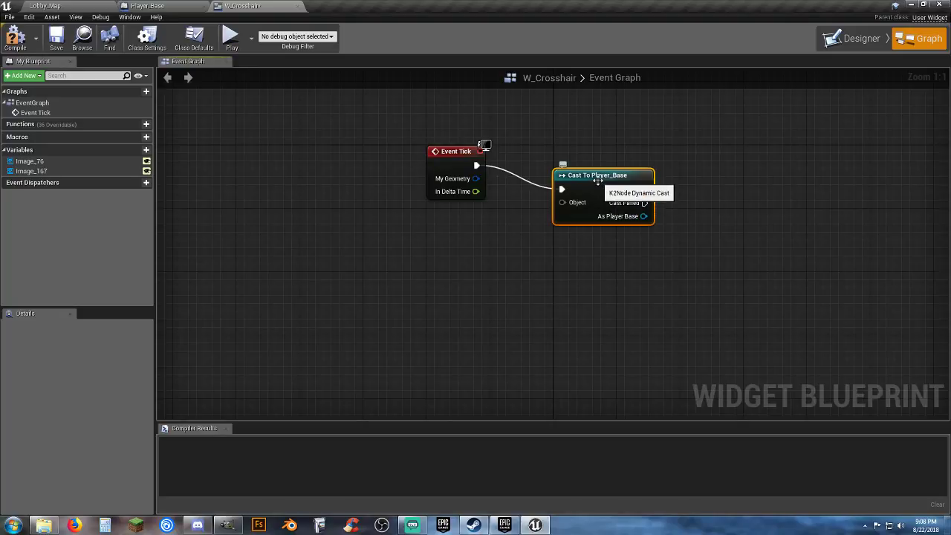
Feed the Player_Base cast's Object input from a Get Player Controller node placed below Event Tick
drag(597, 181, 507, 242)
text(getplayerco)
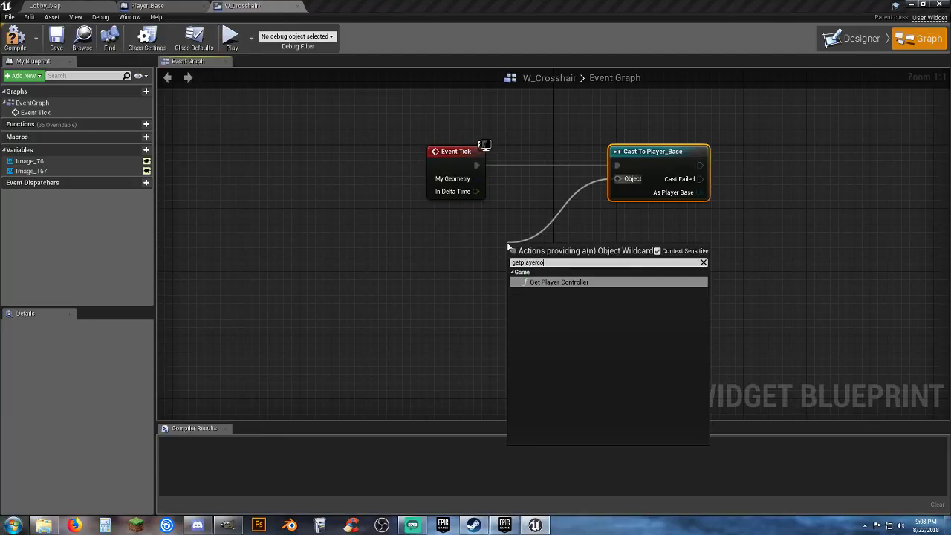
click(566, 282)
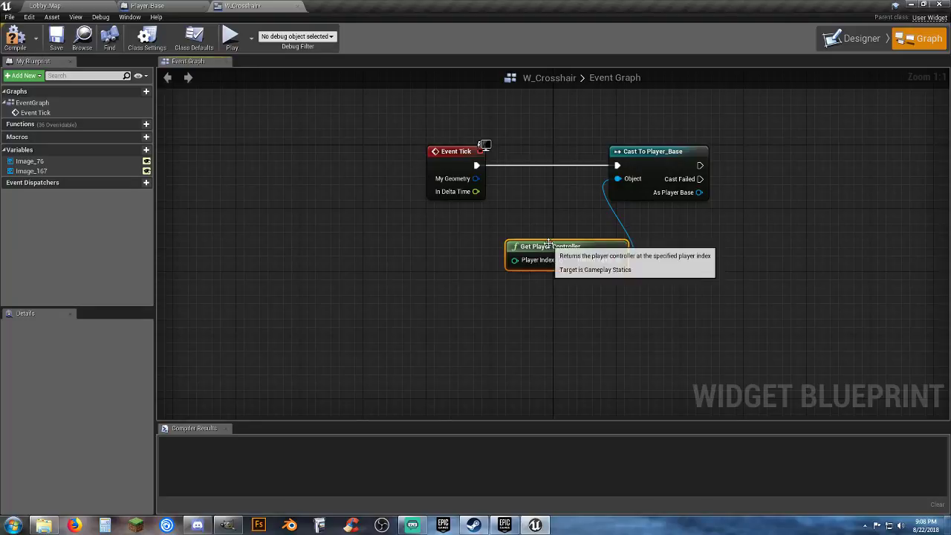
drag(547, 244, 468, 220)
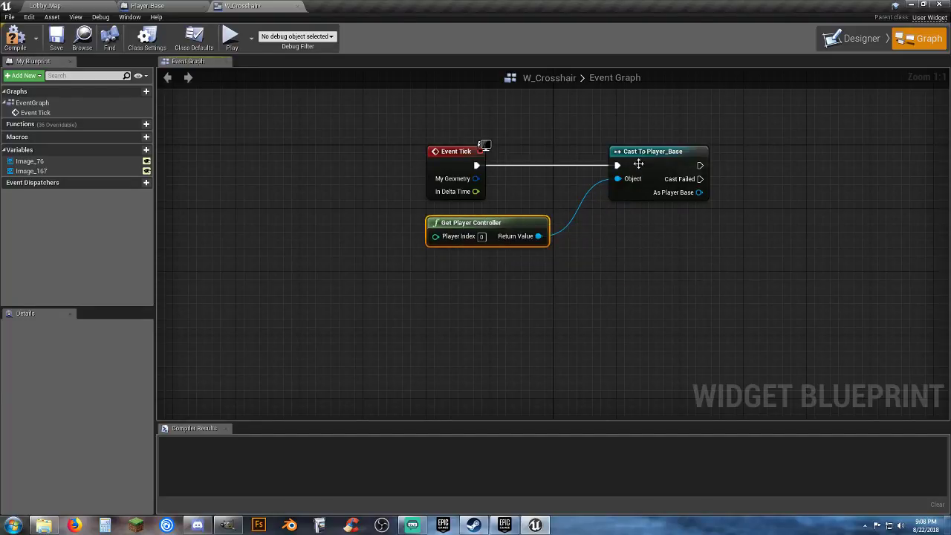
Get the Can Shoot? variable from the cast's As Player Base output and place it beside the cast node
drag(638, 163, 606, 164)
right_drag(647, 227, 555, 247)
drag(556, 201, 609, 225)
text(ca)
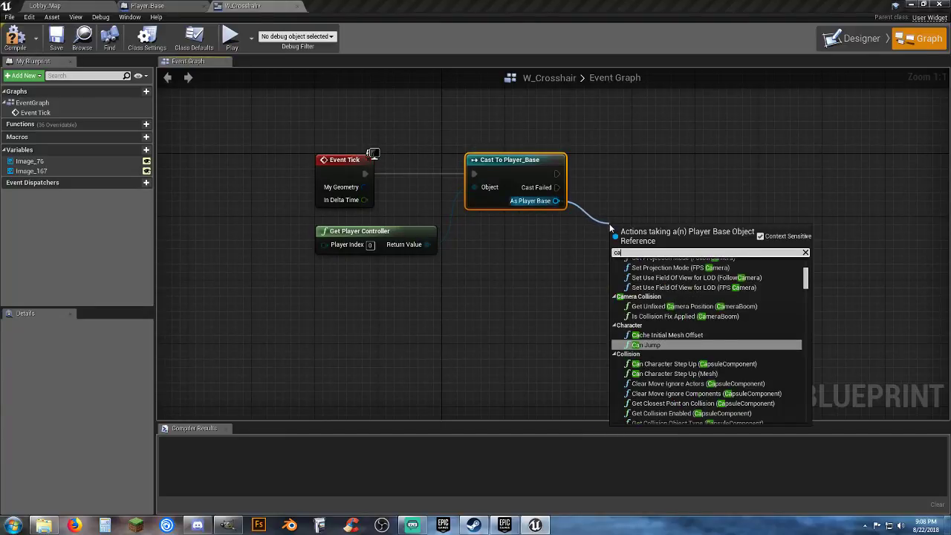
text(ns)
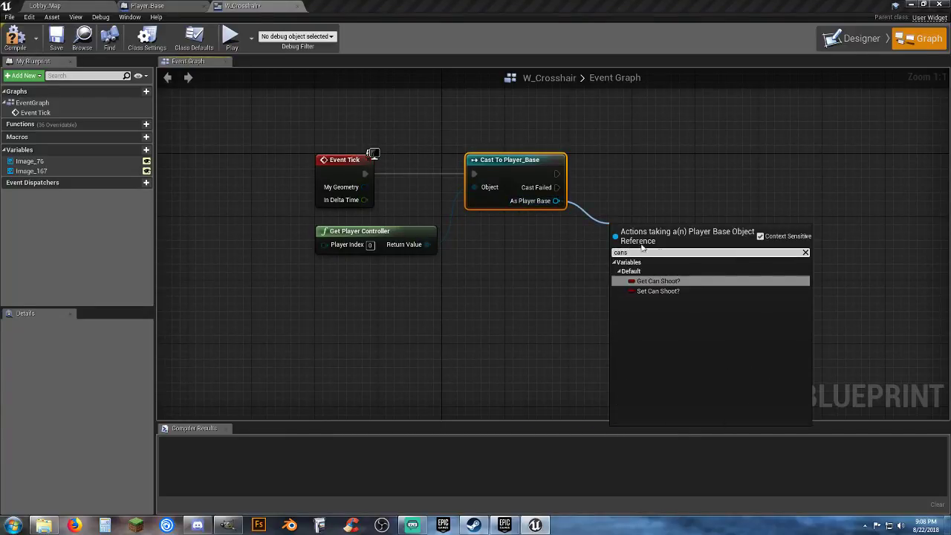
click(678, 283)
drag(648, 237, 625, 229)
right_drag(625, 229, 520, 236)
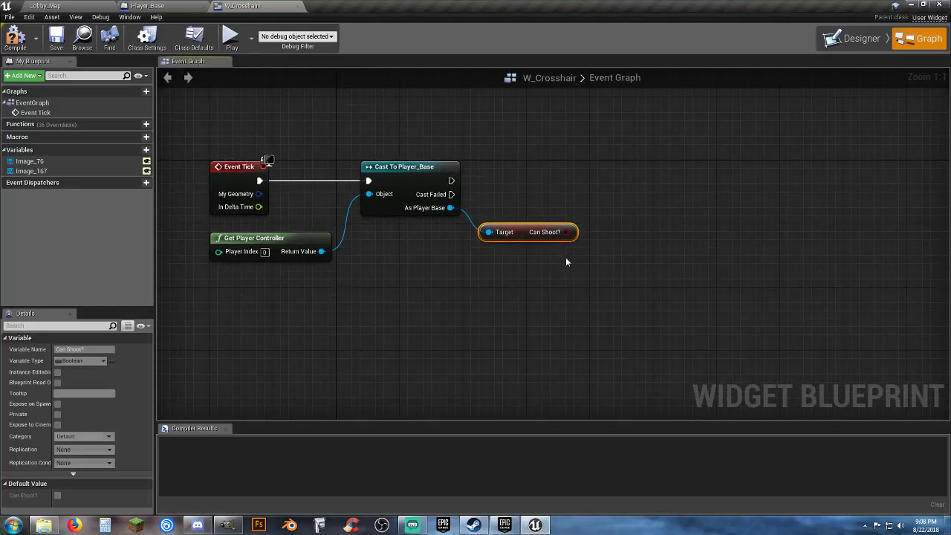
Add a Branch run by the Player_Base cast, with Can Shoot? as its condition, and line it up with the cast
click(707, 217)
drag(704, 236, 569, 232)
drag(703, 222, 455, 184)
drag(742, 209, 636, 166)
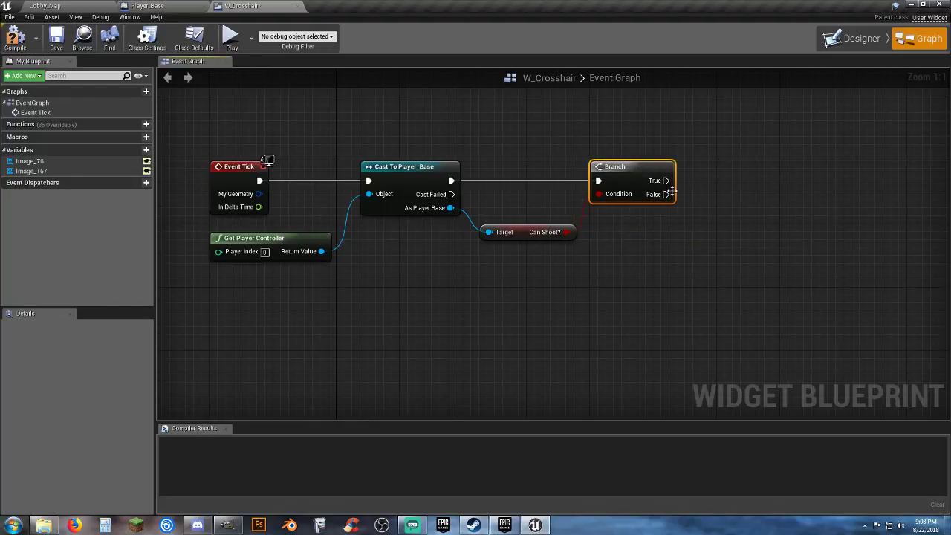
Run Remove from Parent on the Branch's False output, align the node beside the Branch, and compile W_Crosshair
drag(665, 194, 726, 199)
text(re)
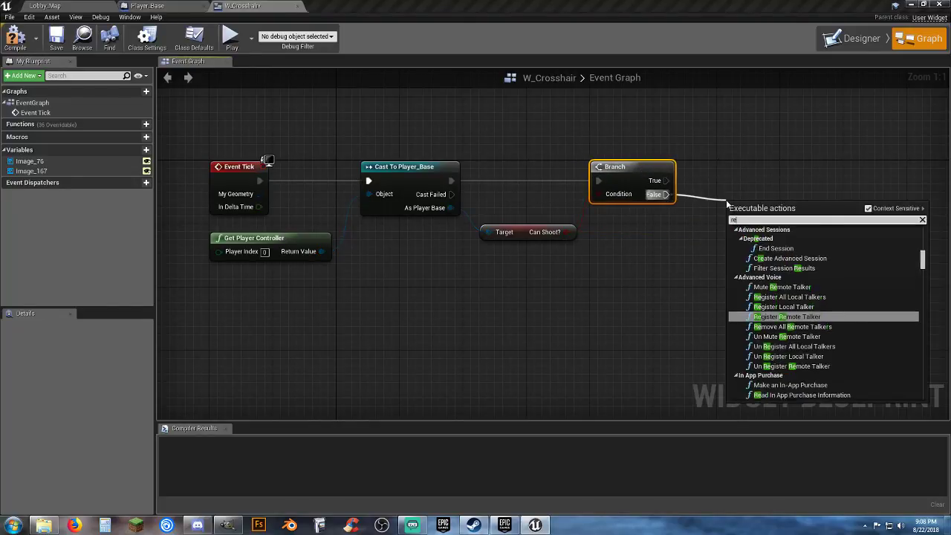
text(movefro)
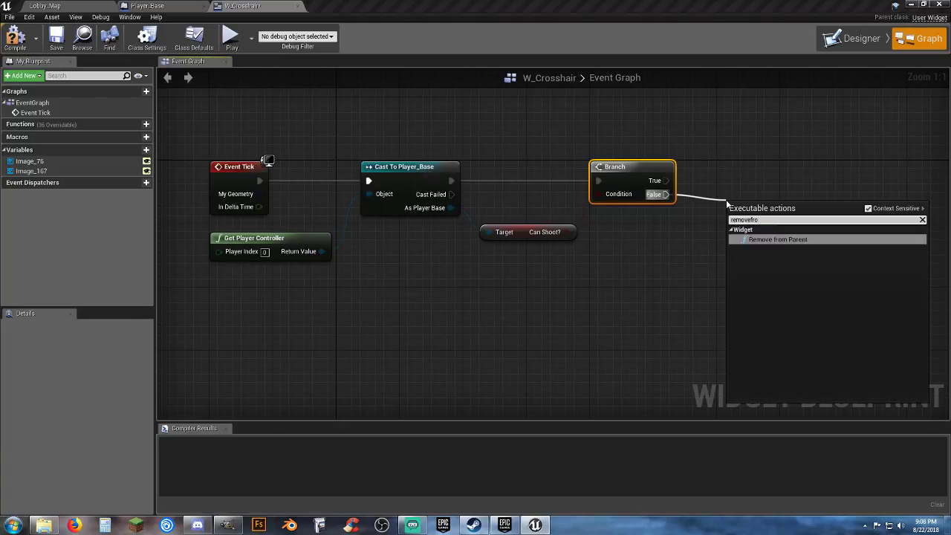
click(811, 240)
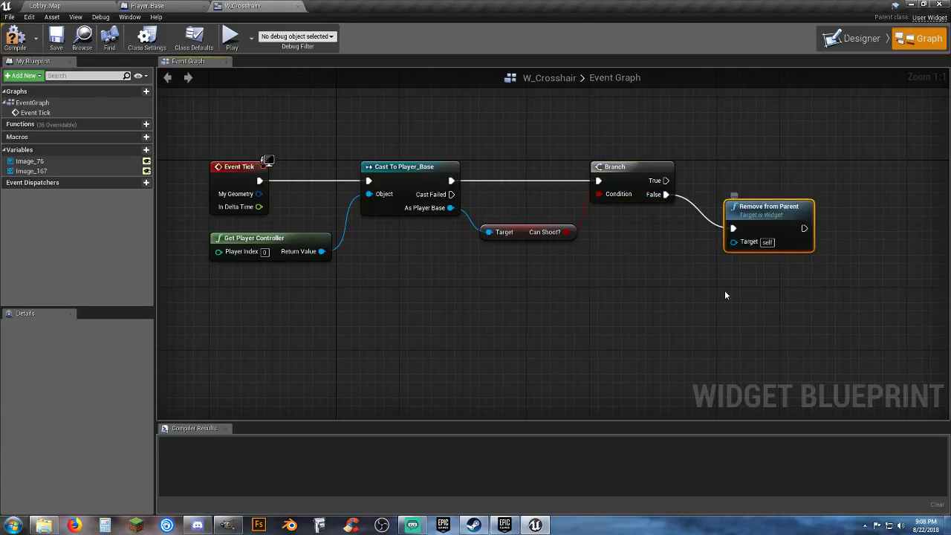
drag(748, 212, 735, 197)
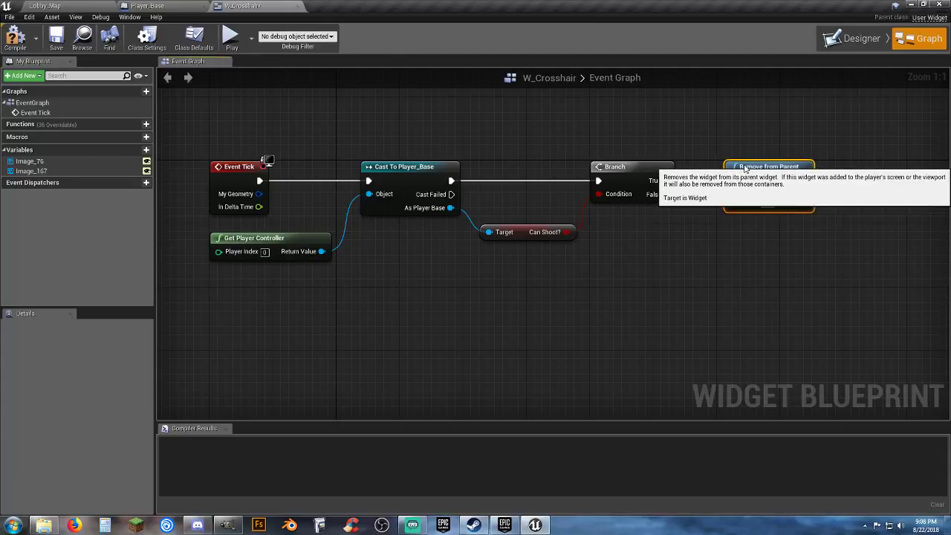
click(624, 298)
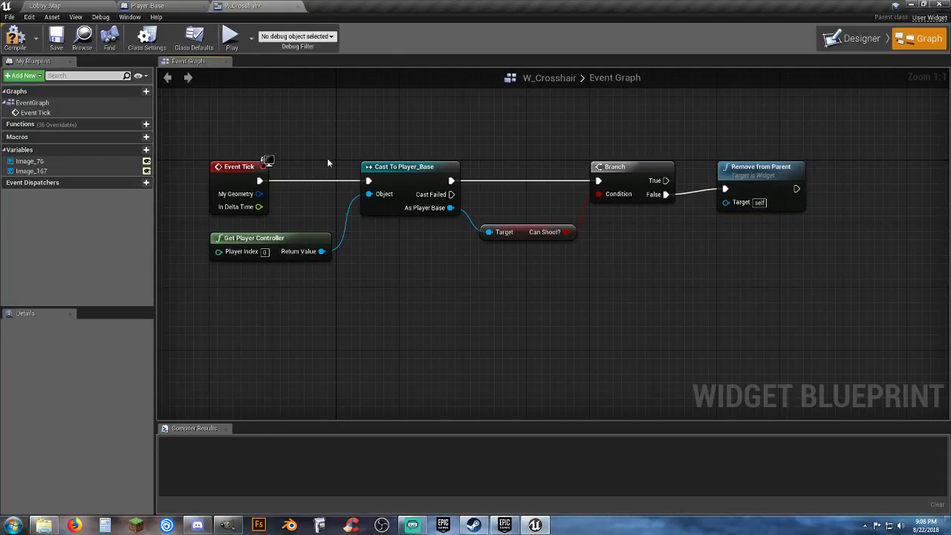
click(17, 37)
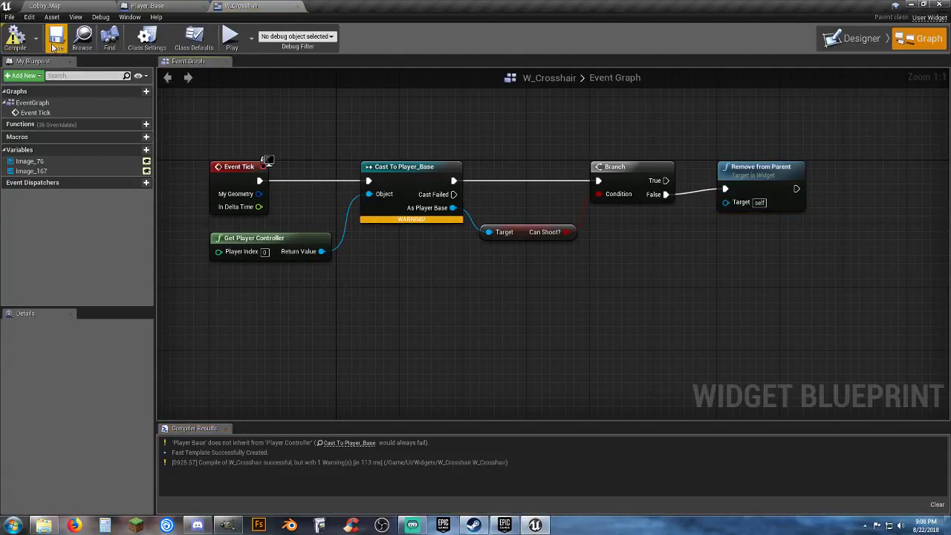
Replace Get Player Controller with a Get Player Character node feeding the cast's Object input, and recompile W_Crosshair
right_drag(419, 267, 469, 274)
click(360, 248)
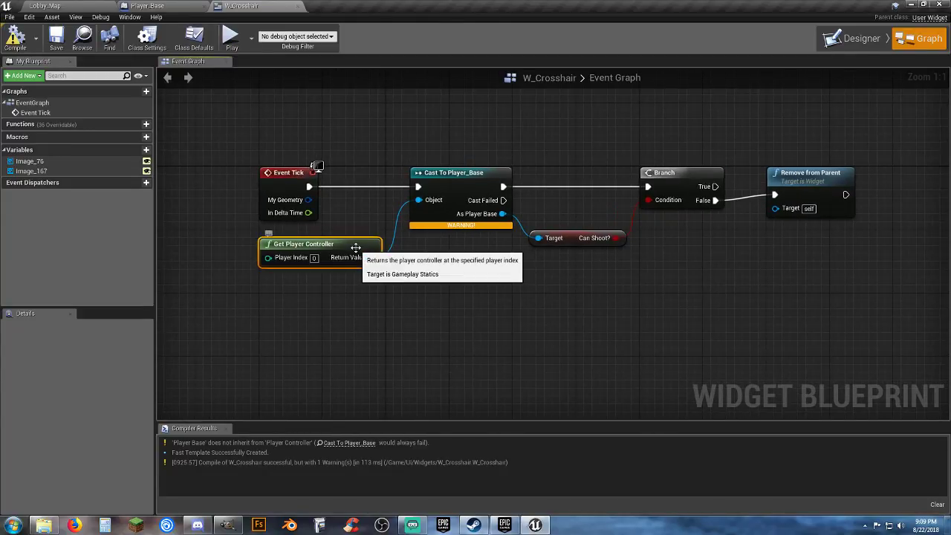
key(Delete)
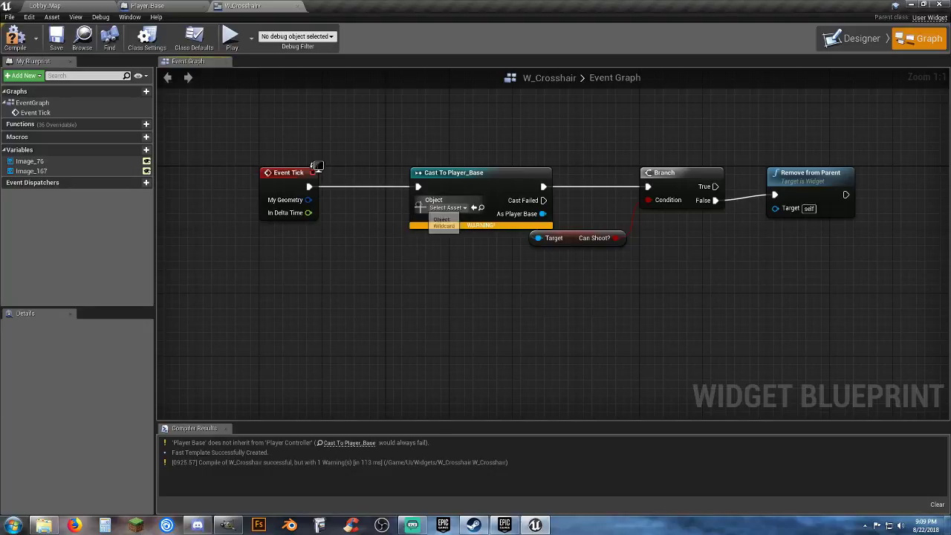
drag(418, 204, 370, 241)
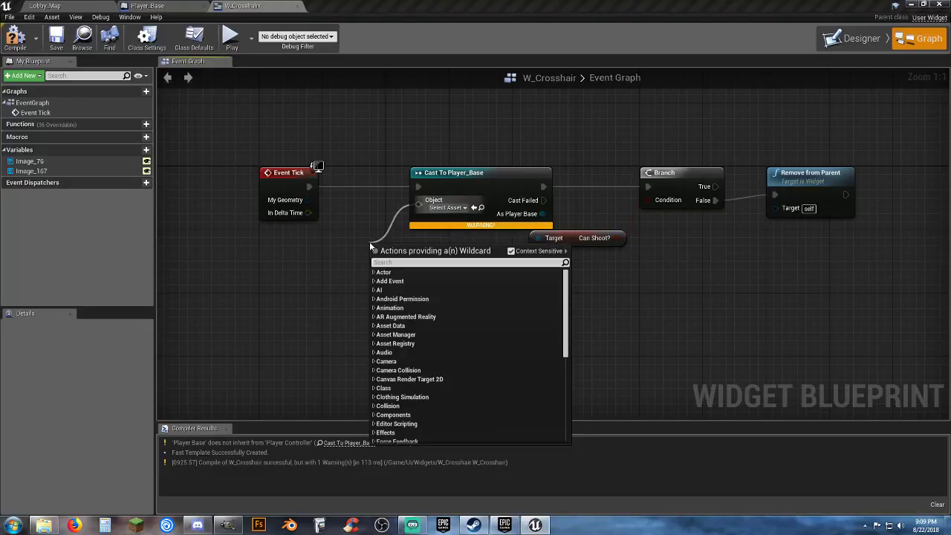
text(getplayercha)
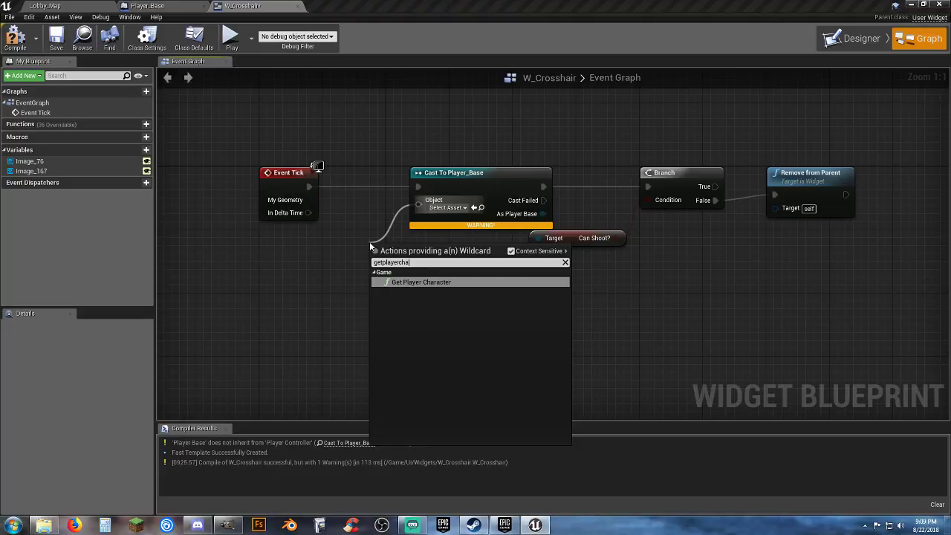
key(Return)
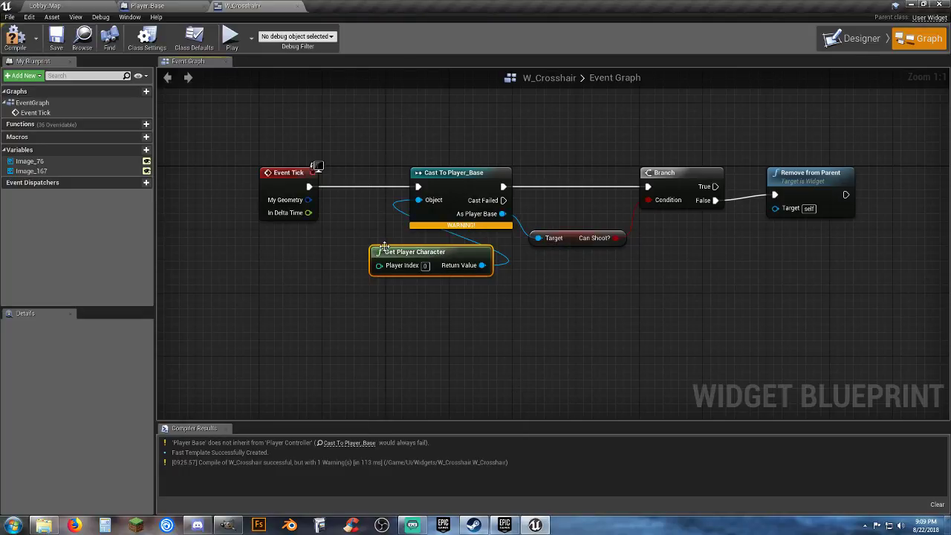
drag(370, 241, 285, 249)
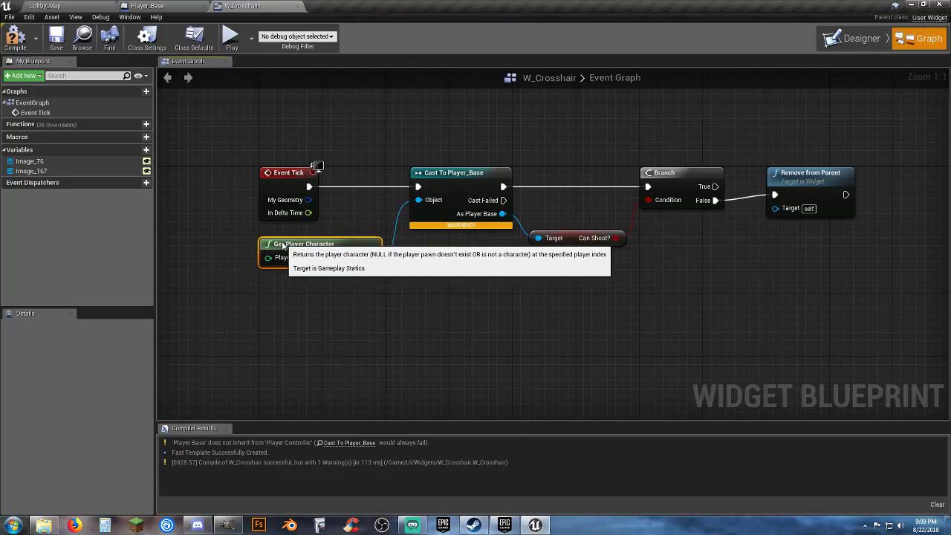
click(15, 37)
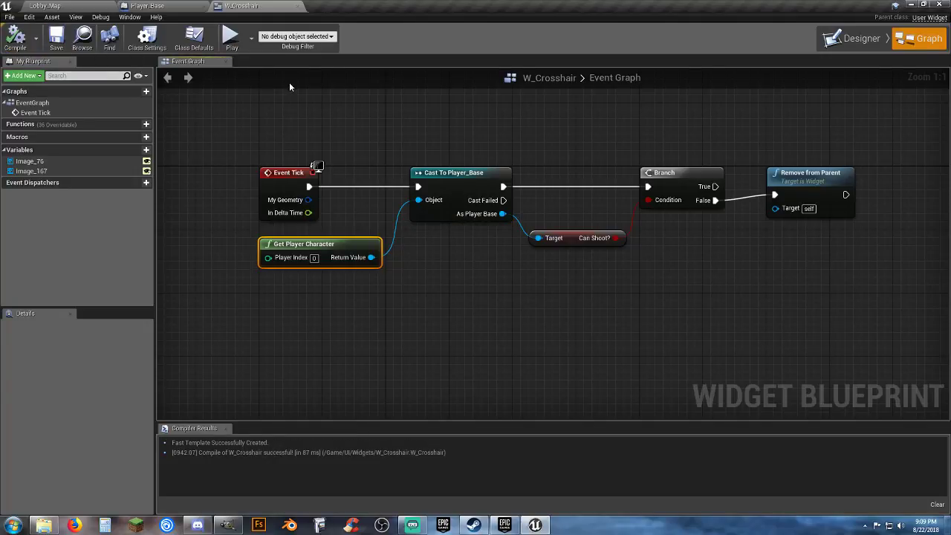
Close W_Crosshair and start a play test of Lobby_Map
click(298, 7)
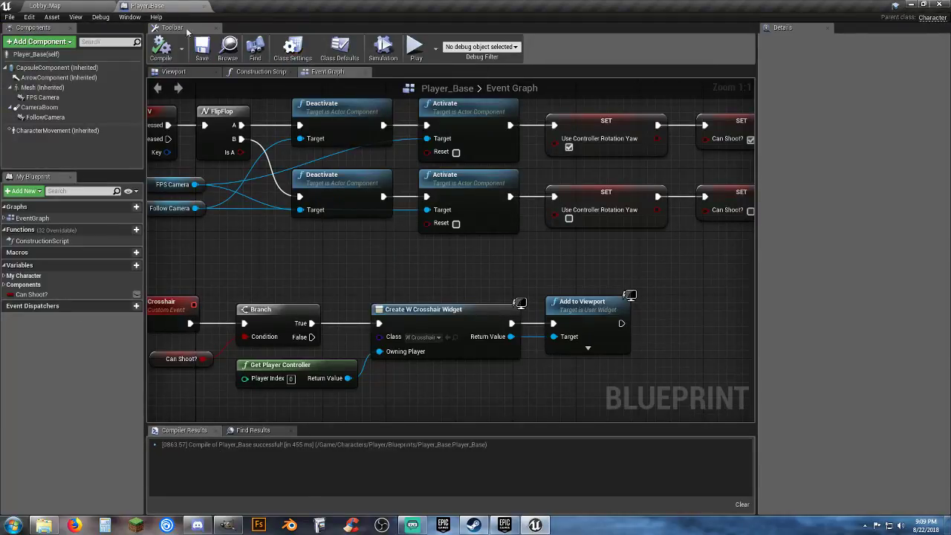
click(92, 6)
click(479, 37)
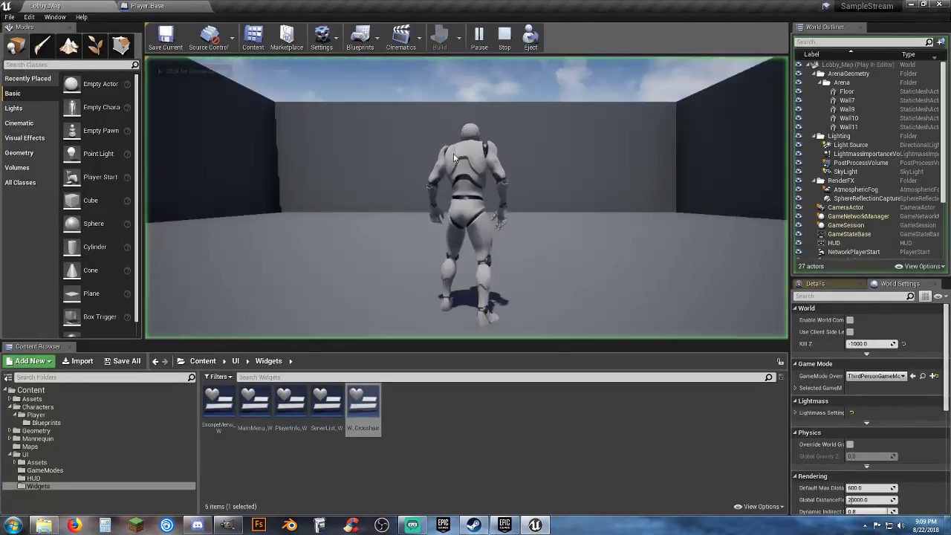
Play-test the character by walking around and toggling the first-person view to check the crosshair, and end the test
key(w)
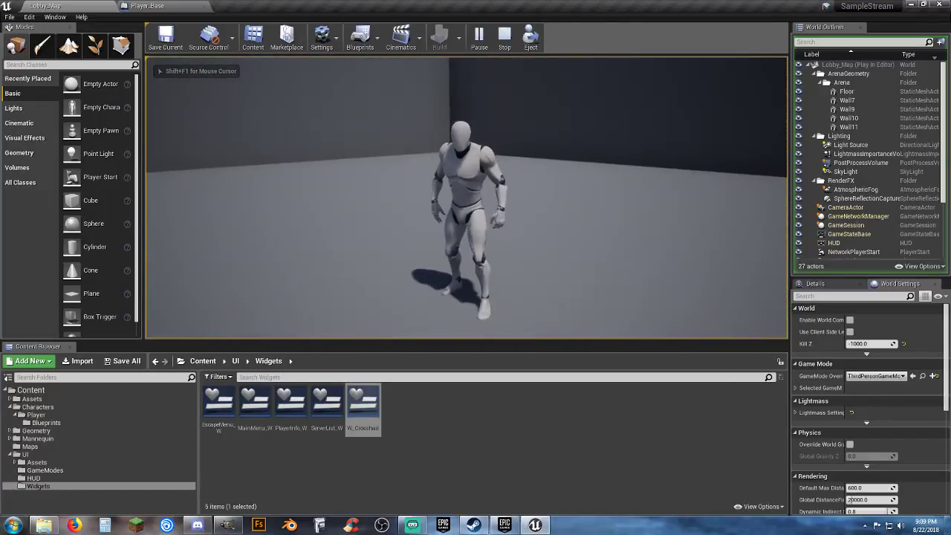
key(v)
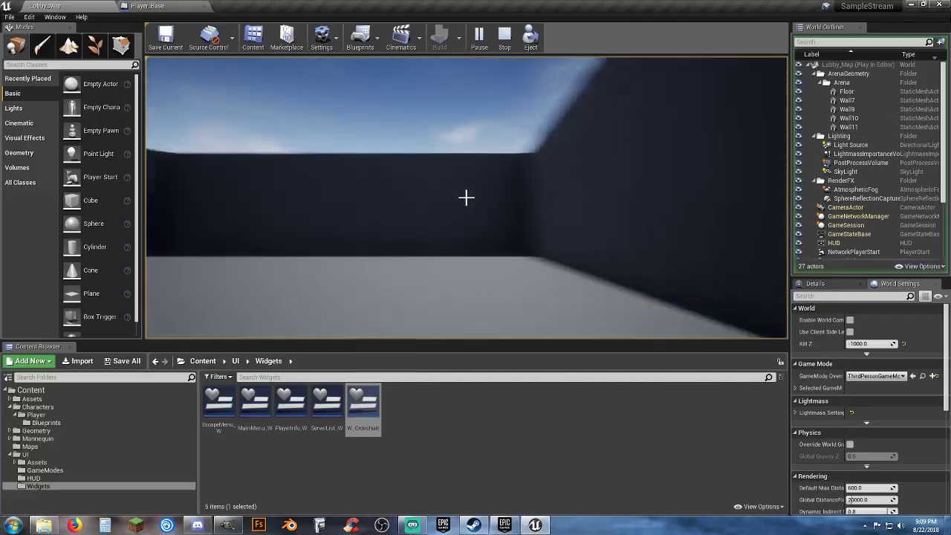
key(Escape)
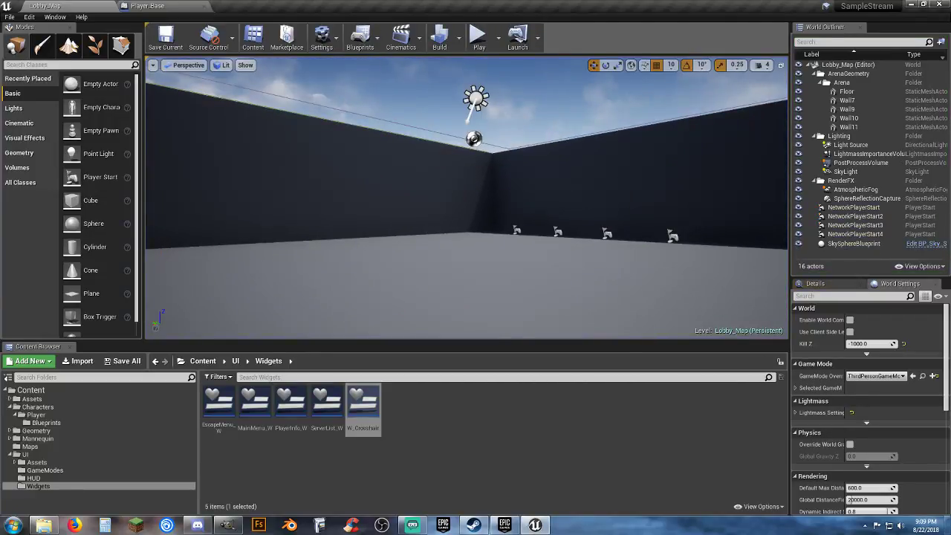
In Player_Base's Event Graph, add an Escape key event below the Crosshair custom event and line it up with that event
click(147, 6)
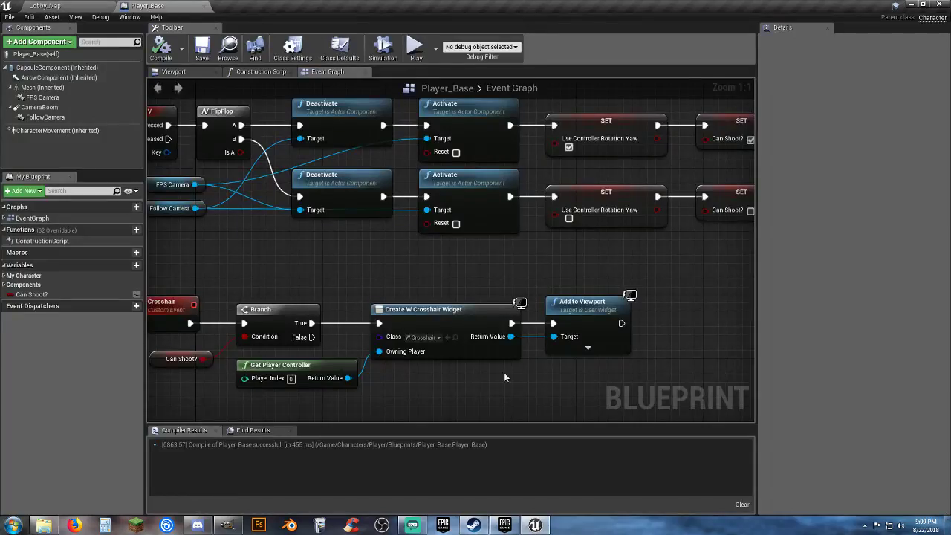
scroll(480, 363, down, 3)
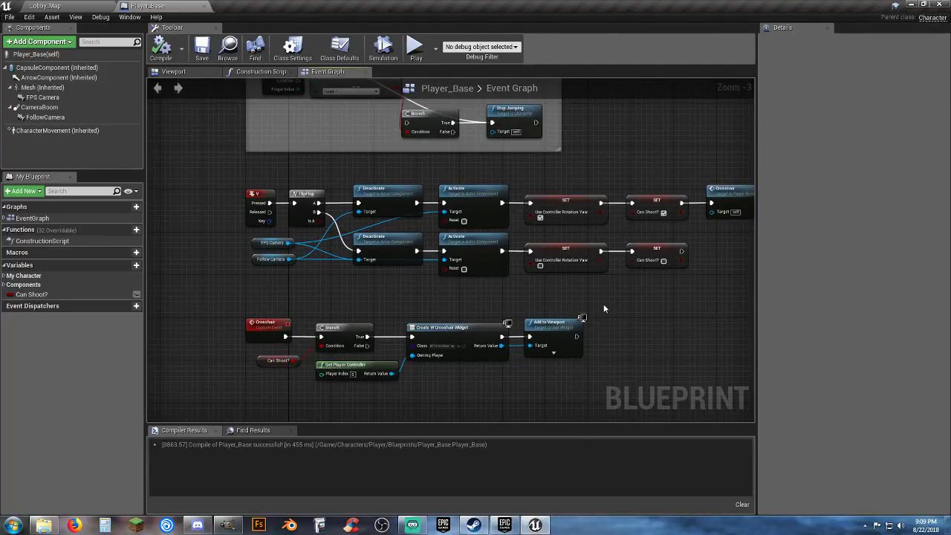
right_drag(603, 304, 583, 225)
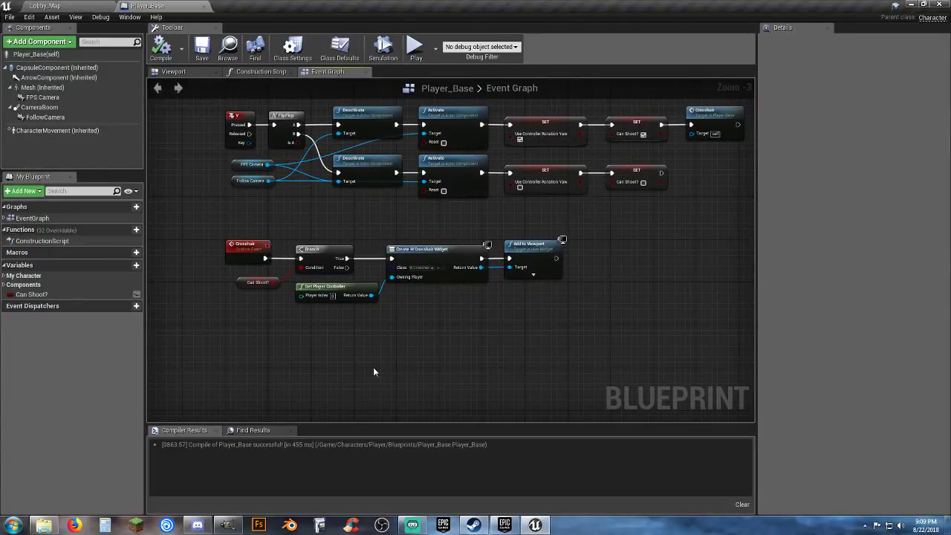
right_drag(373, 376, 419, 348)
scroll(293, 362, up, 3)
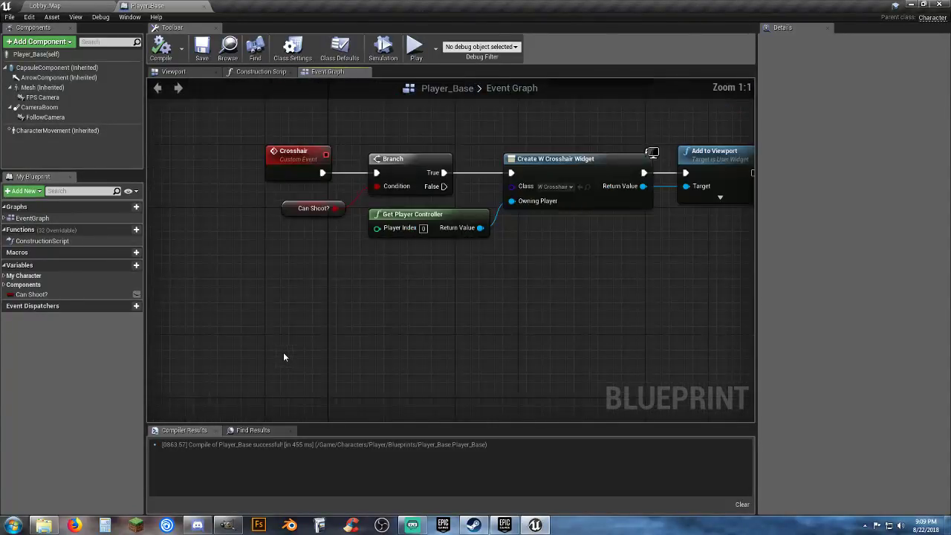
right_click(284, 341)
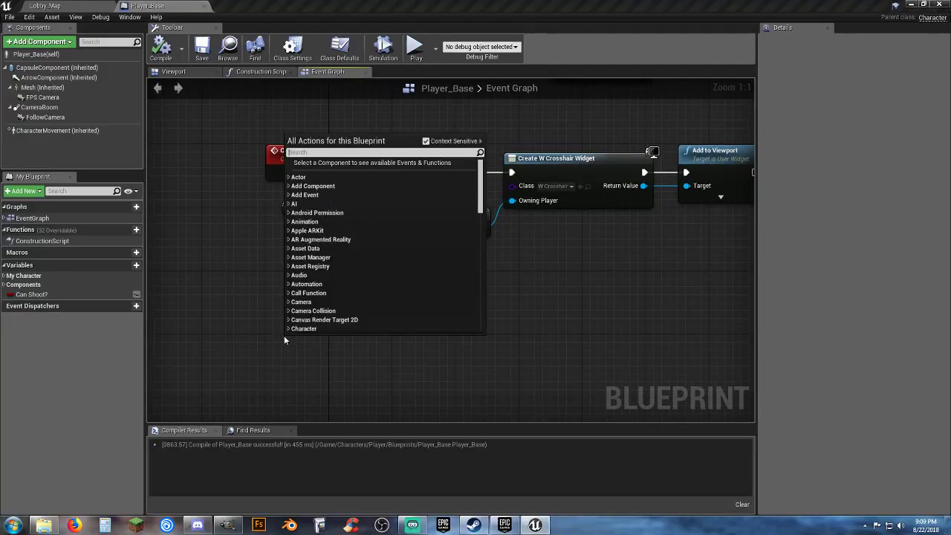
text(escape)
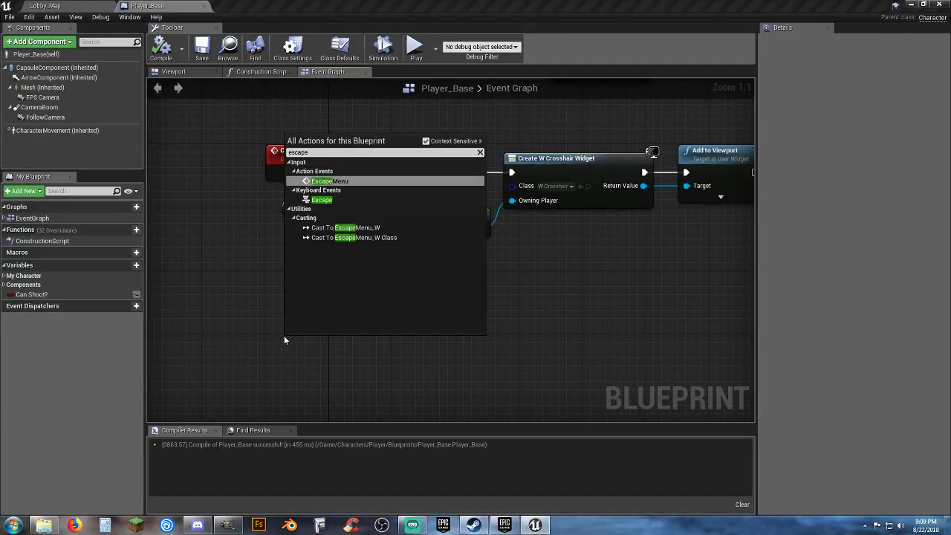
click(323, 201)
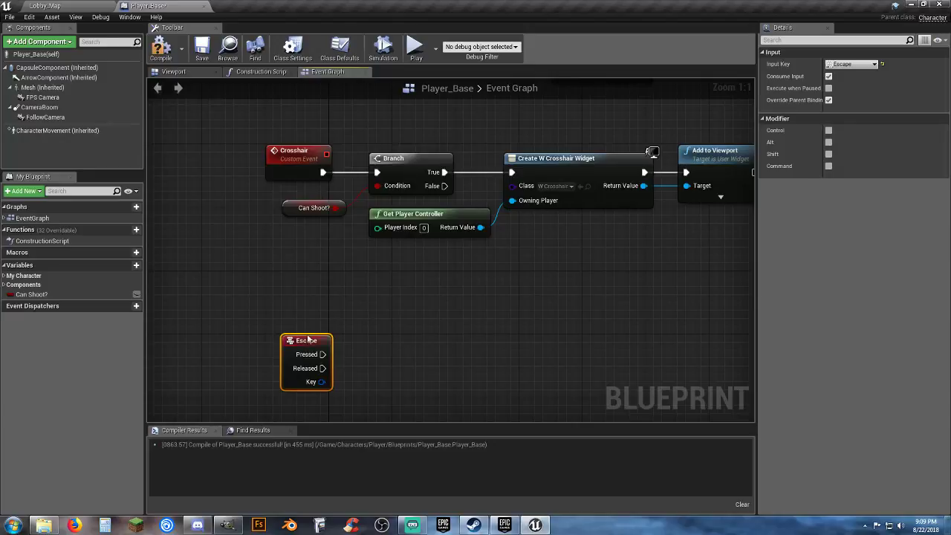
drag(308, 340, 288, 340)
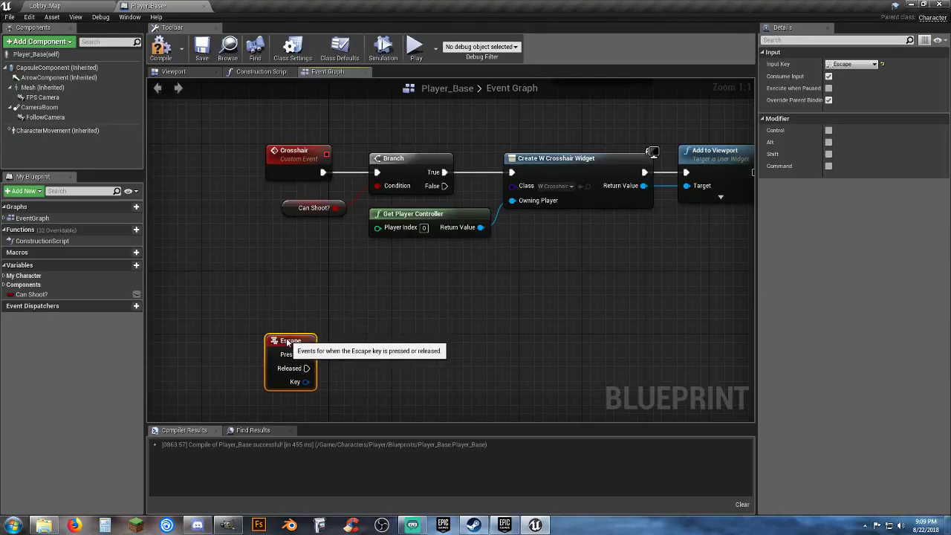
Change the input key of the new Escape event to Left Mouse Button
right_drag(286, 338, 289, 256)
click(874, 64)
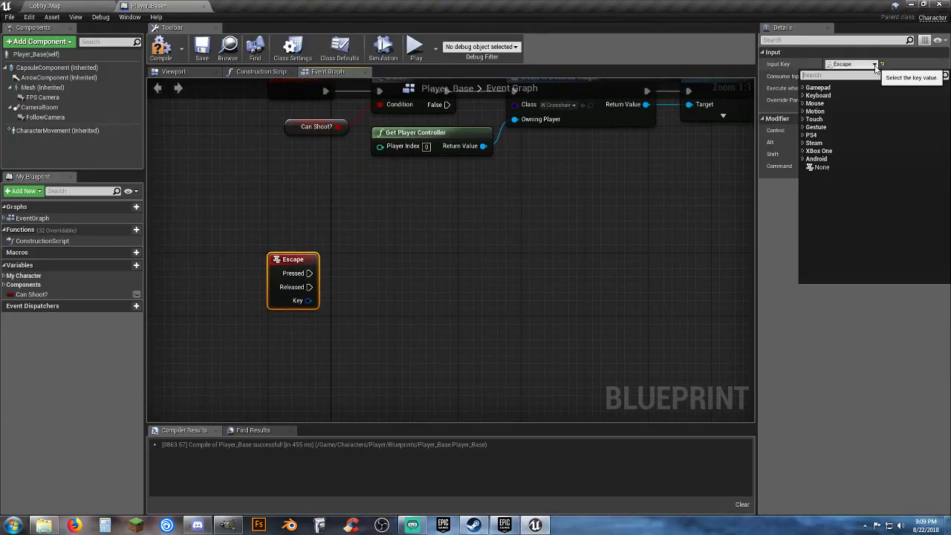
click(809, 103)
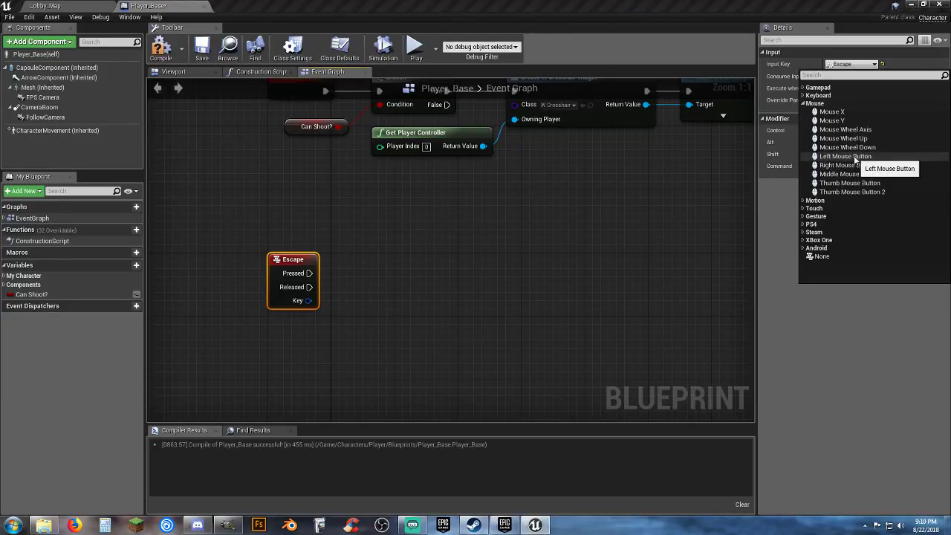
click(845, 156)
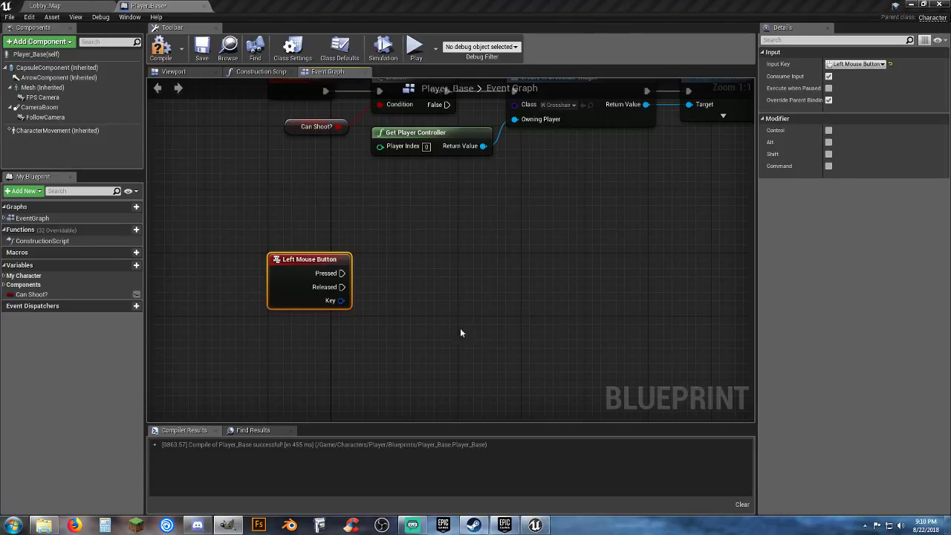
Add a Branch run by the Left Mouse Button's Pressed output, with Can Shoot? as its condition, and align it beside the event
right_drag(468, 330, 369, 282)
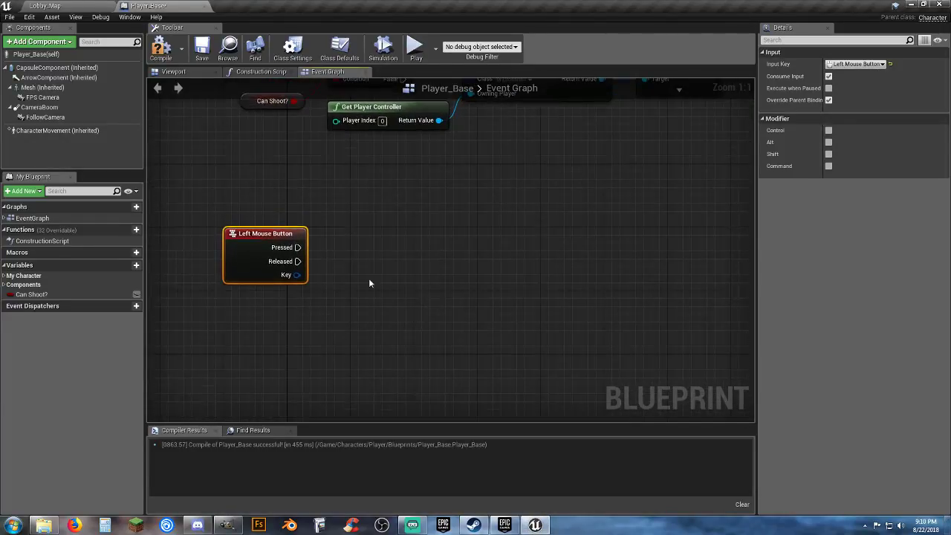
click(420, 251)
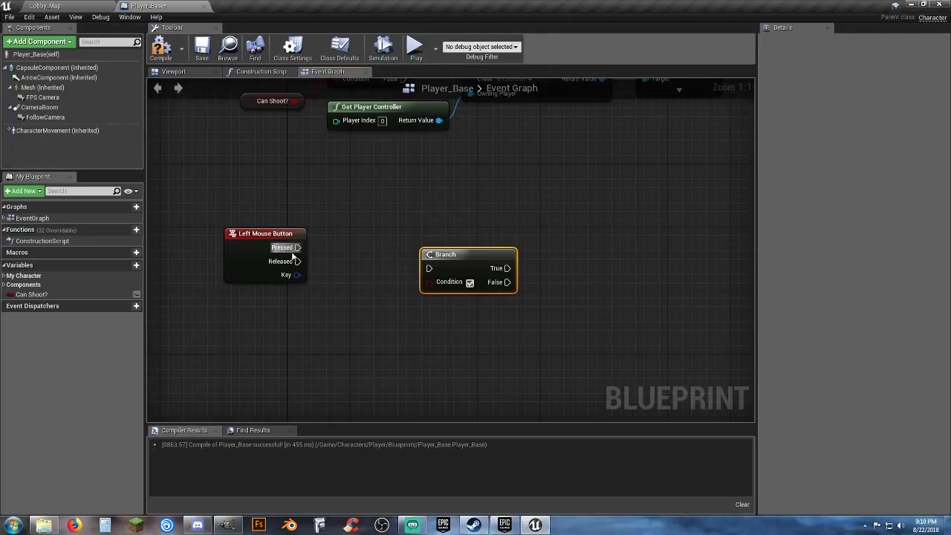
drag(297, 247, 400, 237)
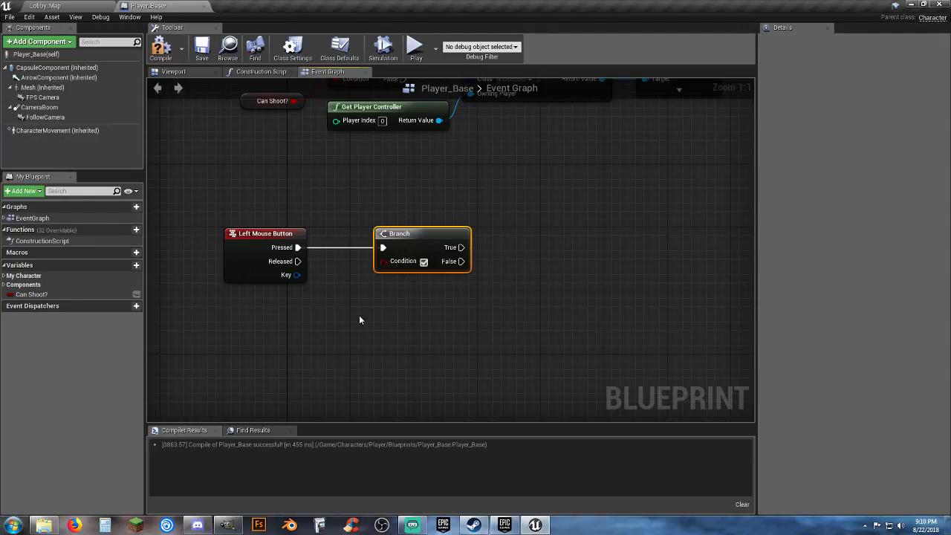
drag(45, 294, 289, 315)
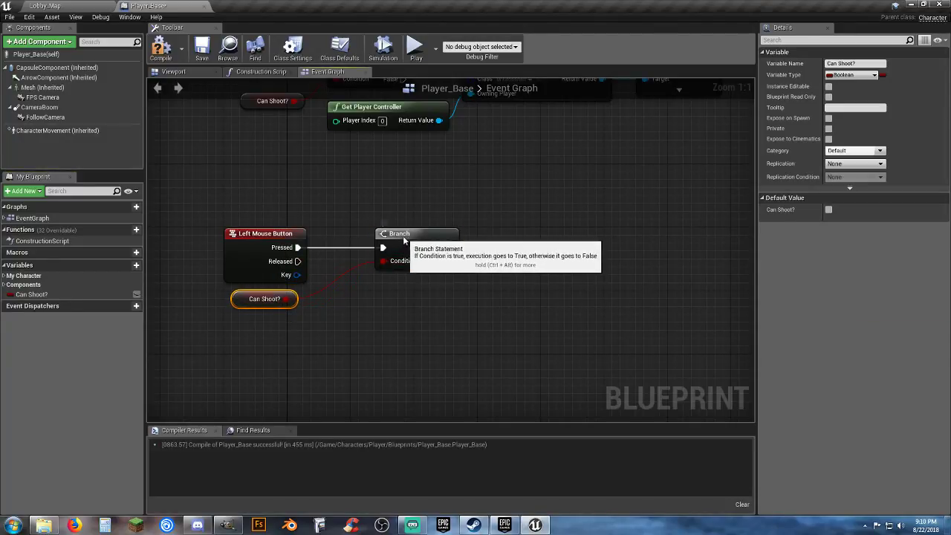
drag(404, 239, 379, 239)
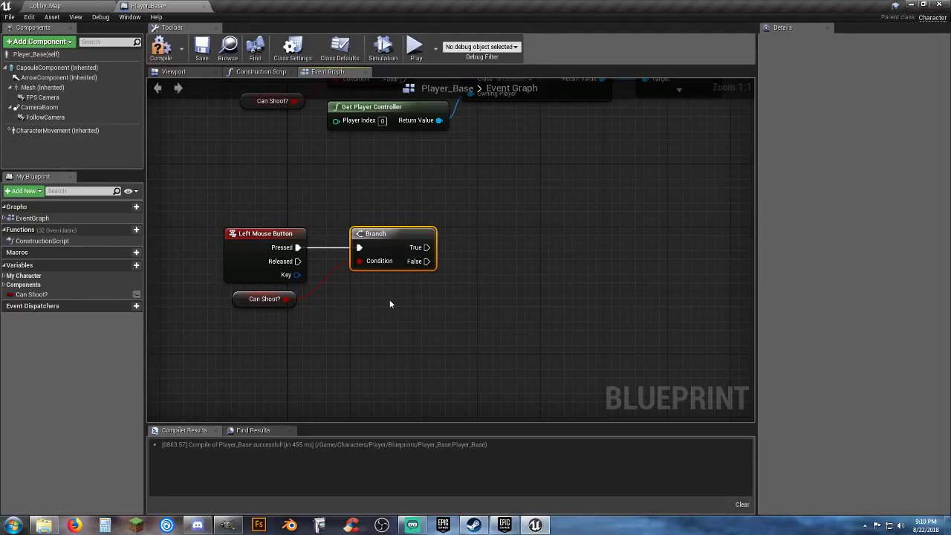
Run a Play Sound at Location node from the Branch's True output, align it with the Branch, and set its sound to Click2
right_drag(389, 299, 365, 298)
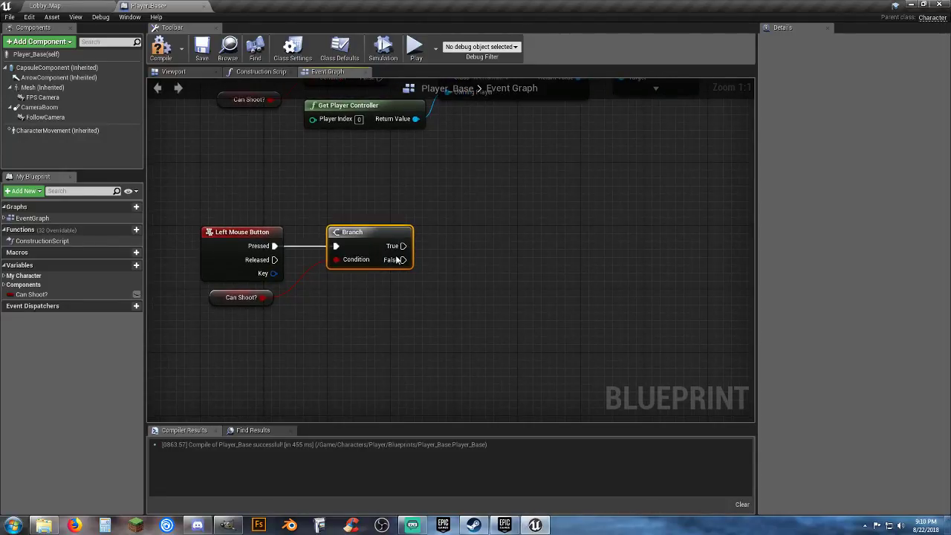
drag(403, 246, 459, 253)
text(plays)
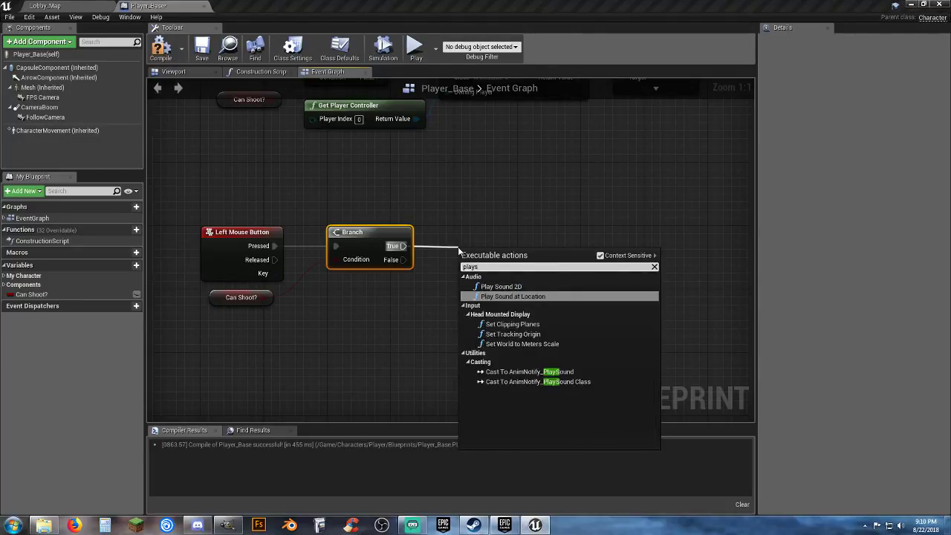
click(507, 296)
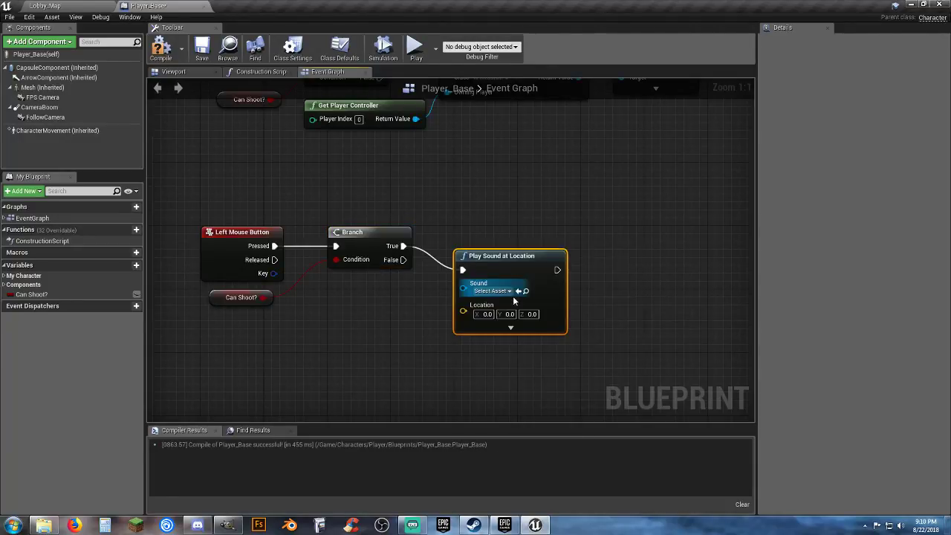
drag(501, 256, 501, 233)
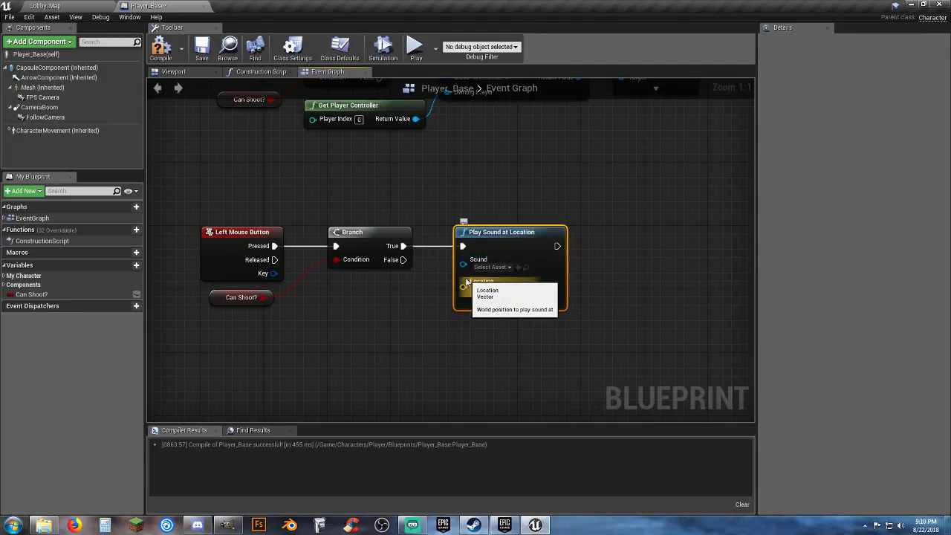
click(492, 267)
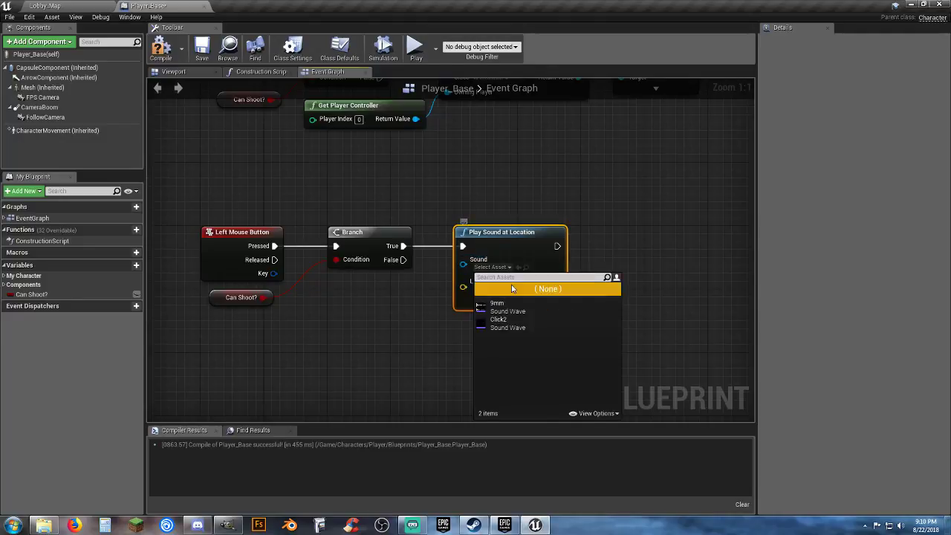
click(518, 326)
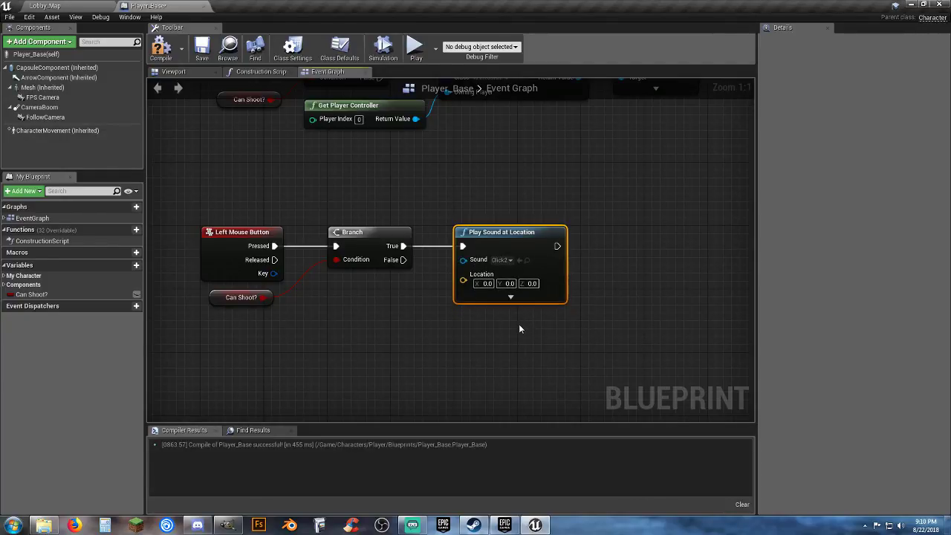
Add a LineTraceByChannel node run by Play Sound at Location and line it up with the sound node
right_drag(519, 325, 549, 296)
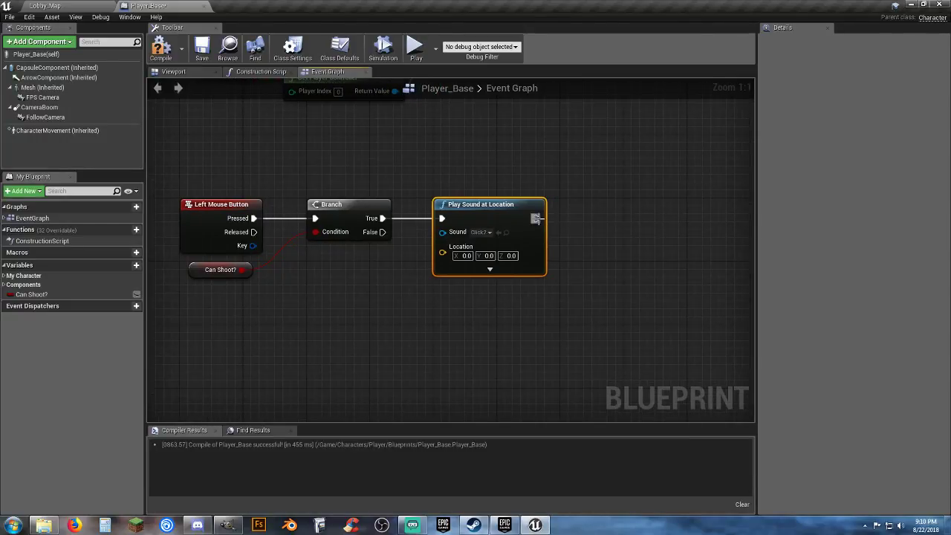
drag(537, 217, 623, 221)
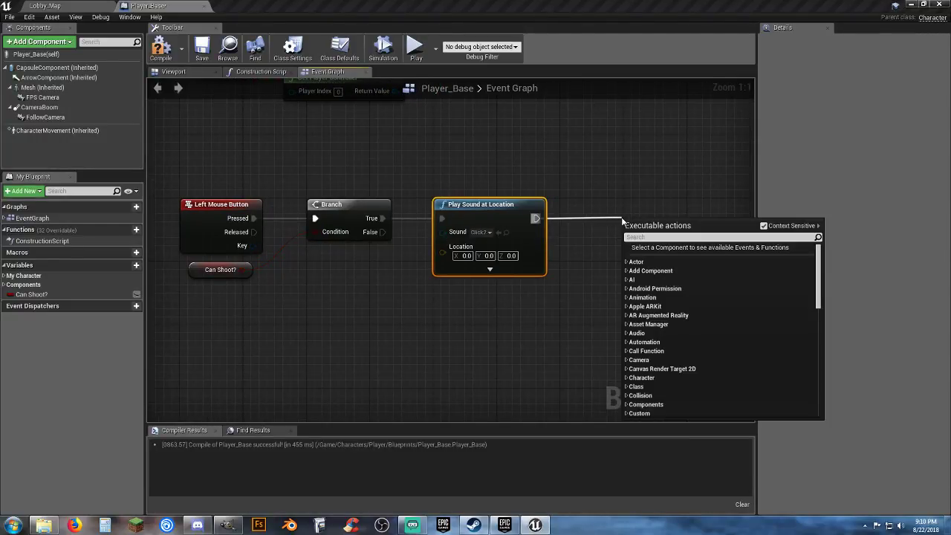
text(linetrace)
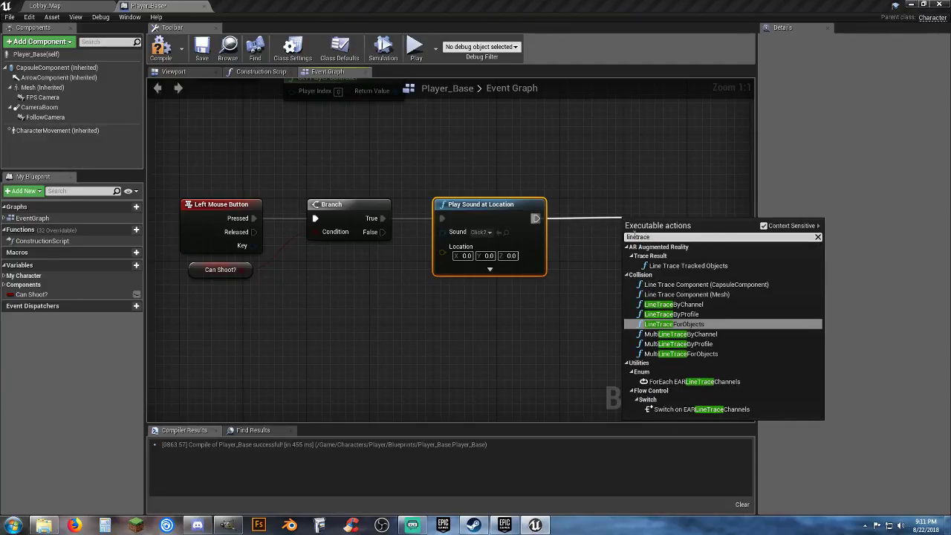
click(669, 303)
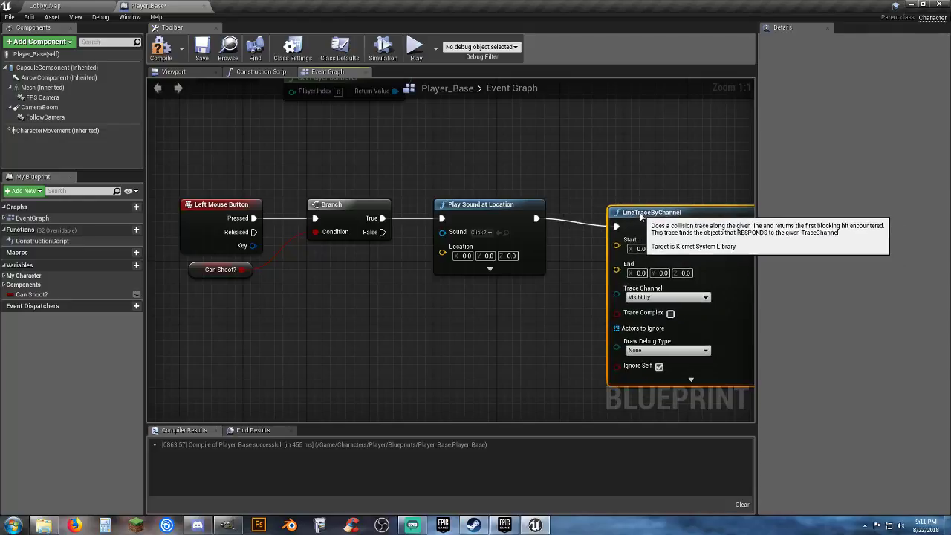
click(531, 356)
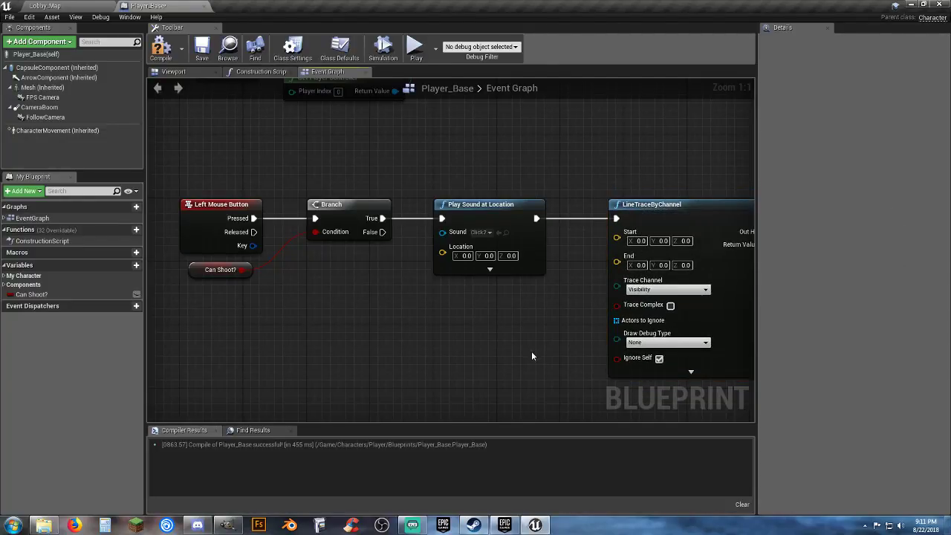
Place an FPS Camera reference below the Can Shoot? node and feed it into a new GetWorldLocation node
right_drag(531, 356, 530, 318)
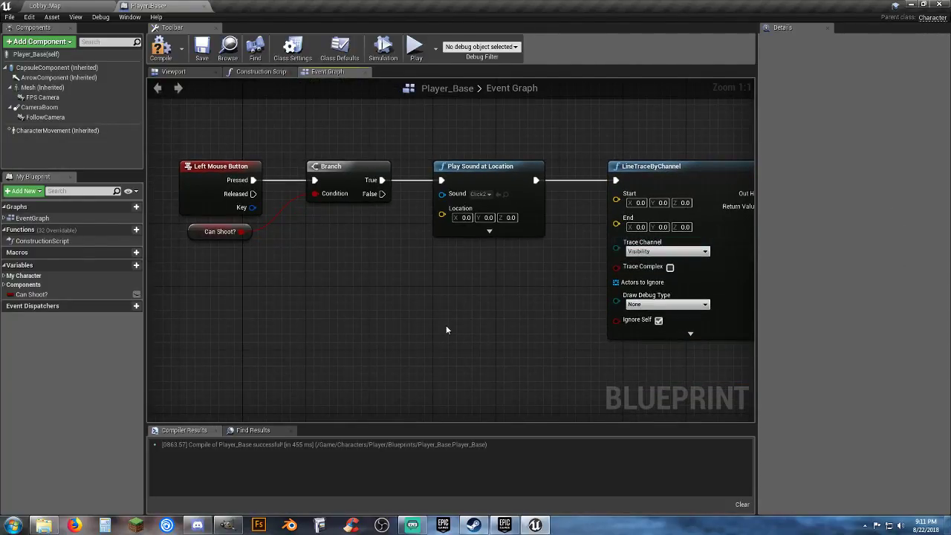
right_drag(434, 325, 451, 315)
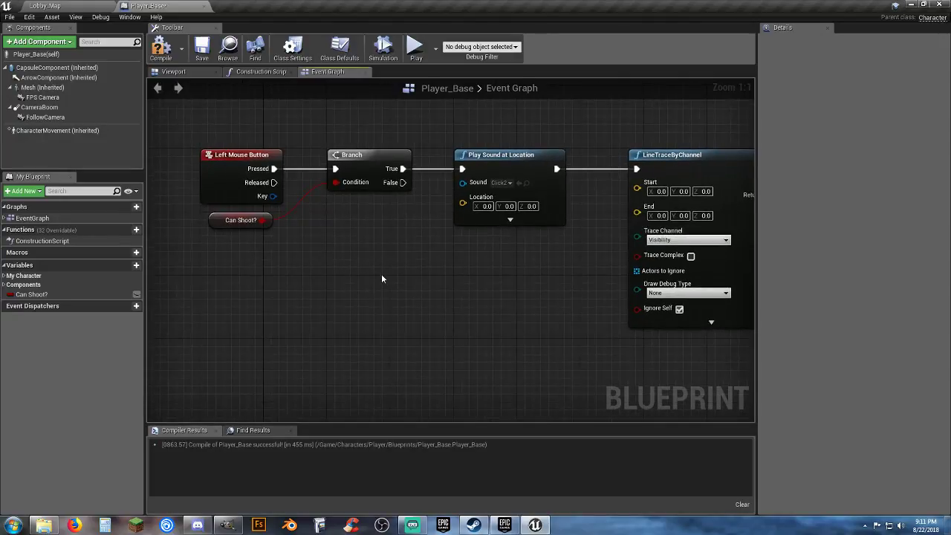
drag(43, 98, 320, 254)
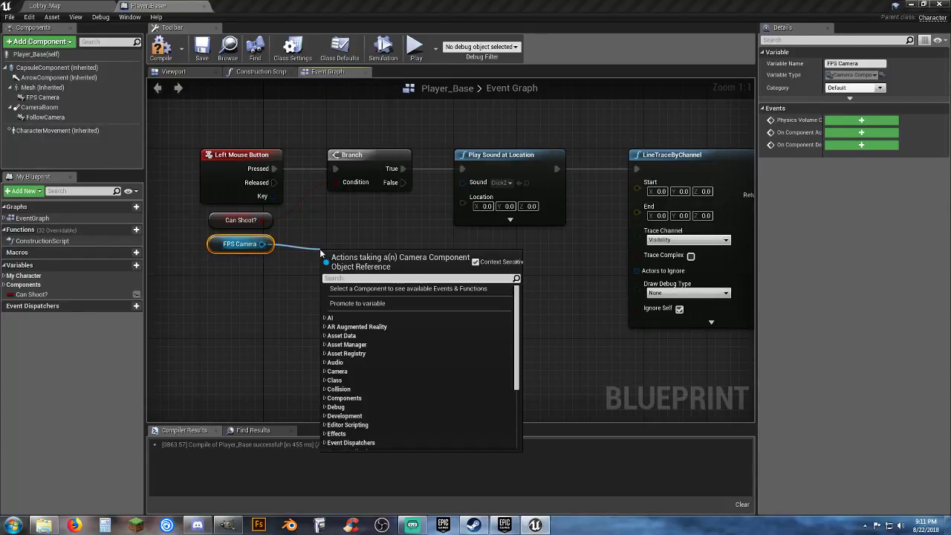
text(getworld)
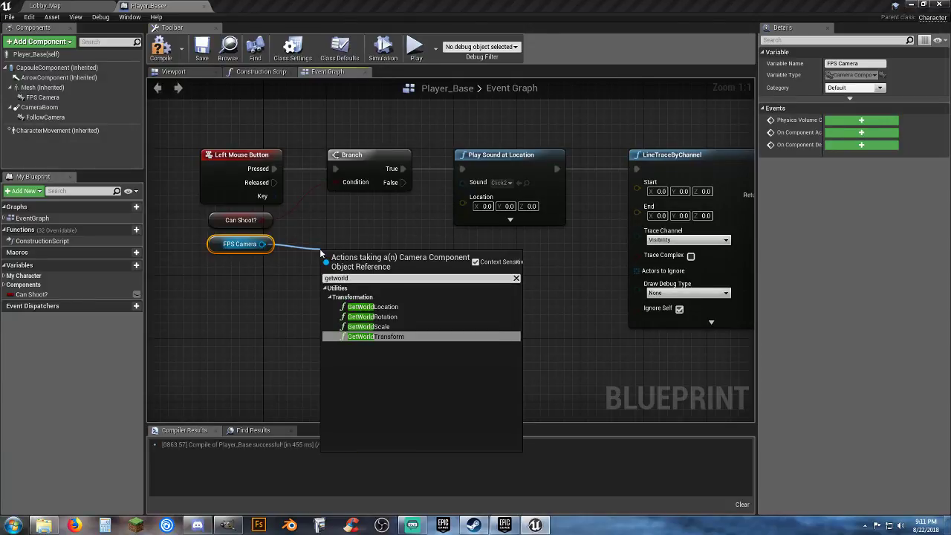
click(371, 306)
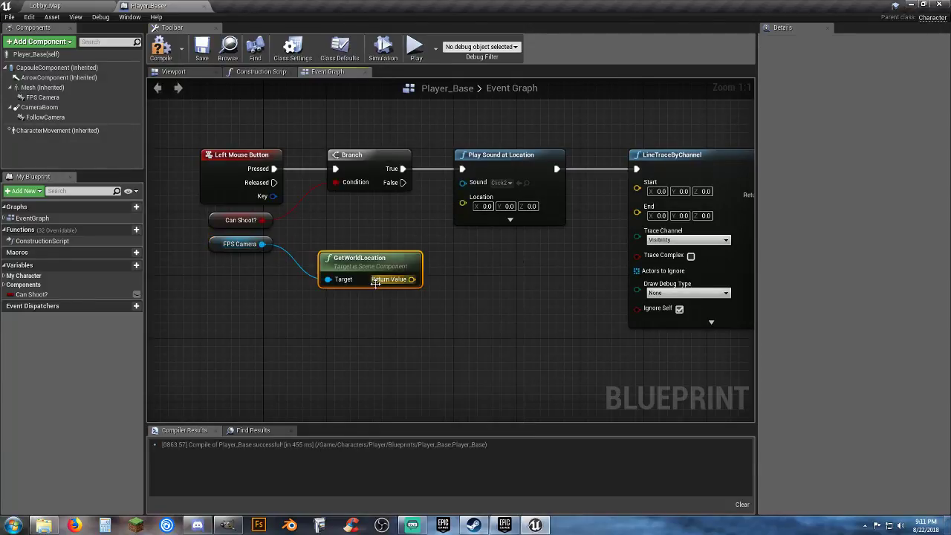
Feed the GetWorldLocation return value into Play Sound at Location's Location and LineTraceByChannel's Start
drag(379, 261, 463, 200)
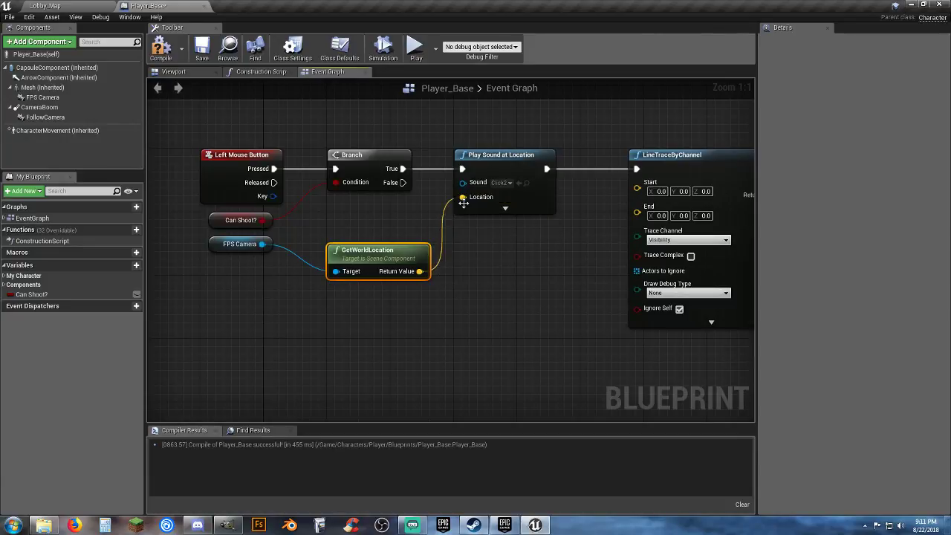
drag(419, 271, 636, 190)
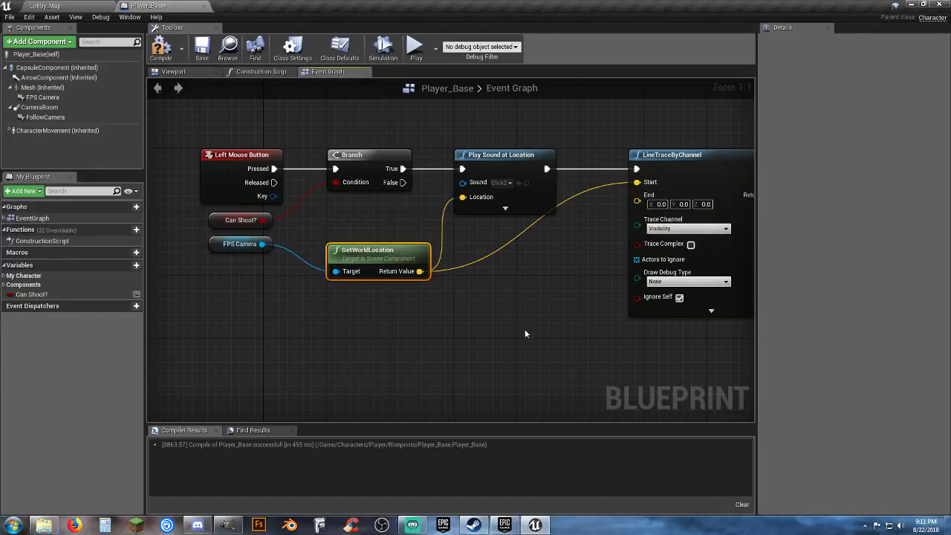
Add a Get Forward Vector node fed by the FPS Camera reference and place it beneath GetWorldLocation
right_drag(488, 320, 490, 301)
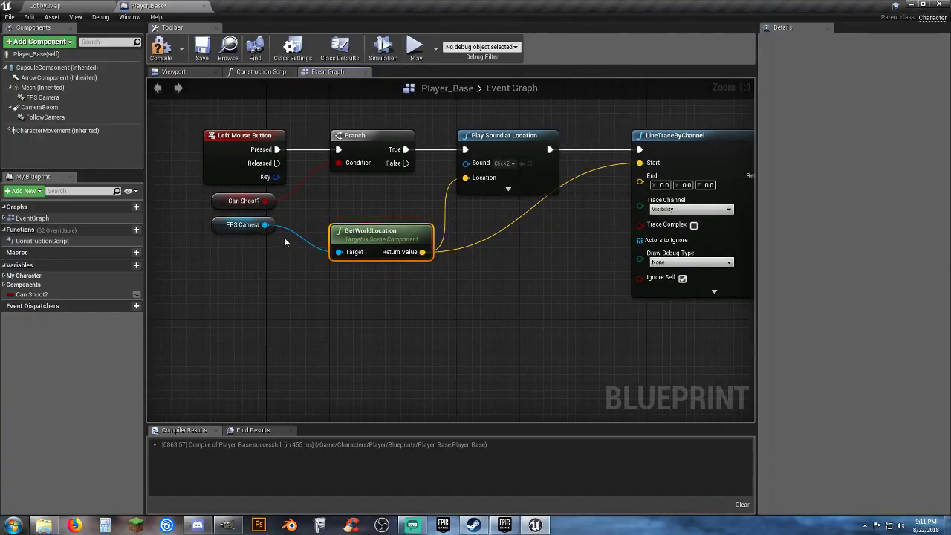
drag(264, 225, 291, 254)
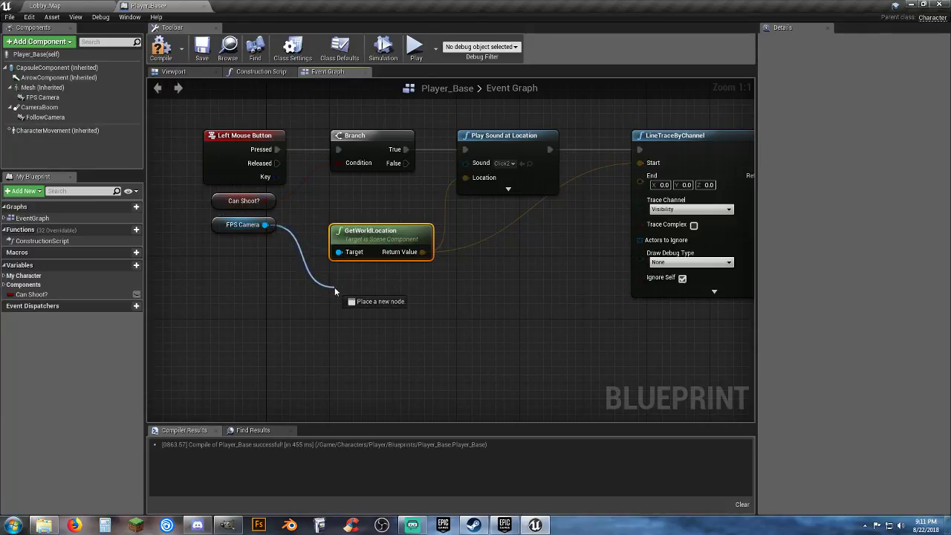
drag(334, 286, 344, 295)
text(get)
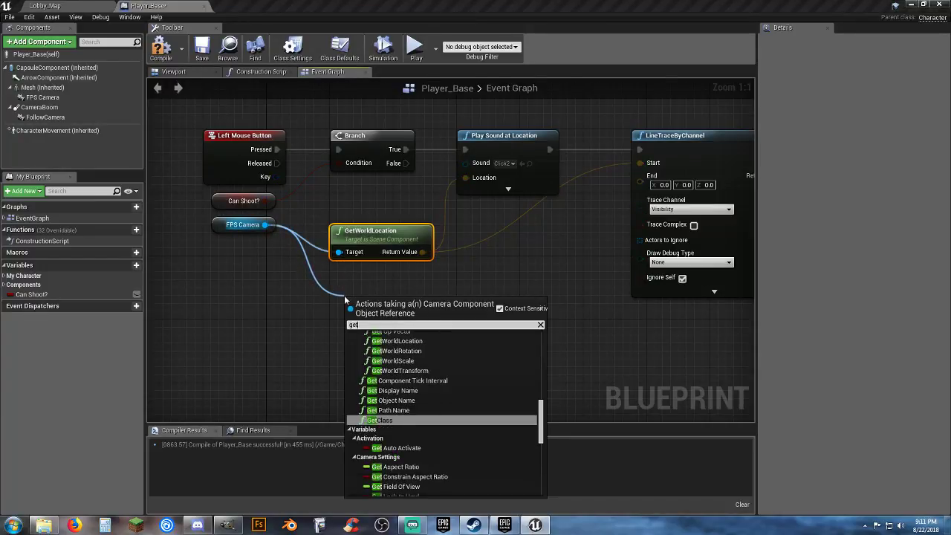
text(forward)
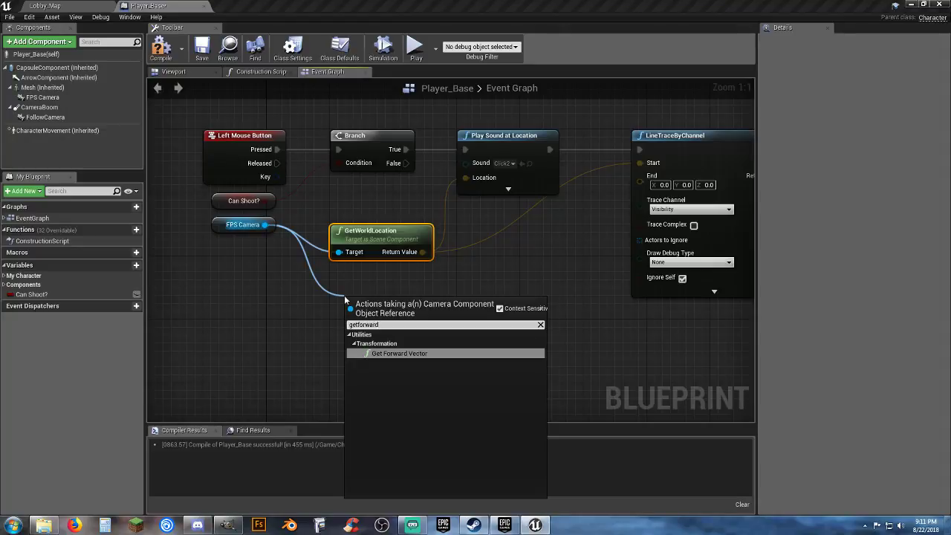
click(389, 354)
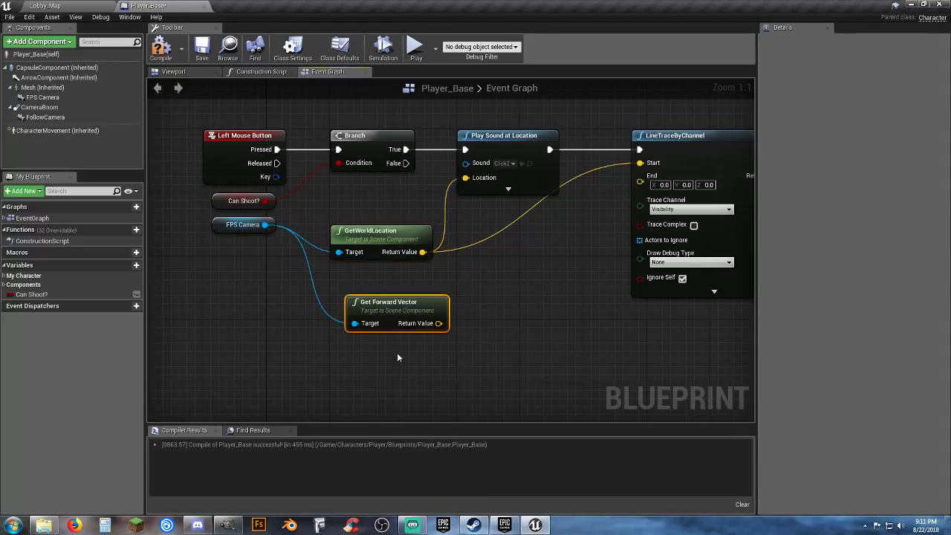
drag(394, 310, 385, 294)
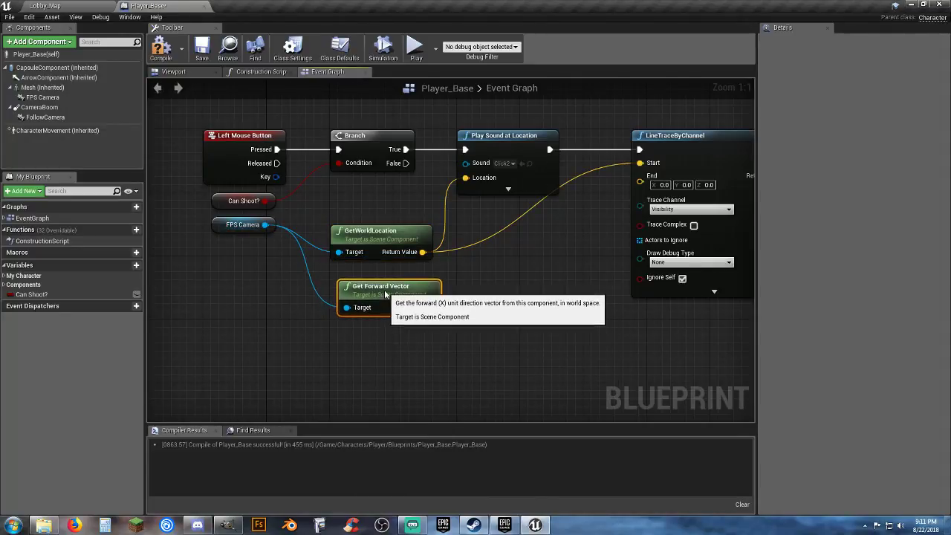
click(455, 351)
Add a vector + vector node fed by GetWorldLocation's return value and connect its result to LineTraceByChannel's End
right_drag(456, 351, 406, 352)
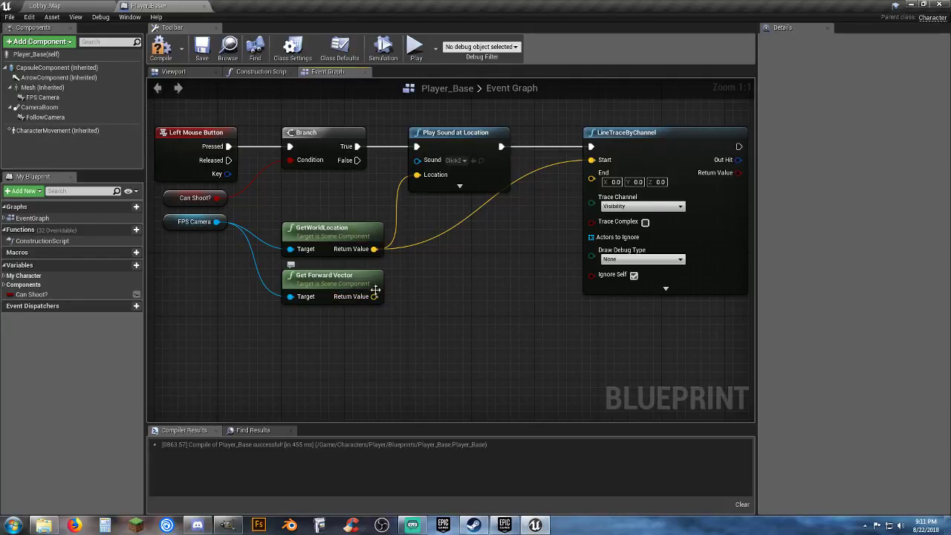
drag(375, 250, 455, 257)
text(vector)
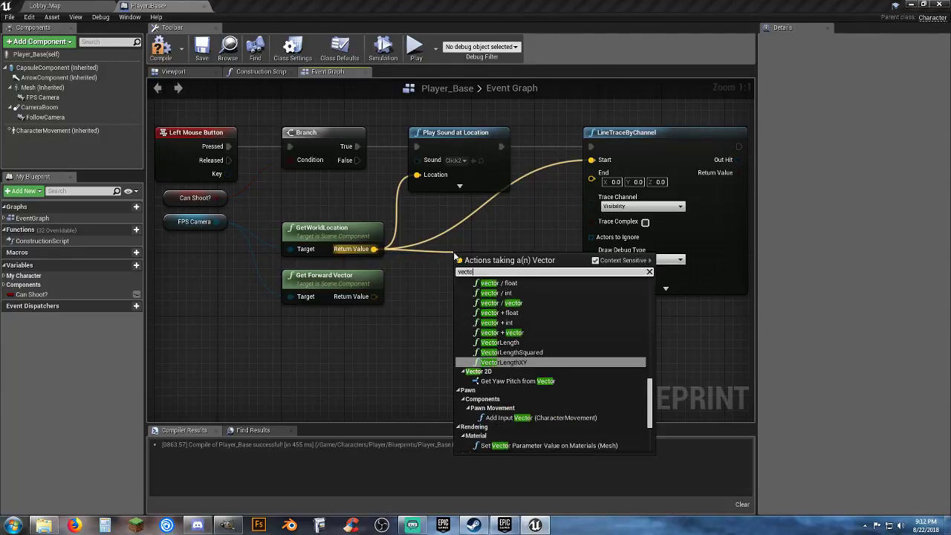
click(497, 332)
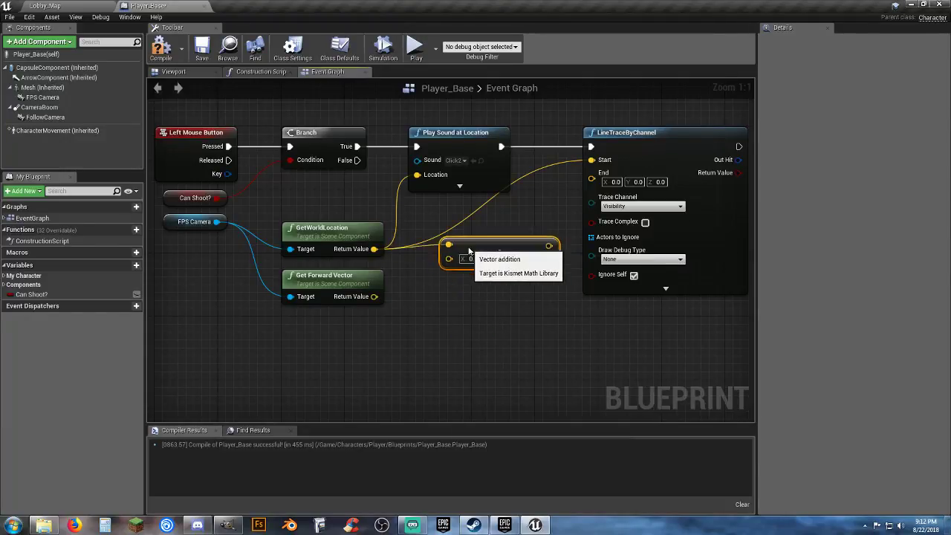
drag(466, 245, 463, 221)
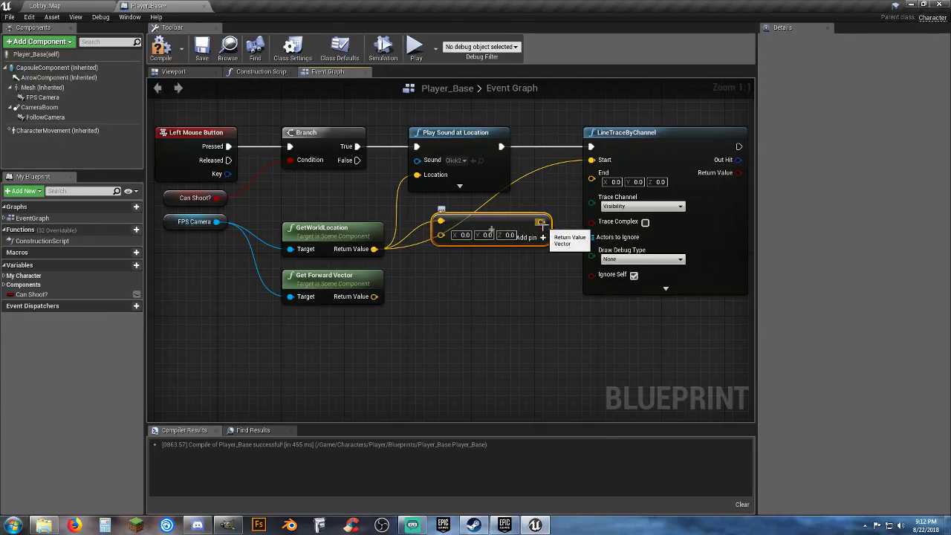
drag(541, 222, 591, 173)
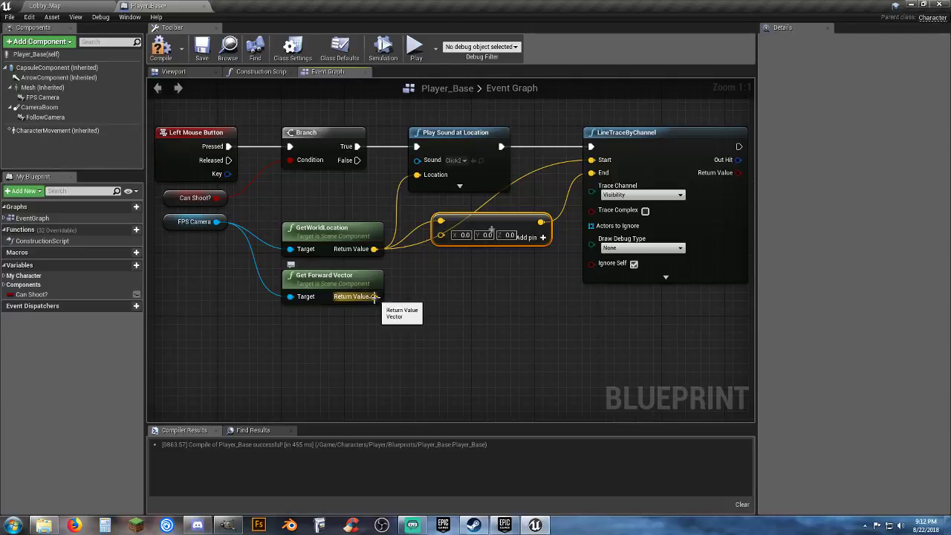
Multiply Get Forward Vector's return value with a vector * float node and feed the result into the addition node's second input
drag(373, 296, 408, 304)
text(vector)
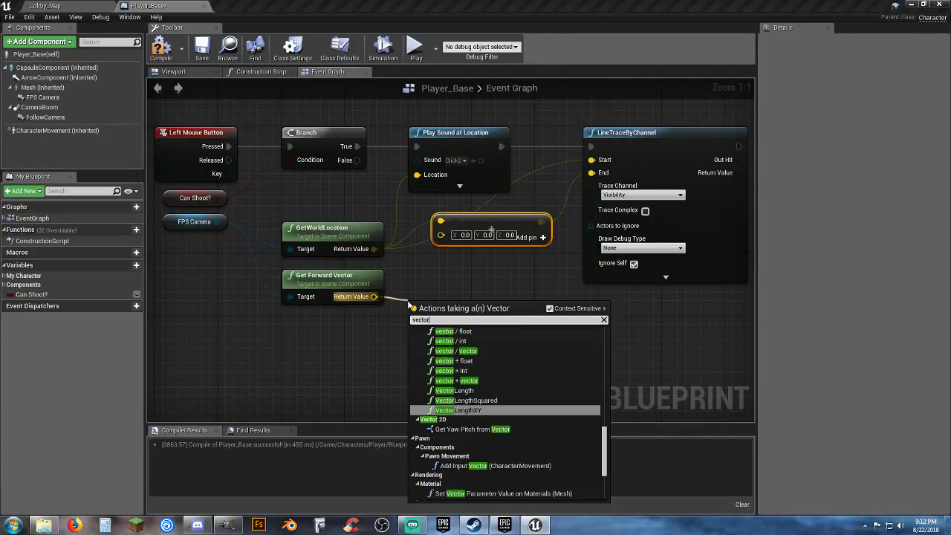
scroll(528, 370, up, 3)
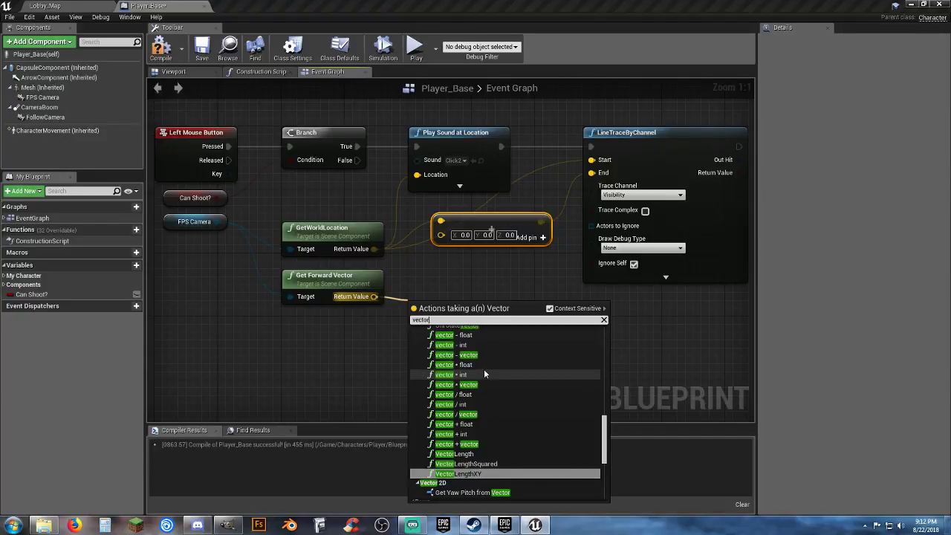
click(482, 366)
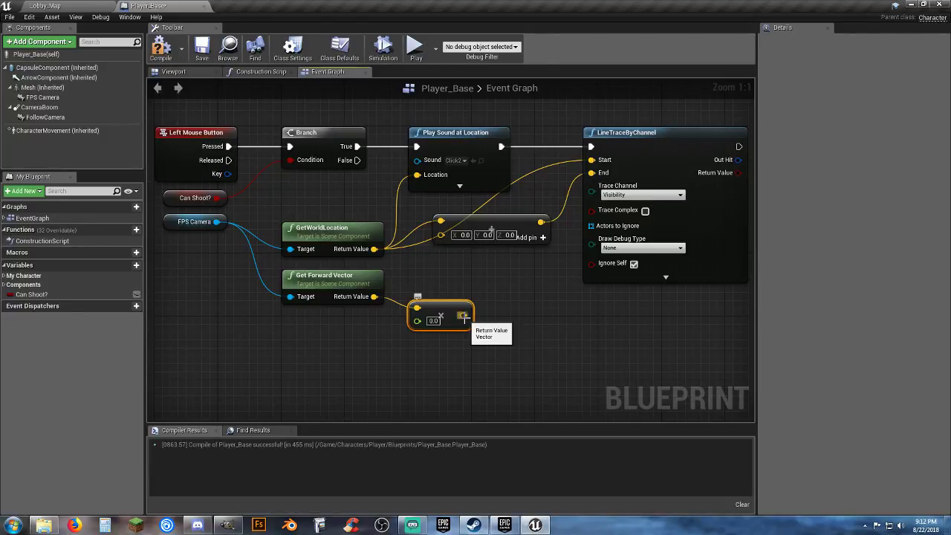
drag(464, 317, 465, 321)
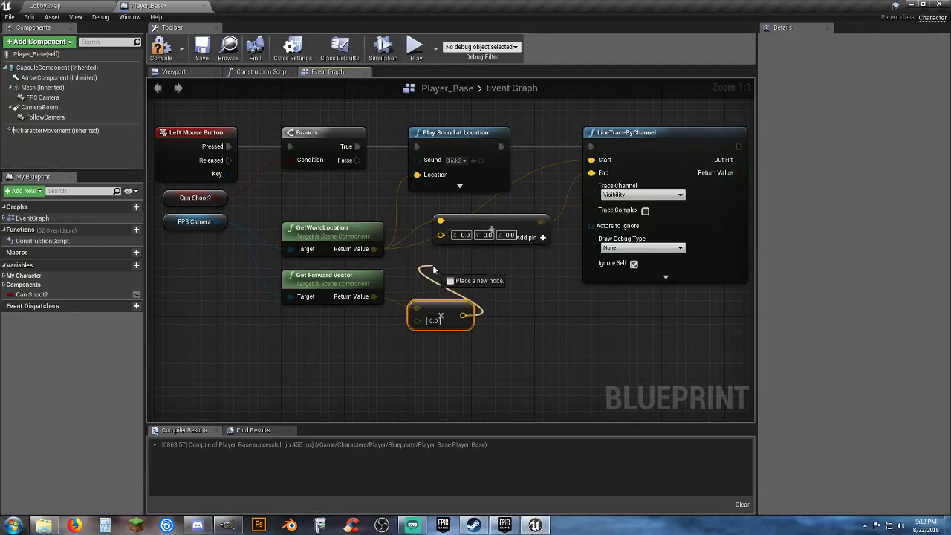
drag(438, 239, 441, 236)
Space out the LineTraceByChannel, addition and multiplication nodes for cleaner wiring, and set the multiplier to 5000
right_drag(558, 301, 475, 295)
drag(525, 124, 608, 131)
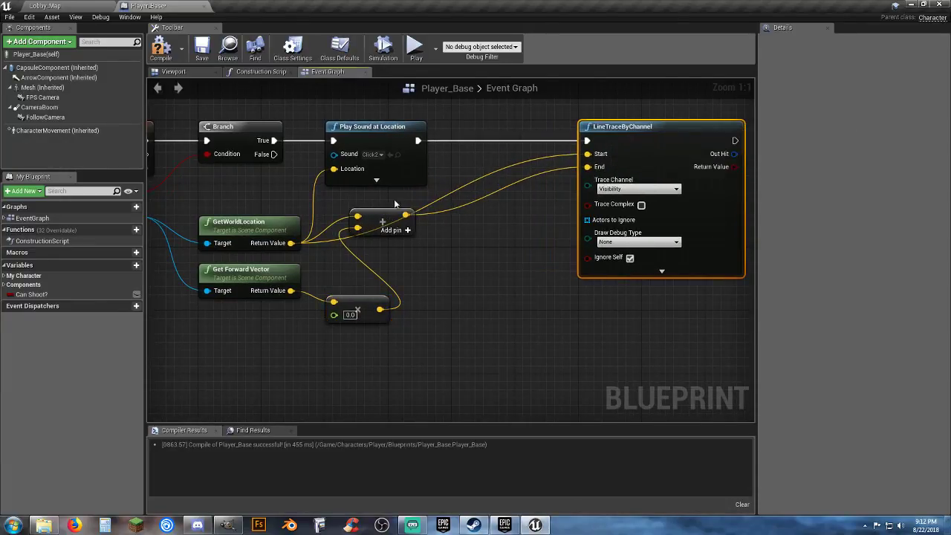
drag(368, 216, 472, 199)
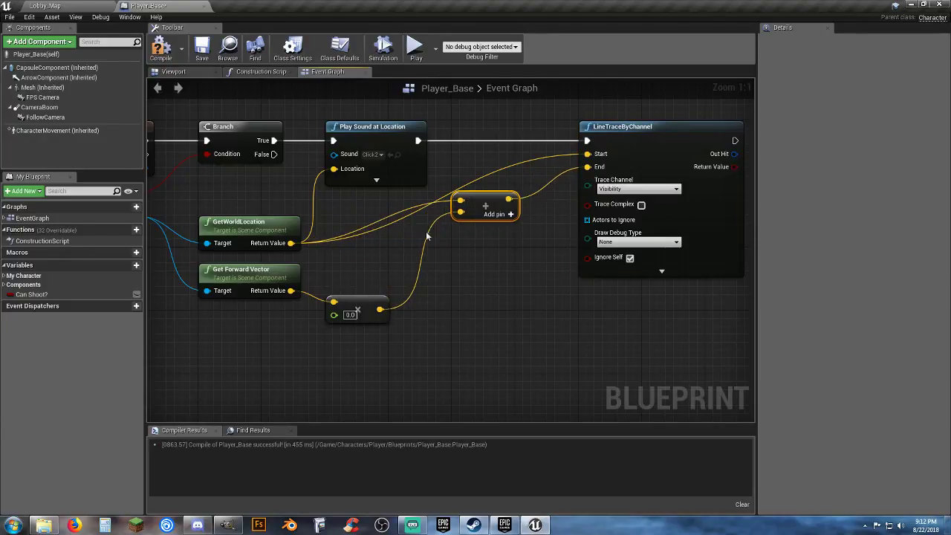
drag(352, 309, 358, 259)
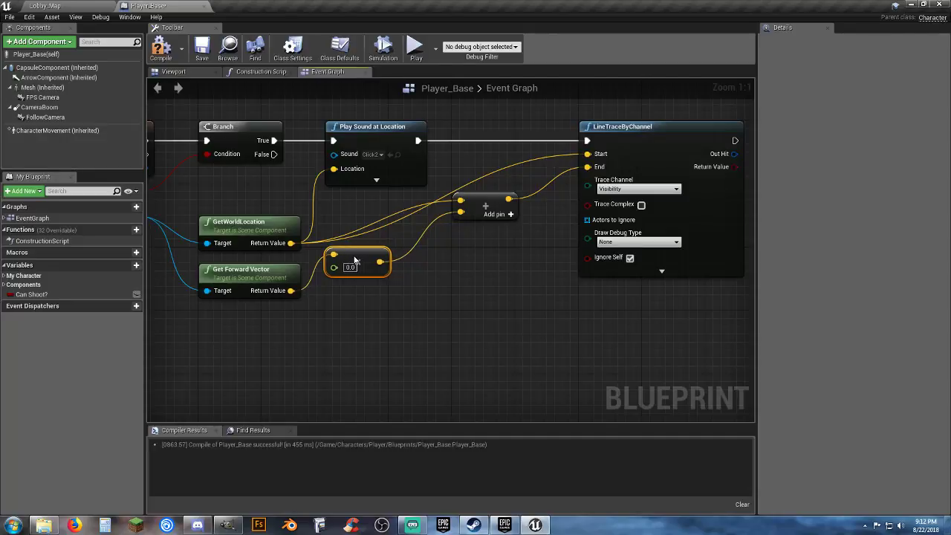
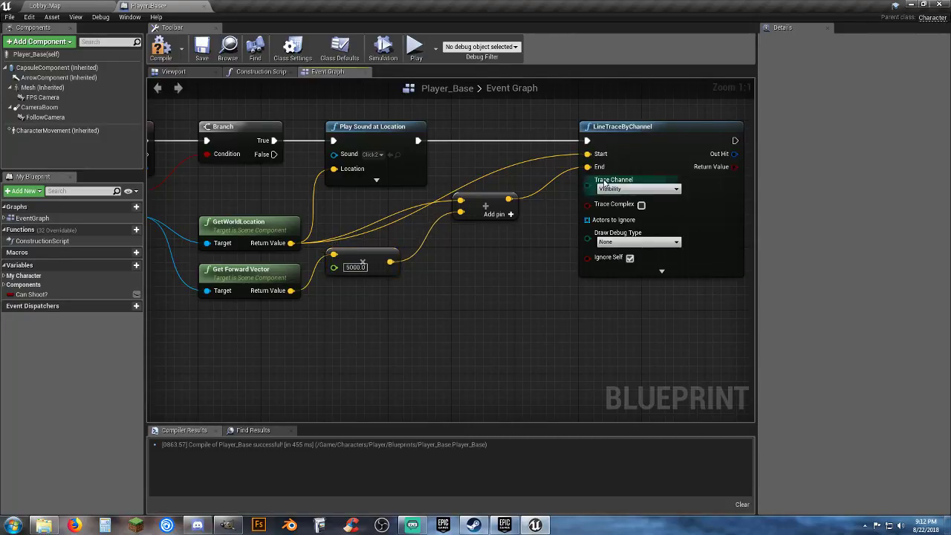
Move LineTraceByChannel slightly closer to the addition node, expand its advanced options and set Draw Debug Type to For Duration
drag(619, 134, 594, 134)
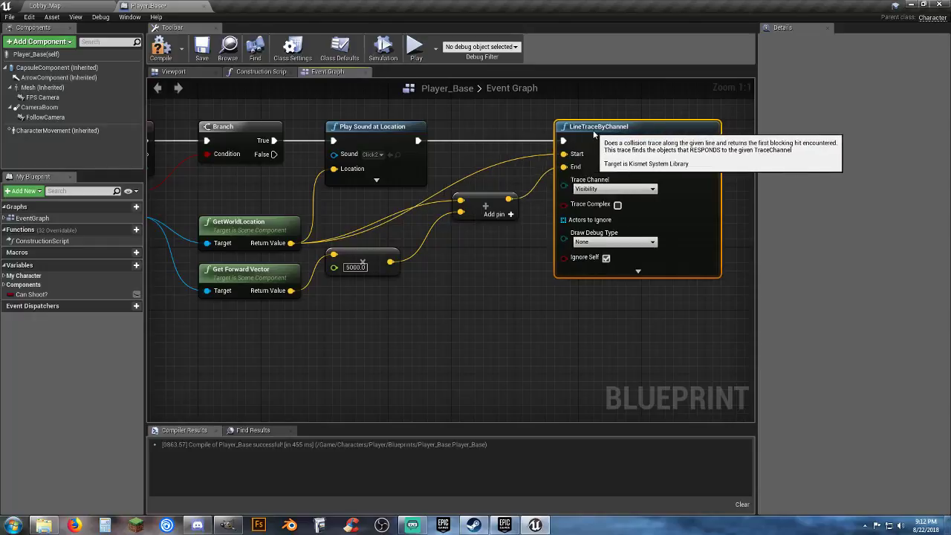
click(638, 270)
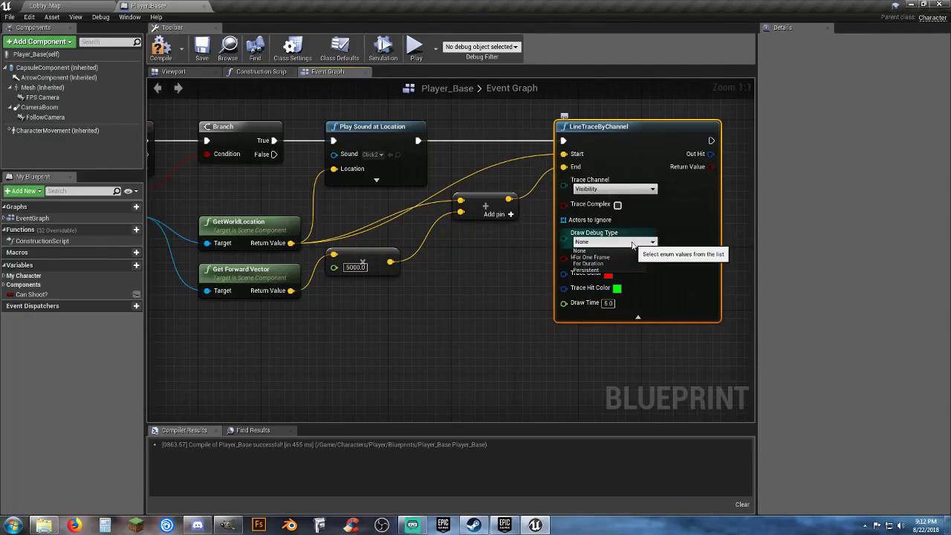
click(621, 263)
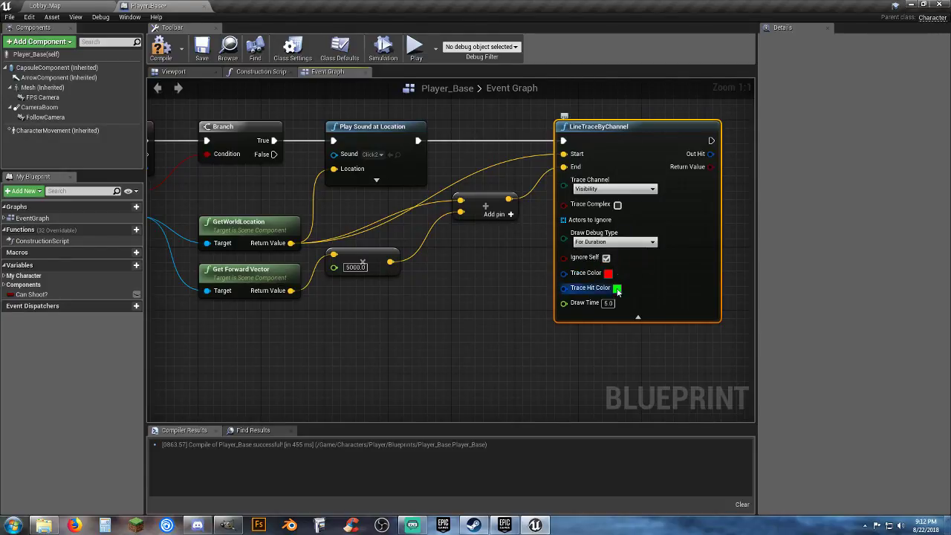
click(505, 286)
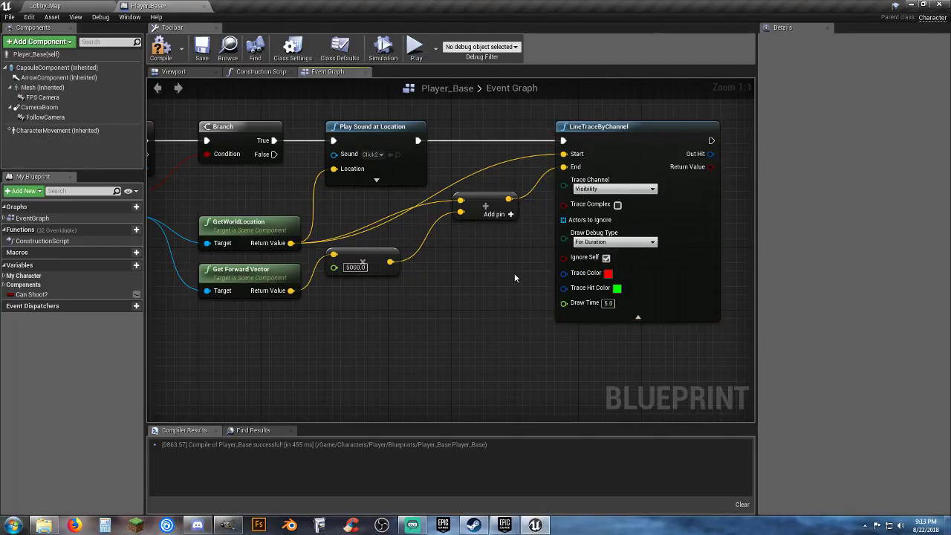
Add a Break Hit Result node fed by LineTraceByChannel's Out Hit and place it beside the trace node
right_drag(514, 272, 413, 274)
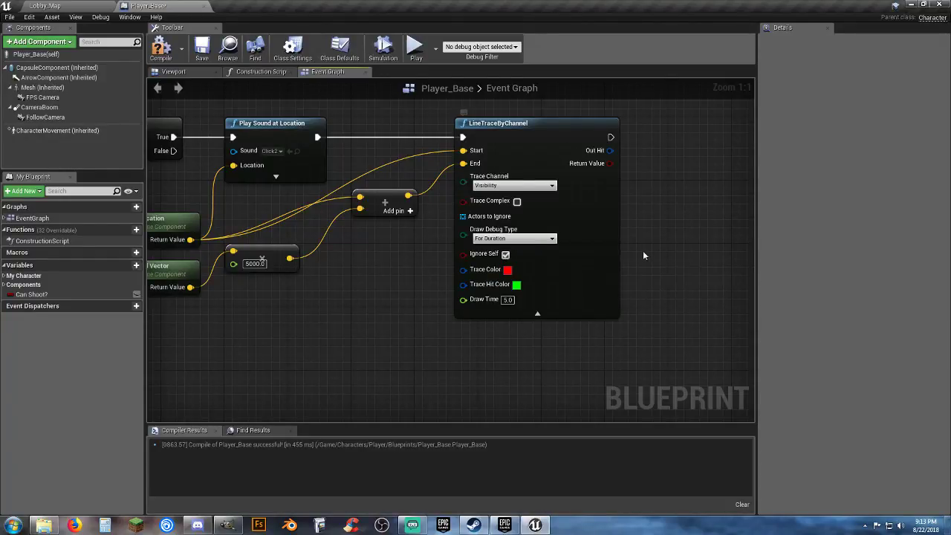
right_drag(643, 255, 570, 255)
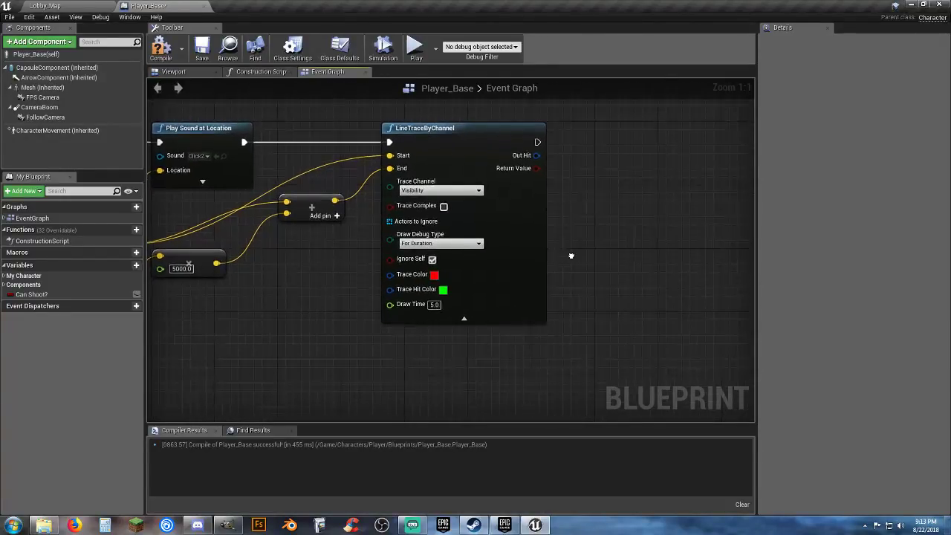
drag(537, 155, 538, 160)
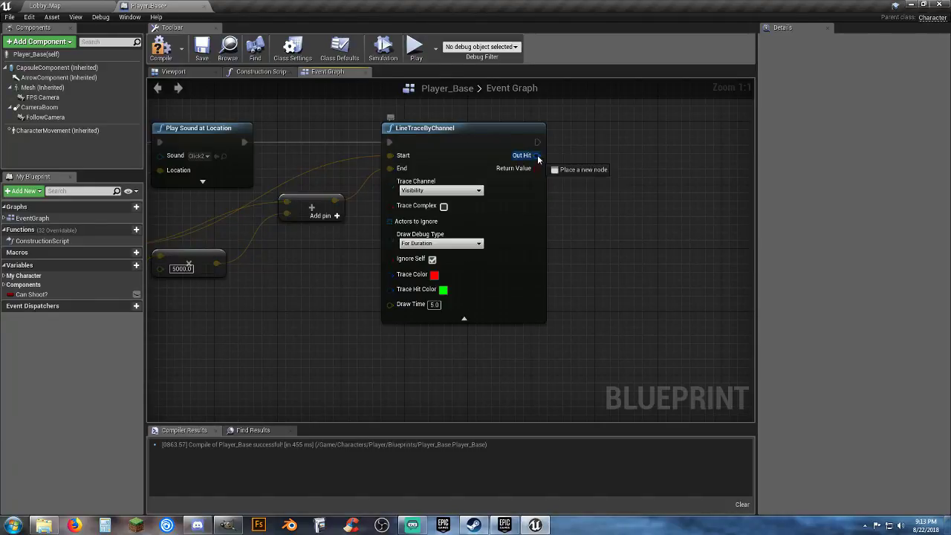
drag(577, 201, 578, 202)
text(brea)
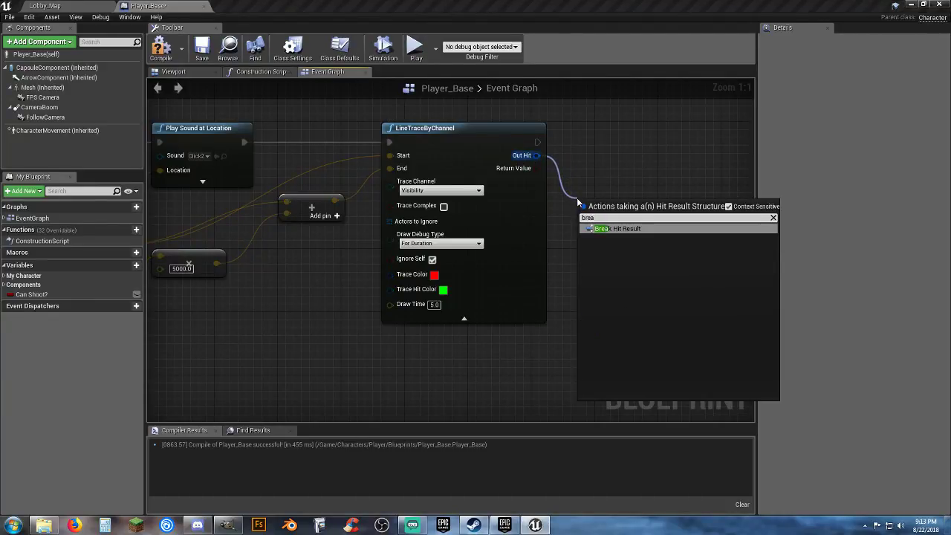
click(623, 228)
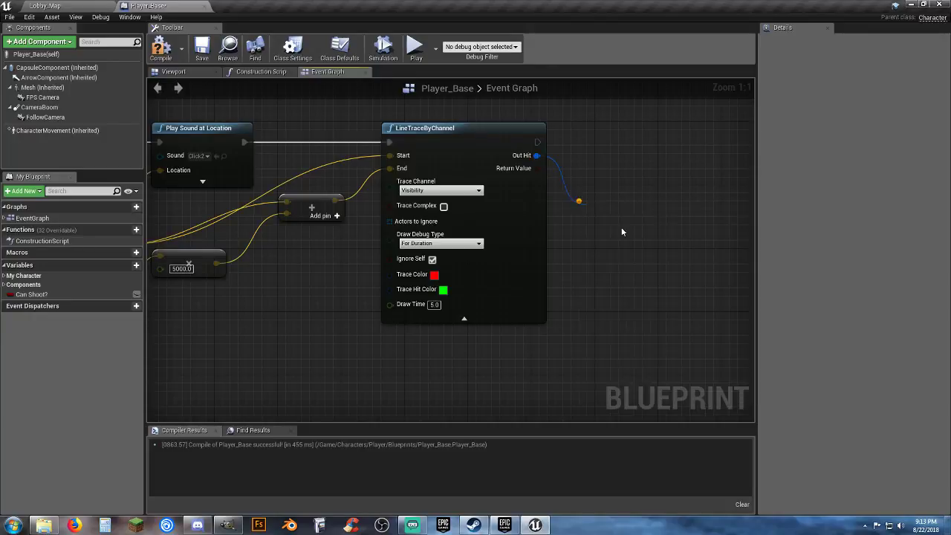
drag(619, 210, 601, 192)
Add a Print Text node after LineTraceByChannel's execution output and align it level with the trace node
right_drag(513, 347, 411, 314)
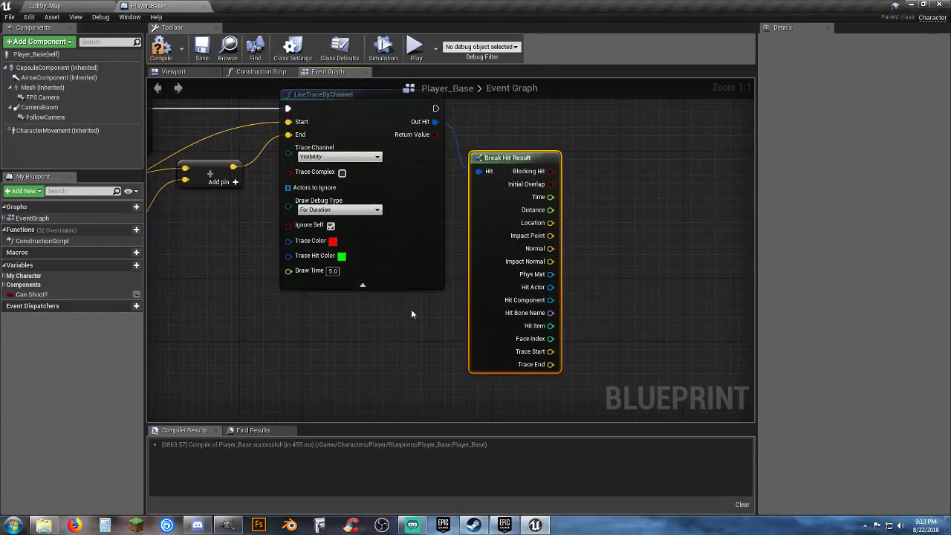
right_drag(616, 220, 517, 215)
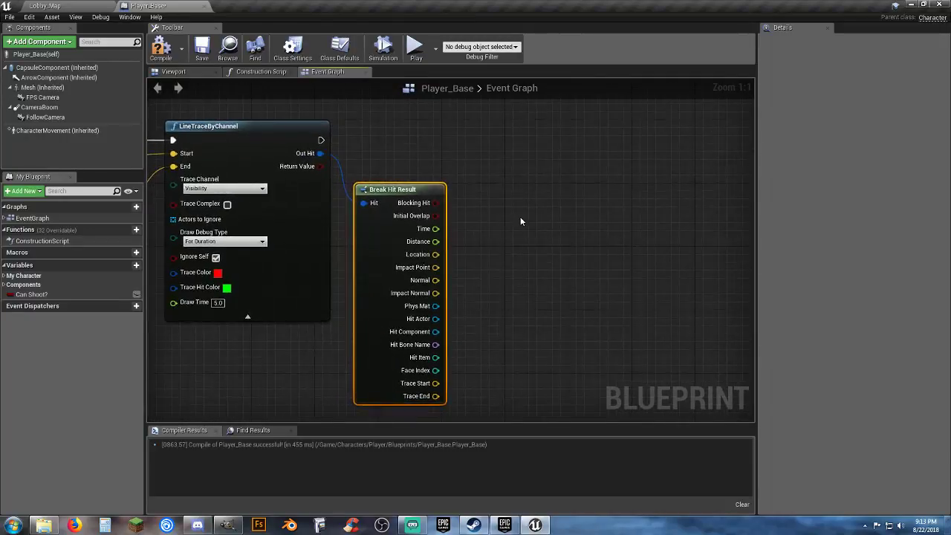
drag(321, 141, 439, 141)
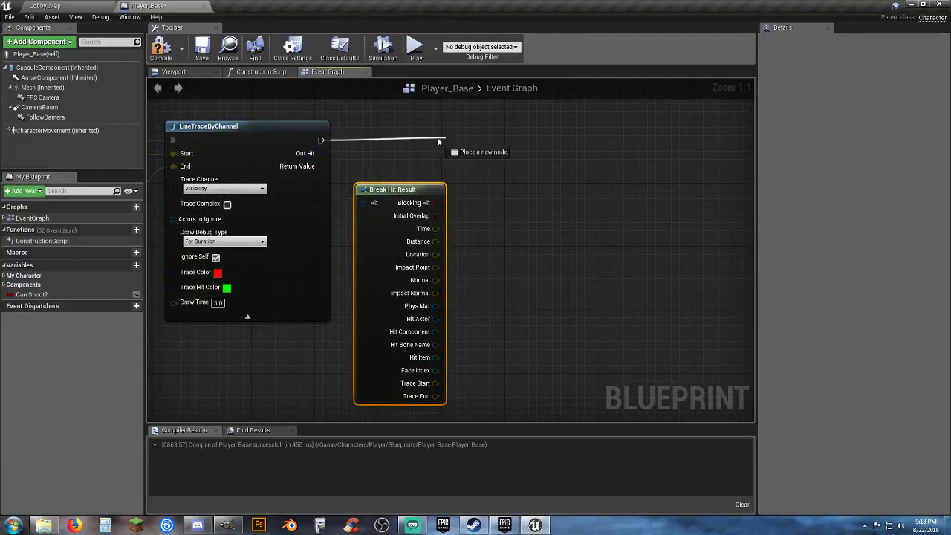
drag(625, 137, 631, 138)
text(pri)
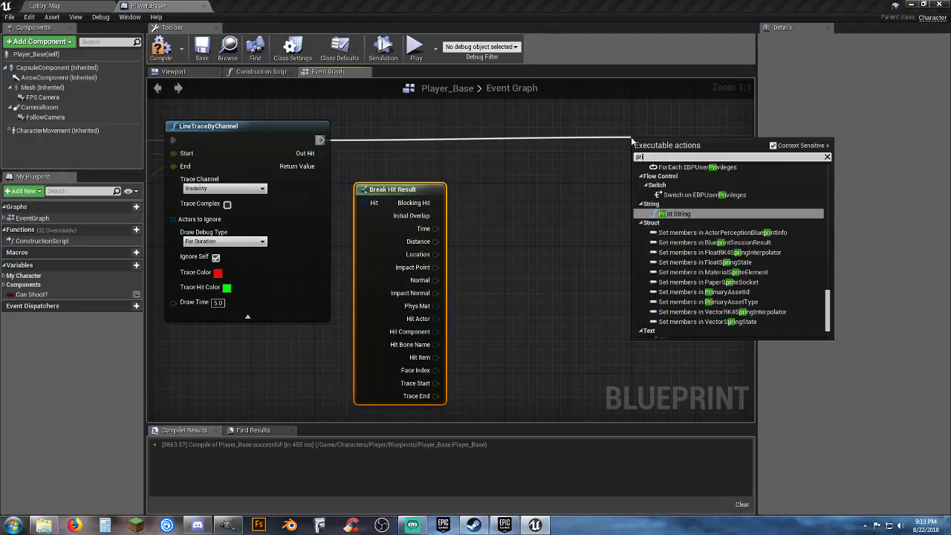
text(ntt)
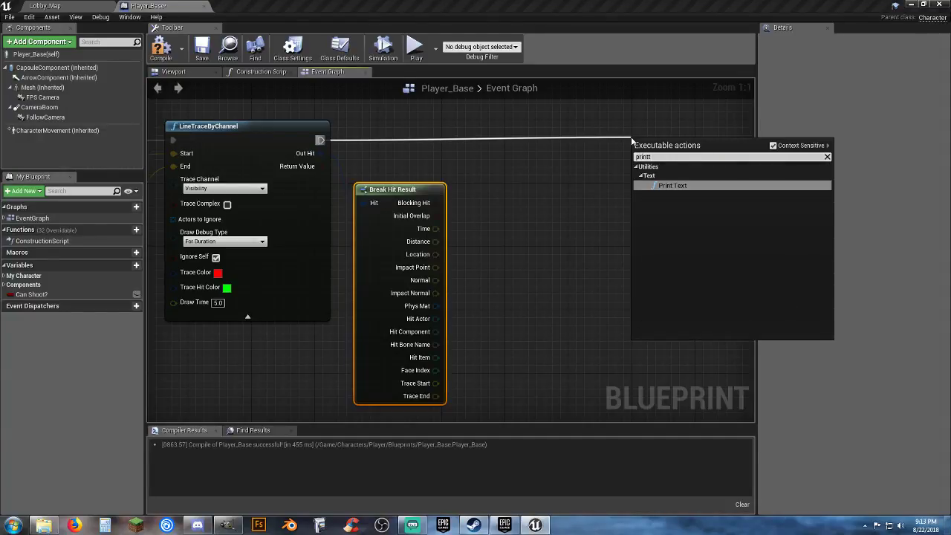
click(684, 186)
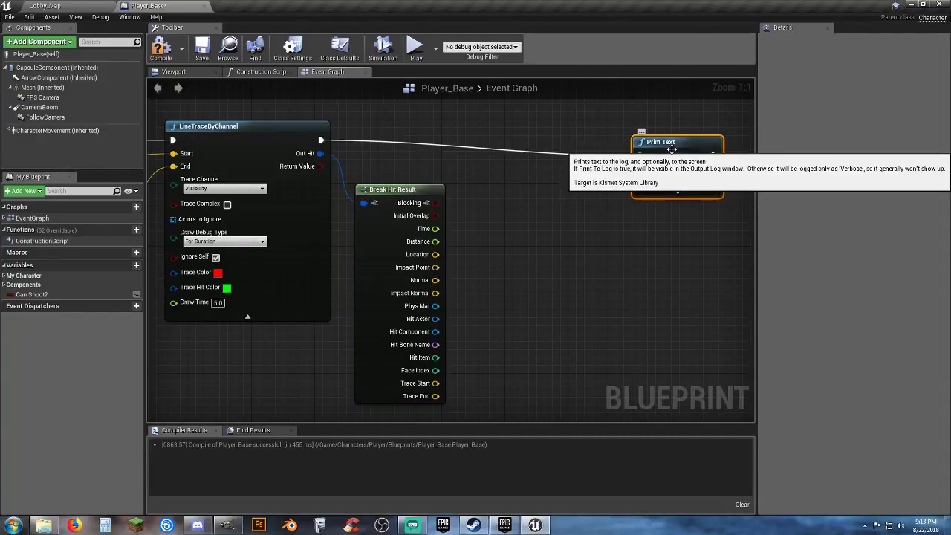
drag(668, 142, 699, 128)
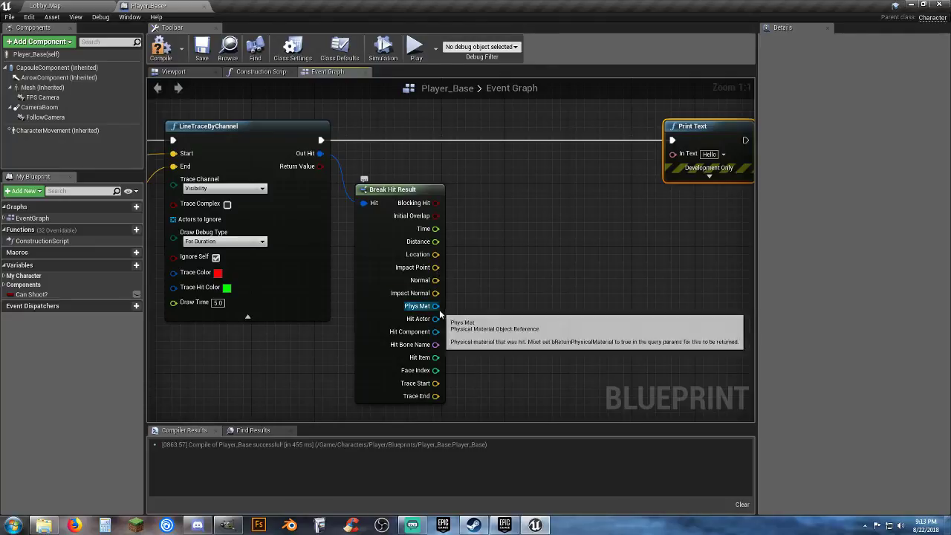
Convert Break Hit Result's Hit Actor with a ToText (object) node and feed its return value into Print Text's In Text
drag(435, 318, 459, 305)
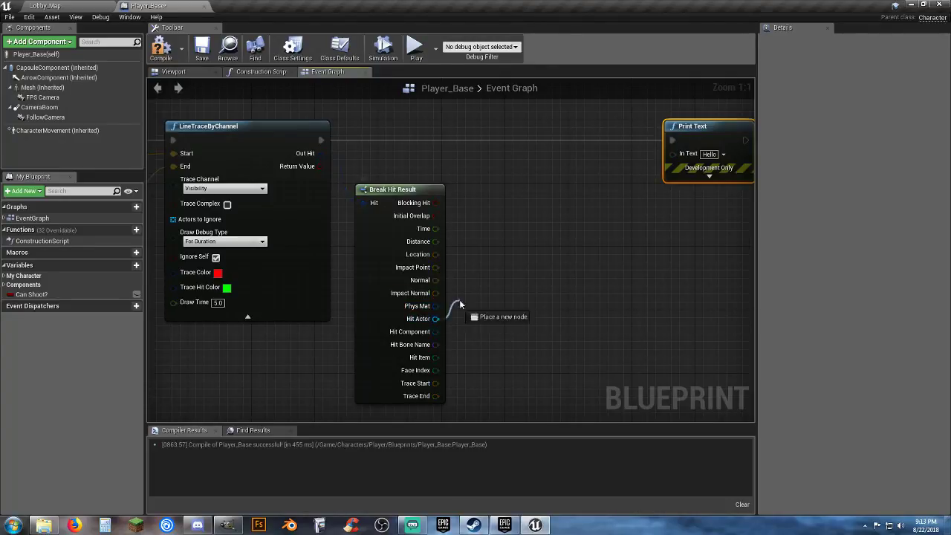
drag(493, 272, 496, 271)
text(to)
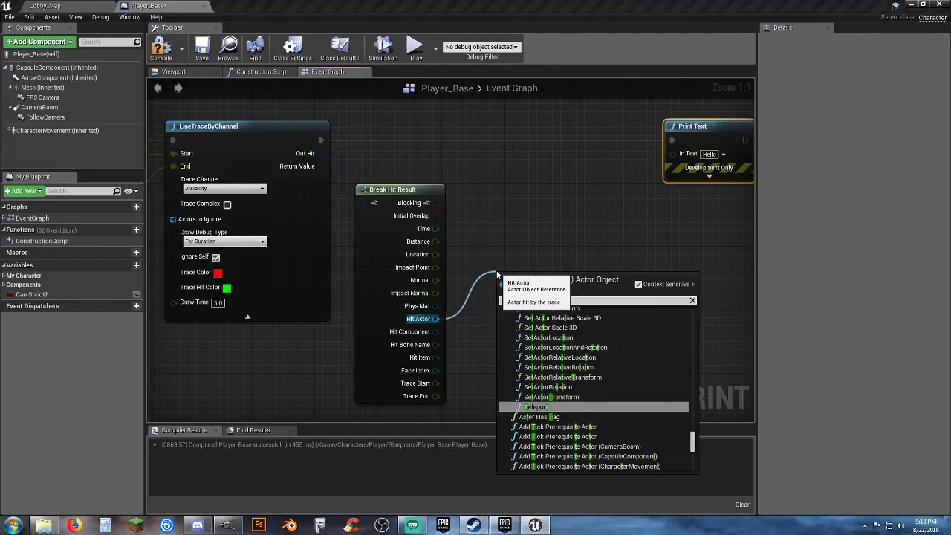
text(te)
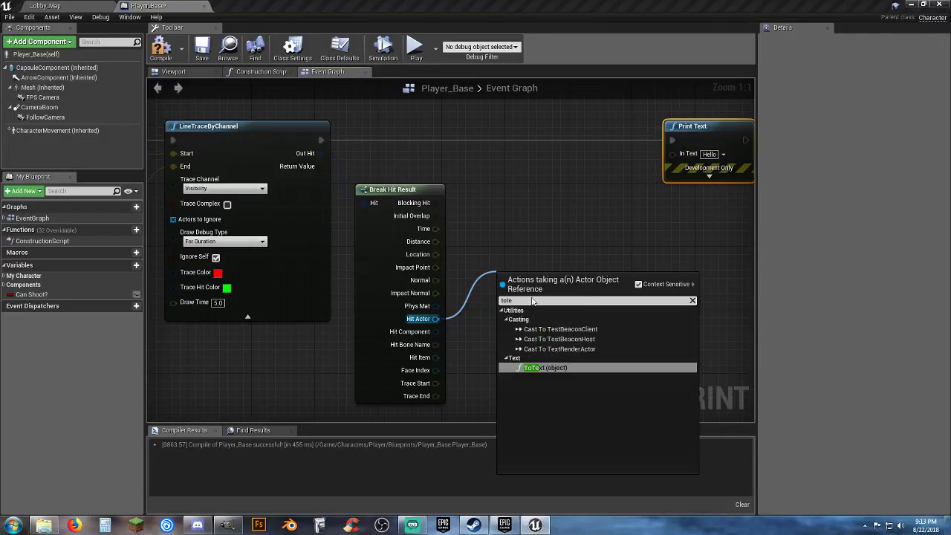
click(568, 368)
drag(535, 277, 603, 200)
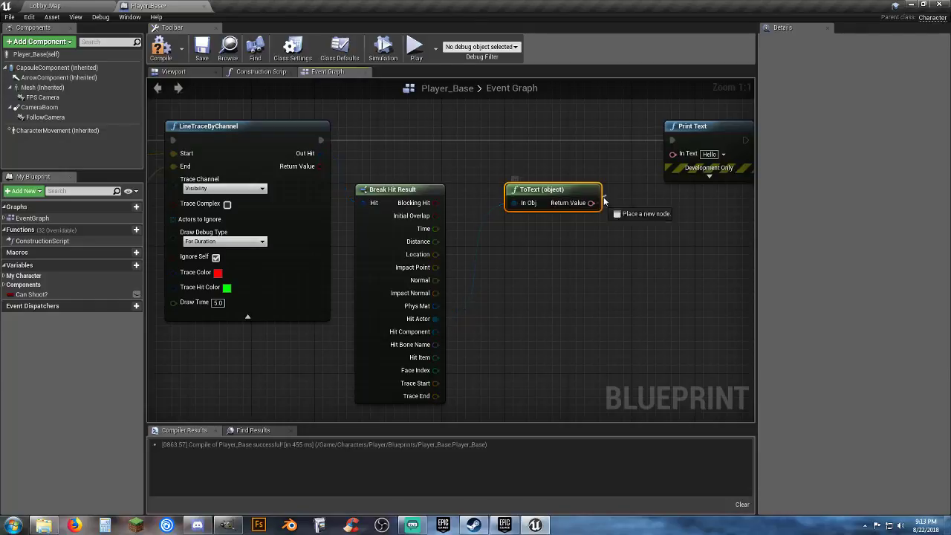
drag(668, 162, 674, 154)
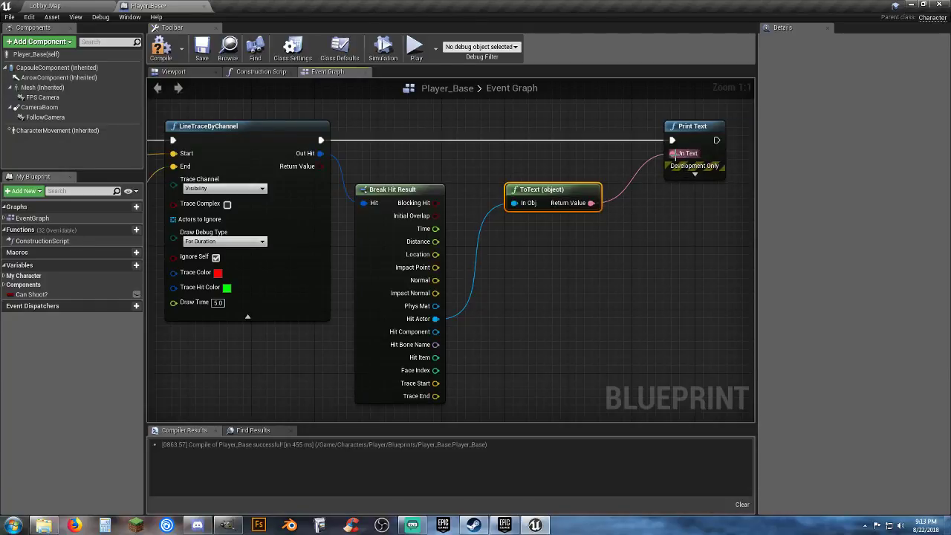
Compile Player_Base, start a play session in Lobby_Map and switch the character to the first-person camera
click(161, 48)
click(106, 9)
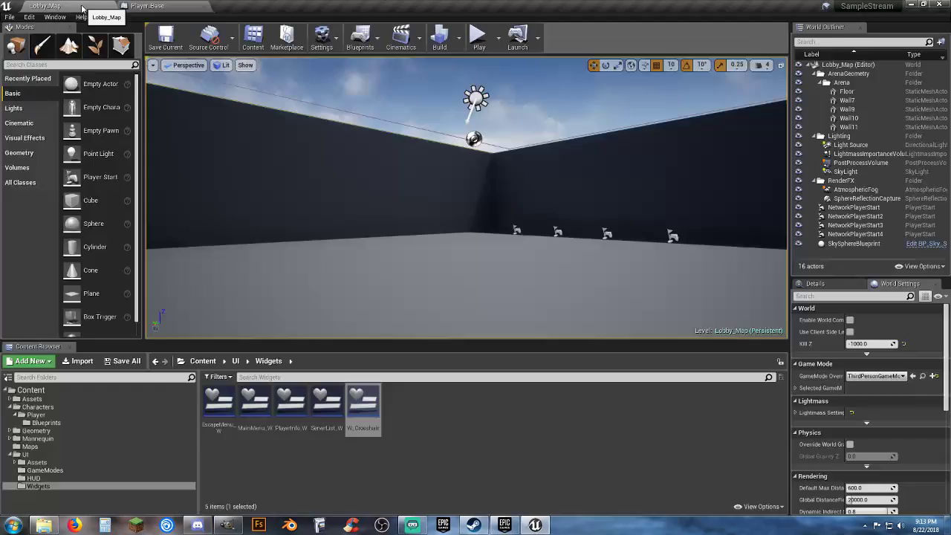
click(479, 35)
click(462, 153)
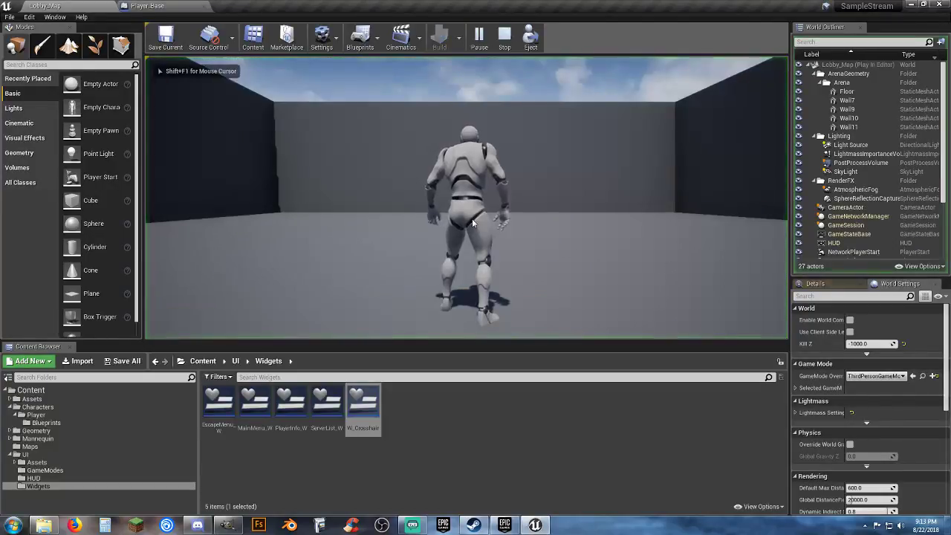
key(w)
key(v)
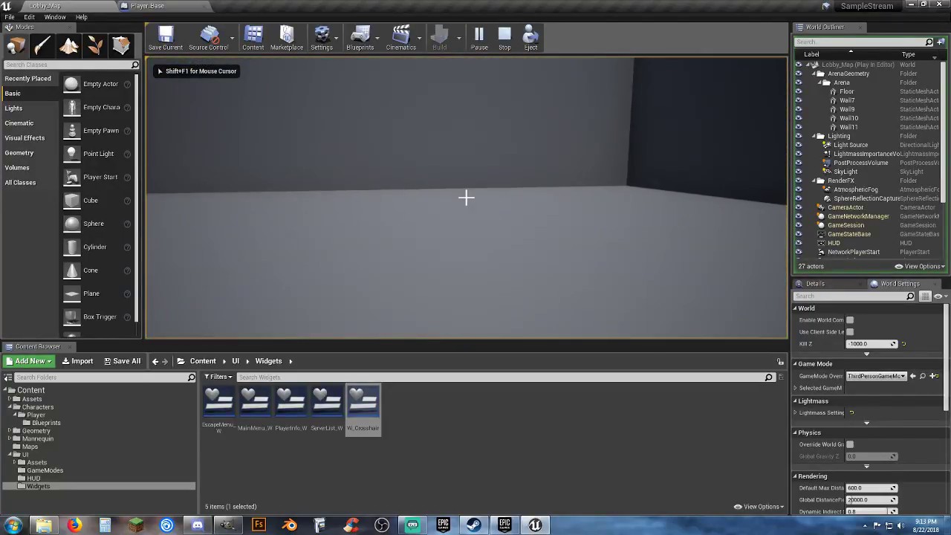
Test-fire at the light grey arena wall while strafing to check the debug traces and printed hit actor
click(466, 197)
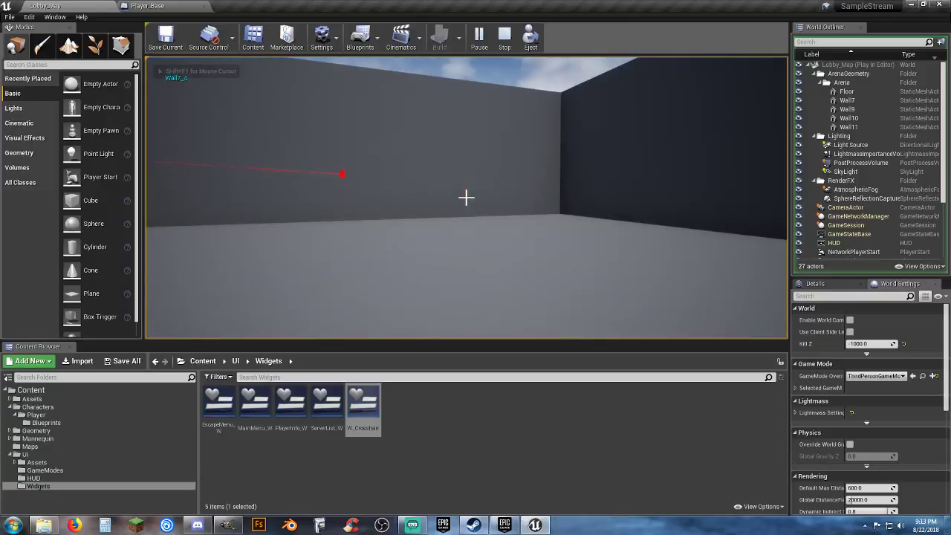
key(d)
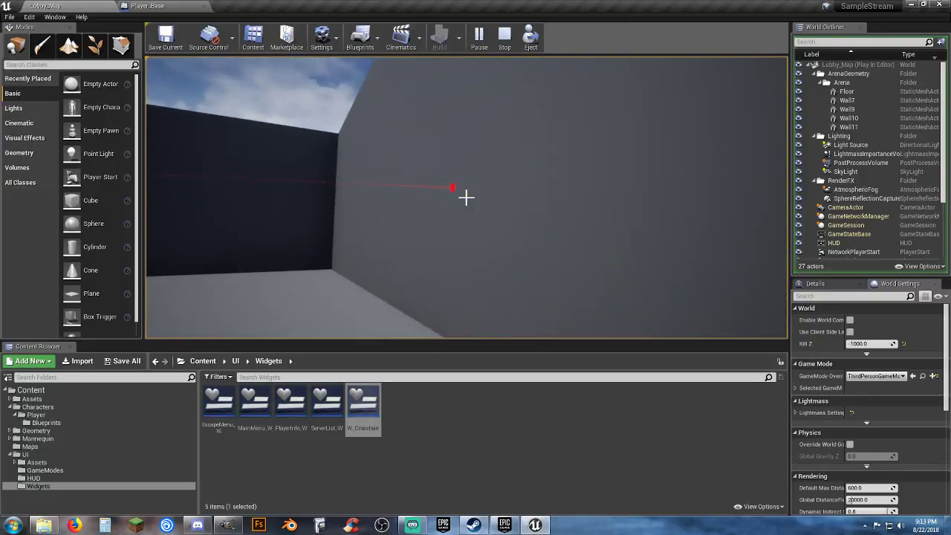
click(465, 196)
key(a)
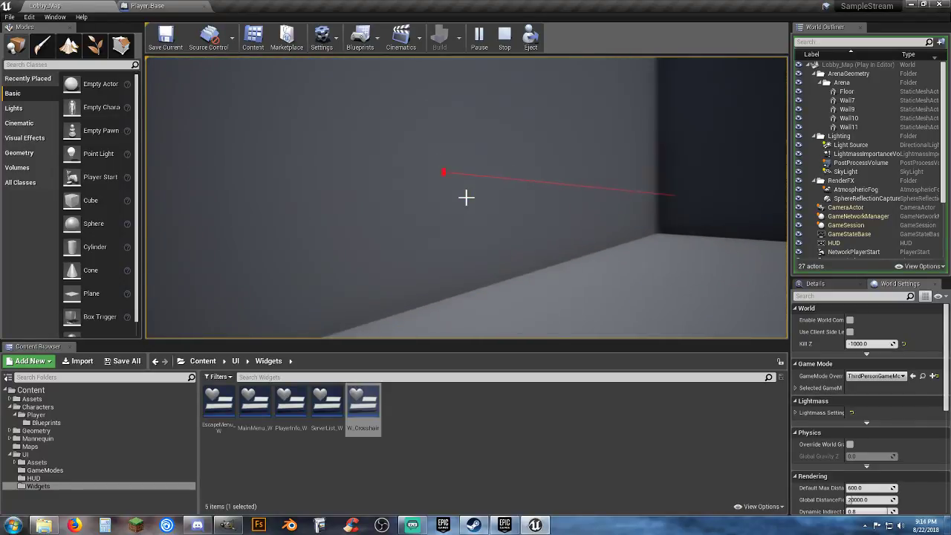
click(466, 197)
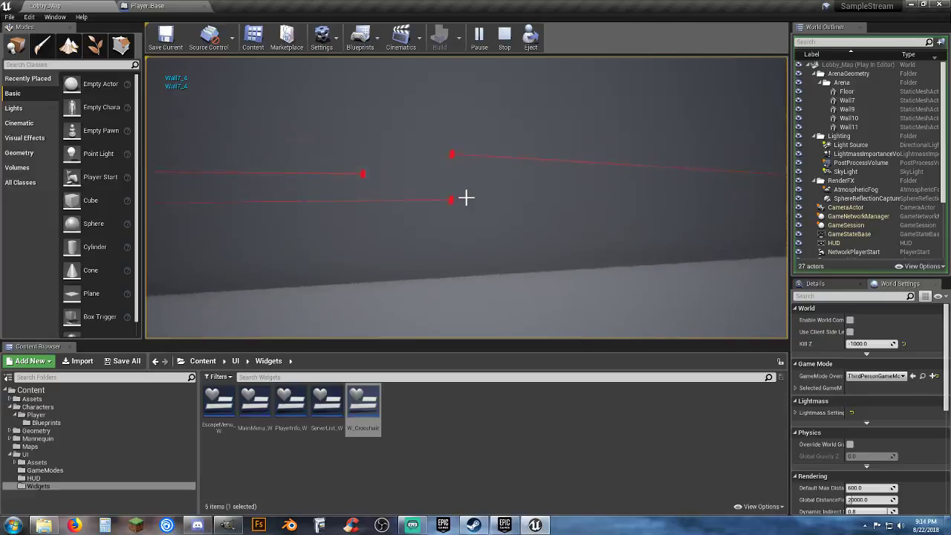
click(466, 196)
key(d)
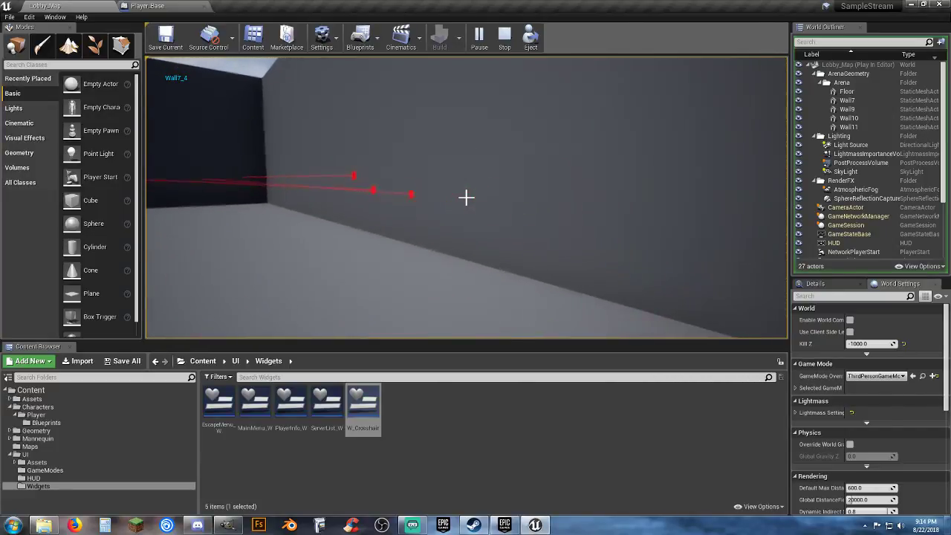
key(a)
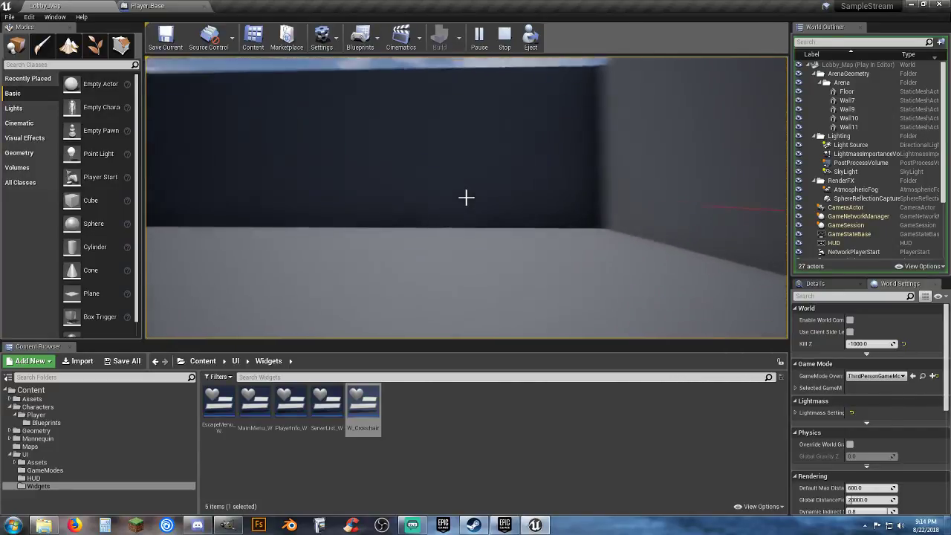
Fire at the dark walls, the floor and the open sky to compare the printed hit names
click(466, 197)
click(465, 197)
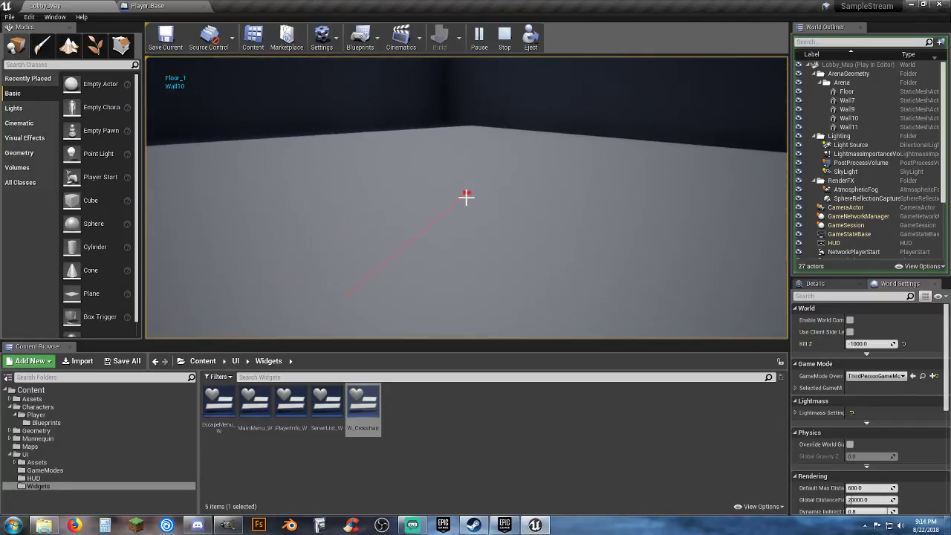
click(466, 197)
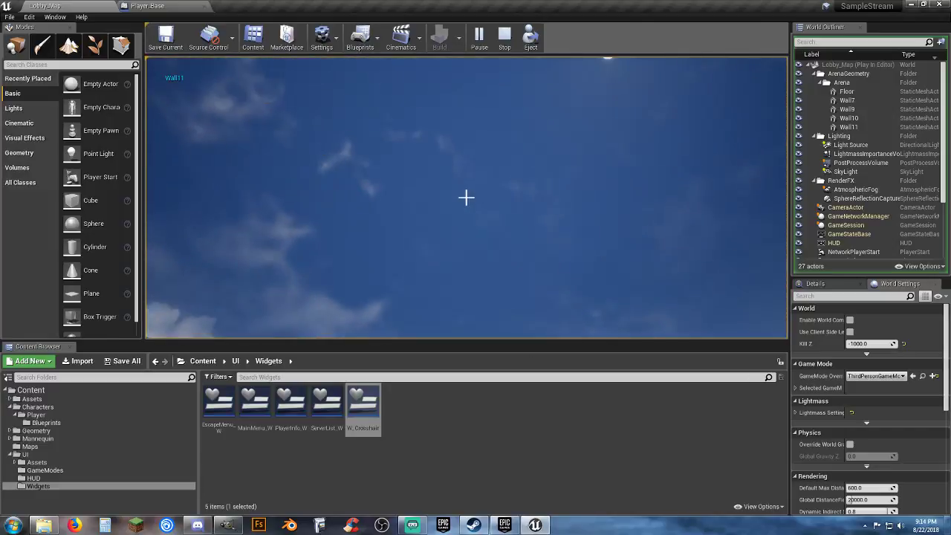
click(465, 197)
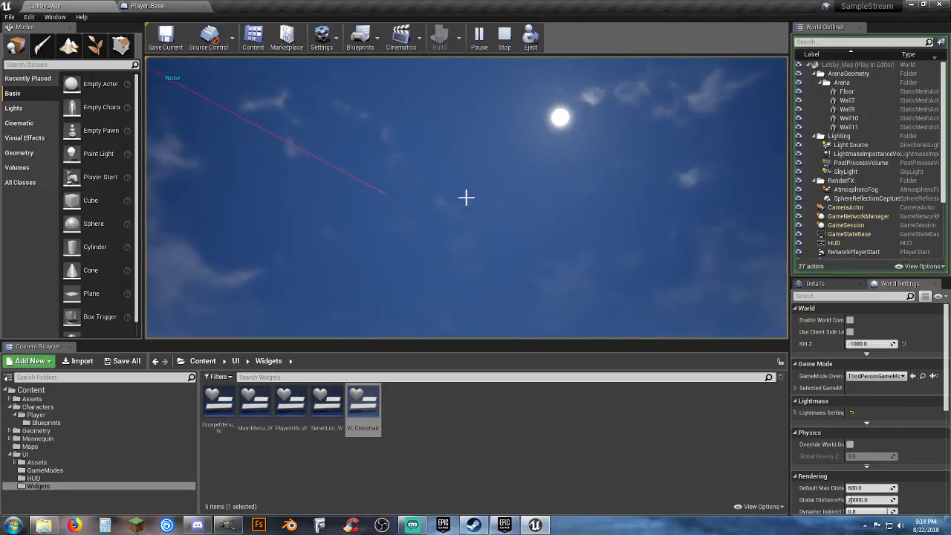
click(466, 197)
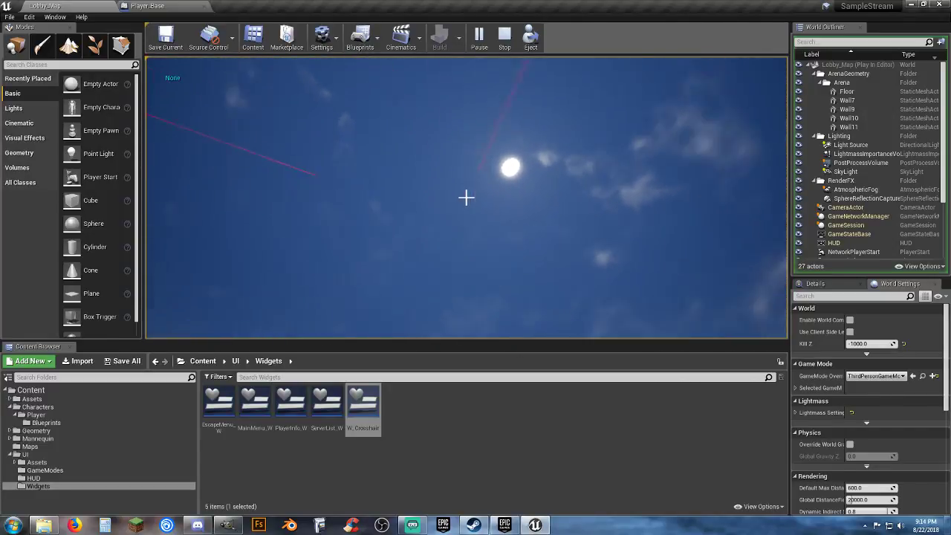
click(465, 197)
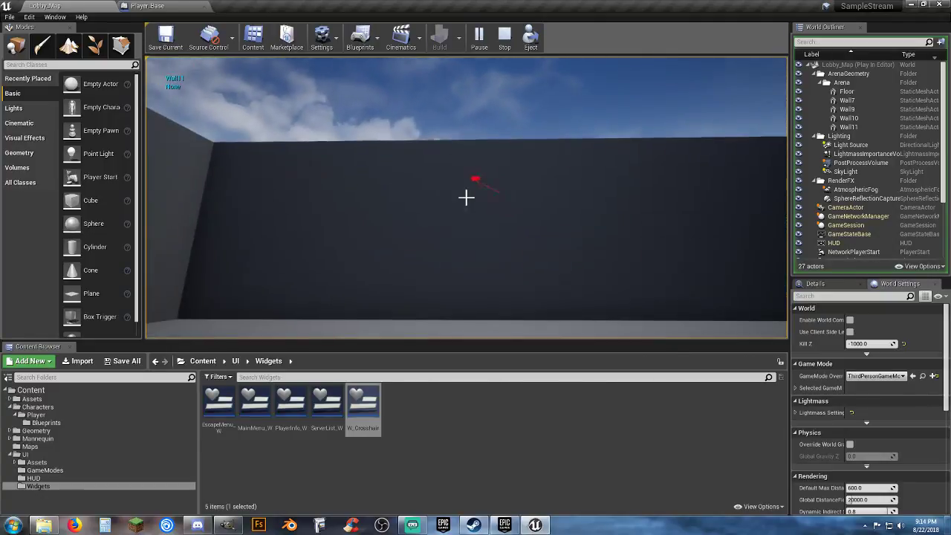
Fire rapidly at one dark arena wall from several angles, check the accumulated traces and end the play session
click(465, 196)
click(466, 197)
click(465, 197)
click(465, 196)
click(466, 196)
click(466, 196)
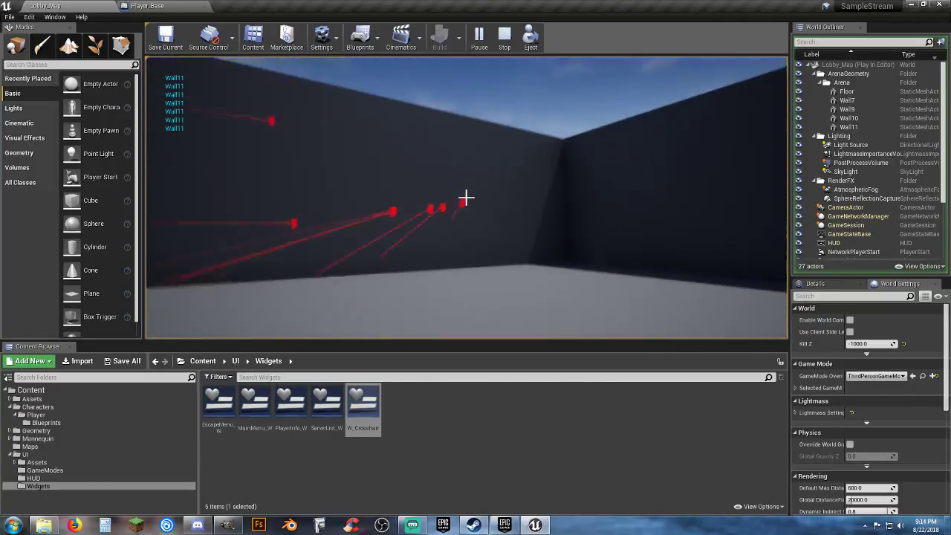
click(465, 197)
click(465, 197)
click(466, 197)
click(466, 197)
click(466, 197)
click(465, 197)
click(466, 197)
click(465, 197)
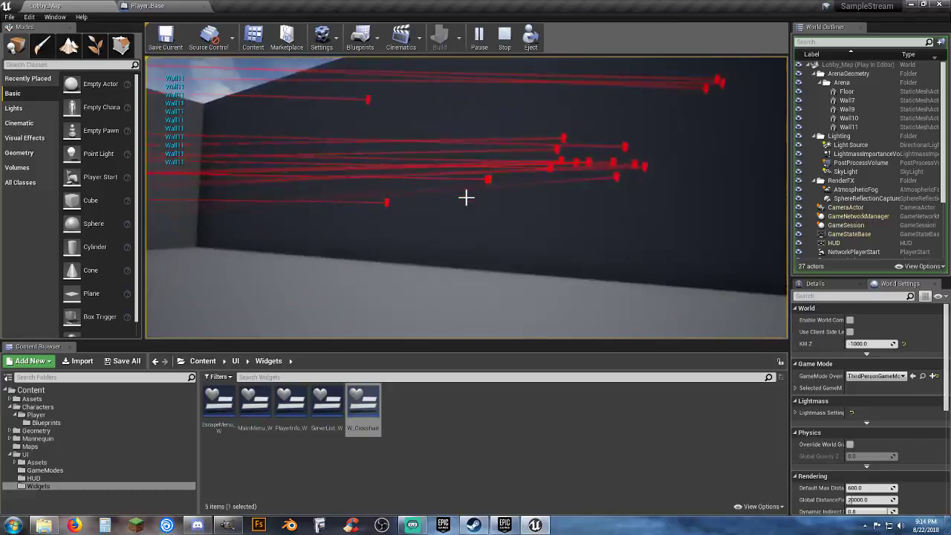
click(466, 197)
click(466, 197)
click(465, 197)
click(465, 197)
click(466, 197)
click(465, 197)
click(466, 196)
click(465, 197)
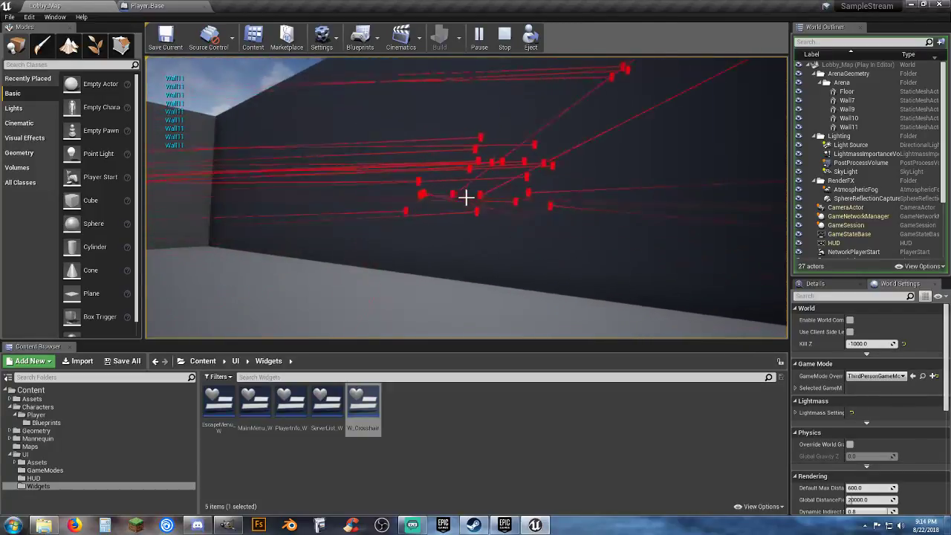
click(466, 197)
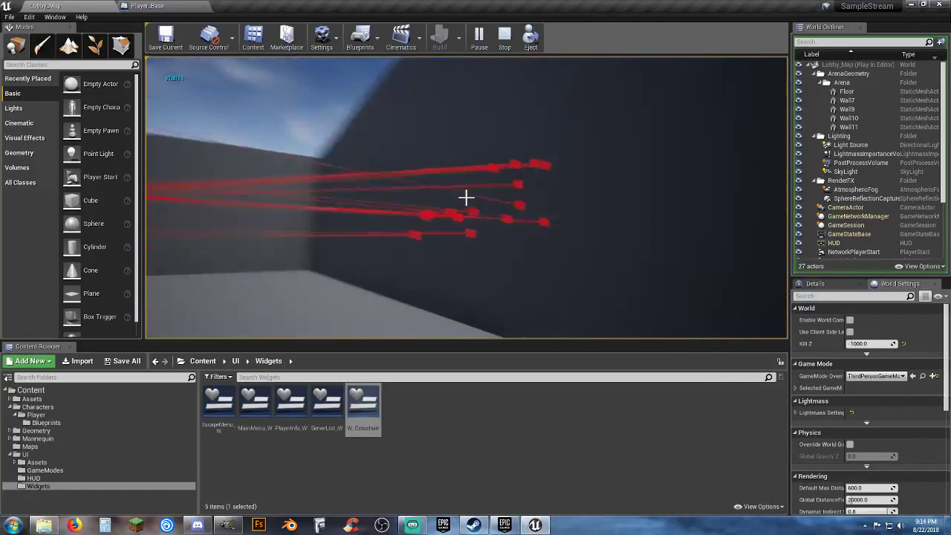
key(a)
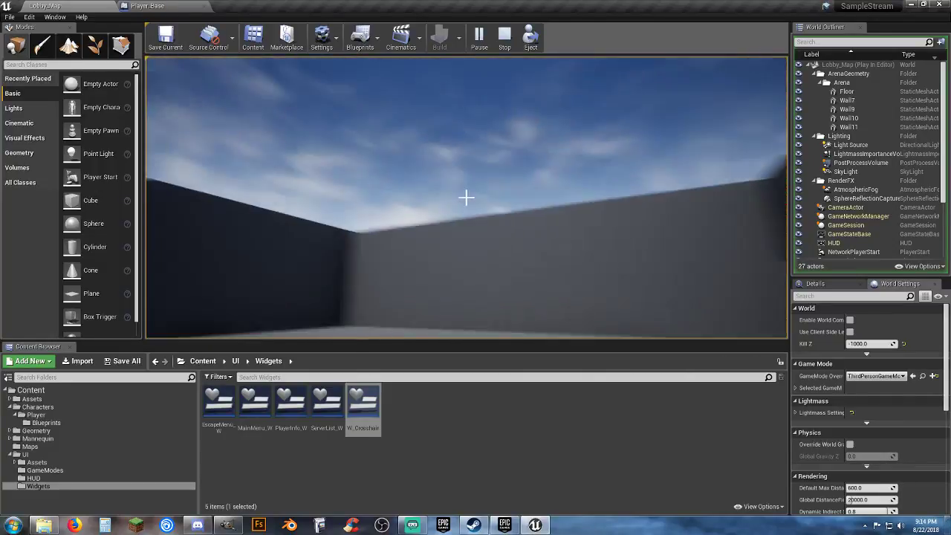
key(Escape)
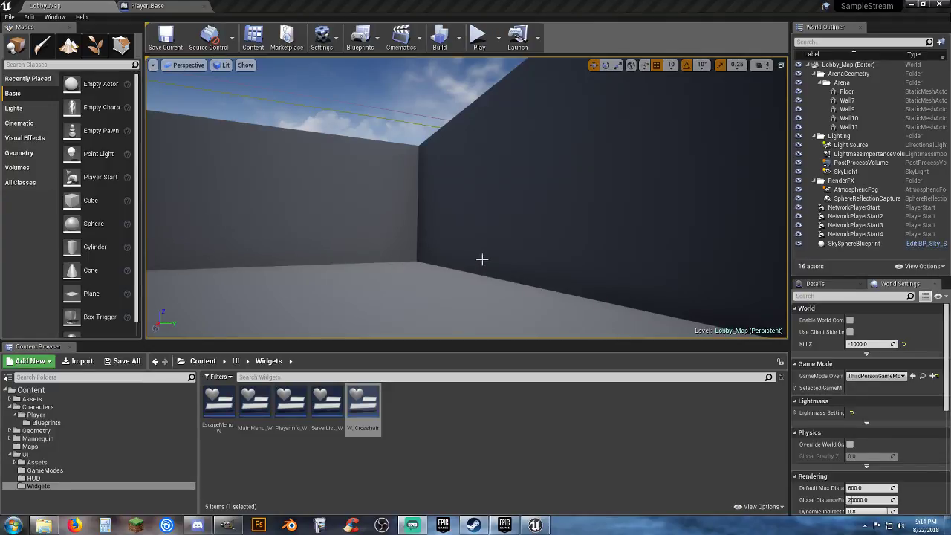
Place a Cube on the arena floor and a Sphere near the dark wall in Lobby_Map as shooting targets
right_drag(484, 249, 457, 268)
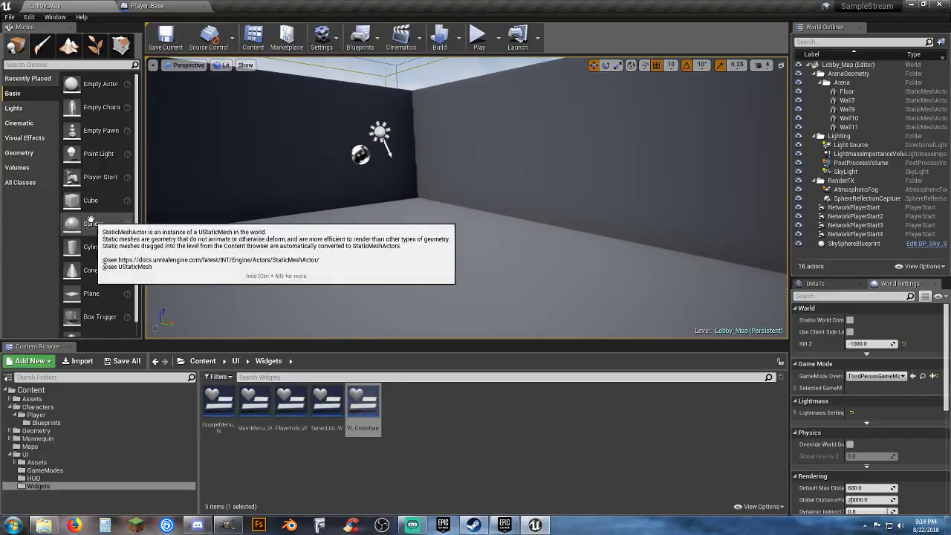
drag(89, 200, 444, 247)
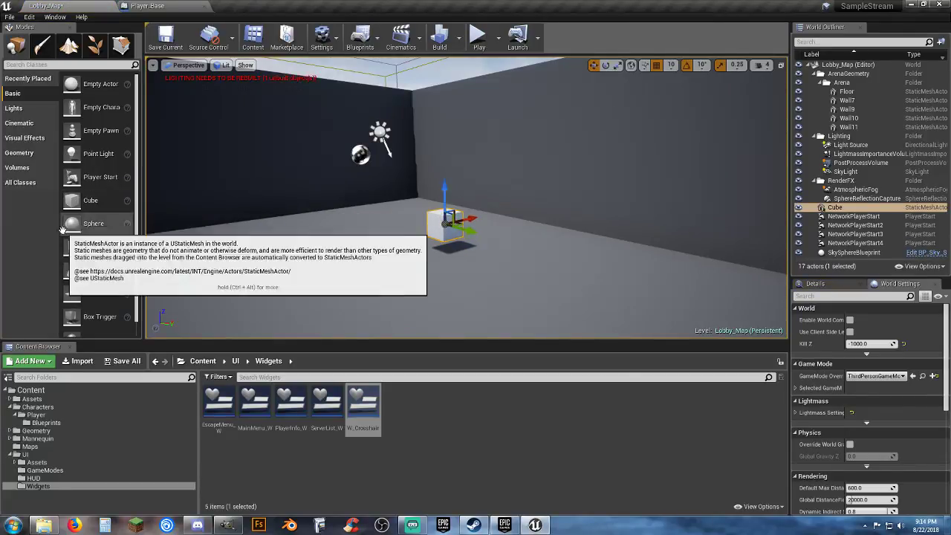
drag(93, 223, 317, 233)
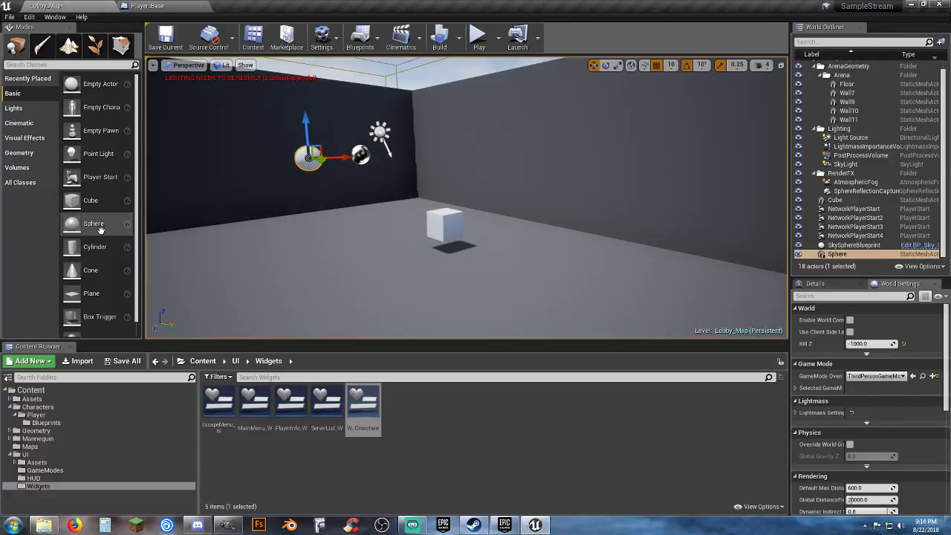
Place a Cylinder on the arena floor beyond the cube, near the light grey wall, as another shooting target
drag(93, 245, 229, 247)
drag(531, 239, 532, 236)
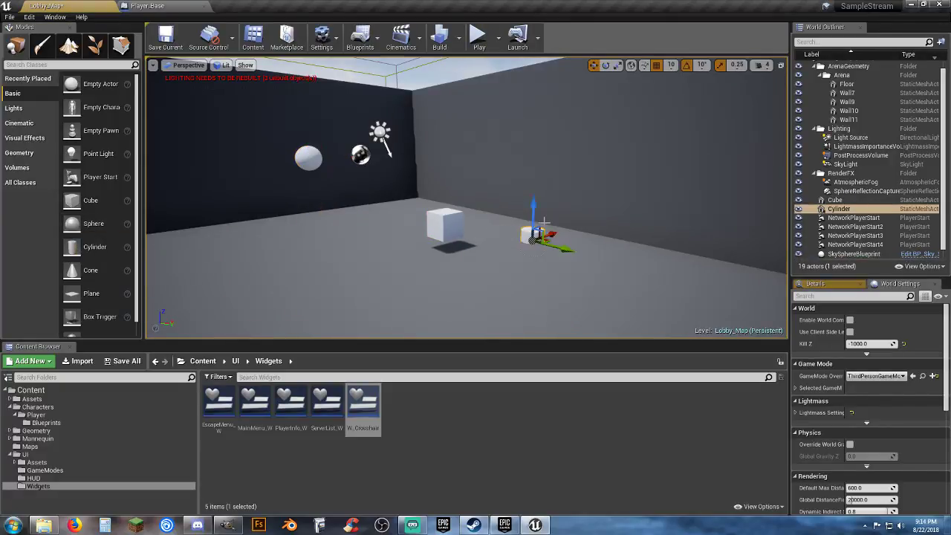
Play Lobby_Map in first-person view, fire at the floating sphere and move around beneath it to inspect the trace
click(479, 37)
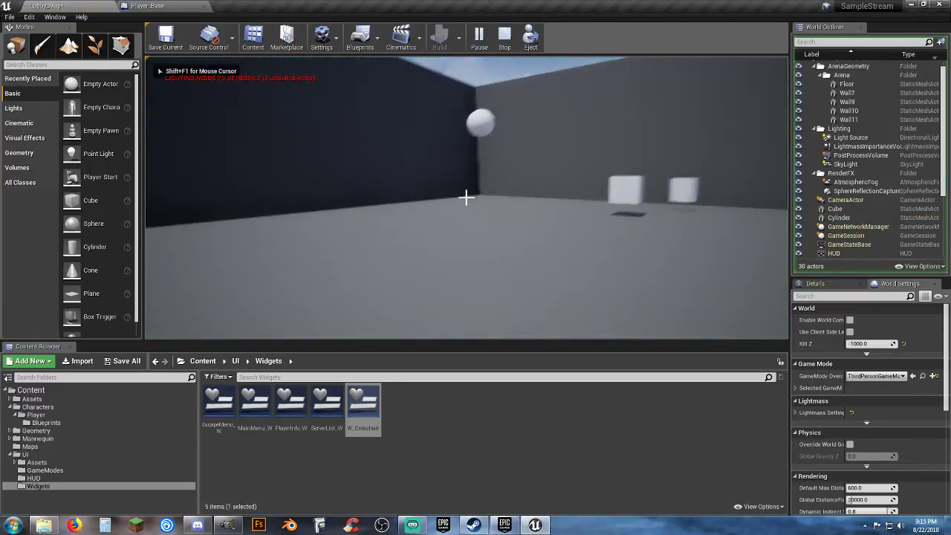
click(466, 198)
key(w)
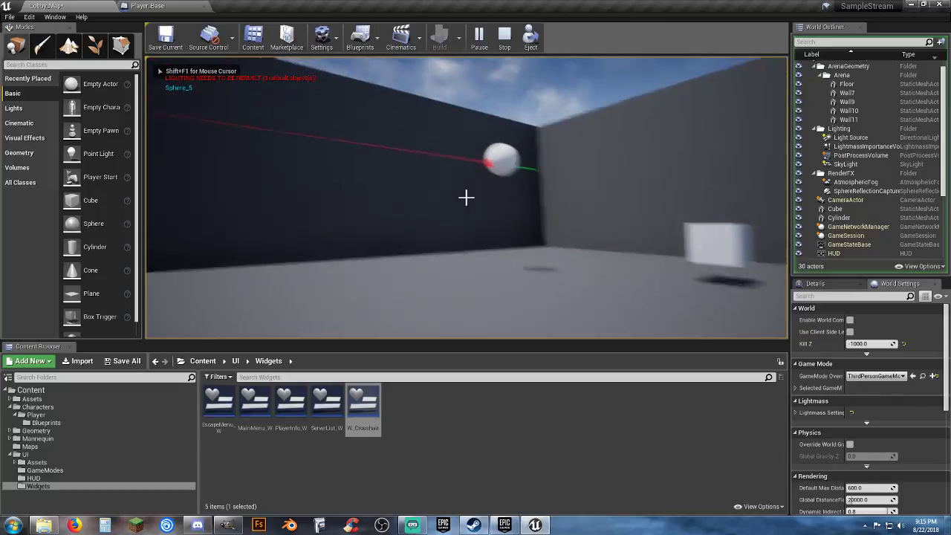
key(d)
key(d)
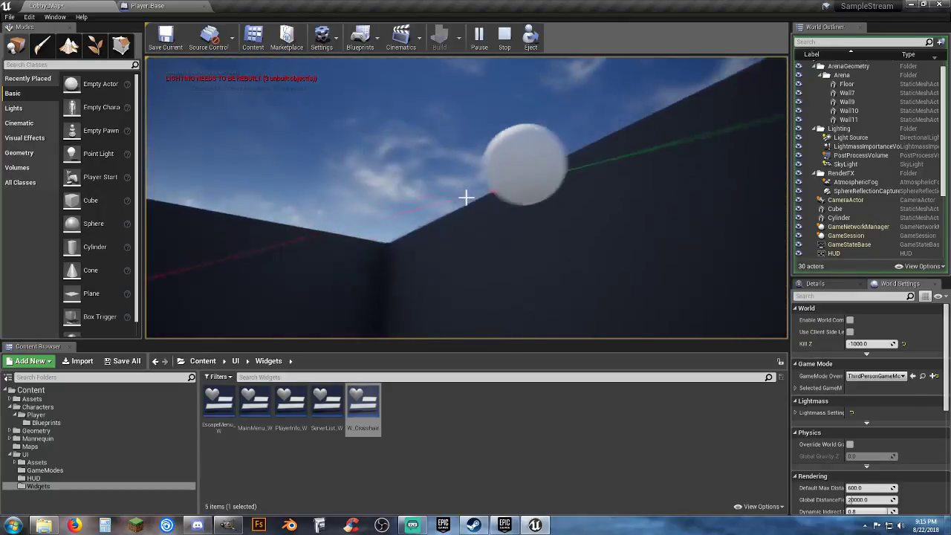
key(a)
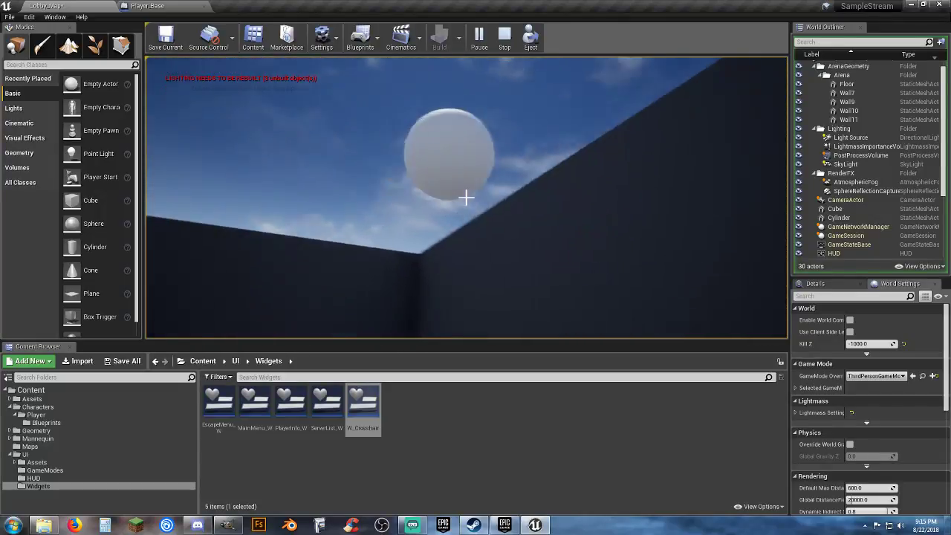
key(s)
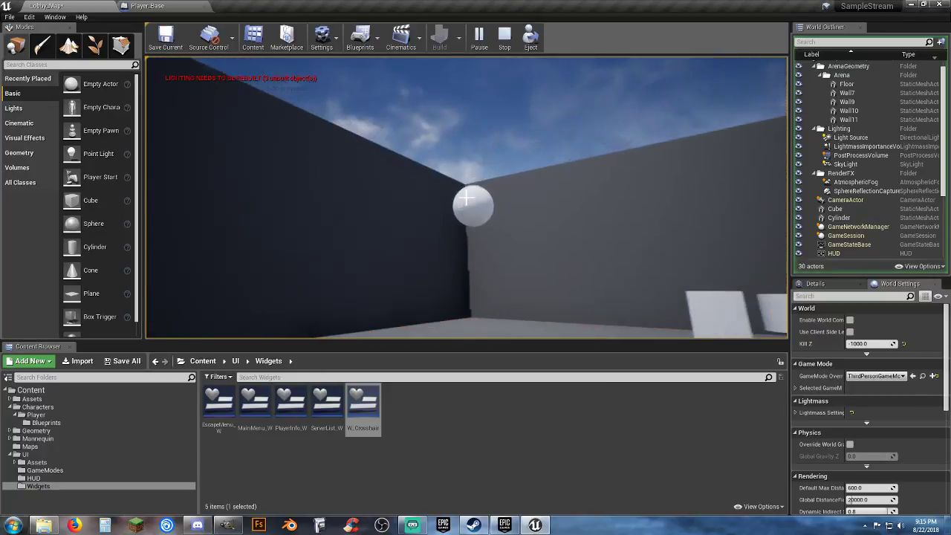
Fire at the sphere from several sides and distances to check where each trace hits
click(466, 196)
key(w)
key(a)
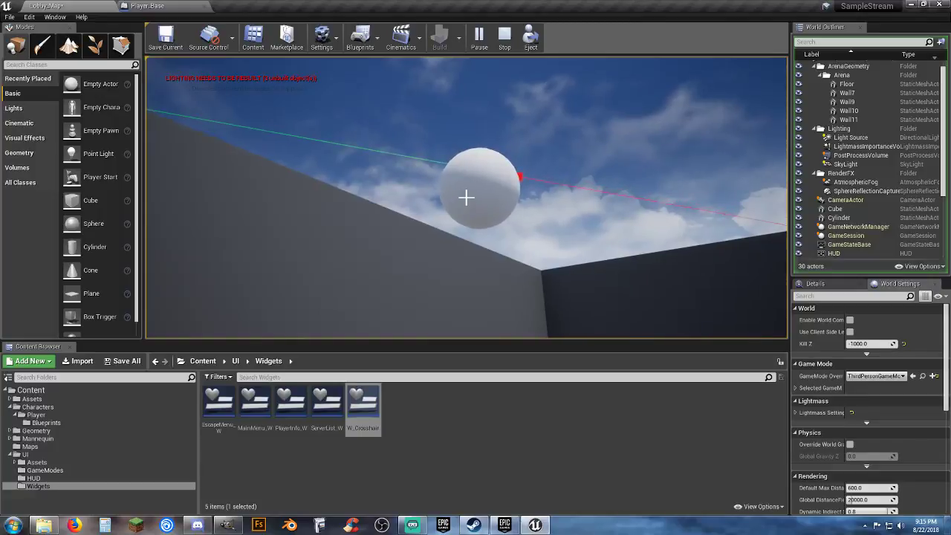
click(466, 196)
key(s)
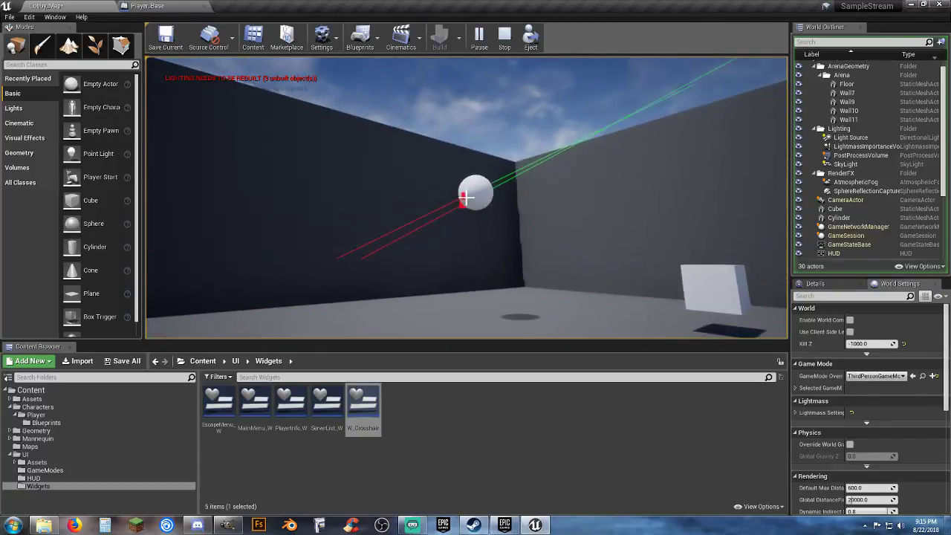
click(466, 197)
key(w)
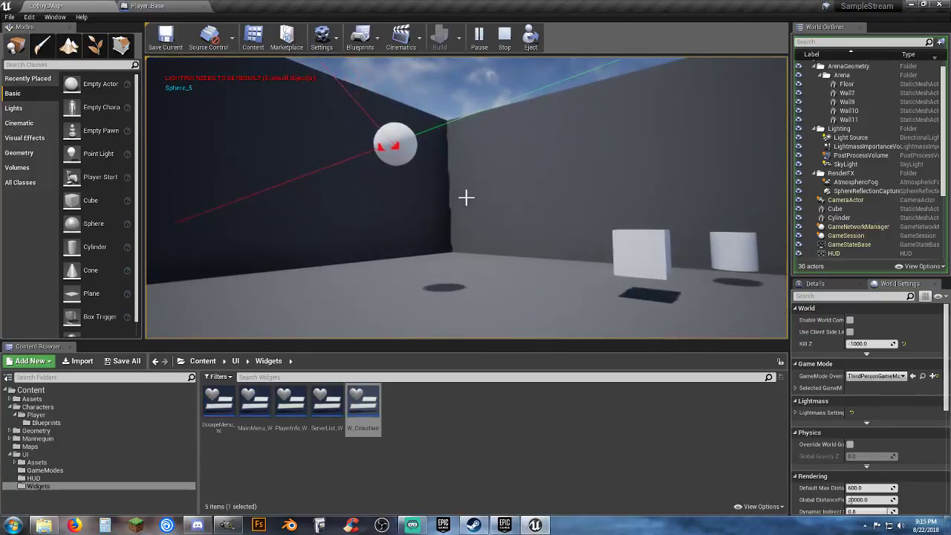
Fire at the cube and the cylinder to check their printed hit names, and end the play session
click(466, 197)
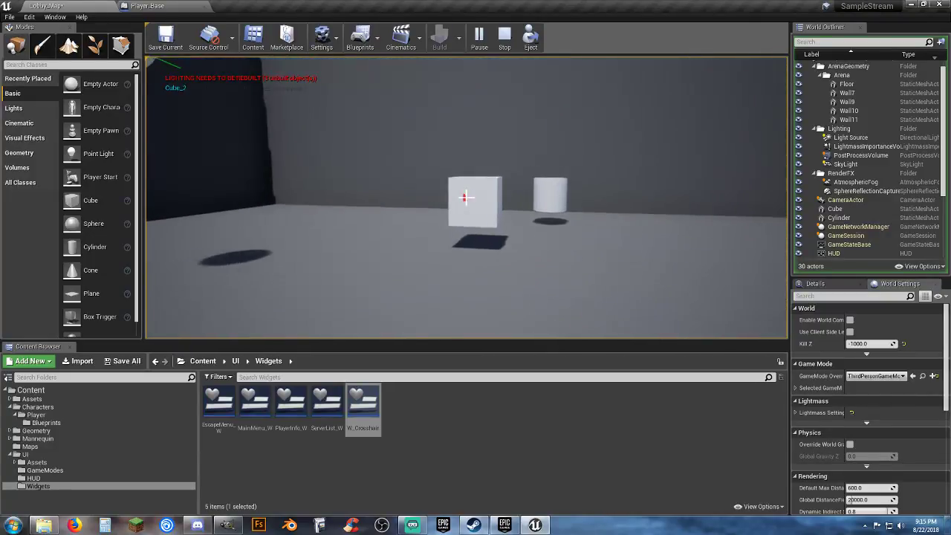
key(w)
click(466, 197)
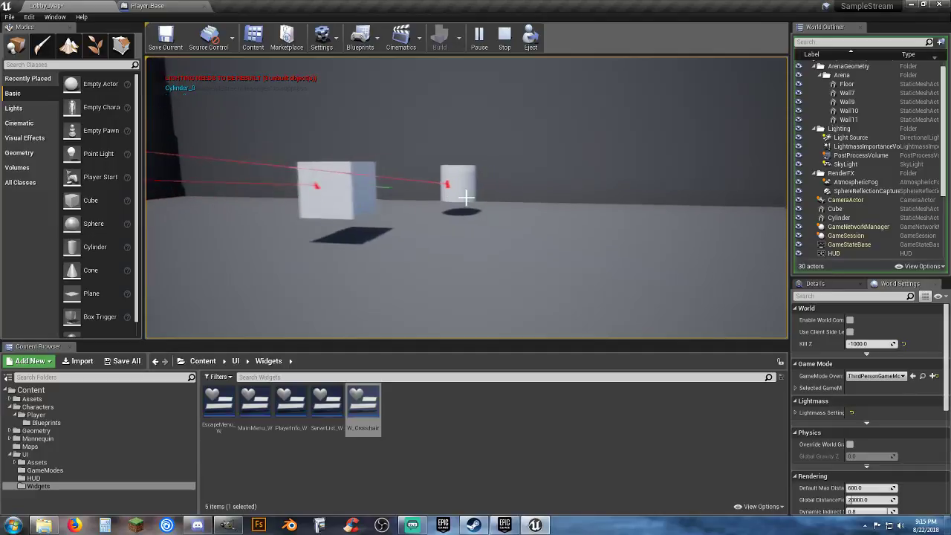
key(Escape)
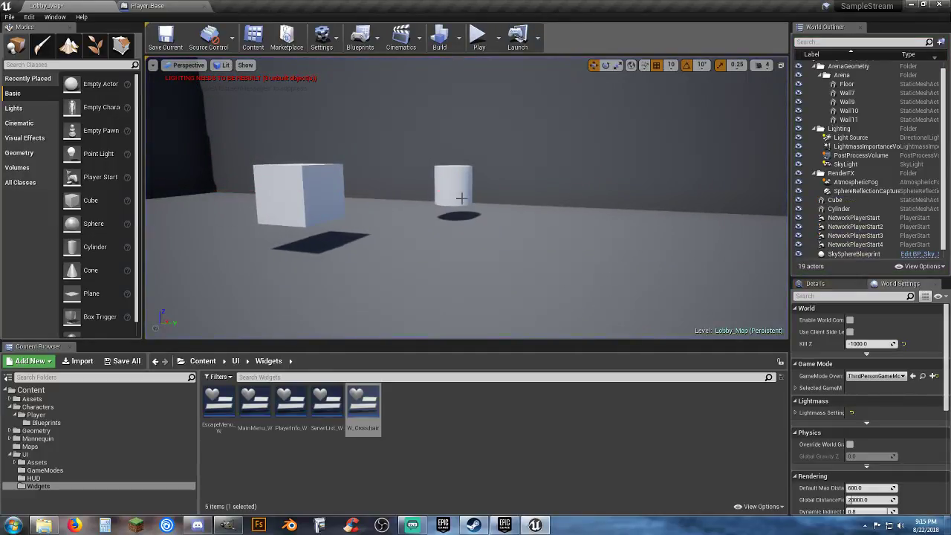
Delete the cylinder, cube and sphere targets from Lobby_Map
key(Delete)
click(301, 194)
key(Delete)
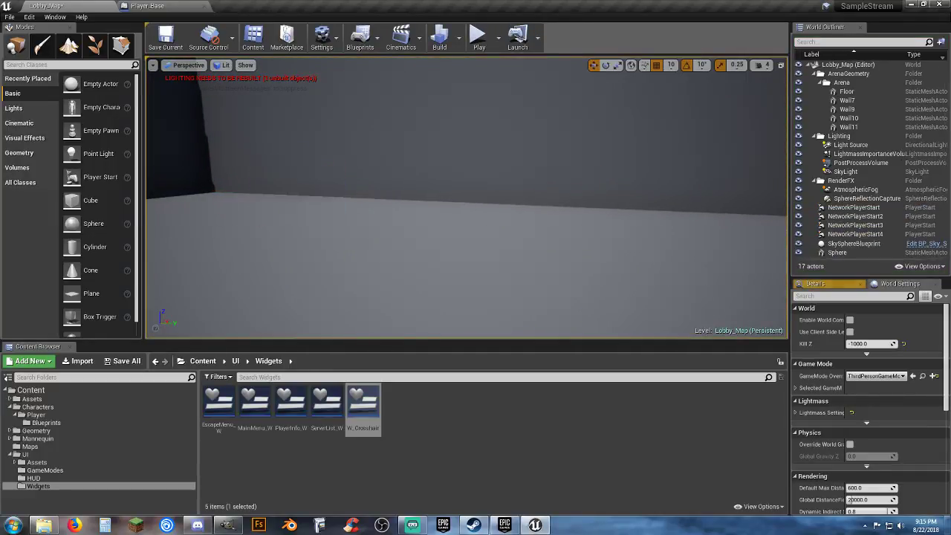
right_drag(435, 213, 331, 184)
click(303, 152)
key(Delete)
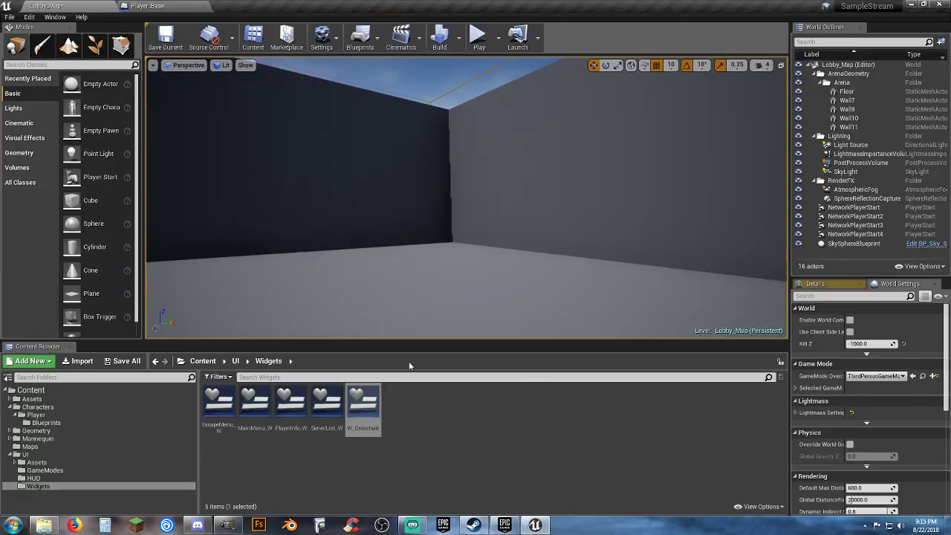
Place the SK_Mannequin skeletal mesh from the Mannequin/Character/Mesh folder on the arena floor near the dark wall and frame it
click(39, 407)
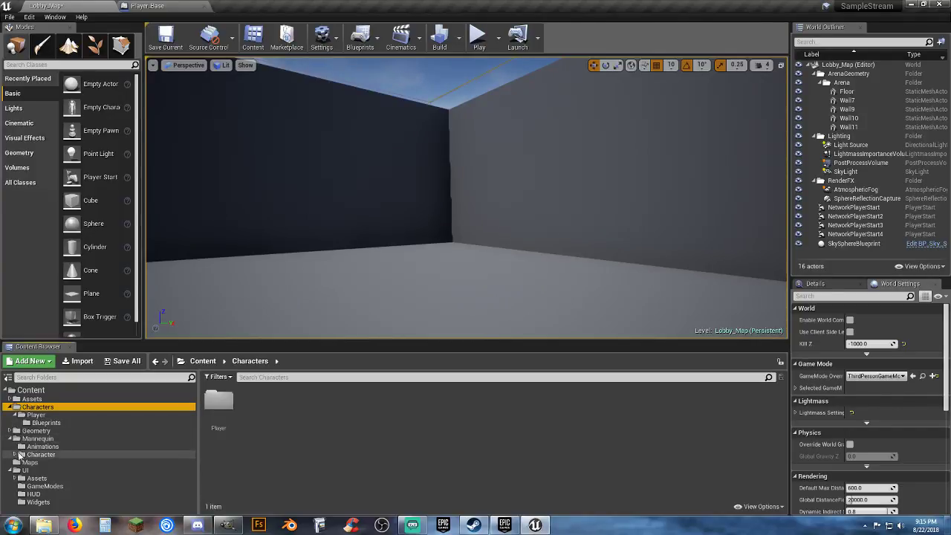
click(14, 454)
click(39, 470)
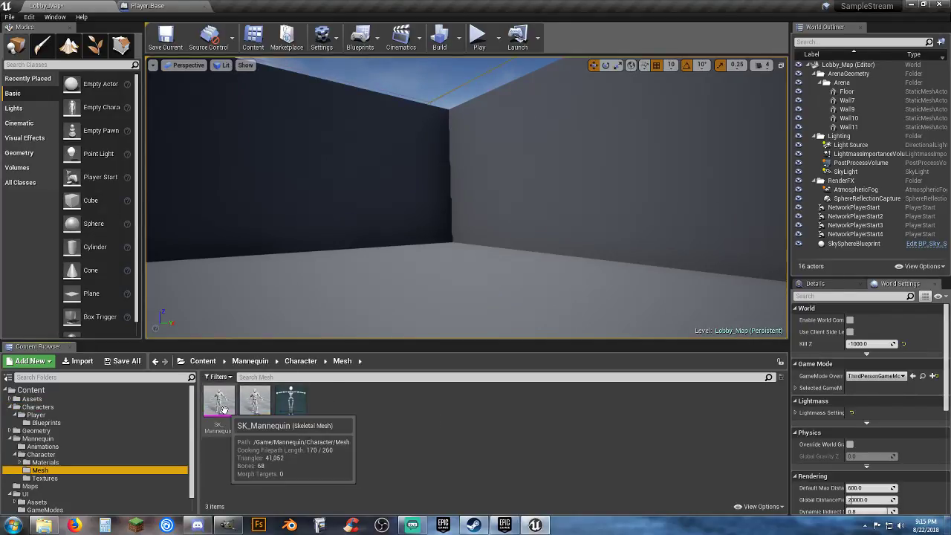
drag(219, 404, 337, 267)
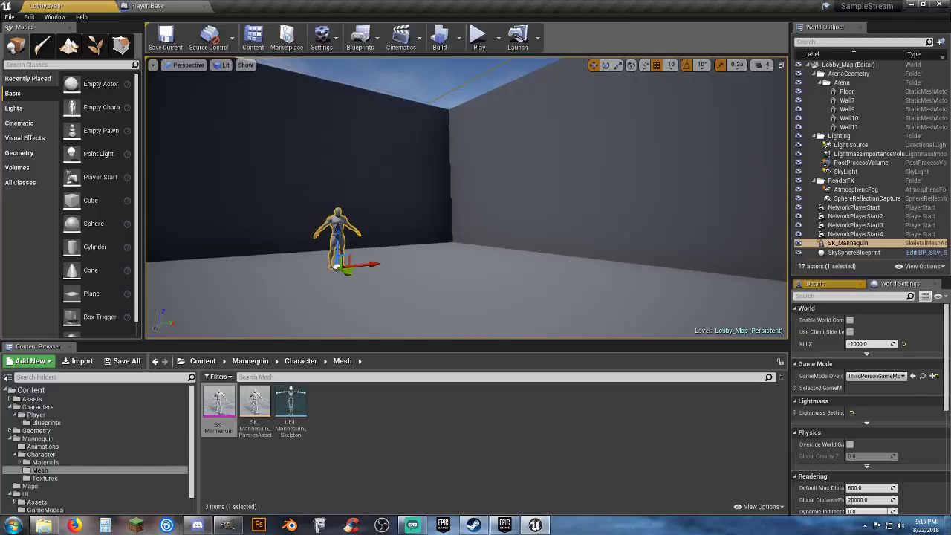
right_drag(337, 268, 246, 304)
key(f)
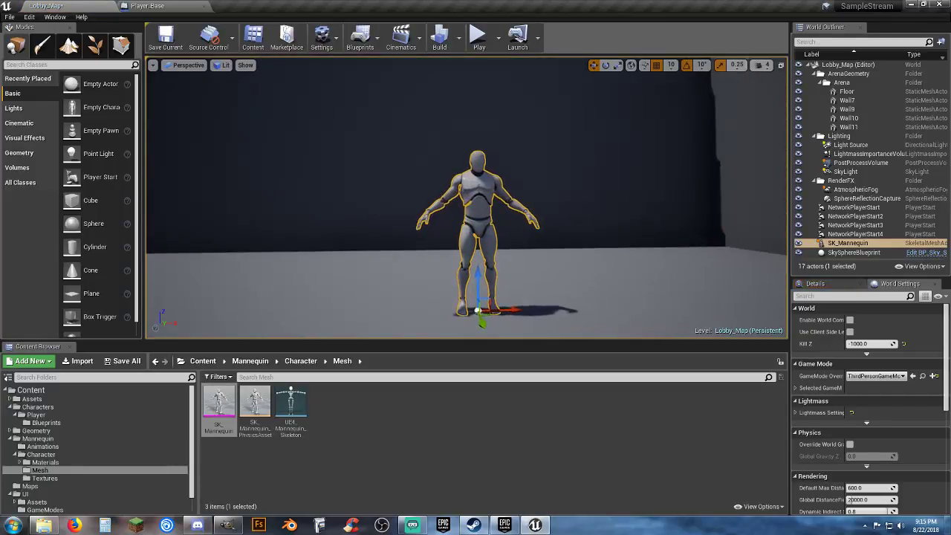
Play the level, approach the placed mannequin in first-person view and fire at its chest from different angles
click(478, 36)
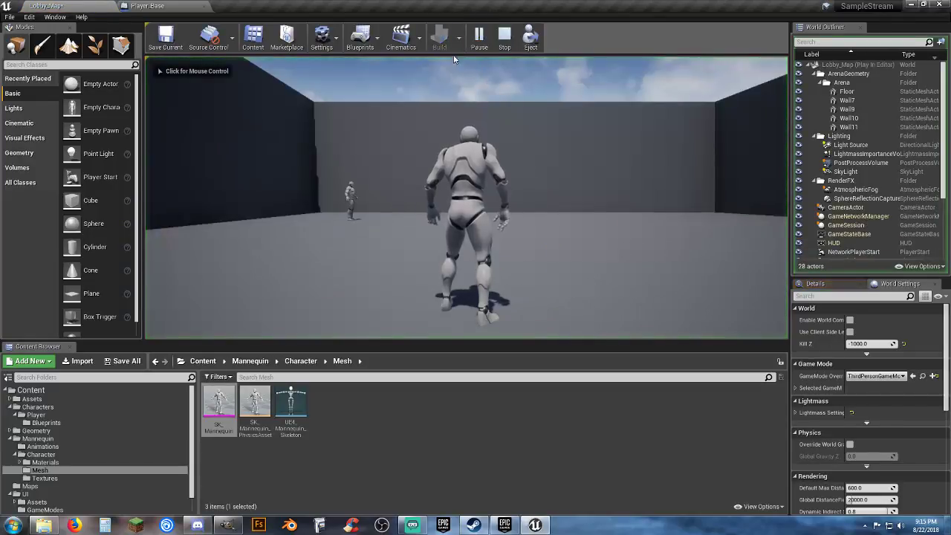
click(497, 136)
key(w)
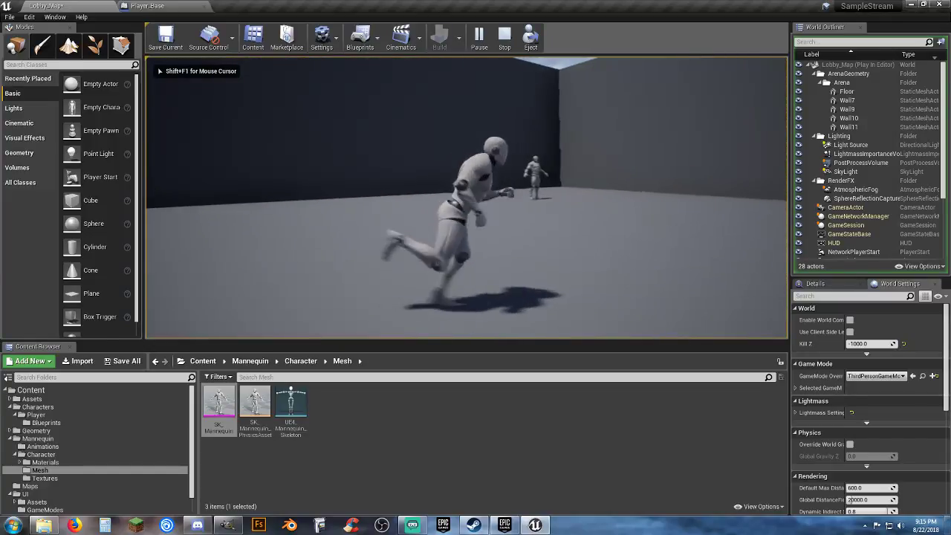
key(v)
key(w)
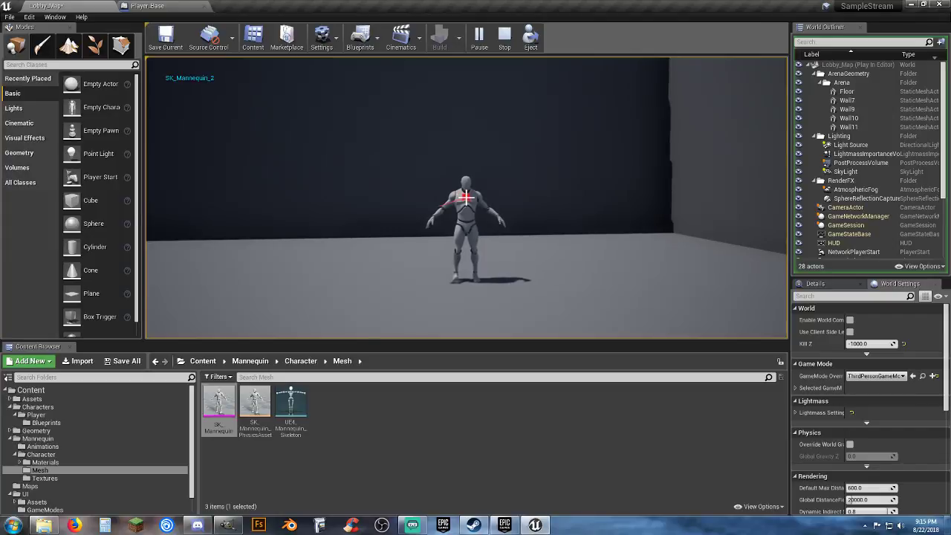
key(w)
key(d)
click(465, 198)
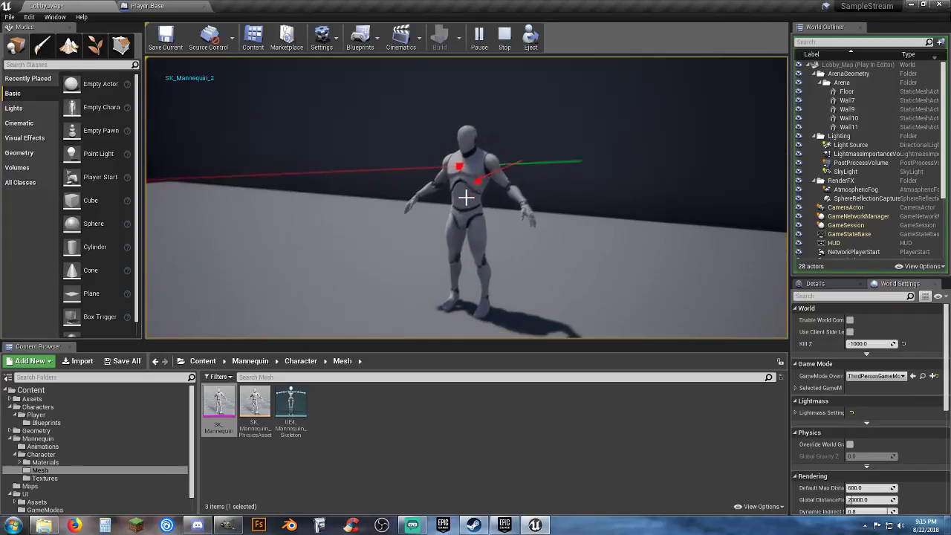
Fire at the mannequin's legs, head and torso to compare the printed hit names, and end the play session
key(s)
click(466, 197)
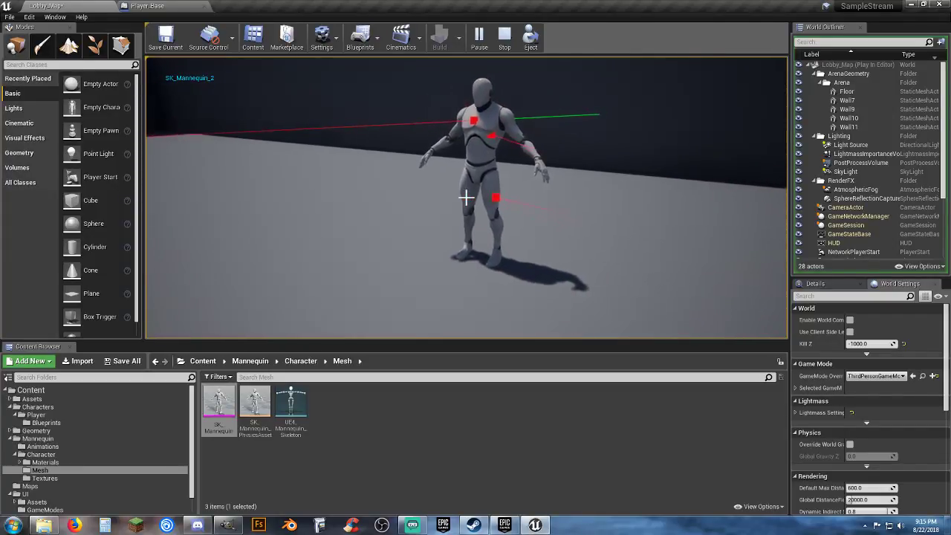
click(466, 198)
key(a)
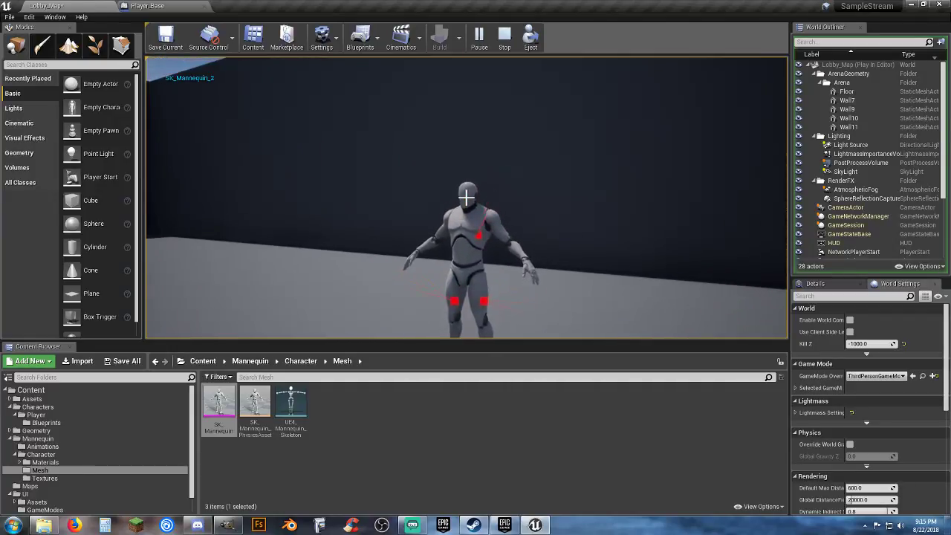
click(466, 198)
key(s)
click(466, 198)
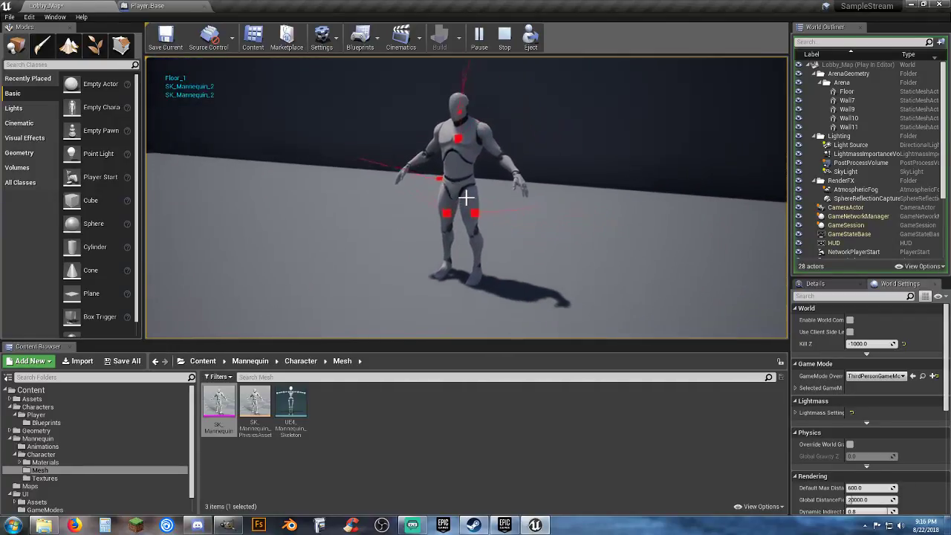
click(465, 198)
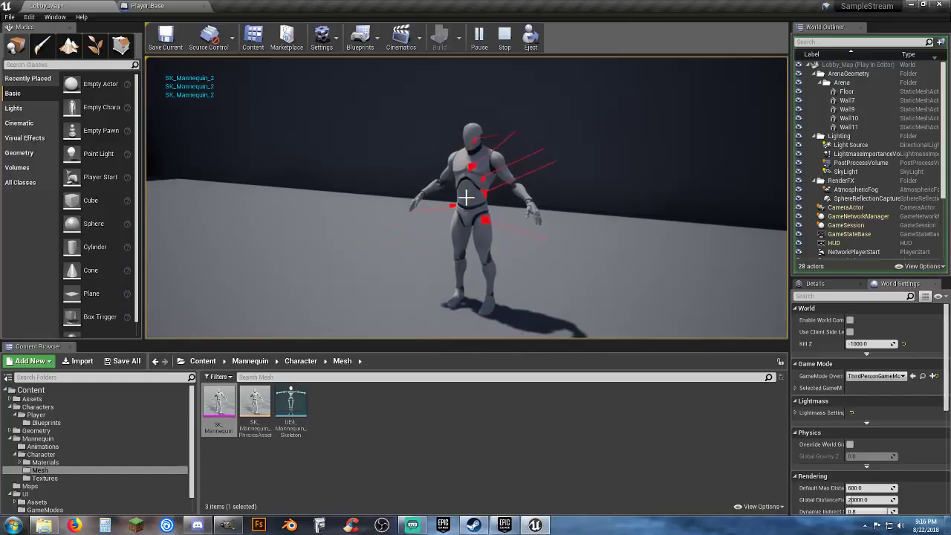
key(w)
key(Escape)
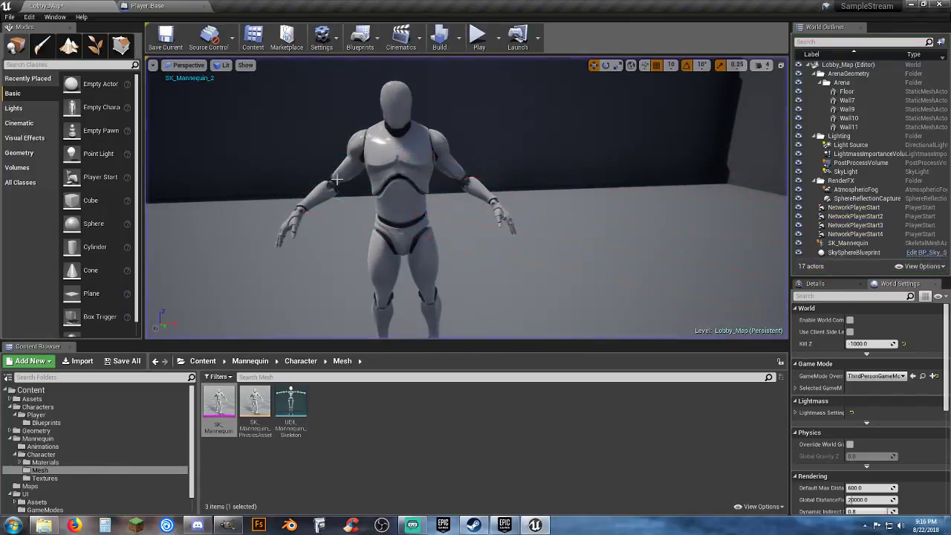
In Player_Base's Event Graph, disconnect Hit Actor from ToText (object) and convert Hit Bone Name with a new ToText (name) node
click(184, 10)
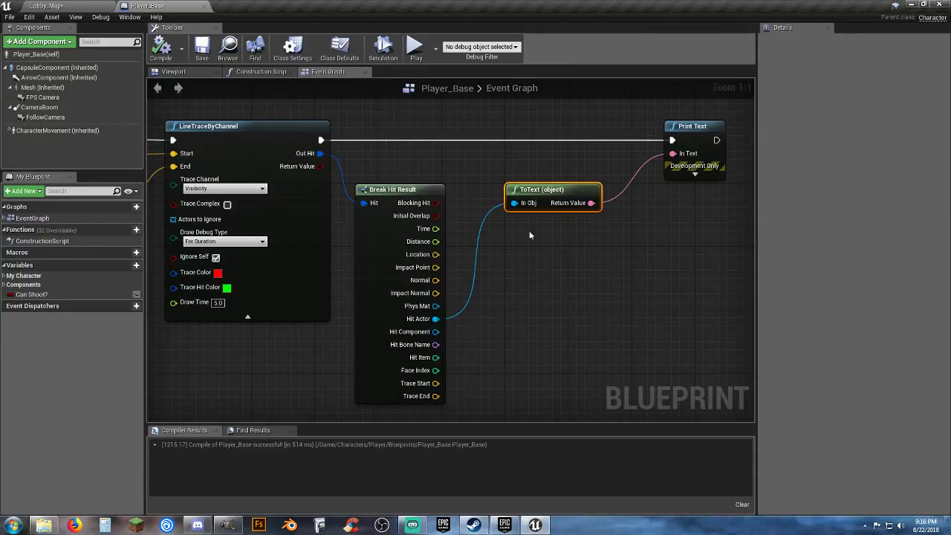
ctrl+click(476, 268)
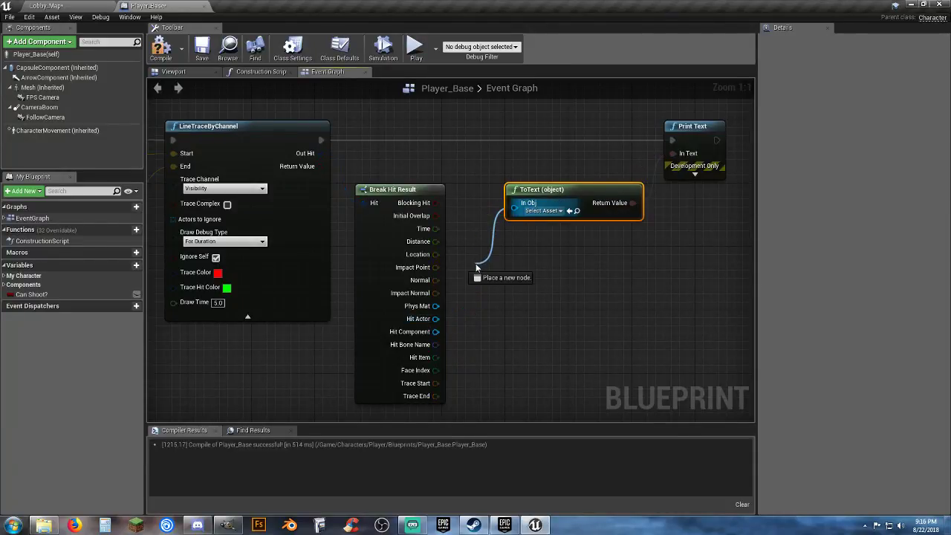
click(466, 244)
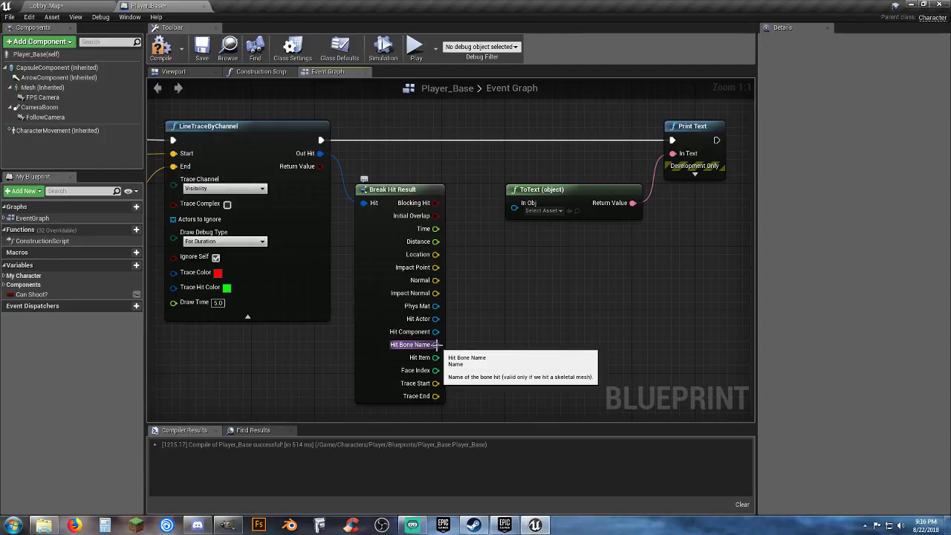
drag(435, 344, 518, 322)
text(tote)
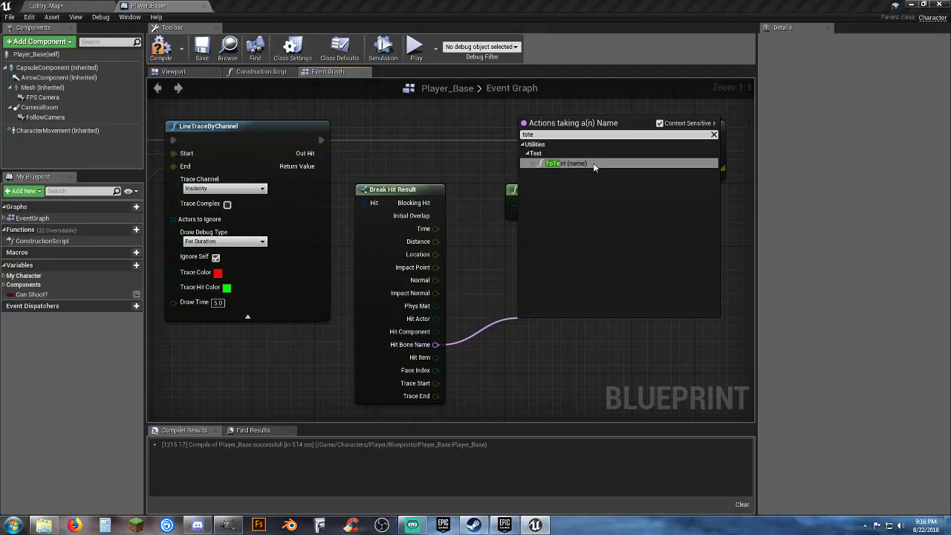
click(592, 162)
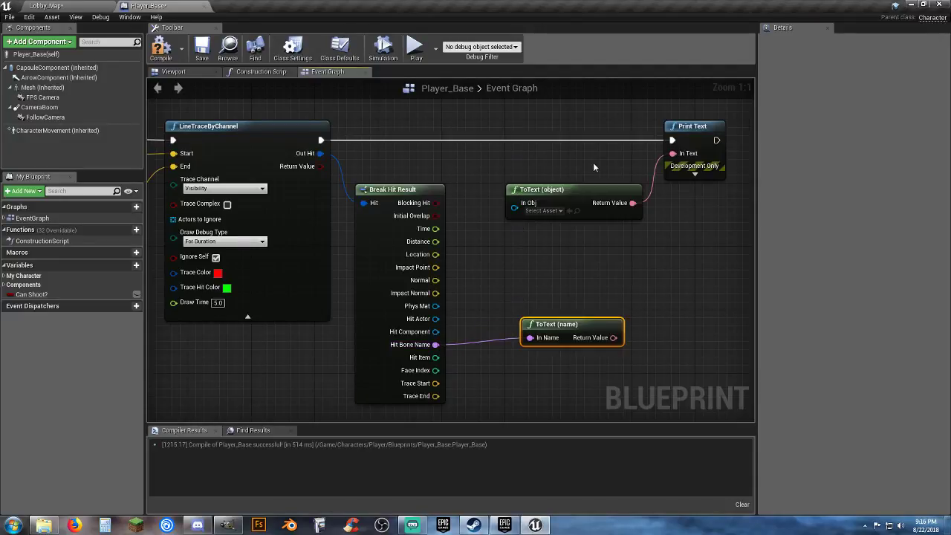
Replace ToText (object) with ToText (name) as Print Text's In Text source, compile Player_Base and return to Lobby_Map
click(587, 202)
key(Delete)
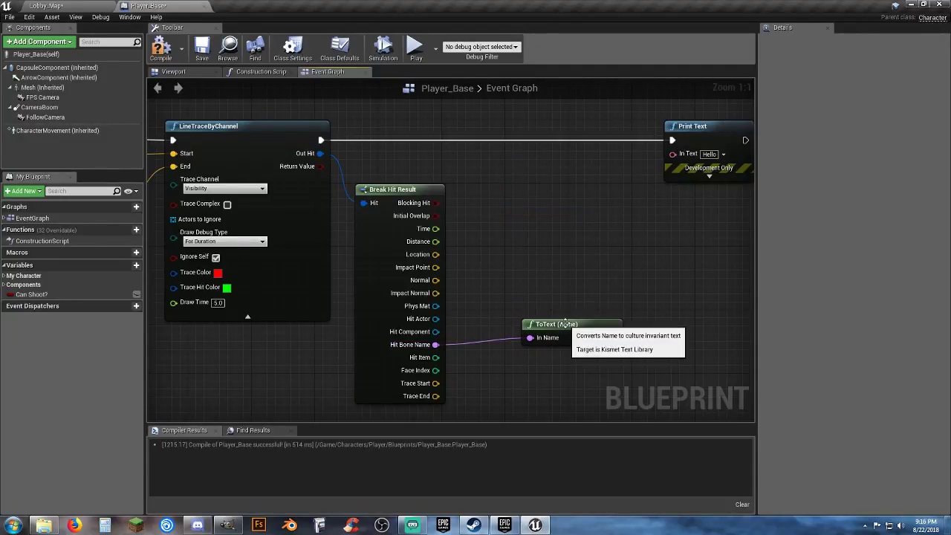
drag(565, 323, 676, 161)
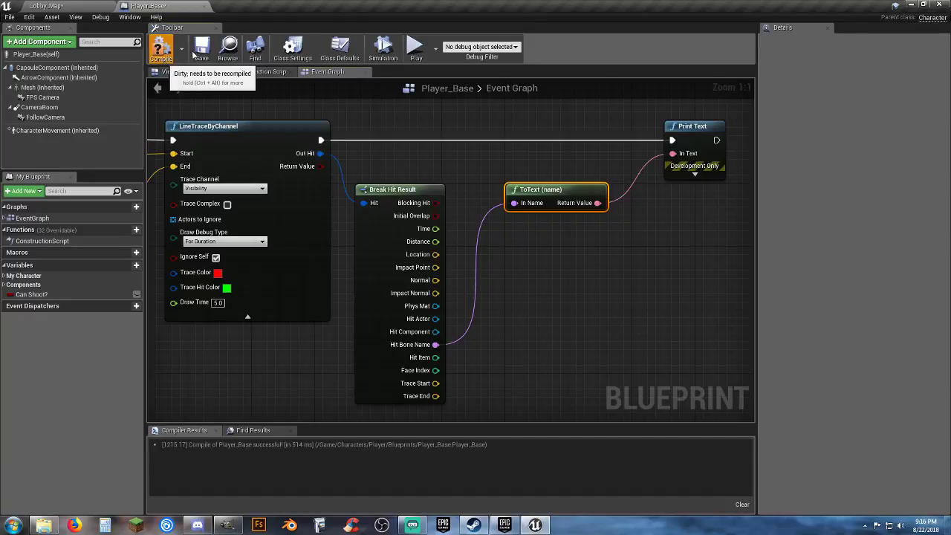
click(161, 48)
click(78, 6)
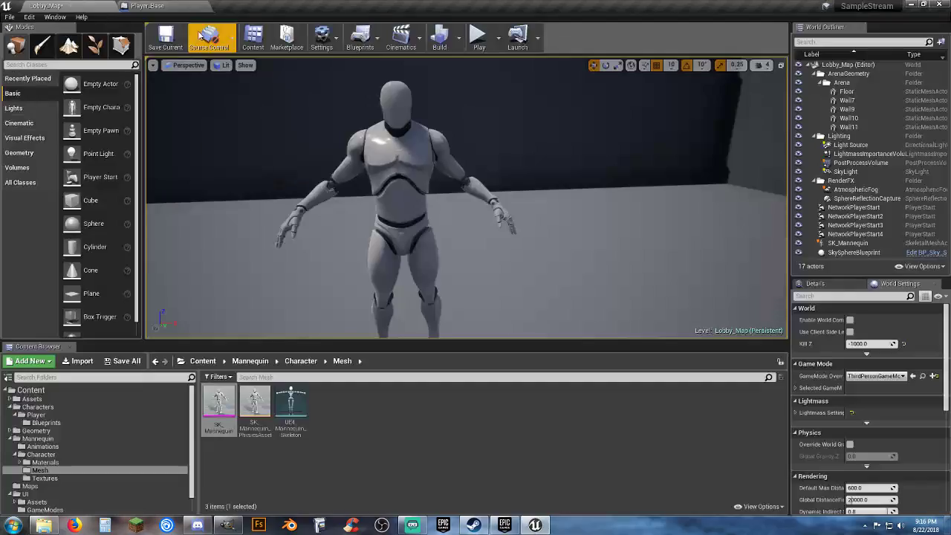
Play the level, approach the mannequin in first-person view and fire at its chest and head to check the printed bone names
click(479, 37)
click(490, 150)
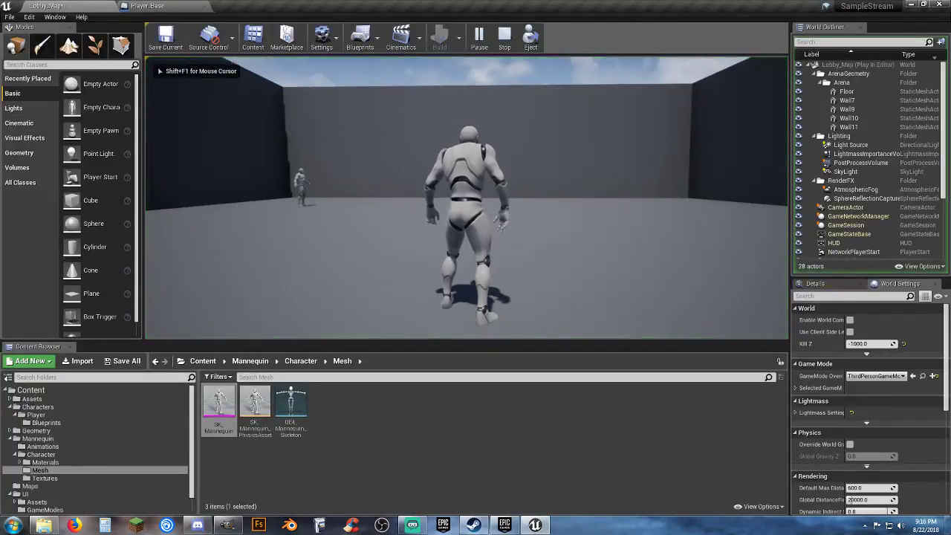
key(w)
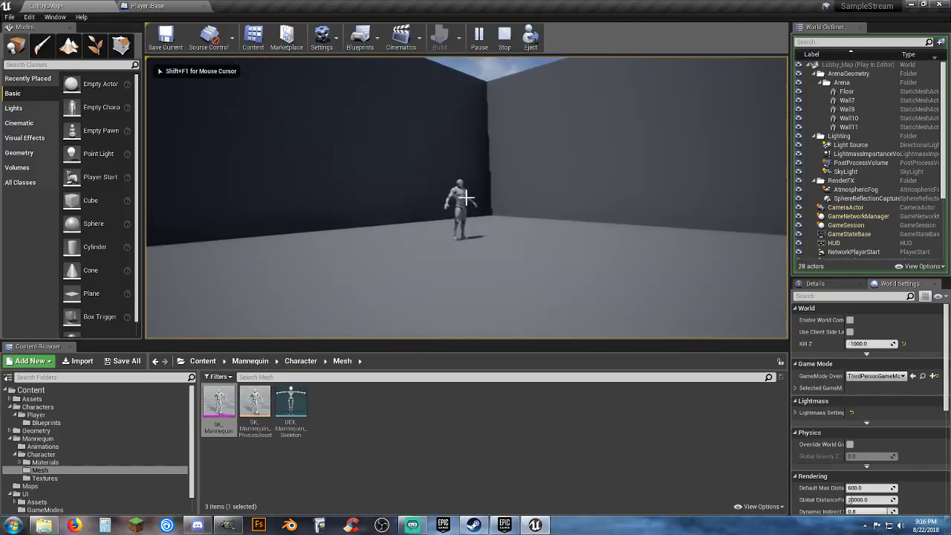
click(465, 198)
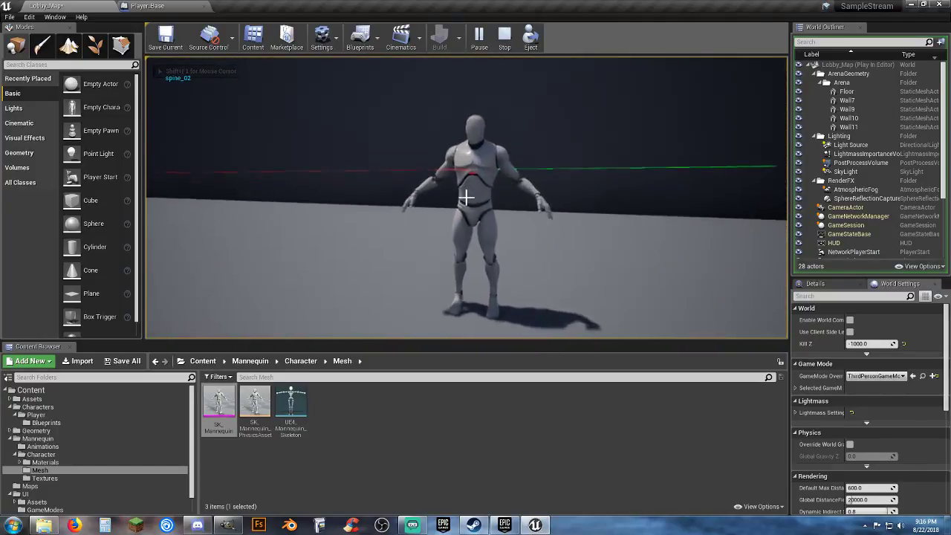
key(w)
click(465, 197)
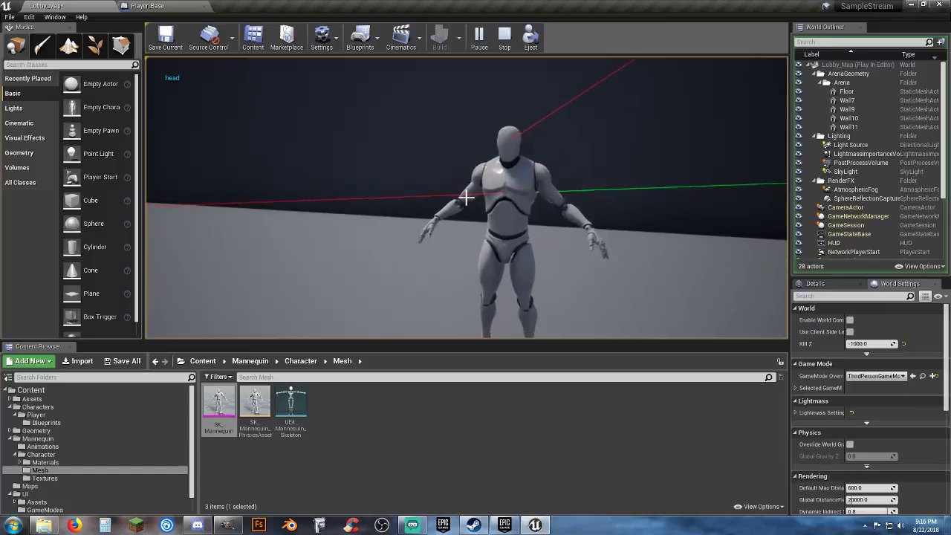
Fire at the mannequin's upper arm, forearm, pelvis, calf and thigh to test bone detection on the limbs
click(466, 197)
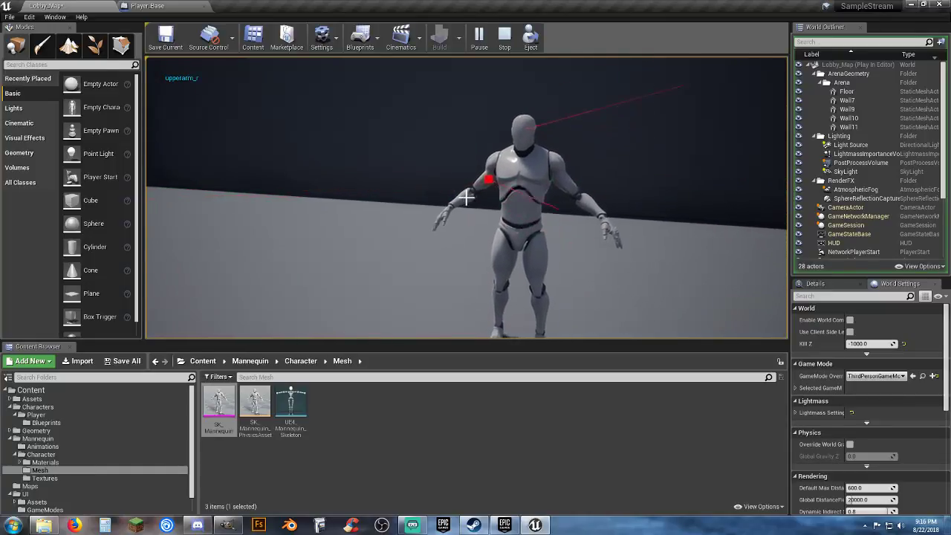
click(466, 197)
click(465, 197)
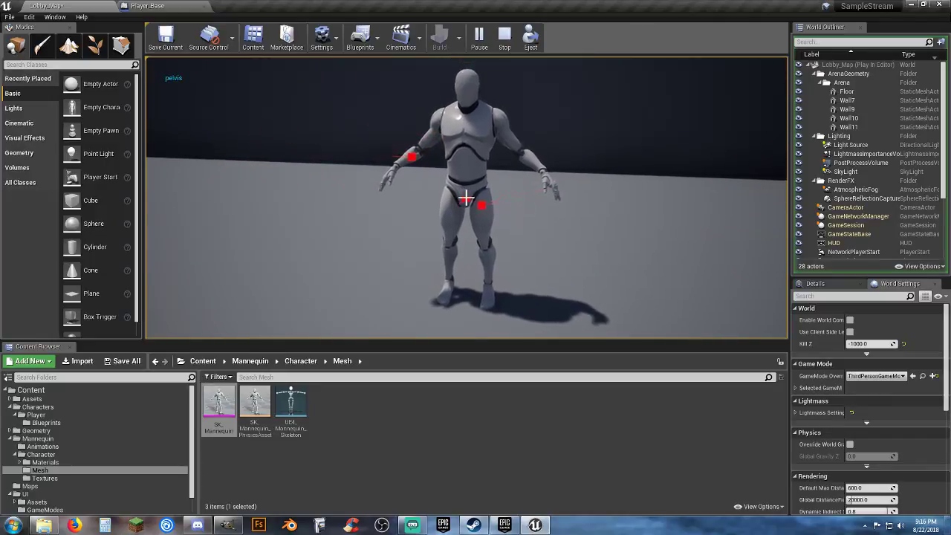
click(466, 197)
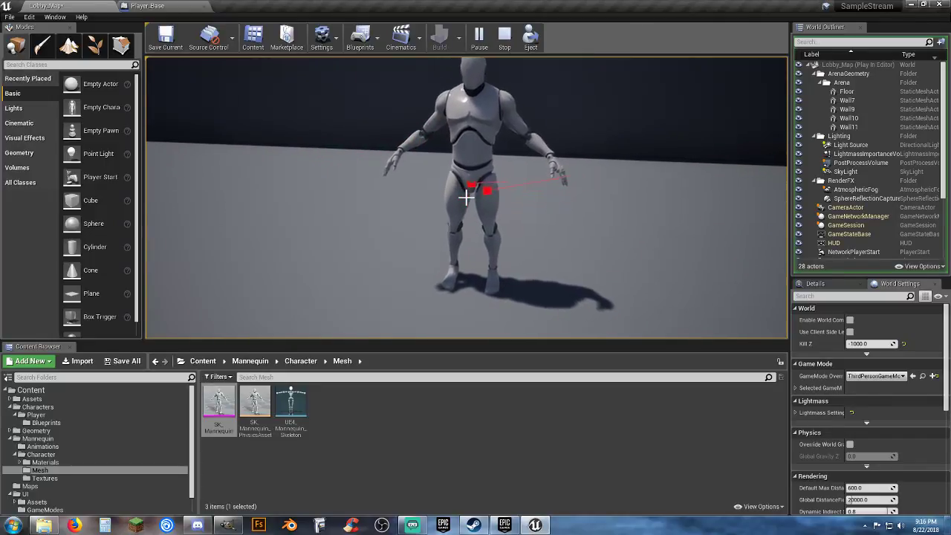
key(w)
click(465, 197)
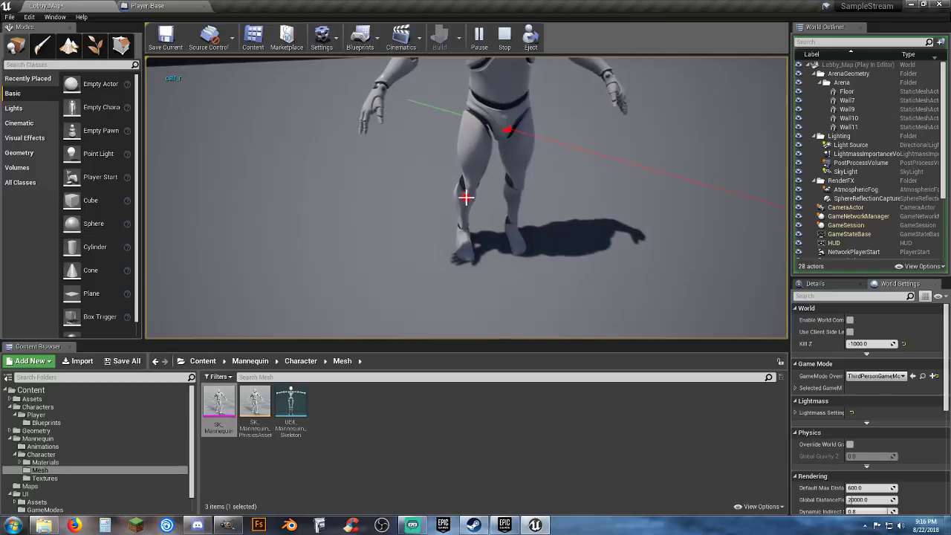
click(466, 197)
key(s)
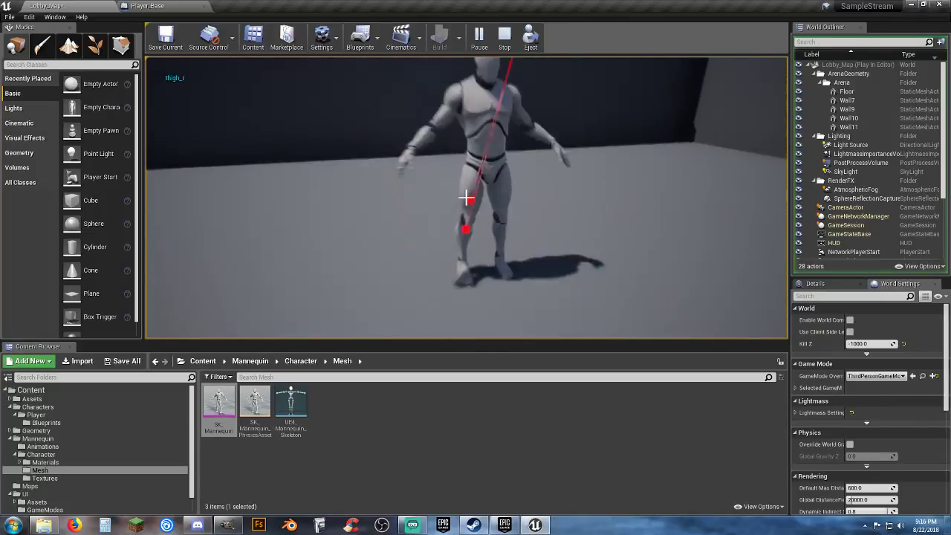
Circle the mannequin at close range and fire at its abdomen and chest from several angles
click(465, 197)
key(w)
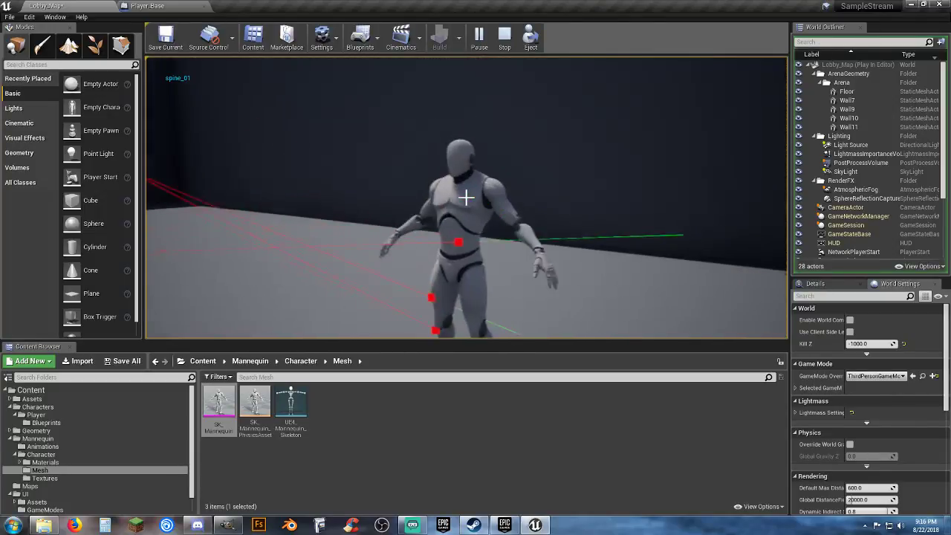
click(466, 197)
key(w)
key(a)
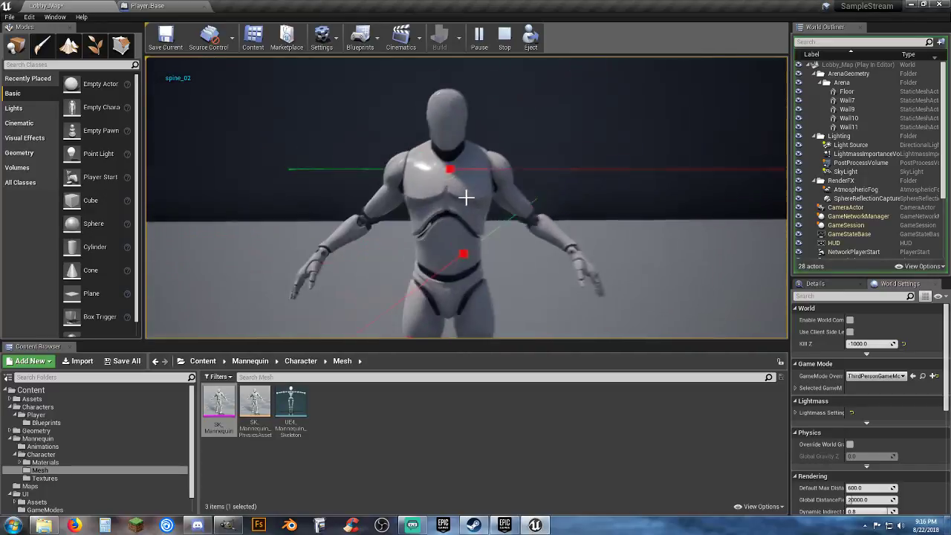
click(466, 197)
key(a)
key(s)
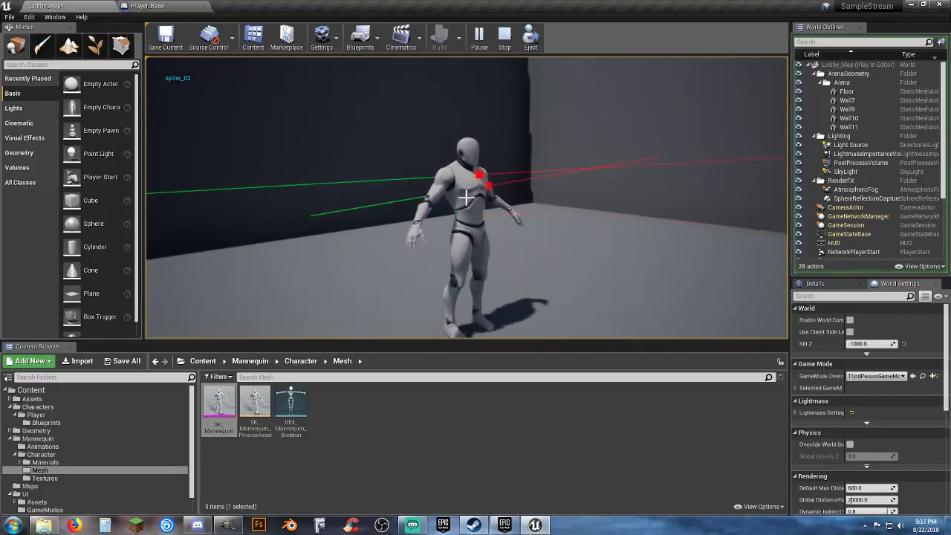
Back away from the mannequin and fire repeatedly at its chest from a distance
click(466, 197)
key(d)
key(s)
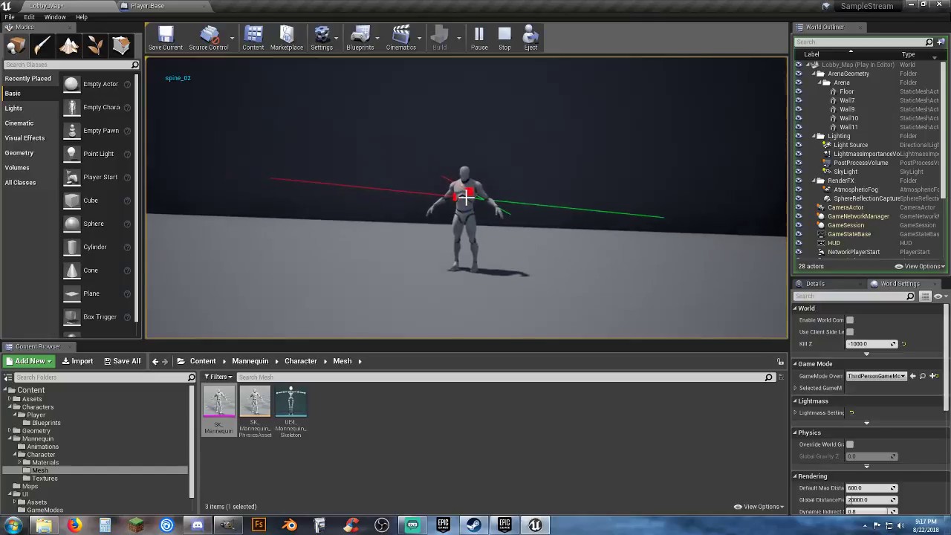
click(466, 197)
click(466, 197)
click(465, 197)
click(466, 198)
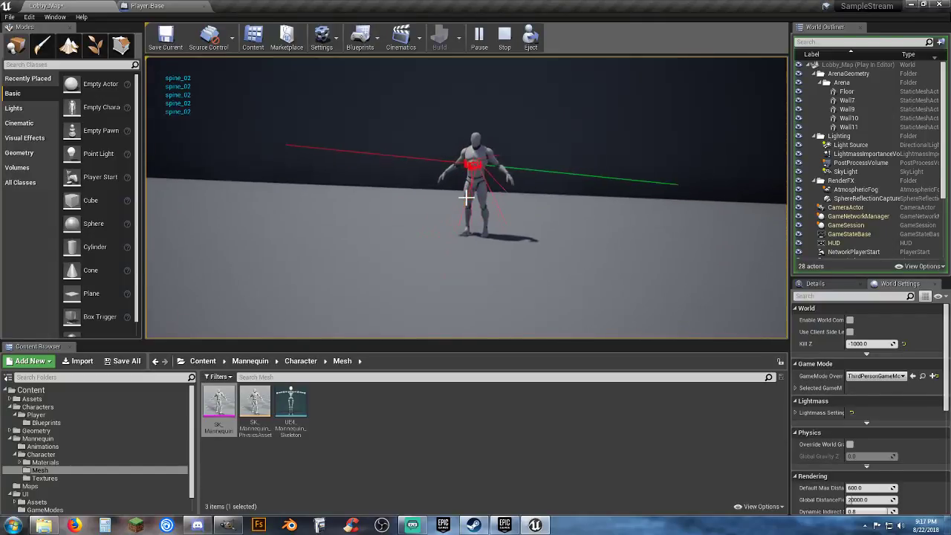
Move behind the mannequin and fire at several spots on its upper and lower back
key(w)
key(w)
key(d)
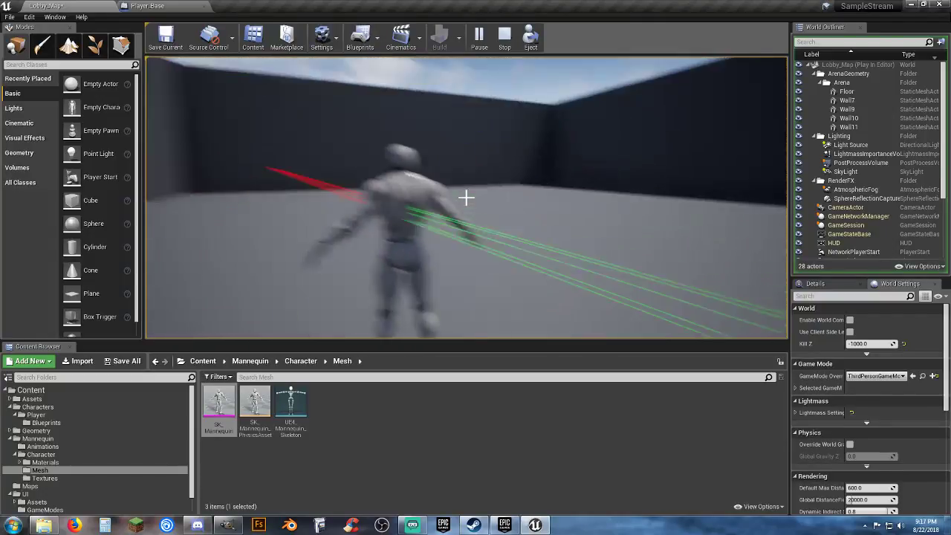
click(466, 198)
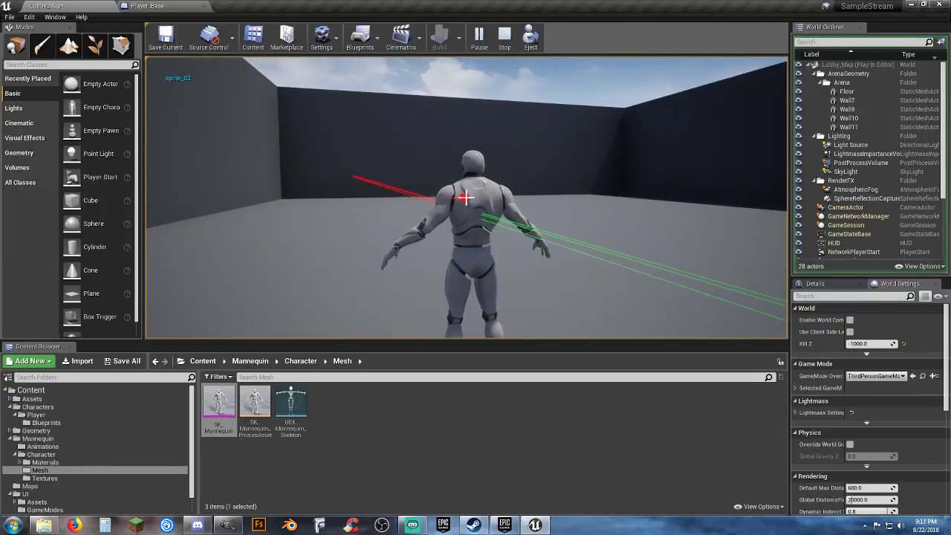
click(465, 198)
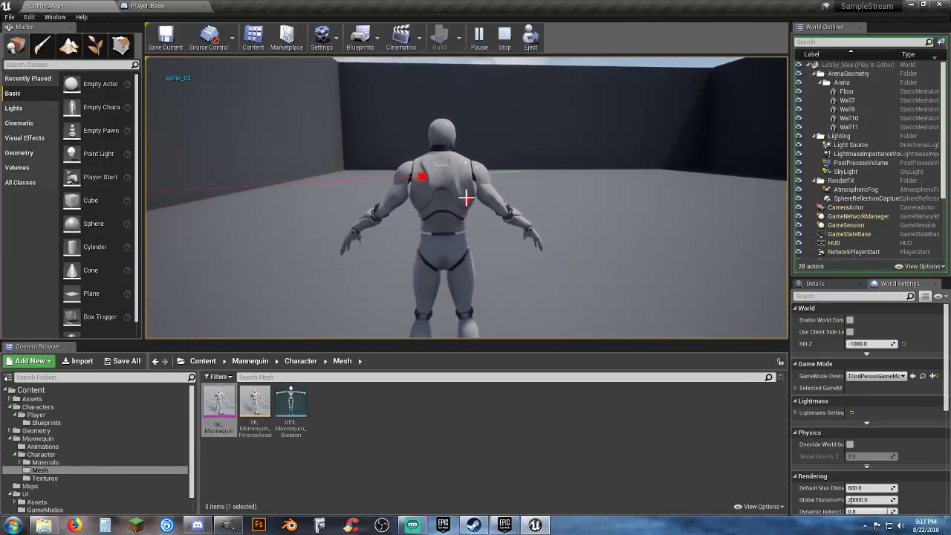
click(466, 198)
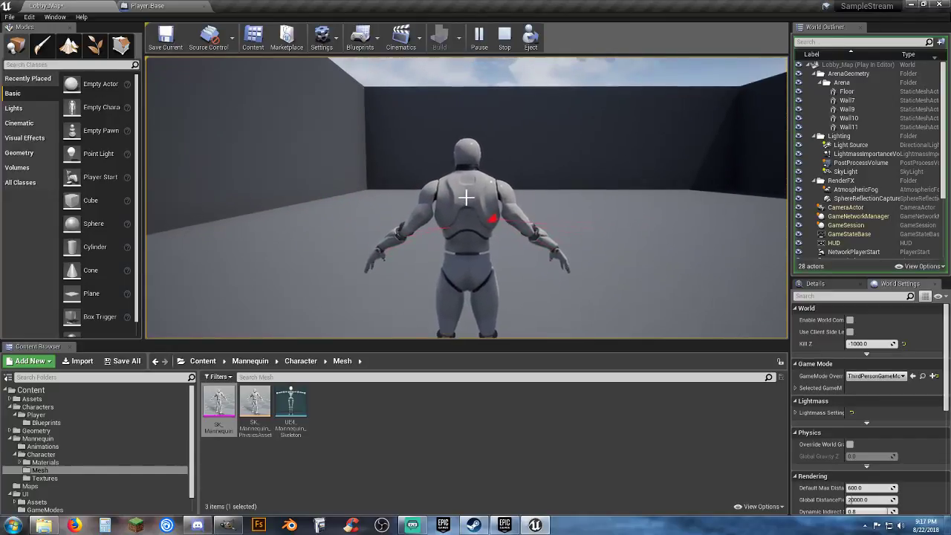
click(465, 198)
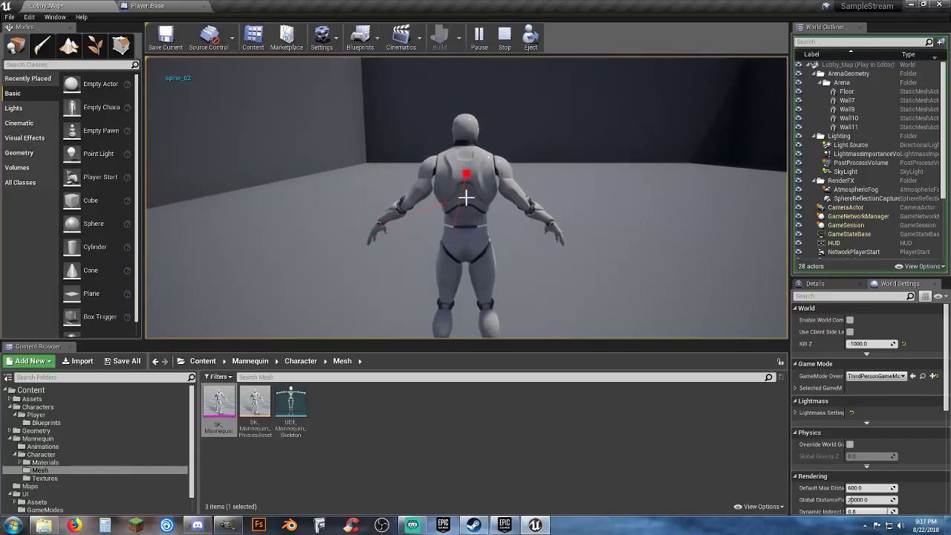
click(466, 198)
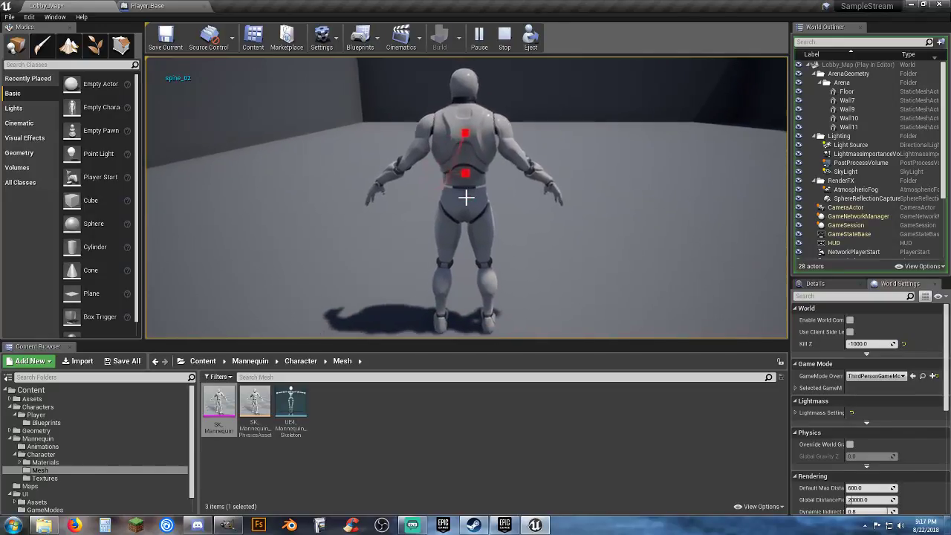
click(466, 197)
click(465, 198)
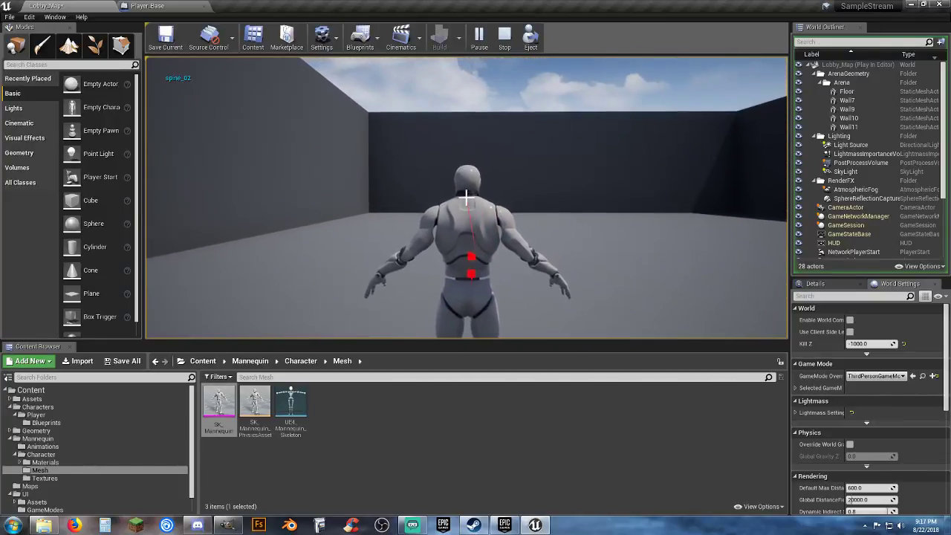
Fire at the mannequin's neck from behind, its forearm from the front and the wall beside it, and leave the play session
click(466, 198)
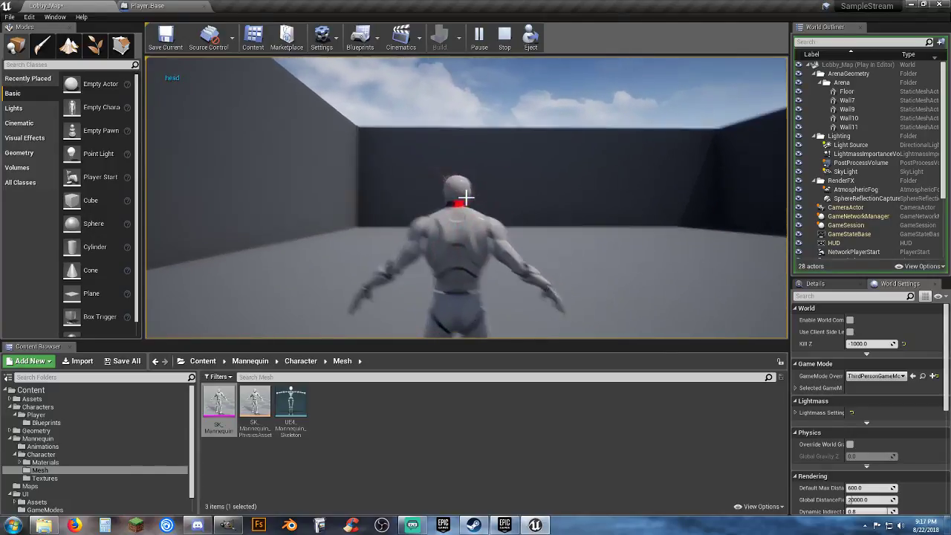
click(466, 197)
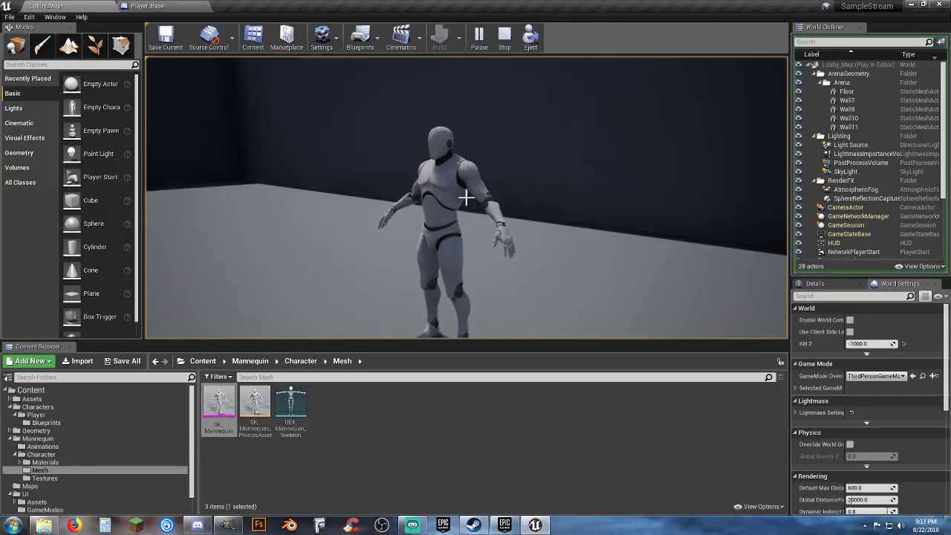
click(465, 198)
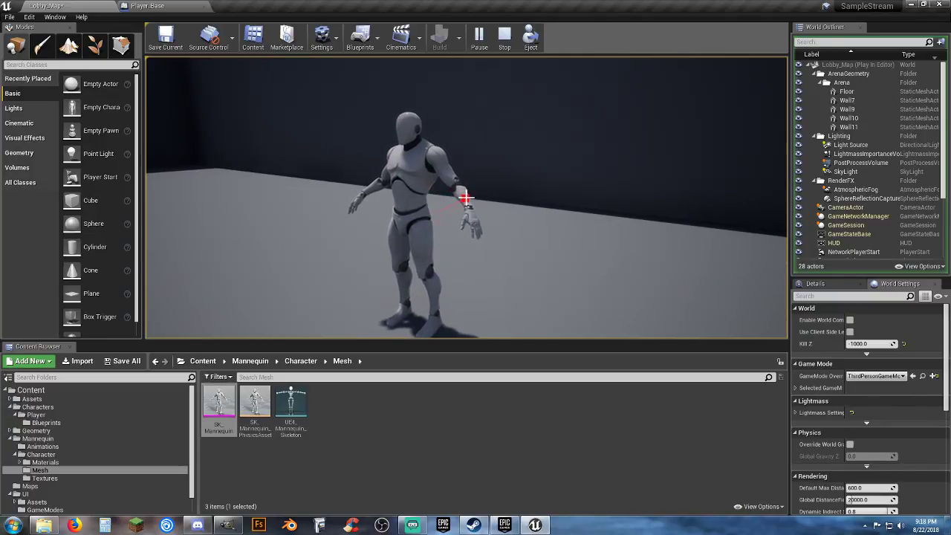
click(466, 198)
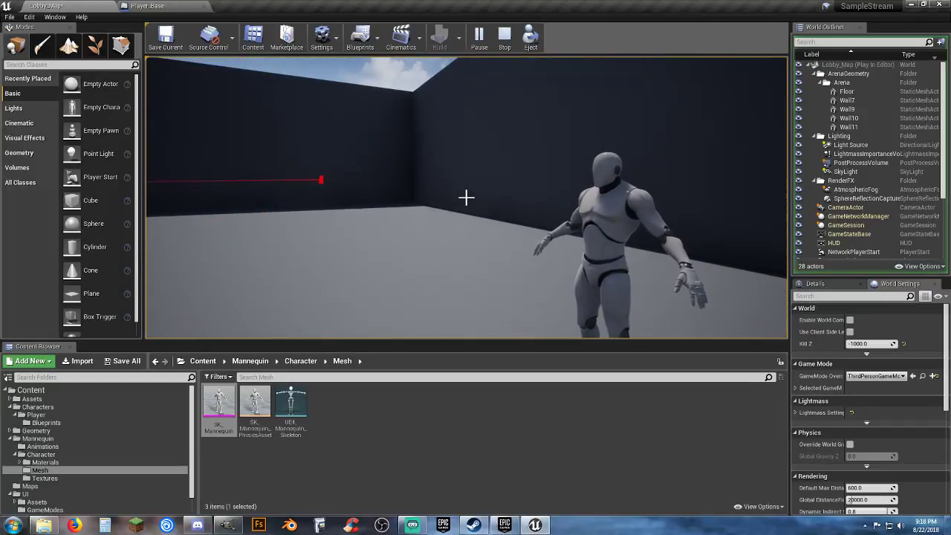
key(shift+F1)
In Player_Base, set LineTraceByChannel's Draw Debug Type to None, compile and save the blueprint, and return to Lobby_Map
click(188, 9)
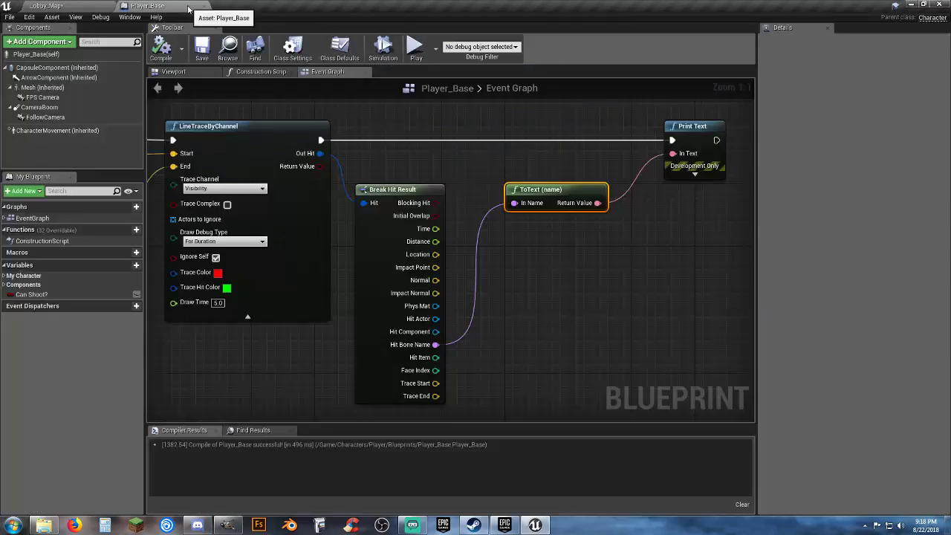
click(250, 242)
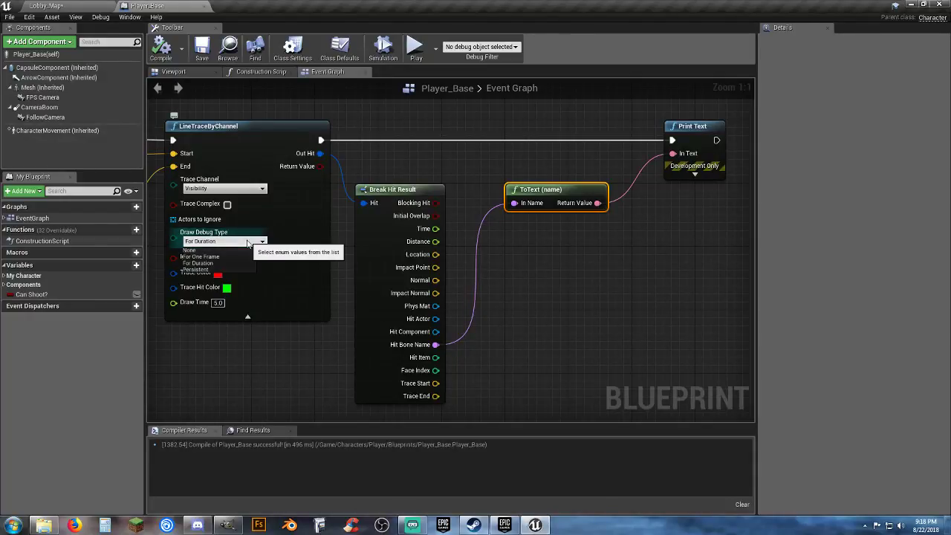
click(225, 249)
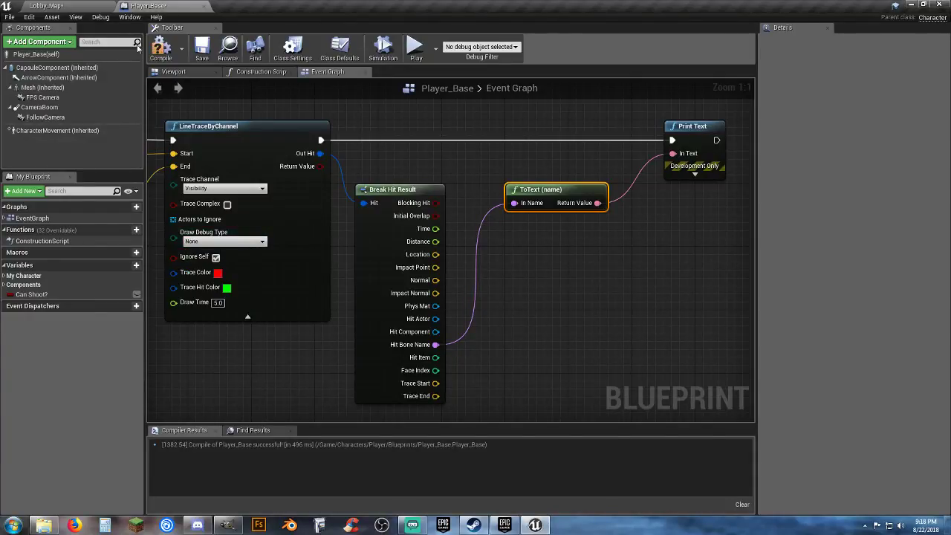
click(156, 47)
click(198, 46)
click(92, 9)
Play the level again and fire at the mannequin's chest in first-person view to test shooting without debug lines
click(478, 37)
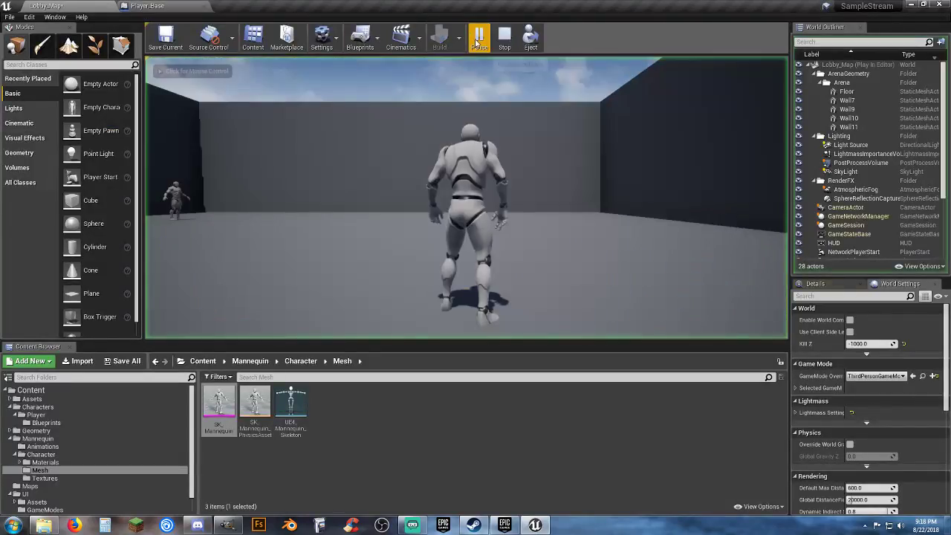
click(478, 66)
key(w)
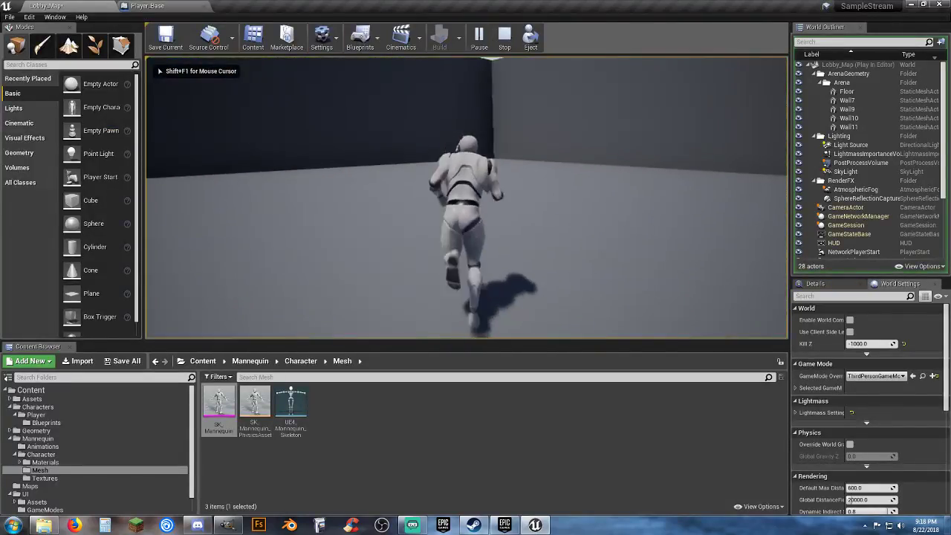
click(465, 197)
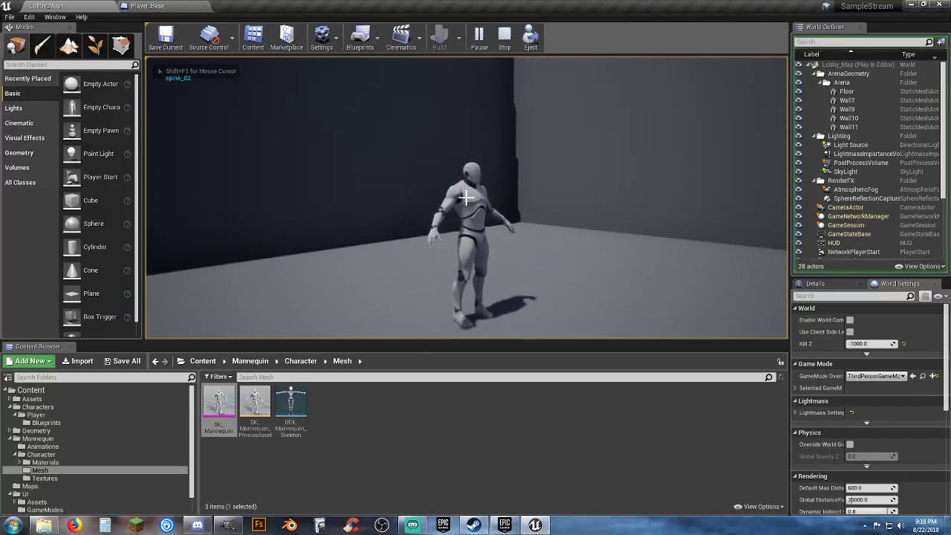
key(d)
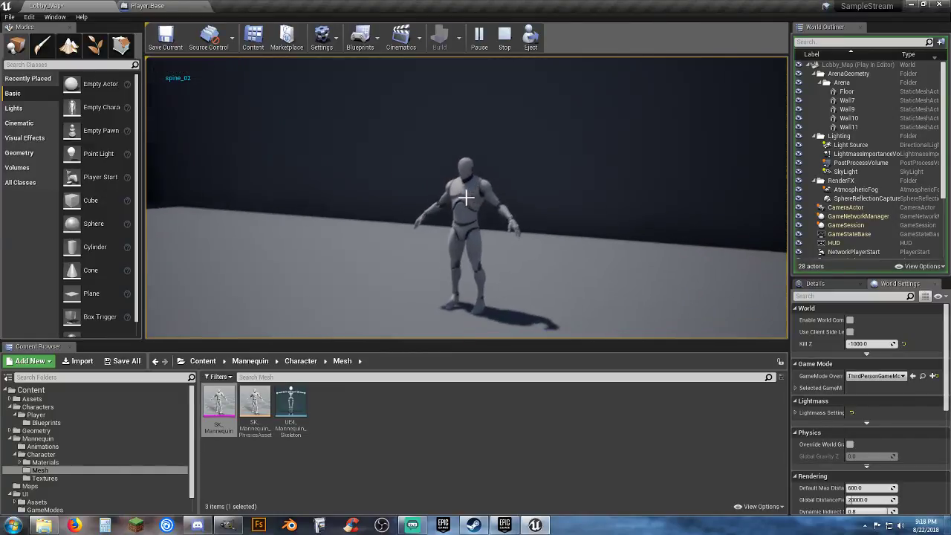
click(465, 197)
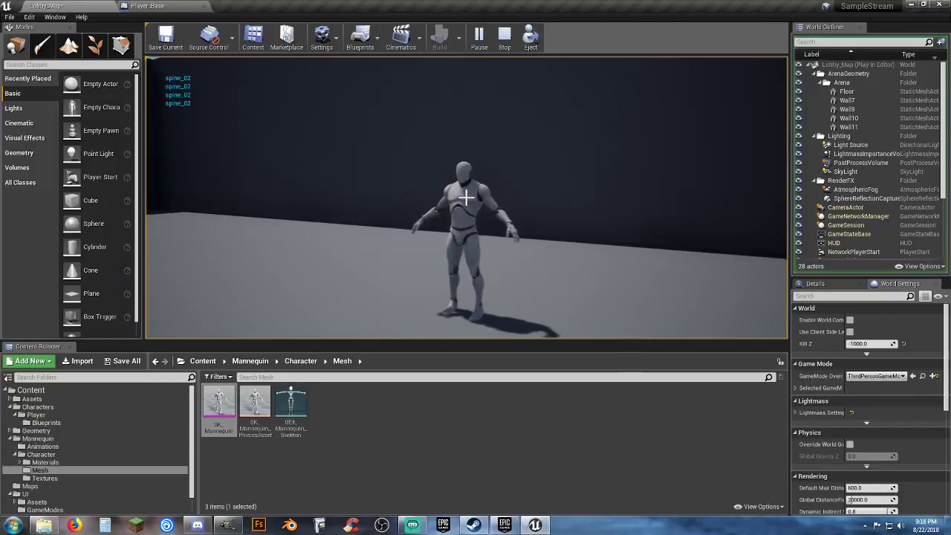
Move closer to the mannequin and fire at its torso and head with the trace lines hidden
key(d)
key(w)
click(466, 197)
click(466, 196)
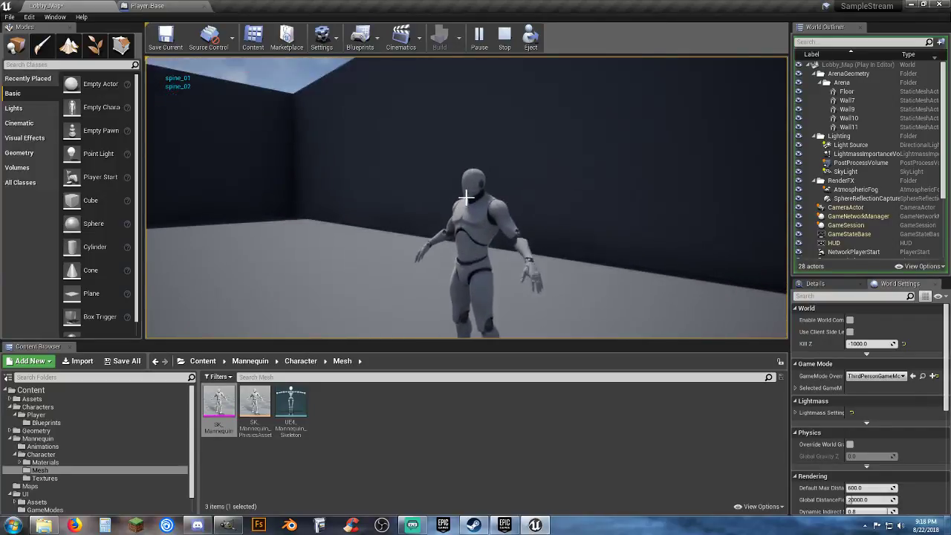
click(466, 197)
click(466, 197)
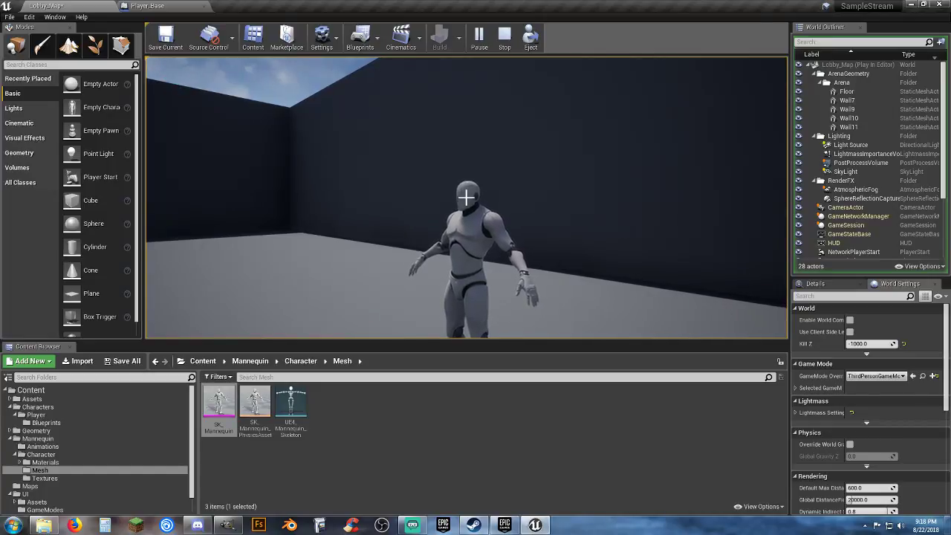
Circle and back away from the mannequin in first-person view, firing at it and at the arena walls while moving and jumping
key(w)
key(a)
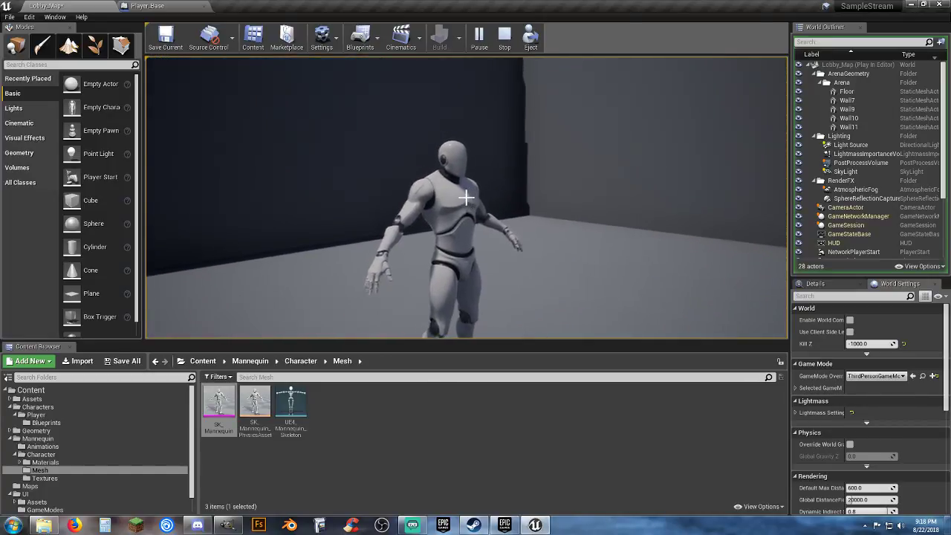
key(s)
click(466, 197)
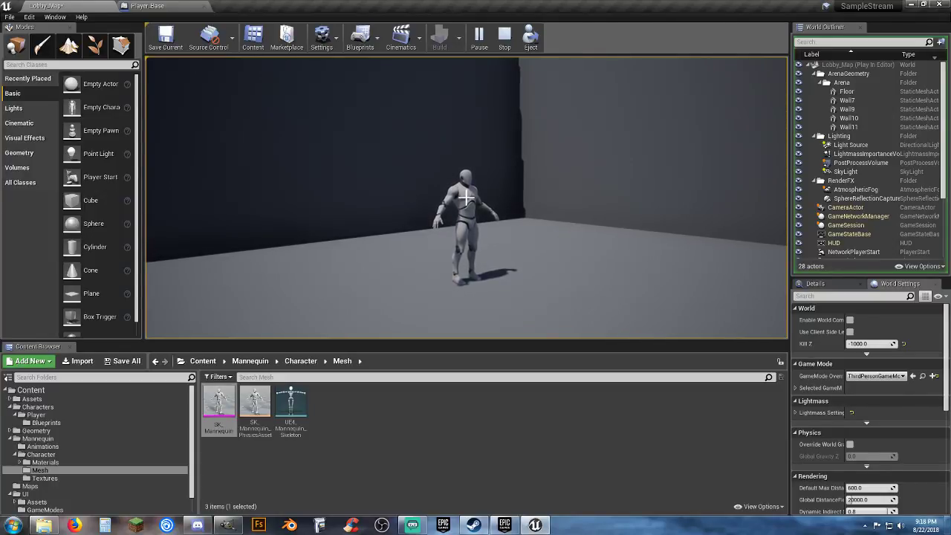
key(w)
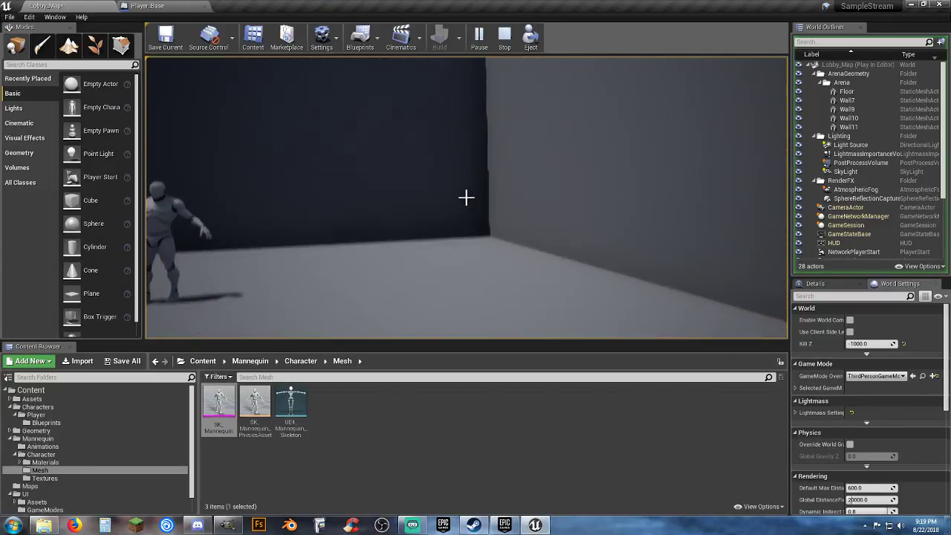
key(w)
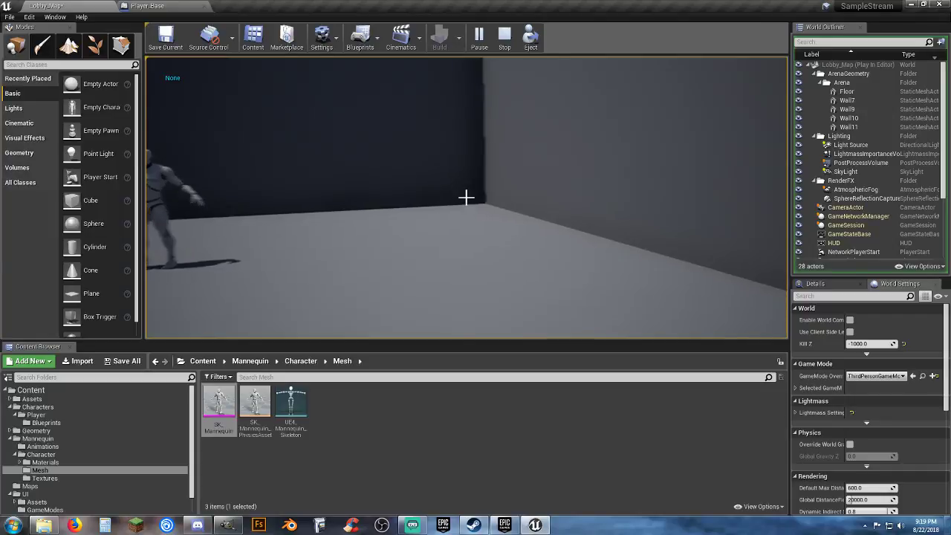
key(space)
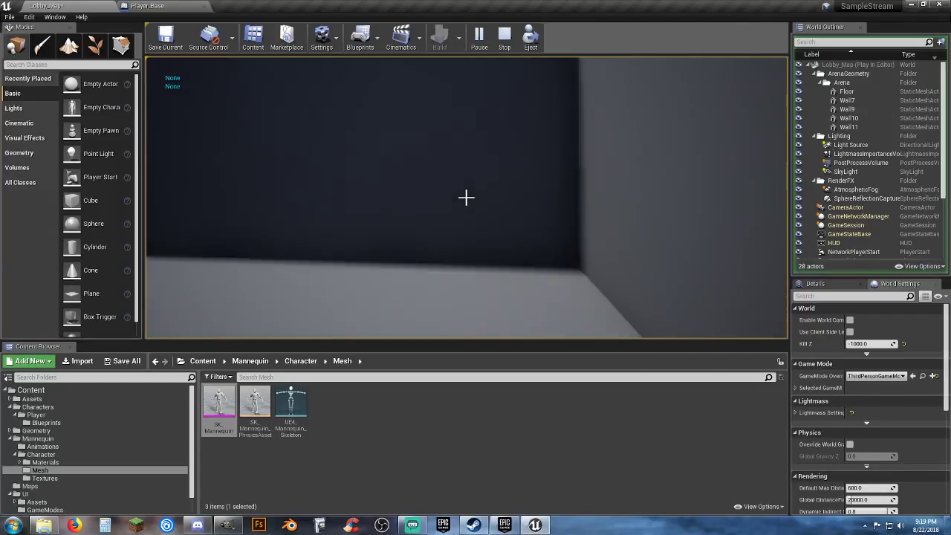
key(space)
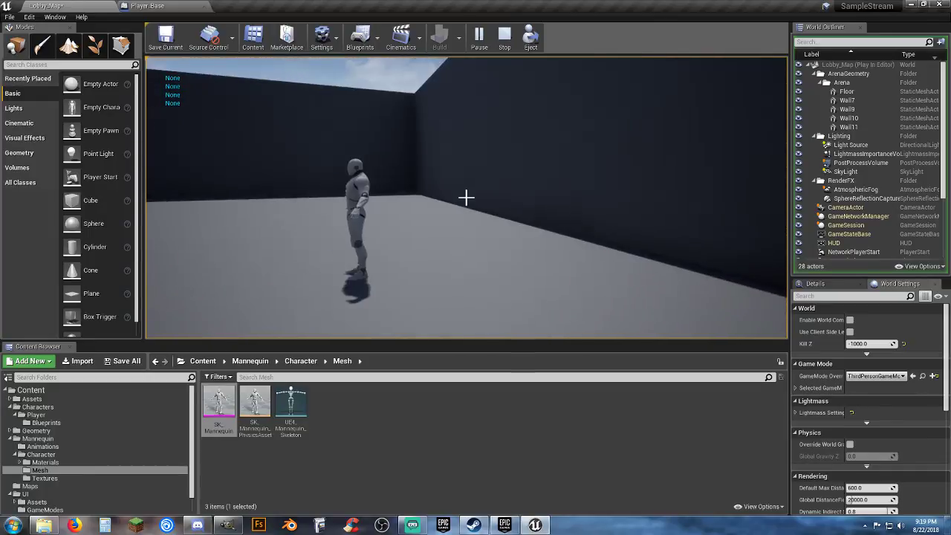
Approach the mannequin from its side, fire at the floor and its left leg, and end the play session
key(w)
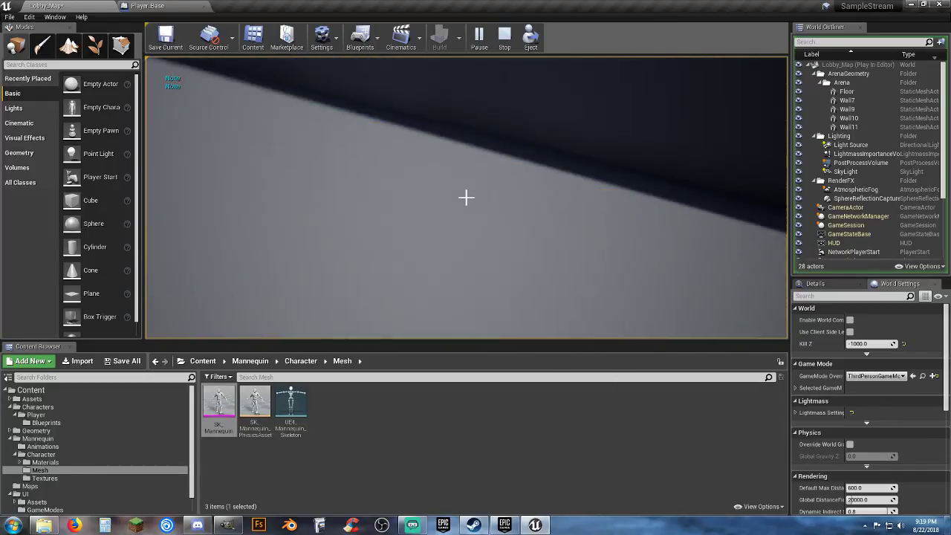
key(w)
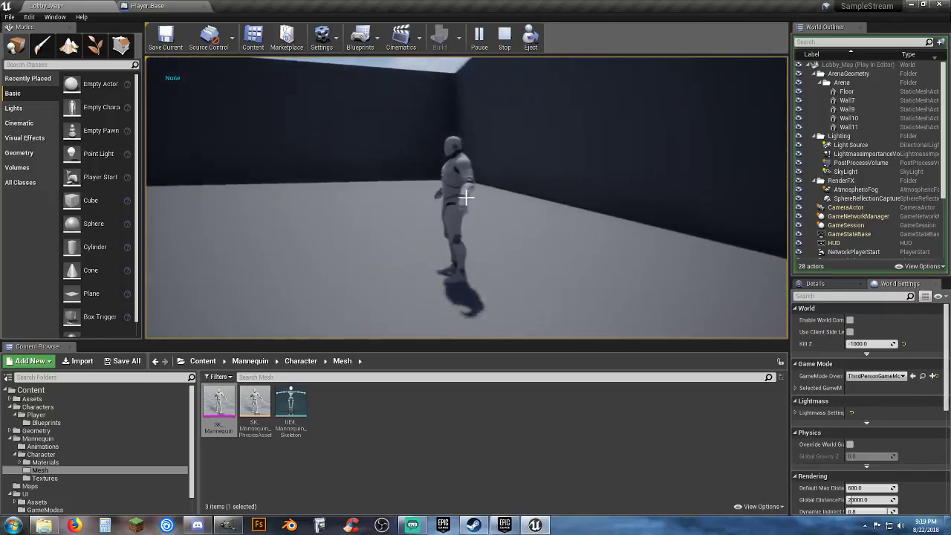
click(466, 198)
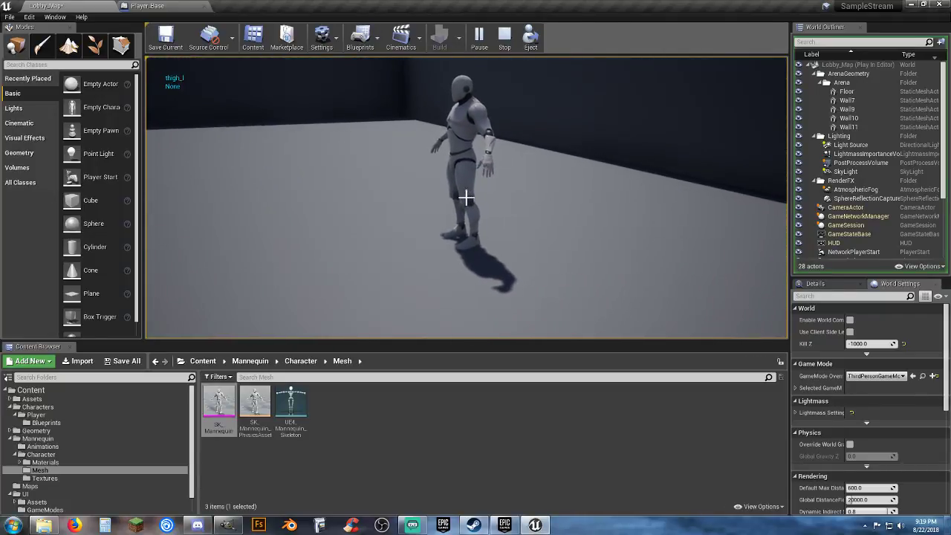
click(465, 198)
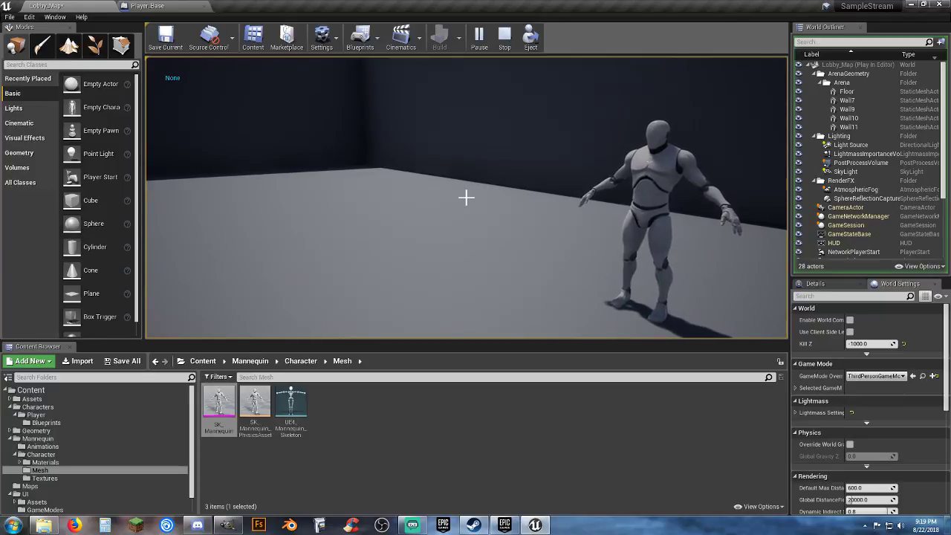
key(Escape)
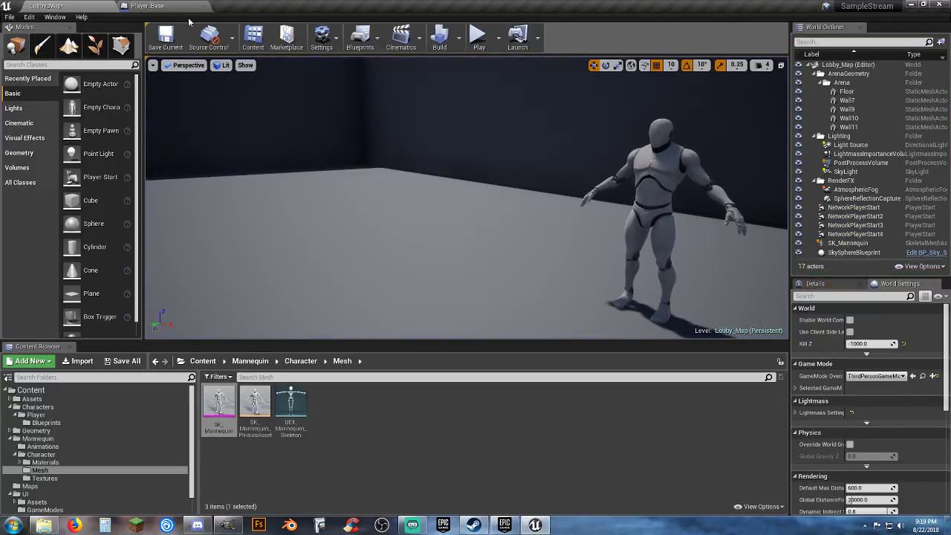
In Player_Base's Event Graph, compare Hit Bone Name with Head using an Equal (Name) node placed below ToText
click(147, 6)
click(549, 289)
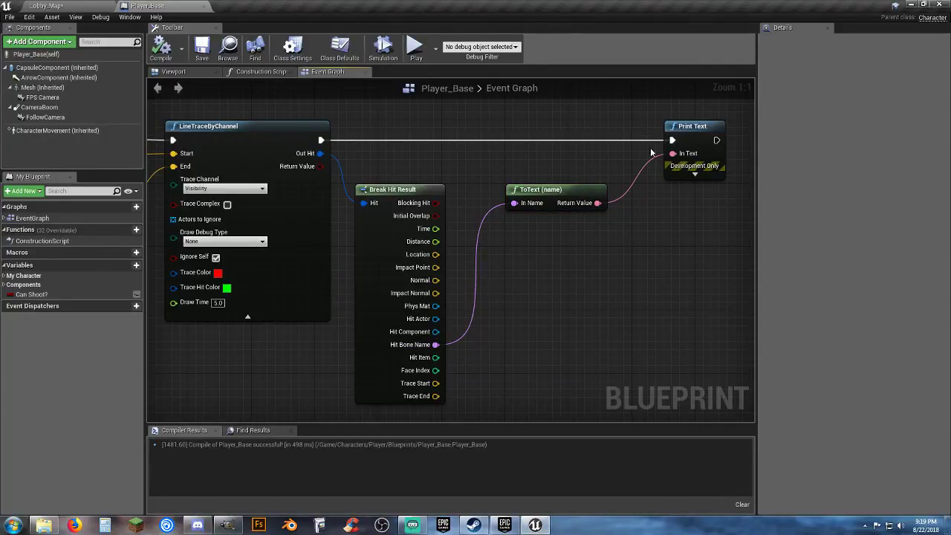
right_drag(570, 279, 537, 250)
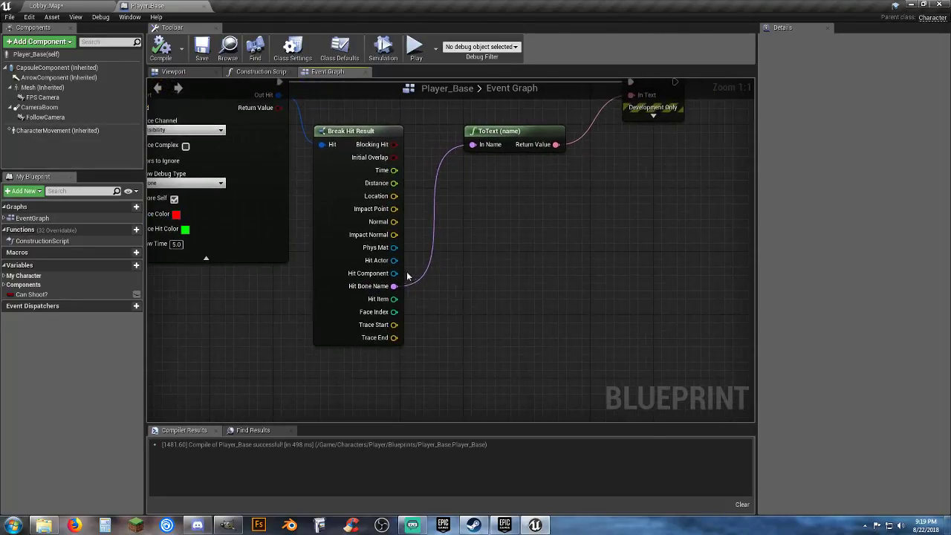
drag(393, 286, 521, 261)
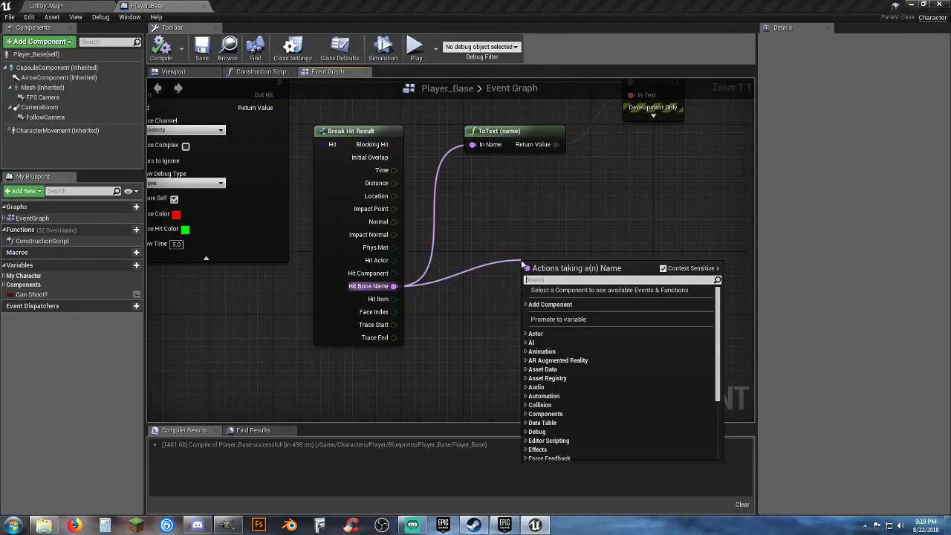
text(==)
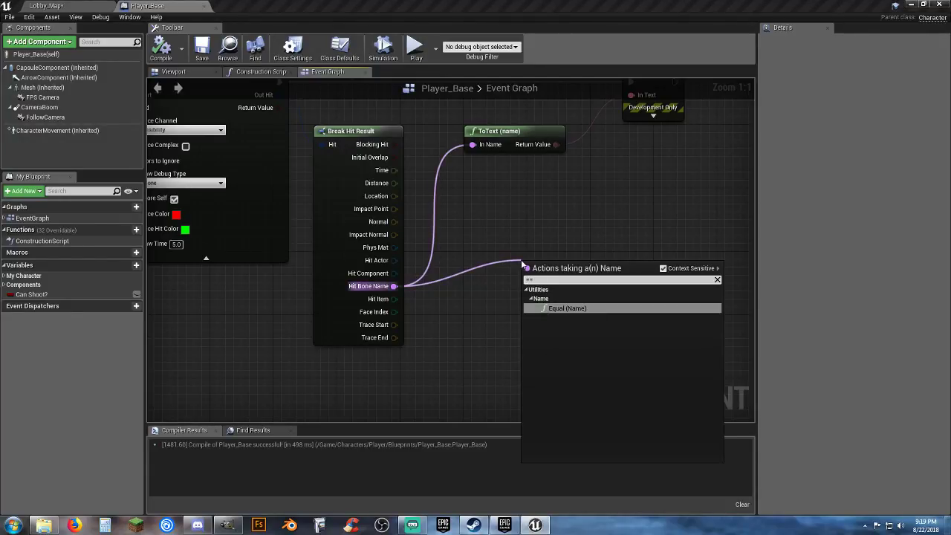
key(Return)
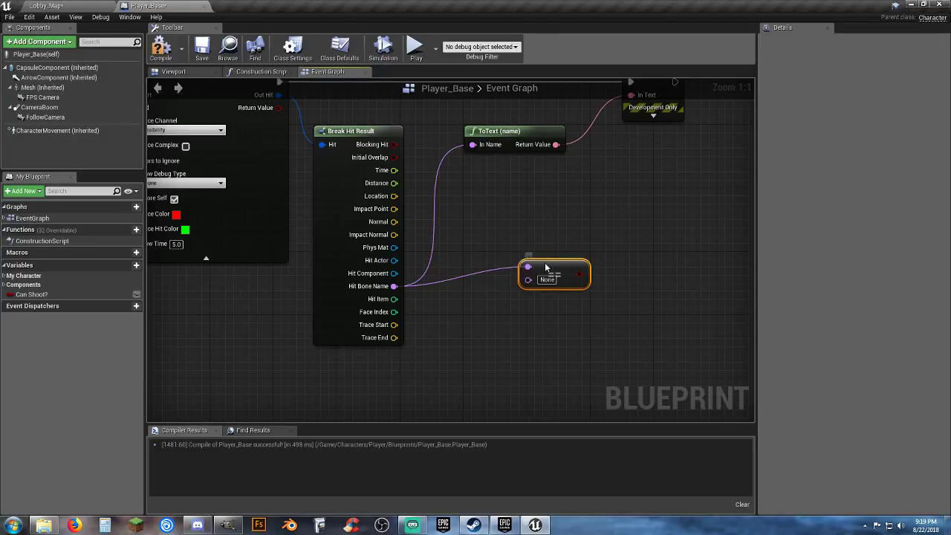
drag(546, 267, 490, 196)
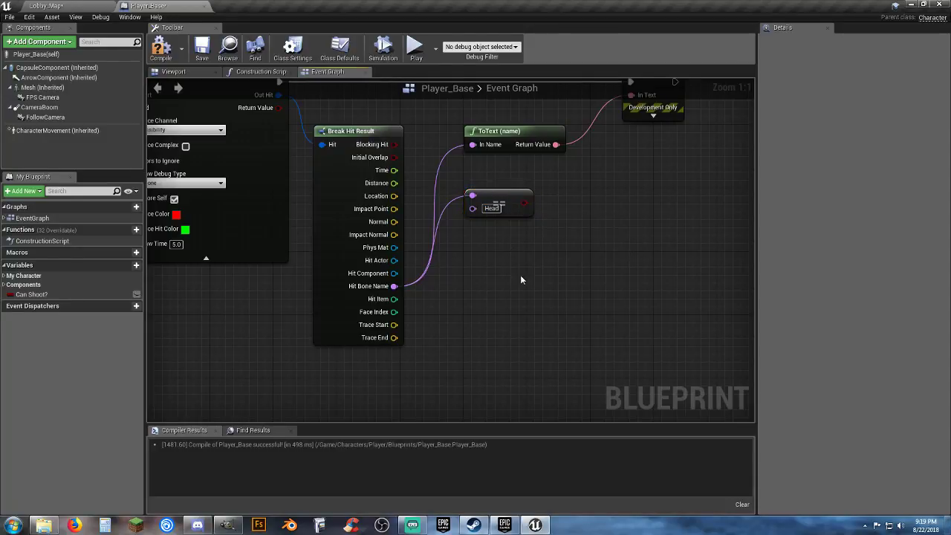
Add a Branch node after Print Text, with the Head comparison as its Condition and Print Text's execution output running into it
right_drag(527, 279, 549, 266)
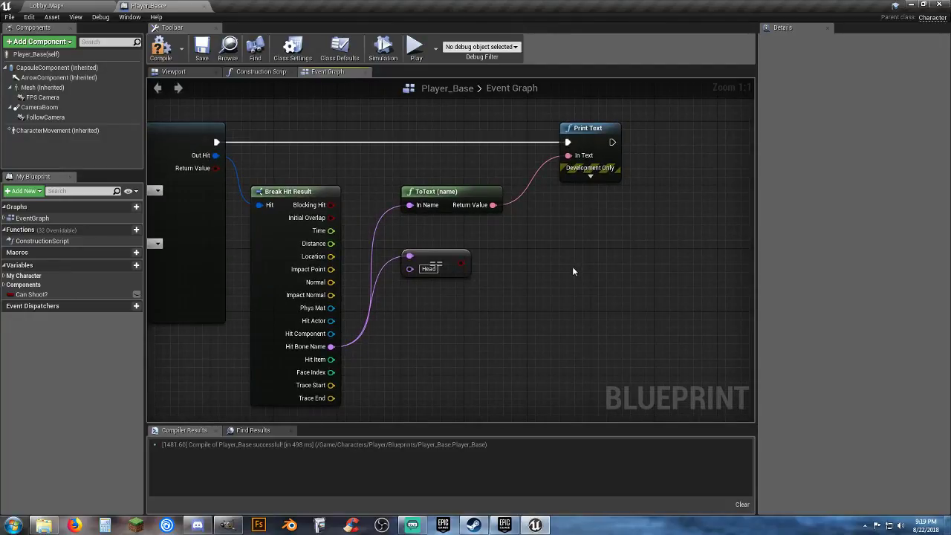
click(572, 266)
drag(580, 300, 460, 268)
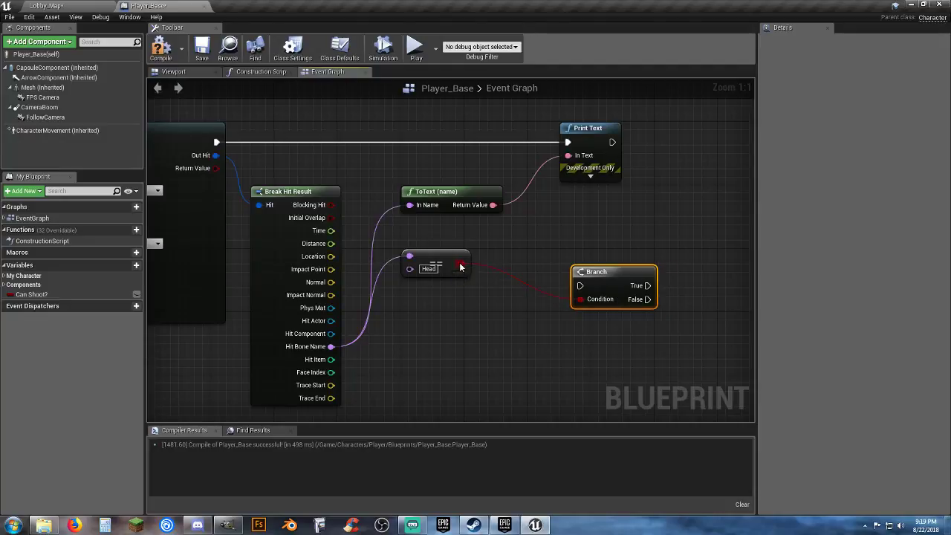
drag(587, 271, 612, 142)
right_drag(740, 157, 549, 204)
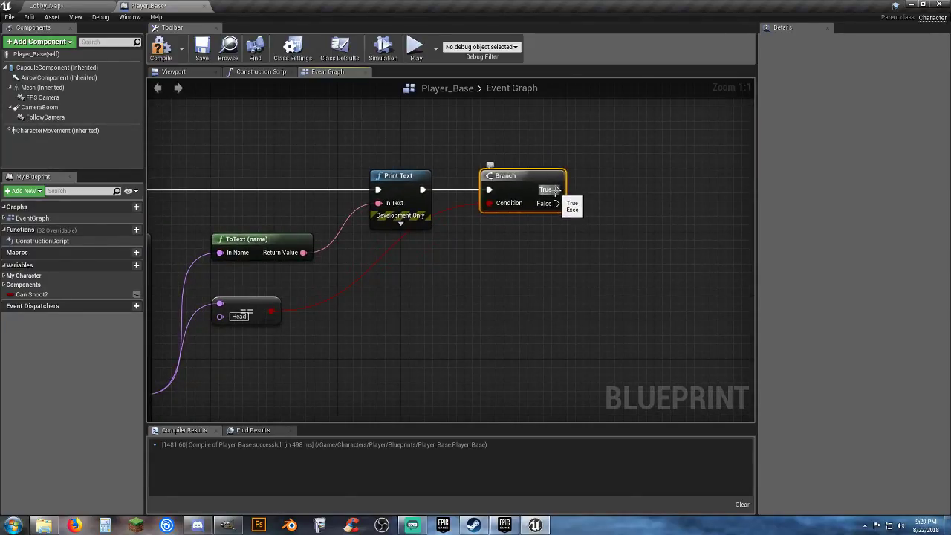
Add a Print Text node wired to the True output of the Branch node
drag(554, 190, 626, 188)
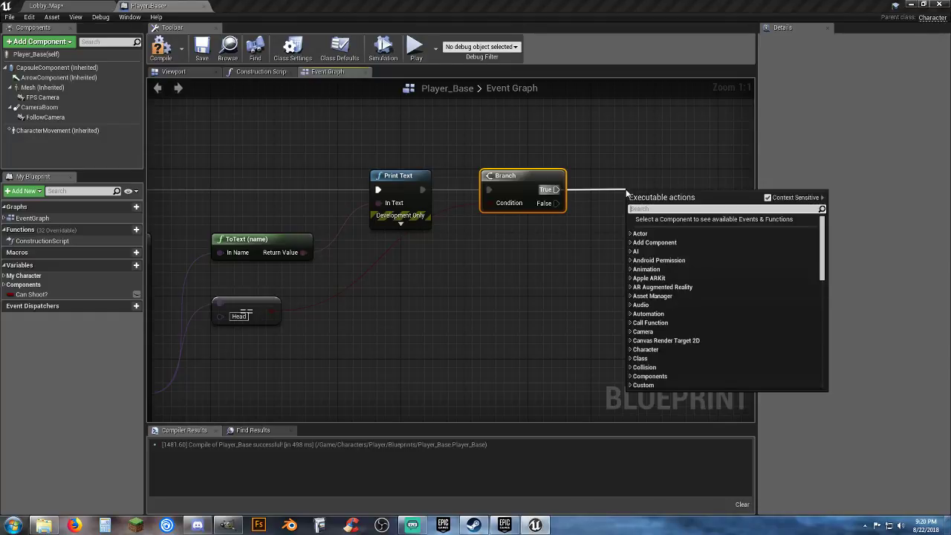
text(printt)
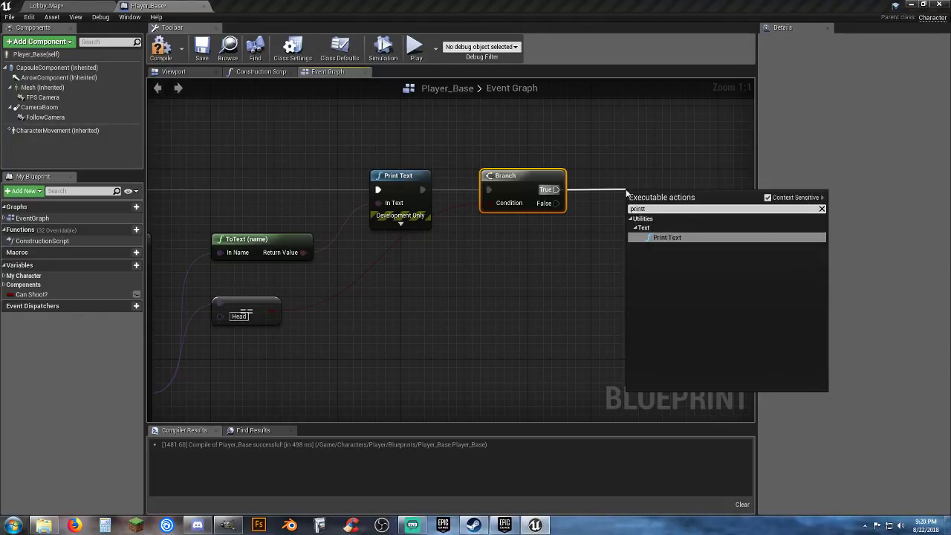
click(667, 238)
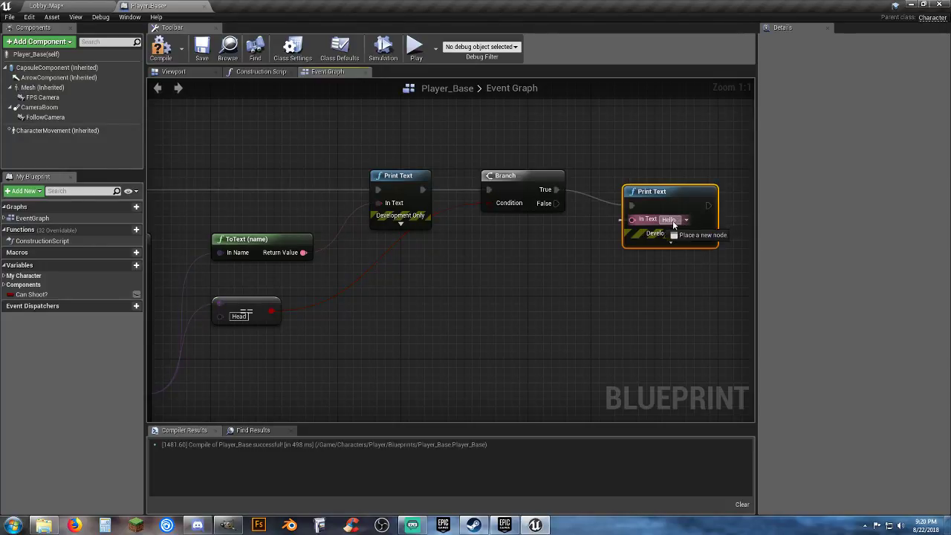
click(616, 273)
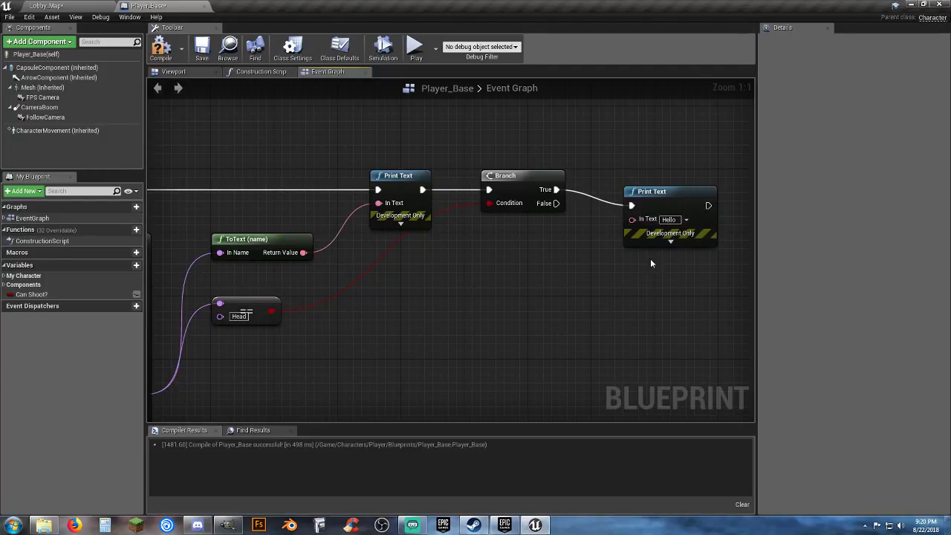
Set the new Print Text node's In Text to "Ouch Shit you shot me in the head" and align the node with the Branch
click(674, 221)
key(BackSpace)
key(BackSpace)
key(BackSpace)
key(BackSpace)
key(BackSpace)
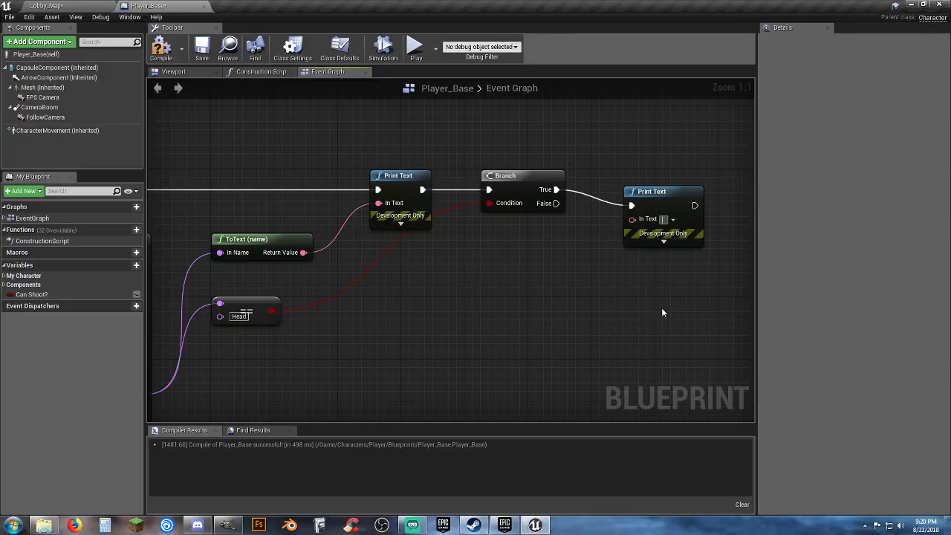
text(Ouch S)
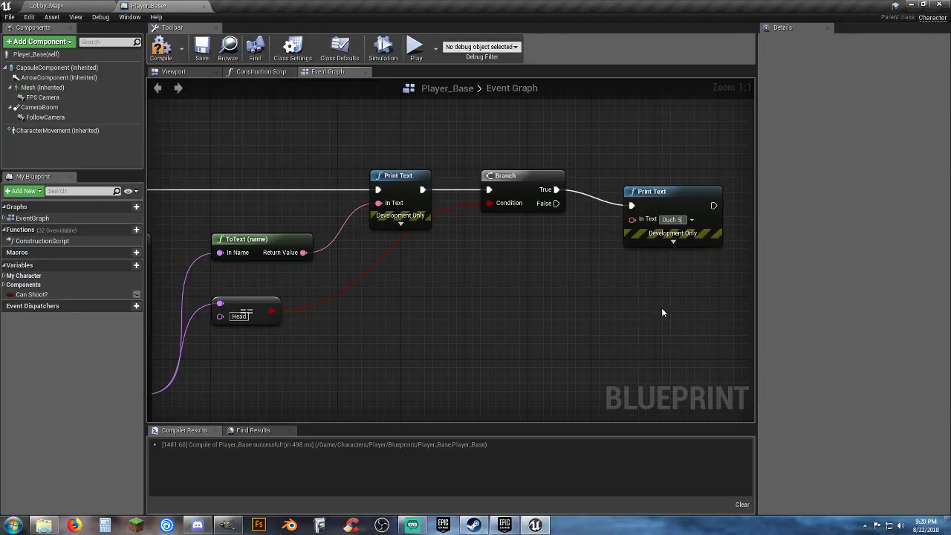
text(hit you shot me )
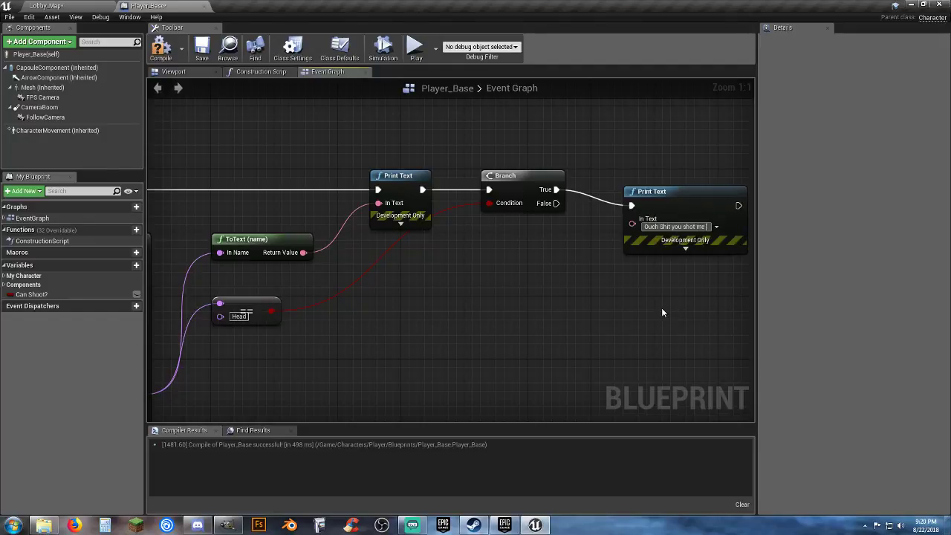
text(in the head)
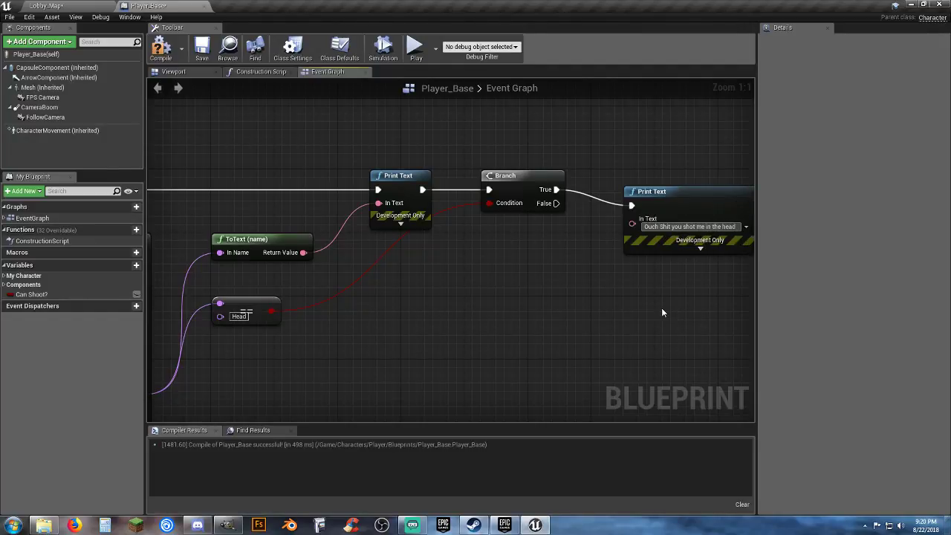
key(Return)
drag(675, 199, 665, 178)
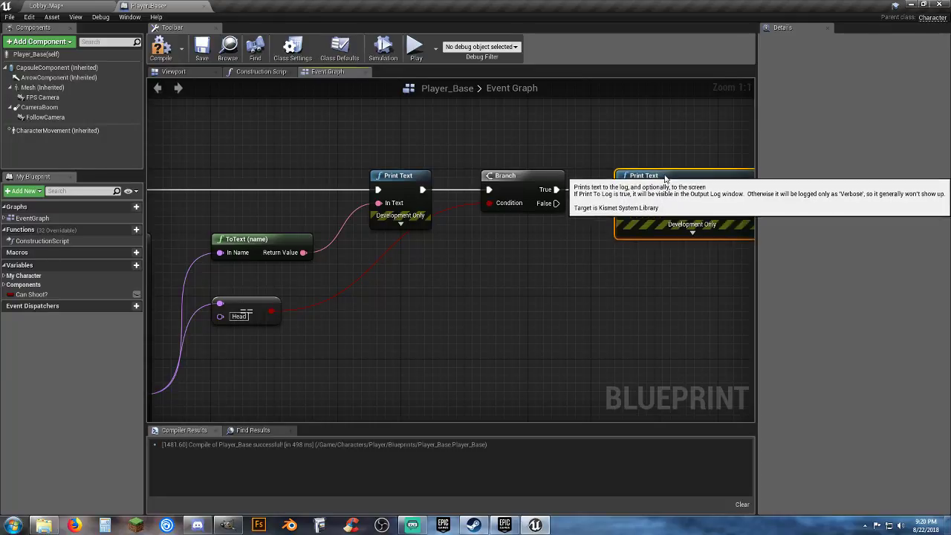
click(405, 338)
Add a second == comparison from Break Hit Result's Hit Bone Name and place it directly below the Head comparison
right_drag(405, 338, 366, 311)
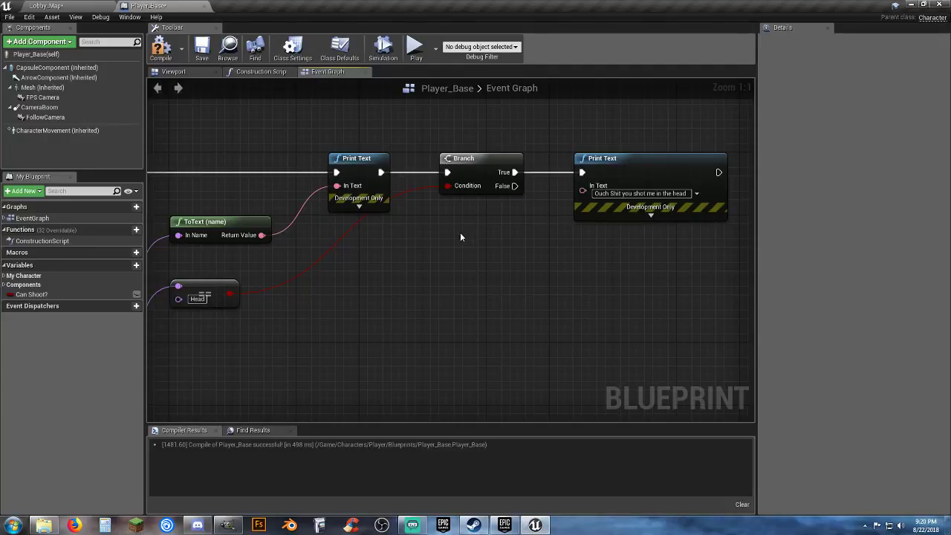
right_drag(454, 227, 615, 116)
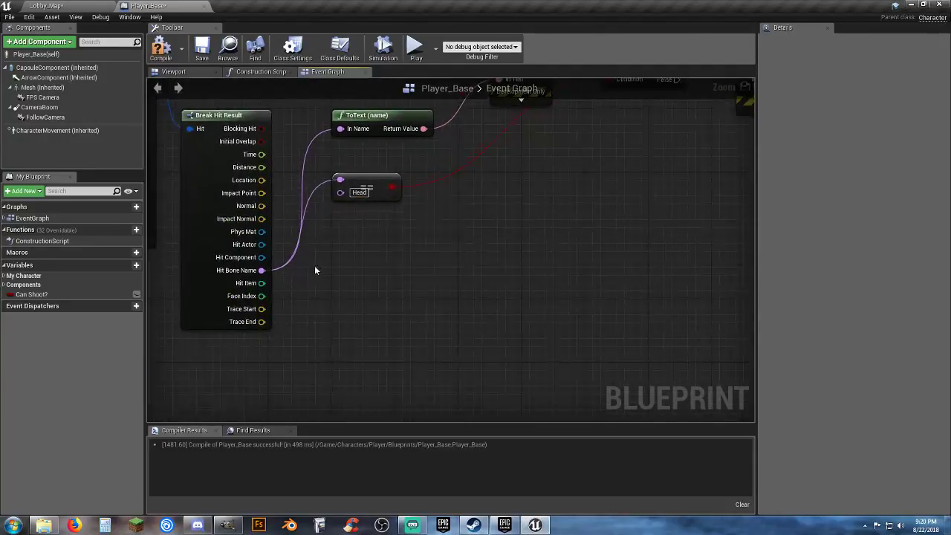
drag(267, 273, 343, 252)
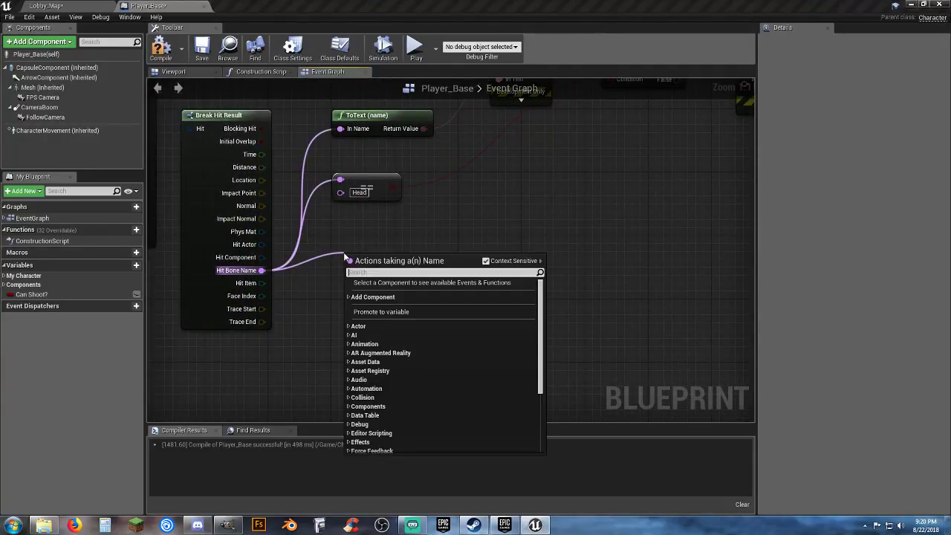
text(==)
click(391, 300)
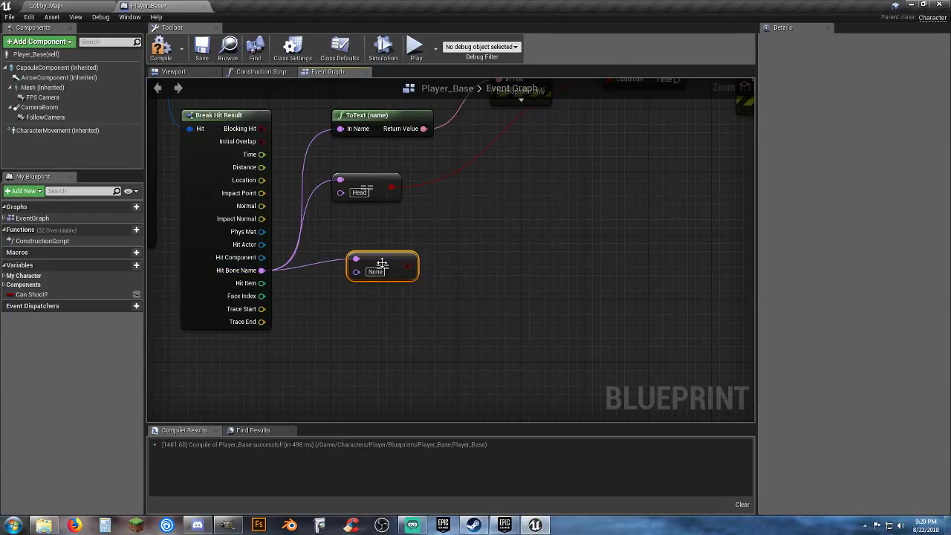
drag(381, 259, 364, 220)
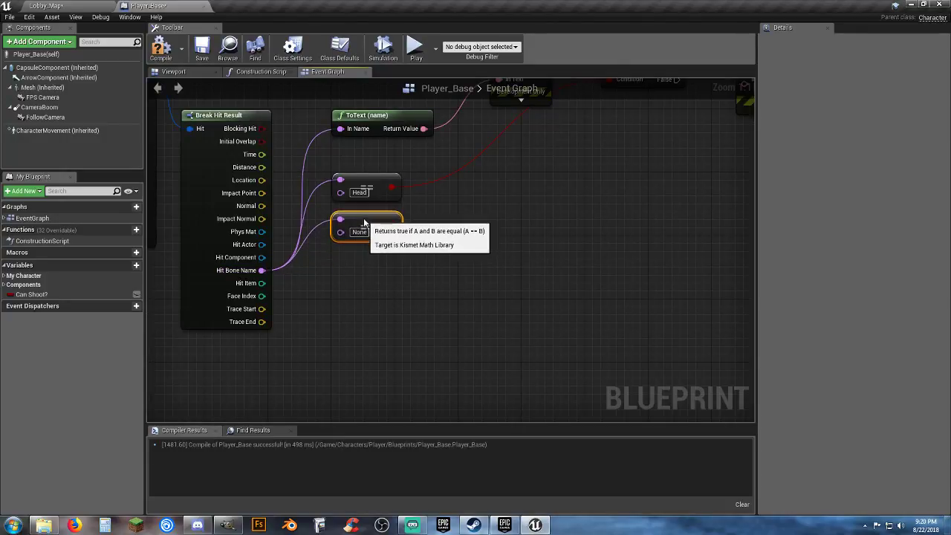
Add another unconnected Print Text node and place it below the headshot message node
right_drag(526, 235, 387, 305)
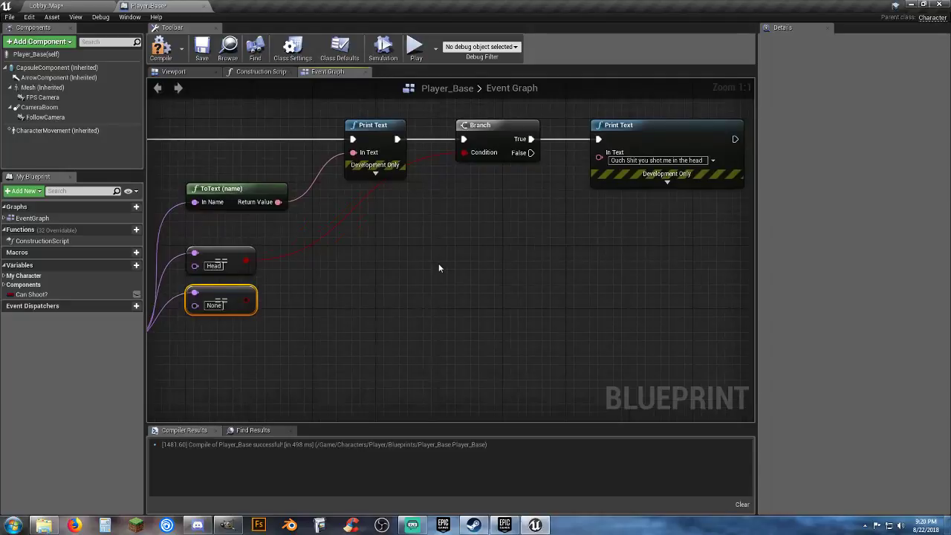
click(639, 137)
click(365, 331)
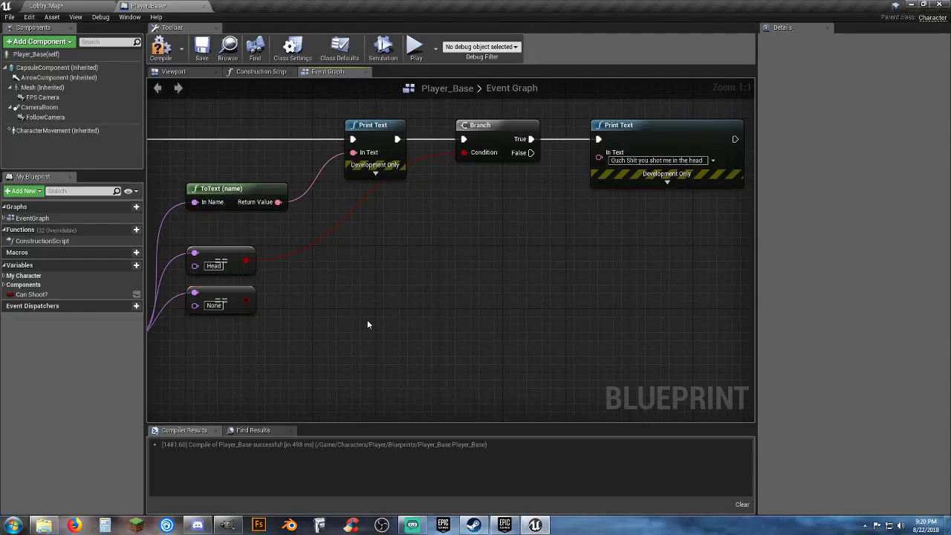
right_click(367, 295)
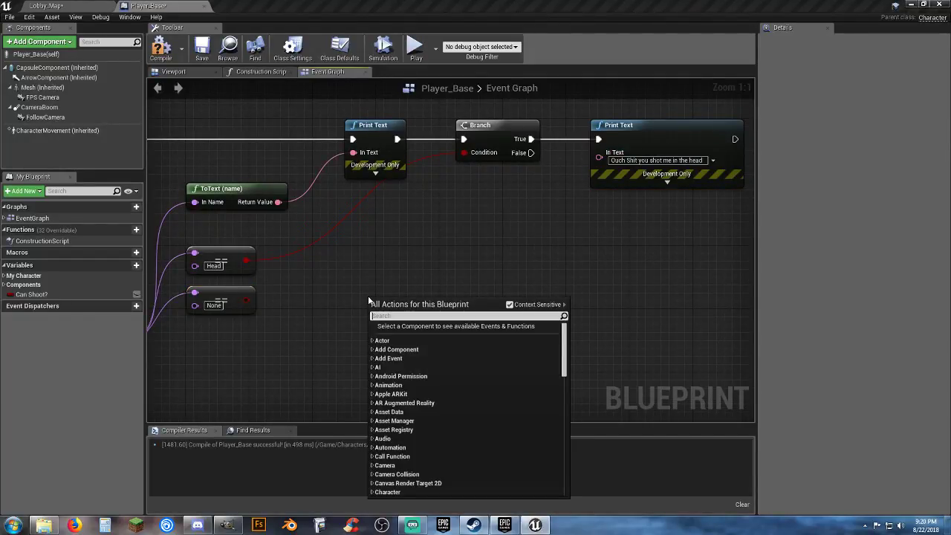
text(printte)
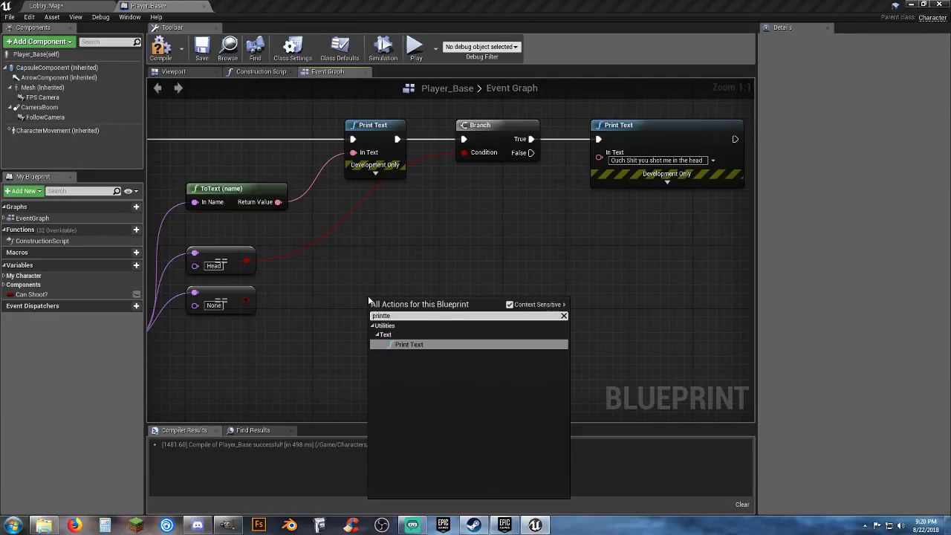
click(416, 344)
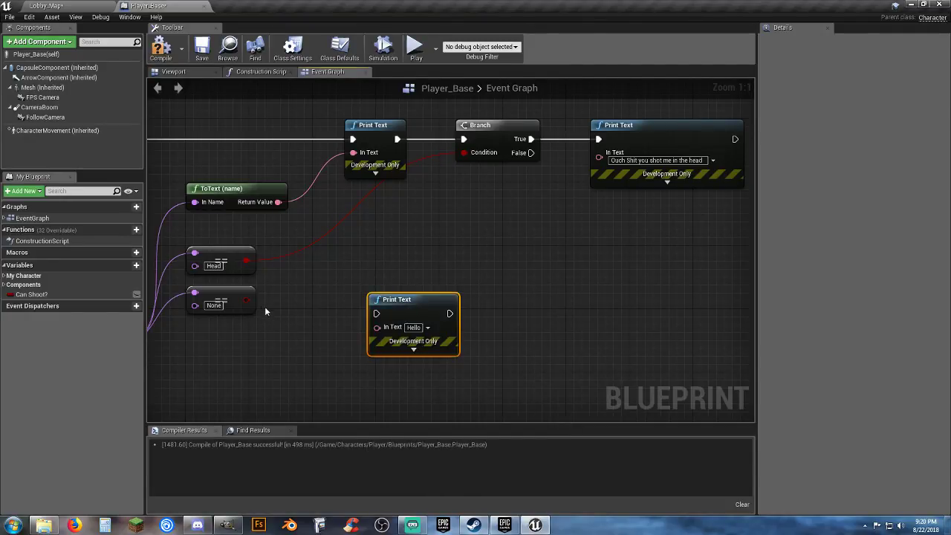
drag(397, 299, 634, 230)
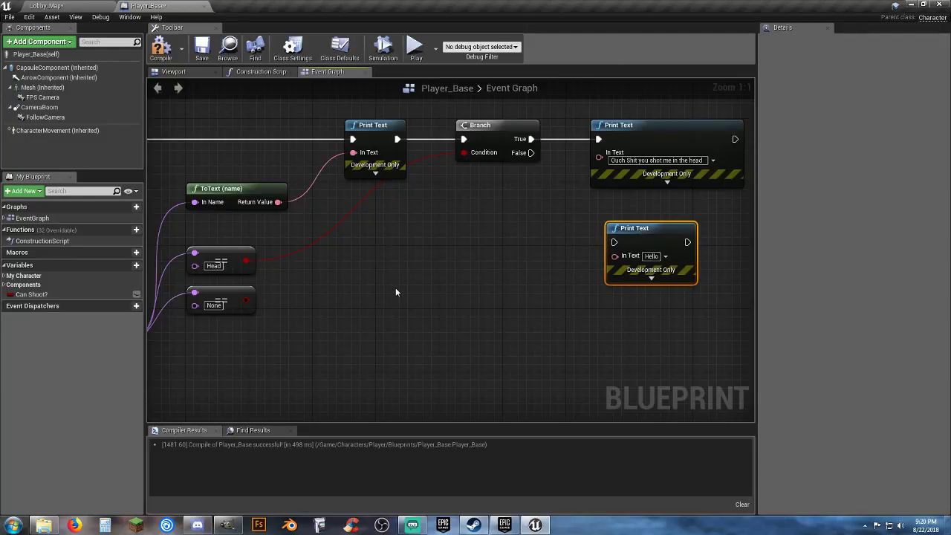
Add a second Branch after the headshot Print Text, with the None comparison as Condition and True wired to the new Print Text
click(427, 285)
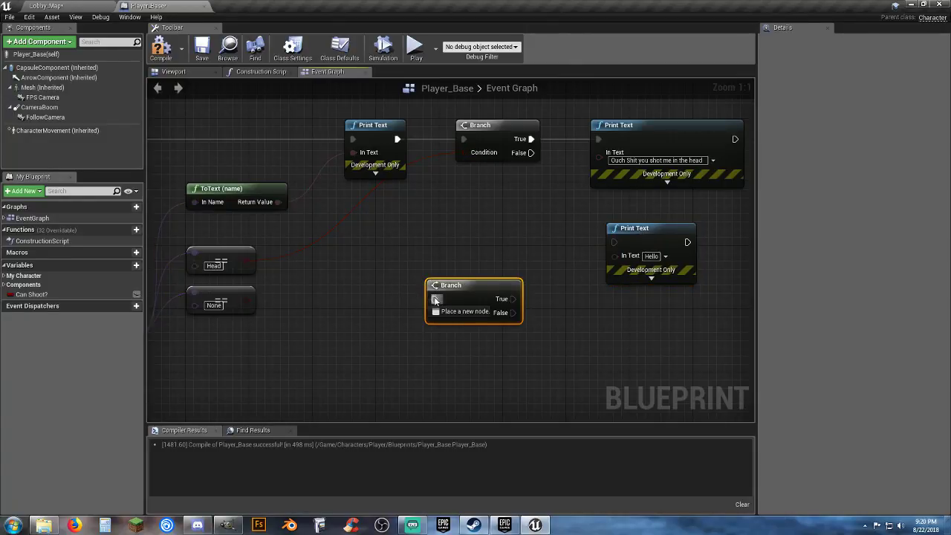
drag(484, 211, 734, 139)
drag(512, 299, 615, 242)
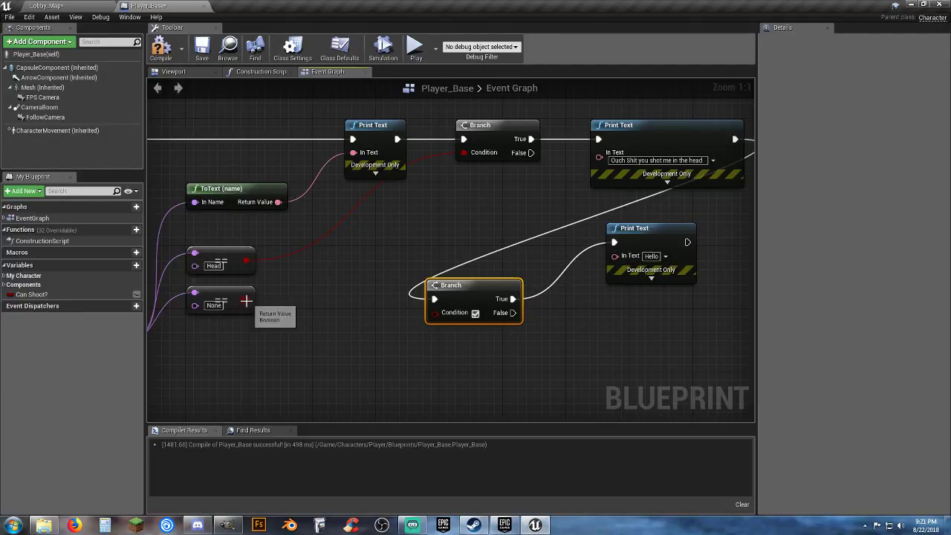
drag(246, 300, 431, 314)
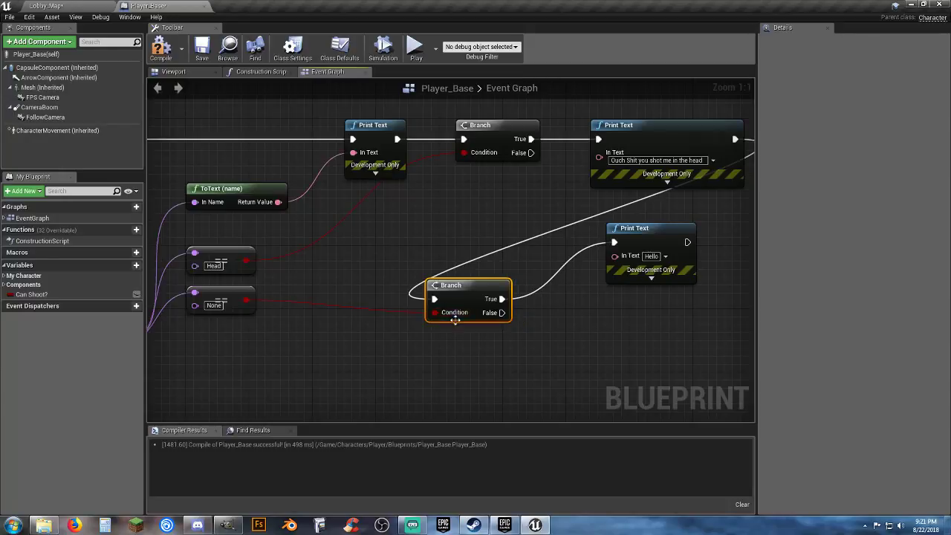
Line up the second Branch and its Print Text in one row after the headshot Print Text node
right_drag(577, 337, 415, 381)
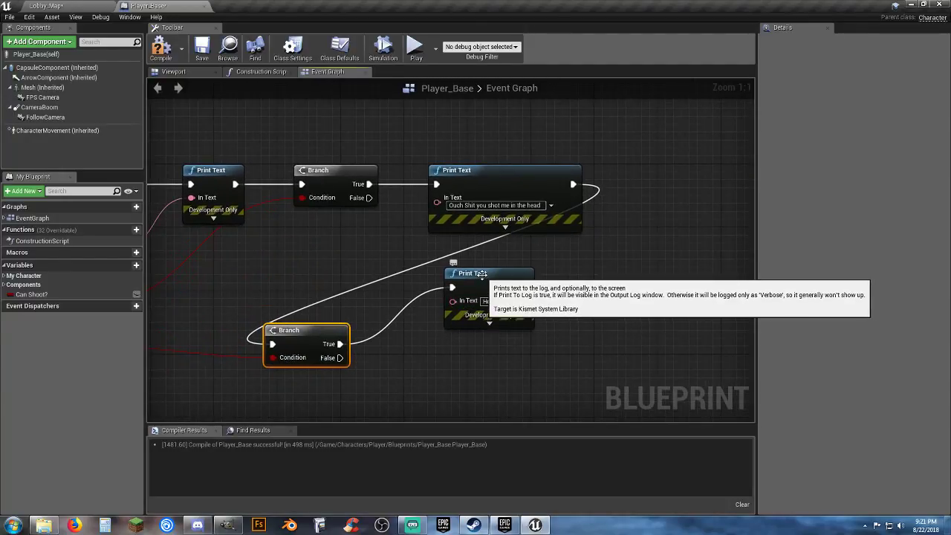
drag(489, 284, 724, 231)
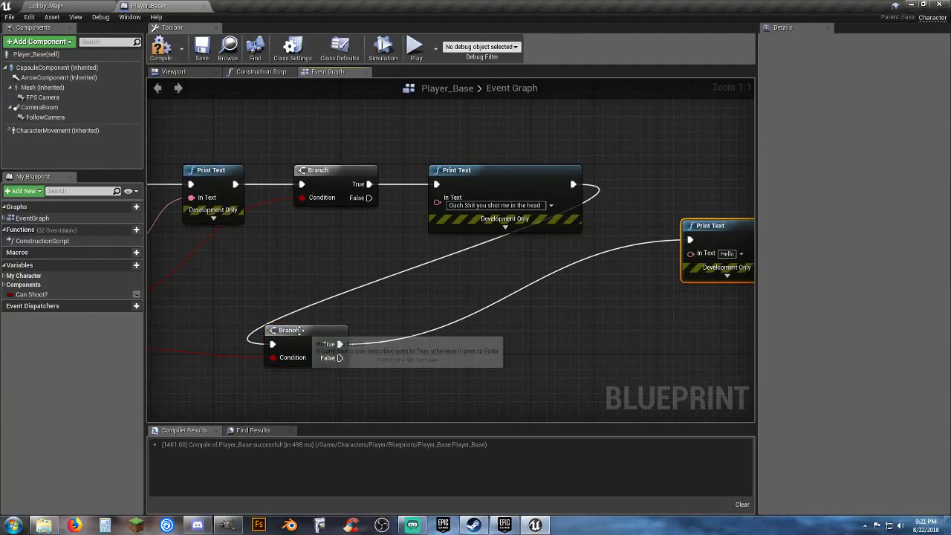
drag(306, 326, 647, 172)
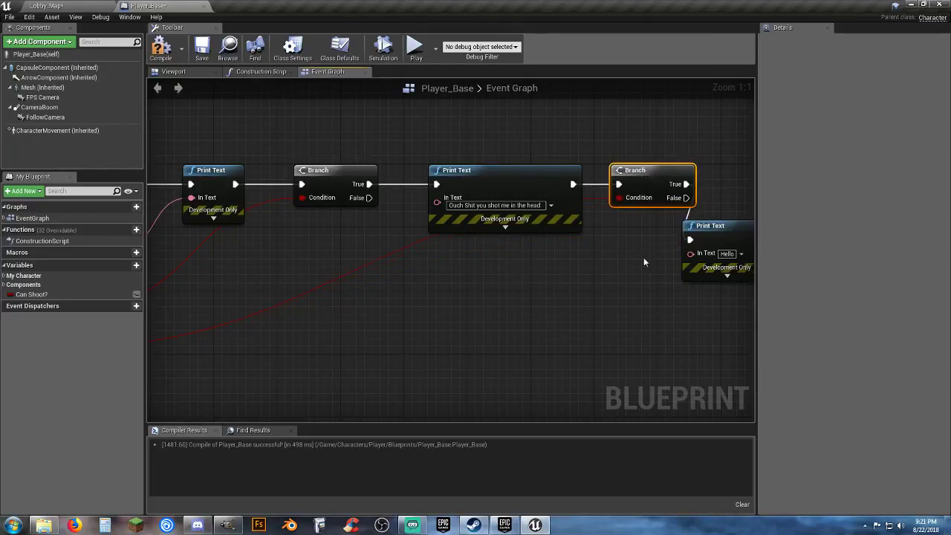
right_drag(643, 257, 476, 289)
drag(550, 263, 587, 208)
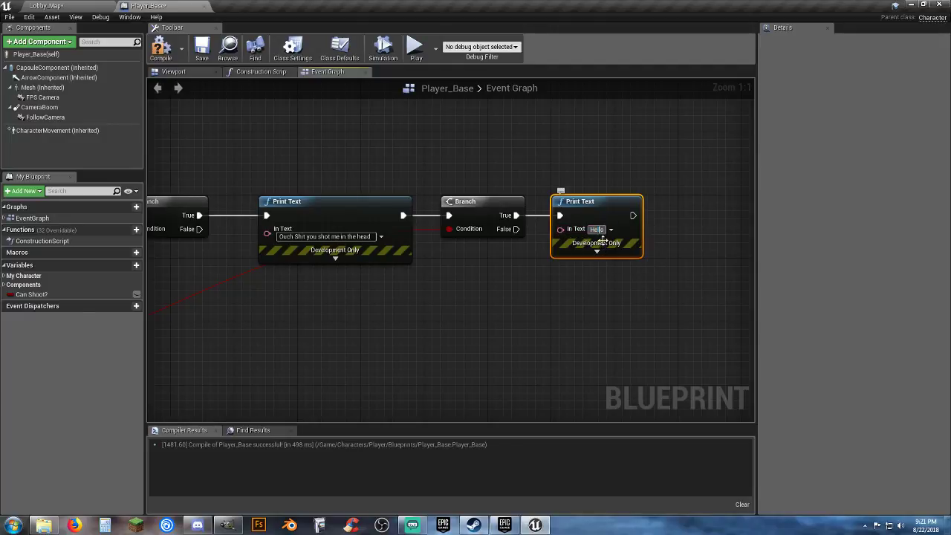
Set the last Print Text node's In Text to "HA HA YOU MISSED SUCKA"
key(BackSpace)
key(BackSpace)
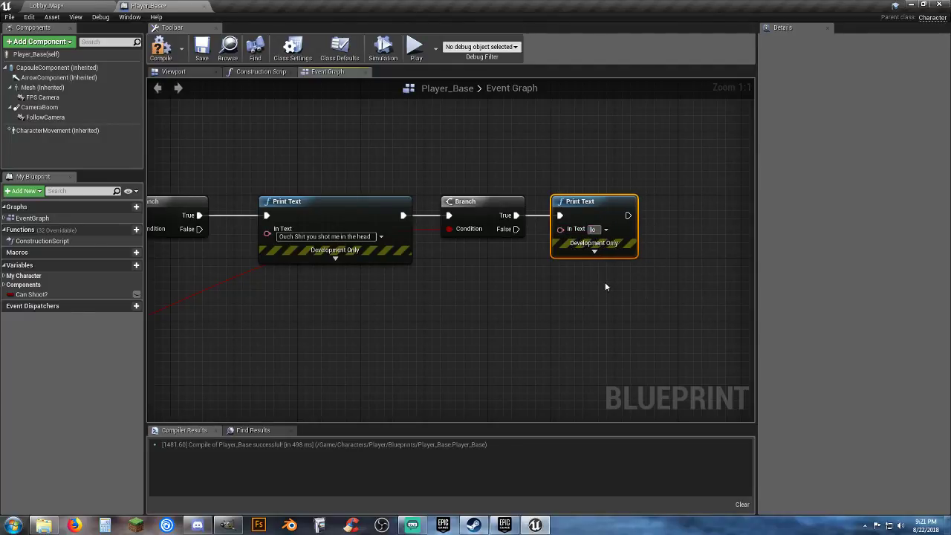
key(Delete)
key(Delete)
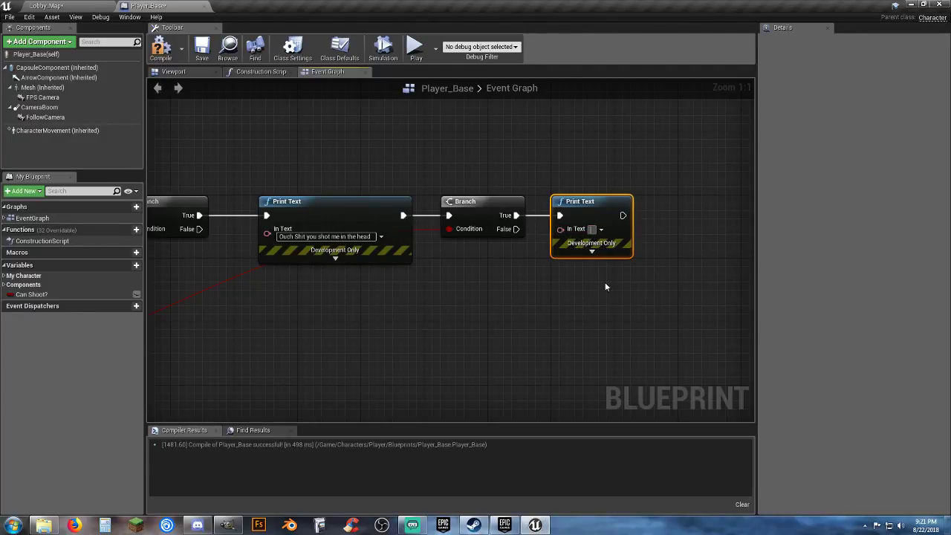
text(HA HA YOU )
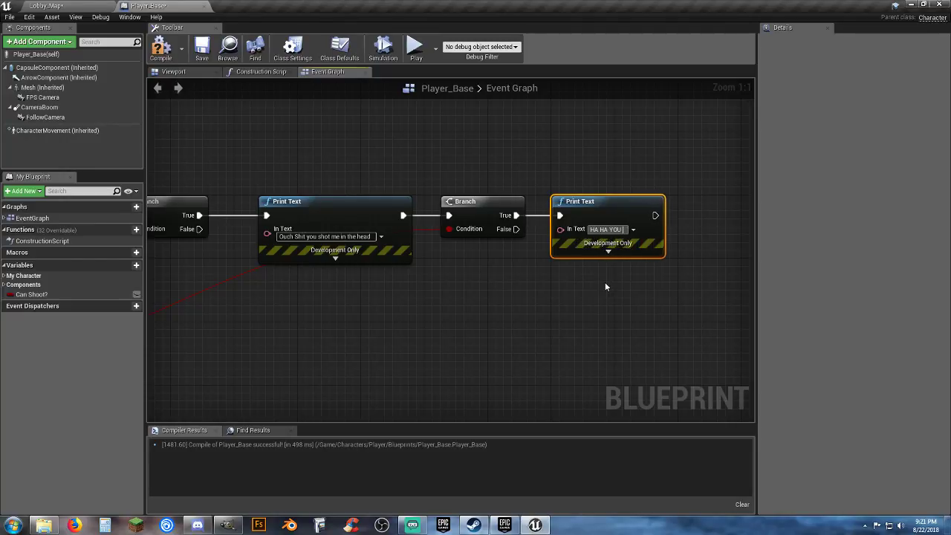
text(MISSED SUCKA)
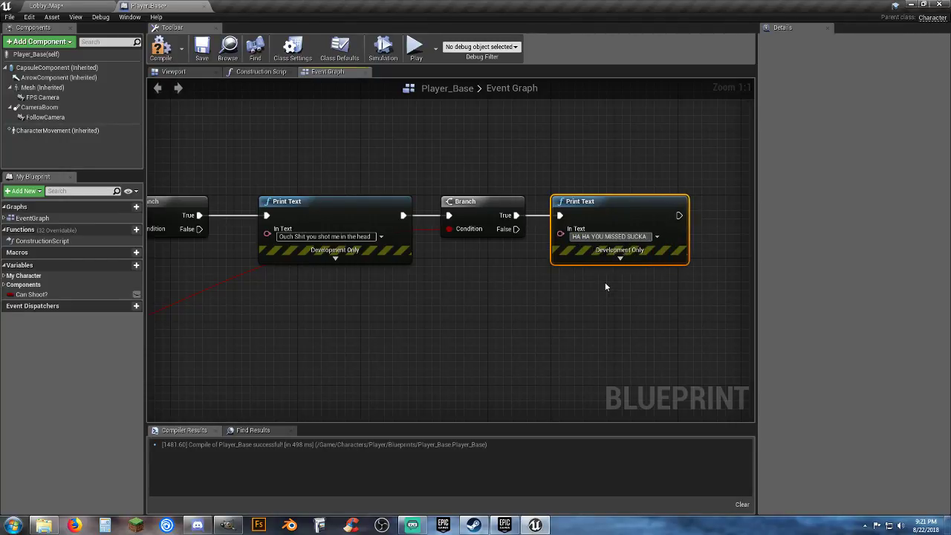
key(Return)
Deselect the nodes, and compile and save the Player_Base blueprint
click(253, 186)
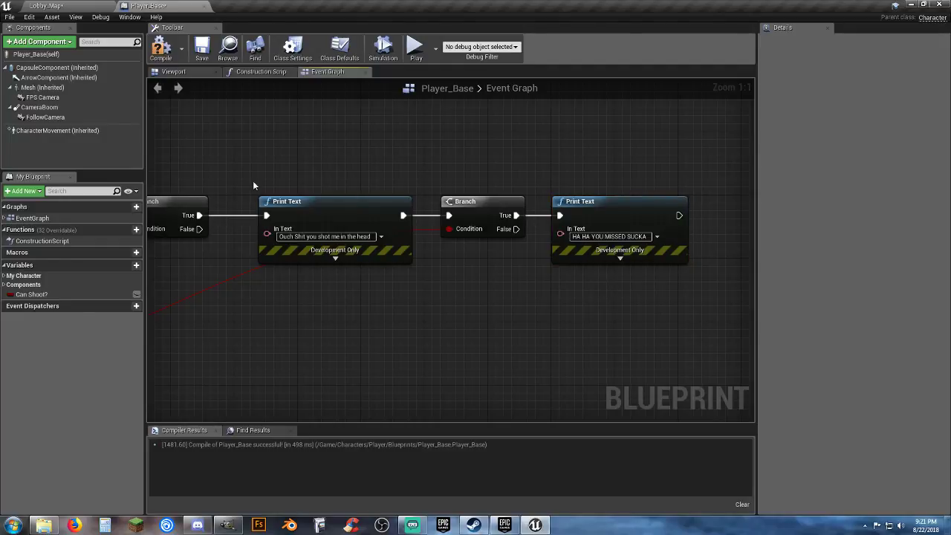
click(157, 61)
click(196, 46)
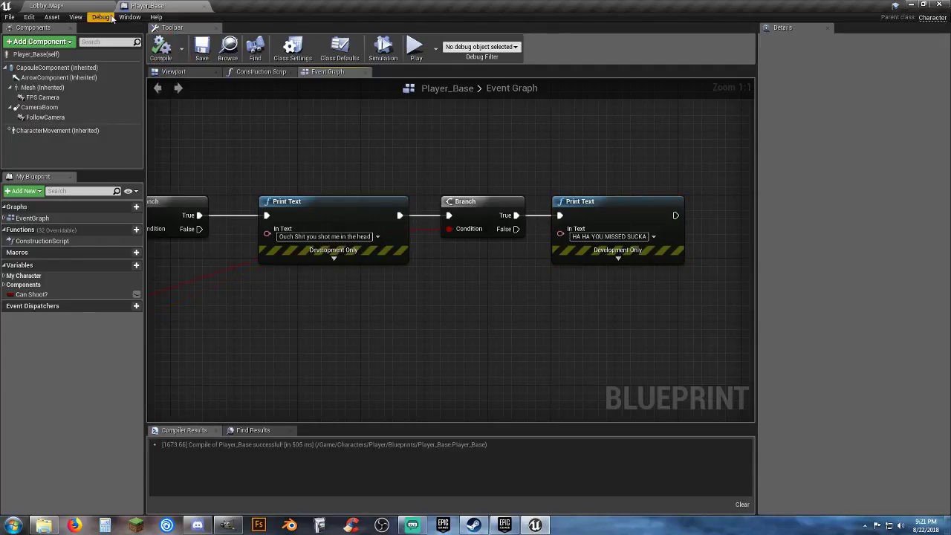
Play the Lobby_Map level in the editor and switch the character to the first-person camera
click(102, 8)
click(478, 37)
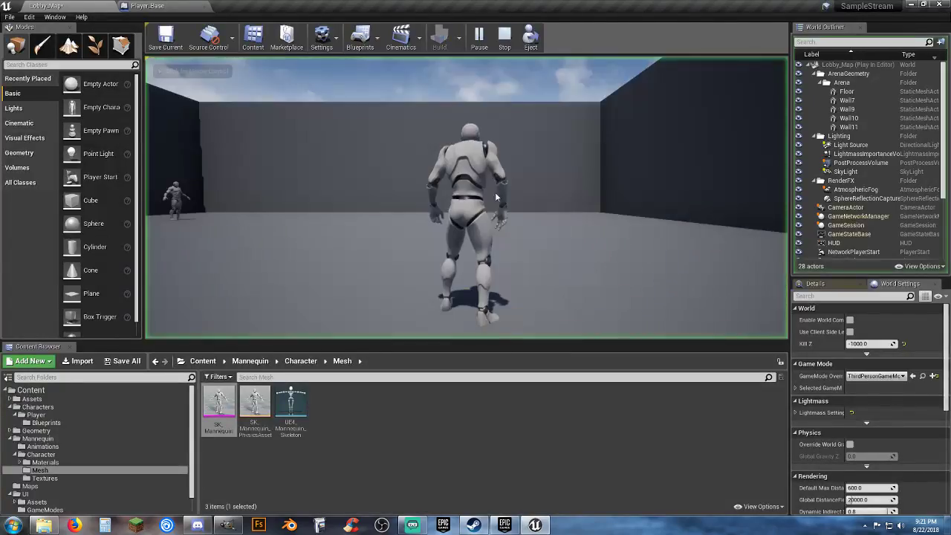
key(v)
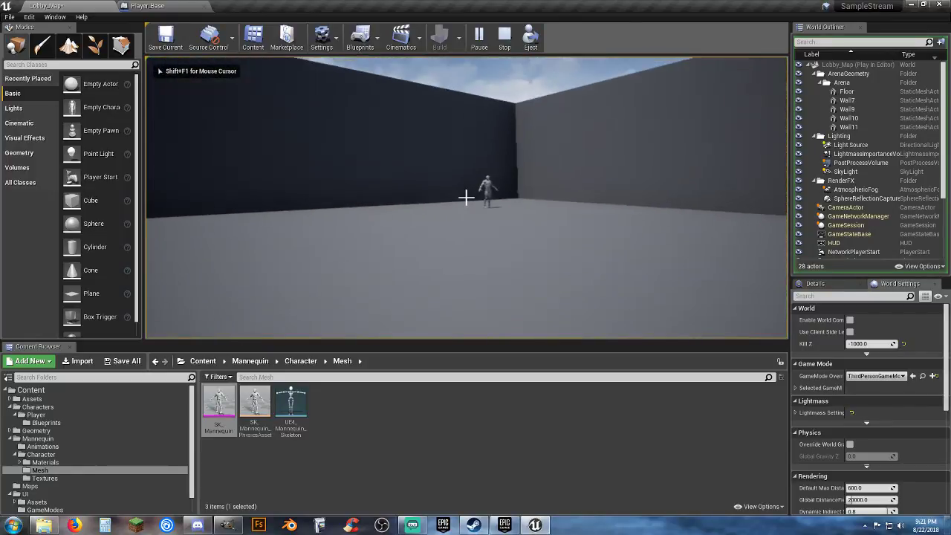
Walk forward and fire a shot at the wall beside the mannequin, and stop the play session
key(w)
click(465, 197)
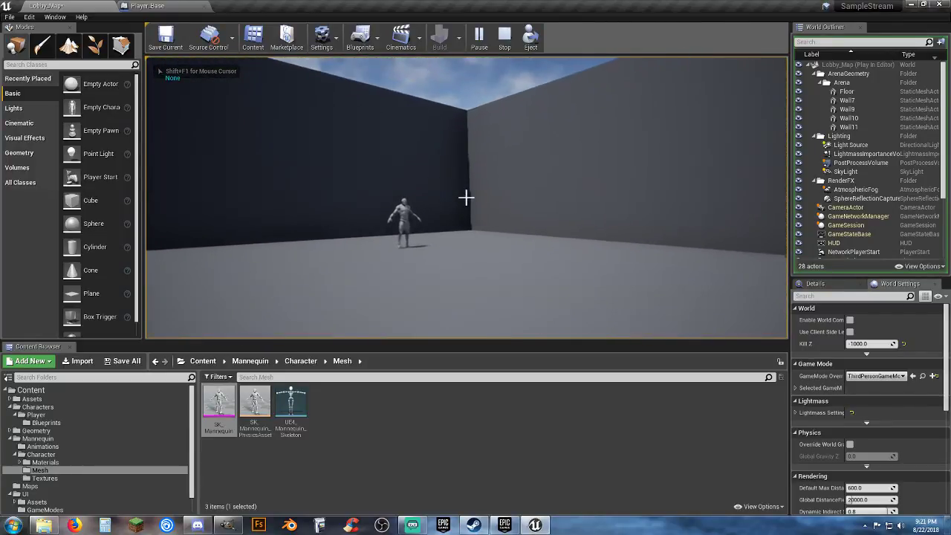
key(Escape)
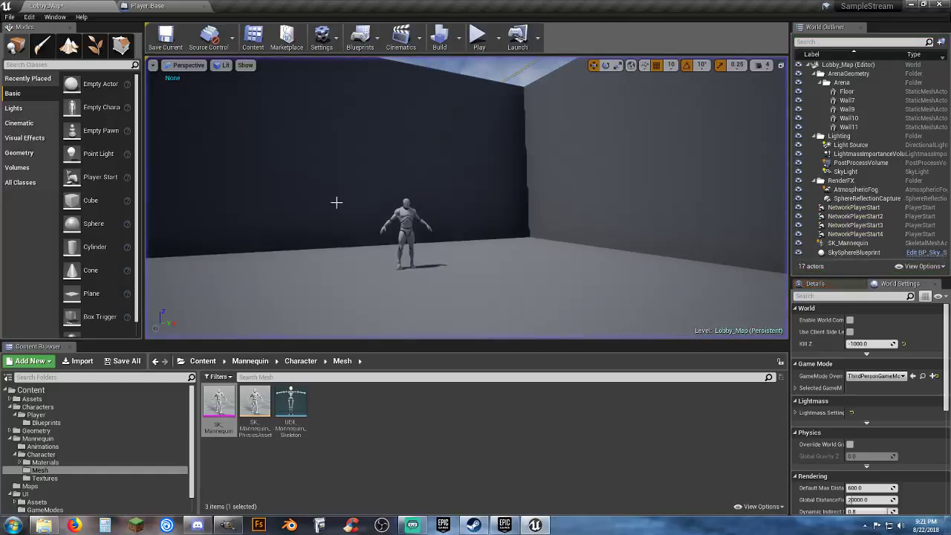
Re-enter None as the comparison value of the lower name Equal node in Player_Base, and compile and save the blueprint
click(170, 5)
right_drag(456, 346, 562, 308)
scroll(561, 307, down, 2)
right_drag(469, 336, 524, 319)
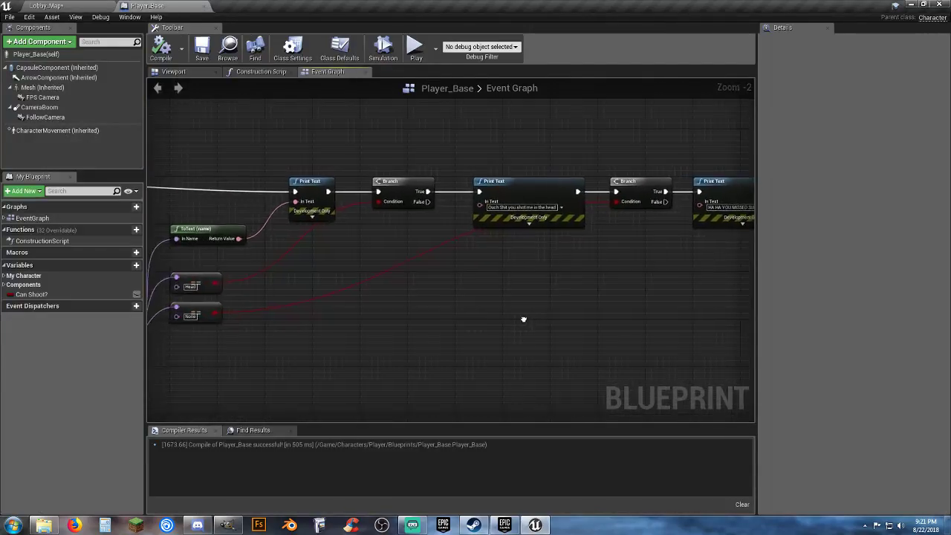
right_drag(218, 307, 340, 325)
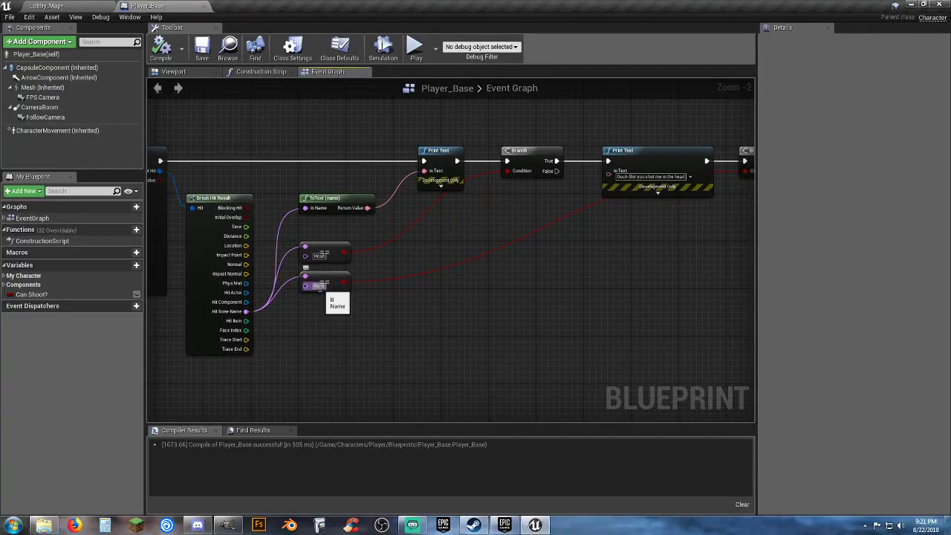
text(Neck)
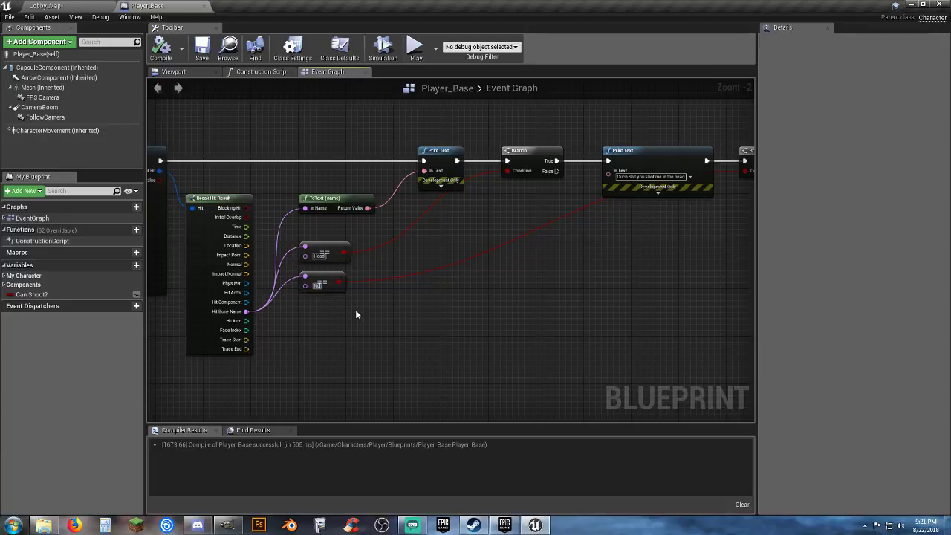
key(BackSpace)
key(BackSpace)
text(one)
click(359, 310)
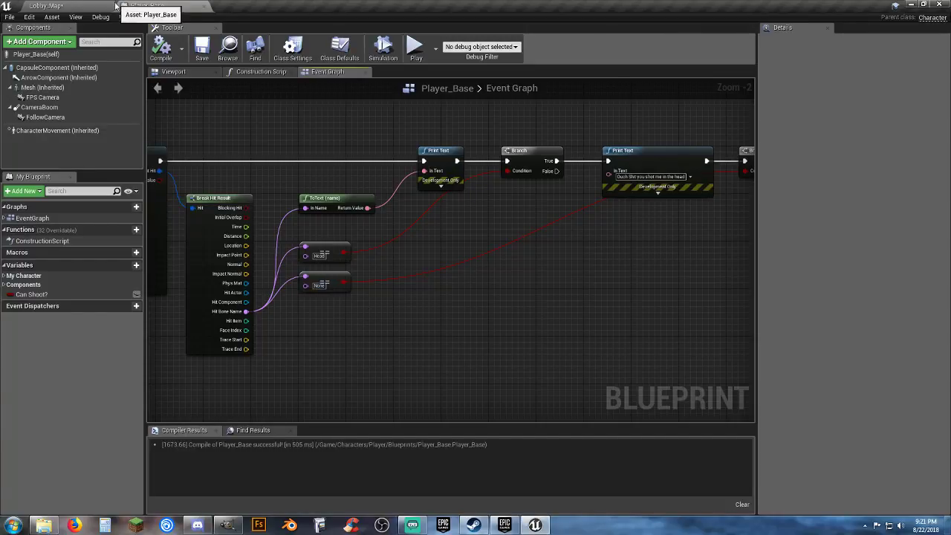
click(161, 49)
click(202, 51)
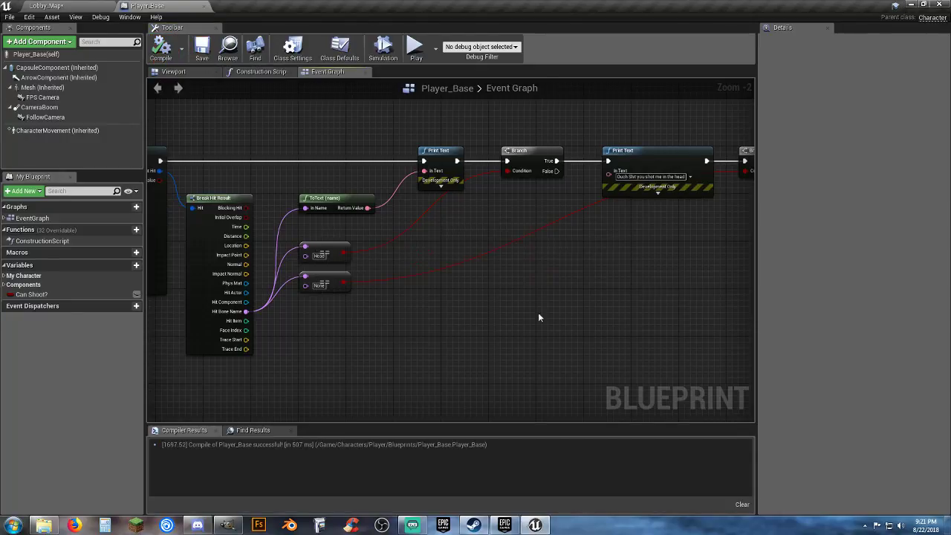
Play the Lobby_Map level in first-person view, walk up to the mannequin and shoot it in the torso
right_drag(538, 314, 389, 316)
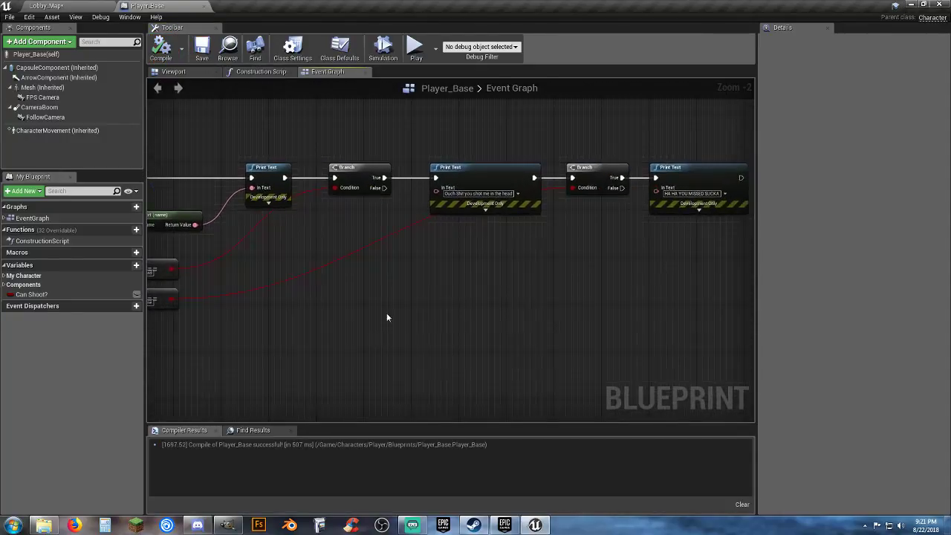
click(46, 5)
click(479, 35)
click(482, 72)
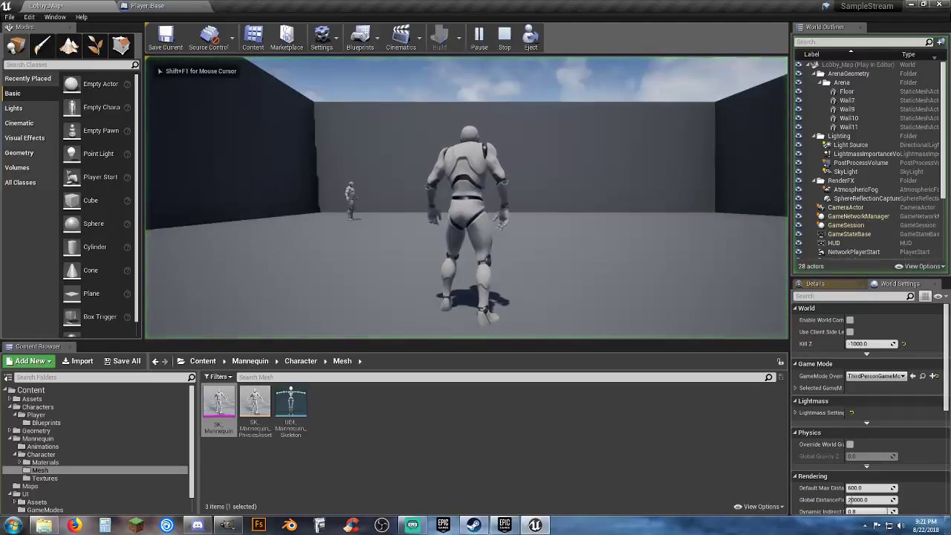
key(w)
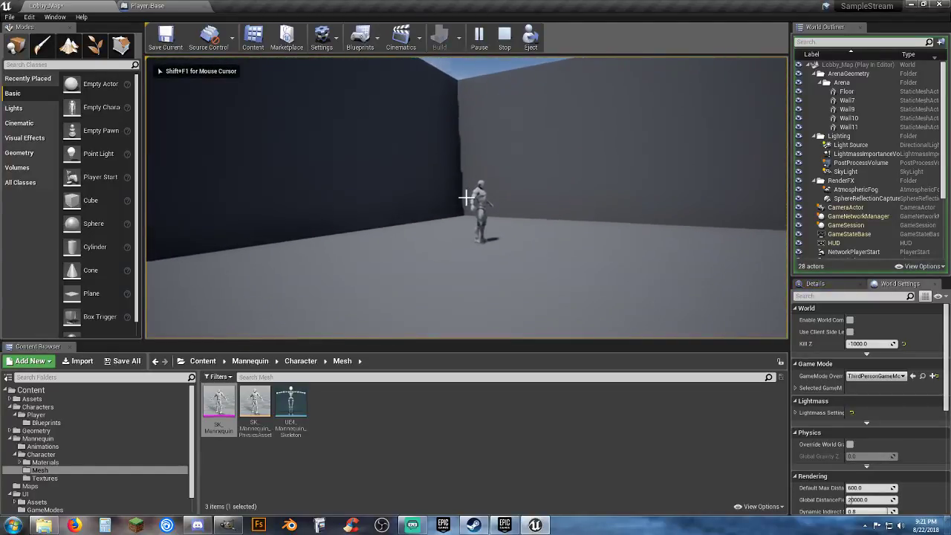
click(466, 197)
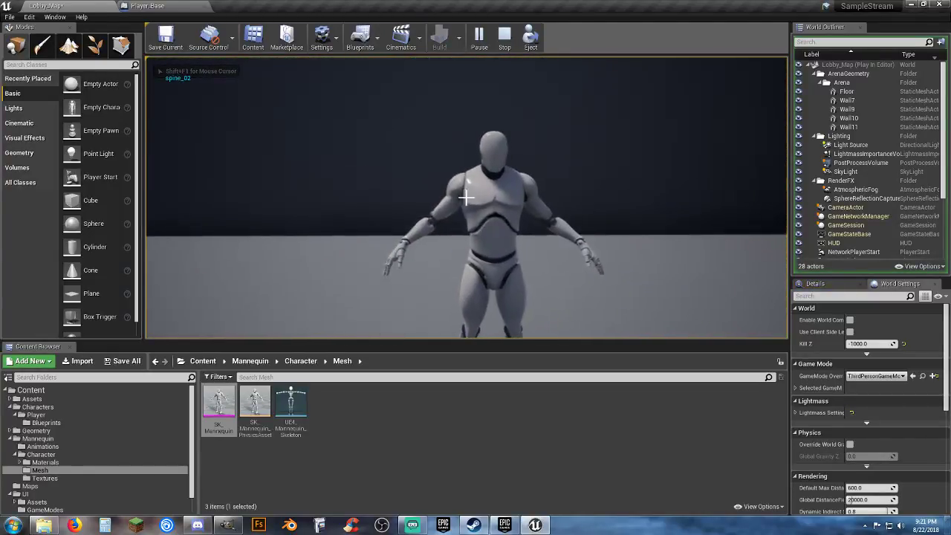
click(466, 197)
click(466, 197)
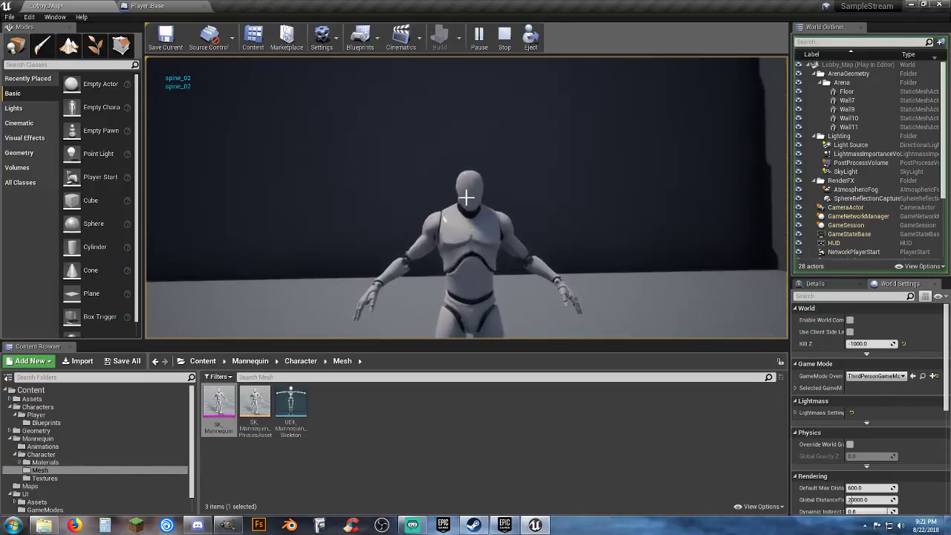
Aim at the mannequin's head and fire several shots to test the headshot message
click(466, 197)
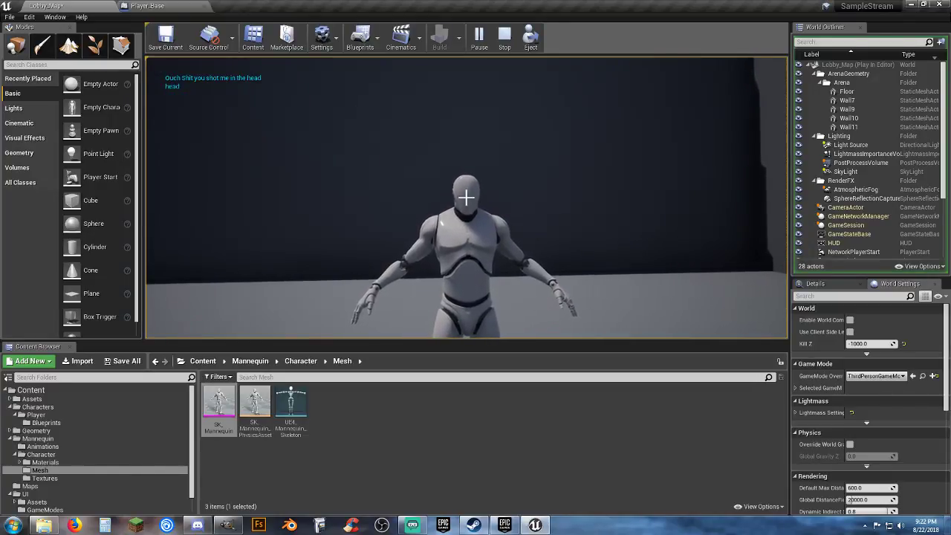
click(465, 197)
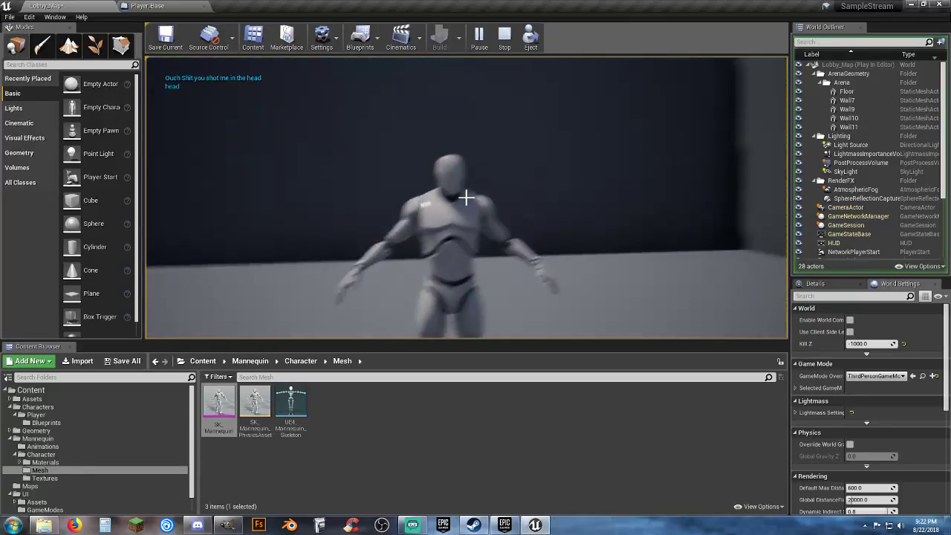
click(465, 197)
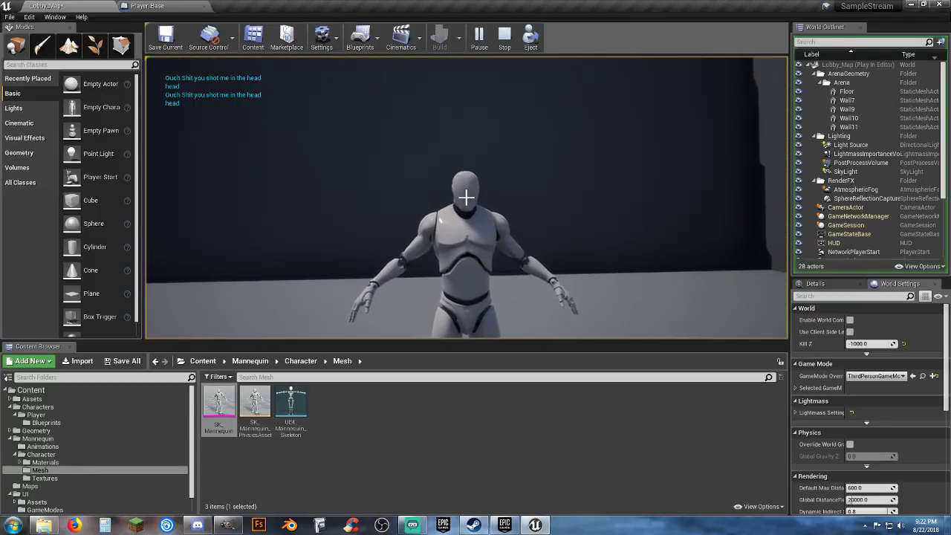
click(466, 197)
click(466, 196)
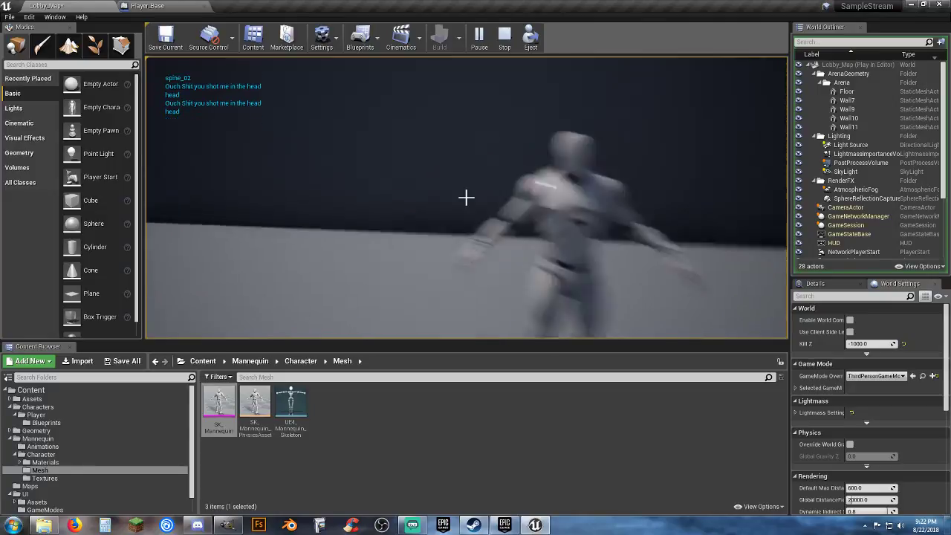
Fire repeatedly at the wall beside the mannequin to test the miss message, and stop the play session
click(466, 197)
click(466, 196)
click(466, 197)
click(465, 197)
click(466, 196)
click(465, 197)
click(466, 197)
click(465, 197)
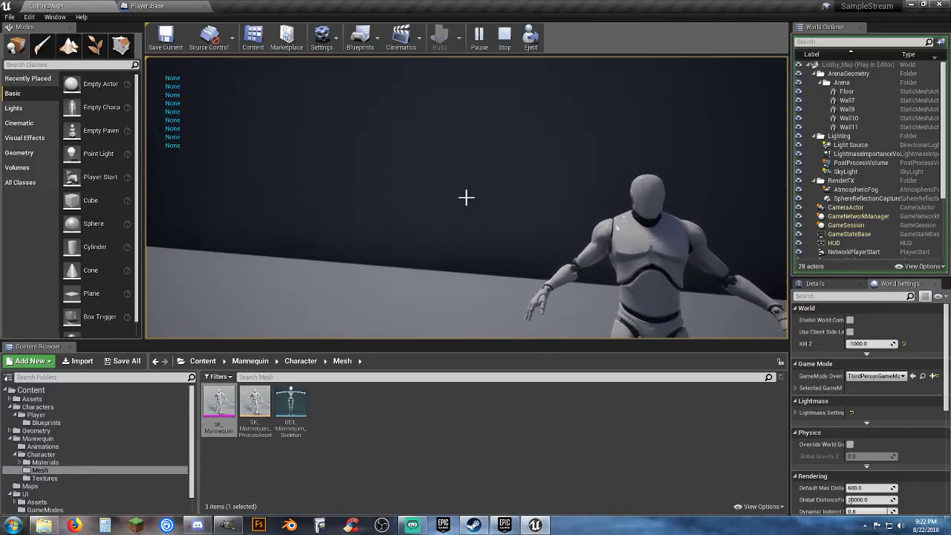
click(465, 197)
key(Escape)
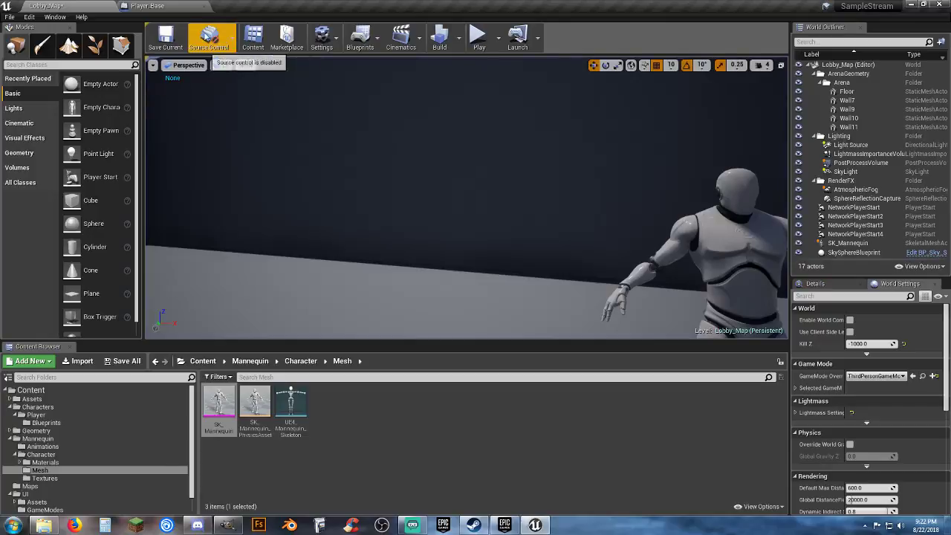
Set the comparison value of the lower name Equal node in the Player_Base event graph to Spine_01
click(160, 6)
right_drag(442, 304, 491, 280)
right_drag(339, 332, 476, 338)
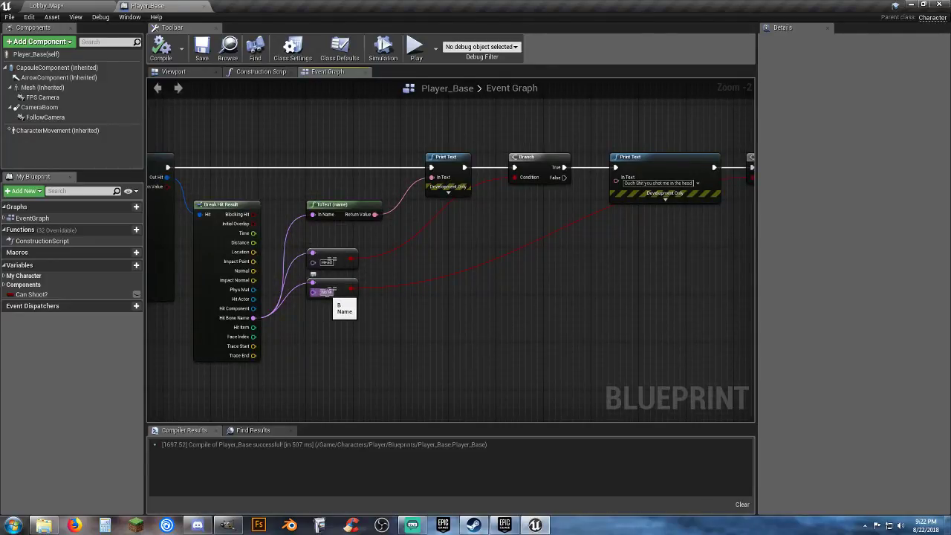
click(324, 291)
text(Spine)
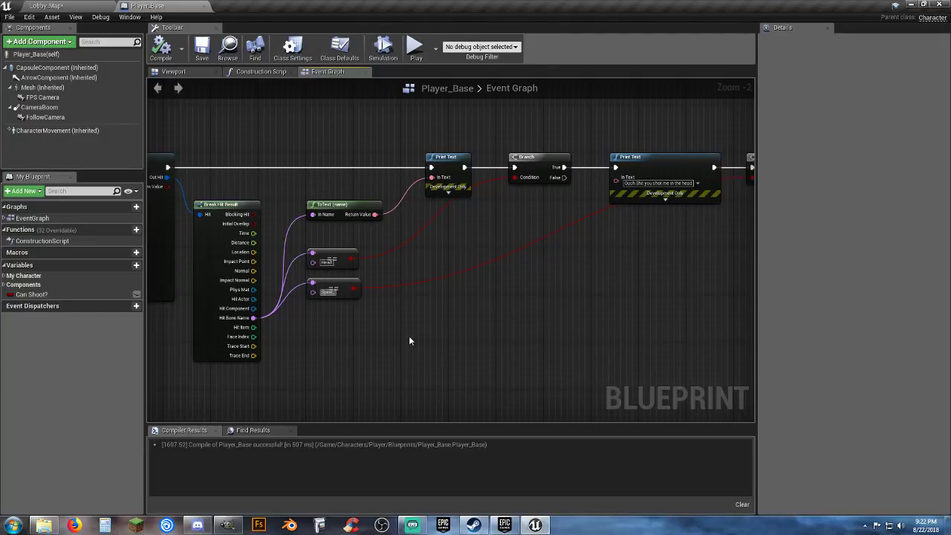
text(_01)
click(411, 337)
Replace the last Print Text node's In Text with "BODY SHOT", and compile and save the Player_Base blueprint
right_drag(647, 304, 394, 346)
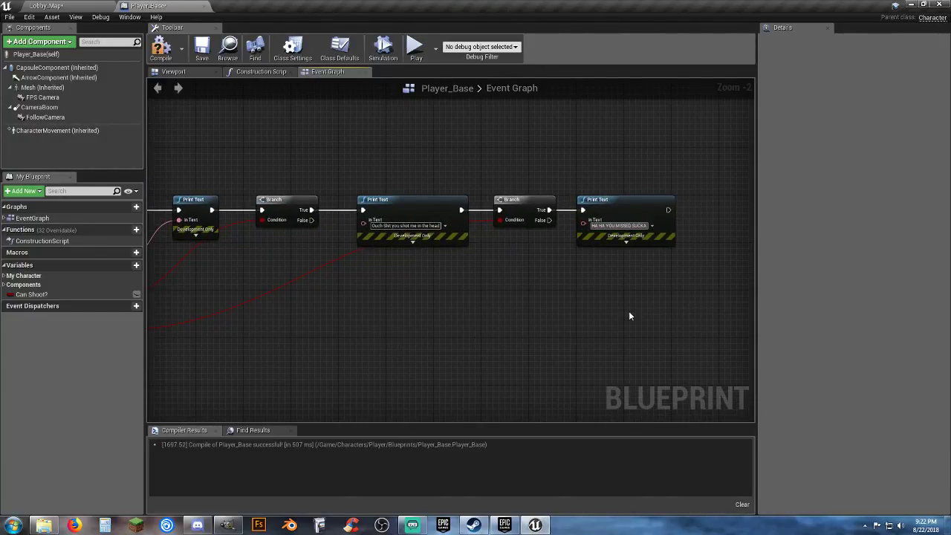
key(BackSpace)
key(BackSpace)
key(BackSpace)
key(BackSpace)
key(BackSpace)
key(BackSpace)
key(BackSpace)
key(BackSpace)
key(BackSpace)
key(BackSpace)
key(BackSpace)
key(BackSpace)
key(BackSpace)
key(BackSpace)
key(BackSpace)
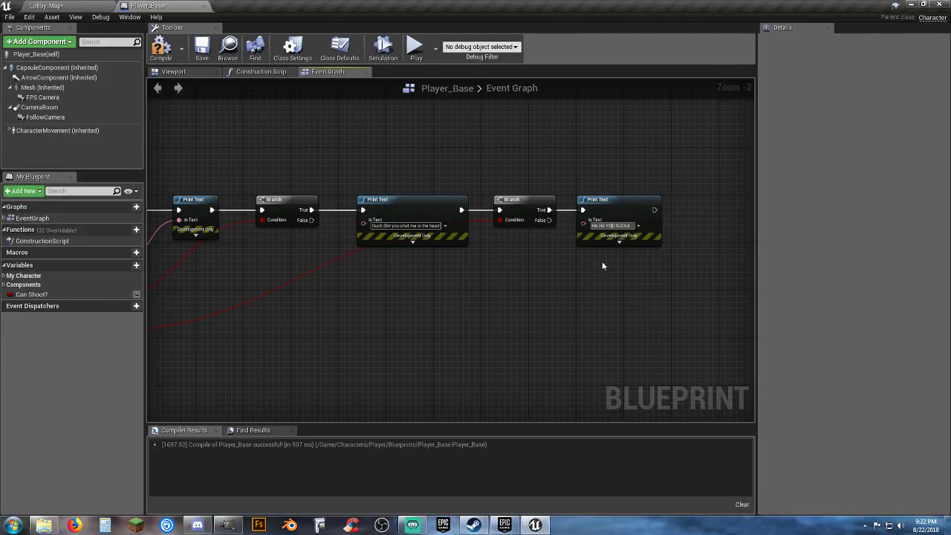
key(BackSpace)
key(BackSpace)
key(BackSpace)
key(BackSpace)
key(BackSpace)
key(BackSpace)
key(BackSpace)
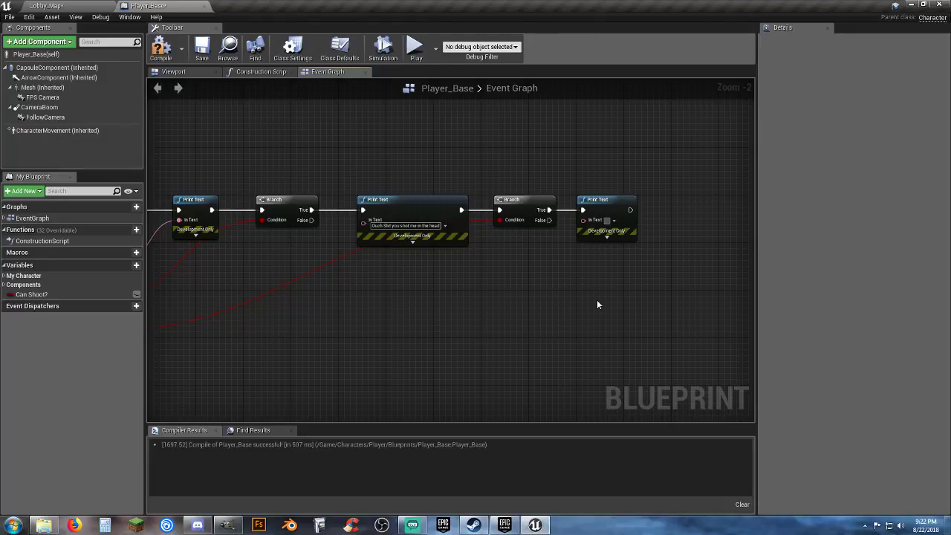
text(BODY SHOT)
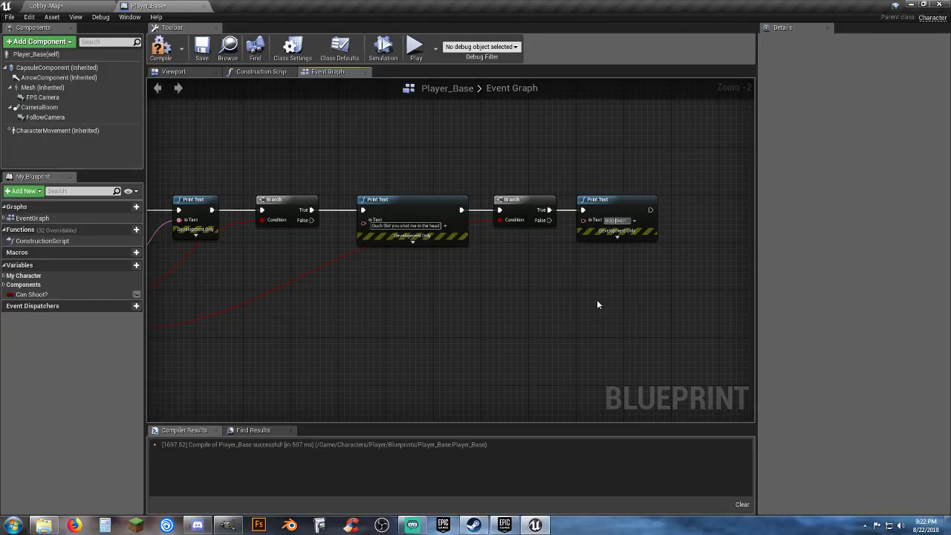
text(Y)
click(161, 53)
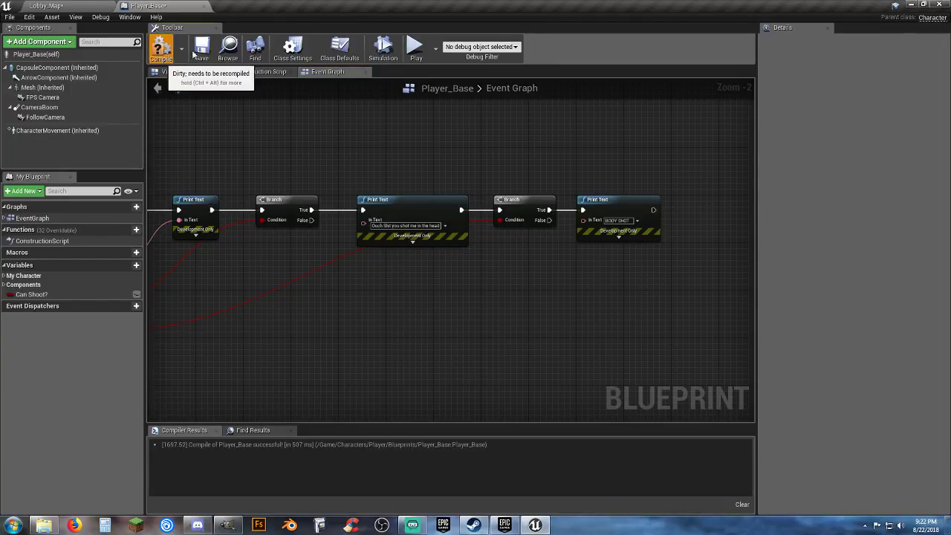
click(202, 49)
Play the Lobby_Map level, shoot the mannequin in the torso to test the body shot message, and stop the session
click(78, 7)
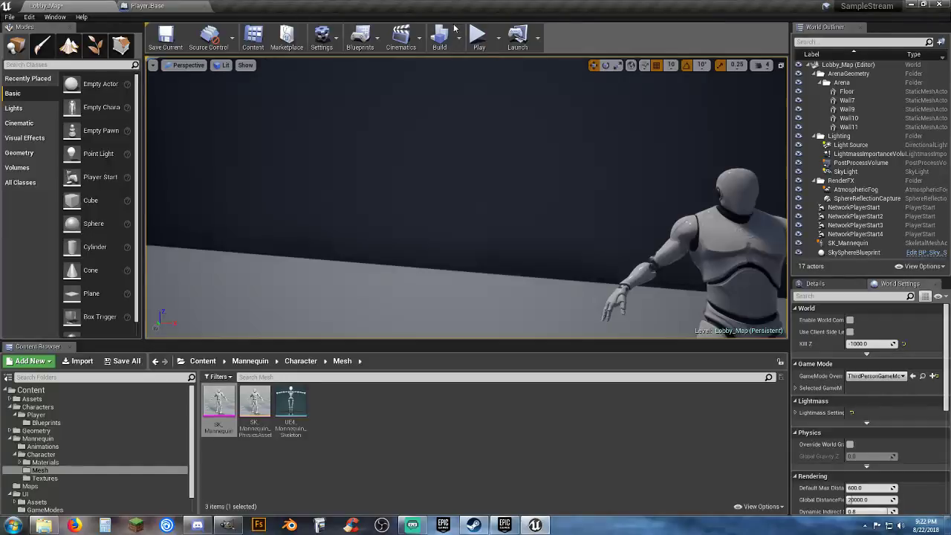
click(479, 32)
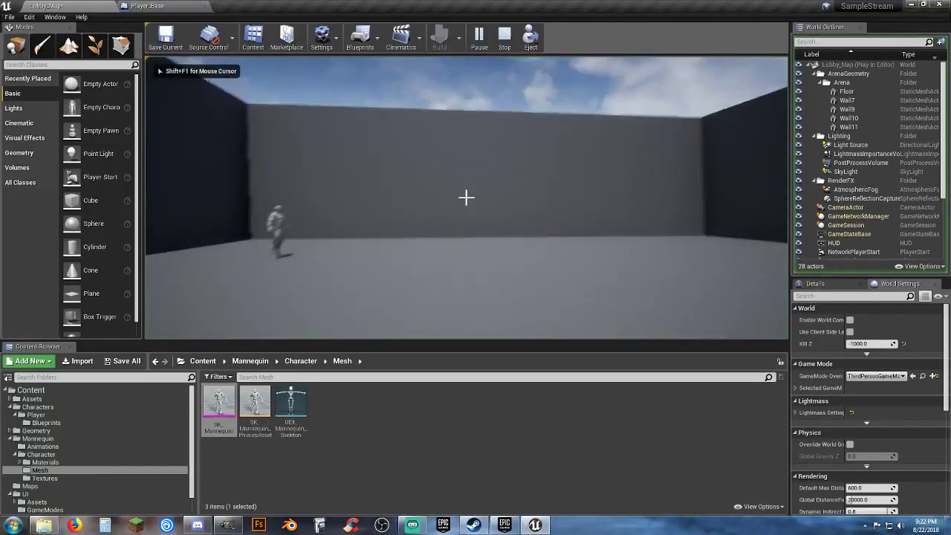
click(466, 197)
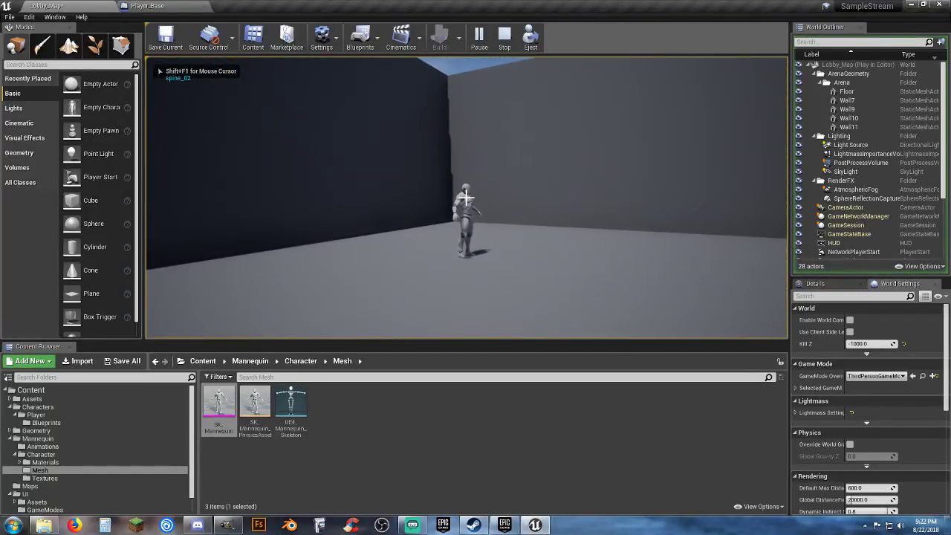
key(w)
key(d)
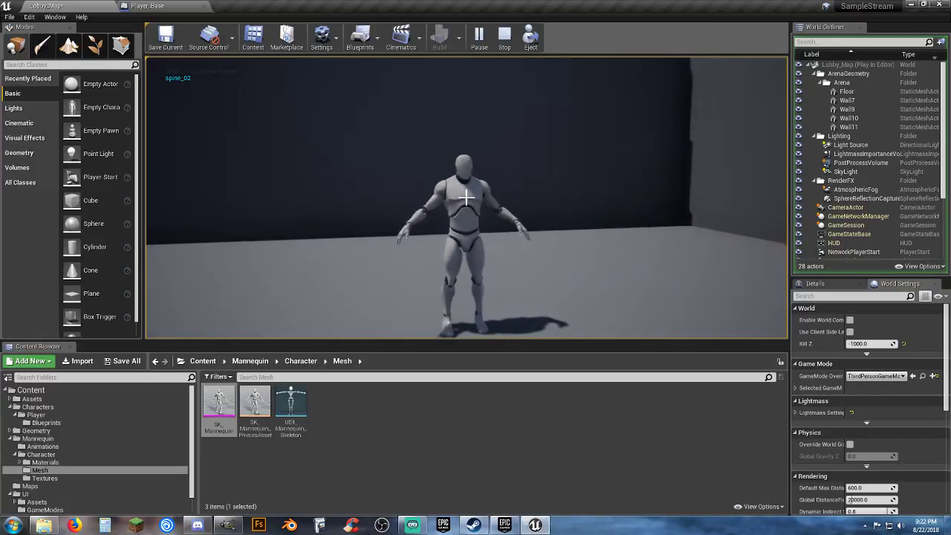
key(Escape)
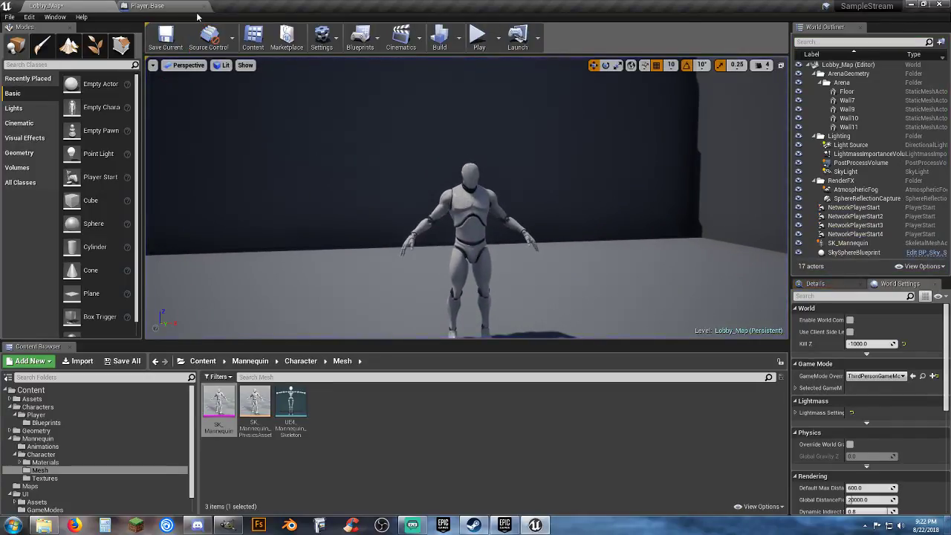
Change the lower name Equal node's comparison value to Spine_02, and compile and save the Player_Base blueprint
click(171, 6)
right_drag(270, 316, 512, 301)
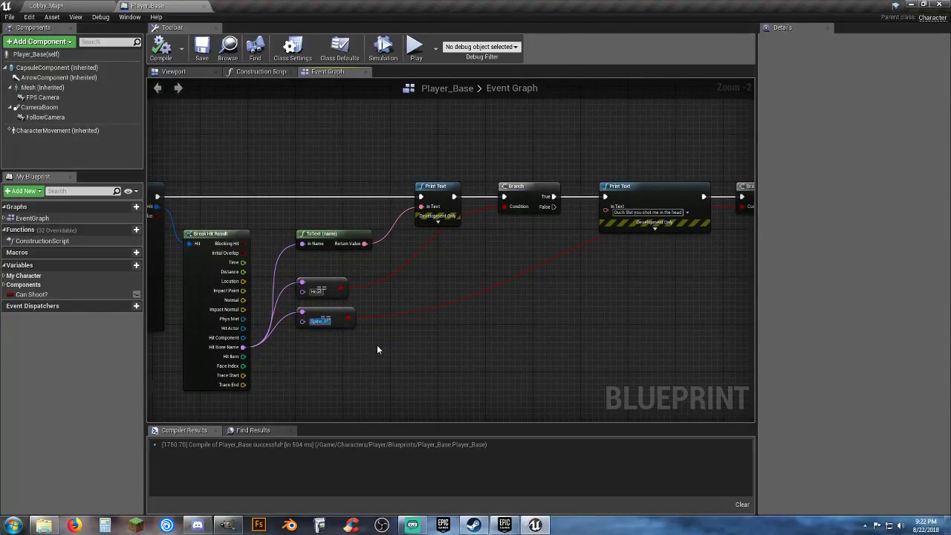
key(Right)
key(BackSpace)
text(2)
key(Return)
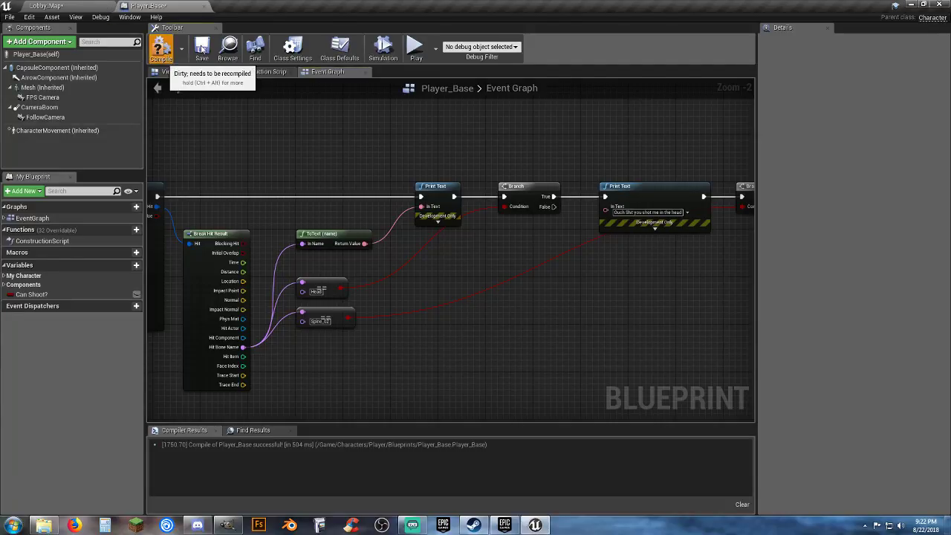
click(160, 47)
Play the Lobby_Map level, shoot the mannequin's torso to test the Spine_02 comparison, and stop the session
click(71, 6)
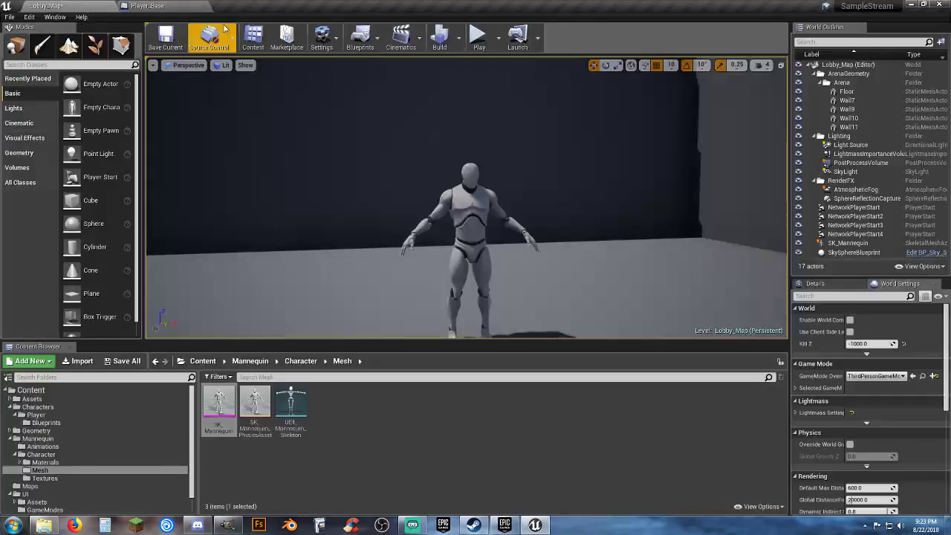
click(479, 41)
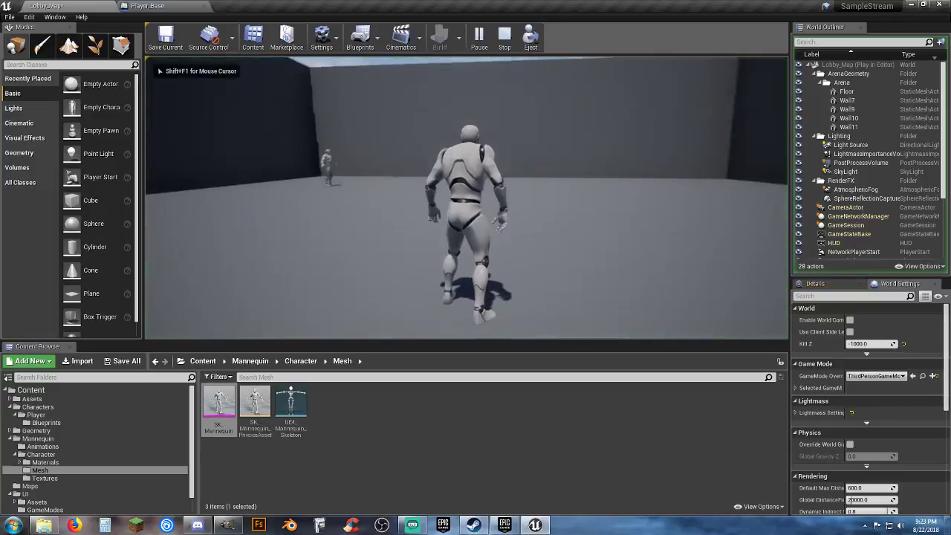
key(w)
click(466, 197)
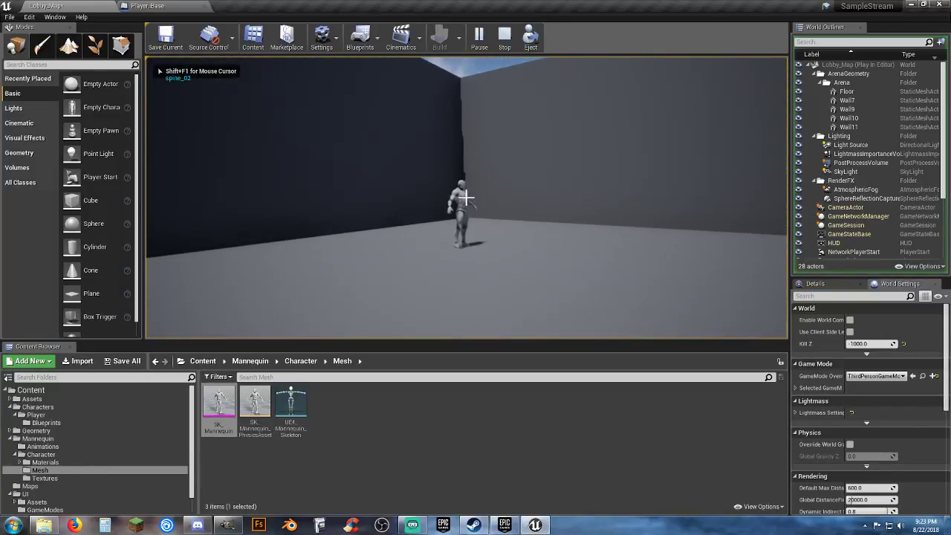
key(w)
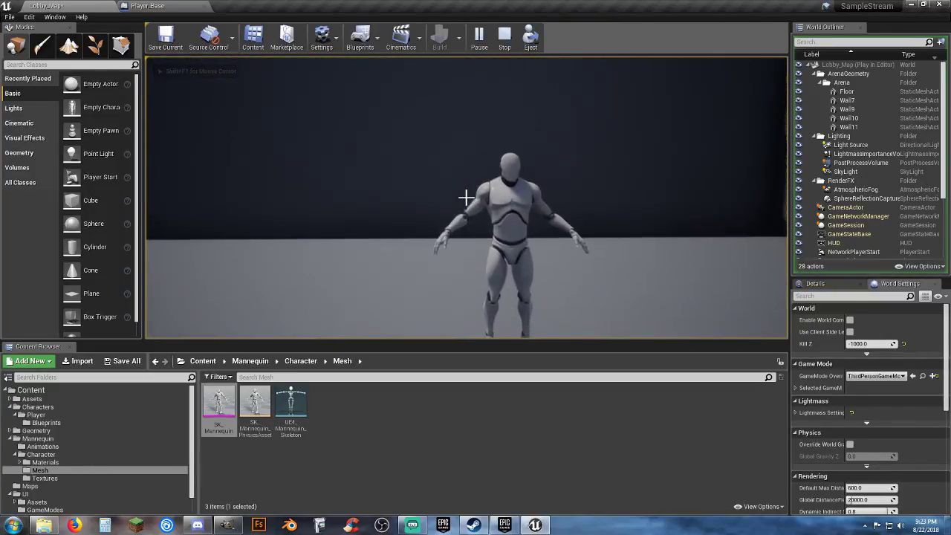
click(466, 197)
key(Escape)
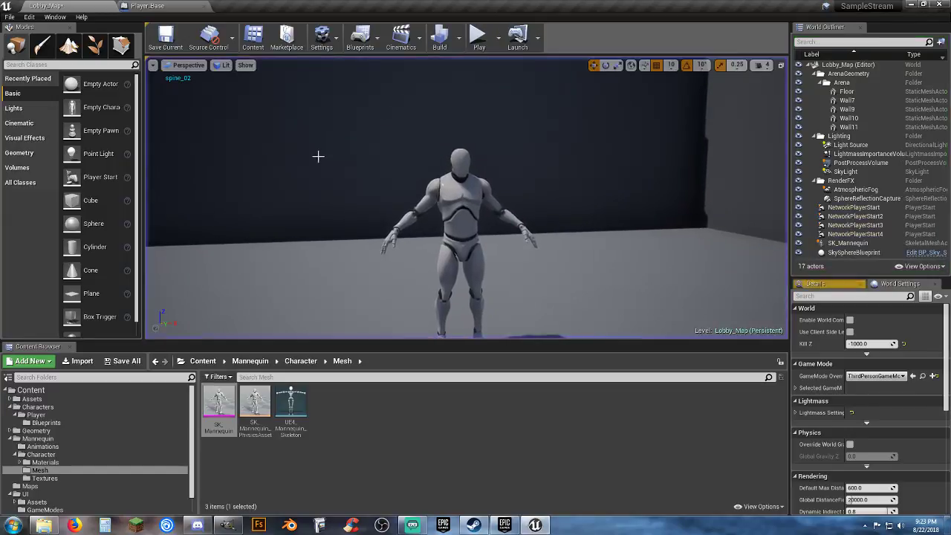
Change the lower name Equal node's comparison value to lowercase spine_02, and compile and save the Player_Base blueprint
click(147, 5)
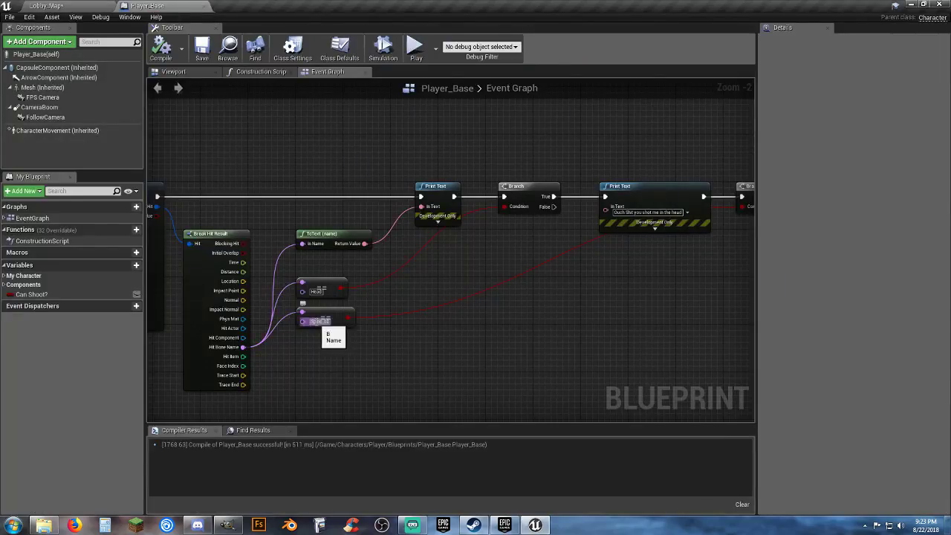
click(320, 321)
click(402, 353)
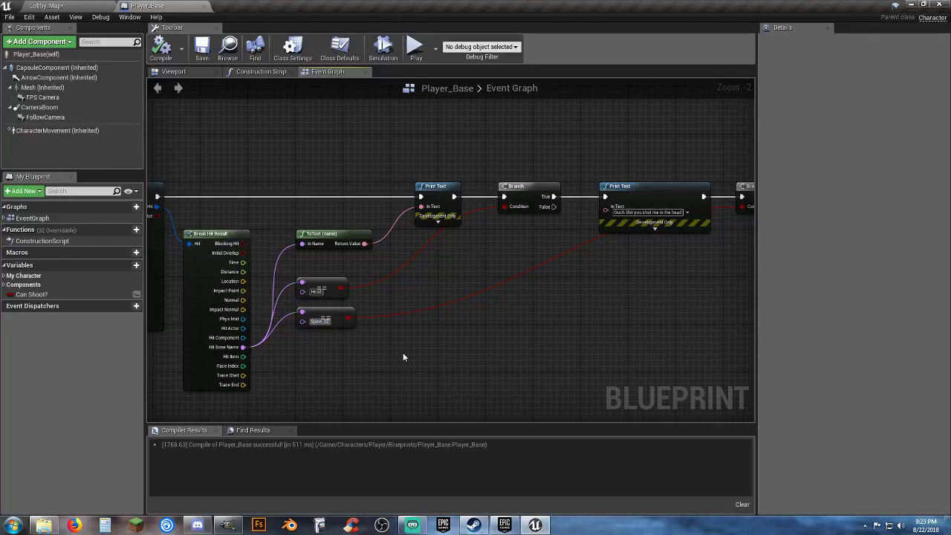
key(BackSpace)
text(s)
key(Return)
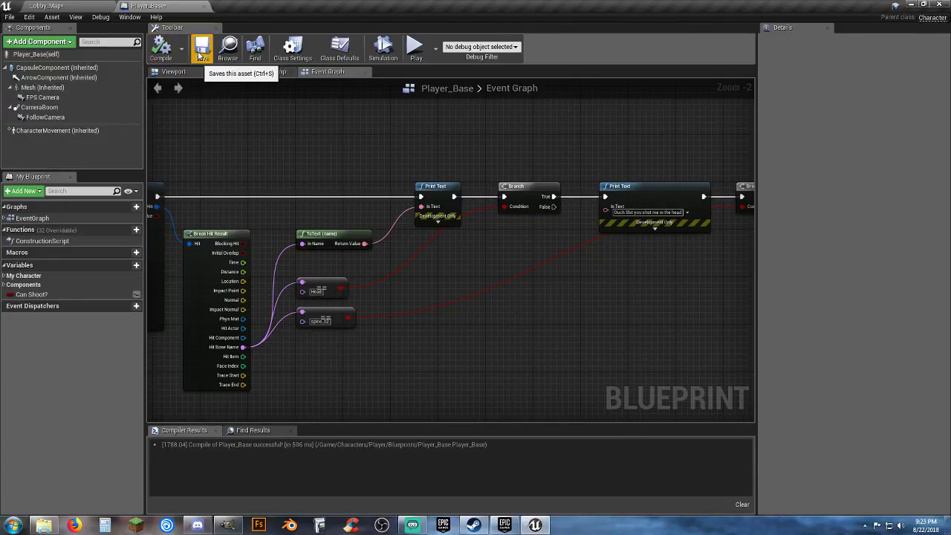
Play the Lobby_Map level again, shoot the mannequin's torso to test the lowercase bone name, and stop the session
click(93, 6)
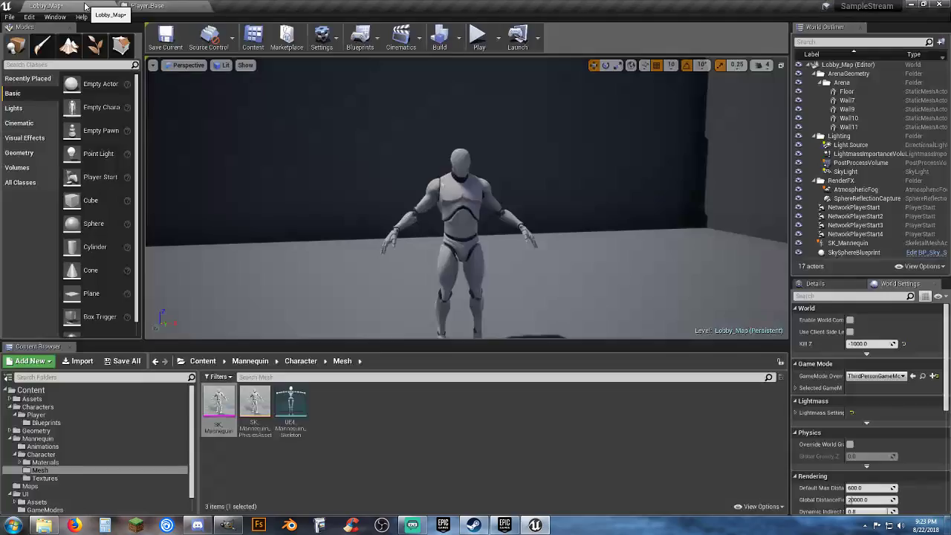
click(478, 36)
click(475, 173)
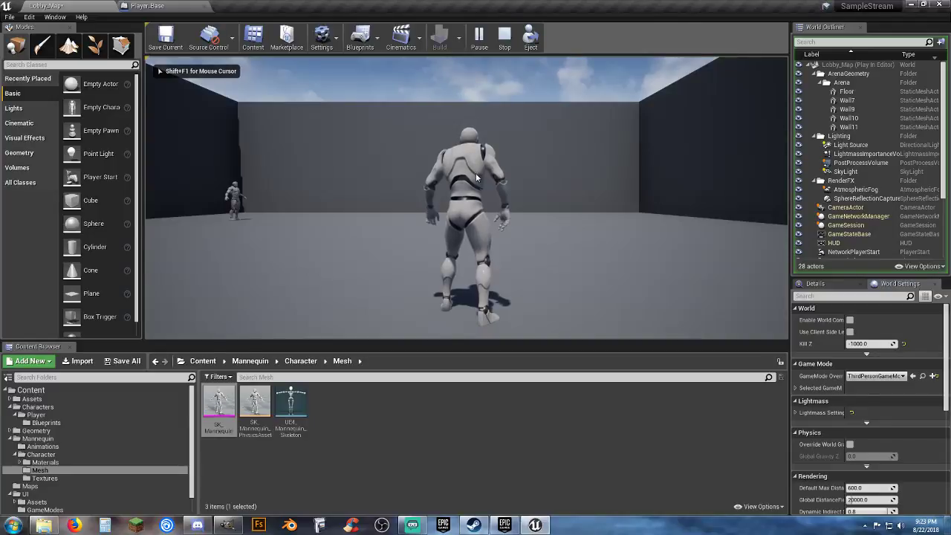
key(w)
click(466, 197)
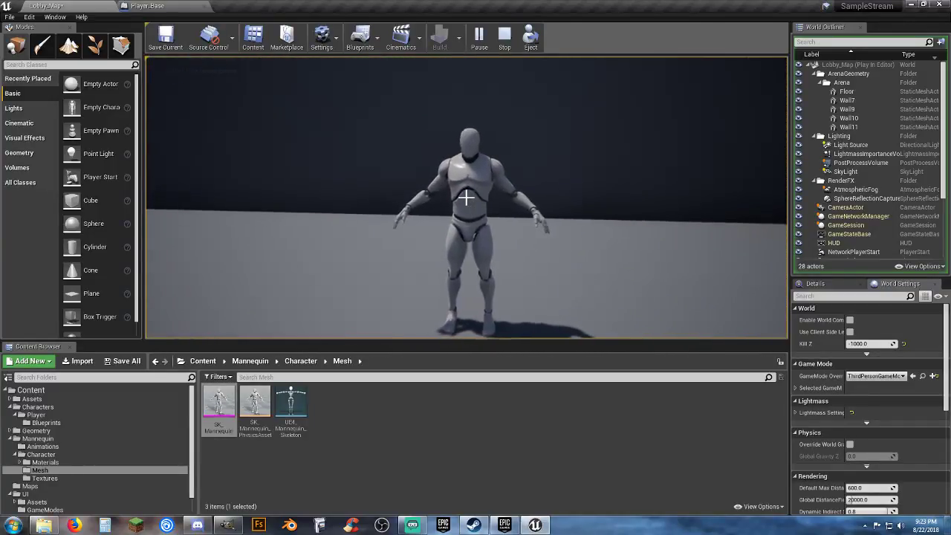
click(465, 197)
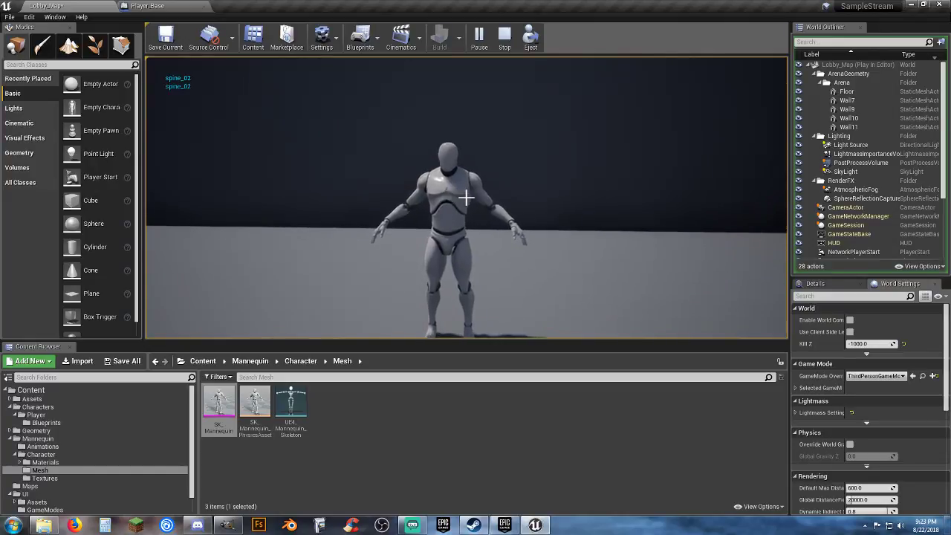
key(Escape)
Examine the mesh's bone names in the FPS Camera's parent socket options in Player_Base, without changing the socket
click(130, 7)
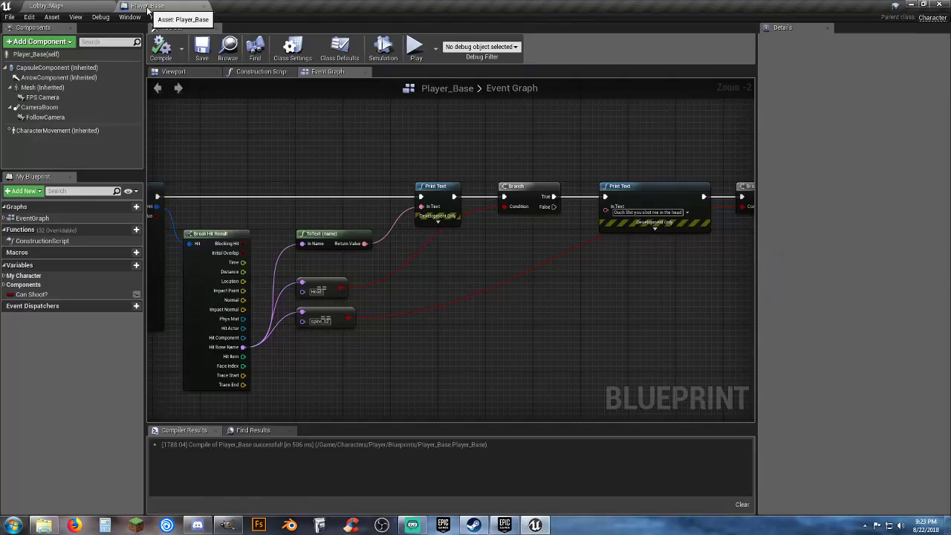
click(46, 87)
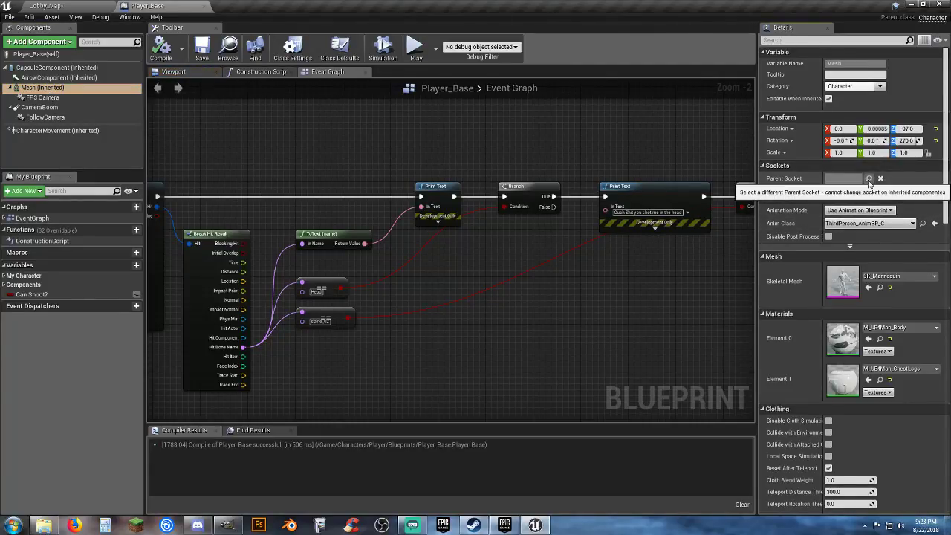
click(78, 99)
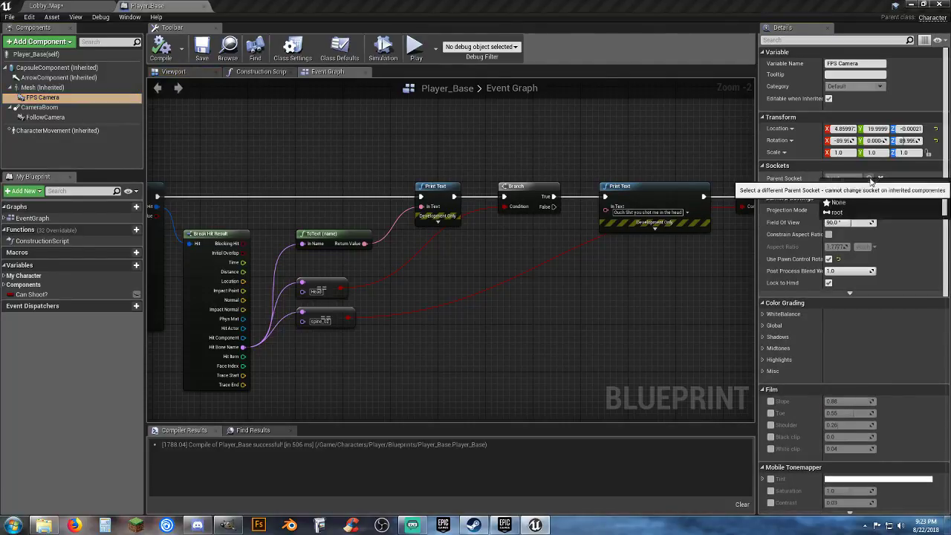
click(845, 179)
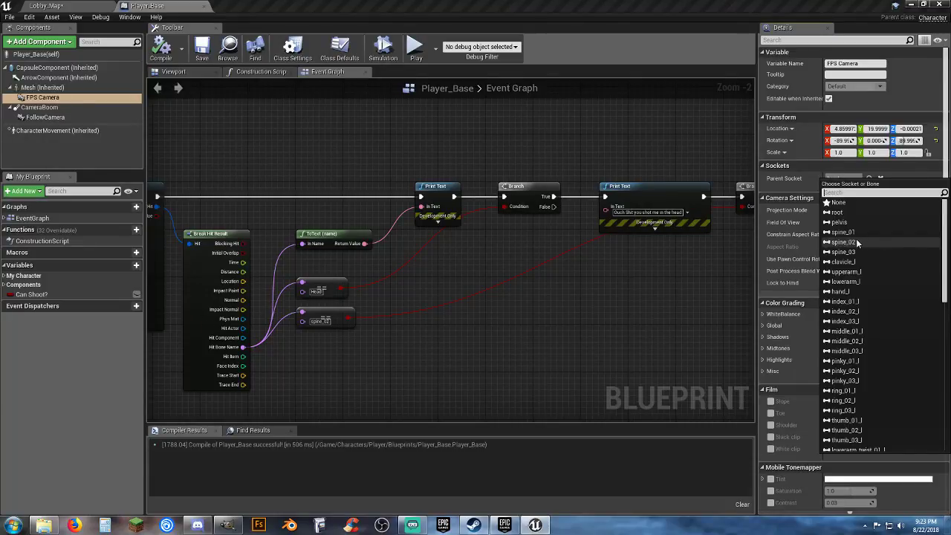
click(638, 284)
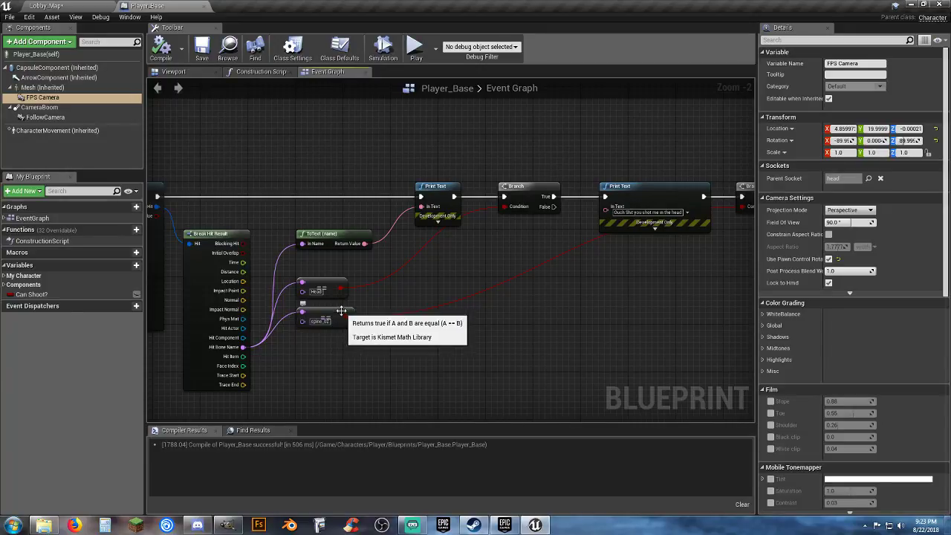
Delete the body shot logic from the event graph: the spine_02 Equal node, the second Branch and its Print Text node
click(316, 314)
key(Delete)
right_drag(578, 342, 426, 356)
drag(711, 256, 643, 191)
key(Delete)
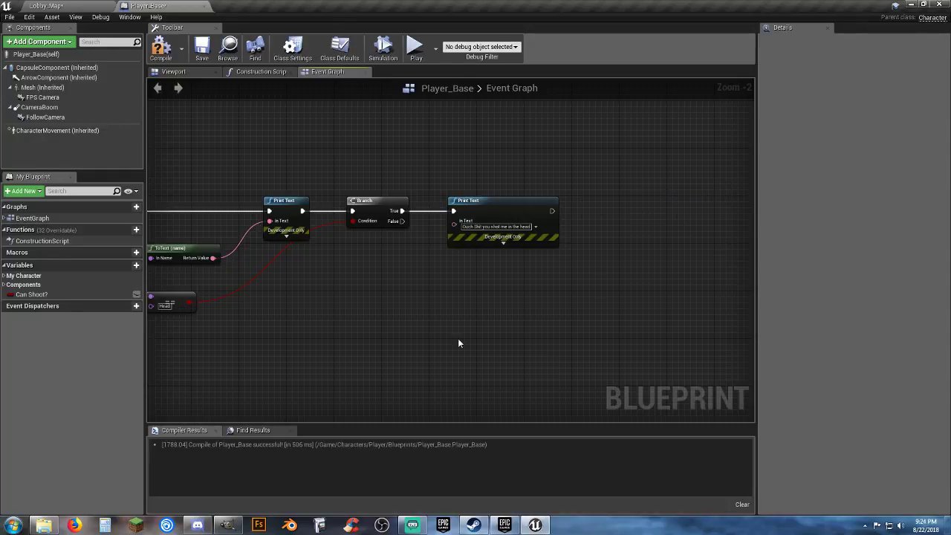
right_drag(457, 338, 569, 332)
right_drag(497, 318, 524, 314)
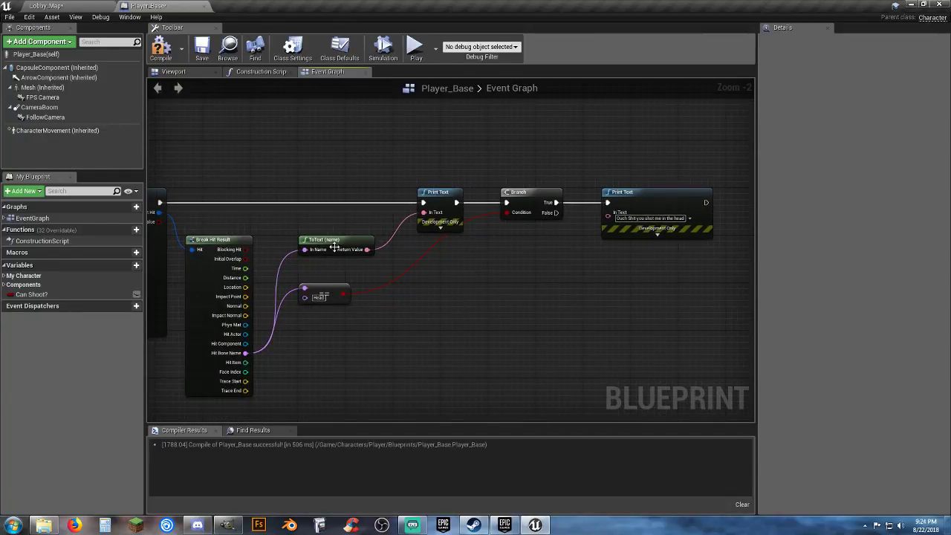
Delete the headshot message Print Text node that follows the remaining Branch
right_drag(501, 246, 406, 301)
click(637, 183)
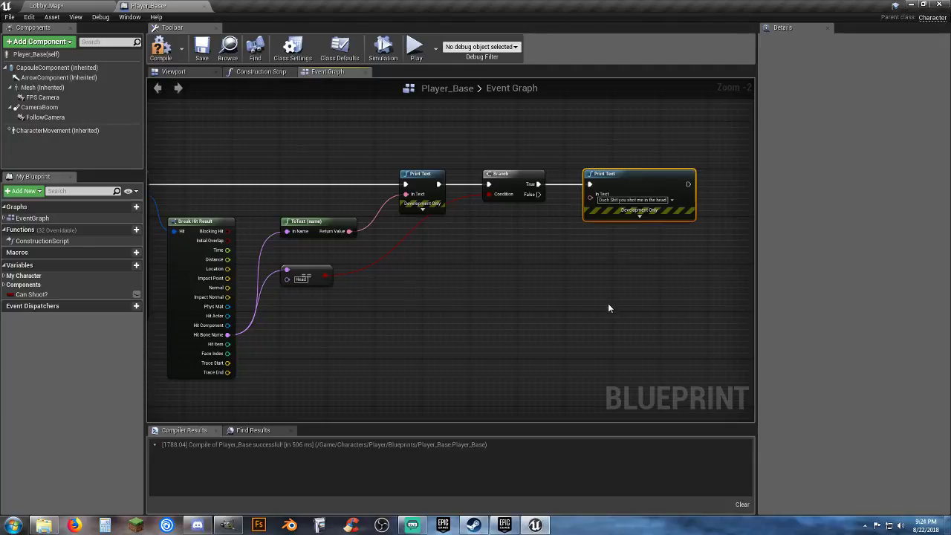
key(Delete)
right_drag(541, 270, 544, 271)
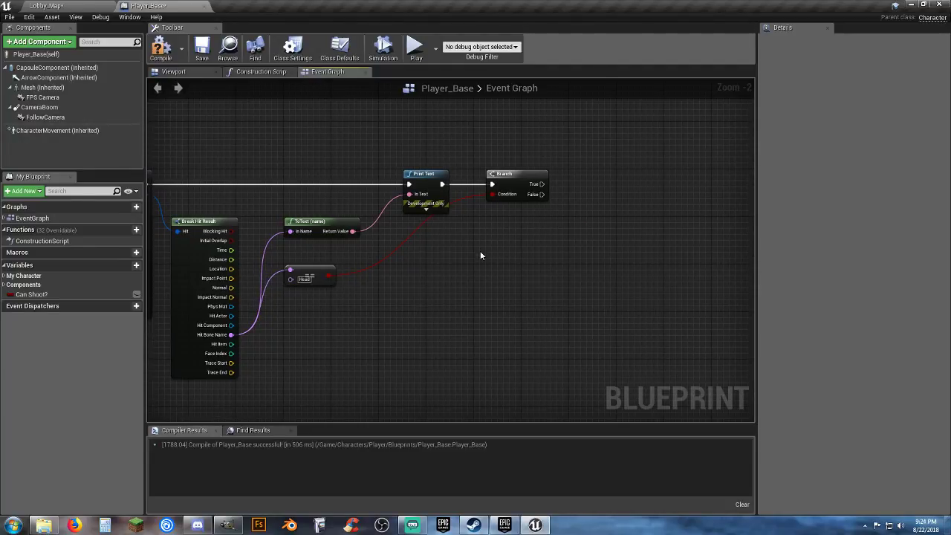
Add a Play Sound at Location node to the Branch's True output and assign the first available sound wave
drag(544, 185, 598, 183)
text(plays)
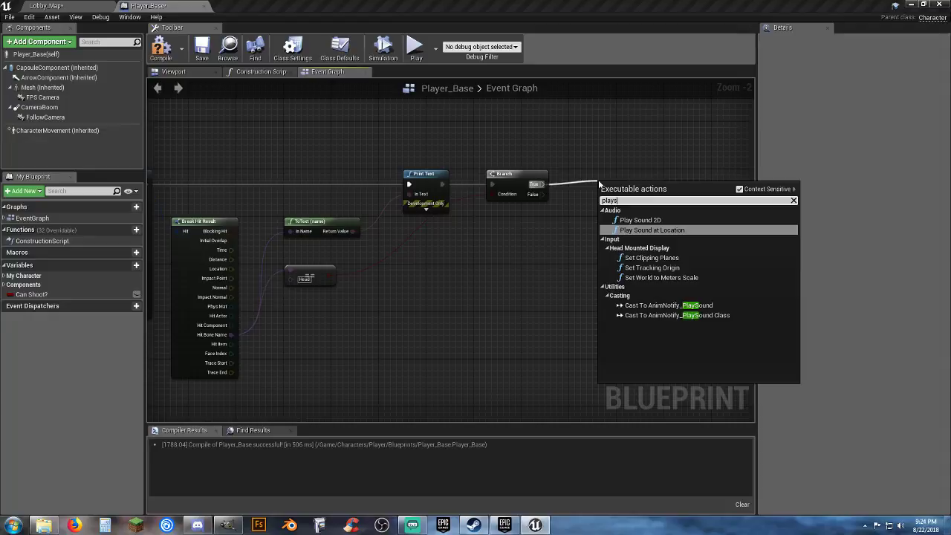
key(Up)
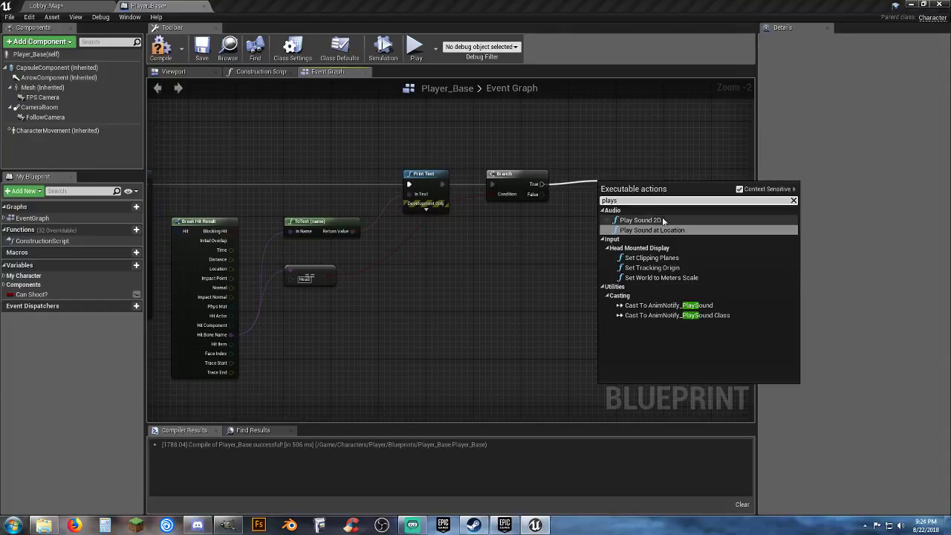
key(Down)
key(Return)
click(628, 212)
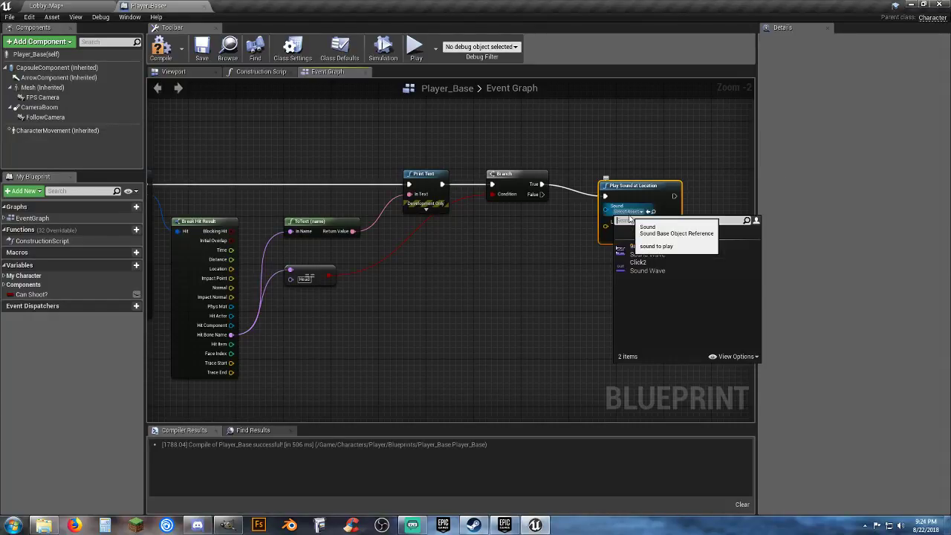
click(651, 252)
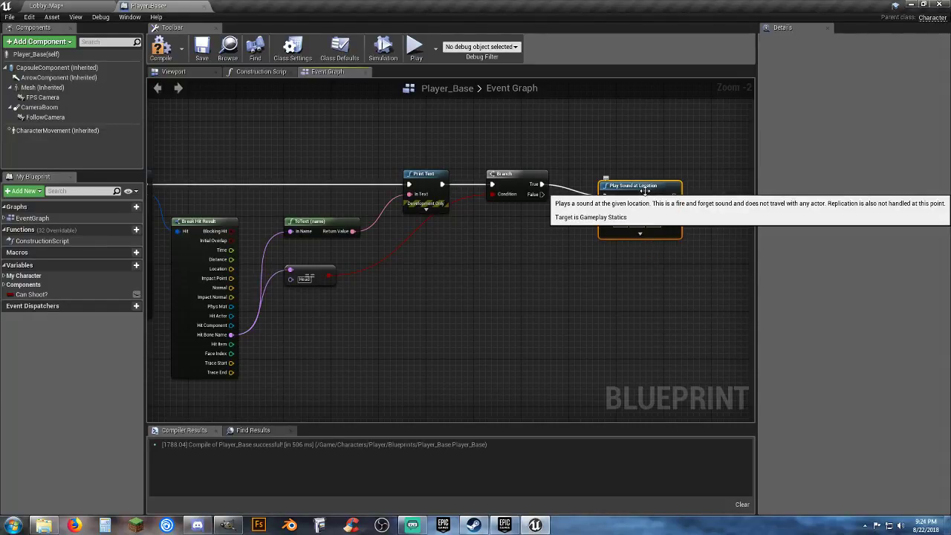
Align the Play Sound at Location node beside the Branch, and compile and save the Player_Base blueprint
drag(637, 188, 600, 190)
click(552, 253)
click(362, 158)
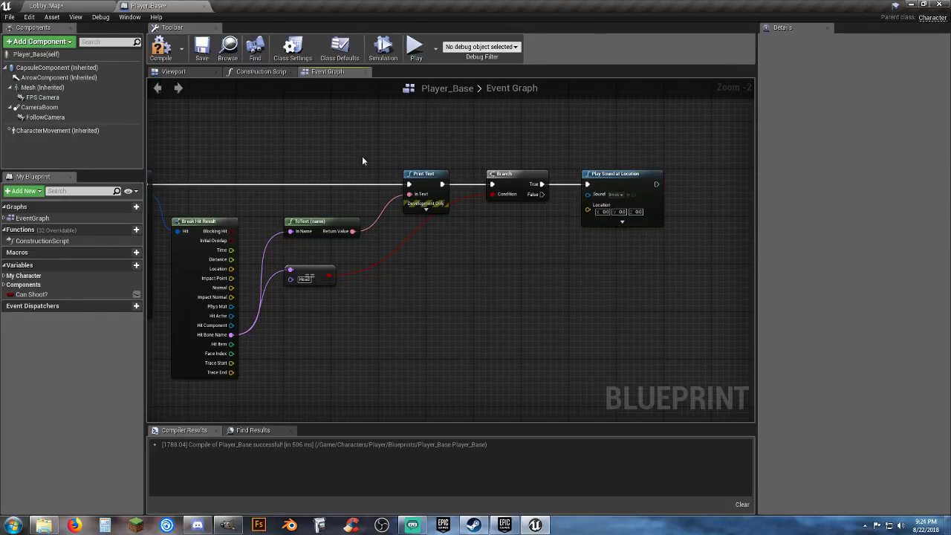
click(158, 52)
click(201, 48)
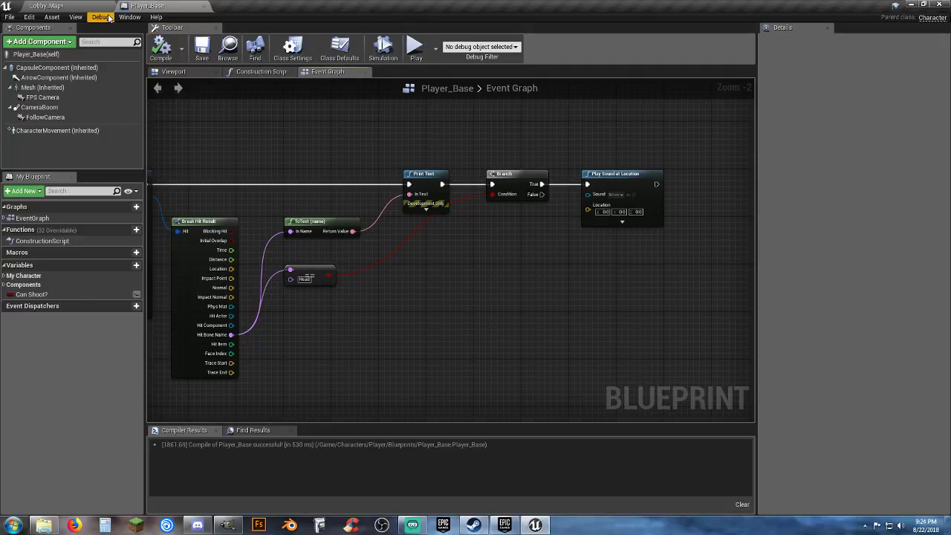
Play the Lobby_Map level and fire at the mannequin's body and the surrounding walls
click(90, 9)
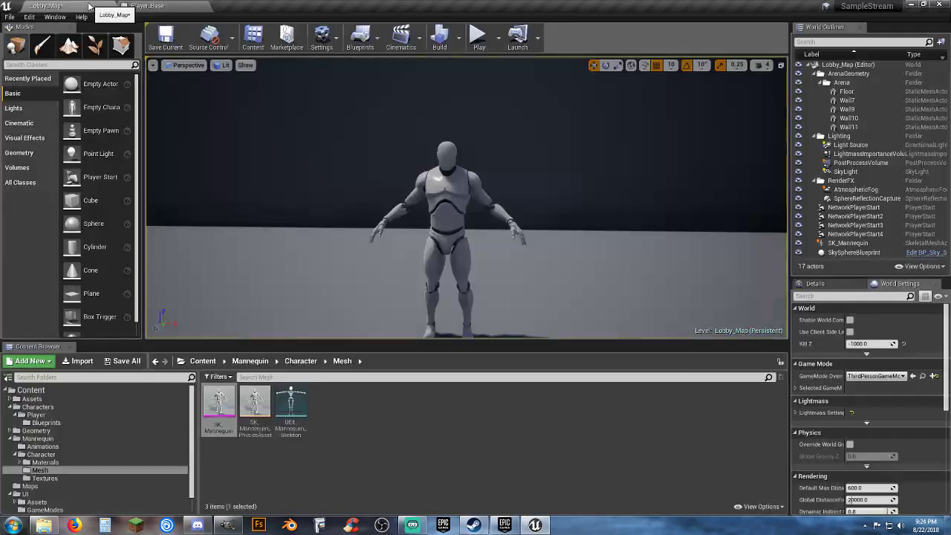
click(476, 39)
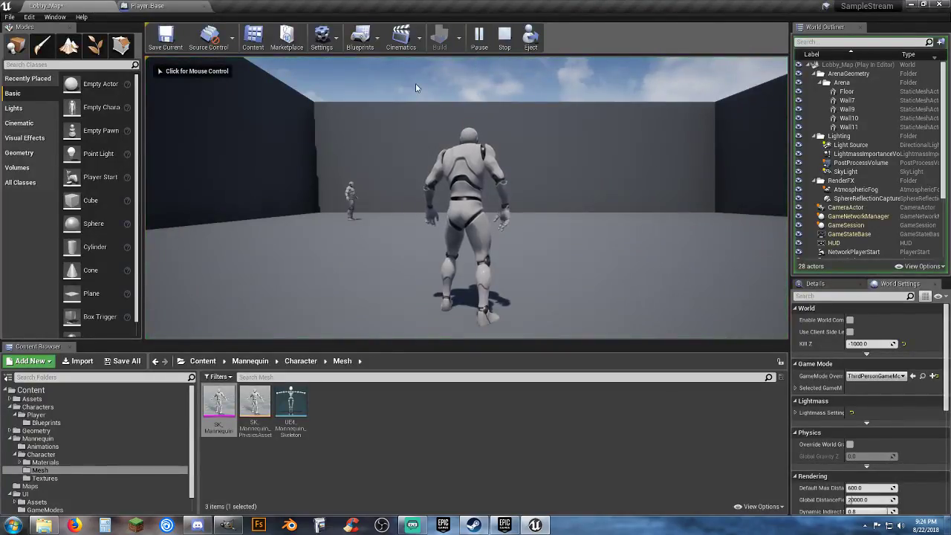
click(415, 88)
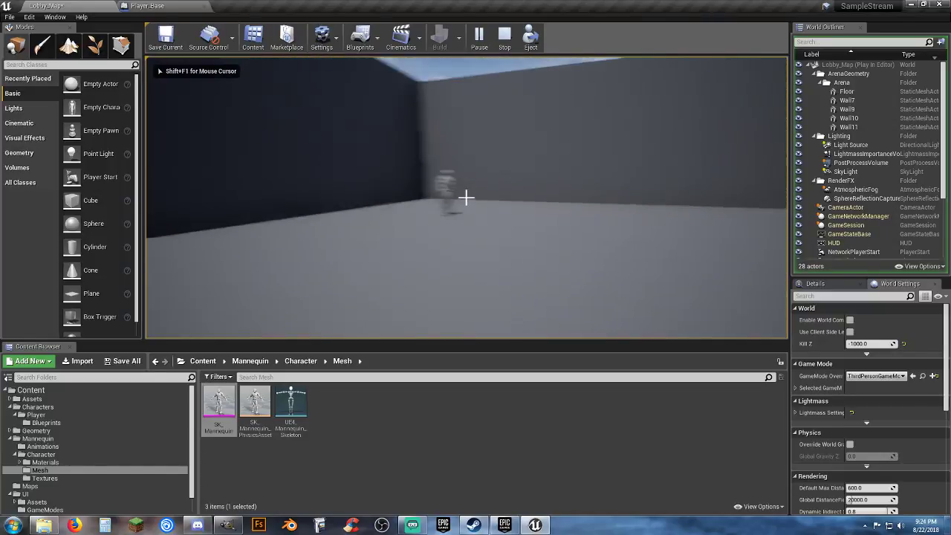
key(w)
click(465, 197)
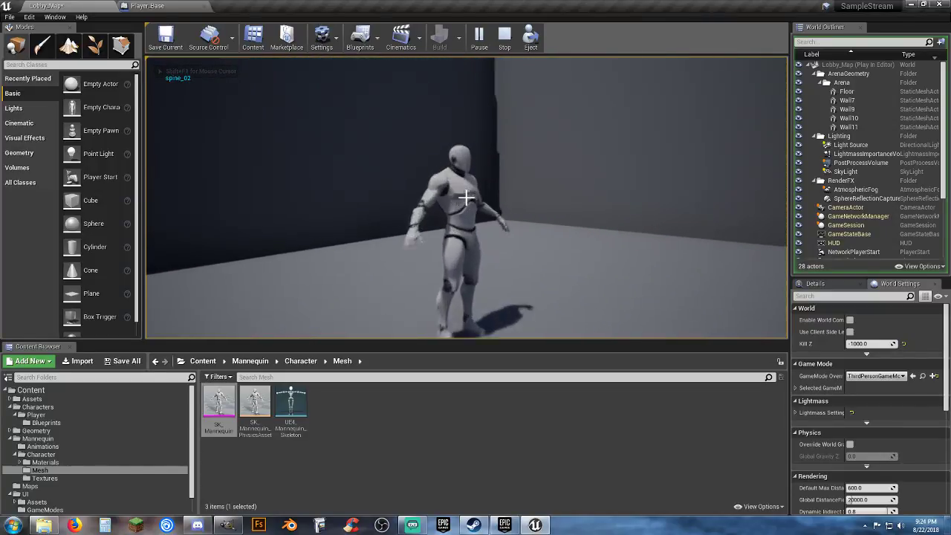
key(d)
click(465, 198)
click(466, 197)
click(466, 198)
click(465, 197)
click(466, 198)
click(465, 197)
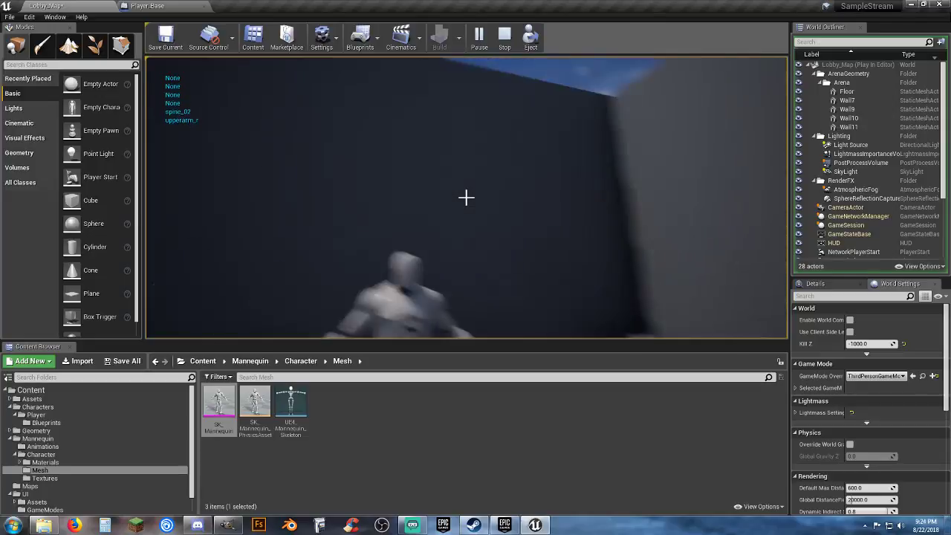
Shoot the mannequin in the head to test the headshot sound, and stop the play session
click(466, 197)
click(466, 198)
click(466, 198)
click(465, 198)
click(465, 198)
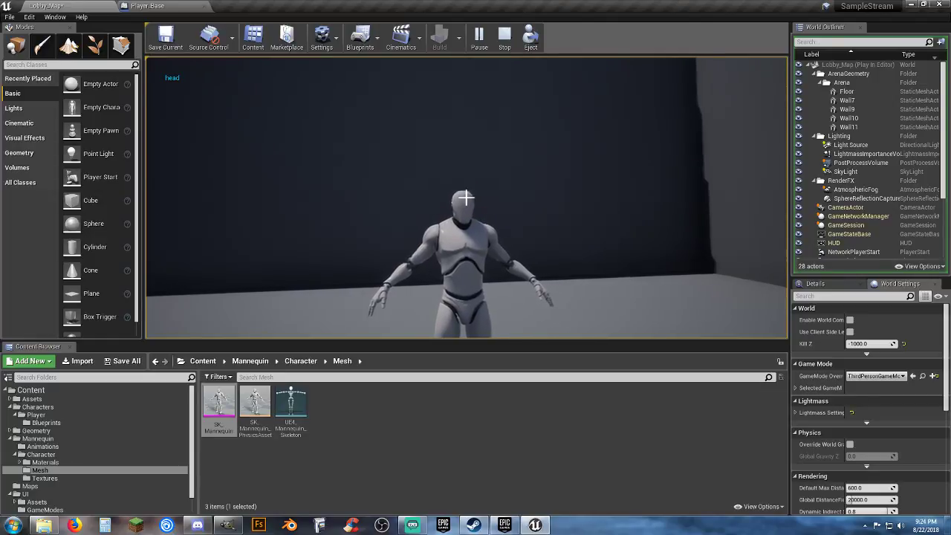
click(466, 197)
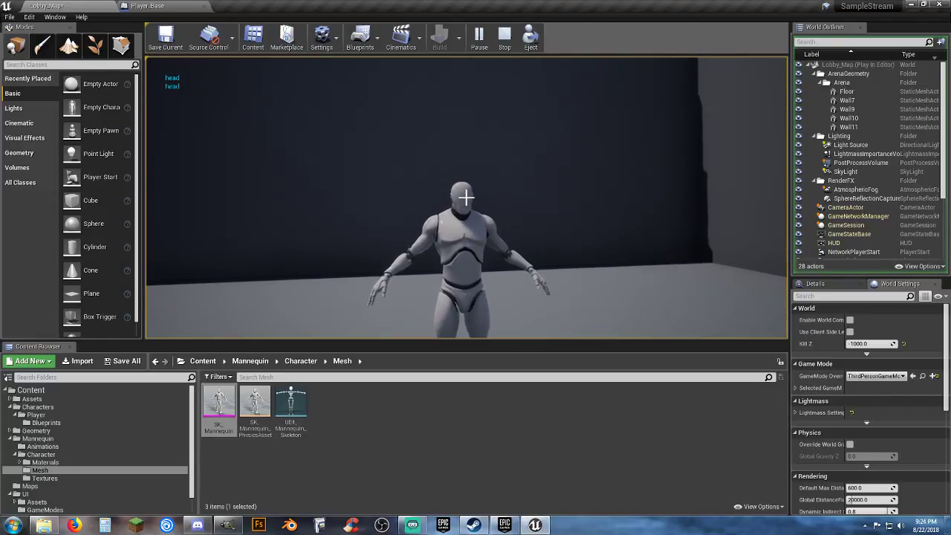
key(Escape)
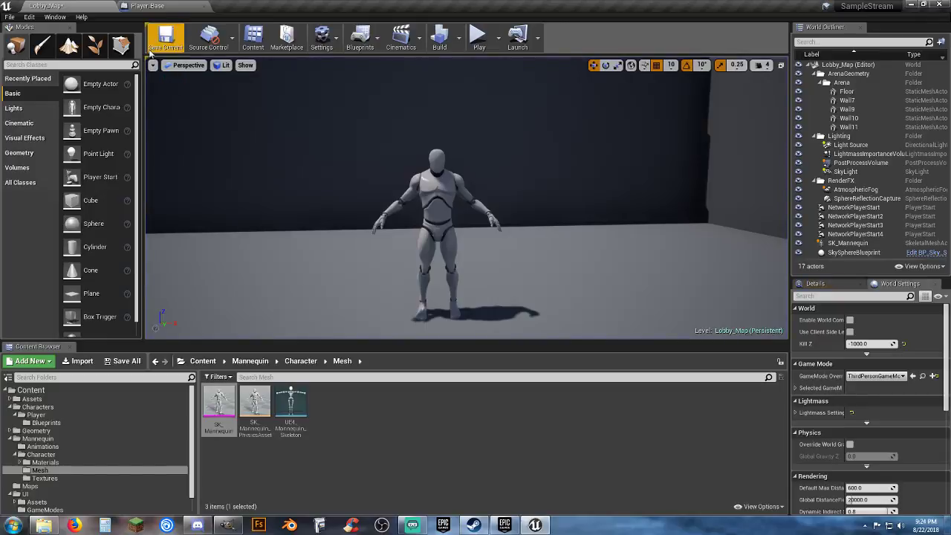
Delete the Play Sound at Location node from the Player_Base event graph and compile the blueprint
click(147, 6)
drag(670, 263, 642, 180)
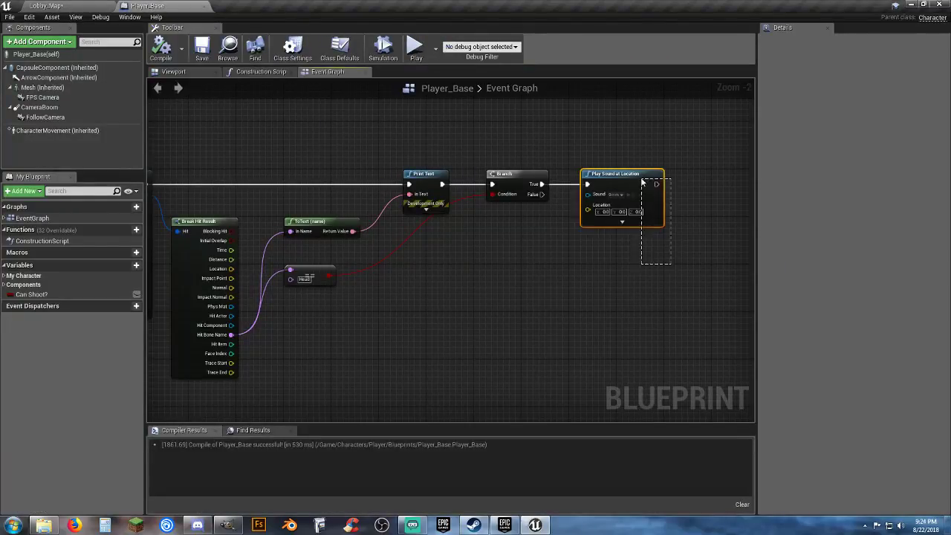
key(Delete)
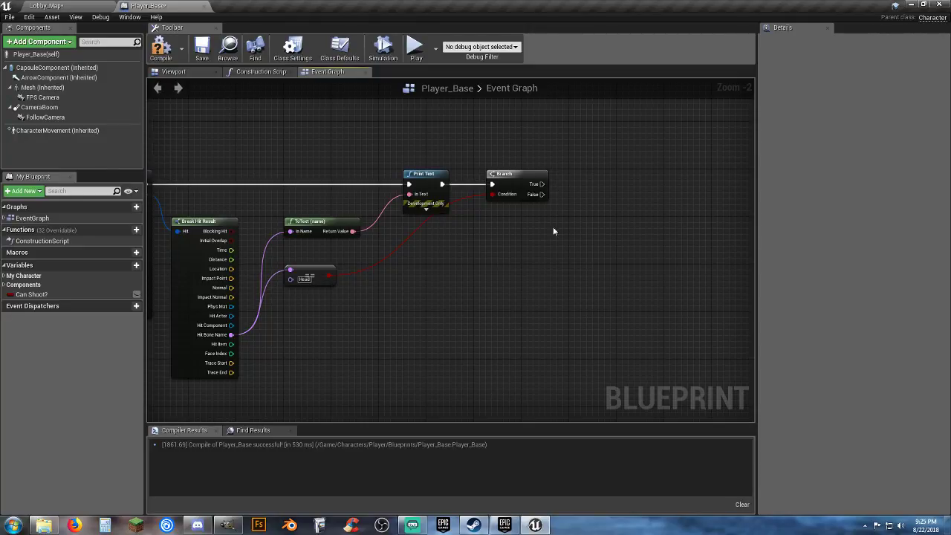
right_drag(553, 227, 603, 287)
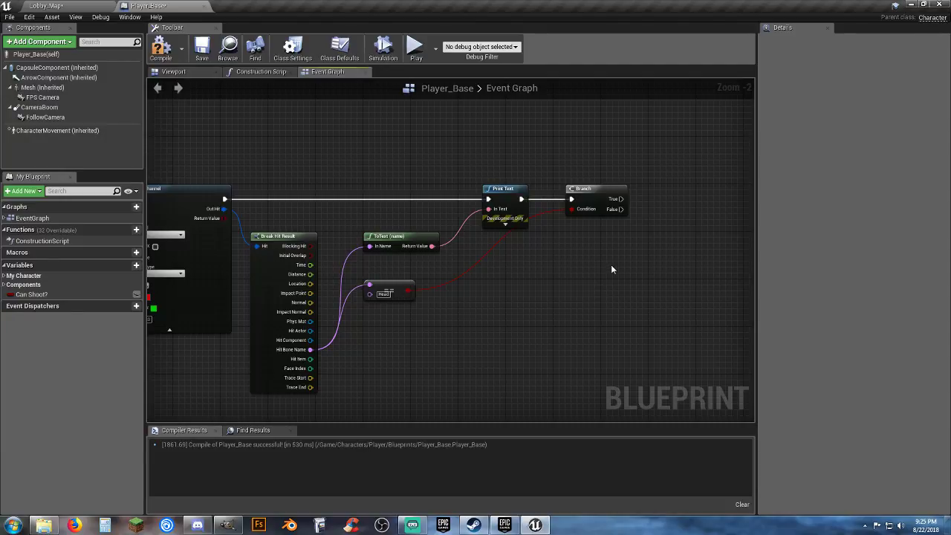
right_drag(610, 269, 564, 259)
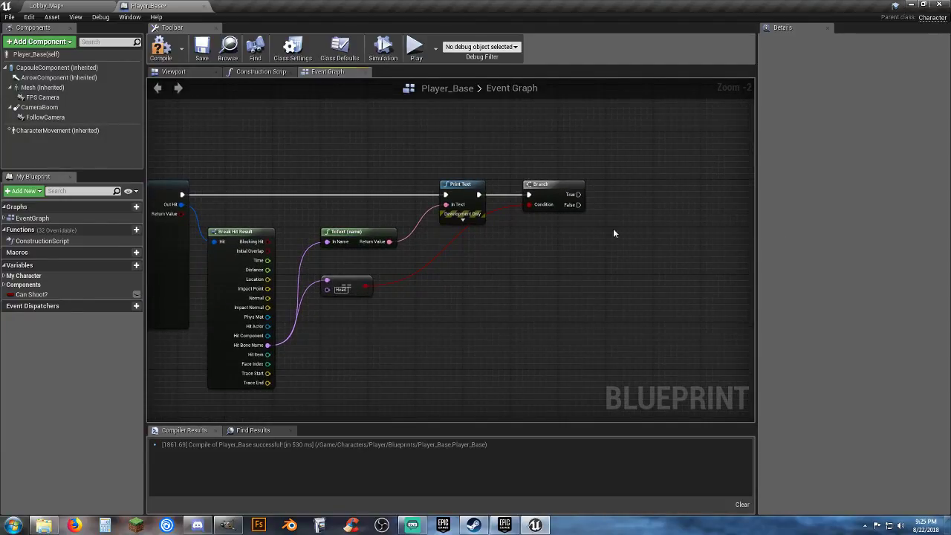
click(161, 49)
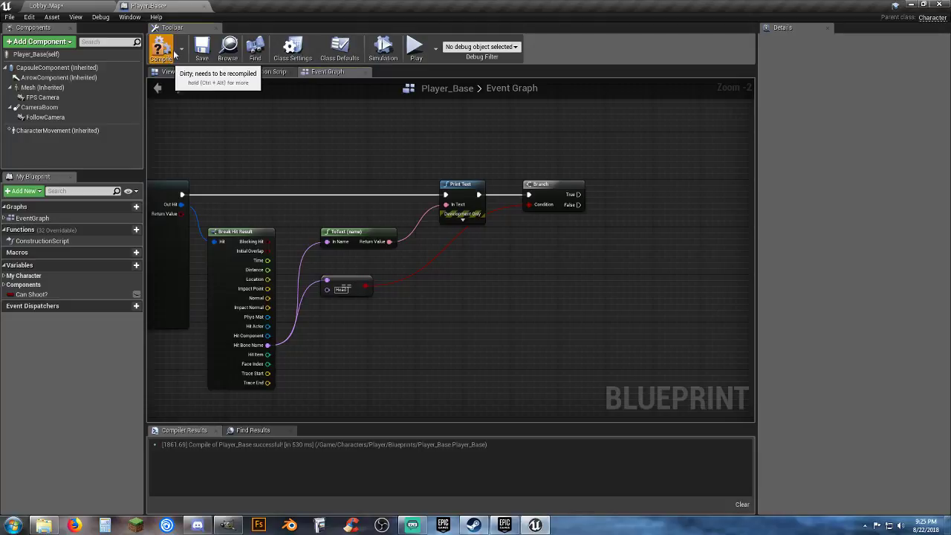
right_drag(540, 302, 611, 234)
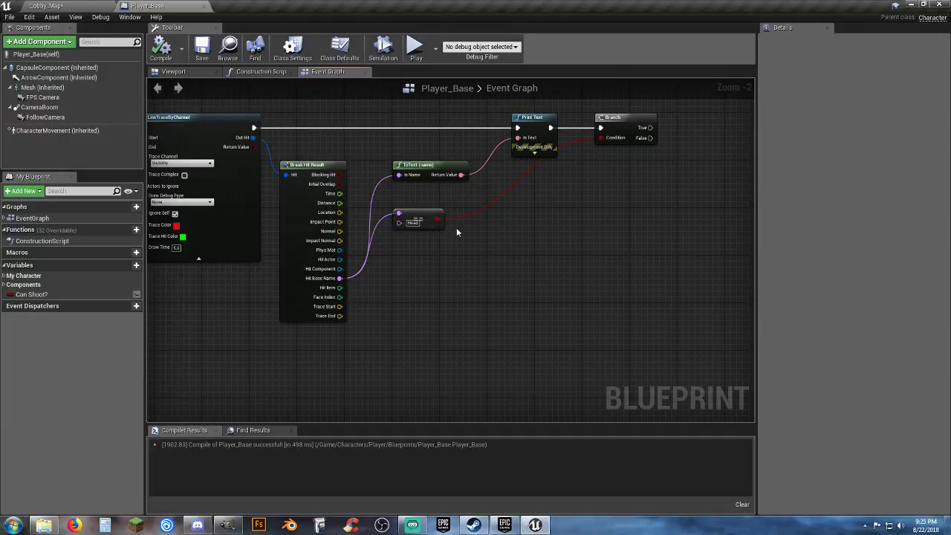
Open the UE4_Mannequin_Skeleton asset and copy the name of the spine_01 bone from its skeleton tree
click(78, 6)
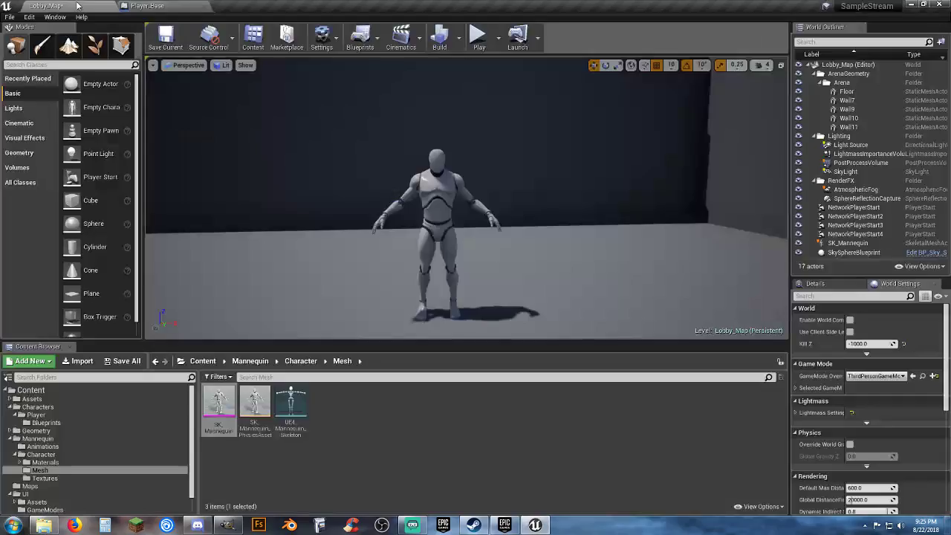
click(294, 435)
double_click(293, 435)
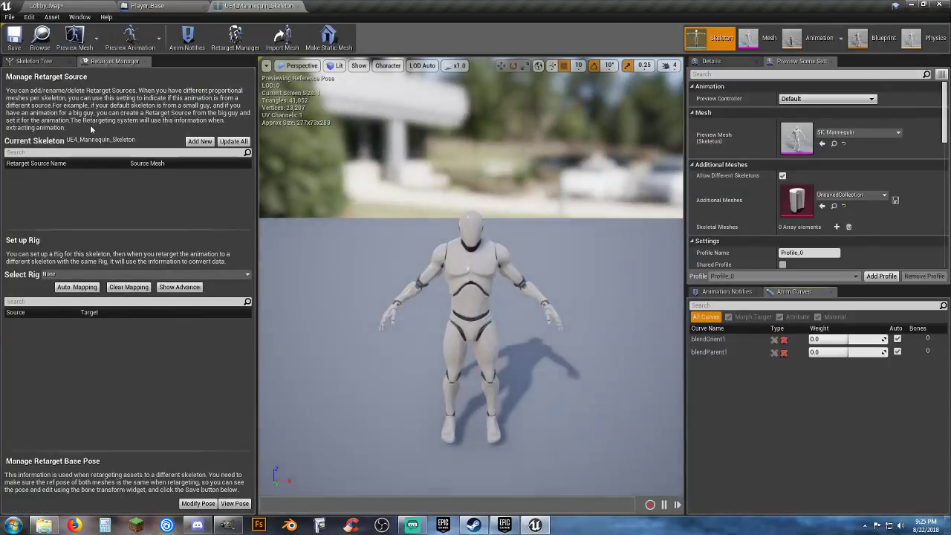
click(35, 62)
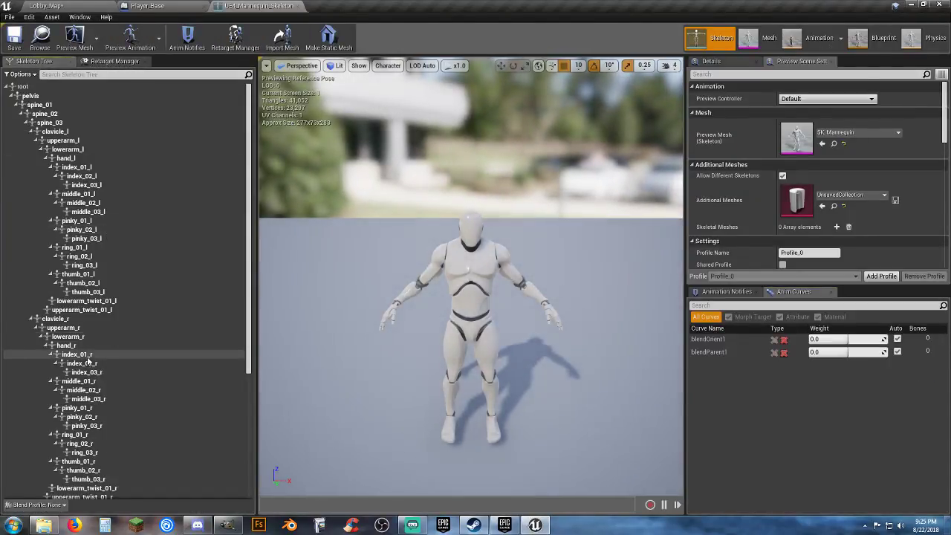
click(49, 104)
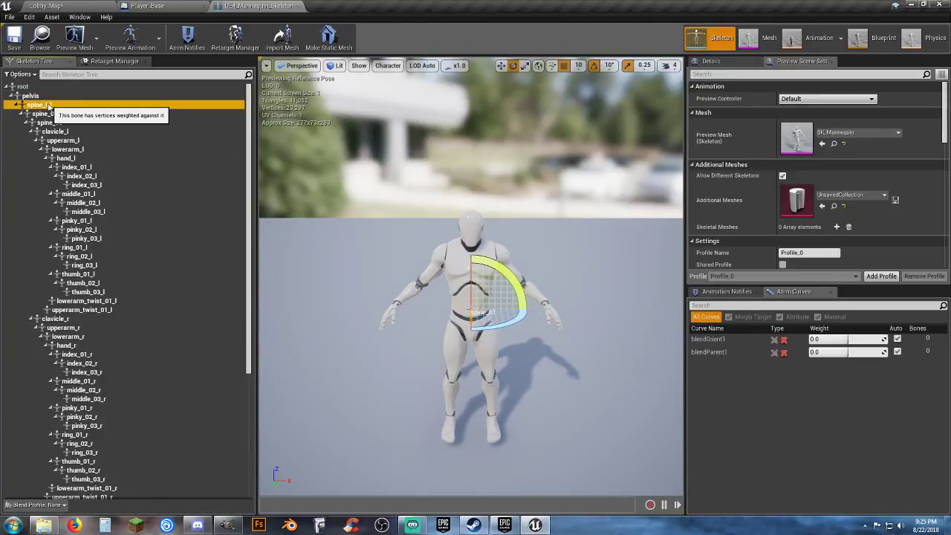
right_click(49, 106)
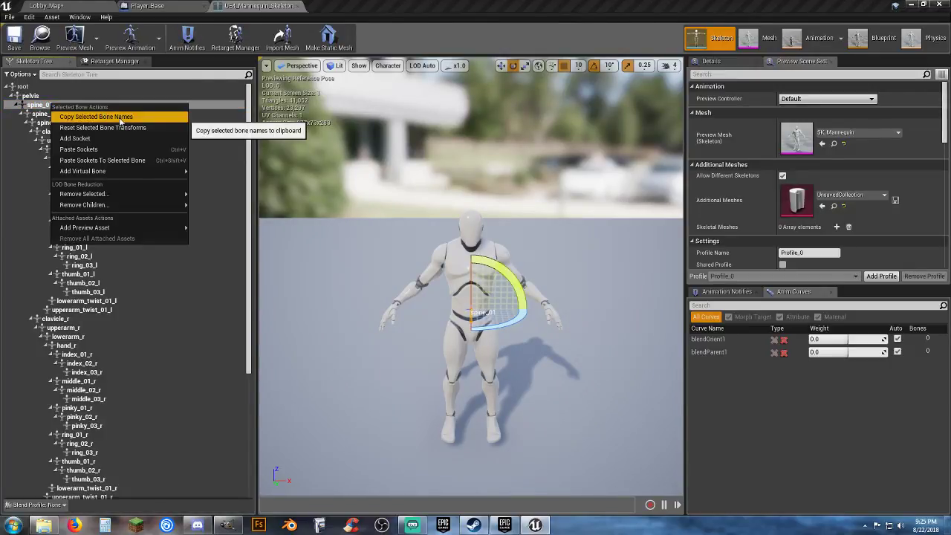
click(121, 118)
In Player_Base, add a second Equal (Name) node from Hit Bone Name and set its comparison value to spine_01
click(152, 6)
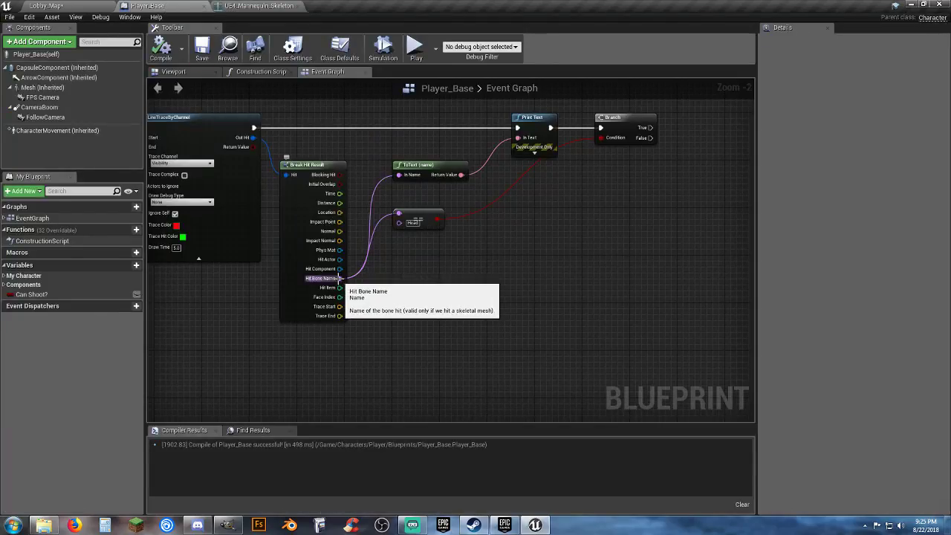
drag(339, 278, 395, 278)
text(==)
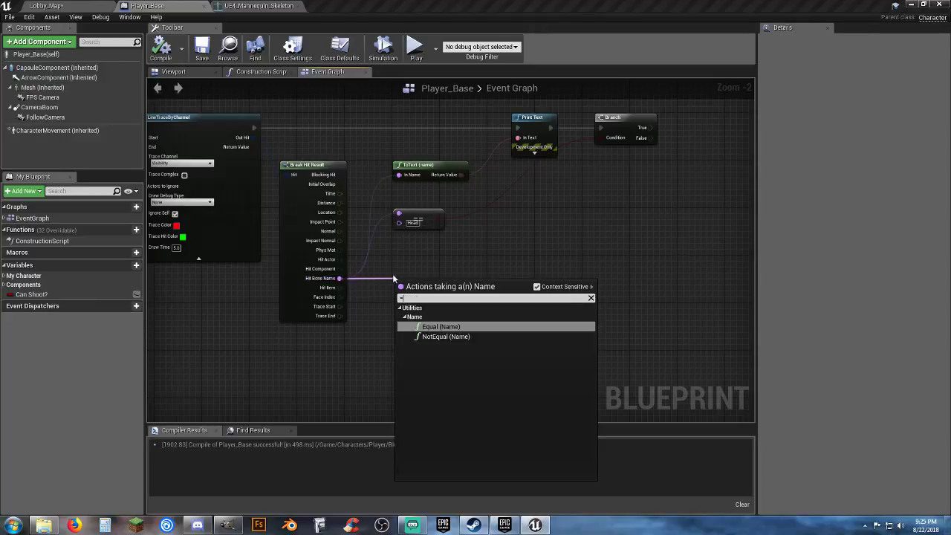
click(440, 326)
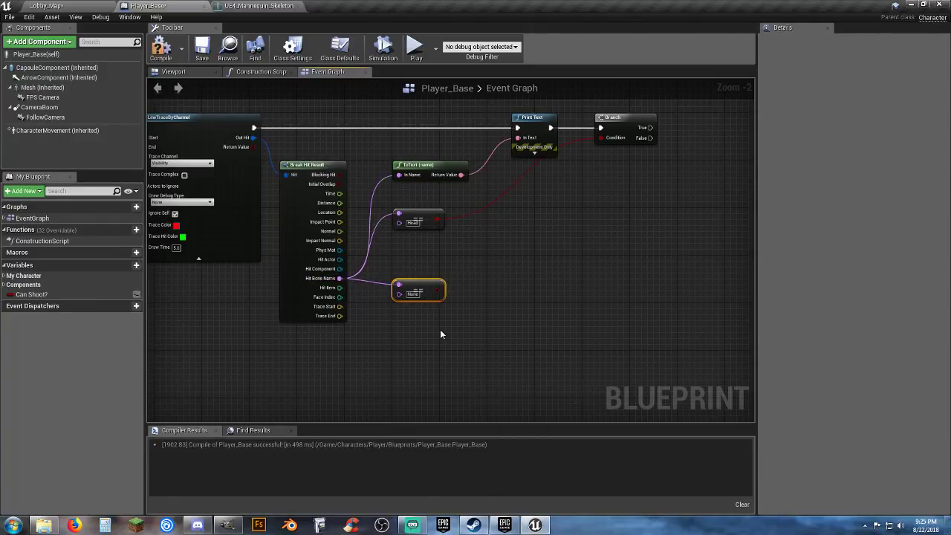
click(416, 295)
key(ctrl+v)
drag(444, 290, 551, 263)
text(tyo)
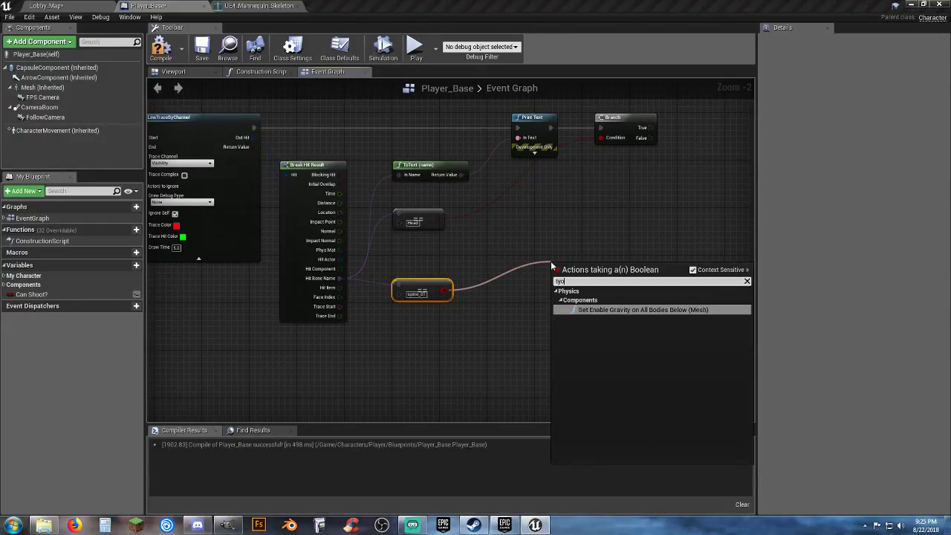
key(BackSpace)
key(BackSpace)
text(o)
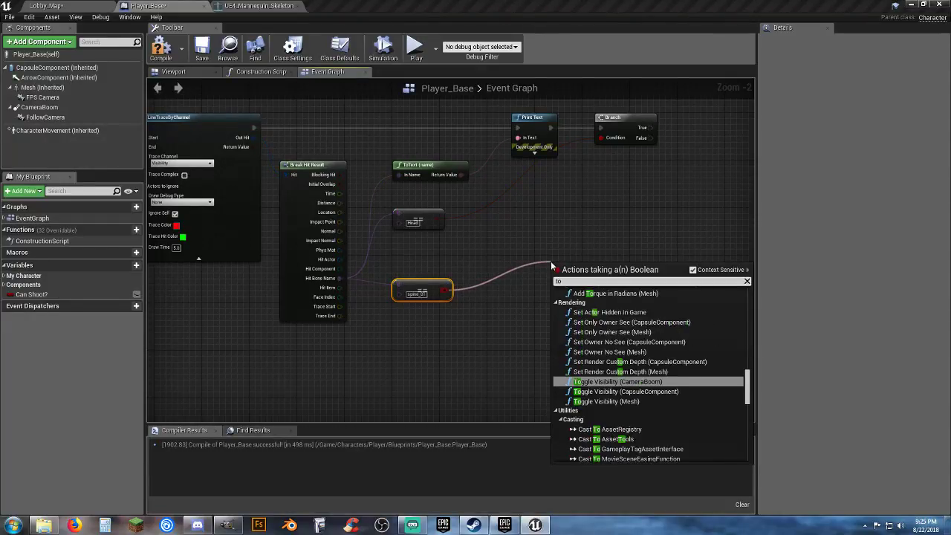
text(te)
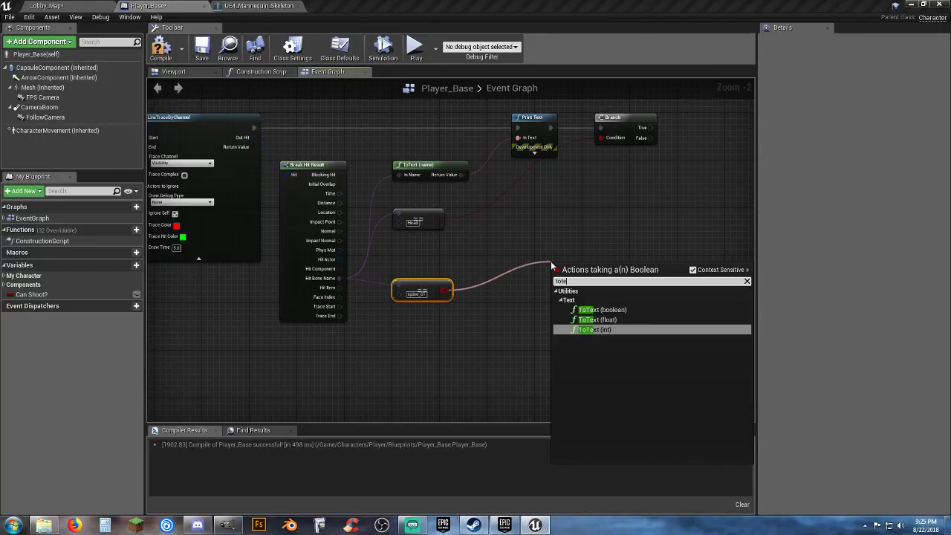
click(596, 330)
right_drag(591, 331, 538, 330)
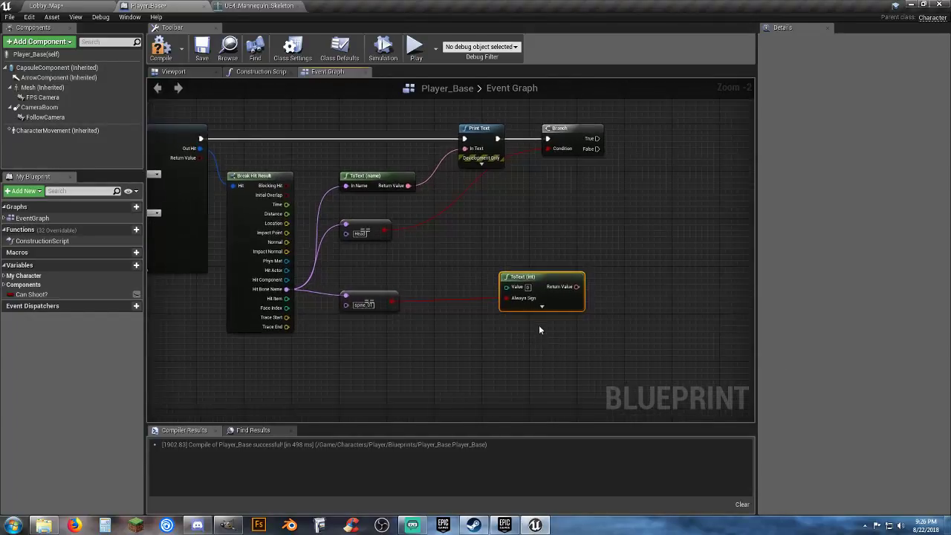
key(Delete)
right_drag(449, 277, 452, 278)
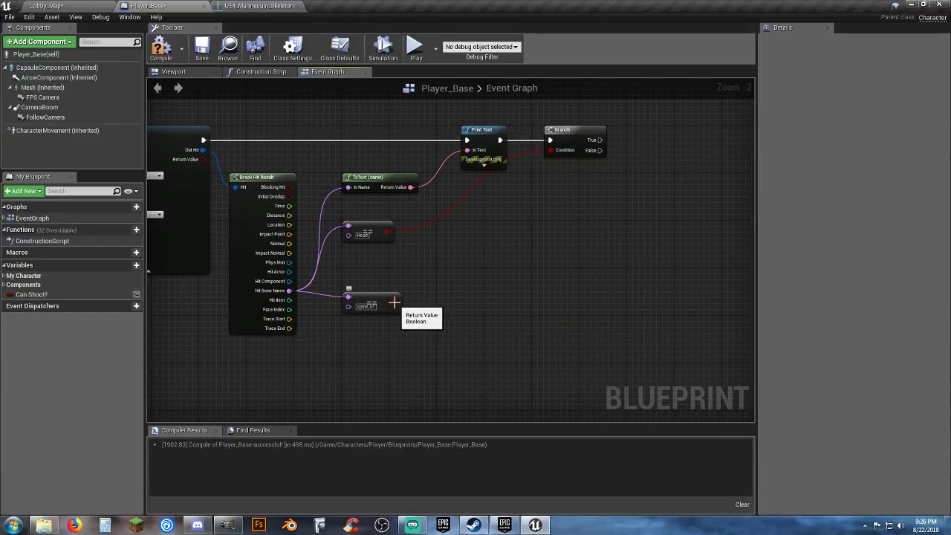
Add a Branch conditioned on the spine_01 comparison and connect it to the first Branch's True output
drag(393, 302, 555, 252)
text(b)
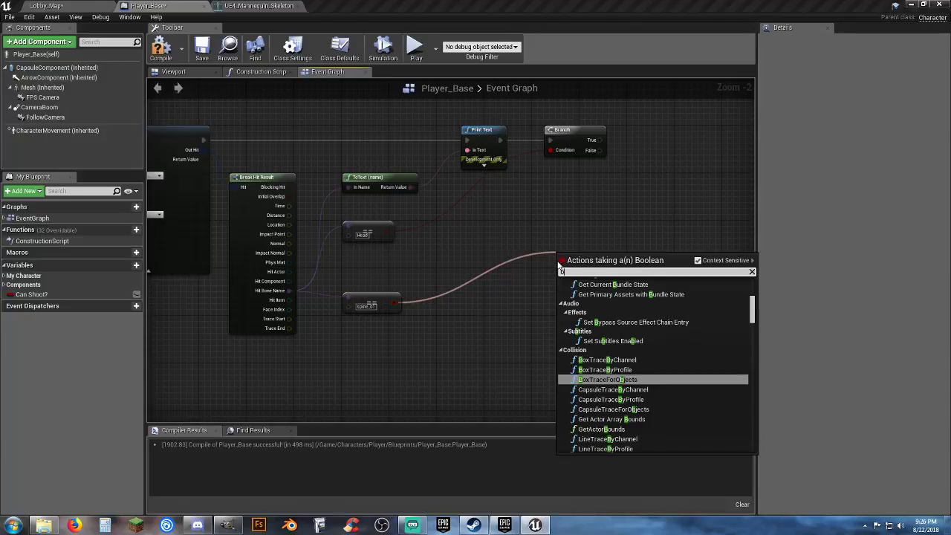
text(ranch)
click(591, 361)
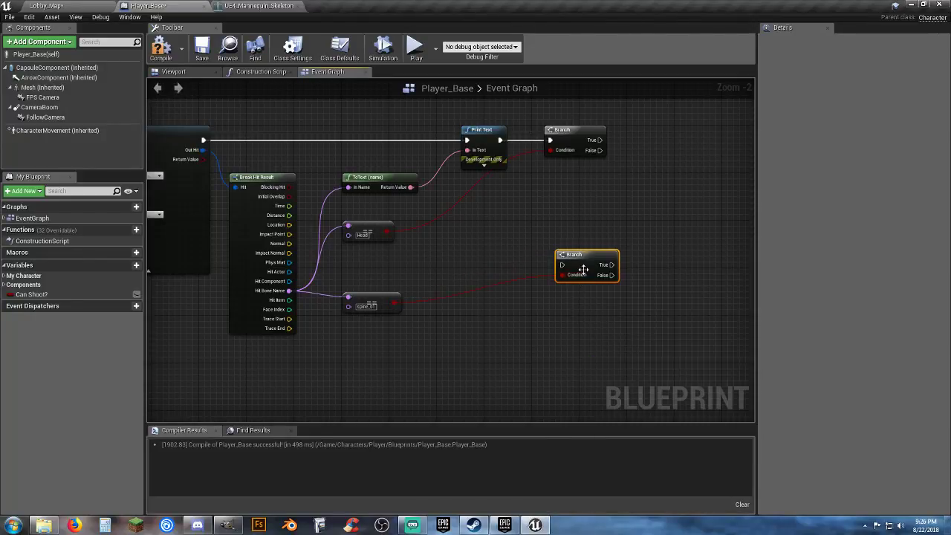
drag(583, 269, 665, 134)
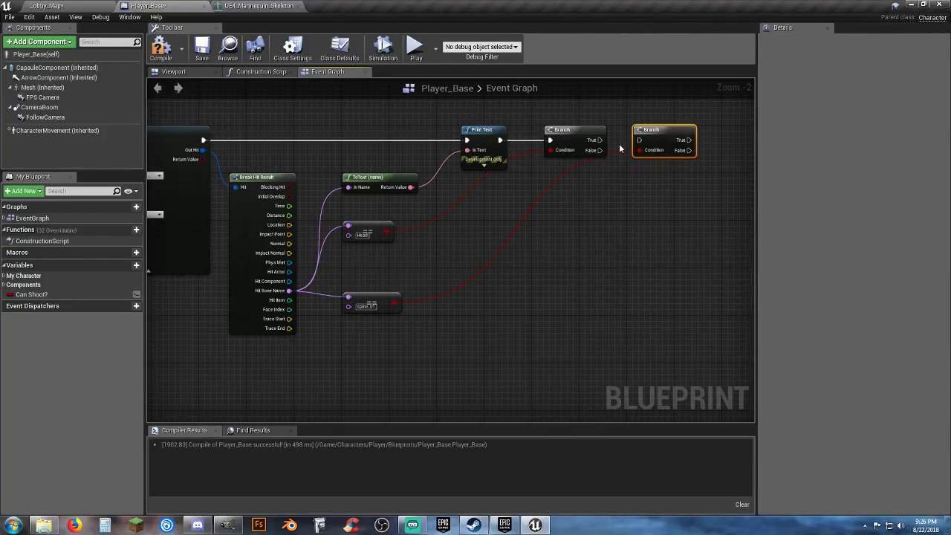
drag(598, 139, 639, 140)
Add a Print Text node to the True output of the spine_01 Branch
right_drag(637, 167, 482, 248)
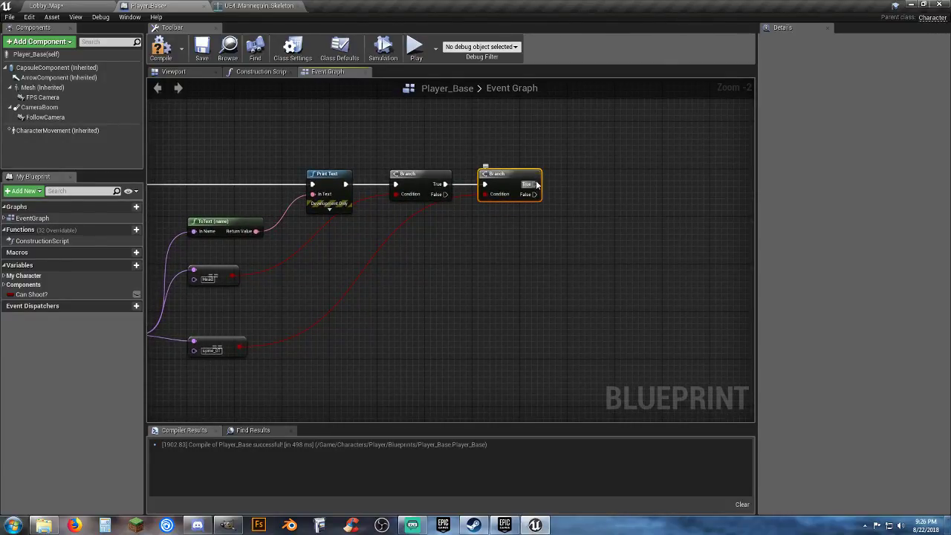
drag(534, 185, 594, 179)
text(printt)
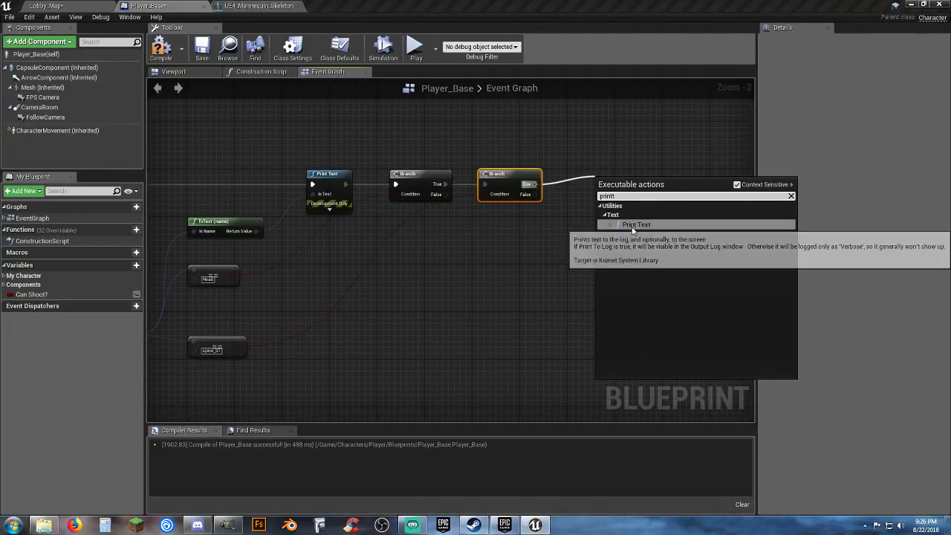
click(617, 224)
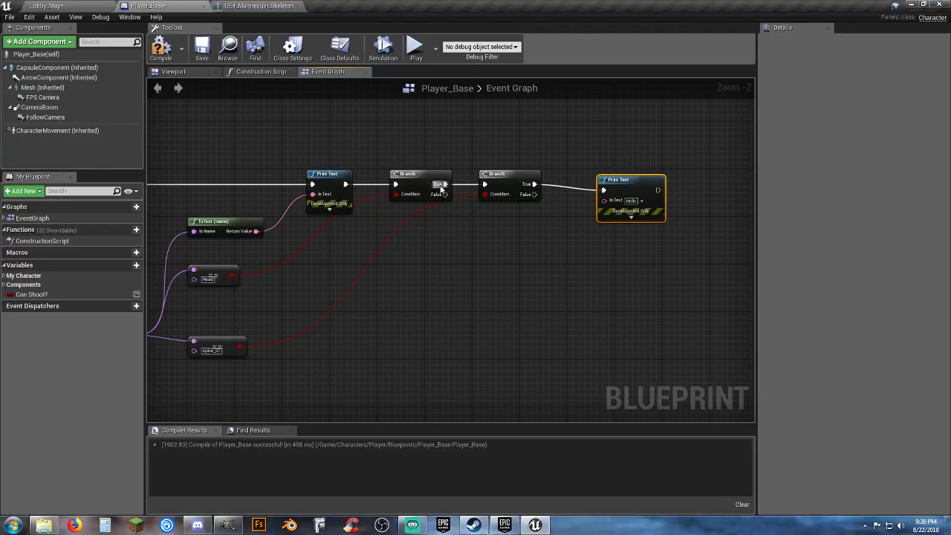
Replace the head Branch with the spine_01 Branch after the first Print Text node, and compile and save the blueprint
click(512, 174)
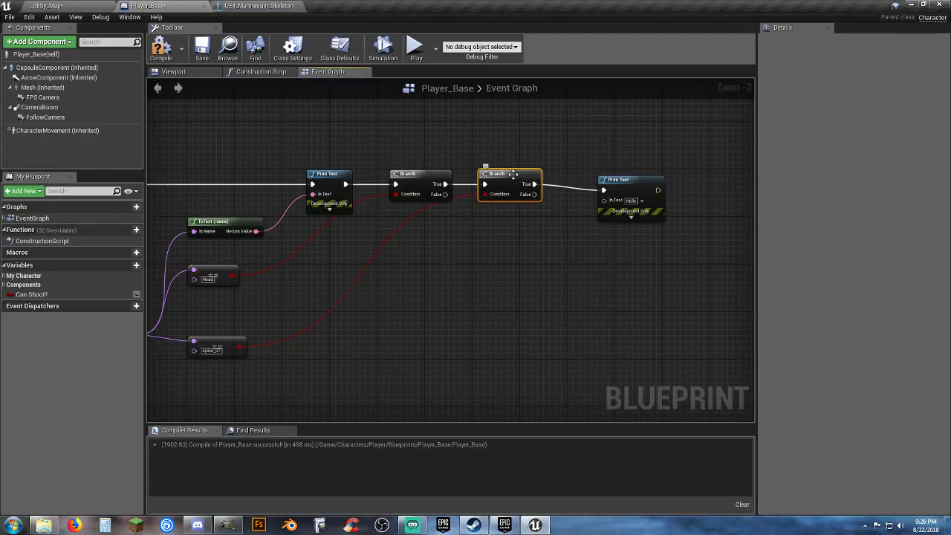
click(414, 178)
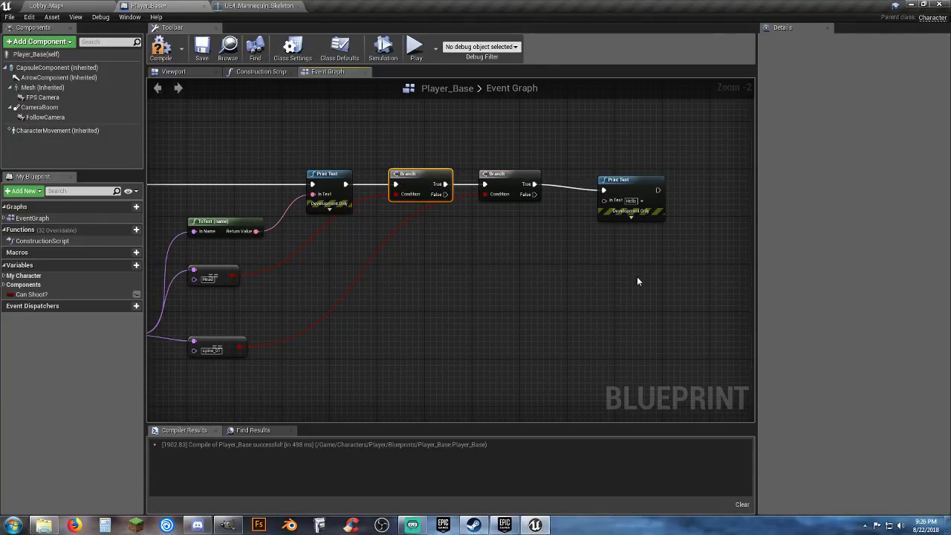
right_drag(640, 277, 659, 281)
key(Delete)
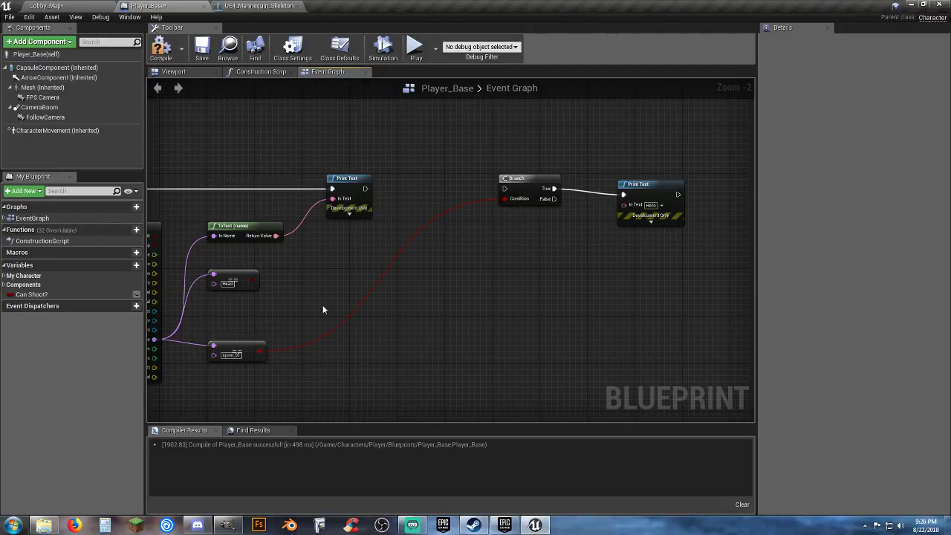
drag(364, 190, 423, 179)
drag(632, 184, 506, 179)
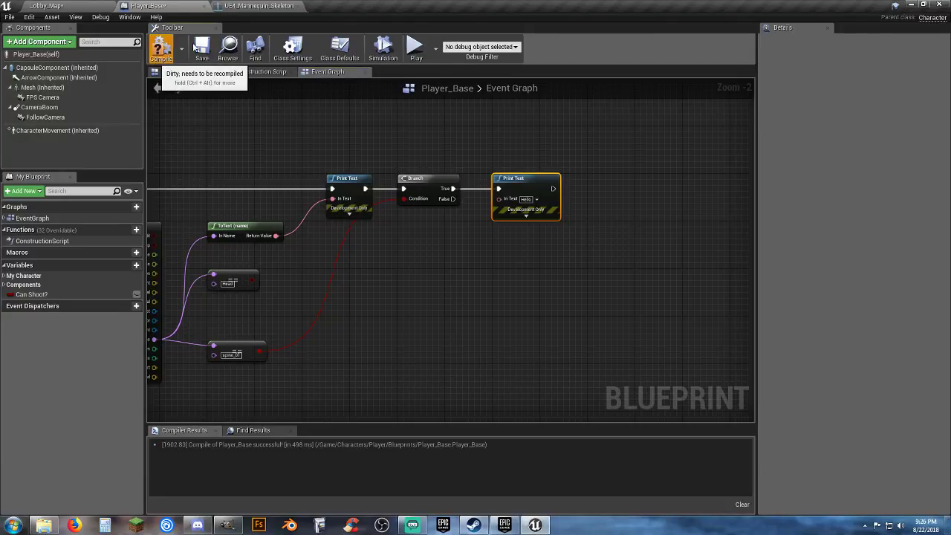
click(160, 46)
click(200, 49)
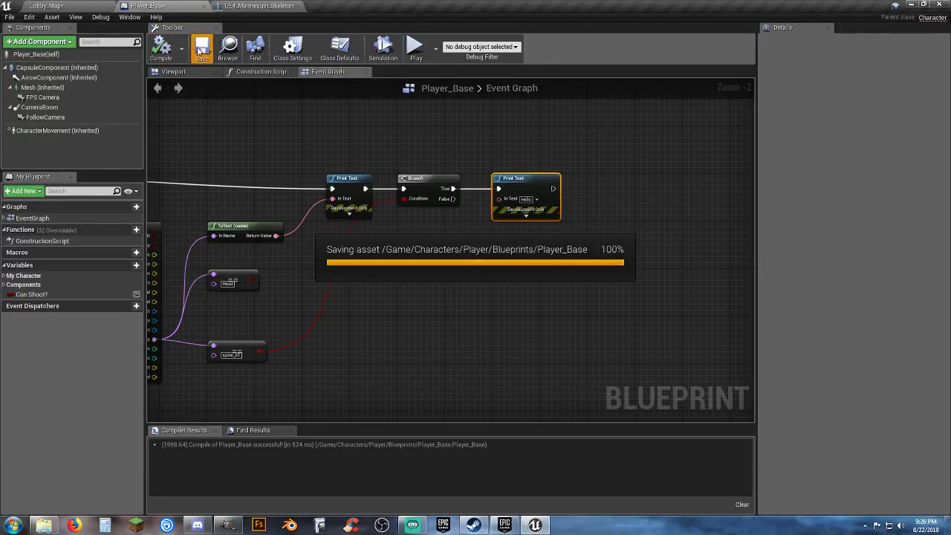
Play the Lobby_Map level, shoot the mannequin's torso in first-person view to test the spine_01 check, and stop the session
click(74, 6)
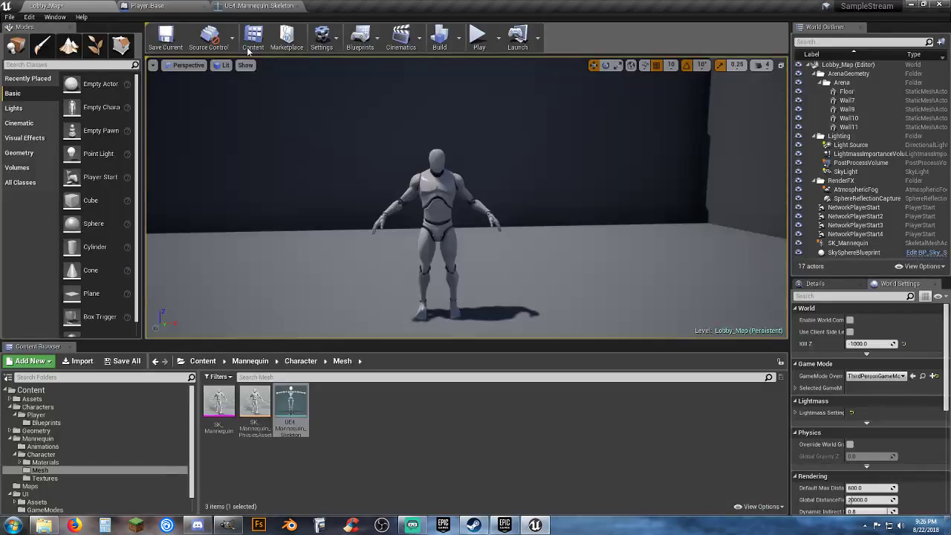
click(479, 49)
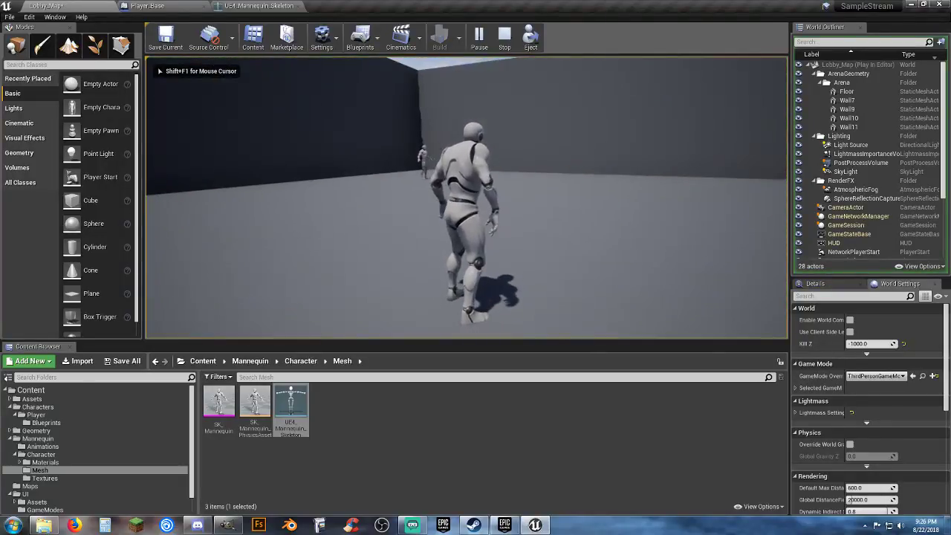
key(v)
key(w)
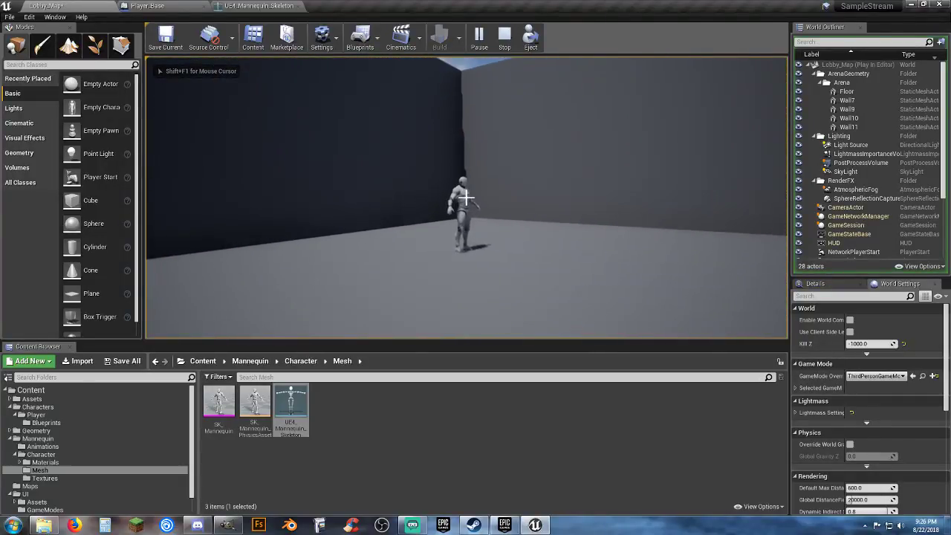
click(466, 198)
key(w)
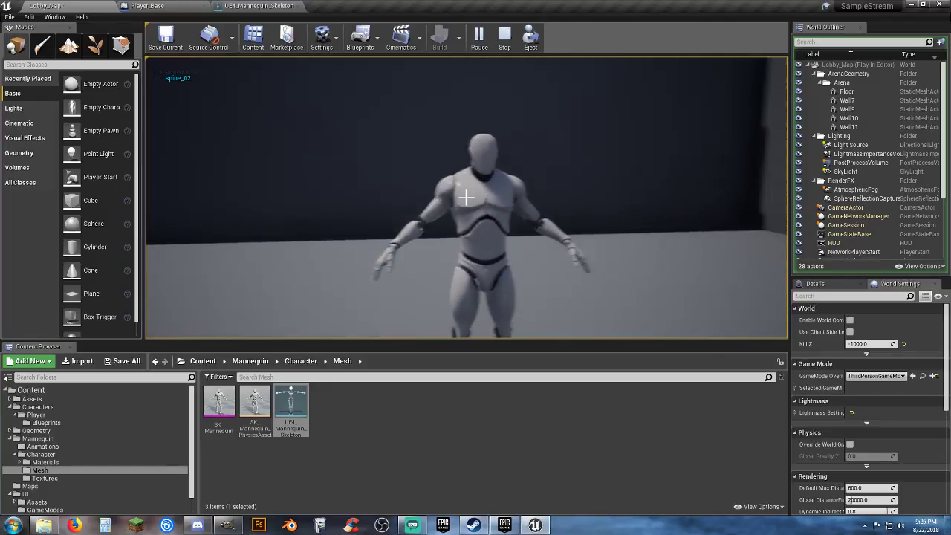
key(Escape)
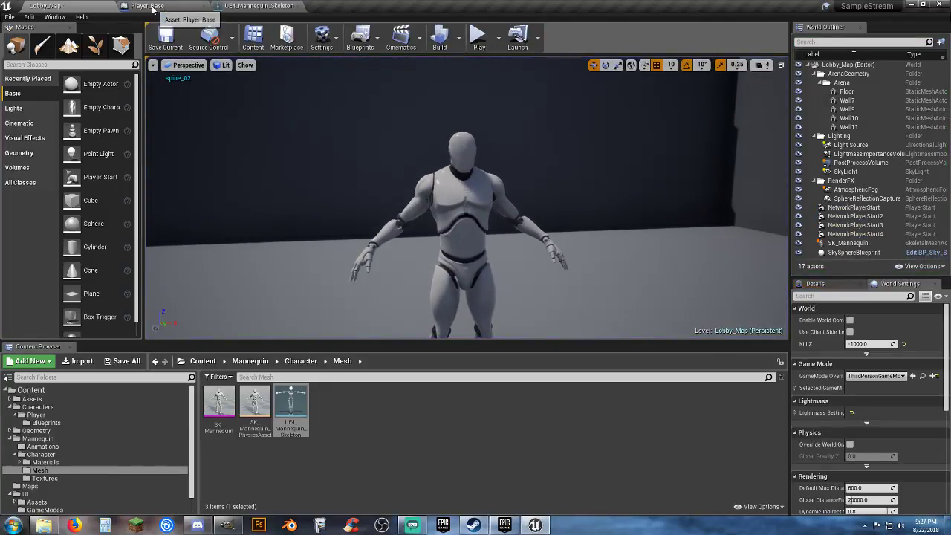
Copy the name of the spine_02 bone from the mannequin skeleton and return to the Player_Base blueprint
click(257, 6)
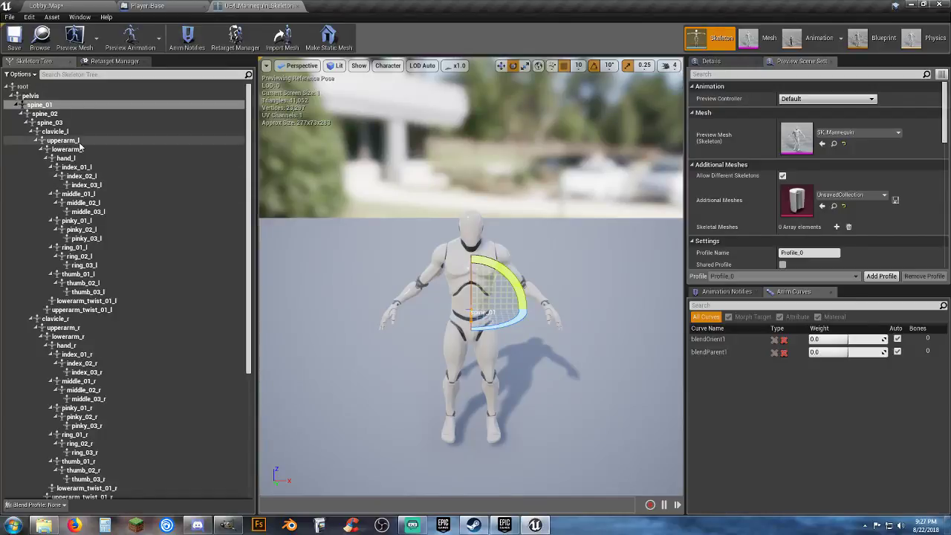
click(56, 114)
right_click(57, 115)
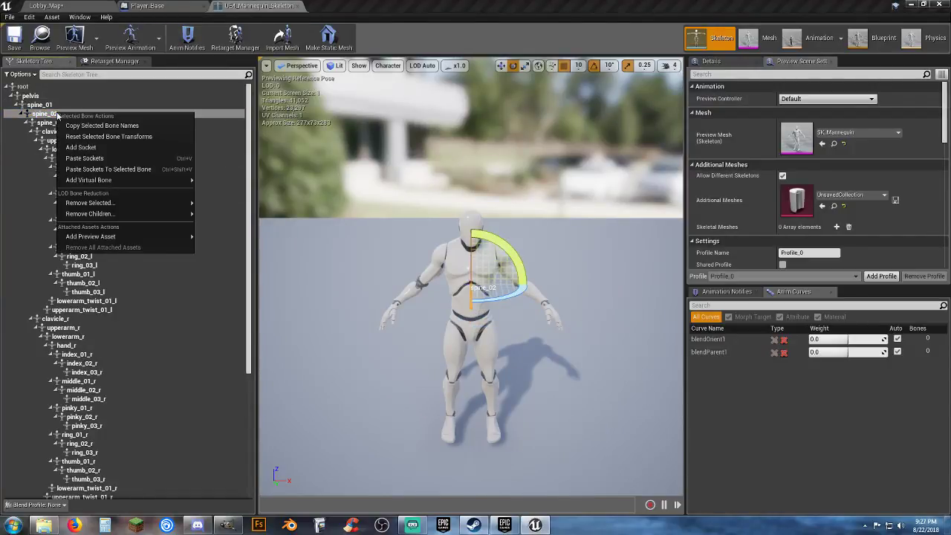
click(112, 125)
click(170, 7)
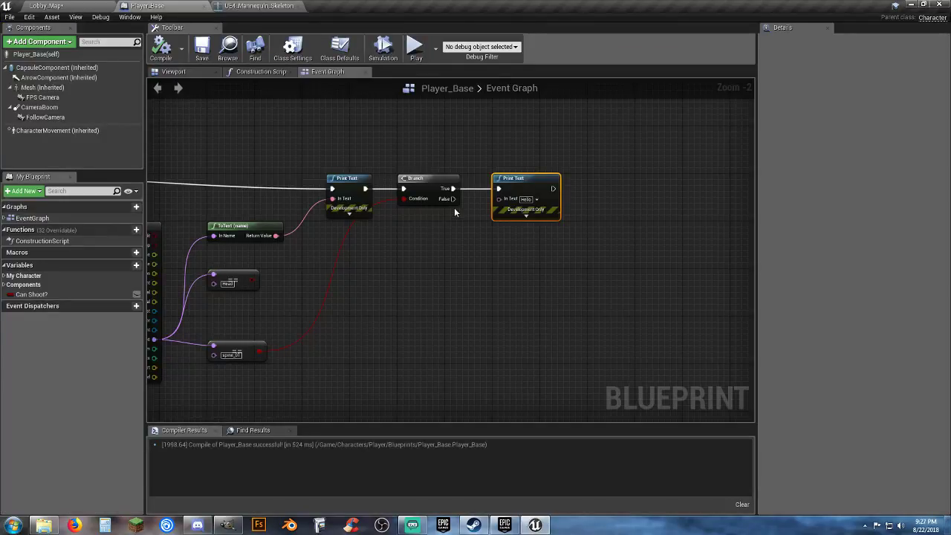
Set the spine comparison's bone name to spine_02, and compile and save the blueprint
right_drag(357, 321, 500, 297)
click(372, 336)
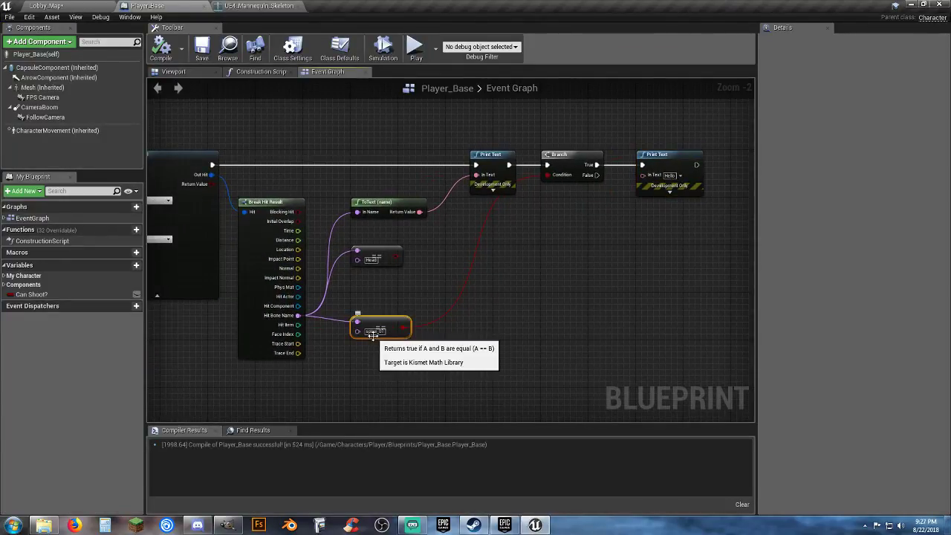
click(374, 331)
text(spine_02)
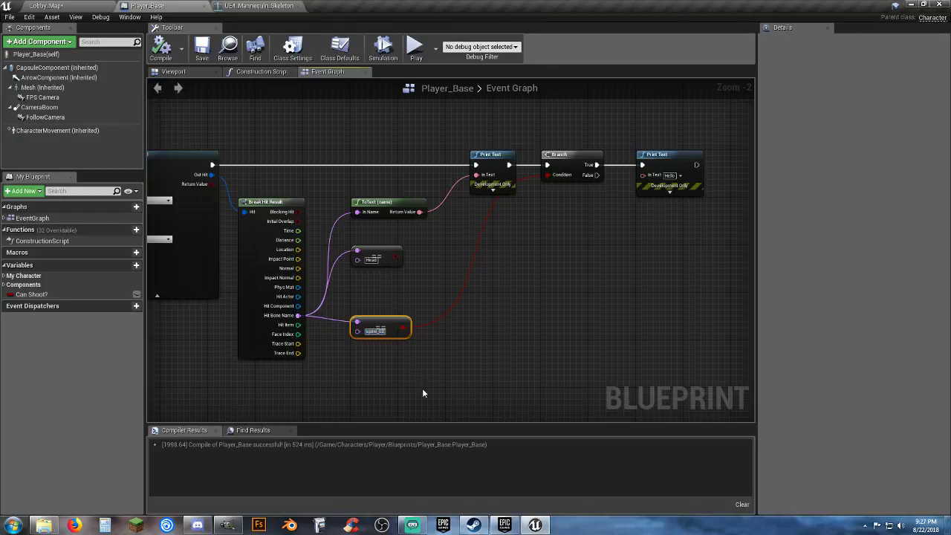
click(407, 378)
click(160, 49)
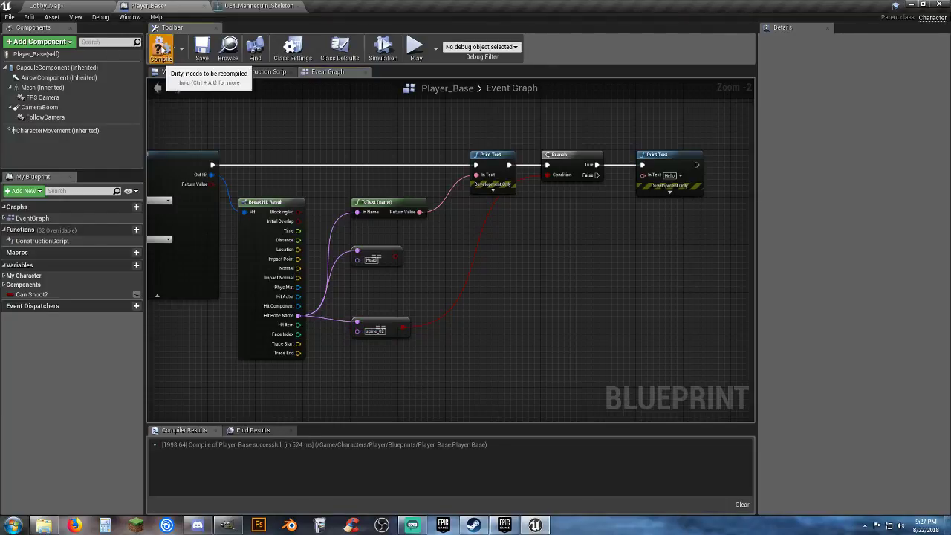
click(201, 49)
Play the Lobby_Map level, shoot the mannequin's torso in first-person view to test the spine_02 check, and stop the session
click(80, 5)
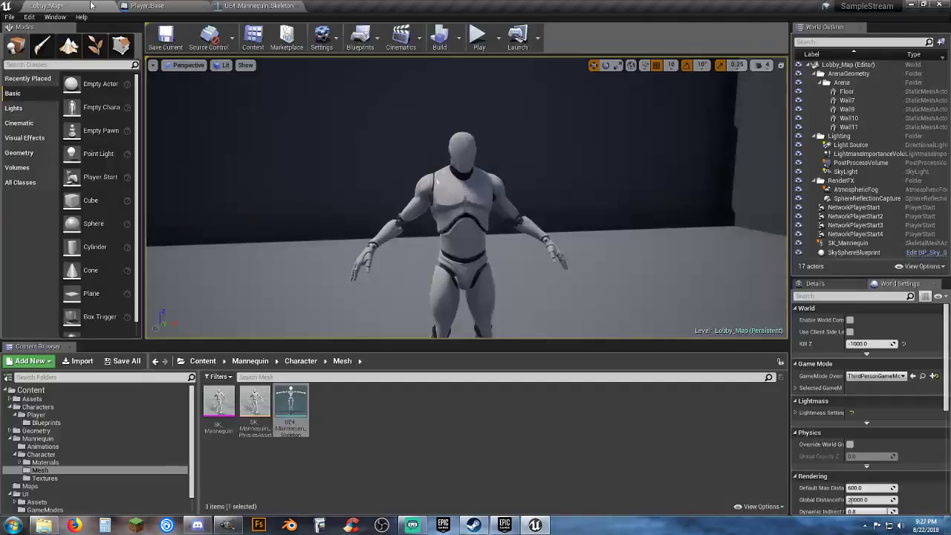
click(480, 38)
click(492, 107)
key(w)
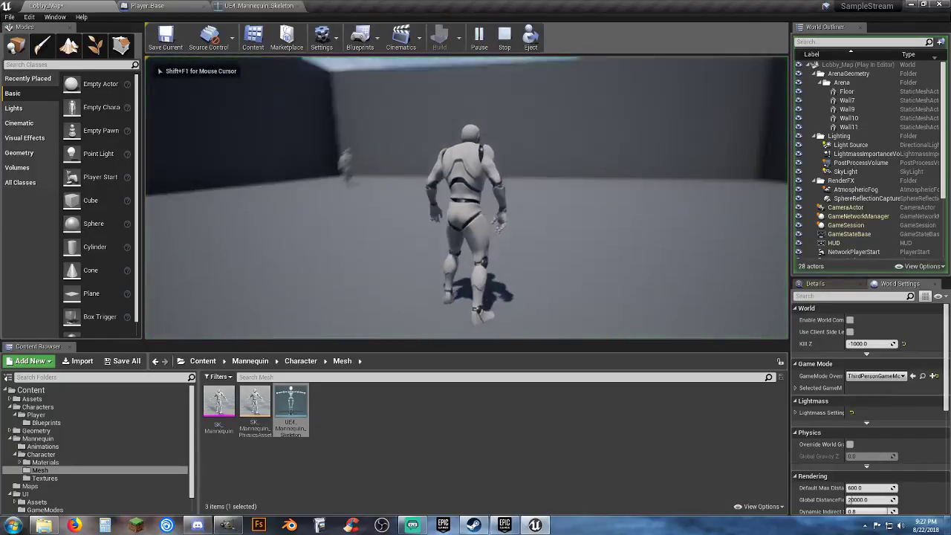
click(467, 197)
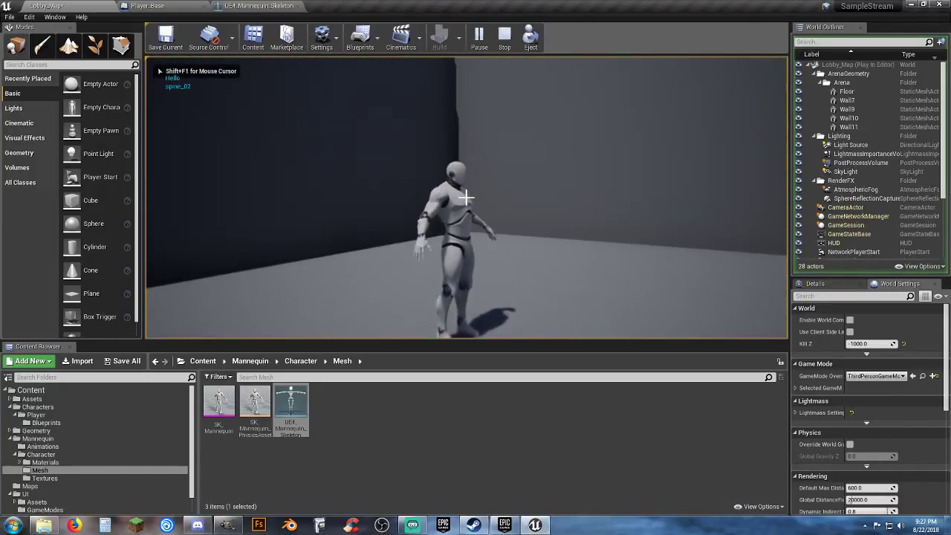
click(466, 197)
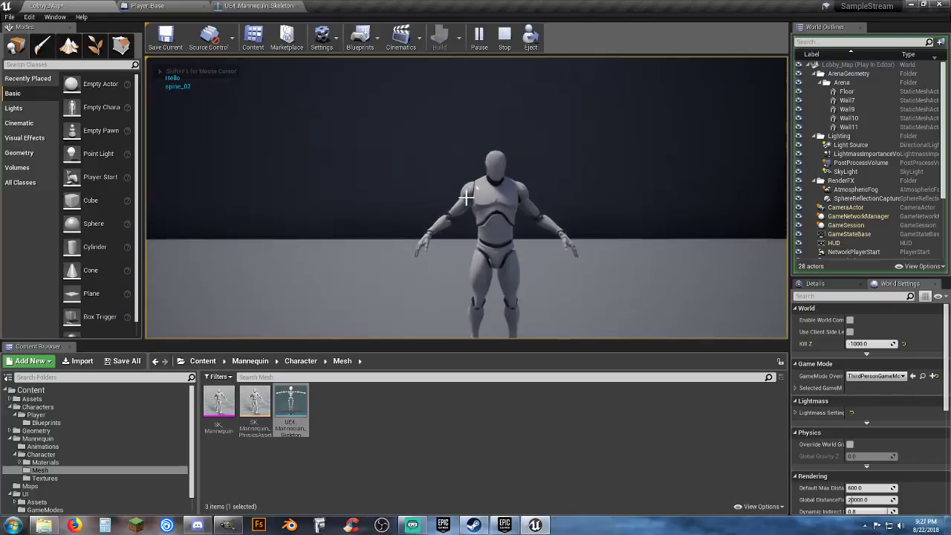
key(Escape)
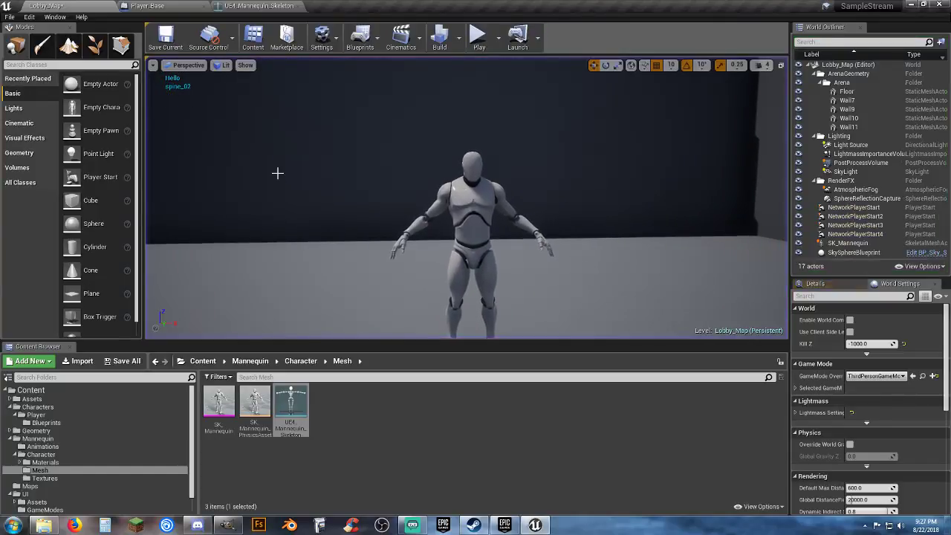
Review where the spine_02 bone's name can be copied in the mannequin skeleton, and return to the Player_Base blueprint
click(260, 5)
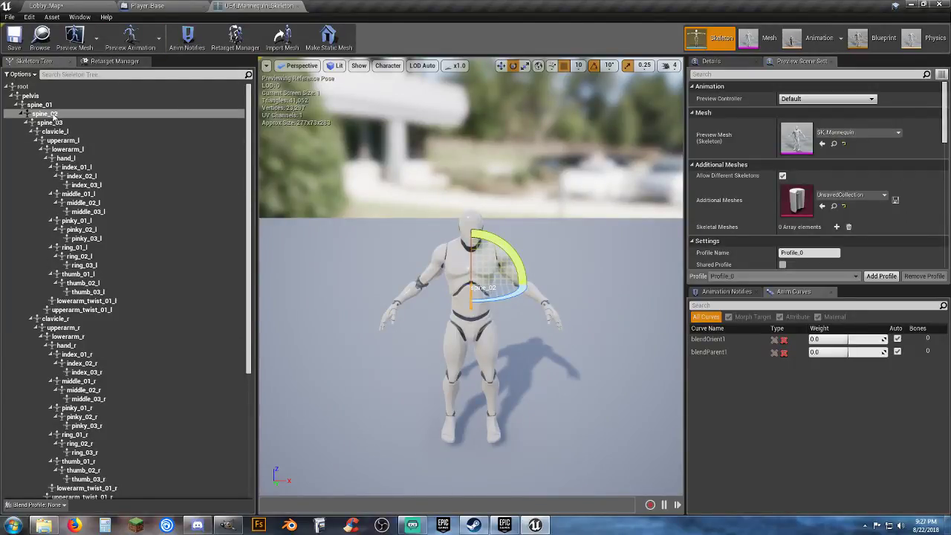
right_click(52, 117)
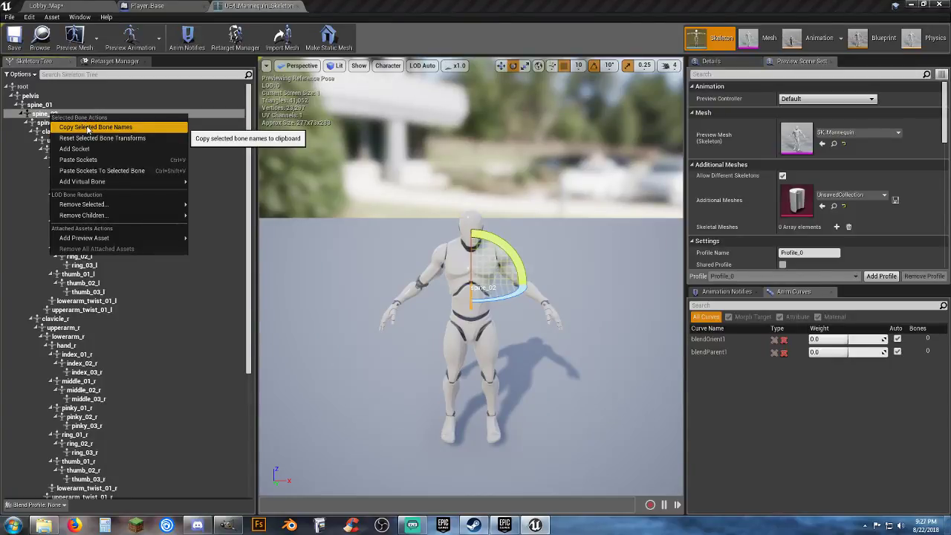
click(153, 6)
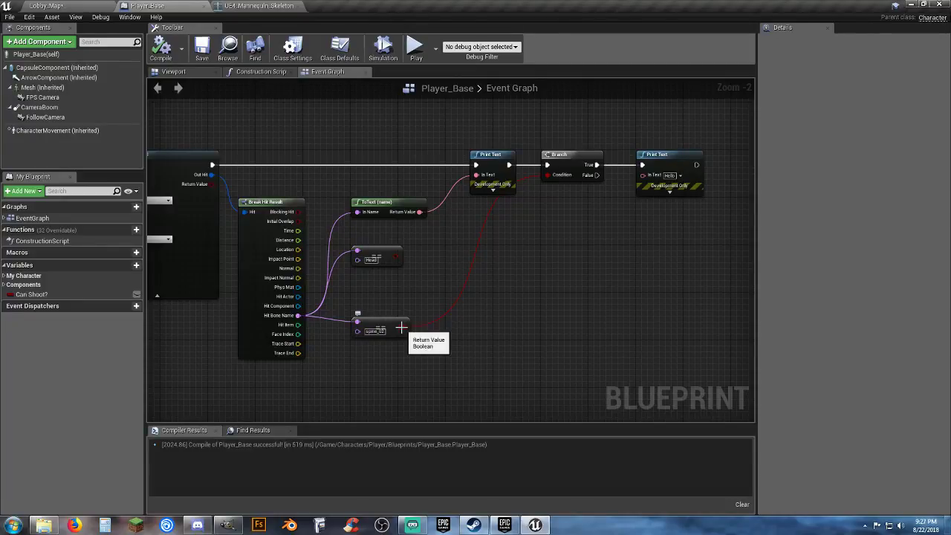
Move the Branch and its following Print Text node aside, and set that node's text to BODY HIT
right_drag(548, 246, 410, 267)
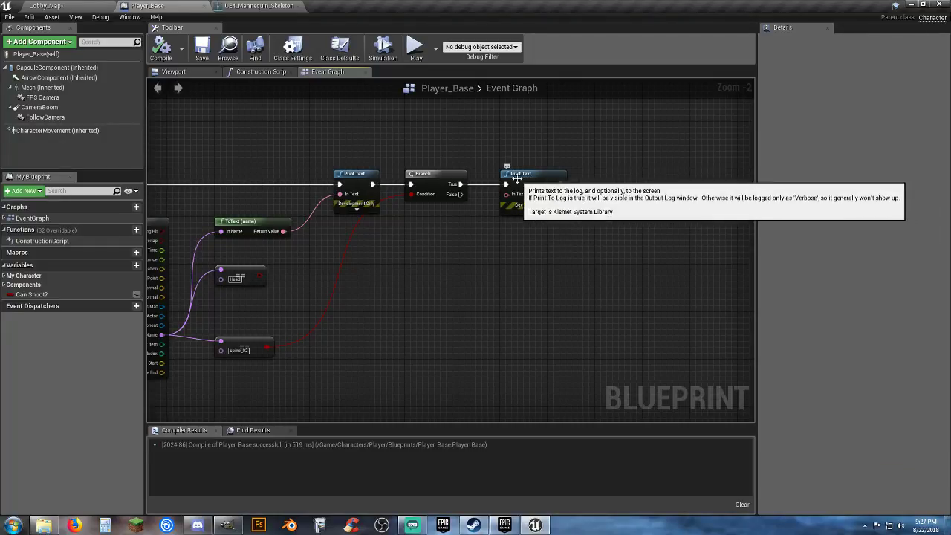
drag(572, 248, 544, 193)
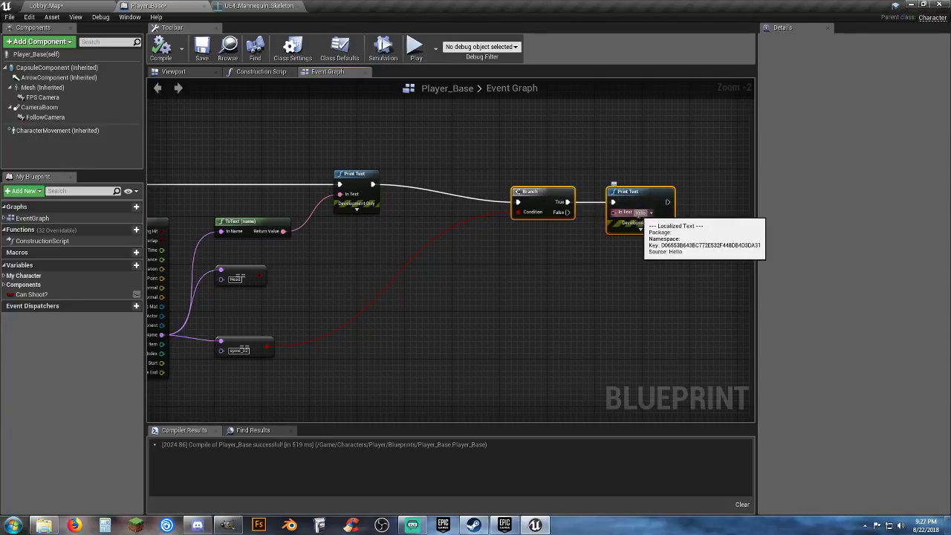
key(BackSpace)
key(BackSpace)
key(BackSpace)
key(BackSpace)
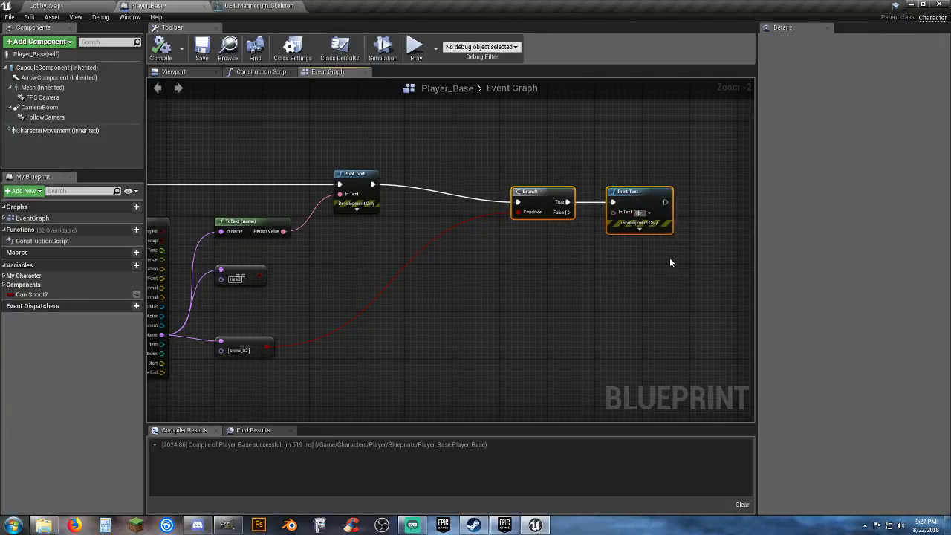
key(BackSpace)
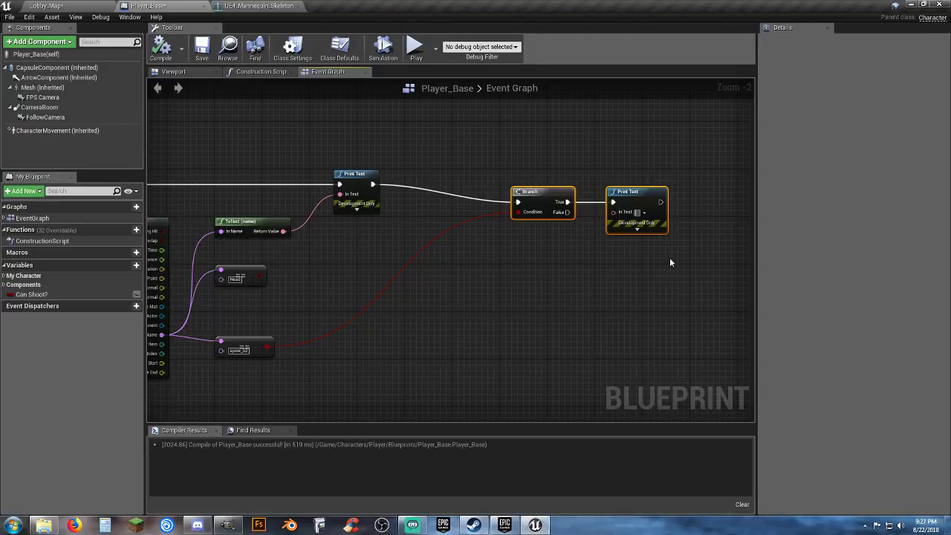
text(S)
key(BackSpace)
text(BODY HIT)
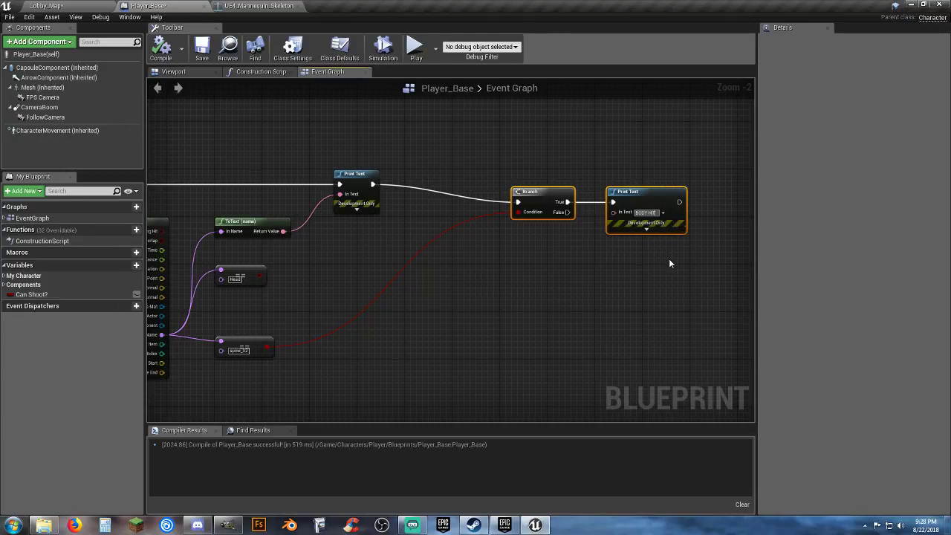
click(668, 260)
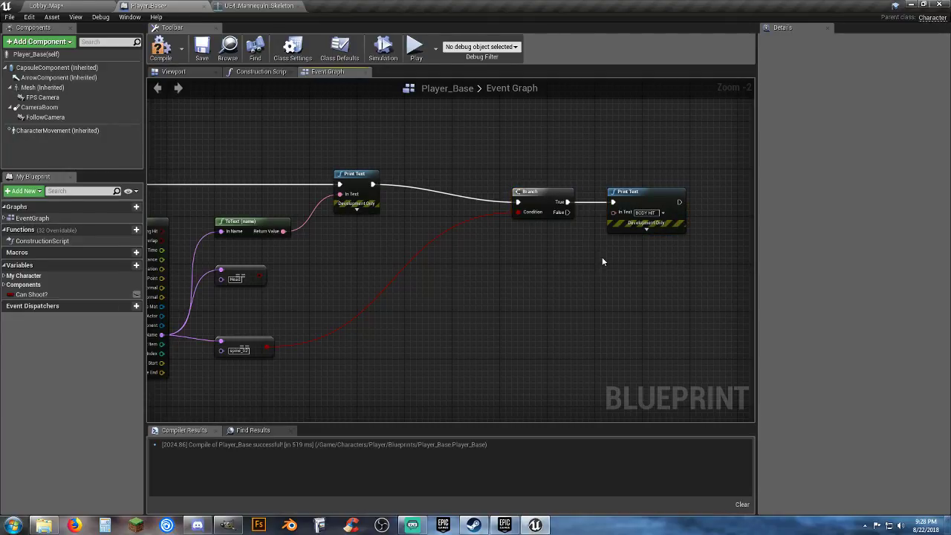
Append a copy of the Branch and Print Text pair after the BODY HIT node, with the Head comparison as its condition
drag(668, 260, 558, 166)
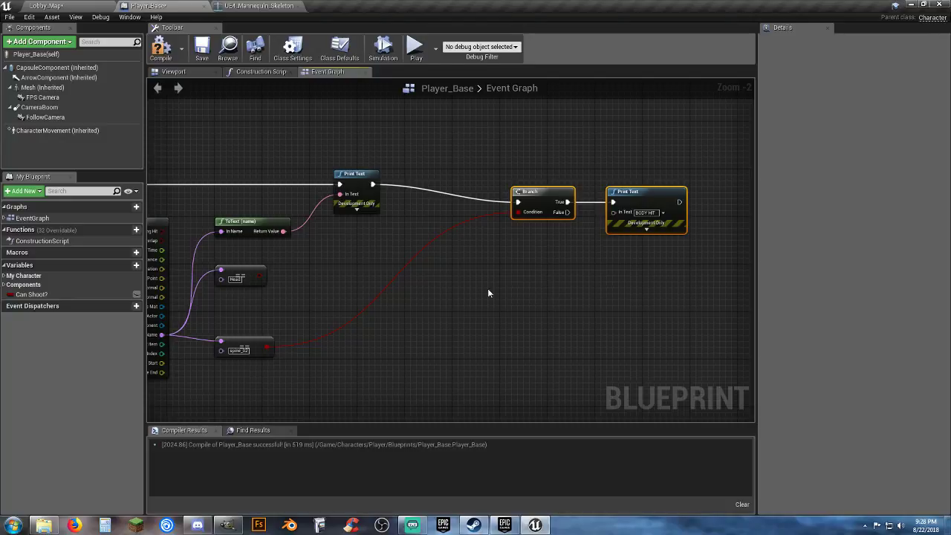
key(ctrl+v)
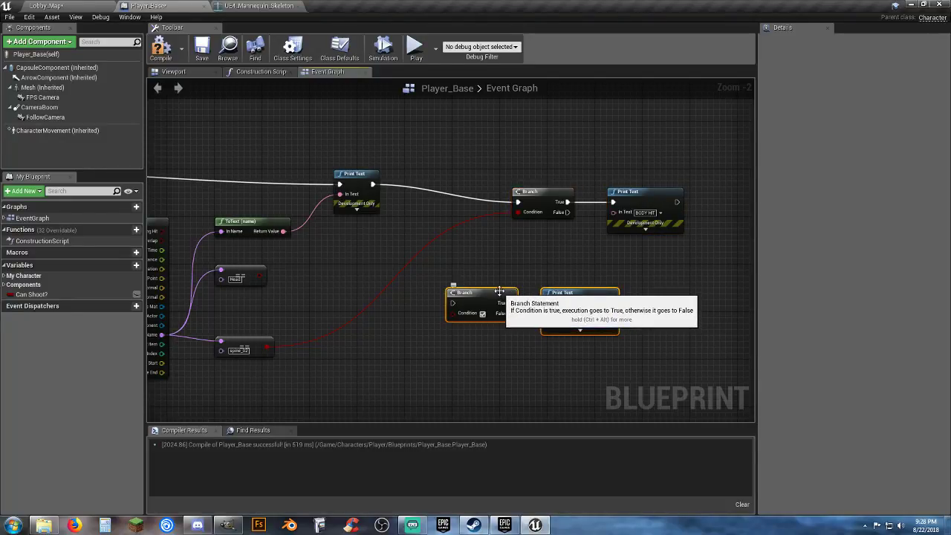
drag(690, 249, 442, 181)
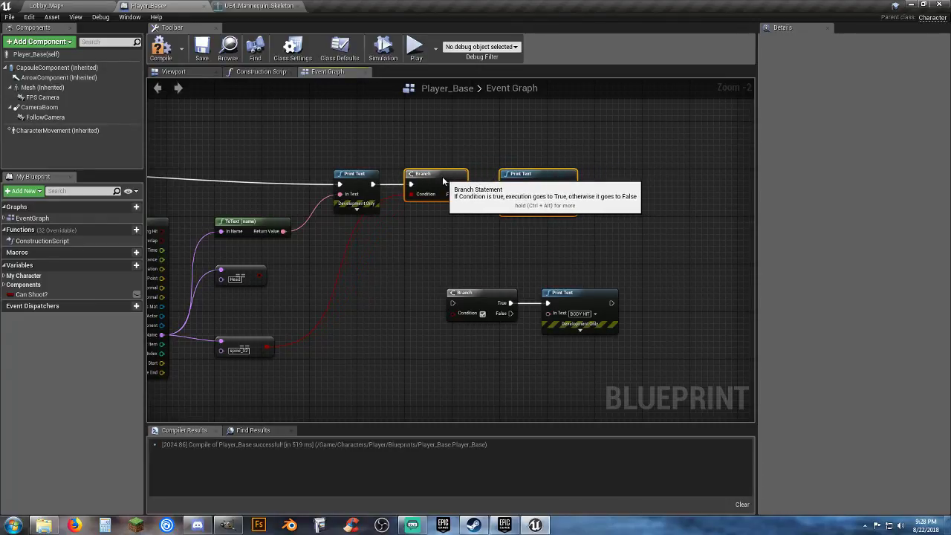
drag(623, 346, 628, 173)
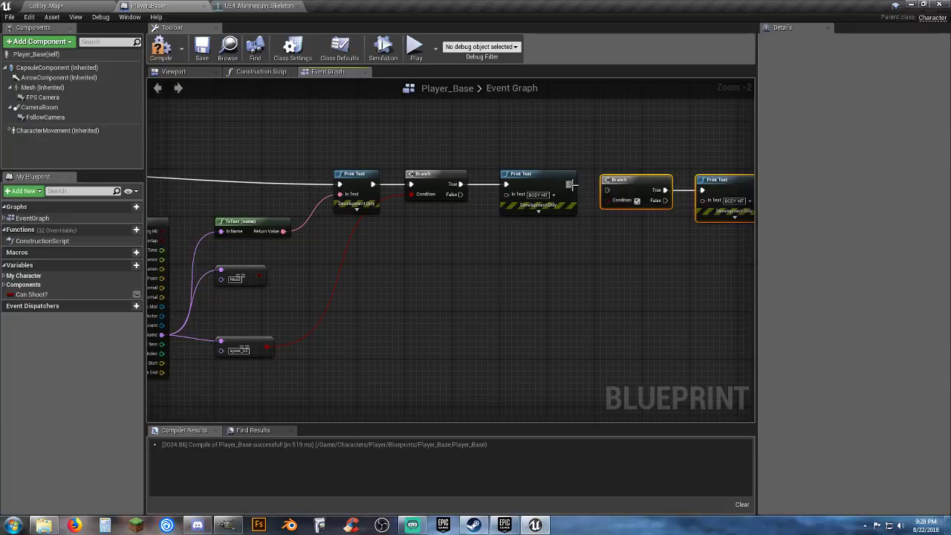
drag(570, 184, 607, 190)
drag(264, 276, 605, 203)
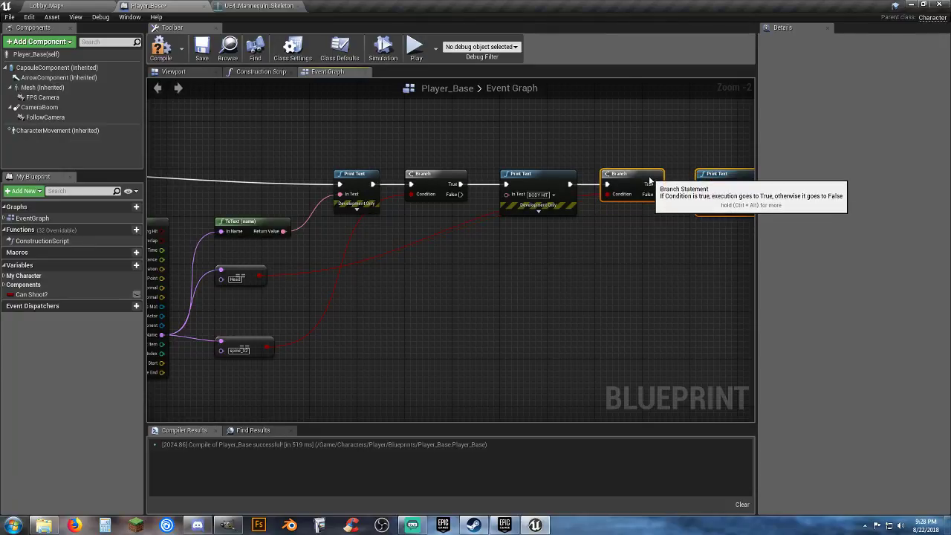
Set the text of the copied Print Text node to HEAD SHOT
right_drag(635, 260, 467, 299)
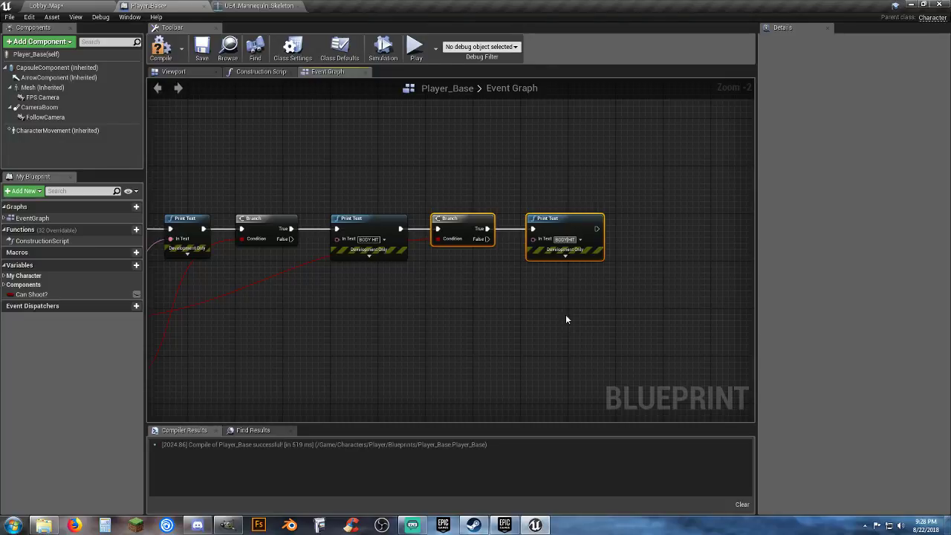
key(BackSpace)
key(BackSpace)
key(BackSpace)
key(BackSpace)
key(BackSpace)
key(BackSpace)
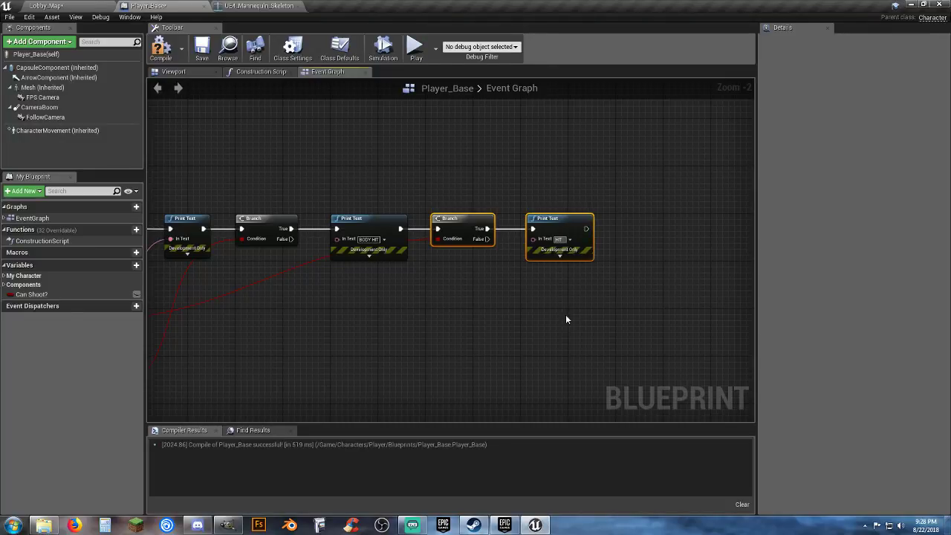
text(EAD SHOT)
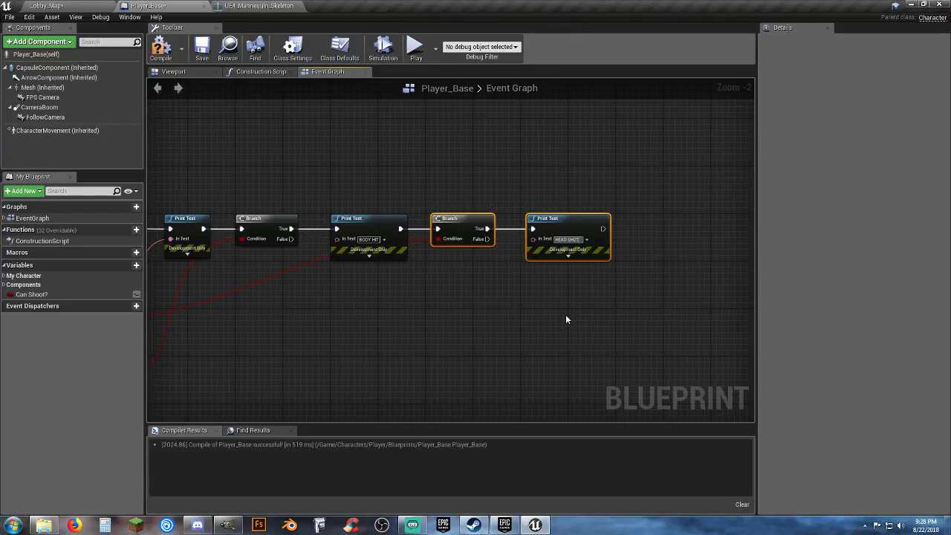
click(565, 319)
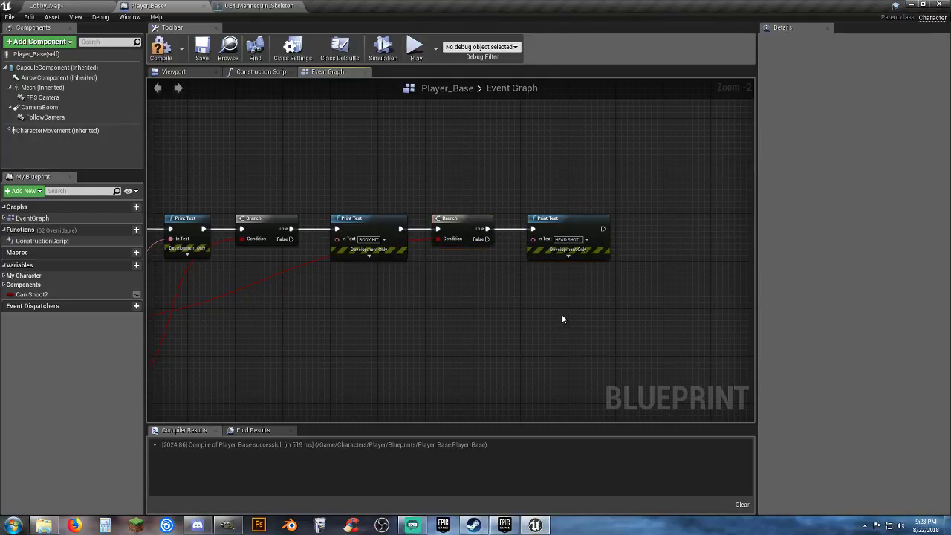
Add a Play Sound at Location node after the HEAD SHOT Print Text node and place it close beside it
right_drag(452, 326, 365, 297)
drag(464, 219, 523, 211)
text(plays)
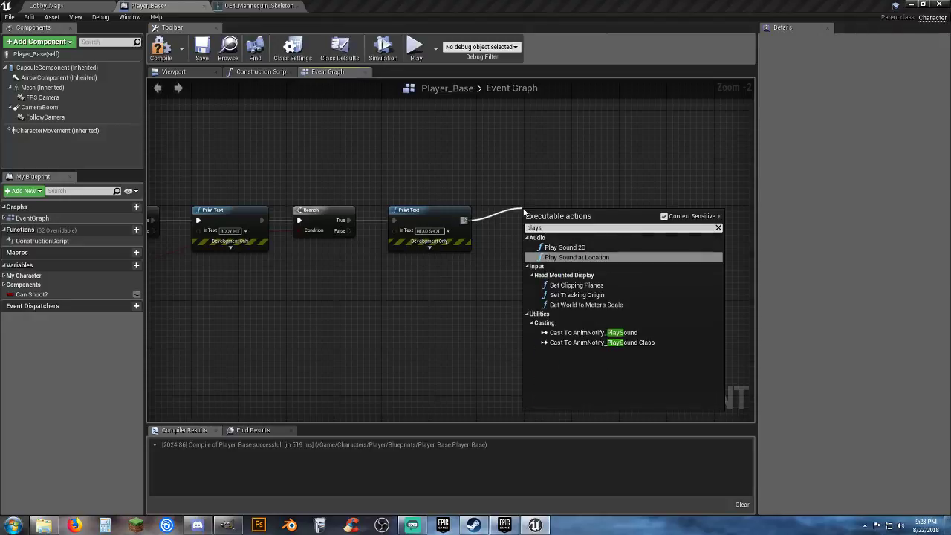
click(549, 257)
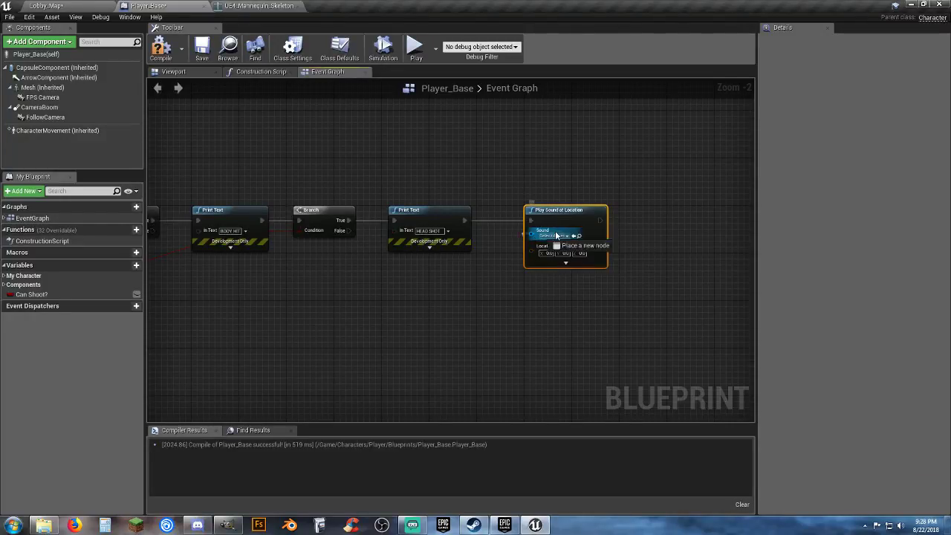
click(554, 235)
click(572, 278)
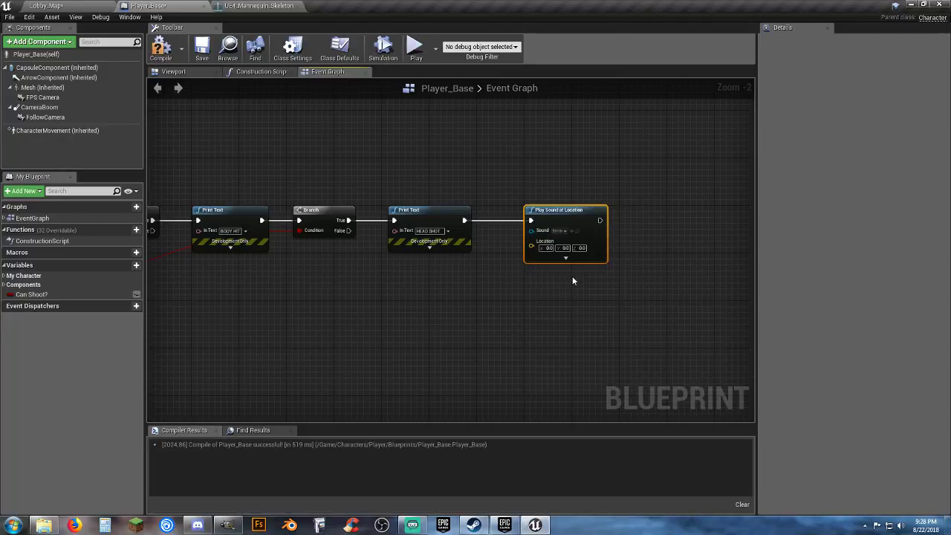
drag(565, 216, 537, 216)
click(387, 239)
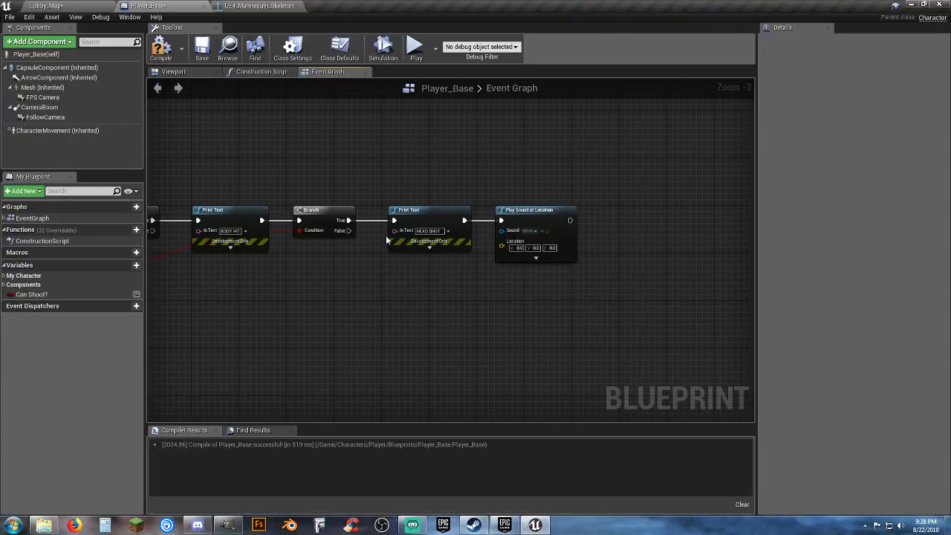
Compile the Player_Base blueprint, start playing Lobby_Map, and approach the mannequin while aiming at it
click(158, 46)
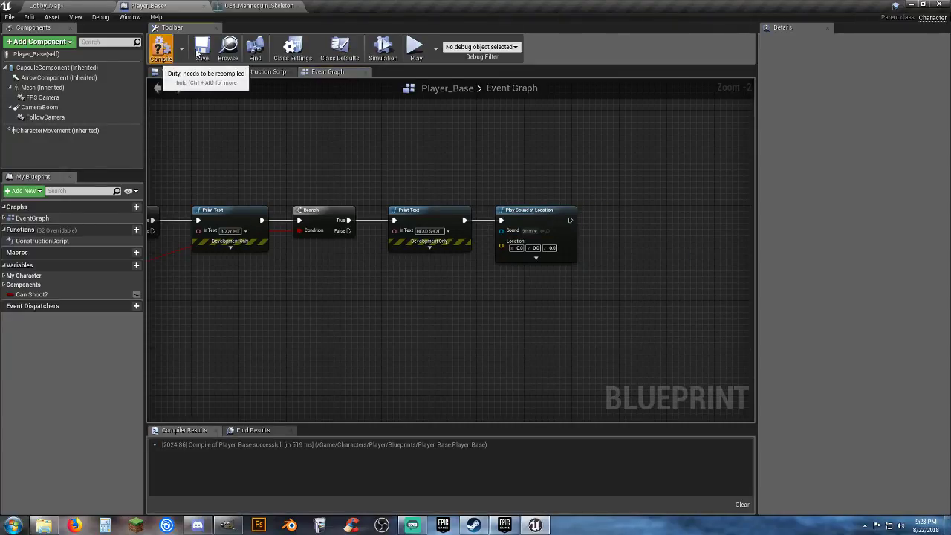
click(83, 8)
click(479, 37)
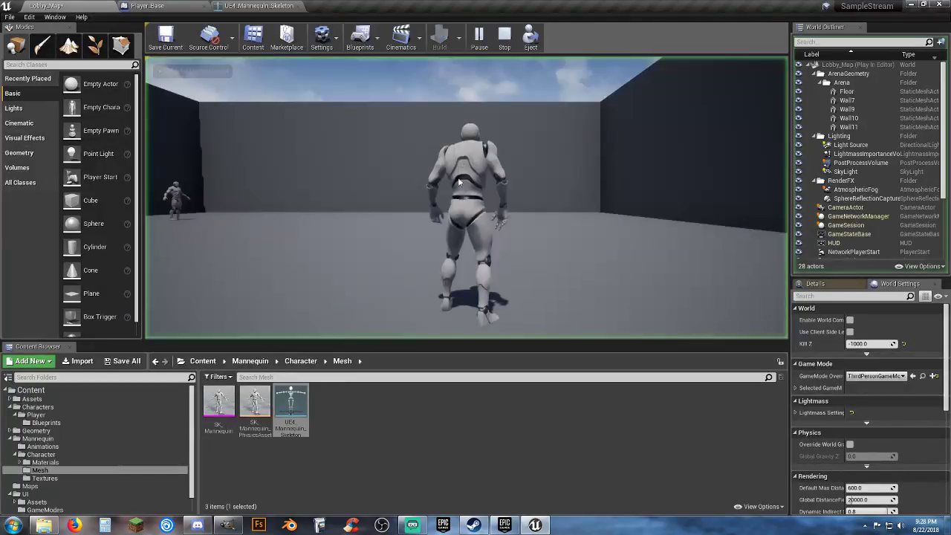
right_click(465, 197)
key(w)
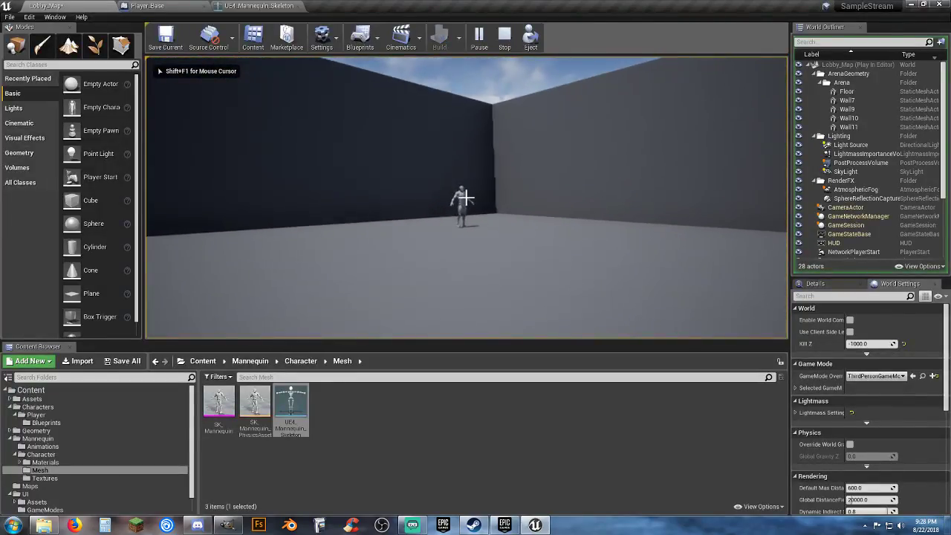
Shoot the mannequin's torso and head several times to check the printed hit texts, and stop the play session
click(466, 197)
click(466, 196)
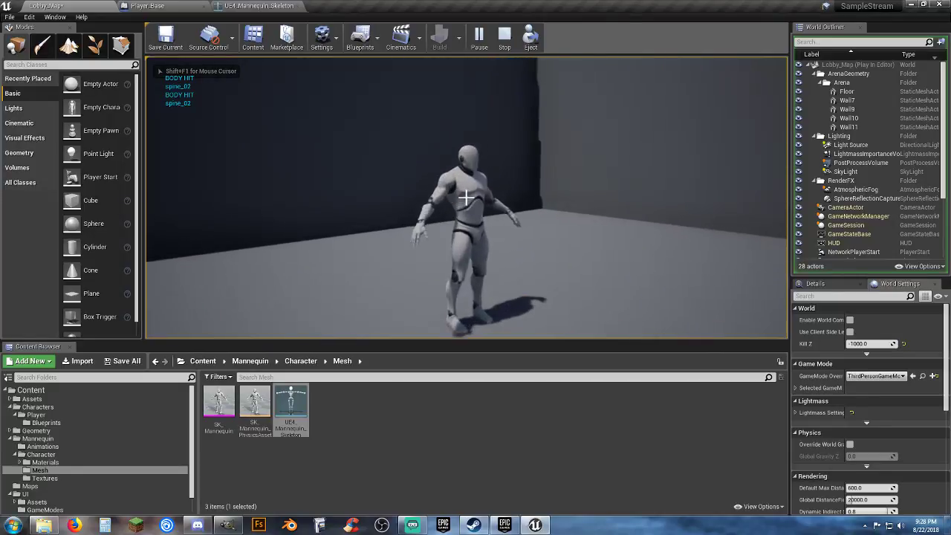
click(466, 197)
click(466, 197)
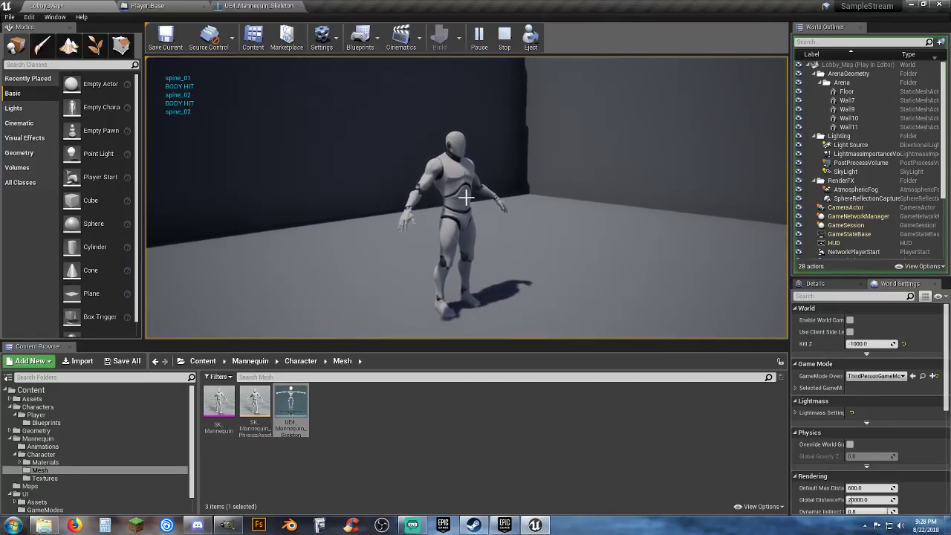
click(465, 197)
click(466, 198)
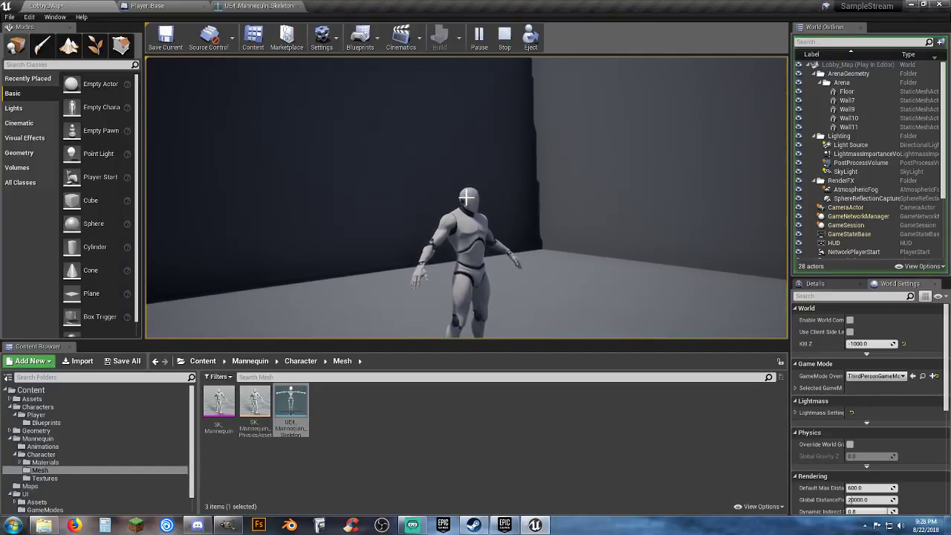
click(466, 198)
click(465, 197)
click(464, 198)
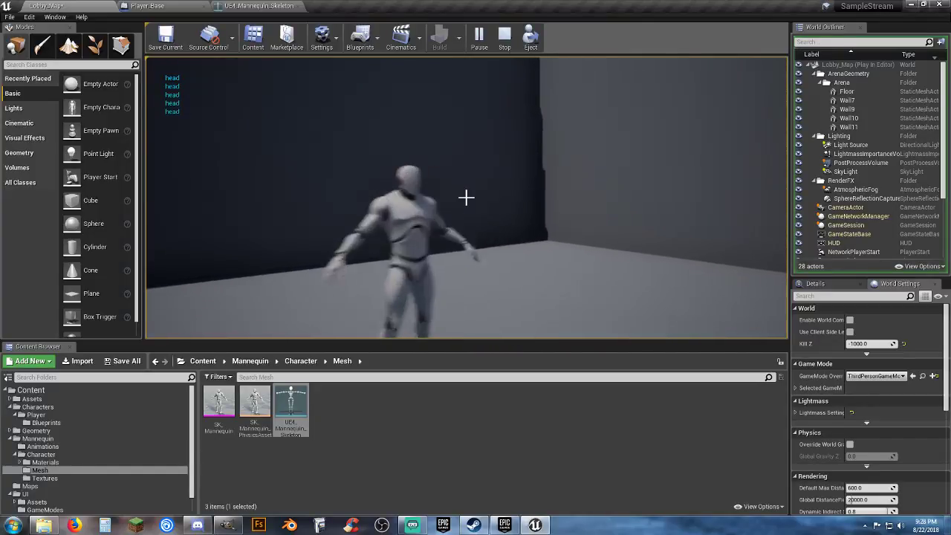
key(Escape)
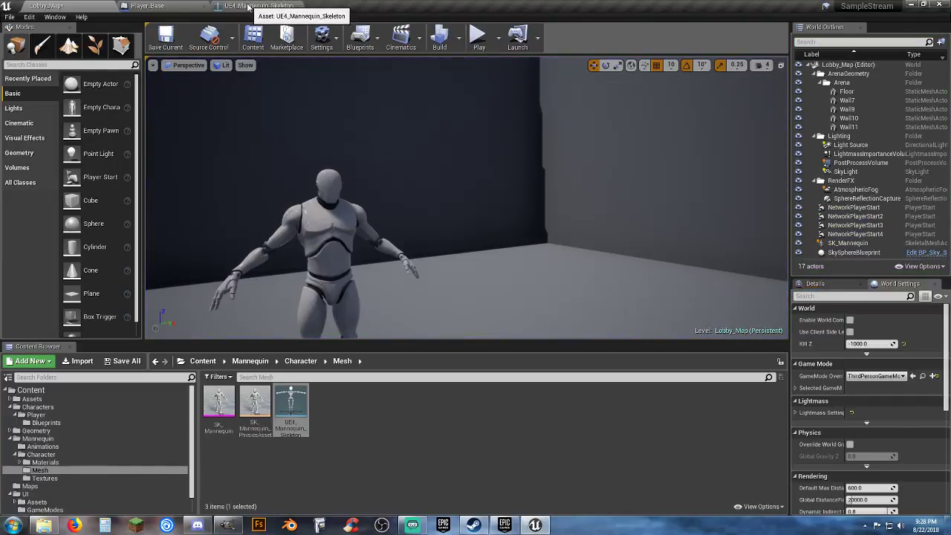
In the Player_Base Event Graph, delete all Print Text, Branch, Play Sound, ToText and name comparison nodes following the line trace and Break Hit Result
click(247, 5)
click(152, 7)
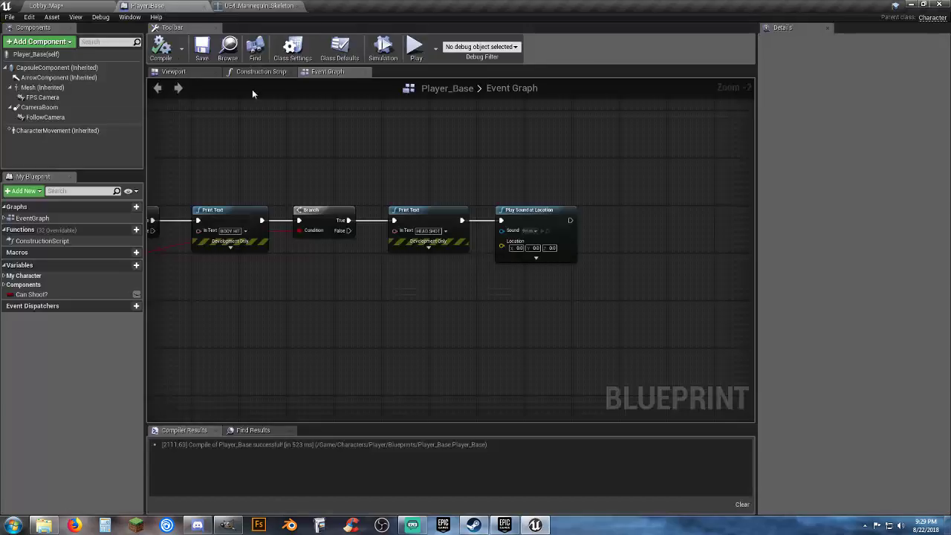
right_drag(493, 291, 583, 269)
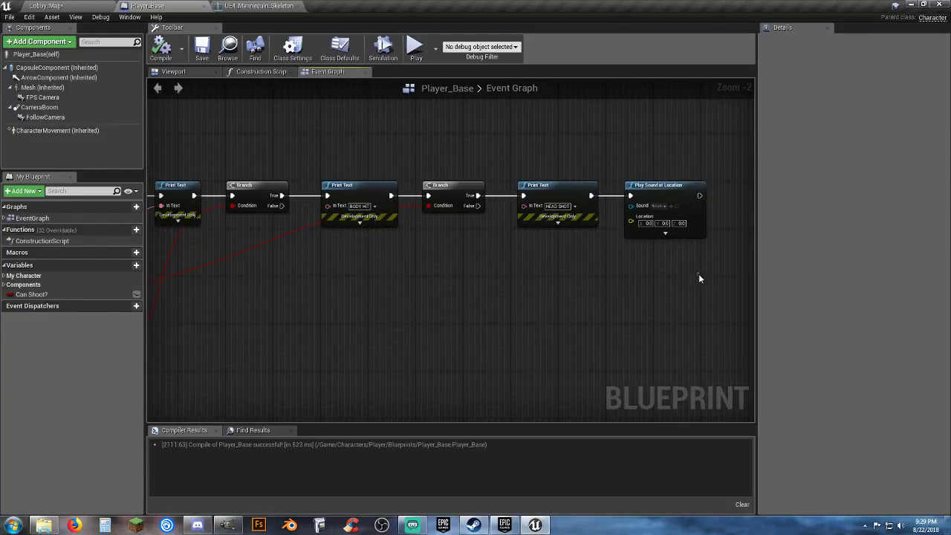
drag(697, 275, 196, 154)
right_drag(227, 310, 385, 298)
key(Delete)
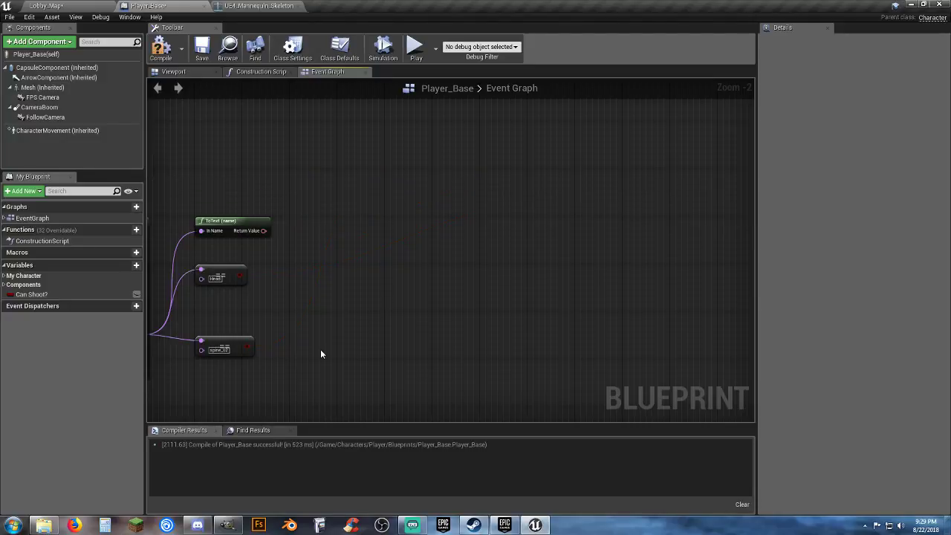
drag(320, 354, 191, 210)
key(Delete)
Add a Print Text node driven by the execution output of LineTraceByChannel
right_drag(322, 274, 461, 251)
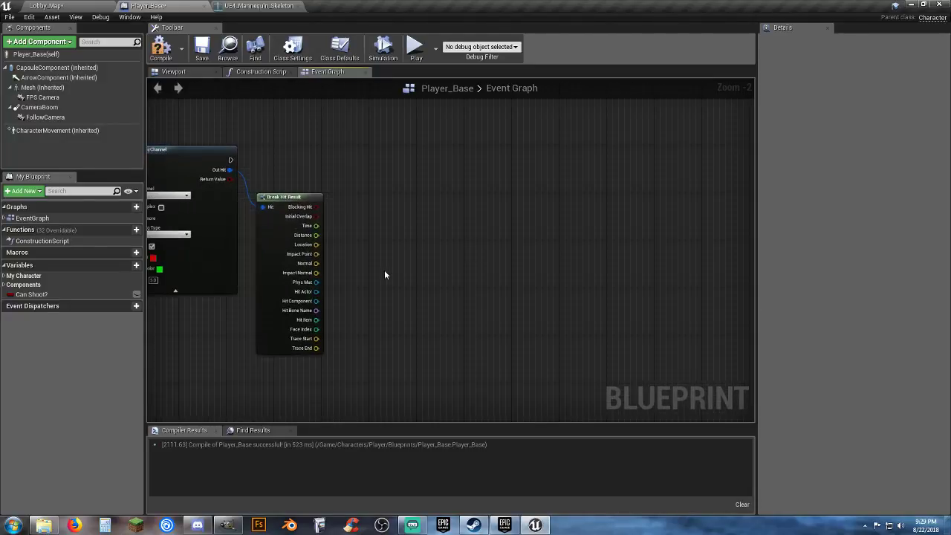
right_drag(374, 271, 403, 245)
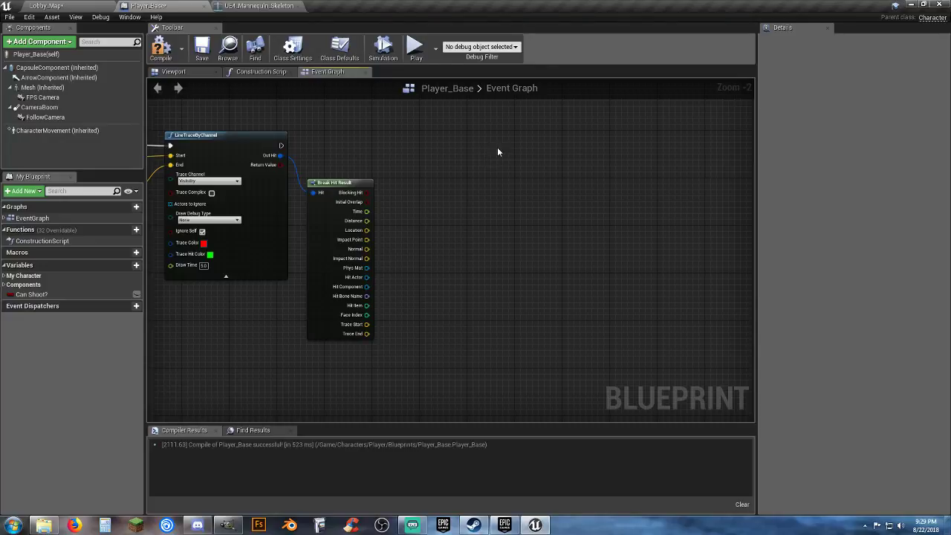
drag(280, 145, 483, 149)
text(print)
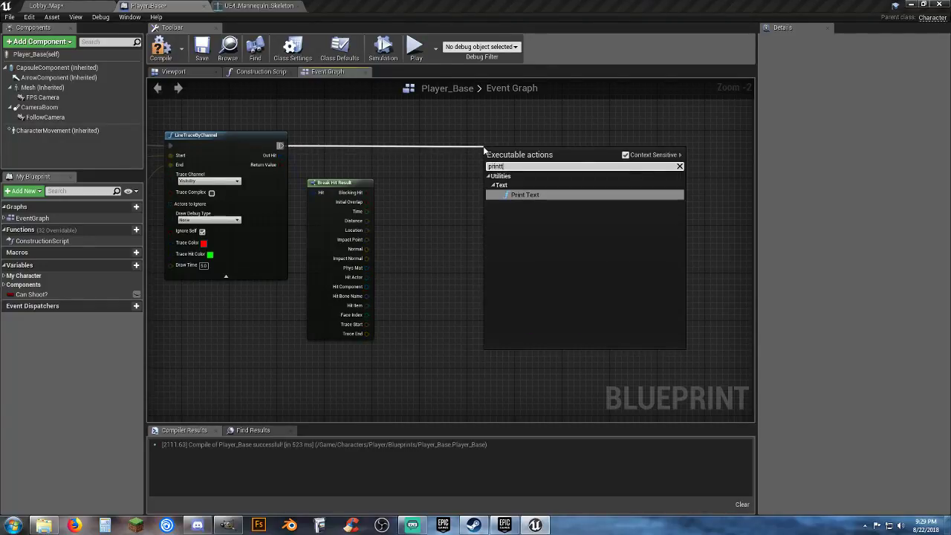
text(te)
click(524, 194)
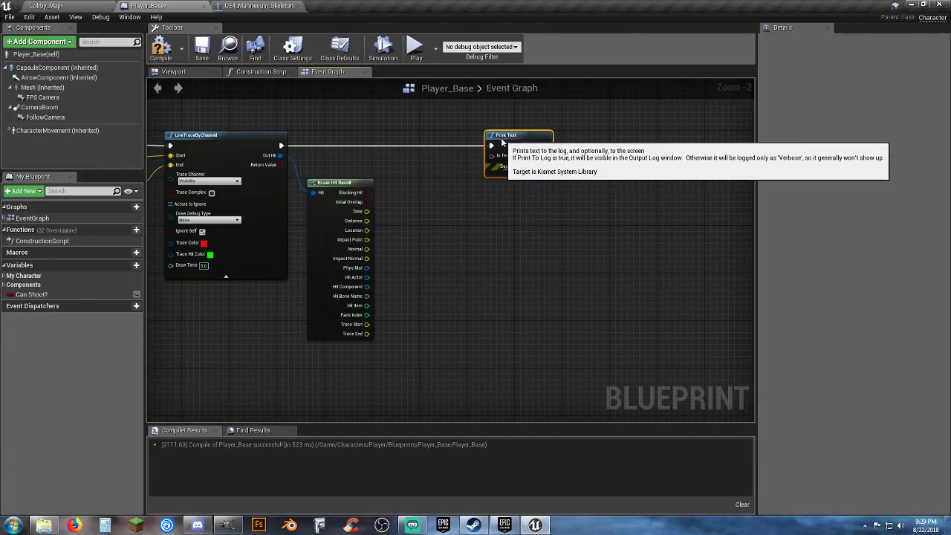
Feed Break Hit Result's Location through a ToText (Vector) node into Print Text's In Text, and place the conversion node between them
right_drag(417, 279, 483, 281)
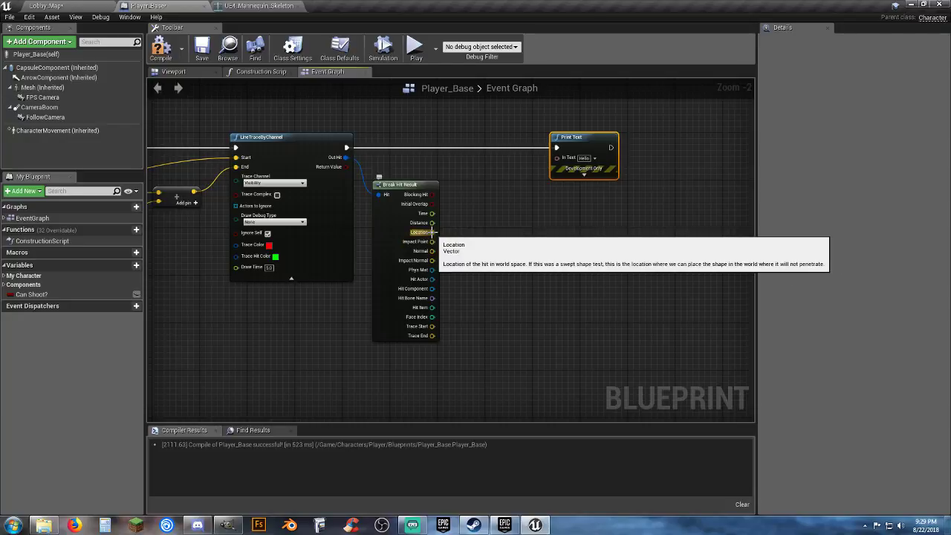
drag(431, 232, 505, 224)
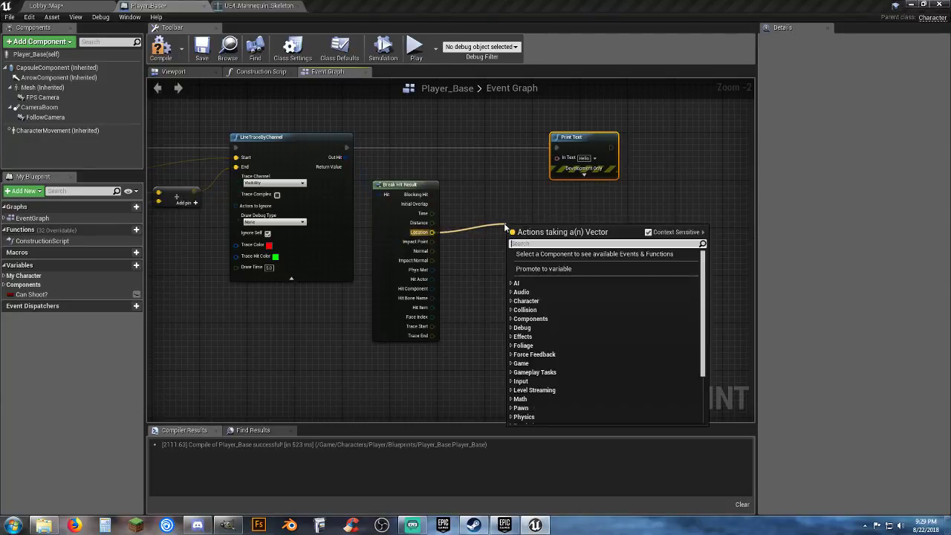
text(tote)
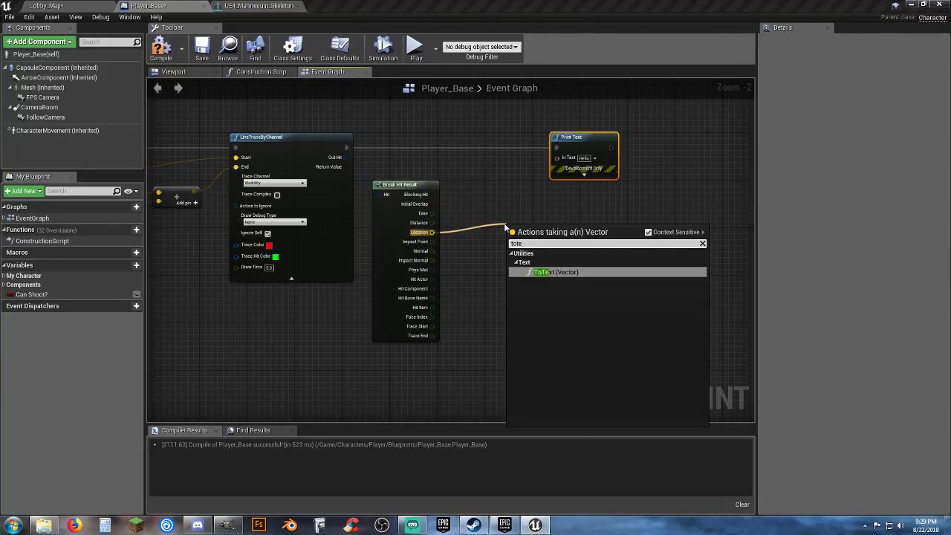
click(558, 274)
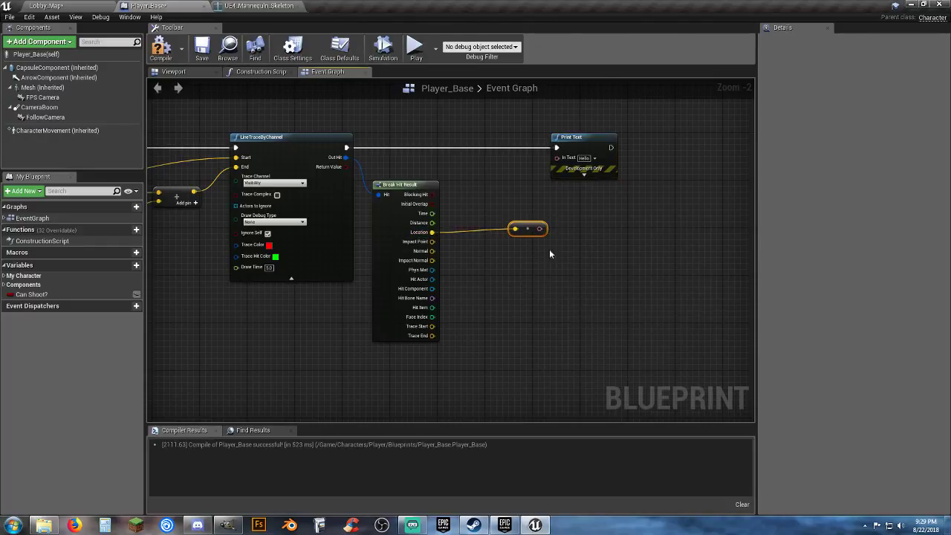
drag(543, 231, 558, 161)
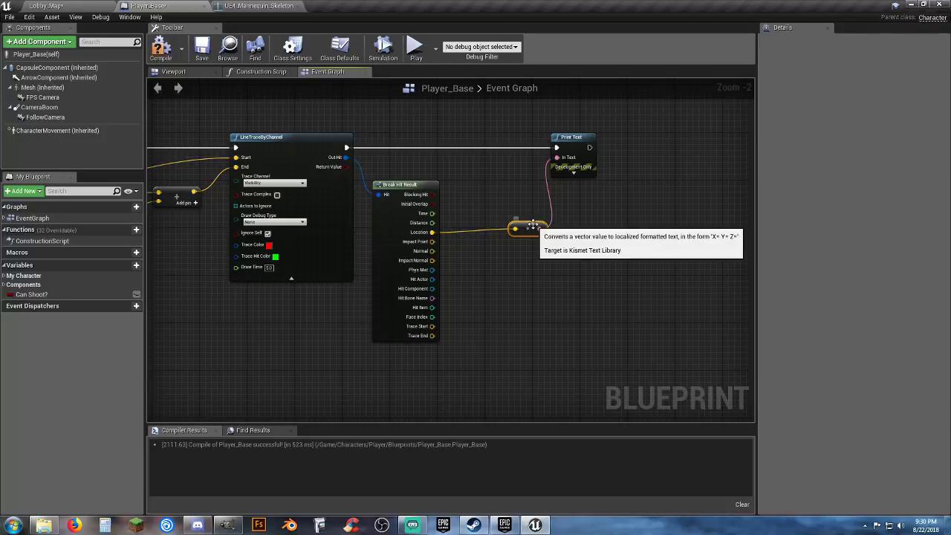
drag(530, 223, 490, 192)
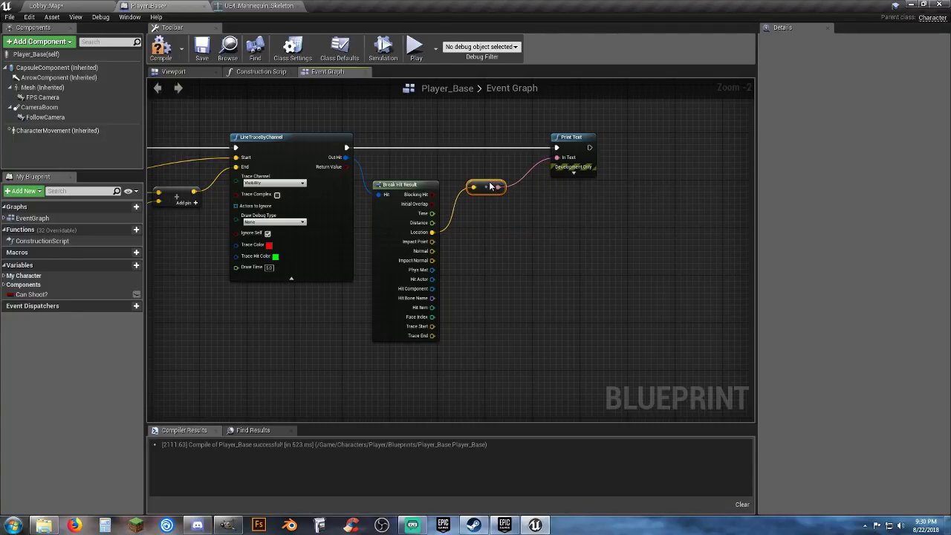
Compile the Player_Base blueprint and start a play session in Lobby_Map
click(160, 47)
click(69, 5)
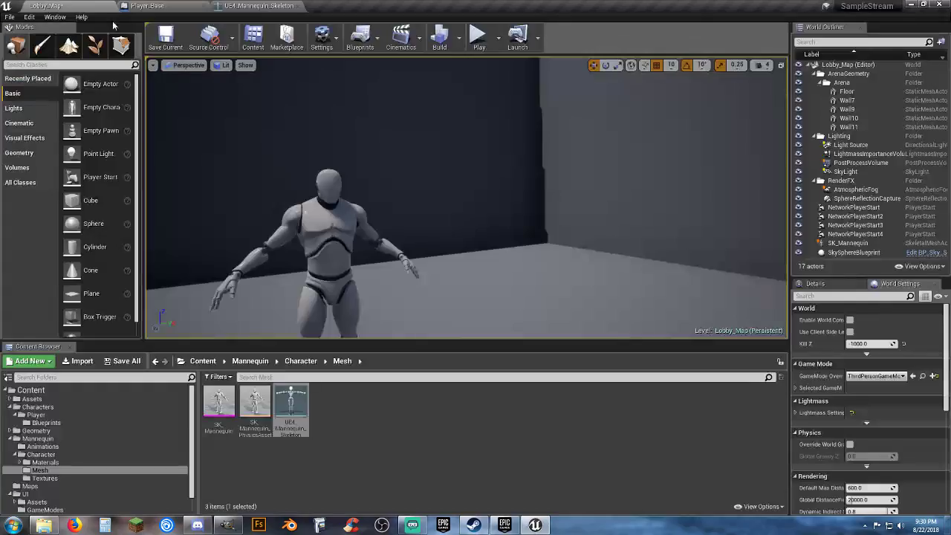
click(477, 36)
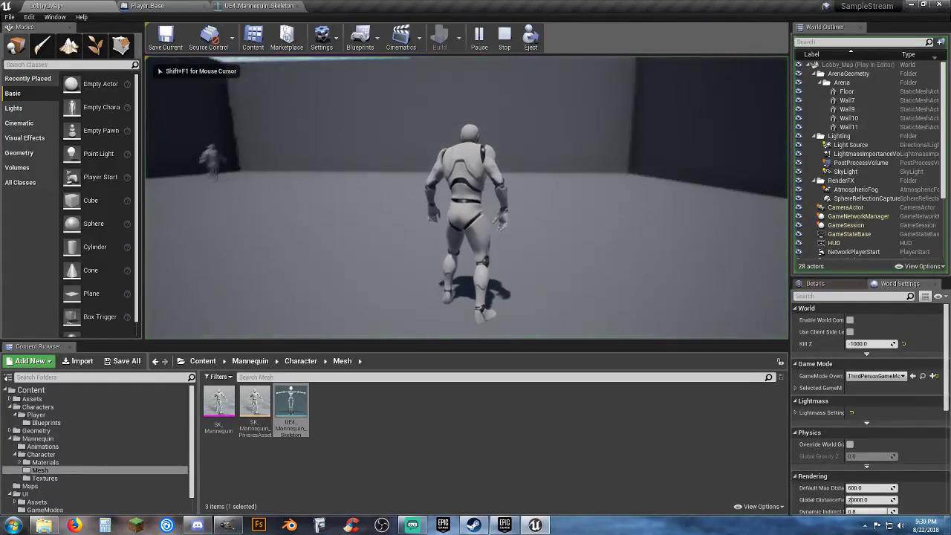
Fire test traces at the floor and the dark wall behind the mannequin to check the printed hit locations
click(481, 155)
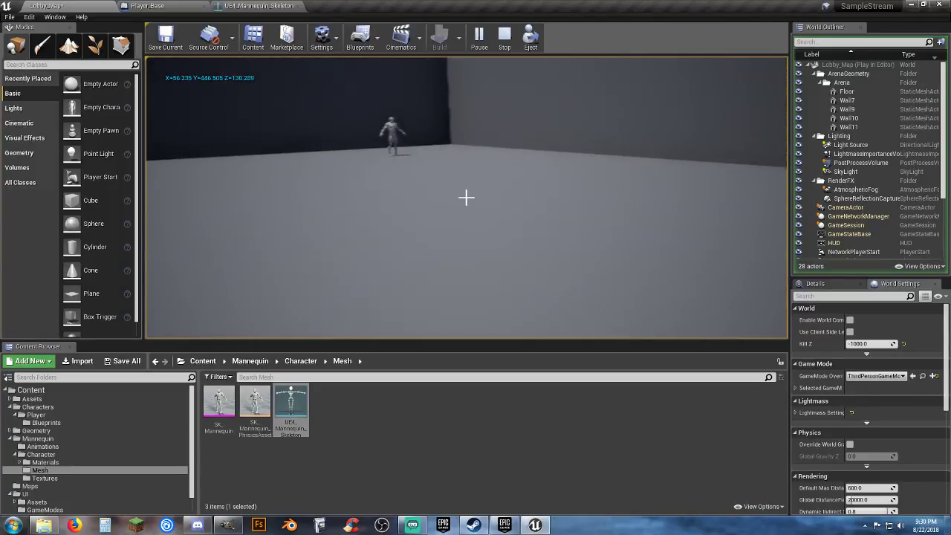
key(w)
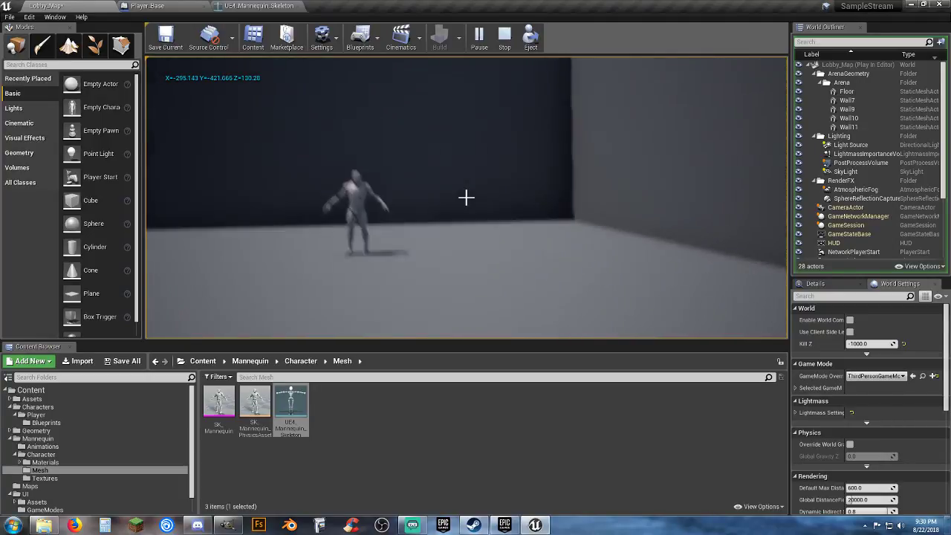
key(a)
click(465, 198)
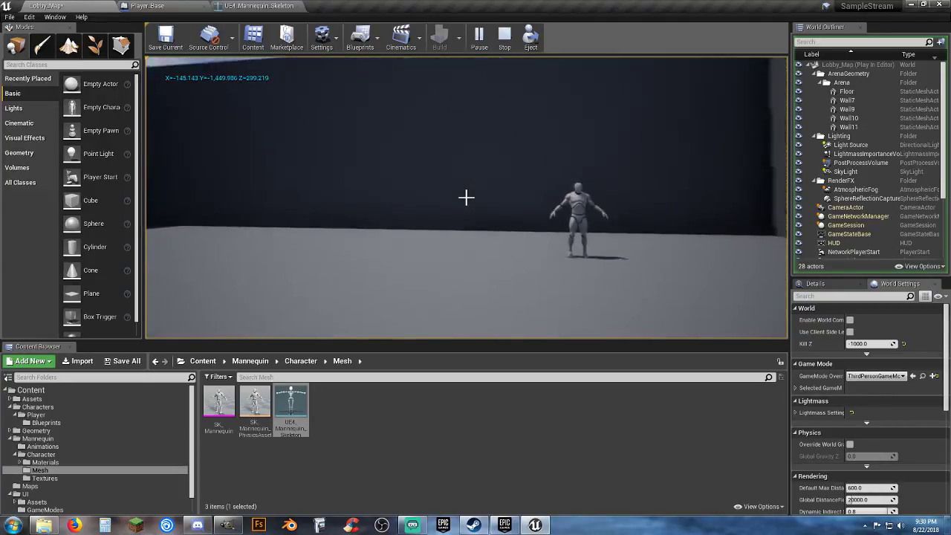
key(s)
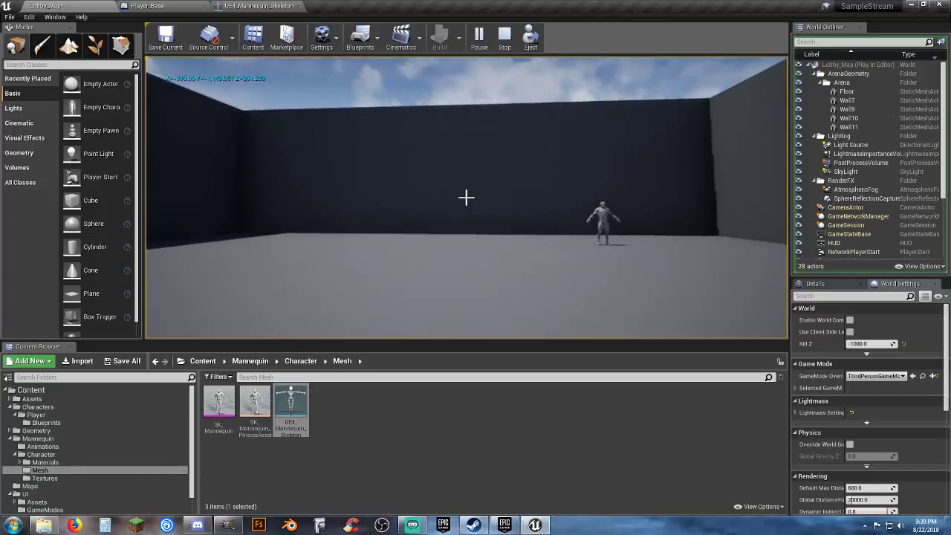
click(466, 197)
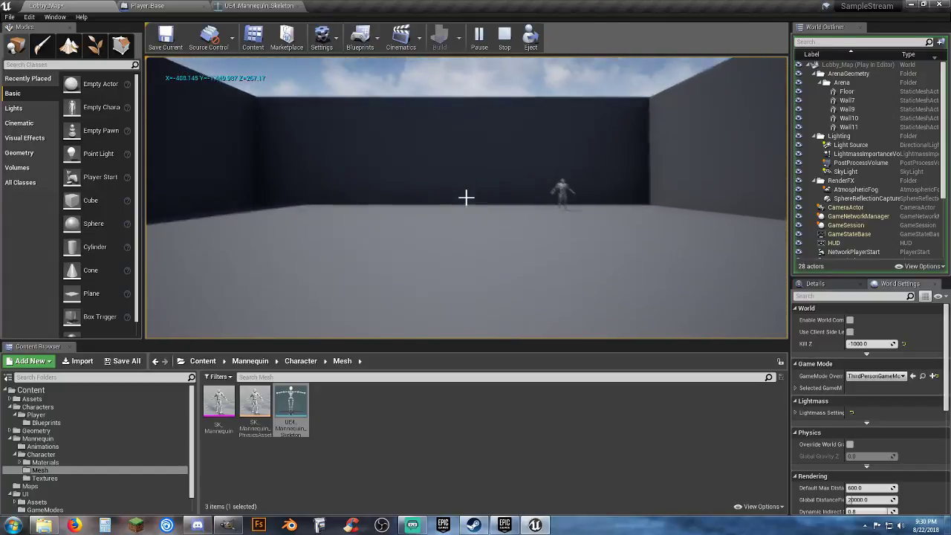
Fire a series of traces back and forth along the dark wall behind the mannequin to compare the printed X coordinates
key(a)
click(465, 198)
key(w)
click(466, 197)
click(466, 197)
key(d)
click(466, 197)
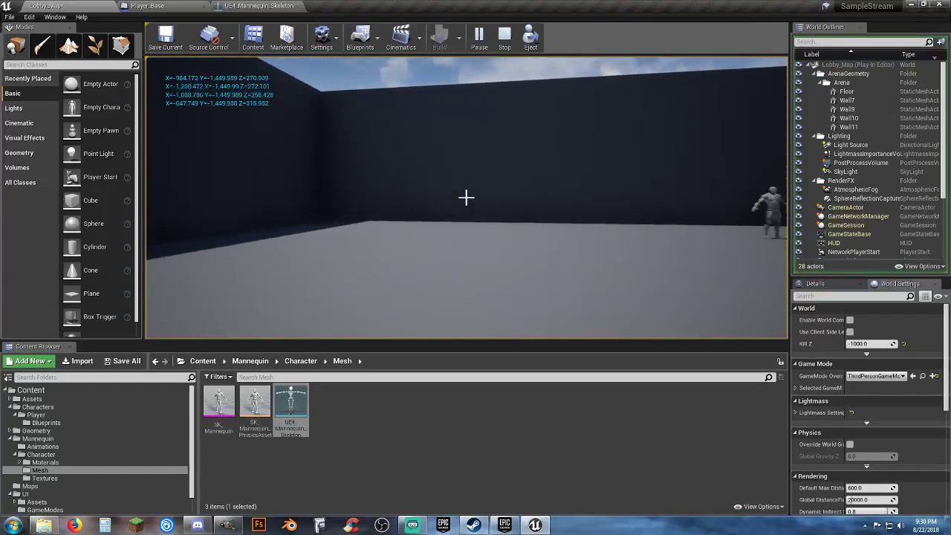
key(d)
click(465, 197)
click(466, 197)
click(466, 198)
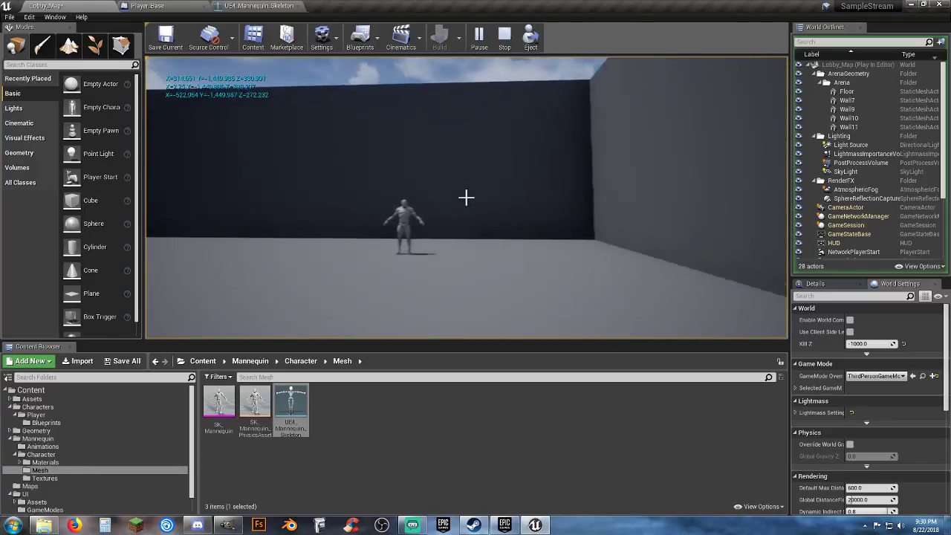
click(466, 198)
key(a)
click(466, 197)
click(465, 197)
click(466, 197)
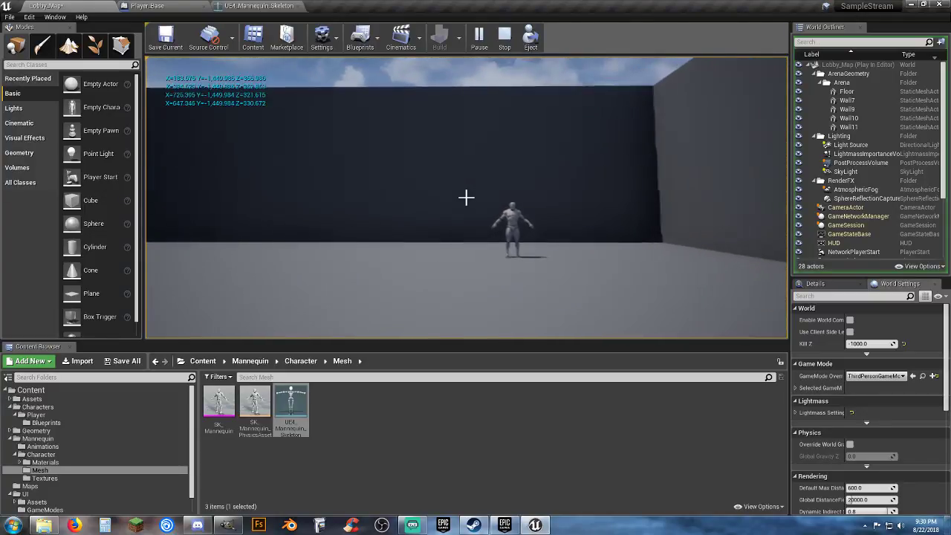
click(465, 197)
key(a)
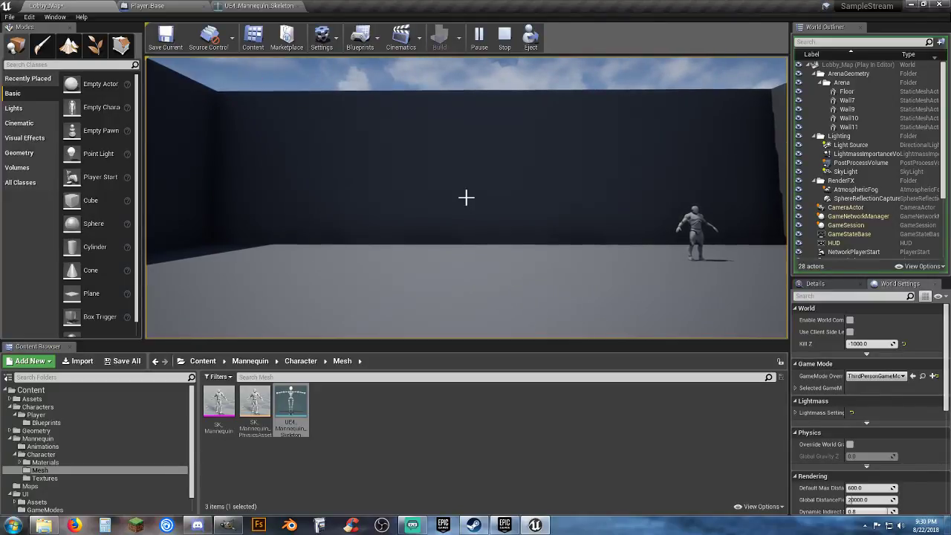
Fire individual traces at different heights and on different arena walls to compare their printed coordinates
click(466, 198)
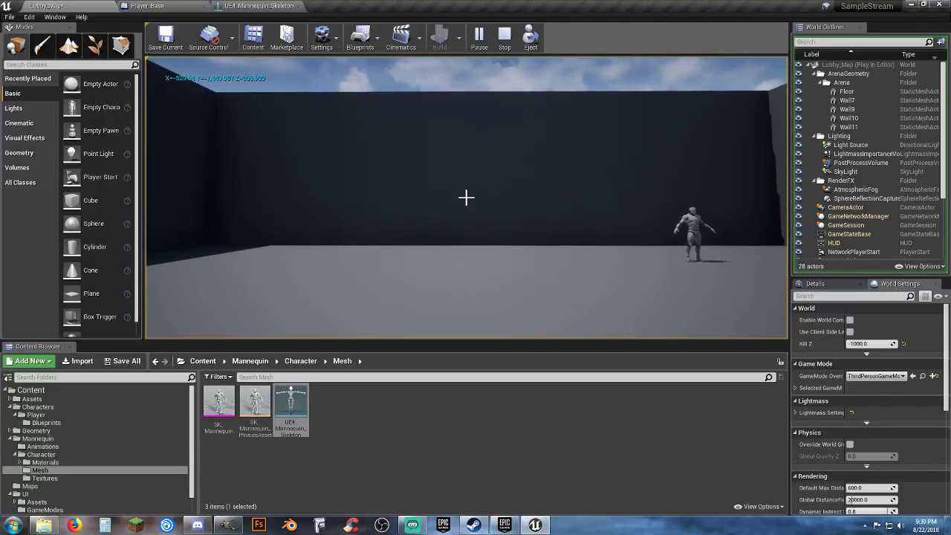
key(w)
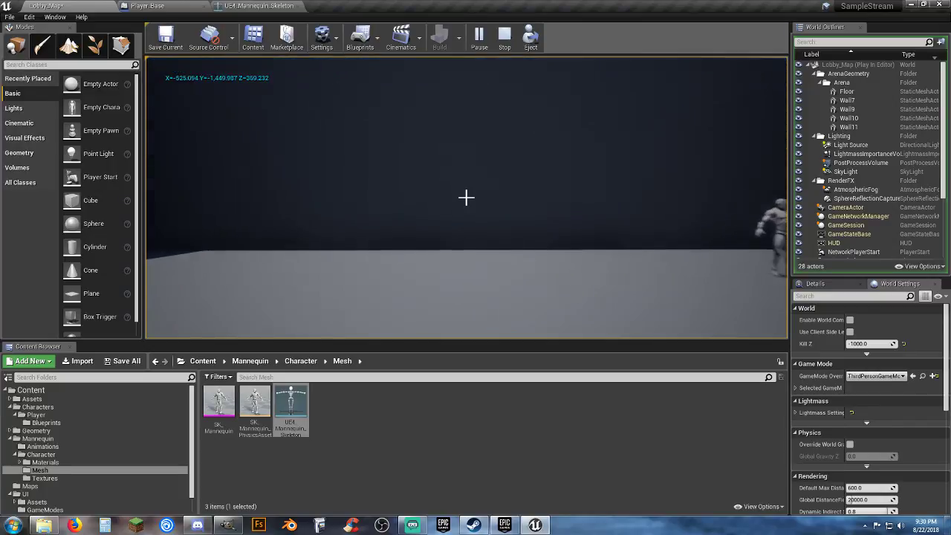
click(466, 198)
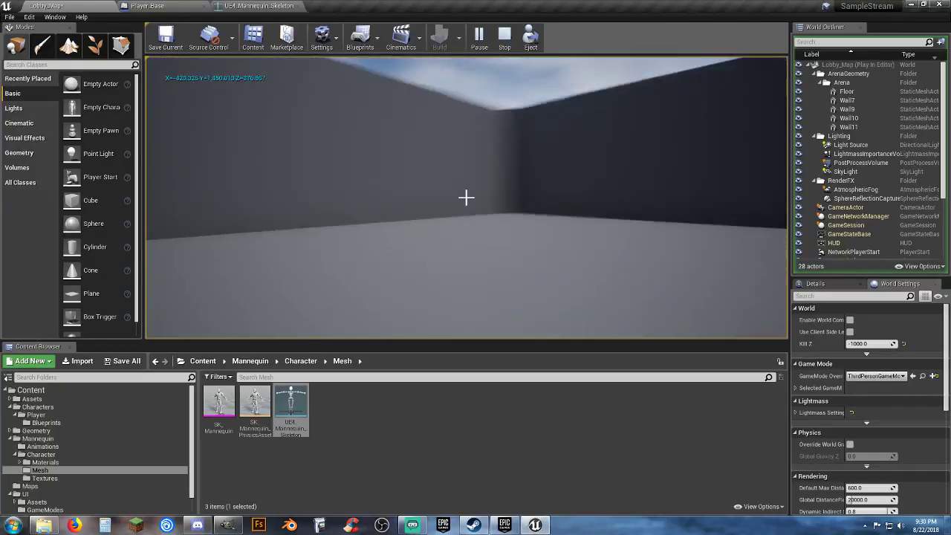
click(466, 198)
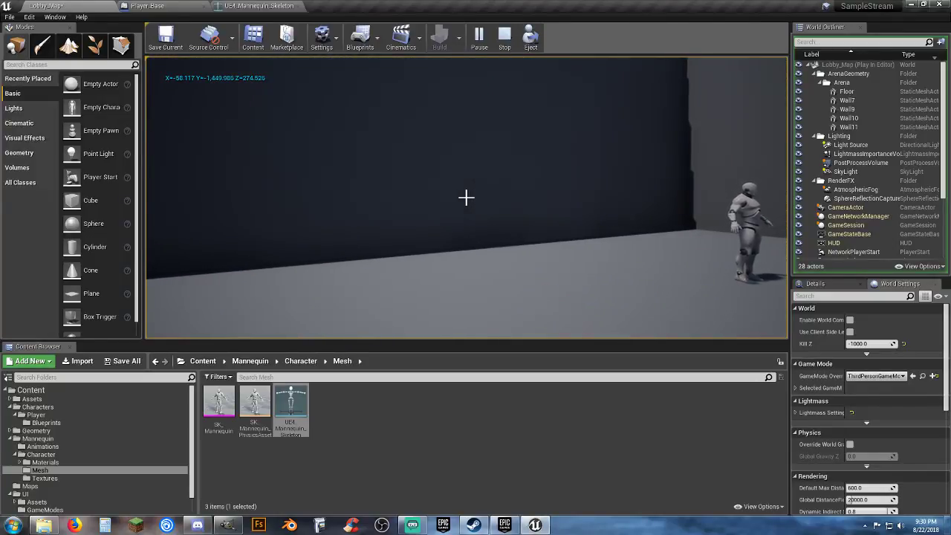
click(465, 197)
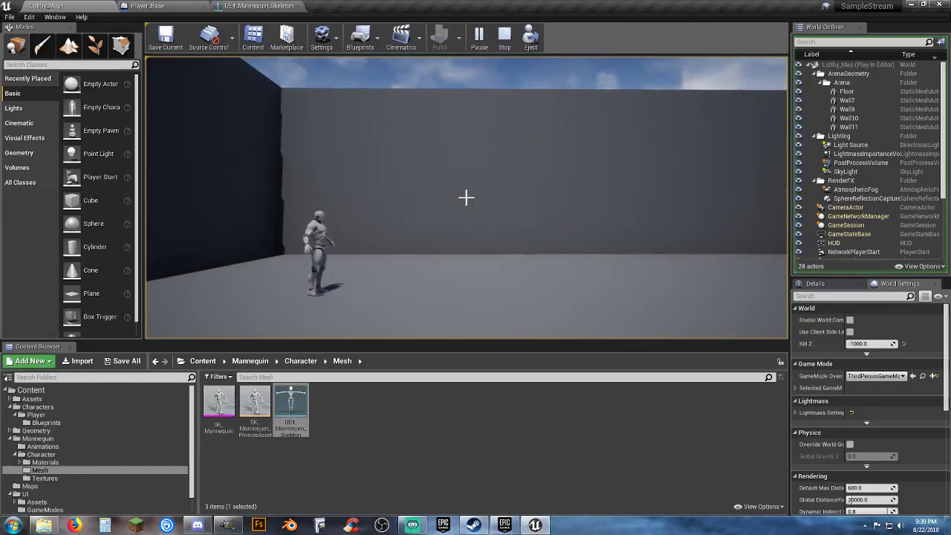
click(466, 198)
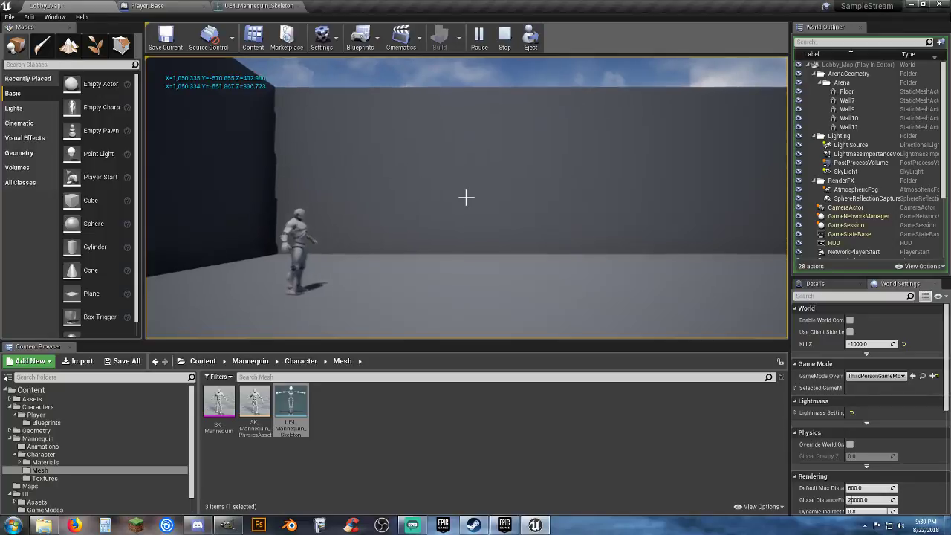
Fire traces across the dark wall opposite the lighter grey one to compare the printed Y coordinates
click(466, 197)
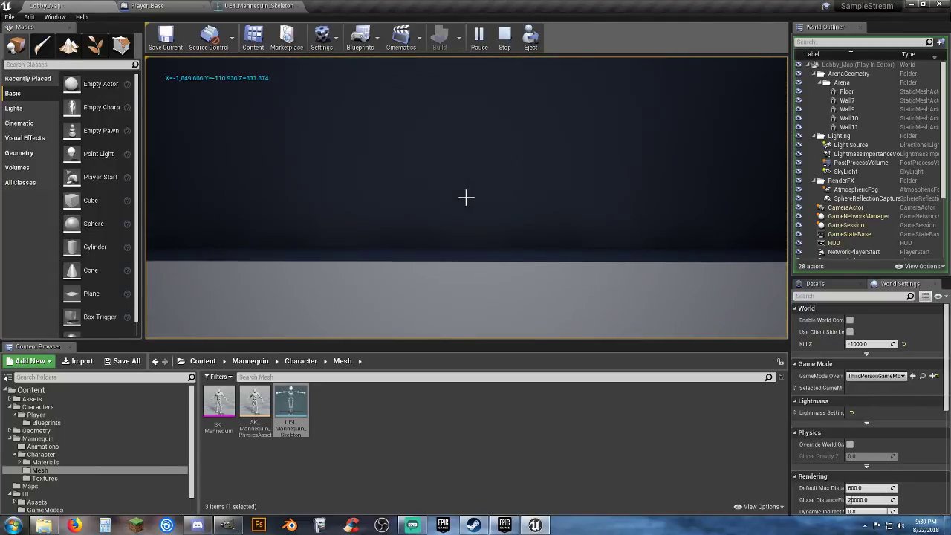
click(466, 197)
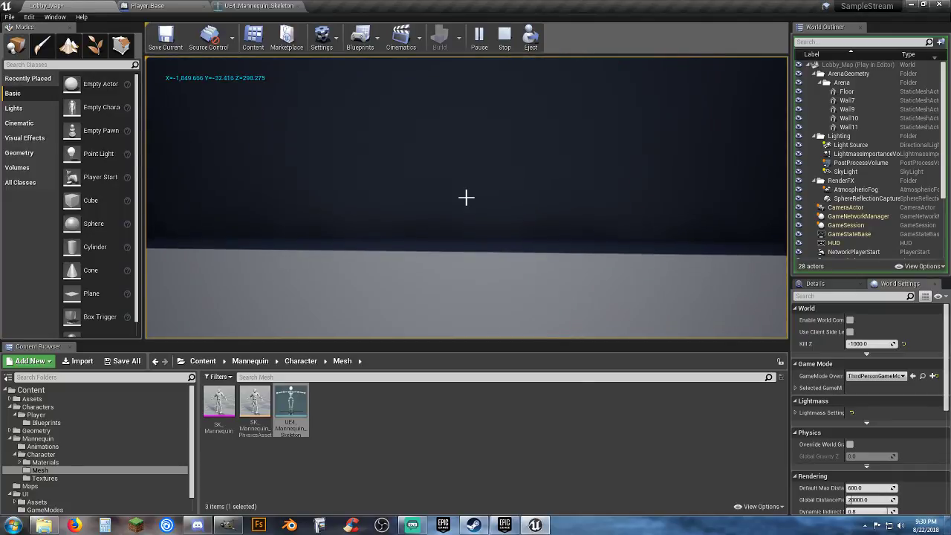
click(466, 198)
click(466, 197)
click(466, 198)
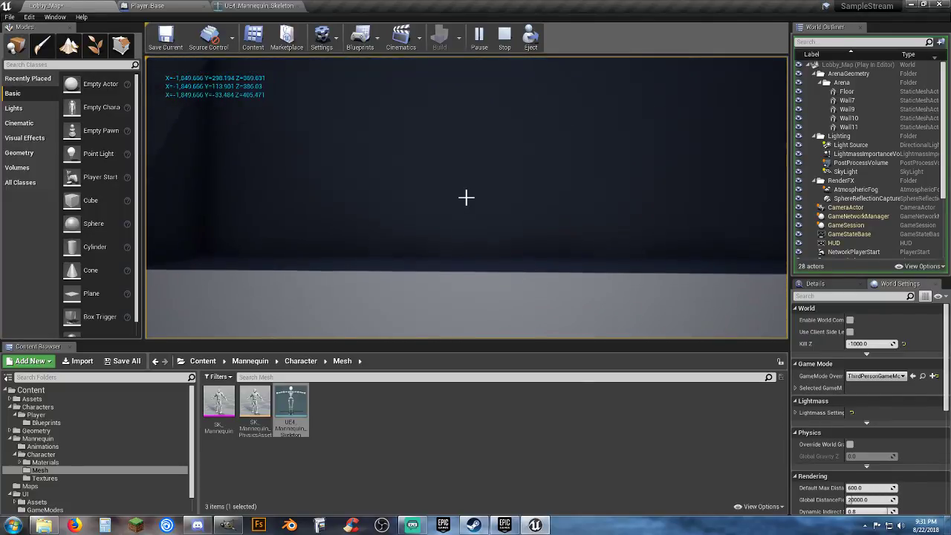
click(466, 197)
click(466, 197)
click(465, 198)
click(465, 197)
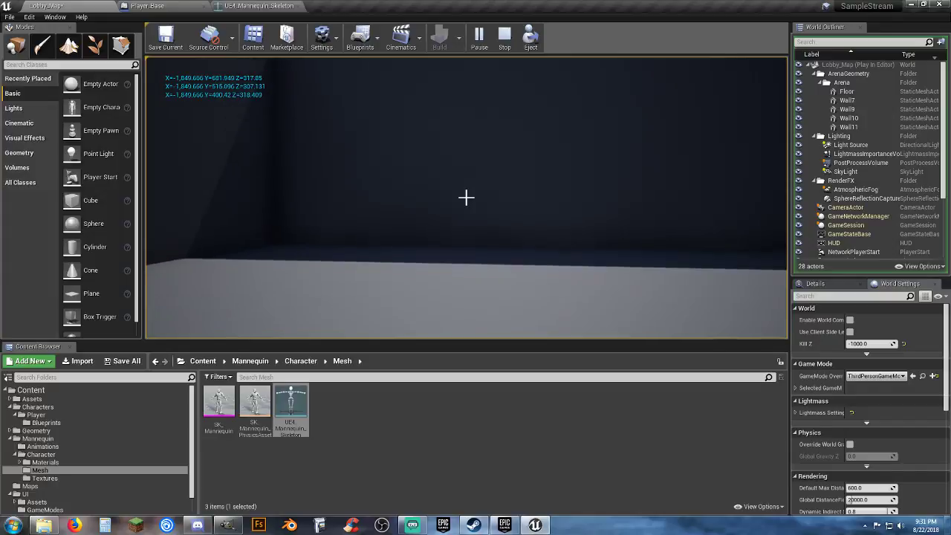
click(465, 198)
click(465, 197)
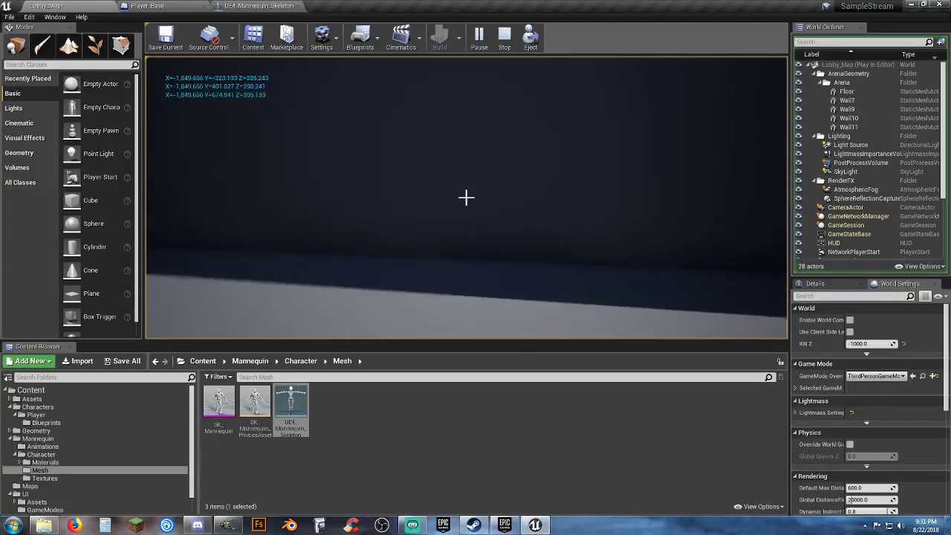
Fire repeated traces along the grey wall beside the mannequin to check the printed hit locations
click(466, 197)
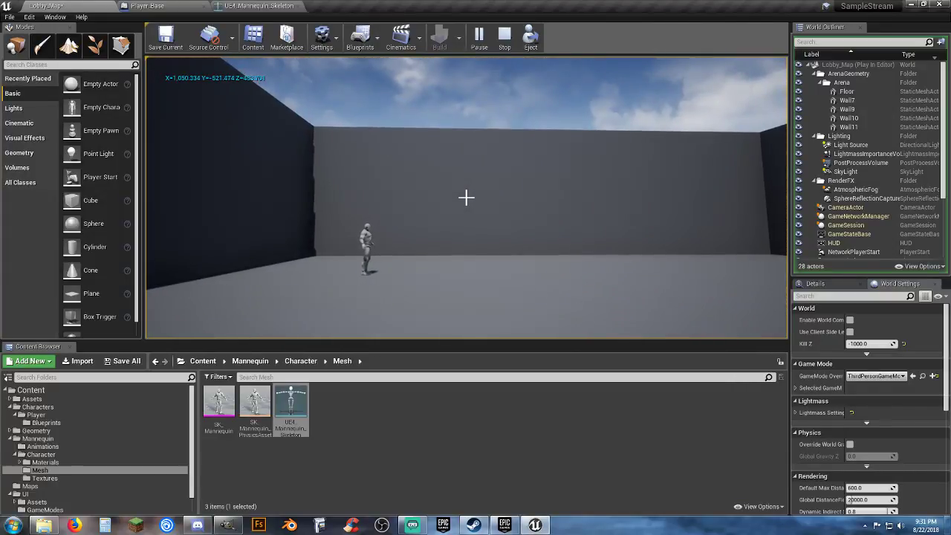
click(466, 197)
click(466, 198)
key(w)
click(466, 198)
click(466, 198)
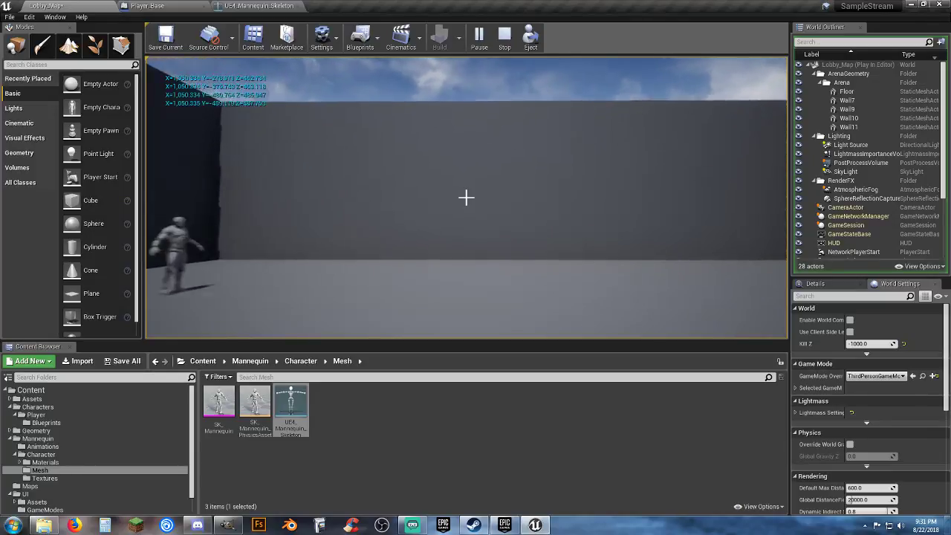
click(465, 198)
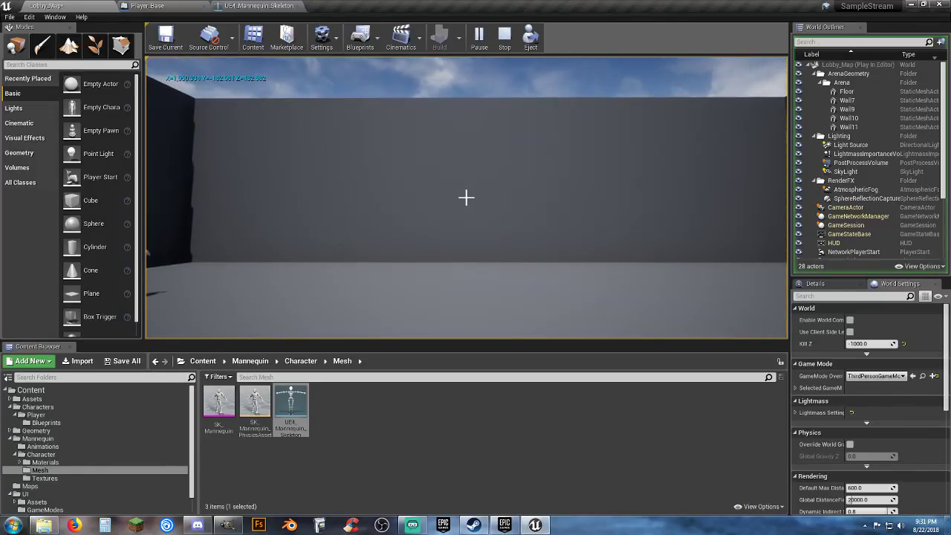
Fire traces at several spots on the arena floor to compare the printed Z coordinates
click(466, 197)
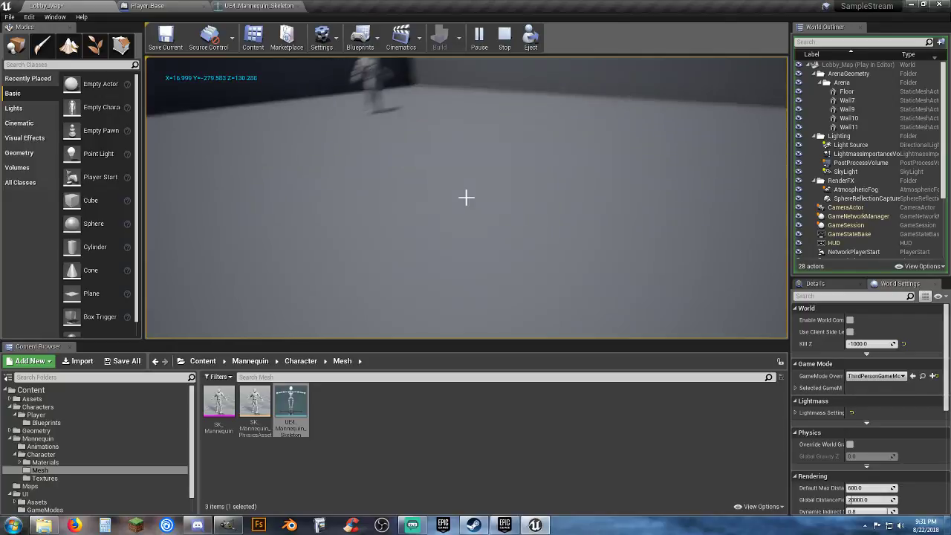
click(465, 197)
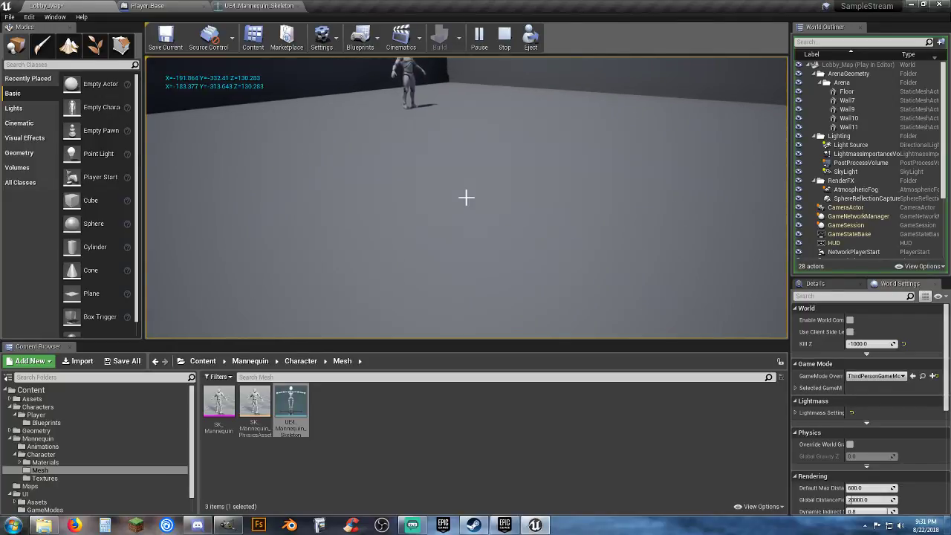
click(466, 197)
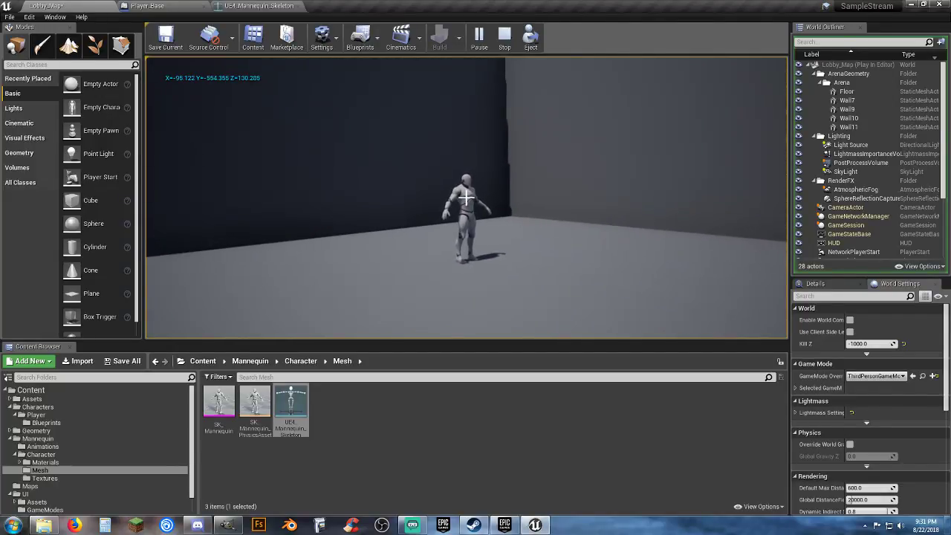
Fire several traces at the mannequin's body to check the printed locations, and end the play session
click(466, 198)
click(466, 197)
click(466, 198)
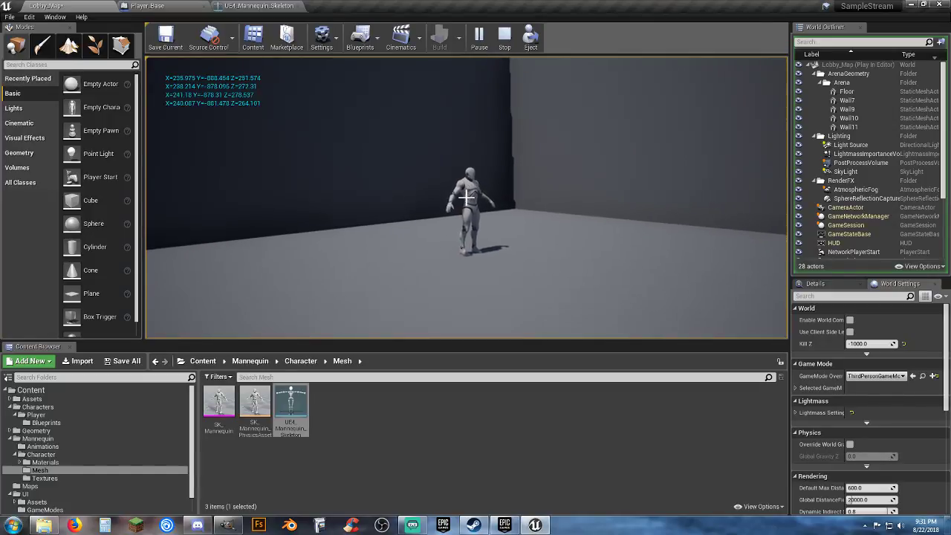
click(466, 197)
key(w)
click(466, 197)
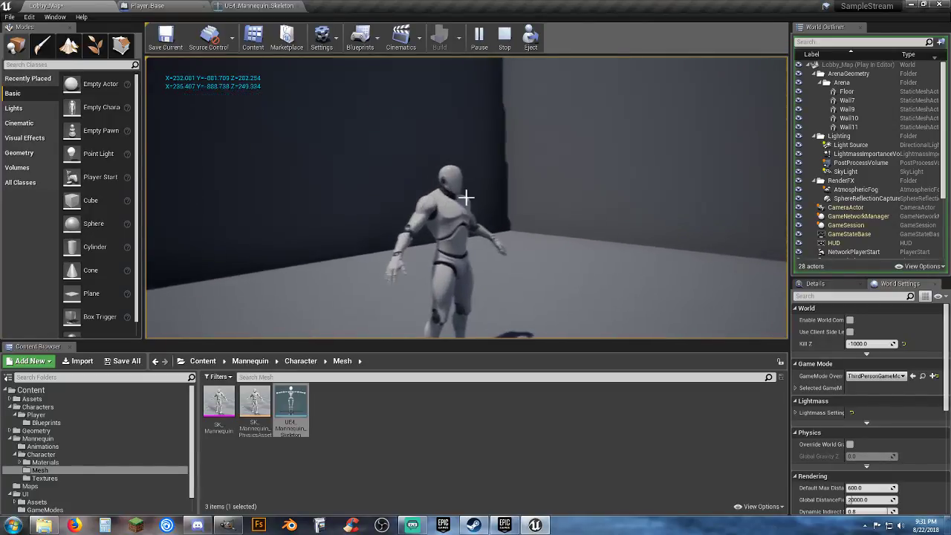
key(shift+F1)
key(Escape)
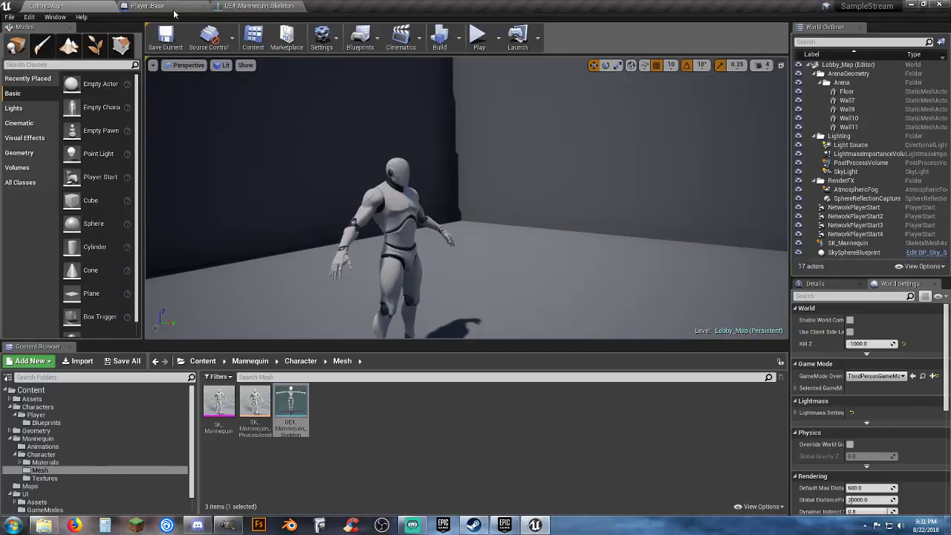
Set LineTraceByChannel's Draw Debug Type to For Duration in the Player_Base Event Graph, and compile and save the blueprint
click(199, 8)
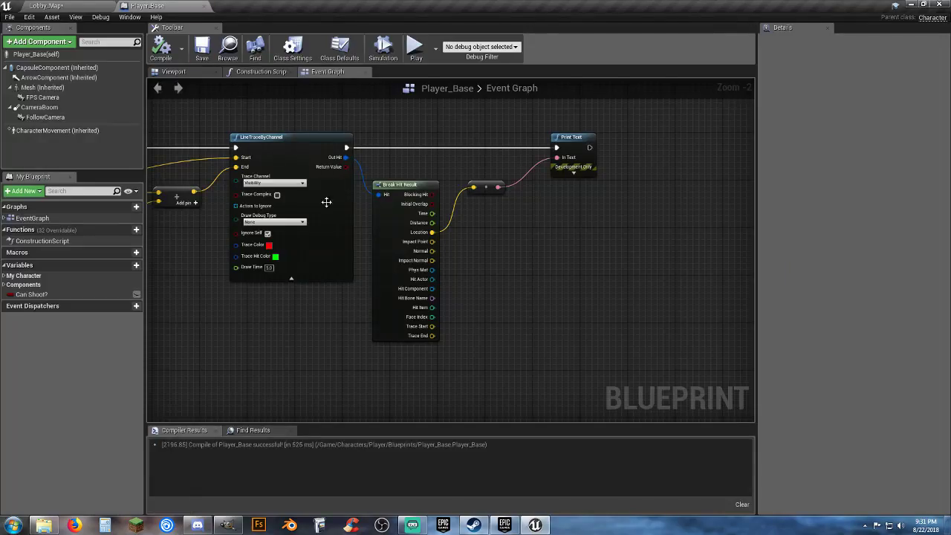
click(272, 222)
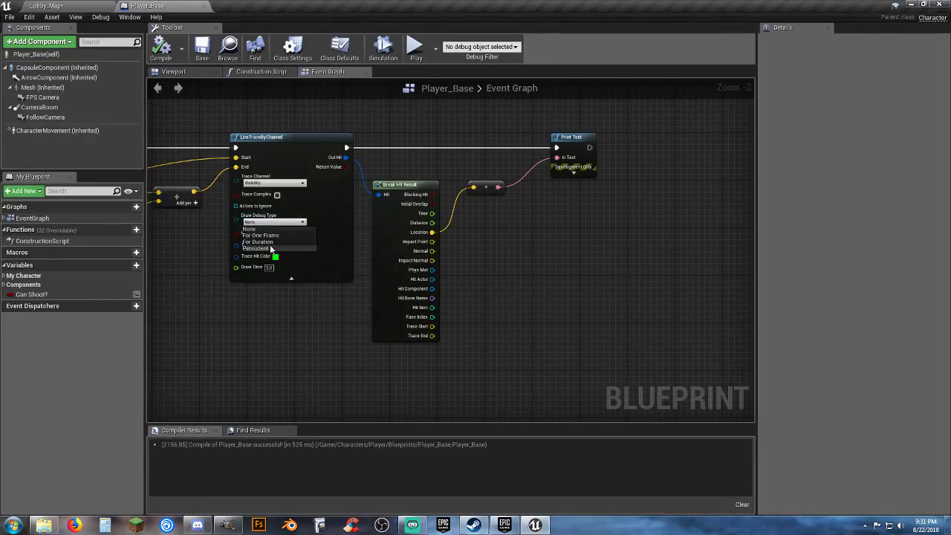
click(258, 241)
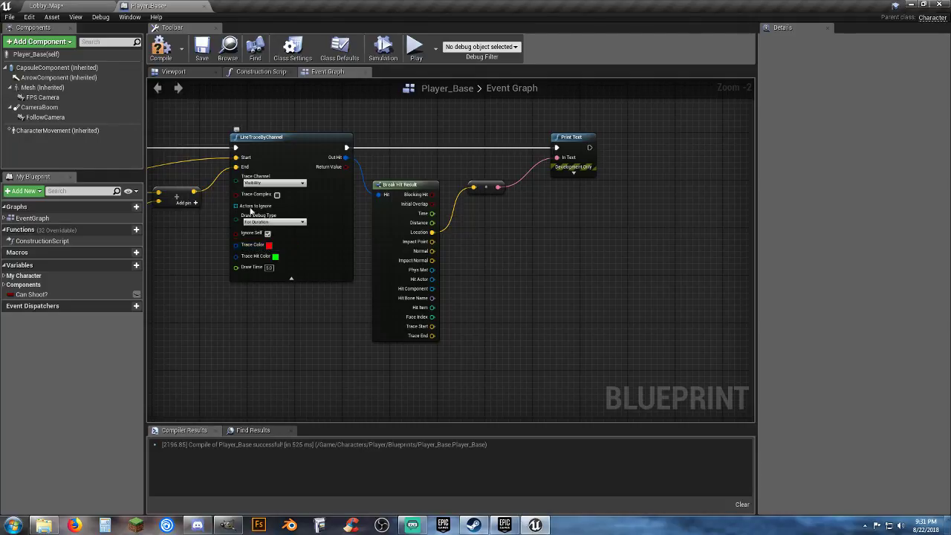
click(167, 50)
click(201, 48)
Start a play session in Lobby_Map and fire traces at the grey wall and the distant mannequin to view the debug lines
click(91, 6)
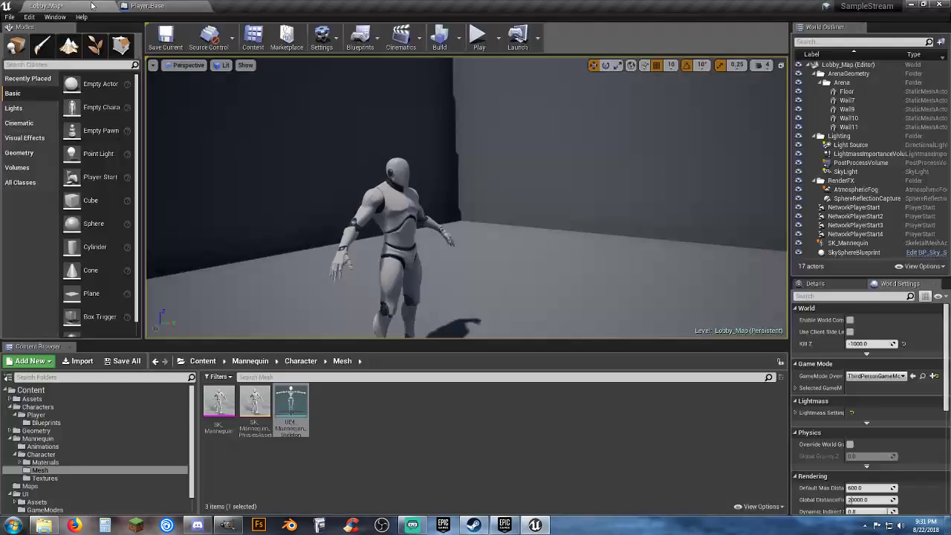
click(476, 35)
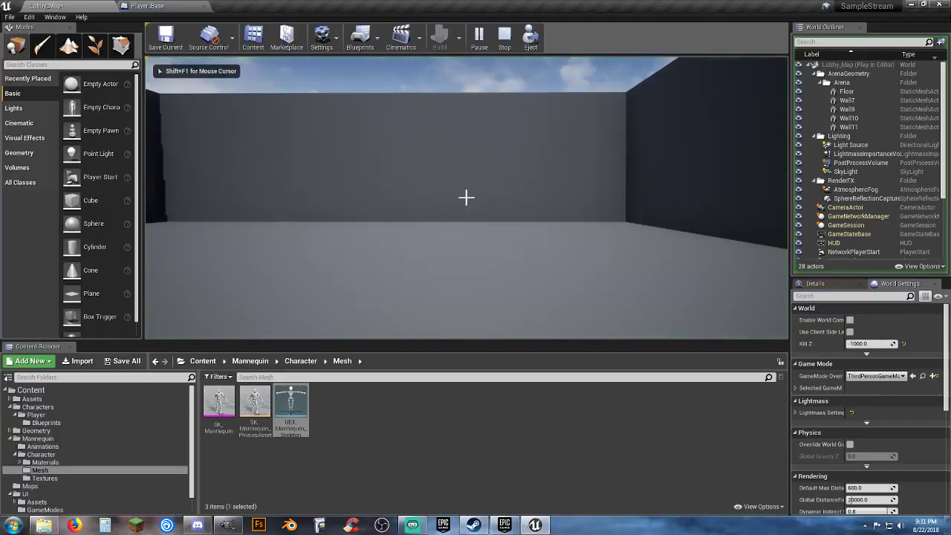
key(w)
key(d)
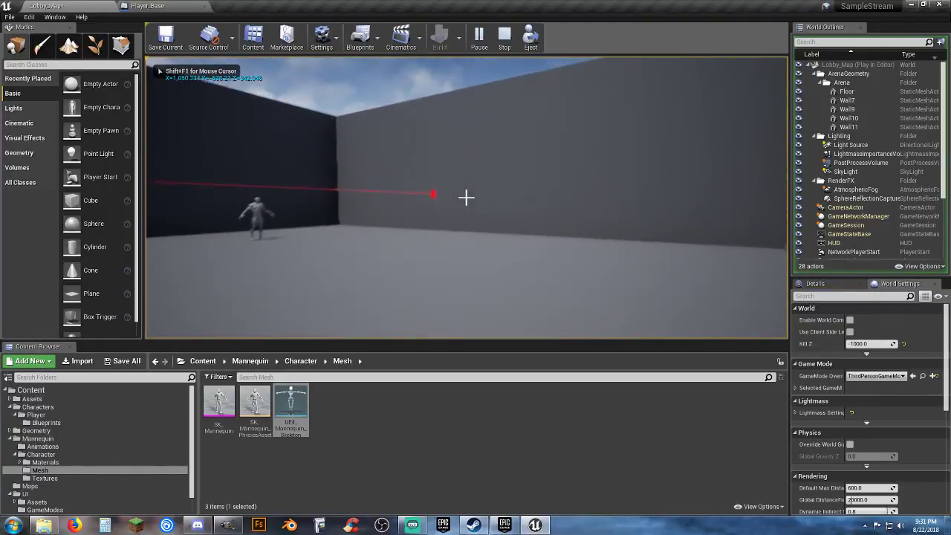
click(465, 198)
key(d)
key(w)
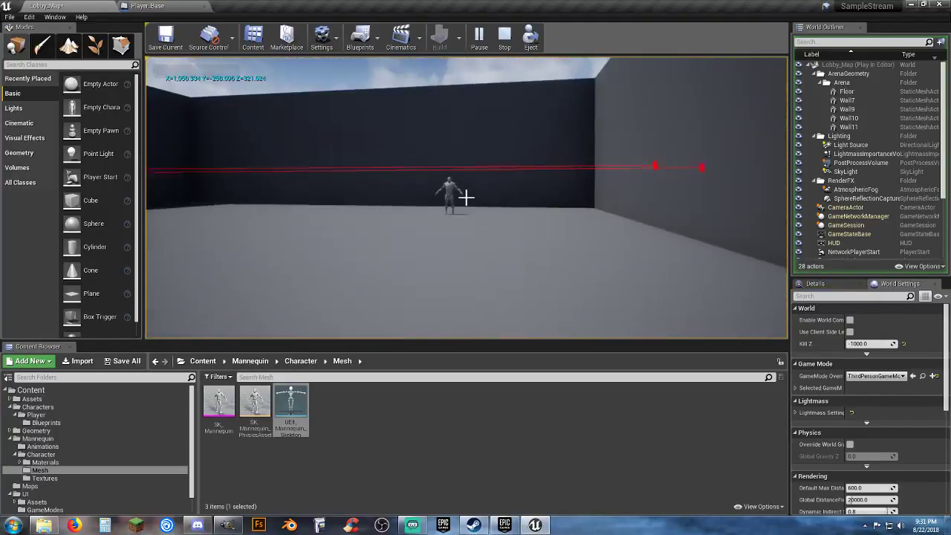
click(465, 198)
key(w)
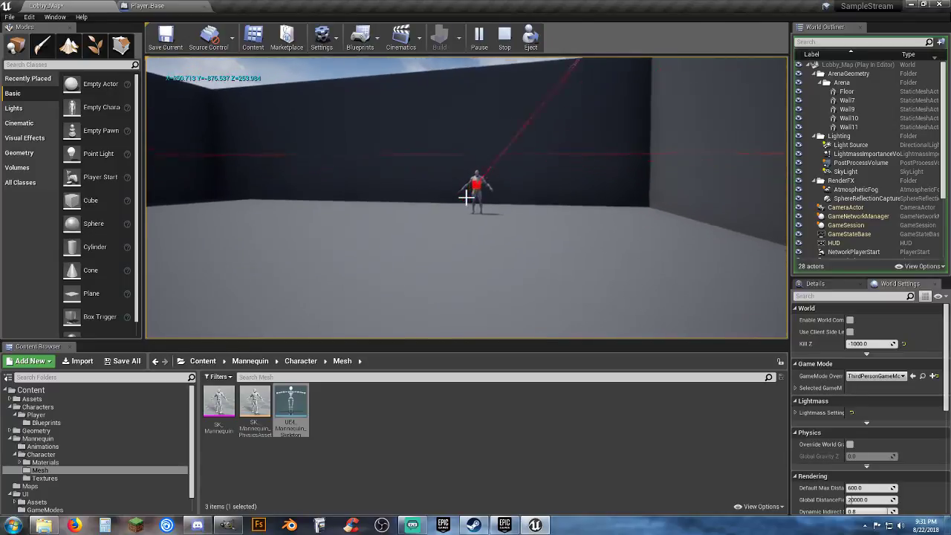
Approach the mannequin and fire traces at its upper body from several angles to examine the debug lines and hit points
key(w)
key(d)
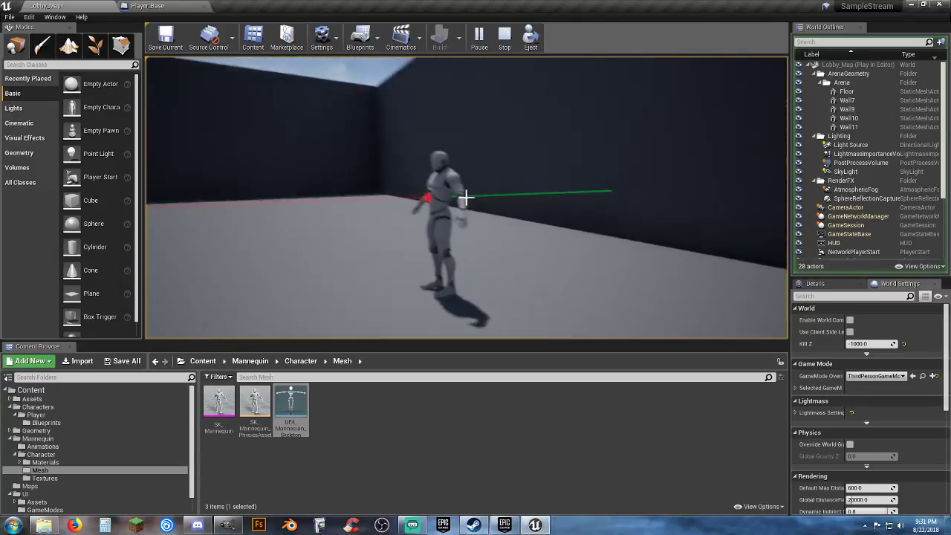
key(d)
click(466, 198)
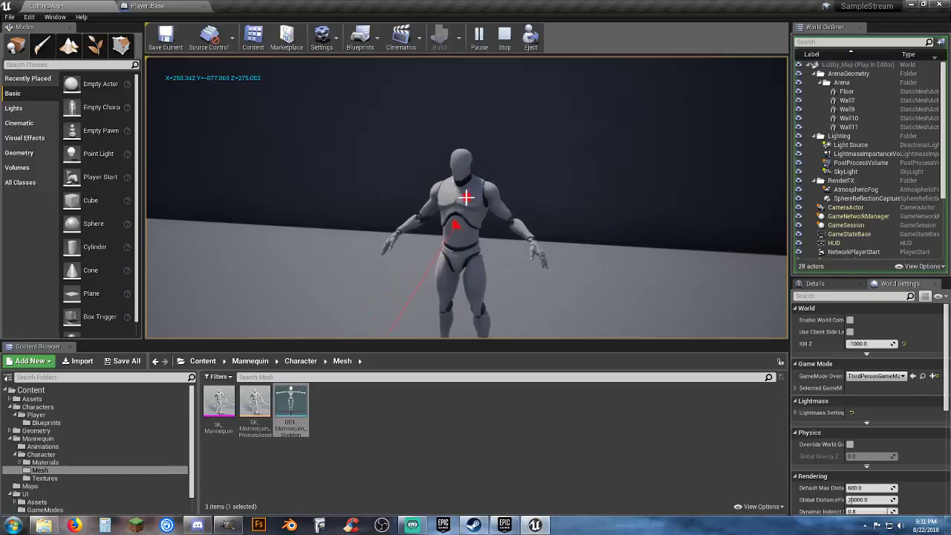
key(a)
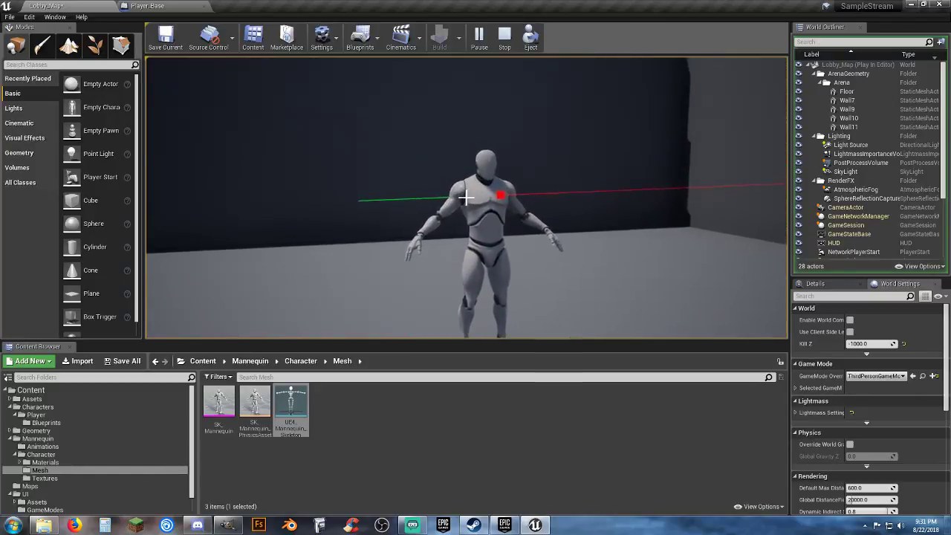
click(466, 198)
key(s)
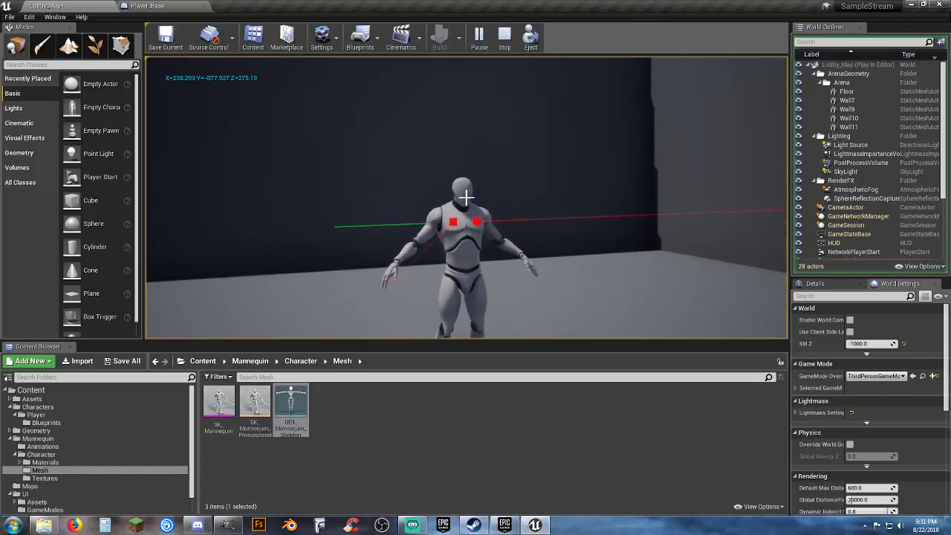
click(466, 196)
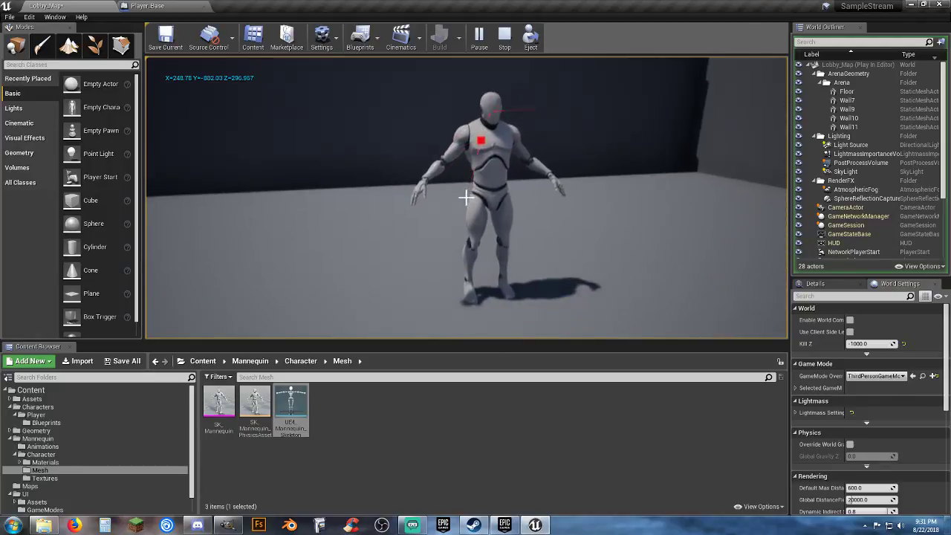
Fire traces at the mannequin's head and walk around it to inspect the hit markers up close
click(465, 197)
key(w)
click(465, 196)
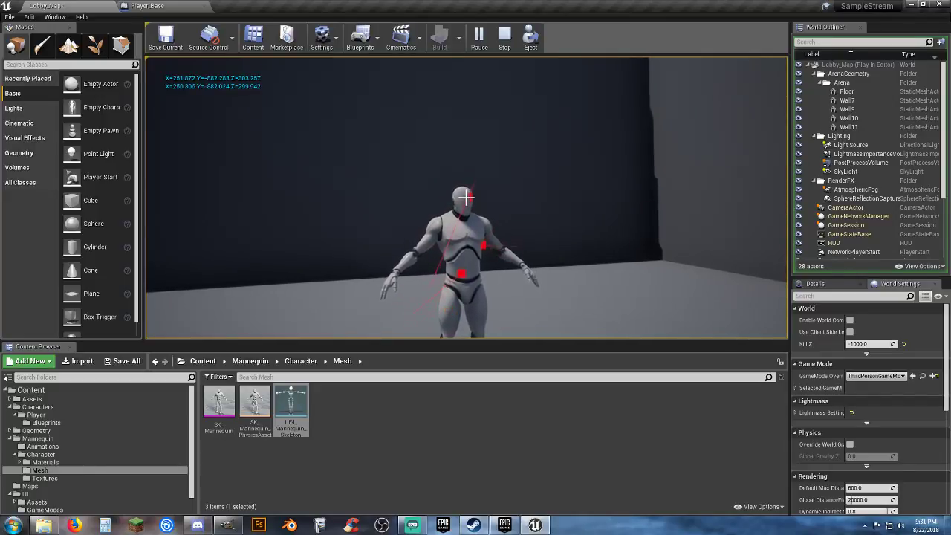
key(w)
key(a)
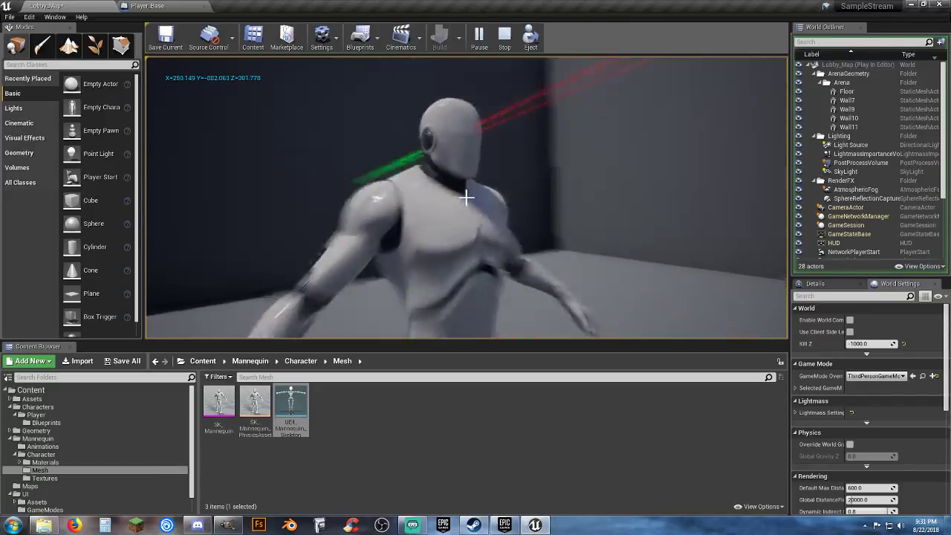
key(s)
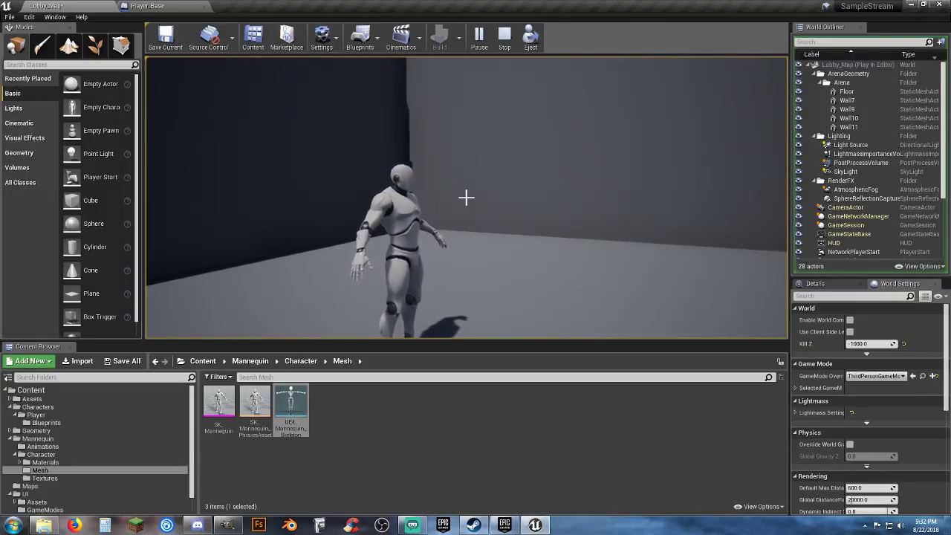
Fire traces at the mannequin and the dark wall behind it from farther back, viewing the debug lines from the side
key(d)
key(s)
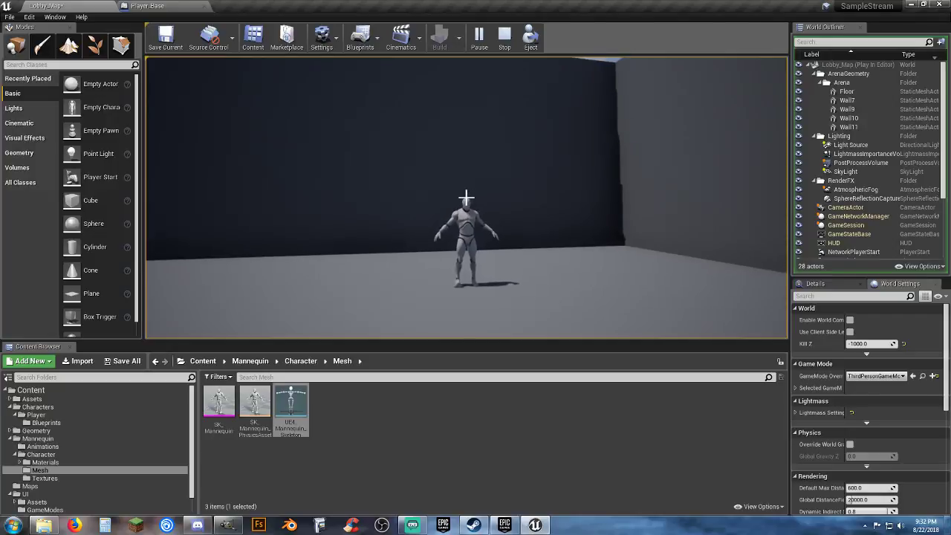
key(a)
key(w)
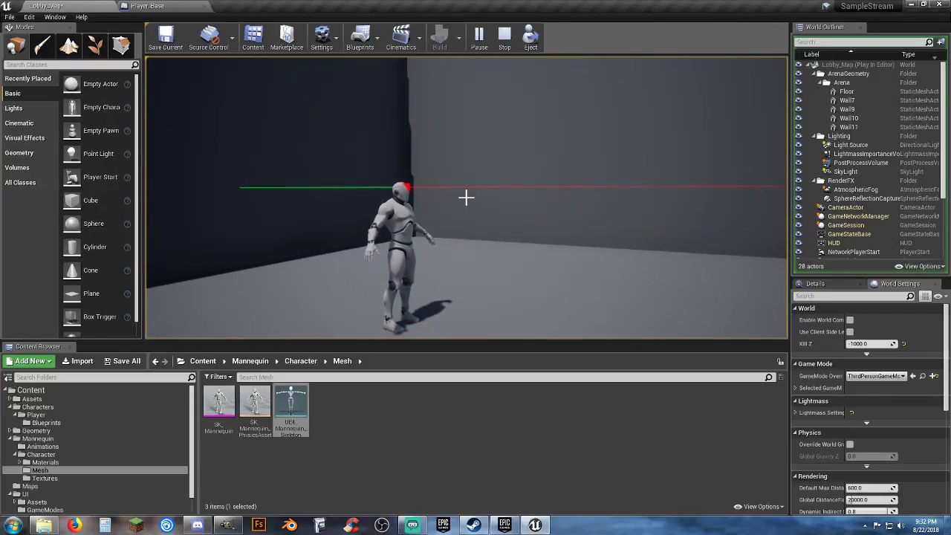
click(466, 198)
key(s)
key(d)
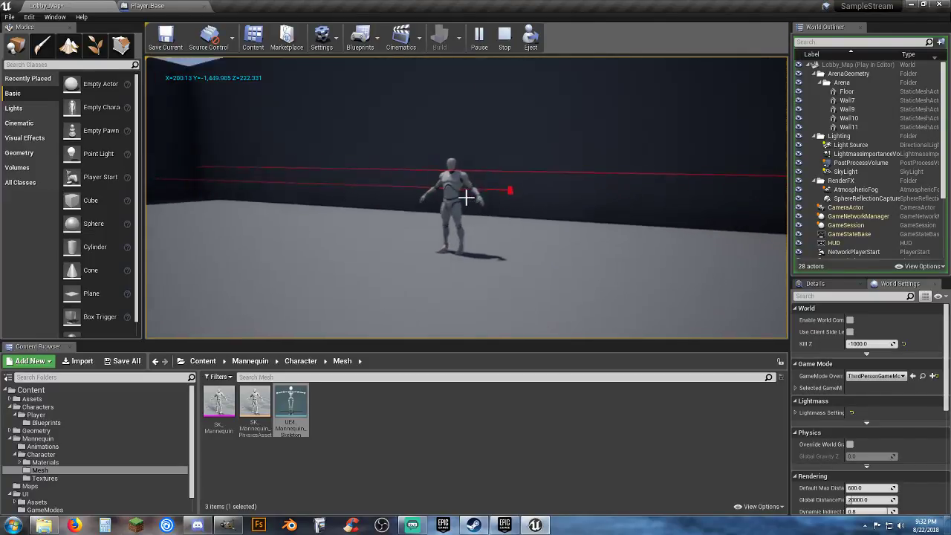
click(467, 198)
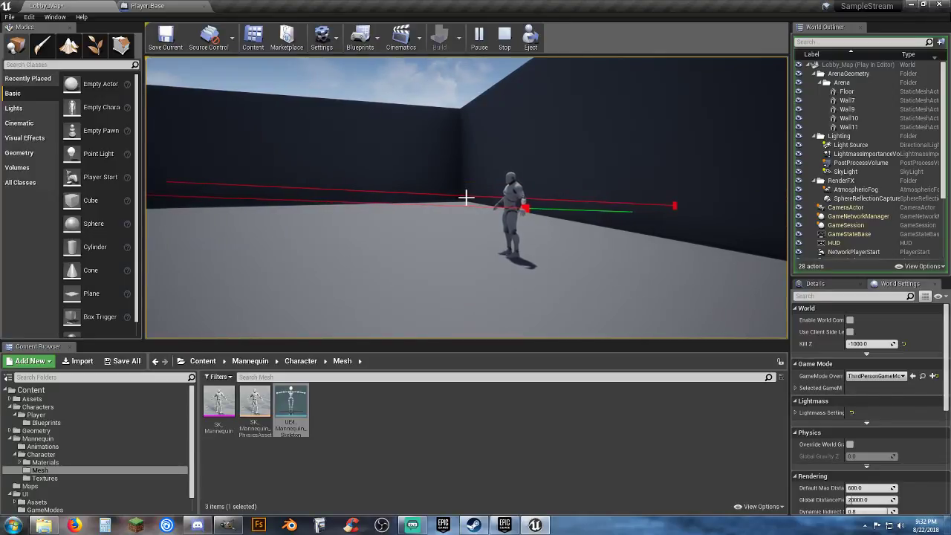
click(466, 198)
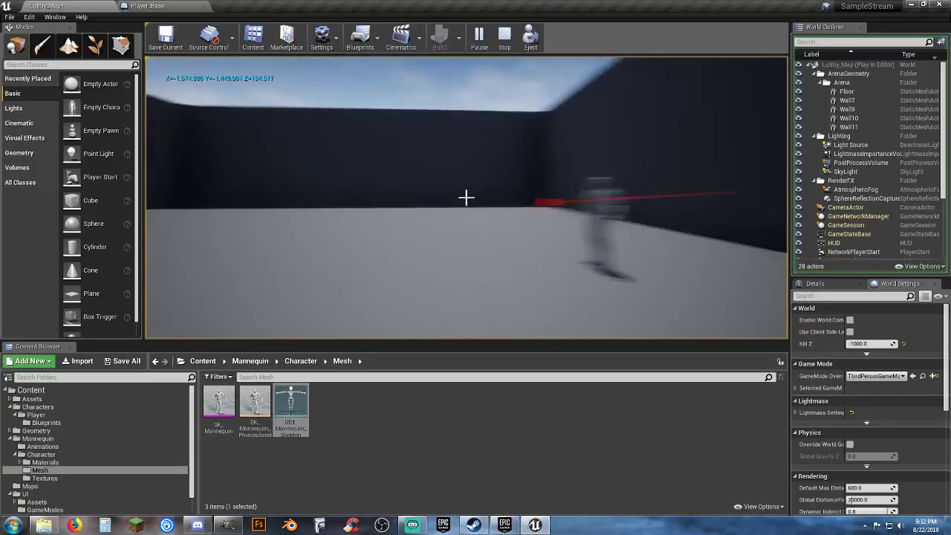
Fire a rapid series of traces around the arena walls to compare their debug lines, and end the play session
click(466, 198)
click(466, 198)
click(466, 198)
click(465, 198)
click(465, 197)
click(466, 198)
click(465, 198)
click(465, 197)
click(466, 197)
click(466, 197)
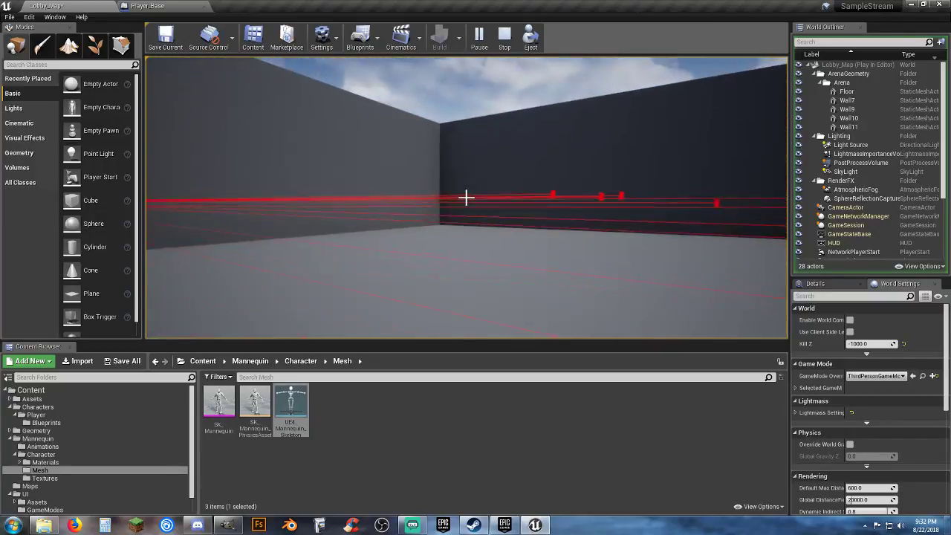
click(466, 197)
click(466, 198)
click(466, 197)
click(466, 197)
click(465, 198)
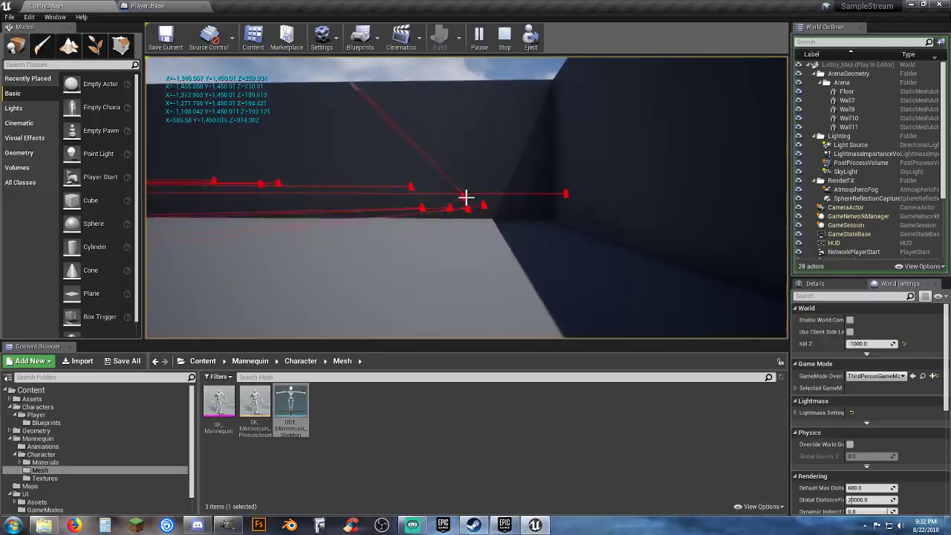
click(465, 198)
click(466, 198)
click(466, 198)
click(466, 197)
click(465, 197)
click(466, 198)
click(466, 198)
click(465, 197)
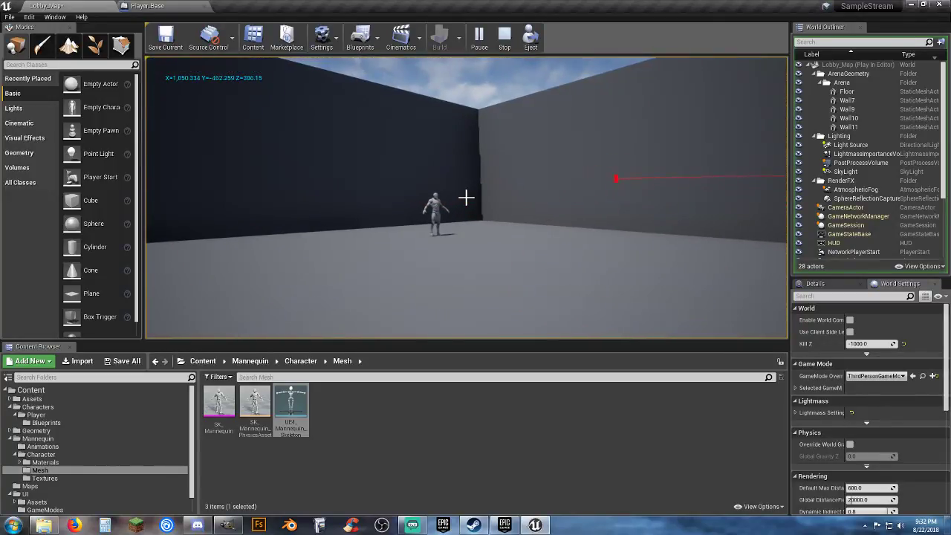
key(Escape)
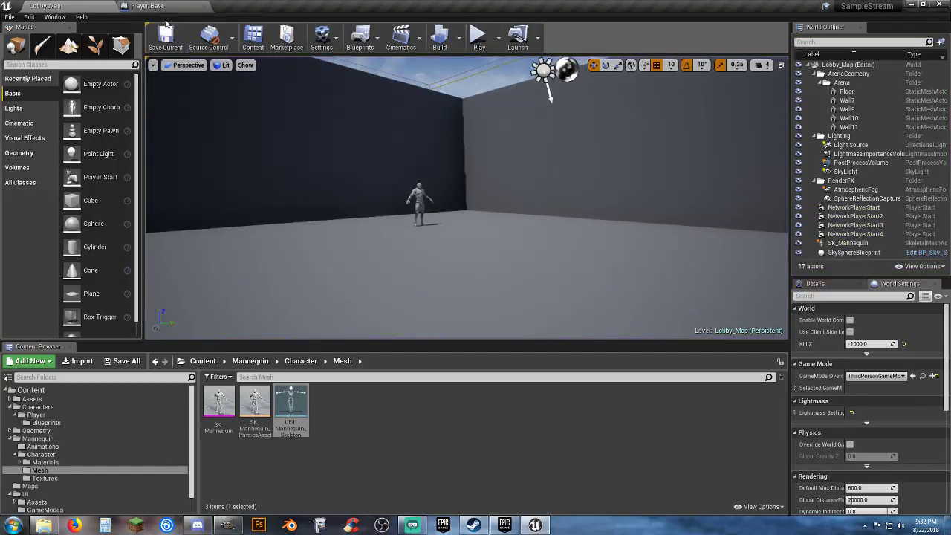
In the Player_Base Event Graph, convert Break Hit Result's Distance output with a ToText (float) node
click(148, 6)
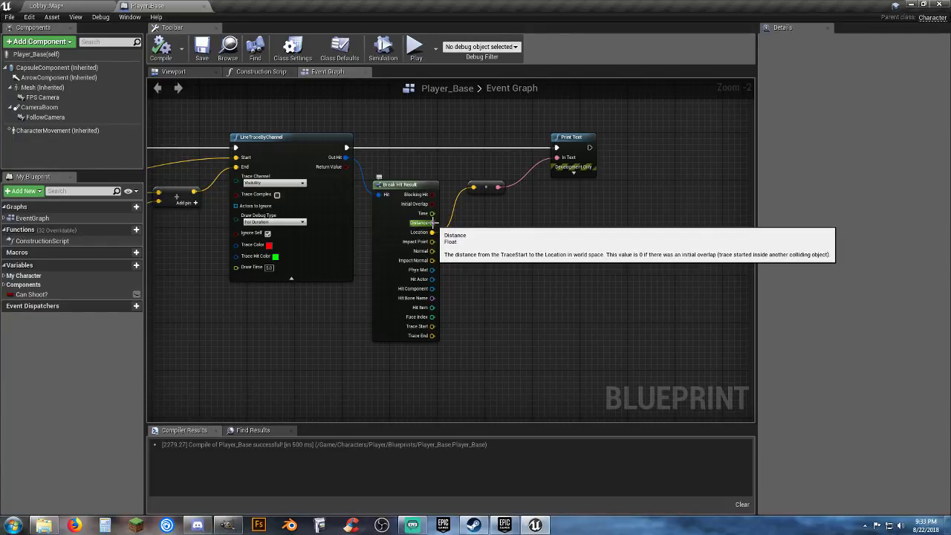
drag(431, 223, 548, 220)
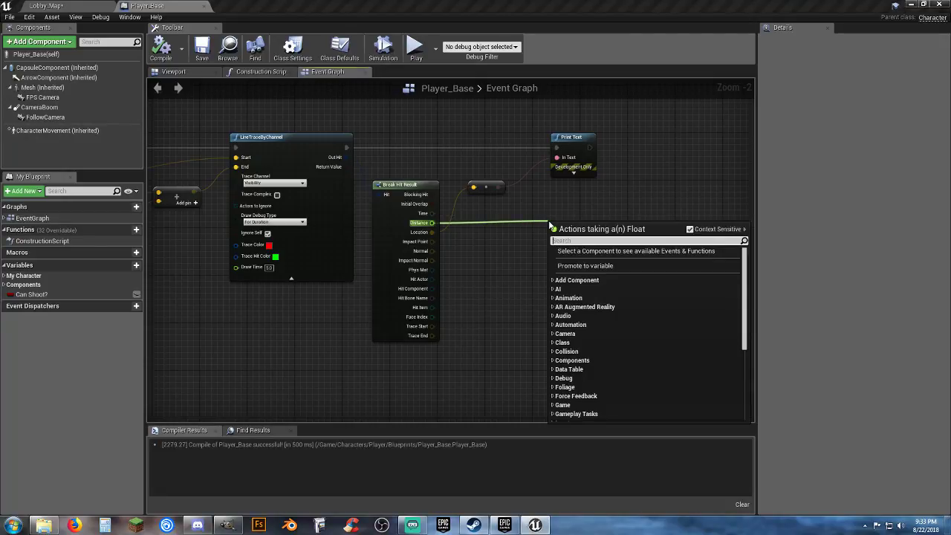
text(tote)
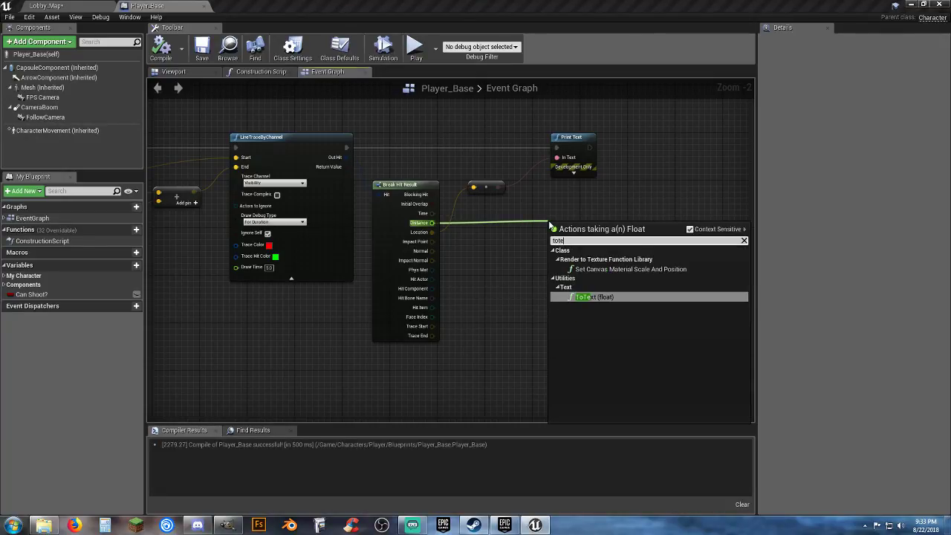
click(605, 297)
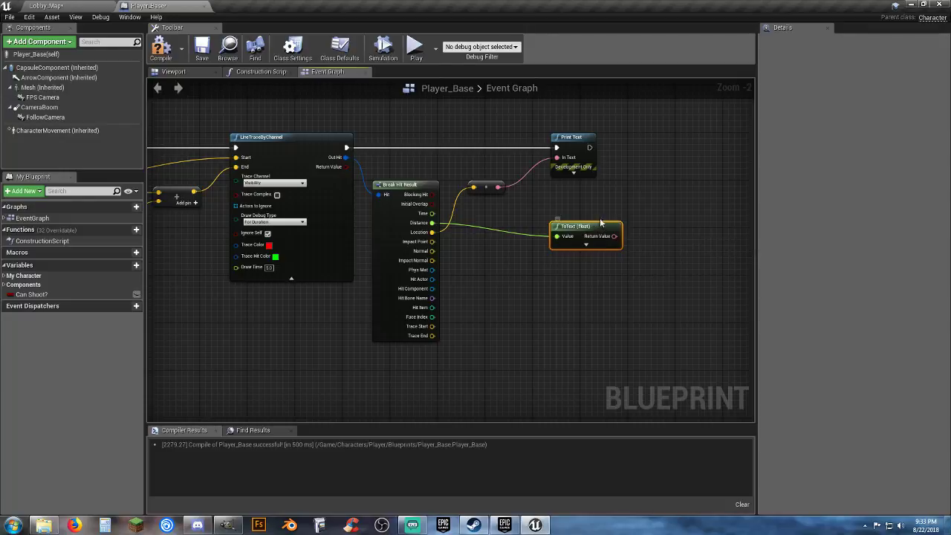
Chain a second Print Text after the first, feed it the converted distance, tidy the nodes, and save the blueprint
drag(589, 147, 641, 156)
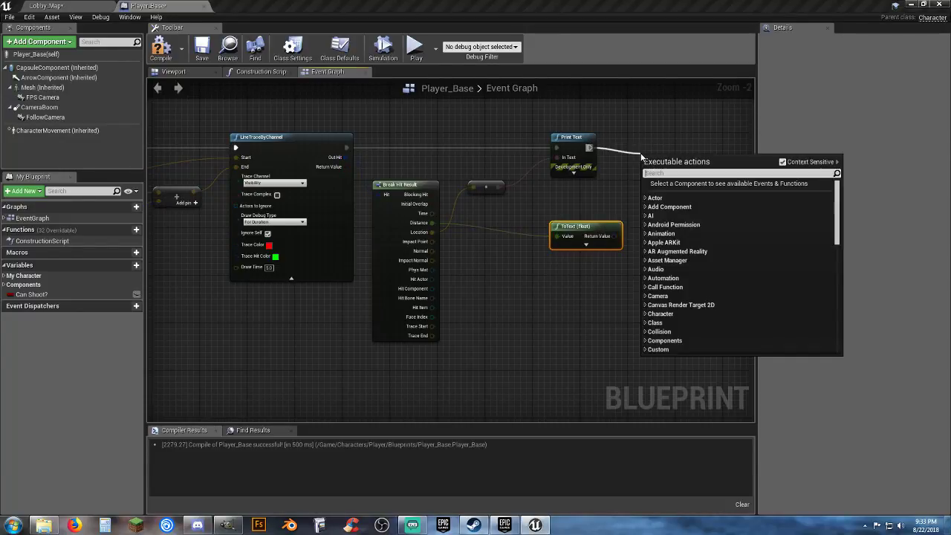
text(printt)
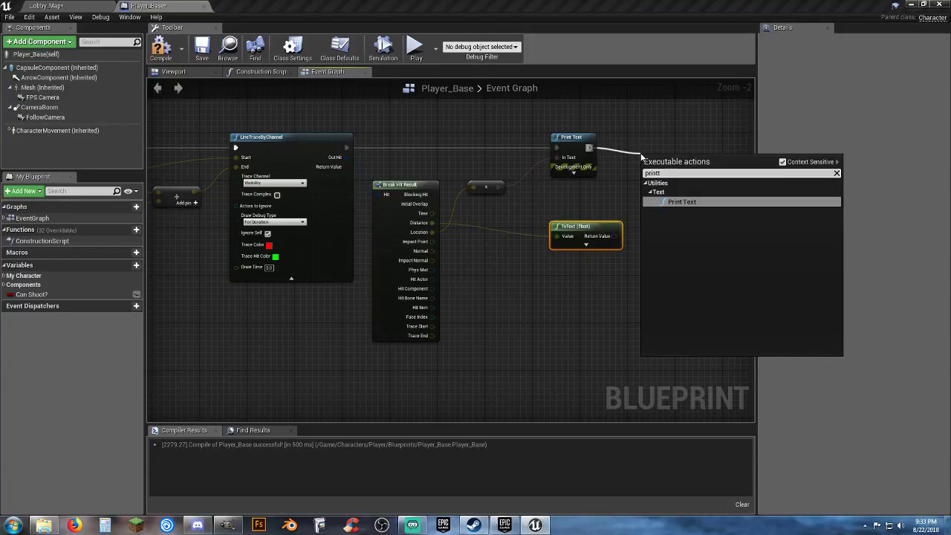
key(Return)
drag(669, 160, 674, 136)
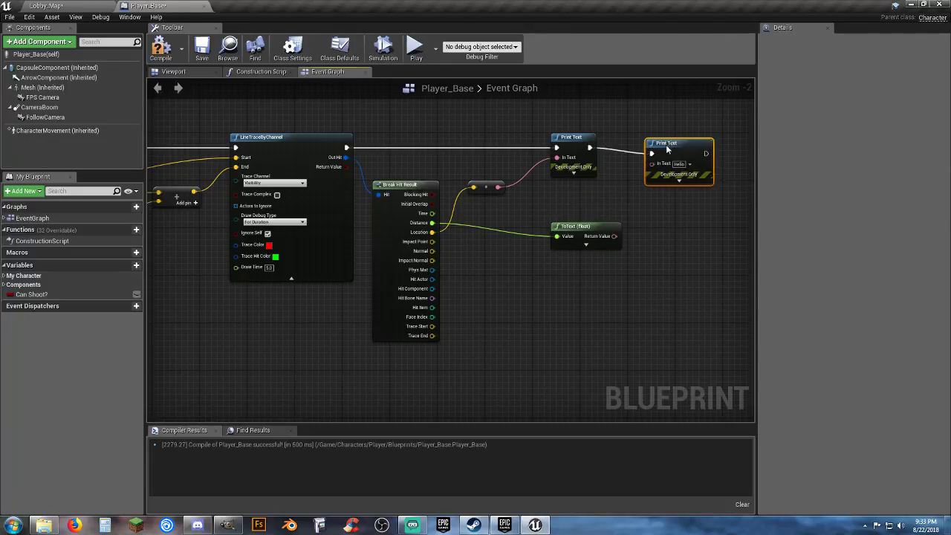
drag(614, 236, 652, 163)
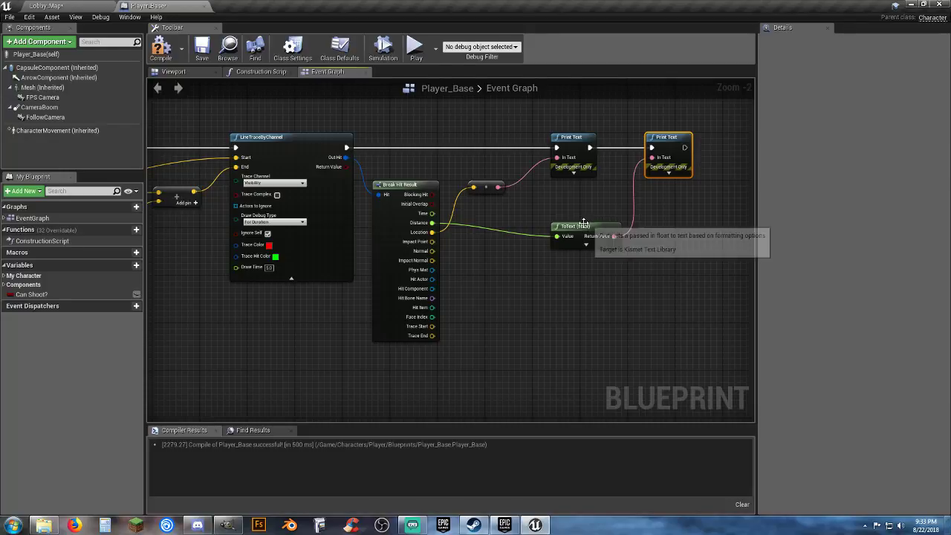
drag(584, 226, 576, 194)
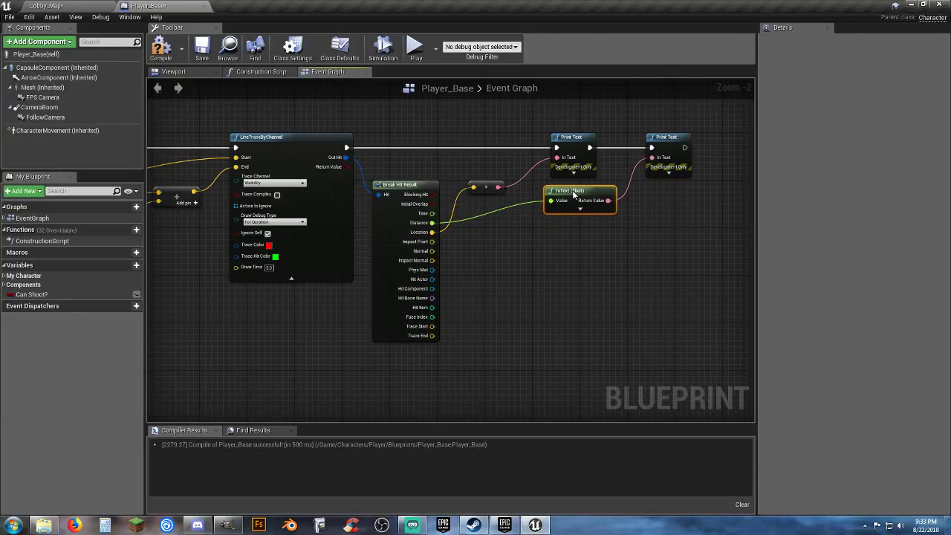
click(201, 49)
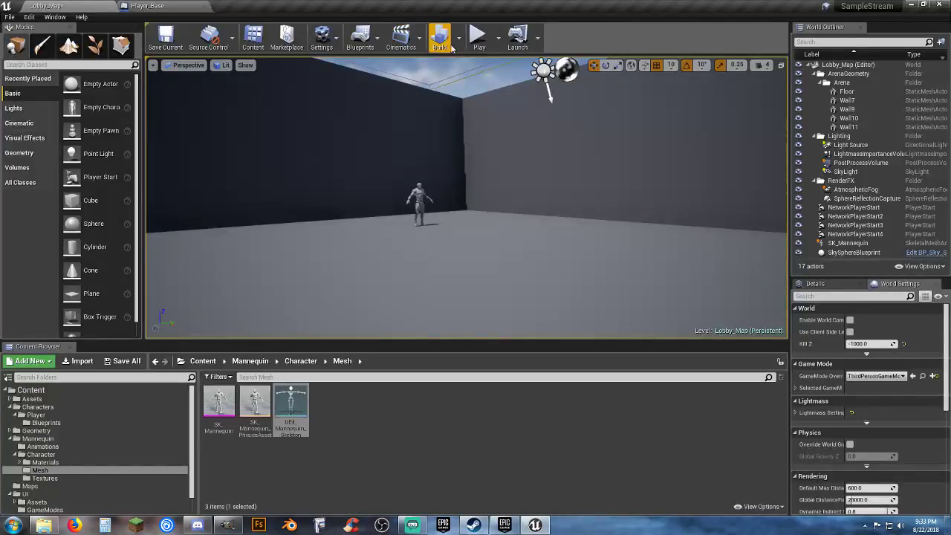
Play Lobby_Map and fire traces at the distant mannequin to check the printed distance alongside the hit location
click(478, 36)
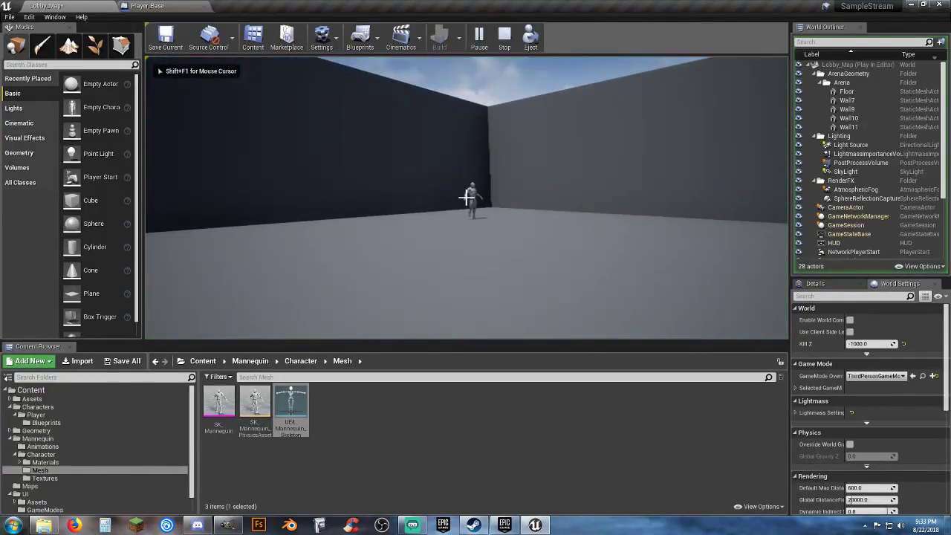
click(466, 197)
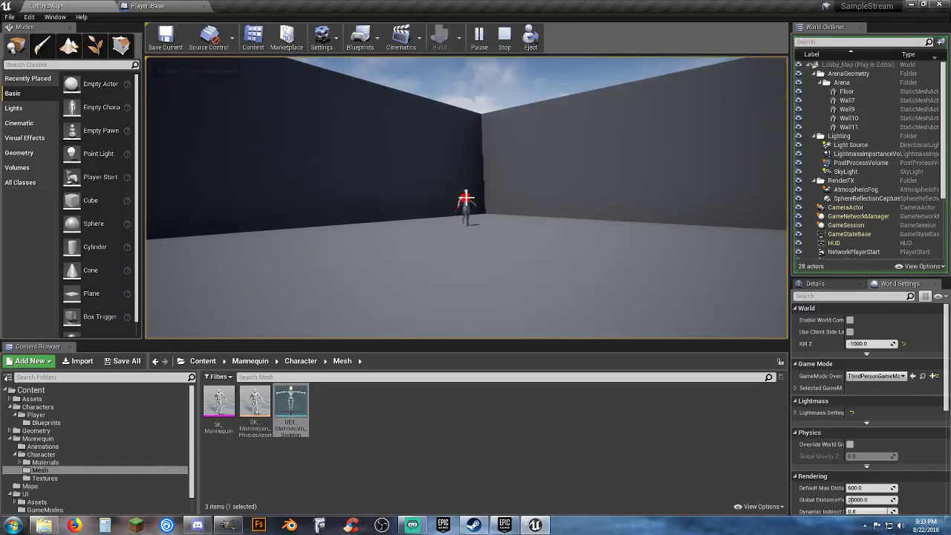
click(465, 197)
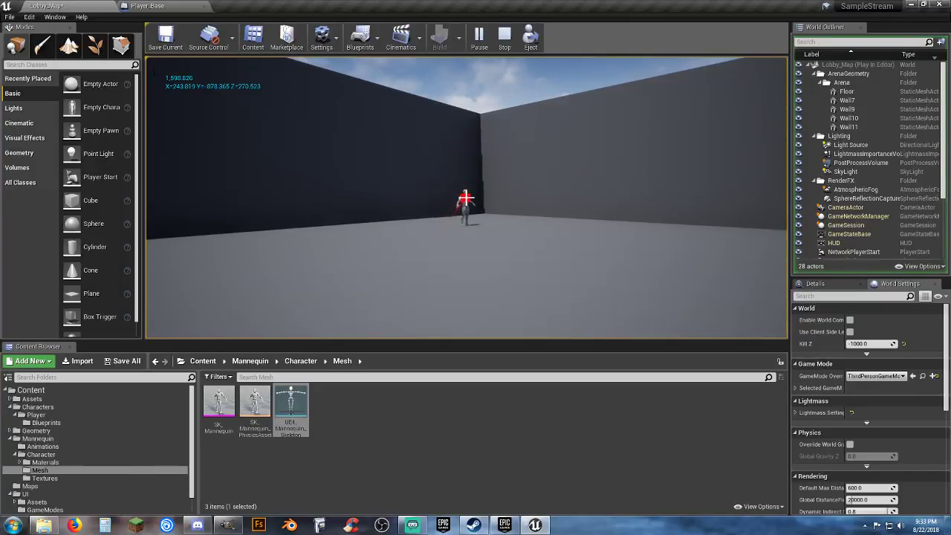
Fire traces at the mannequin and the arena walls while moving around to compare printed hit distances and locations
click(465, 197)
key(d)
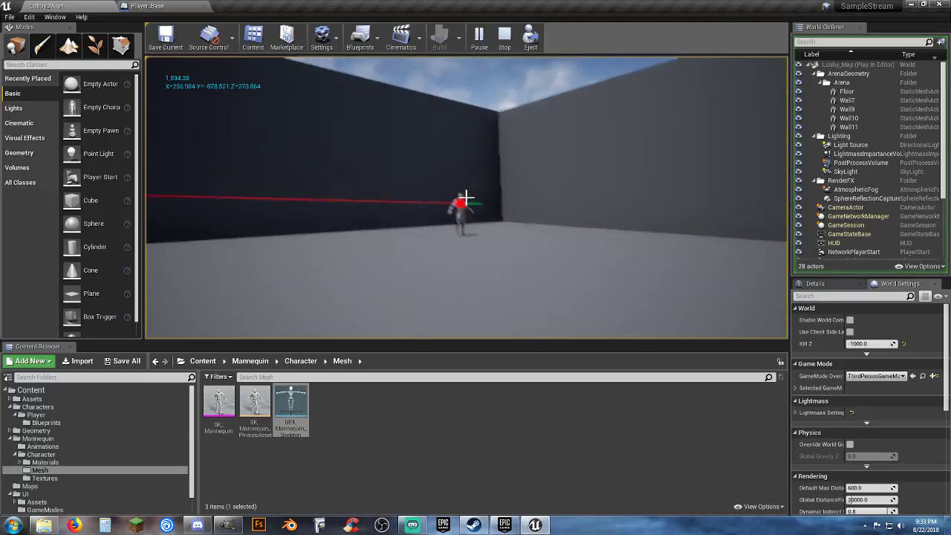
click(465, 197)
click(466, 197)
click(466, 197)
key(d)
key(w)
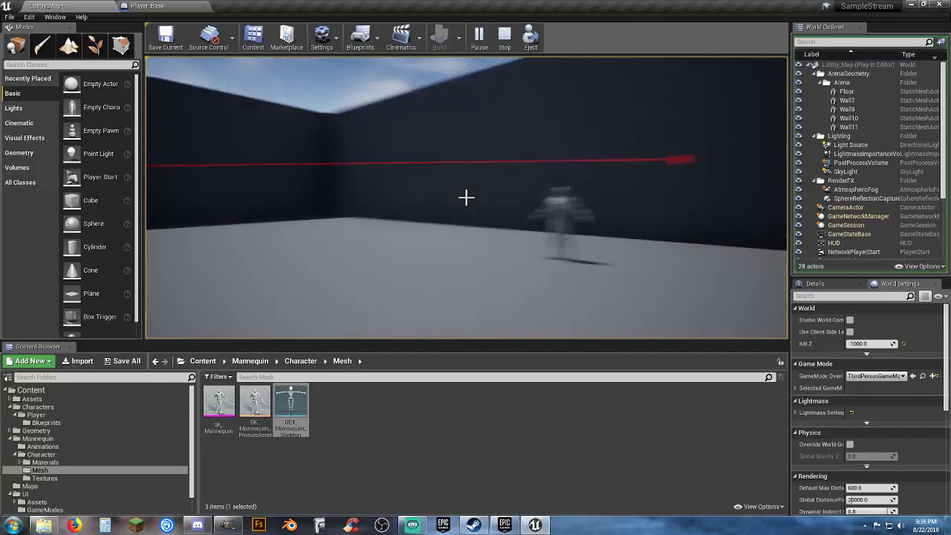
click(465, 196)
key(d)
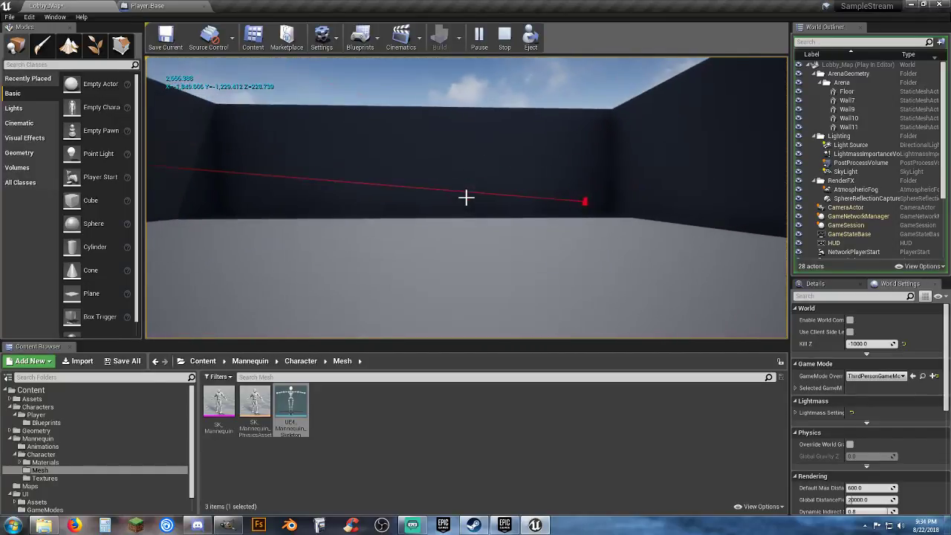
key(w)
click(466, 197)
key(s)
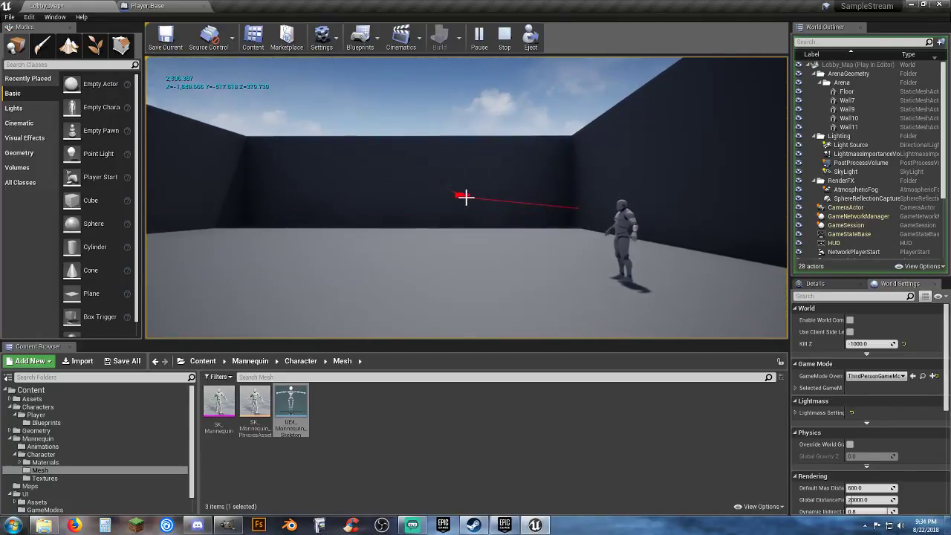
Fire a rapid burst of traces along the far walls and corner to examine the printed values, and end the play session
click(464, 196)
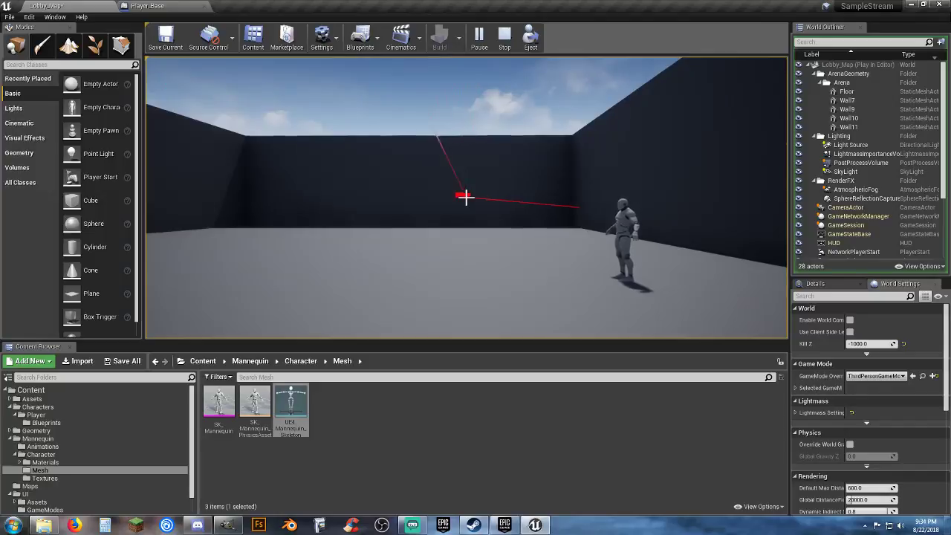
click(465, 197)
click(465, 196)
click(466, 197)
click(466, 197)
click(466, 196)
click(465, 197)
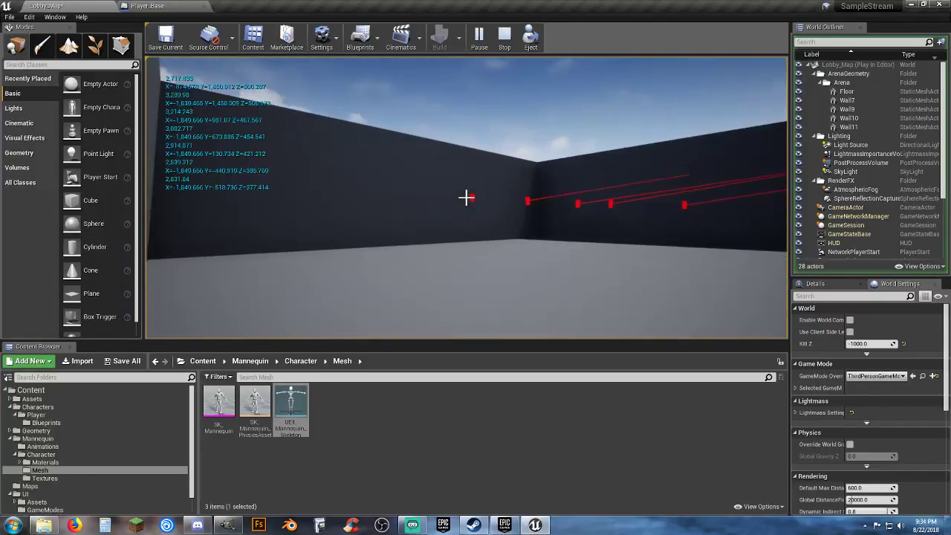
click(466, 197)
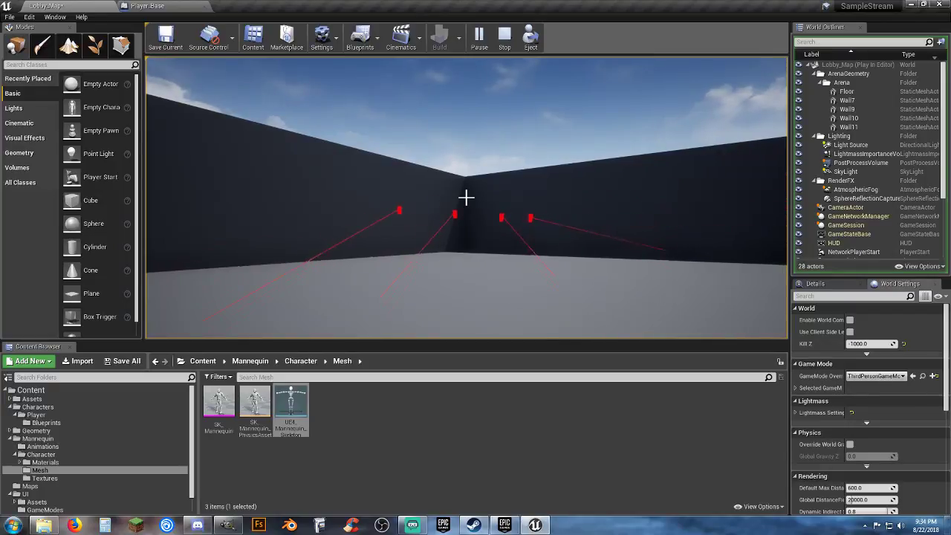
key(Escape)
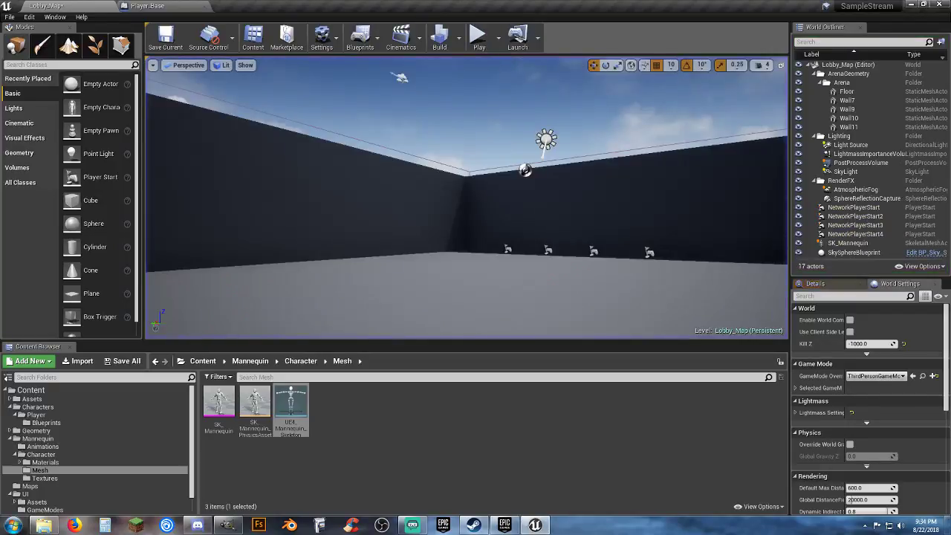
In the Player_Base Event Graph, delete both Print Text nodes and the two text conversion nodes feeding them
click(147, 6)
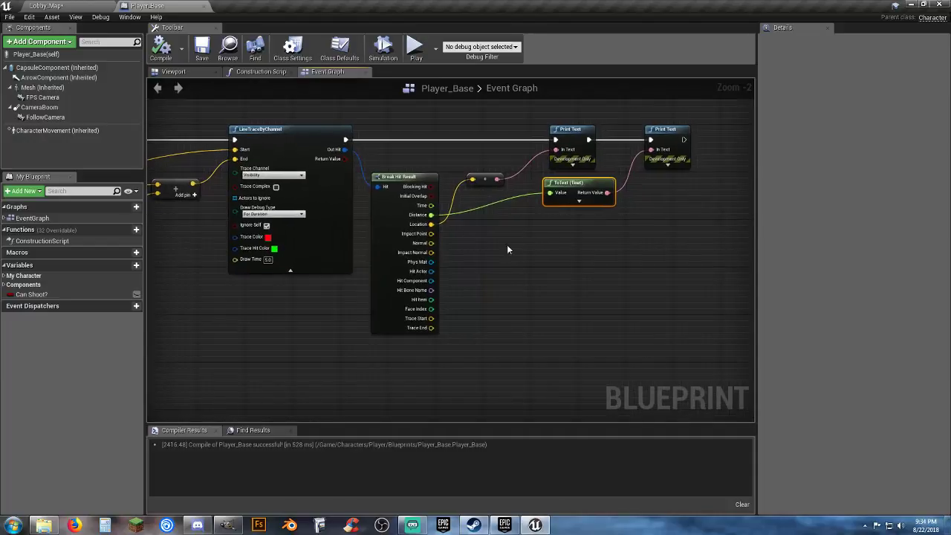
drag(684, 237, 480, 124)
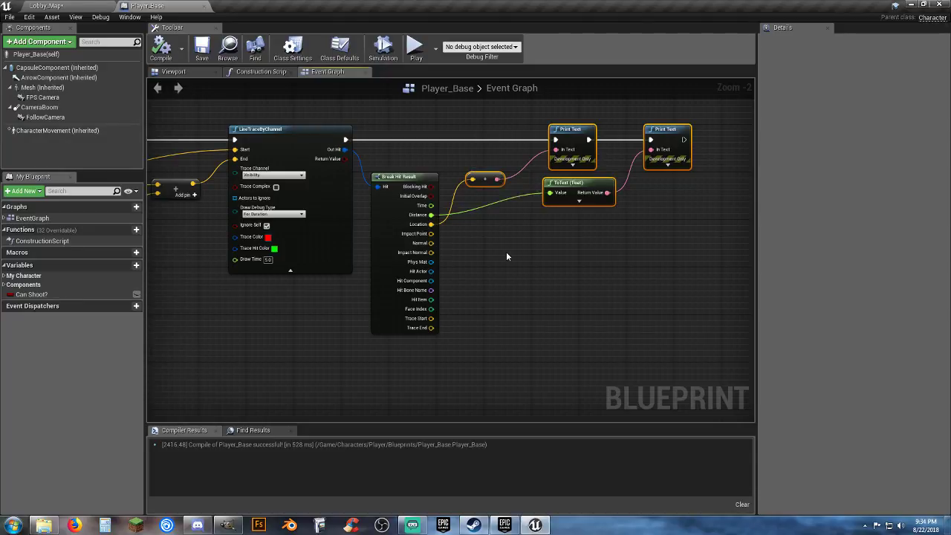
key(Delete)
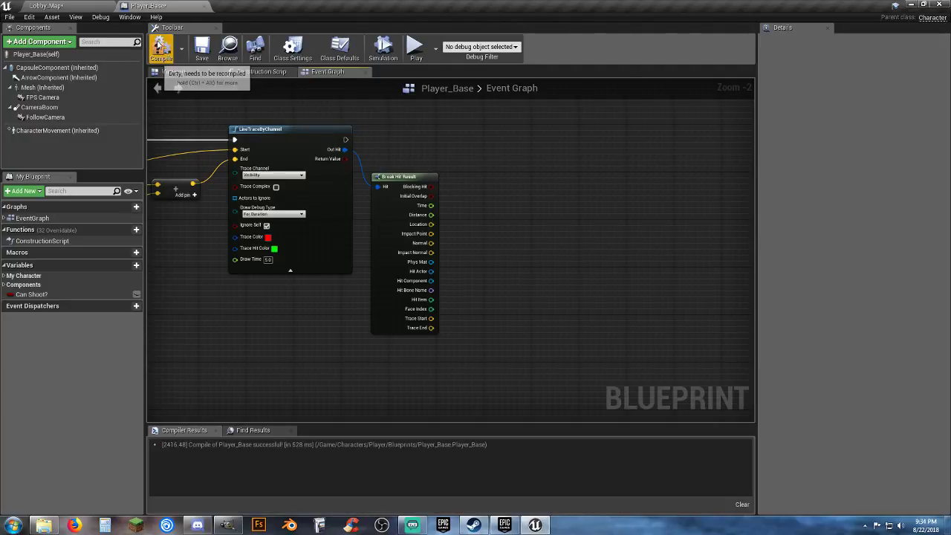
Return to Lobby_Map and delete the SK_Mannequin actor from the level
click(46, 6)
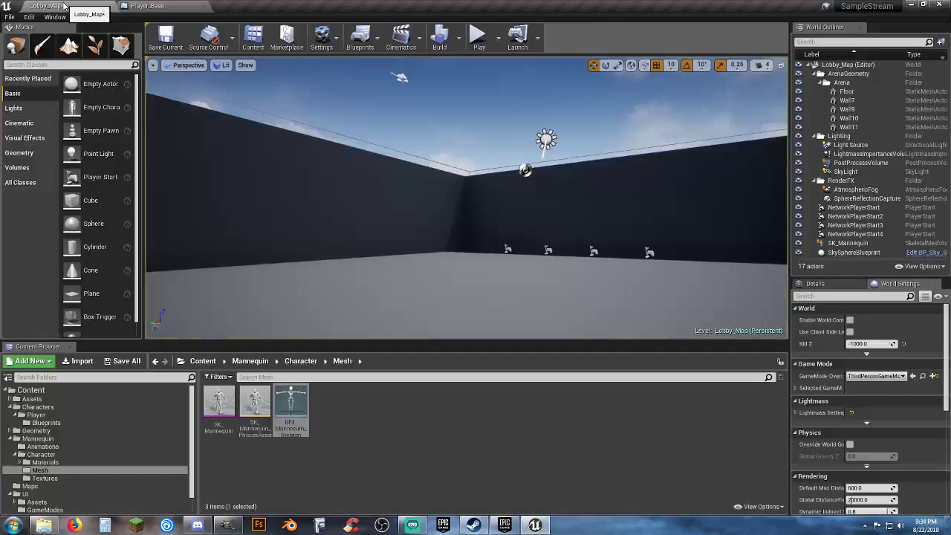
click(408, 436)
right_drag(466, 196, 624, 200)
click(413, 219)
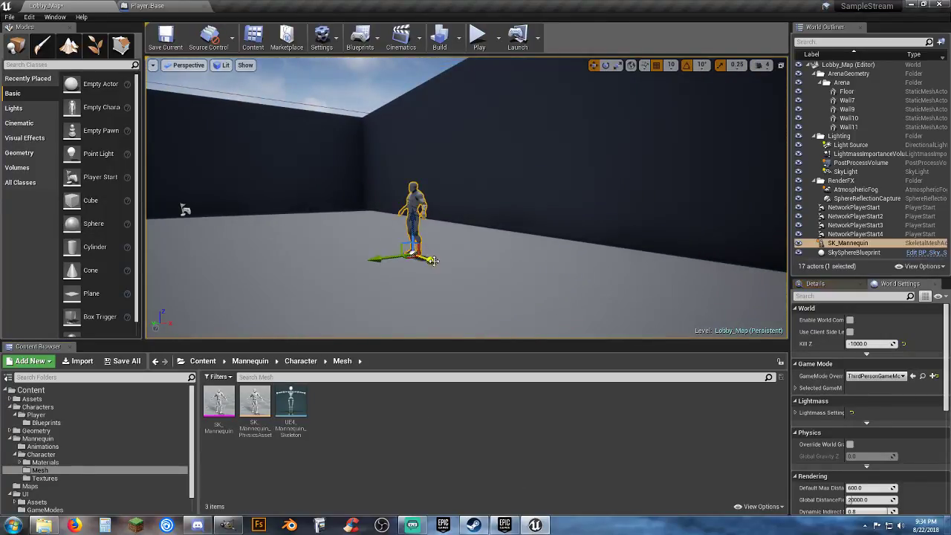
key(Delete)
right_drag(413, 219, 520, 221)
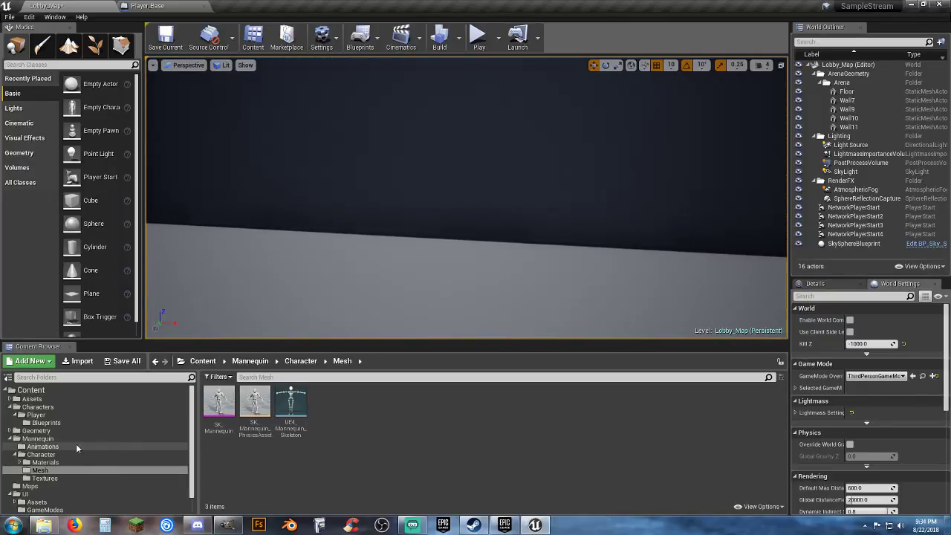
Create a new folder named Temp inside the Assets content folder
click(45, 400)
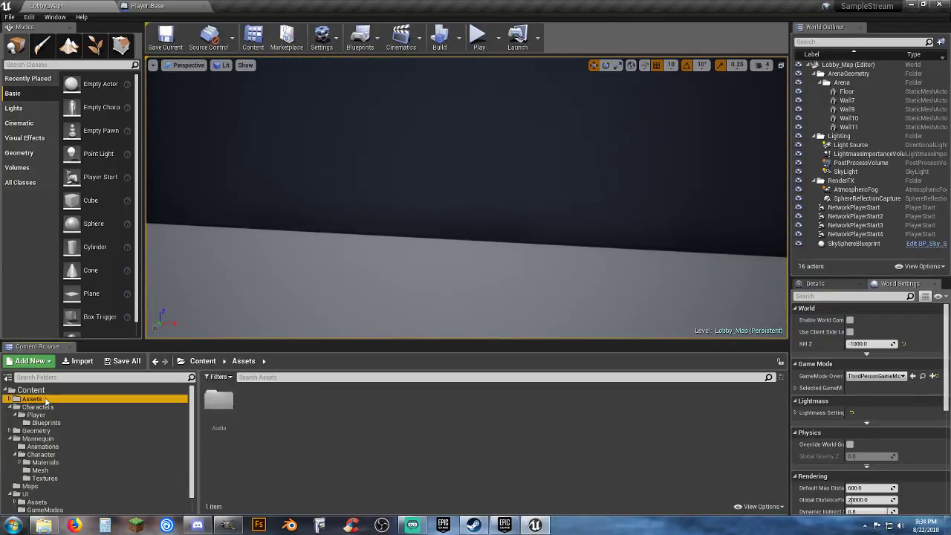
right_click(266, 411)
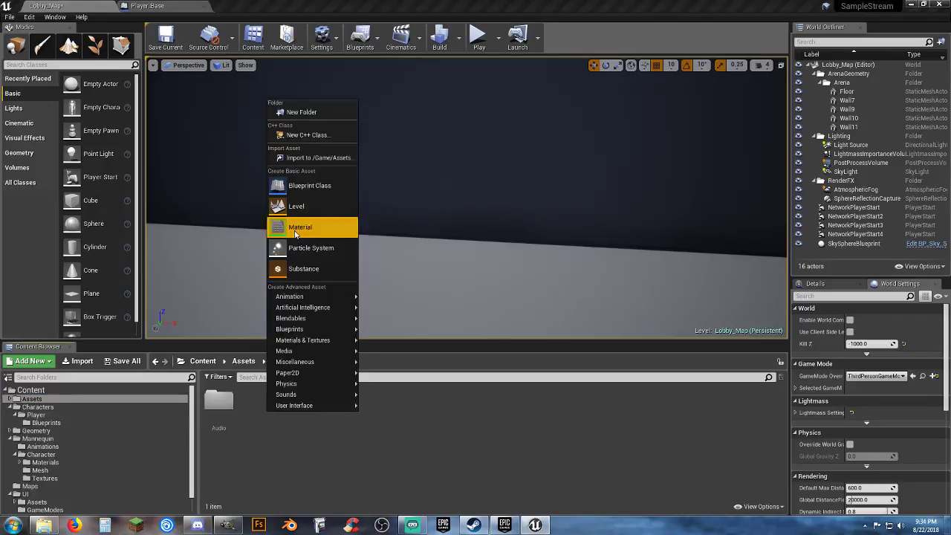
click(321, 112)
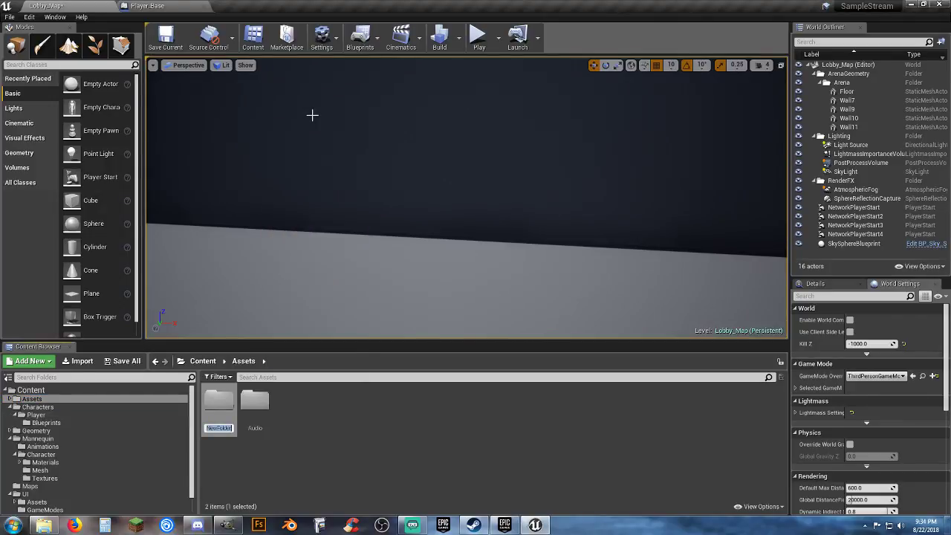
text(Temp)
key(Return)
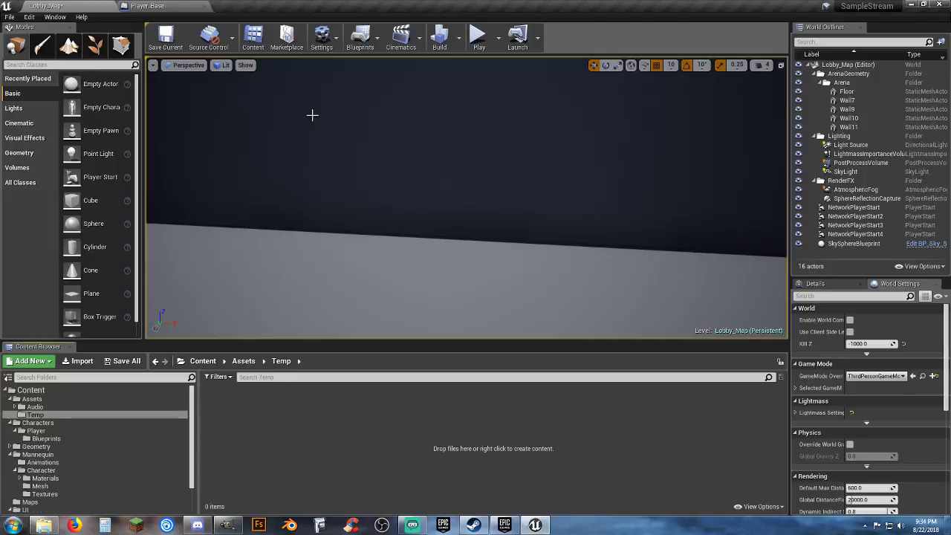
Create an Actor Blueprint Class named Target in the Temp folder and open it for editing
right_click(281, 431)
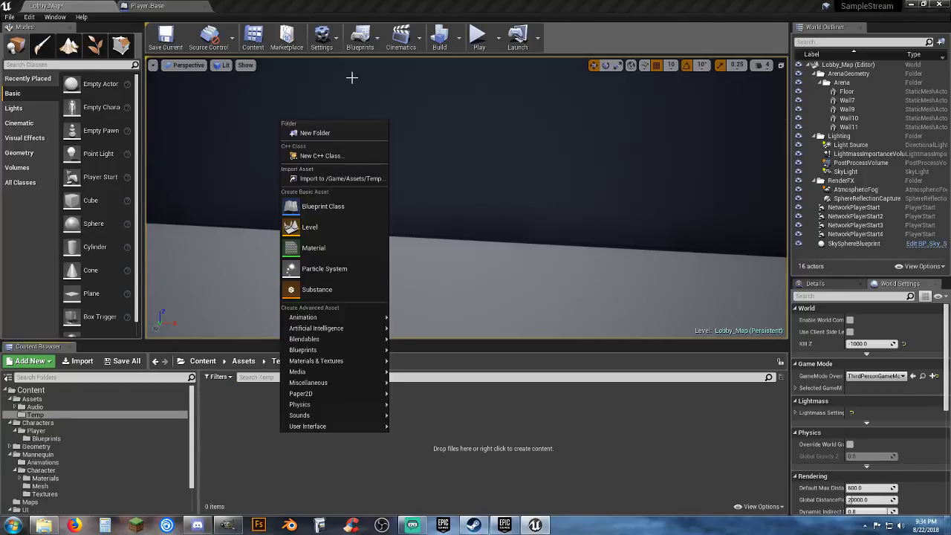
click(340, 206)
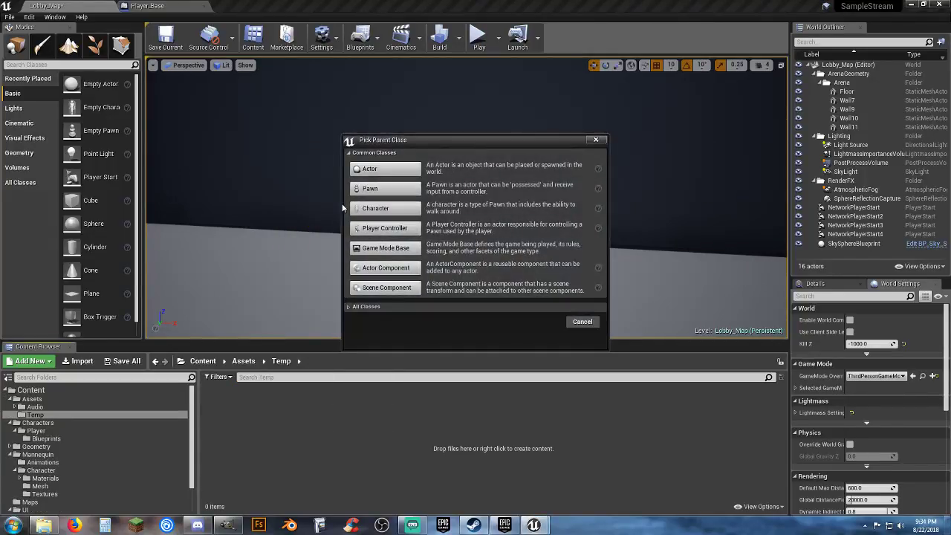
click(400, 169)
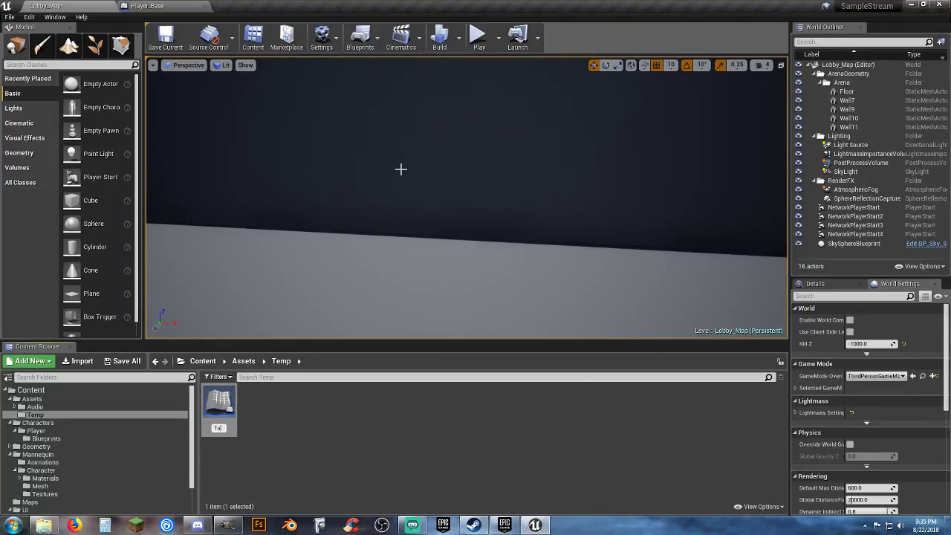
text(Target)
key(Return)
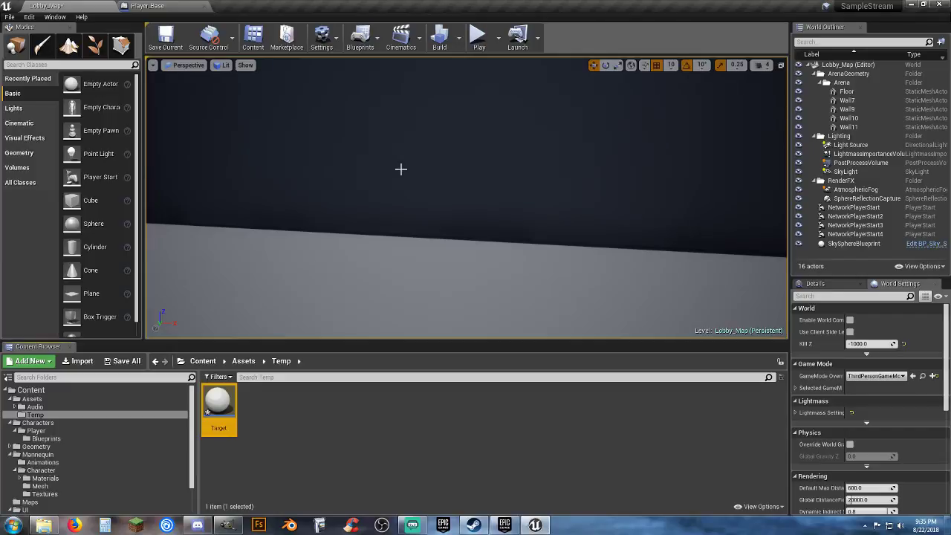
key(Return)
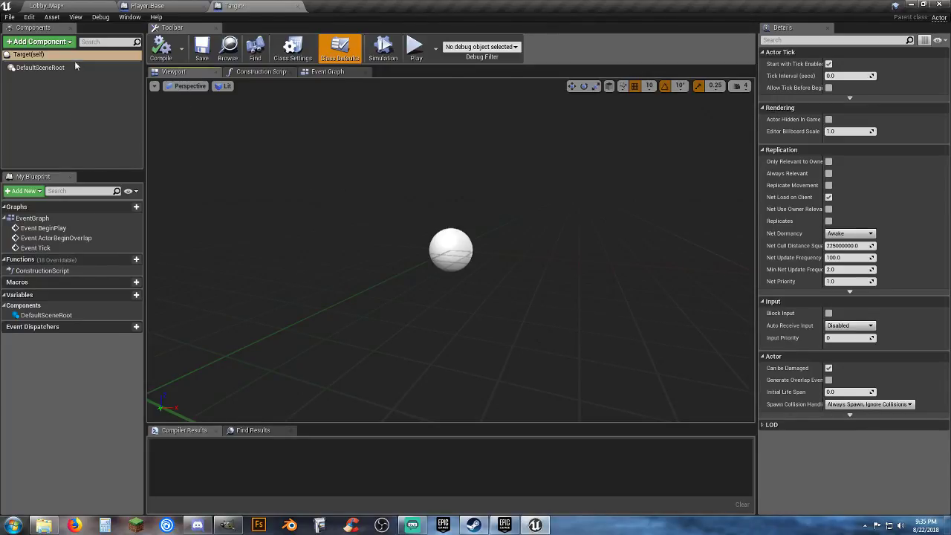
click(41, 41)
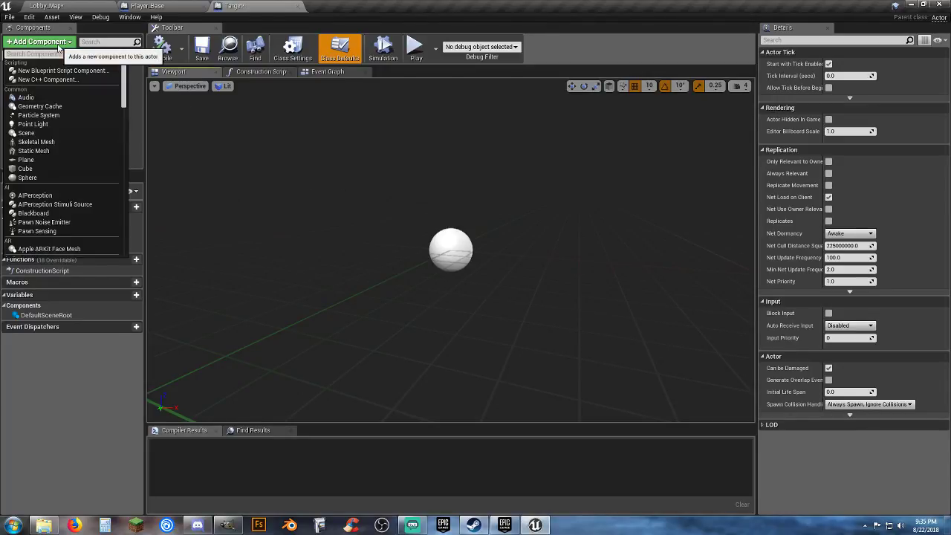
click(84, 8)
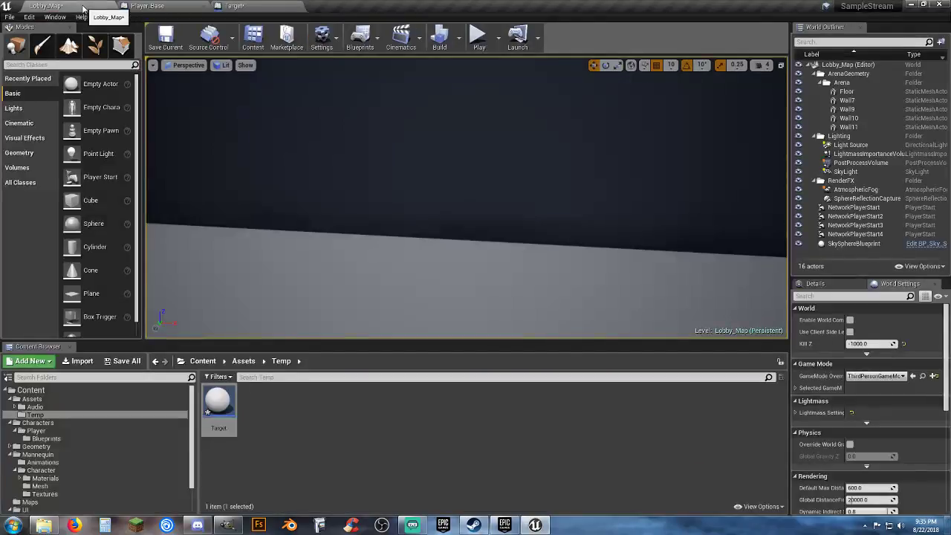
click(234, 6)
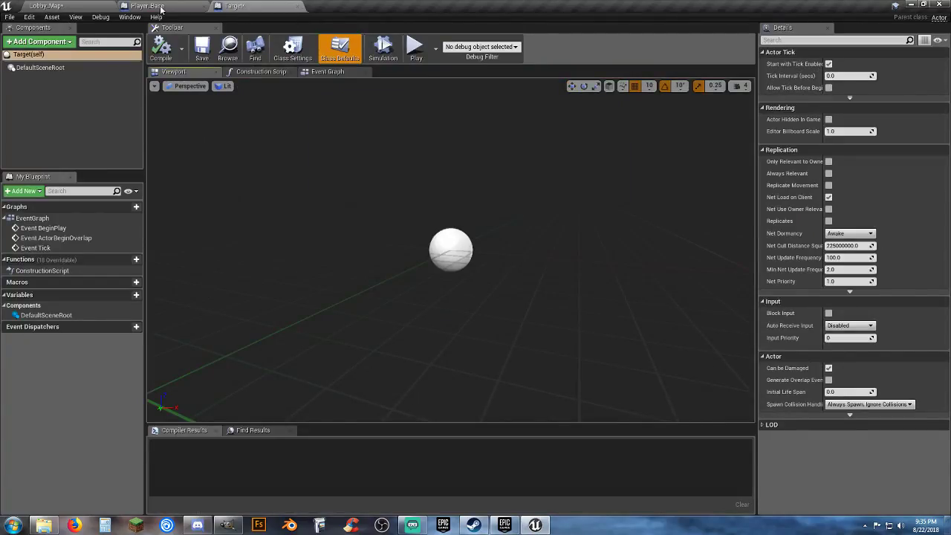
Select the SK_Mannequin asset in the Mannequin Mesh folder and add it to the Target blueprint as a Skeletal Mesh component
click(75, 7)
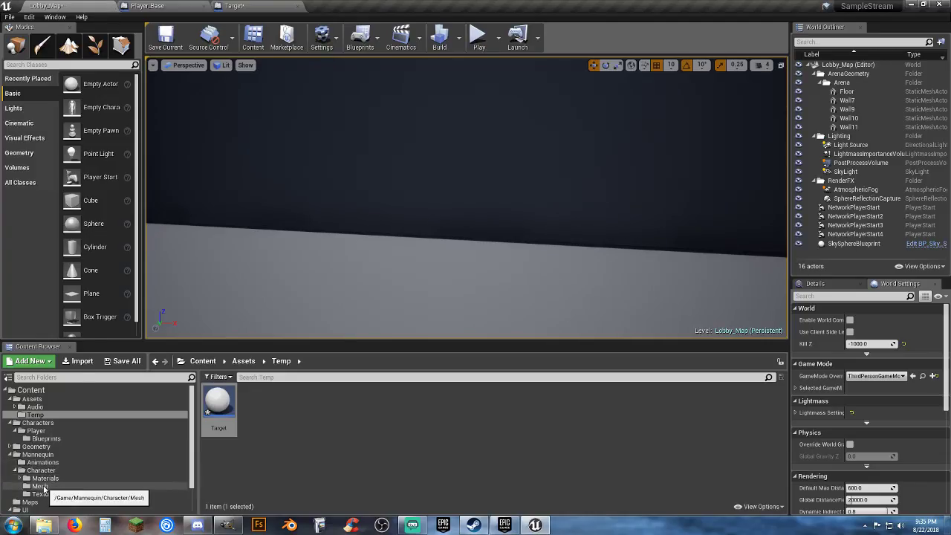
click(45, 479)
click(40, 486)
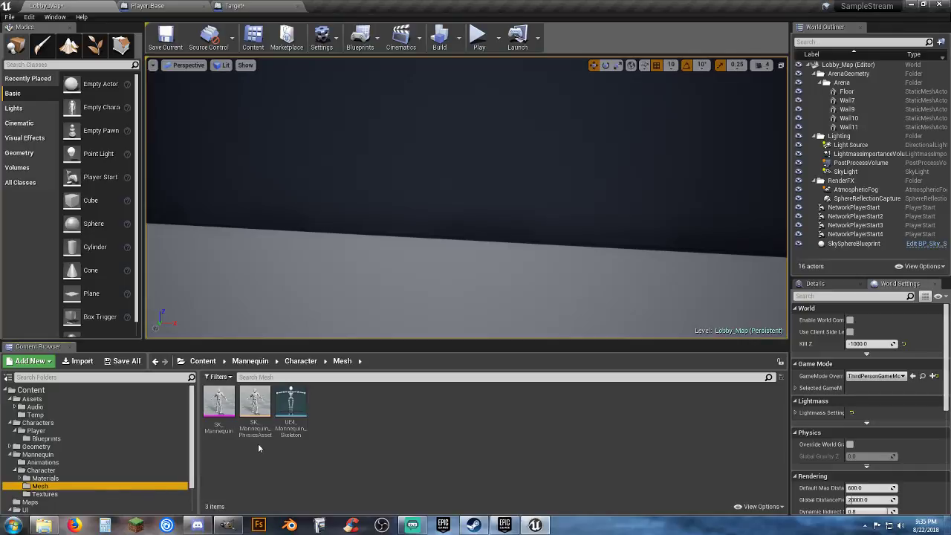
click(219, 405)
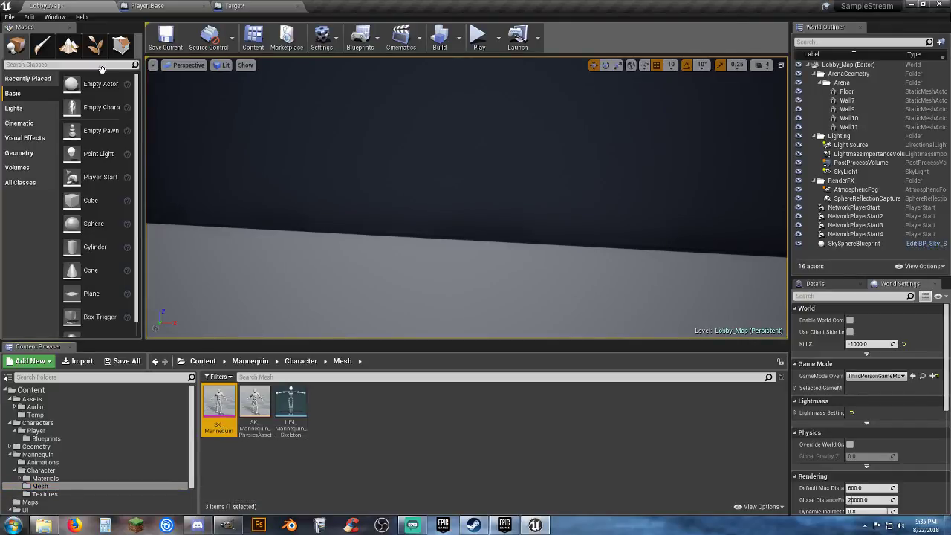
click(234, 6)
click(59, 41)
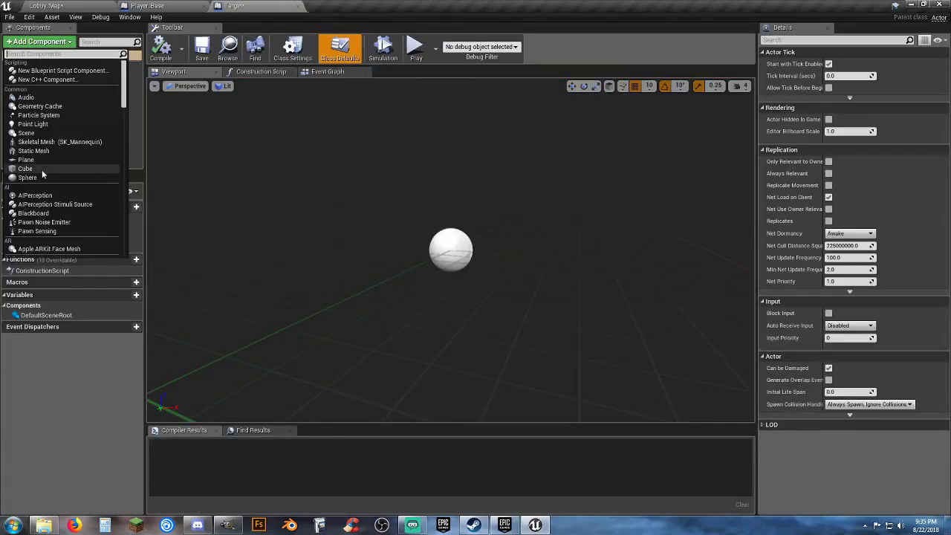
click(46, 142)
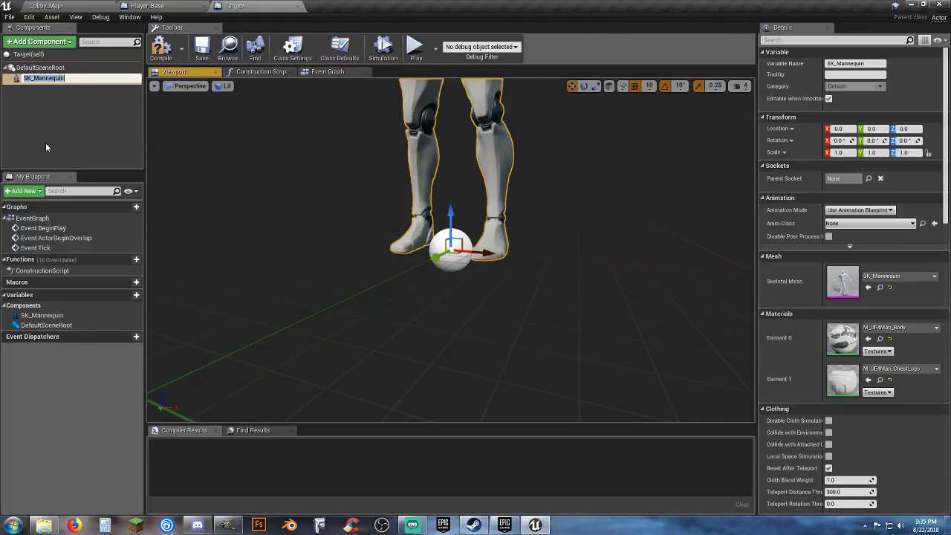
Set the mannequin component's Anim Class to ThirdPerson_AnimBP
key(f)
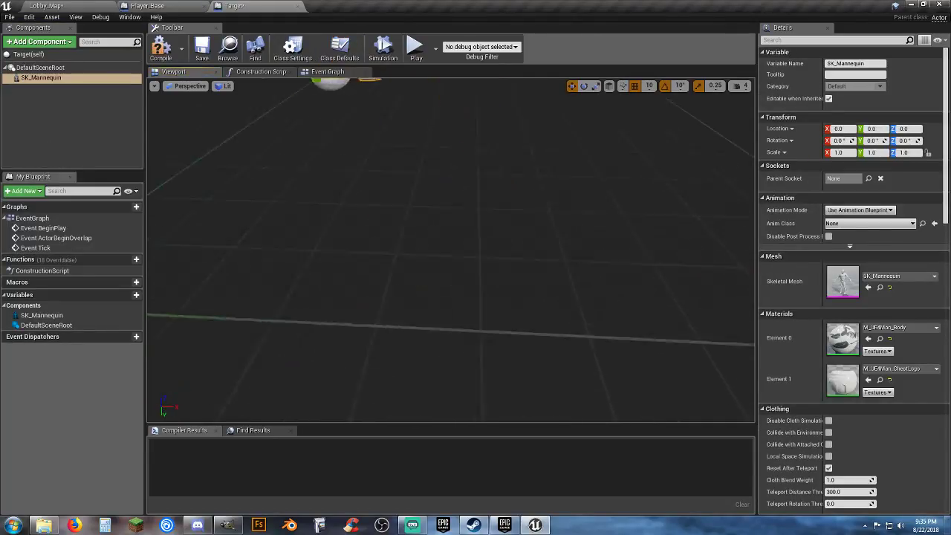
scroll(543, 221, down, 8)
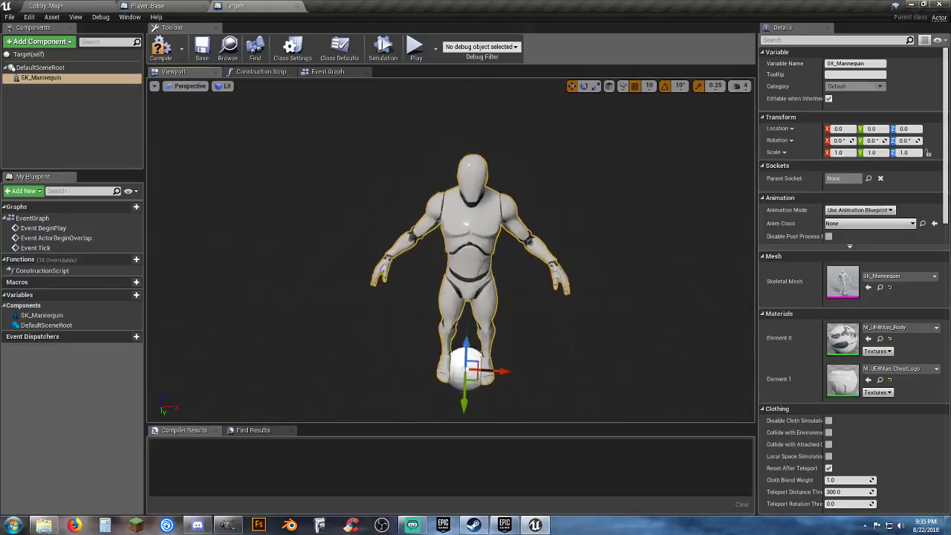
click(886, 225)
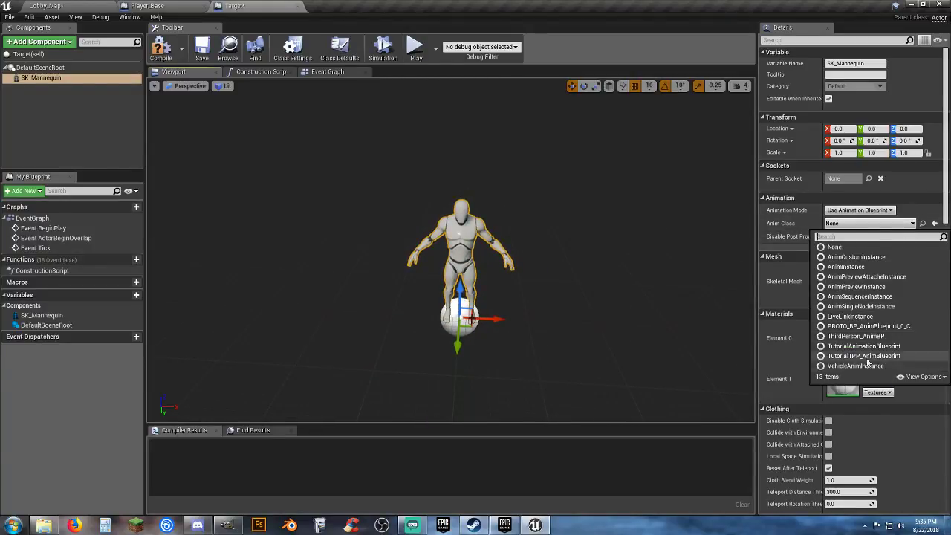
click(856, 336)
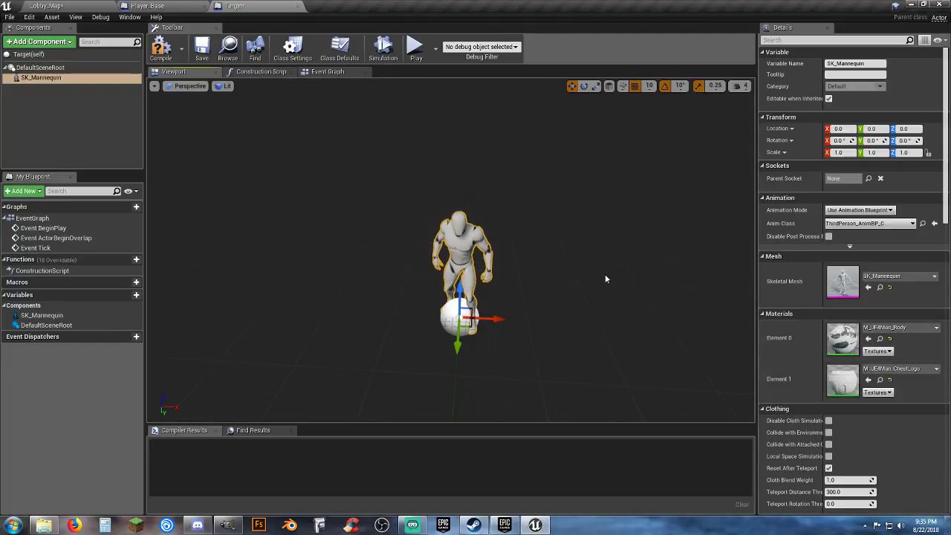
Compile and save the Target blueprint, and delete the BeginPlay and ActorBeginOverlap events from its Event Graph
click(161, 49)
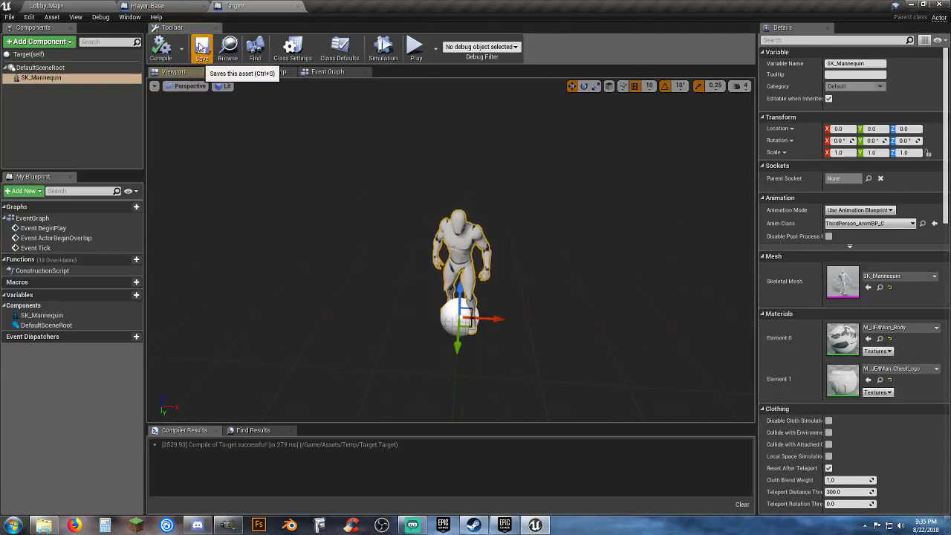
click(201, 48)
click(326, 72)
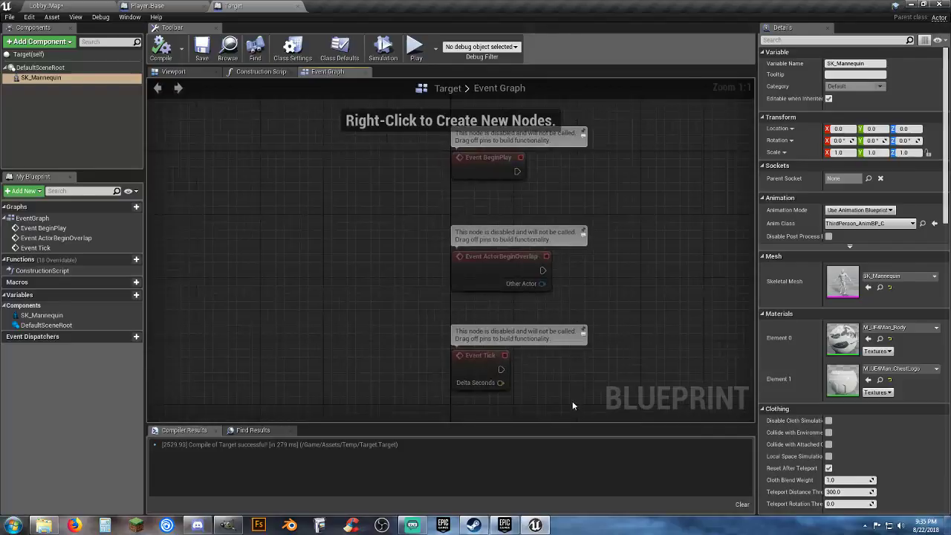
drag(643, 306, 362, 148)
key(Delete)
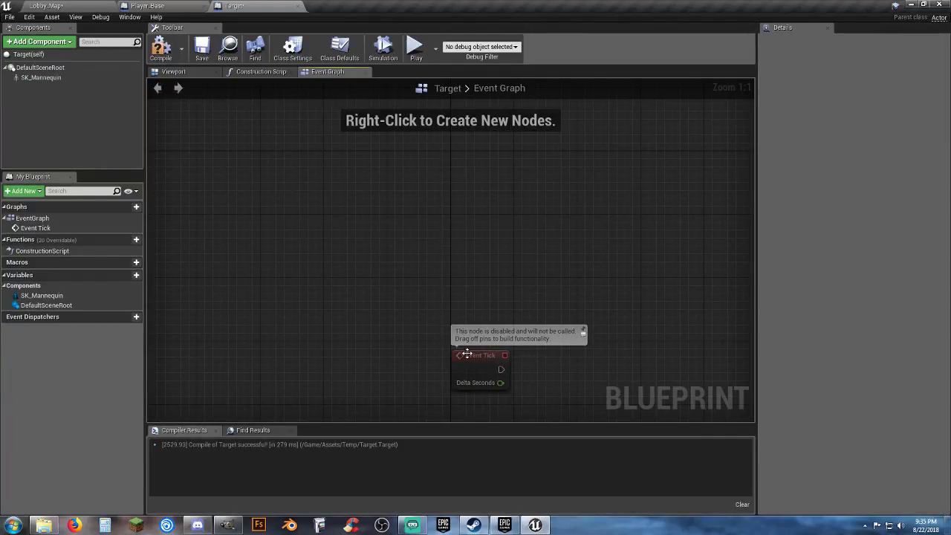
Move the Event Tick node to the upper part of the graph, and compile and save the Target blueprint
drag(467, 354, 404, 160)
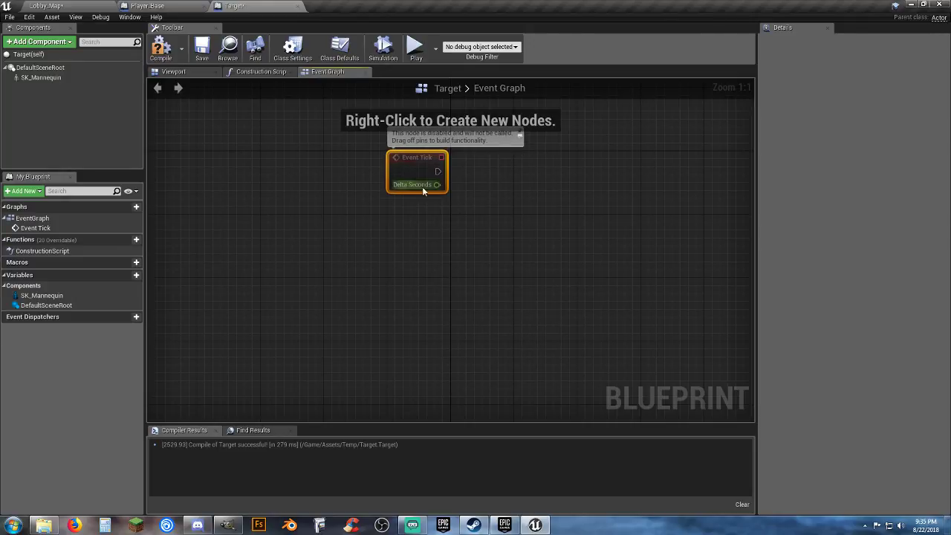
right_drag(422, 190, 436, 224)
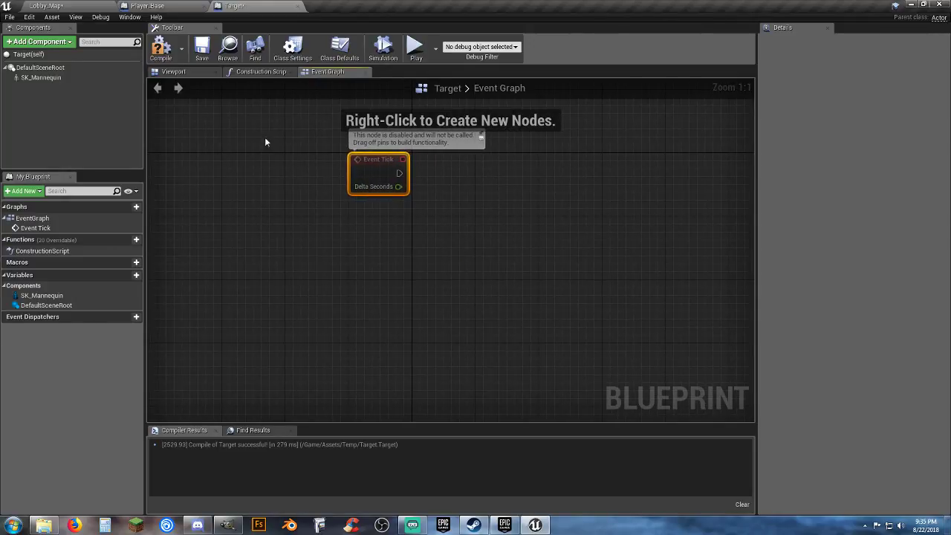
click(165, 54)
click(198, 49)
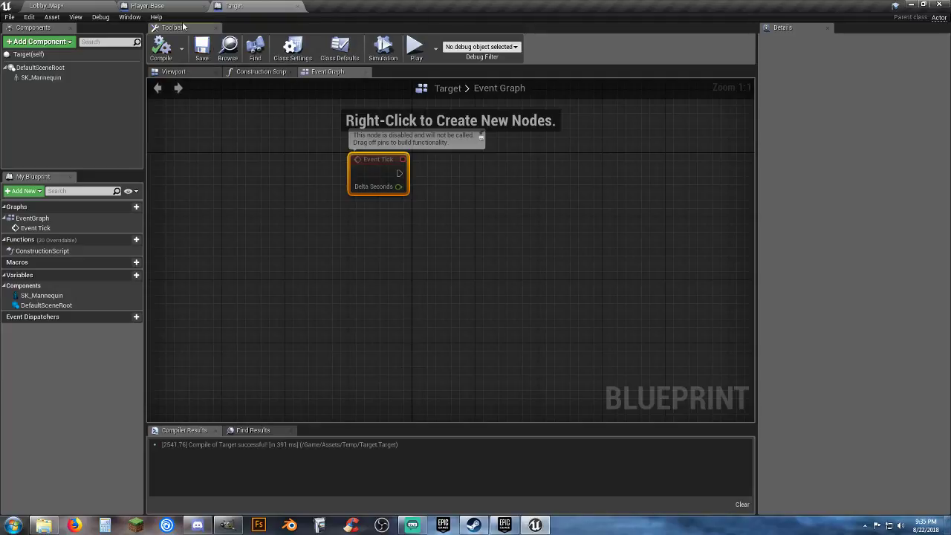
Place a Target actor from the Temp folder on the arena floor in Lobby_Map
click(168, 7)
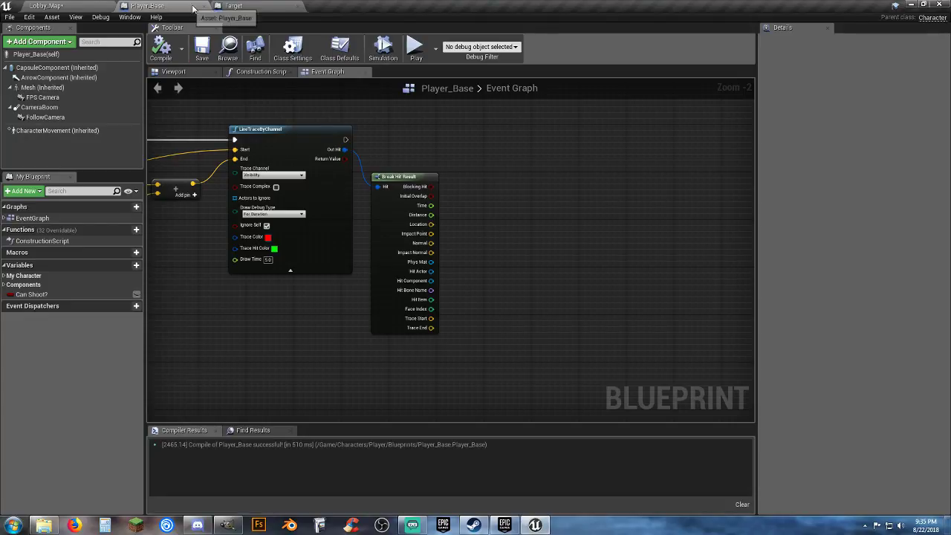
click(68, 6)
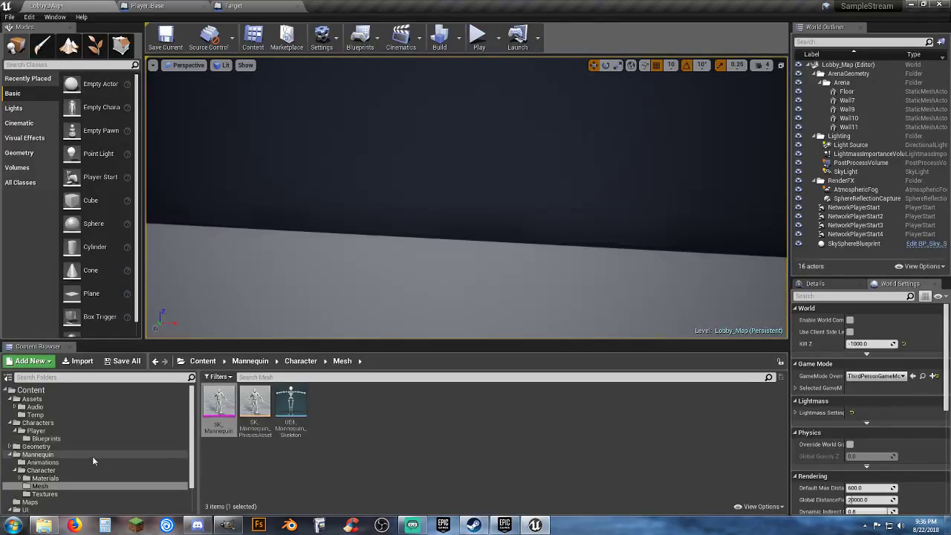
click(40, 414)
drag(218, 405, 356, 284)
Play the level, fire a line trace at the placed Target, and release the mouse cursor from the game
click(479, 36)
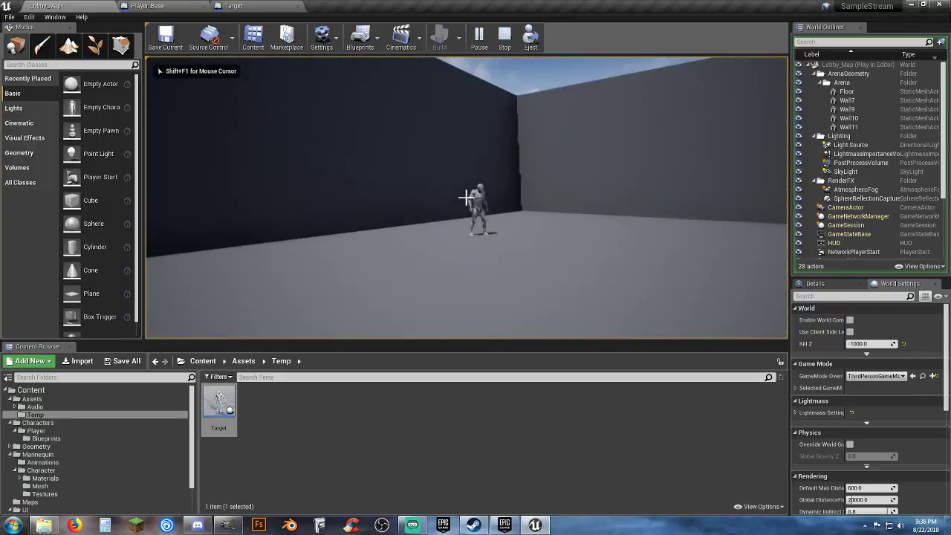
click(467, 198)
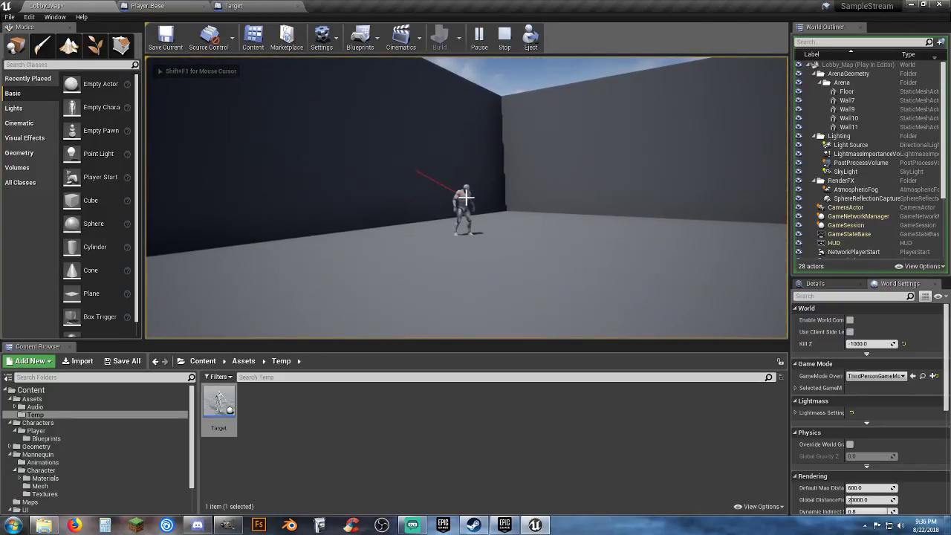
key(shift+F1)
Add a Print Text node to the Player_Base Event Graph and connect it to LineTraceByChannel's execution output
click(163, 6)
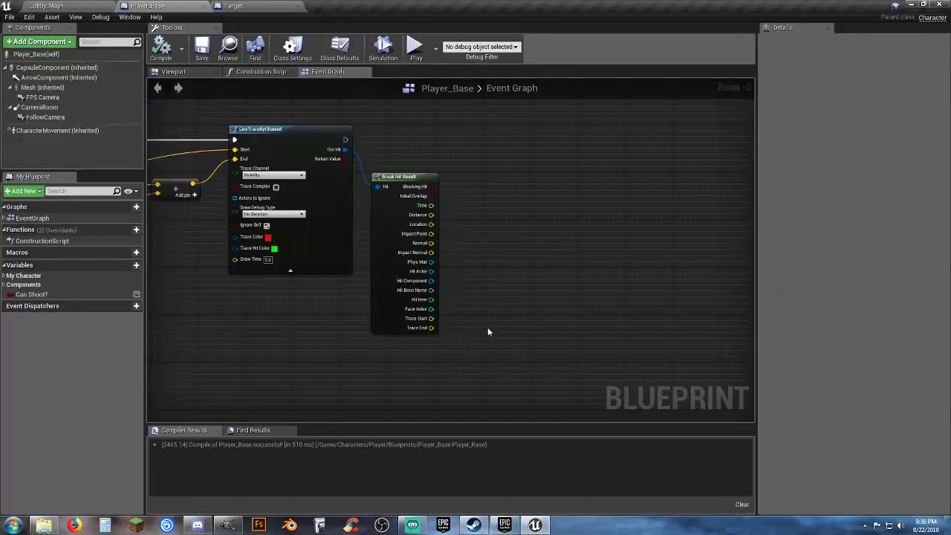
right_click(501, 154)
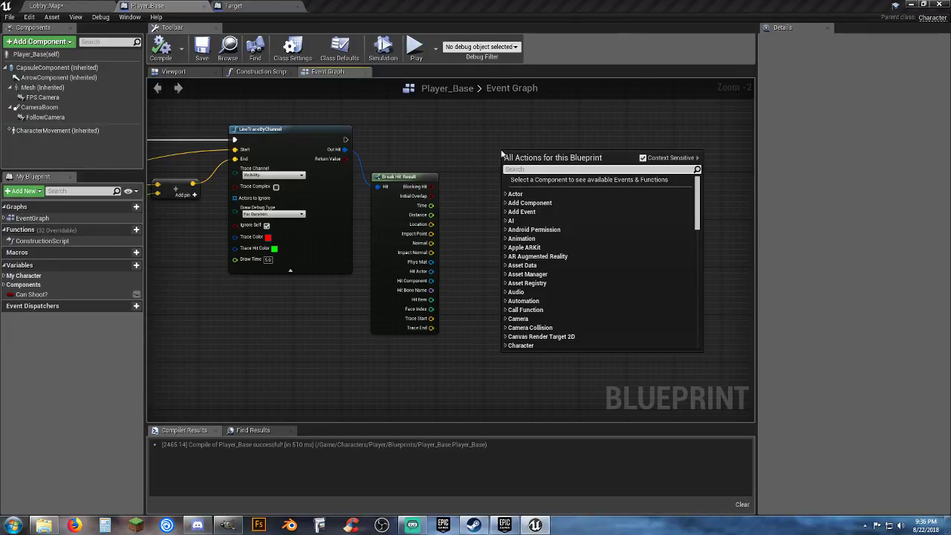
text(printt)
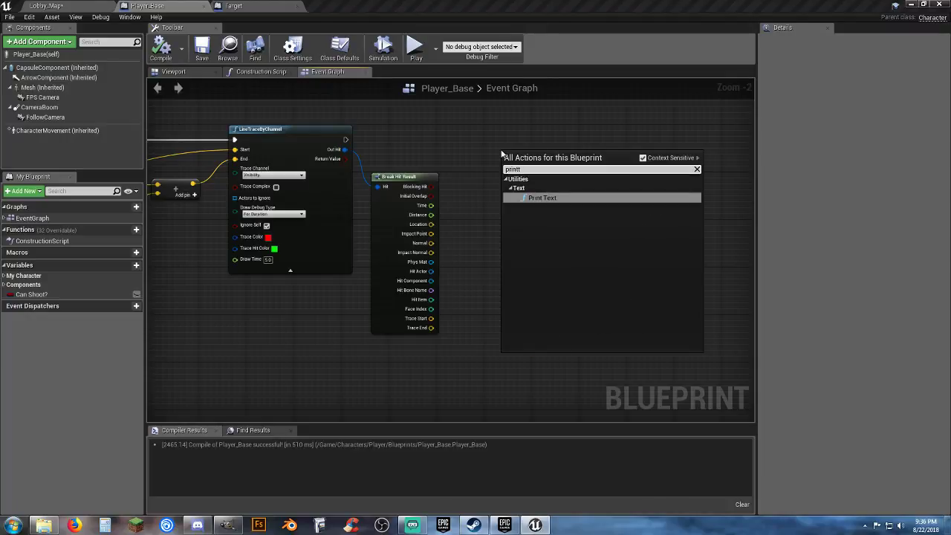
click(571, 198)
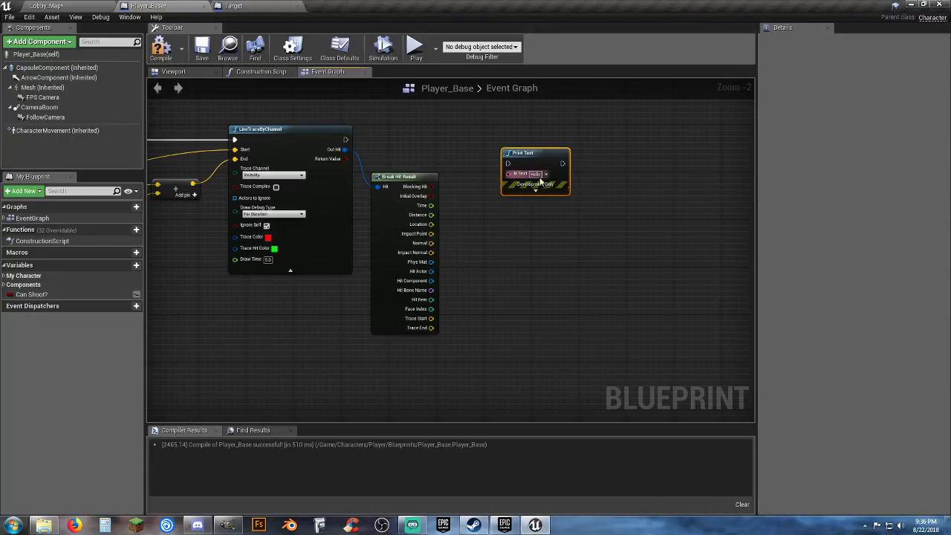
drag(540, 143, 558, 136)
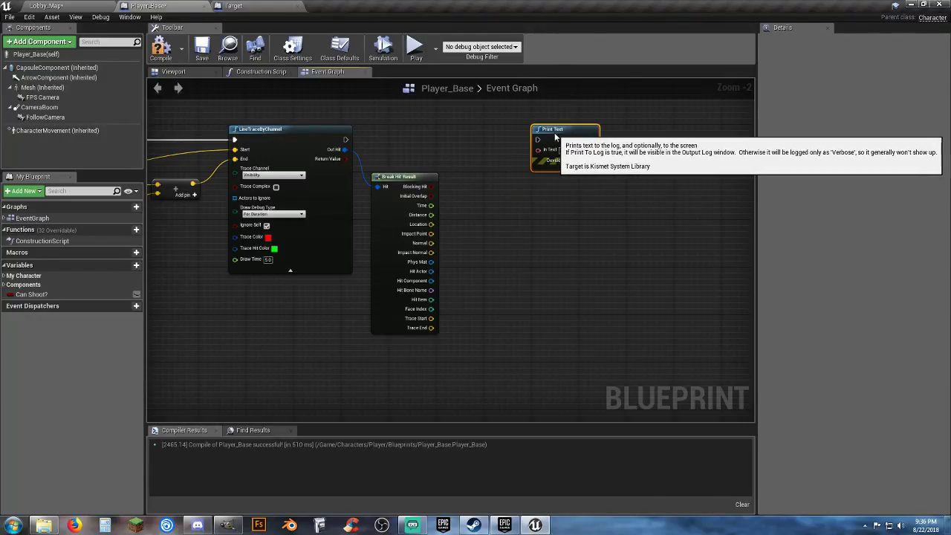
drag(345, 139, 538, 140)
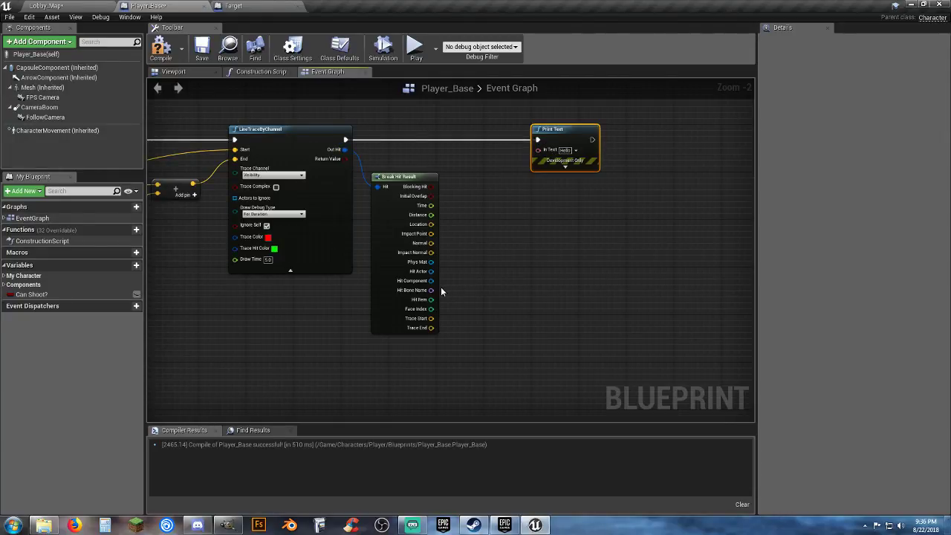
Convert Break Hit Result's Hit Bone Name with a ToText (name) node and feed it into Print Text's In Text
drag(431, 290, 468, 276)
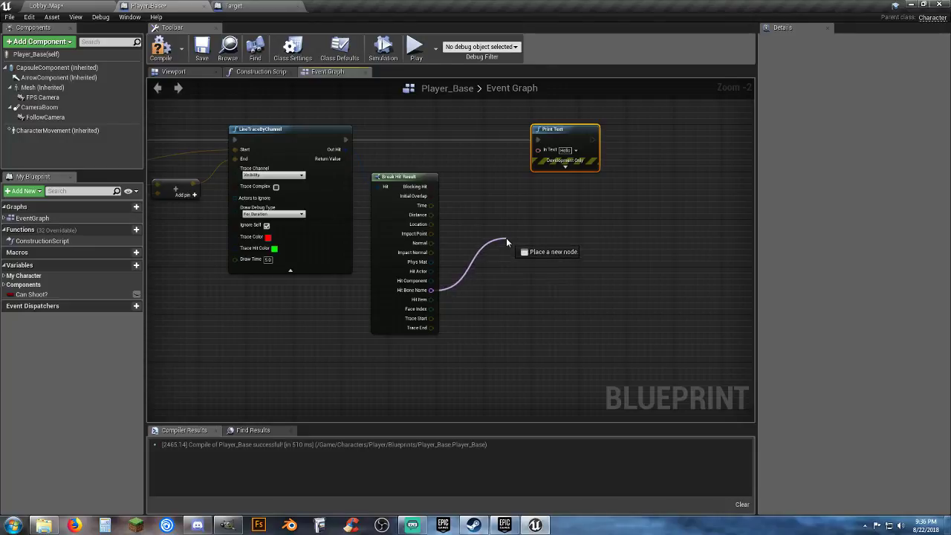
drag(501, 246, 499, 241)
text(t)
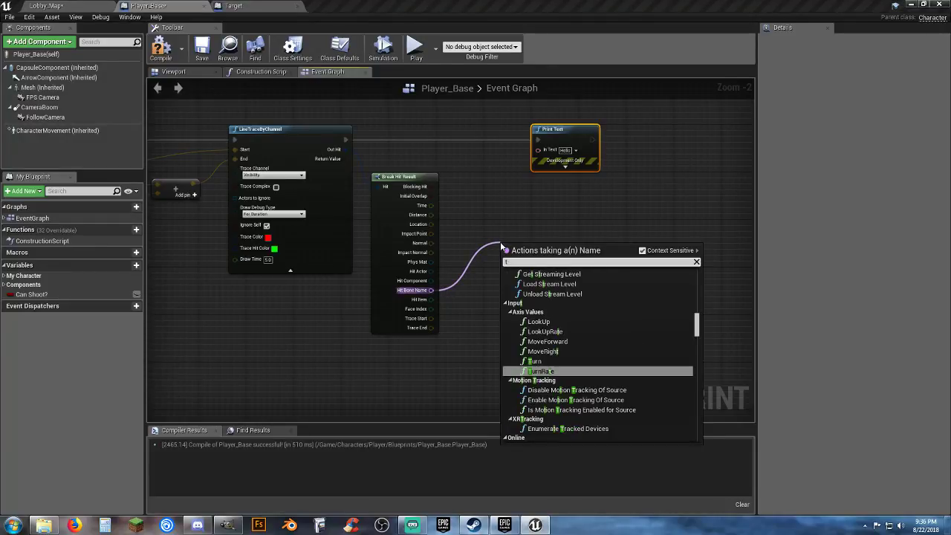
text(ote)
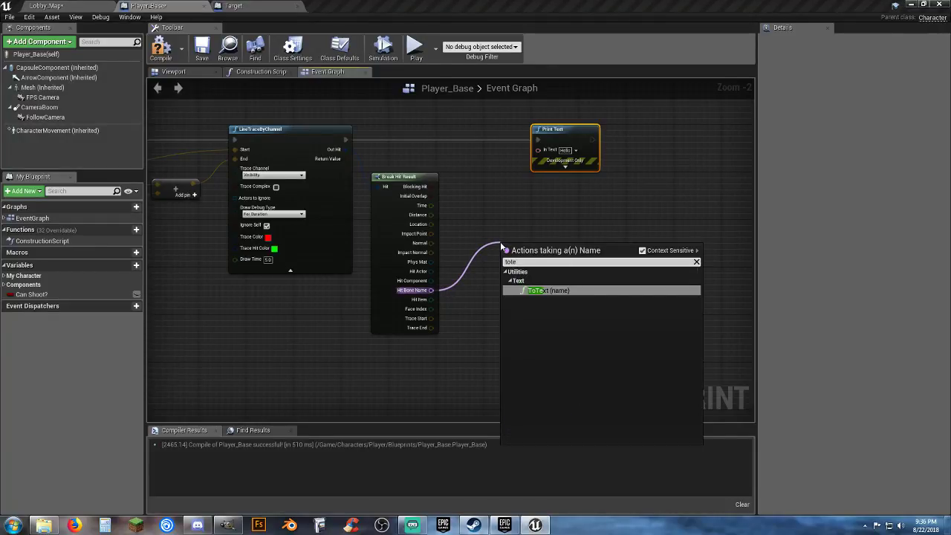
click(551, 290)
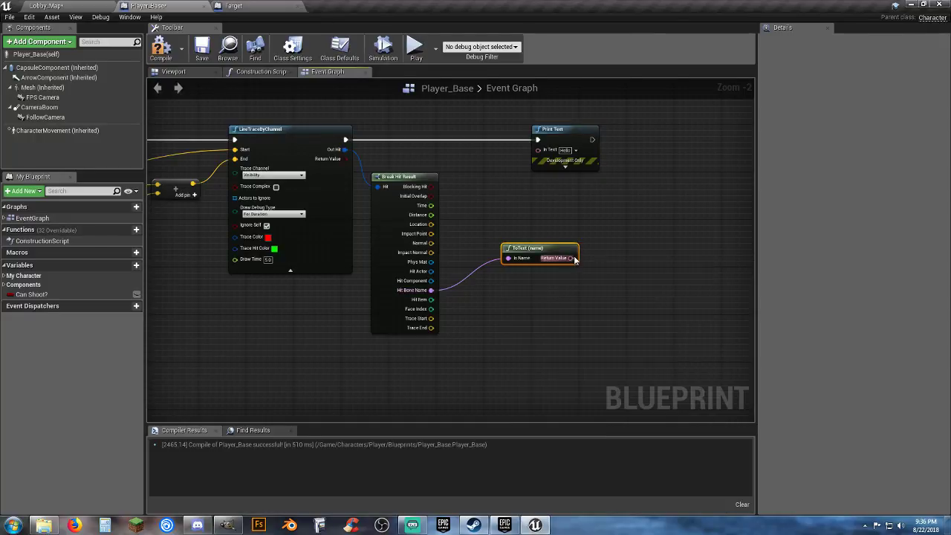
drag(571, 257, 591, 134)
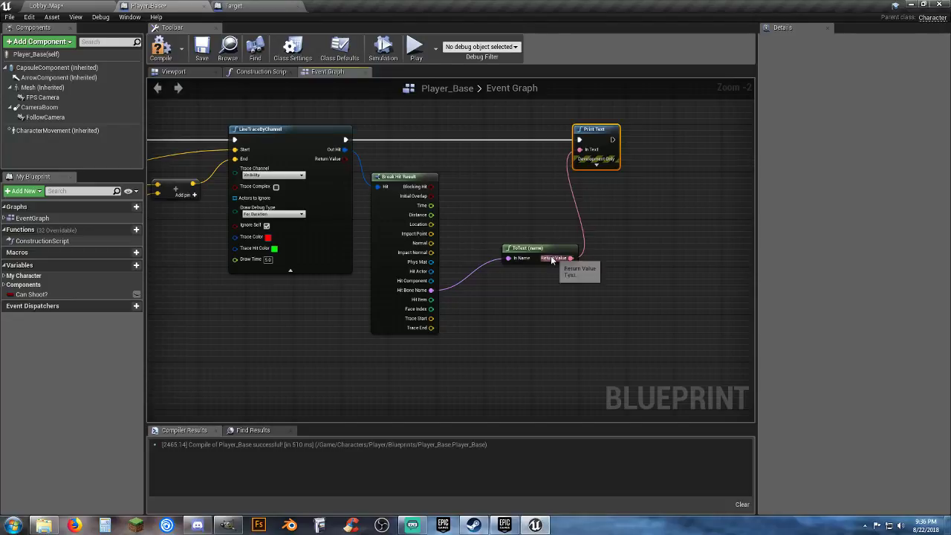
Position the ToText (name) node between Break Hit Result and Print Text, and compile and save Player_Base
drag(538, 248, 507, 200)
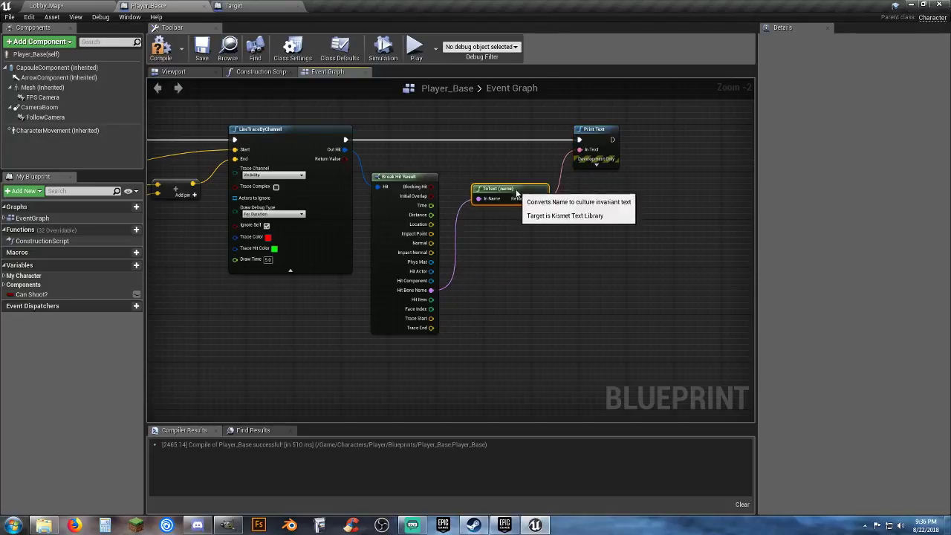
click(603, 257)
right_drag(603, 257, 550, 282)
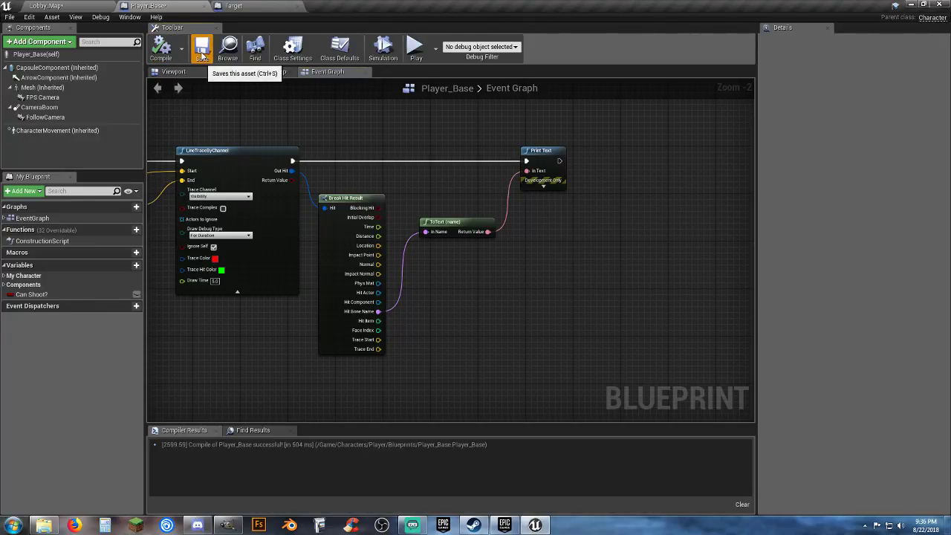
Play Lobby_Map and fire traces at the Target from several angles to check the printed bone name, and end the play session
click(74, 5)
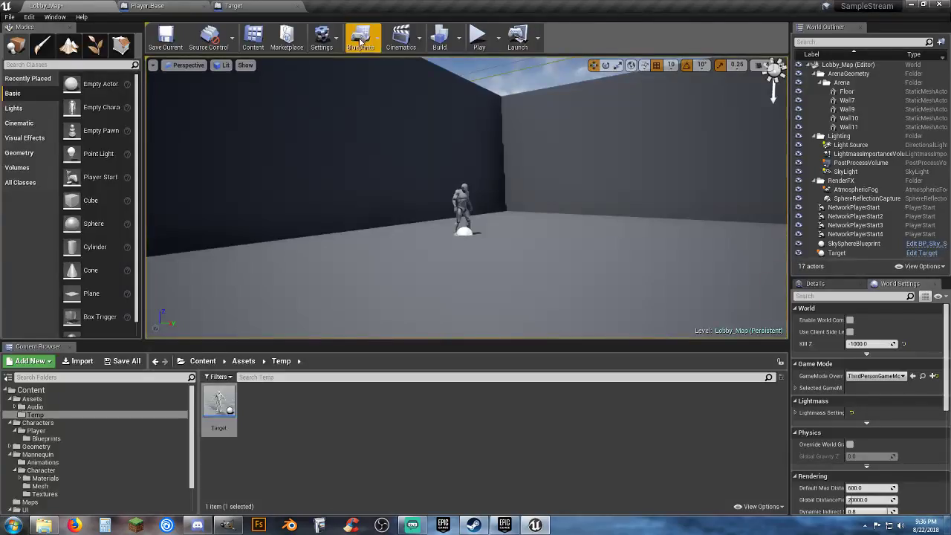
click(477, 36)
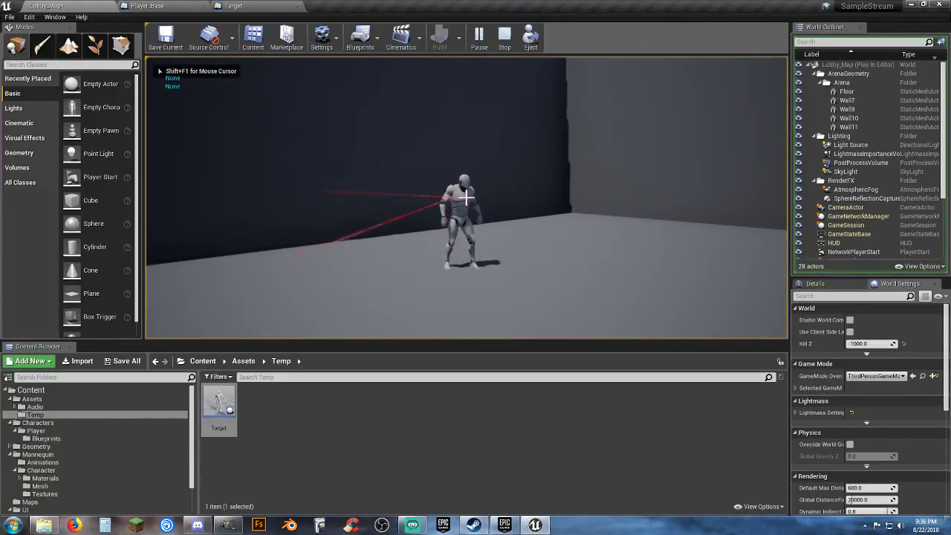
key(d)
key(w)
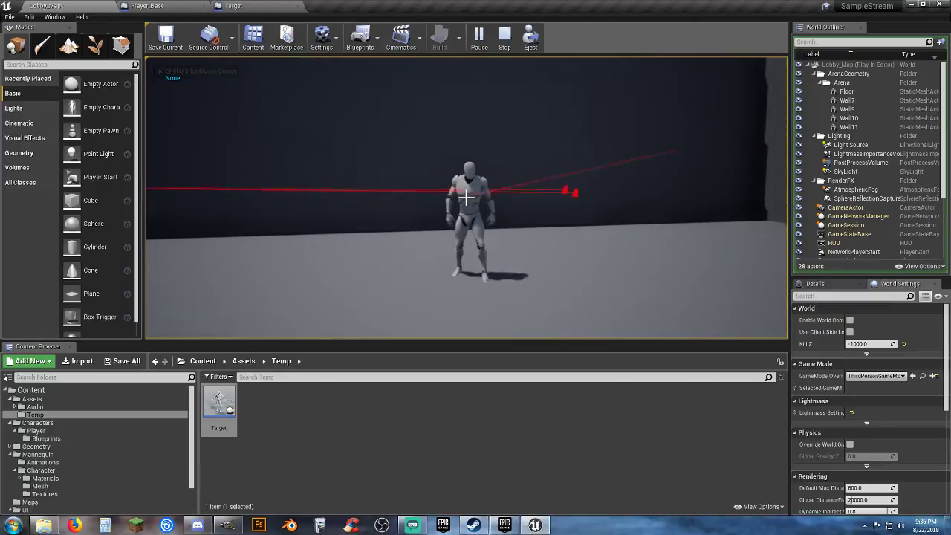
key(d)
click(466, 197)
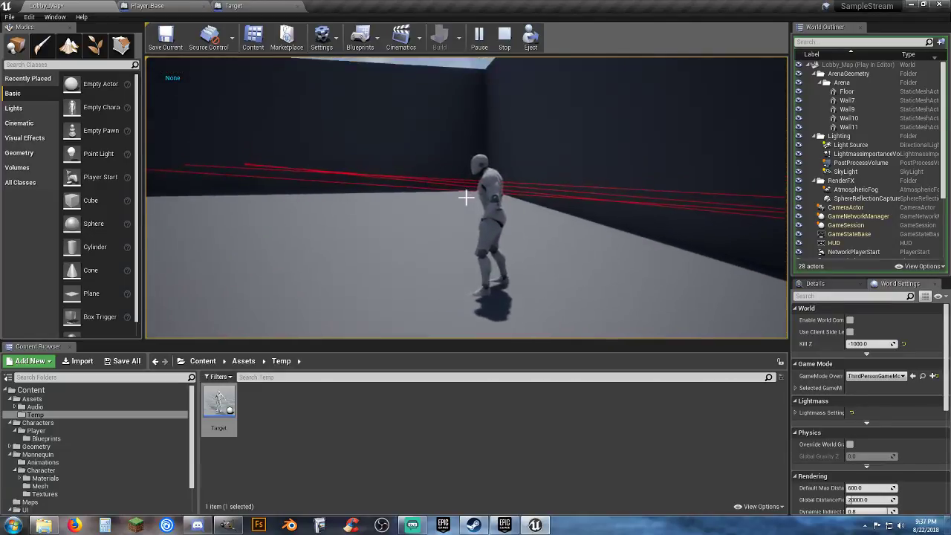
click(466, 197)
key(s)
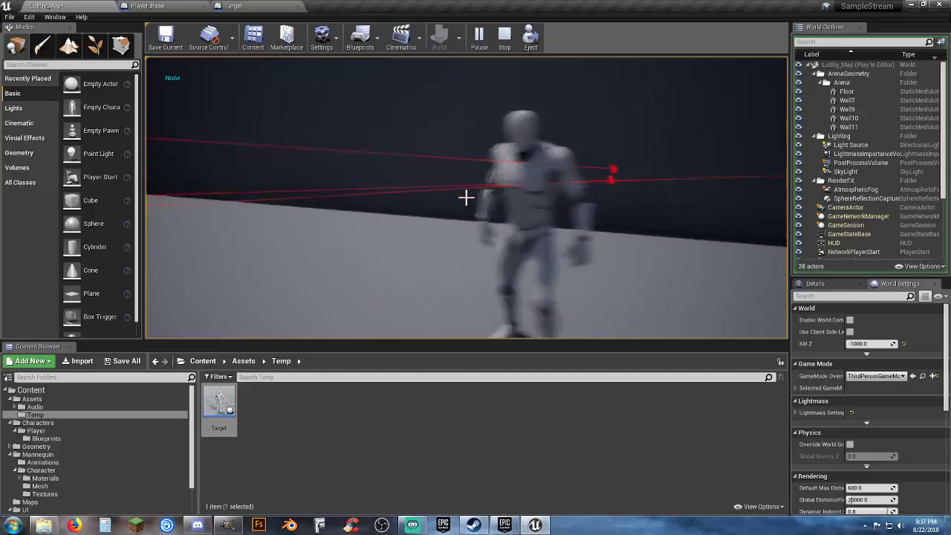
key(s)
key(d)
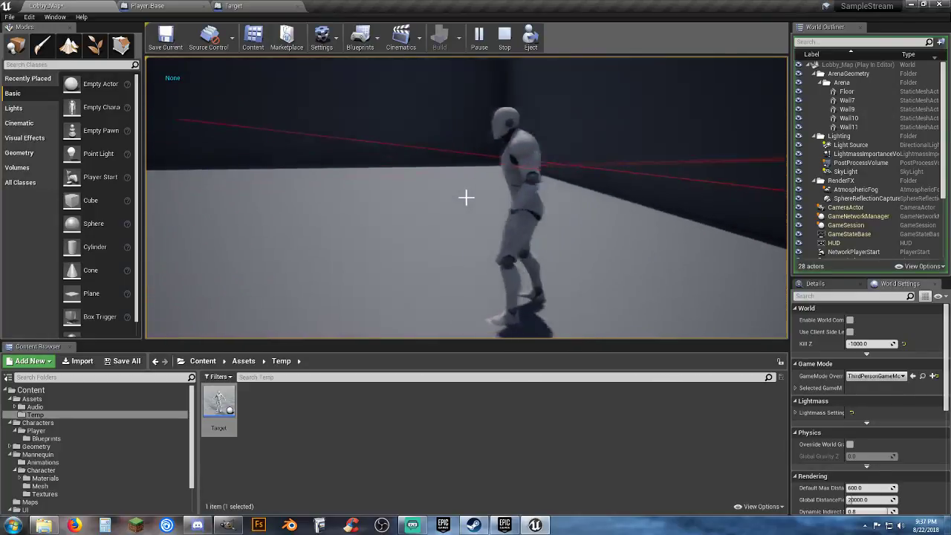
key(d)
key(s)
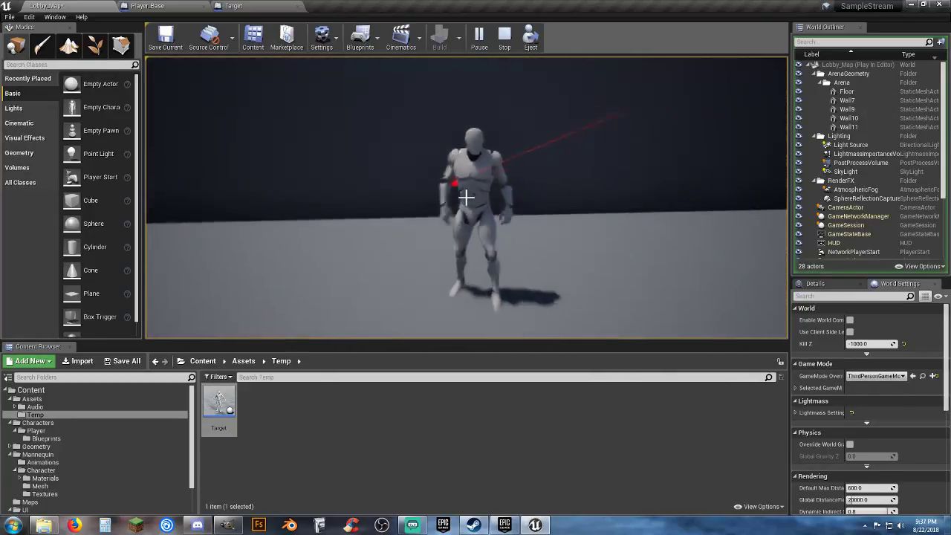
key(s)
click(466, 198)
key(Escape)
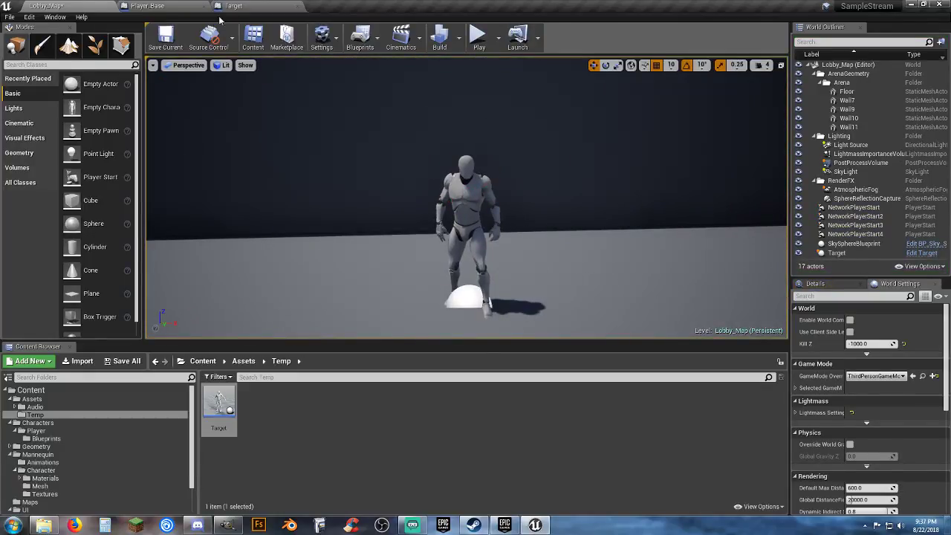
In the Target blueprint, set SK_Mannequin's collision preset to BlockAll, and compile and save the blueprint
click(241, 7)
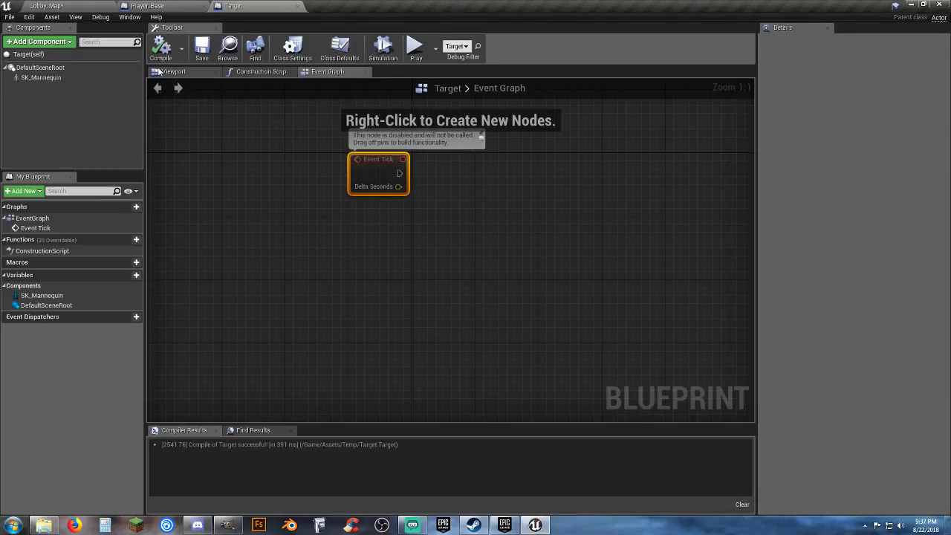
click(41, 77)
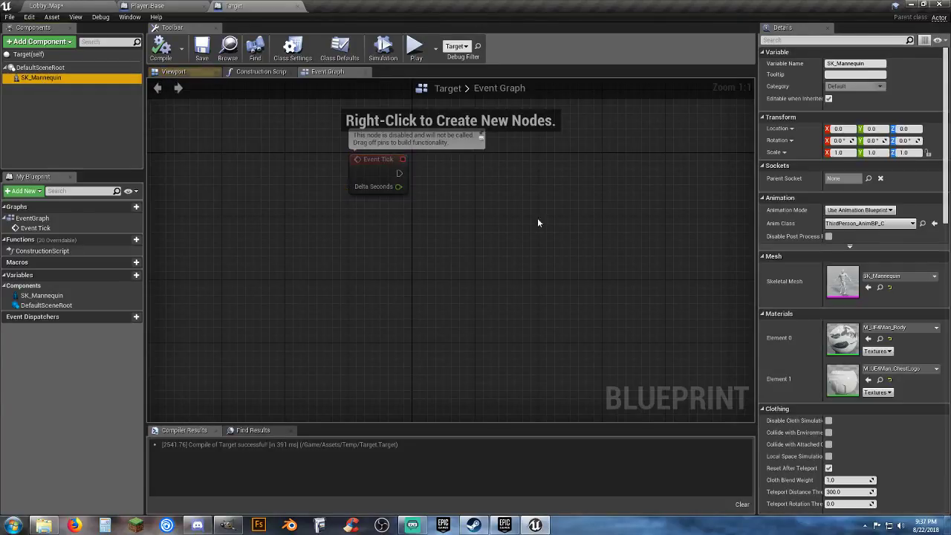
scroll(826, 341, down, 8)
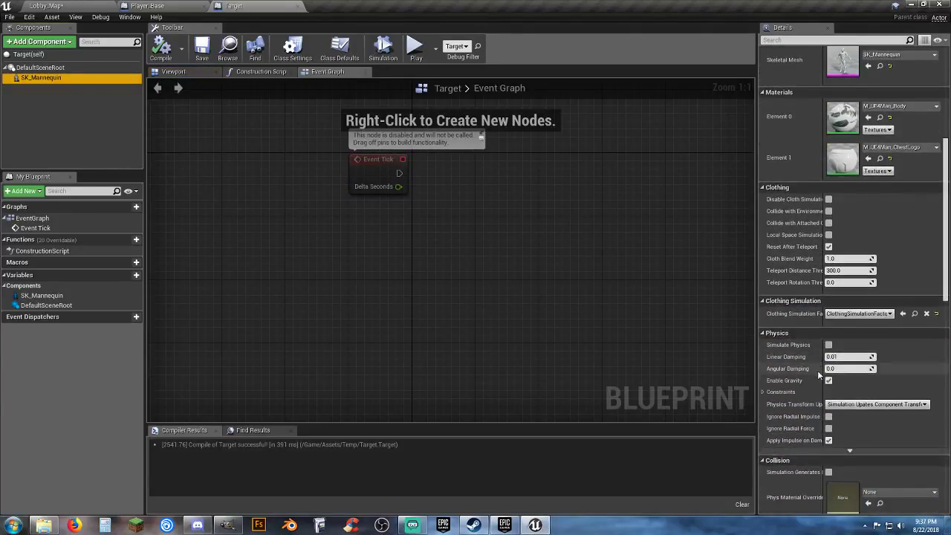
scroll(818, 370, down, 3)
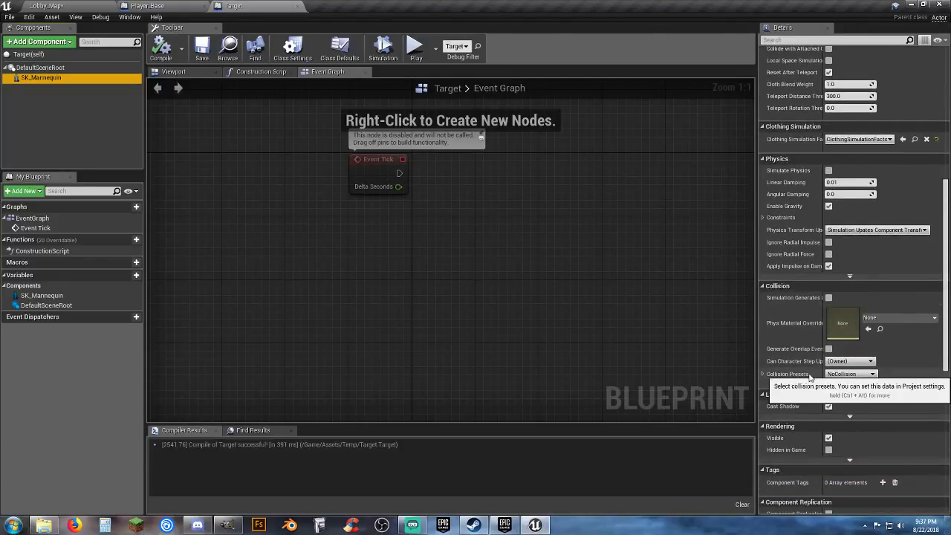
click(872, 375)
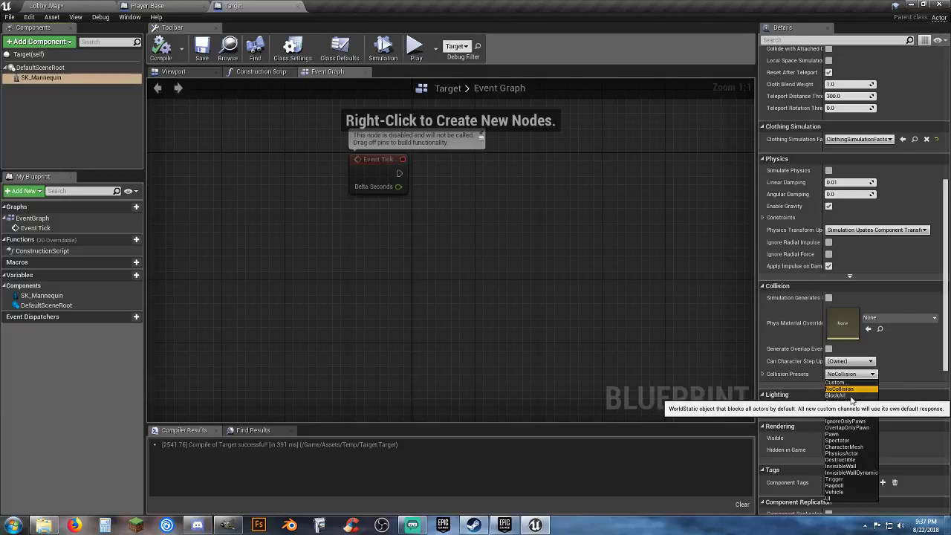
click(856, 396)
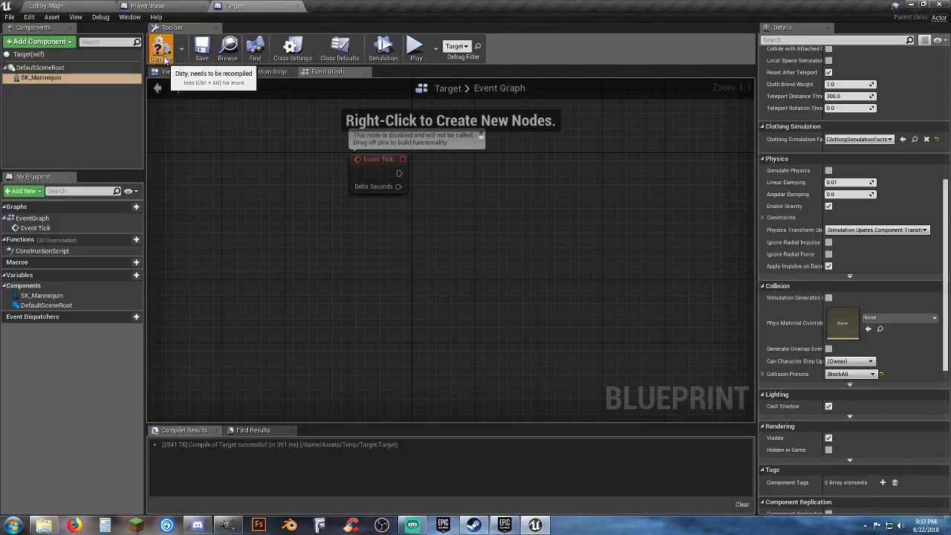
click(195, 49)
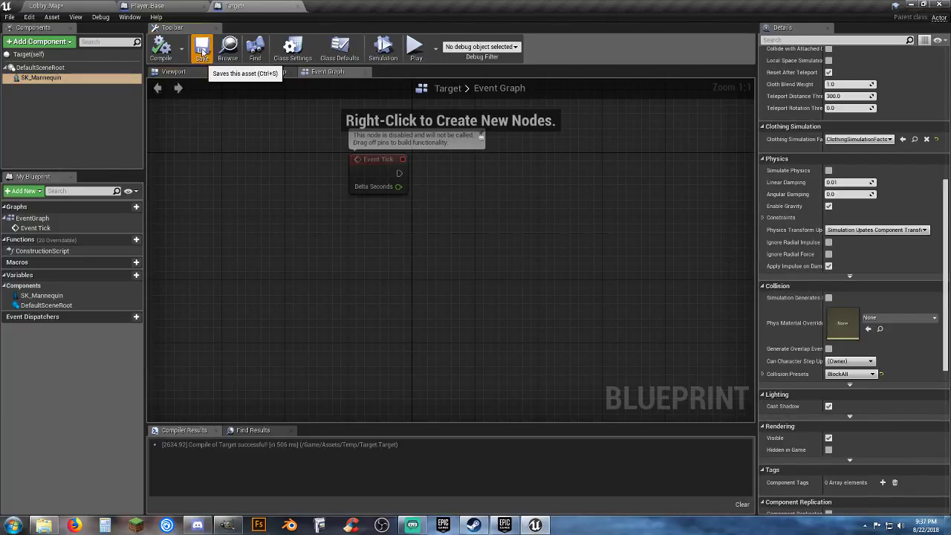
Open Lobby_Map's Level Blueprint and add an Event BeginPlay node to its Event Graph
click(78, 7)
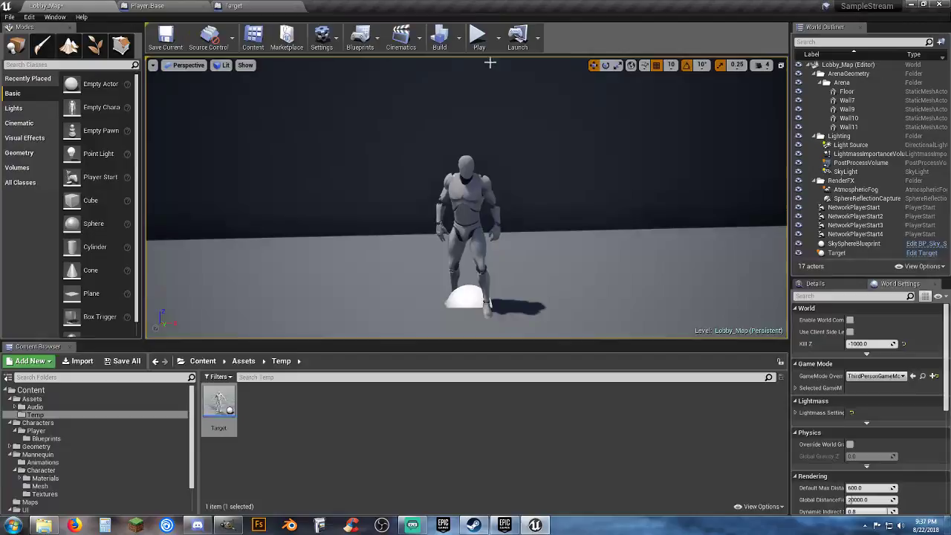
click(363, 43)
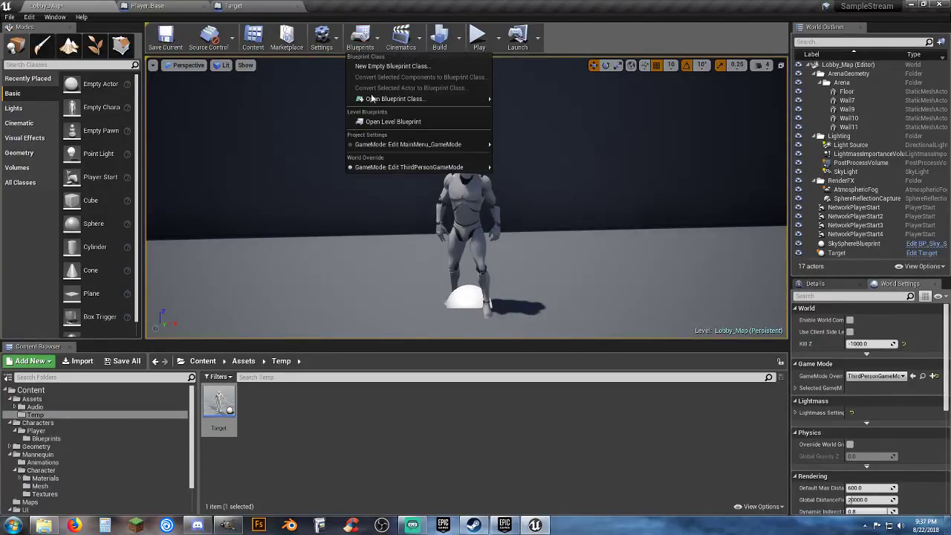
click(381, 125)
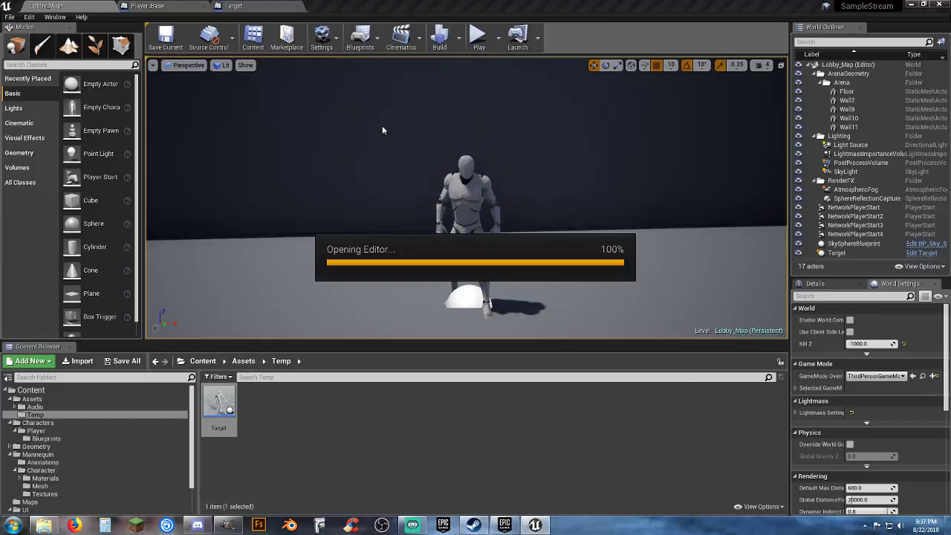
right_click(433, 201)
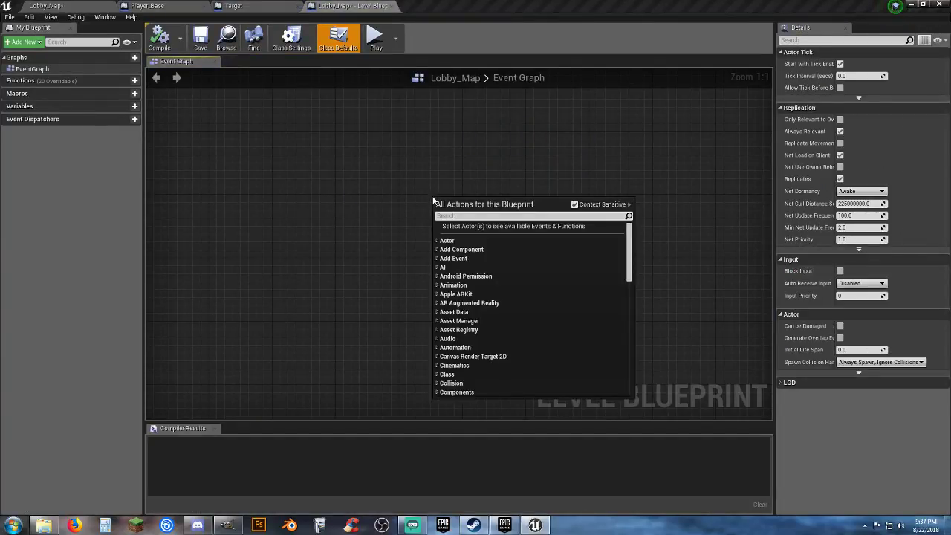
text(eventbe)
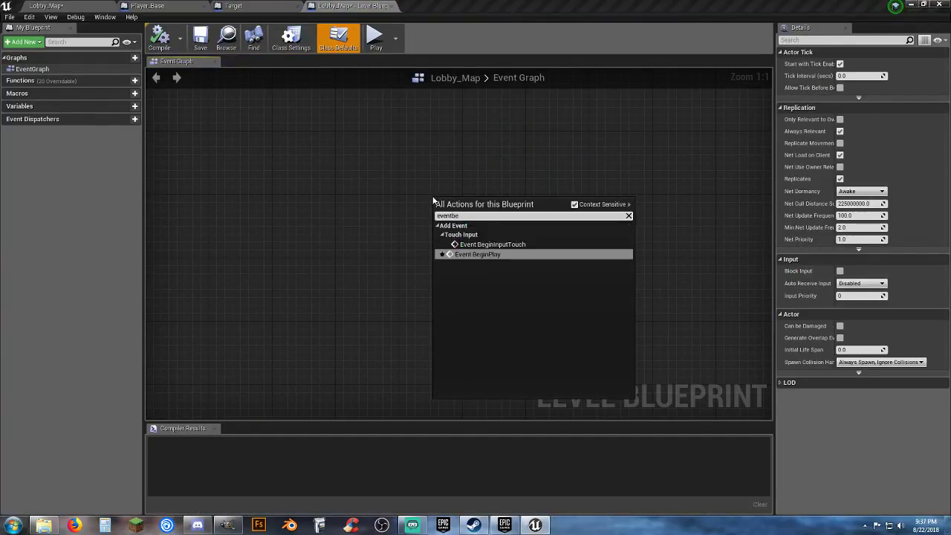
key(Return)
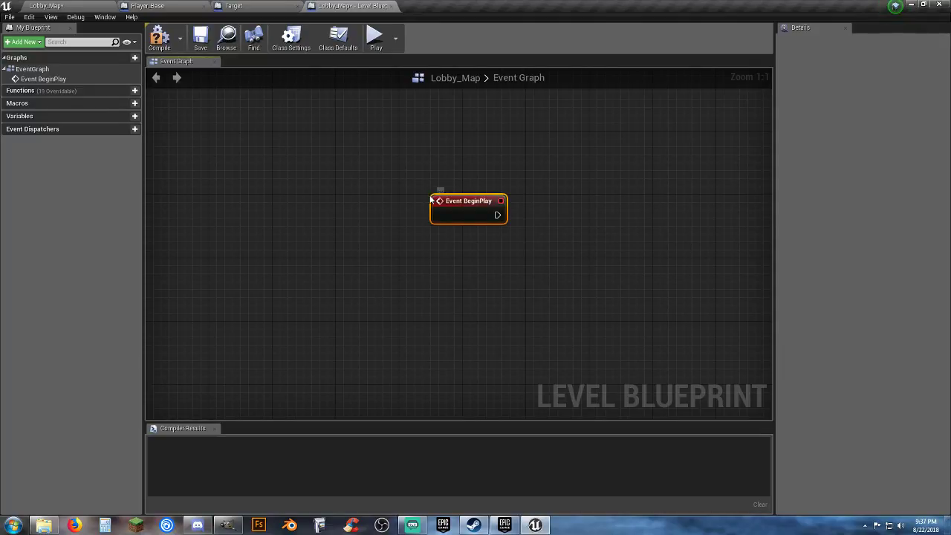
drag(468, 201, 309, 140)
right_drag(438, 188, 403, 226)
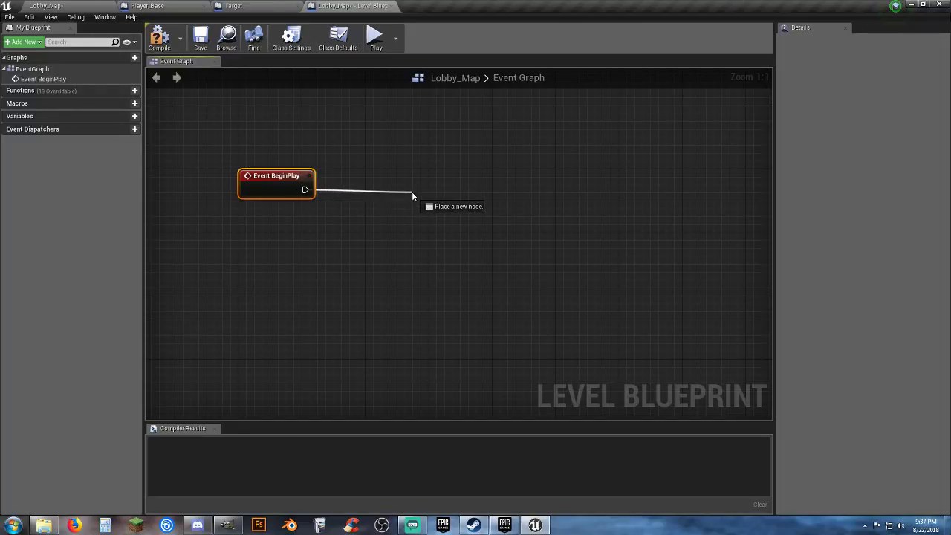
Connect a Set Input Mode Game Only node to Event BeginPlay and feed its Player Controller from Get Player Controller
drag(413, 195, 413, 195)
text(setinput)
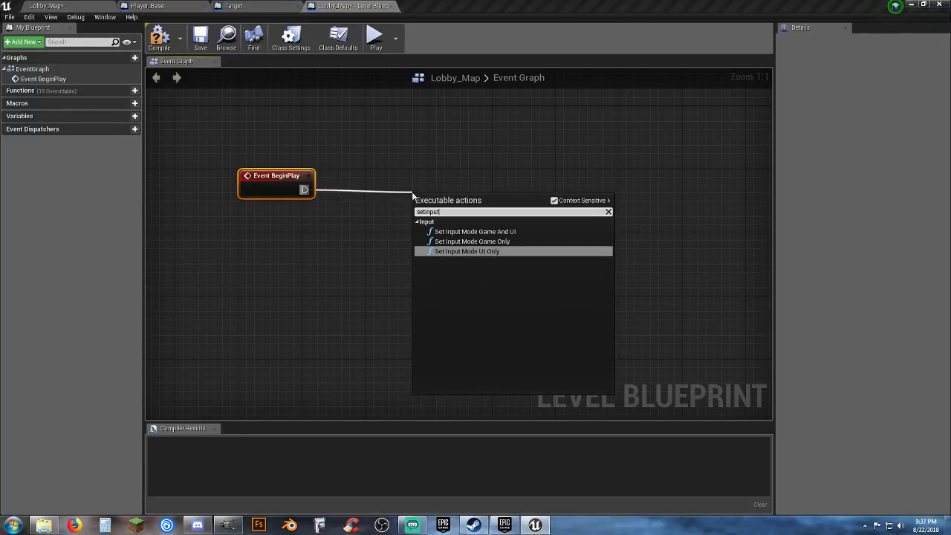
click(469, 241)
drag(435, 197, 334, 220)
text(getpla)
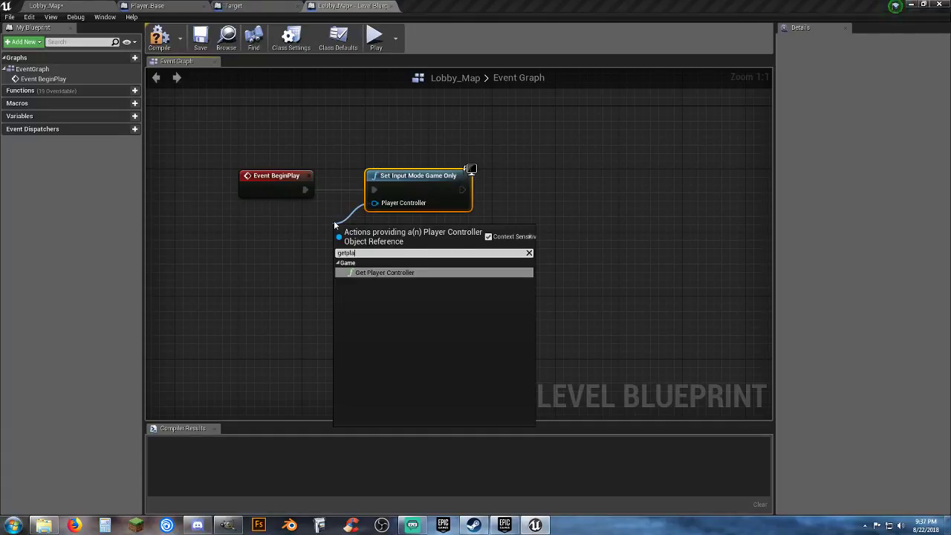
key(Return)
Add an unchecked Set Show Mouse Cursor node targeting the player controller and run it after Set Input Mode Game Only
drag(383, 232, 568, 212)
text(sets)
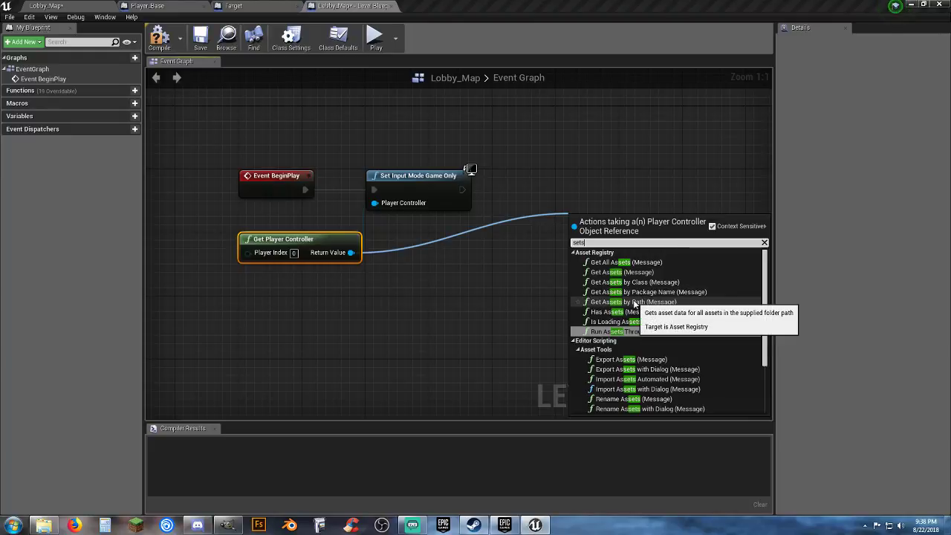
text(h)
click(631, 271)
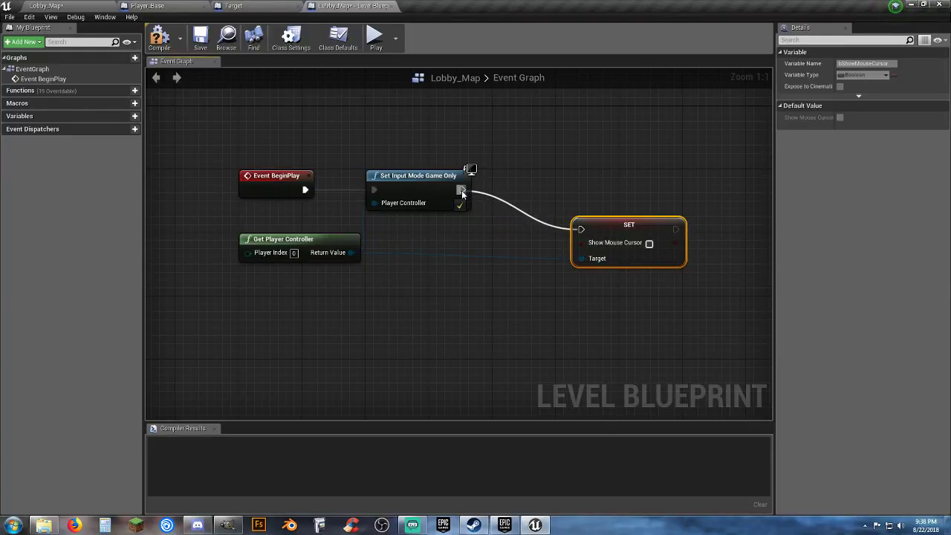
drag(583, 221, 525, 187)
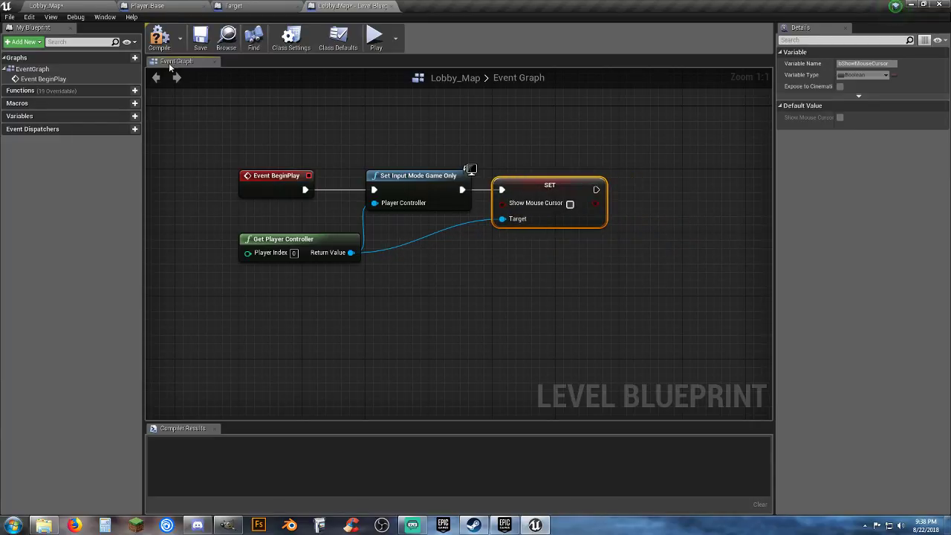
Compile and save Lobby_Map's Level Blueprint, close it, and return to the level editor
click(159, 38)
click(199, 38)
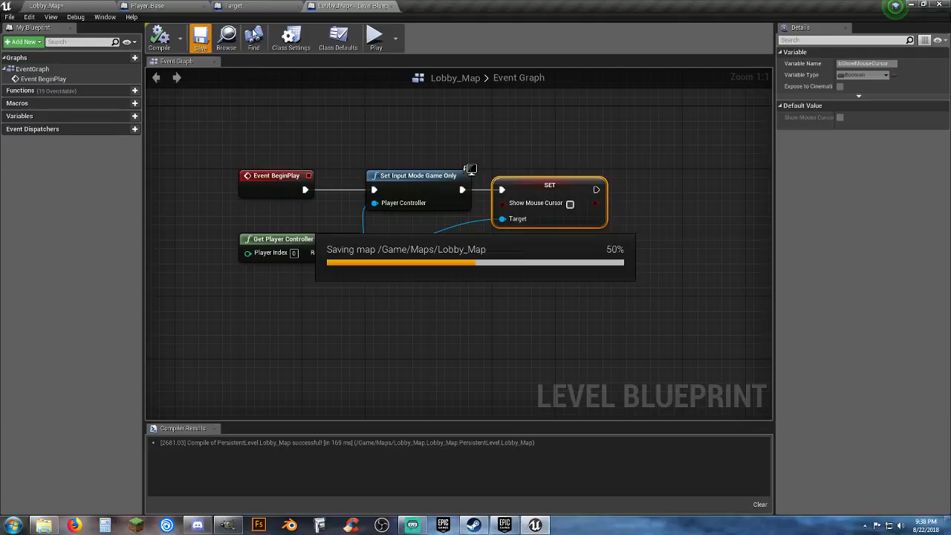
click(392, 6)
click(99, 7)
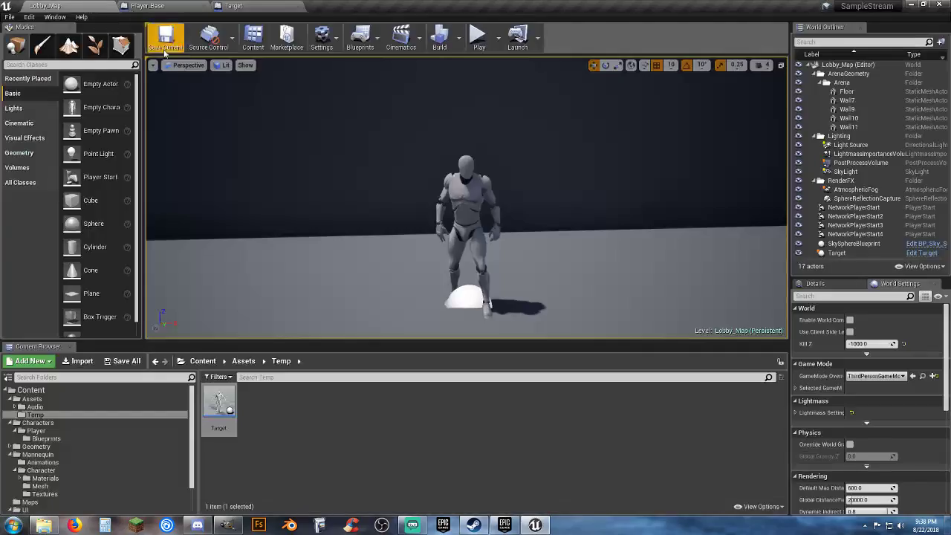
Play Lobby_Map, approach the Target, and fire traces at its head and torso to check the printed bone names
click(478, 35)
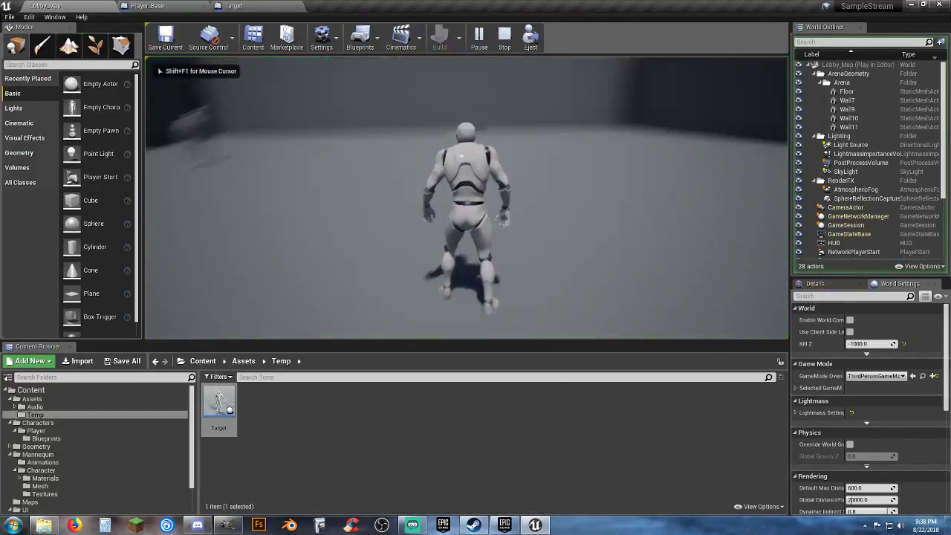
key(w)
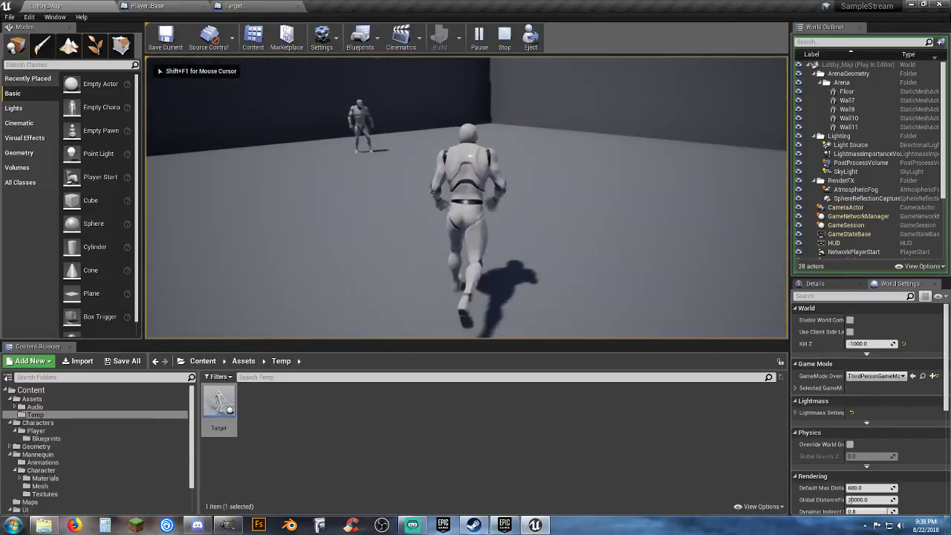
right_click(465, 198)
click(465, 198)
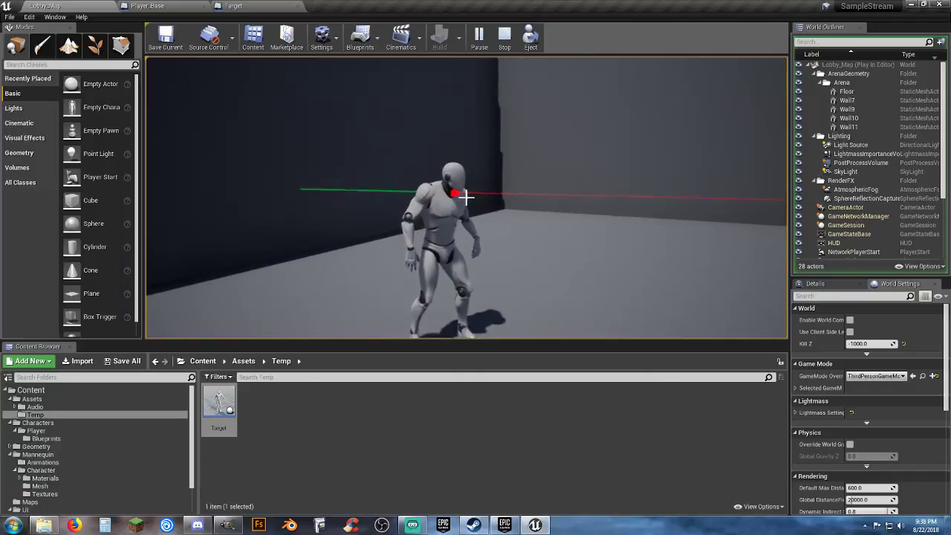
click(466, 198)
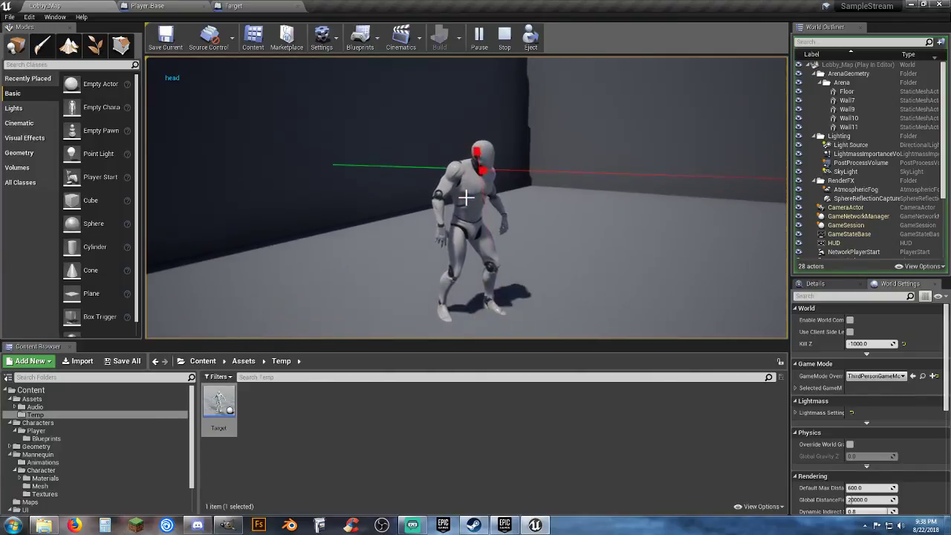
click(465, 198)
click(466, 198)
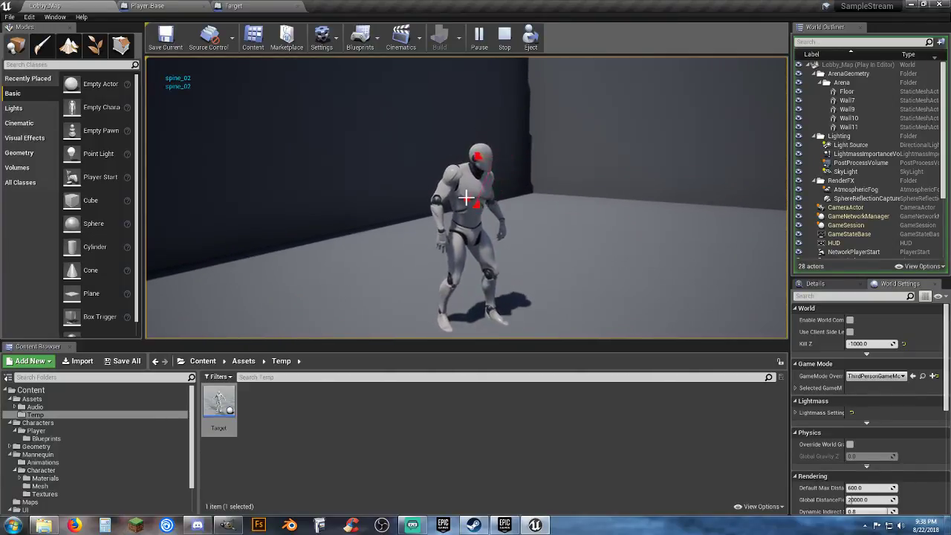
Move around the Target, fire traces at its upper arm, chest, head and pelvis, and end the play session
key(w)
key(d)
key(d)
key(s)
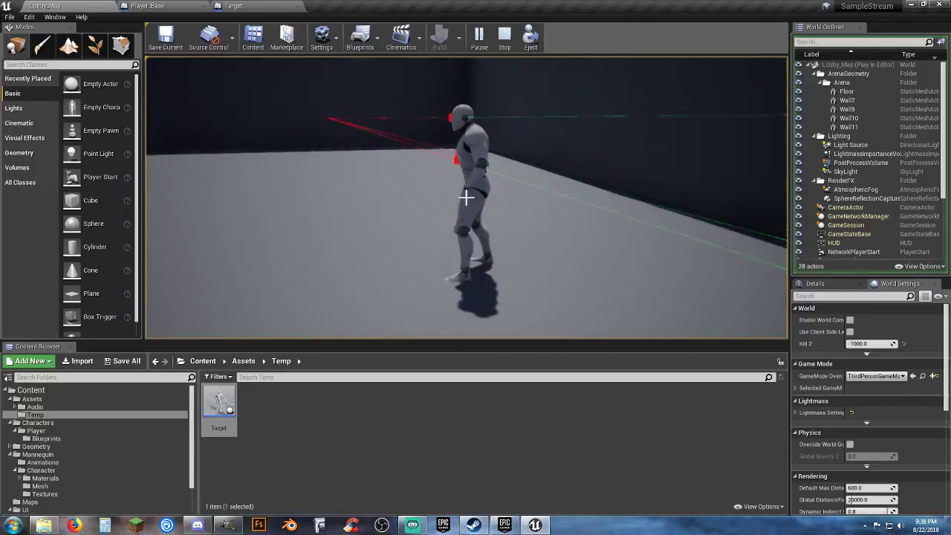
key(w)
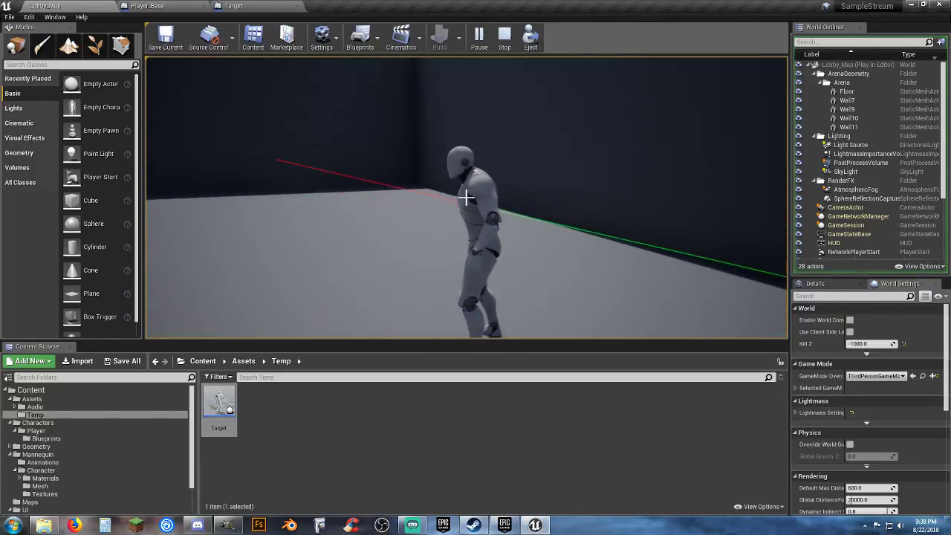
key(a)
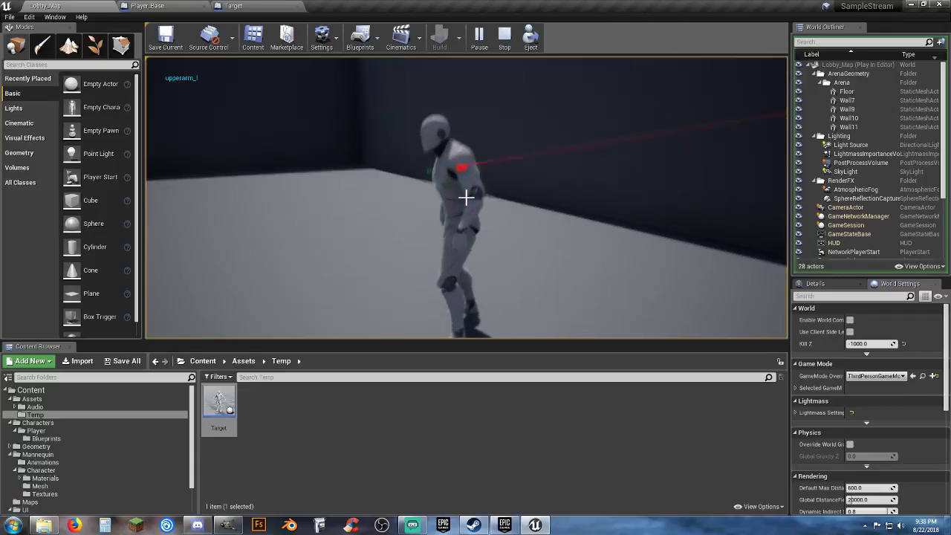
click(466, 198)
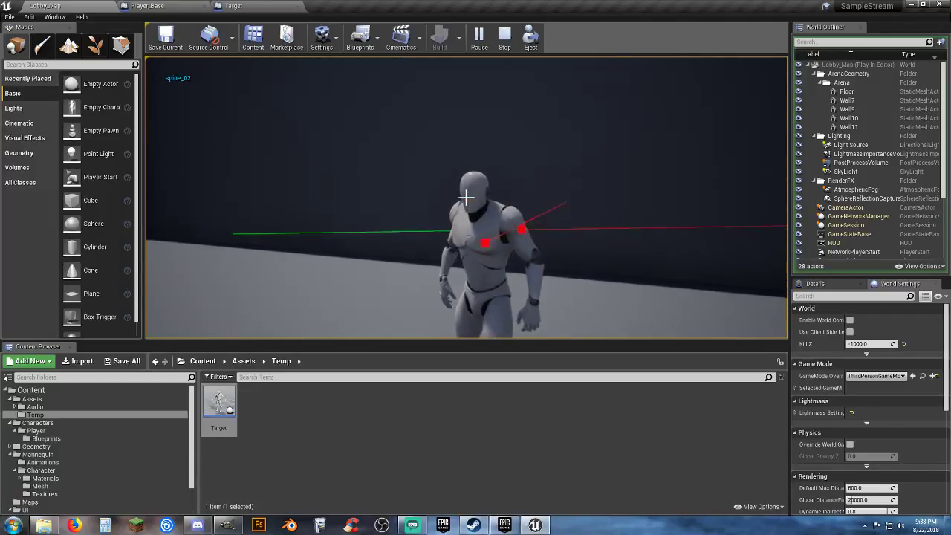
click(466, 197)
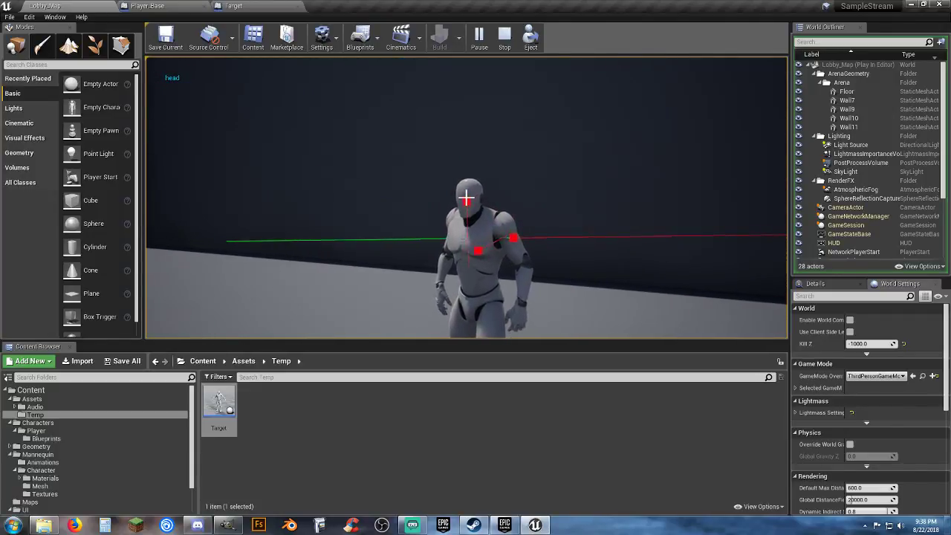
click(466, 197)
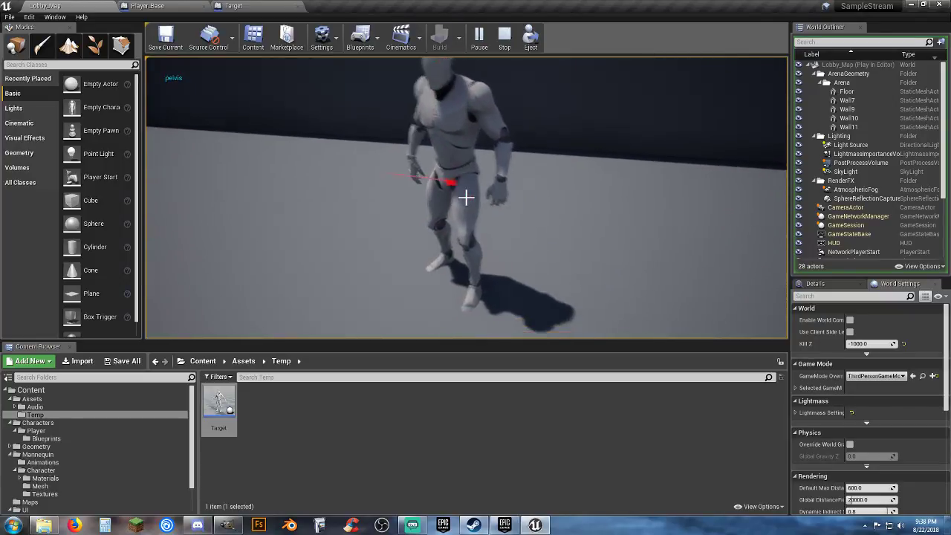
click(465, 197)
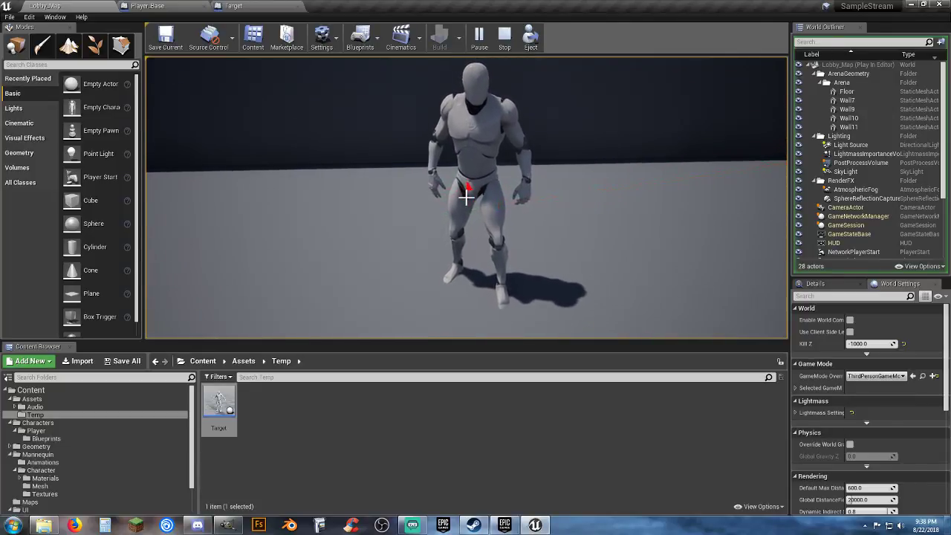
key(s)
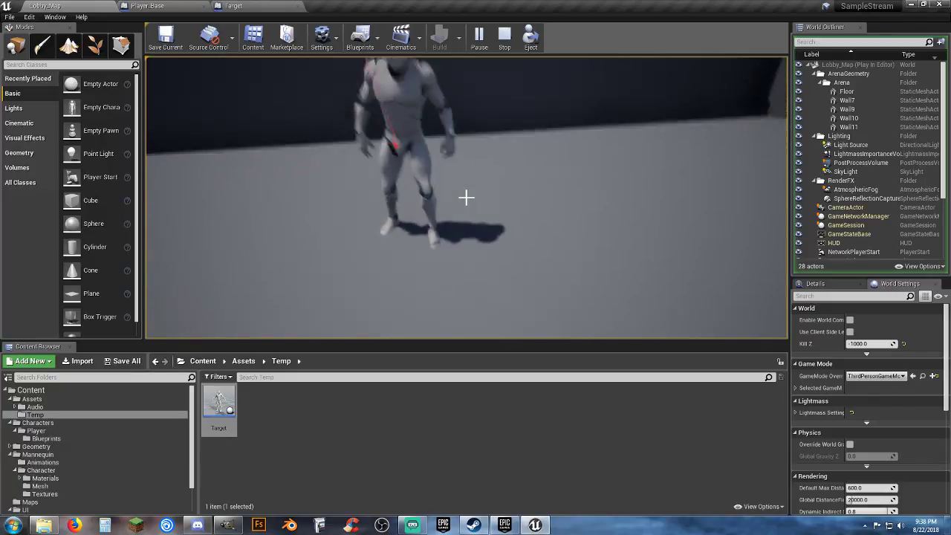
key(Escape)
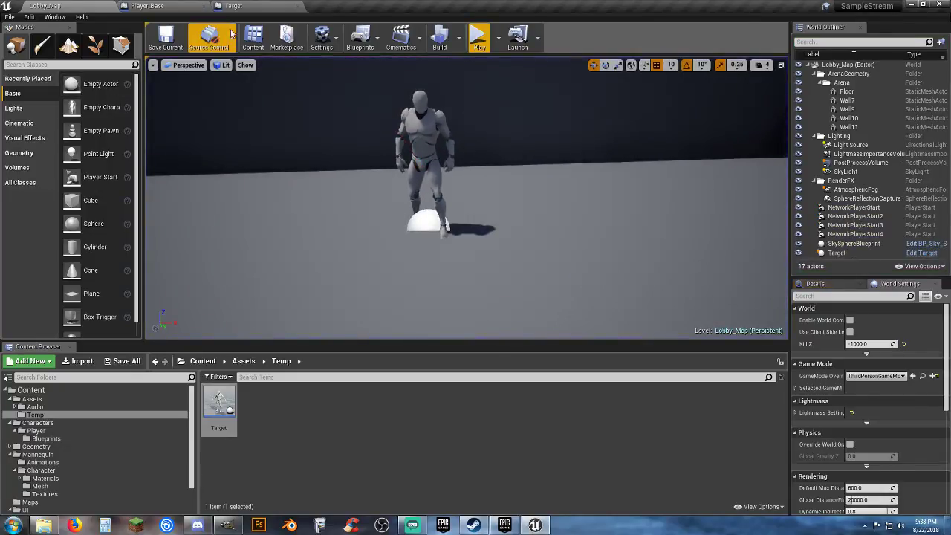
Return to Player_Base's Event Graph
click(233, 6)
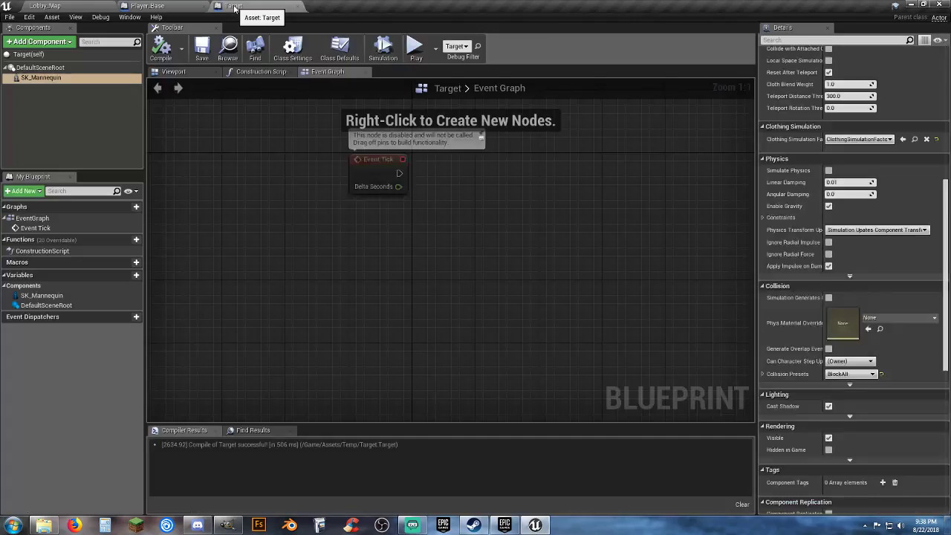
click(185, 6)
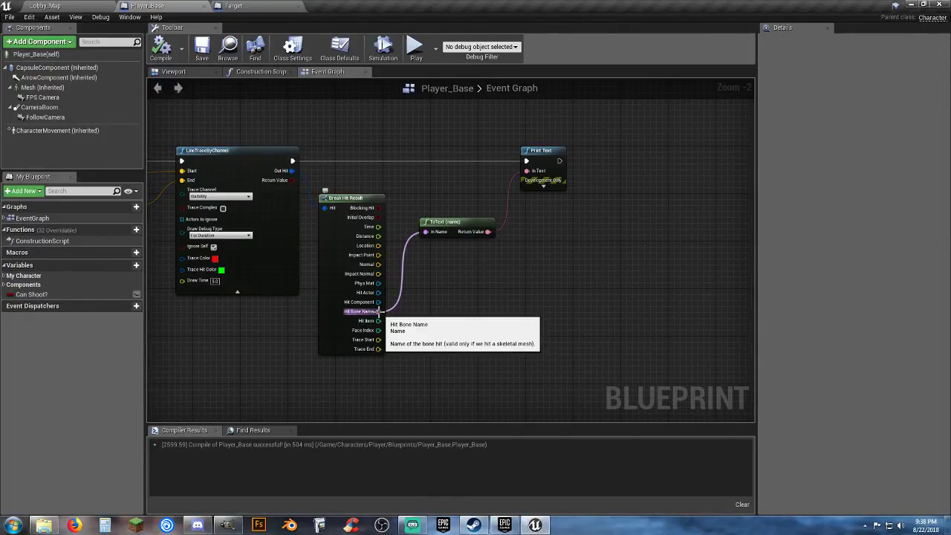
drag(378, 311, 477, 299)
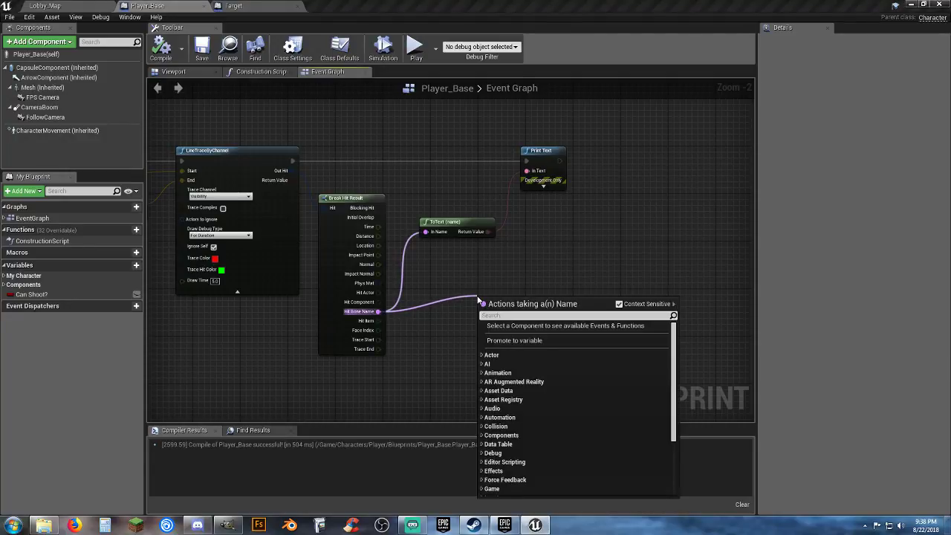
text(==)
key(Return)
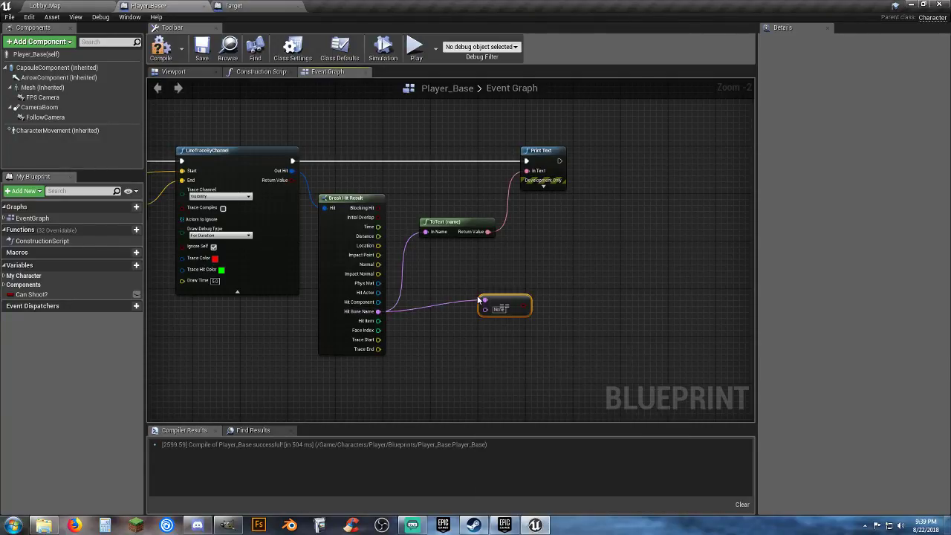
click(498, 309)
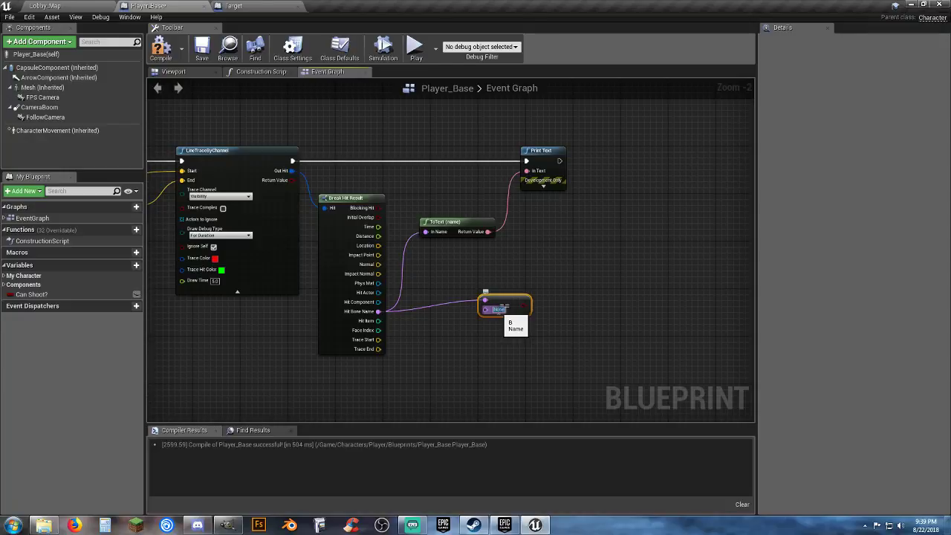
text(bIgnored=False,bAdvancedView=True,bOrphanedPin=False,End Object)
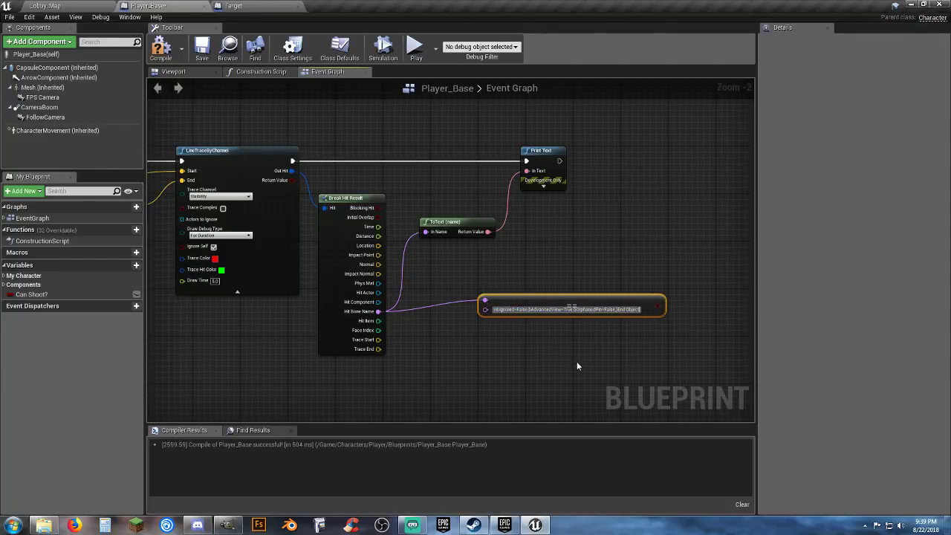
key(BackSpace)
key(BackSpace)
key(BackSpace)
key(BackSpace)
key(BackSpace)
key(BackSpace)
key(BackSpace)
key(BackSpace)
key(BackSpace)
key(BackSpace)
key(BackSpace)
key(BackSpace)
key(BackSpace)
key(BackSpace)
key(BackSpace)
key(BackSpace)
key(BackSpace)
key(BackSpace)
key(BackSpace)
key(BackSpace)
key(BackSpace)
key(BackSpace)
key(BackSpace)
key(BackSpace)
key(BackSpace)
key(BackSpace)
key(BackSpace)
key(BackSpace)
key(BackSpace)
key(BackSpace)
key(BackSpace)
key(BackSpace)
key(BackSpace)
key(BackSpace)
key(BackSpace)
key(BackSpace)
key(BackSpace)
key(BackSpace)
key(BackSpace)
key(BackSpace)
key(BackSpace)
key(BackSpace)
key(BackSpace)
key(BackSpace)
key(BackSpace)
key(BackSpace)
key(BackSpace)
key(BackSpace)
key(BackSpace)
key(BackSpace)
key(BackSpace)
key(BackSpace)
key(BackSpace)
key(BackSpace)
key(BackSpace)
key(BackSpace)
key(BackSpace)
key(BackSpace)
key(BackSpace)
key(BackSpace)
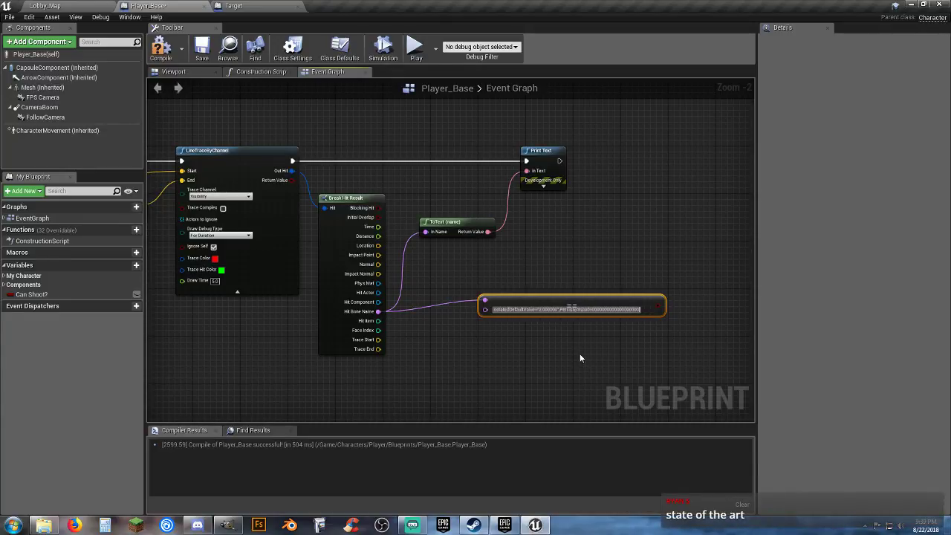
key(BackSpace)
key(BackSpace)
key(BackSpace)
key(BackSpace)
key(BackSpace)
key(BackSpace)
key(BackSpace)
key(BackSpace)
key(BackSpace)
key(BackSpace)
key(BackSpace)
key(BackSpace)
key(Return)
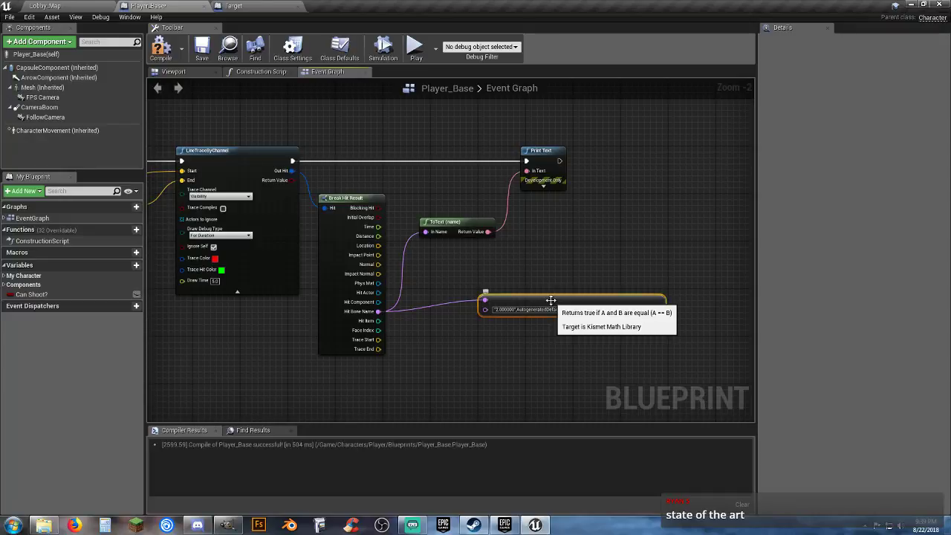
key(Delete)
Compare Break Hit Result's Hit Bone Name with Head using an Equal (Name) node, placed below the ToText node
drag(378, 311, 475, 313)
text(==)
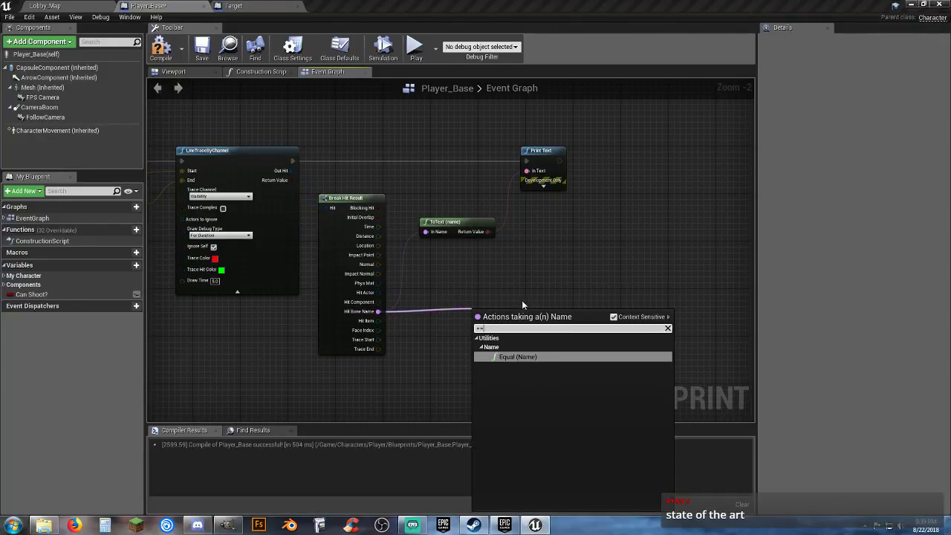
key(Return)
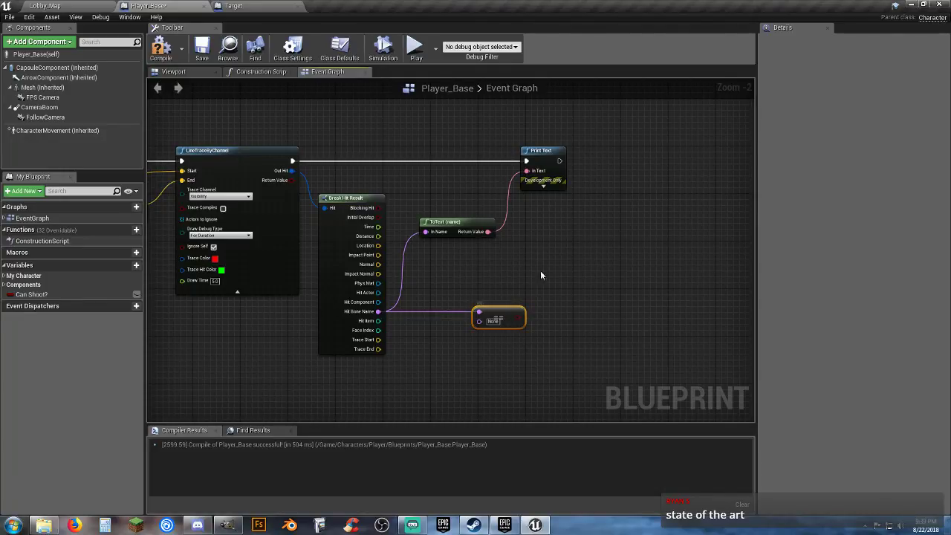
click(89, 6)
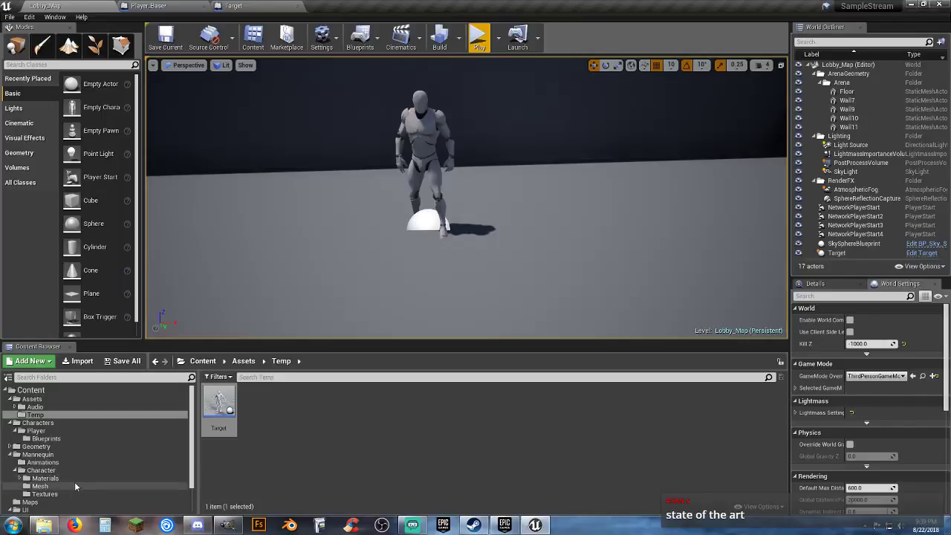
click(246, 6)
click(176, 8)
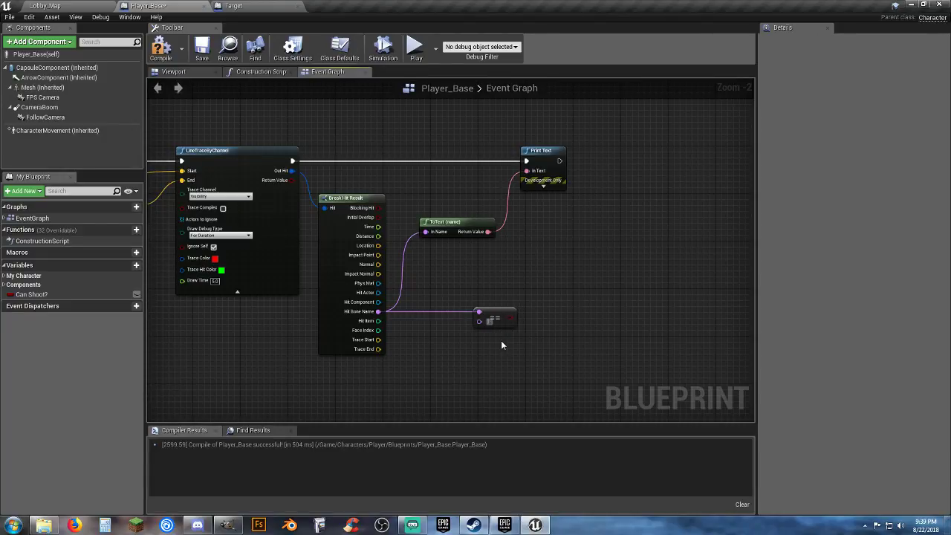
text(Head)
drag(507, 318, 462, 298)
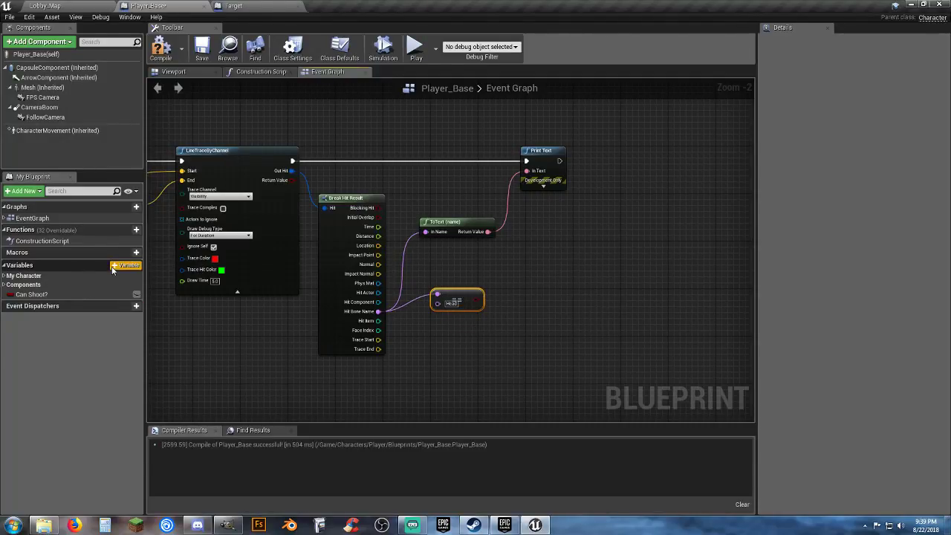
Create a Boolean variable named Head Shot in Player_Base
click(136, 264)
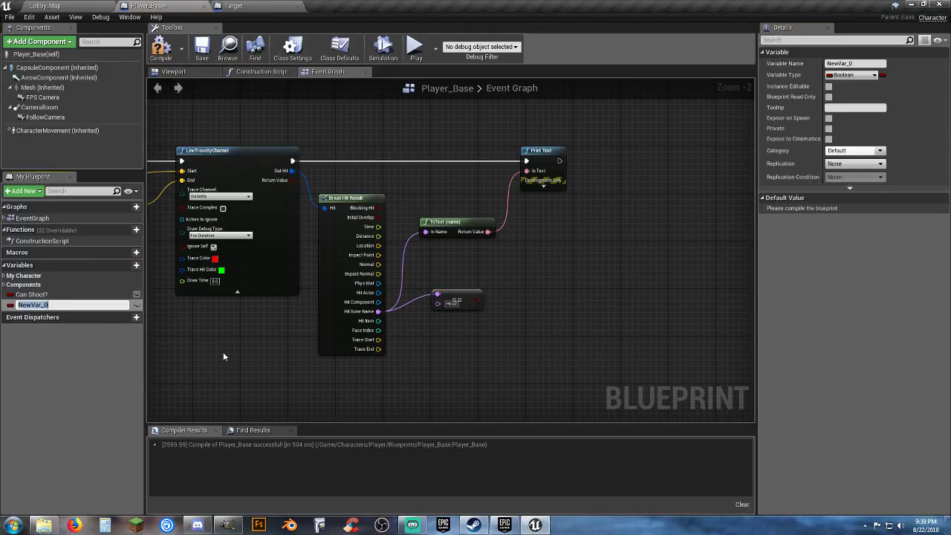
text(Hewa)
key(Return)
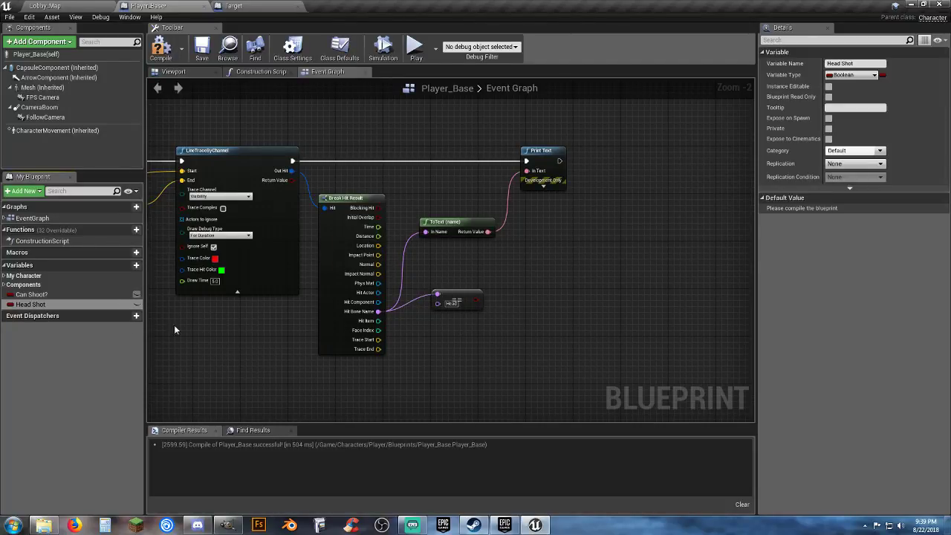
Add a Set Head Shot node after Print Text, feed it the Equal node's result, and compile and save Player_Base
click(32, 305)
drag(31, 304, 559, 161)
drag(473, 300, 611, 162)
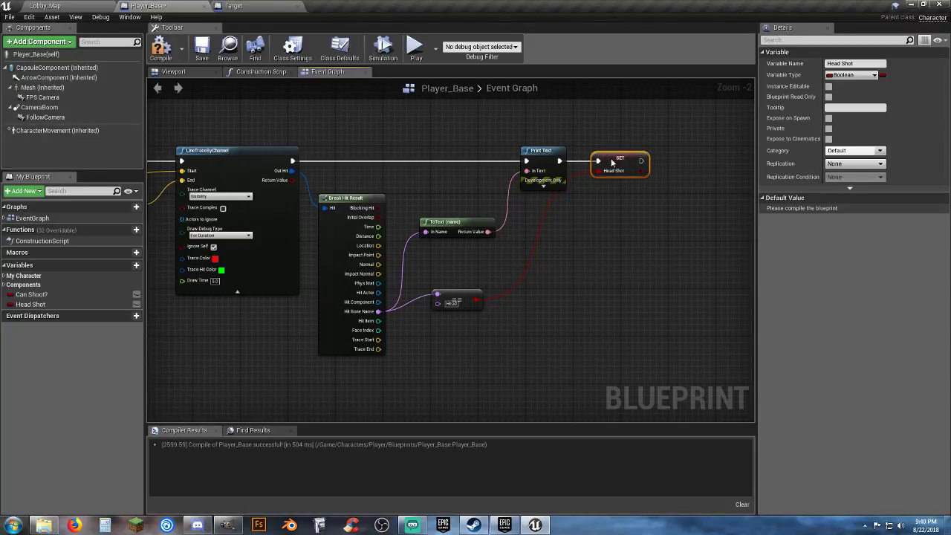
click(612, 241)
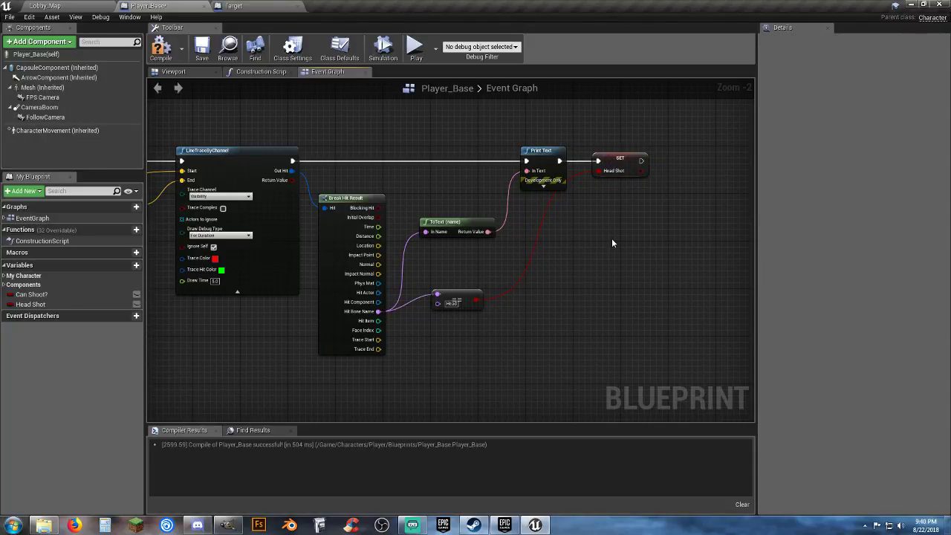
click(161, 46)
click(201, 46)
In Target's Event Graph, add a Cast To Player_Base node executed by Event Tick
click(232, 6)
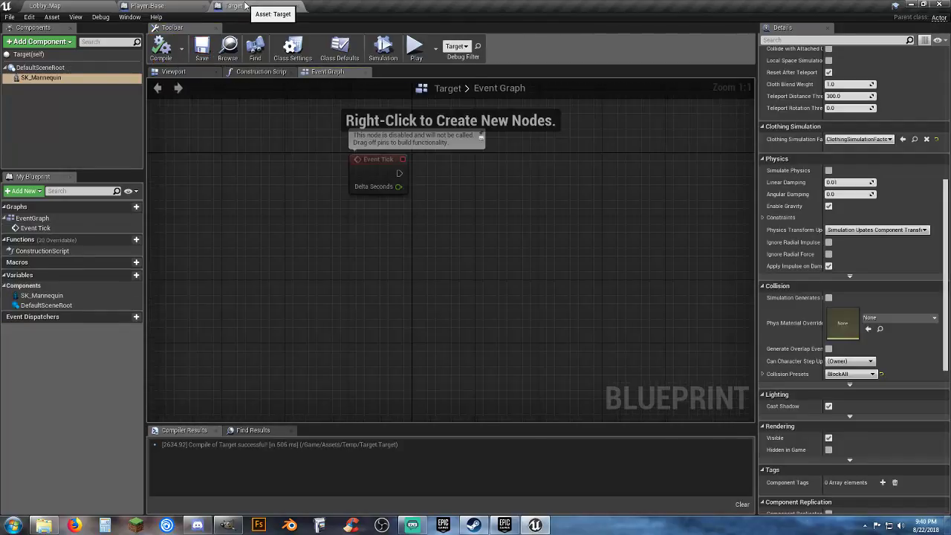
drag(401, 173, 466, 175)
text(cast)
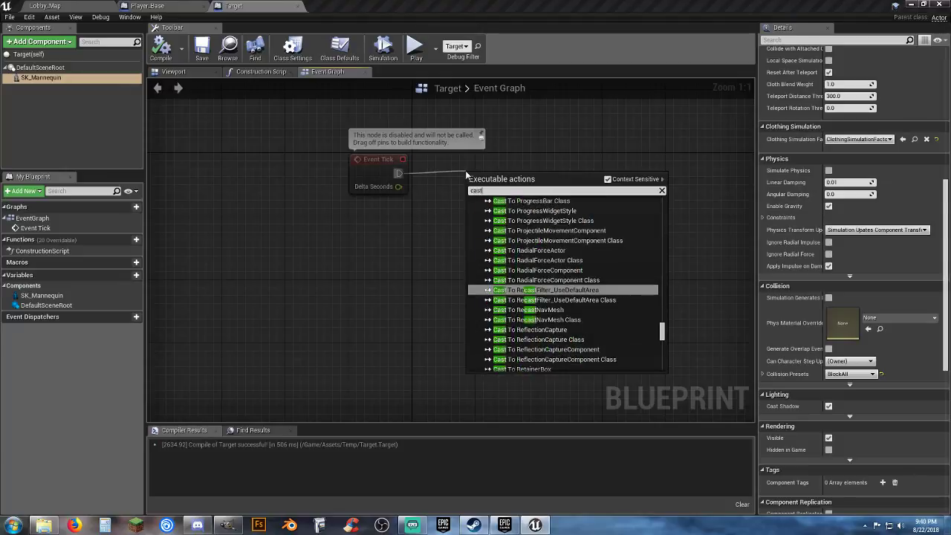
text(toplayer)
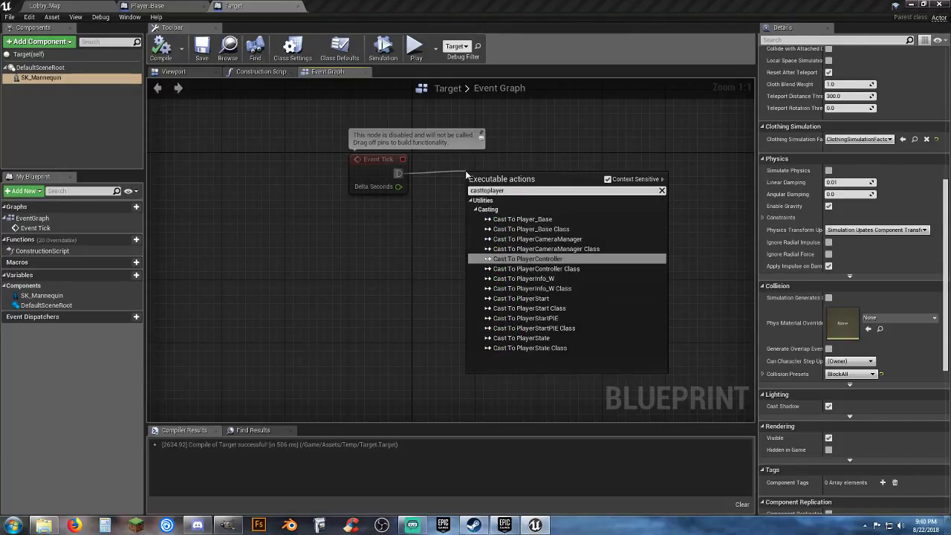
click(509, 219)
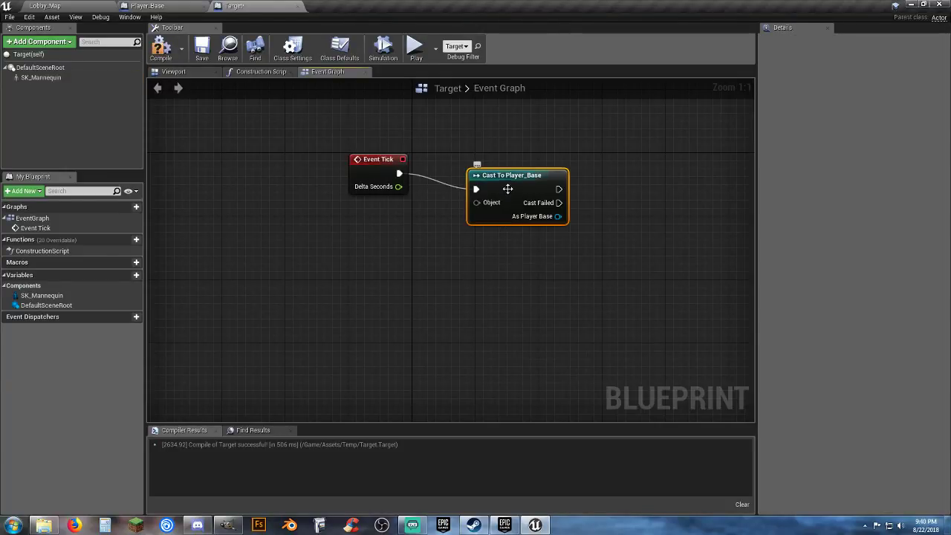
Supply the cast's Object input with a Get Player Character node and place that node below Event Tick
drag(507, 188, 449, 229)
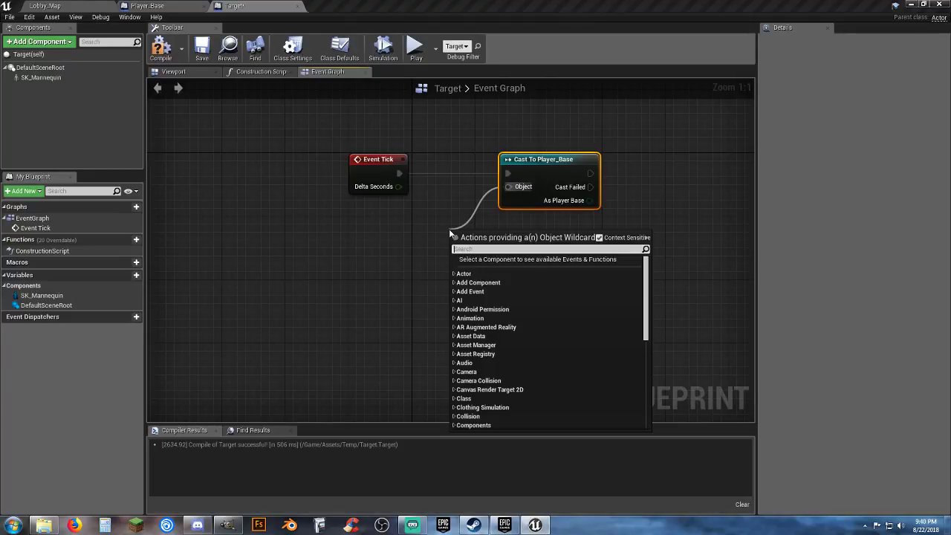
text(getplayer)
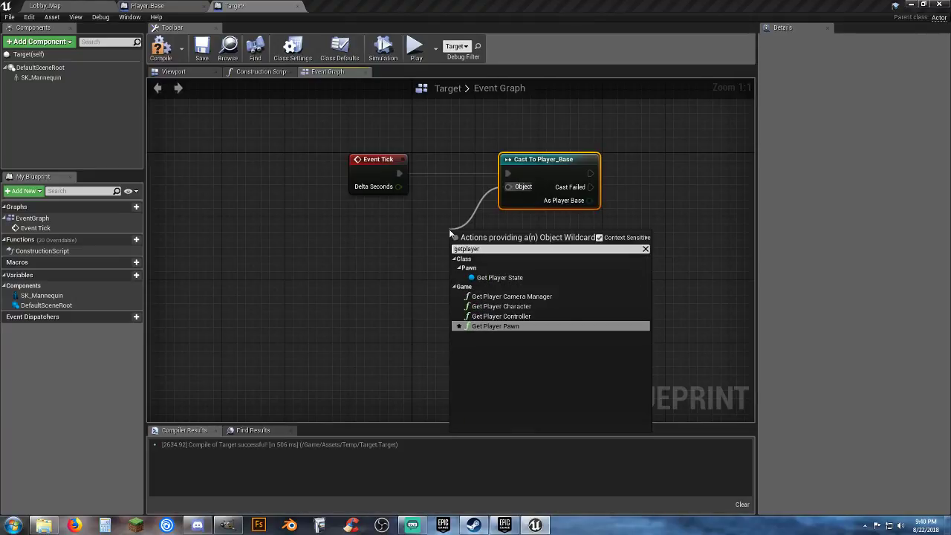
text(cha)
key(Return)
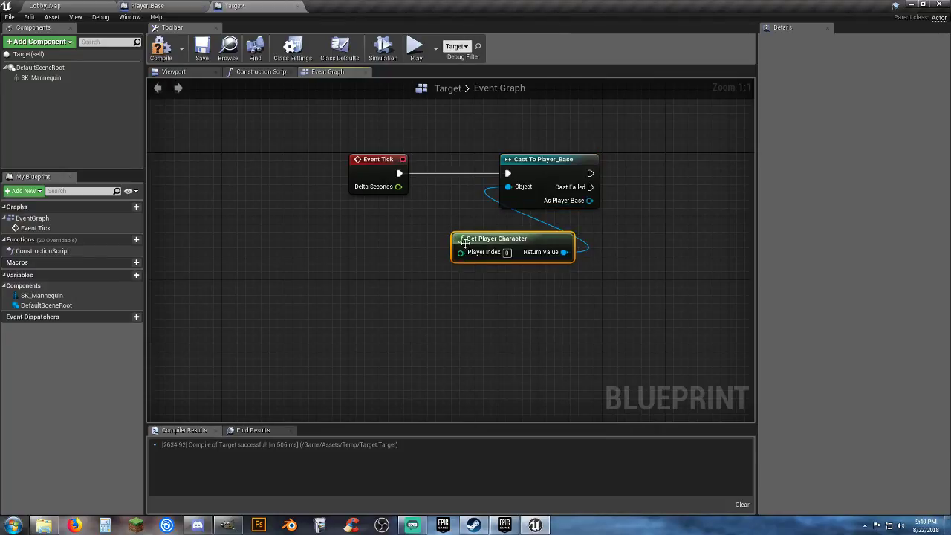
drag(464, 241, 362, 226)
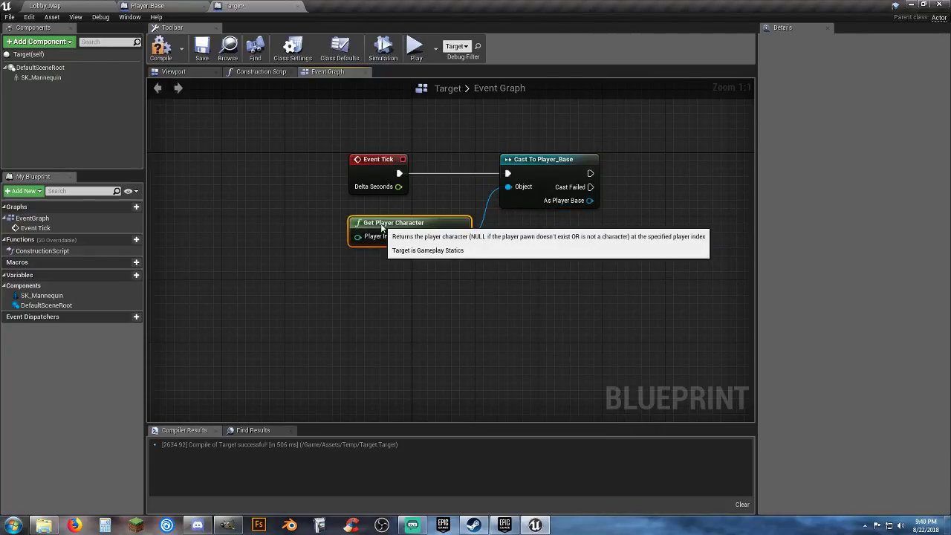
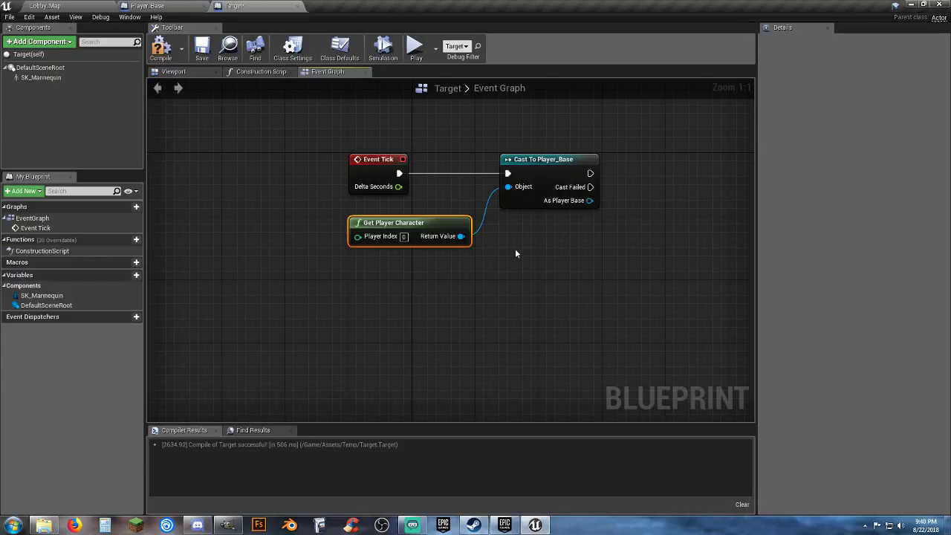
right_drag(535, 243, 468, 267)
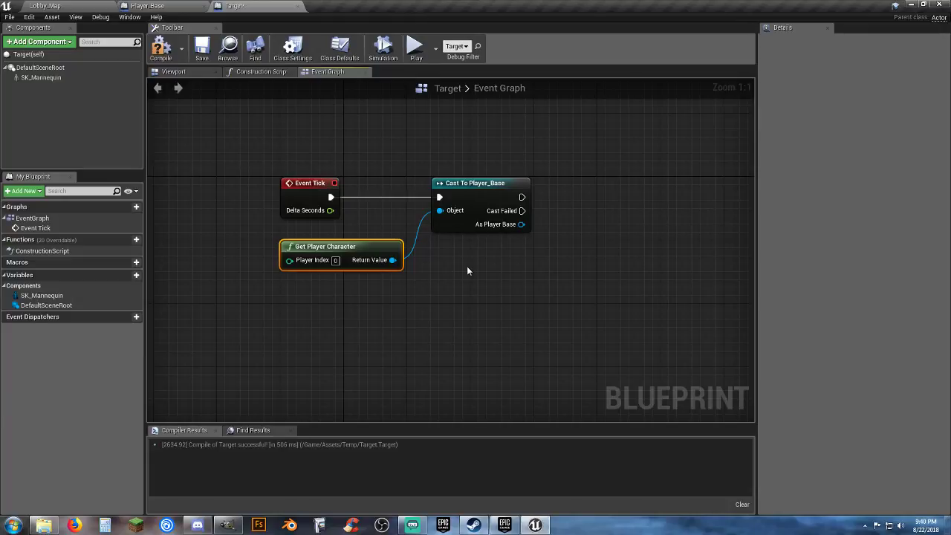
right_drag(468, 269, 451, 278)
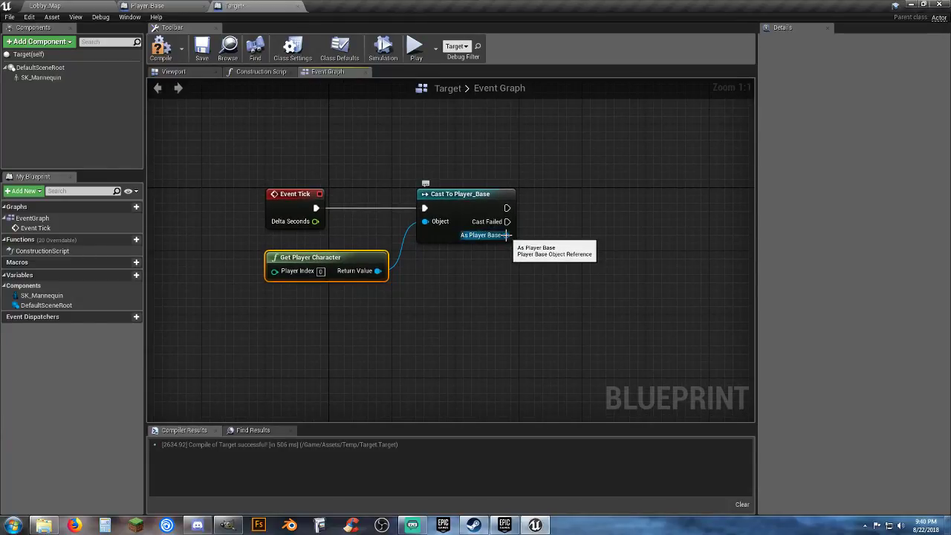
Get the Head Shot variable from the As Player Base output of the Cast To Player_Base node
drag(508, 237, 539, 259)
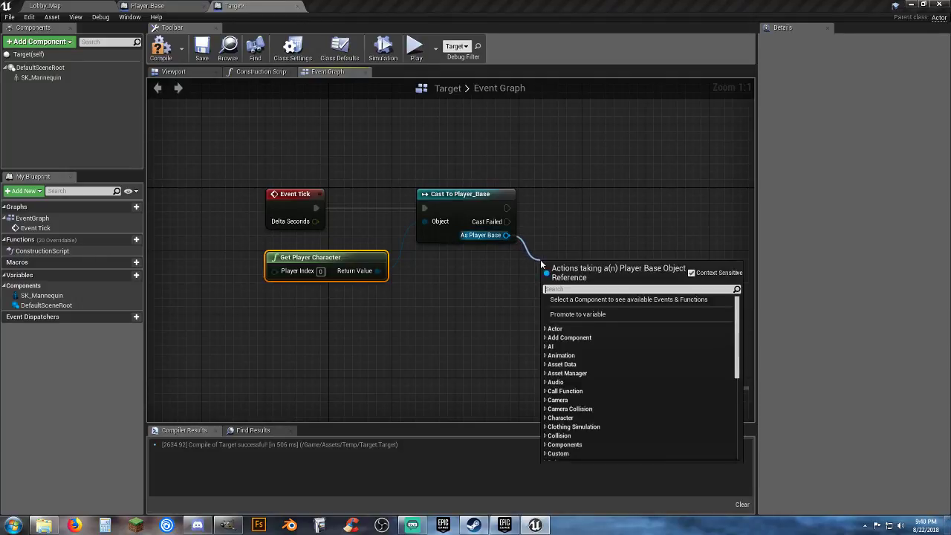
text(head)
click(586, 355)
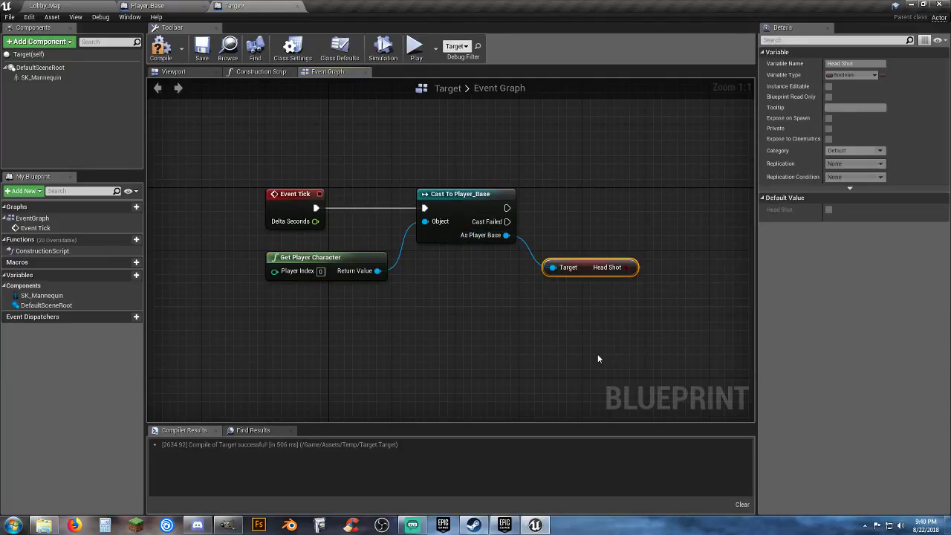
Add a Branch after the cast with Head Shot as its condition, and compile the blueprint
right_drag(588, 233, 488, 233)
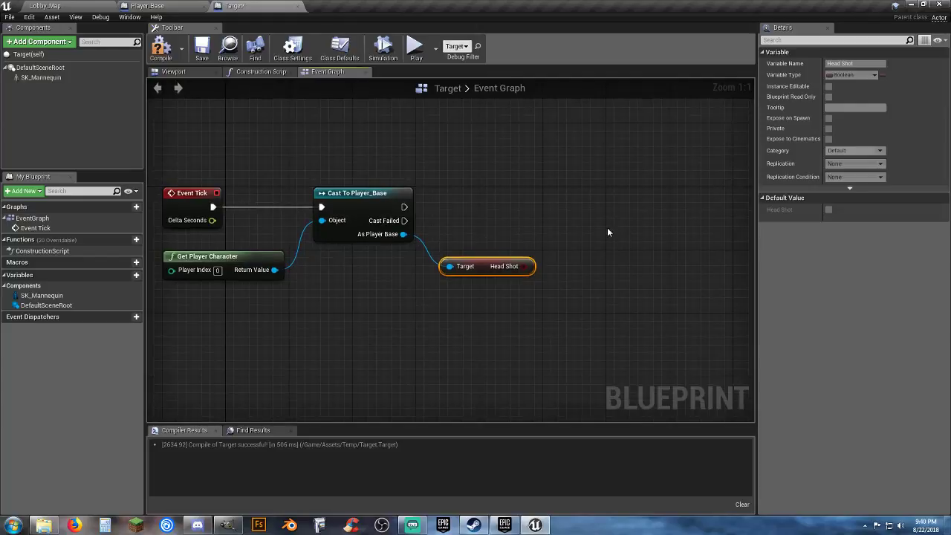
click(578, 216)
drag(586, 236, 403, 206)
drag(524, 265, 579, 199)
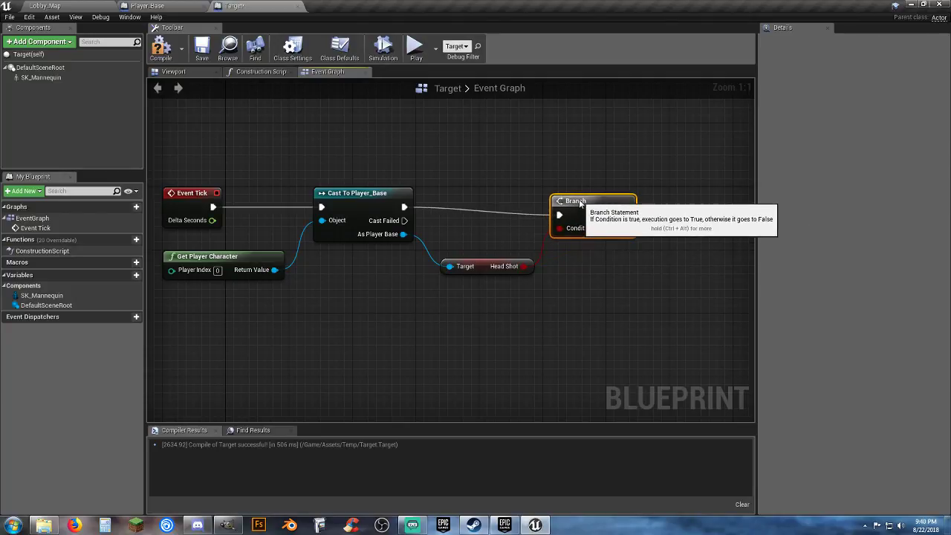
click(584, 275)
right_drag(584, 275, 531, 292)
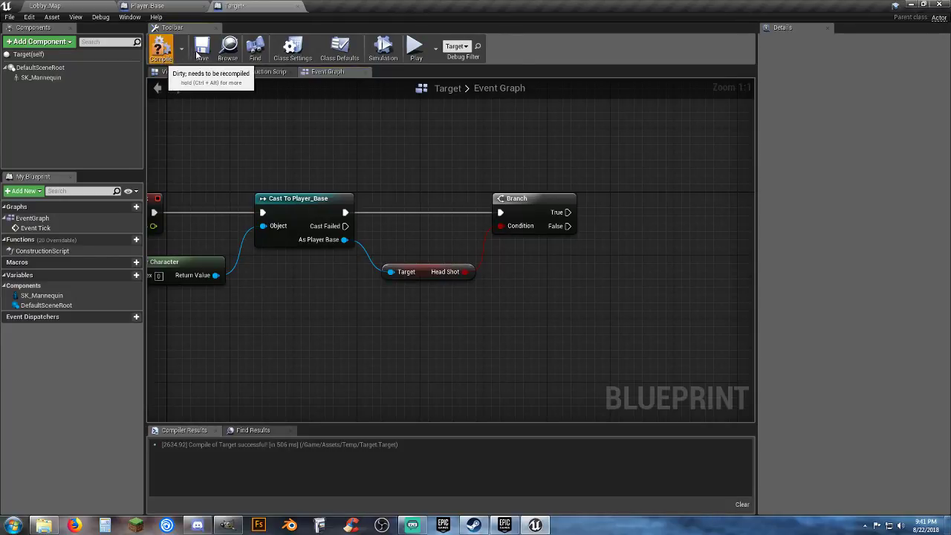
right_drag(562, 293, 494, 321)
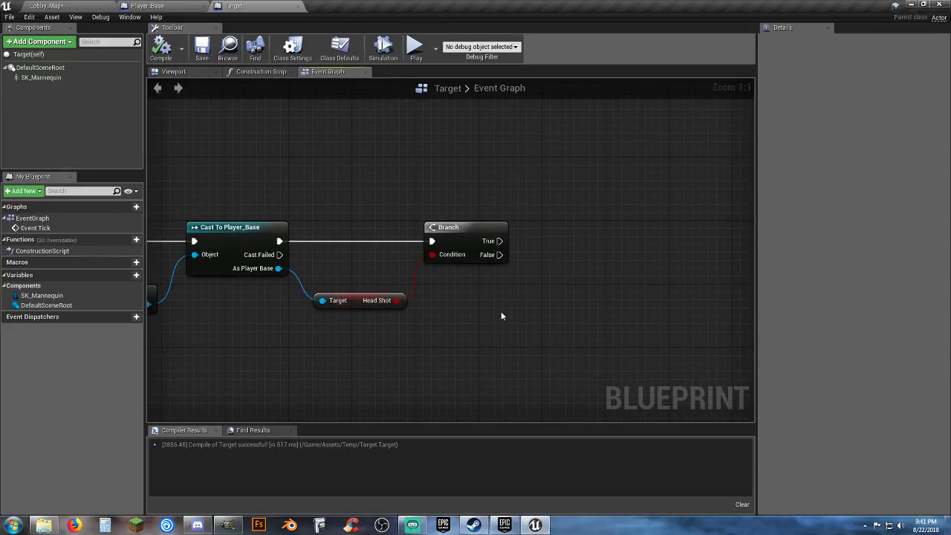
Add Play Animation (SK_Mannequin) on the Branch's True output and place its SK Mannequin reference below the Branch
right_drag(519, 312, 513, 296)
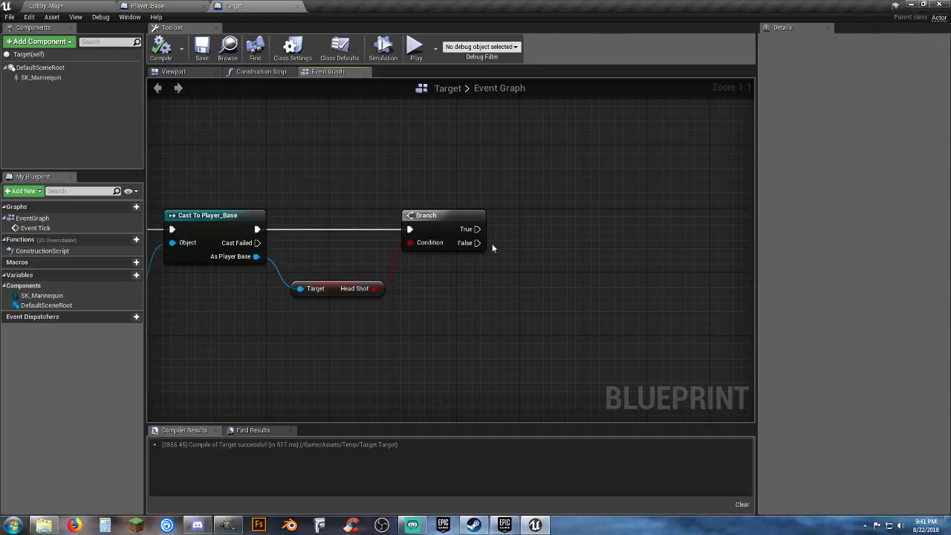
drag(476, 229, 537, 232)
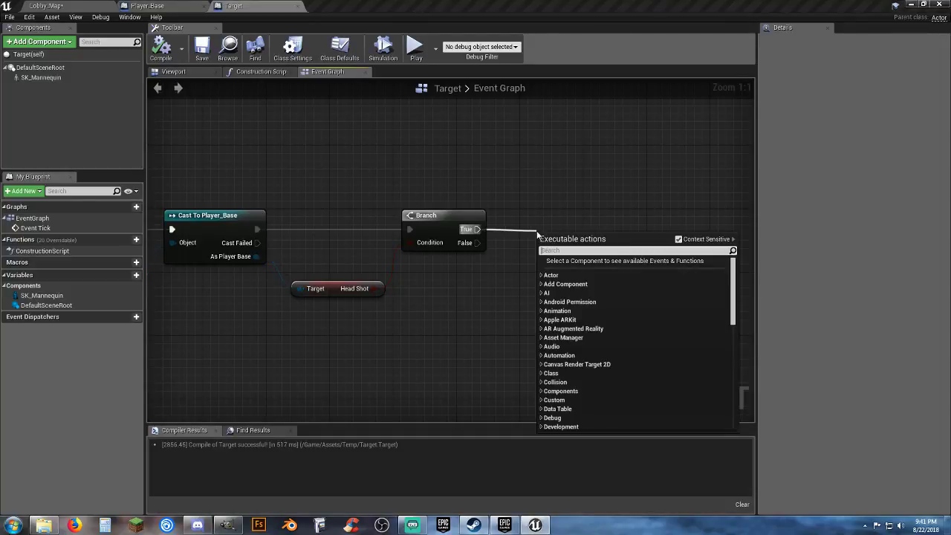
text(playani)
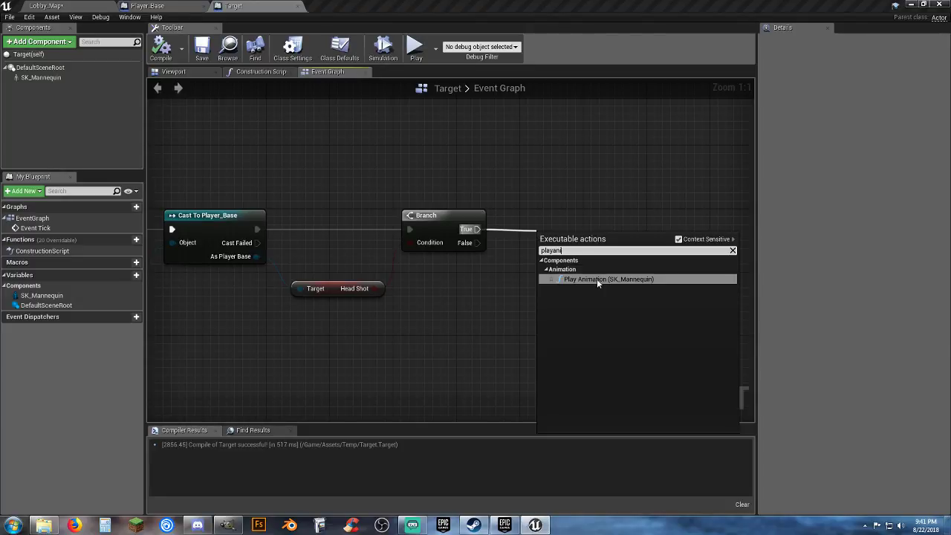
click(596, 279)
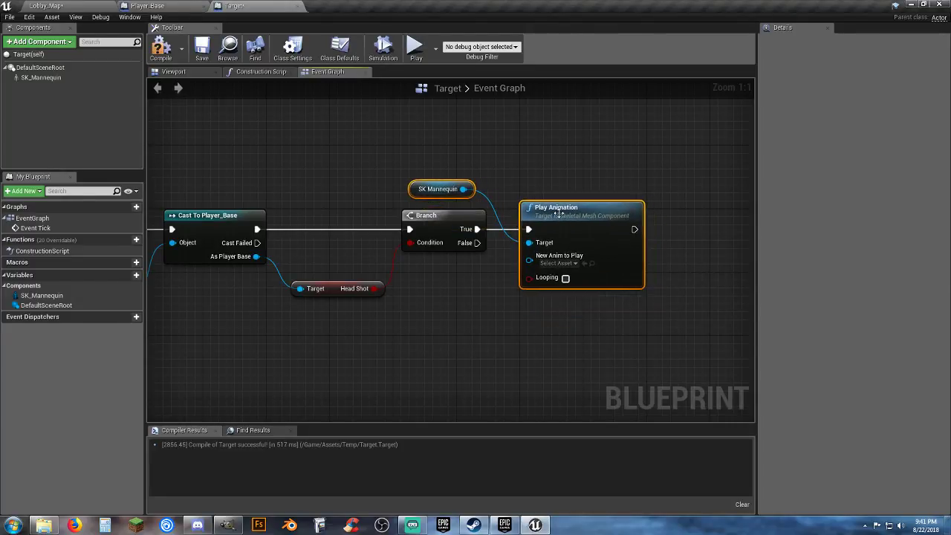
click(422, 195)
drag(422, 195, 427, 277)
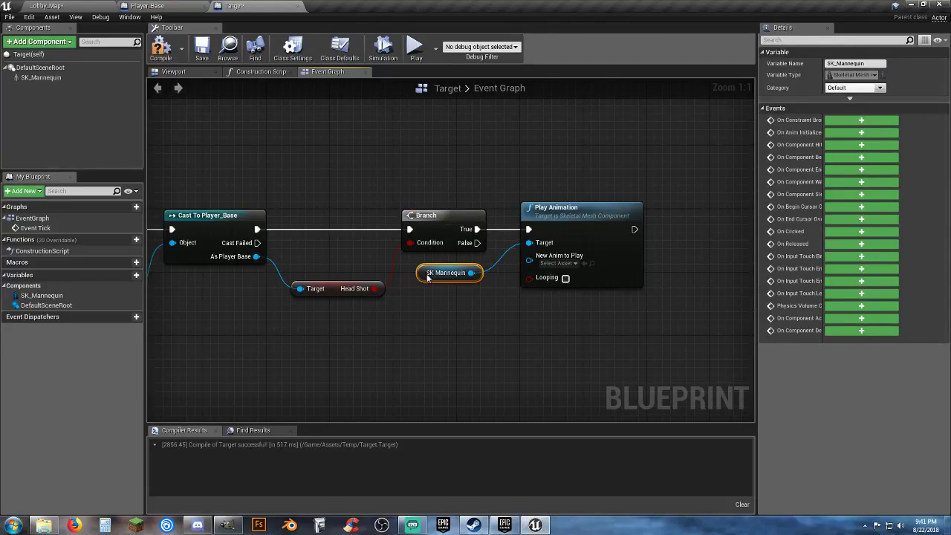
Set the Play Animation node's New Anim to Play to ThirdPerson_Jump
click(475, 319)
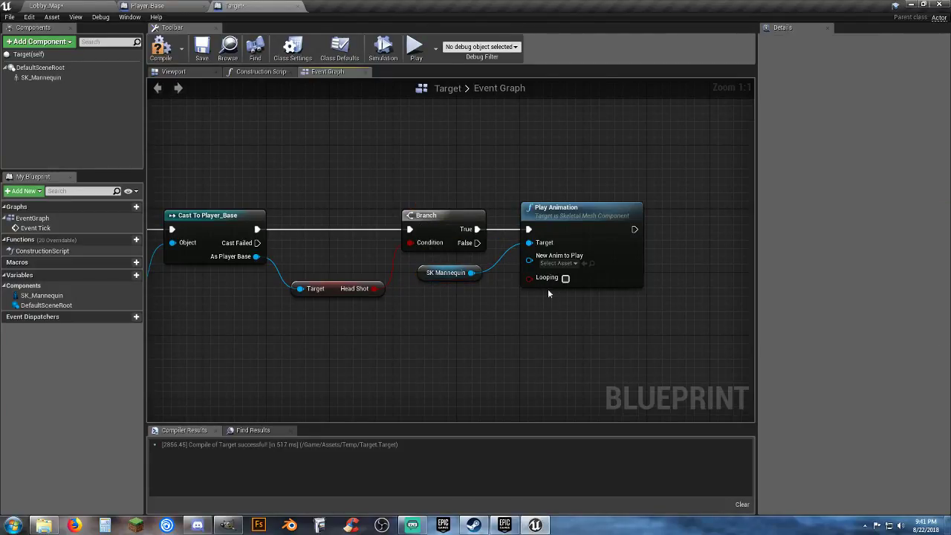
click(575, 262)
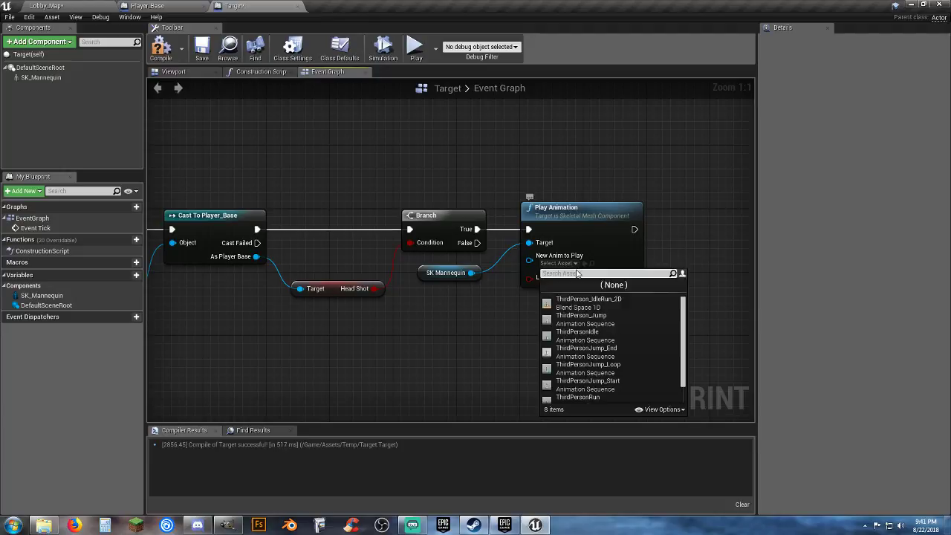
click(615, 326)
Add a Delay with a duration of 1.0 after Play Animation, aligned with the execution line
right_drag(594, 333, 468, 335)
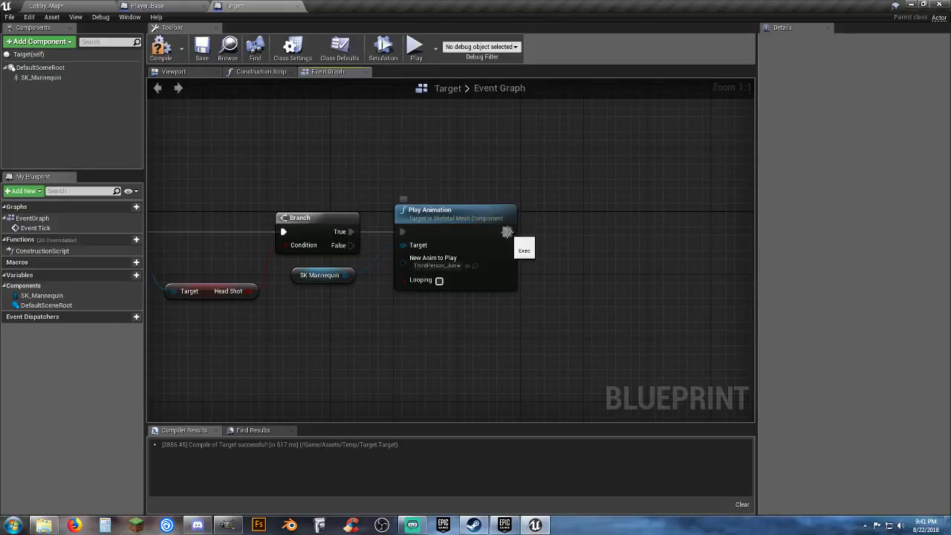
drag(508, 231, 553, 231)
text(delay)
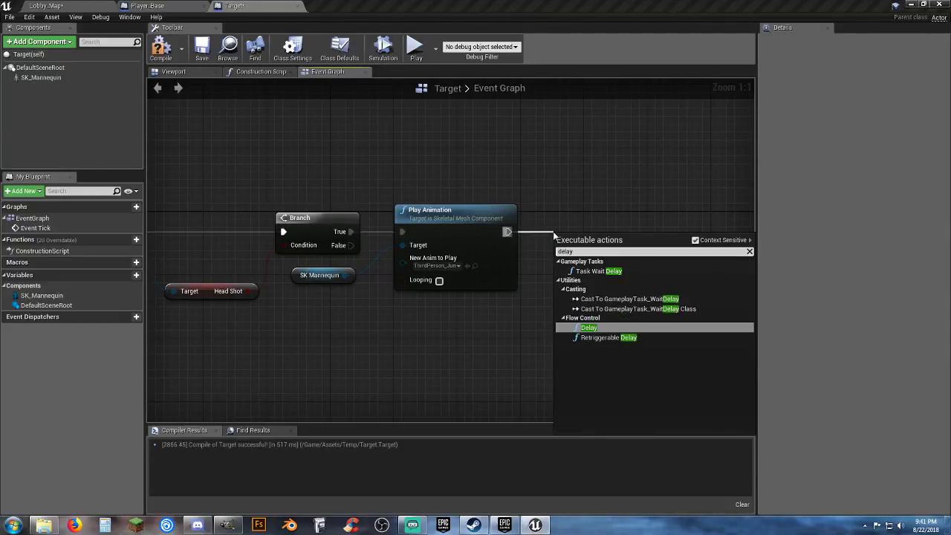
click(591, 328)
drag(592, 257, 584, 233)
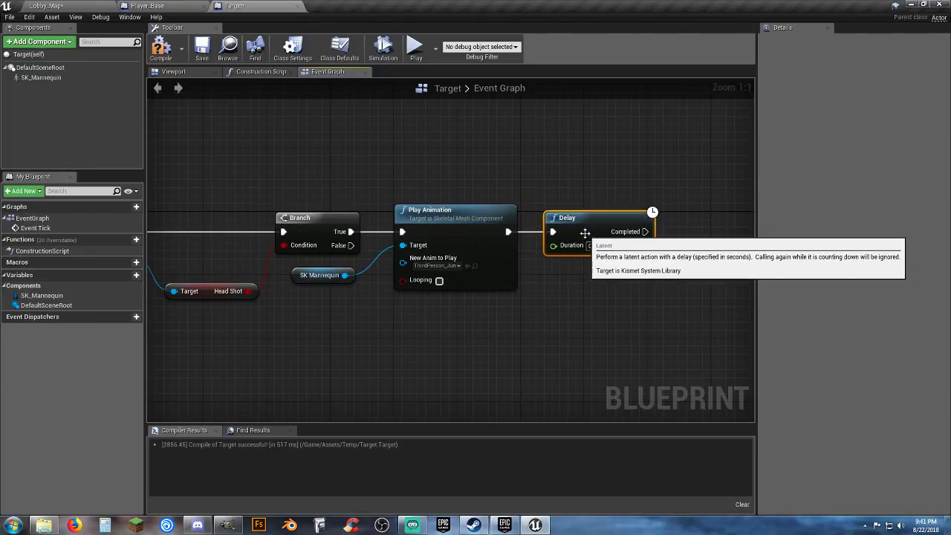
click(604, 287)
right_drag(612, 298, 501, 289)
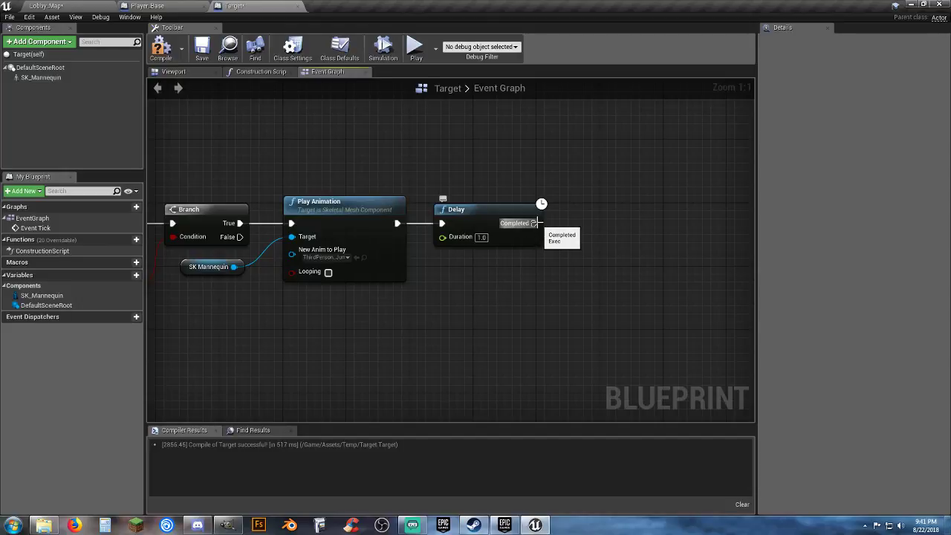
drag(534, 223, 579, 222)
text(instance)
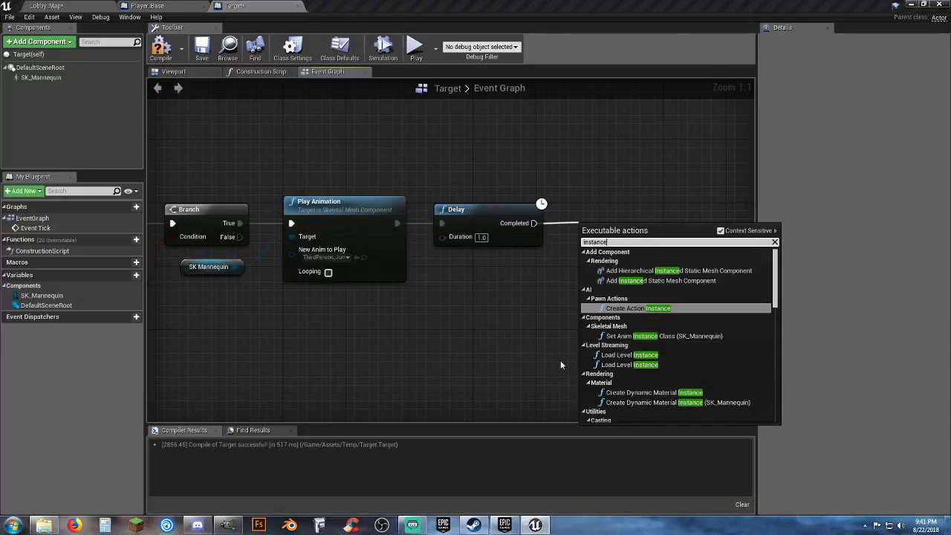
scroll(627, 334, down, 3)
scroll(629, 325, up, 3)
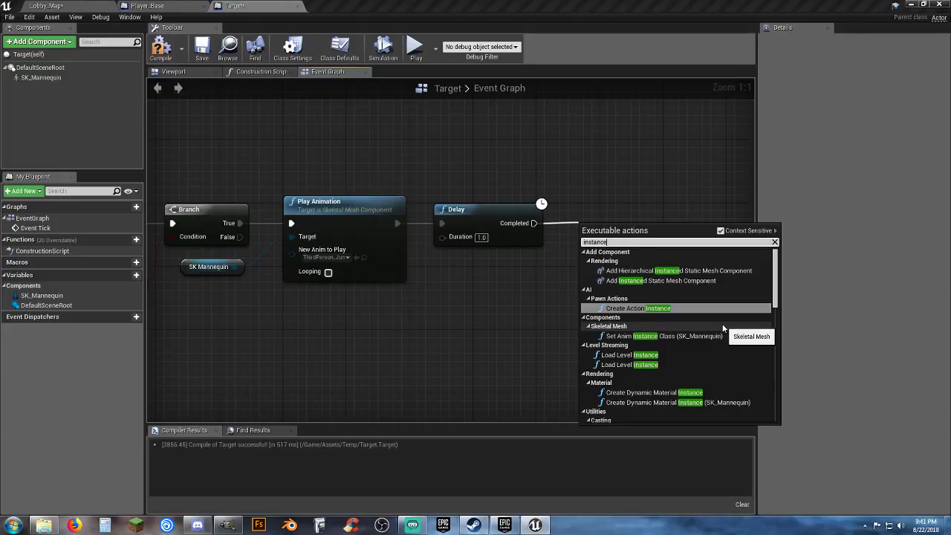
scroll(698, 326, down, 7)
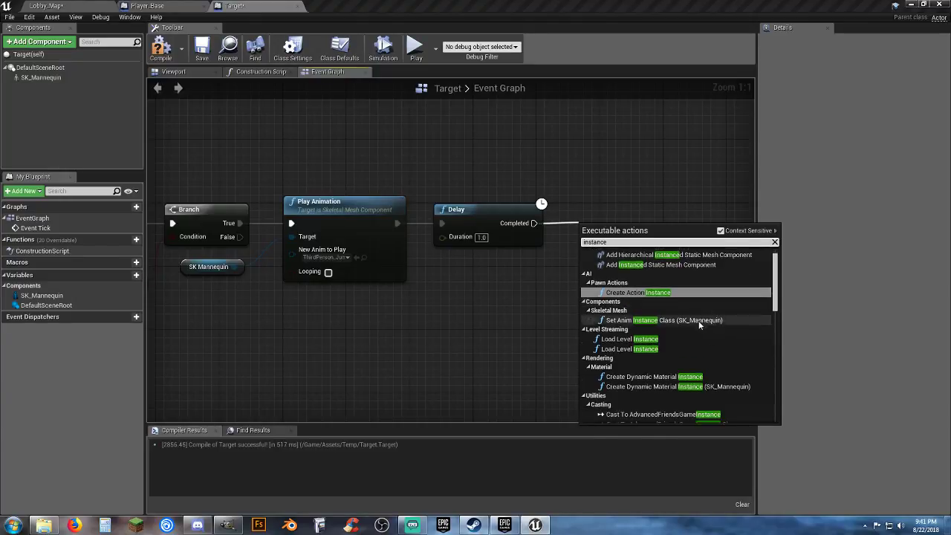
scroll(693, 325, down, 10)
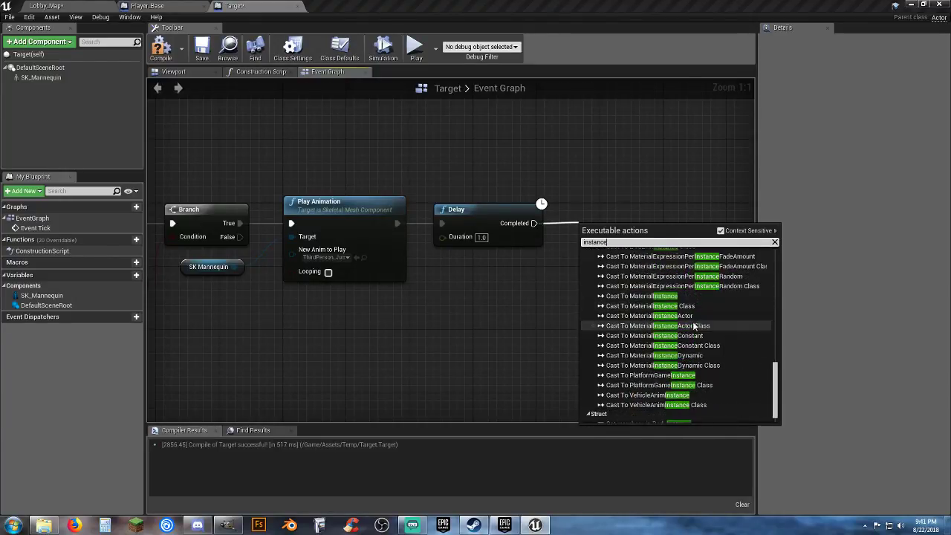
scroll(693, 326, up, 15)
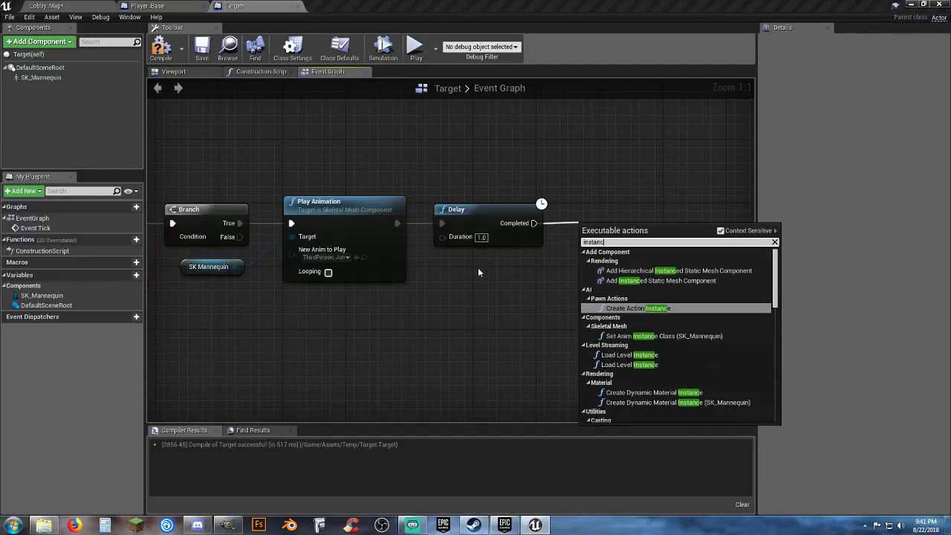
click(561, 257)
Search the actions available from the Delay's Completed output for "animation" and look through them
drag(535, 225, 594, 231)
text(animation)
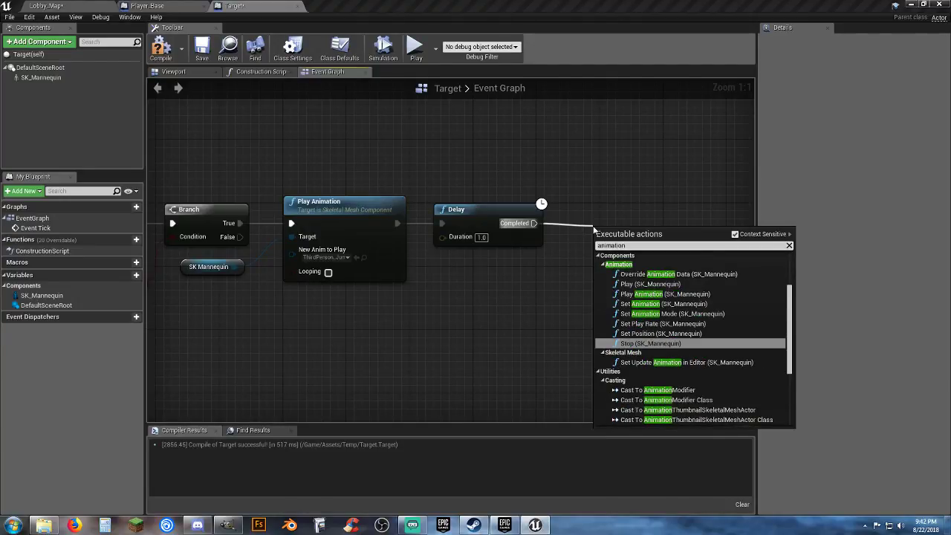
text(i)
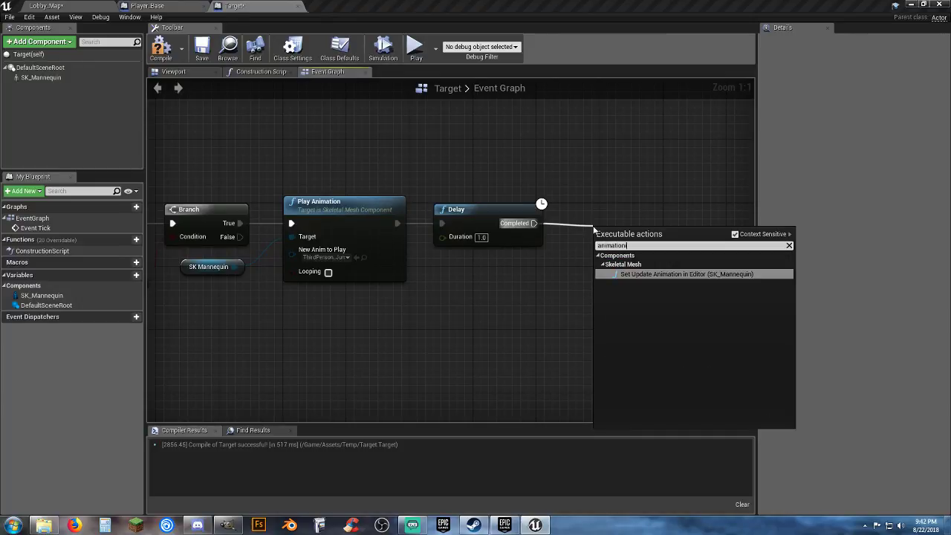
key(BackSpace)
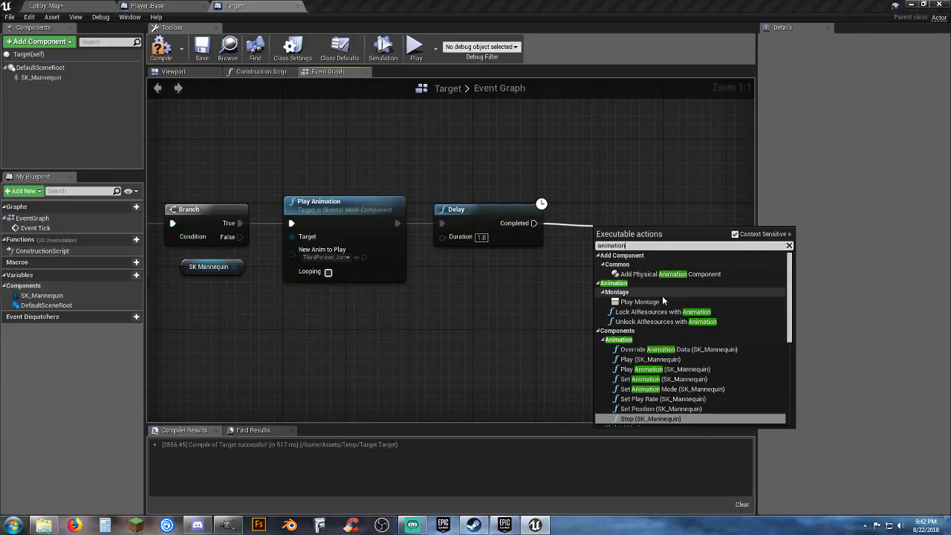
scroll(711, 312, down, 3)
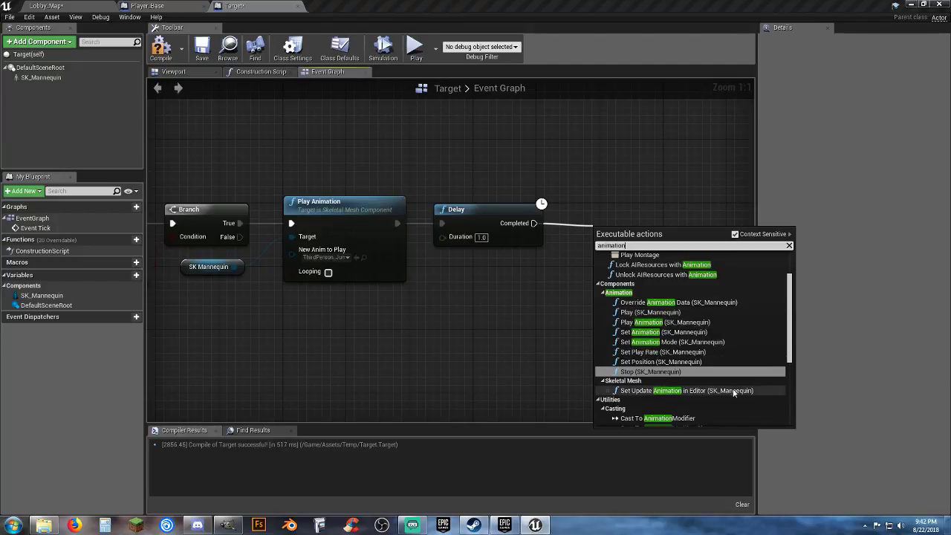
scroll(747, 379, down, 2)
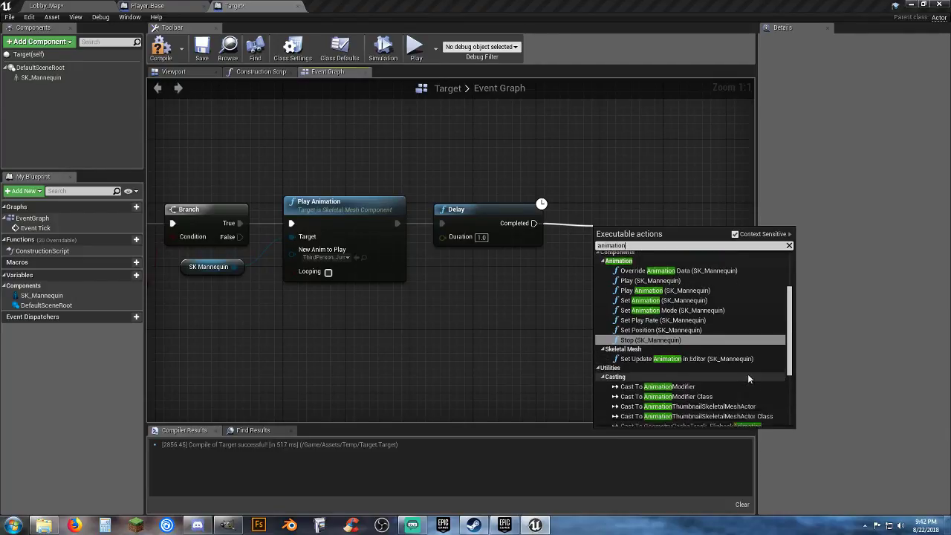
scroll(748, 378, down, 2)
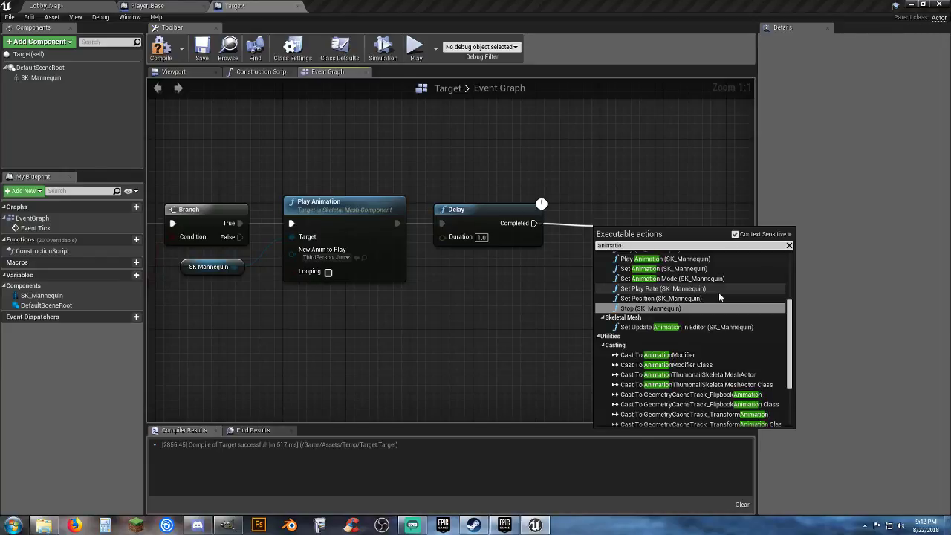
key(BackSpace)
key(BackSpace)
key(BackSpace)
key(BackSpace)
key(BackSpace)
key(BackSpace)
key(BackSpace)
key(BackSpace)
Search for "instance", add Set Anim Instance Class (SK_Mannequin) after the Delay, and align it with the execution line
text(ins)
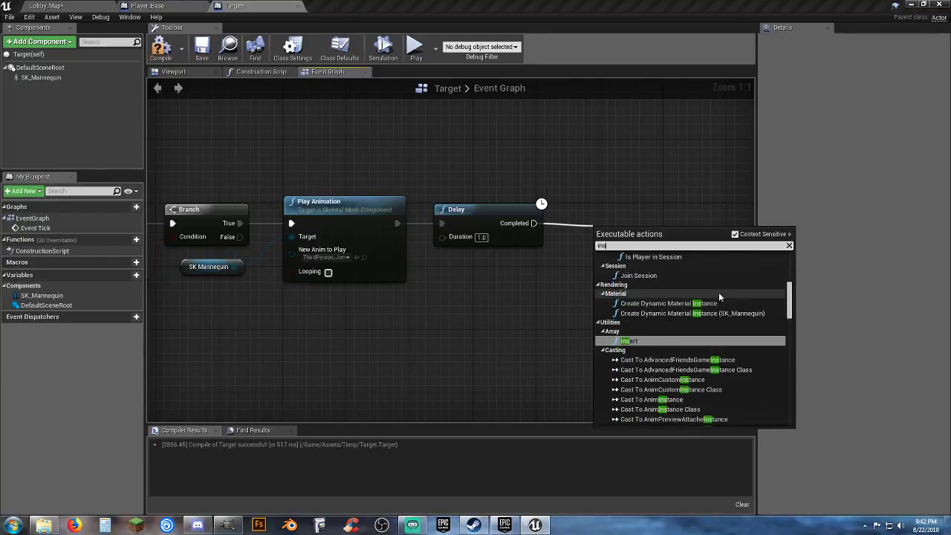
text(ta)
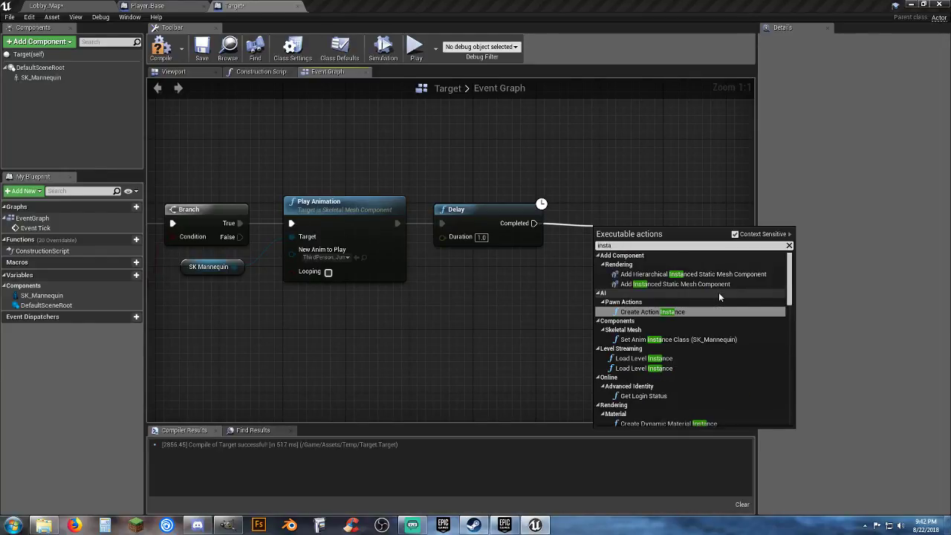
text(nce)
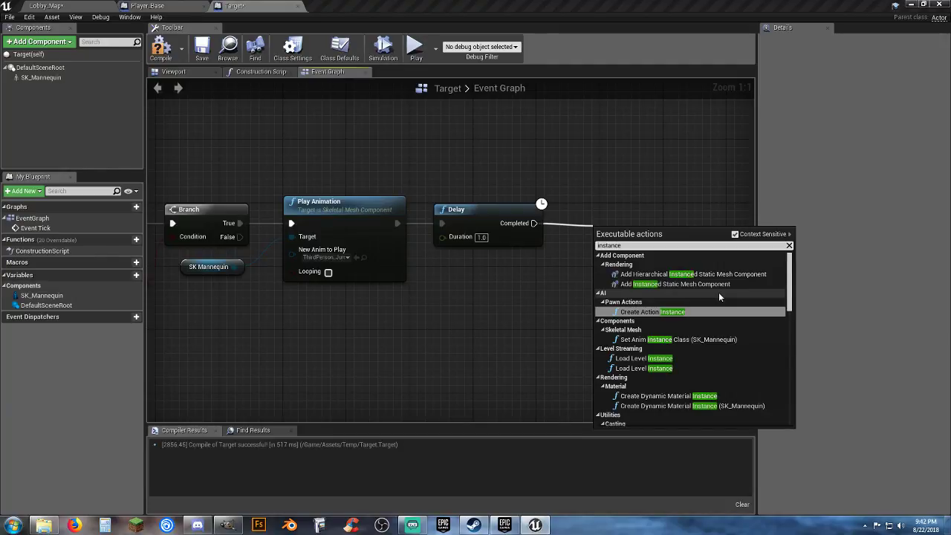
click(667, 339)
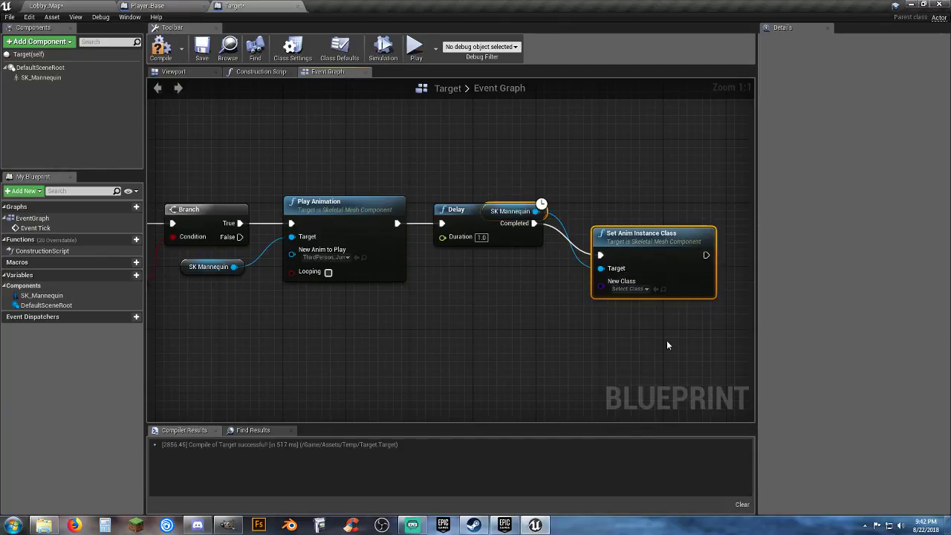
drag(661, 235, 654, 203)
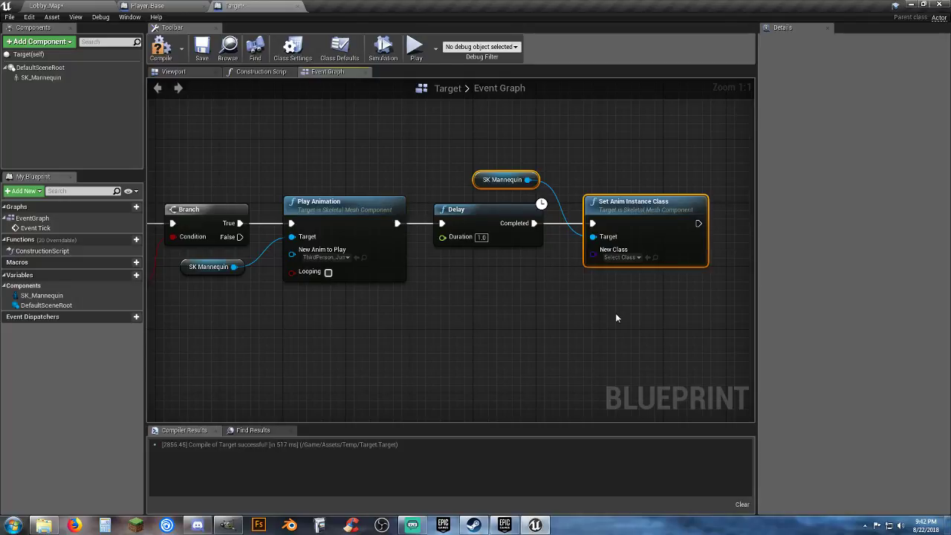
Set the Set Anim Instance Class node's New Class to ThirdPerson_AnimBP and move its SK Mannequin reference below the Delay
click(615, 317)
click(621, 257)
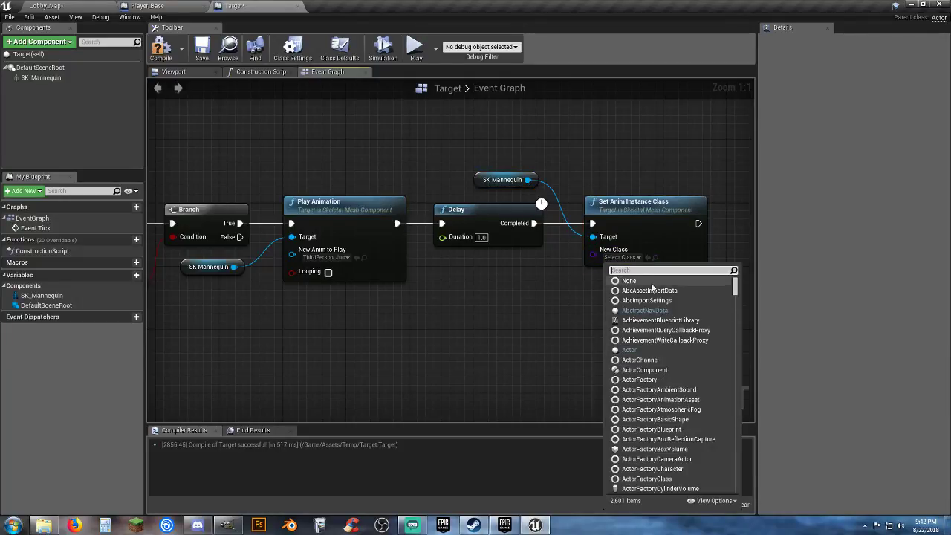
text(third)
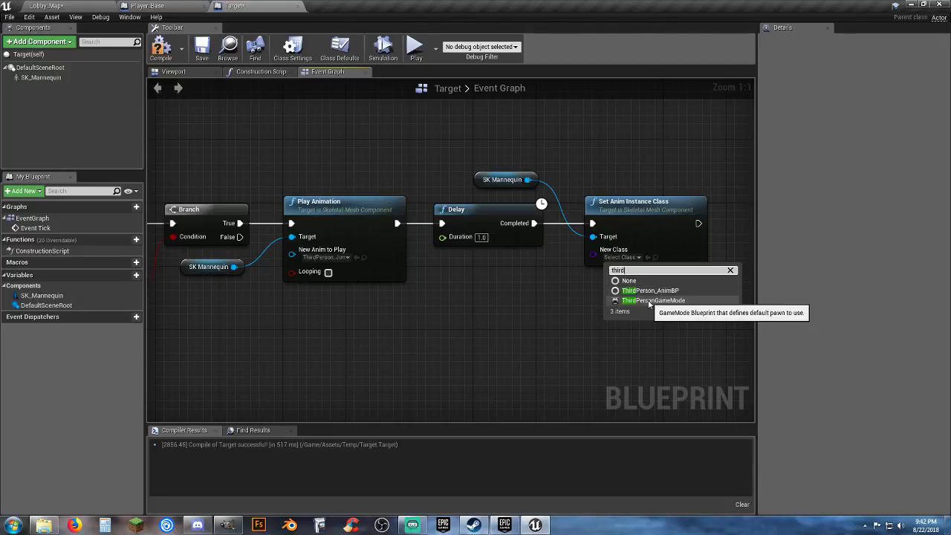
click(652, 290)
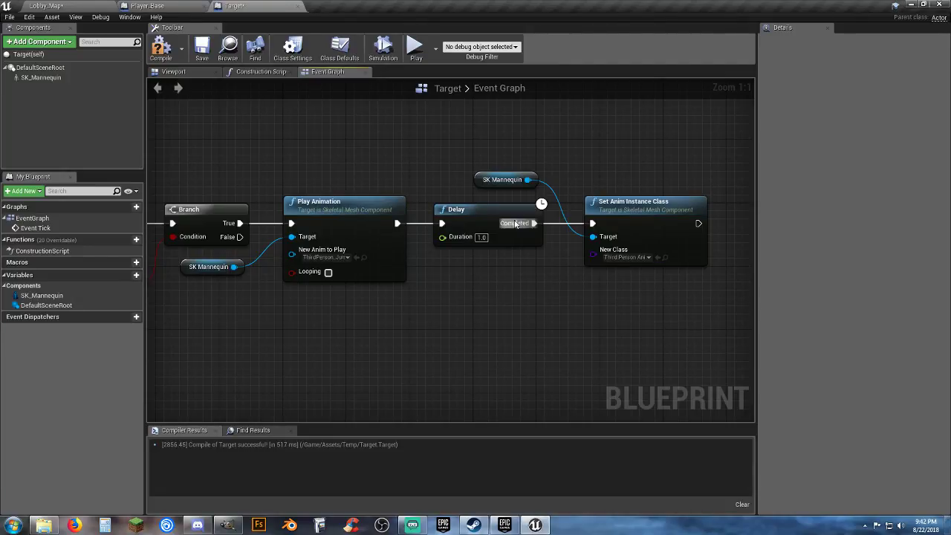
click(479, 186)
drag(479, 185, 502, 274)
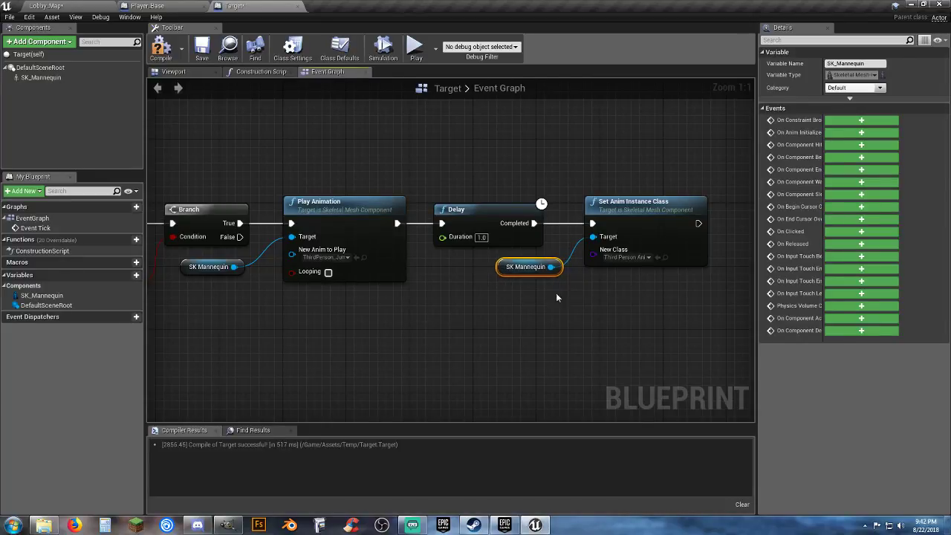
click(556, 297)
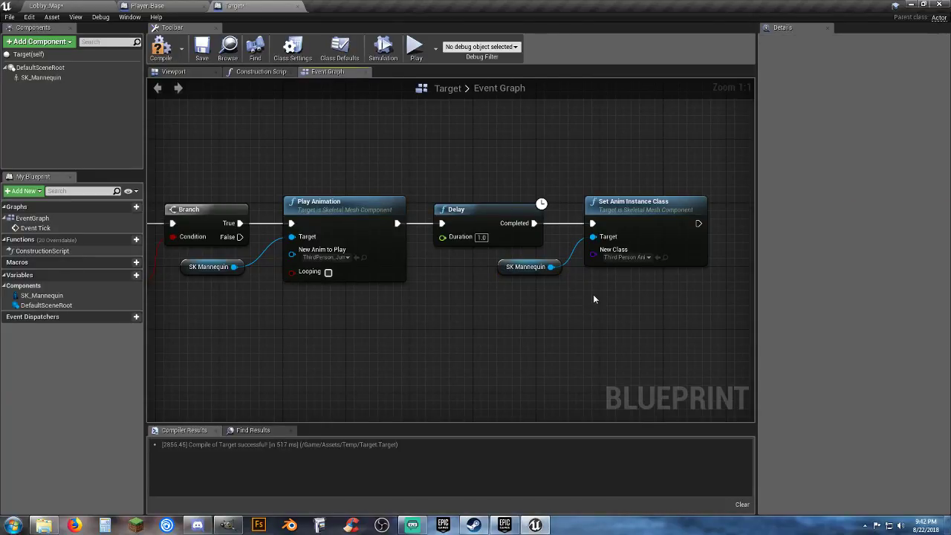
Delete the Set Anim Instance Class node with its SK Mannequin reference and compile the Target blueprint
drag(618, 286, 559, 202)
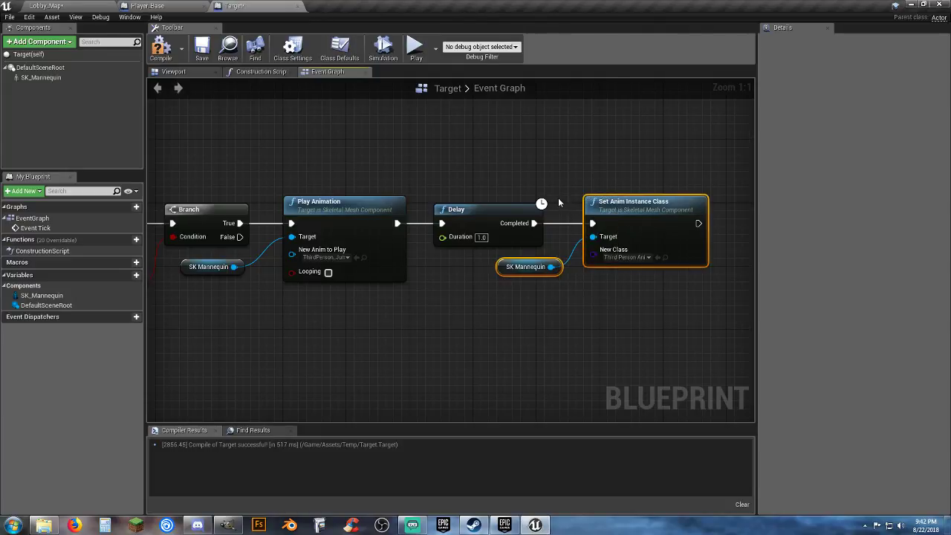
key(Delete)
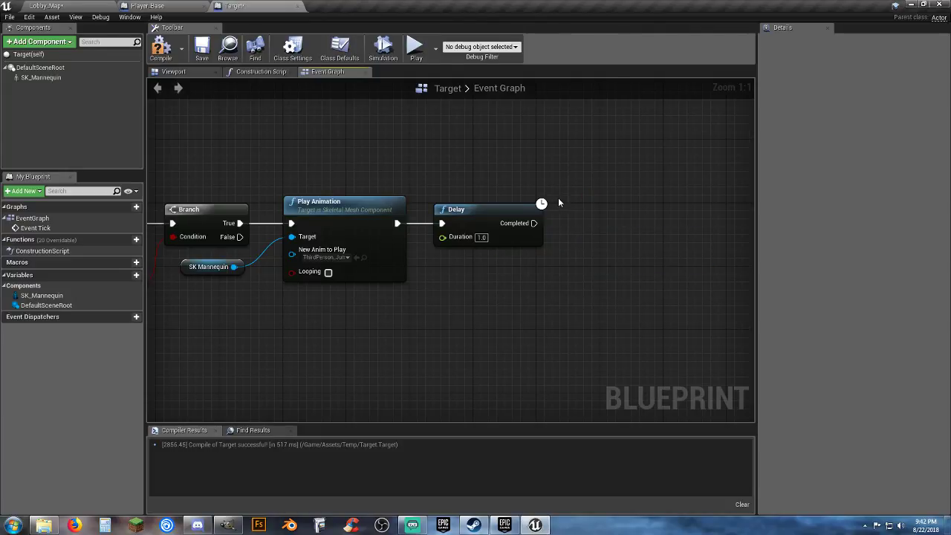
click(162, 58)
Play-test Lobby_Map, shooting the target mannequin in the body and head to check its animation from several sides
click(77, 9)
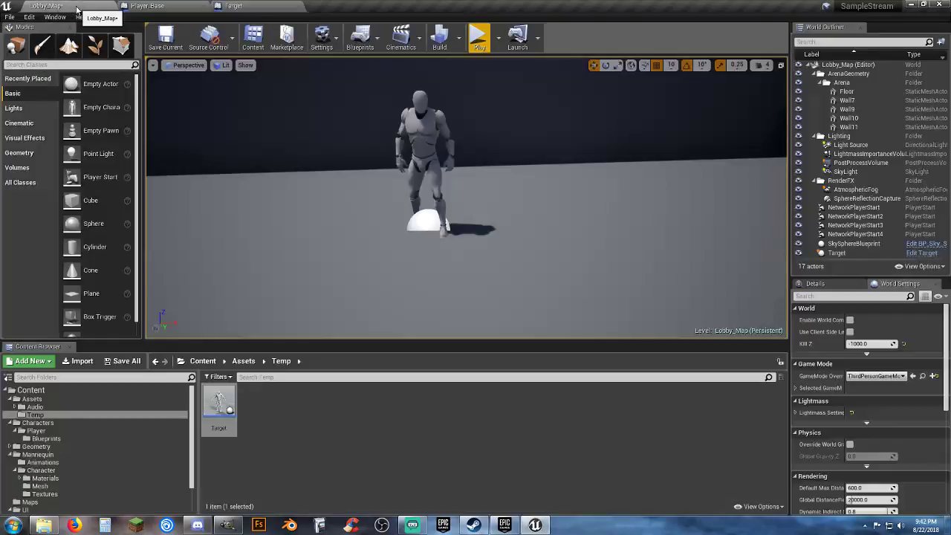
click(479, 37)
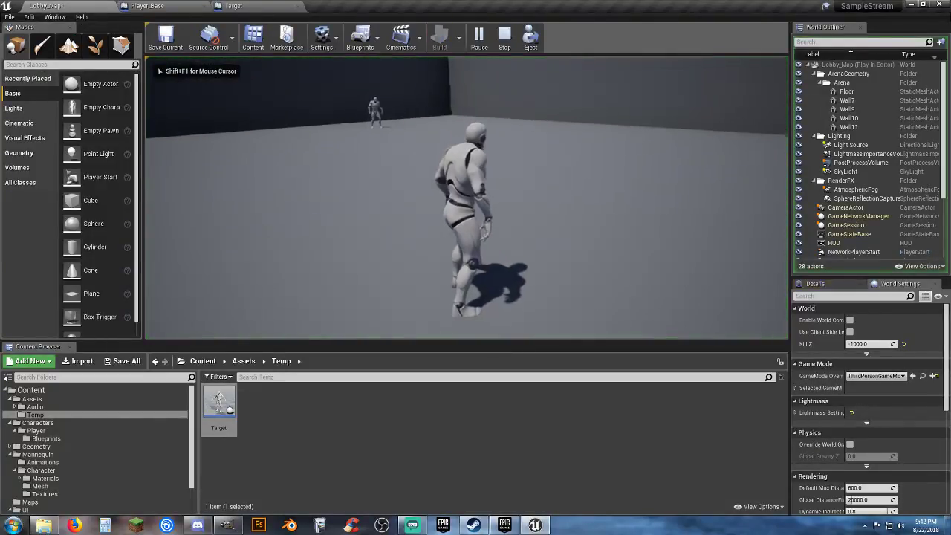
click(465, 198)
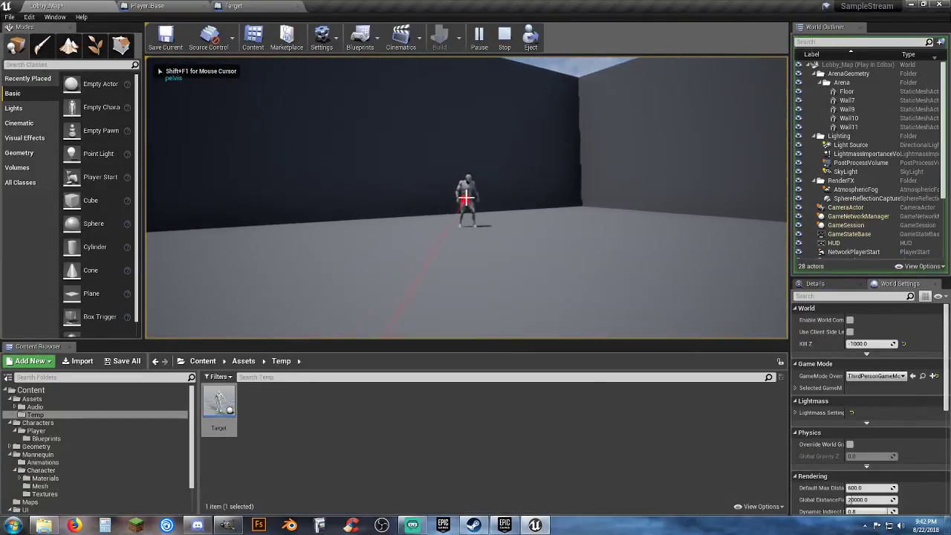
click(466, 198)
click(465, 198)
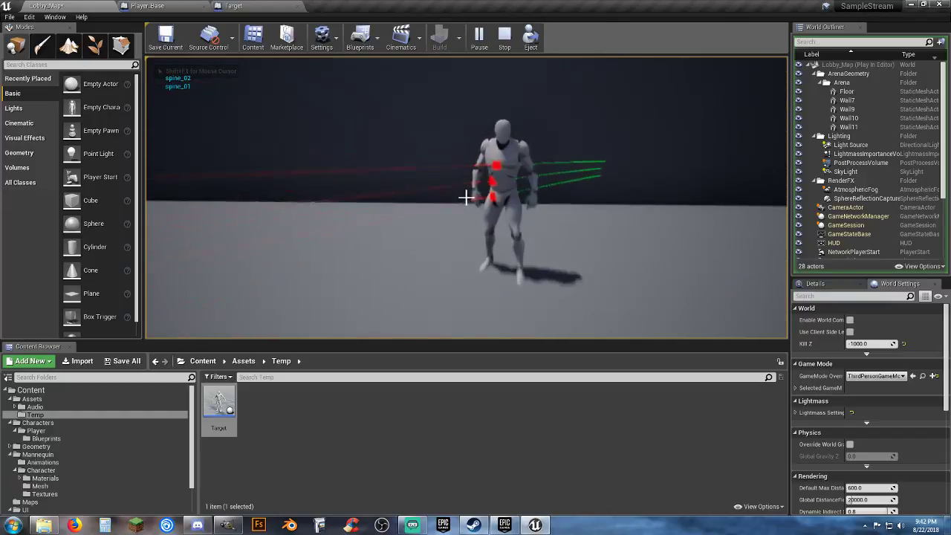
key(w)
click(466, 198)
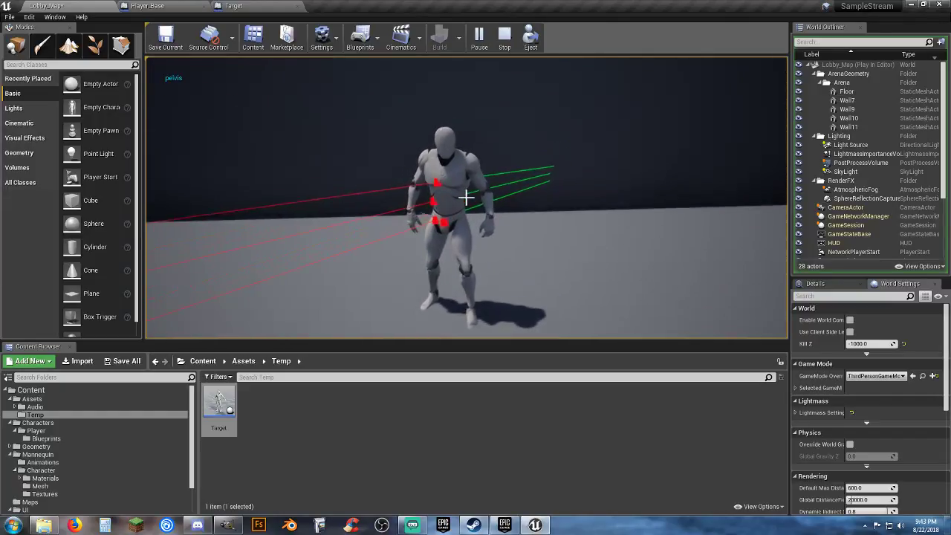
click(466, 198)
click(466, 198)
click(466, 198)
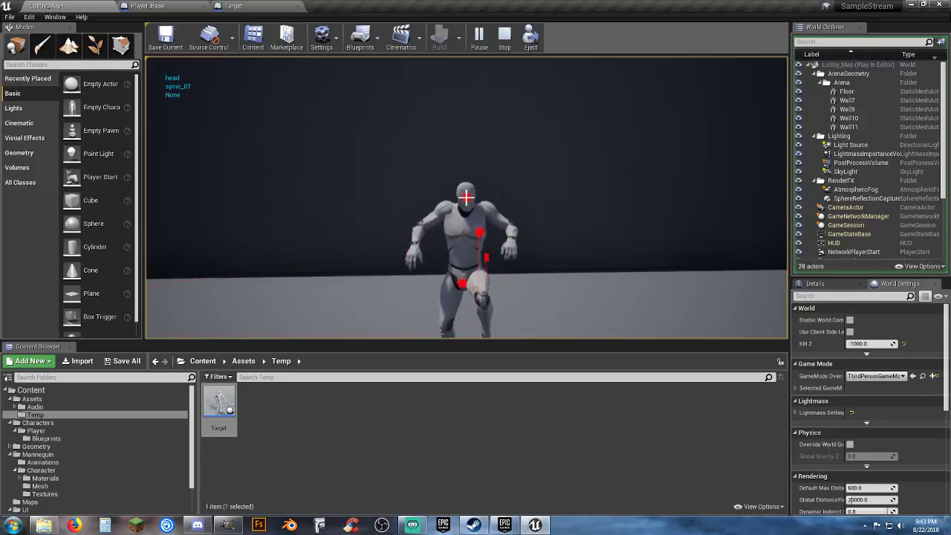
key(a)
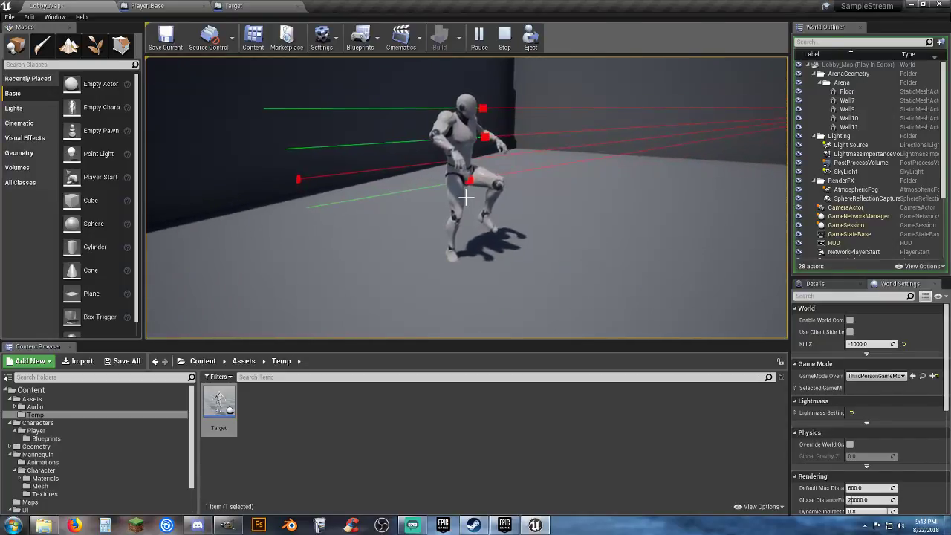
key(d)
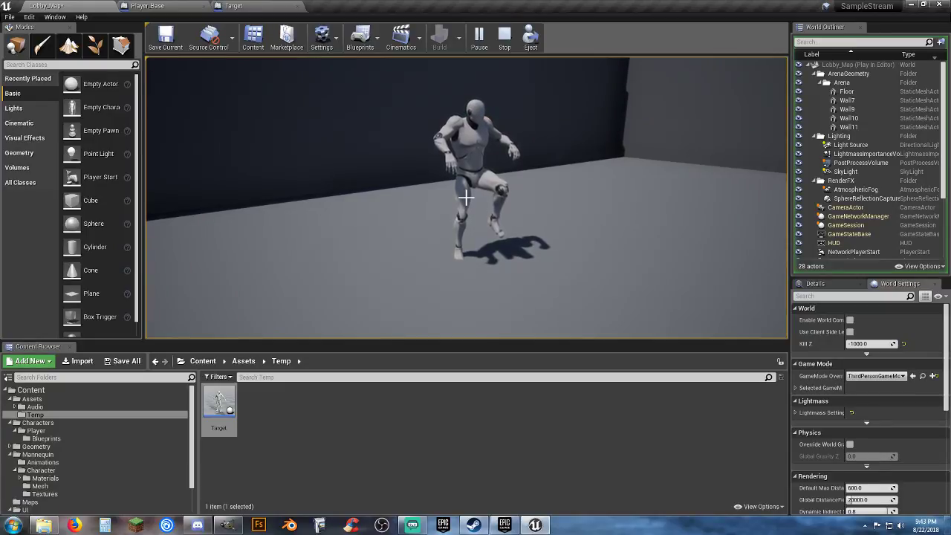
key(Escape)
Copy the whole Event Tick head-shot node chain from the Target blueprint's event graph
click(237, 6)
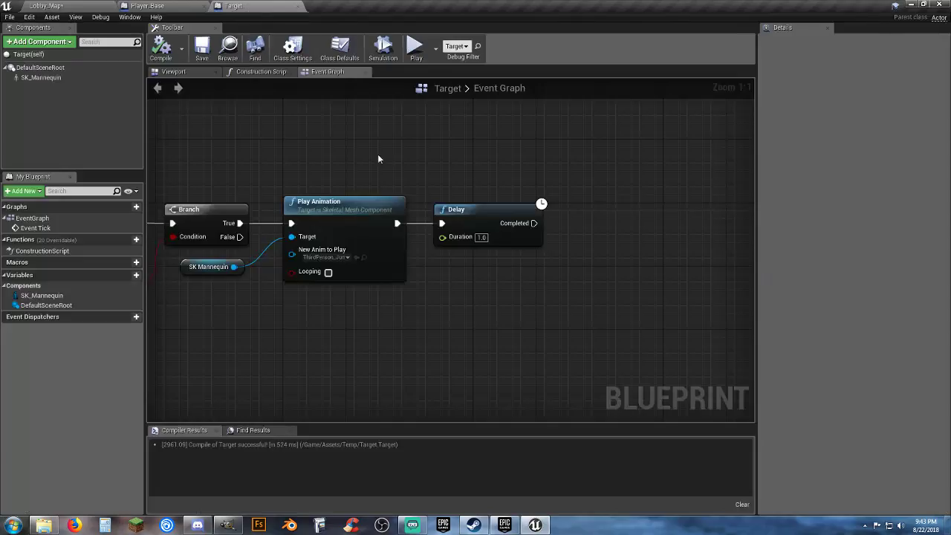
drag(534, 223, 535, 223)
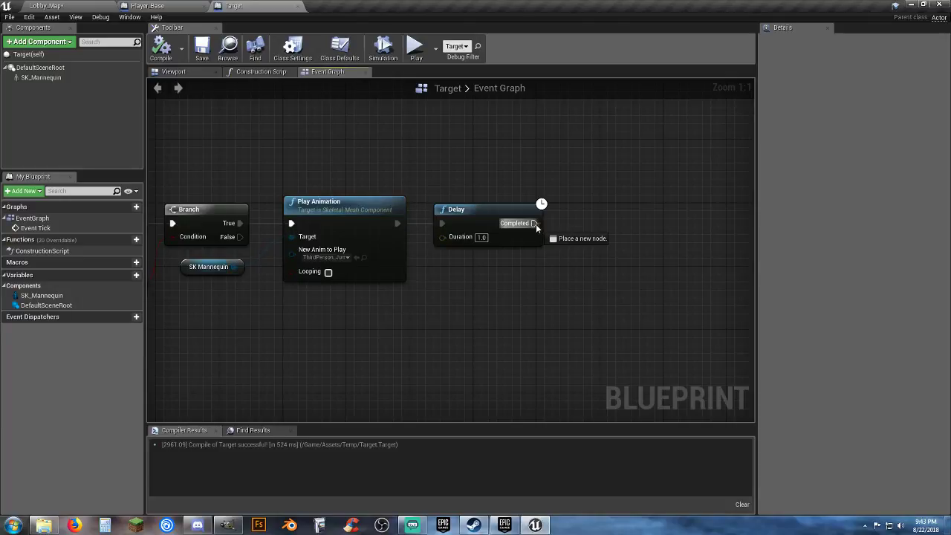
click(519, 321)
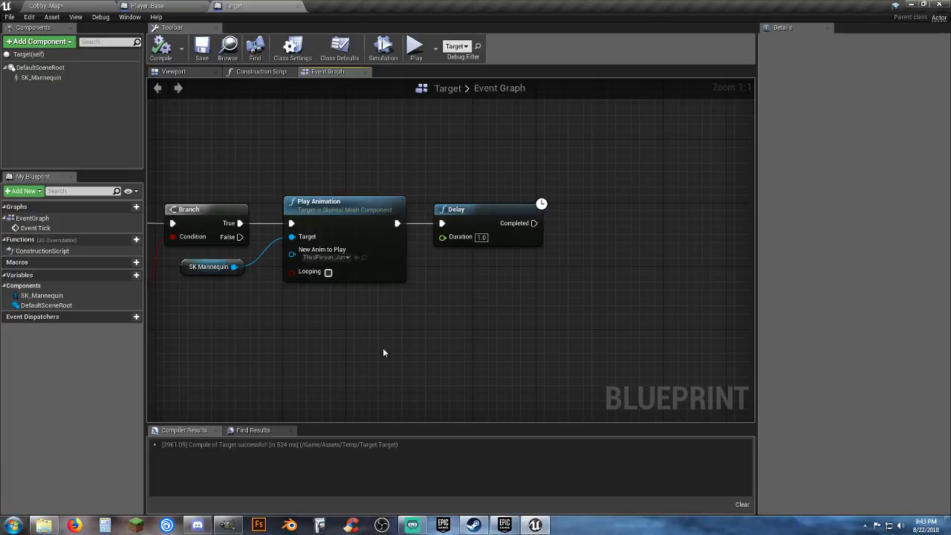
right_drag(372, 350, 510, 337)
scroll(449, 329, down, 2)
right_drag(367, 325, 444, 305)
scroll(491, 296, down, 2)
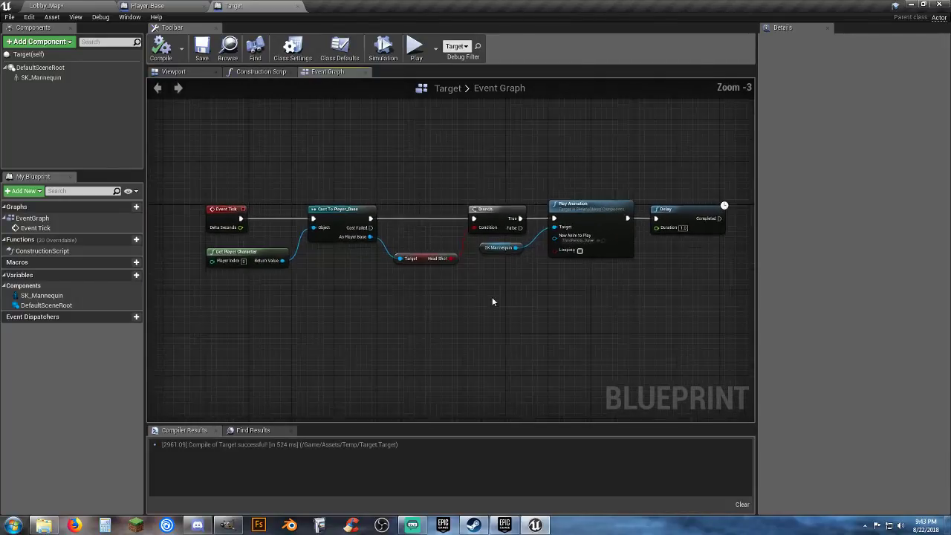
drag(643, 307, 300, 204)
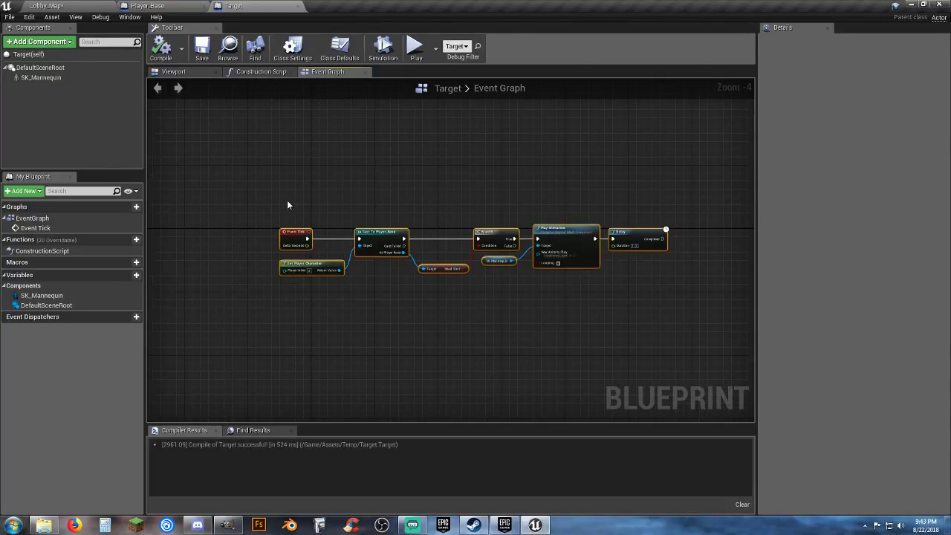
click(378, 294)
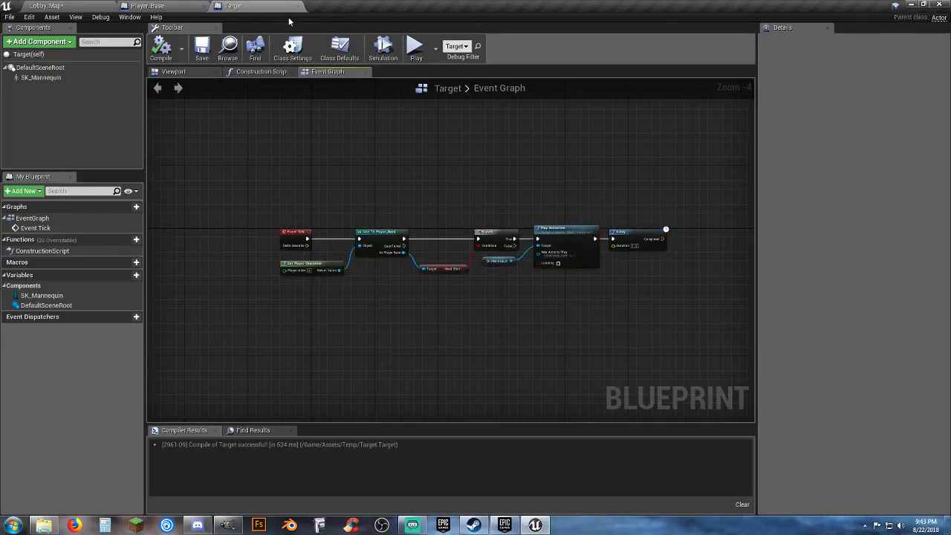
Delete the Target actor from Lobby_Map and force delete the Target blueprint asset from the Temp folder
click(147, 5)
click(103, 5)
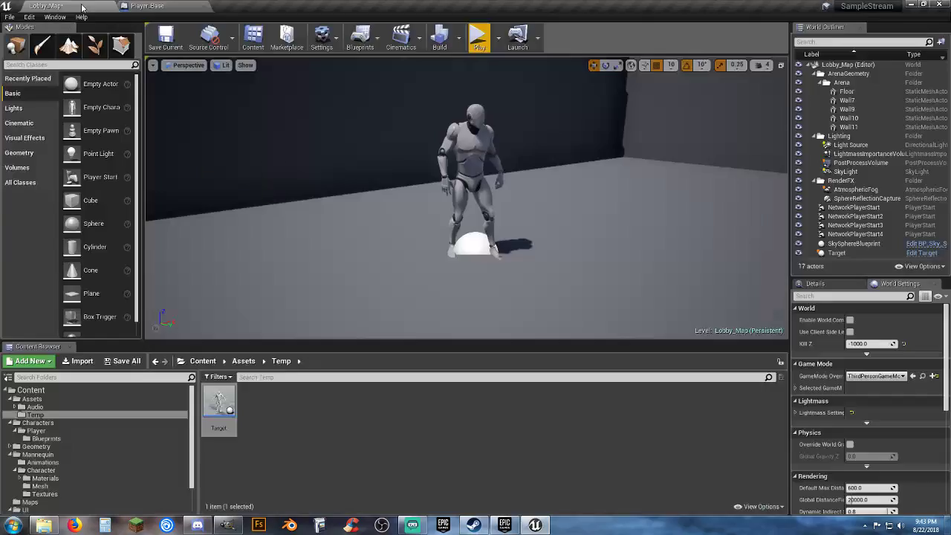
click(488, 218)
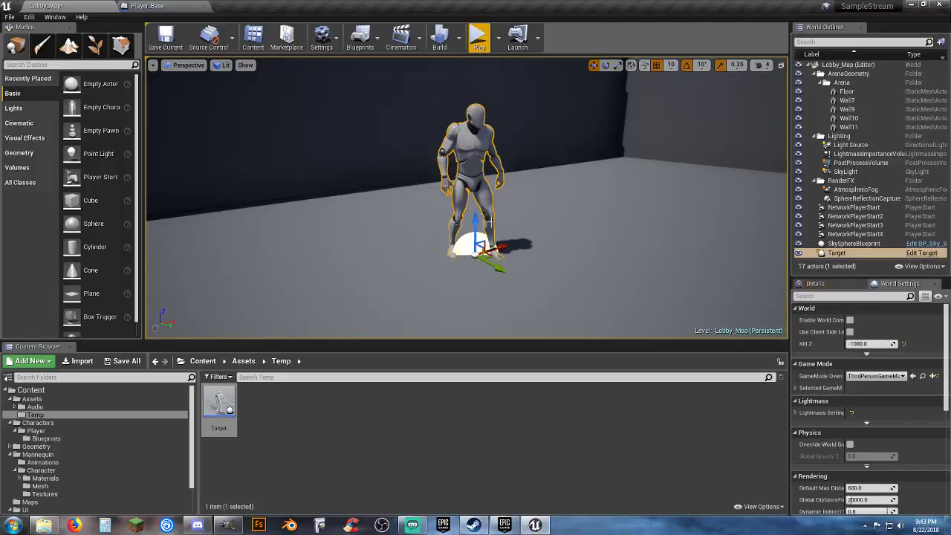
key(Delete)
click(219, 405)
key(Delete)
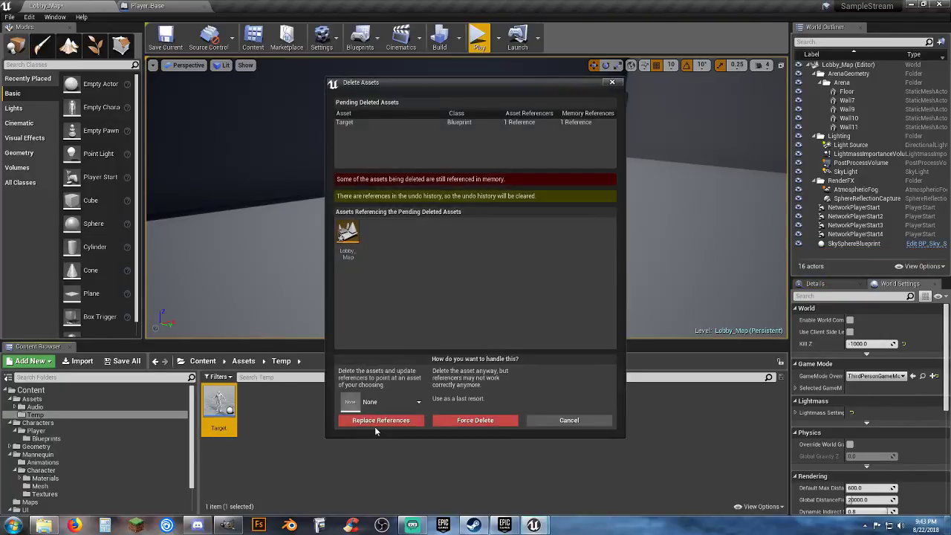
click(449, 420)
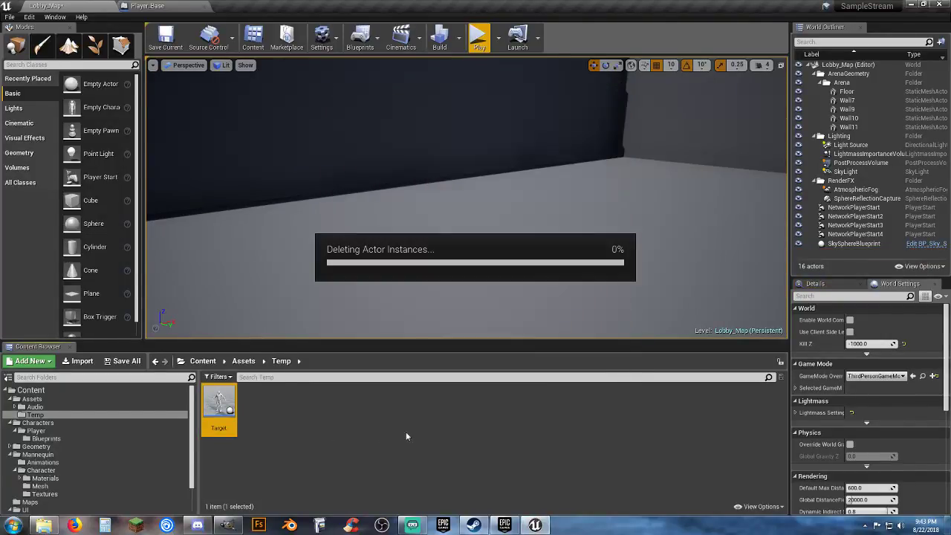
Copy the Player_Base blueprint into the Temp folder and rename the copy NPC_Base
click(65, 438)
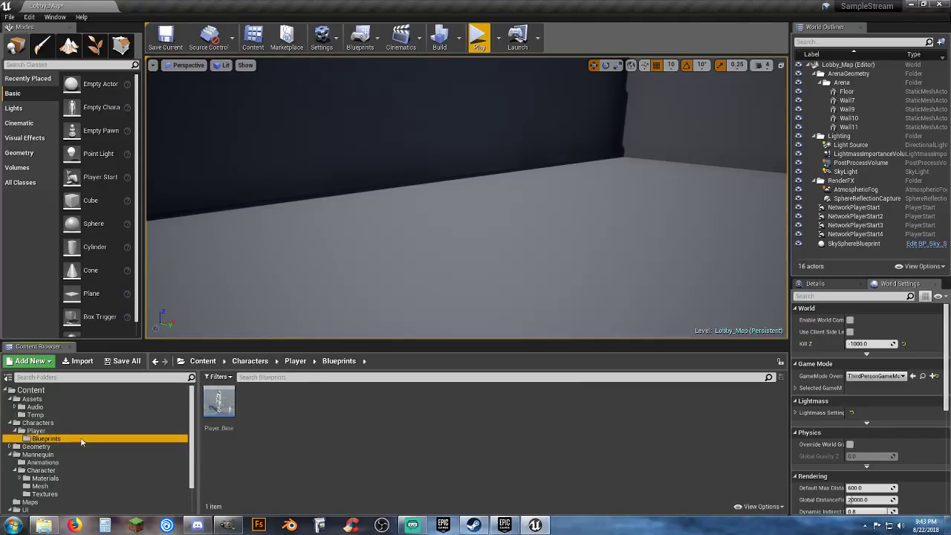
drag(219, 405, 90, 418)
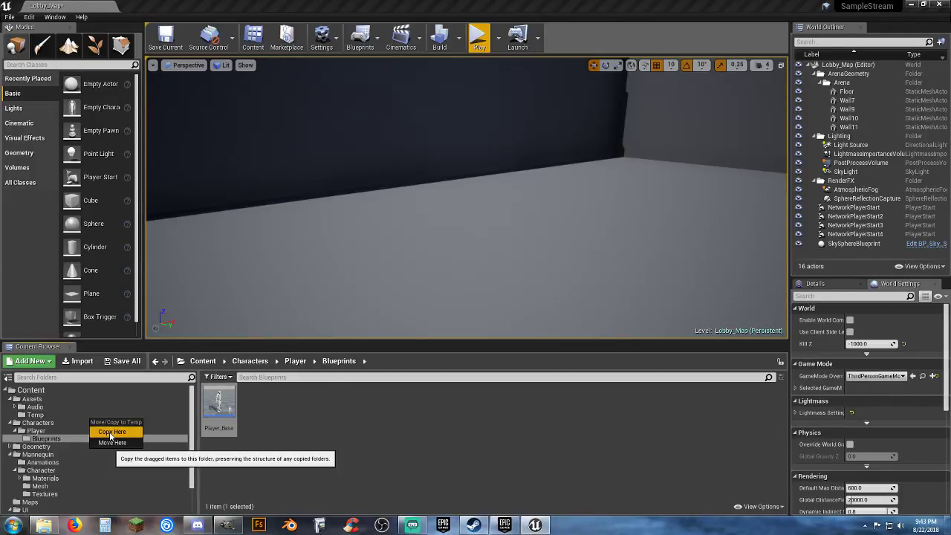
click(111, 432)
click(35, 414)
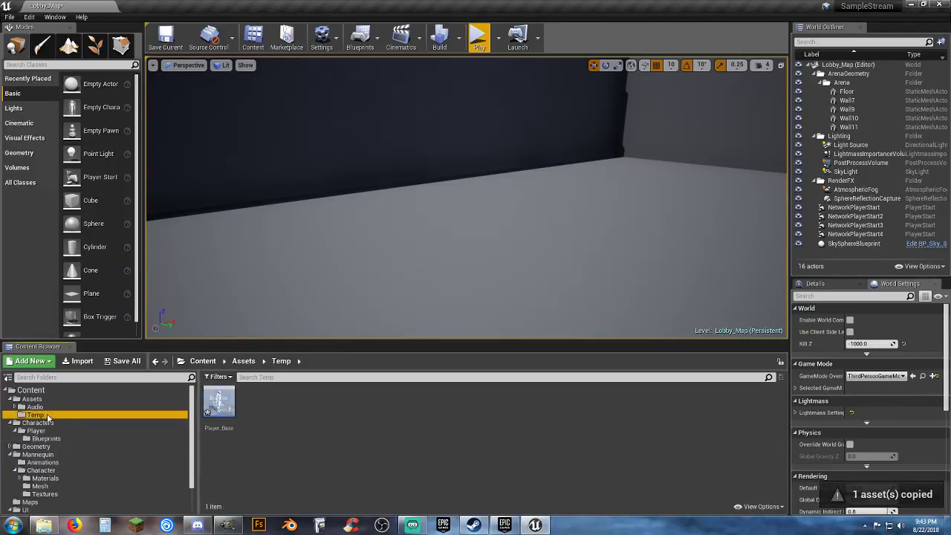
click(220, 424)
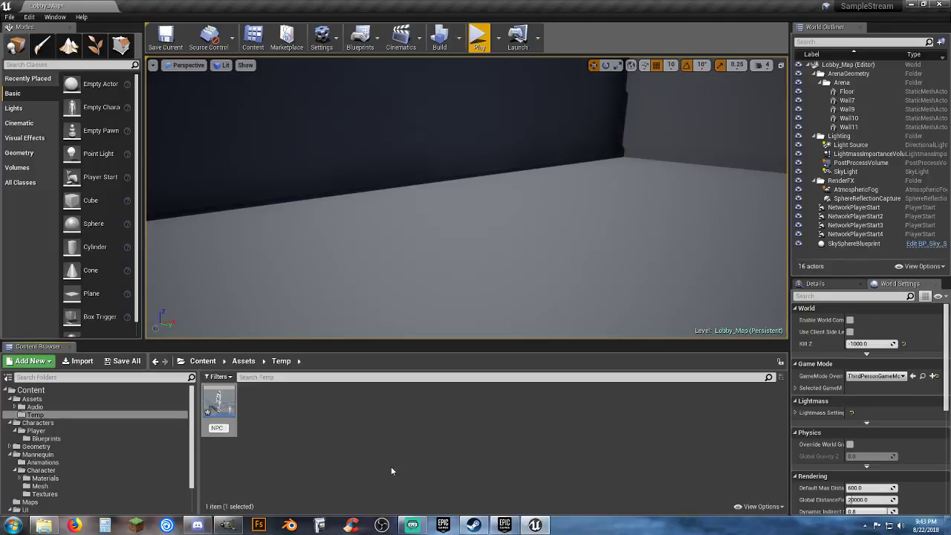
text(NPC_Base)
key(Return)
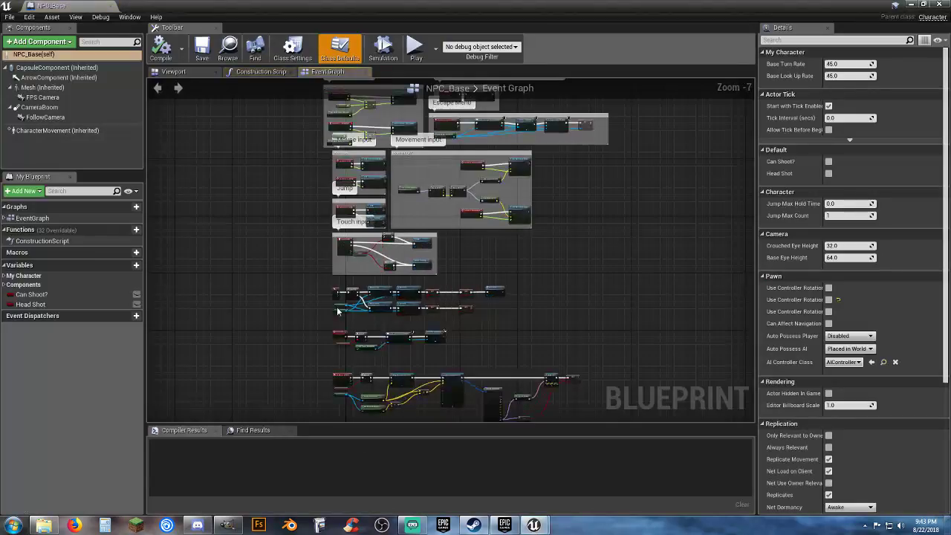
Clear all nodes from NPC_Base's event graph and paste the copied Event Tick head-shot chain into it
drag(542, 331, 329, 140)
key(Delete)
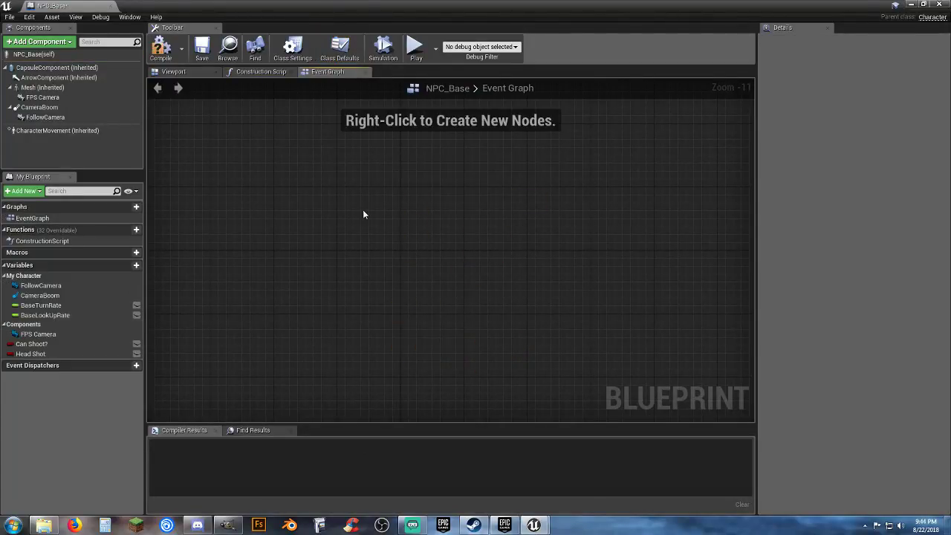
scroll(418, 198, up, 11)
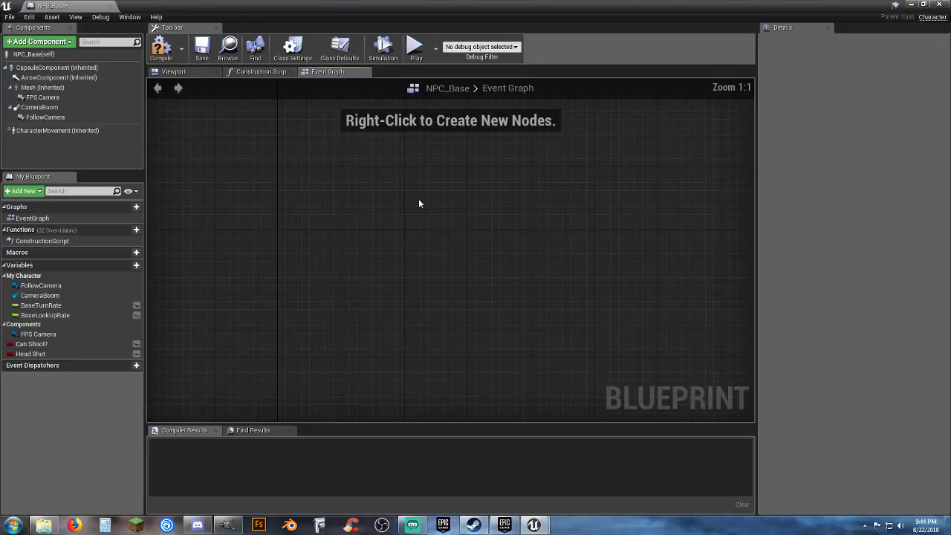
key(ctrl+z)
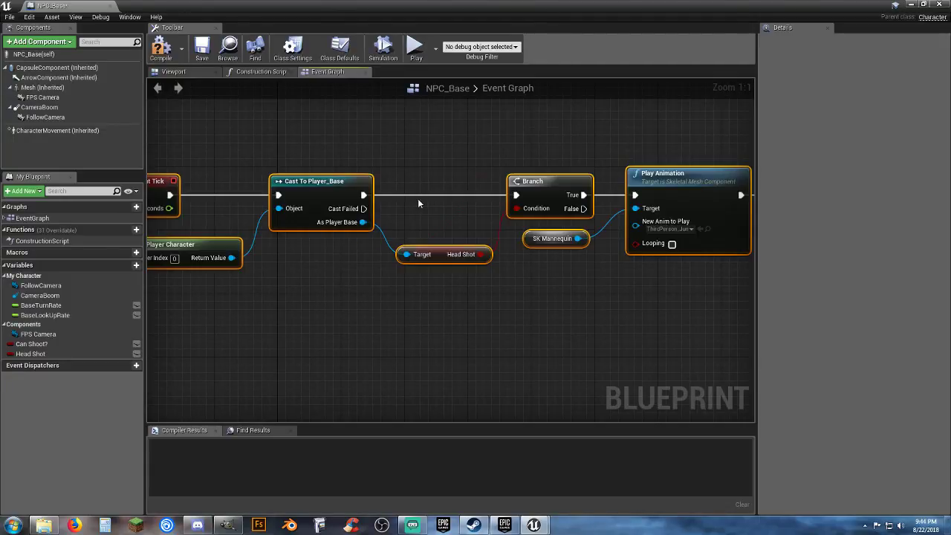
right_drag(286, 283, 182, 255)
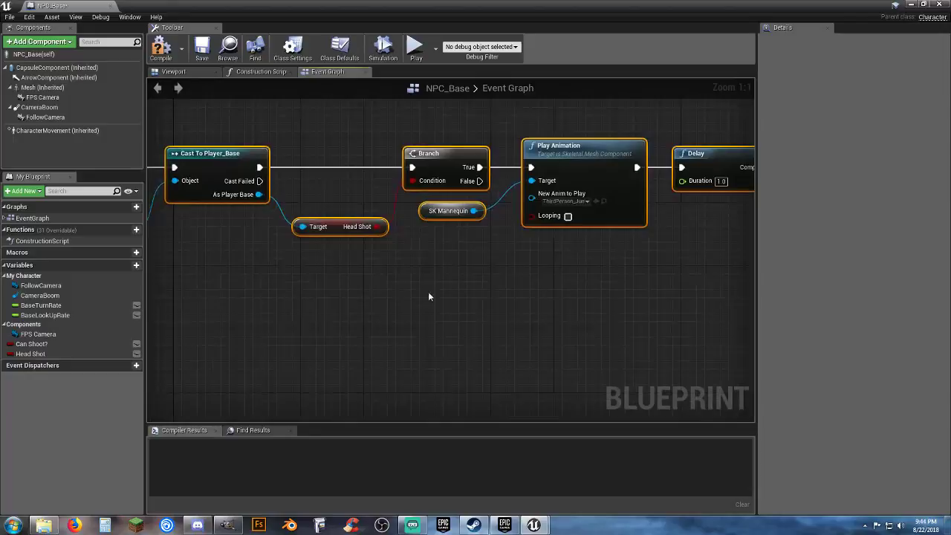
Delete the FollowCamera, CameraBoom and FPS Camera components from NPC_Base and compile the blueprint
click(82, 116)
key(Delete)
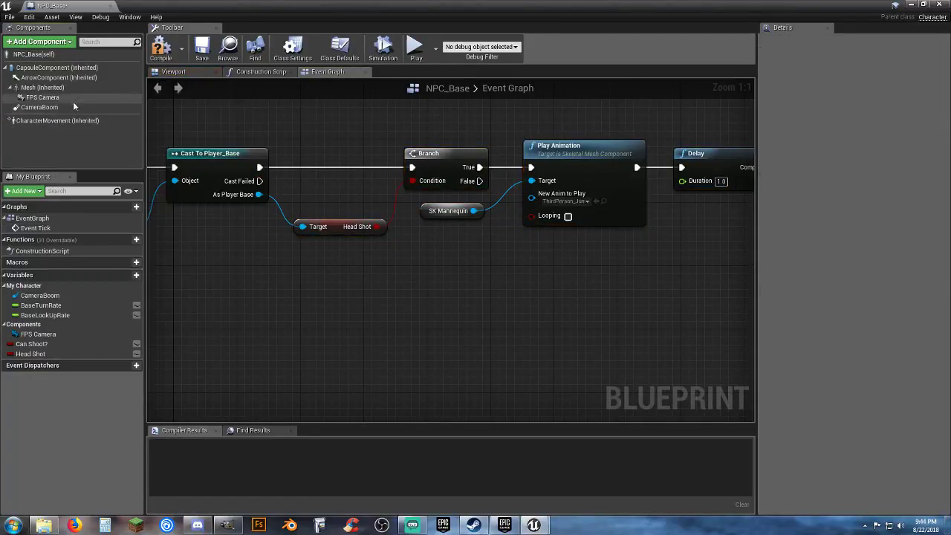
click(43, 97)
click(45, 107)
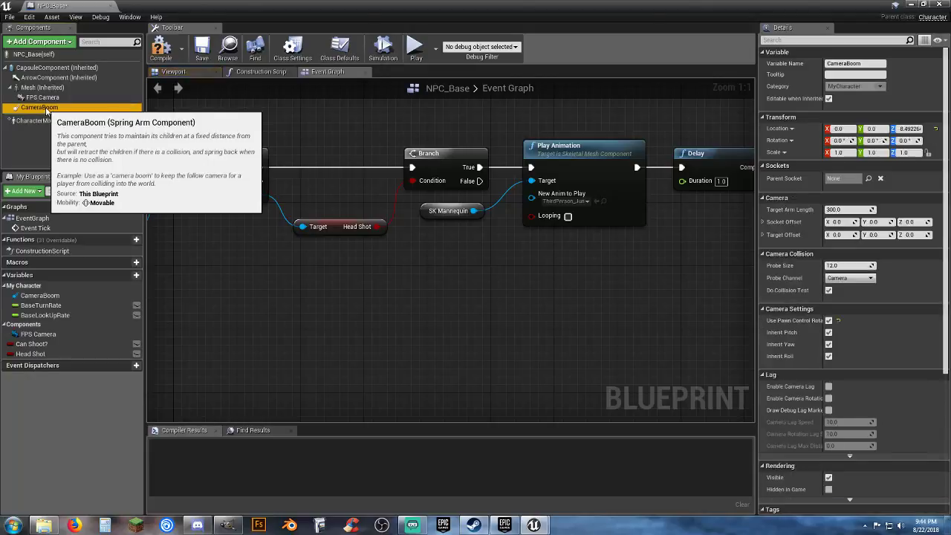
key(Delete)
click(52, 98)
key(Delete)
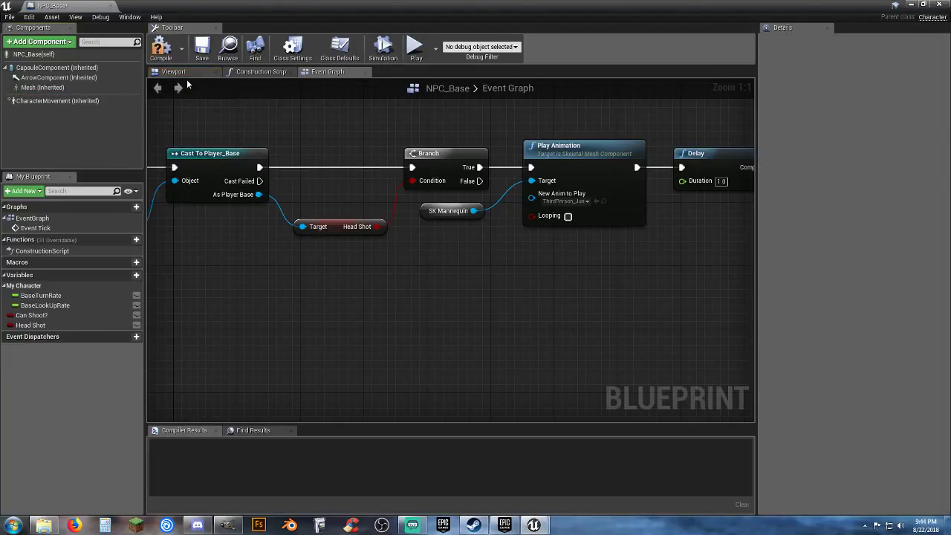
click(158, 56)
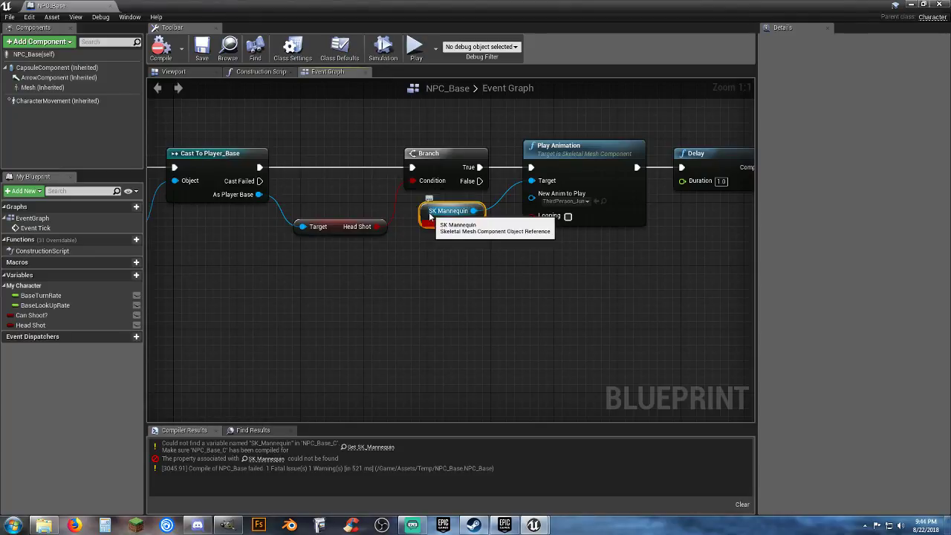
Delete the SK Mannequin reference, Play Animation and Delay nodes that follow the Branch in the event graph
click(448, 211)
key(Delete)
right_drag(419, 259, 306, 277)
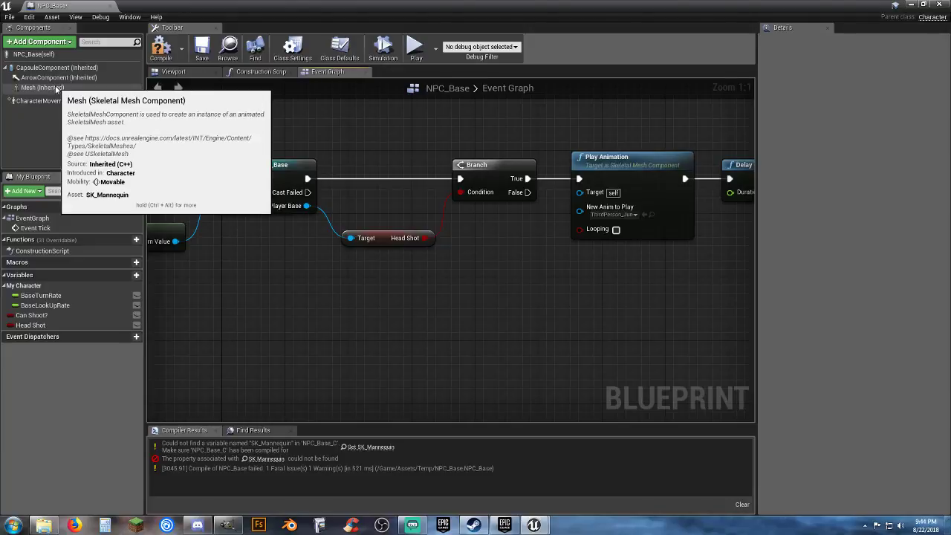
right_drag(485, 341, 389, 325)
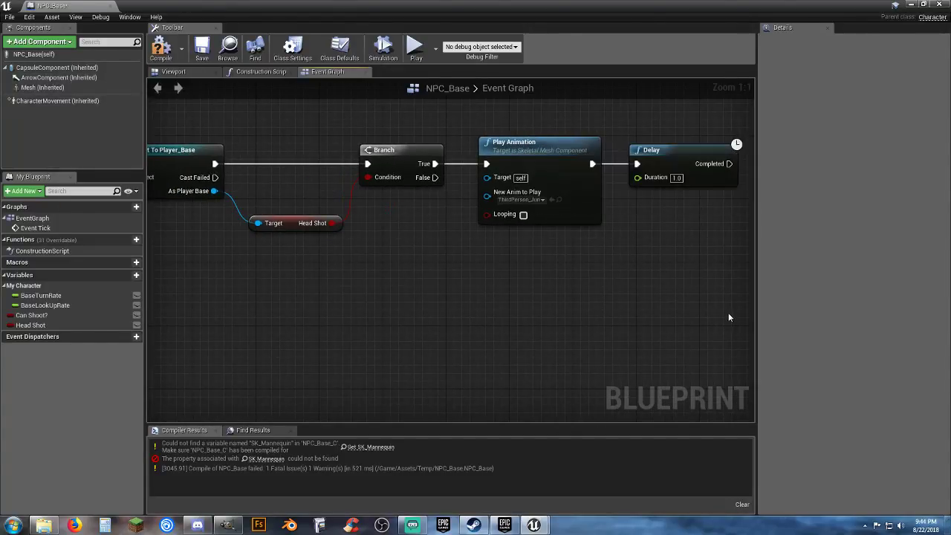
drag(623, 218, 572, 162)
key(Delete)
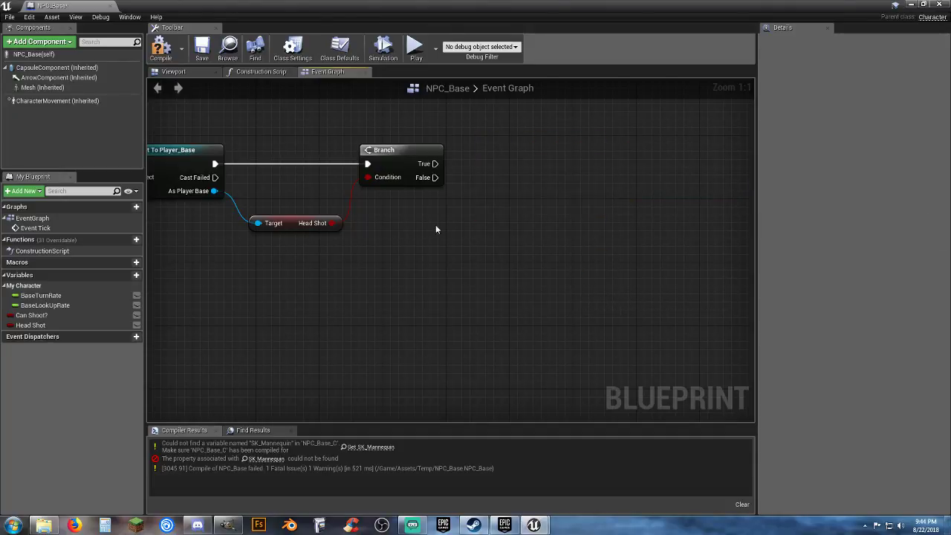
right_drag(436, 229, 538, 241)
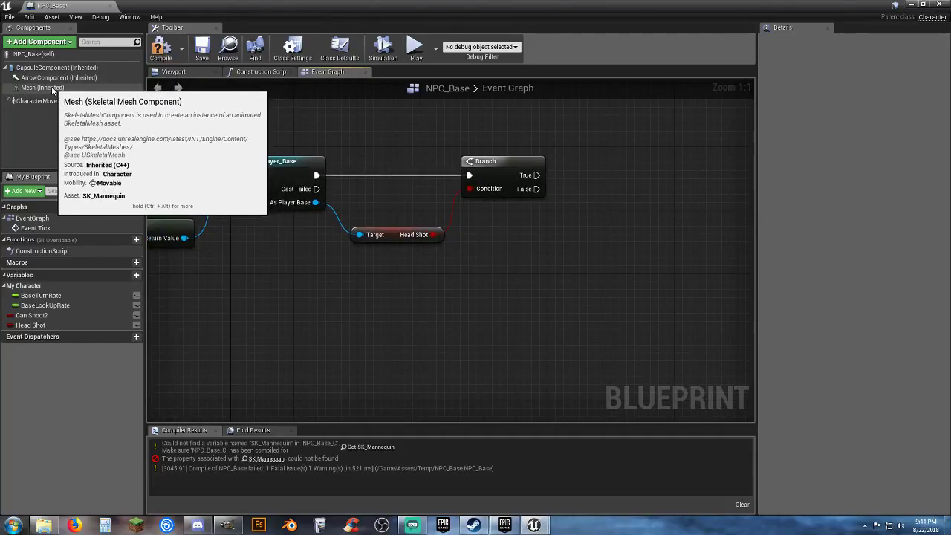
drag(51, 90, 485, 212)
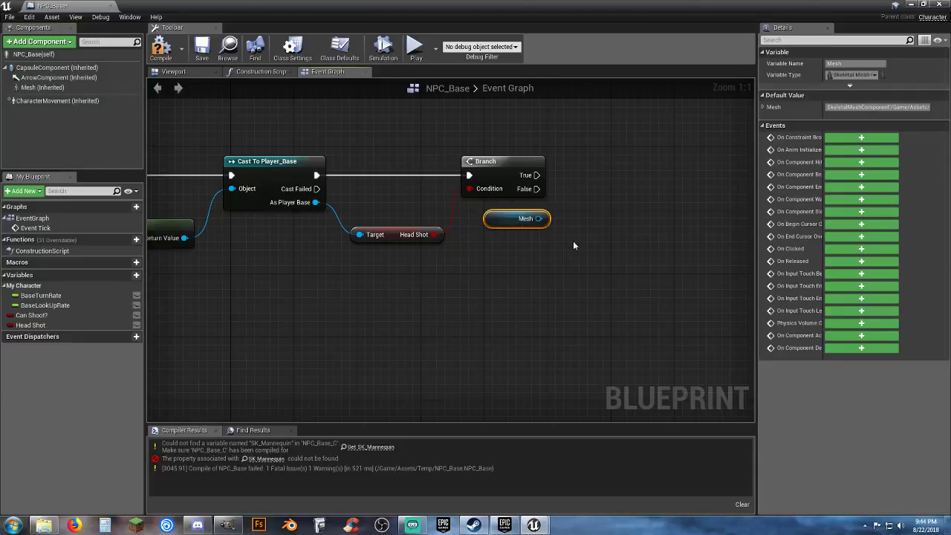
right_drag(573, 245, 461, 250)
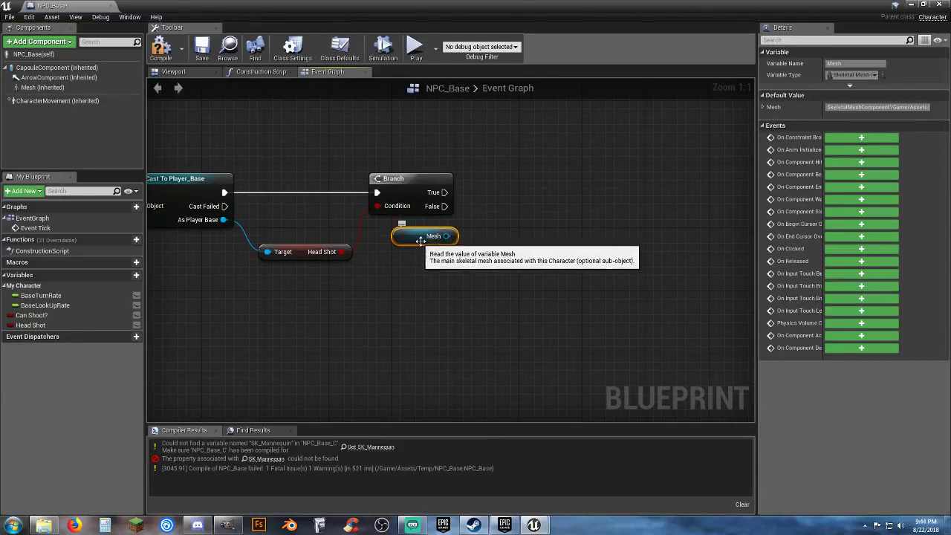
key(Delete)
Add a Play Animation (Mesh) node to the Branch's True output, tidy its Mesh reference and set the animation to ThirdPerson_Jump
drag(444, 192, 505, 194)
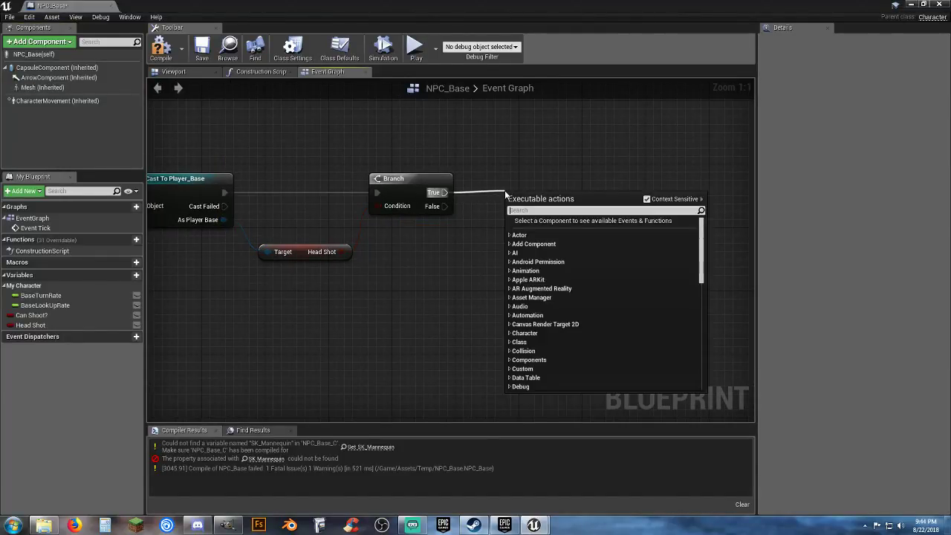
text(playan)
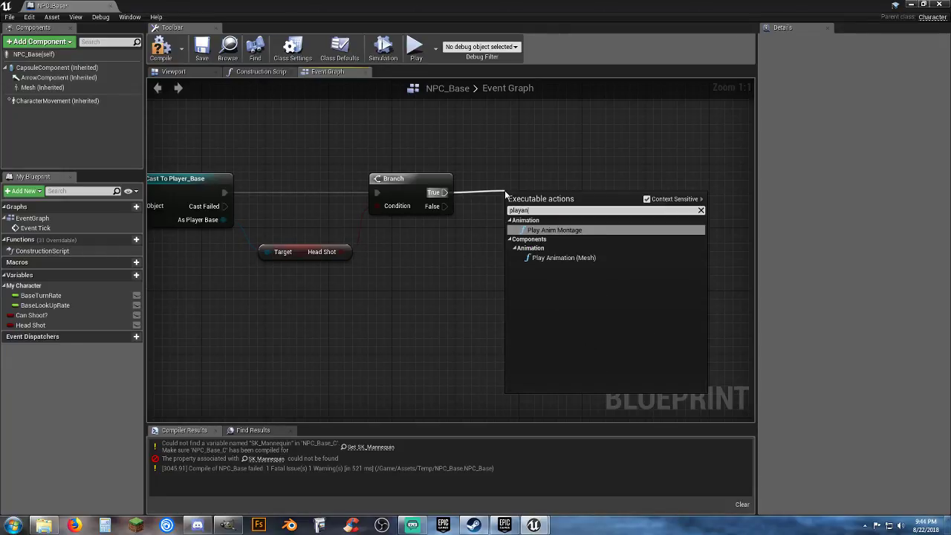
click(605, 257)
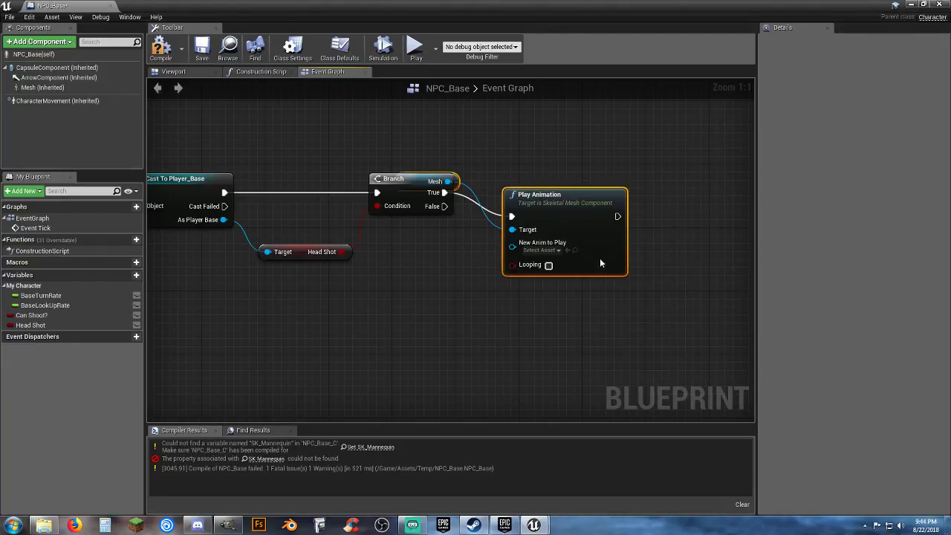
drag(525, 202, 502, 180)
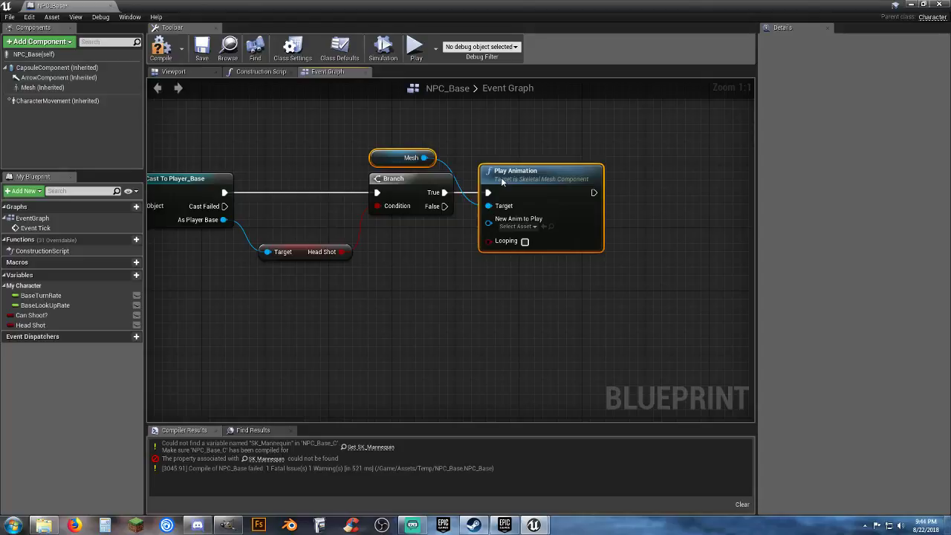
click(428, 263)
drag(383, 162, 397, 234)
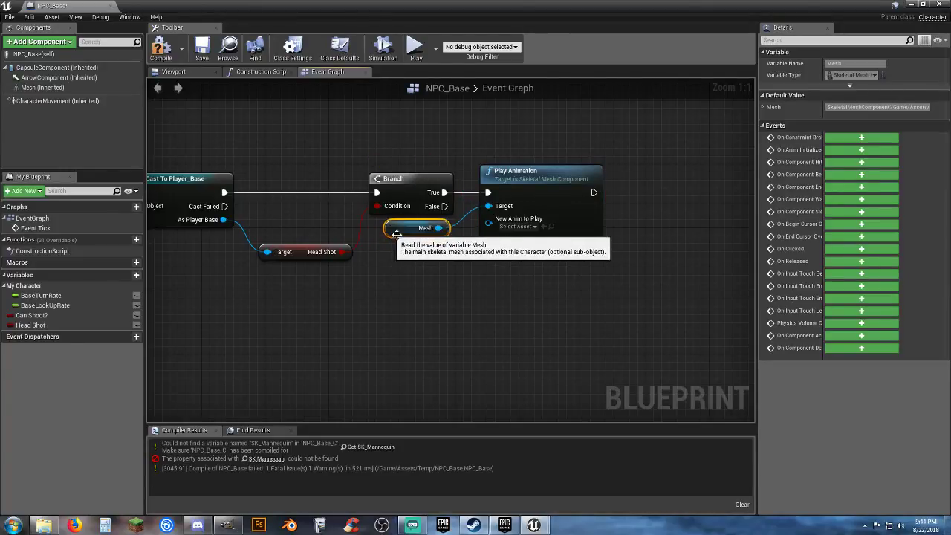
click(516, 226)
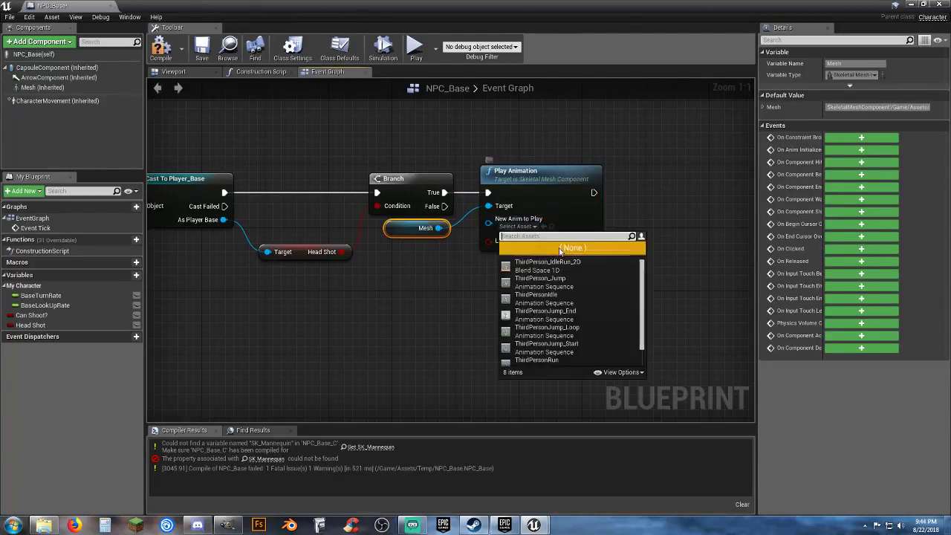
click(571, 286)
Add a Delay node with a duration of 1 after Play Animation and align it with the execution line
right_drag(571, 287, 433, 297)
drag(453, 197, 532, 199)
text(delay)
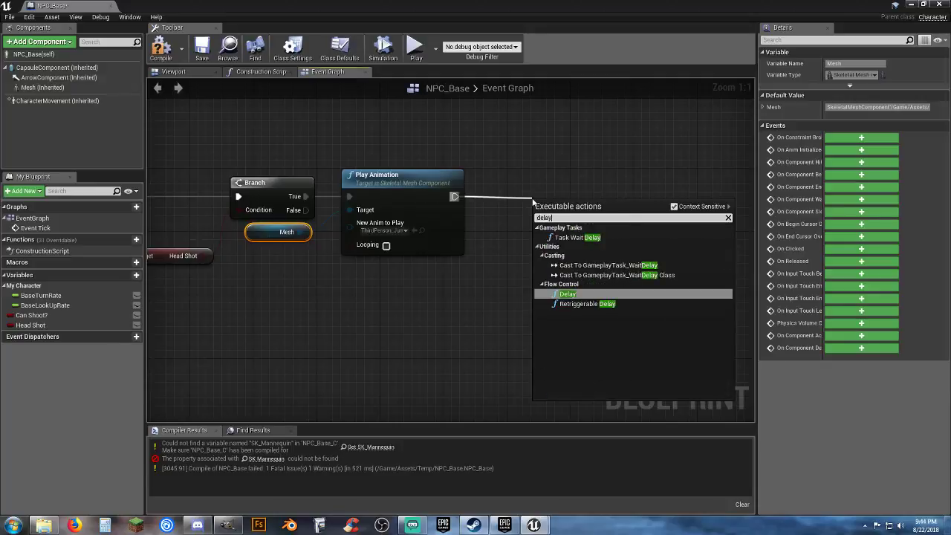
key(Return)
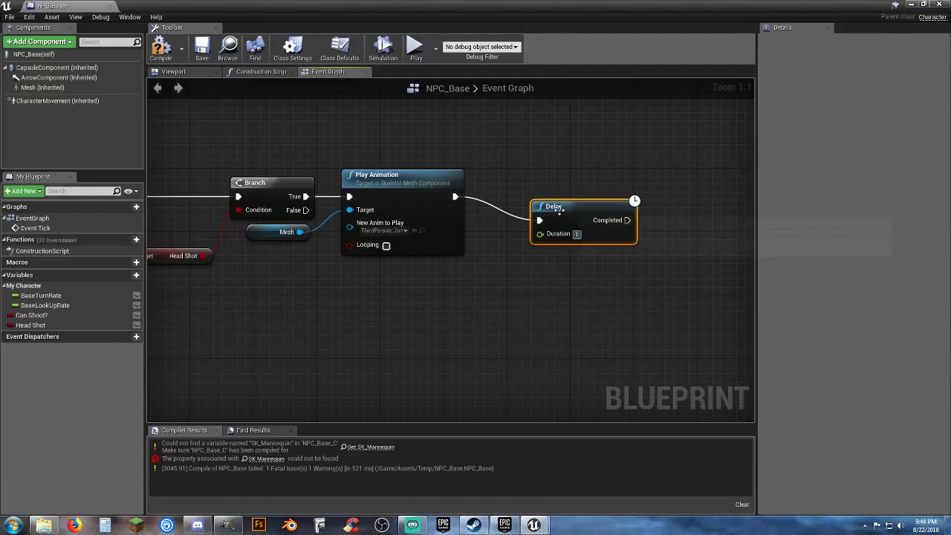
drag(557, 206, 524, 186)
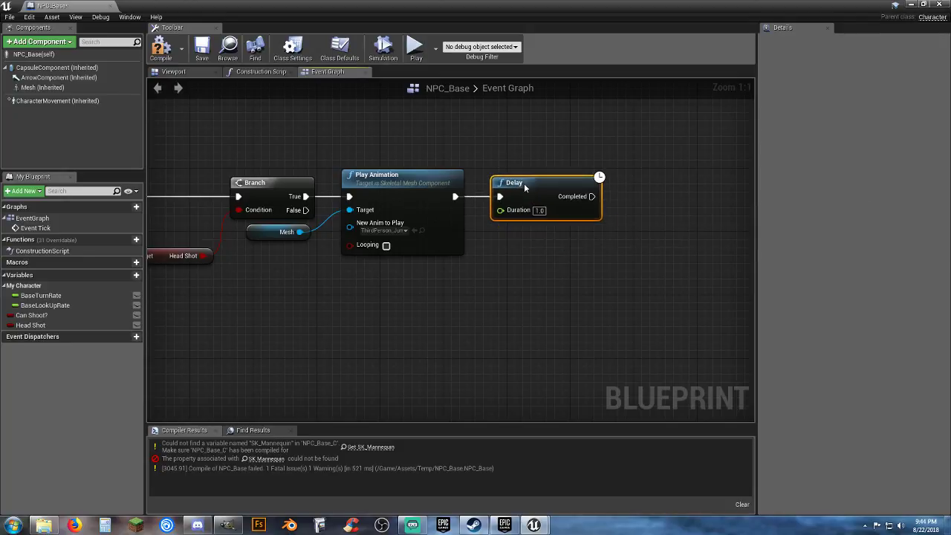
click(550, 280)
Add a Set Anim Instance Class (Mesh) node after the Delay and place its Mesh reference below the Delay
right_drag(549, 281, 472, 290)
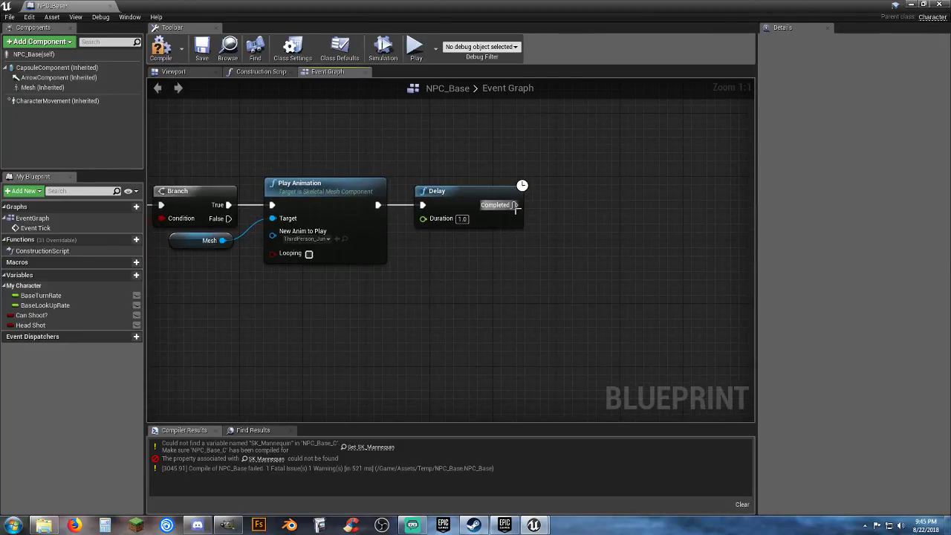
drag(515, 209, 560, 204)
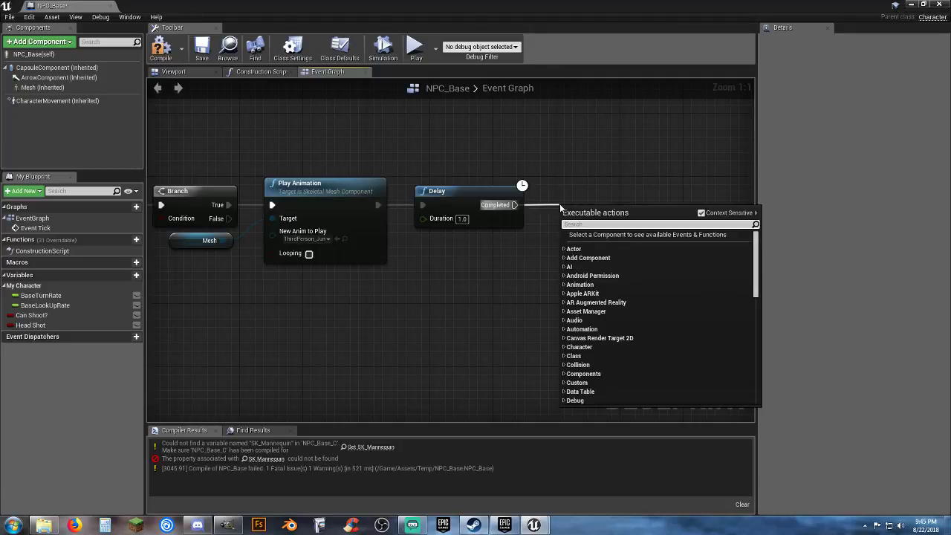
text(instance)
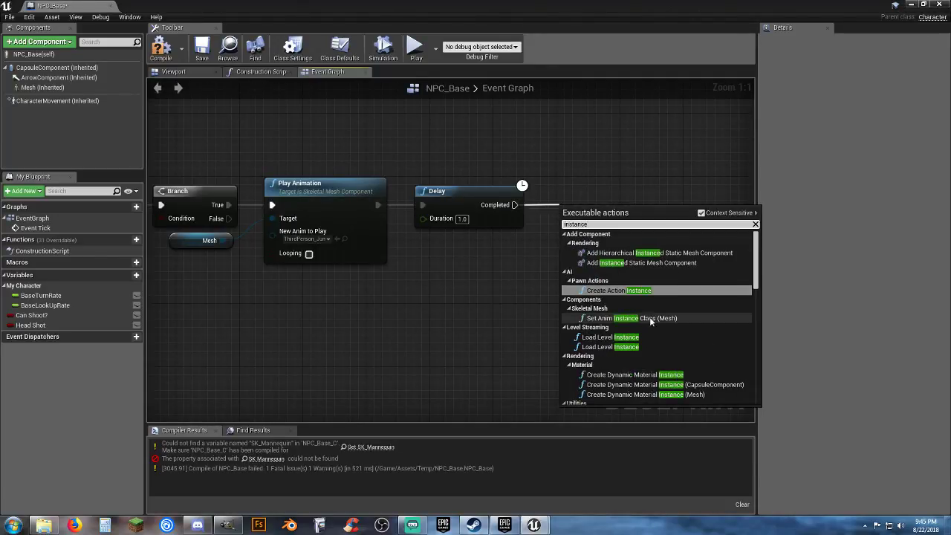
click(648, 318)
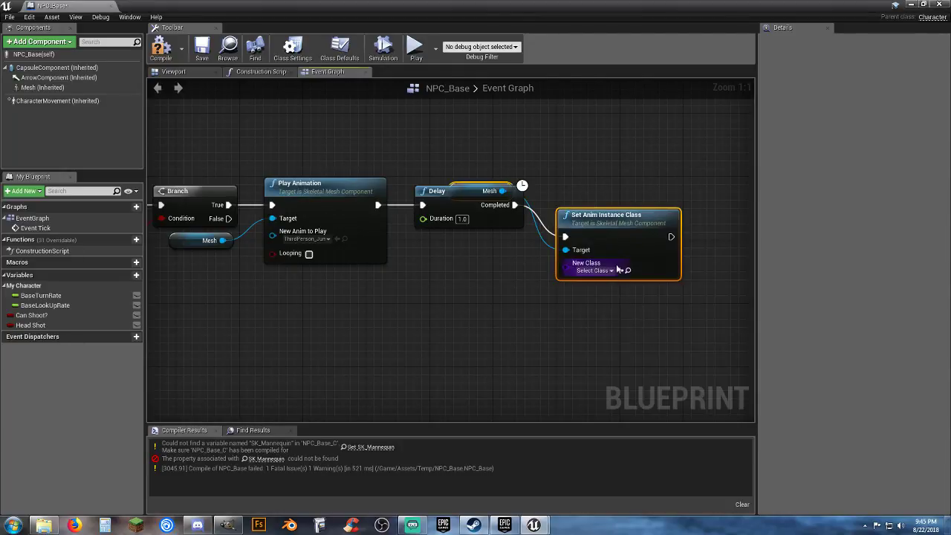
drag(594, 212, 584, 190)
click(540, 198)
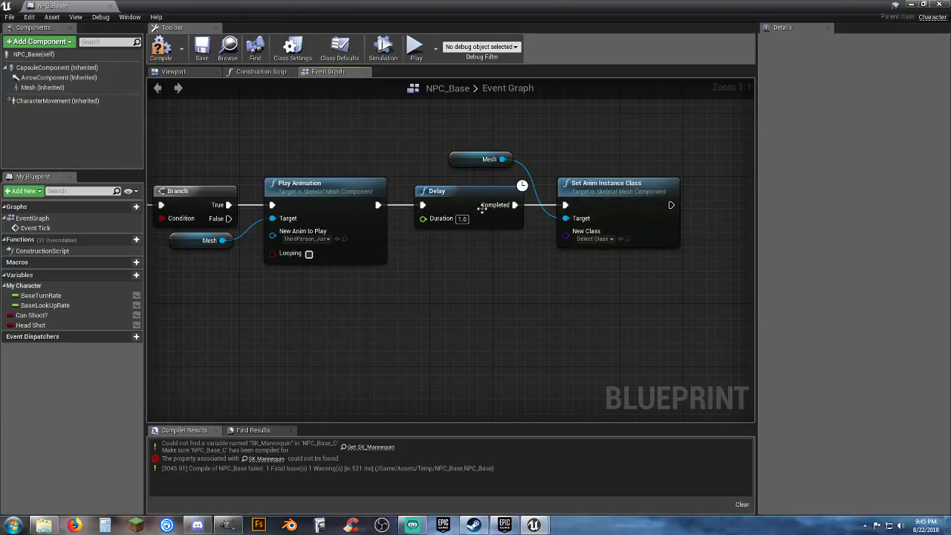
drag(458, 162, 459, 251)
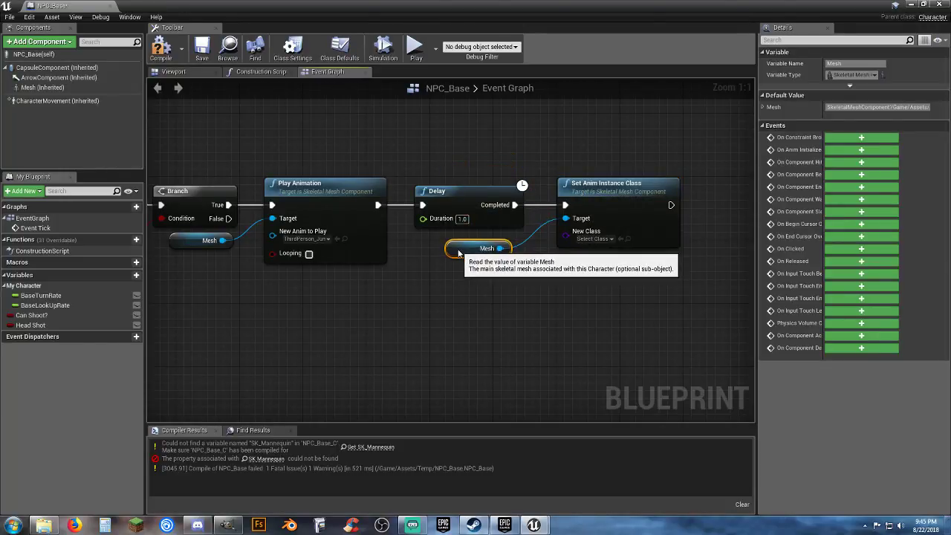
Set the Set Anim Instance Class node's new class to ThirdPerson_AnimBP, then compile and save NPC_Base
click(597, 240)
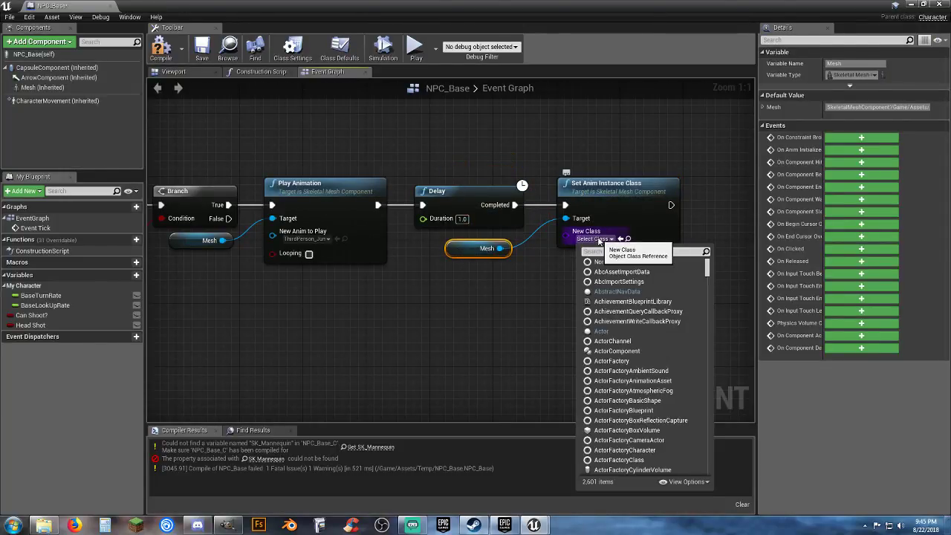
text(third)
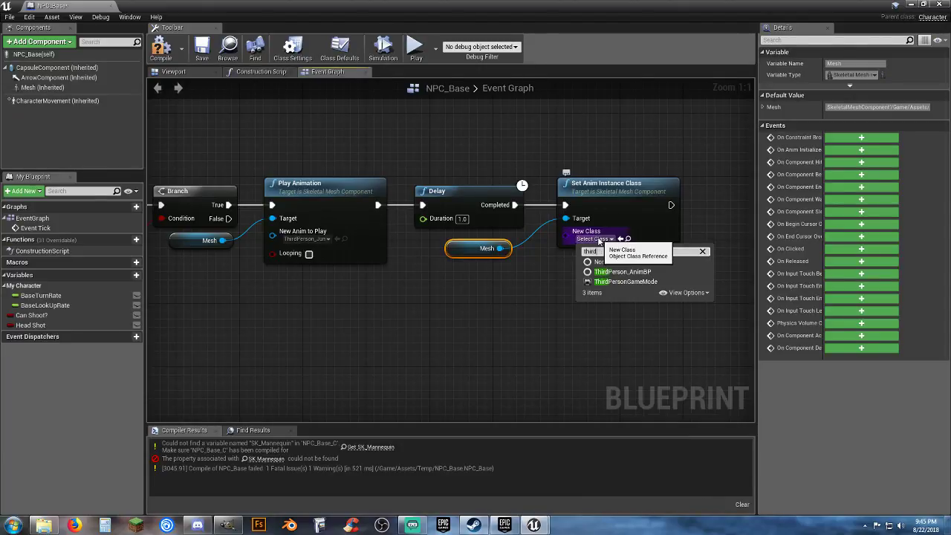
click(622, 272)
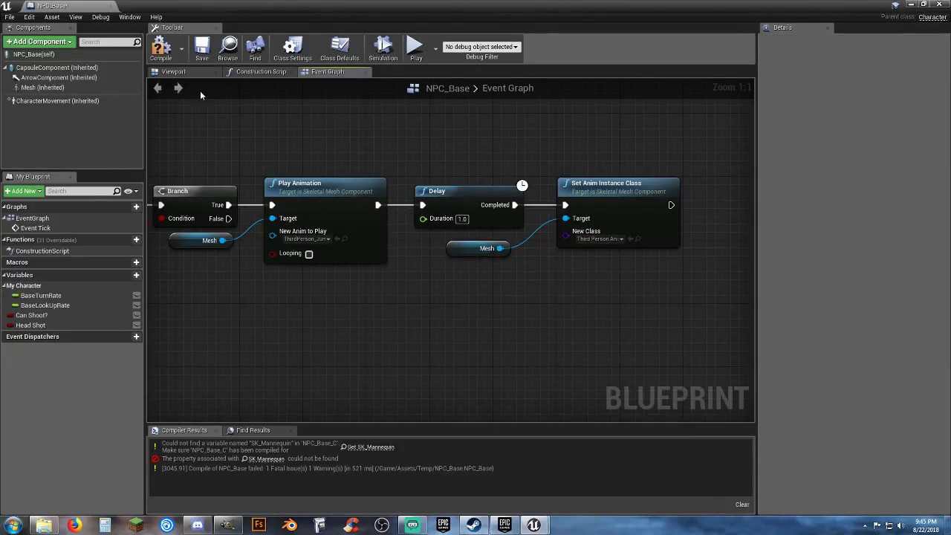
click(203, 52)
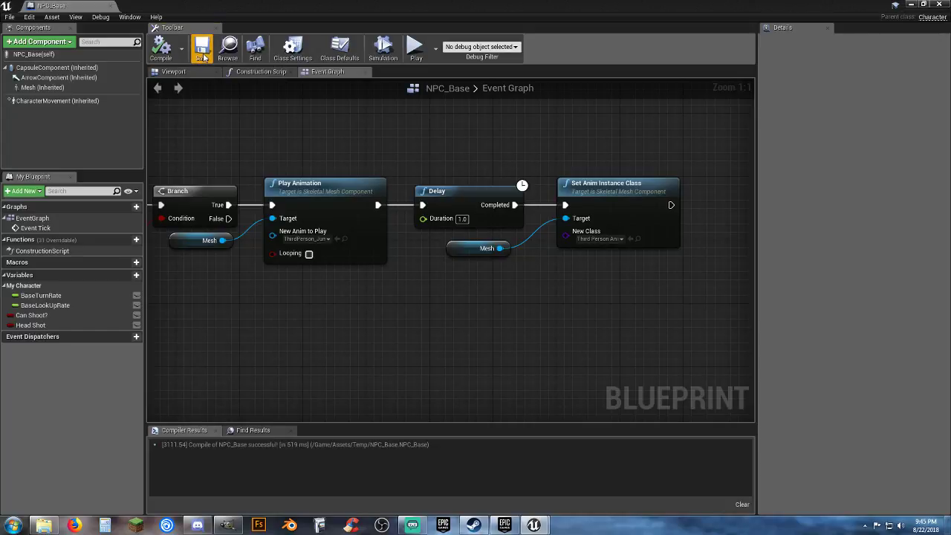
Dock the NPC_Base editor beside the Lobby_Map tab, switch to Lobby_Map and briefly run the level
drag(56, 8, 147, 7)
click(75, 6)
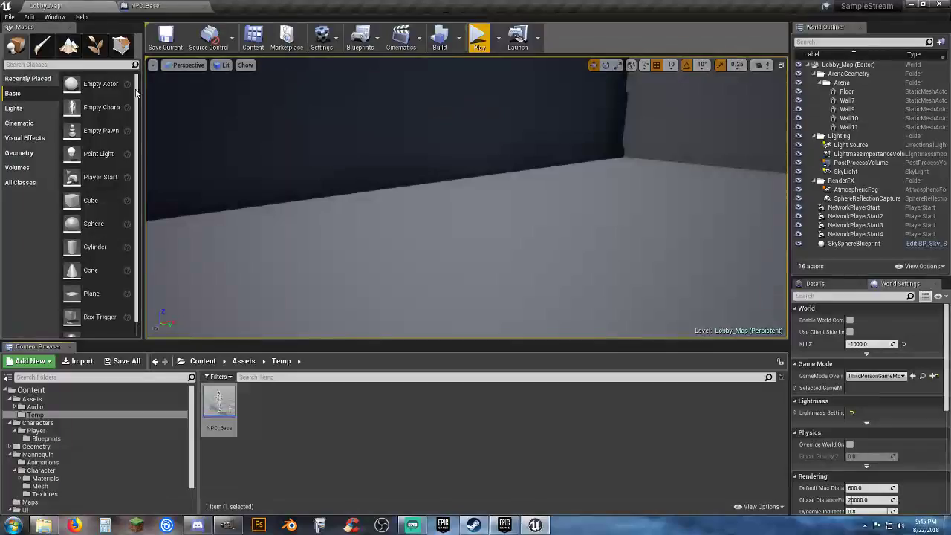
click(475, 39)
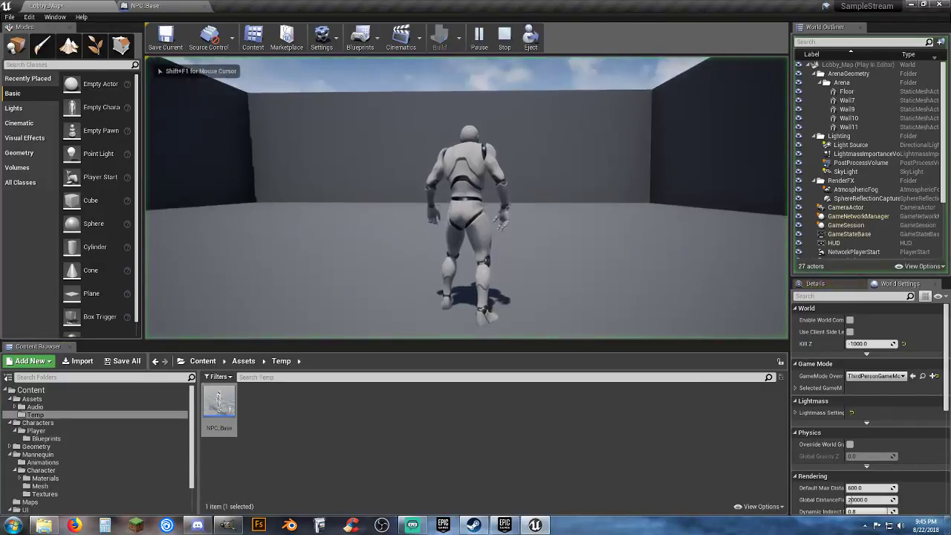
key(Escape)
Place an NPC_Base character from the Temp folder on the Lobby_Map floor near the player starts and rotate it
drag(220, 405, 408, 227)
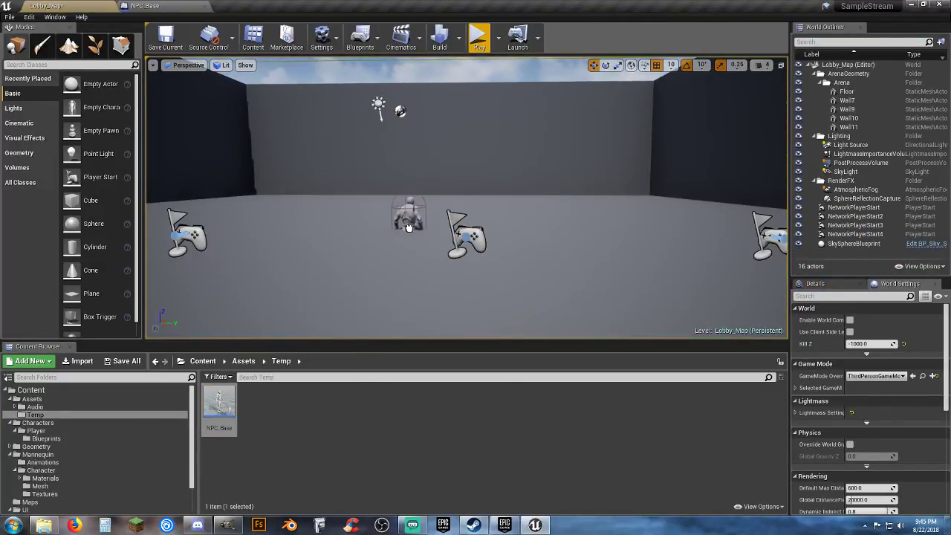
click(605, 65)
mouse_move(441, 188)
mouse_down()
mouse_move(478, 191)
mouse_move(455, 192)
mouse_up()
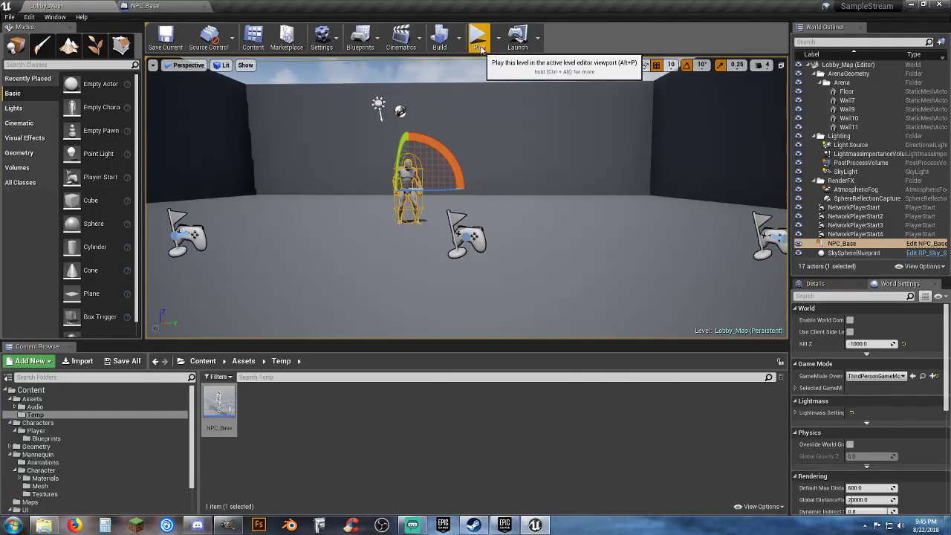
Play-test Lobby_Map, shoot at the placed NPC_Base character from several angles, and stop the session
click(479, 38)
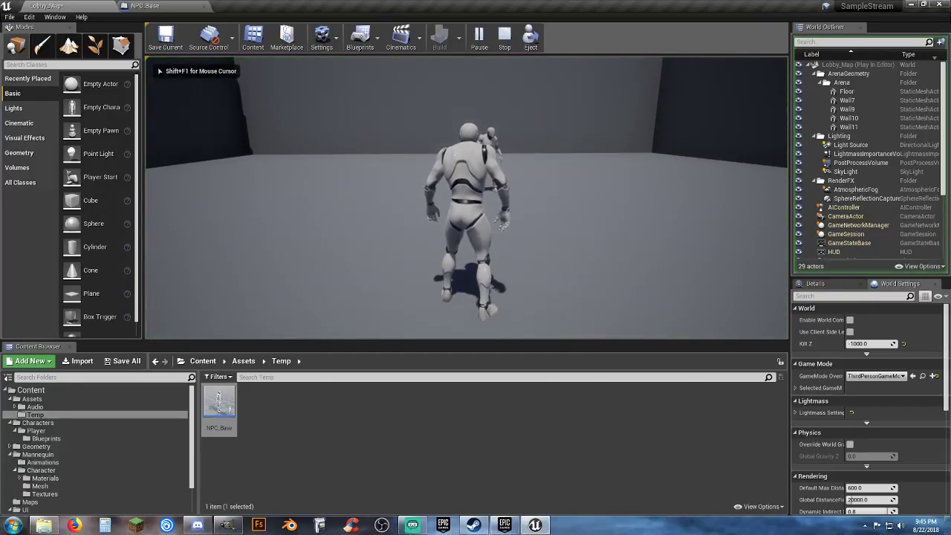
key(v)
key(e)
key(w)
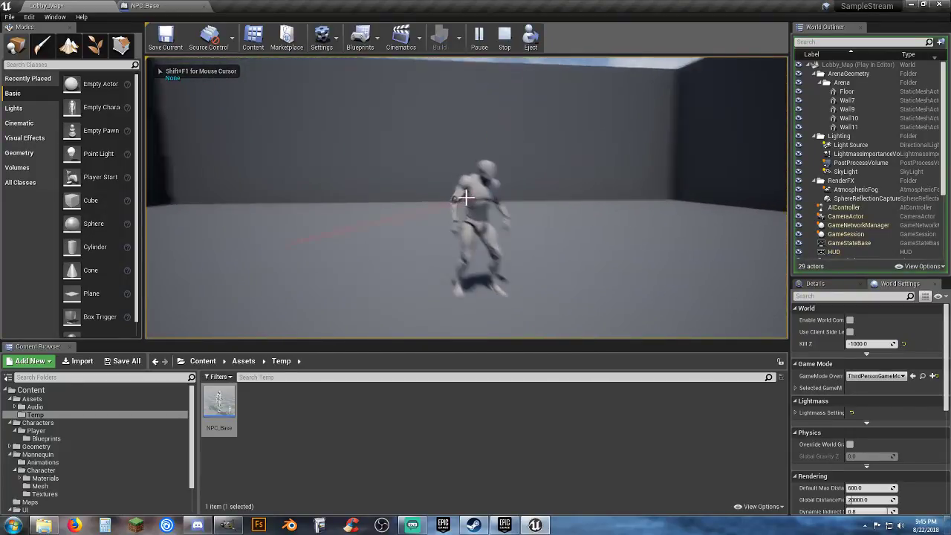
key(d)
key(a)
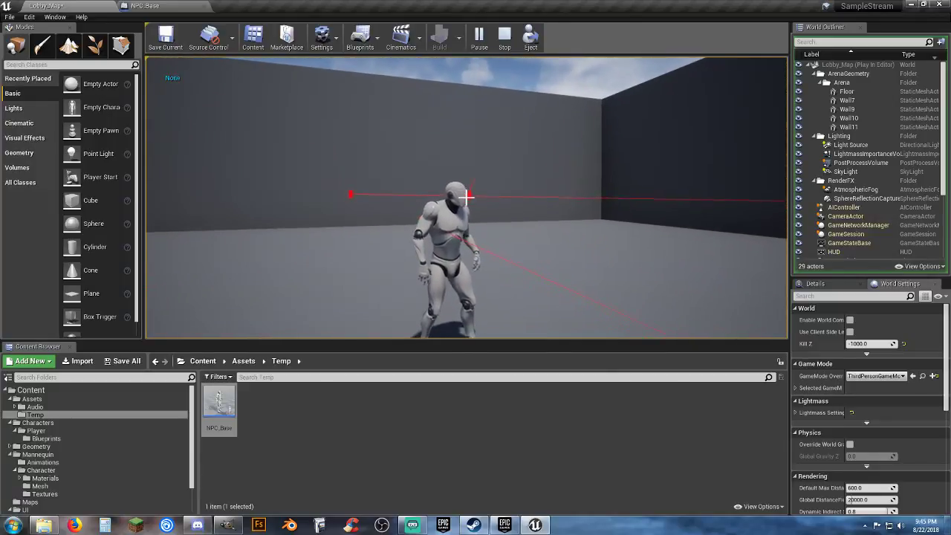
key(Escape)
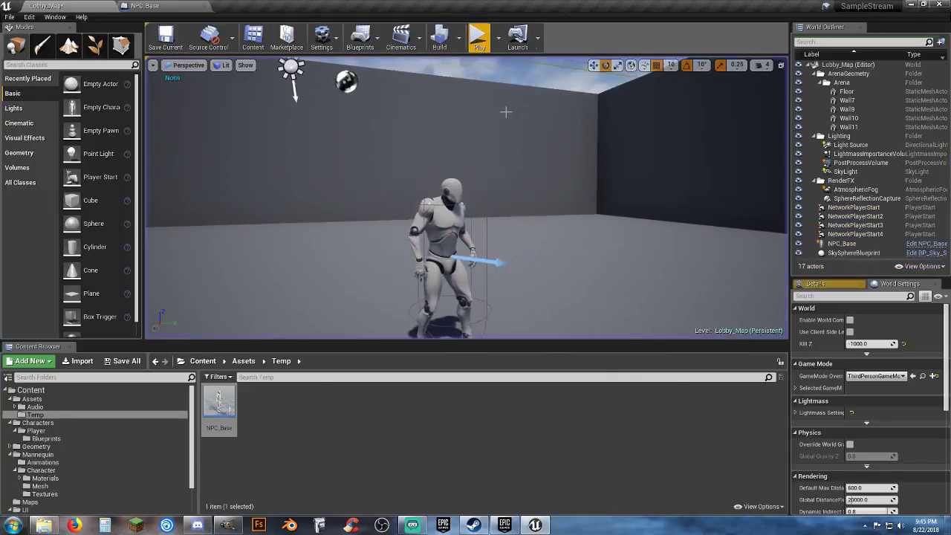
Set the collision preset of NPC_Base's inherited Mesh to BlockAll, then compile and save the blueprint
click(177, 7)
click(43, 88)
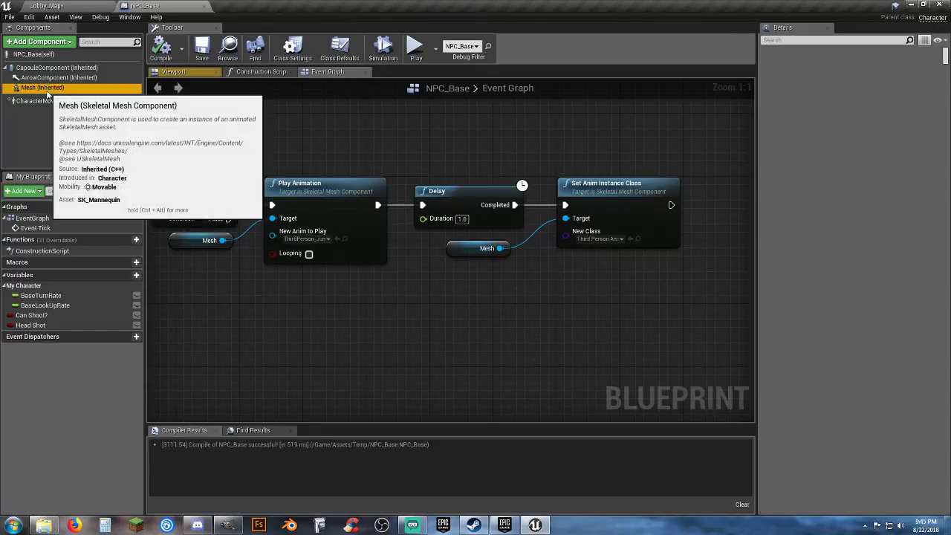
scroll(806, 342, down, 6)
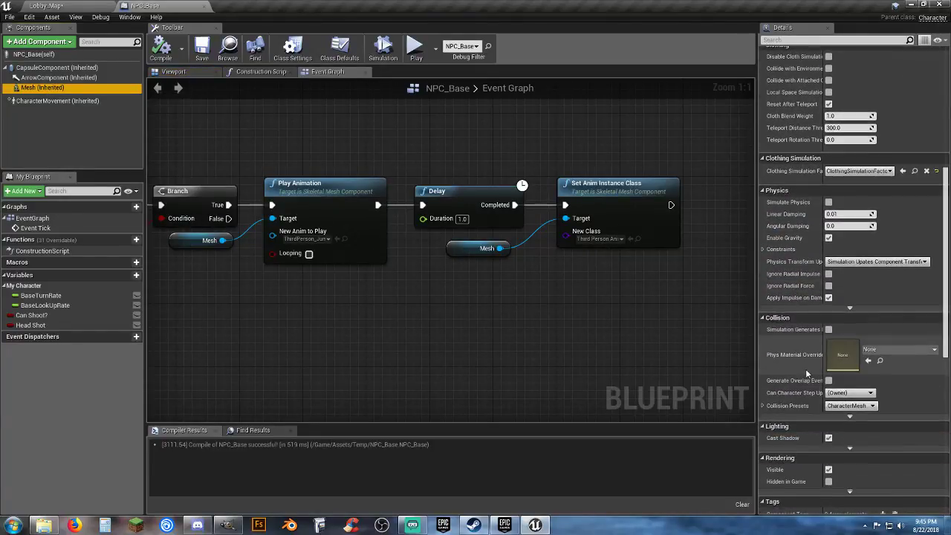
click(853, 405)
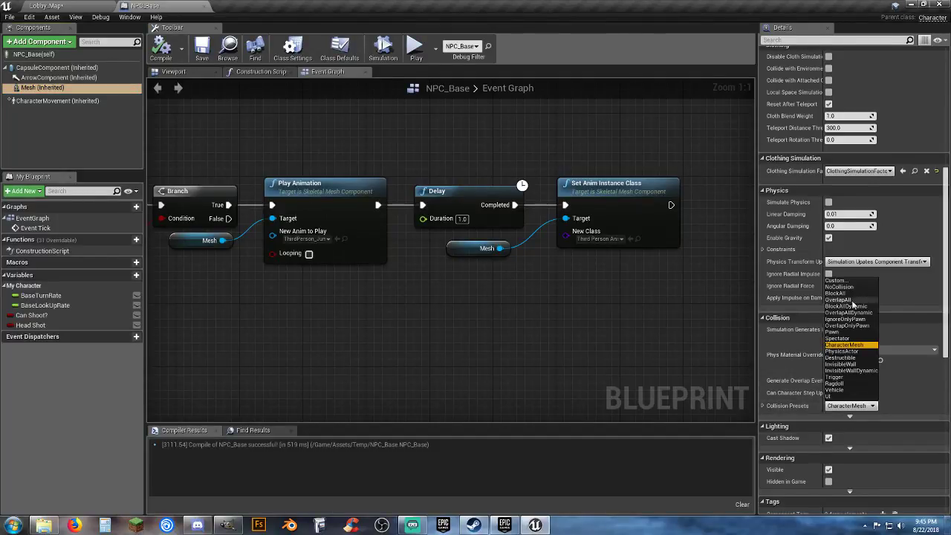
click(841, 293)
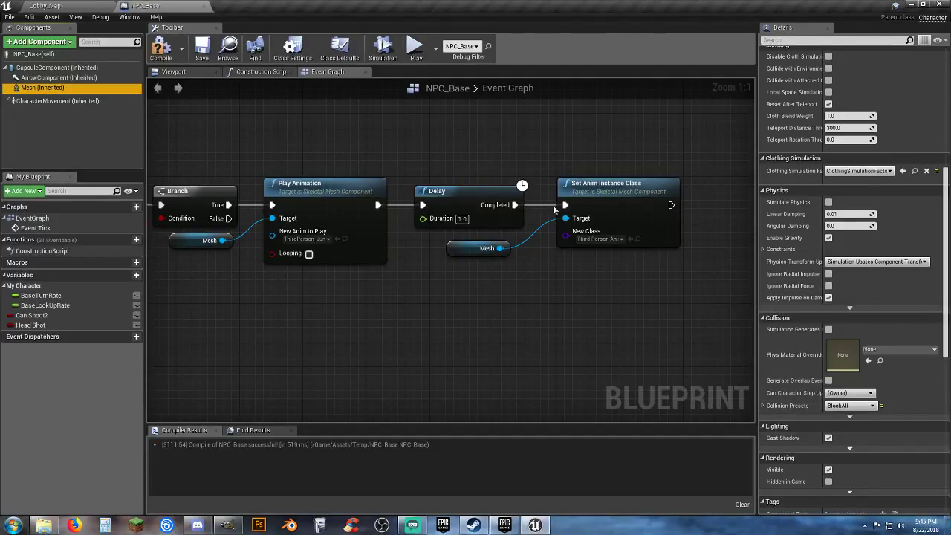
click(159, 49)
click(201, 46)
Play-test Lobby_Map again, shoot the NPC in the body and the head, and end the session
click(65, 6)
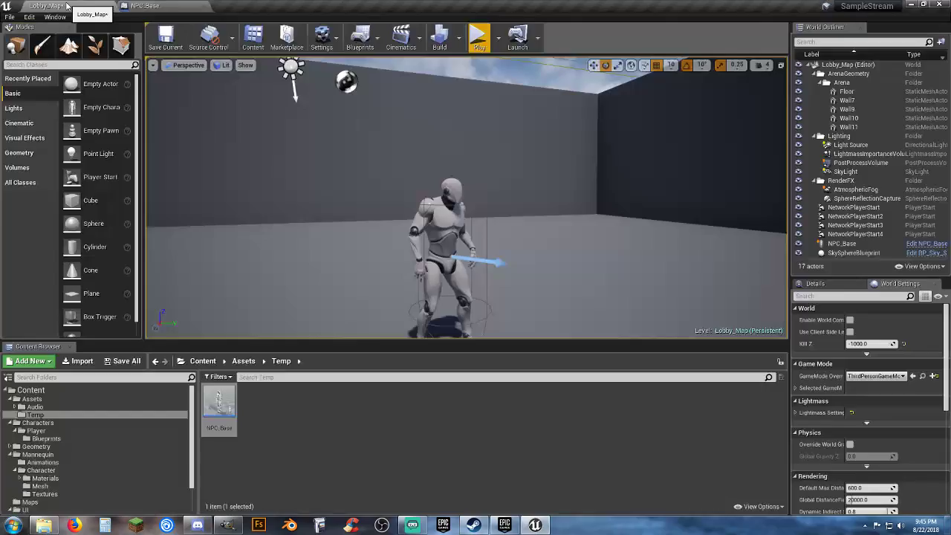
click(479, 37)
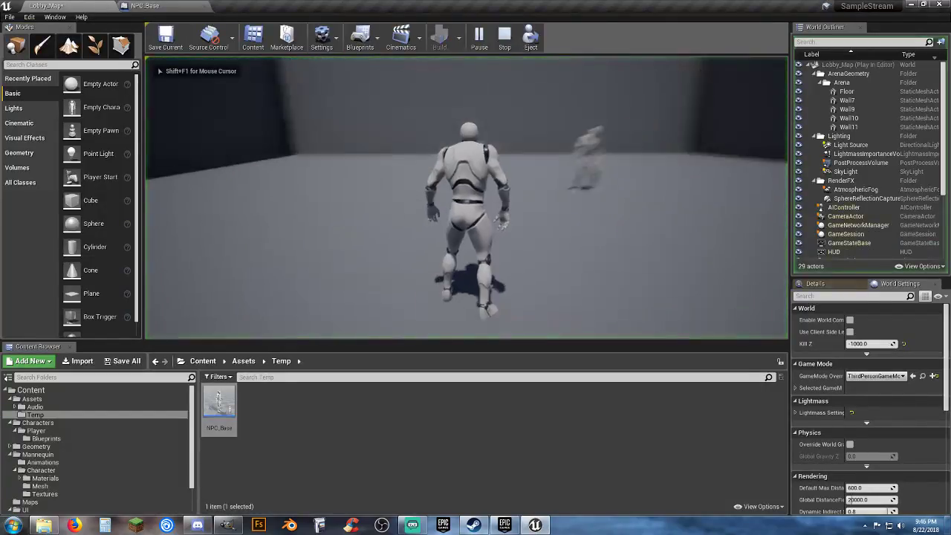
click(467, 197)
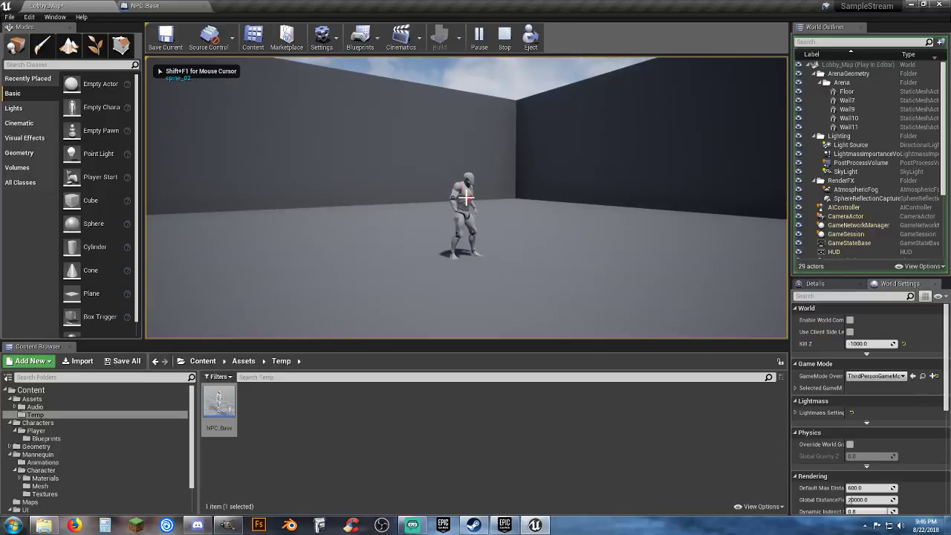
key(w)
key(d)
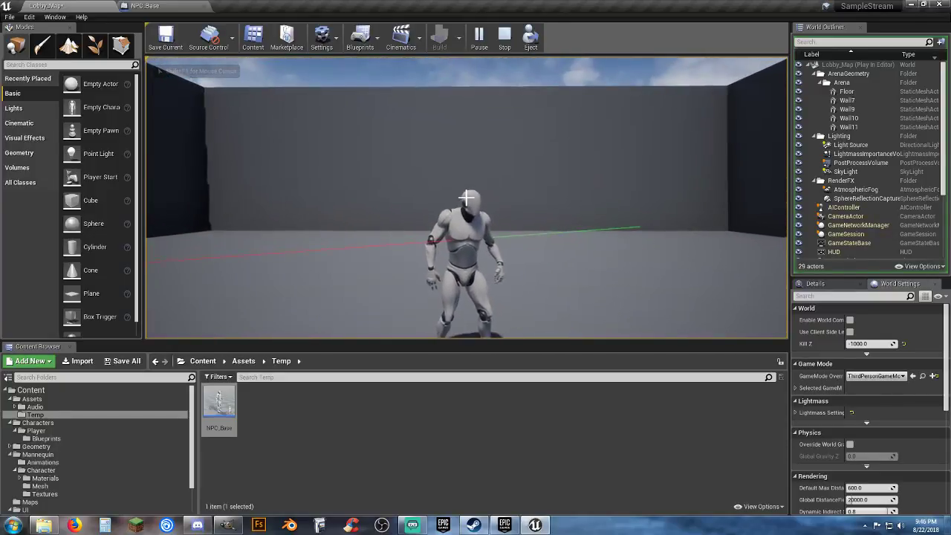
click(466, 198)
key(a)
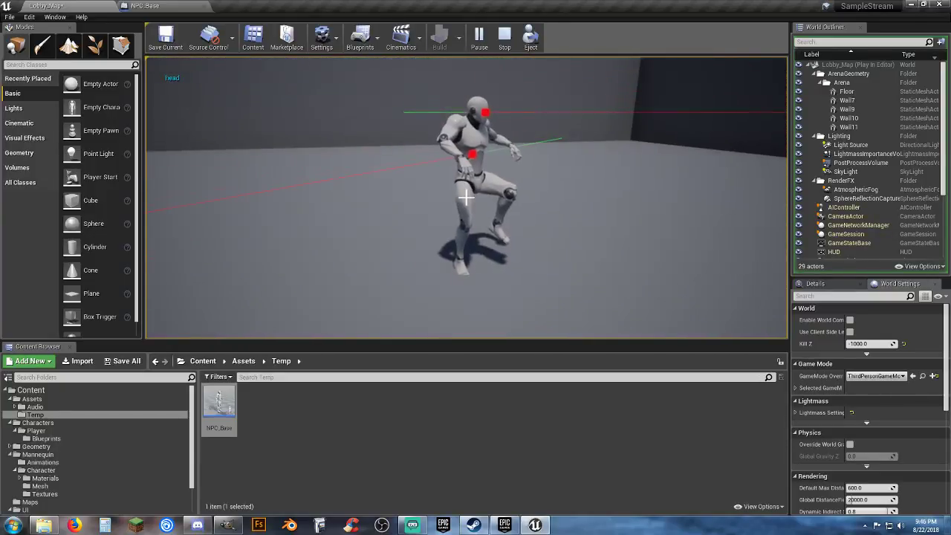
key(d)
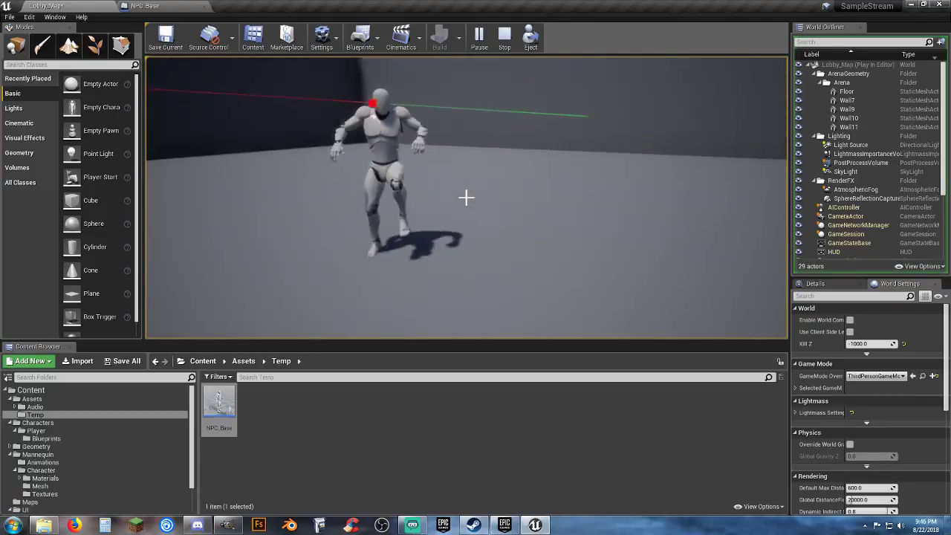
key(Escape)
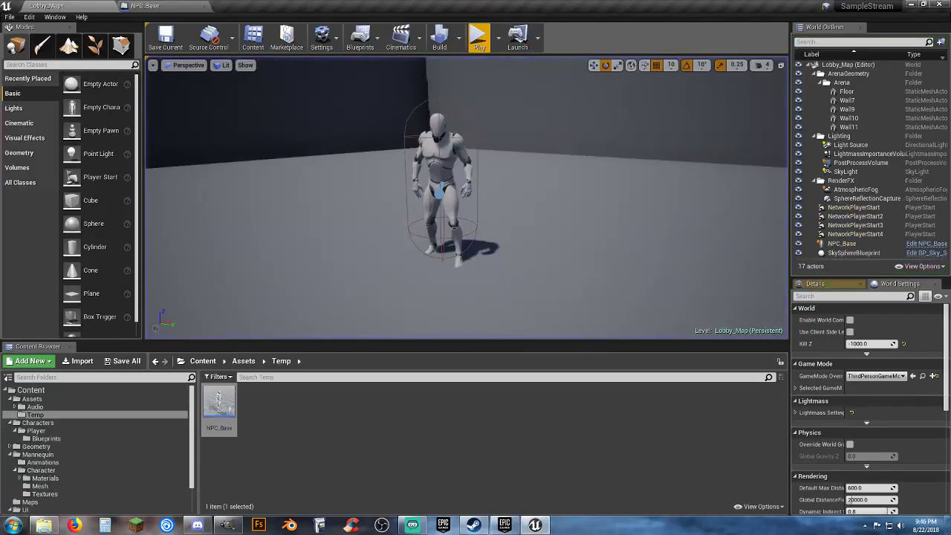
Delete the Set Anim Instance Class node and its Mesh reference from NPC_Base's event graph
click(171, 6)
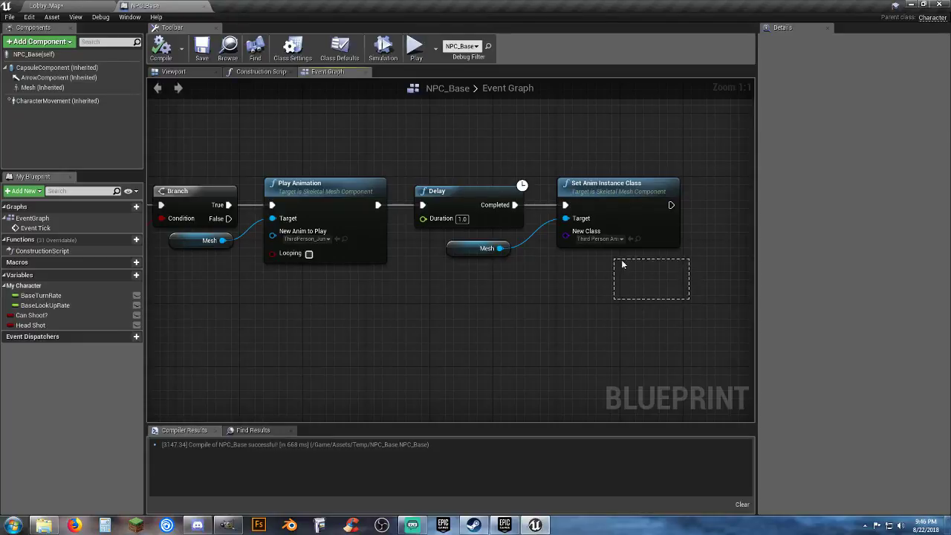
drag(623, 264, 566, 197)
key(Delete)
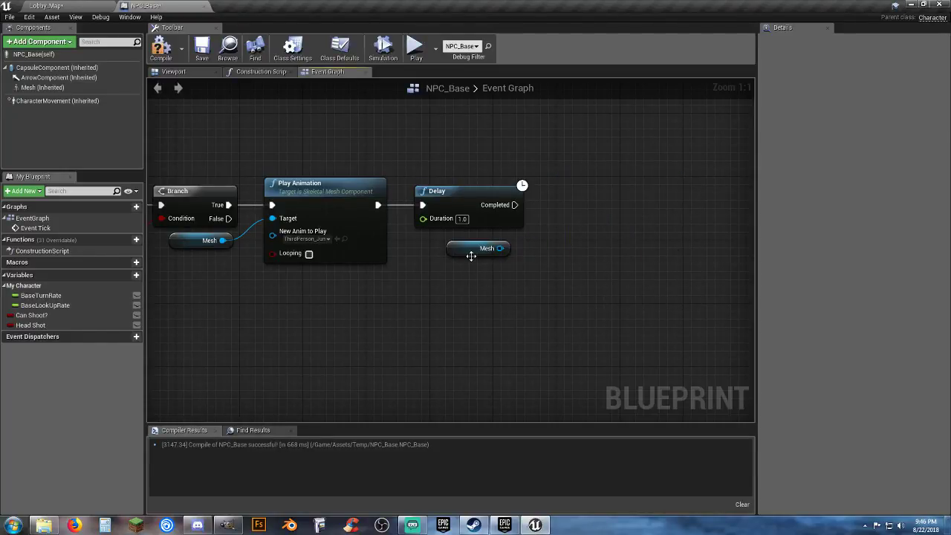
click(484, 248)
key(Delete)
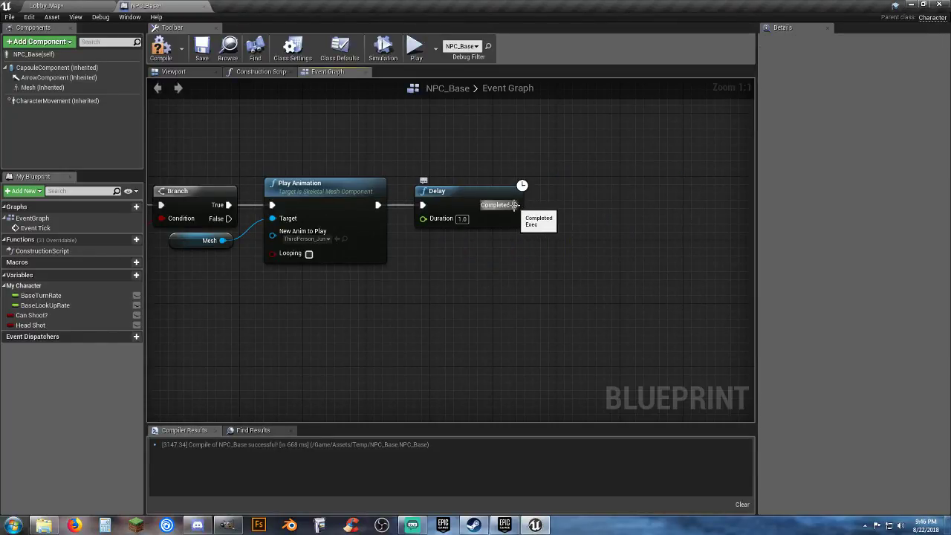
Add a Set Animation Mode (Mesh) node after the Delay and set its mode to Use Animation Asset
drag(513, 205, 558, 205)
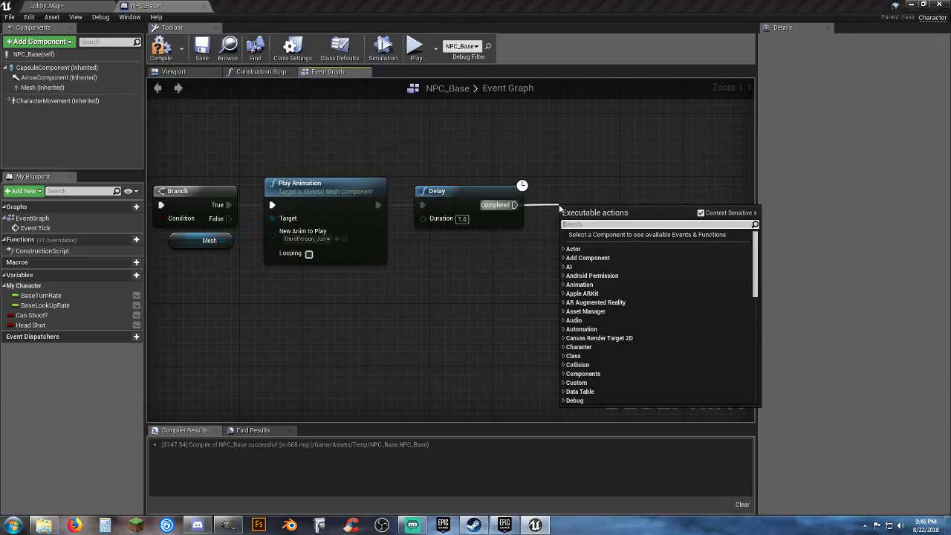
text(animation)
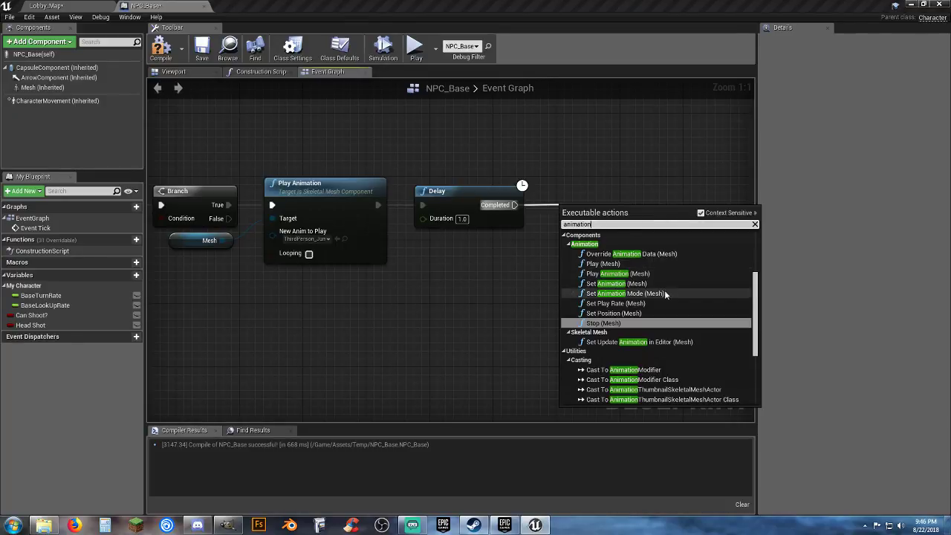
scroll(665, 291, down, 5)
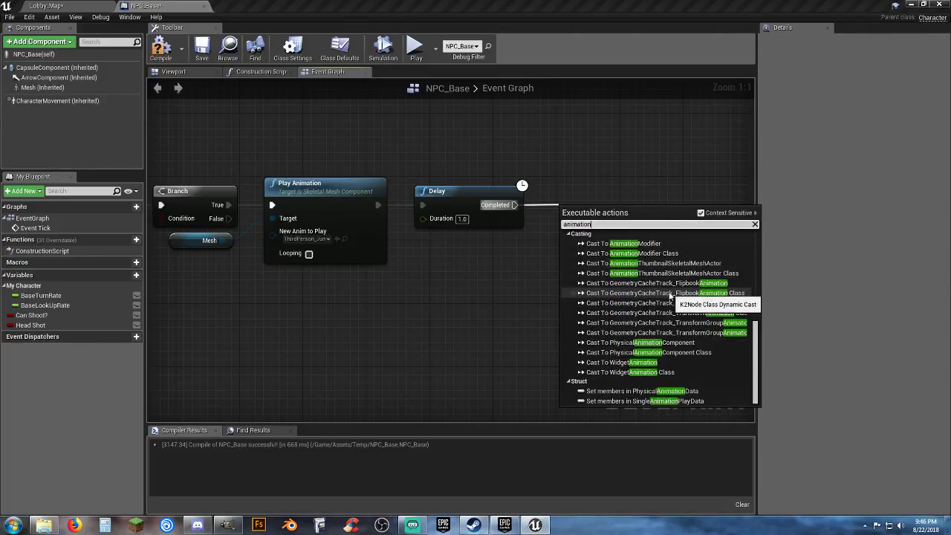
scroll(671, 295, up, 5)
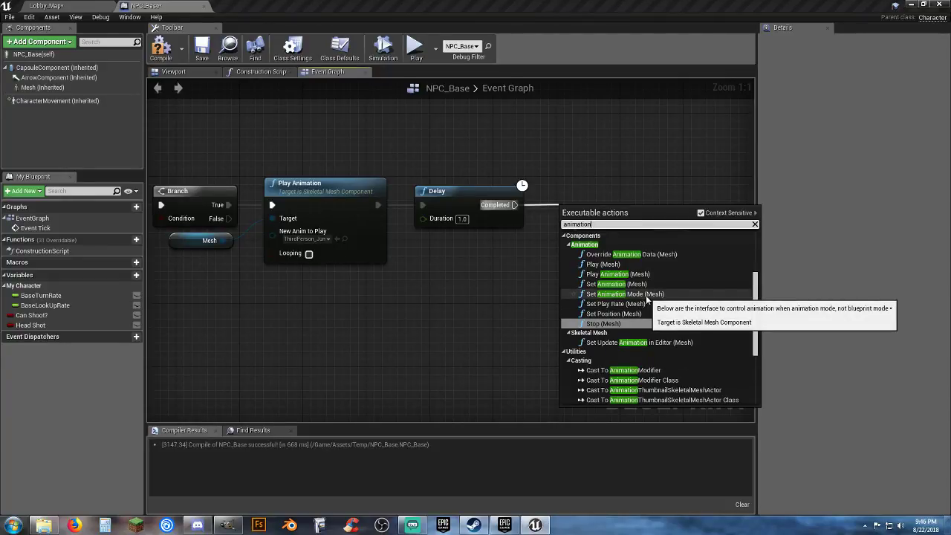
click(644, 294)
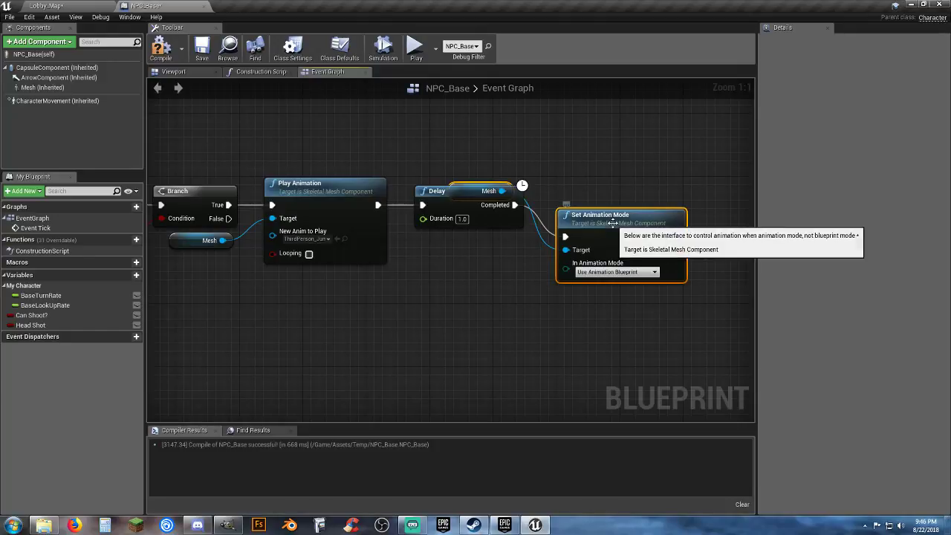
drag(615, 205, 624, 189)
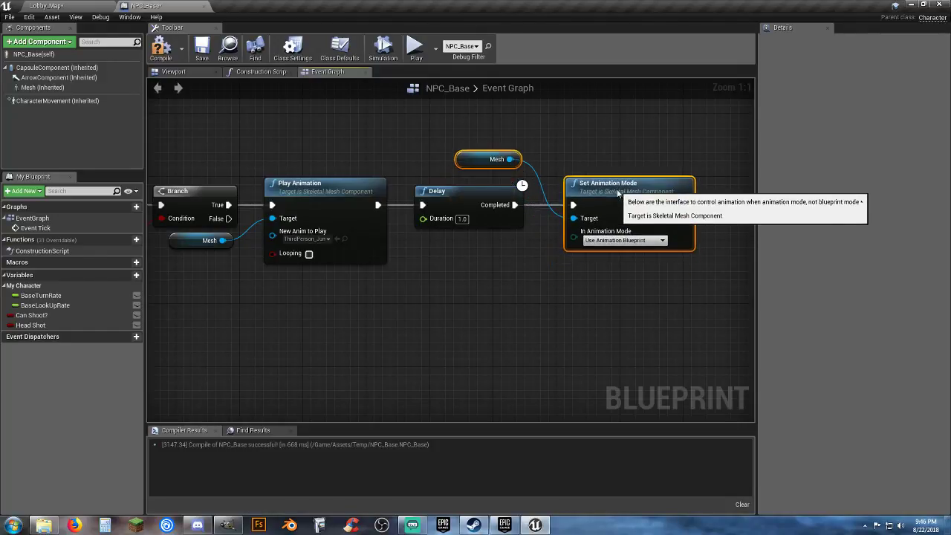
click(633, 243)
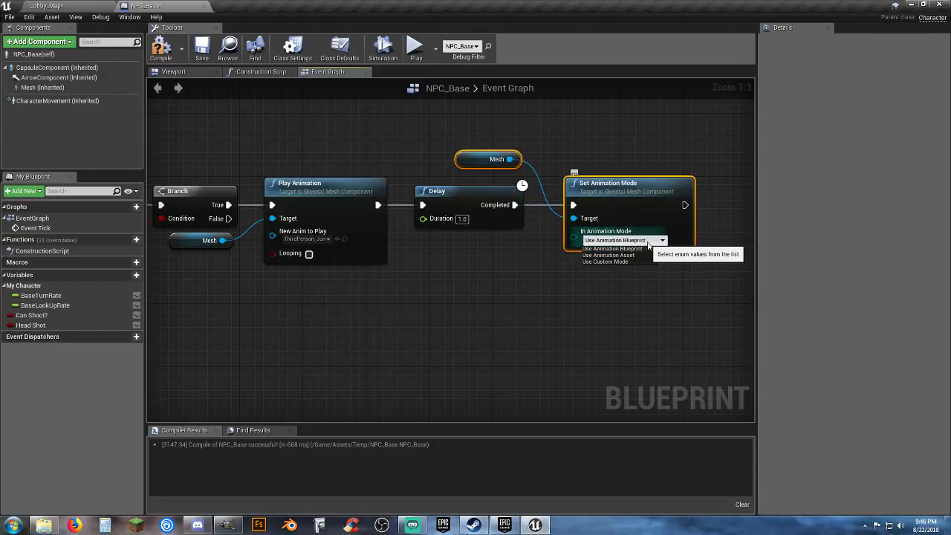
click(641, 255)
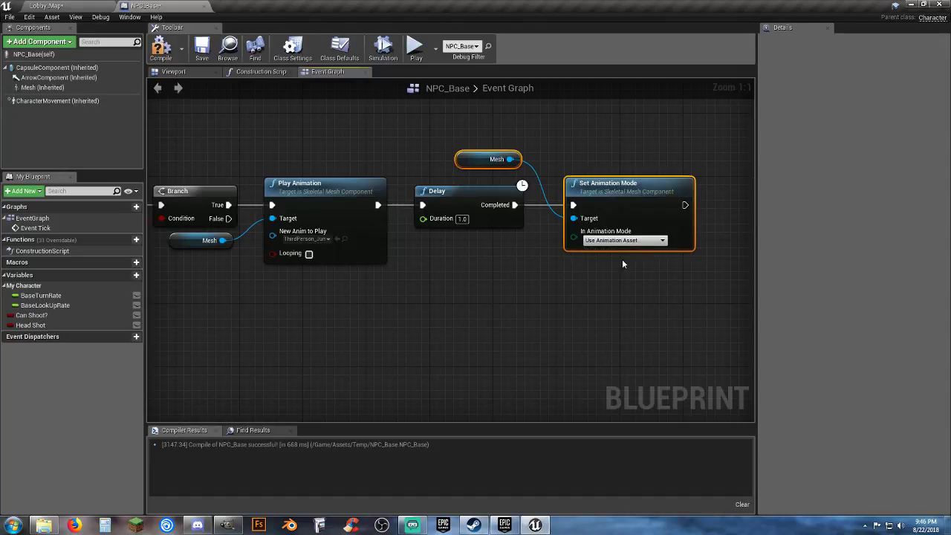
Delete the Set Animation Mode node and its Mesh reference
click(640, 269)
drag(641, 272, 613, 171)
key(Delete)
click(490, 159)
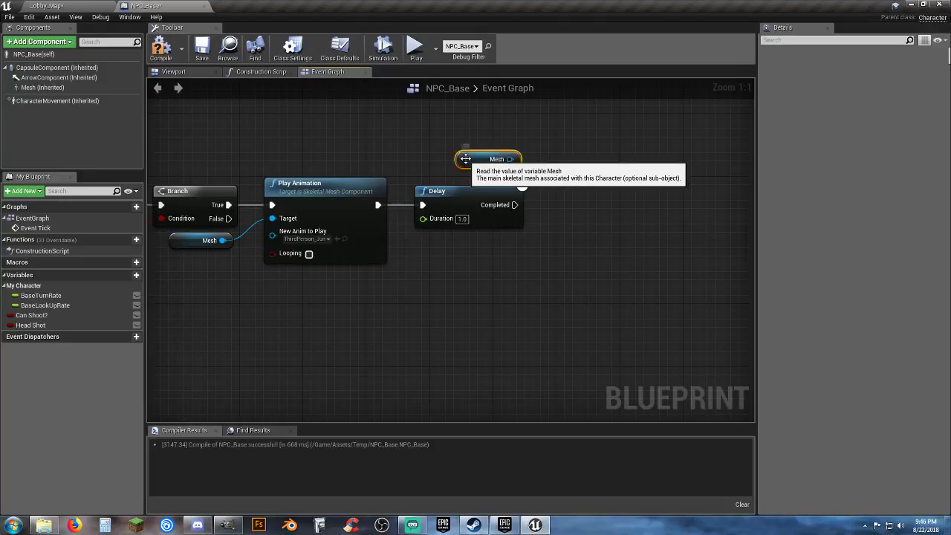
key(Delete)
Add a Set Anim Instance Class (Mesh) node from the Delay's Completed output
drag(516, 209, 583, 211)
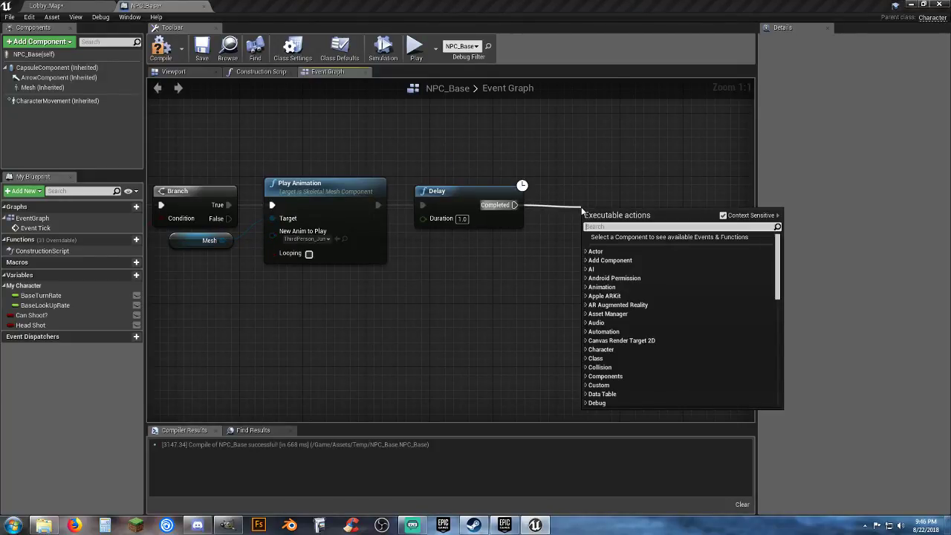
text(instance)
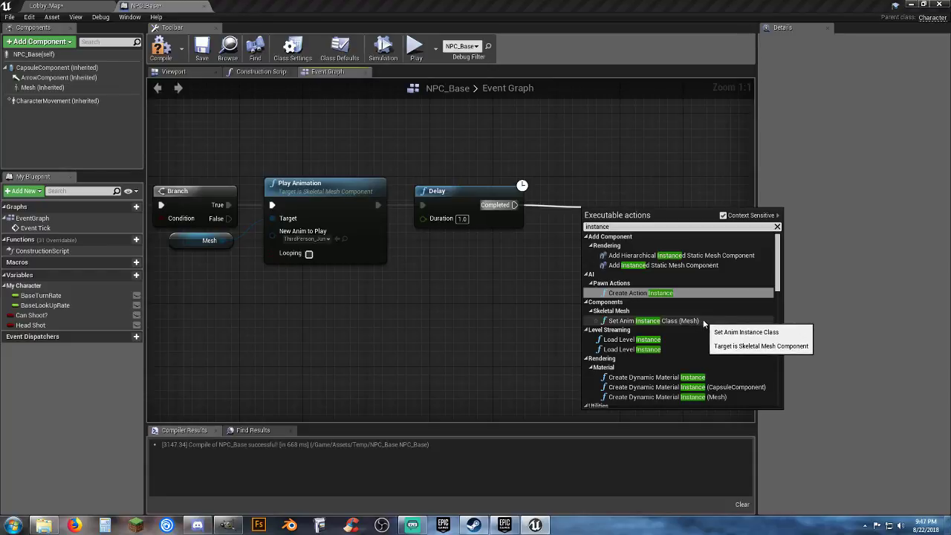
scroll(704, 322, down, 3)
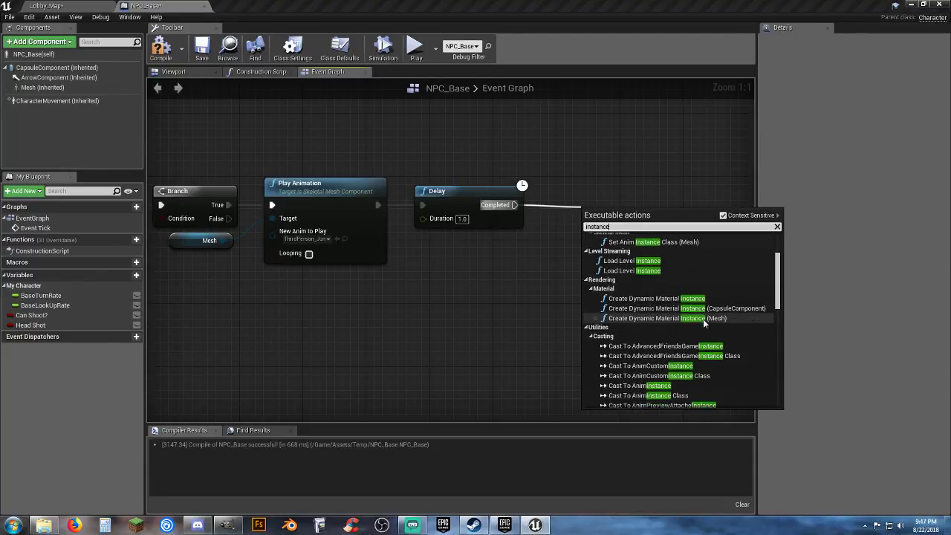
scroll(703, 319, up, 3)
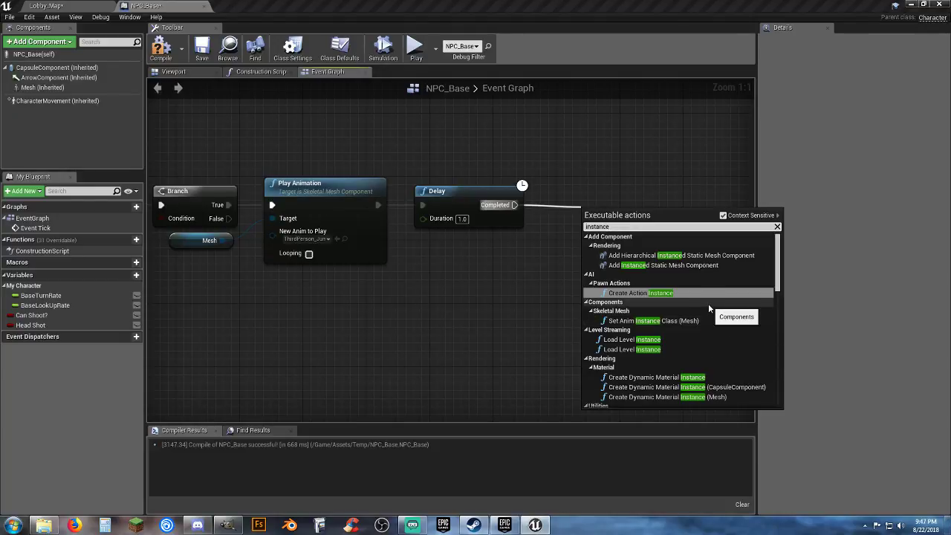
key(ctrl+a)
key(BackSpace)
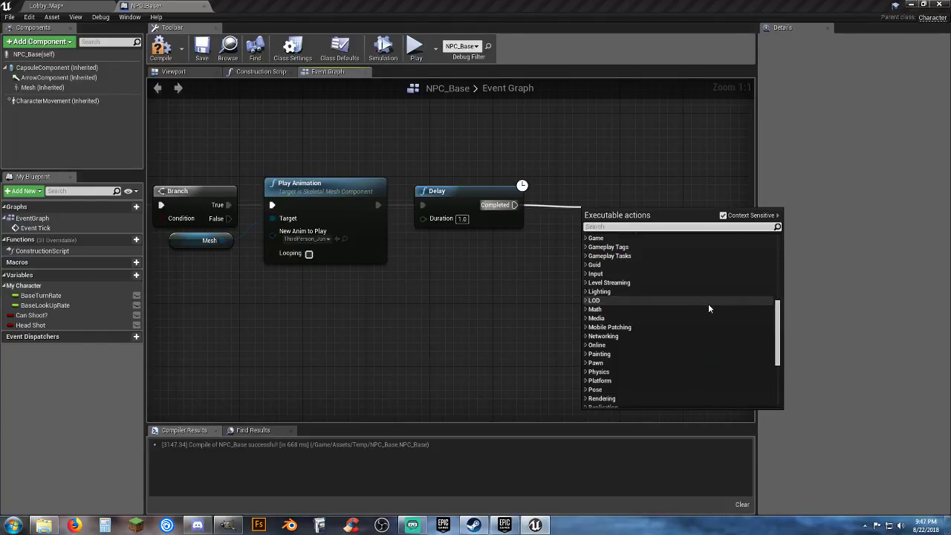
text(animinst)
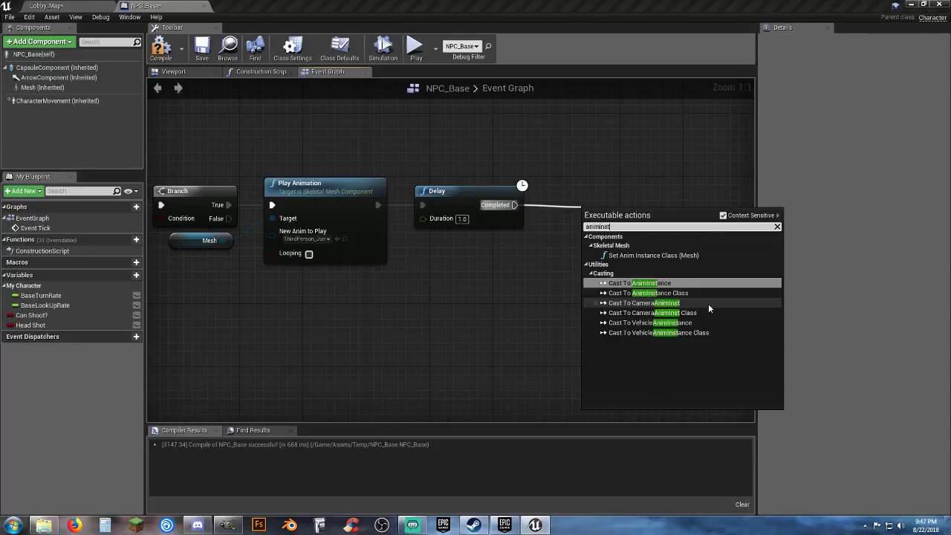
text(a)
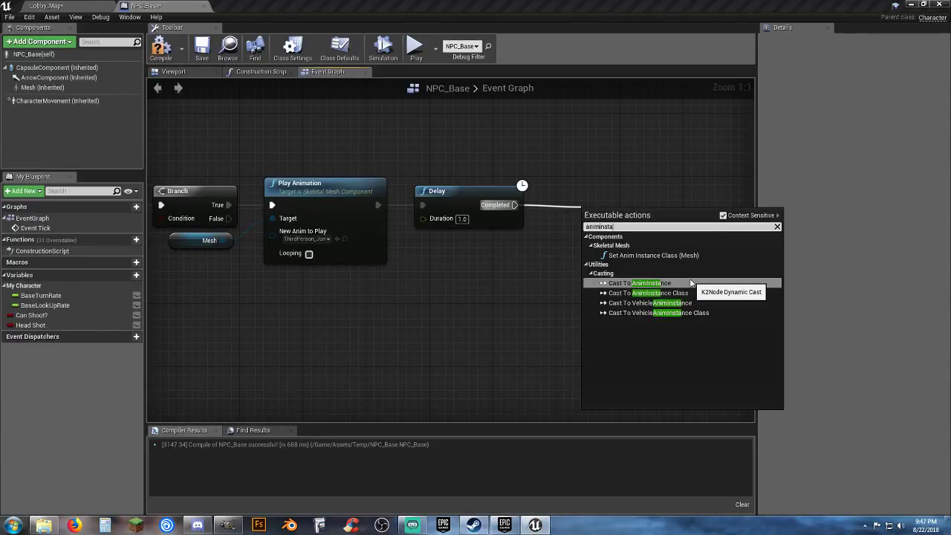
click(677, 256)
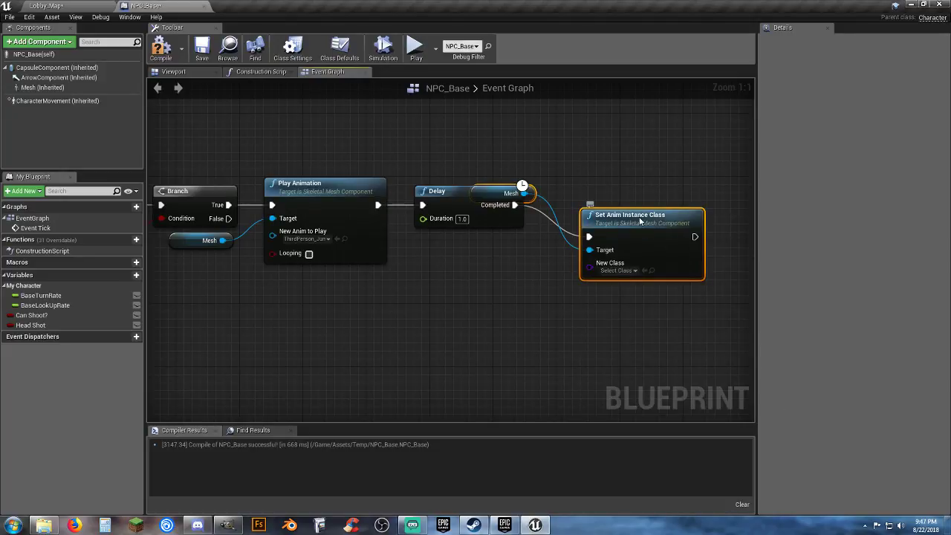
Delete the Set Anim Instance Class node and its separate Mesh reference from the end of the event graph
drag(639, 221, 641, 190)
click(614, 268)
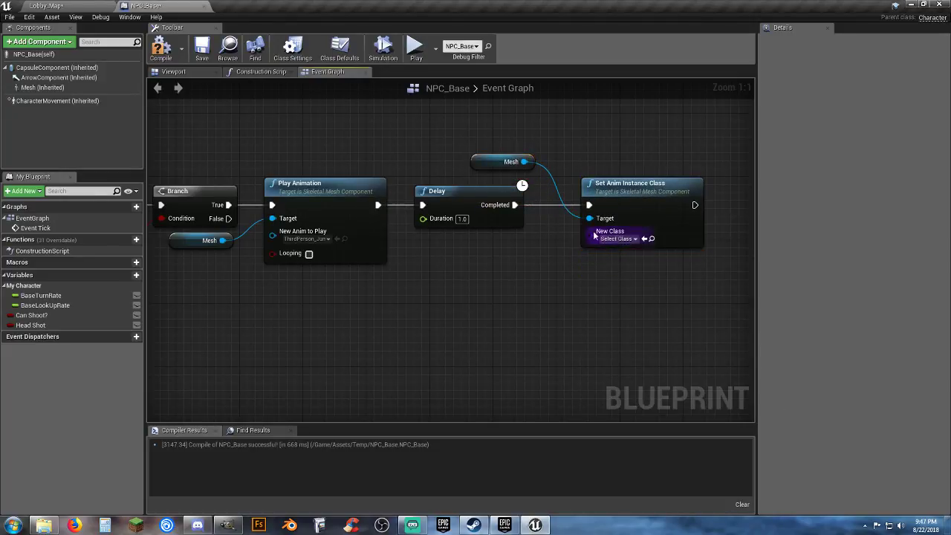
drag(477, 163, 492, 252)
drag(643, 311, 548, 170)
key(Delete)
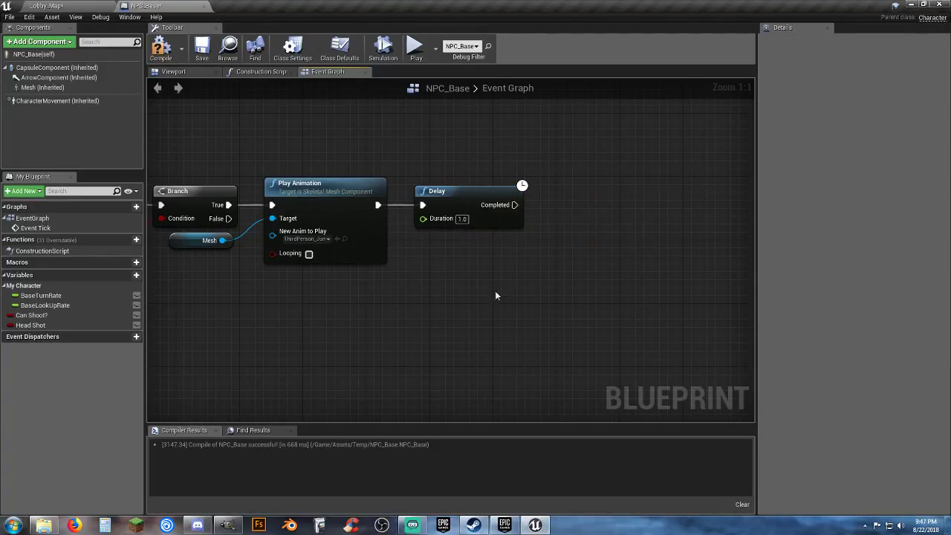
Move the Mesh reference slightly away from the Branch node and delete the Delay node after Play Animation
right_drag(378, 313, 552, 345)
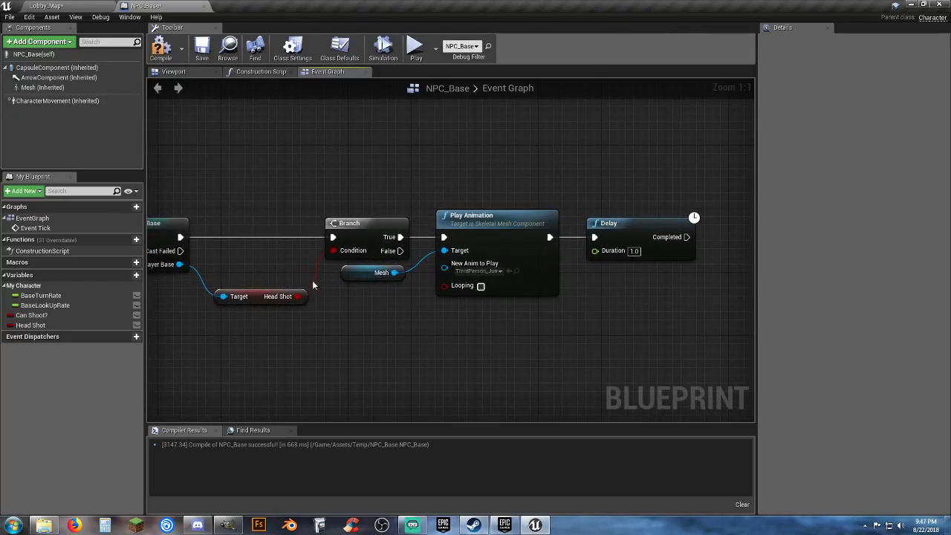
drag(358, 280, 375, 295)
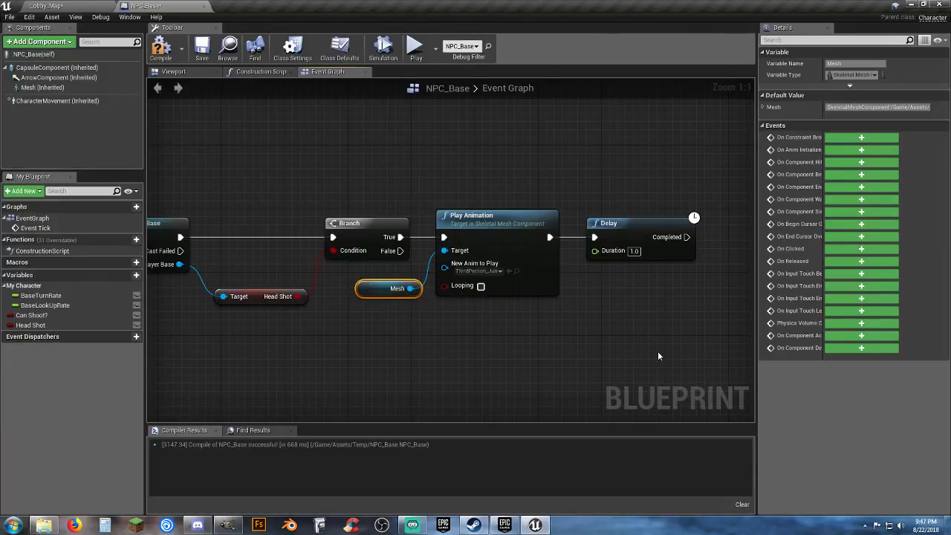
drag(658, 356, 627, 223)
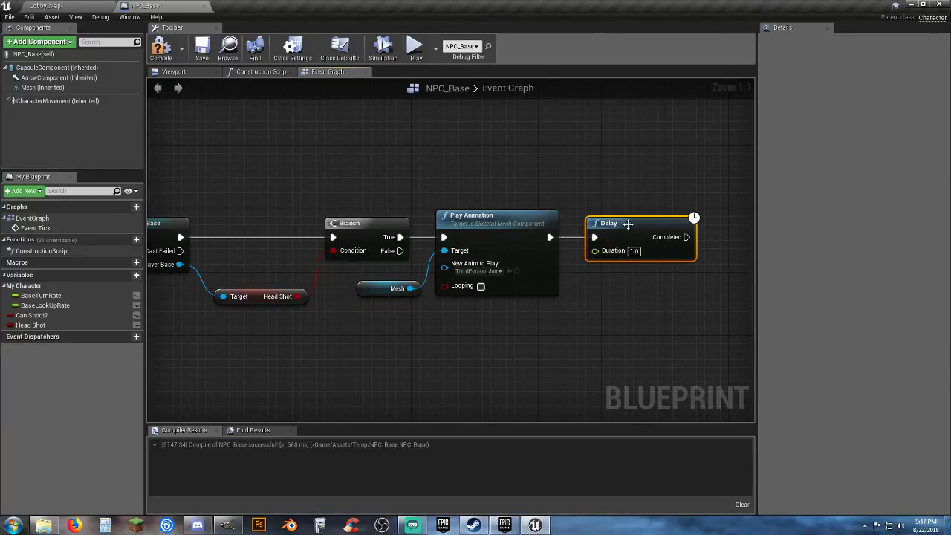
key(Delete)
click(479, 270)
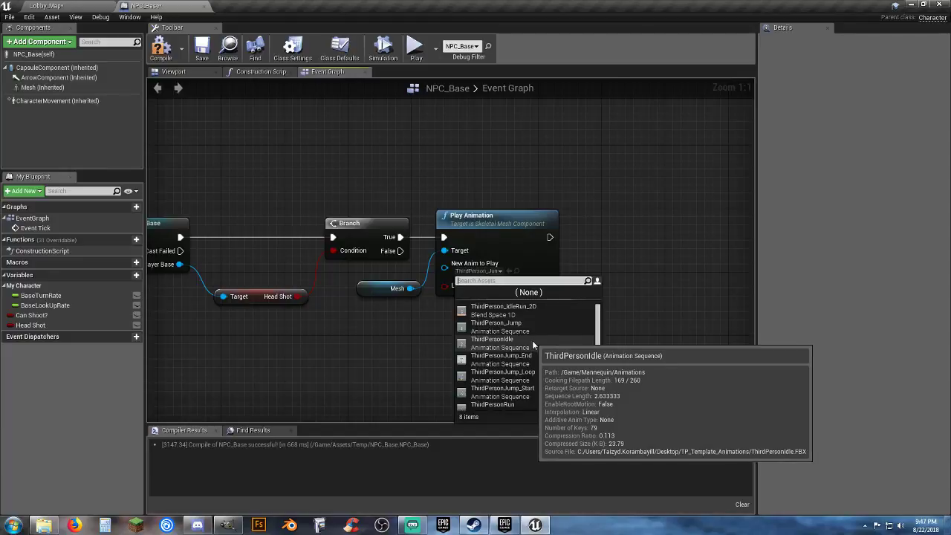
click(632, 280)
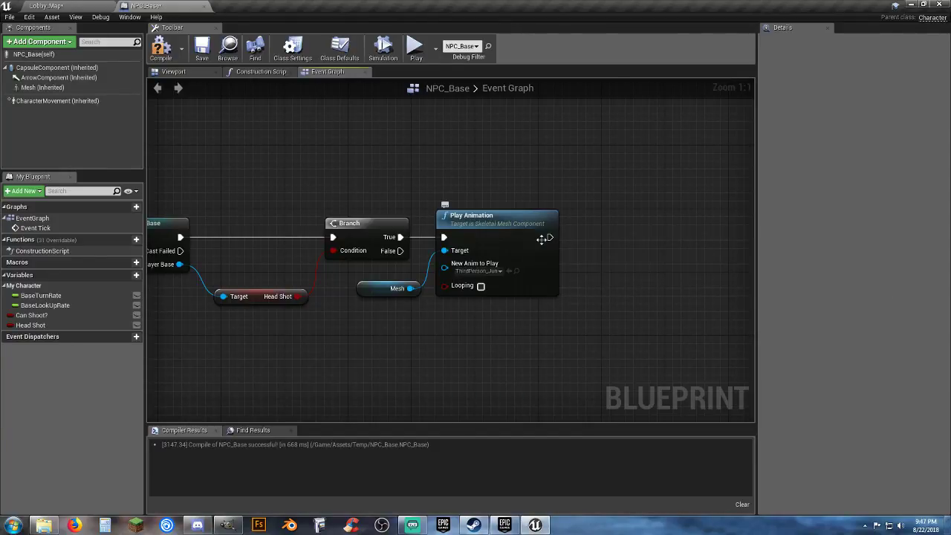
Add a Set Anim Instance Class node from the existing Mesh reference and connect Play Animation's execution output to it
drag(410, 288, 551, 338)
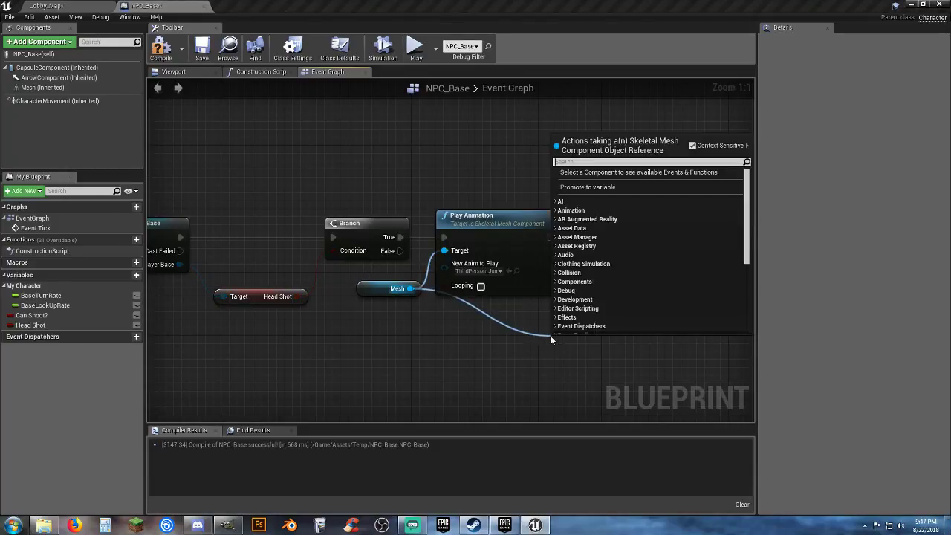
text(animation)
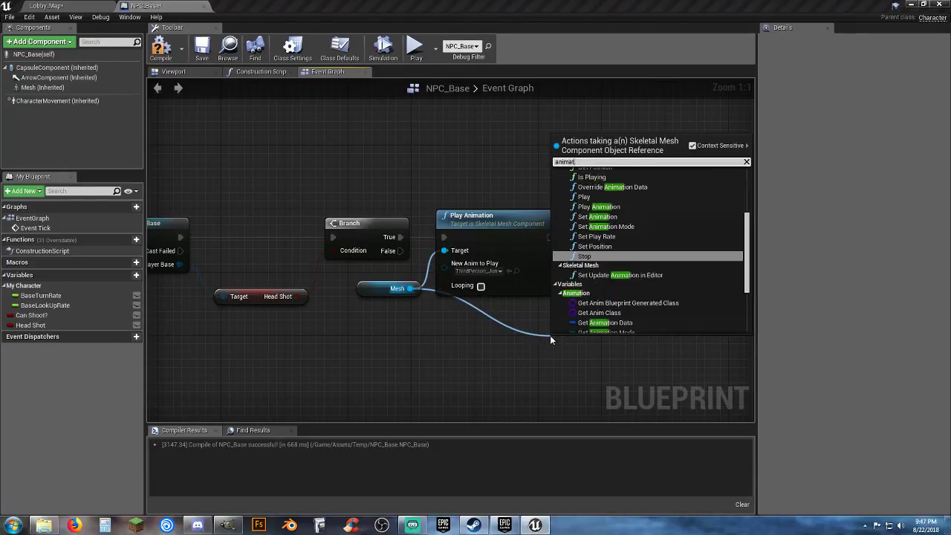
key(BackSpace)
key(BackSpace)
key(BackSpace)
key(BackSpace)
key(BackSpace)
key(BackSpace)
key(BackSpace)
key(BackSpace)
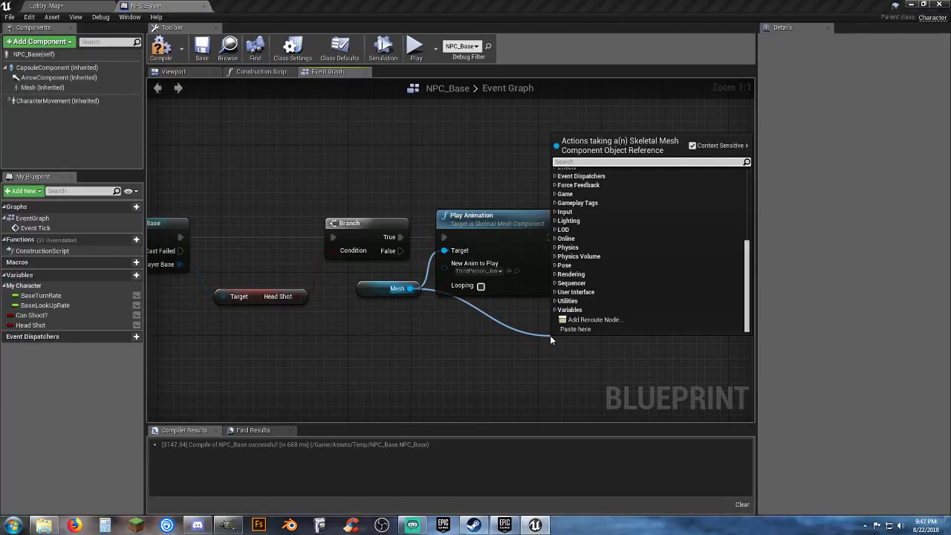
text(instance)
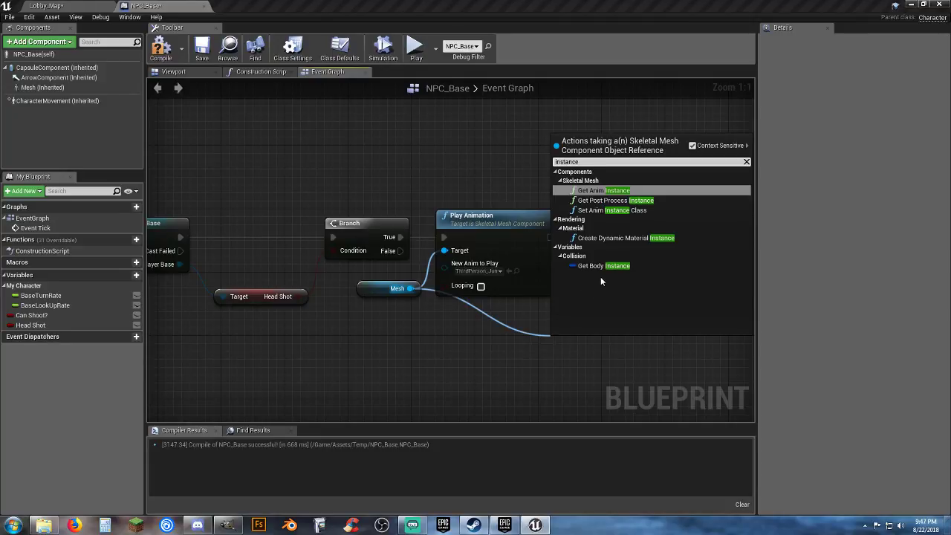
click(635, 211)
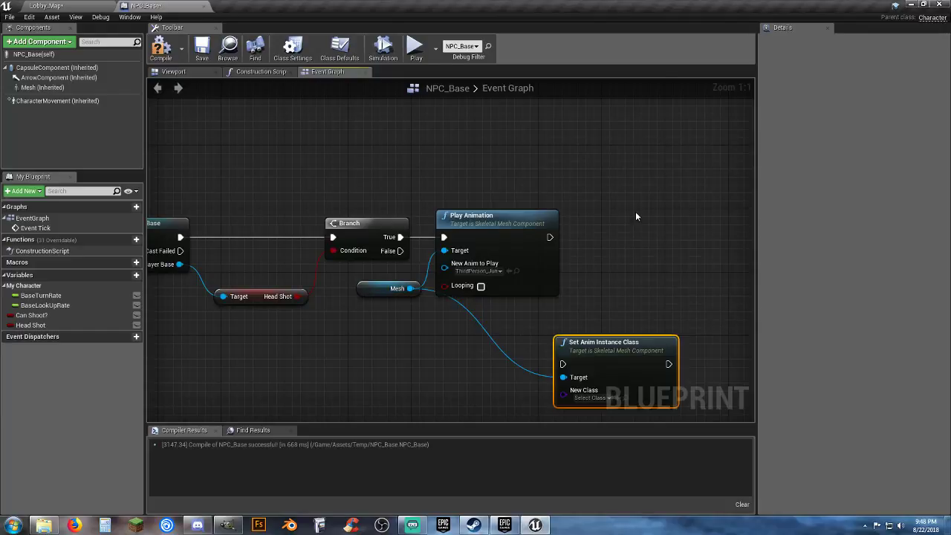
drag(597, 344, 549, 238)
Set the Set Anim Instance Class node's new class to ThirdPerson_AnimBP and compile the blueprint
click(658, 271)
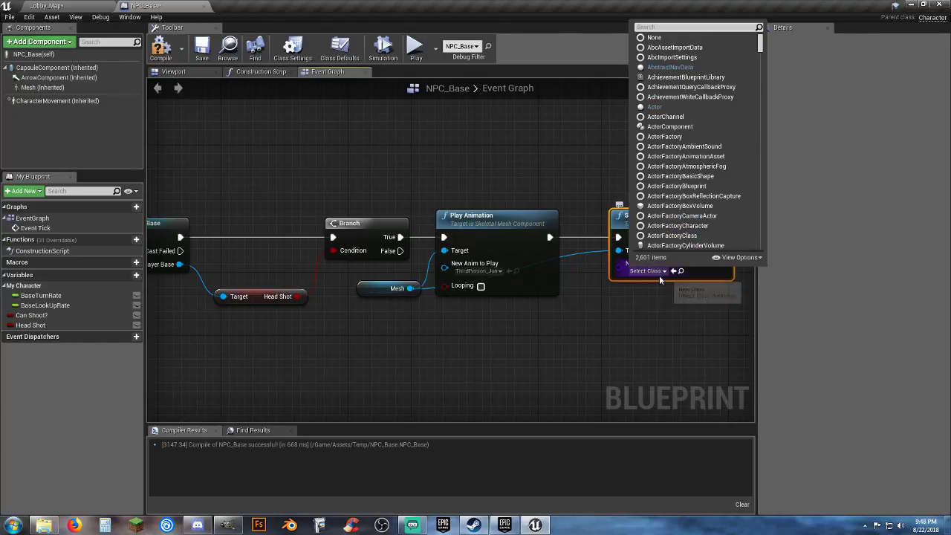
text(third)
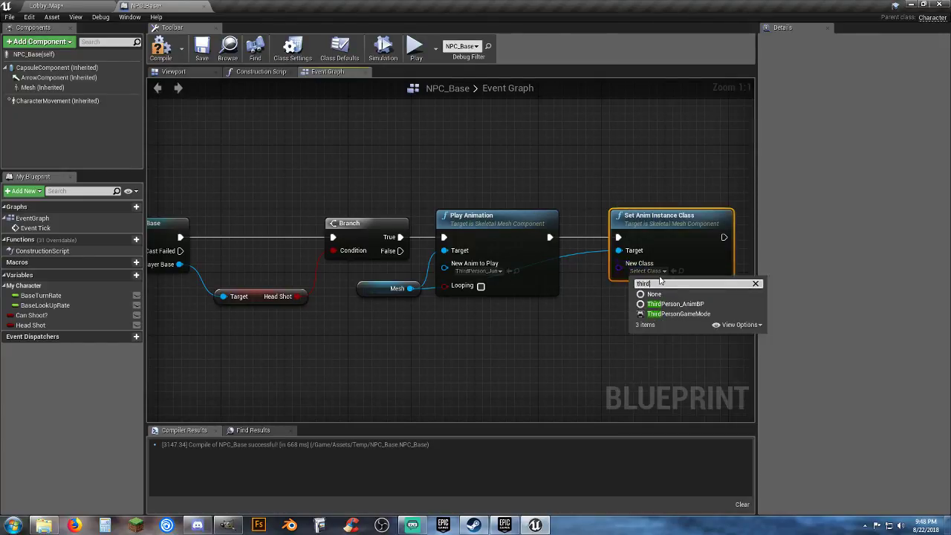
click(673, 303)
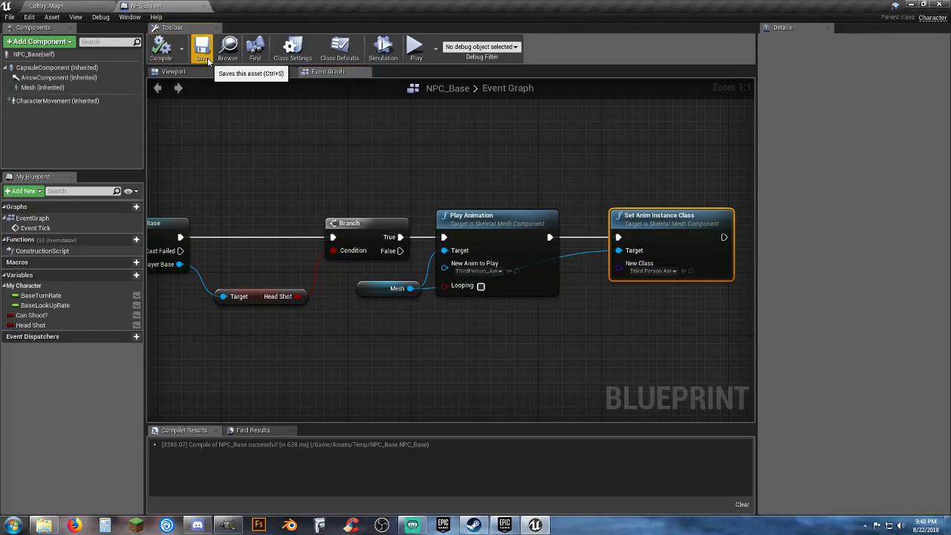
Play-test Lobby_Map, shoot the NPC in the head to check its reaction, and stop the session
click(86, 7)
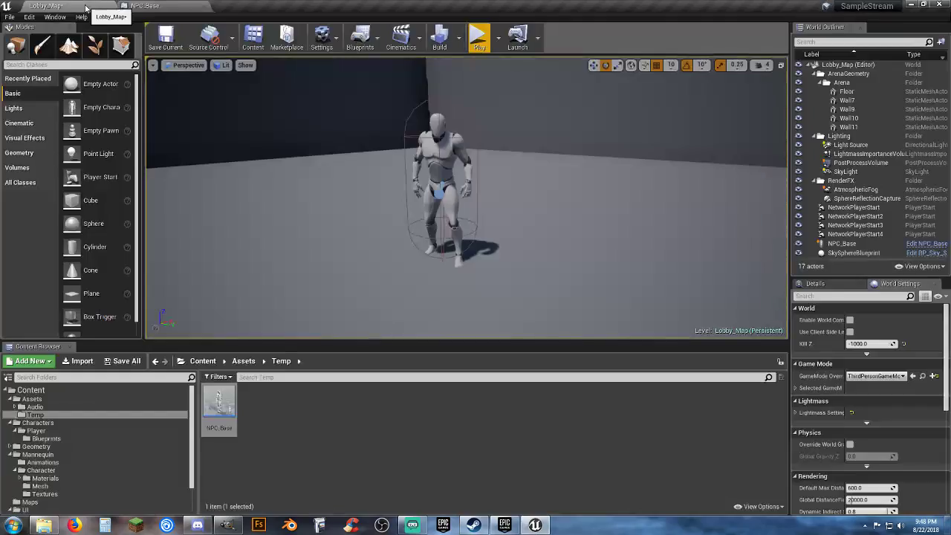
click(479, 39)
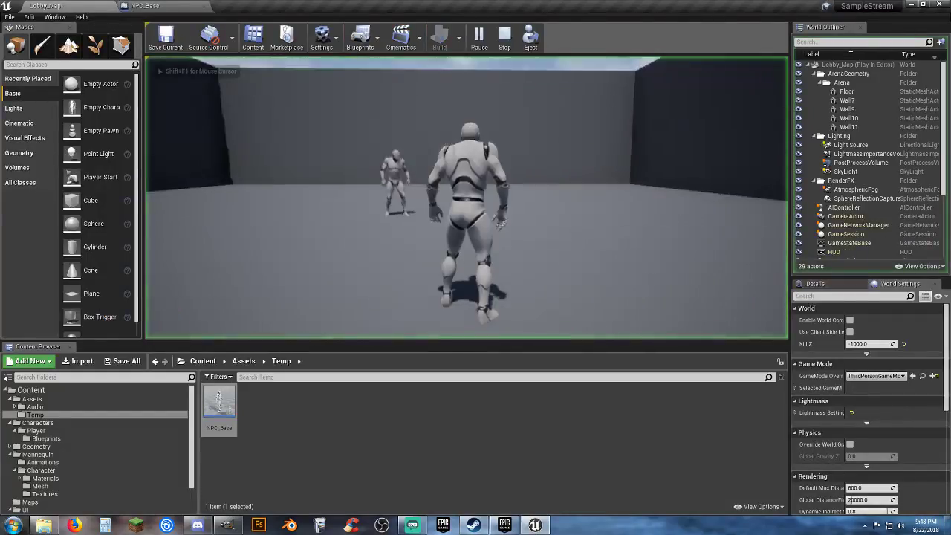
click(466, 197)
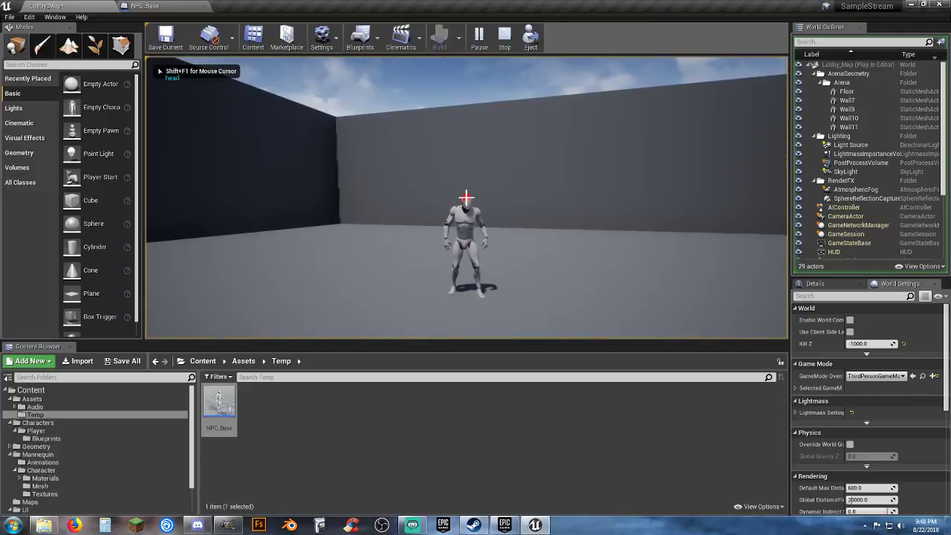
key(a)
key(w)
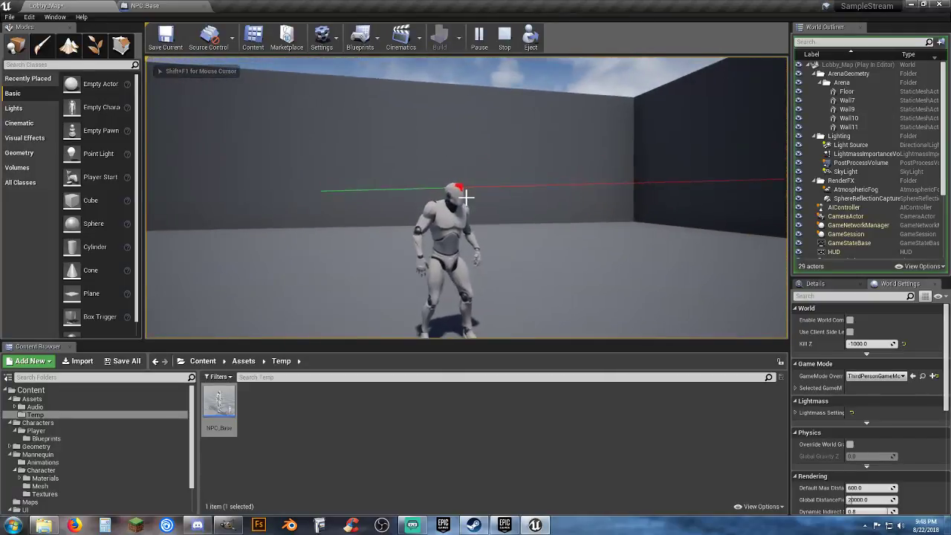
key(Escape)
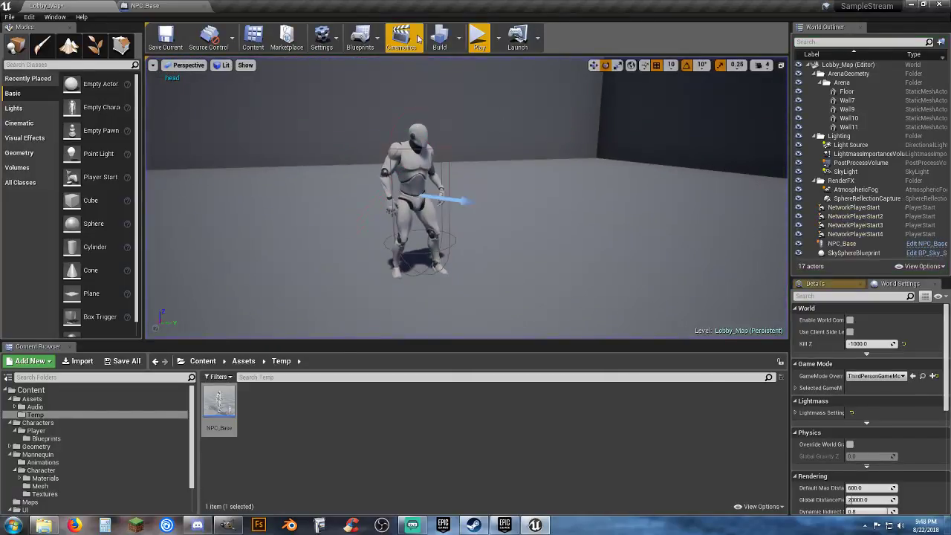
Insert a Delay node with a duration of 1.0 between NPC_Base's Play Animation and Set Anim Instance Class nodes
click(168, 6)
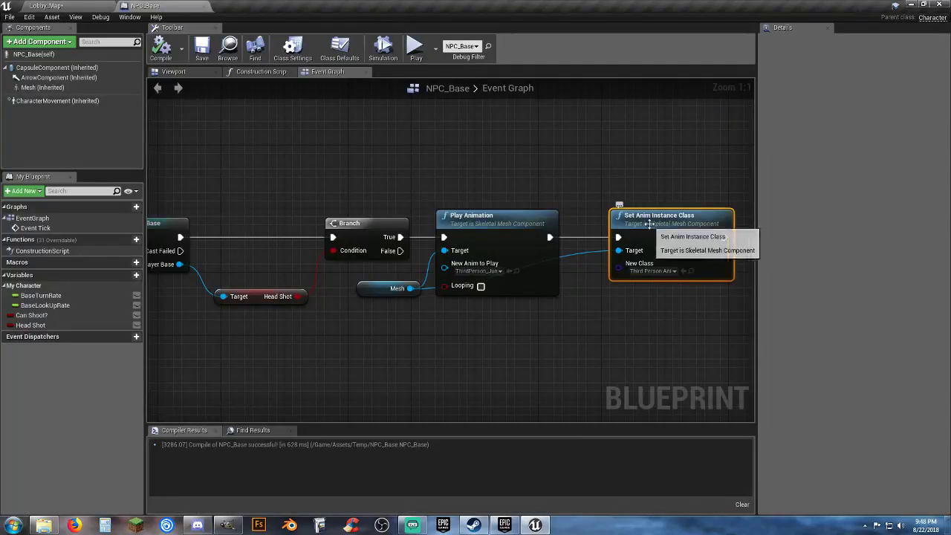
right_drag(635, 295, 524, 282)
drag(533, 213, 652, 213)
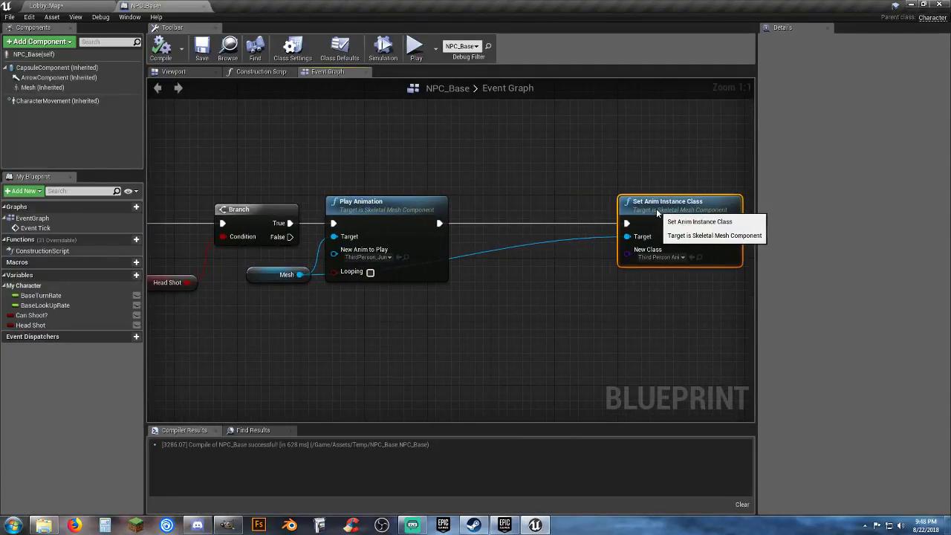
drag(439, 222, 488, 222)
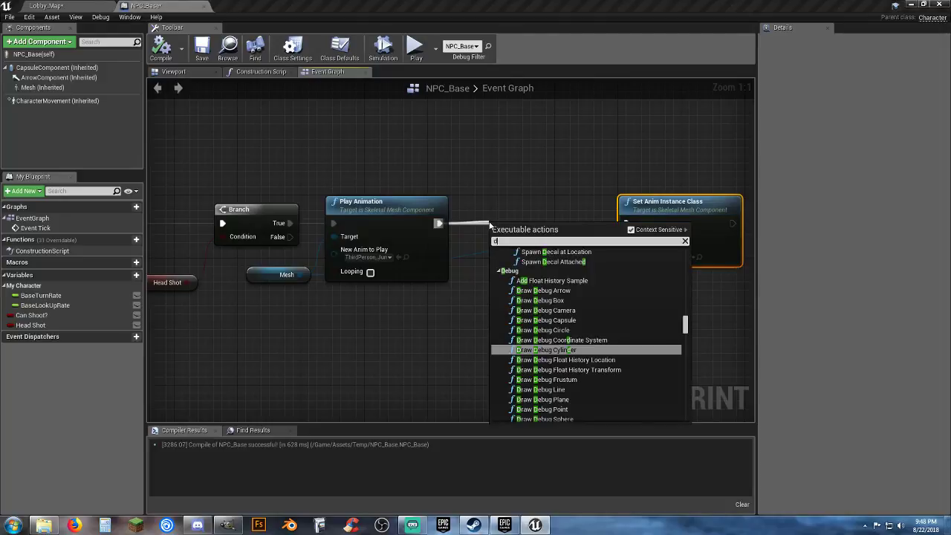
text(delay)
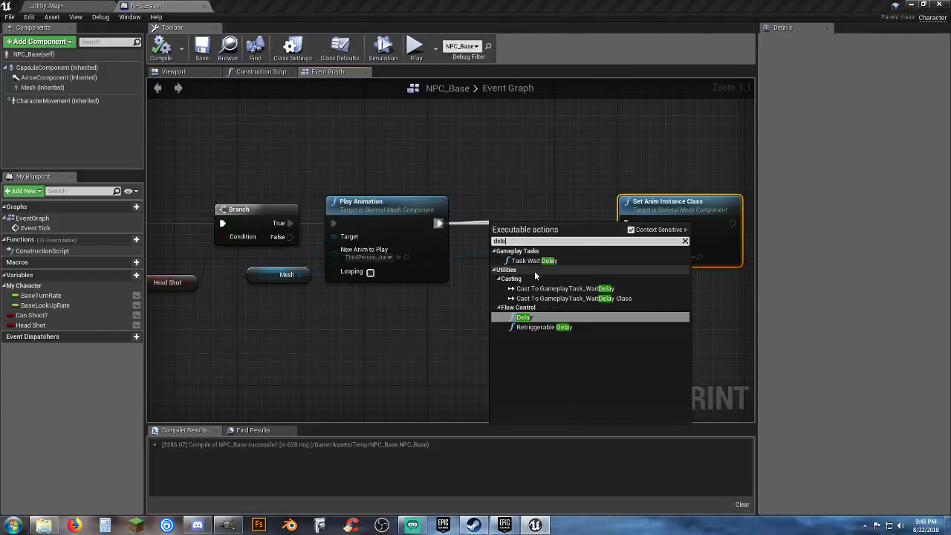
click(528, 314)
drag(542, 225, 526, 208)
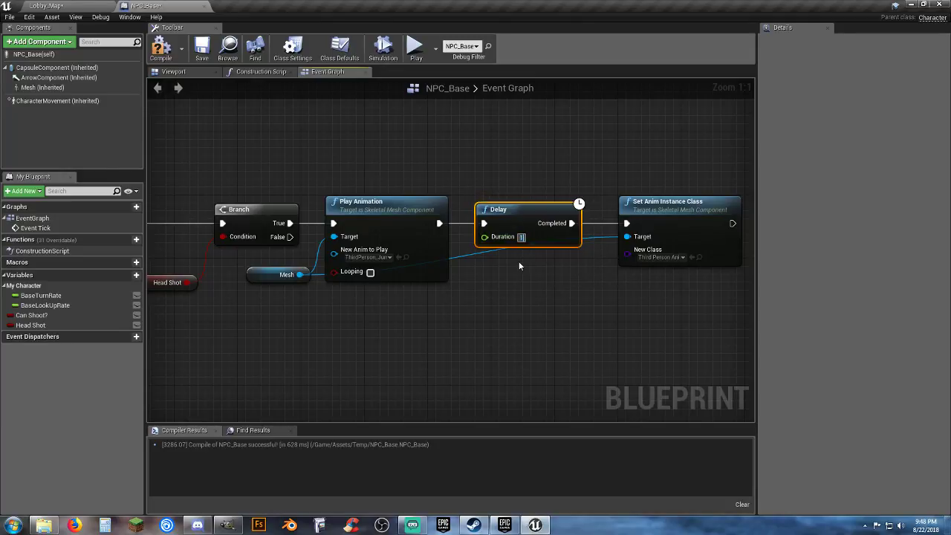
text(1)
click(524, 288)
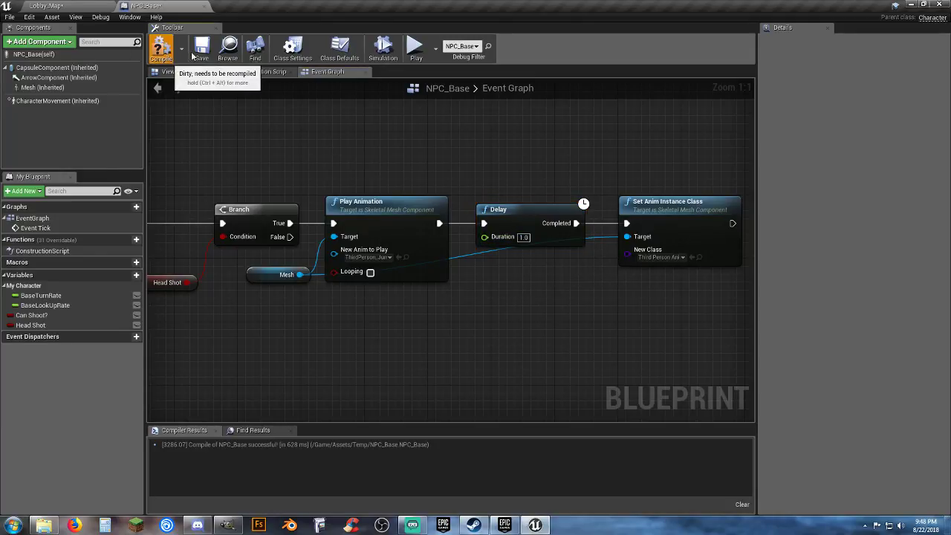
Play-test Lobby_Map again to check the NPC's jump animation with the delay in place, and stop the session
click(99, 7)
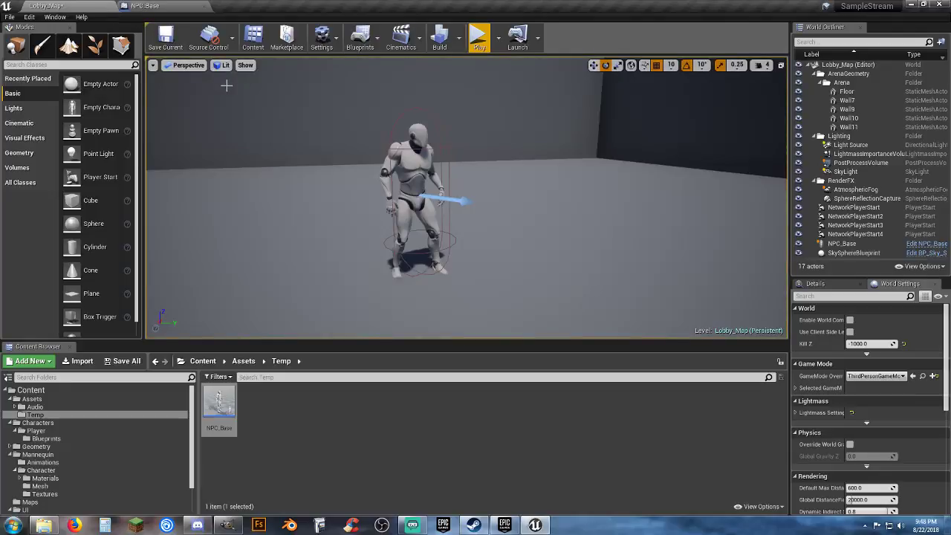
click(382, 144)
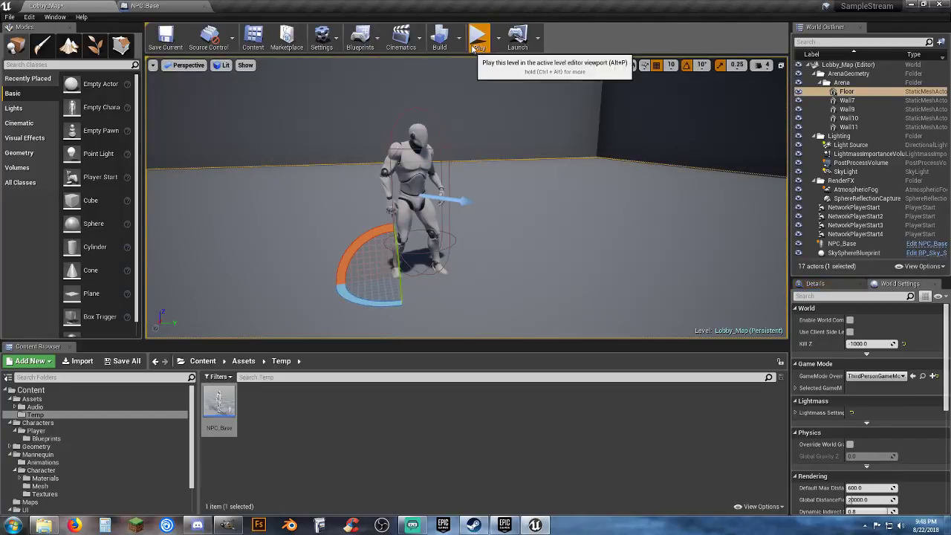
click(479, 37)
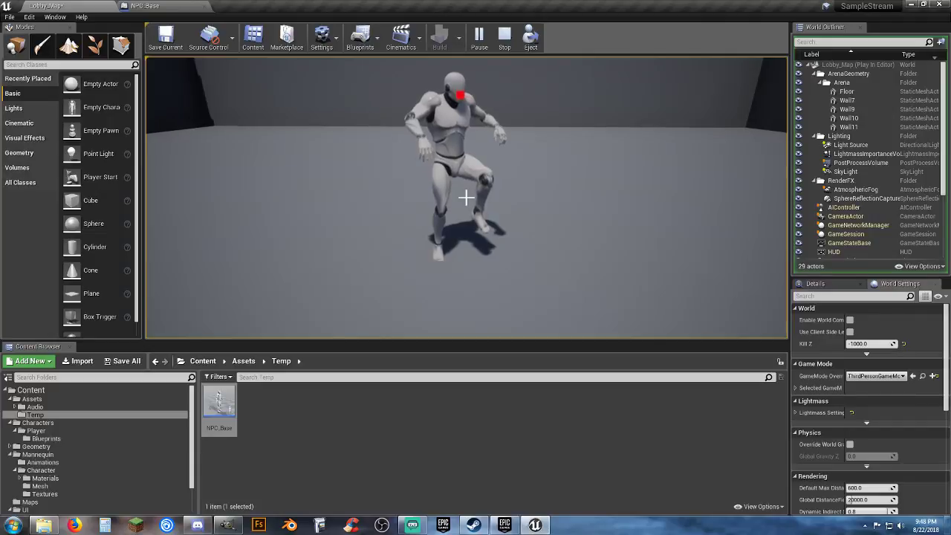
key(Escape)
Make room after Play Animation in NPC_Base's event graph and insert a DoOnce node between it and the Delay
click(178, 7)
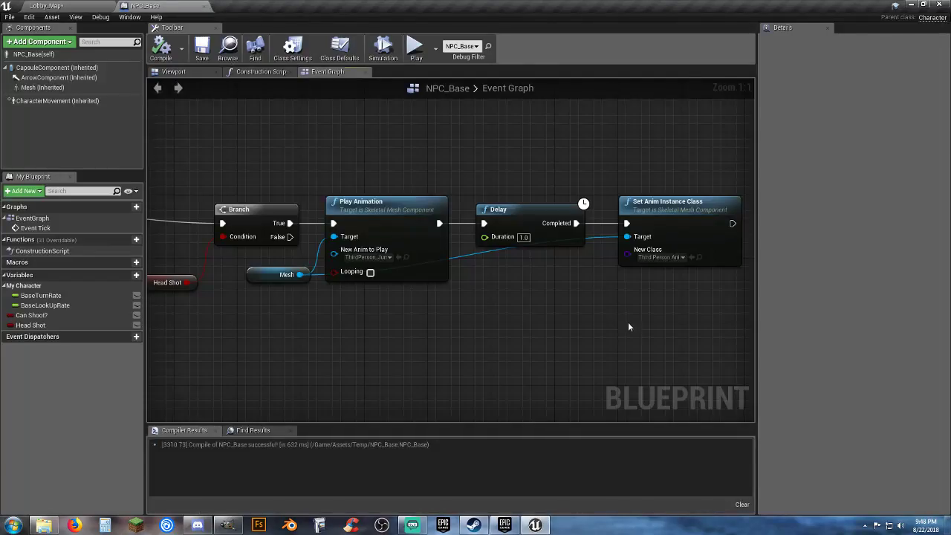
right_drag(628, 327, 476, 307)
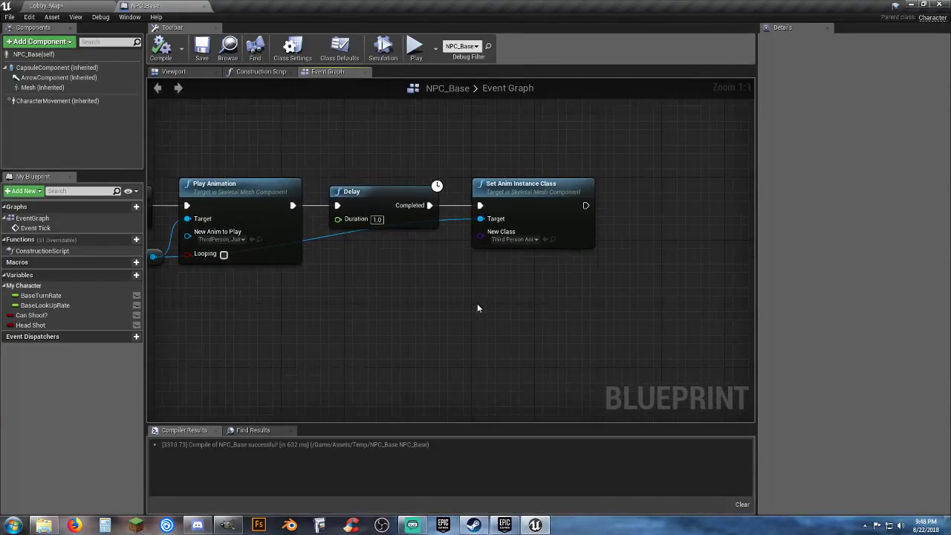
drag(557, 292, 492, 197)
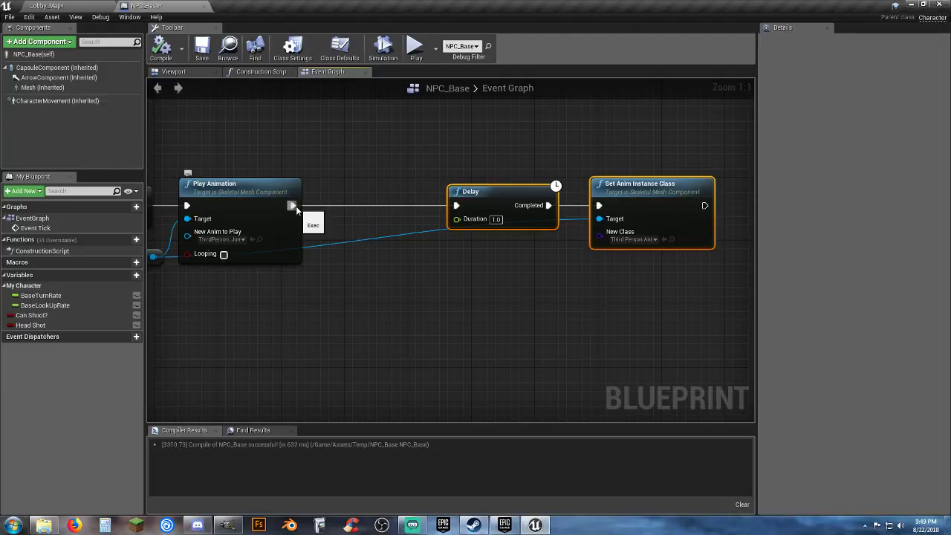
ctrl+drag(291, 203, 315, 205)
text(doonc)
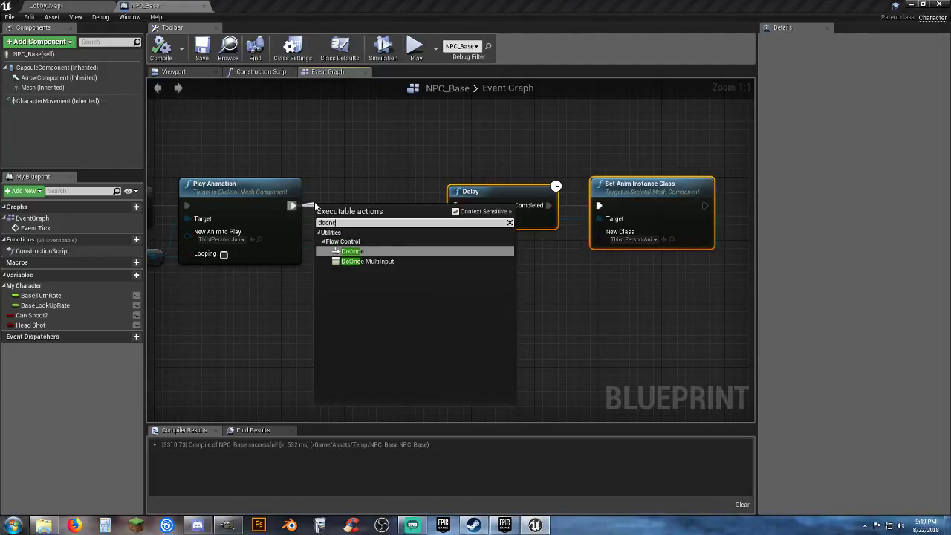
key(Return)
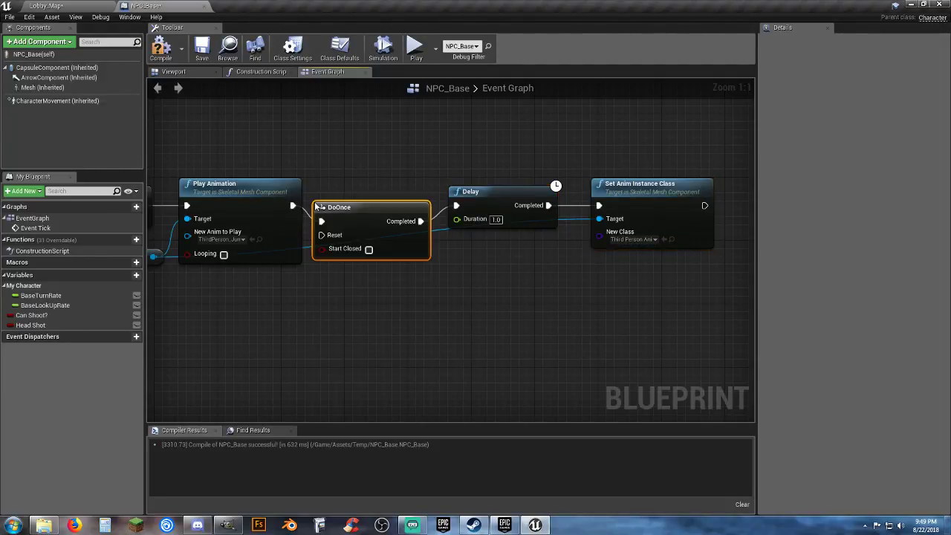
drag(342, 207, 356, 196)
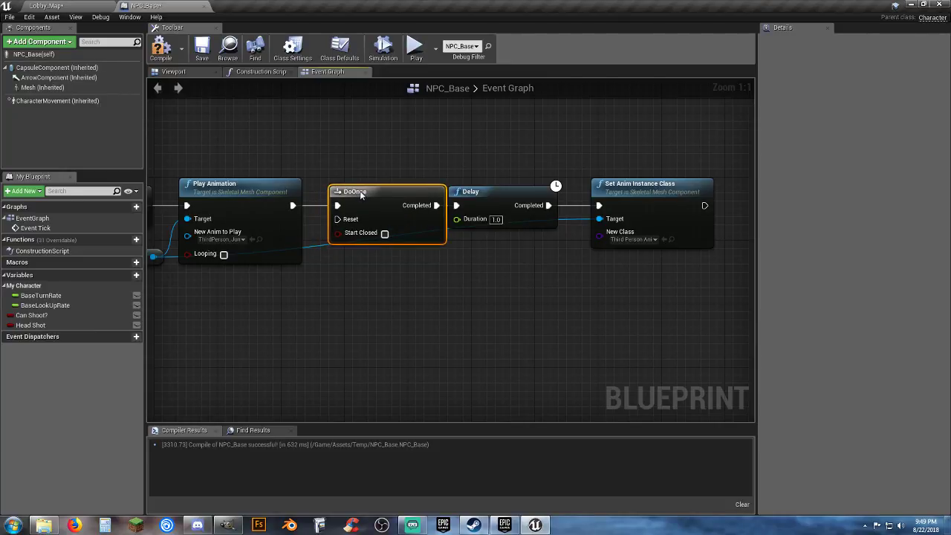
Shift Delay and Set Anim Instance Class away from DoOnce, wire Set Anim Instance Class's execution output to DoOnce's Reset, and compile and save NPC_Base
drag(653, 301, 552, 196)
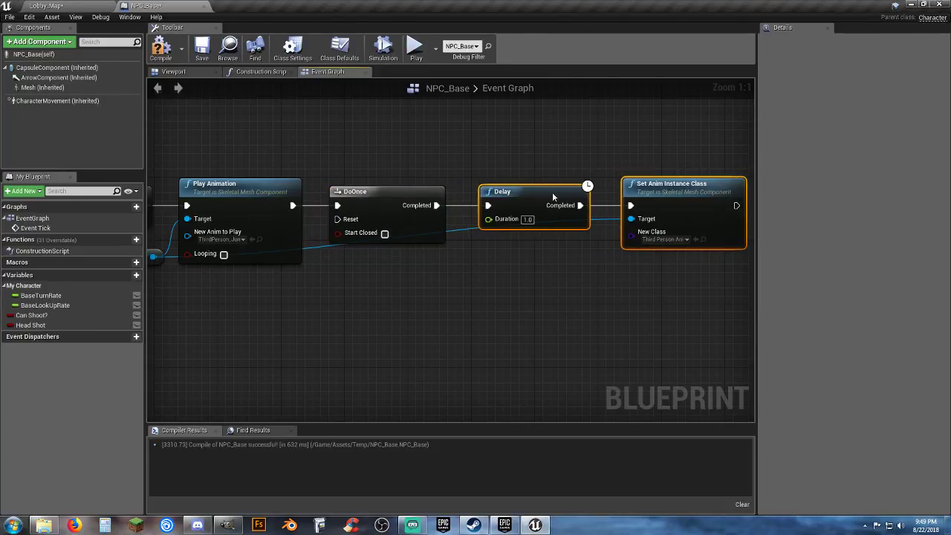
drag(736, 205, 338, 221)
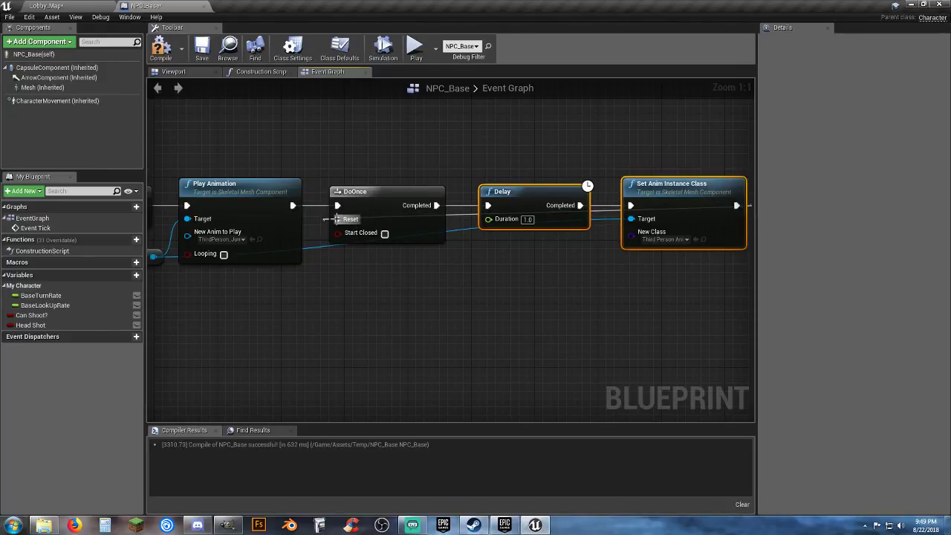
click(208, 52)
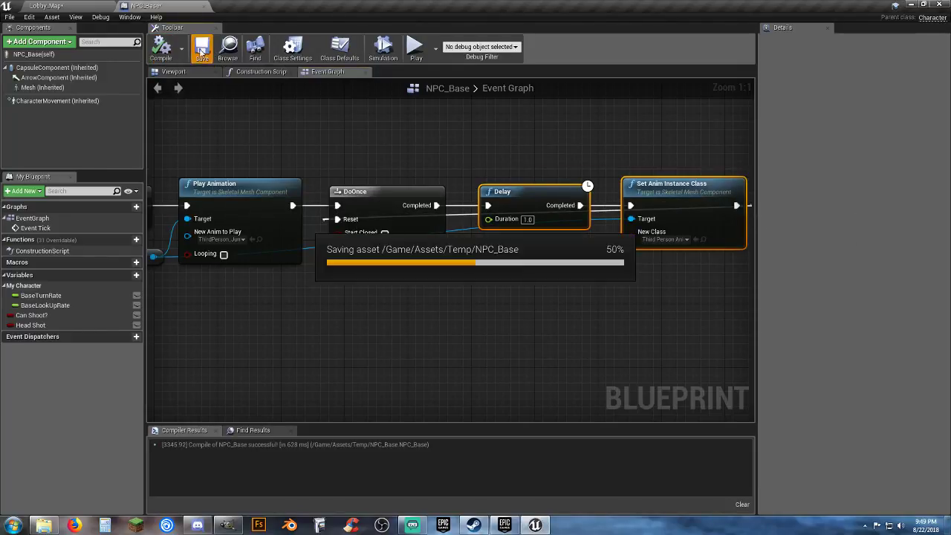
Play-test Lobby_Map, shoot the NPC in the head to check the DoOnce reset behaviour, and stop the session
click(67, 5)
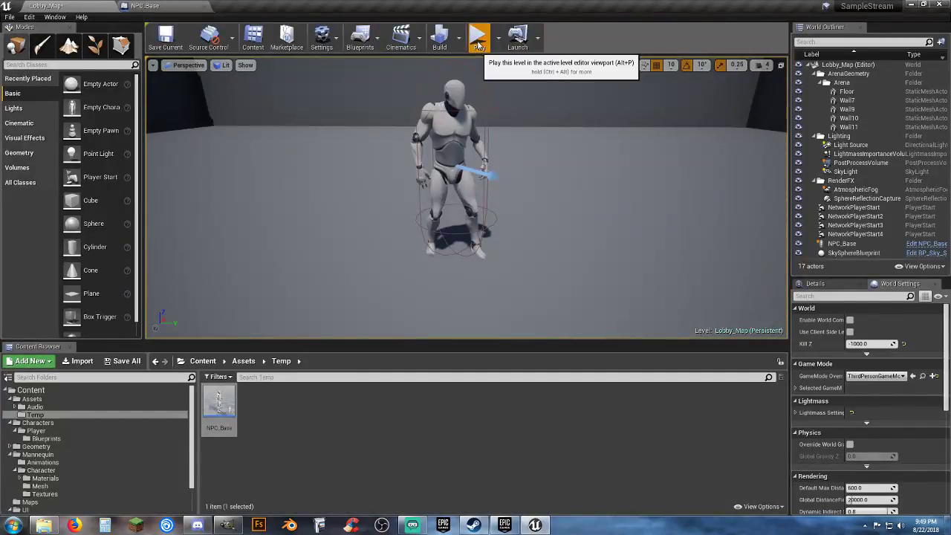
click(477, 37)
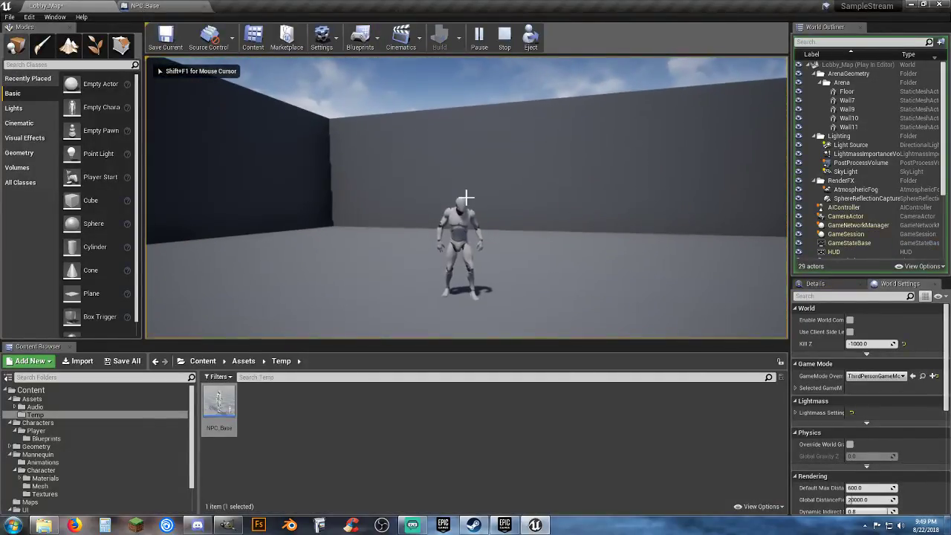
click(465, 197)
key(w)
key(a)
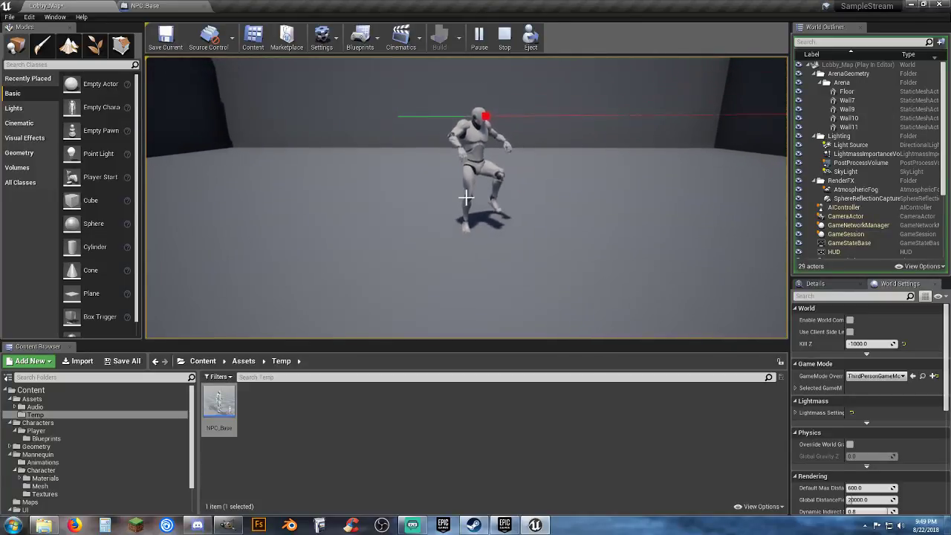
key(Escape)
Disconnect DoOnce's Reset input in NPC_Base's event graph and delete the Set Anim Instance Class node
click(166, 6)
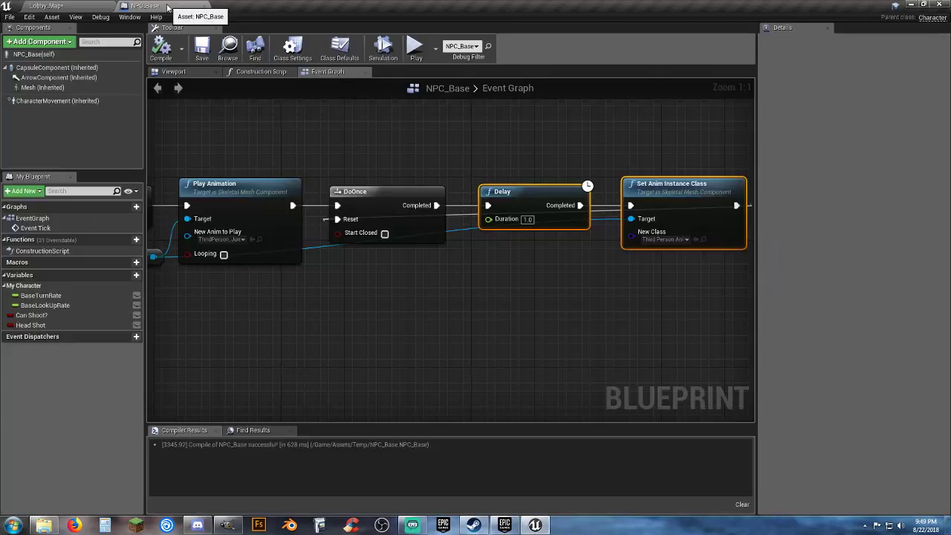
click(628, 289)
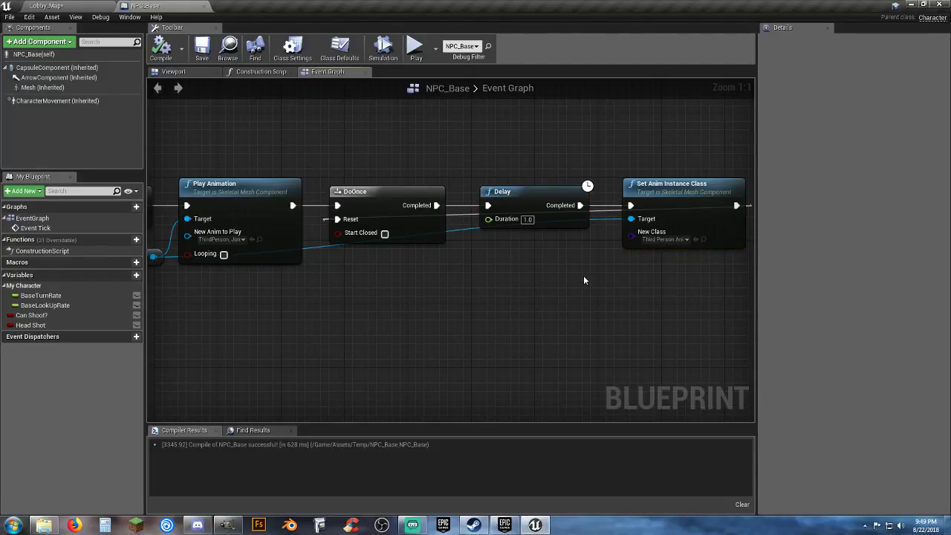
drag(445, 269, 407, 205)
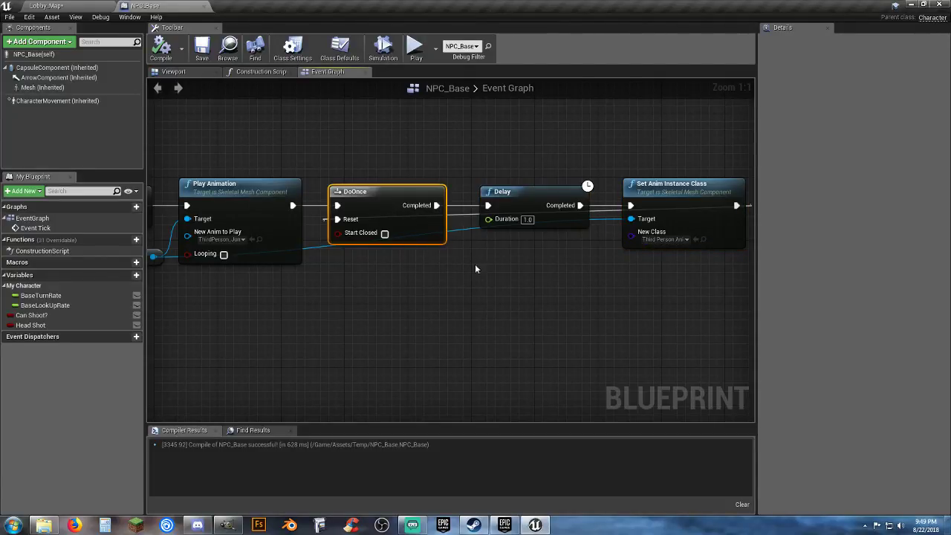
ctrl+click(455, 214)
click(433, 281)
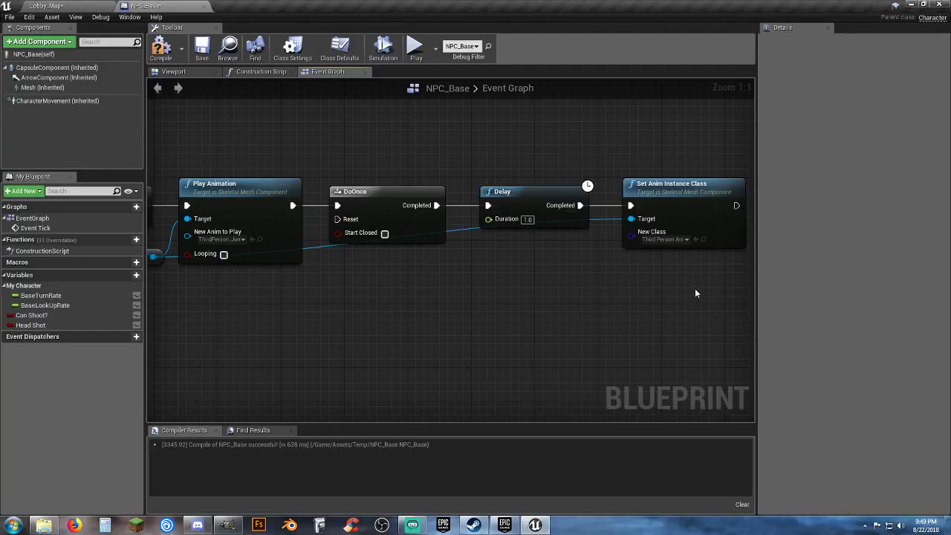
key(Delete)
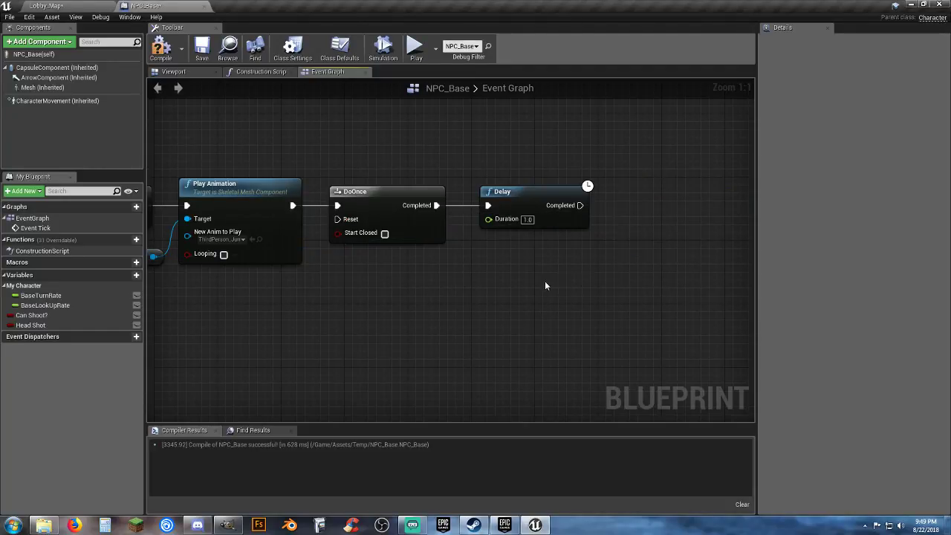
Delete the DoOnce node, wire Play Animation's execution output directly to Delay, and move Delay closer to Play Animation
right_drag(544, 281, 510, 263)
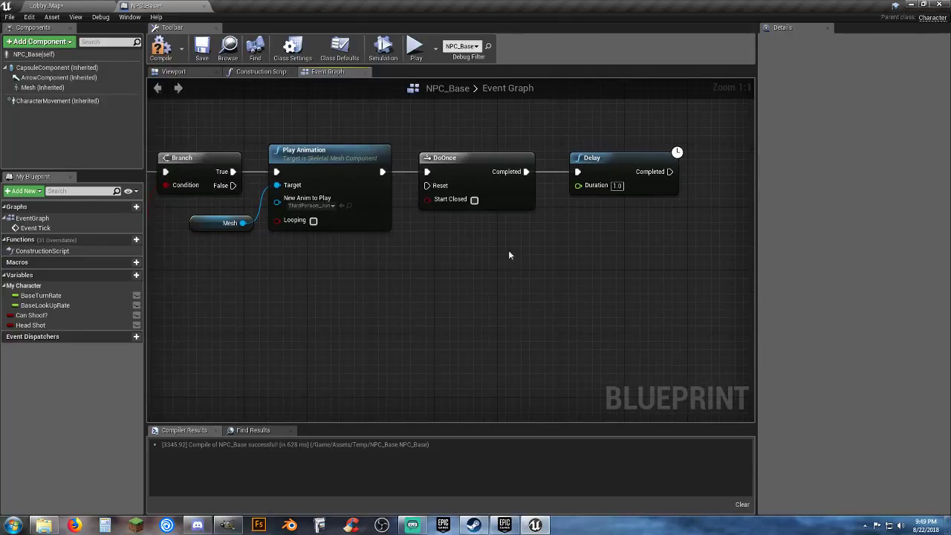
click(476, 159)
key(Delete)
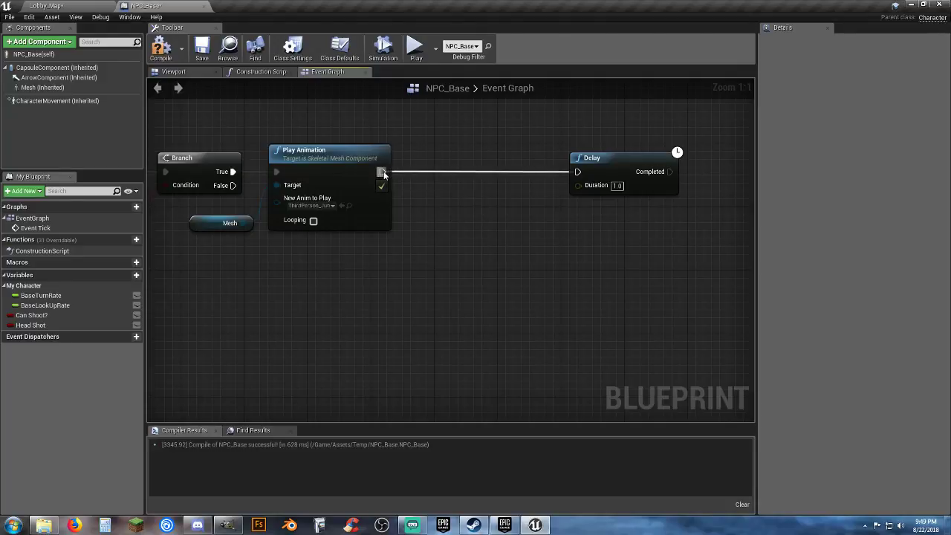
drag(383, 174, 382, 171)
drag(624, 159, 493, 163)
right_drag(528, 232, 500, 233)
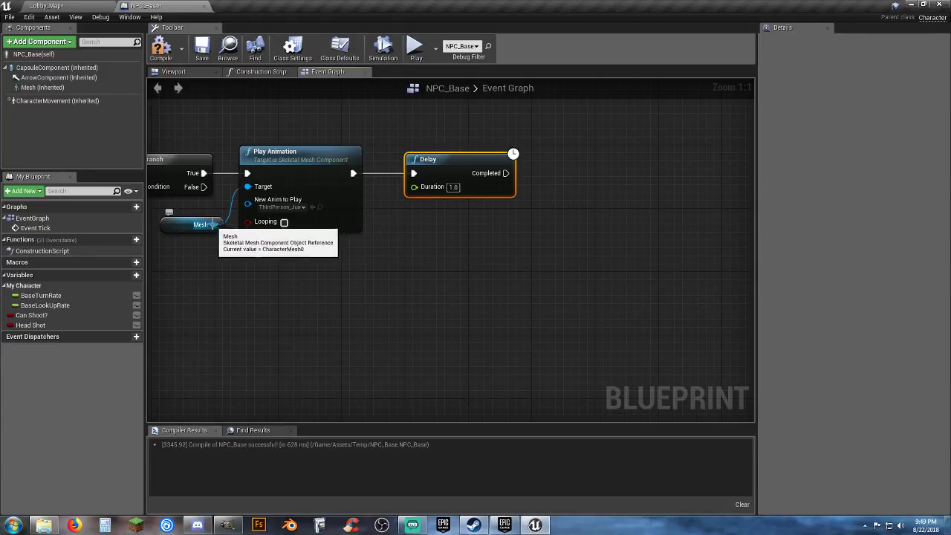
Add a second Play Animation node targeting Mesh and set its New Anim to Play to ThirdPersonIdle
ctrl+drag(214, 223, 536, 242)
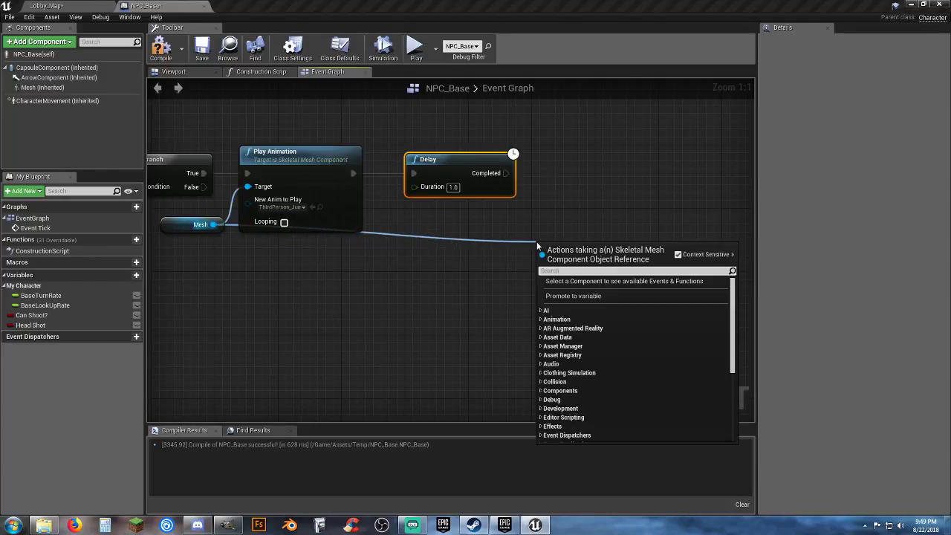
text(play)
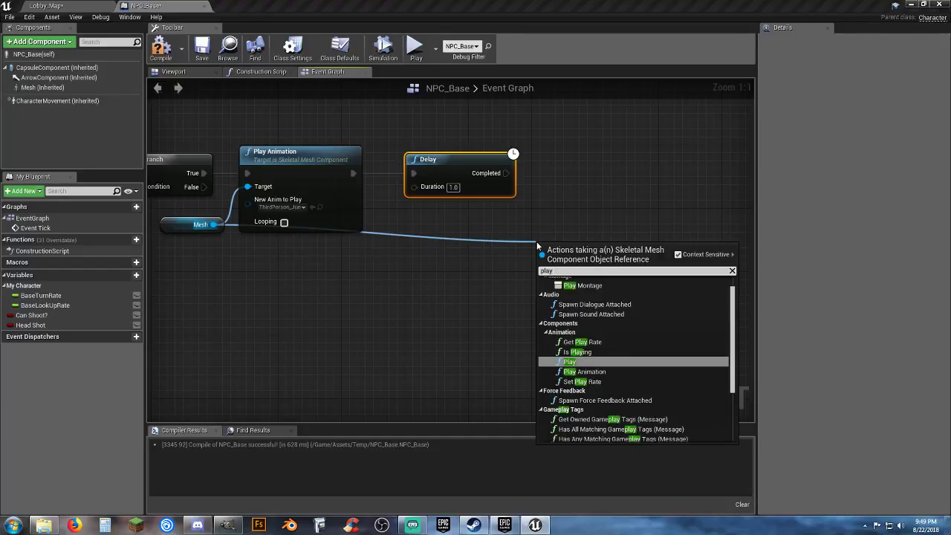
text(a)
click(587, 299)
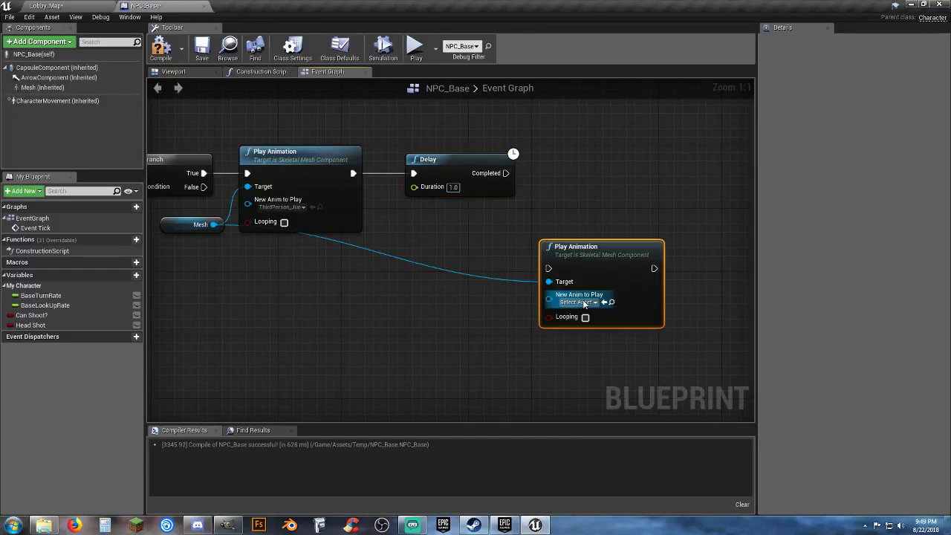
click(580, 303)
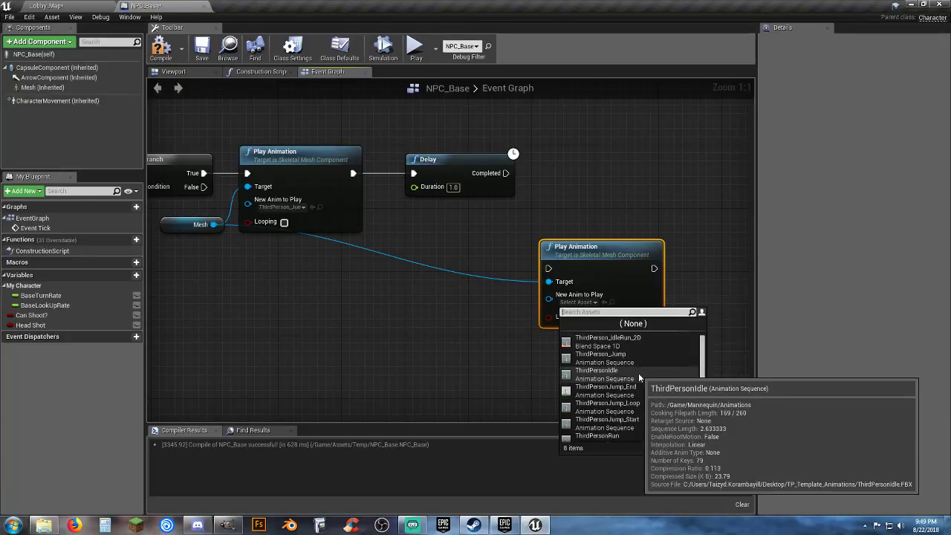
click(638, 372)
Connect Delay's Completed output to the ThirdPersonIdle Play Animation, align that node after Delay, enable its Looping, and compile and save NPC_Base
drag(548, 268, 522, 209)
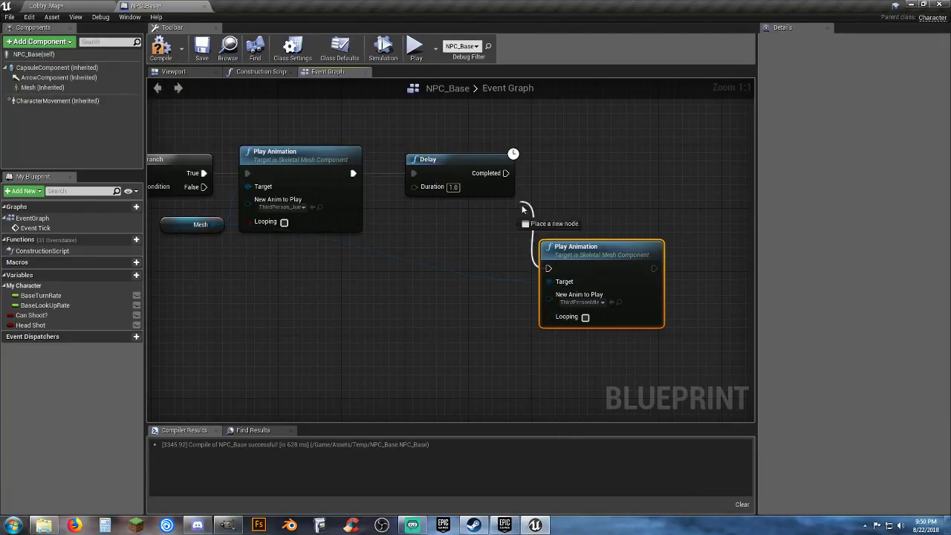
drag(565, 256, 582, 161)
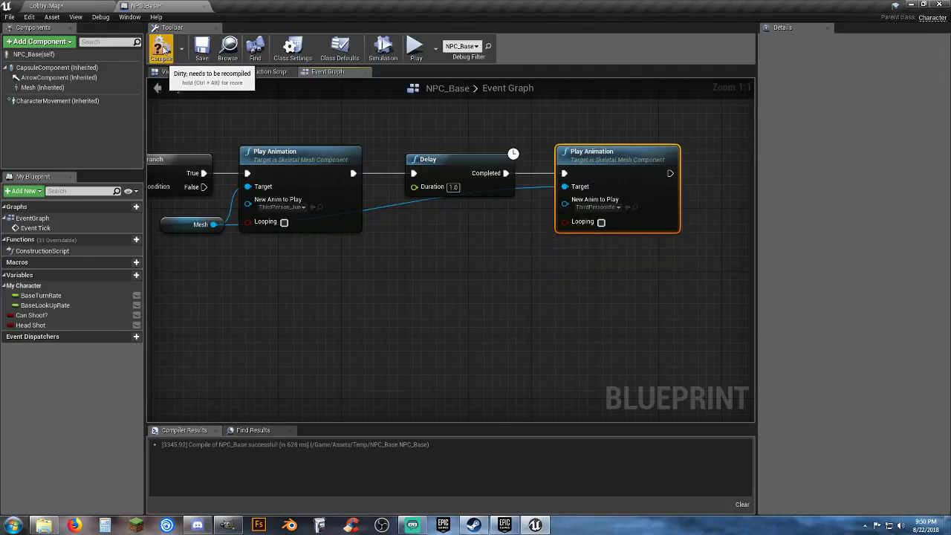
click(201, 49)
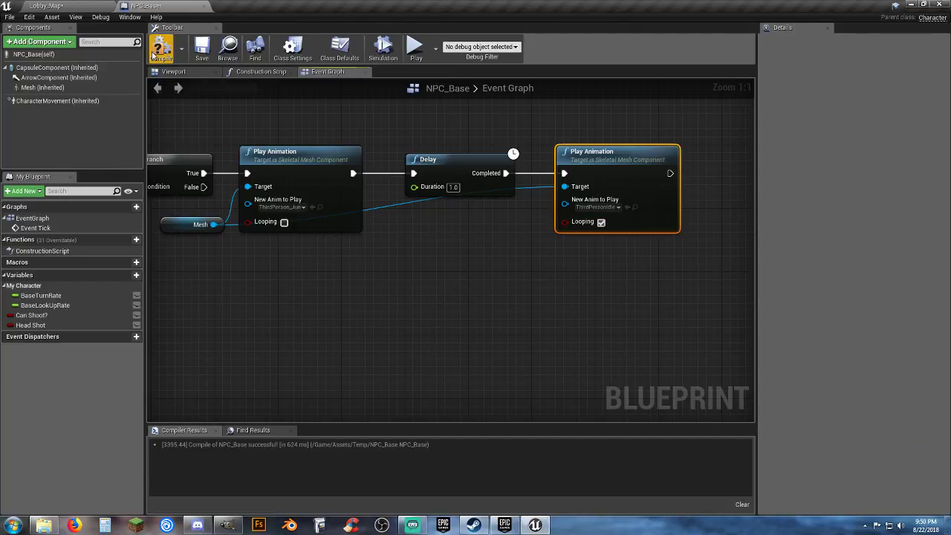
click(202, 50)
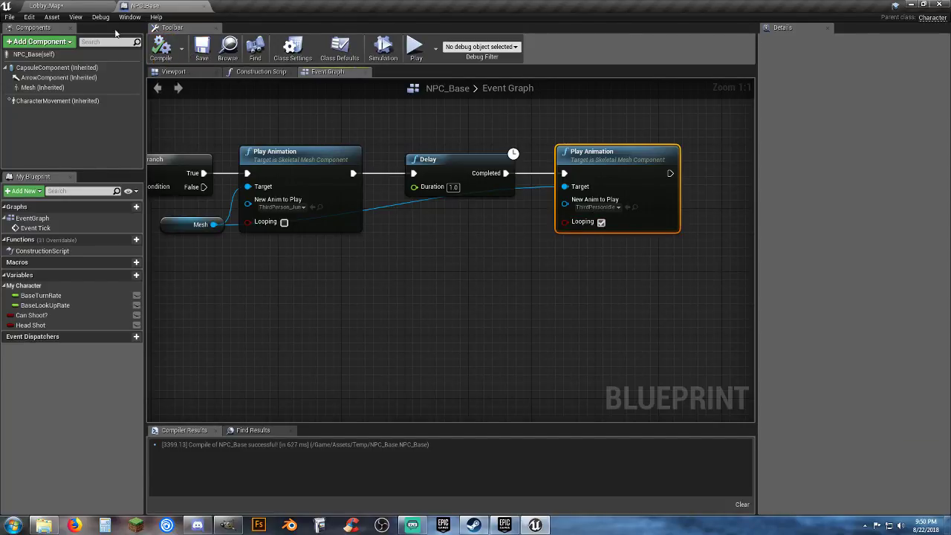
Play-test Lobby_Map, shoot the NPC in the head, observe its jump and idle animations from several sides, and stop the session
click(41, 5)
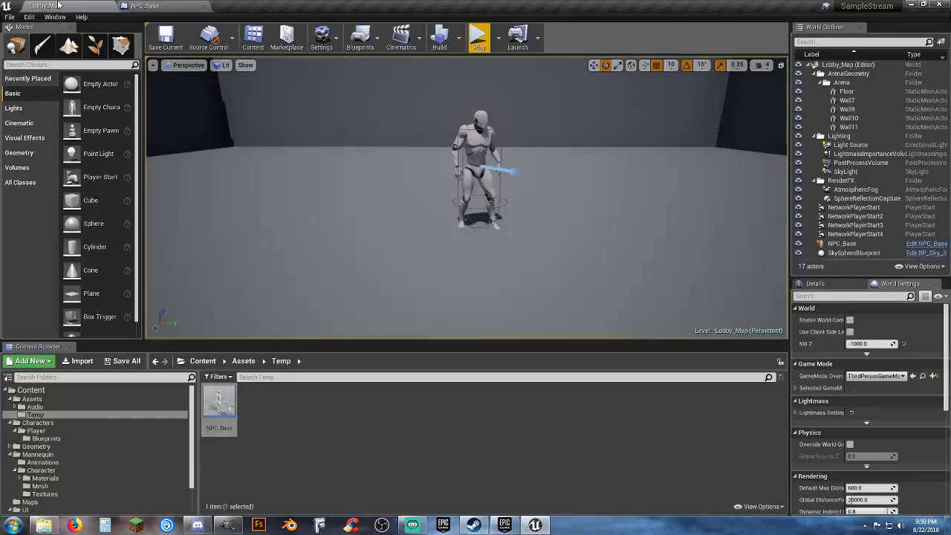
click(479, 44)
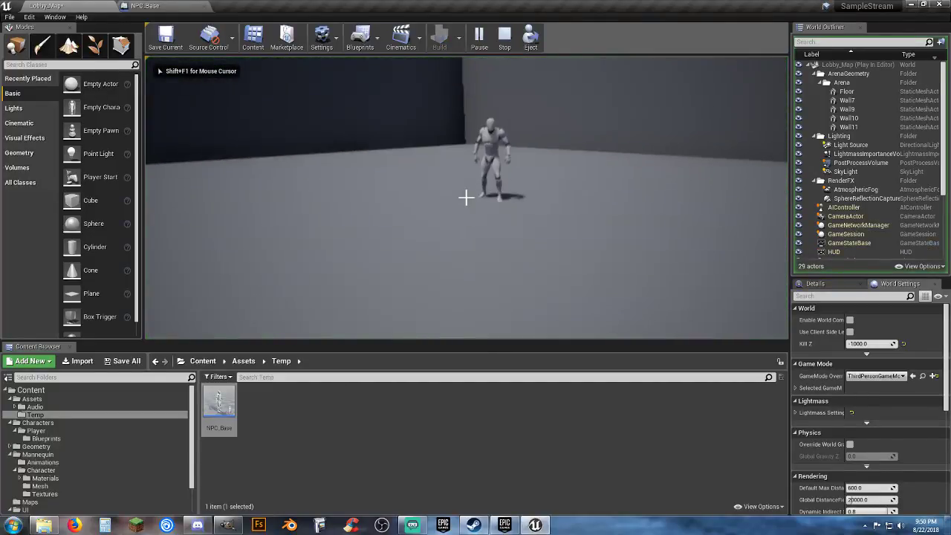
key(w)
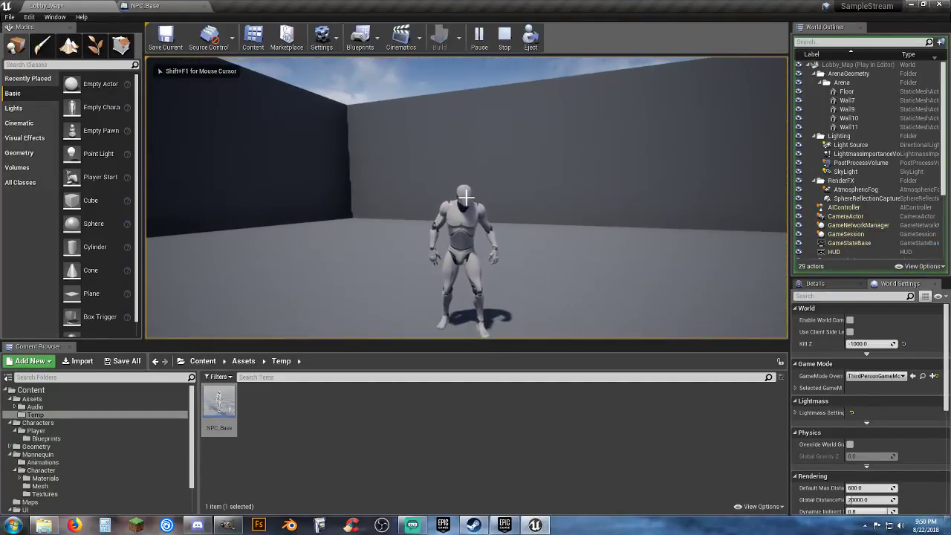
click(465, 197)
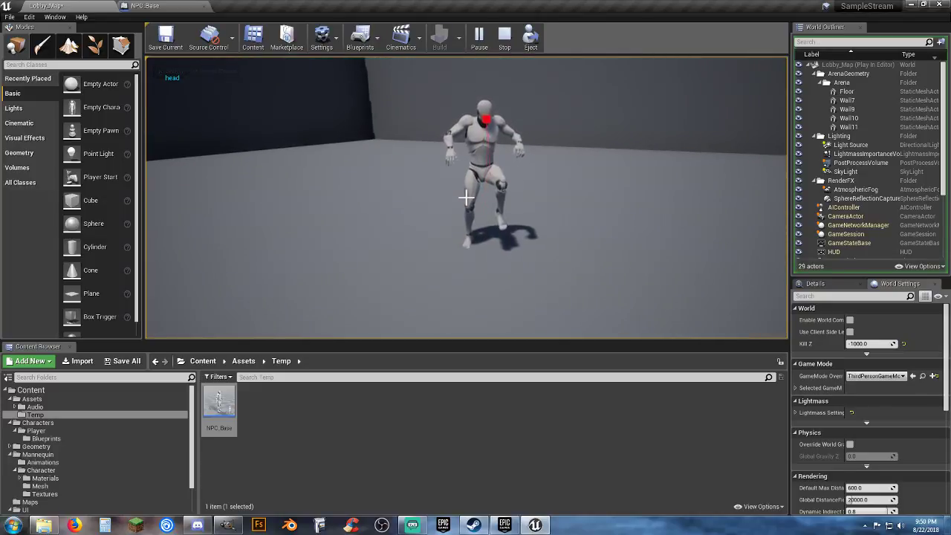
key(w)
key(a)
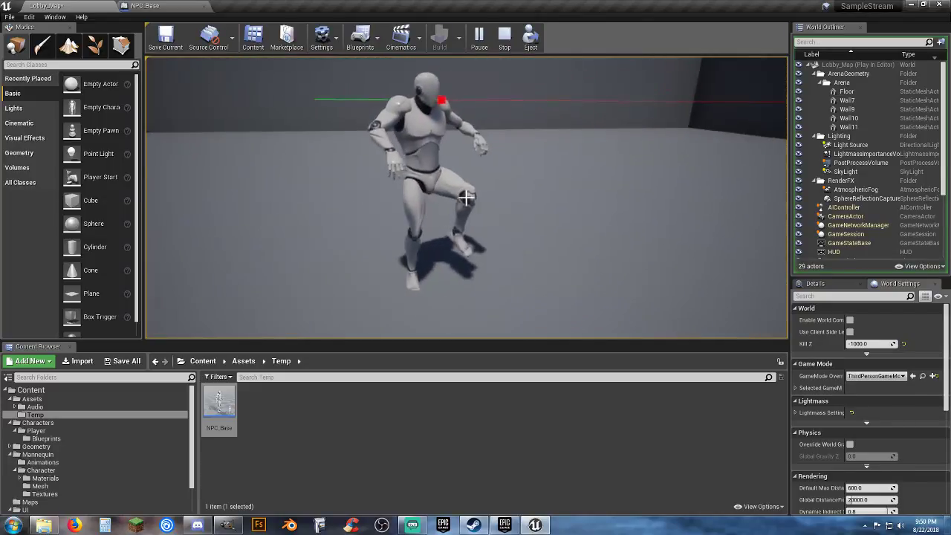
key(d)
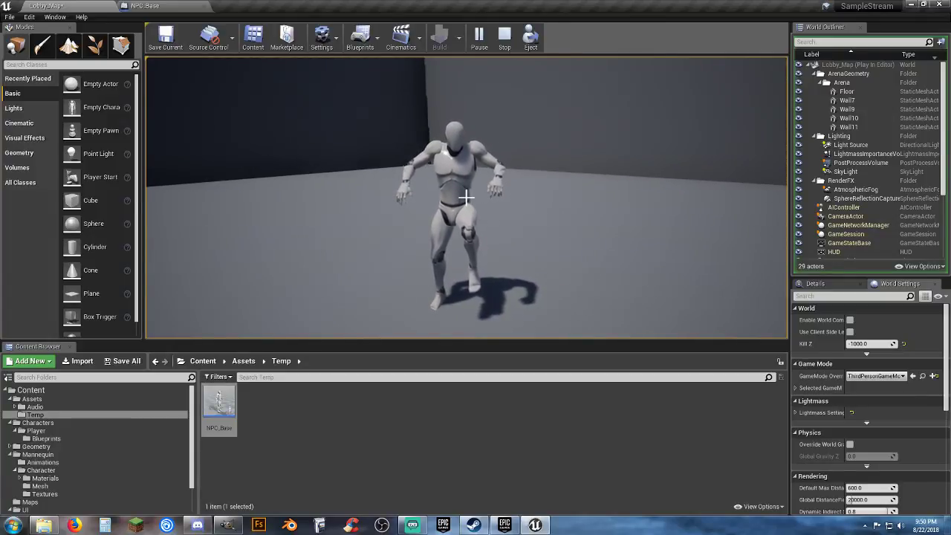
key(Escape)
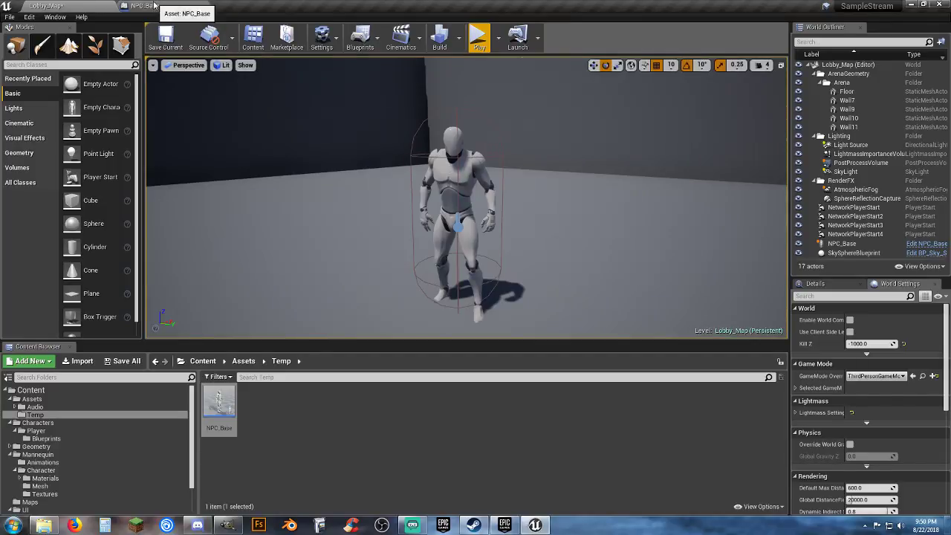
Add a Set Head Shot node in NPC_Base's event graph from Cast To Player_Base's As Player Base output
click(149, 6)
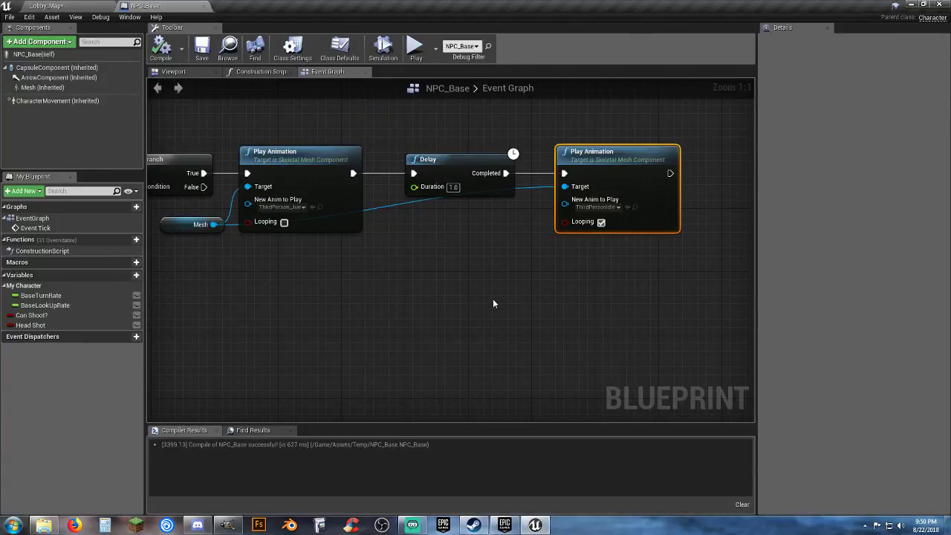
right_drag(480, 306, 531, 313)
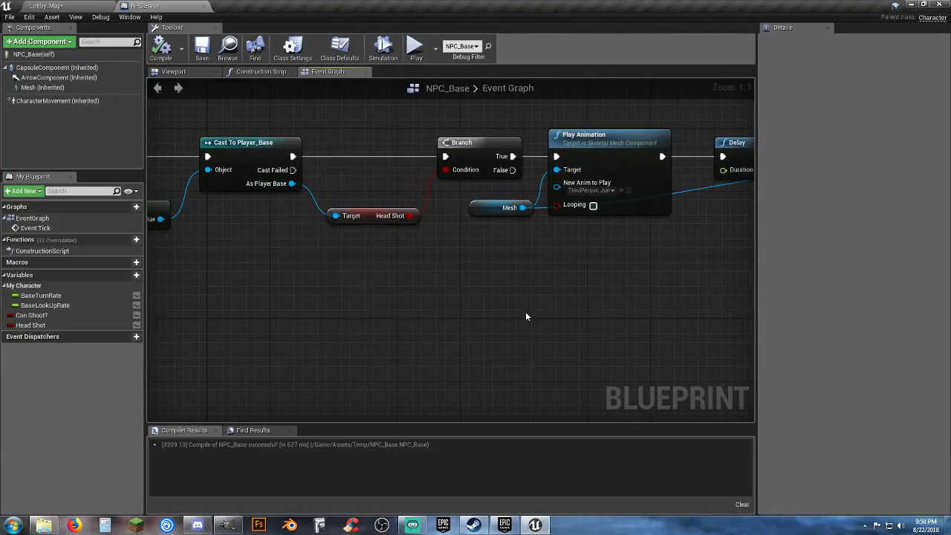
drag(292, 183, 553, 295)
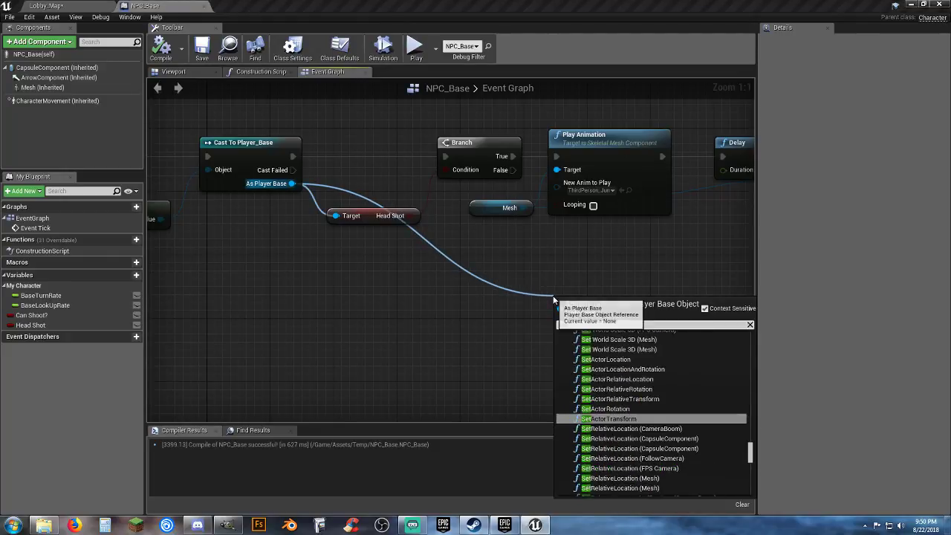
text(set head)
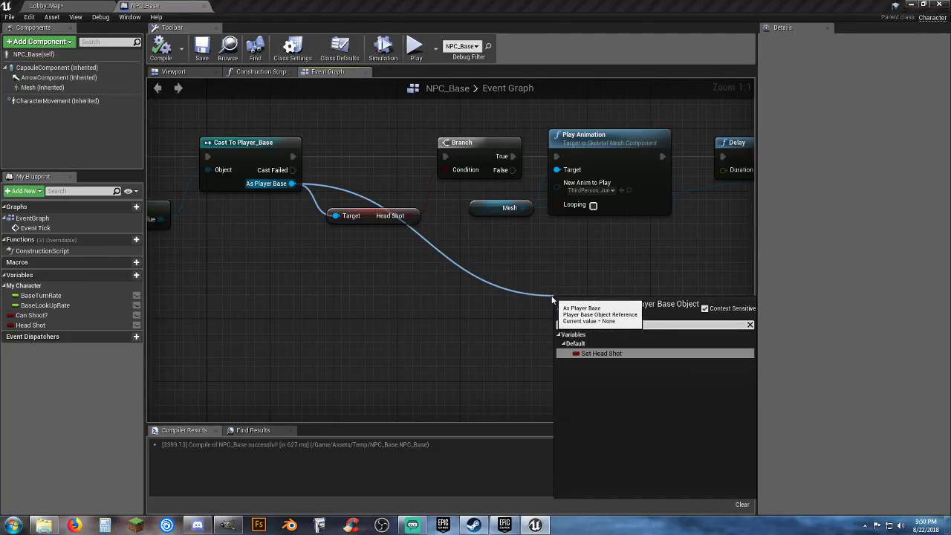
click(602, 354)
Place the Head Shot SET node after the ThirdPersonIdle Play Animation, connect their execution pins with Head Shot unchecked, and compile and save
right_drag(630, 276, 423, 291)
drag(376, 327, 682, 274)
right_drag(635, 308, 325, 344)
drag(375, 309, 532, 217)
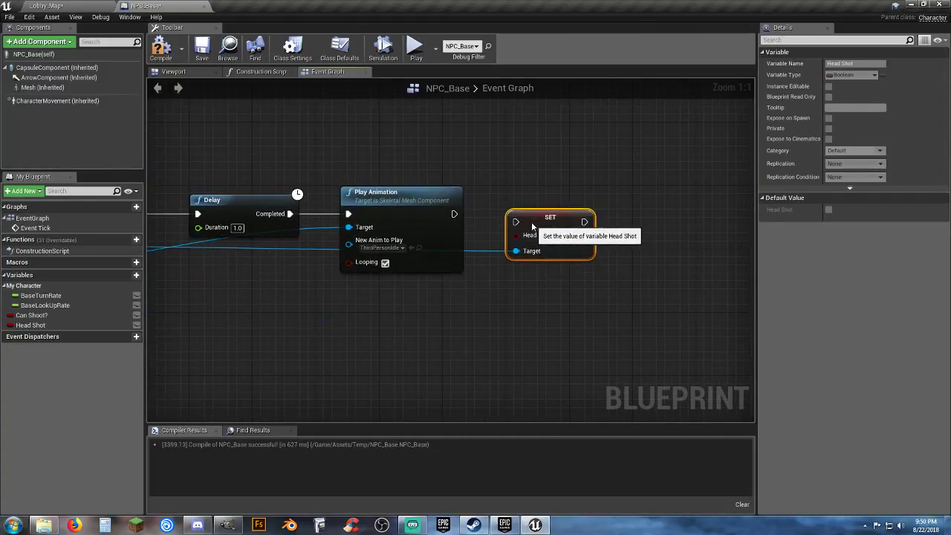
drag(453, 214, 507, 216)
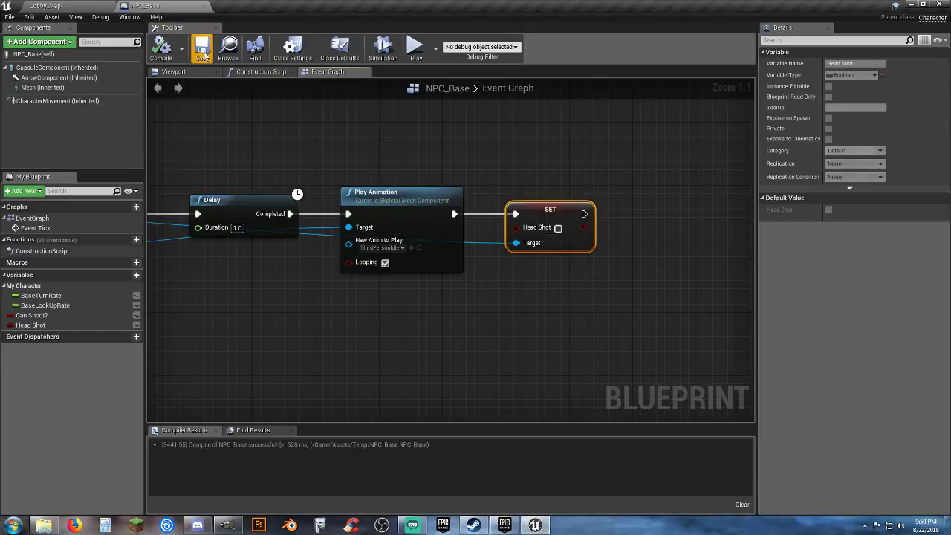
Play-test Lobby_Map, shoot the NPC in the body and the head, watch its reaction up close, and stop the session
click(80, 6)
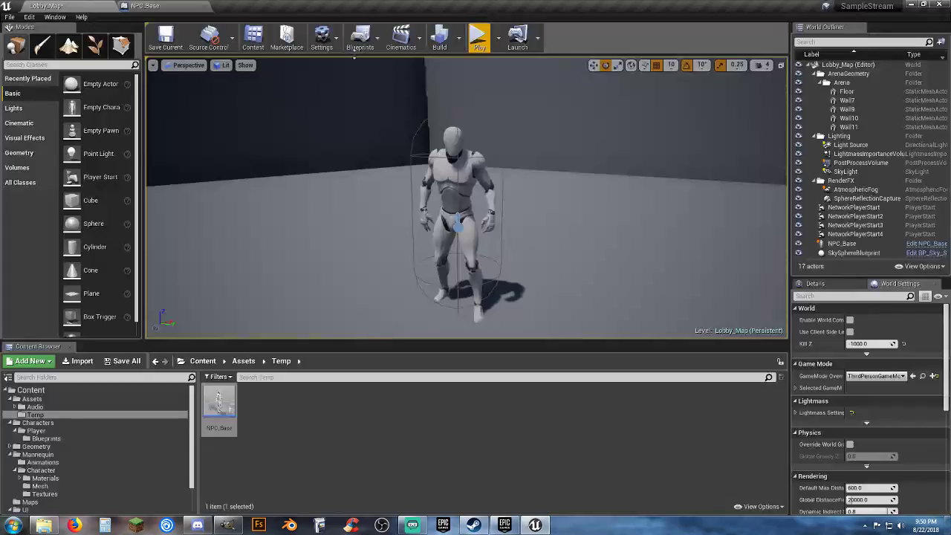
click(477, 35)
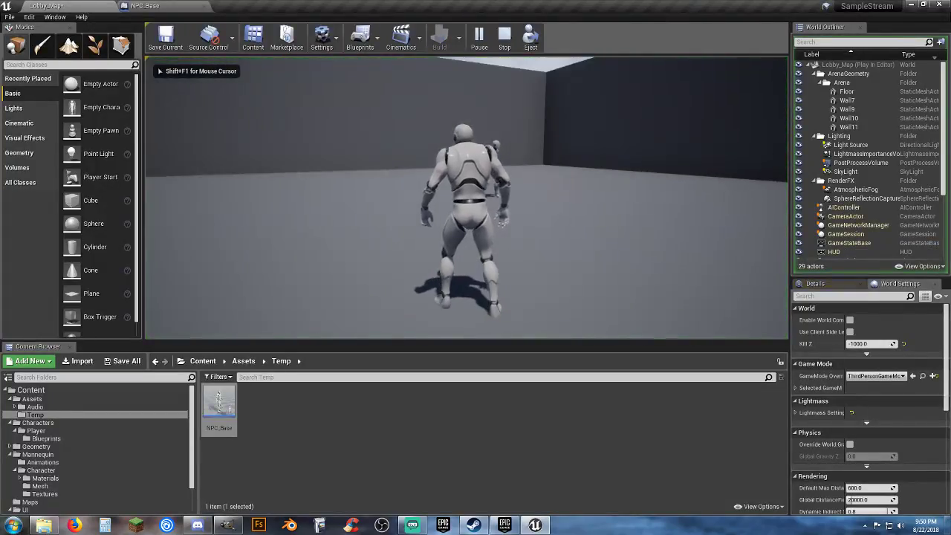
key(v)
click(466, 197)
key(w)
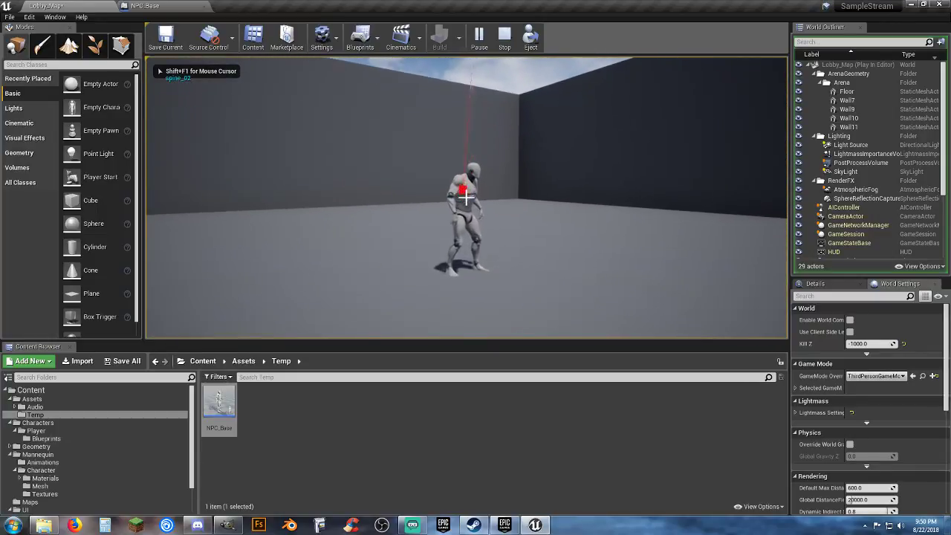
key(d)
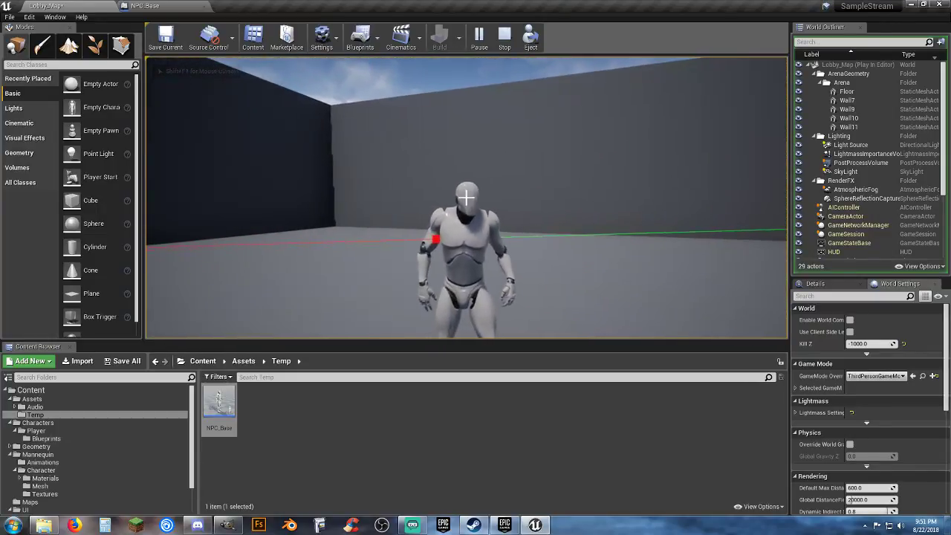
click(466, 197)
key(s)
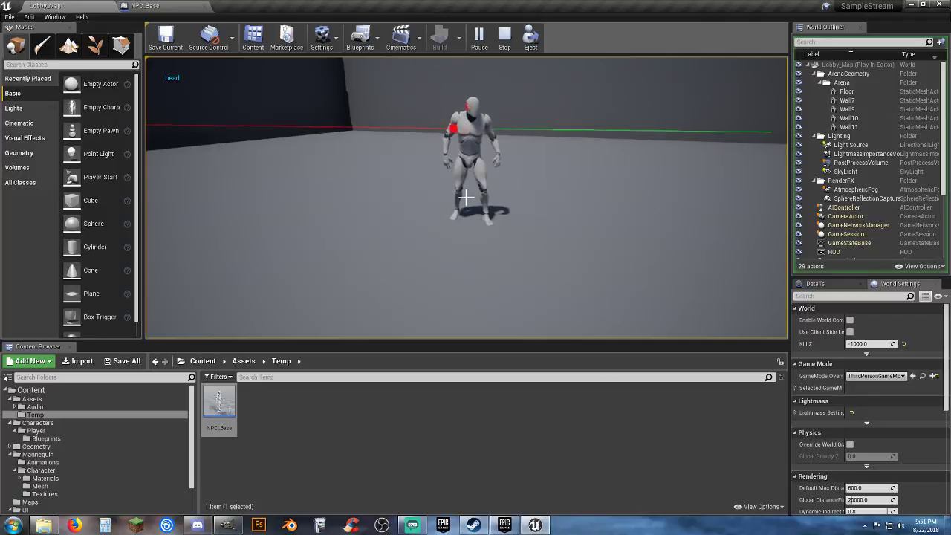
key(w)
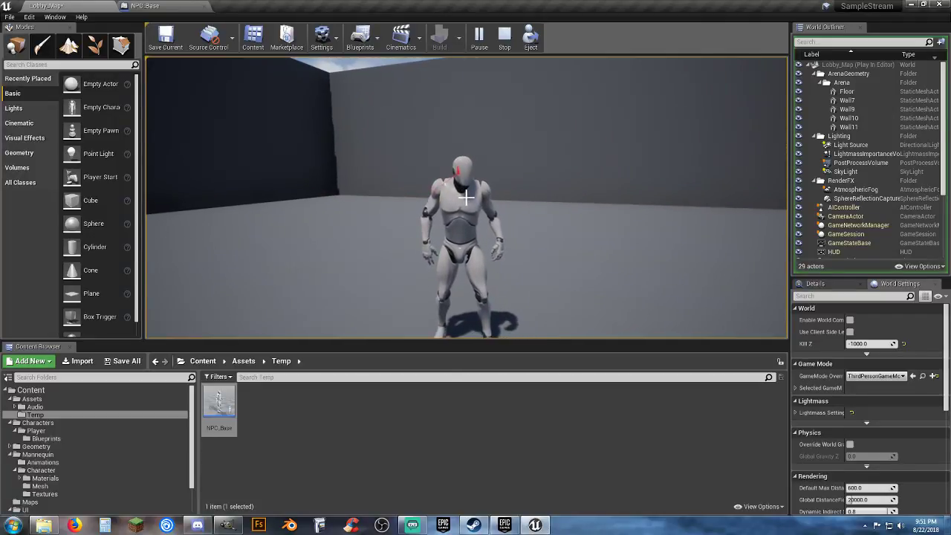
key(Escape)
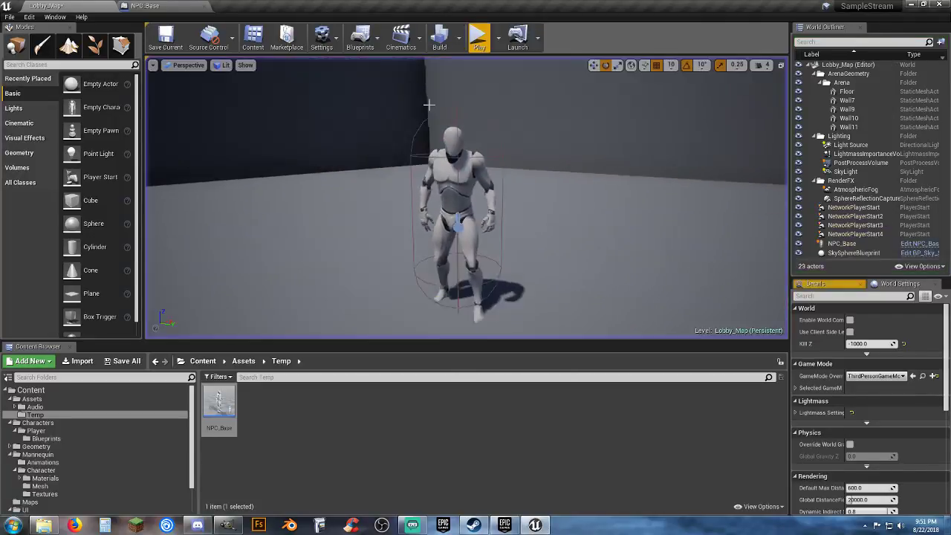
In NPC_Base's event graph, move the Head Shot SET node farther along the chain and delete the ThirdPersonIdle Play Animation node
click(167, 8)
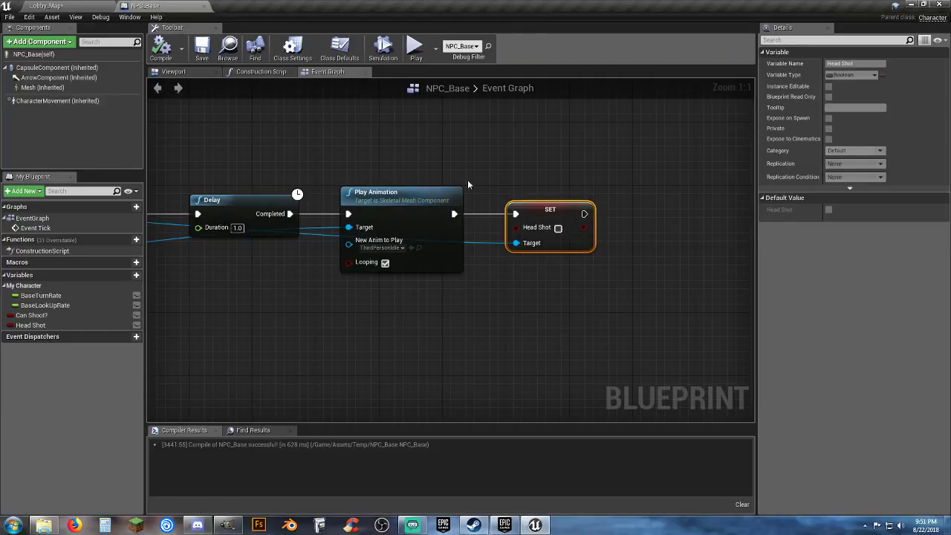
drag(524, 205, 627, 210)
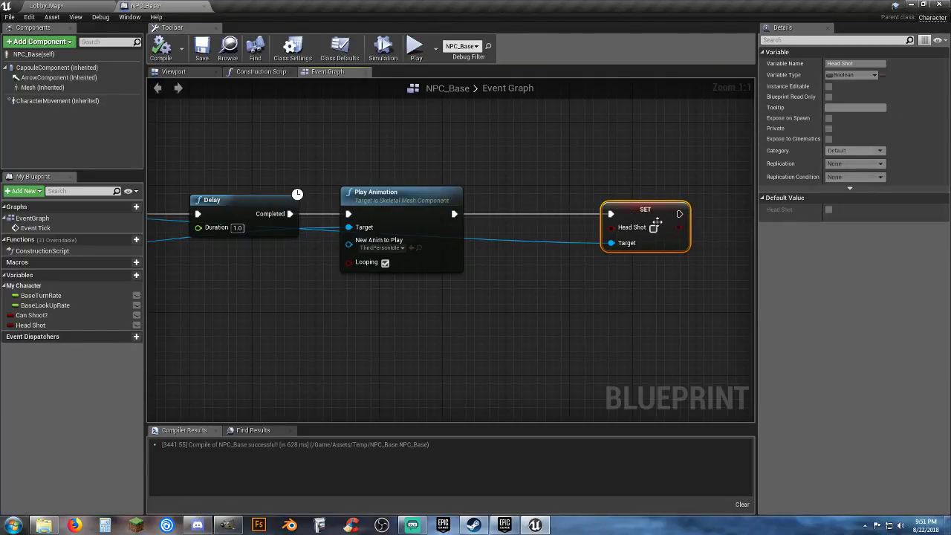
drag(481, 318, 397, 224)
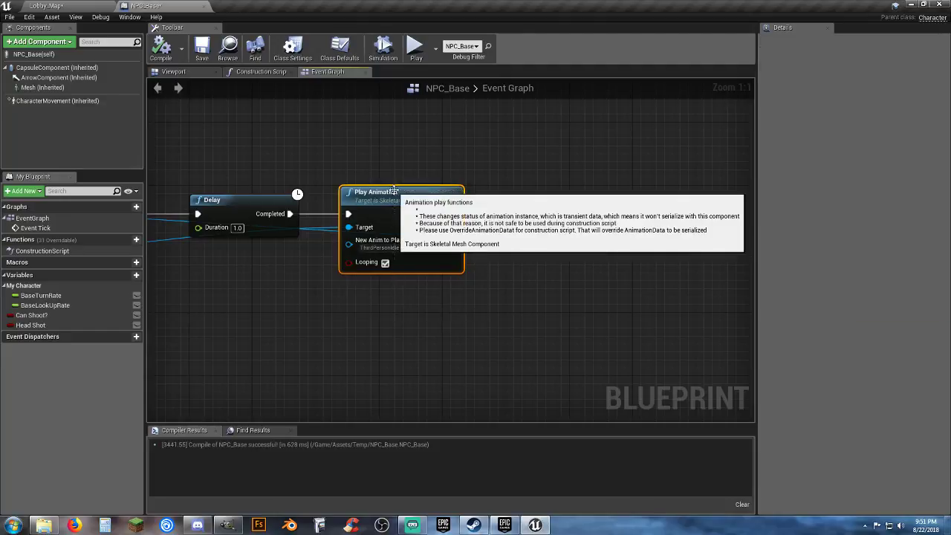
key(Delete)
Add a Set Anim Instance Class node from the Mesh reference's output, in the space after the Delay
right_drag(325, 303, 471, 297)
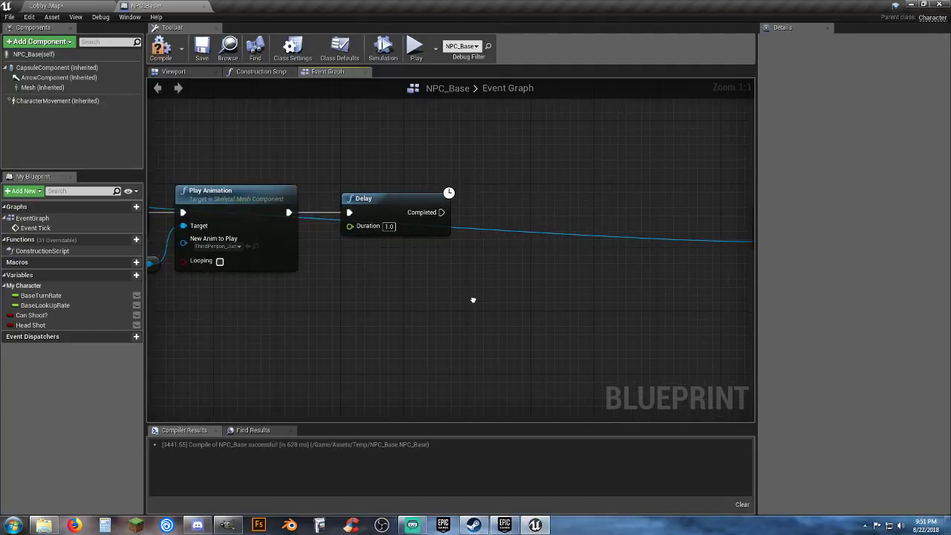
right_drag(337, 281, 390, 262)
drag(203, 242, 416, 263)
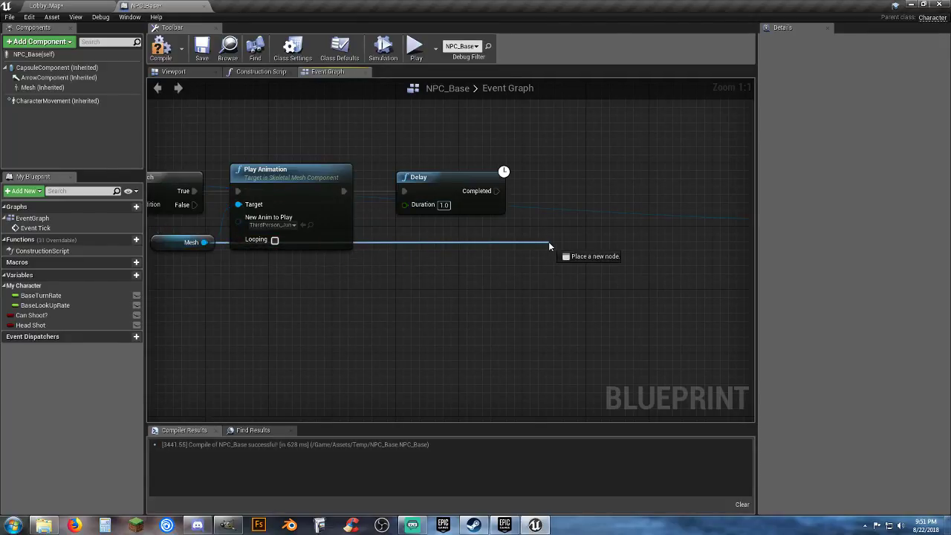
drag(549, 246, 551, 246)
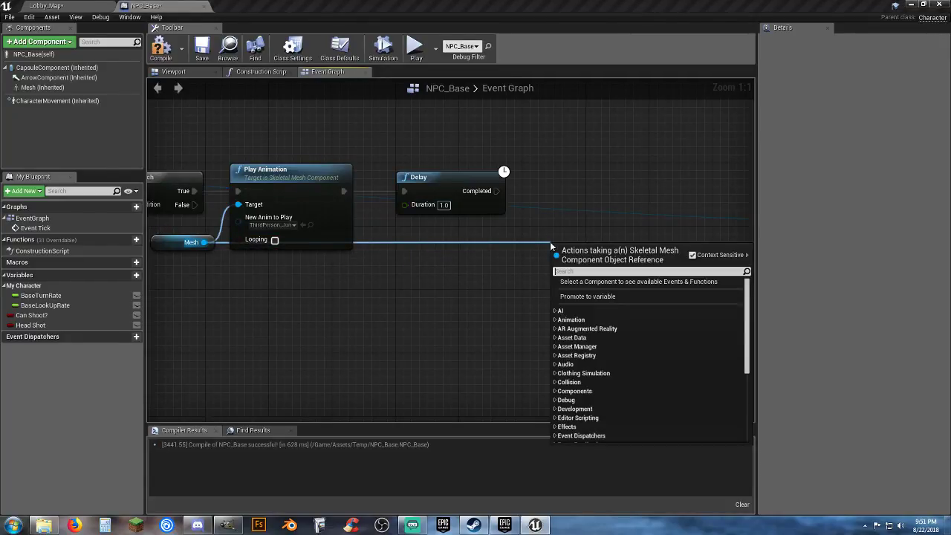
text(anim)
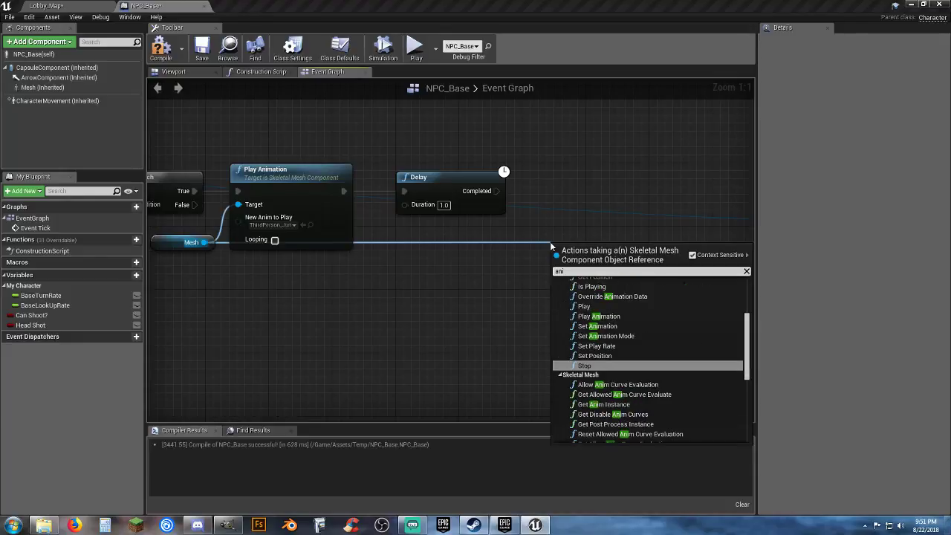
text(ins)
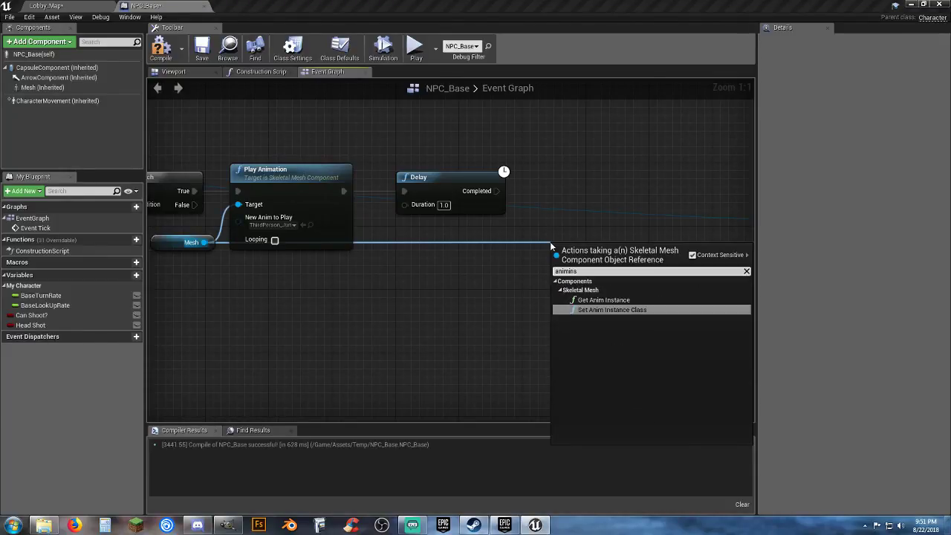
click(618, 309)
Connect Delay's Completed output to Set Anim Instance Class, choose ThirdPerson_AnimBP as New Class, and align the node after Delay
drag(562, 270, 505, 197)
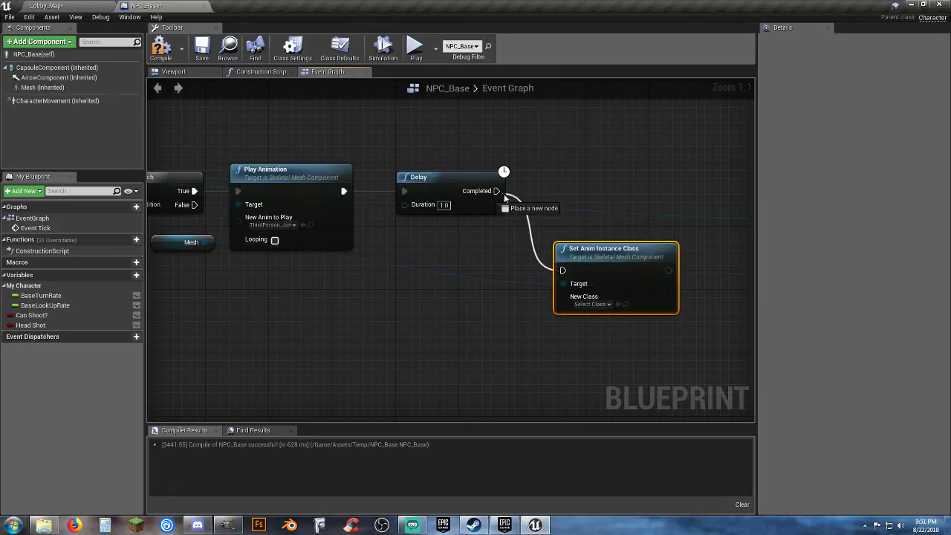
click(591, 303)
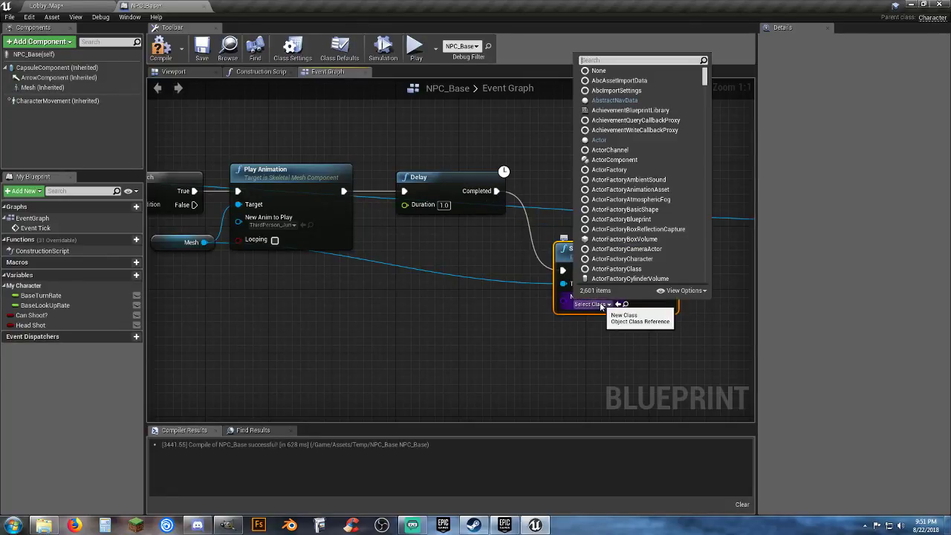
text(third)
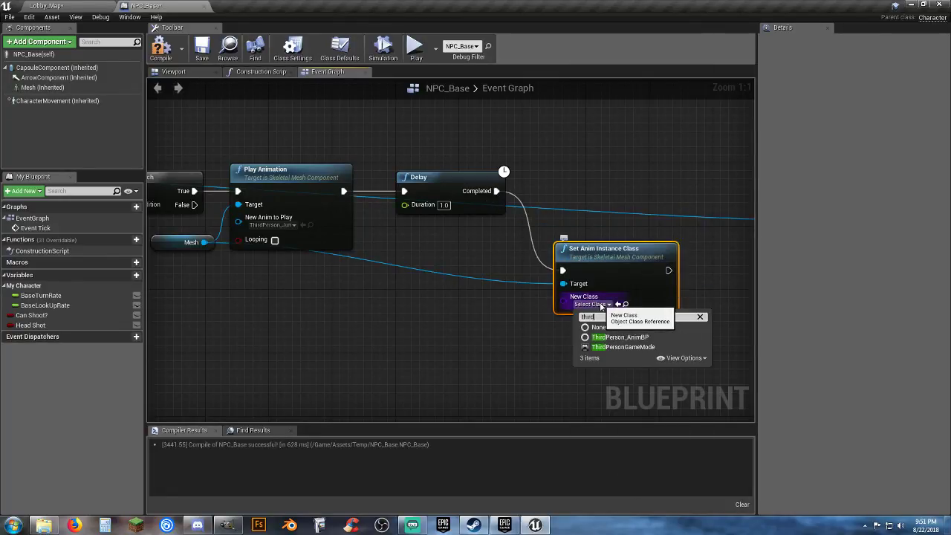
click(624, 338)
drag(604, 250, 604, 163)
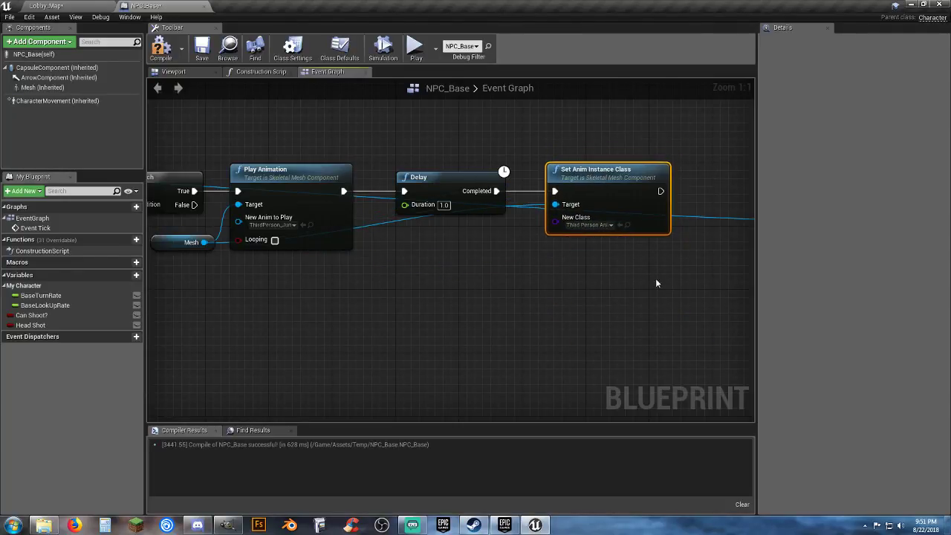
Connect Set Anim Instance Class to the Head Shot SET node, place SET directly after it, and compile and save NPC_Base
right_drag(655, 278, 415, 294)
drag(415, 198, 493, 199)
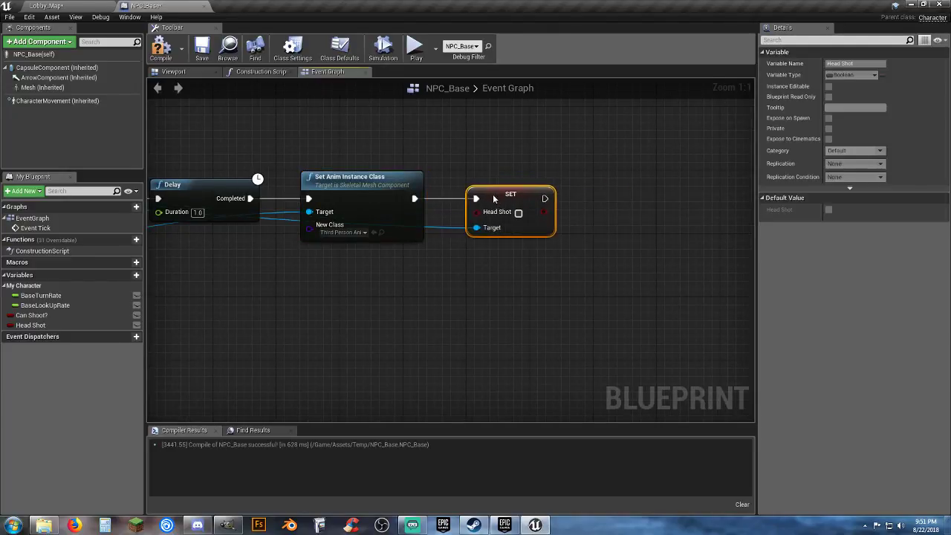
click(430, 265)
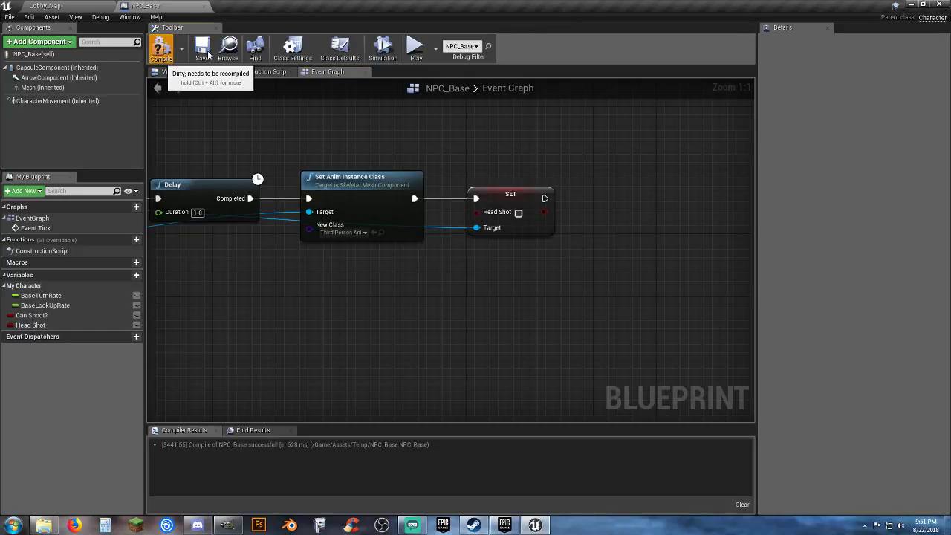
click(204, 47)
Play-test Lobby_Map, shoot the NPC in the head several times from different sides, observe its animation after each shot, and stop the session
click(87, 6)
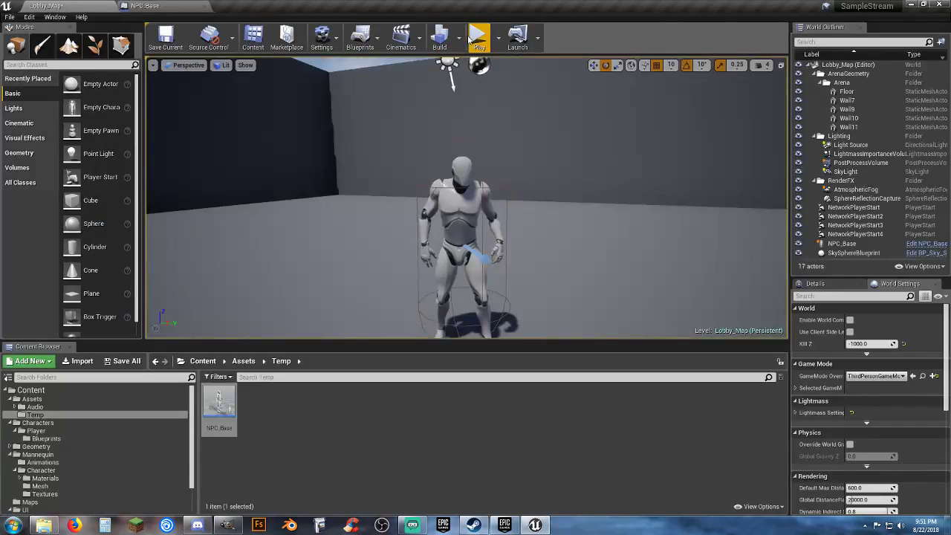
click(471, 39)
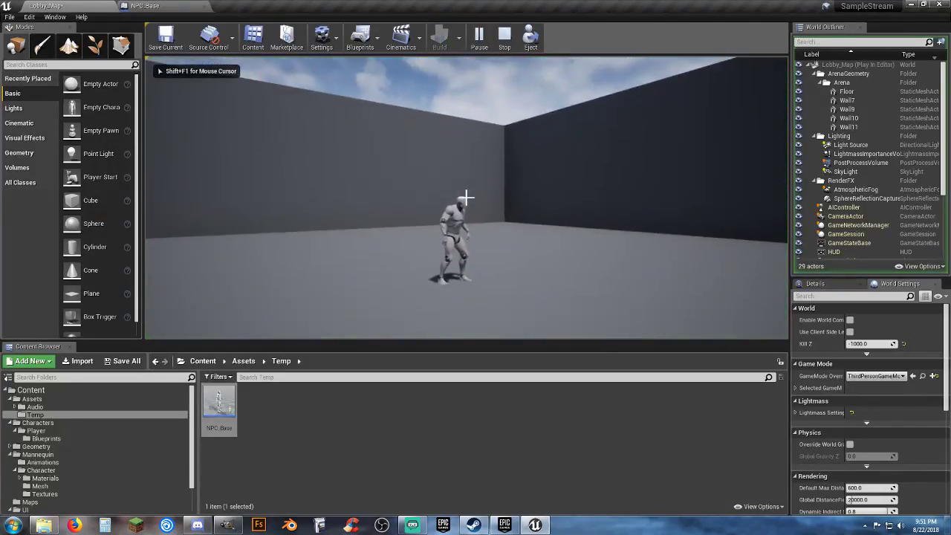
click(466, 197)
key(w)
key(d)
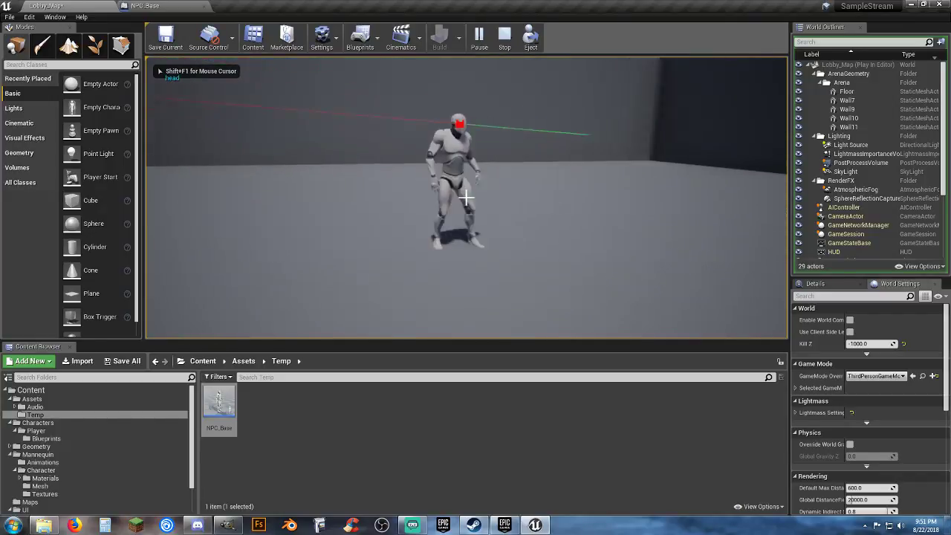
key(d)
key(w)
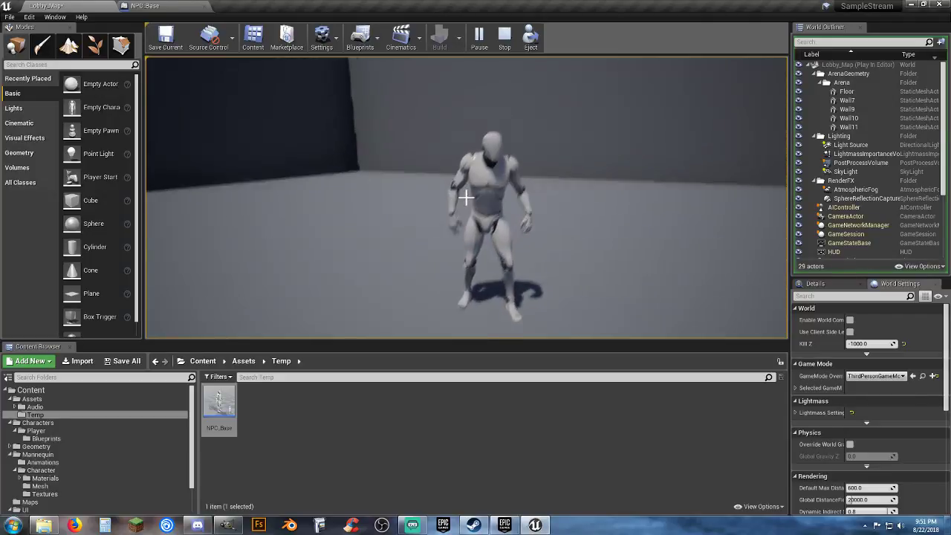
click(466, 197)
key(d)
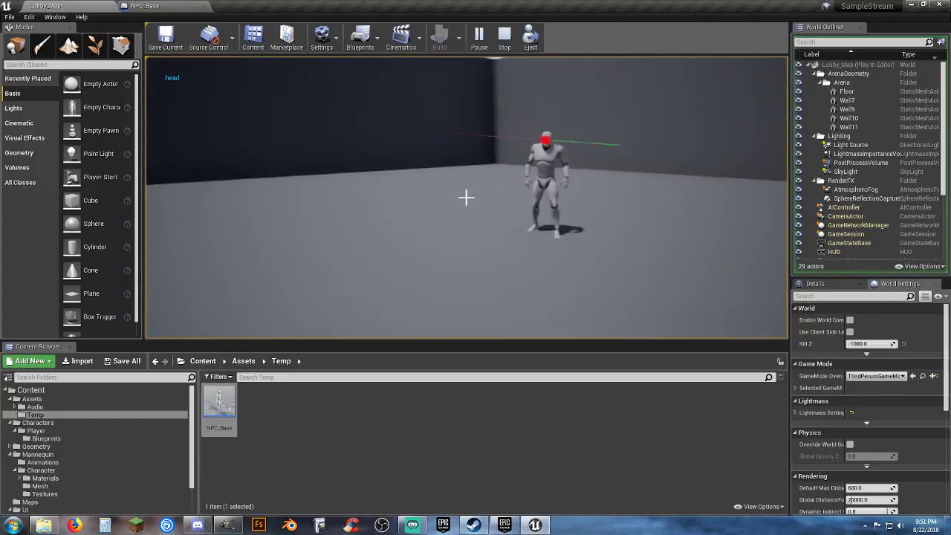
click(466, 197)
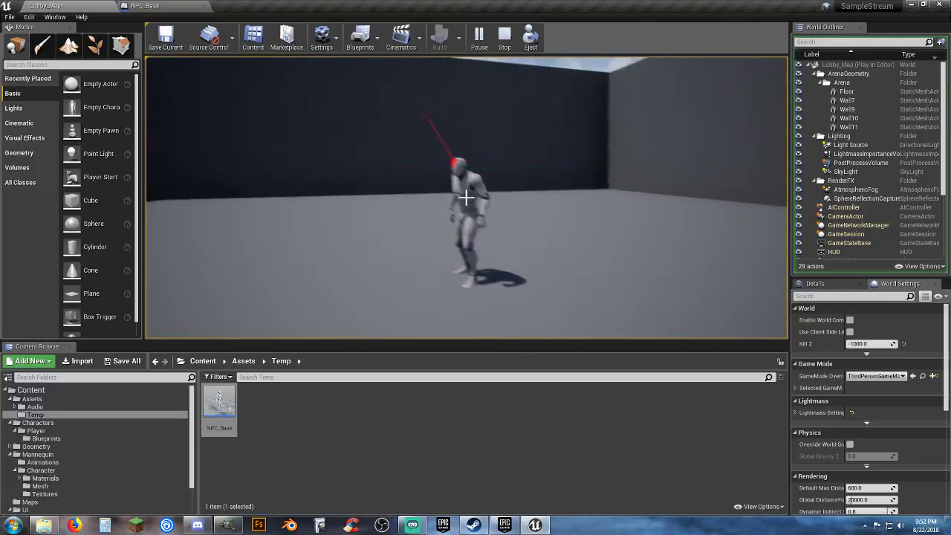
click(466, 196)
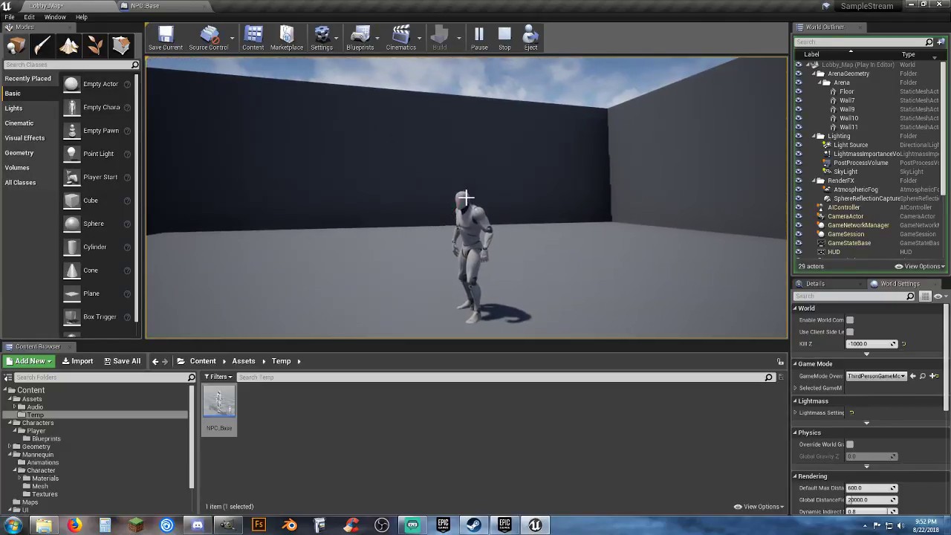
click(466, 196)
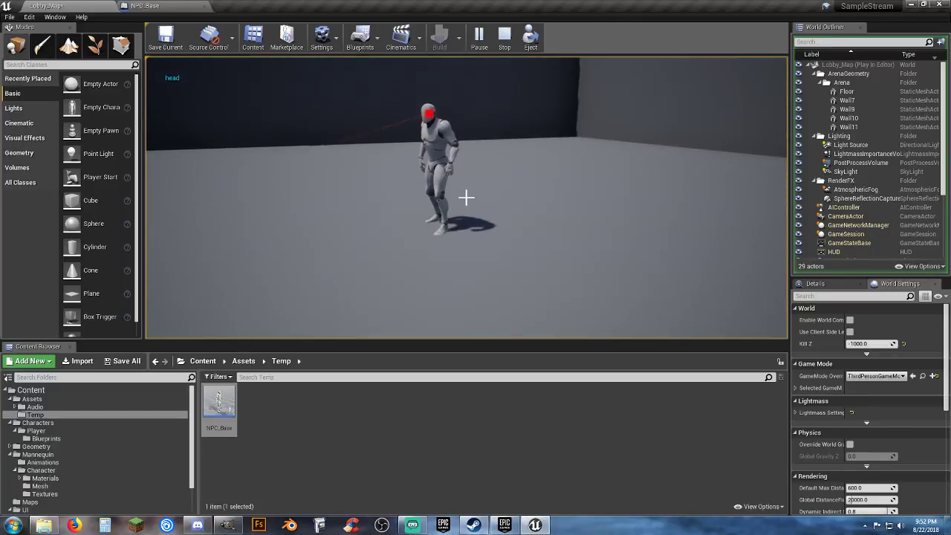
key(Escape)
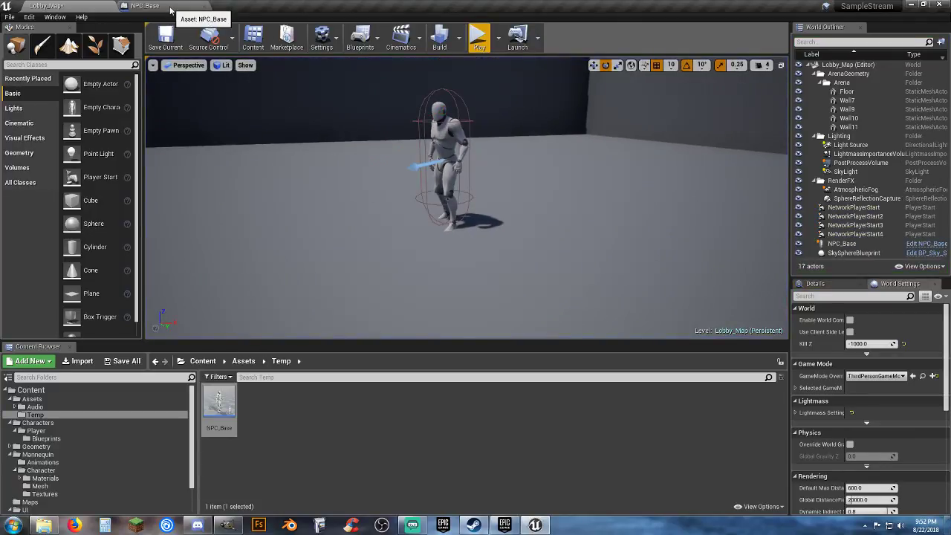
Add a Delay node after NPC_Base's Head Shot SET node, set its Duration to 3.0, and align it with the chain
click(170, 8)
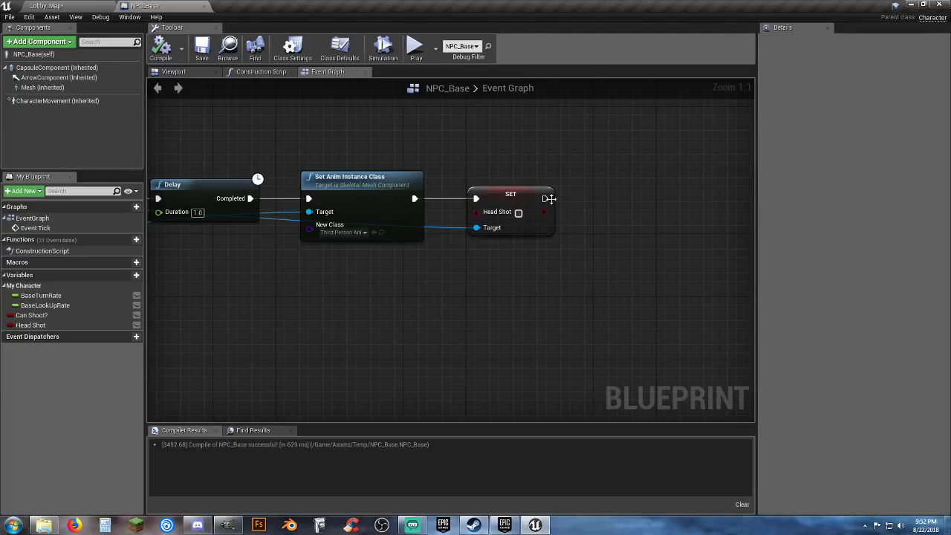
drag(548, 198, 609, 196)
text(de)
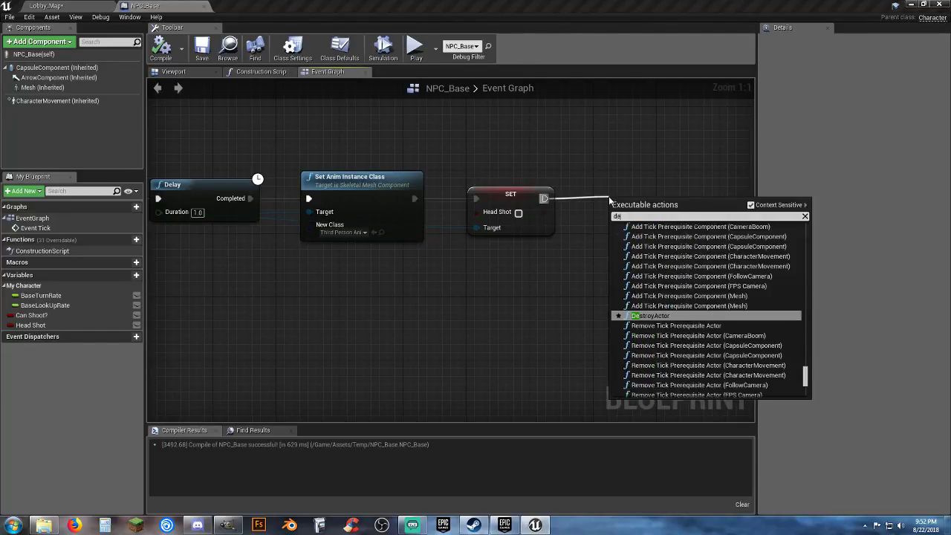
text(lay)
key(Return)
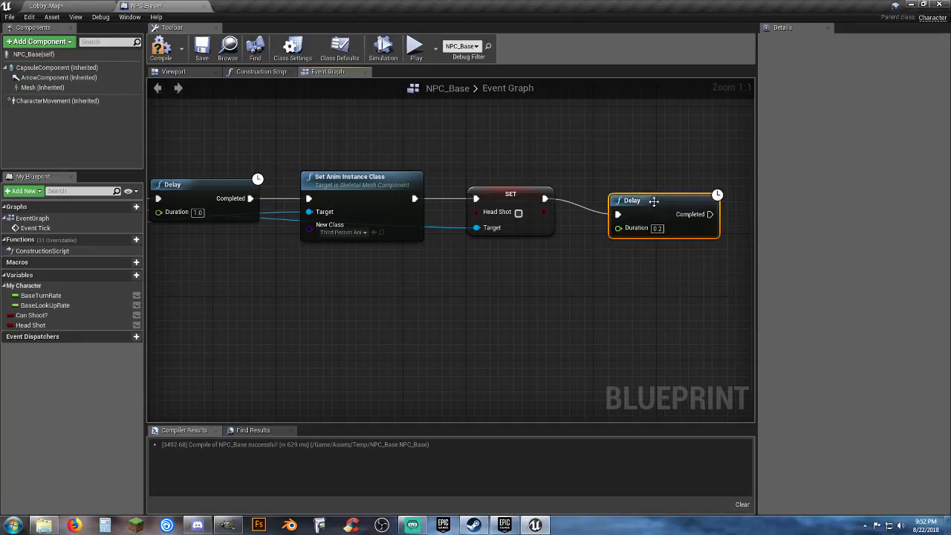
text(3)
key(Return)
drag(647, 205, 624, 191)
click(664, 284)
Add a DestroyActor node on the 3.0 Delay's Completed output, align it with the chain, and compile and save NPC_Base
right_drag(664, 284, 499, 286)
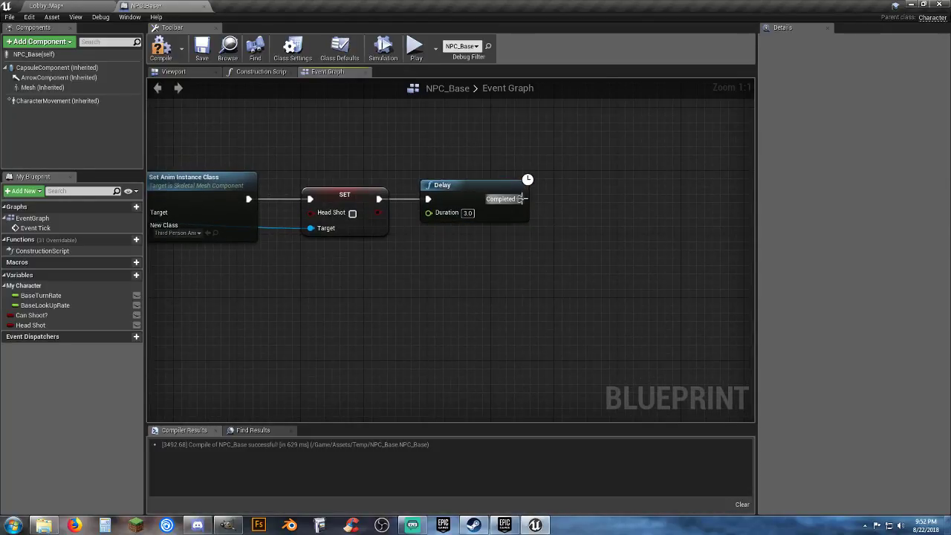
drag(520, 199, 584, 199)
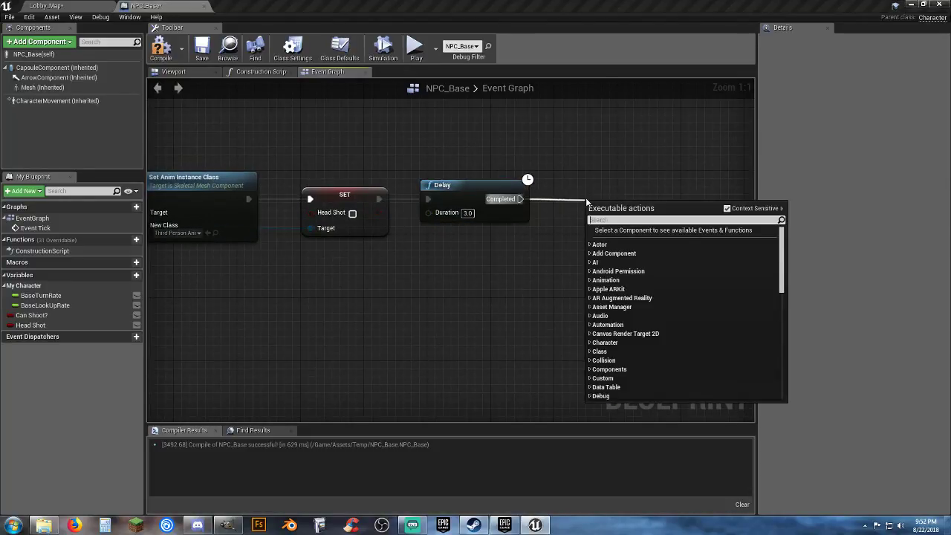
text(destroy)
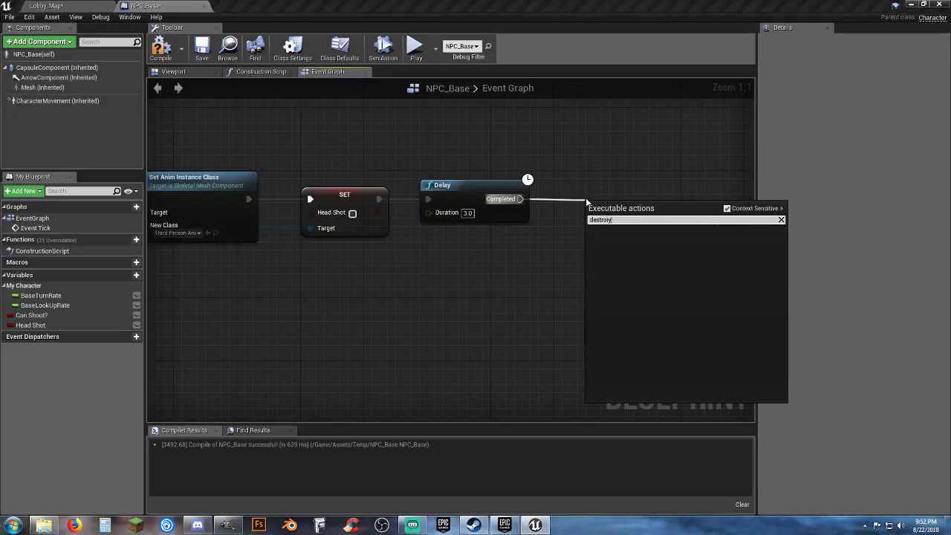
key(BackSpace)
key(BackSpace)
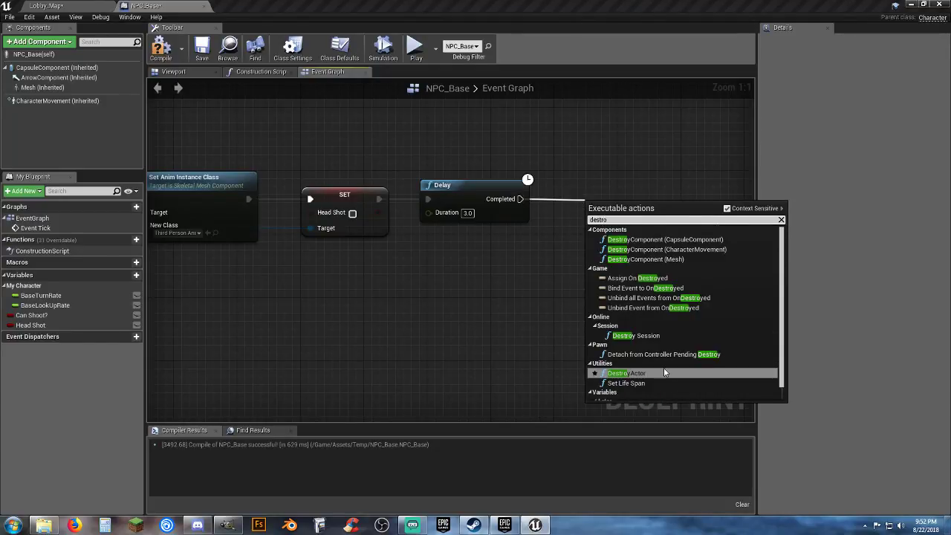
click(640, 373)
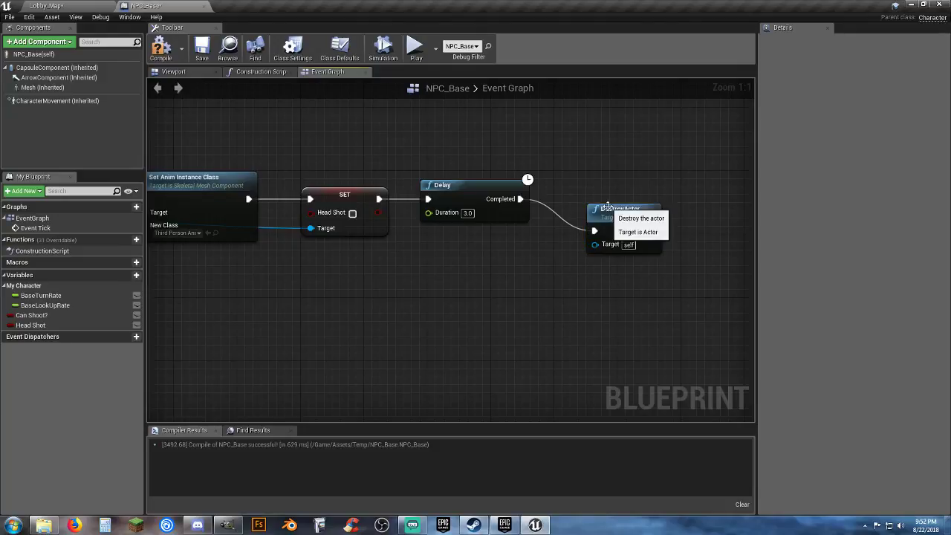
drag(607, 213, 588, 187)
click(516, 281)
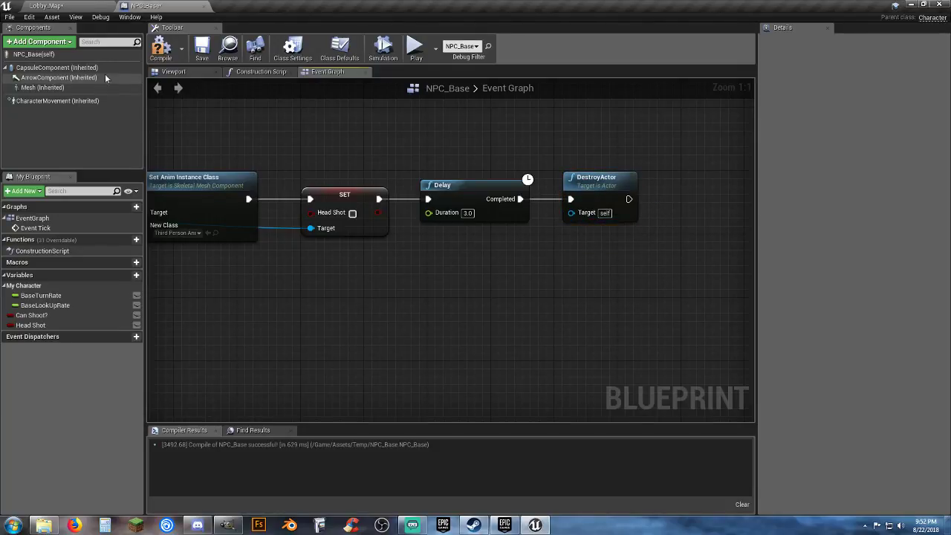
click(202, 49)
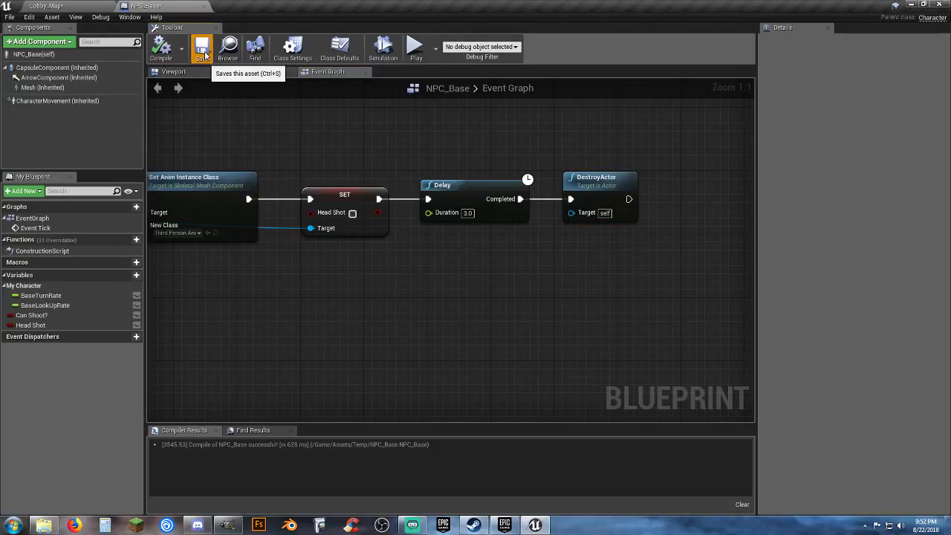
right_drag(258, 303, 456, 297)
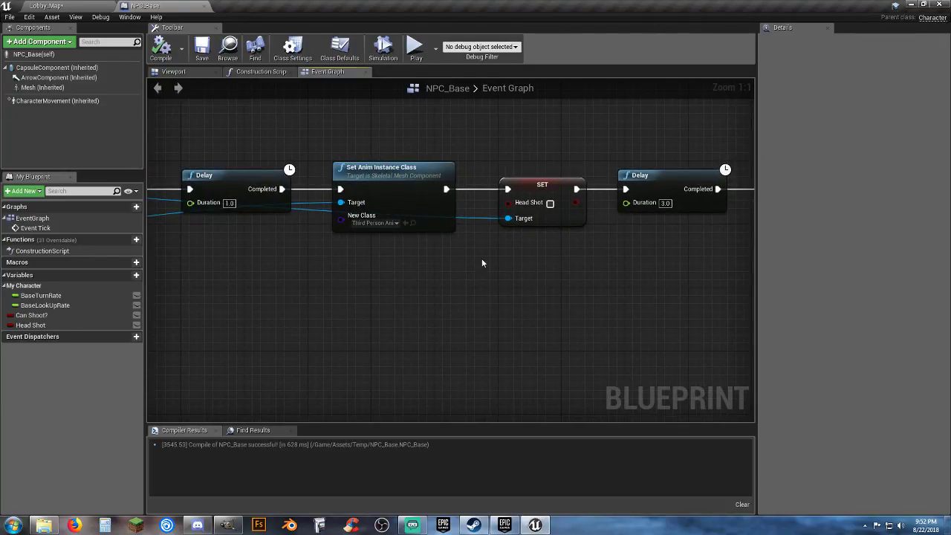
right_drag(316, 274, 575, 276)
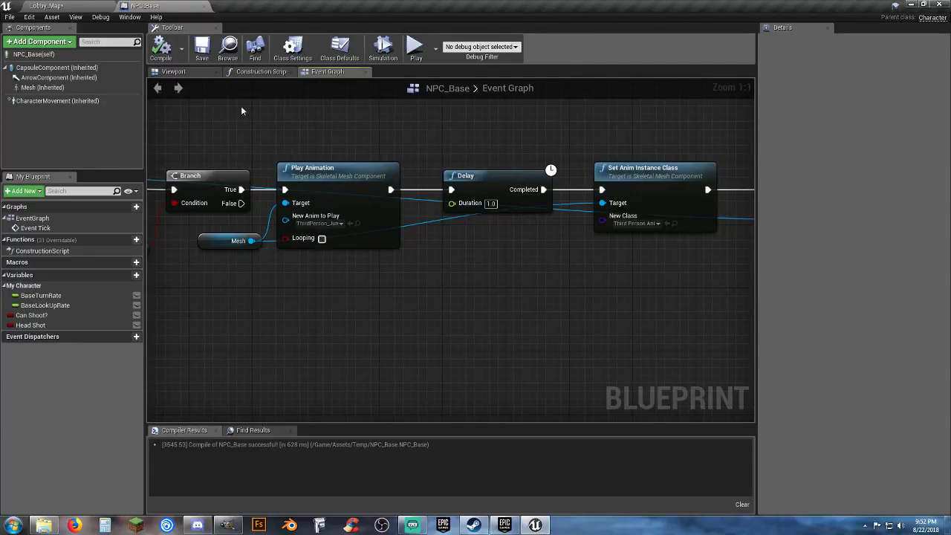
right_drag(564, 286, 397, 300)
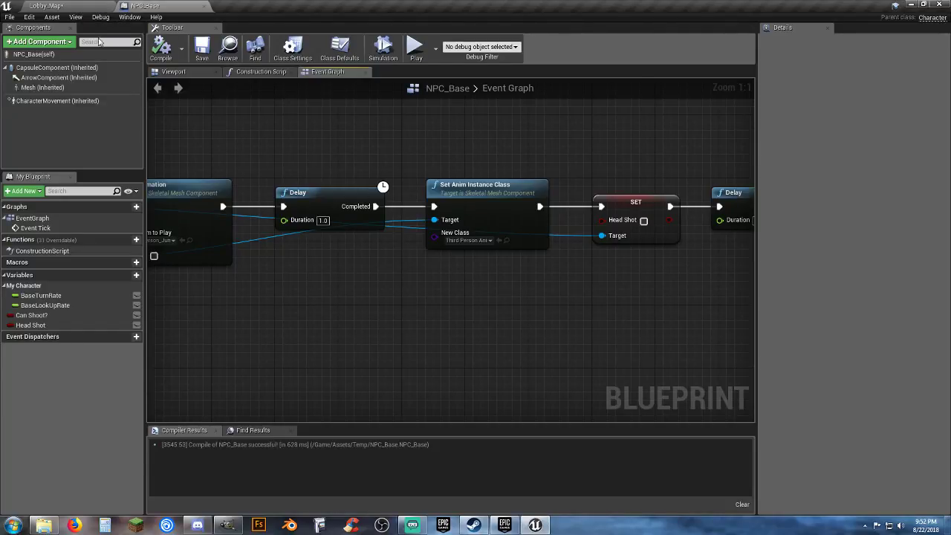
right_drag(319, 296, 667, 289)
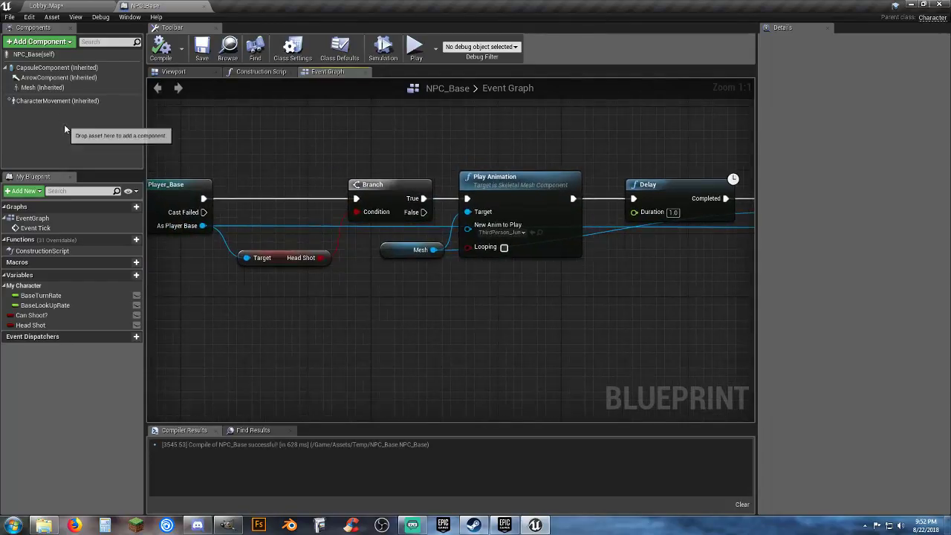
right_drag(554, 336, 431, 329)
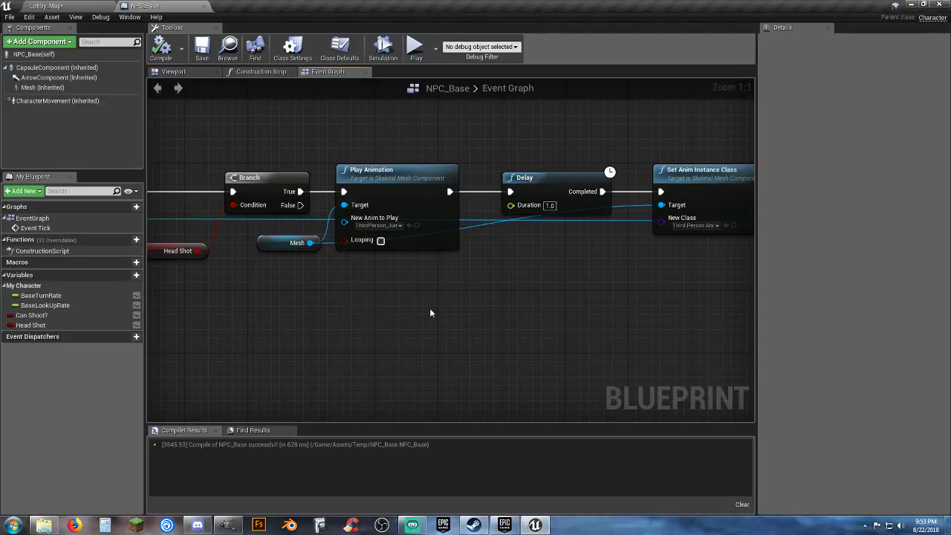
Play-test Lobby_Map, shoot the NPC in the body and head, watch whether it is destroyed after the delay, and stop the session
click(48, 6)
click(479, 39)
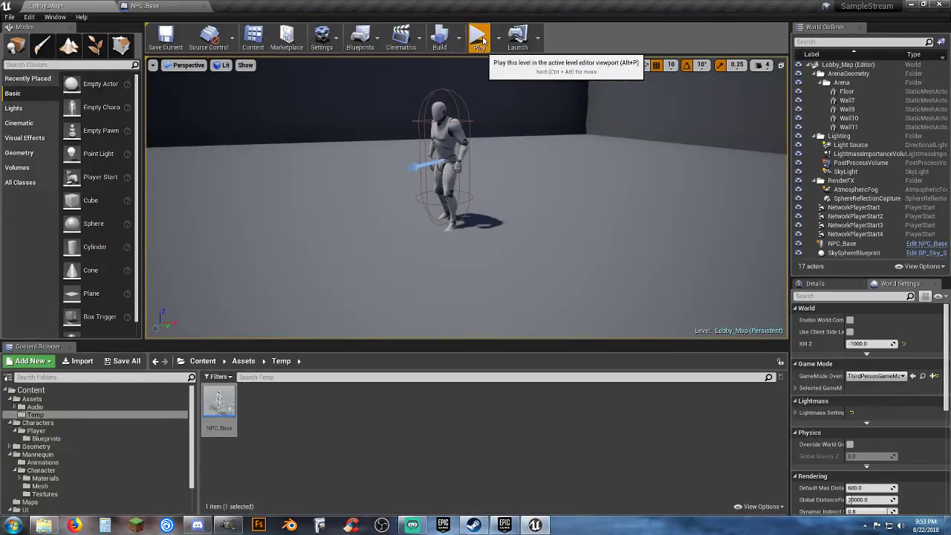
right_click(467, 198)
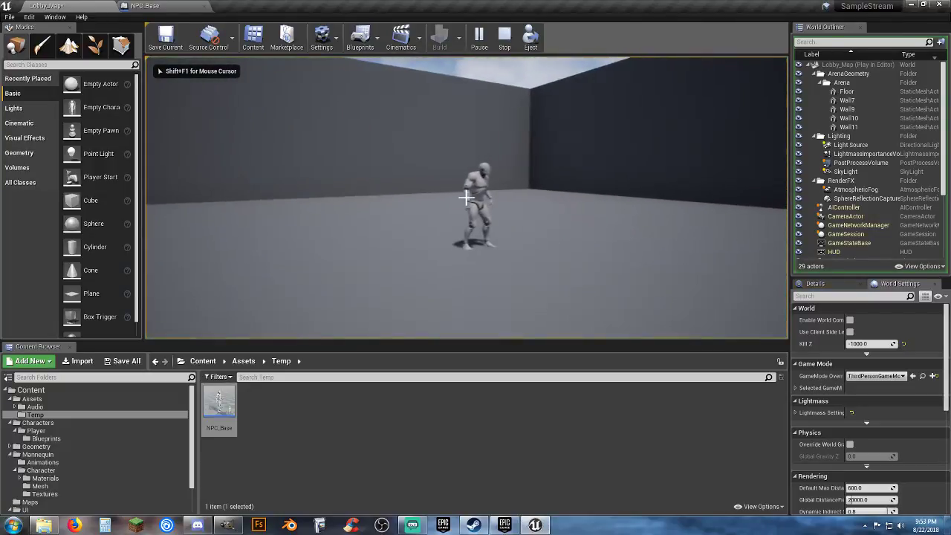
click(467, 198)
key(w)
key(d)
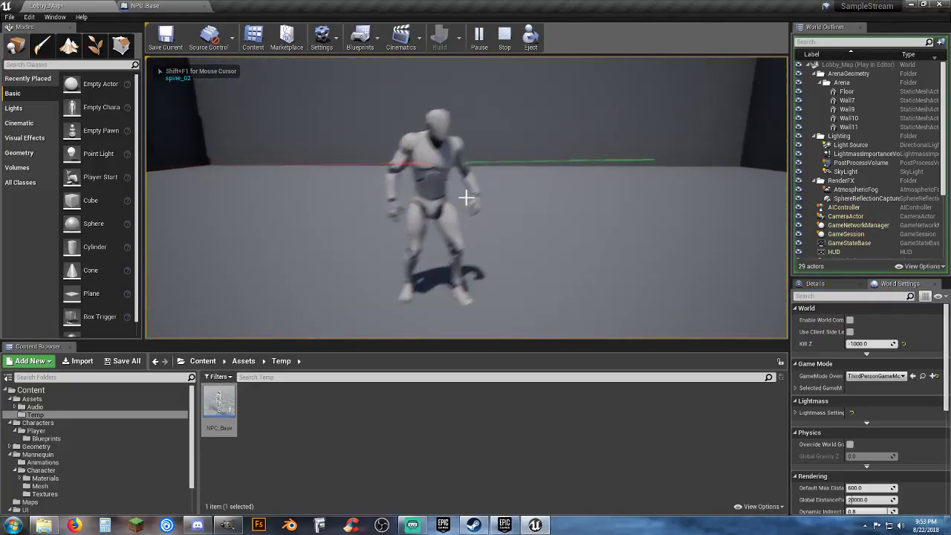
click(466, 197)
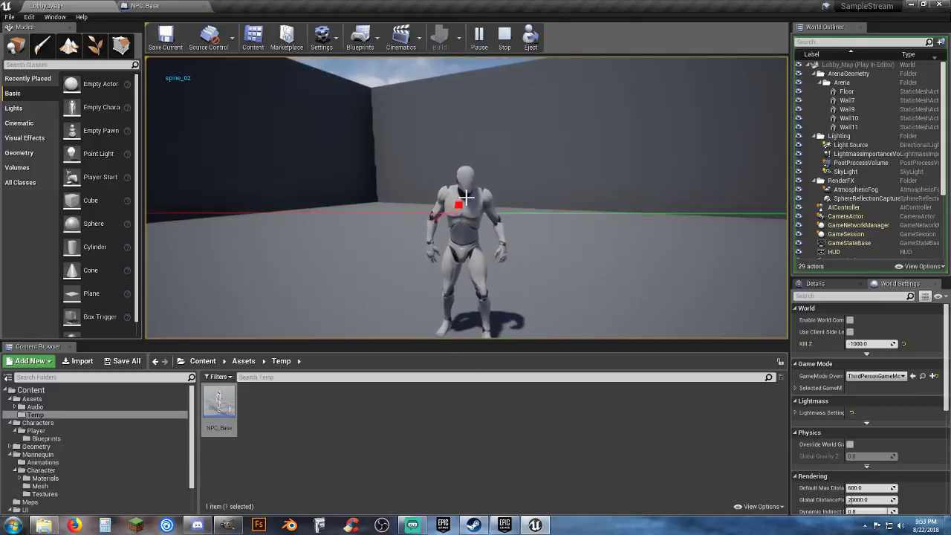
click(467, 197)
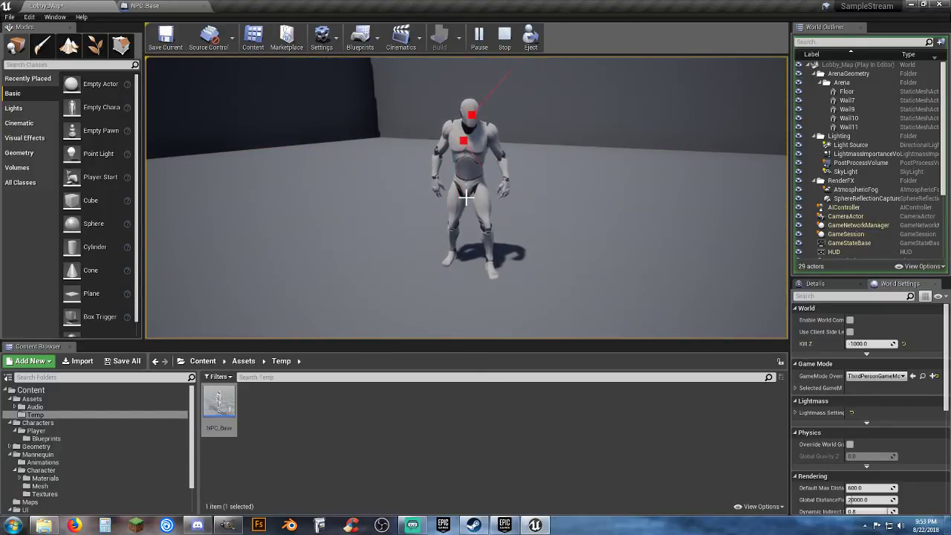
click(466, 198)
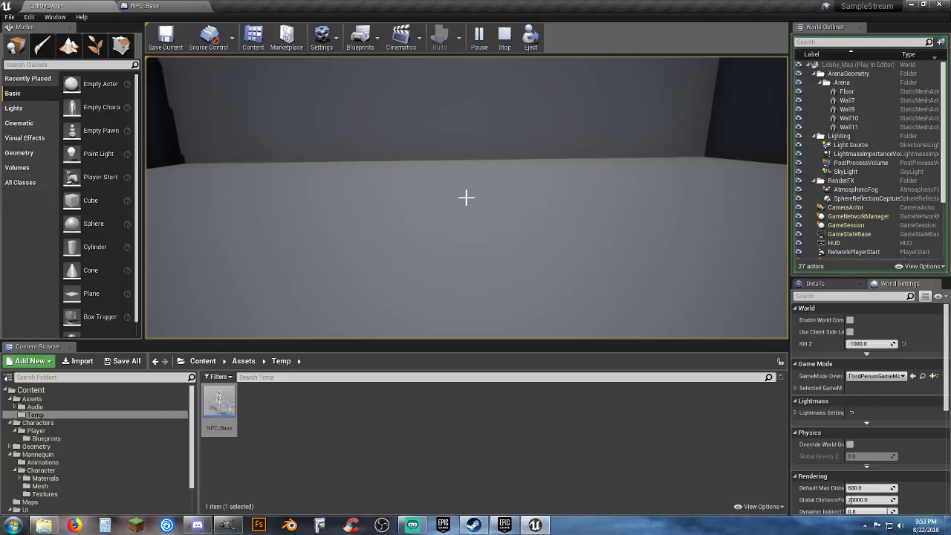
key(Escape)
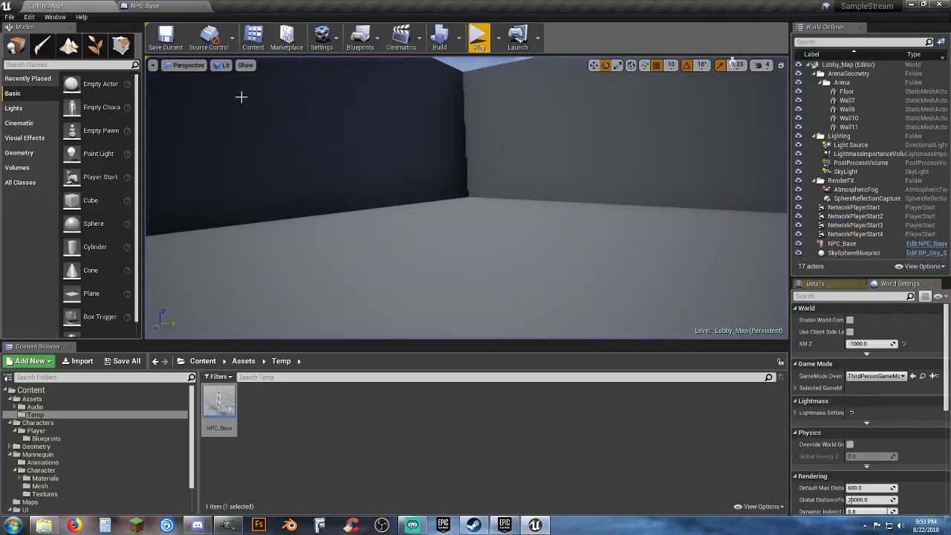
Delete the Delay and DestroyActor nodes after NPC_Base's Head Shot SET node, and compile and save the blueprint
click(145, 5)
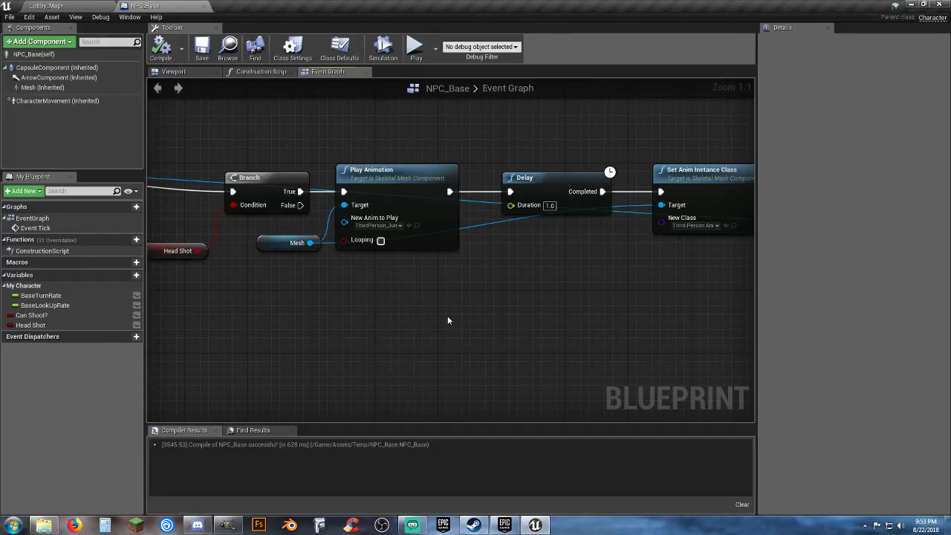
right_drag(447, 320, 322, 333)
scroll(490, 333, down, 3)
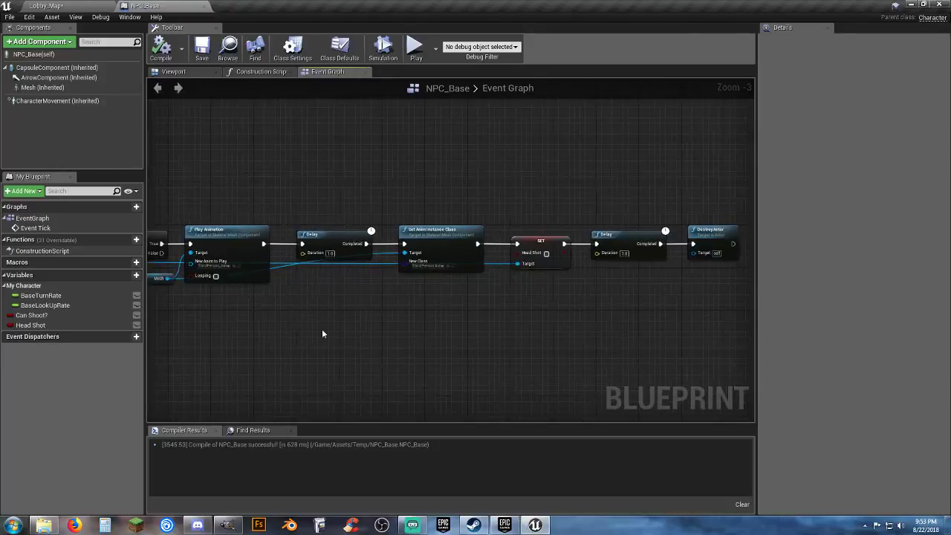
right_drag(483, 327, 400, 328)
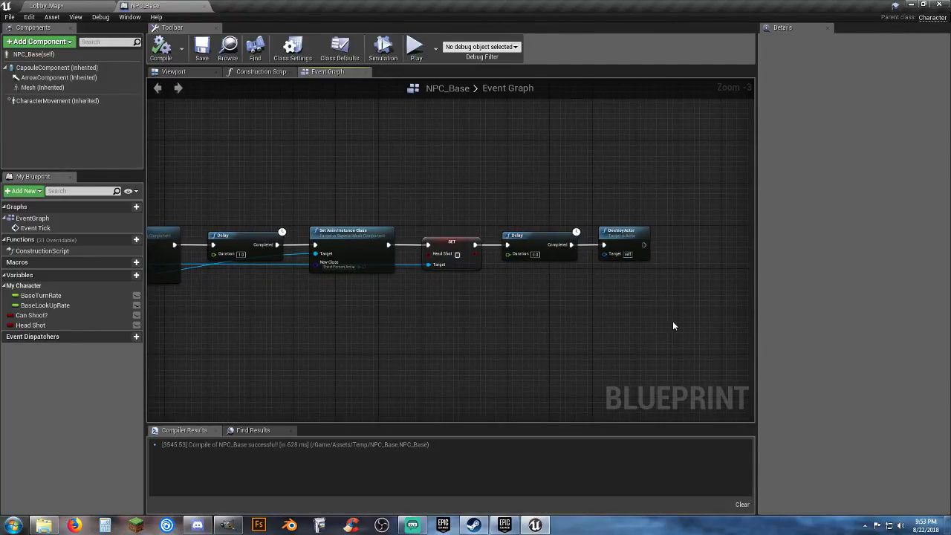
drag(672, 324, 501, 224)
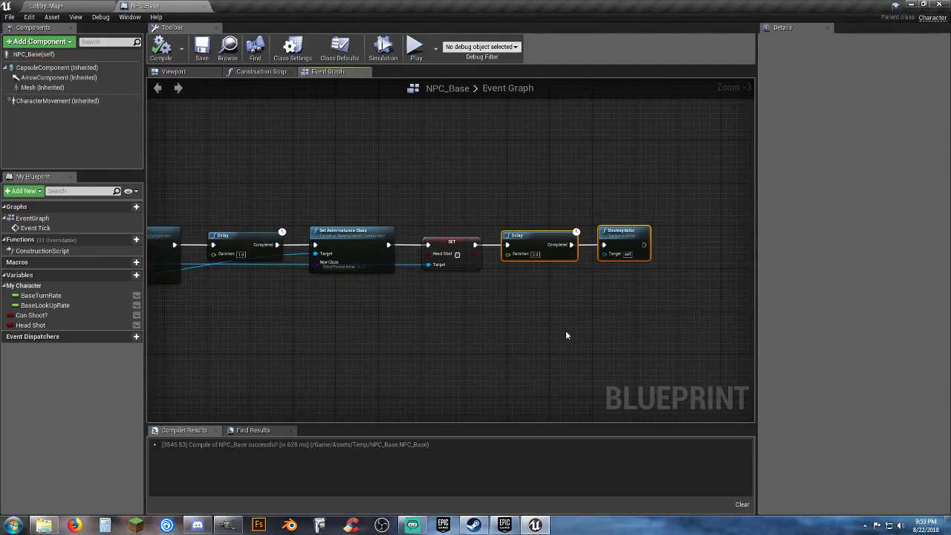
key(Delete)
right_drag(557, 336, 504, 330)
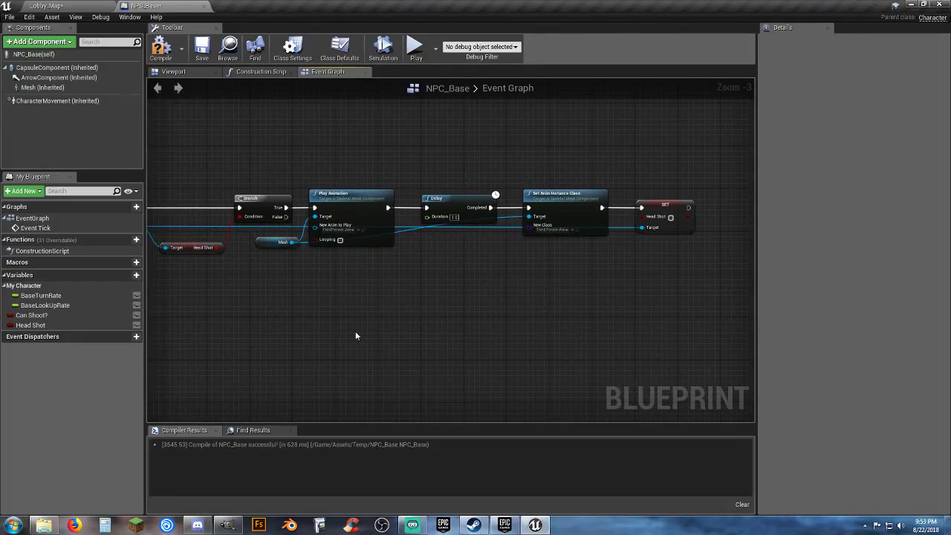
right_drag(355, 336, 444, 253)
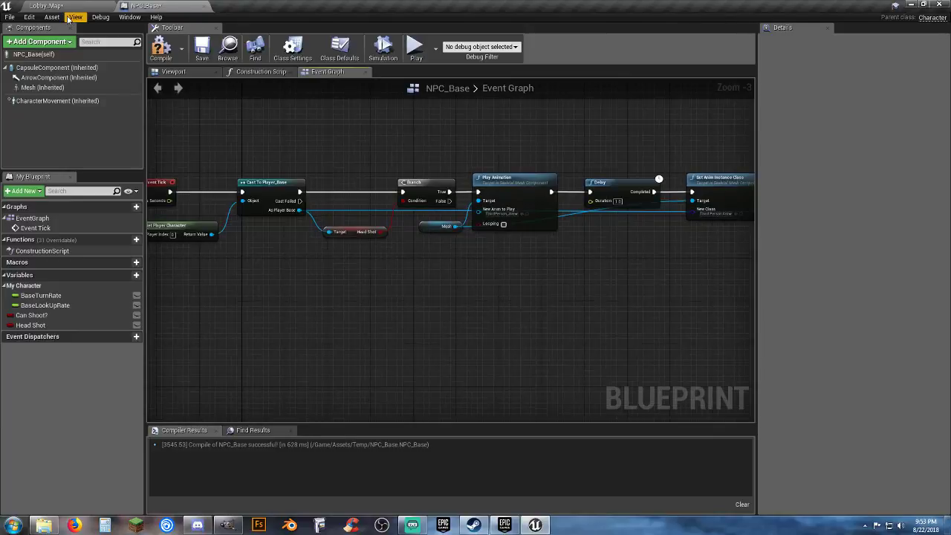
click(202, 52)
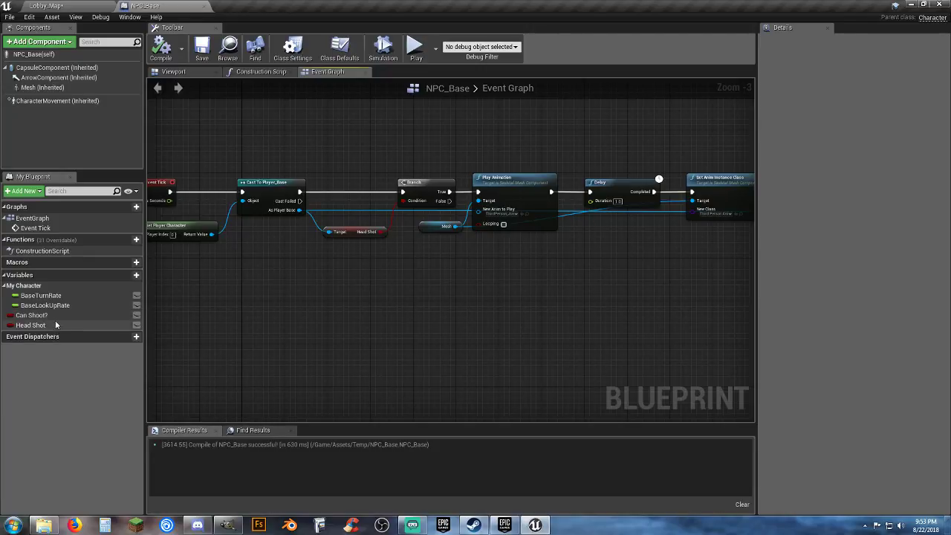
Add a variable named Health to NPC_Base, set its type to Float, and compile the blueprint
click(126, 276)
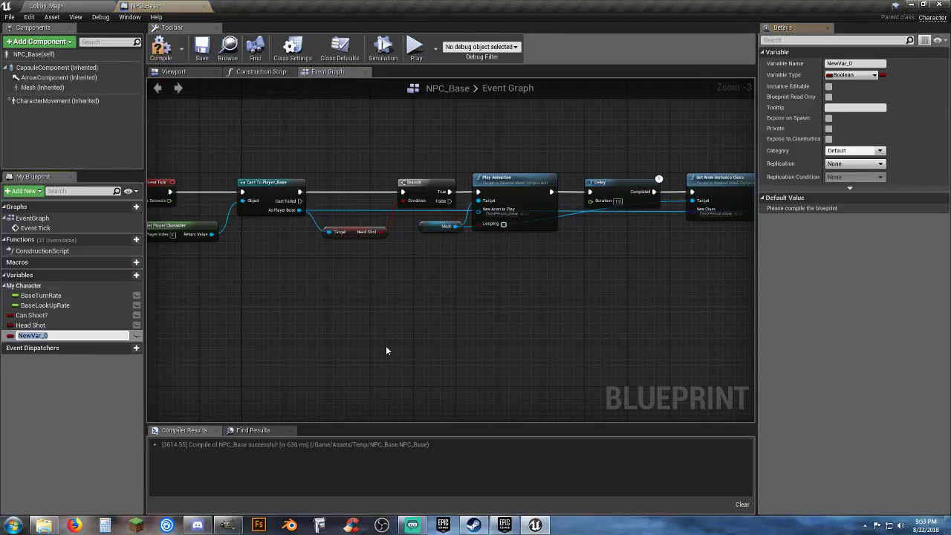
text(Health)
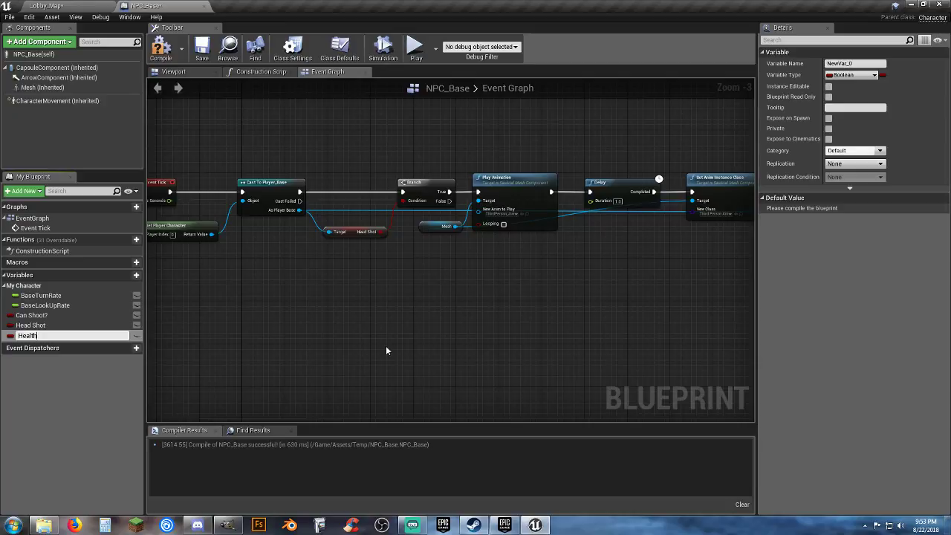
key(Return)
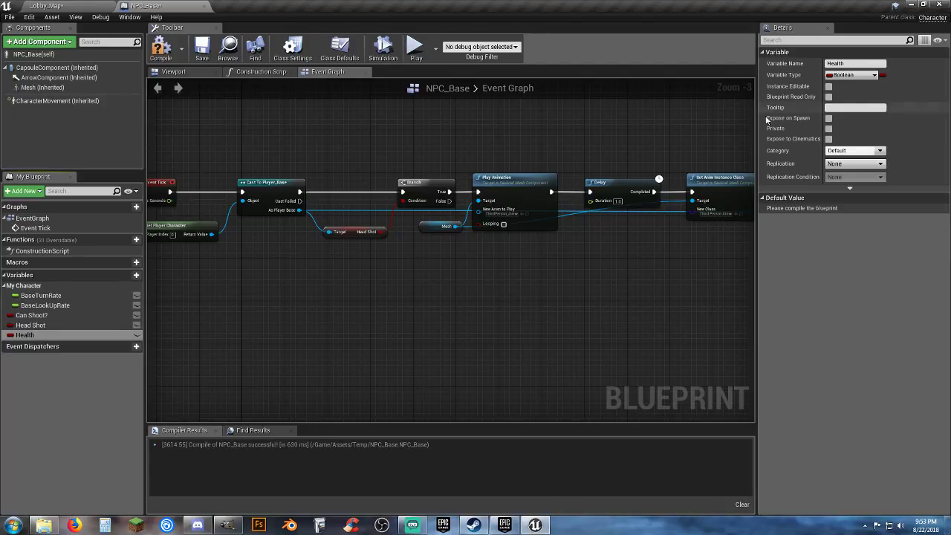
click(853, 75)
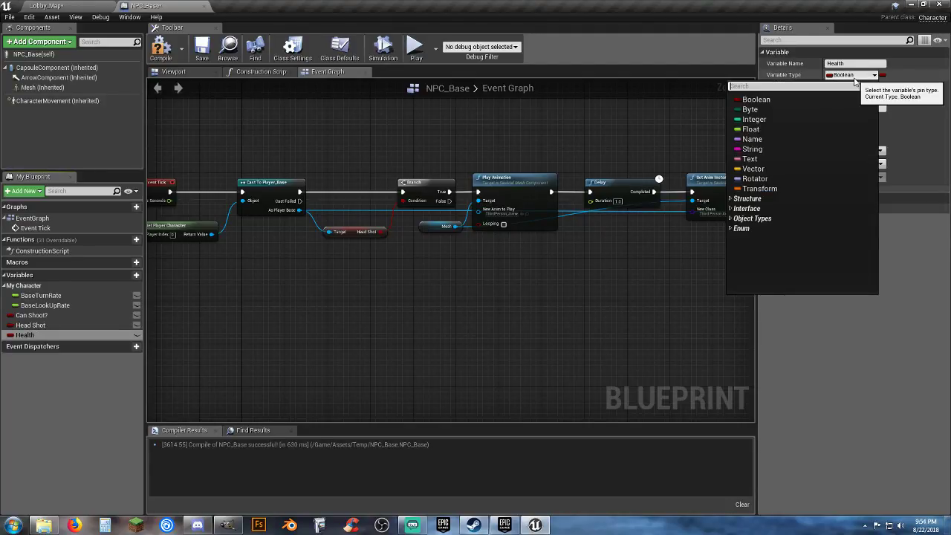
click(784, 128)
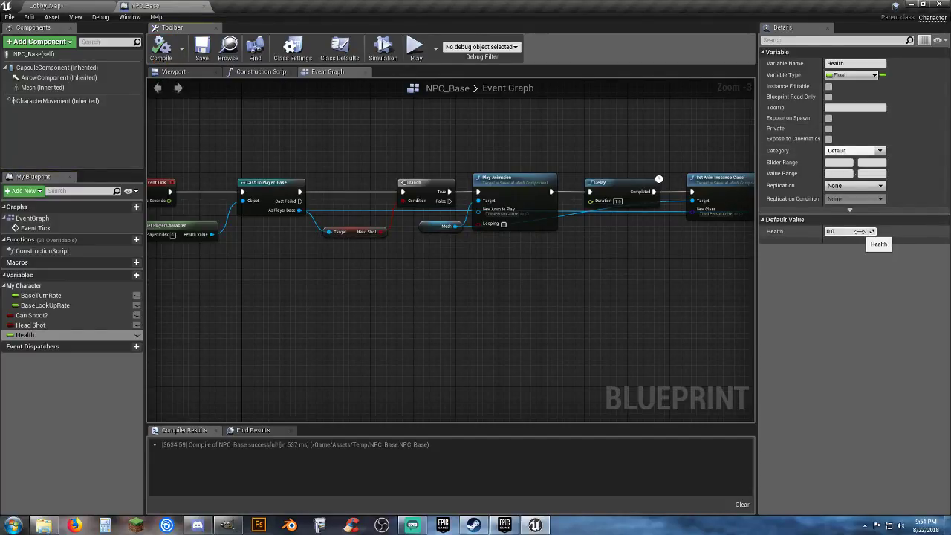
Set Health's default value to 100.0, and compile and save NPC_Base
click(858, 231)
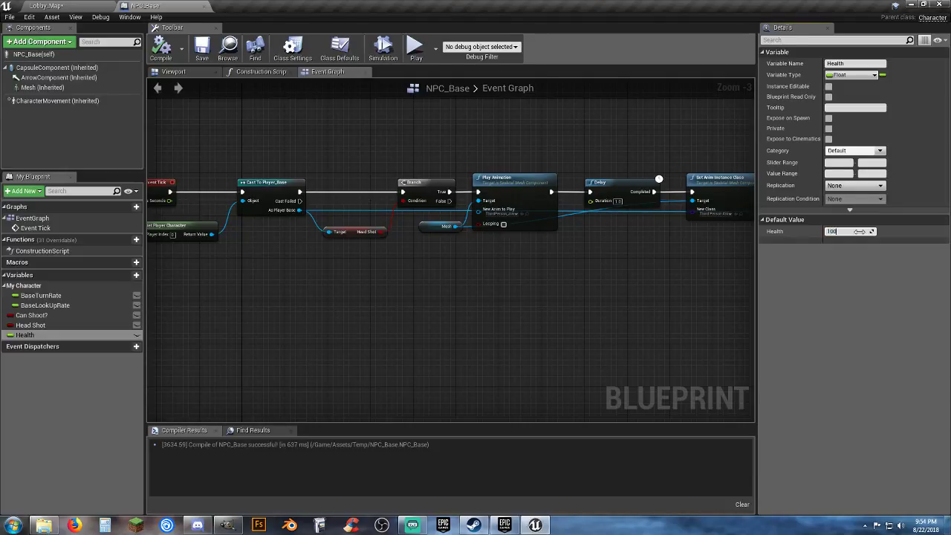
key(Return)
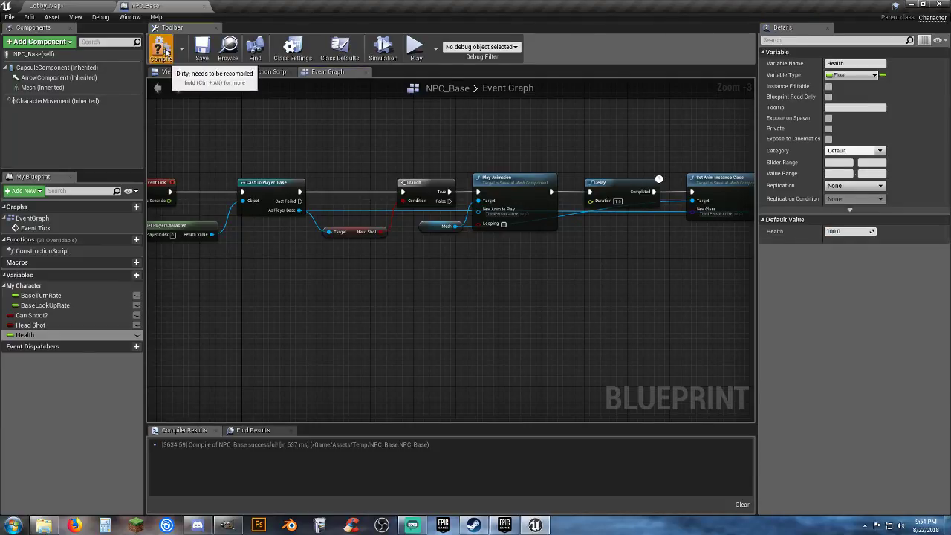
click(202, 49)
mouse_move(562, 325)
right_down()
mouse_move(352, 317)
mouse_move(571, 303)
right_up()
right_drag(205, 333, 312, 333)
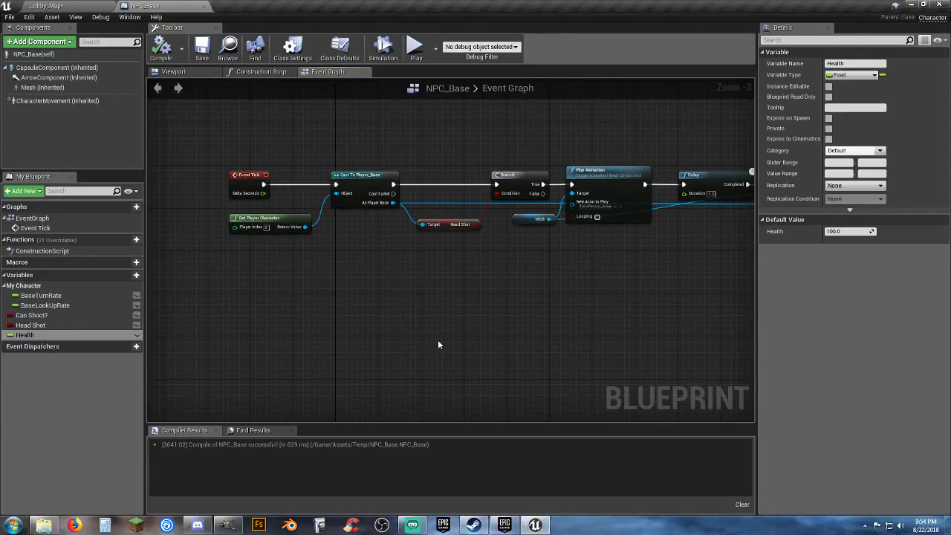
right_drag(437, 345, 222, 349)
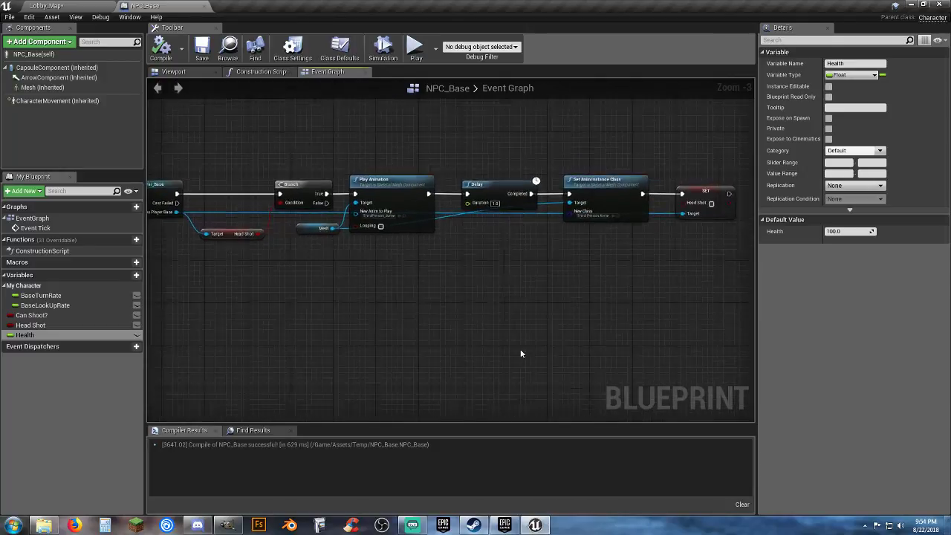
Add a getter and a SET node for Health in NPC_Base's Event Graph, and run the SET node after the Head Shot SET
right_drag(575, 299, 513, 232)
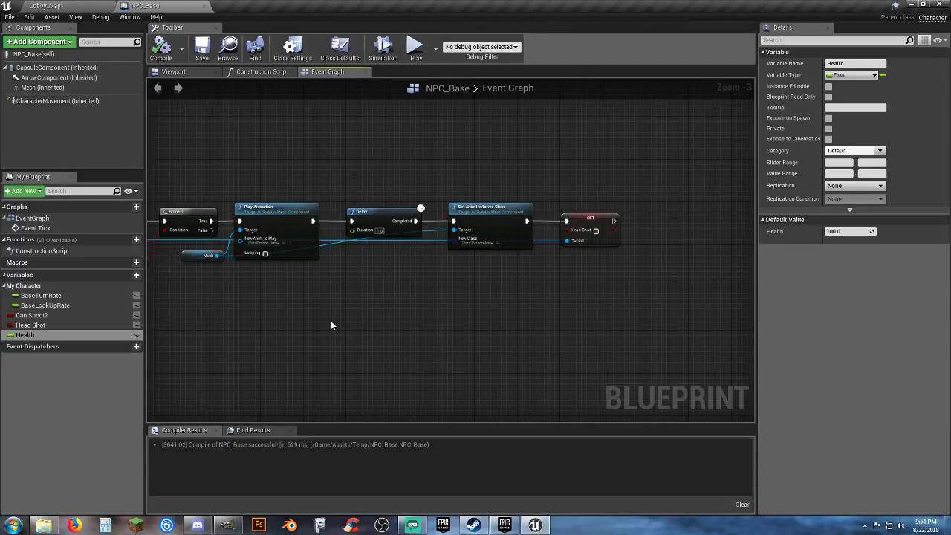
right_drag(339, 322, 148, 315)
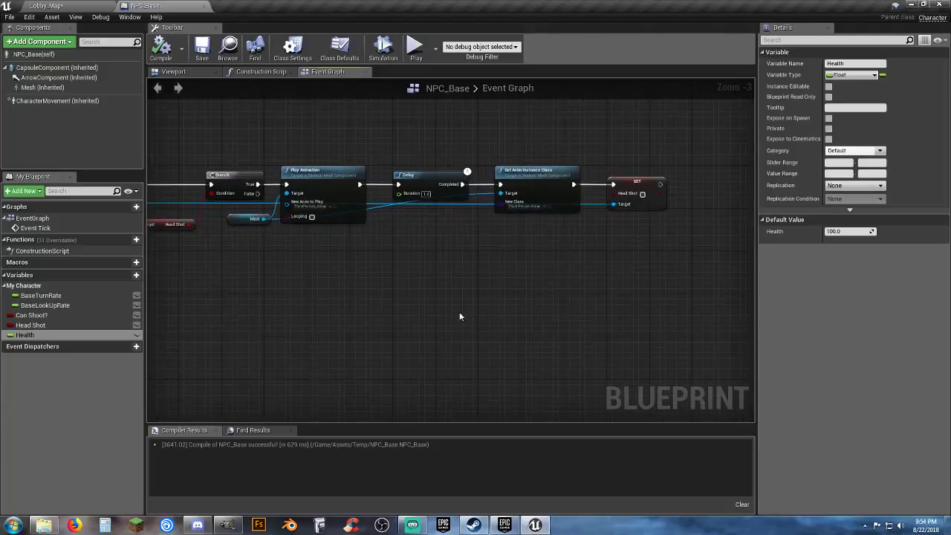
right_drag(459, 317, 222, 322)
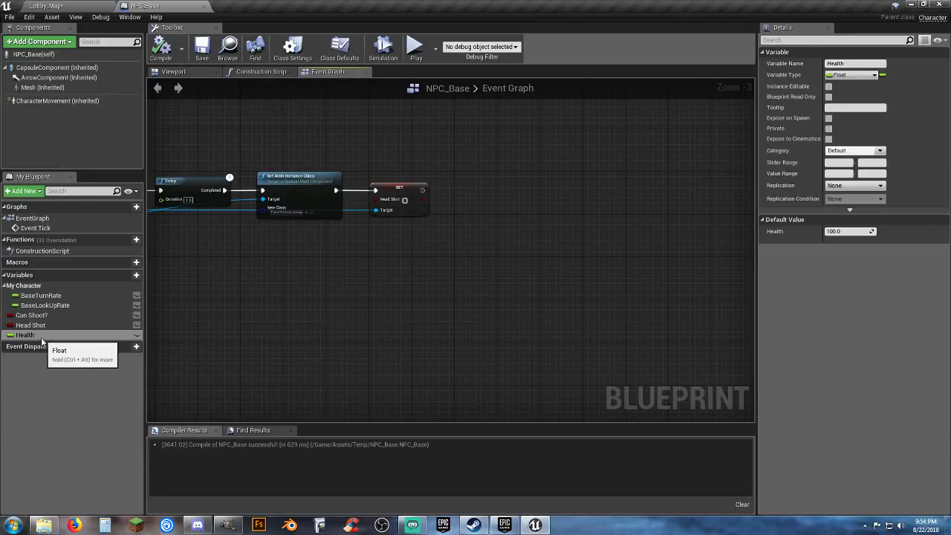
mouse_move(43, 338)
ctrl+mouse_down()
mouse_move(365, 341)
mouse_move(431, 316)
ctrl+mouse_up()
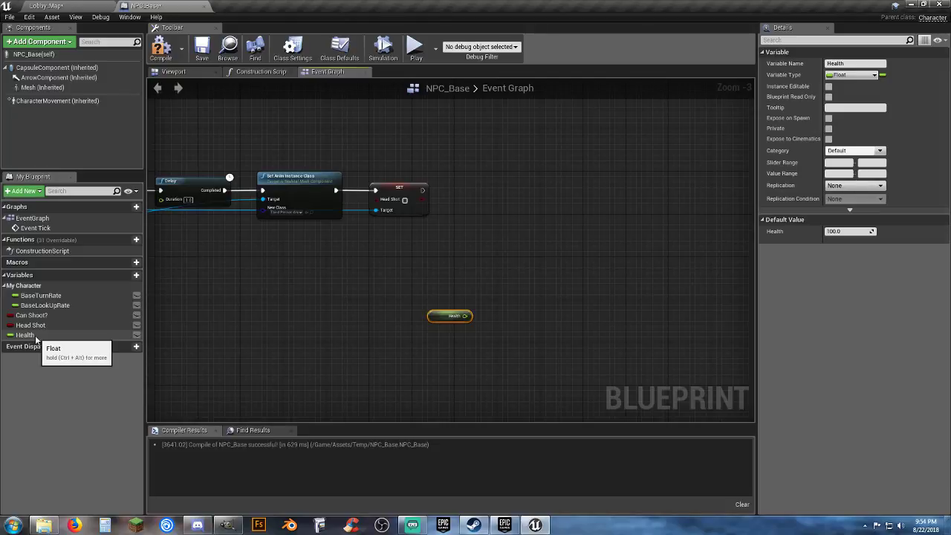
mouse_move(36, 338)
alt+mouse_down()
mouse_move(344, 297)
mouse_move(383, 272)
alt+mouse_up()
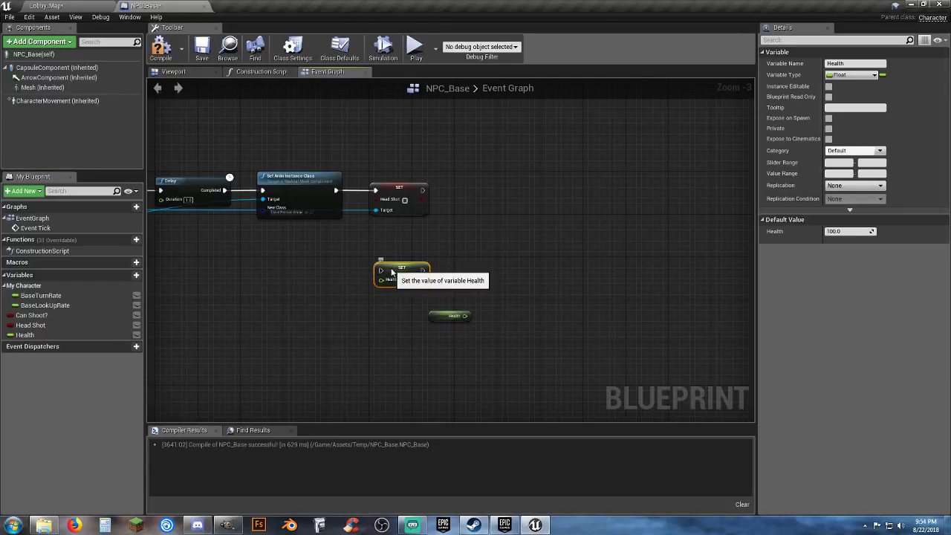
mouse_move(391, 272)
mouse_down()
mouse_move(527, 194)
mouse_move(565, 195)
mouse_move(445, 194)
mouse_move(479, 190)
mouse_up()
Subtract 50.0 from the Health getter with a float - float node and feed the result into the SET Health node
mouse_move(444, 318)
mouse_down()
mouse_move(364, 260)
mouse_move(376, 243)
mouse_move(444, 260)
mouse_up()
text(-)
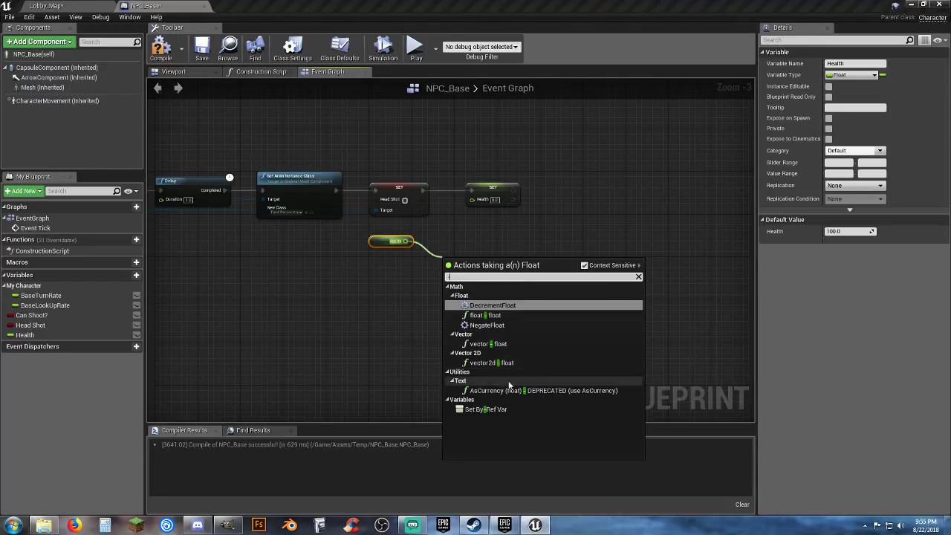
click(514, 316)
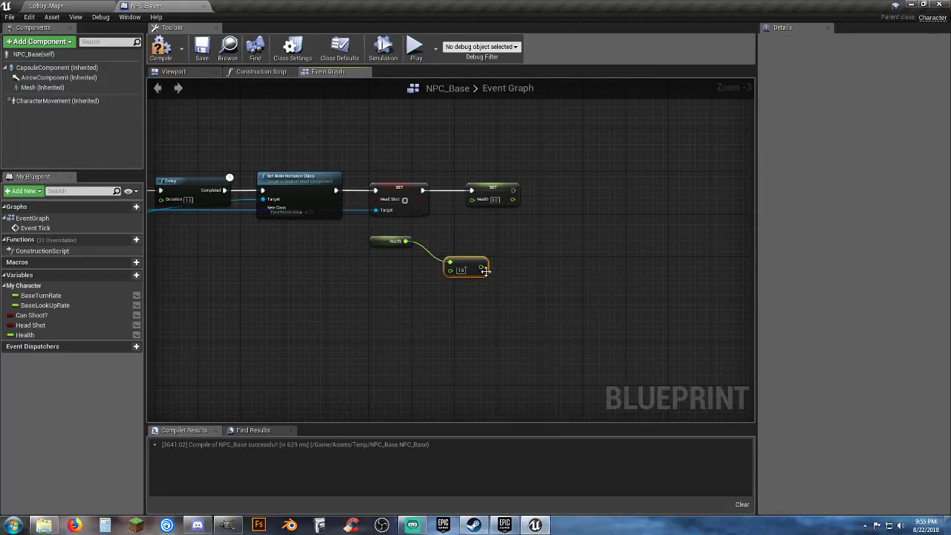
click(461, 270)
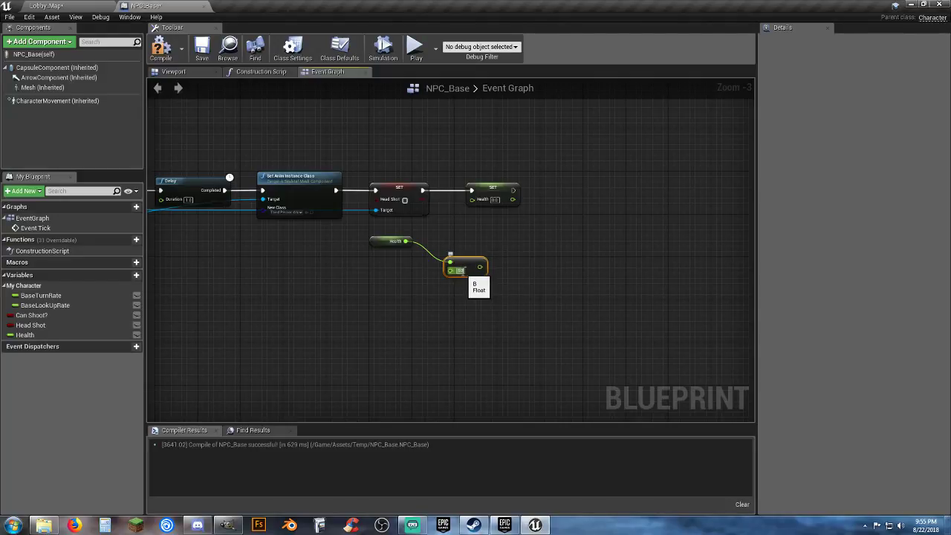
text(50)
key(Return)
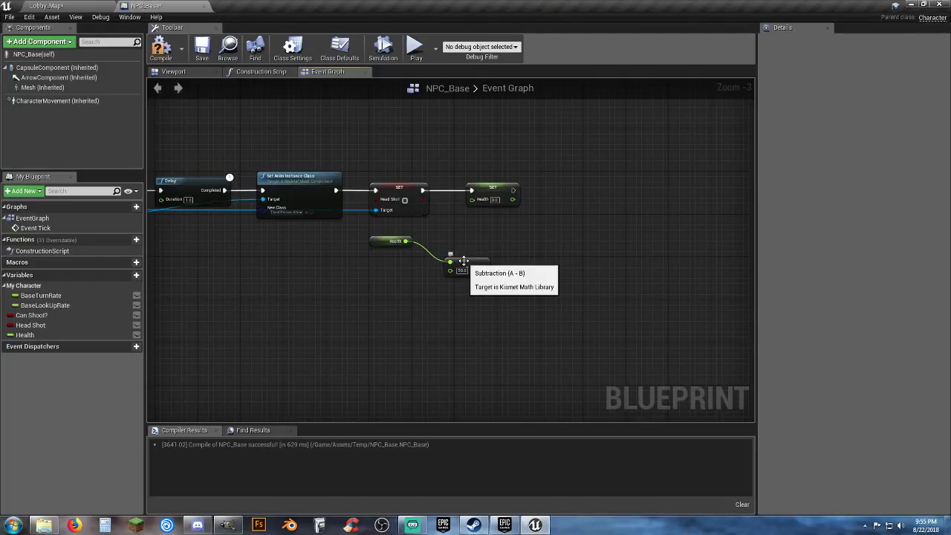
mouse_move(457, 265)
mouse_down()
mouse_move(449, 236)
mouse_move(470, 239)
mouse_move(473, 199)
mouse_move(511, 193)
mouse_up()
click(537, 249)
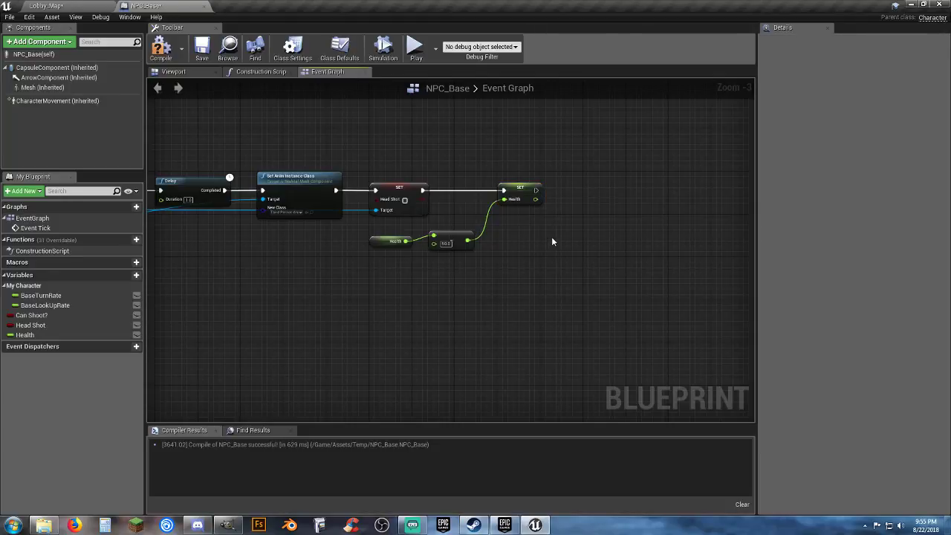
Add a Branch after SET Health and drive its condition with a float <= float comparison of Health against 0.0
click(609, 192)
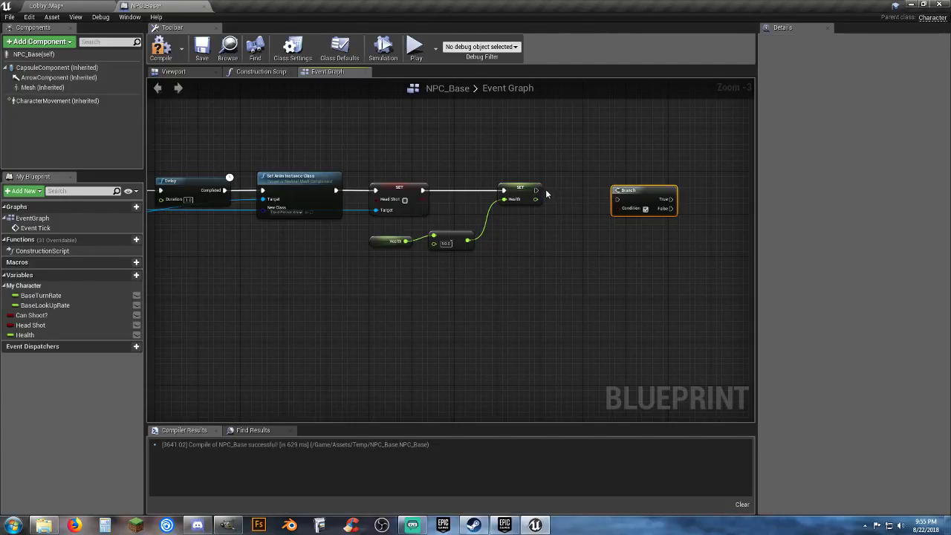
drag(535, 190, 659, 182)
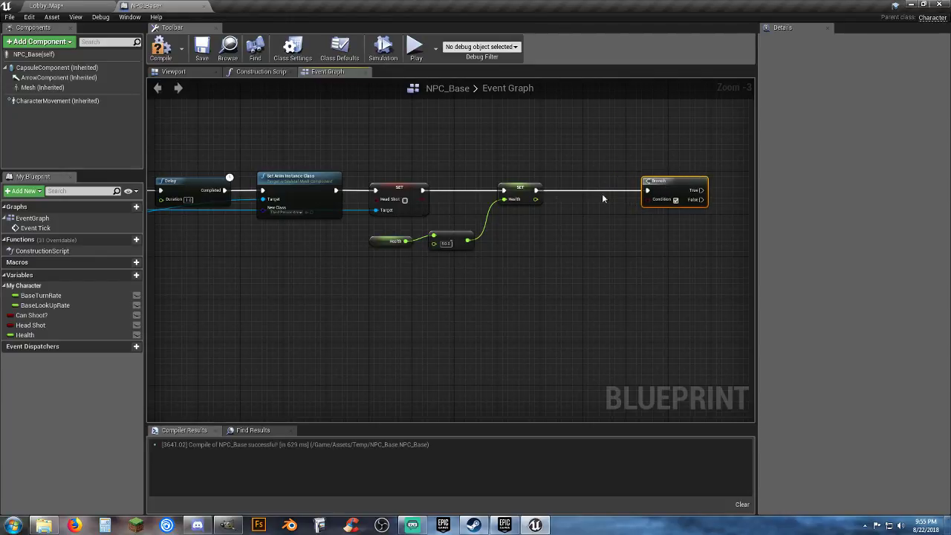
drag(534, 199, 558, 221)
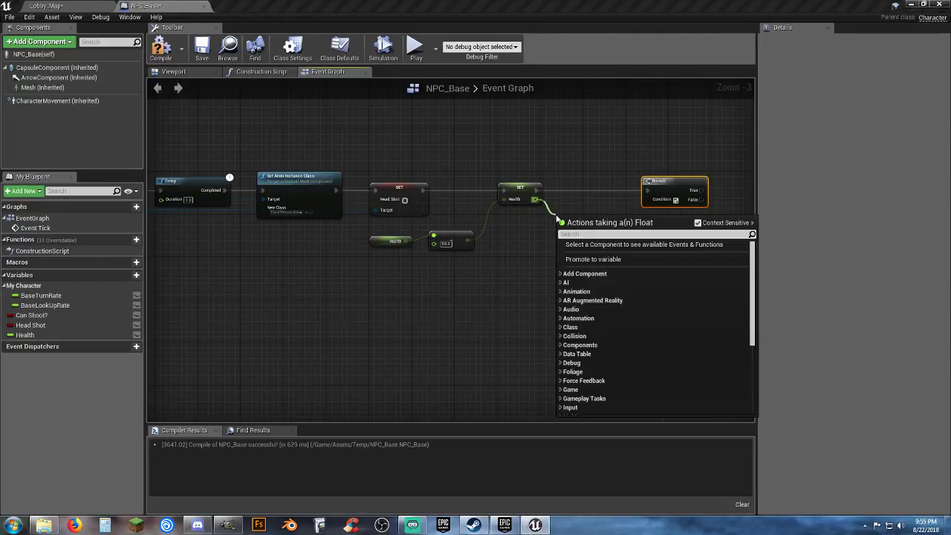
text(float)
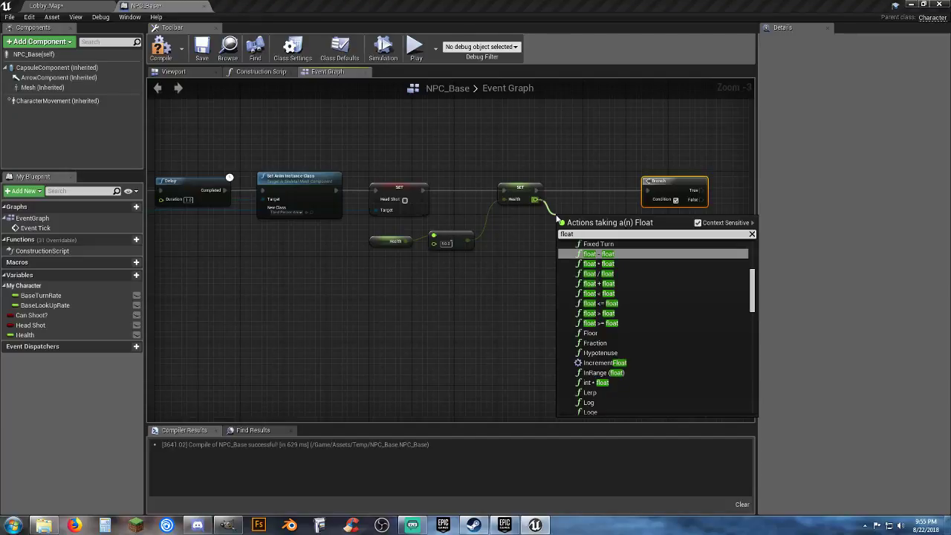
click(600, 303)
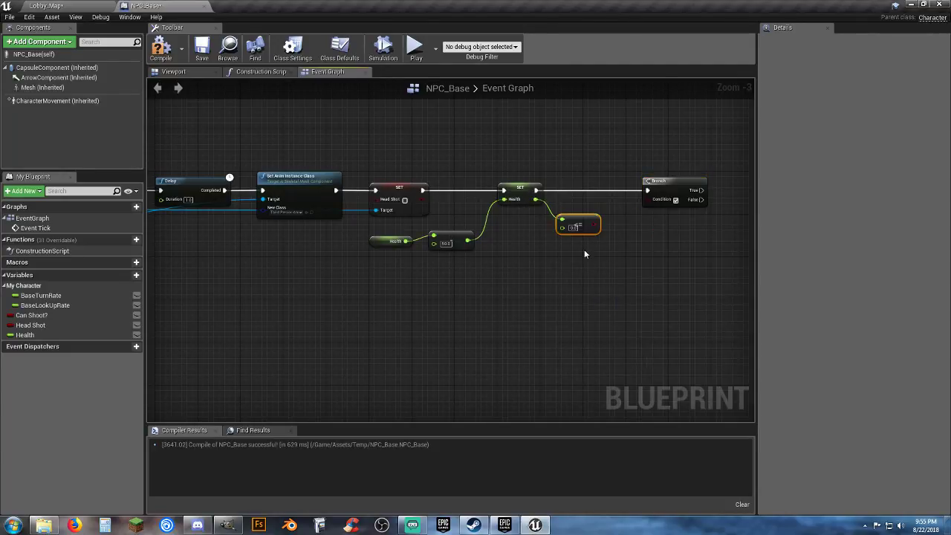
drag(595, 225, 641, 189)
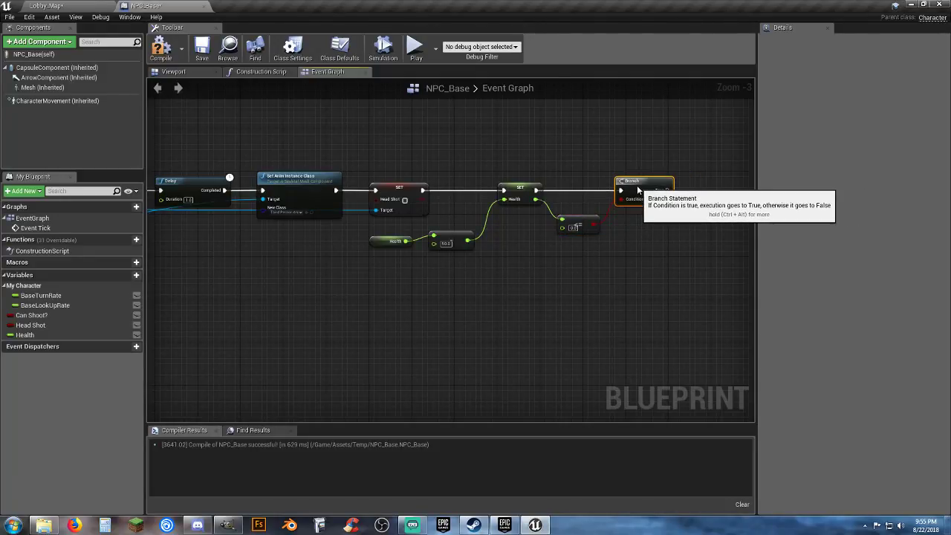
Add a DestroyActor node to the Branch's True output, and compile and save NPC_Base
right_drag(633, 275, 495, 283)
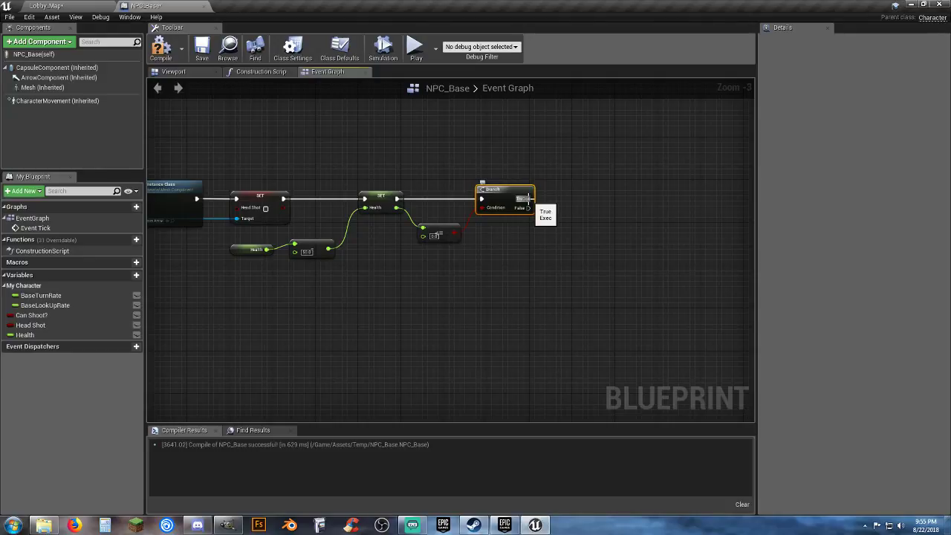
drag(527, 199, 572, 198)
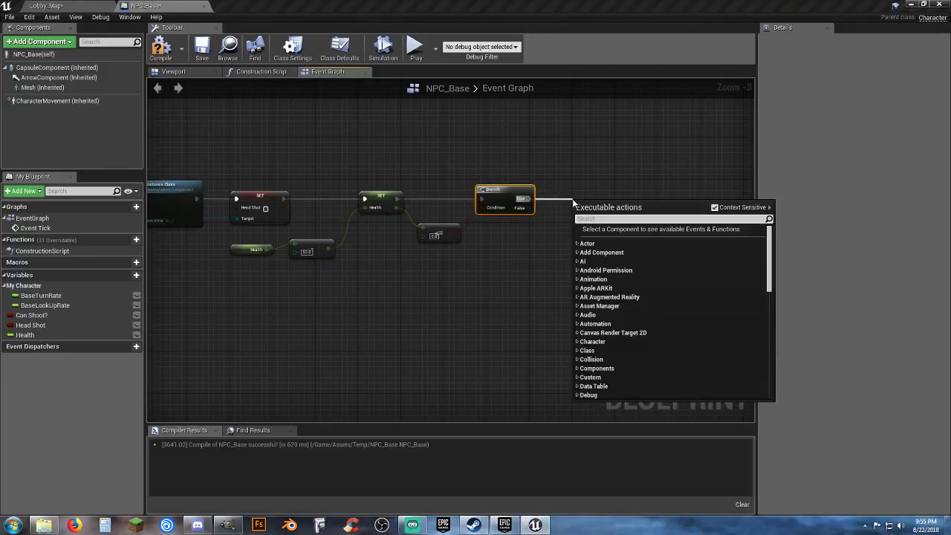
text(destroy)
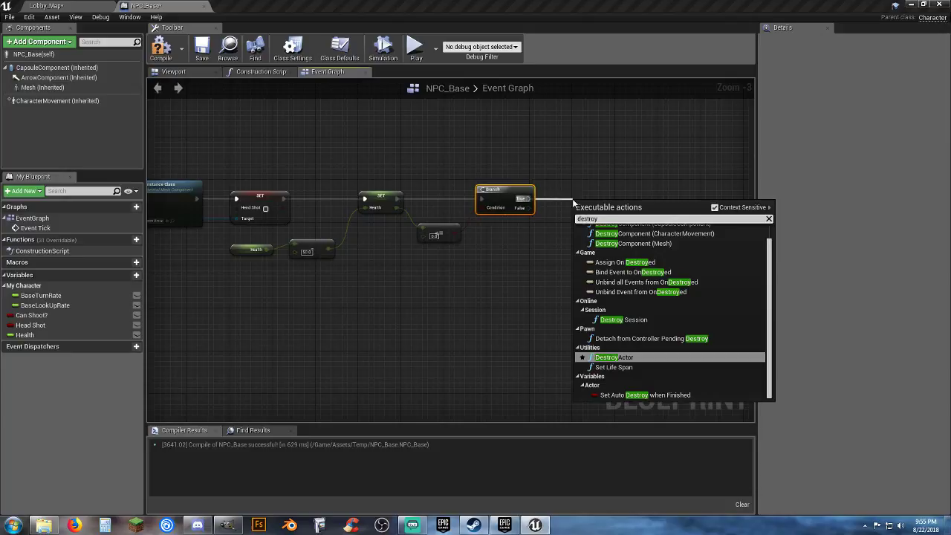
click(613, 358)
drag(597, 216, 592, 195)
right_drag(374, 308, 585, 341)
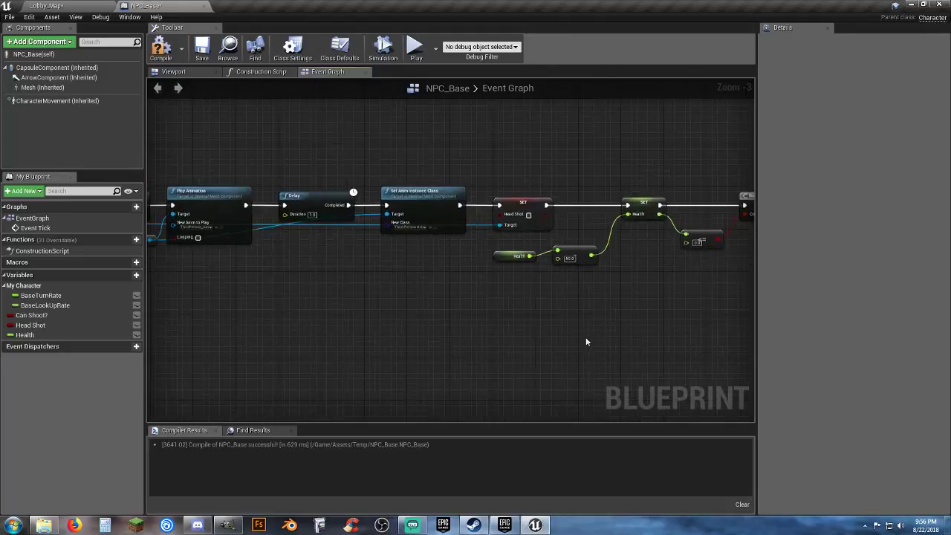
click(160, 48)
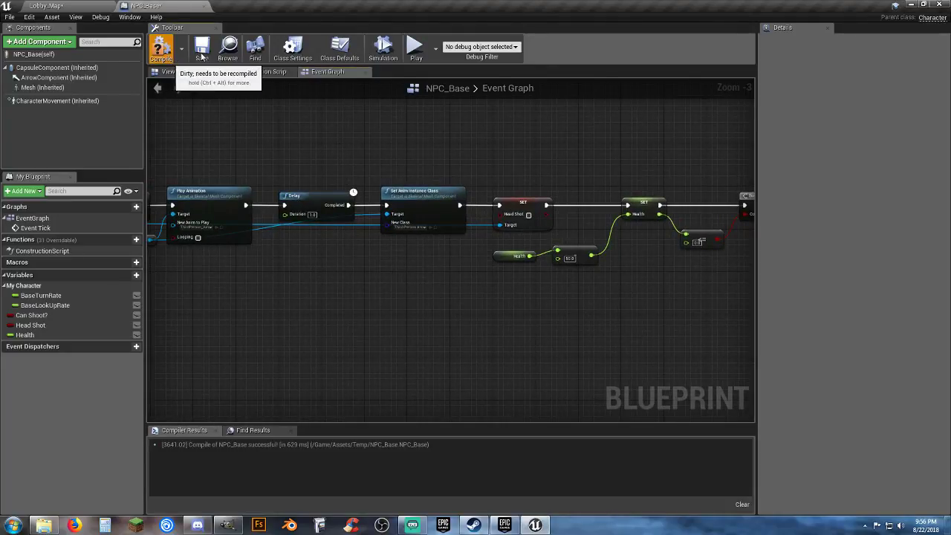
click(201, 50)
Place a second NPC_Base in Lobby_Map, play-test by shooting an NPC in the body and head, and stop the session
click(46, 6)
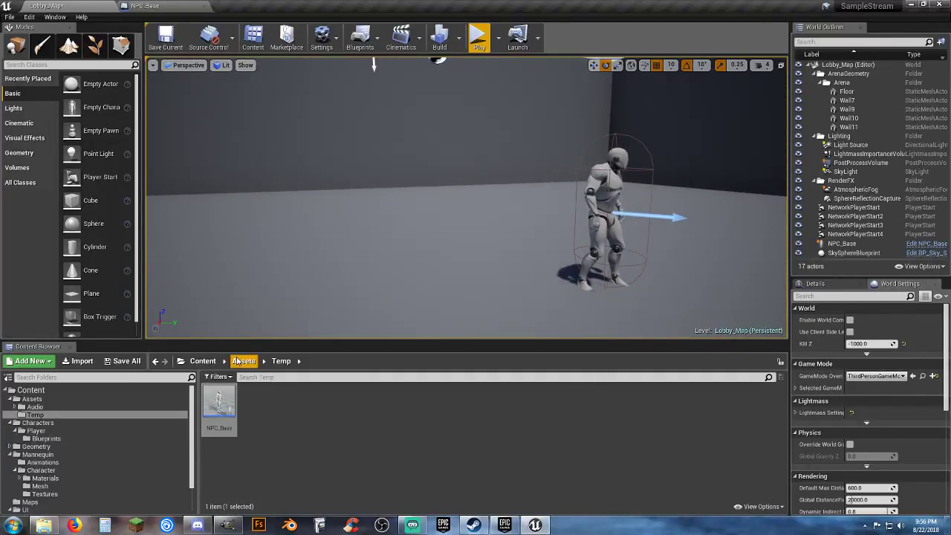
drag(213, 399, 445, 227)
click(479, 37)
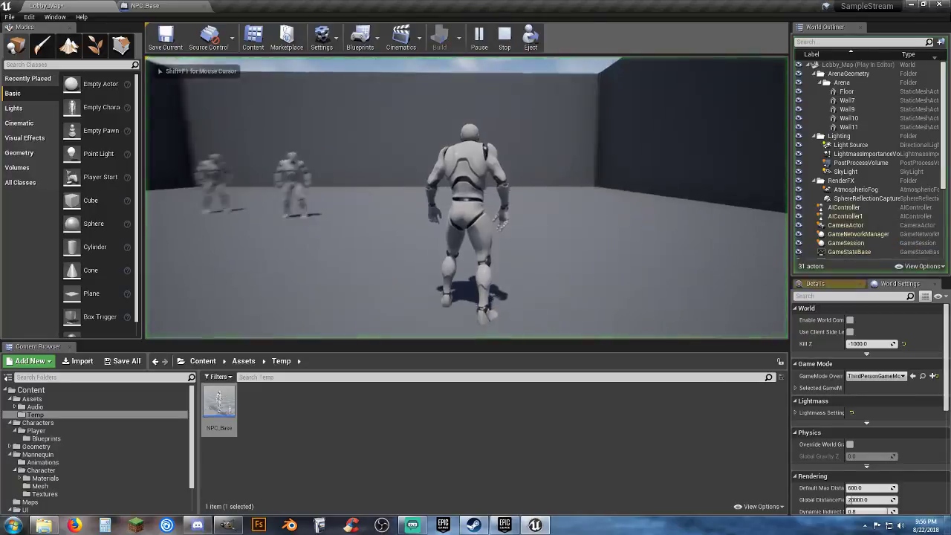
right_click(466, 198)
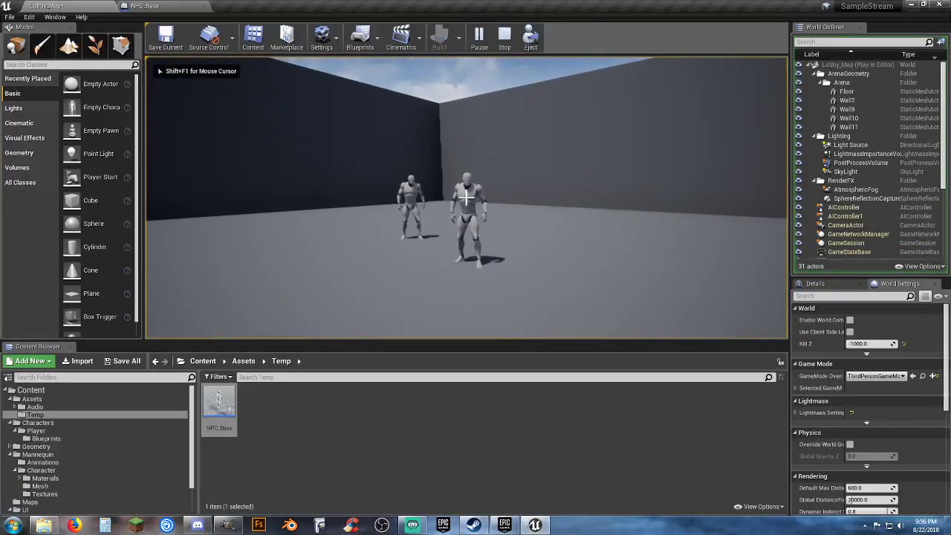
click(467, 197)
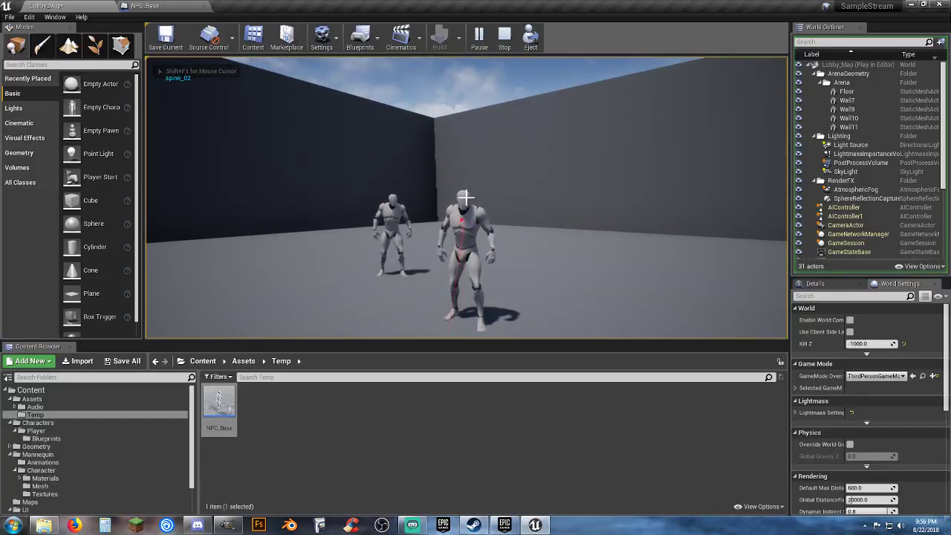
click(467, 198)
key(a)
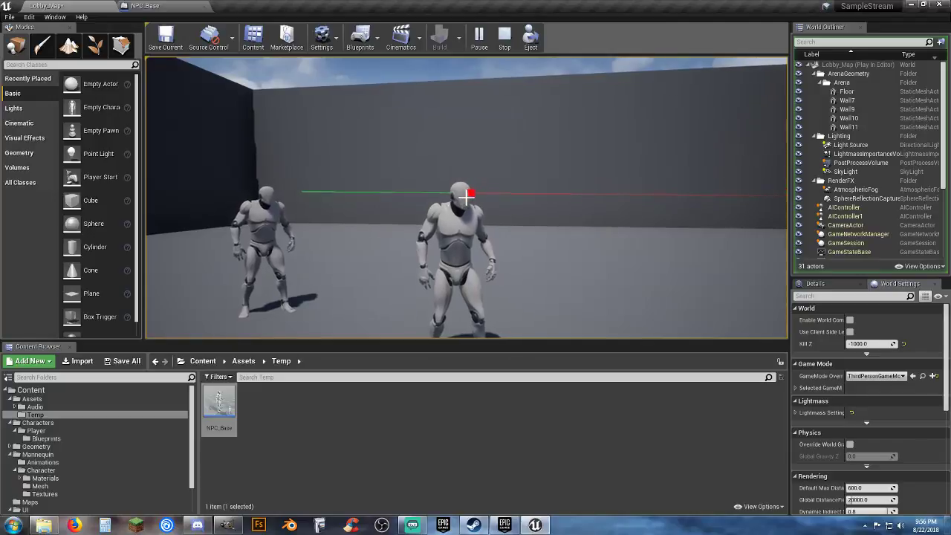
click(466, 198)
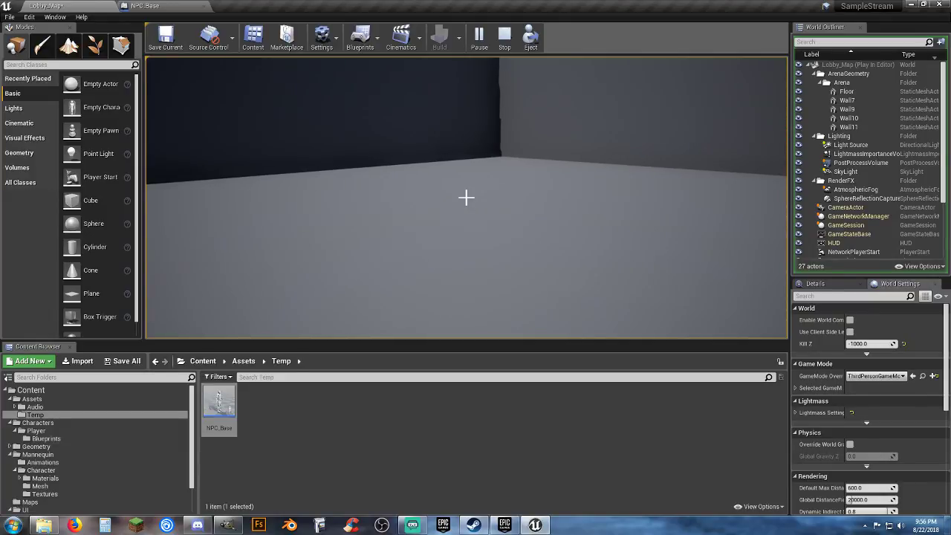
key(F8)
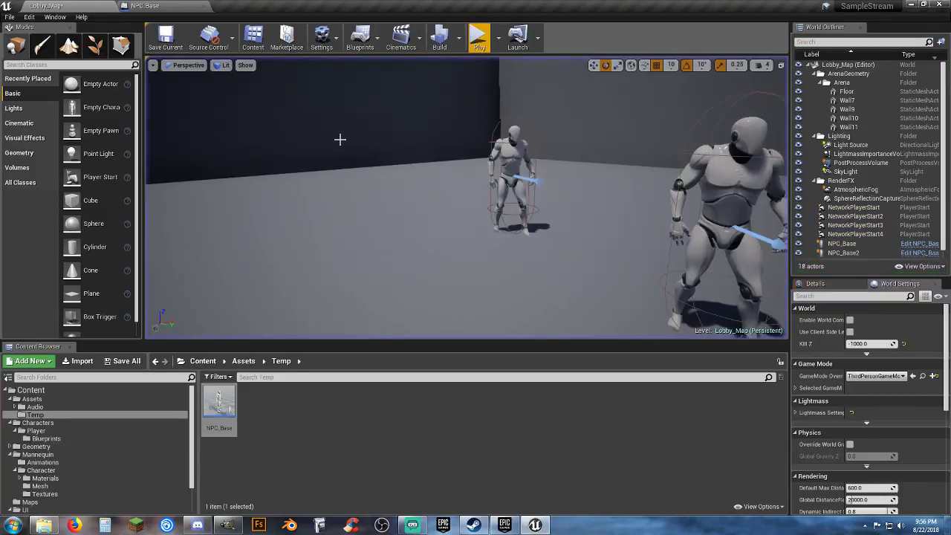
Check the Health logic in NPC_Base's Event Graph, and delete the second NPC_Base from Lobby_Map
click(176, 8)
right_drag(505, 298, 301, 338)
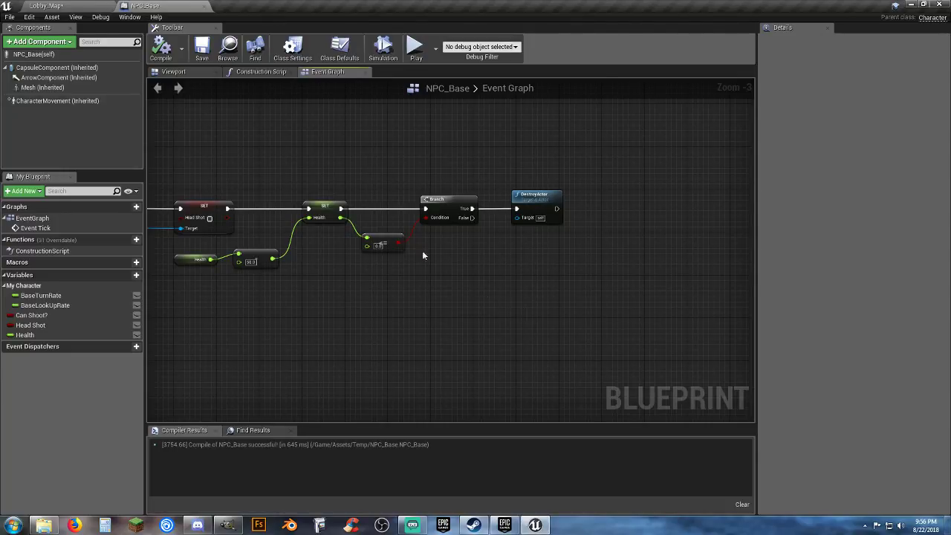
click(74, 6)
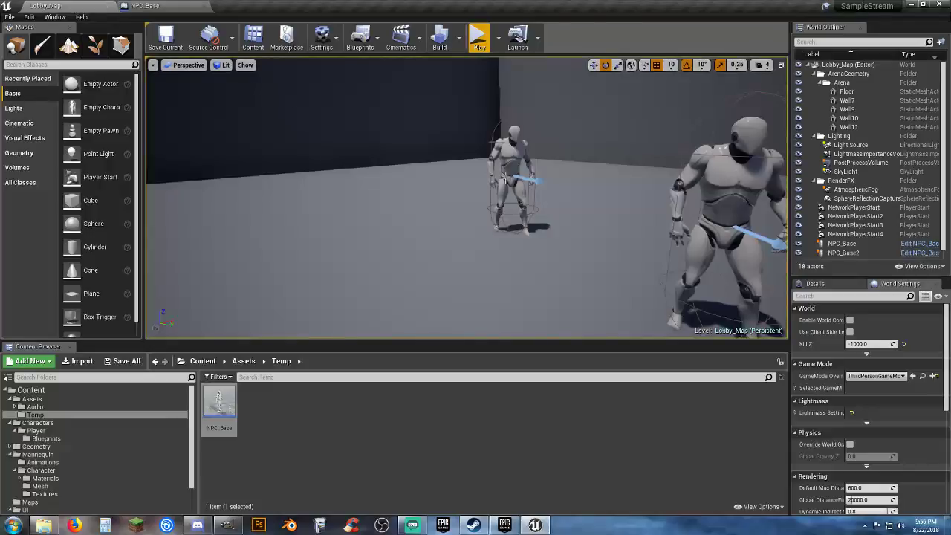
click(510, 169)
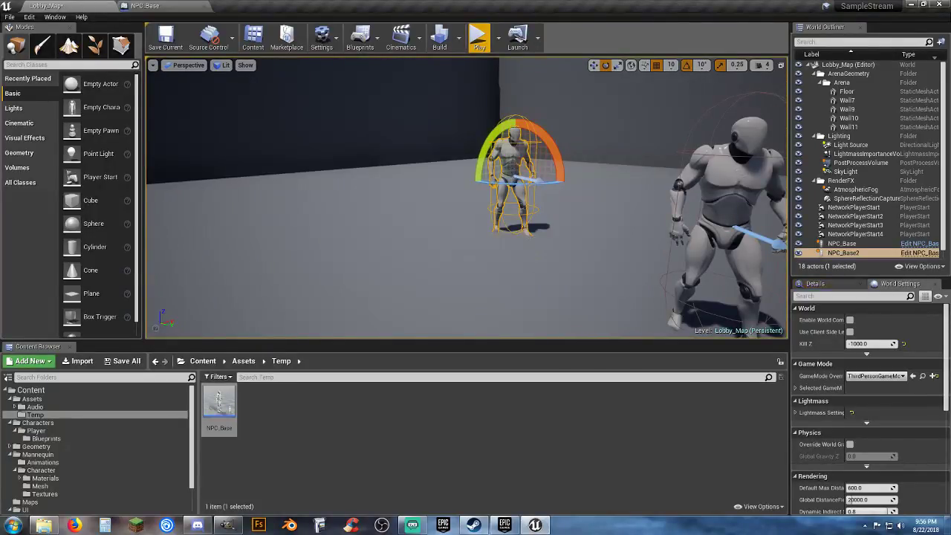
key(Delete)
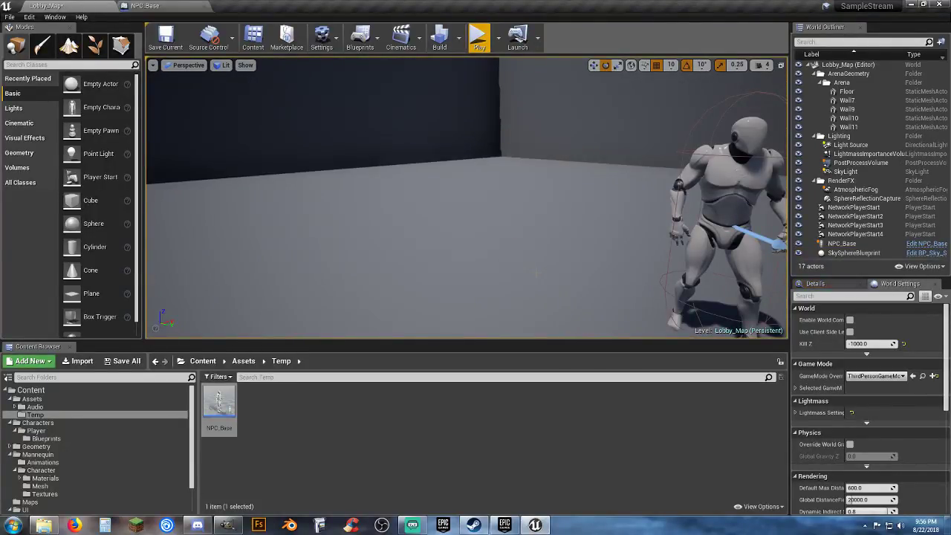
Play-test Lobby_Map in first-person view, shoot the NPC in the head and body, and stop the session
click(145, 6)
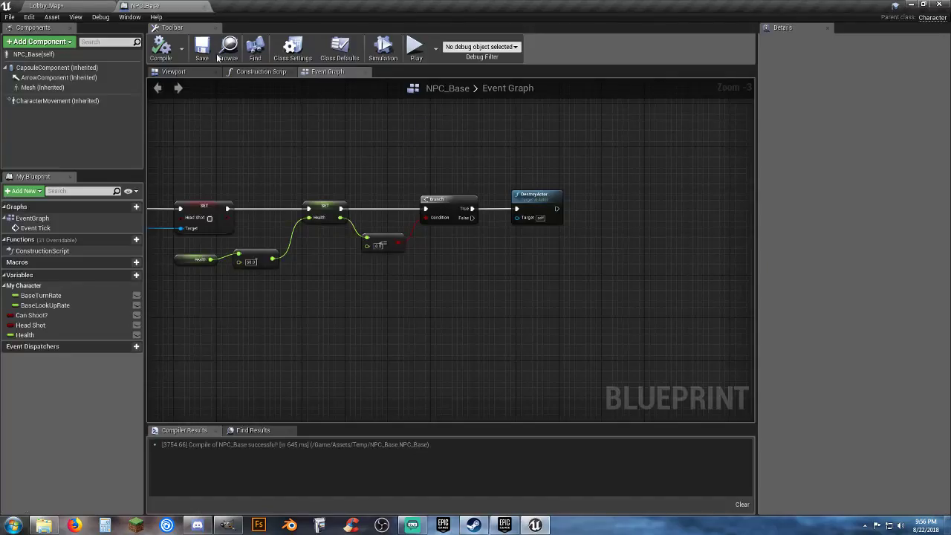
click(77, 6)
click(476, 36)
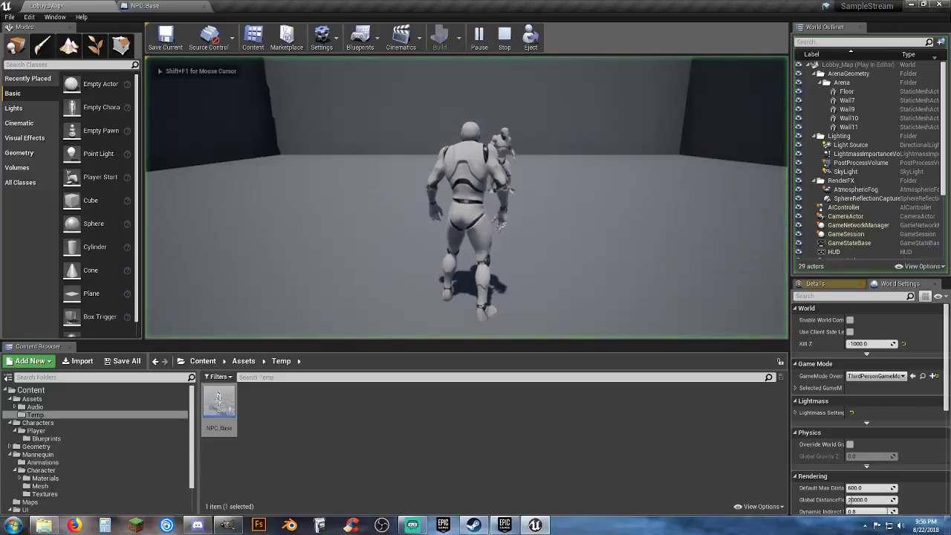
key(v)
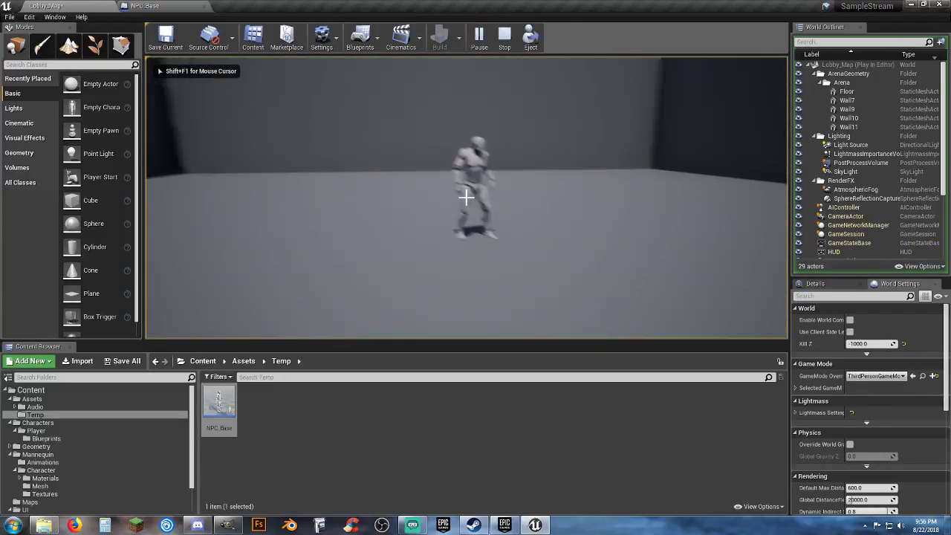
key(w)
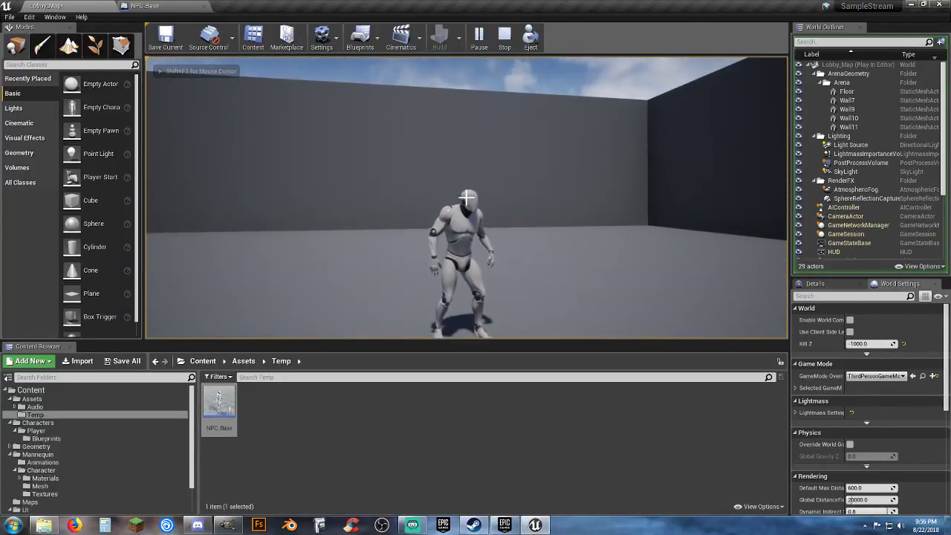
click(465, 197)
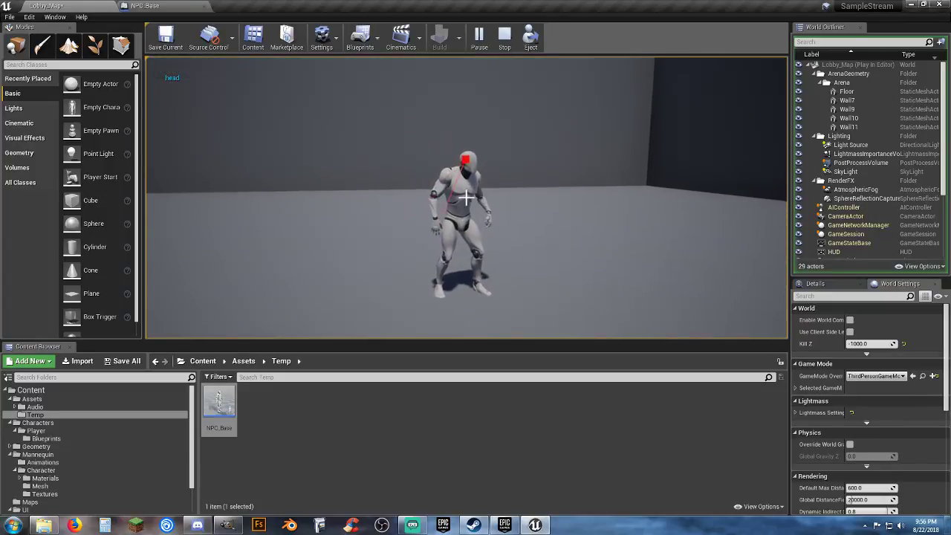
click(465, 197)
key(d)
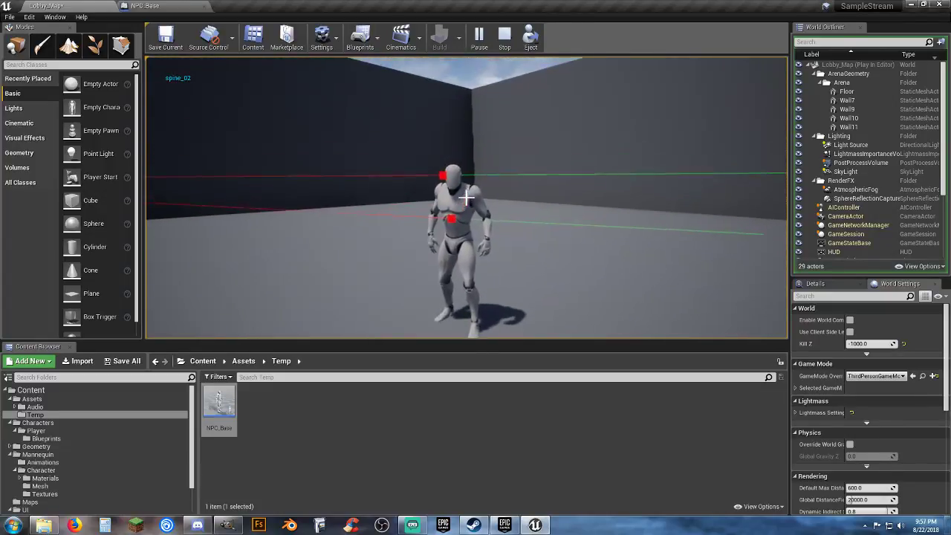
click(465, 197)
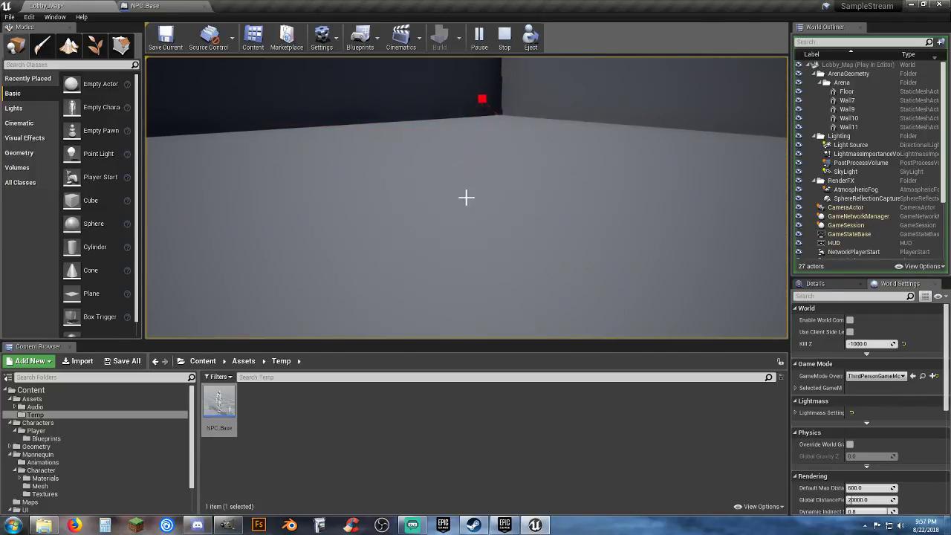
key(Escape)
Examine NPC_Base's Event Graph from Event Tick through the Head Shot branch and Health subtraction to DestroyActor
click(145, 6)
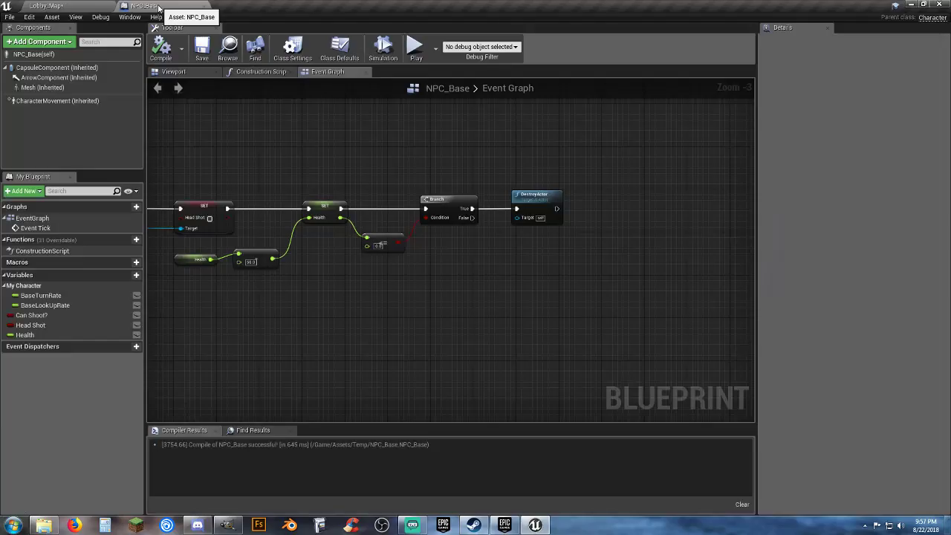
scroll(331, 231, up, 3)
right_drag(538, 317, 642, 287)
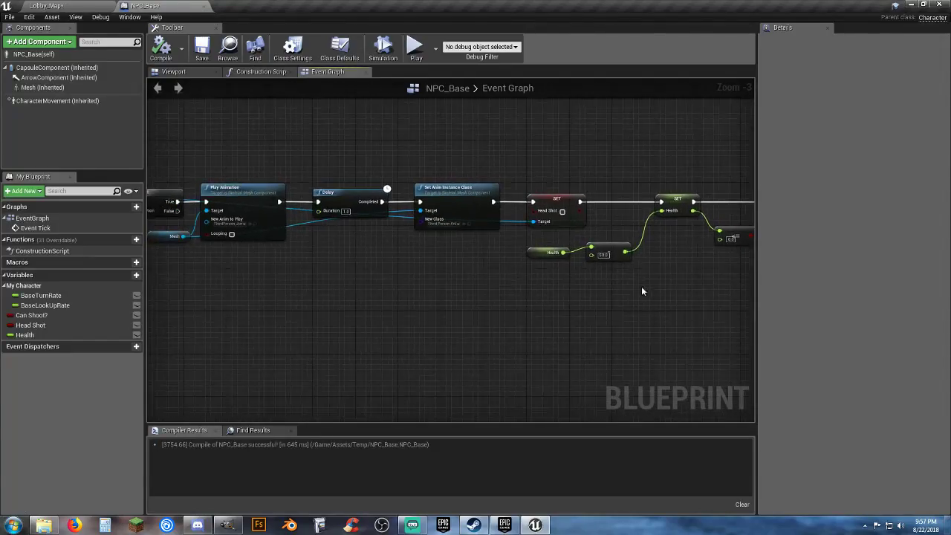
right_drag(348, 307, 448, 308)
right_drag(297, 312, 435, 312)
right_drag(320, 335, 405, 338)
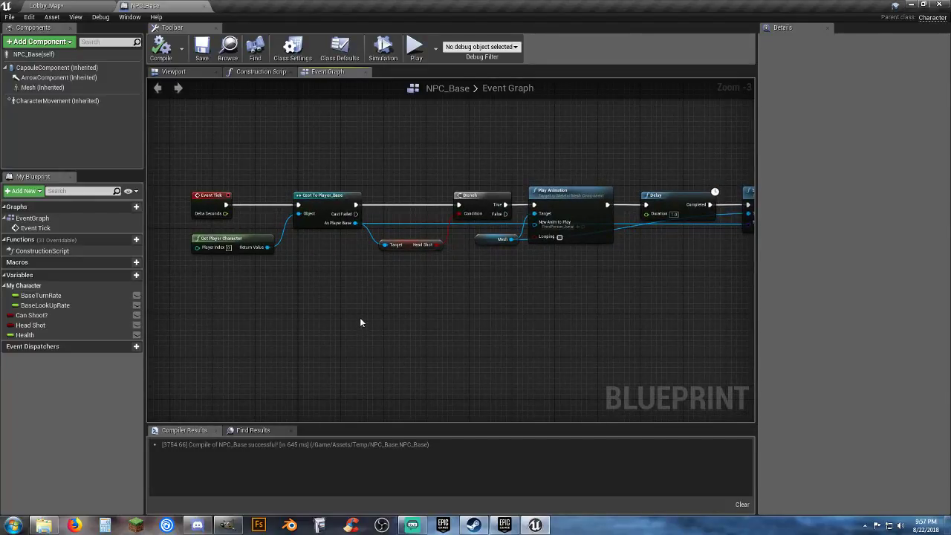
right_drag(452, 302, 216, 299)
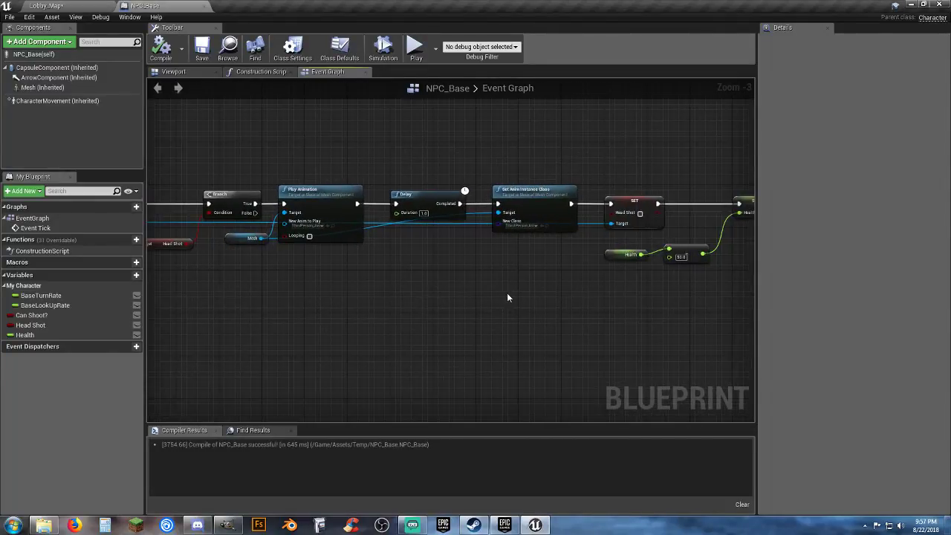
right_drag(507, 297, 357, 310)
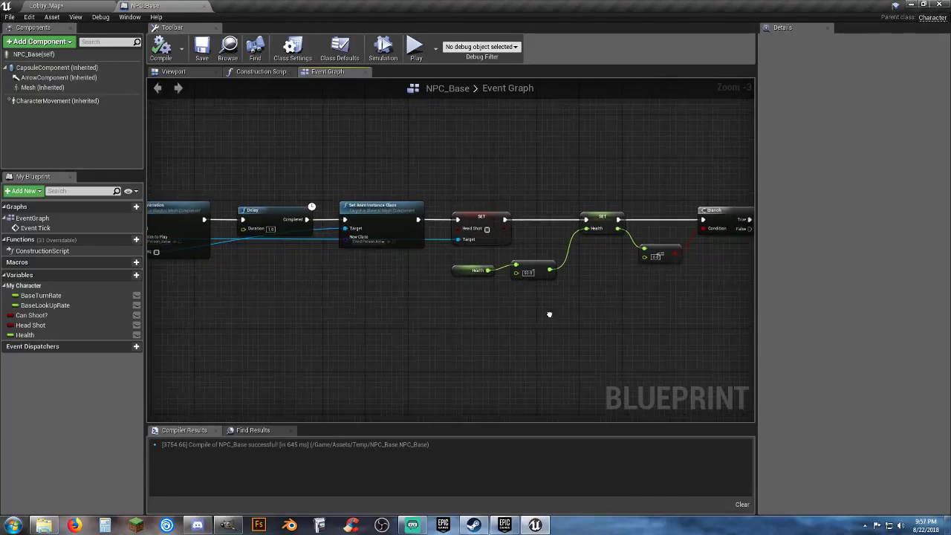
right_drag(547, 314, 367, 324)
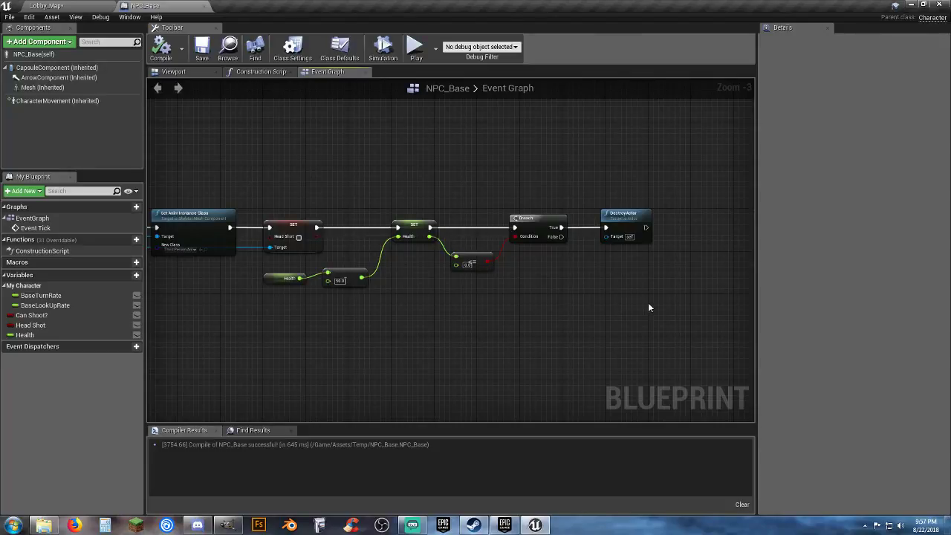
scroll(648, 302, down, 3)
scroll(371, 323, up, 5)
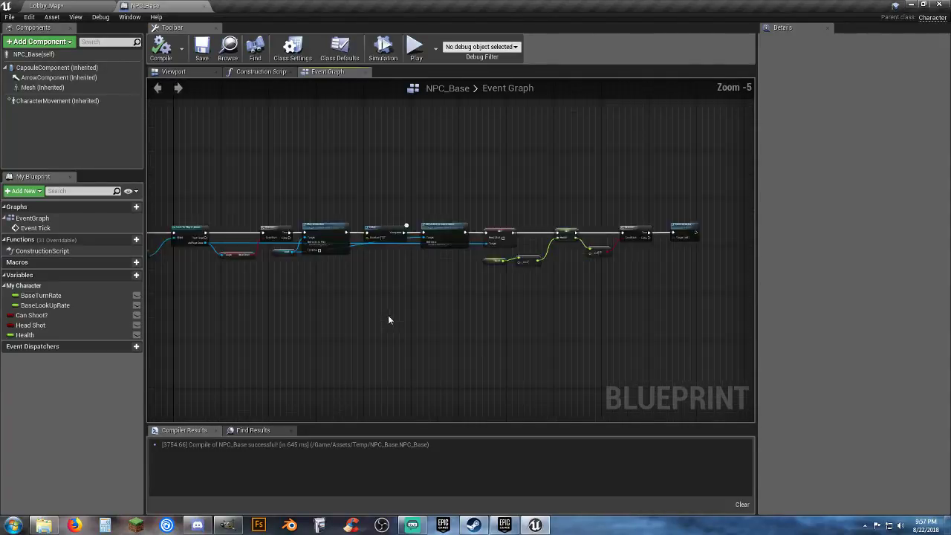
right_drag(251, 283, 510, 293)
right_drag(320, 286, 454, 318)
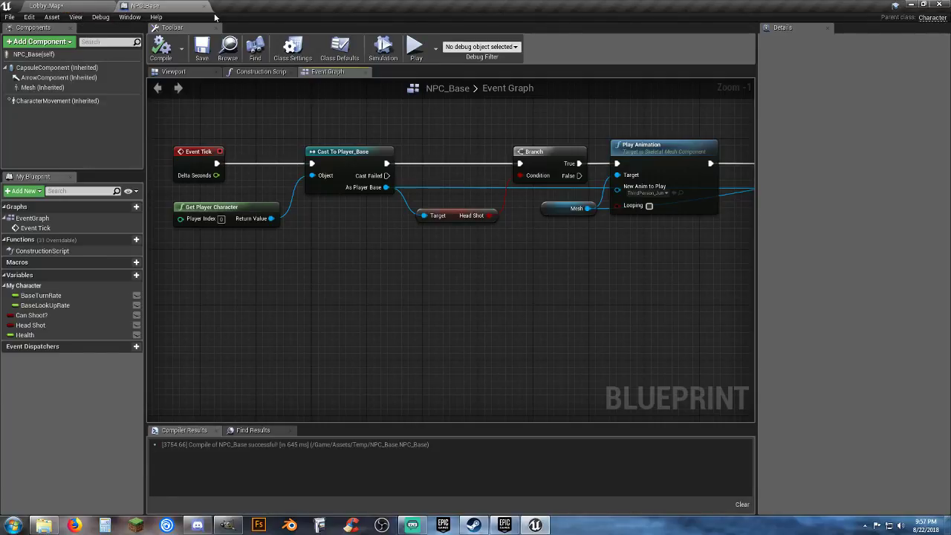
Open Player_Base from Characters/Player/Blueprints and examine how Hit Bone Name is compared with Head to set Head Shot
click(46, 6)
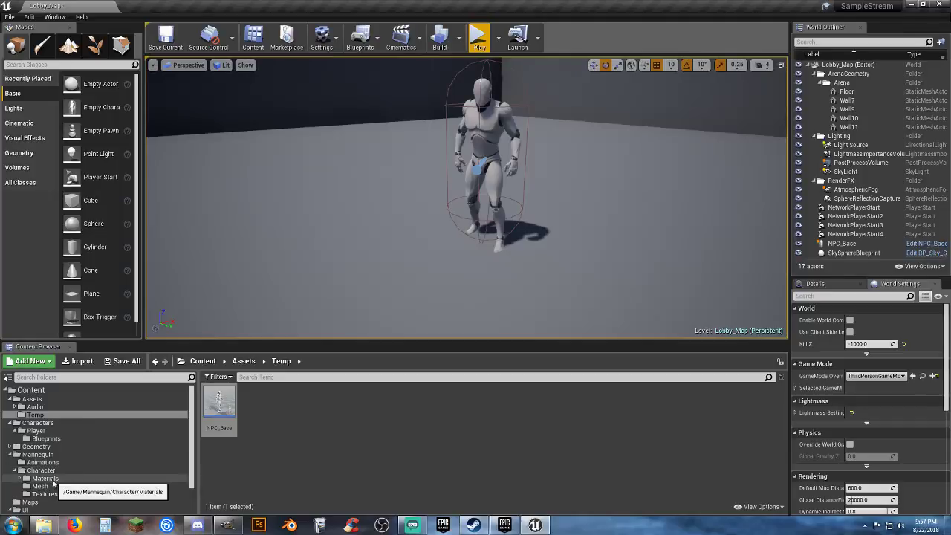
click(41, 438)
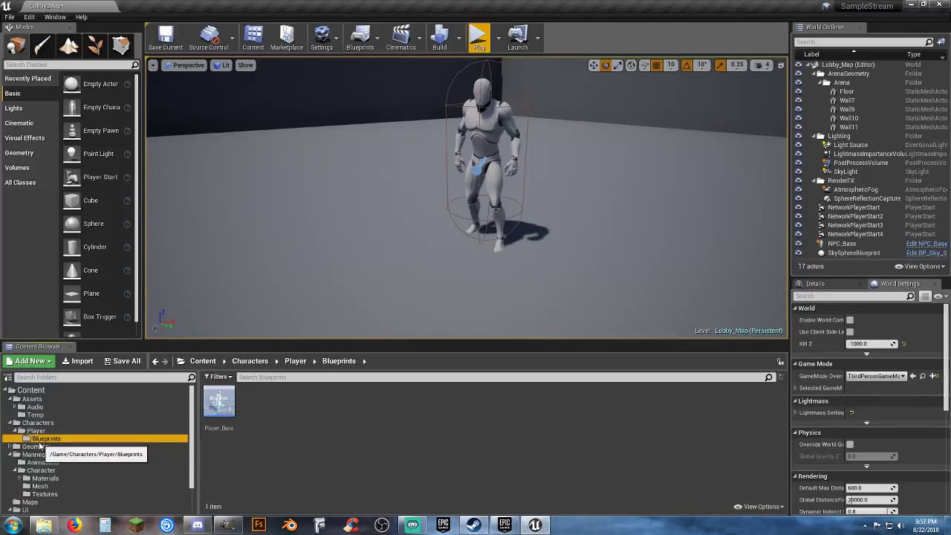
double_click(214, 396)
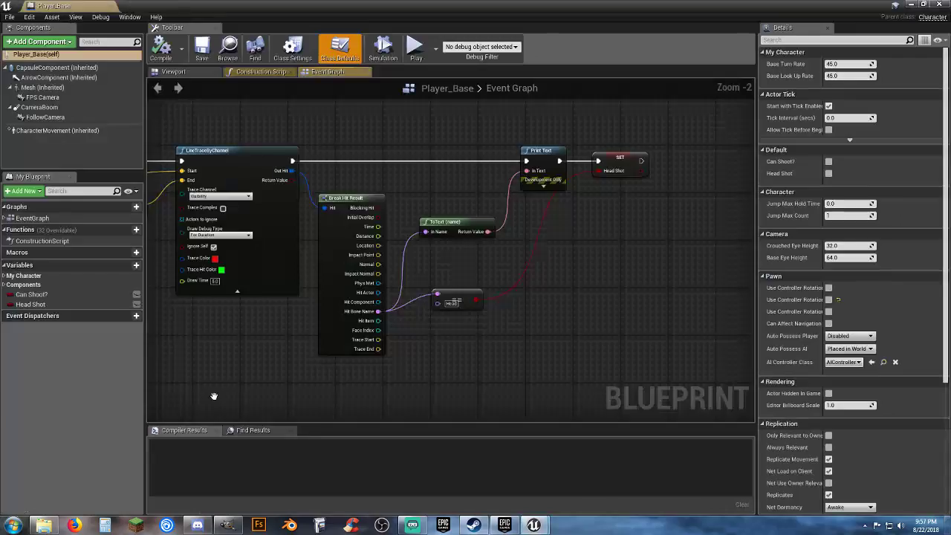
right_drag(291, 365, 212, 331)
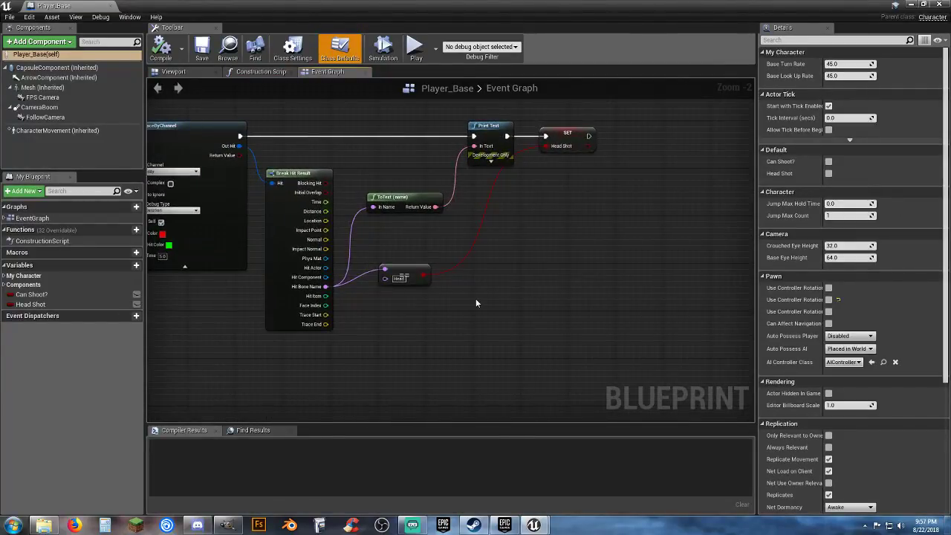
right_drag(401, 303, 413, 291)
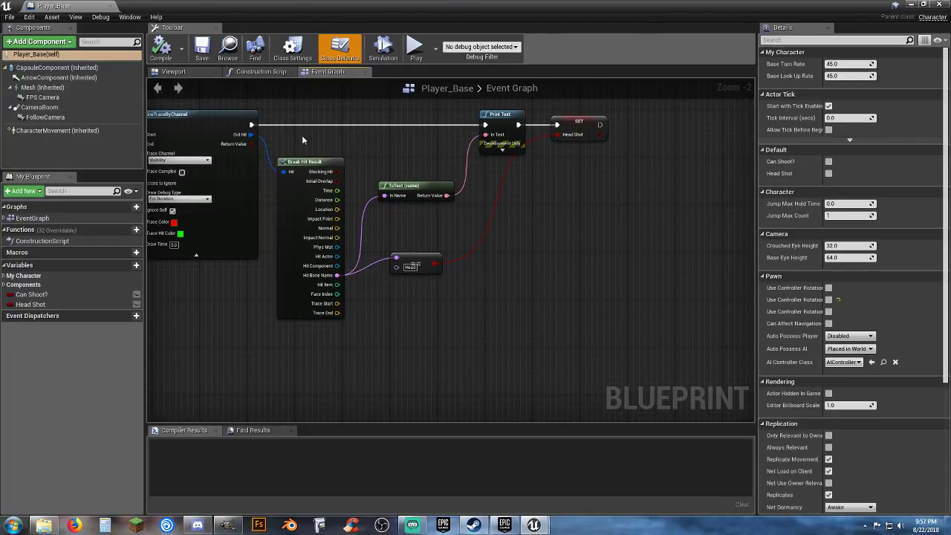
scroll(412, 297, up, 2)
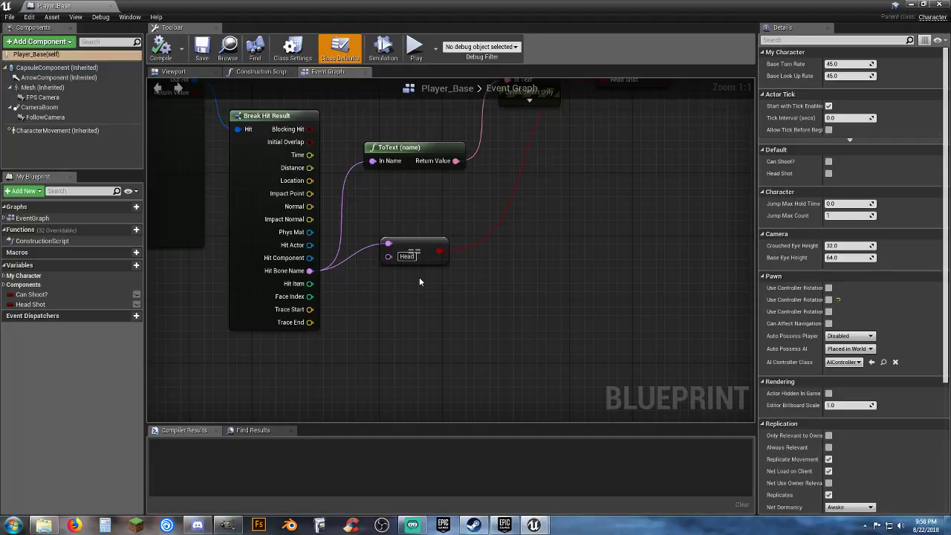
right_drag(419, 277, 410, 300)
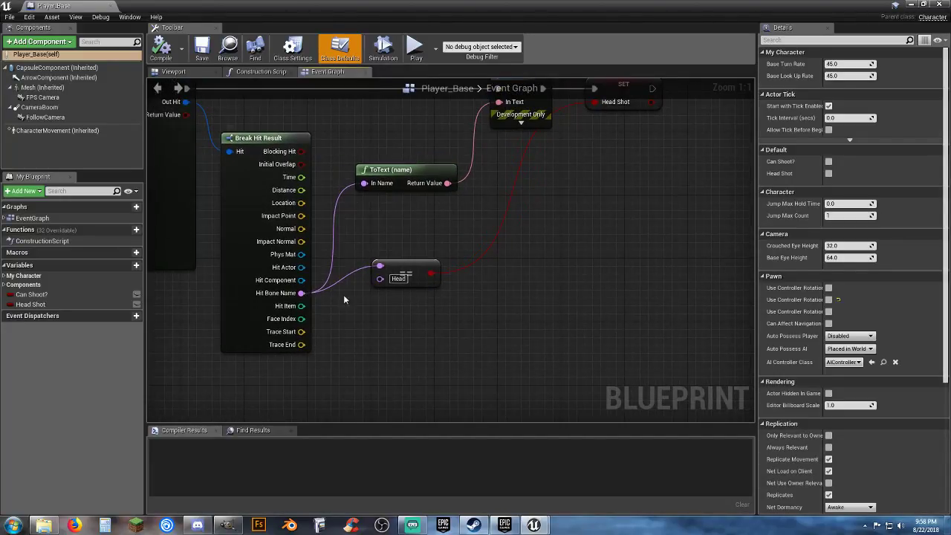
right_drag(513, 289, 457, 321)
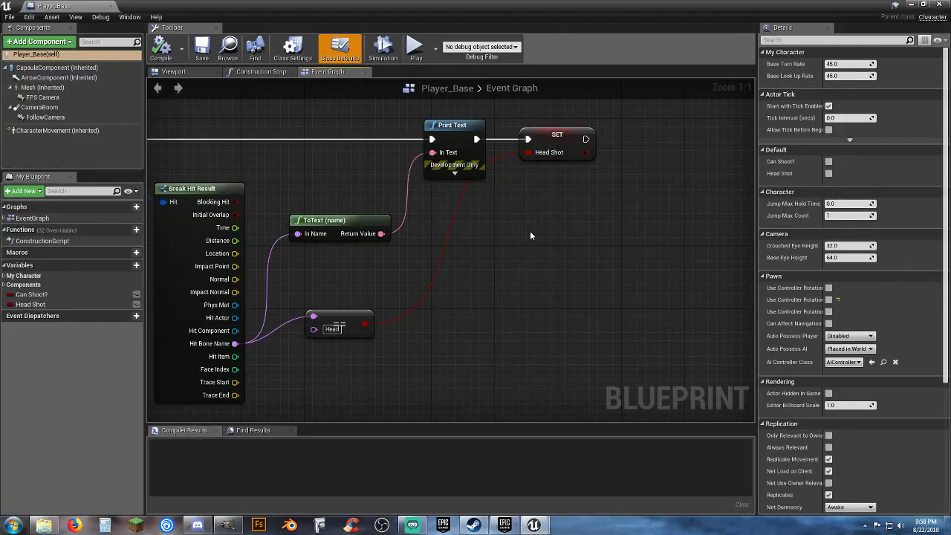
right_drag(530, 231, 614, 232)
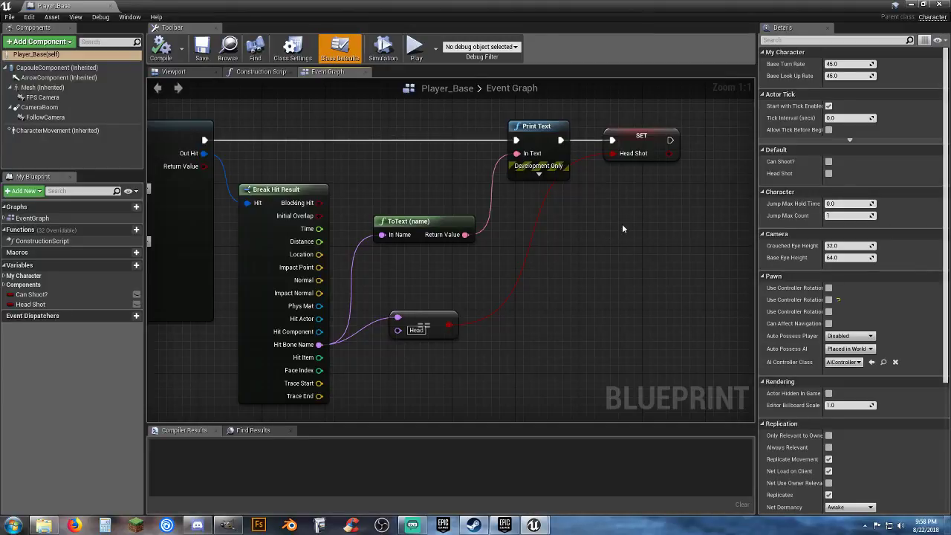
right_drag(481, 271, 505, 273)
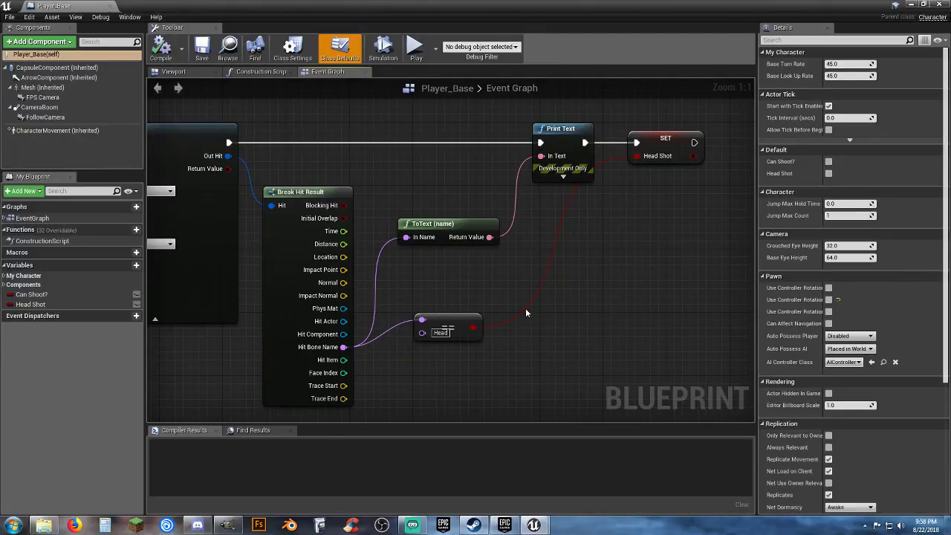
Add a ToText (object) node fed by Break Hit Result's Hit Actor and place it beneath the SET Head Shot node
drag(671, 353, 592, 261)
drag(343, 321, 646, 256)
text(tote)
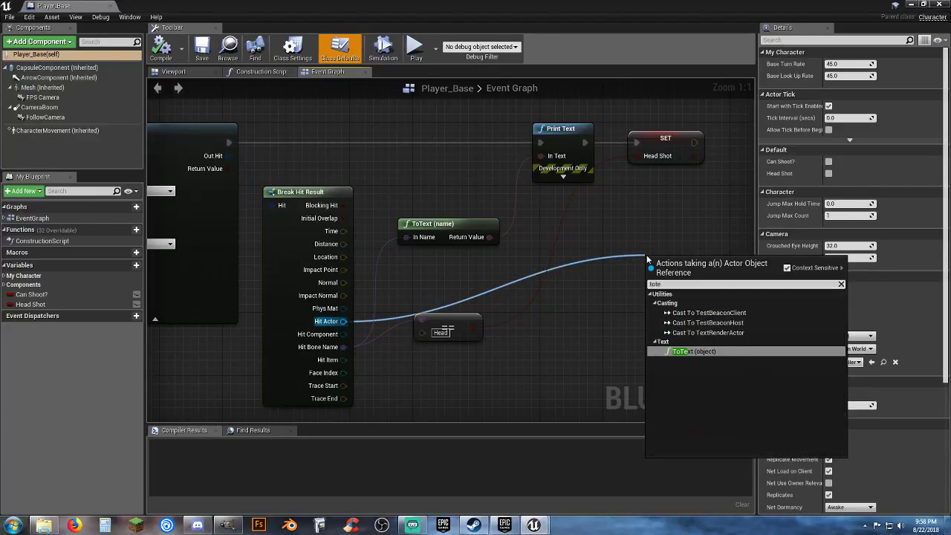
click(692, 351)
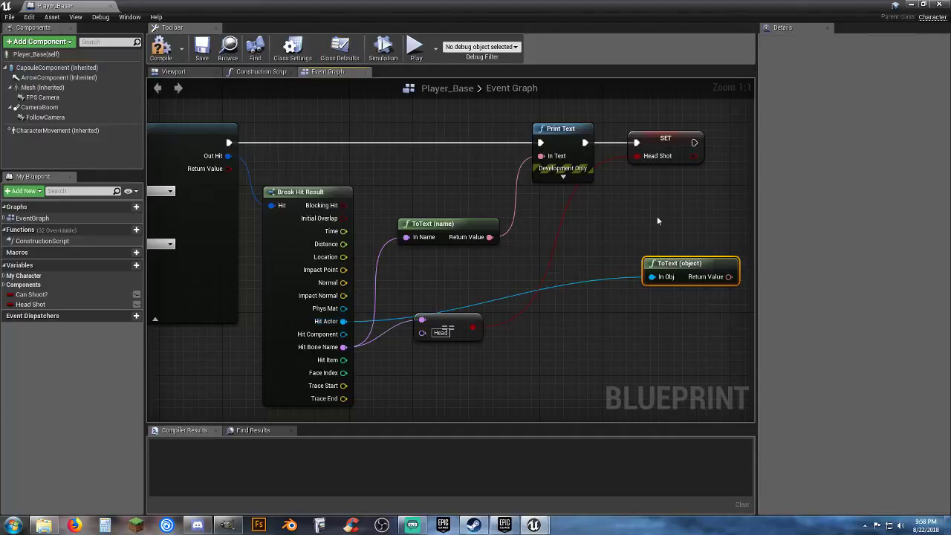
right_drag(656, 216, 484, 278)
drag(458, 298, 438, 226)
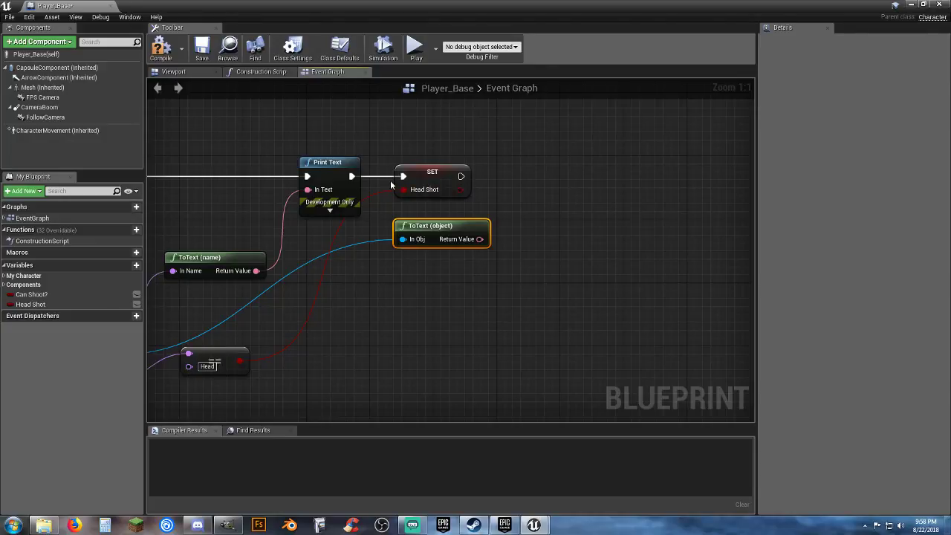
Add a Print Text node after SET Head Shot and feed its In Text from ToText (object)
drag(460, 176, 533, 179)
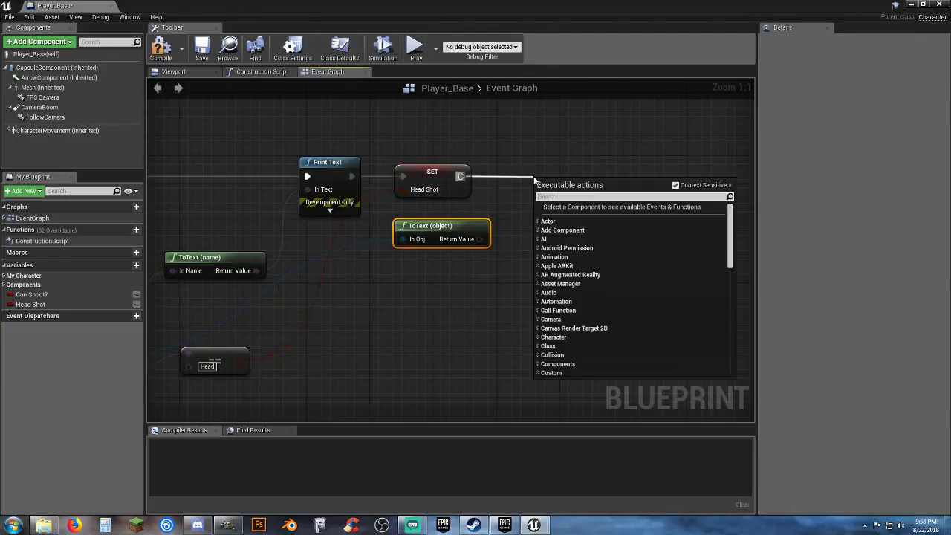
text(printt)
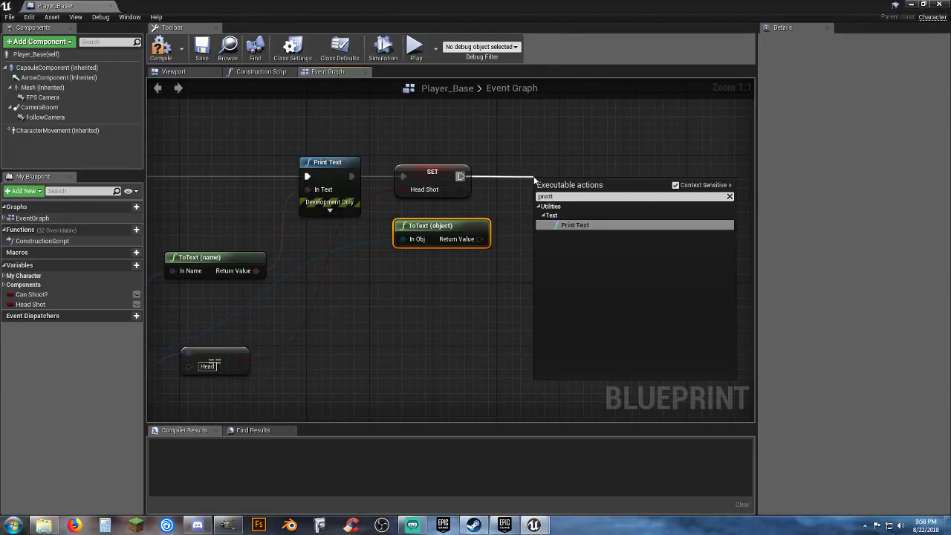
click(580, 225)
drag(479, 239, 547, 213)
drag(561, 169, 564, 162)
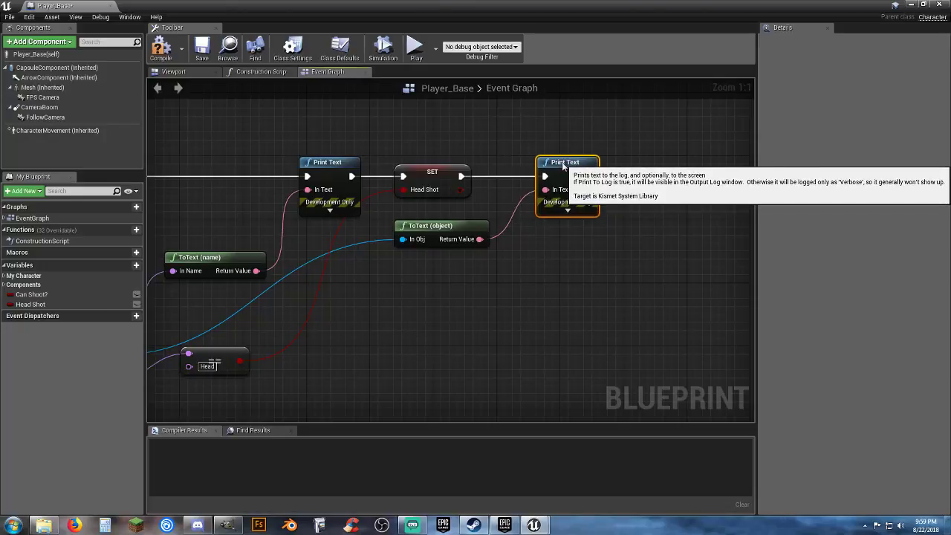
click(442, 298)
Compile and save Player_Base, and dock its editor beside Lobby_Map
right_drag(406, 319, 583, 286)
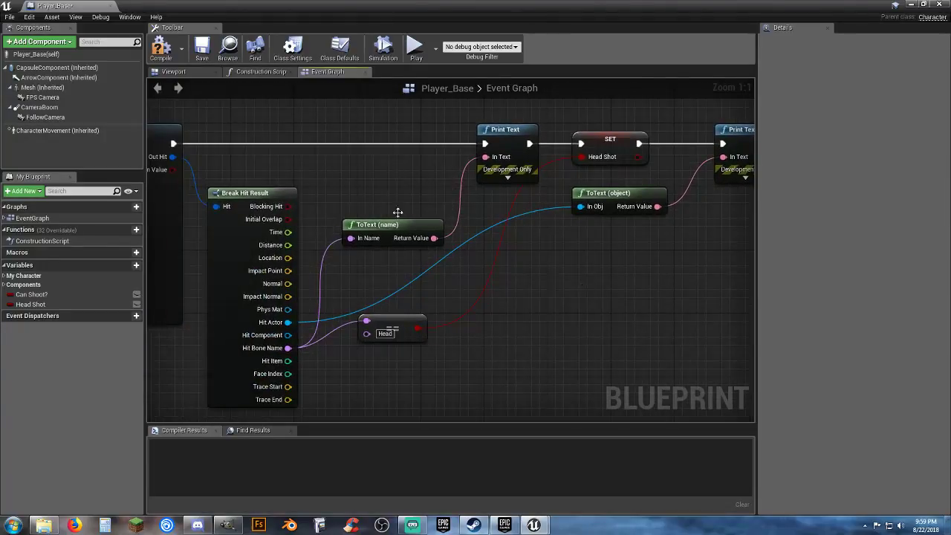
click(153, 54)
click(205, 49)
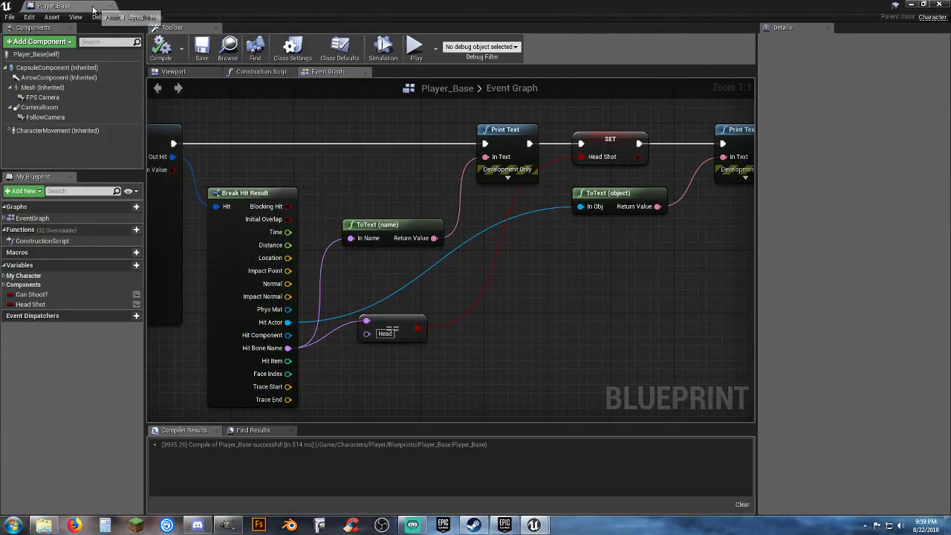
drag(94, 8, 144, 11)
Play-test Lobby_Map by aiming and firing shots at the arena wall and floor to check the hit actor printout
click(48, 6)
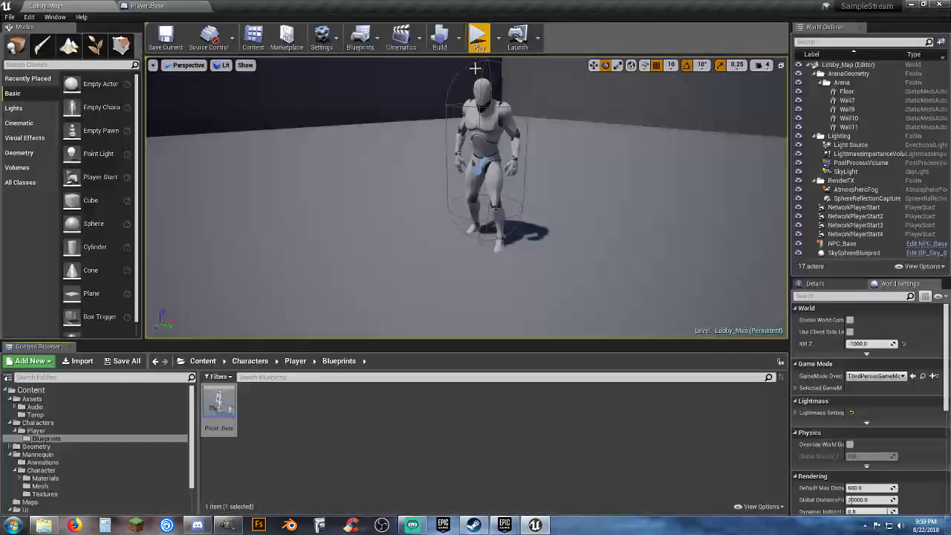
click(477, 38)
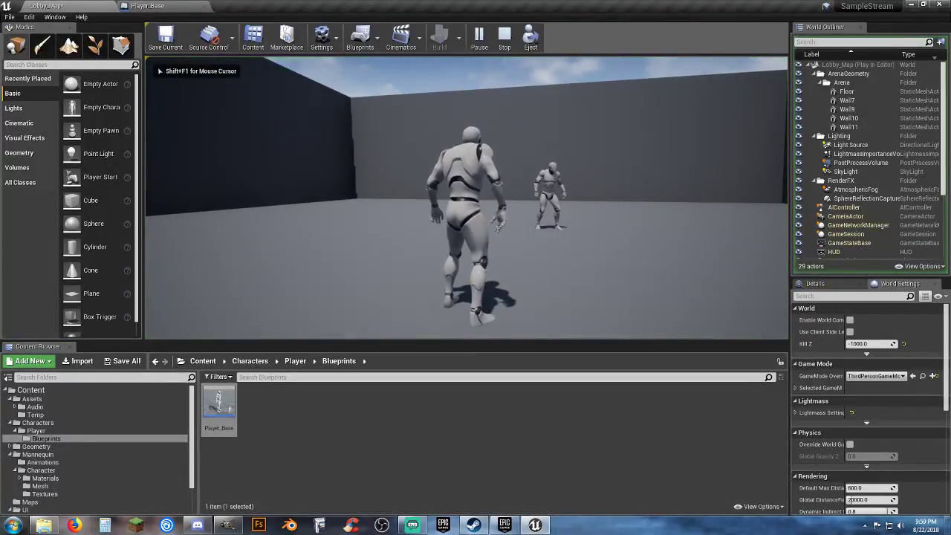
right_click(466, 197)
click(466, 197)
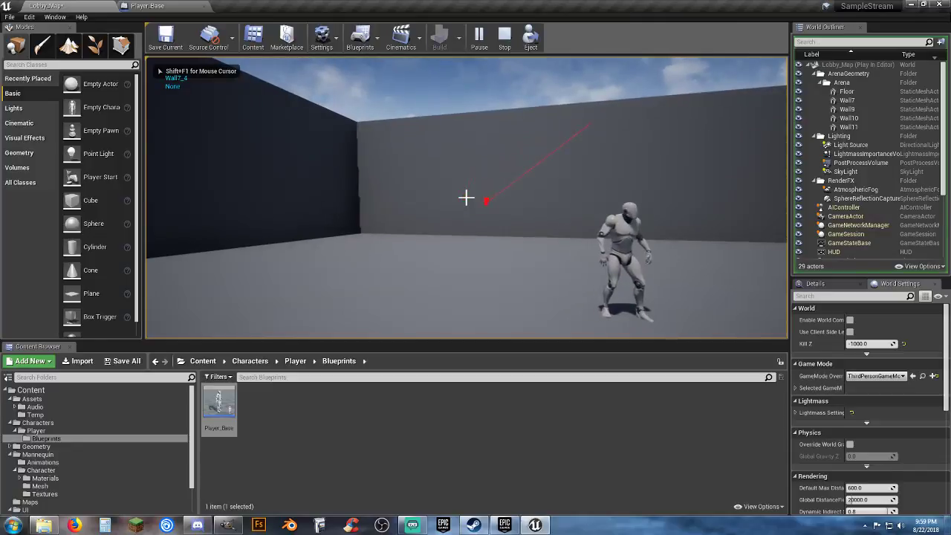
click(465, 198)
click(466, 198)
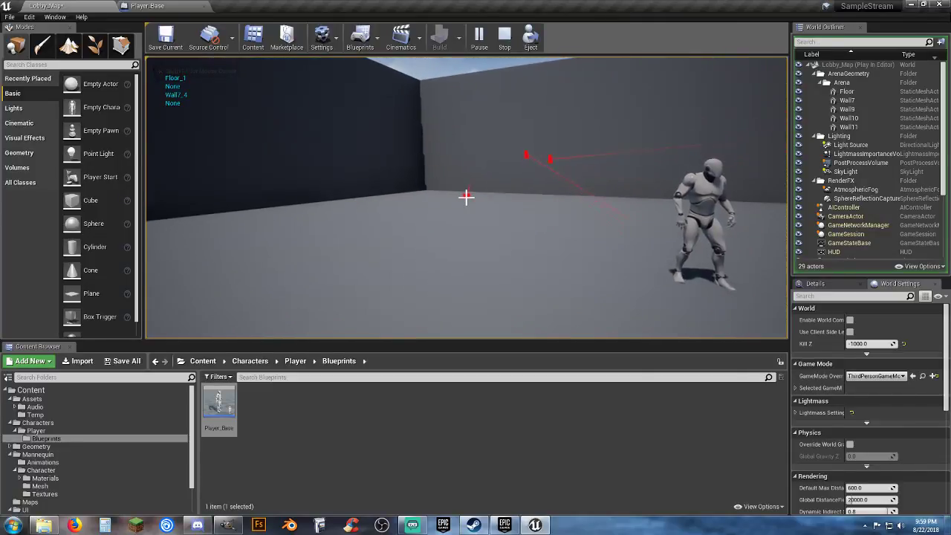
key(shift+F1)
key(Escape)
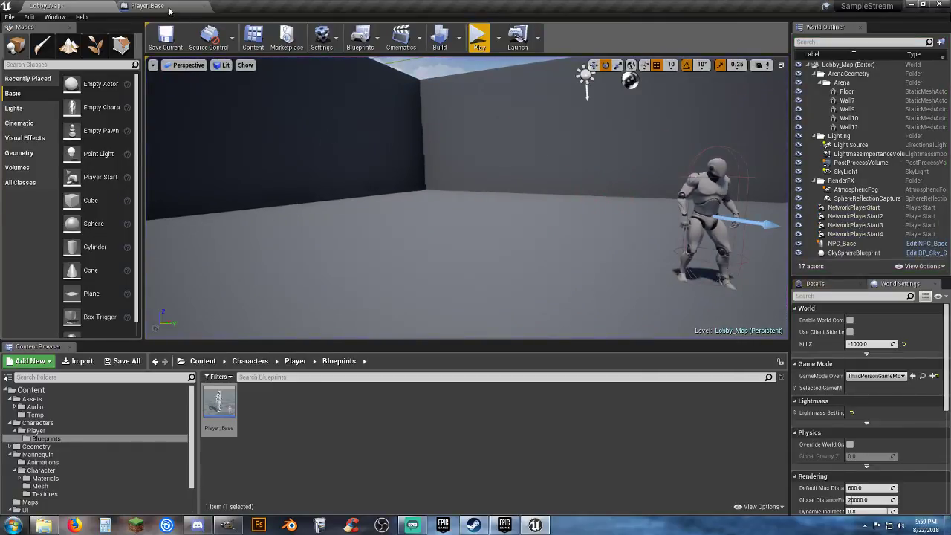
In Player_Base, try comparing Break Hit Result's Hit Actor with an asset through an Equal (Object) node, and remove that node
click(165, 7)
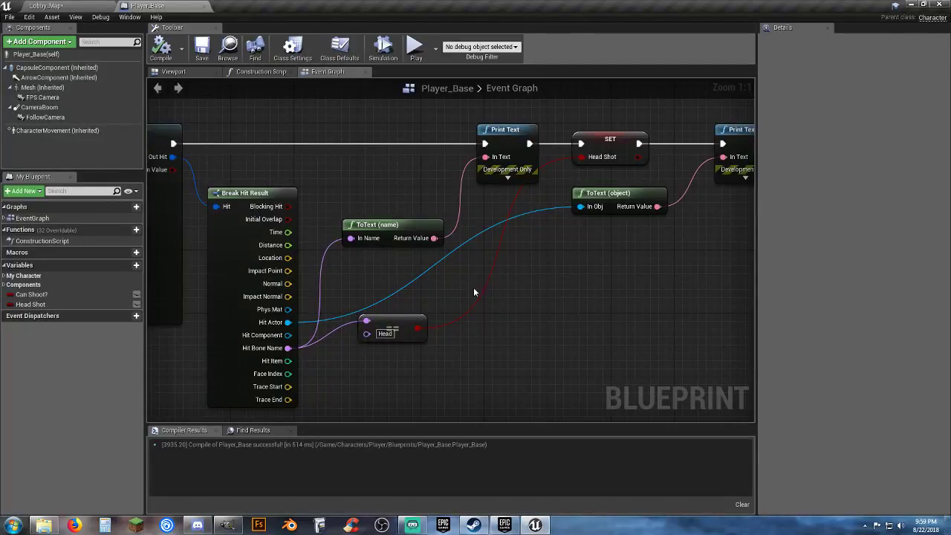
right_drag(484, 300, 485, 319)
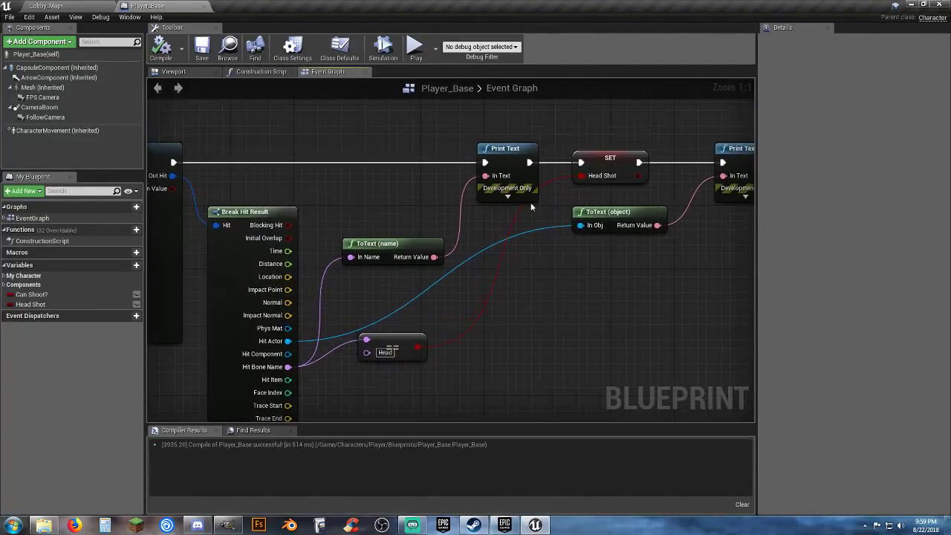
right_drag(582, 270, 576, 282)
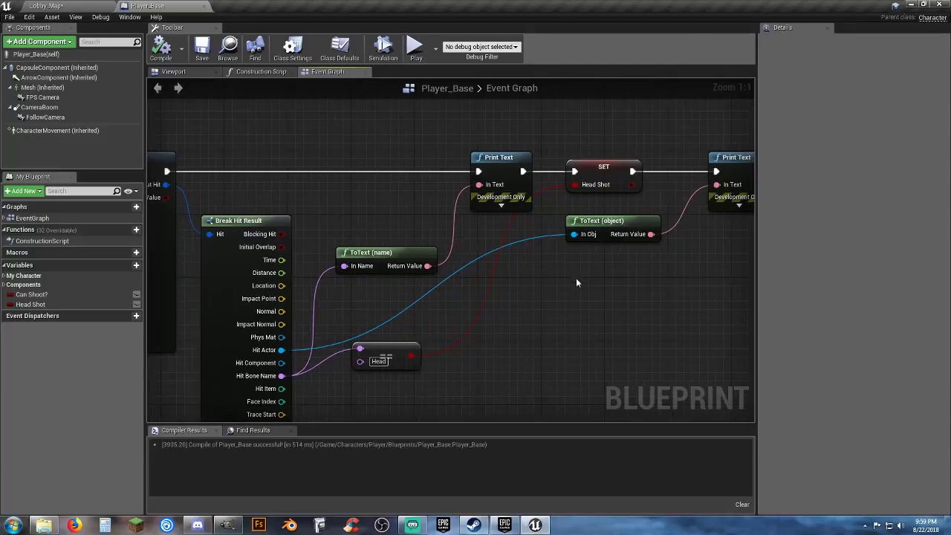
right_drag(556, 313, 476, 272)
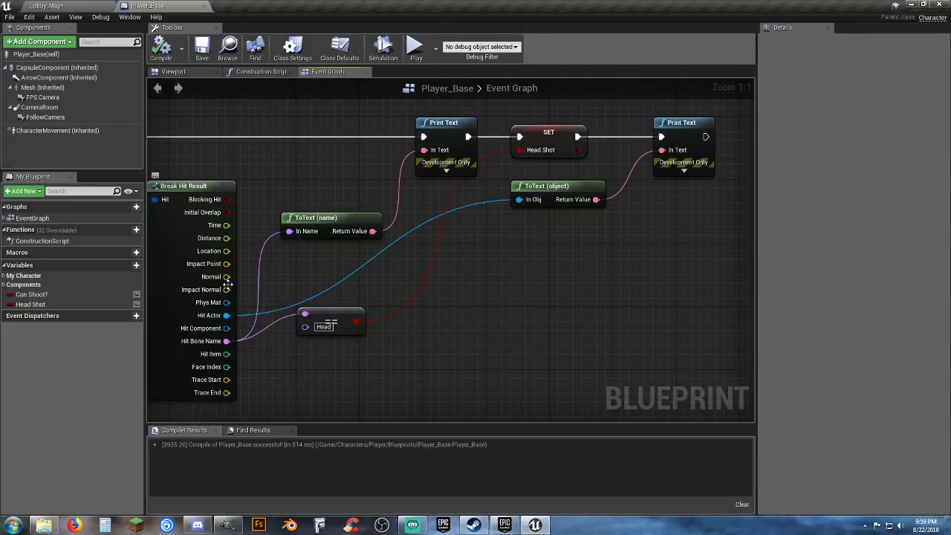
drag(225, 314, 465, 285)
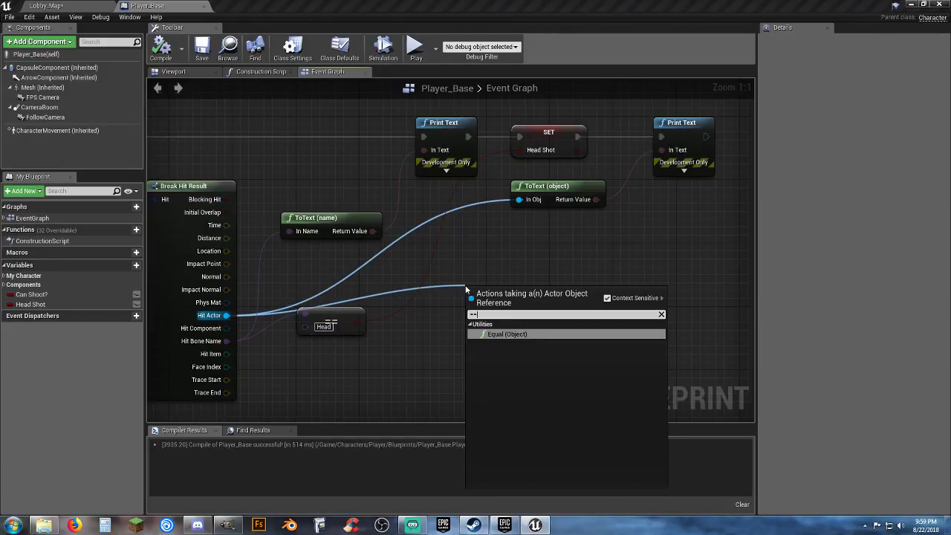
text(==)
key(Return)
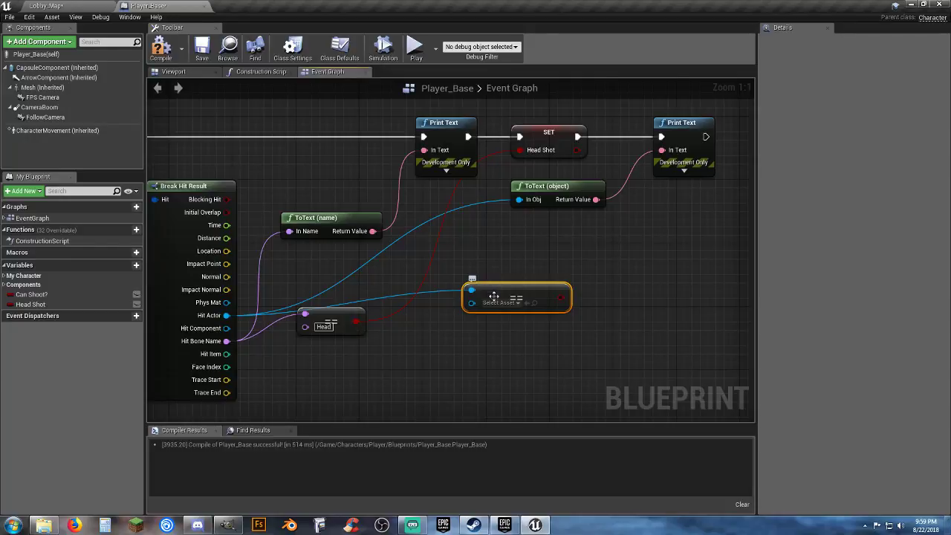
click(500, 302)
scroll(555, 364, down, 2)
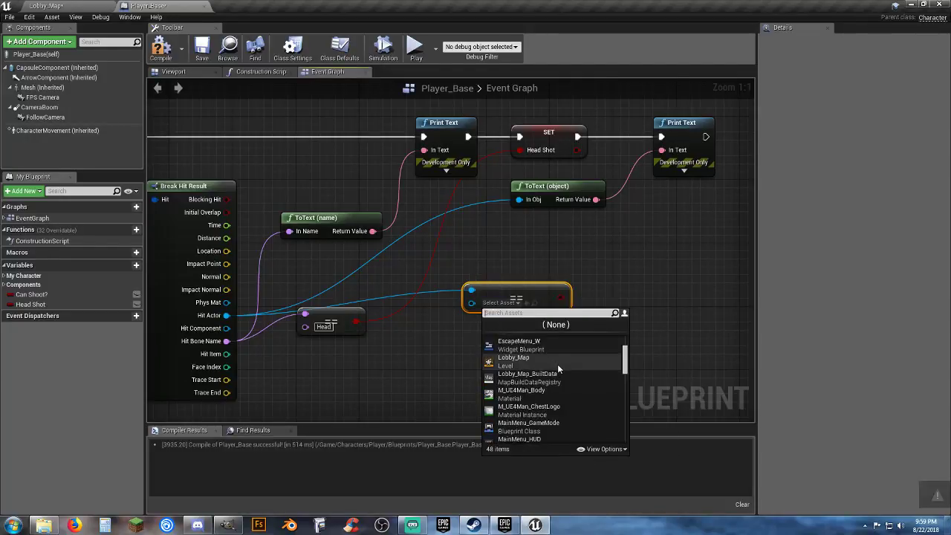
scroll(558, 365, down, 3)
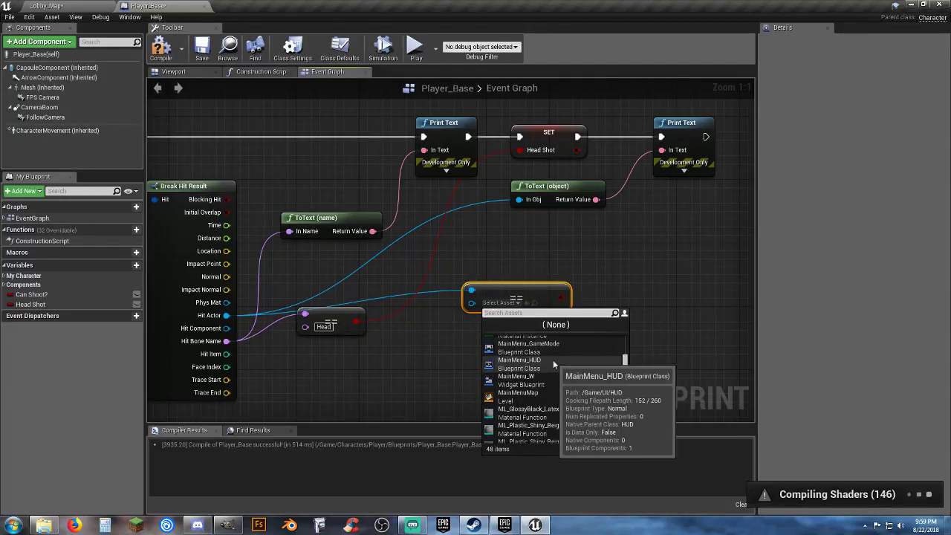
click(460, 354)
click(547, 289)
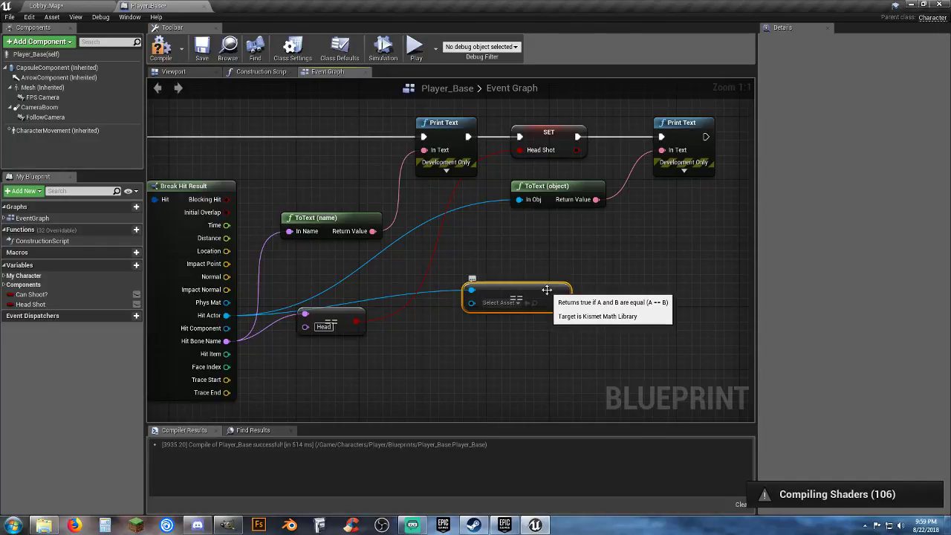
key(Delete)
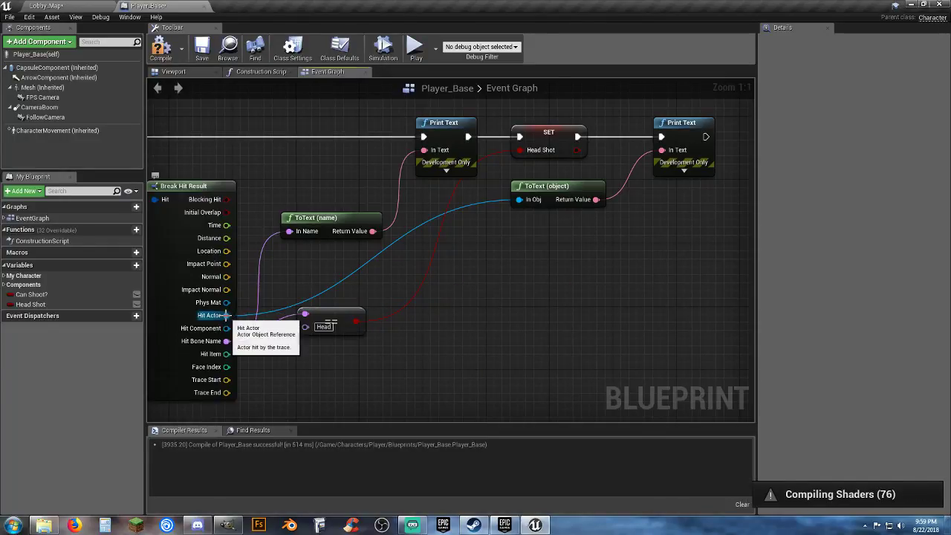
Try the Equal (Object) node on Hit Actor again, browse its selectable assets, and delete the node
drag(226, 315, 445, 290)
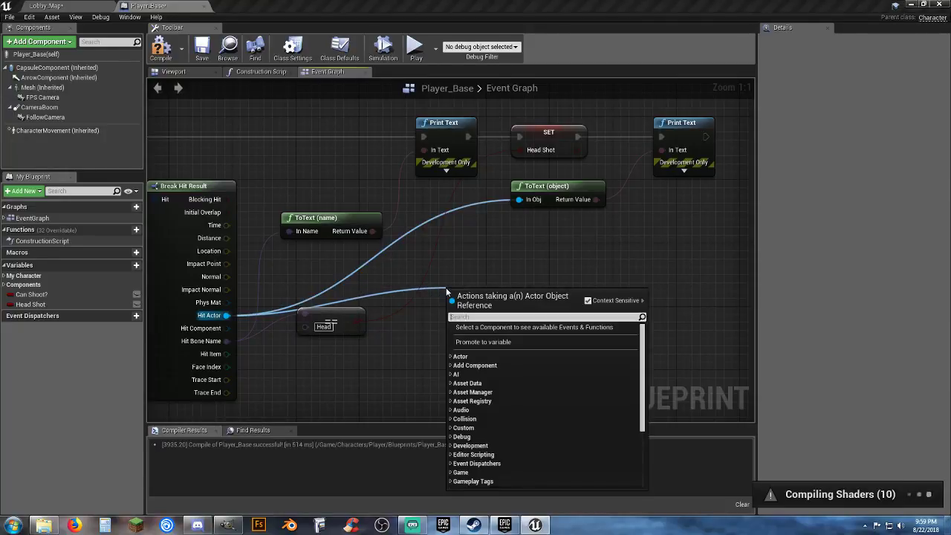
text(==)
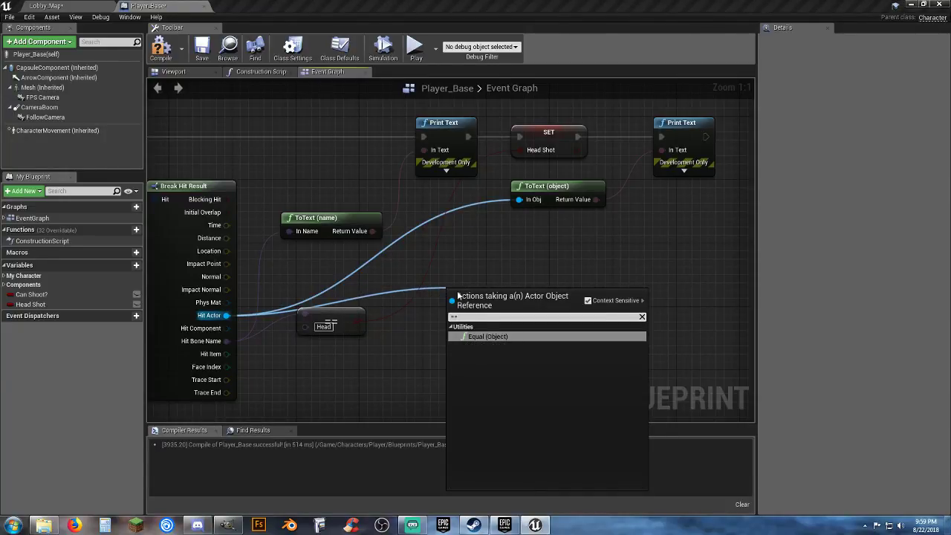
click(482, 335)
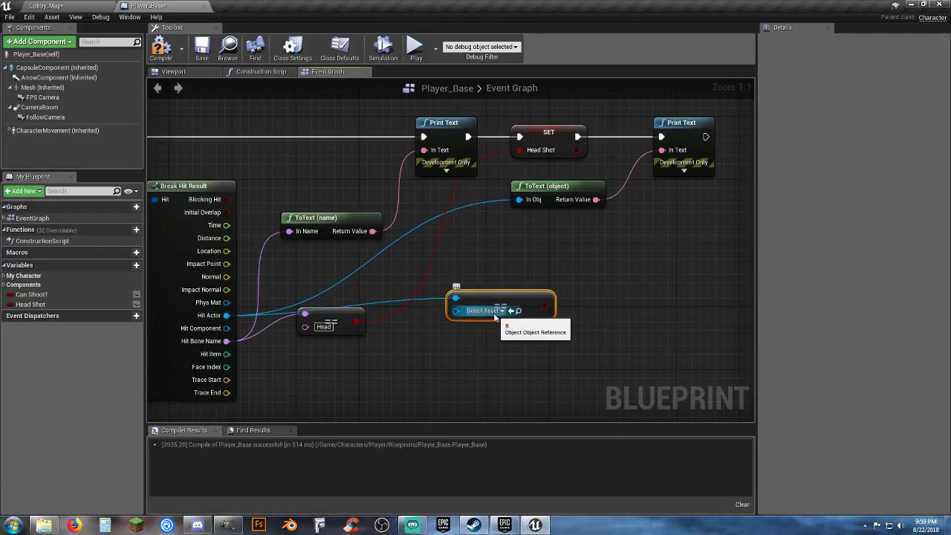
click(496, 311)
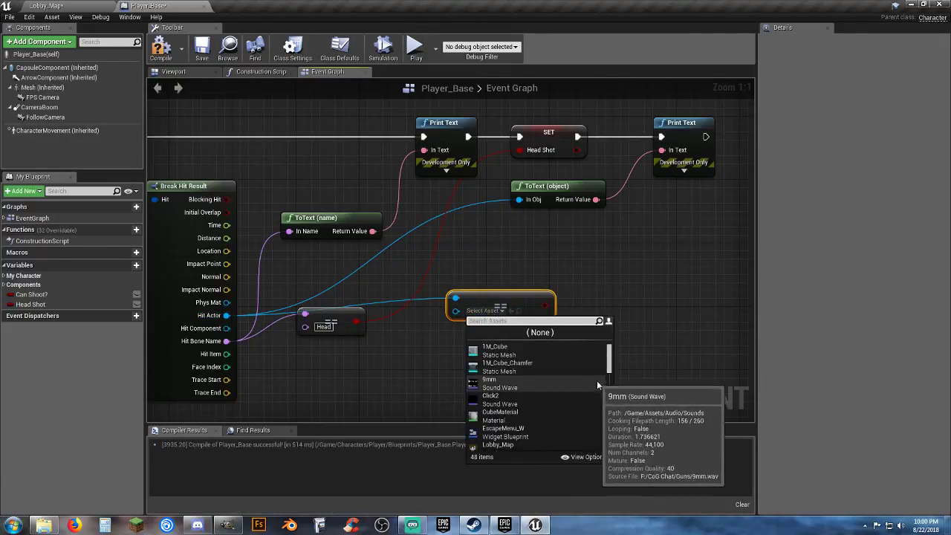
drag(612, 360, 612, 397)
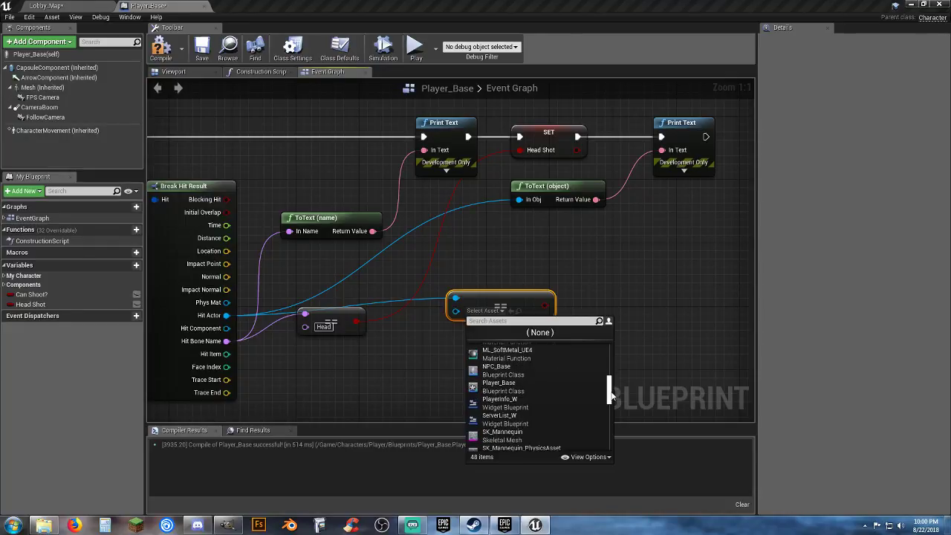
click(683, 347)
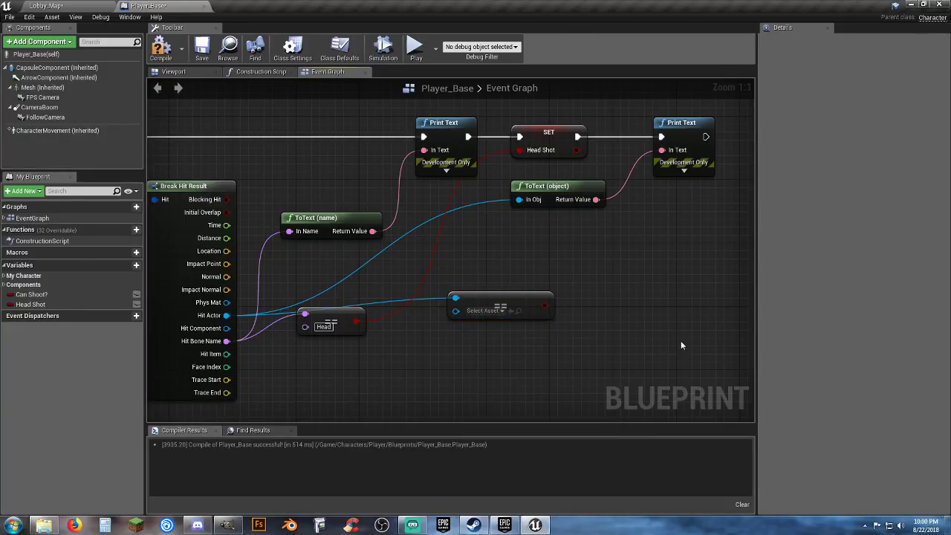
click(525, 297)
key(Delete)
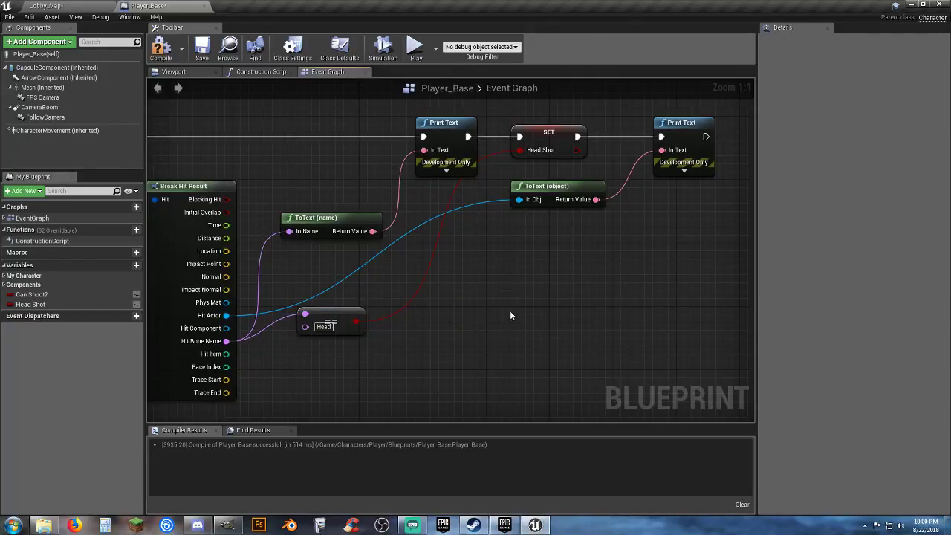
Try a second ToText (object) node fed by Break Hit Result's Hit Actor, and delete it
right_drag(455, 283, 526, 291)
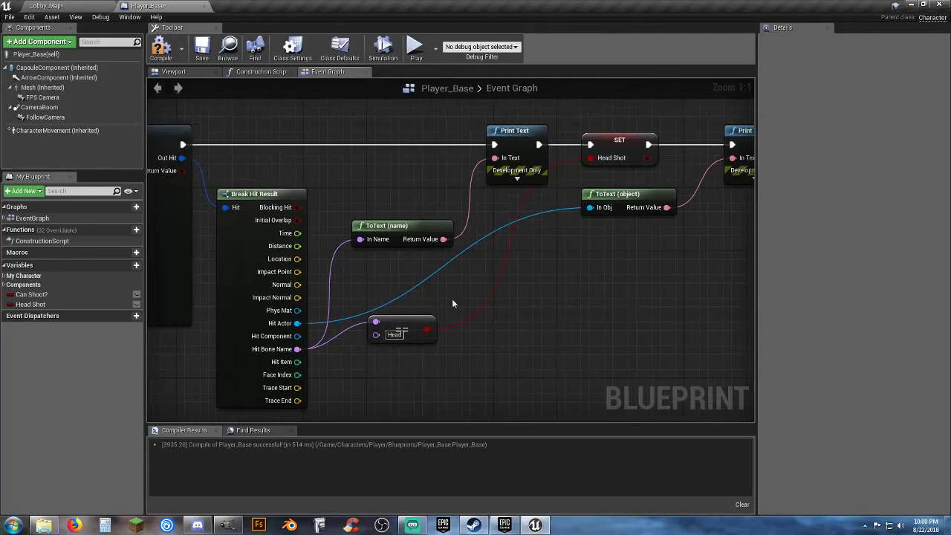
drag(297, 323, 514, 294)
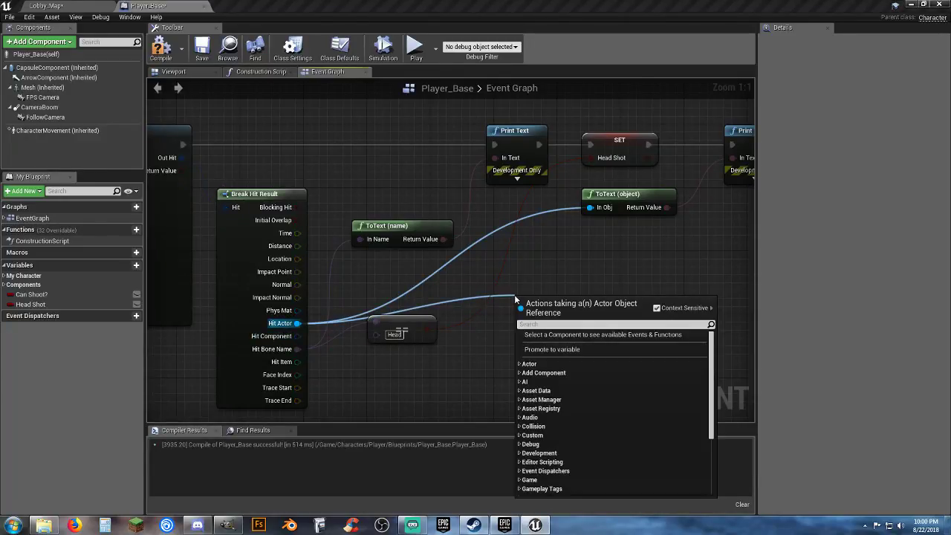
text(tot)
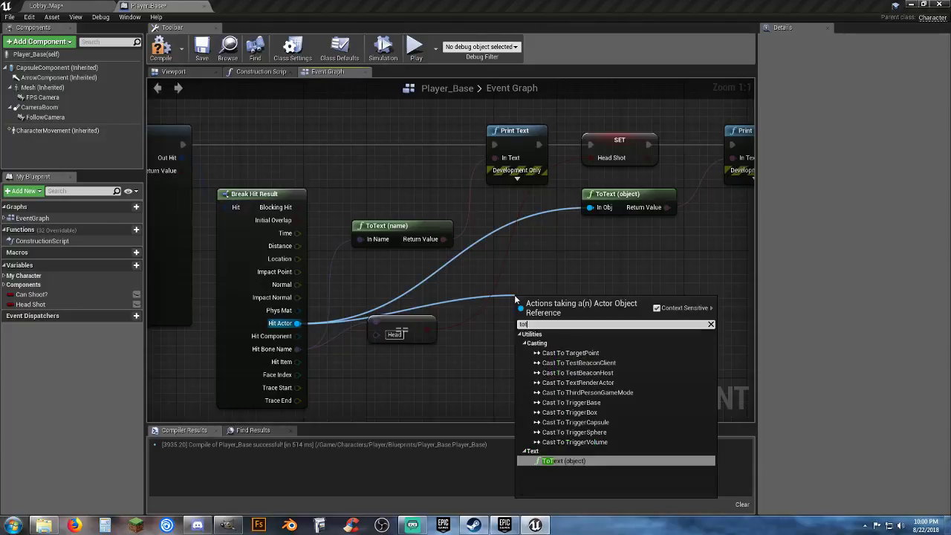
click(565, 460)
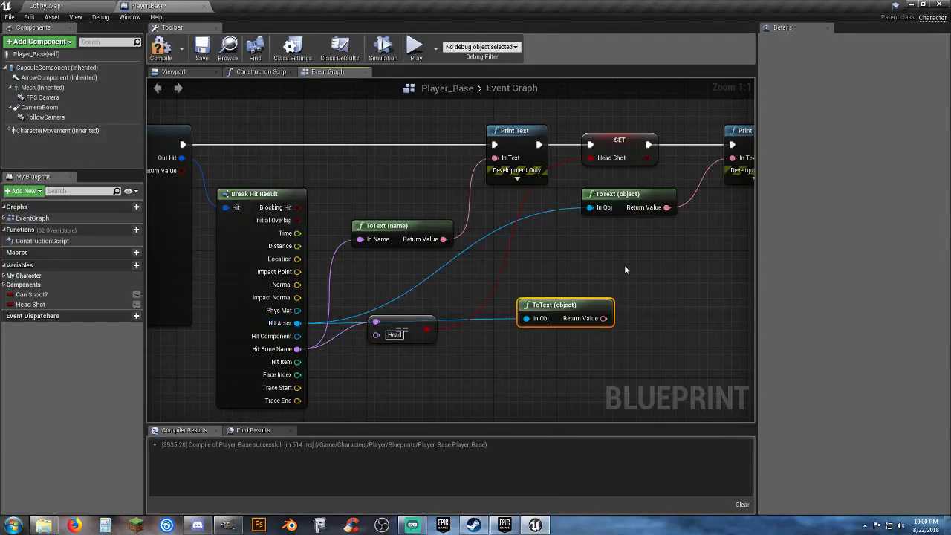
right_drag(625, 266, 560, 260)
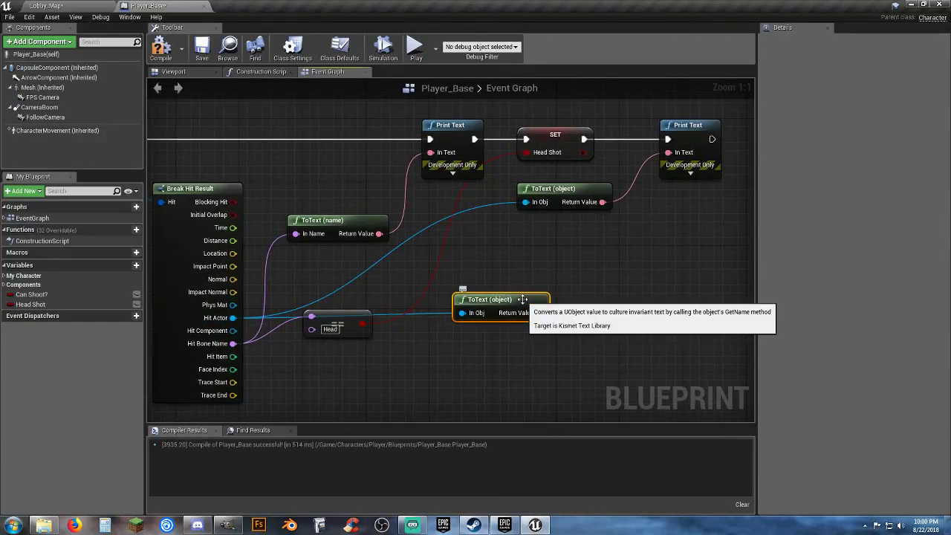
key(Delete)
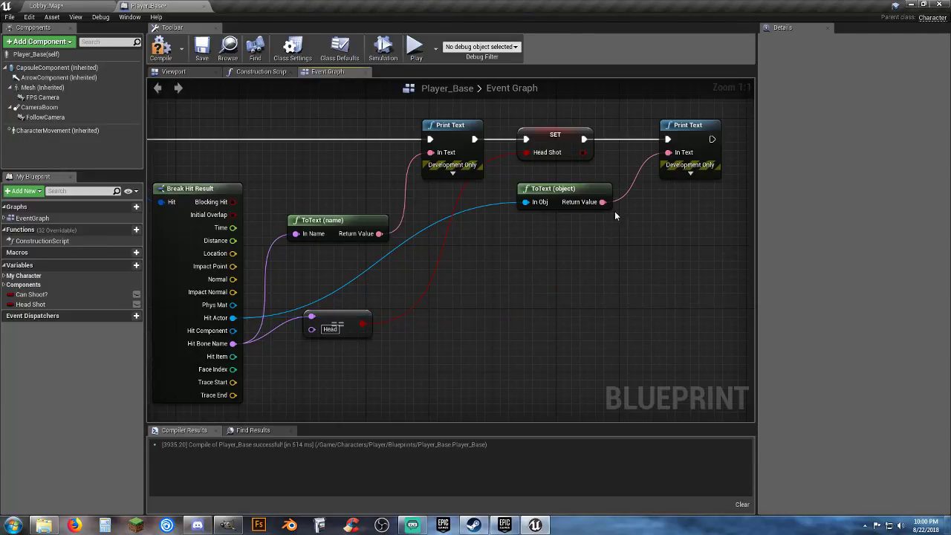
Try an Equal (text) node fed by the Return Value of ToText (object), and delete it
right_drag(630, 266, 526, 286)
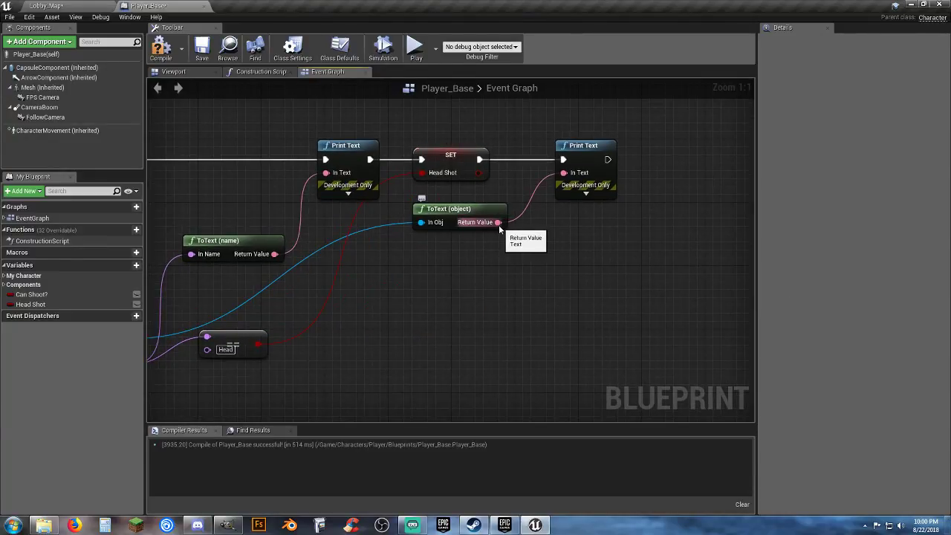
drag(499, 224, 551, 263)
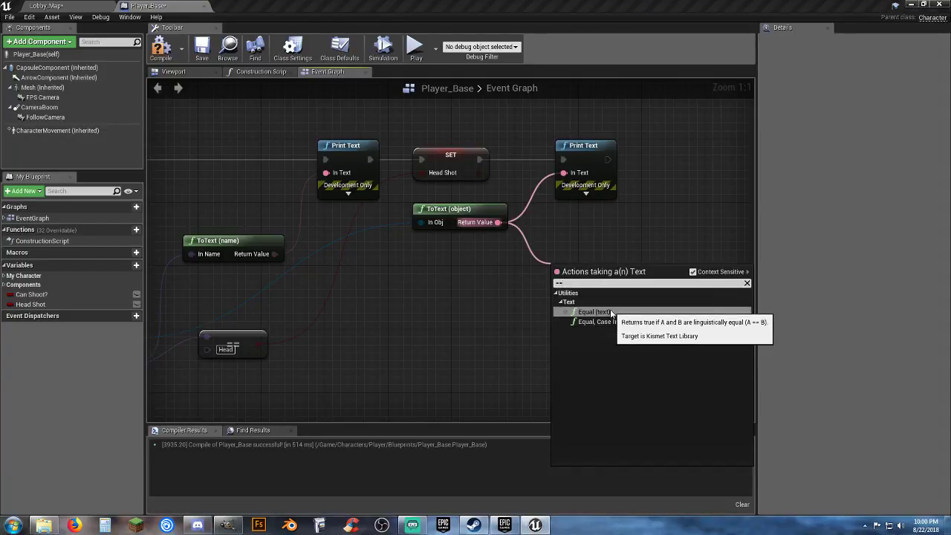
click(601, 312)
right_drag(613, 237, 502, 268)
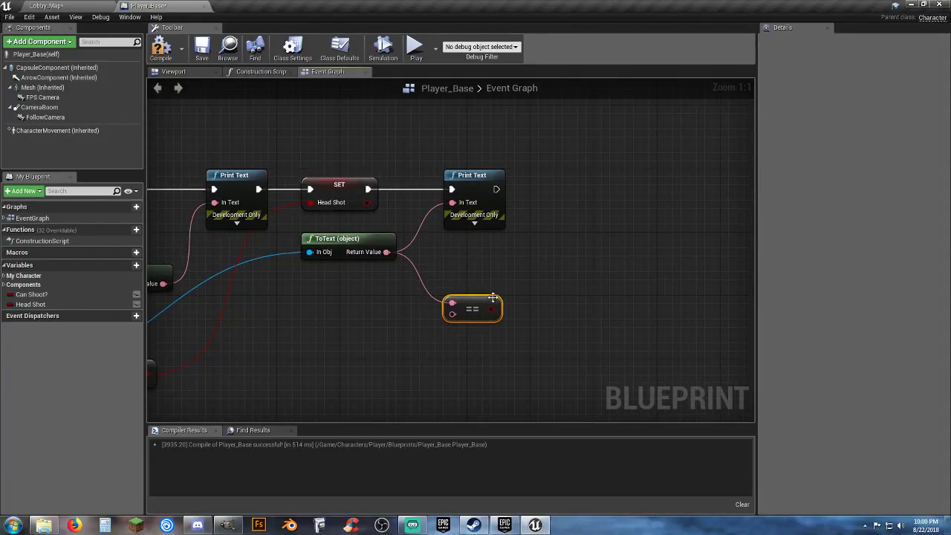
right_drag(401, 318, 470, 299)
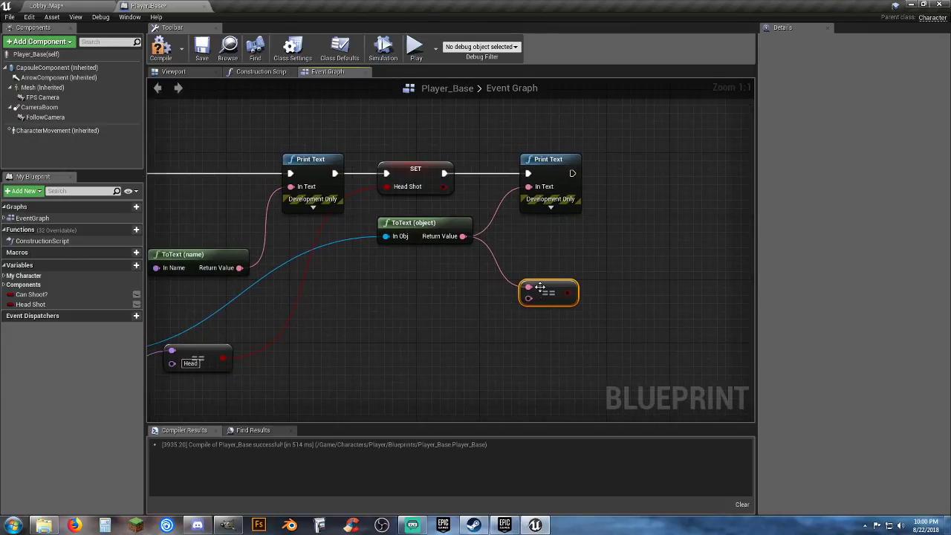
key(Delete)
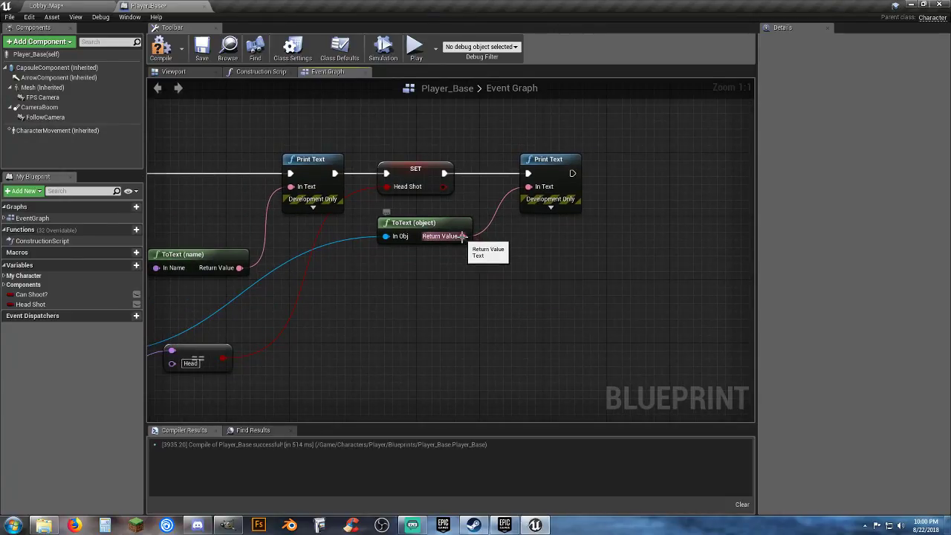
Try an Equal, Case Insensitive (text) node fed by the Return Value of ToText (object), and delete it
drag(462, 235, 523, 262)
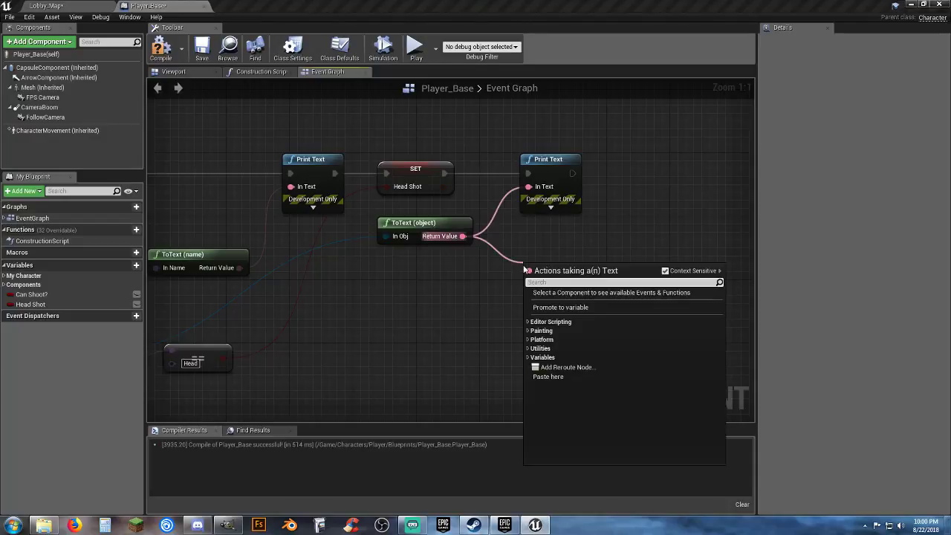
text(==)
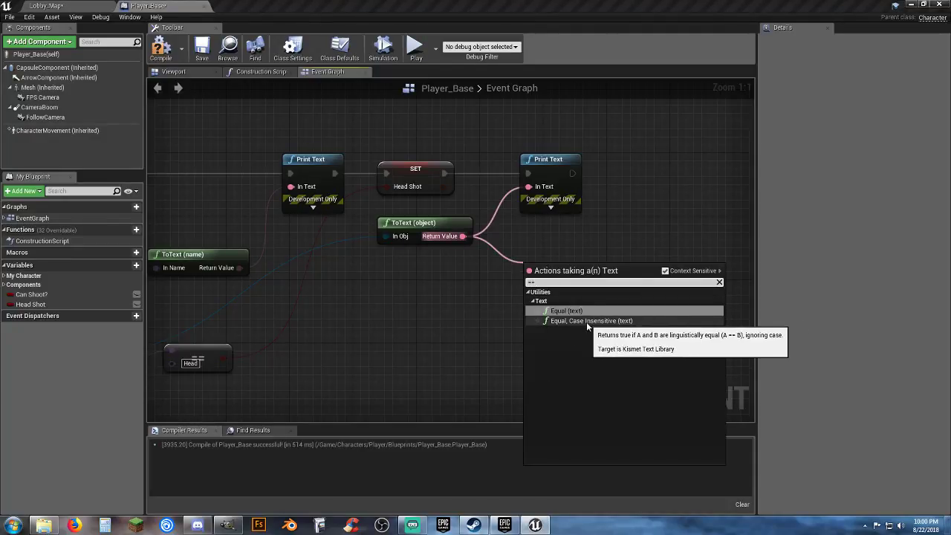
click(586, 322)
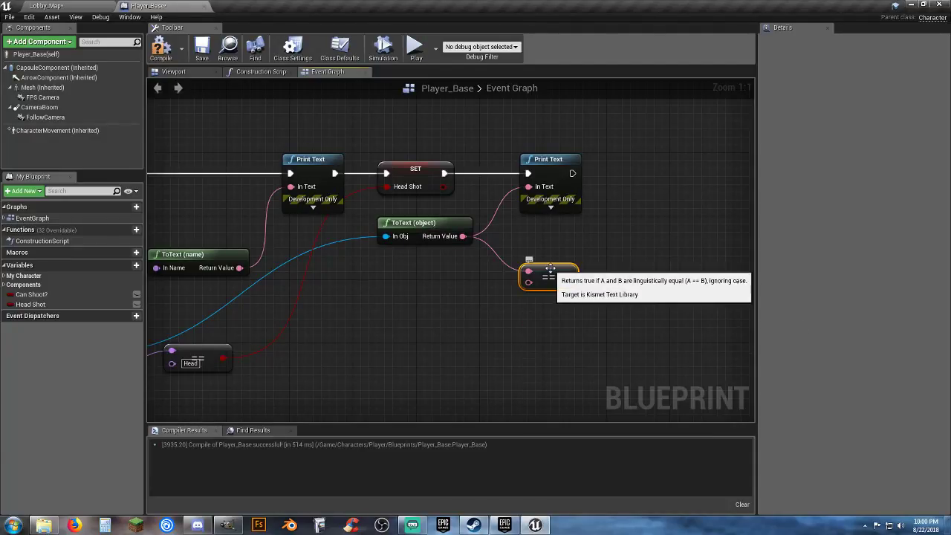
key(Delete)
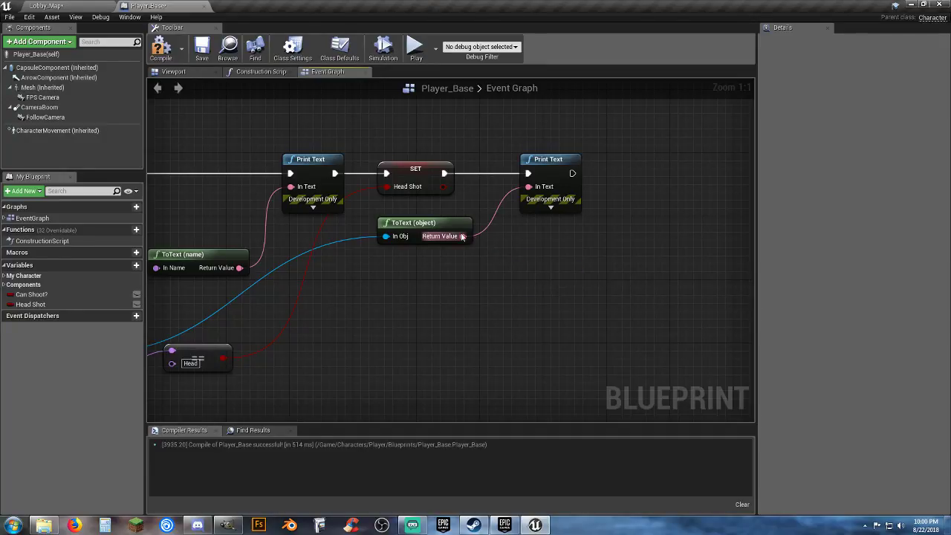
Add an Equal (text) node on ToText (object)'s Return Value and use it as the condition of a Branch following the second Print Text
drag(461, 235, 528, 257)
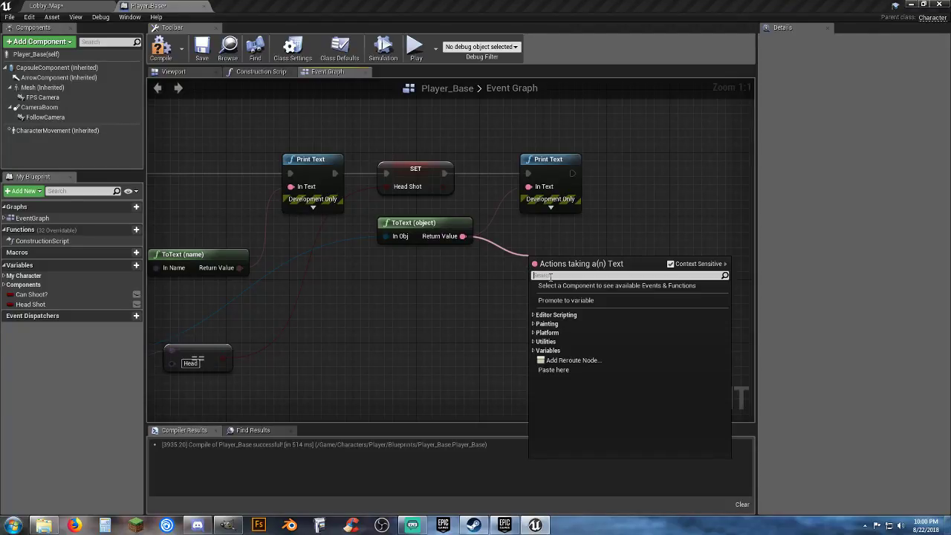
text(==)
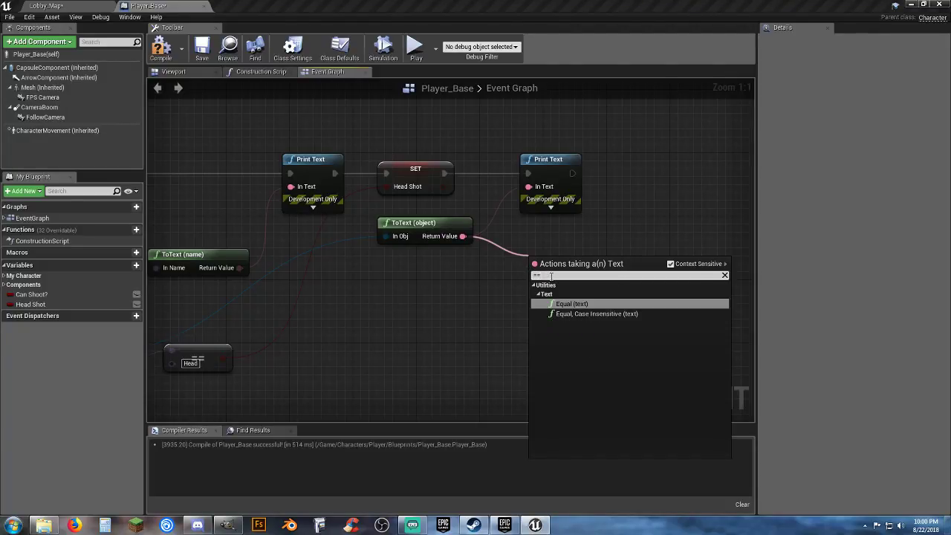
click(571, 303)
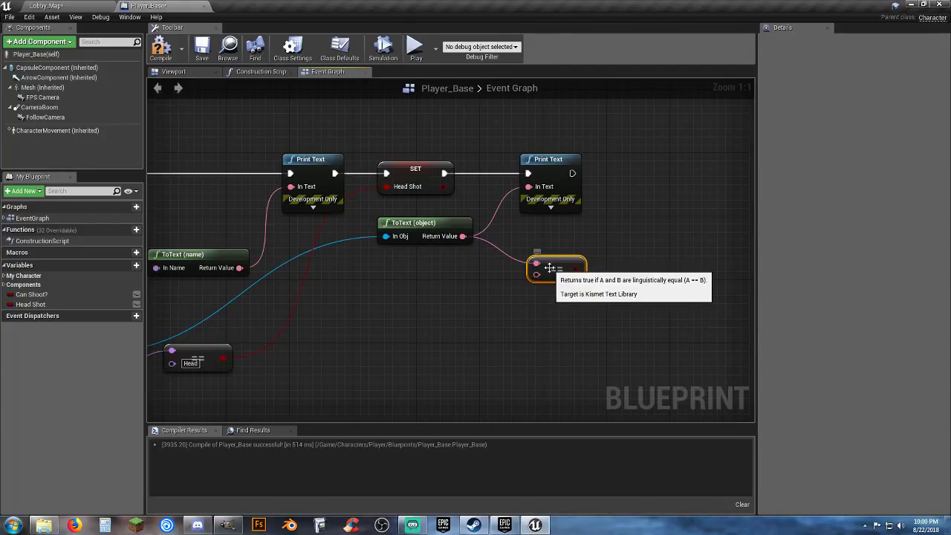
click(648, 228)
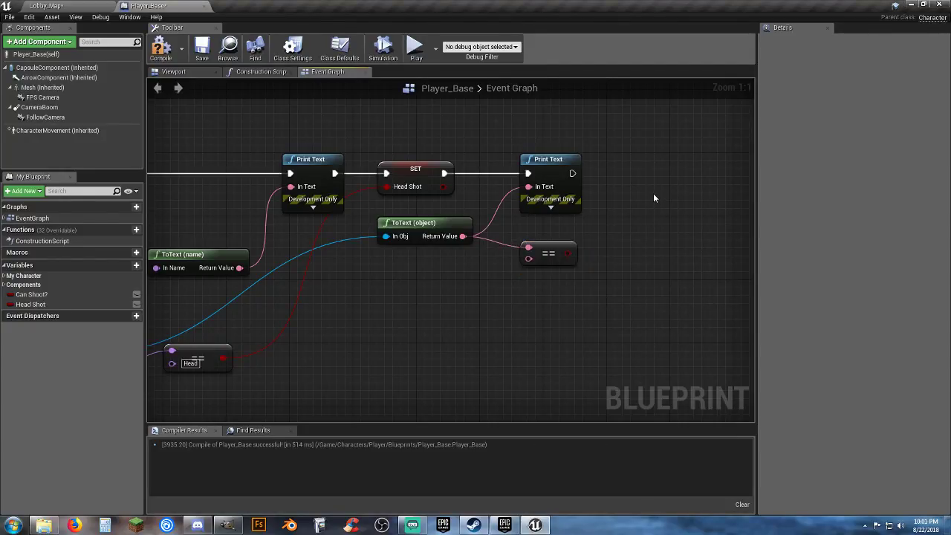
click(653, 194)
drag(569, 256, 572, 173)
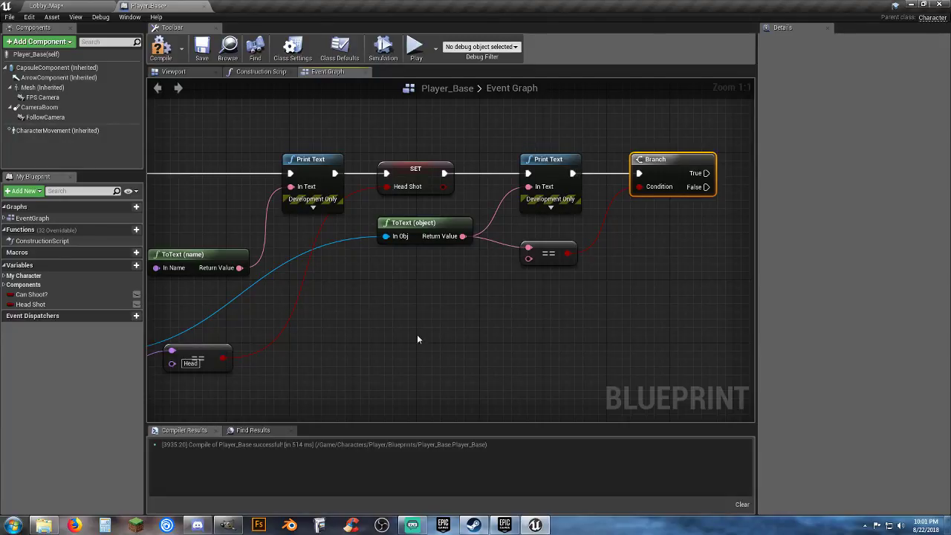
Check the available sources for the Equal (text) node's second input without adding one, and delete the Equal node
right_drag(392, 337, 431, 324)
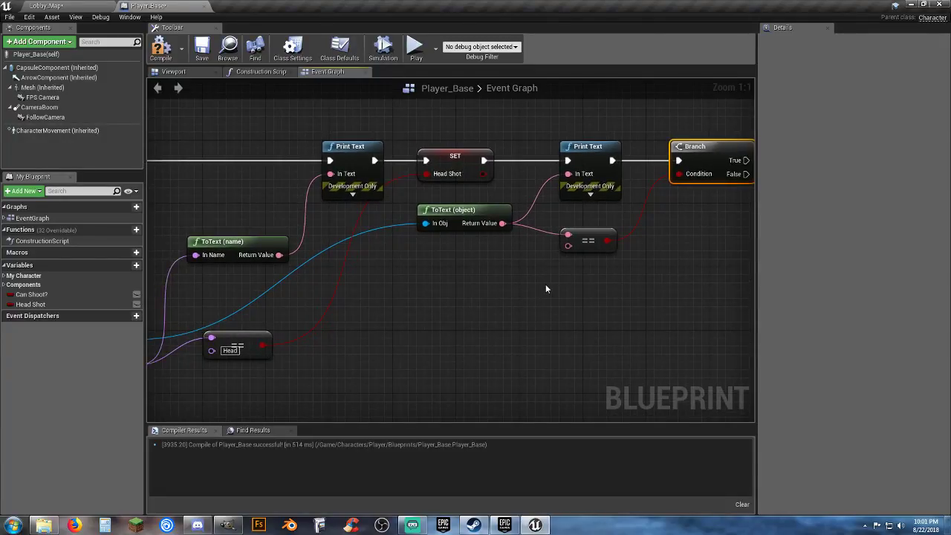
right_drag(545, 289, 363, 346)
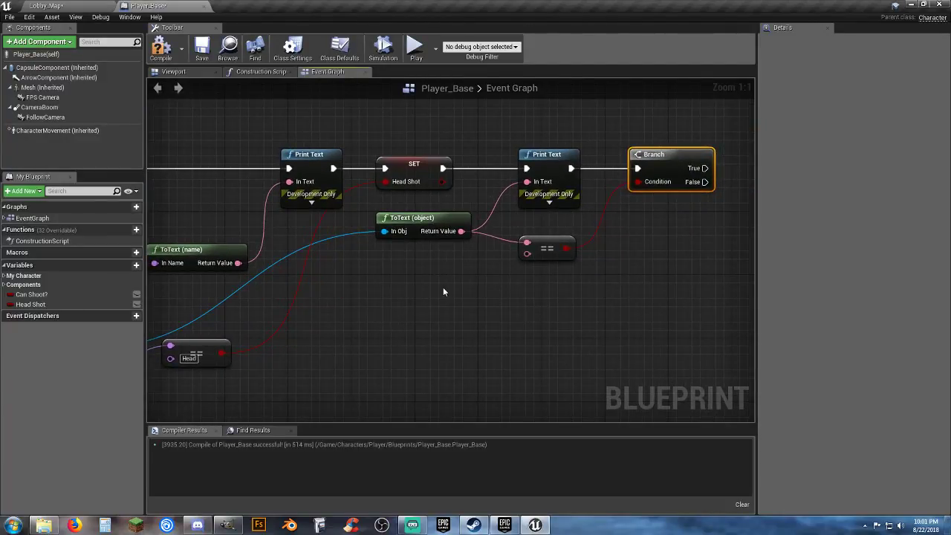
right_drag(456, 300, 503, 271)
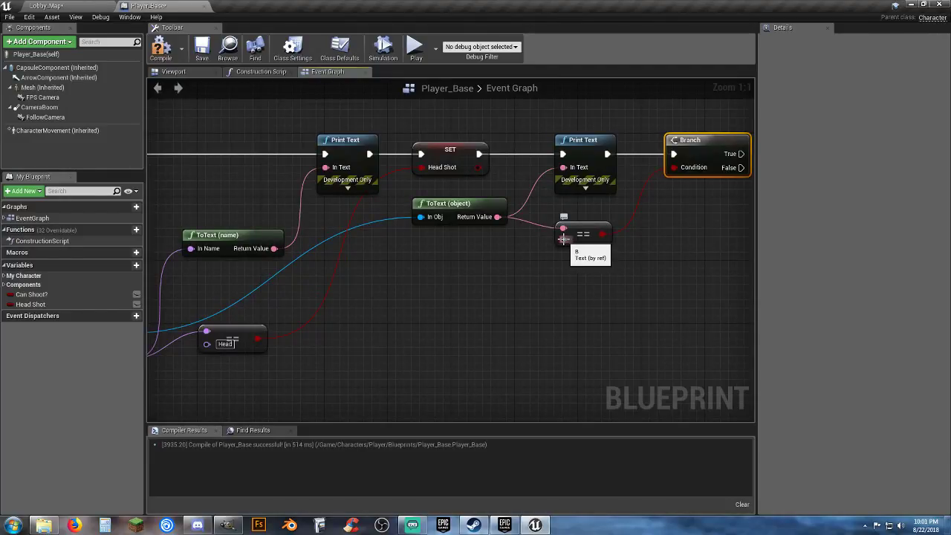
drag(563, 238, 477, 279)
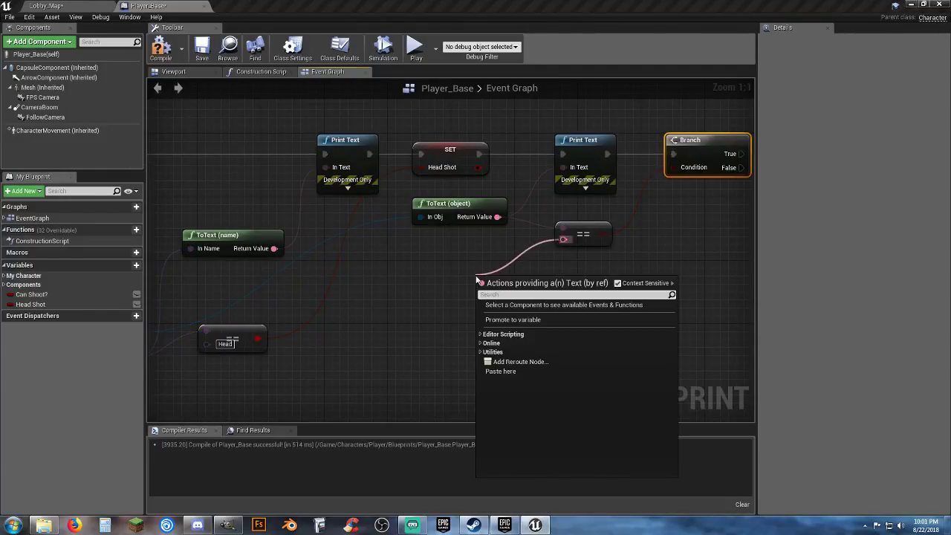
click(505, 243)
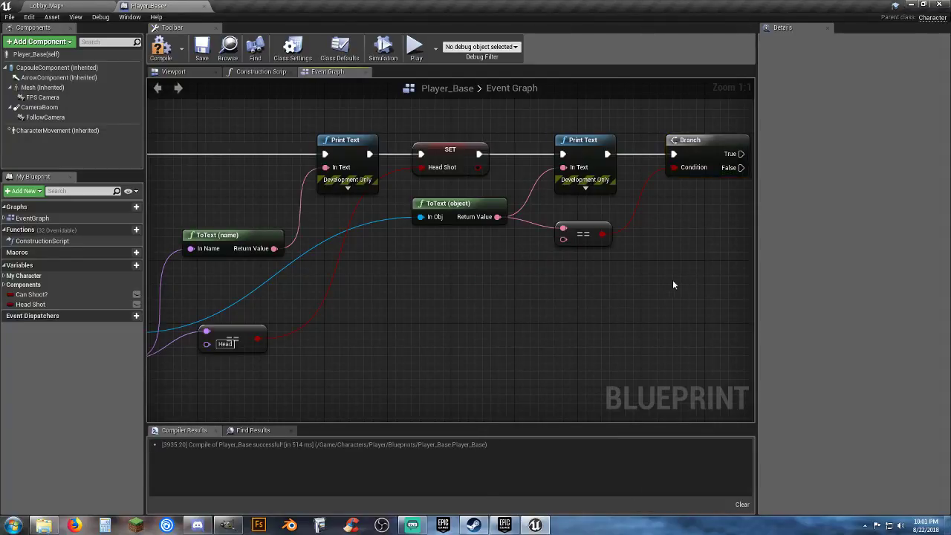
click(573, 234)
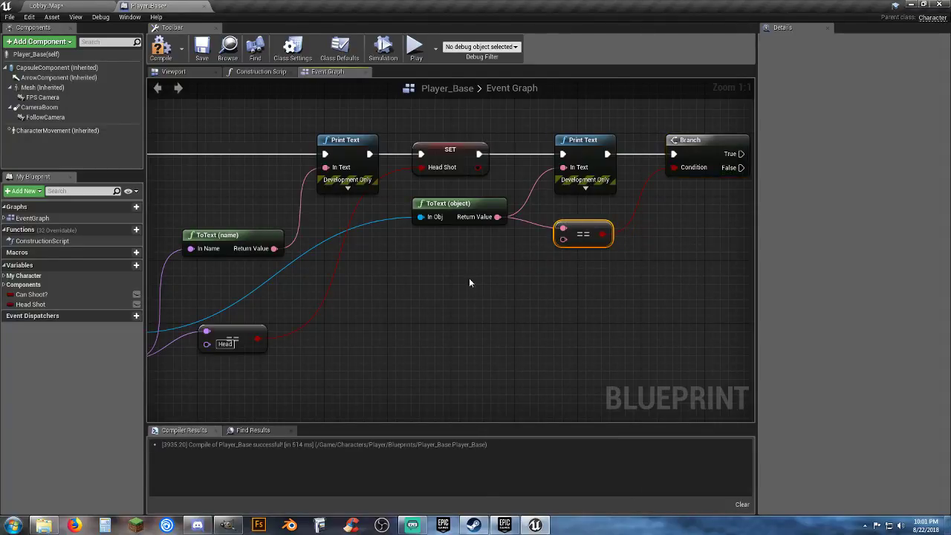
key(Delete)
Start a new node connection from Break Hit Result's Hit Component output
right_drag(411, 307, 508, 285)
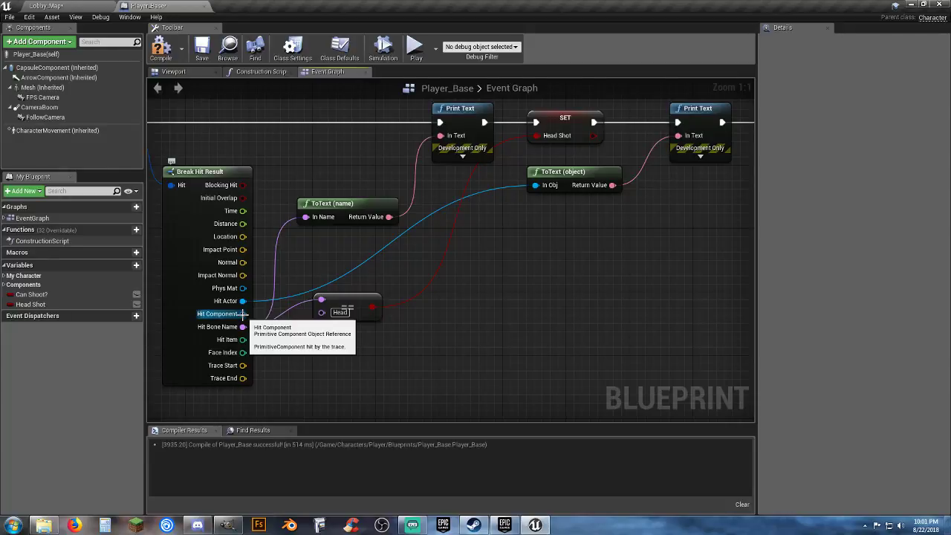
drag(242, 315, 583, 260)
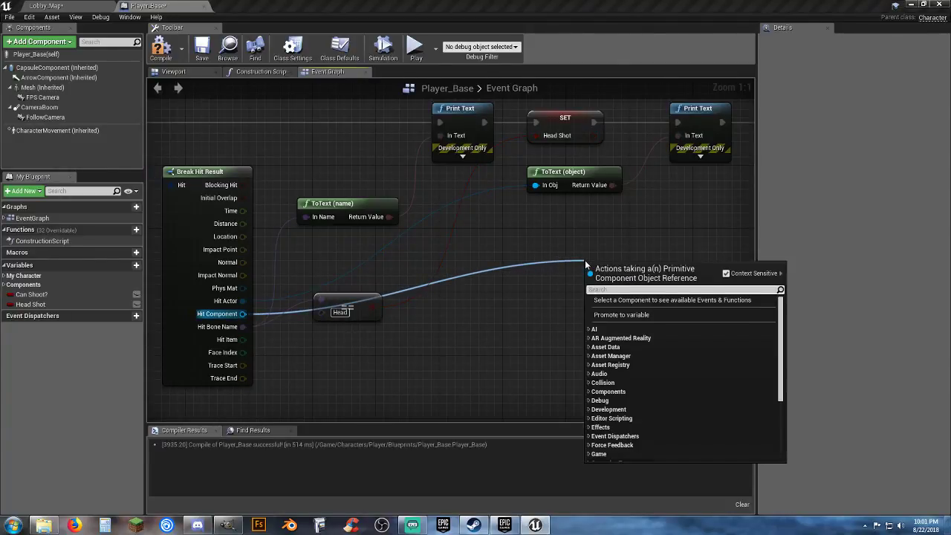
Try an Equal comparison on the Hit Component output of Break Hit Result, and delete the node
text(==)
key(Return)
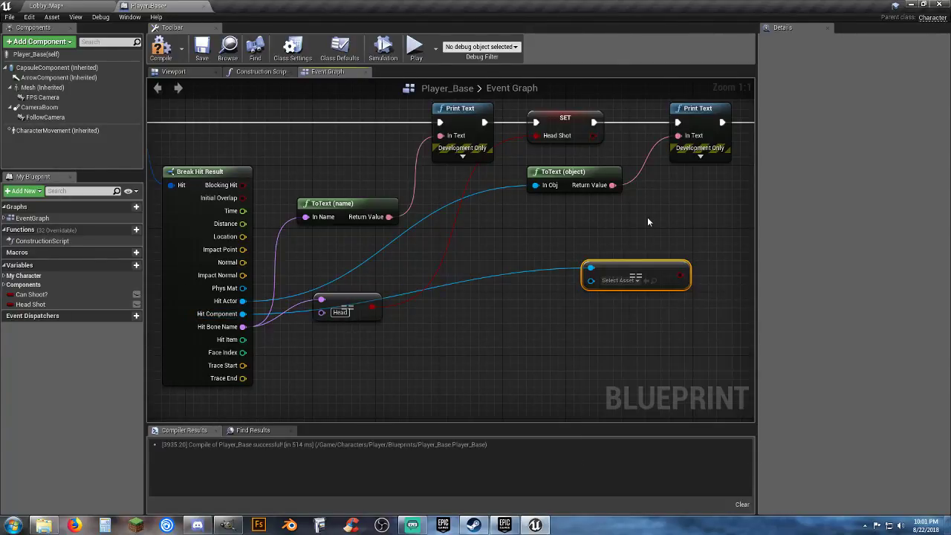
right_click(646, 217)
click(632, 272)
key(Delete)
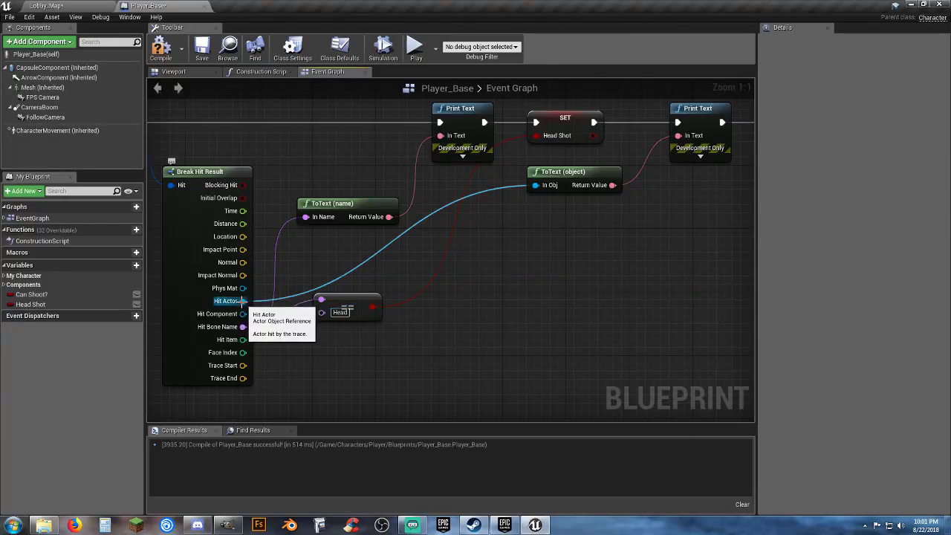
Try an Equal (Object) comparison on the Hit Actor output, place it under ToText (object), and delete the node
drag(241, 301, 506, 260)
text(==)
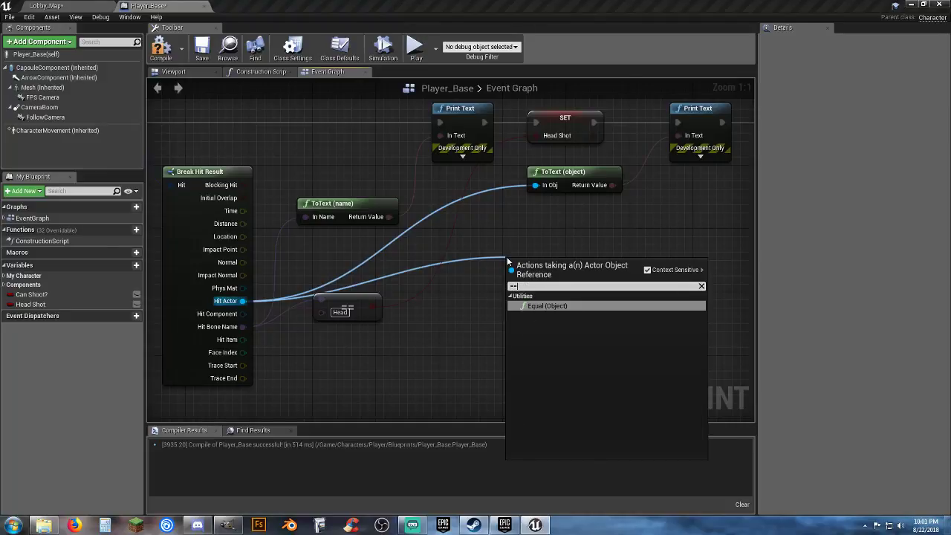
click(542, 307)
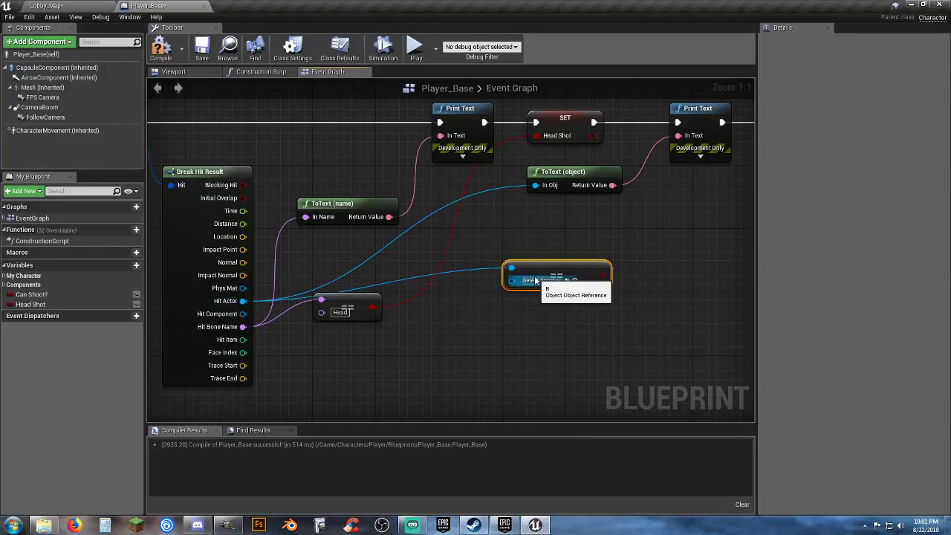
drag(536, 269, 557, 223)
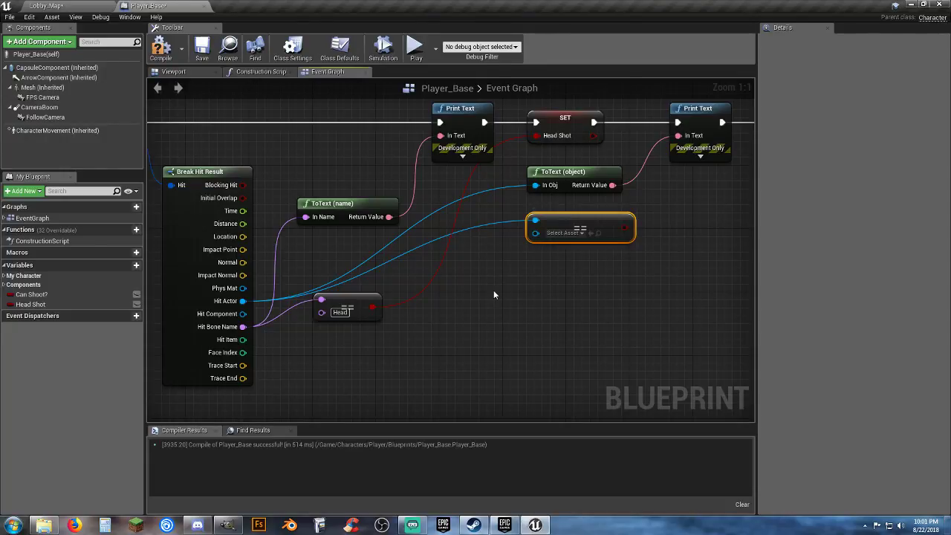
key(Delete)
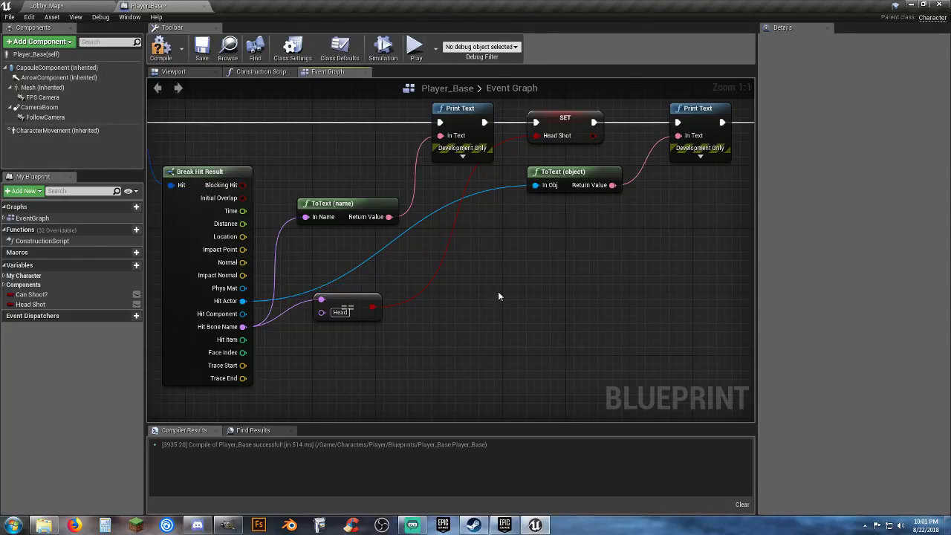
Try an additional Equal (Name) comparison on the Hit Bone Name output, and delete the node
drag(243, 326, 441, 355)
text(==)
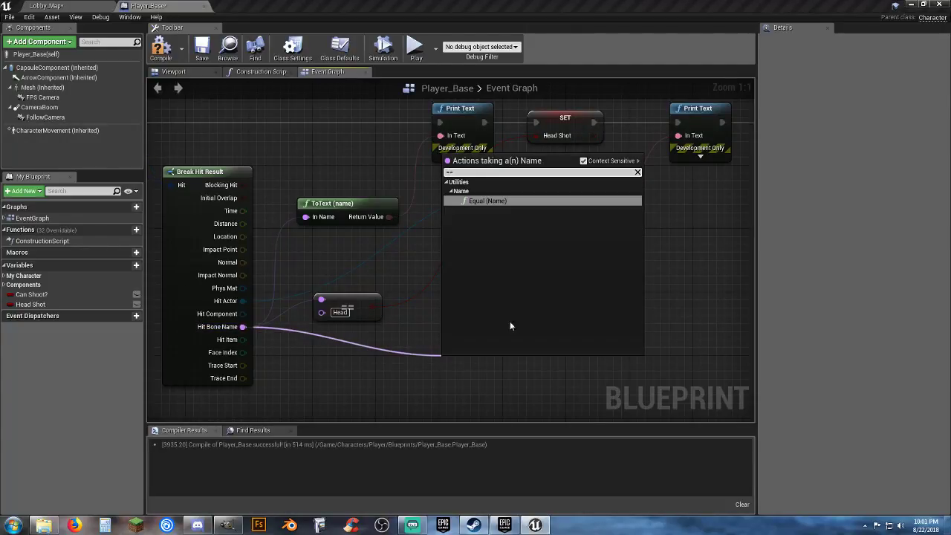
click(496, 201)
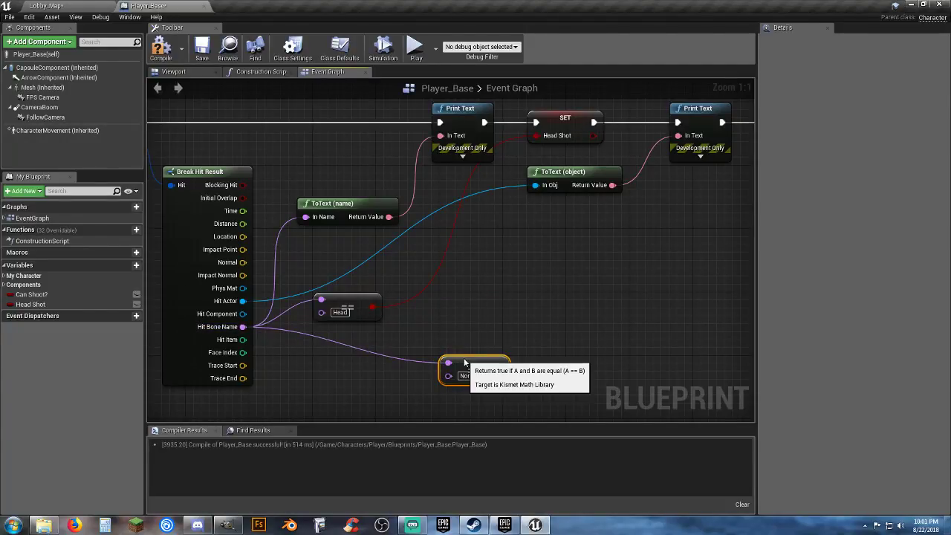
drag(465, 363, 623, 253)
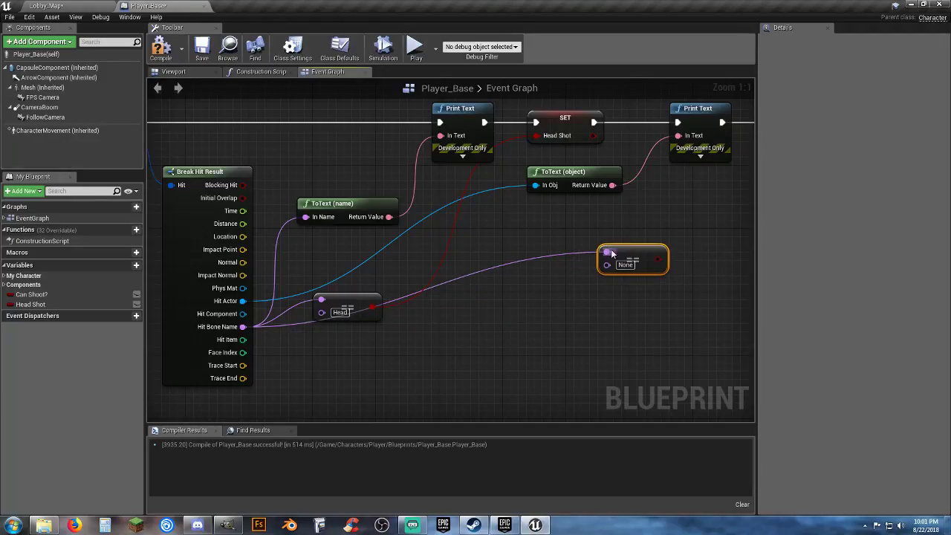
key(Delete)
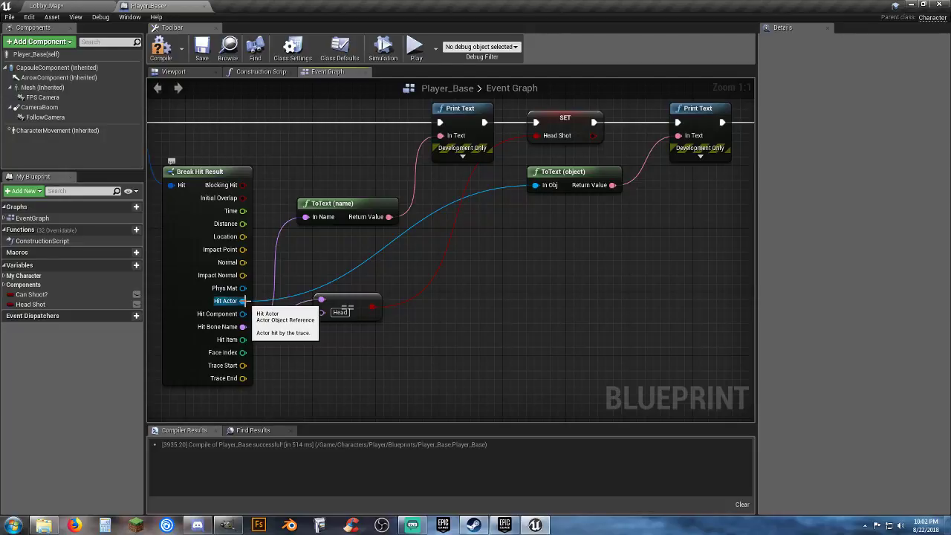
Try the Equal (Object) comparison on Hit Actor again, and remove the node from the graph
drag(245, 301, 563, 260)
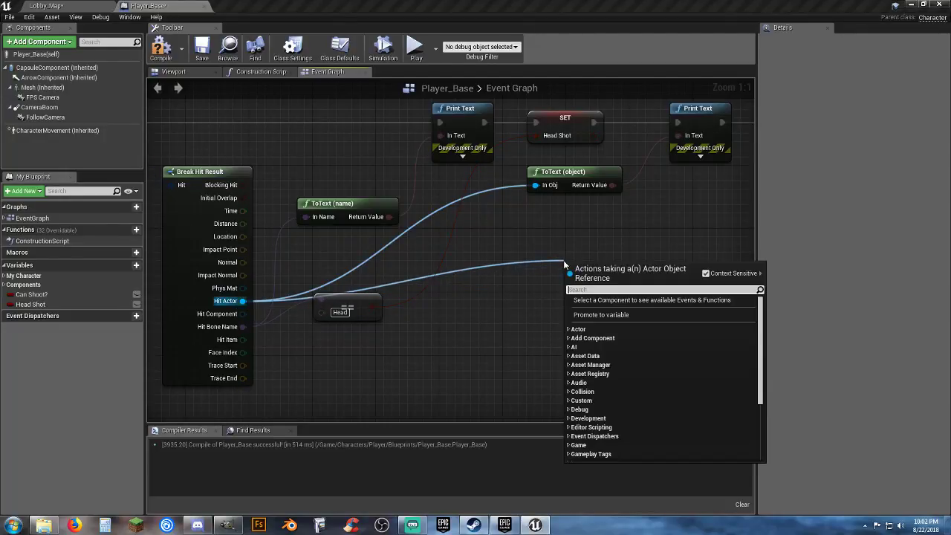
text(==)
click(603, 309)
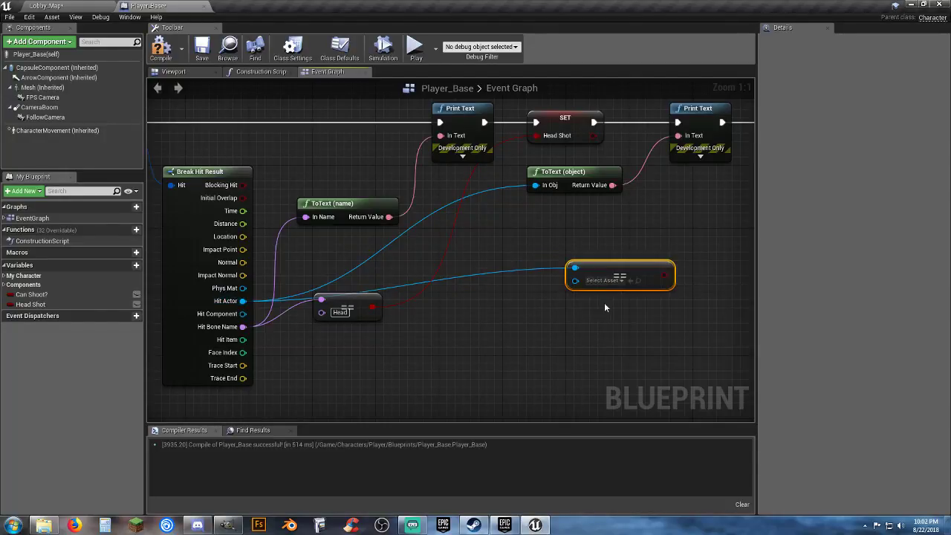
right_drag(604, 302, 503, 323)
drag(541, 288, 499, 243)
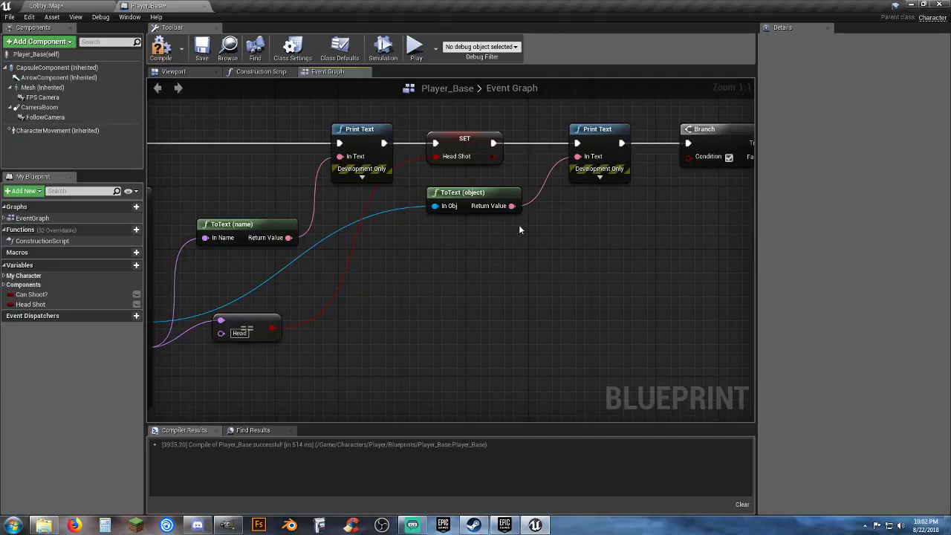
Add an Equal (text) node to the Return Value of ToText (object) and search for a text source for its second input
drag(511, 206, 552, 230)
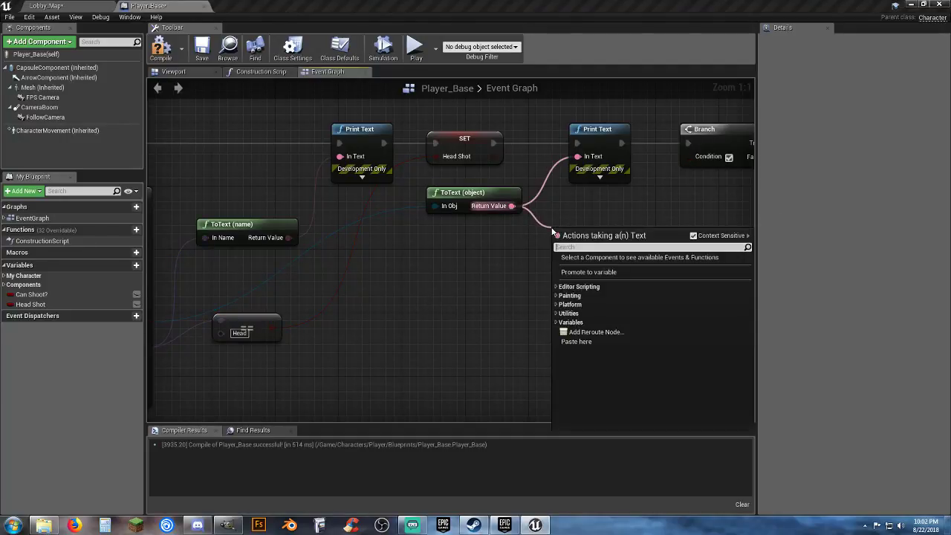
text(=)
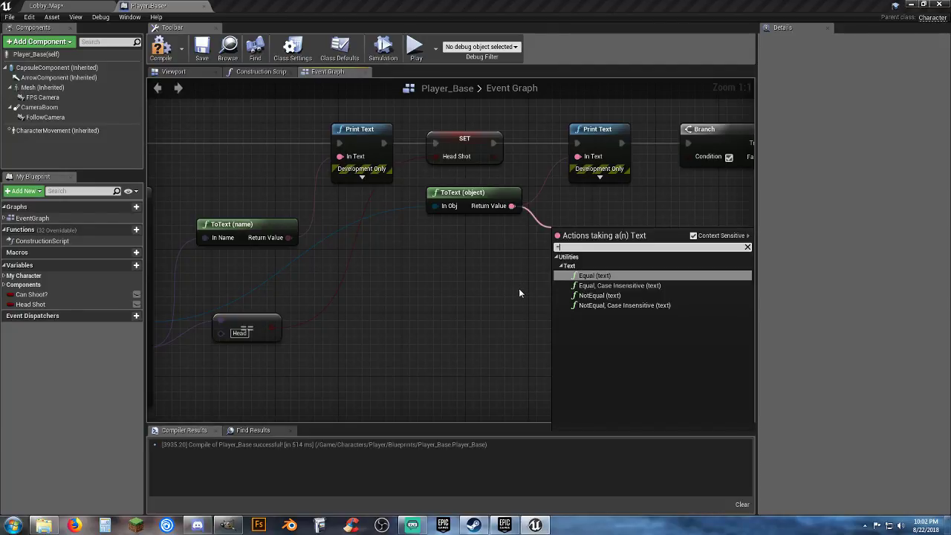
click(656, 277)
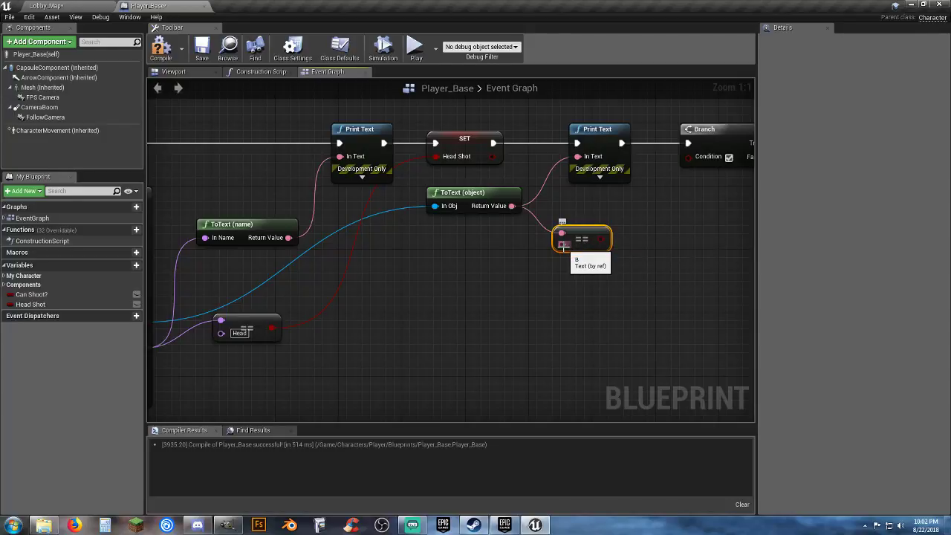
drag(562, 245, 503, 260)
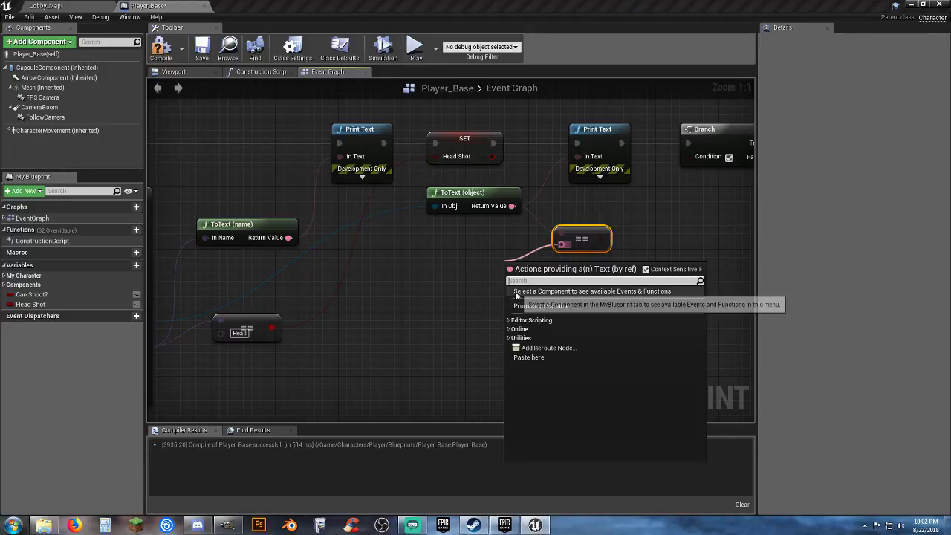
text(text)
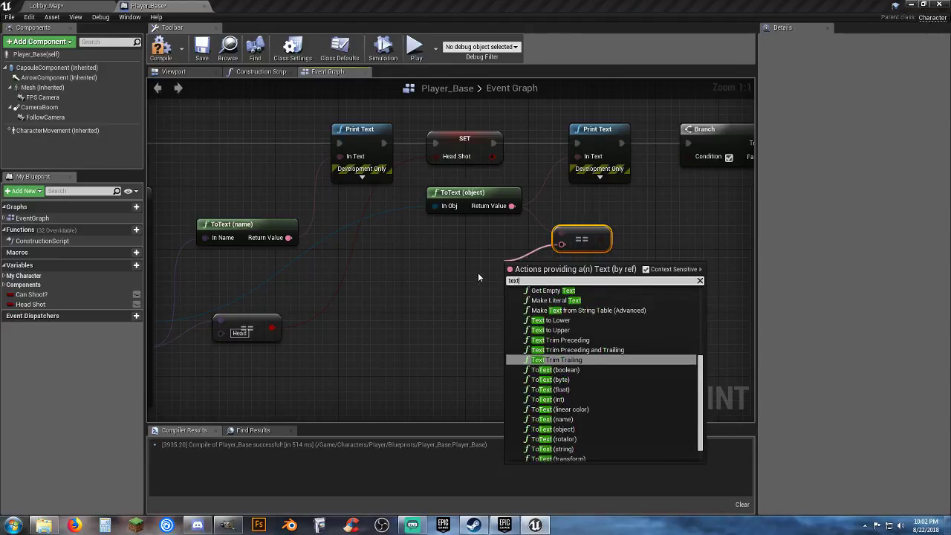
click(438, 302)
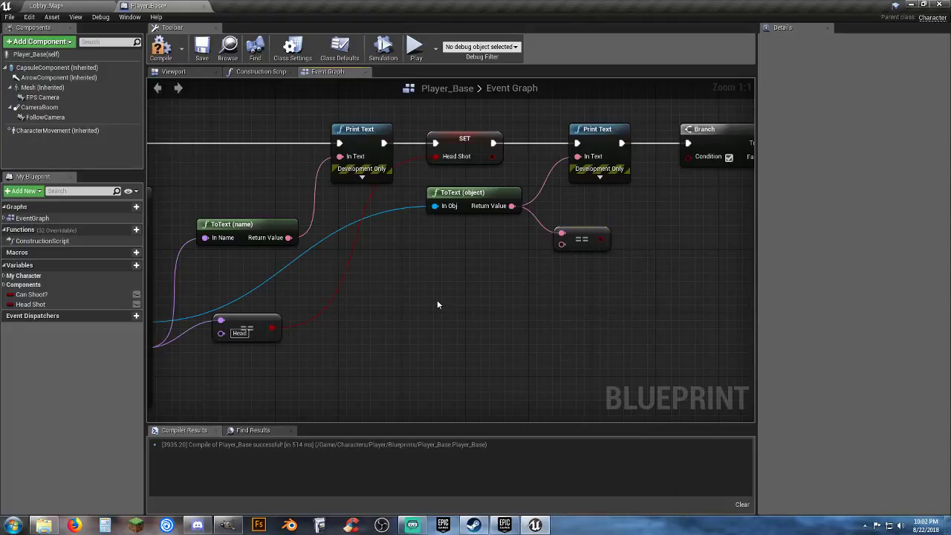
Create a new variable named No Value and set its variable type to Text
click(119, 267)
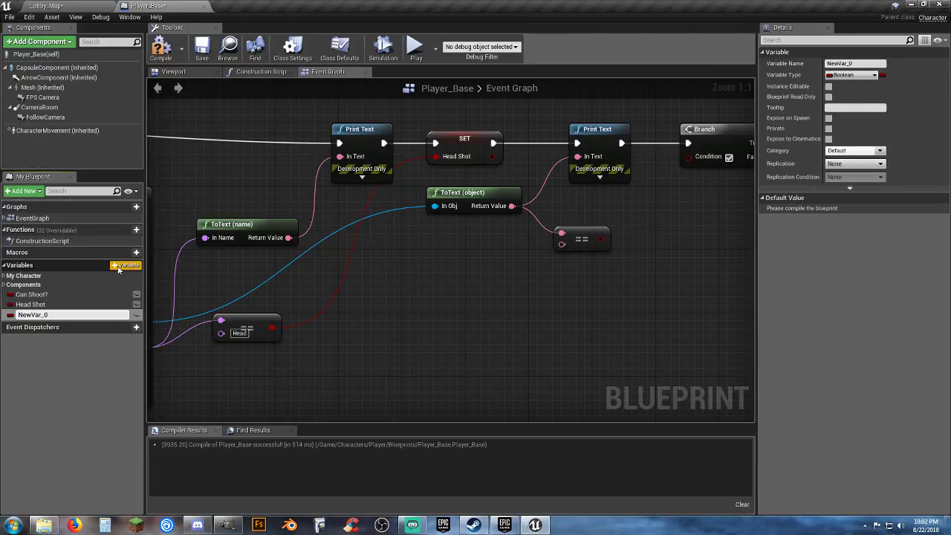
click(788, 64)
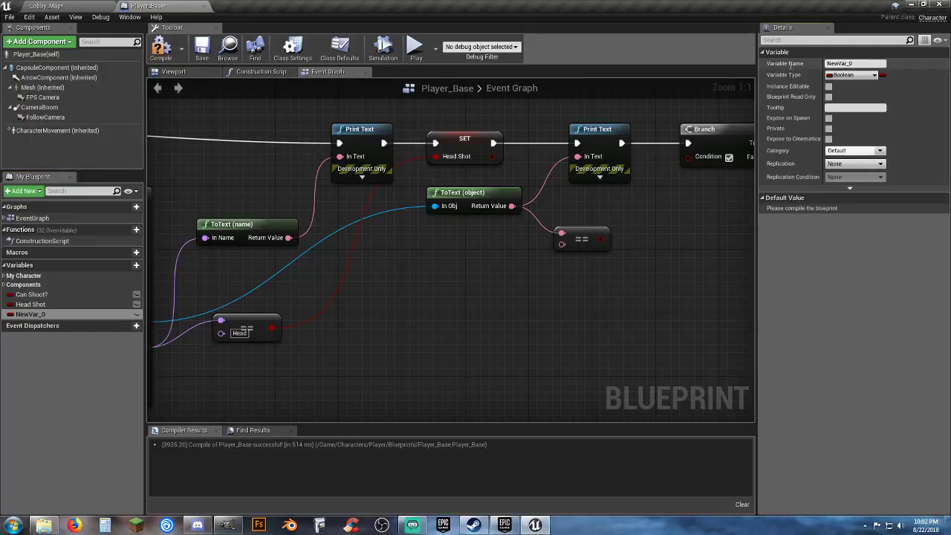
click(857, 63)
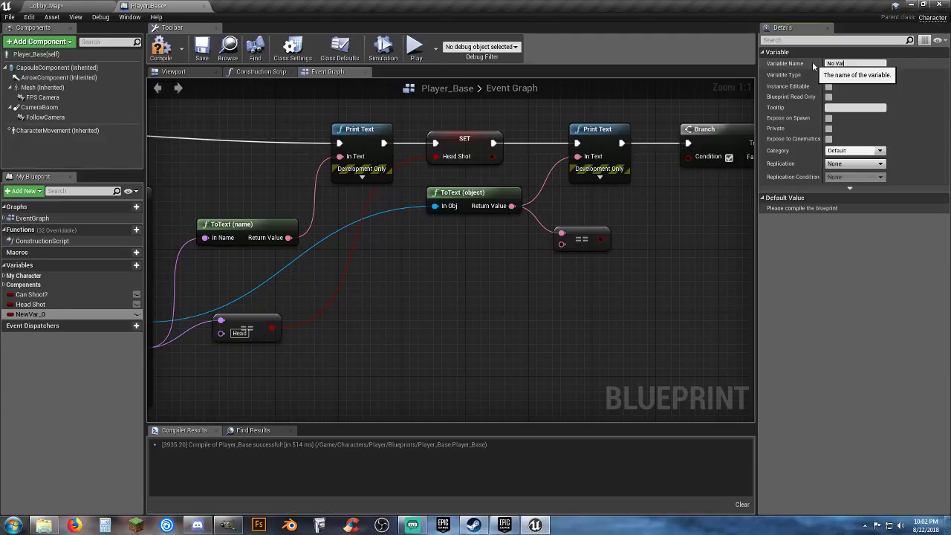
key(Return)
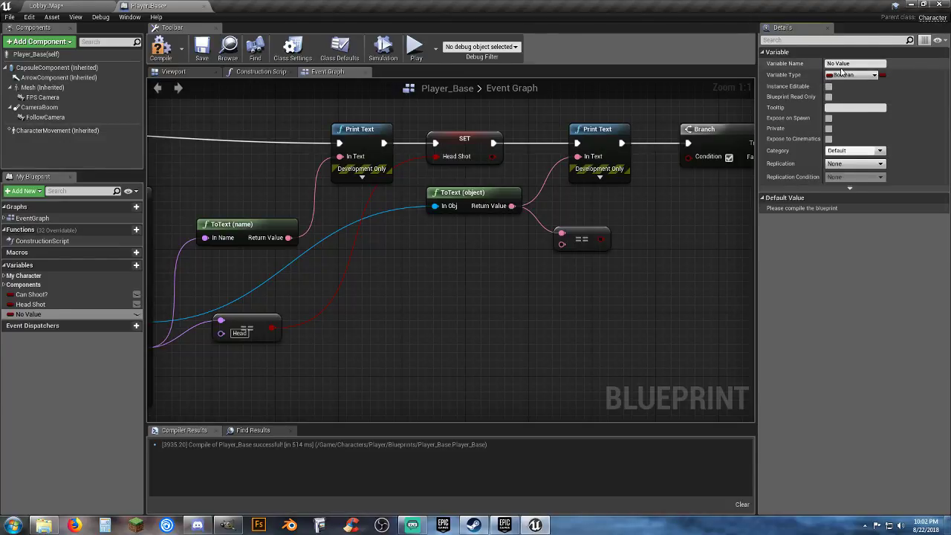
click(845, 75)
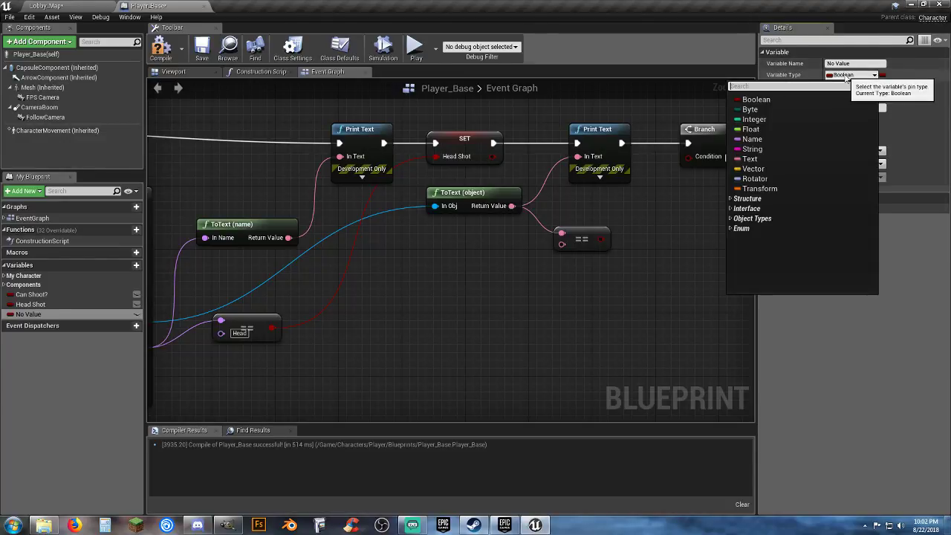
click(784, 143)
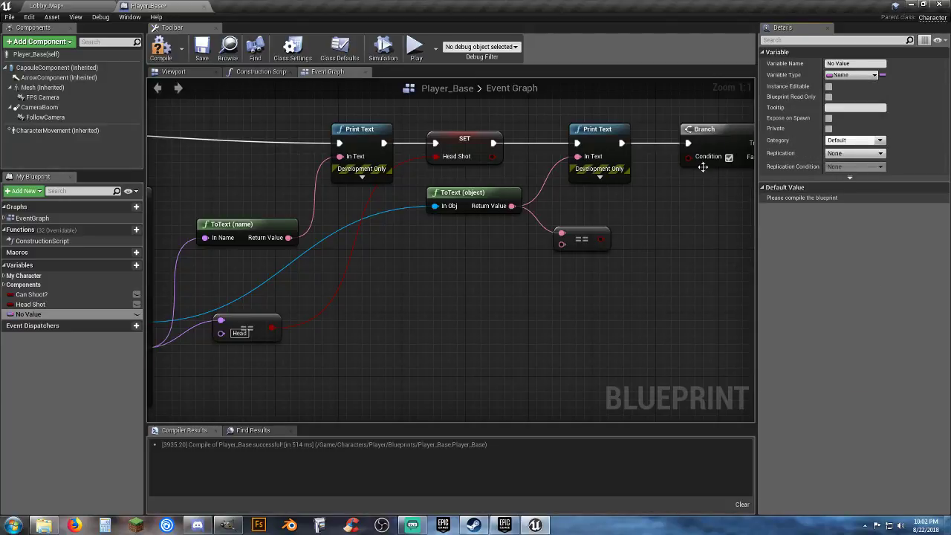
click(852, 75)
click(750, 159)
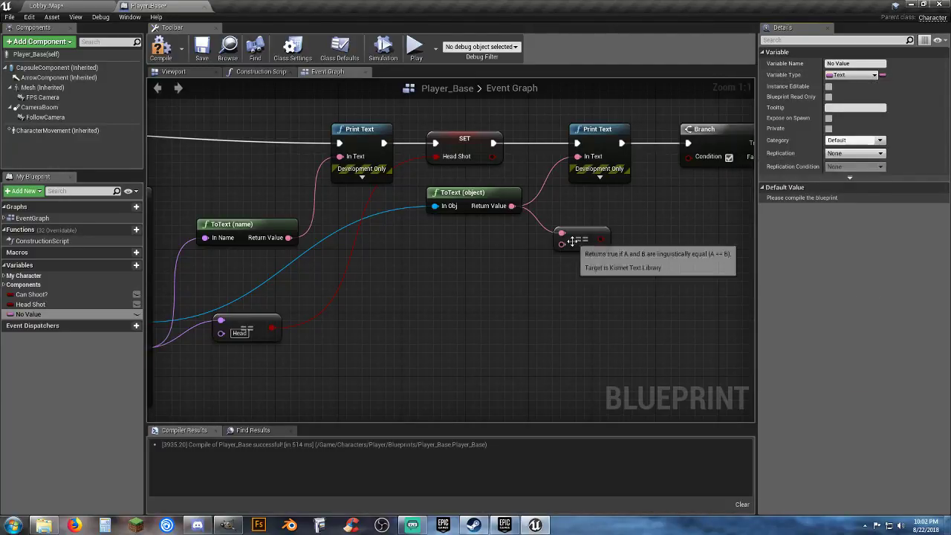
Try placing a getter for No Value near the Equal (text) node, and delete both the getter and the comparison
drag(41, 315, 436, 254)
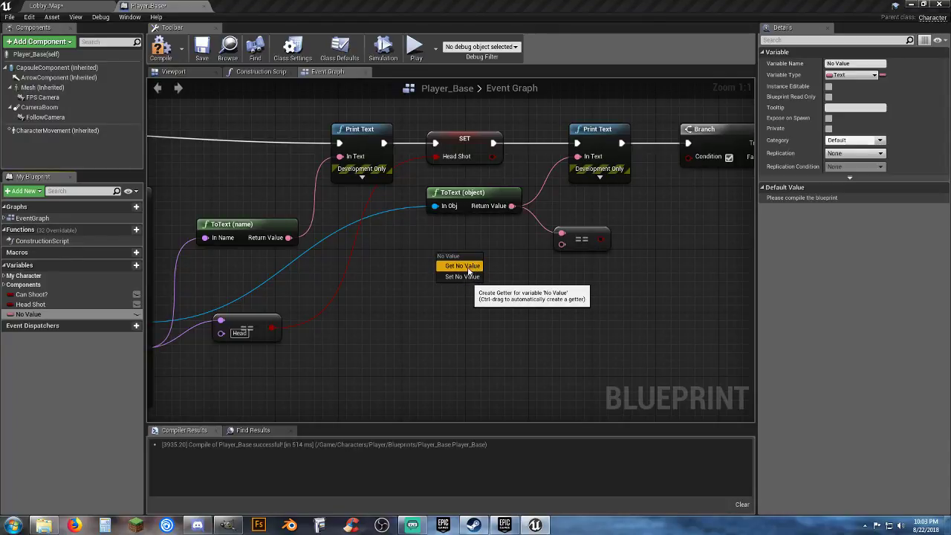
click(470, 267)
drag(452, 263, 590, 293)
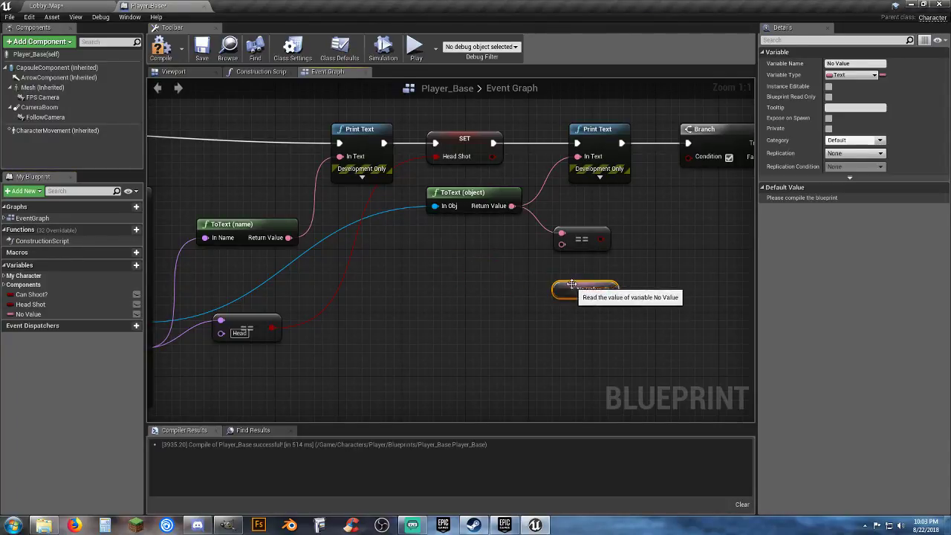
key(Delete)
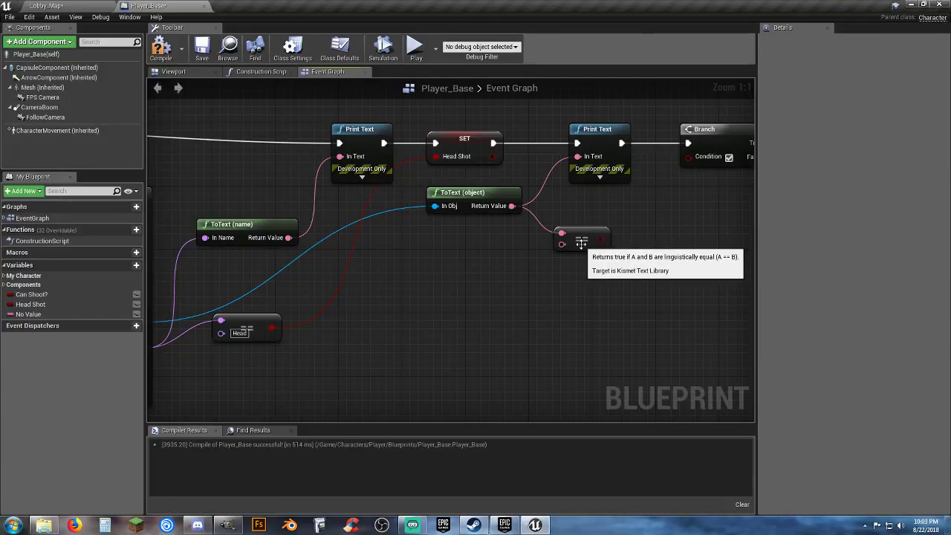
click(553, 242)
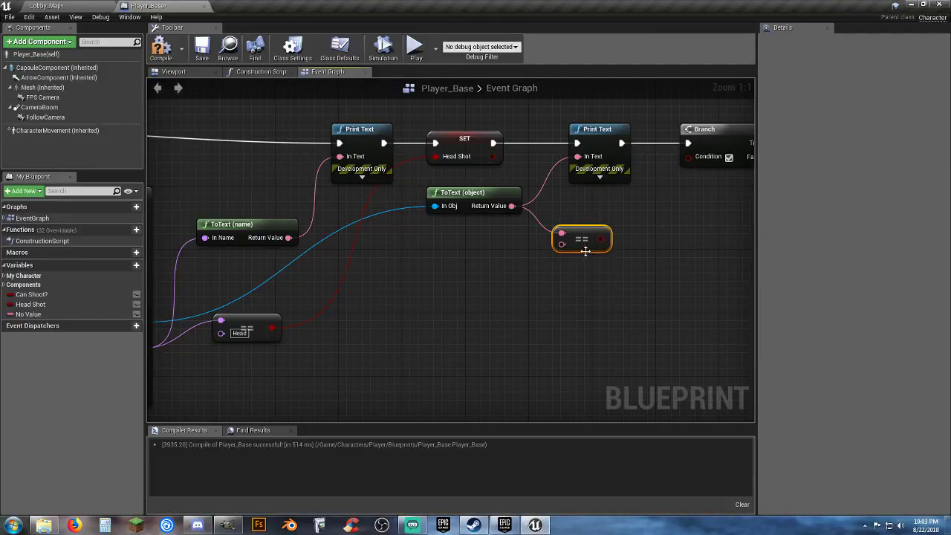
key(Delete)
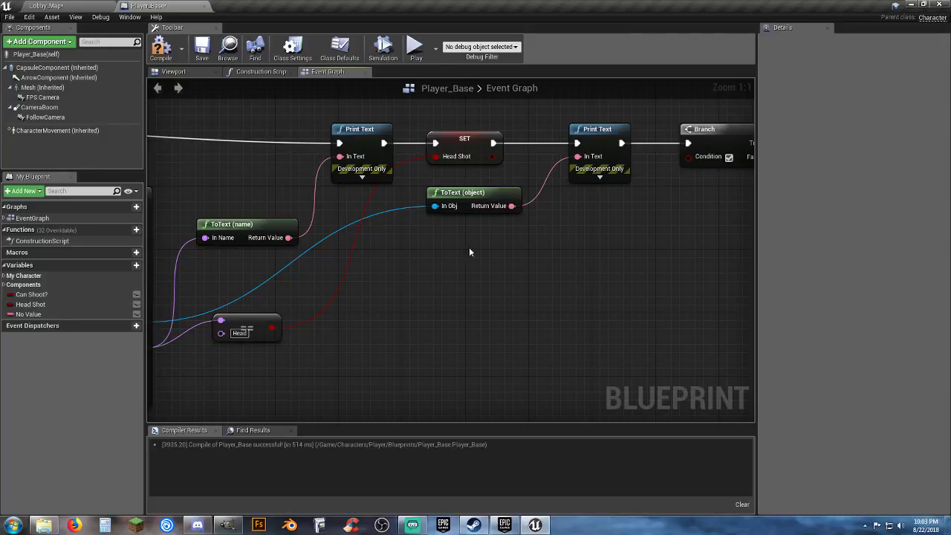
Place a No Value getter under ToText (object) and connect its output to the first input of a new Equal (text) node
drag(28, 314, 508, 303)
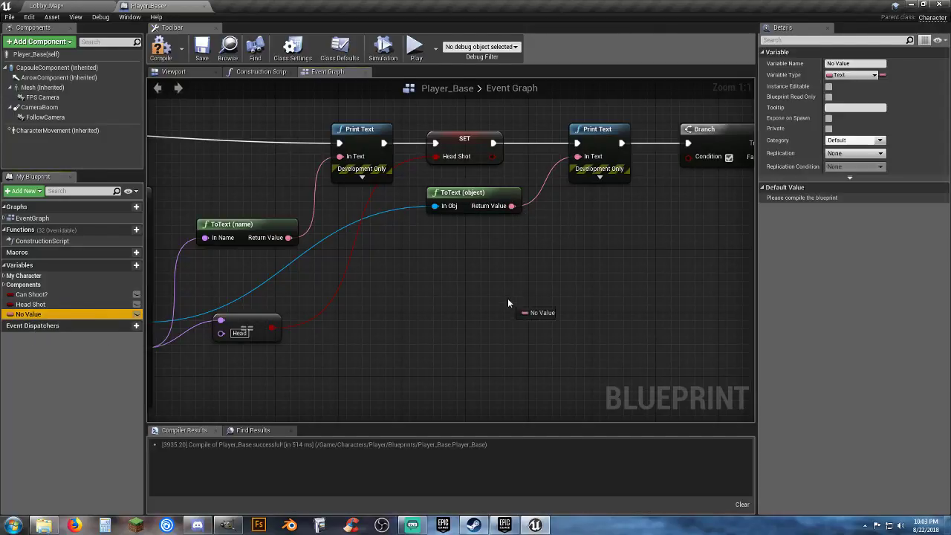
drag(479, 269, 596, 260)
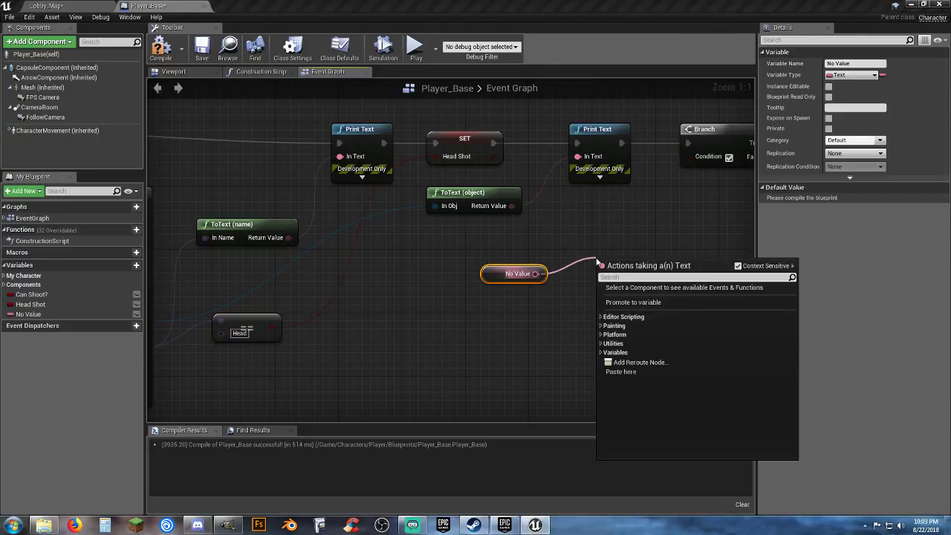
text(==)
click(647, 307)
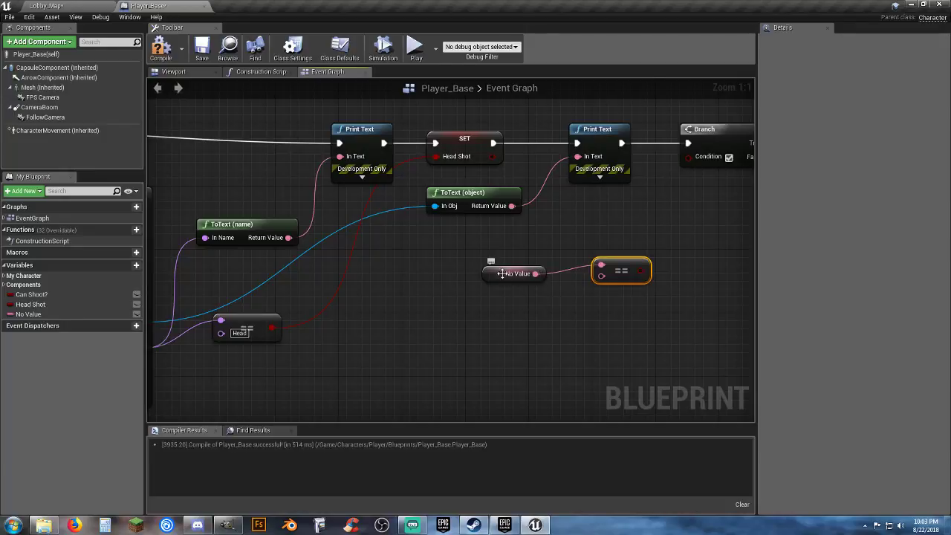
drag(500, 278, 476, 240)
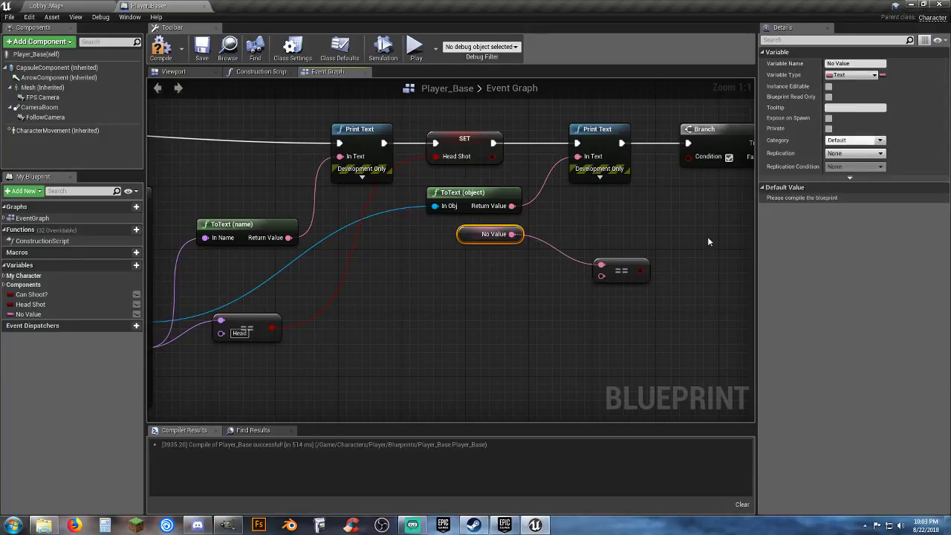
Set the default value of the No Value text variable to None, compiling and saving the Player_Base blueprint
click(49, 313)
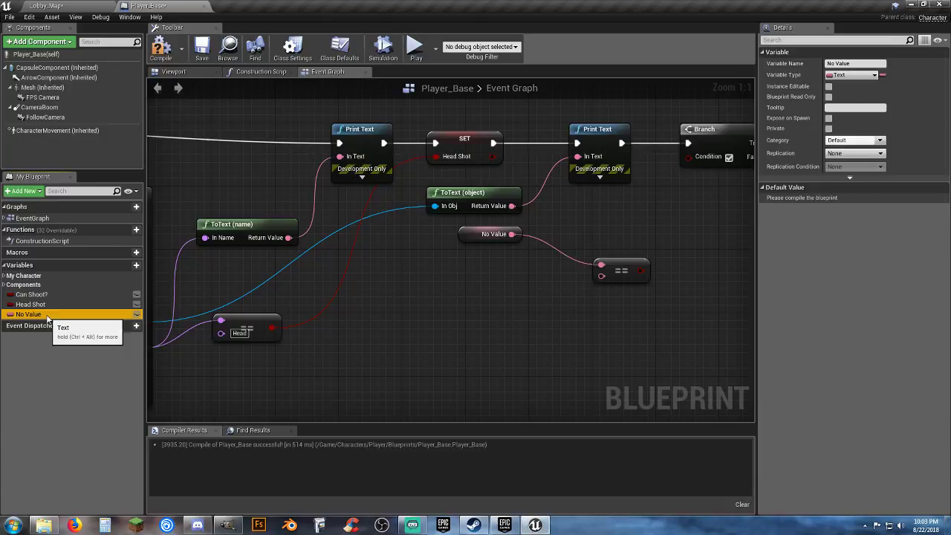
click(159, 50)
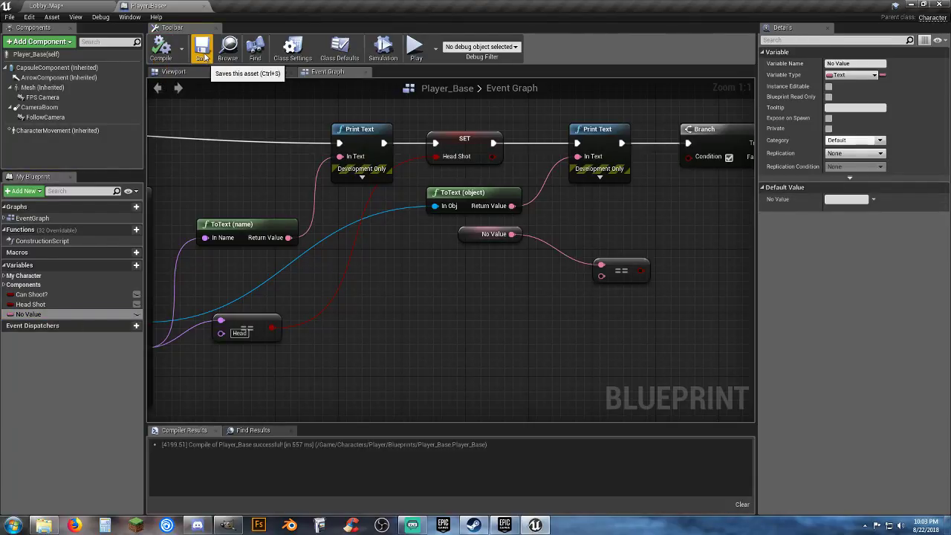
click(860, 298)
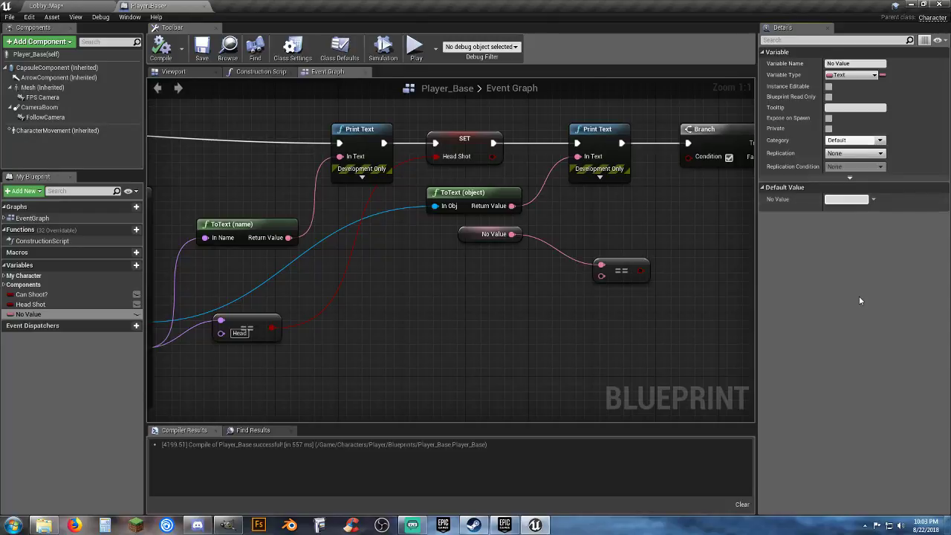
text(None)
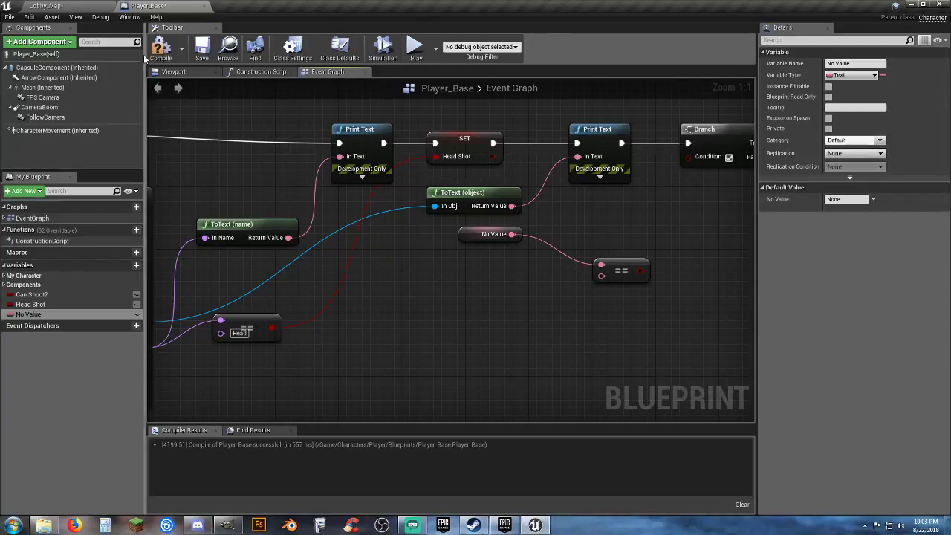
click(199, 54)
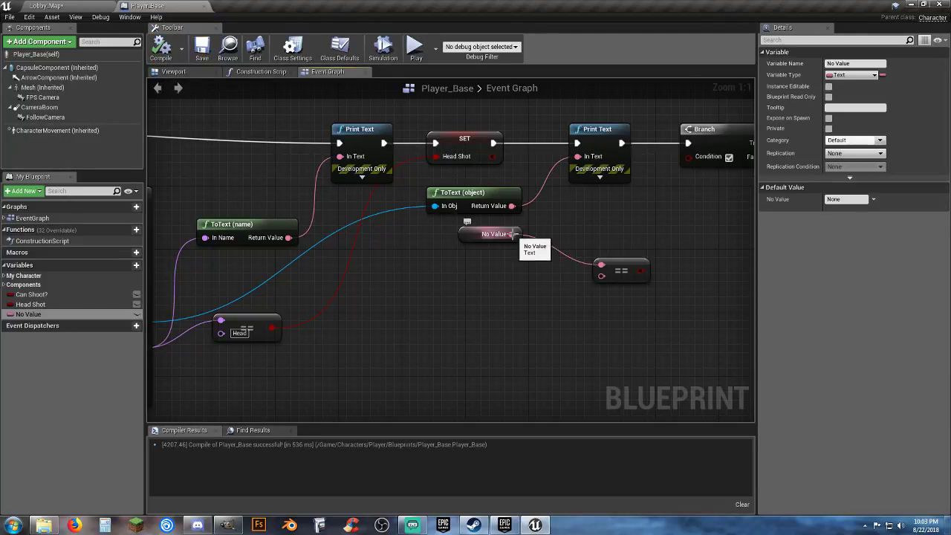
Compare ToText (object)'s Return Value with No Value in the Equal (text) node and wire its result to the Branch's Condition
drag(511, 234, 600, 277)
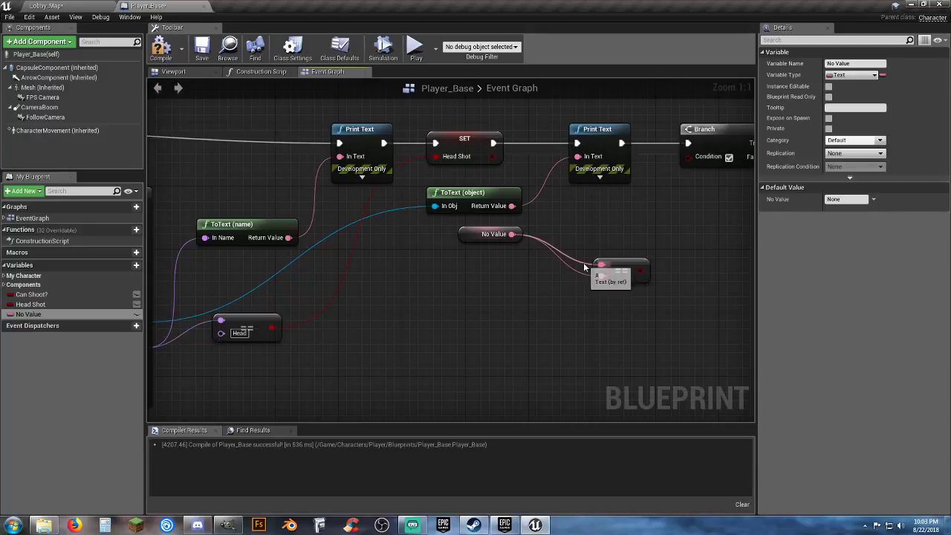
click(581, 262)
click(600, 265)
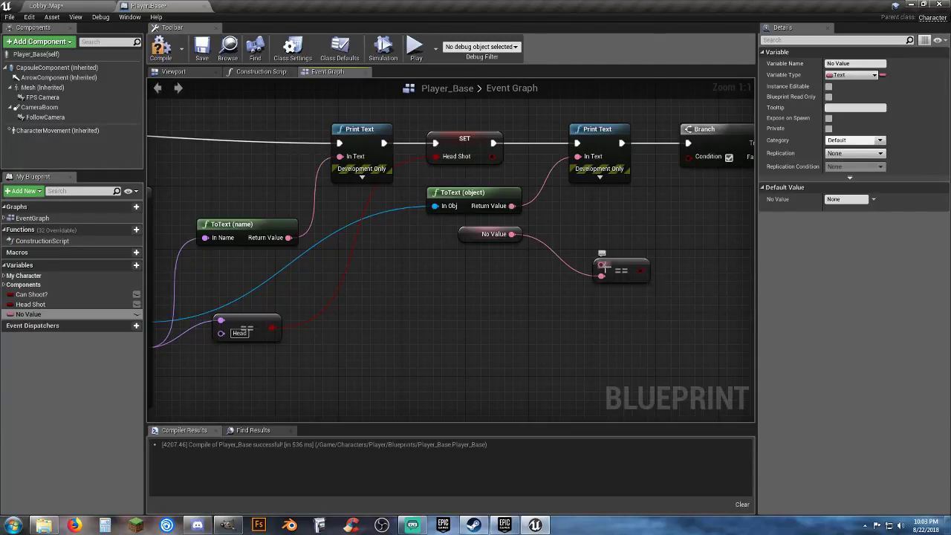
drag(600, 264, 512, 206)
drag(617, 268, 688, 157)
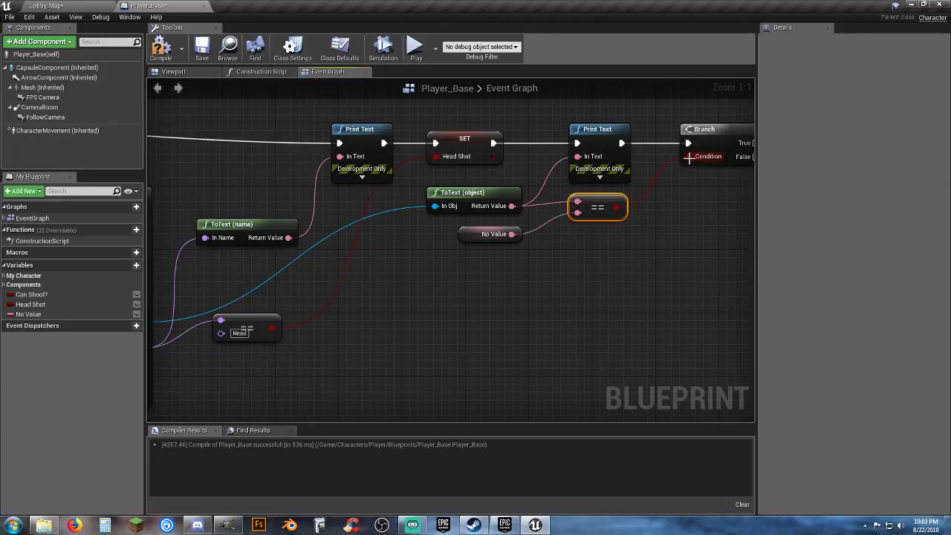
right_drag(710, 222, 531, 267)
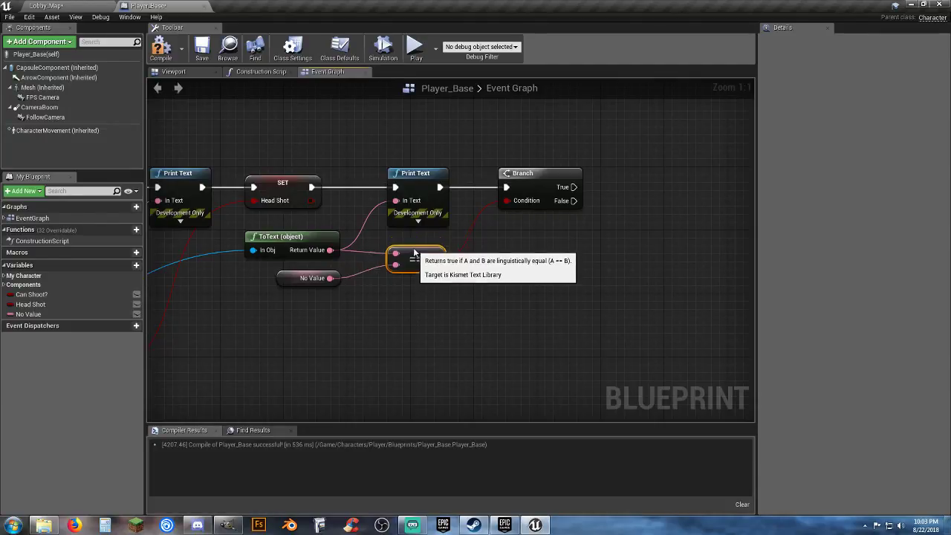
drag(415, 250, 416, 265)
right_drag(383, 320, 478, 320)
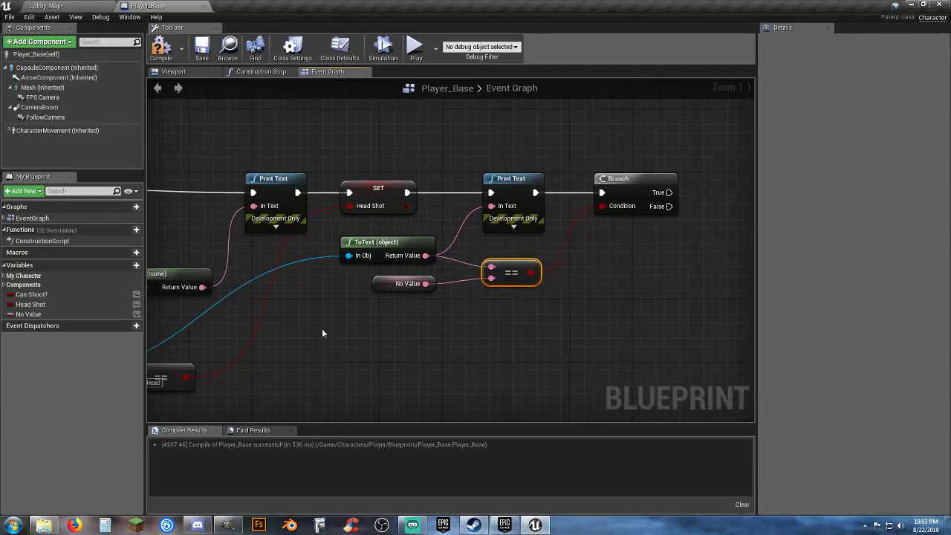
Delete ToText (name) and its Print Text node, and connect the line trace's execution output directly to SET Head Shot
right_drag(321, 329, 478, 328)
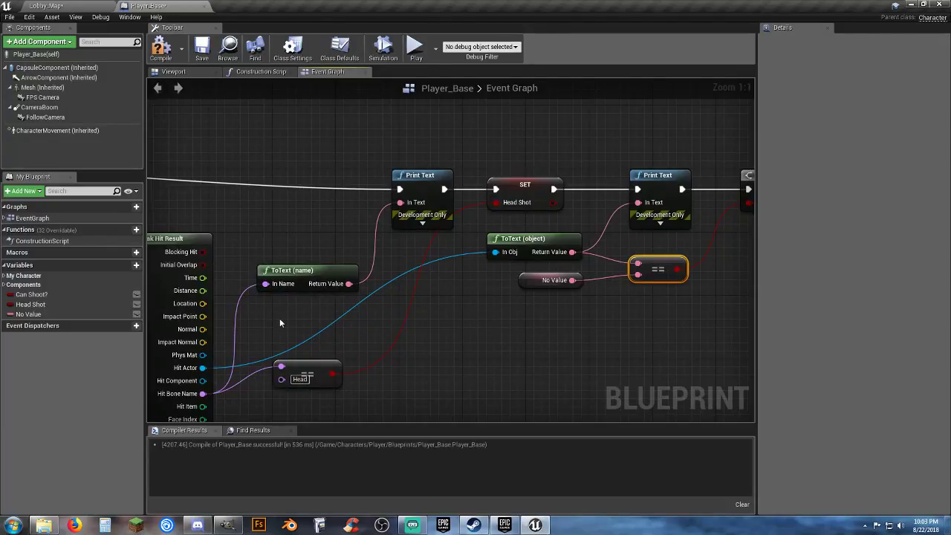
click(332, 270)
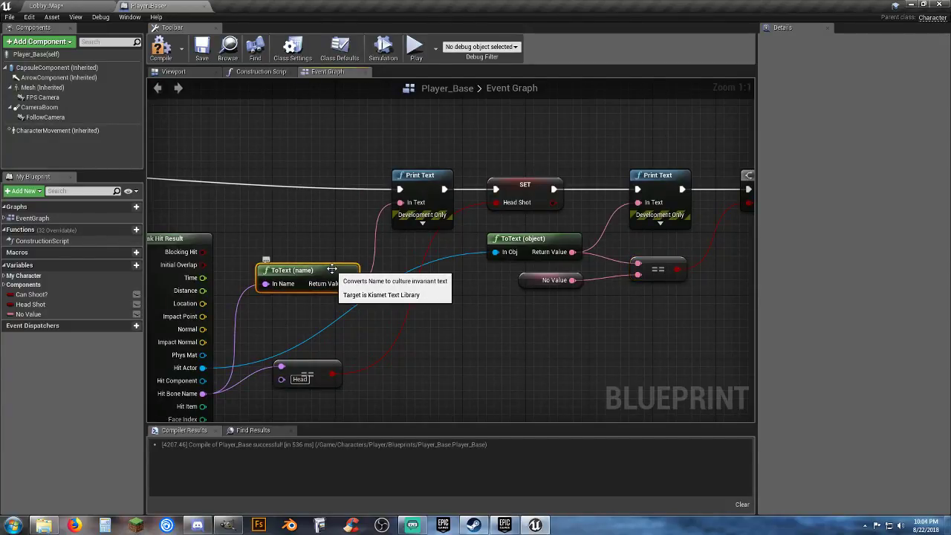
key(Delete)
click(415, 176)
key(Delete)
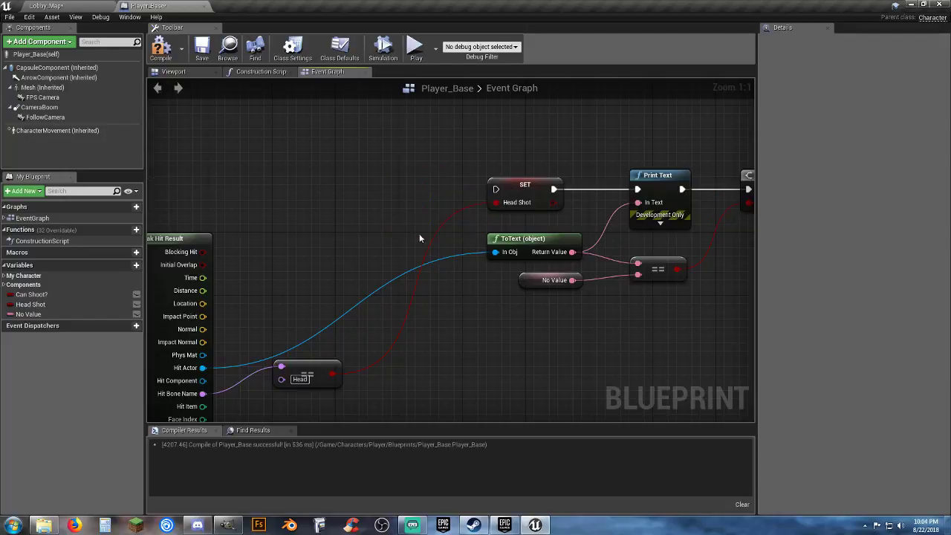
right_drag(336, 227, 446, 229)
drag(199, 191, 613, 195)
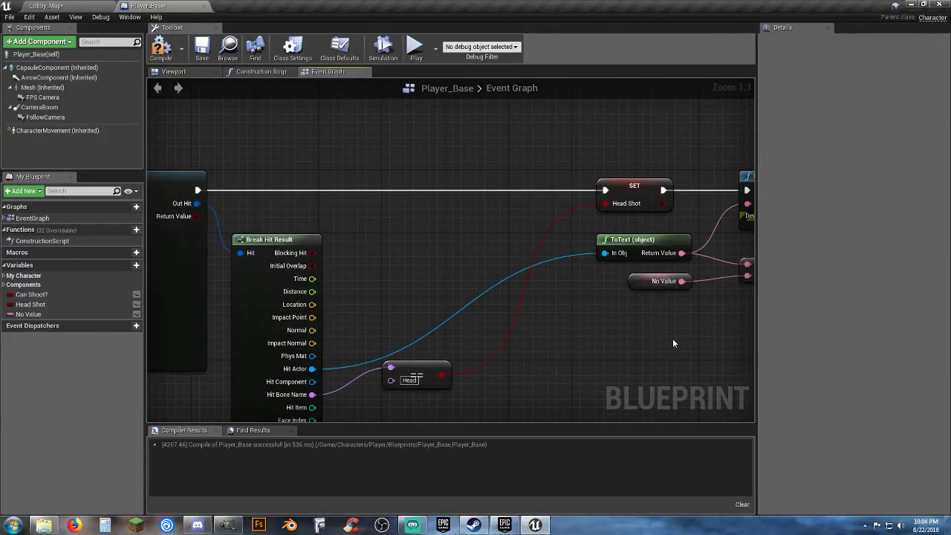
Add a Print Text node on the Branch's False output, fed by ToText (object)'s Return Value, and compile the blueprint
right_drag(672, 338, 281, 327)
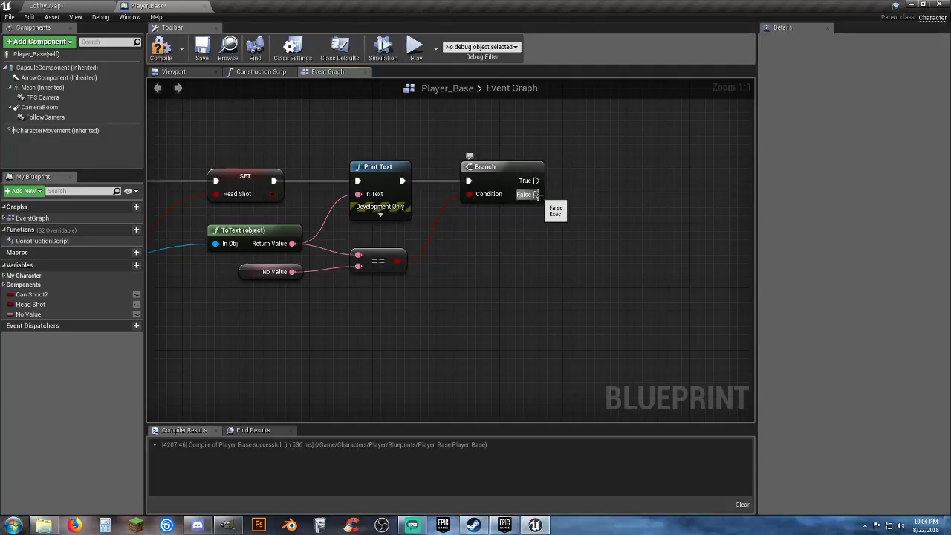
drag(547, 182, 598, 187)
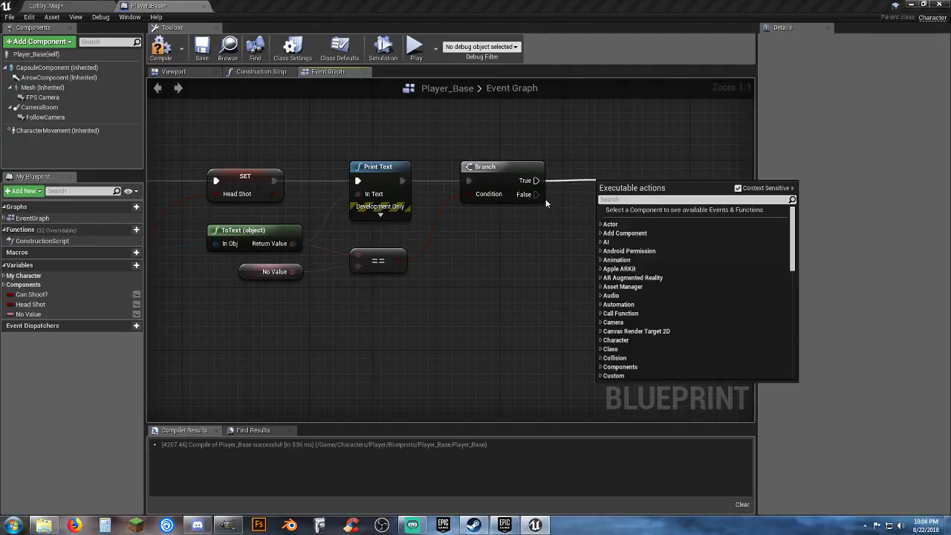
drag(536, 194, 586, 202)
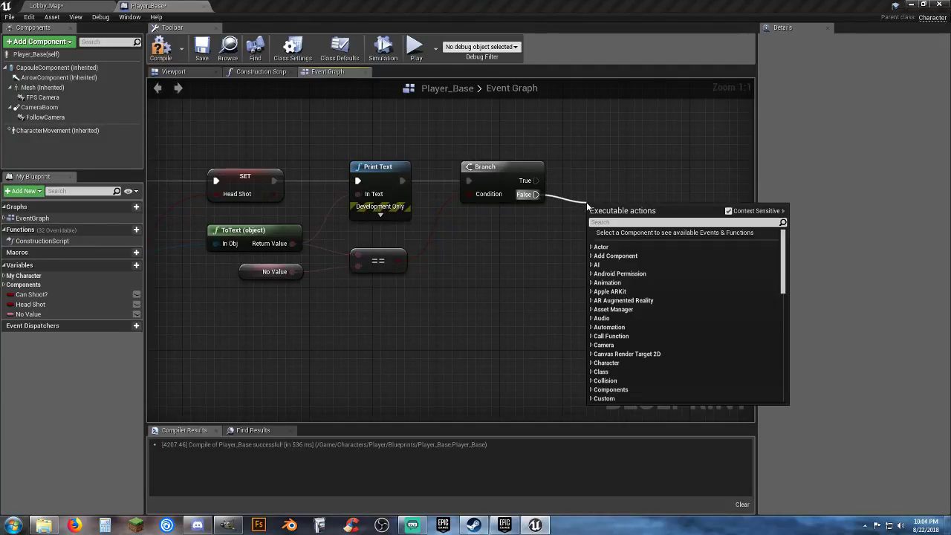
text(print)
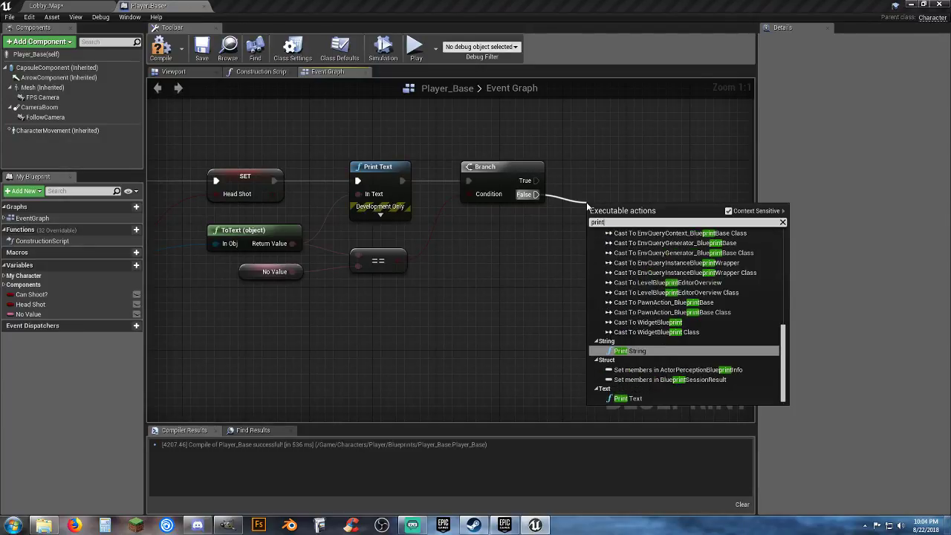
text(t)
key(Return)
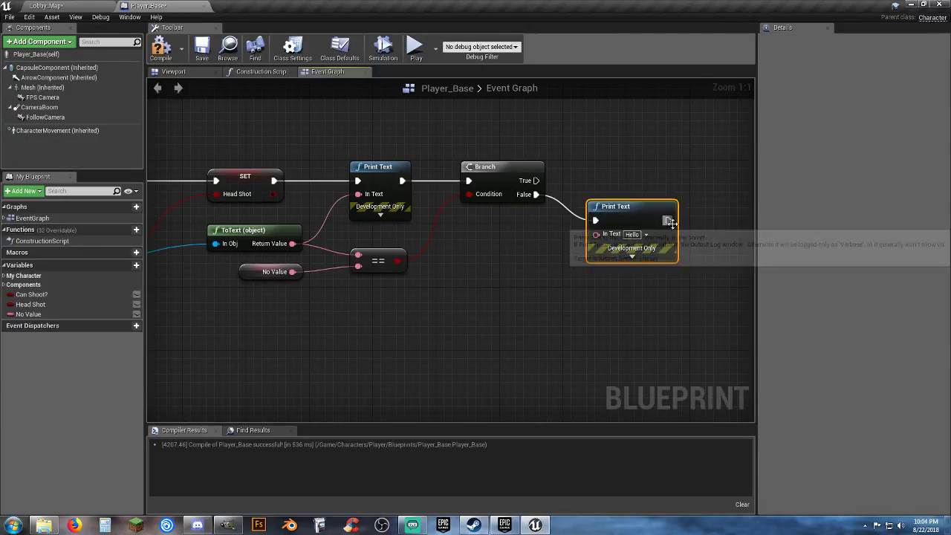
drag(620, 215, 620, 174)
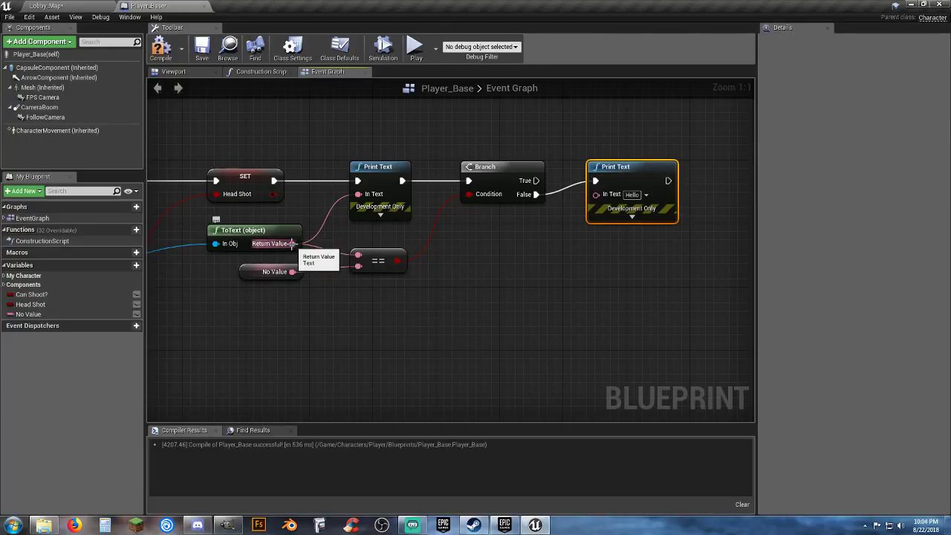
drag(292, 243, 601, 196)
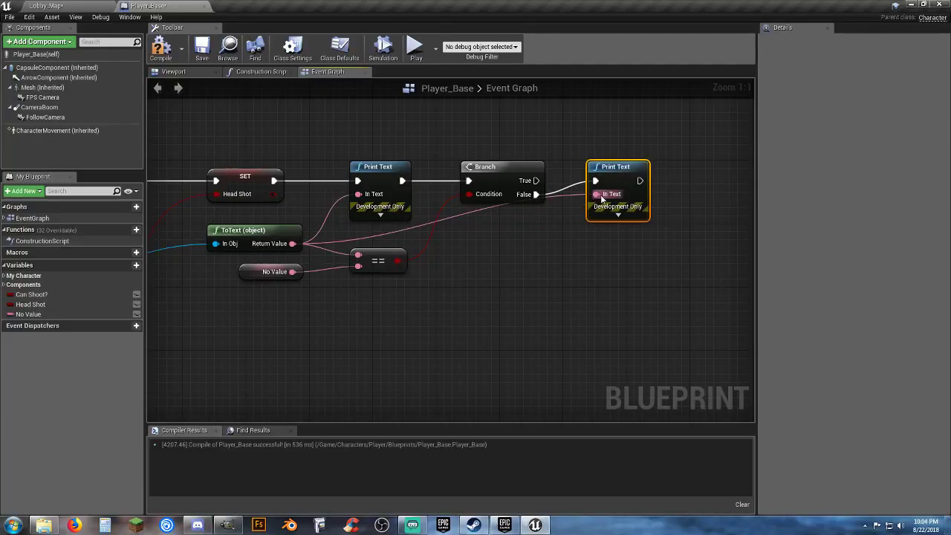
click(160, 46)
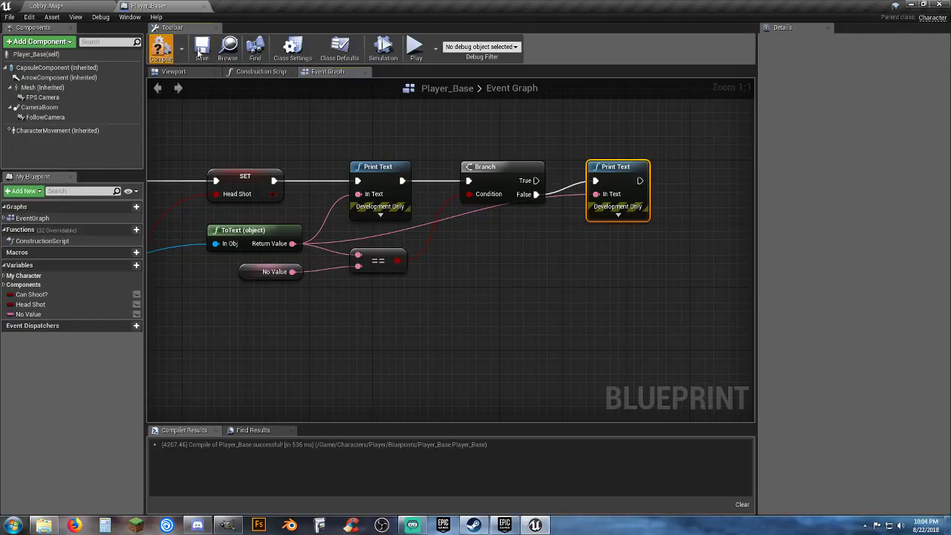
Play-test Lobby_Map by shooting the floor, a wall and the NPC's body and head, and end the session
click(88, 6)
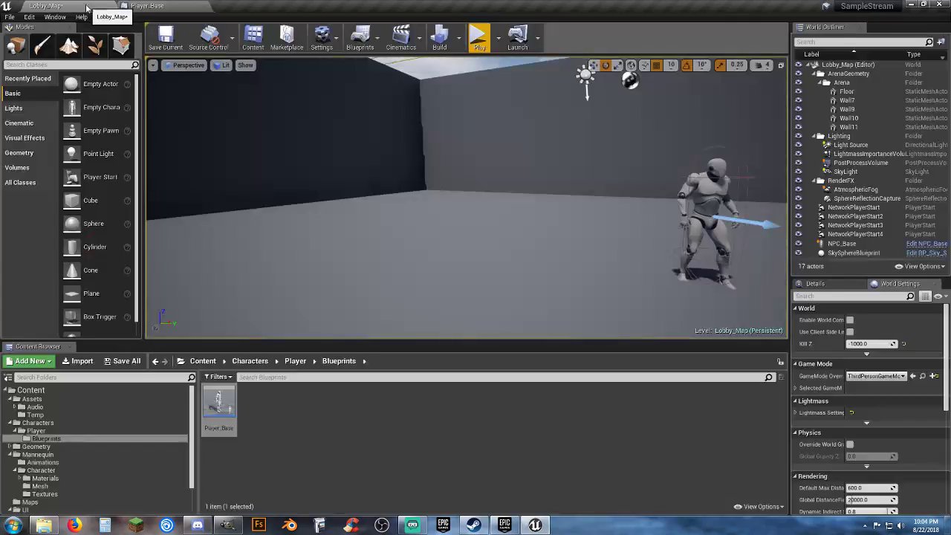
click(479, 37)
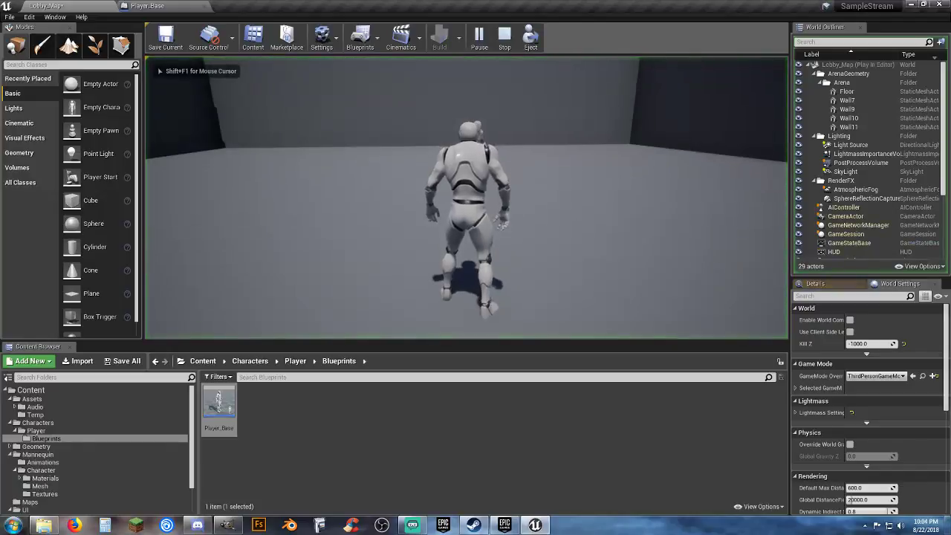
click(465, 197)
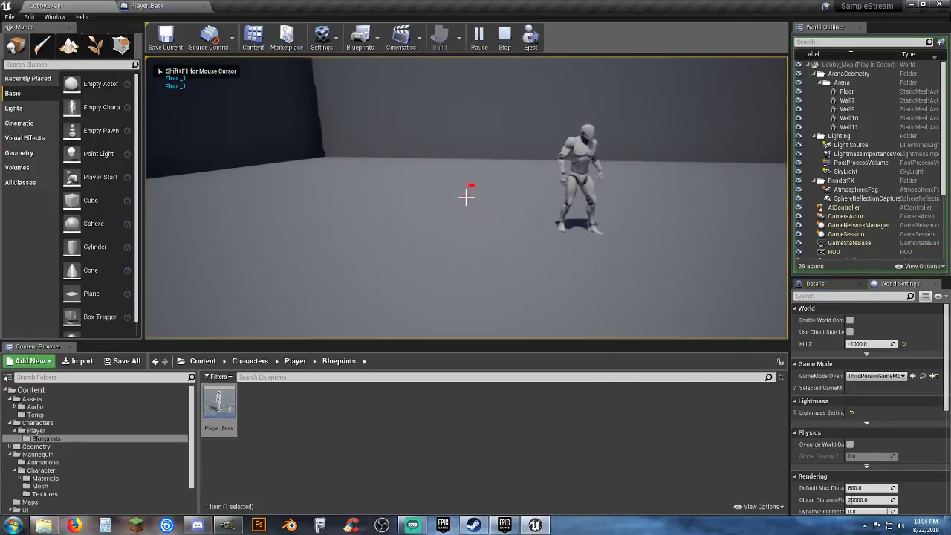
click(466, 198)
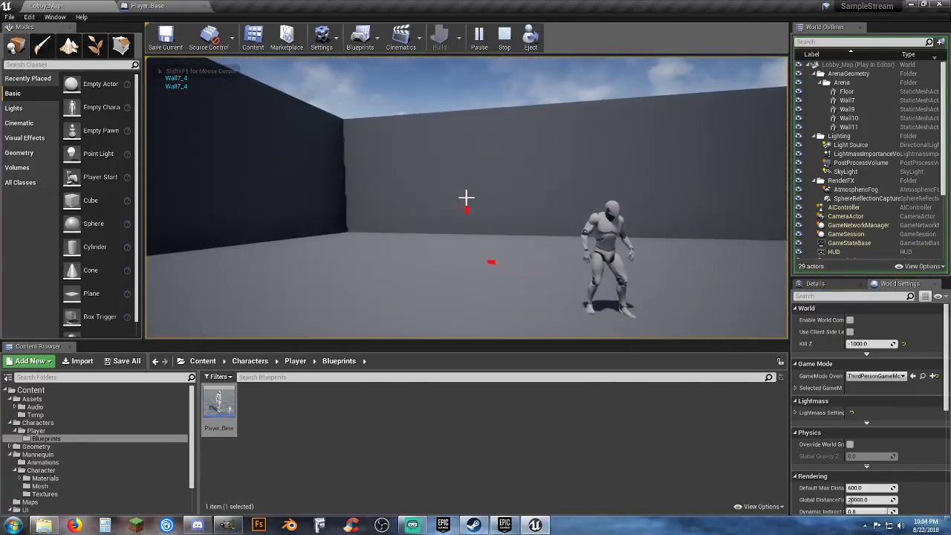
click(466, 198)
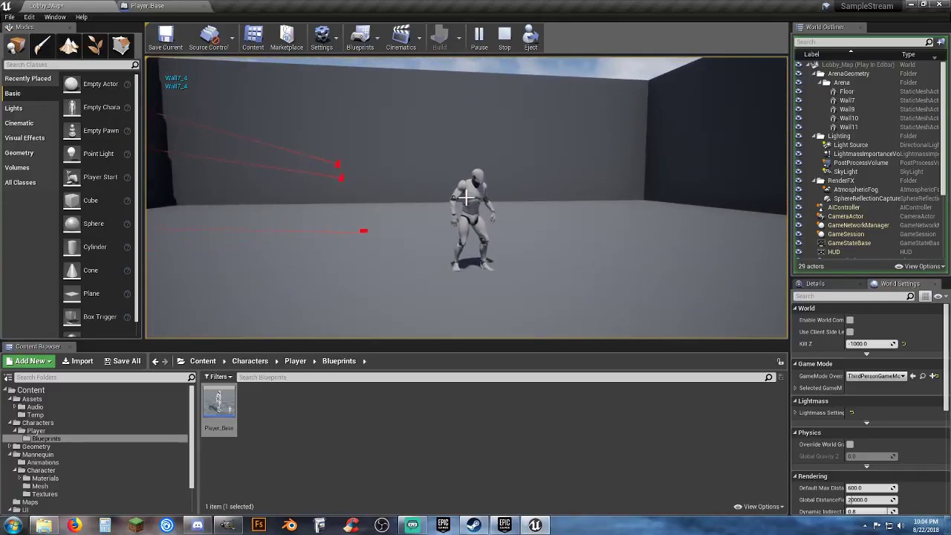
click(465, 198)
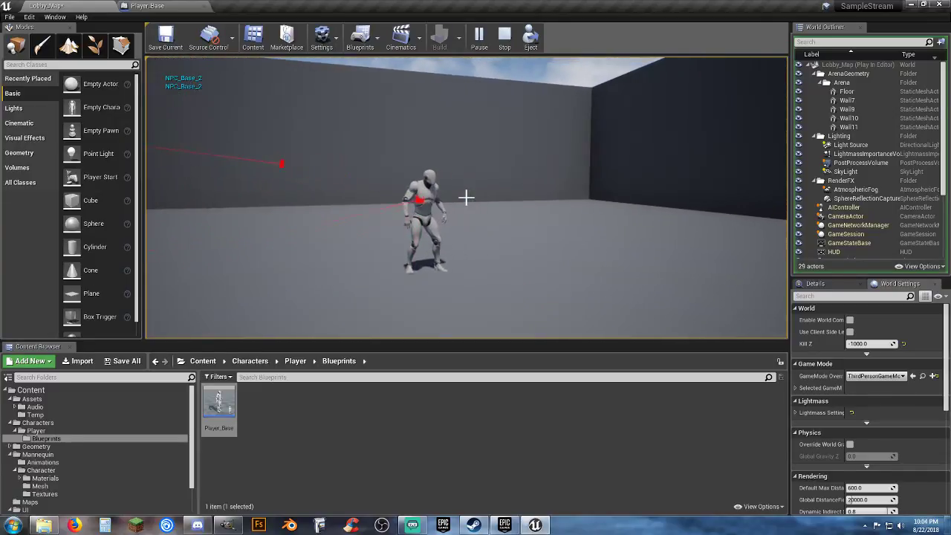
key(w)
key(d)
click(465, 197)
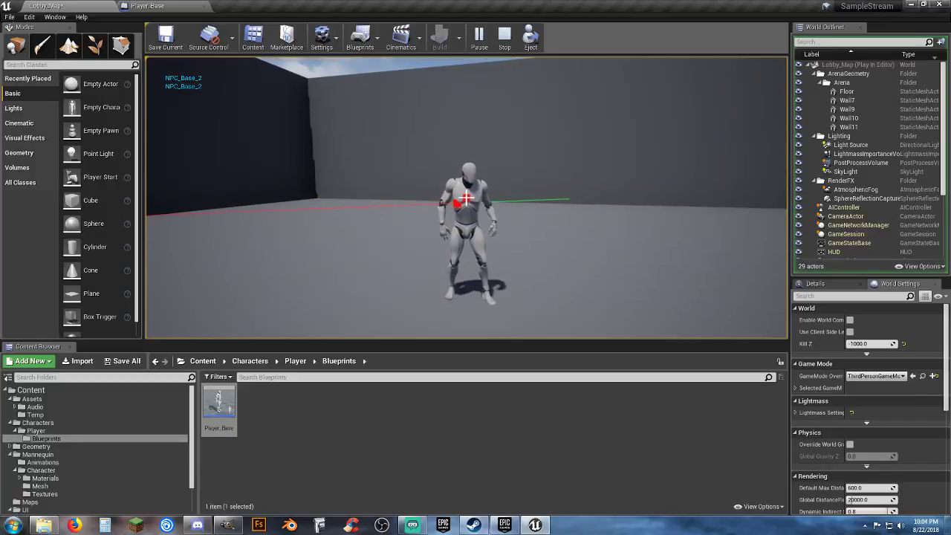
click(466, 198)
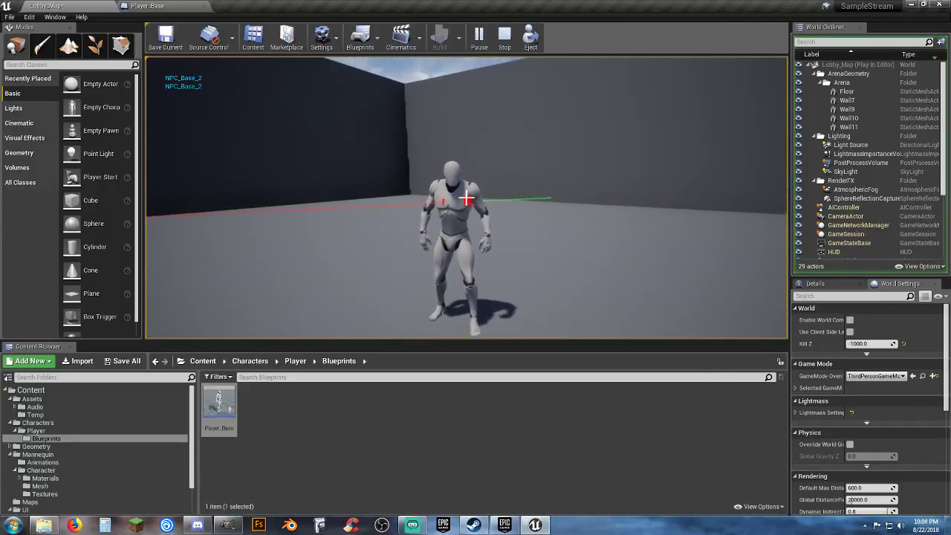
click(465, 198)
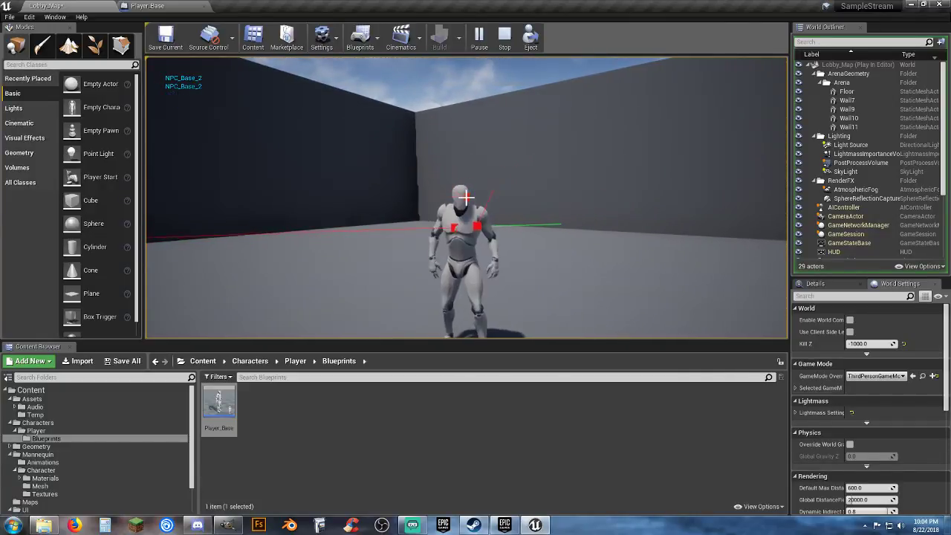
key(Escape)
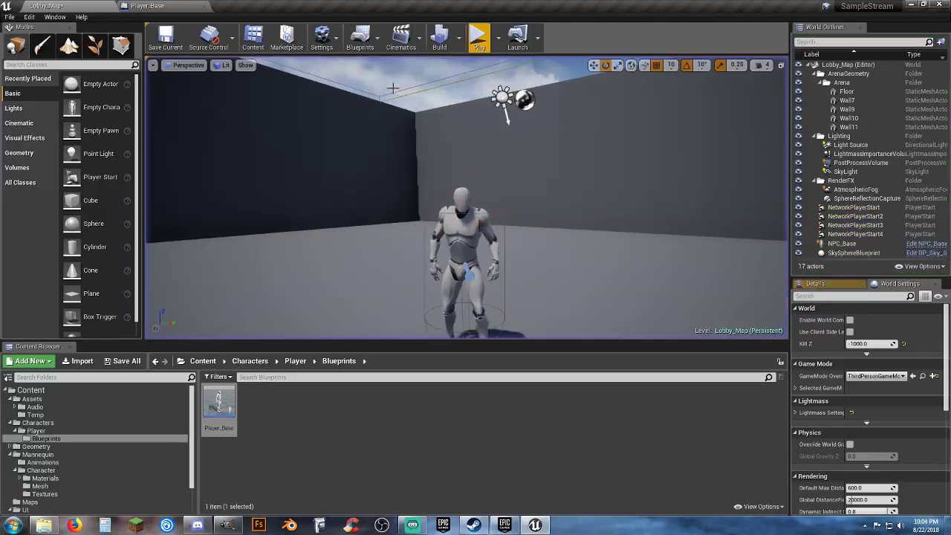
Return to the Player_Base event graph and review the node chain from the hit result to the Branch and Print Text
click(129, 5)
right_drag(244, 333, 398, 310)
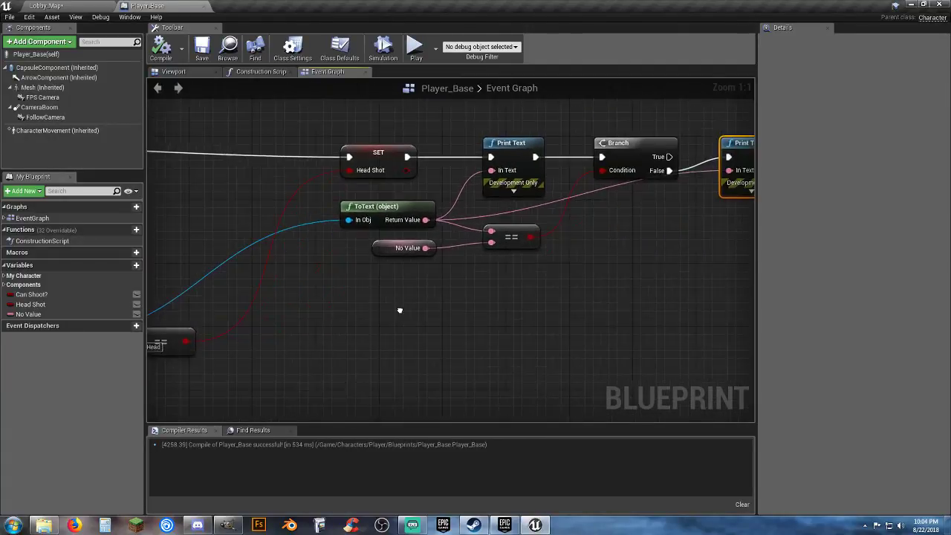
right_drag(559, 296, 431, 309)
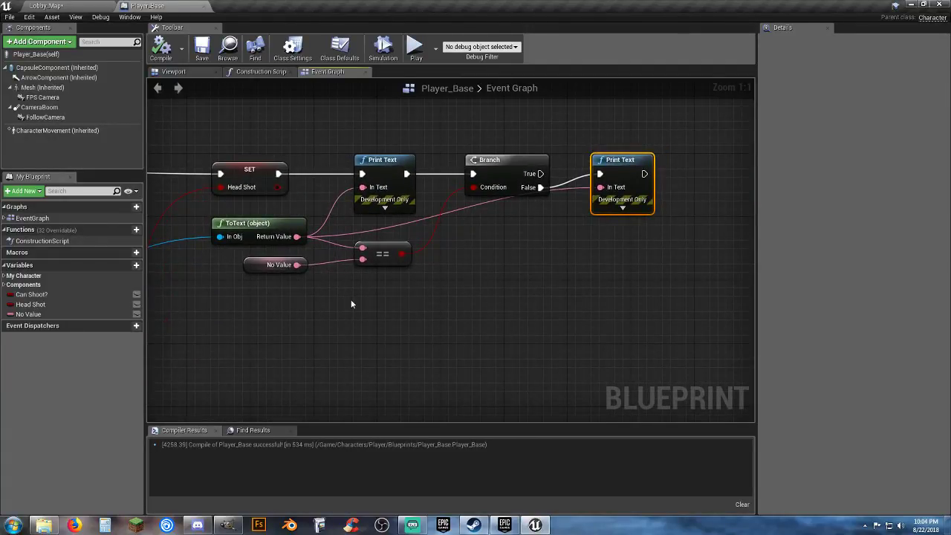
right_drag(330, 309, 654, 274)
right_drag(397, 213, 209, 247)
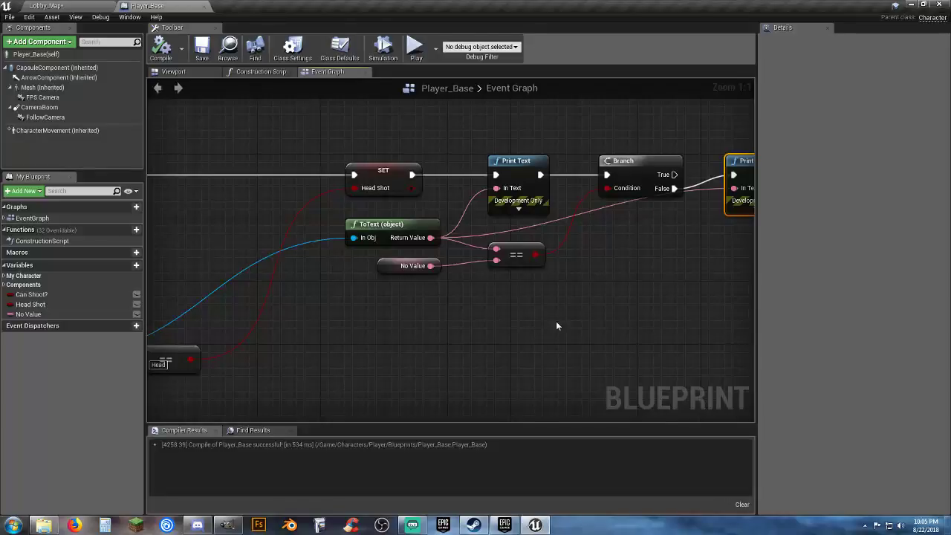
Move the No Value node slightly lower beneath the ToText (object) node
right_drag(556, 325, 508, 334)
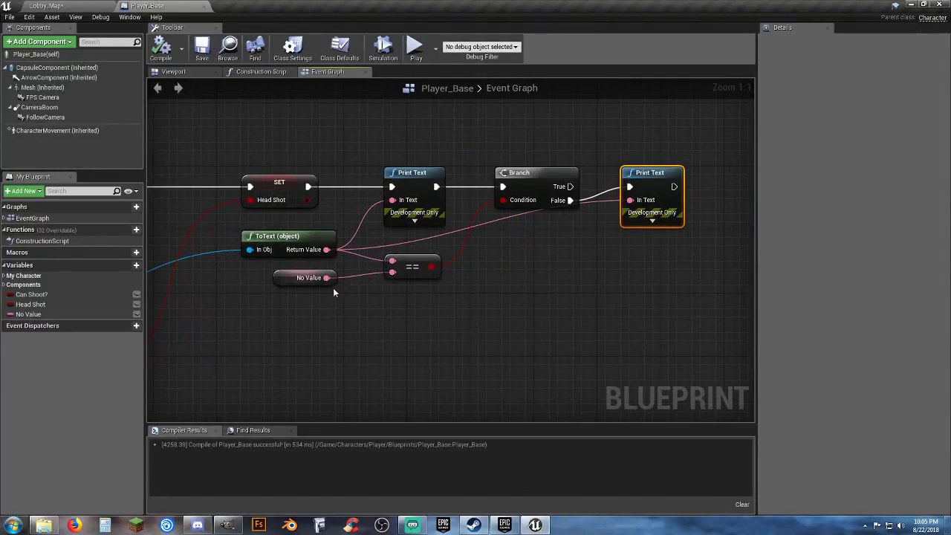
drag(308, 278, 308, 286)
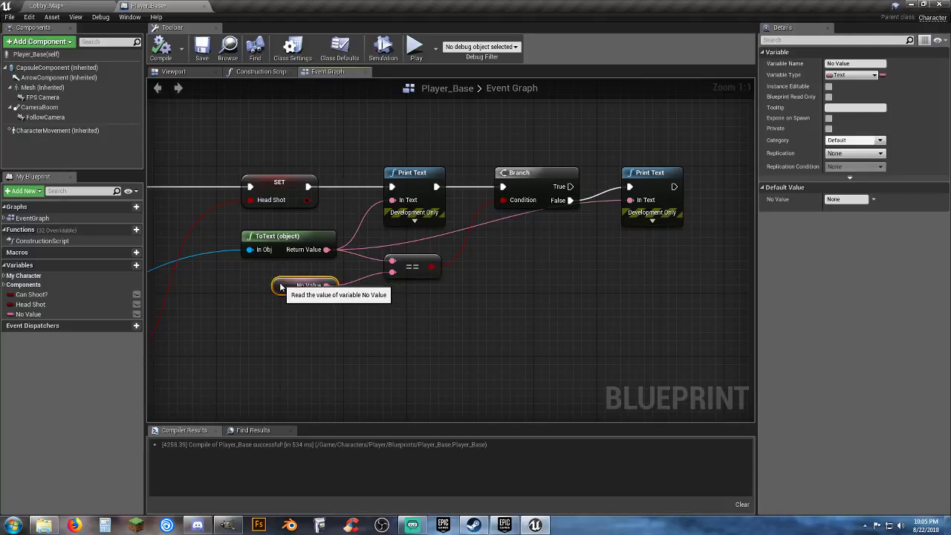
Play-test Lobby_Map by shooting the sky, a wall and the NPC's head, and end the session
click(59, 5)
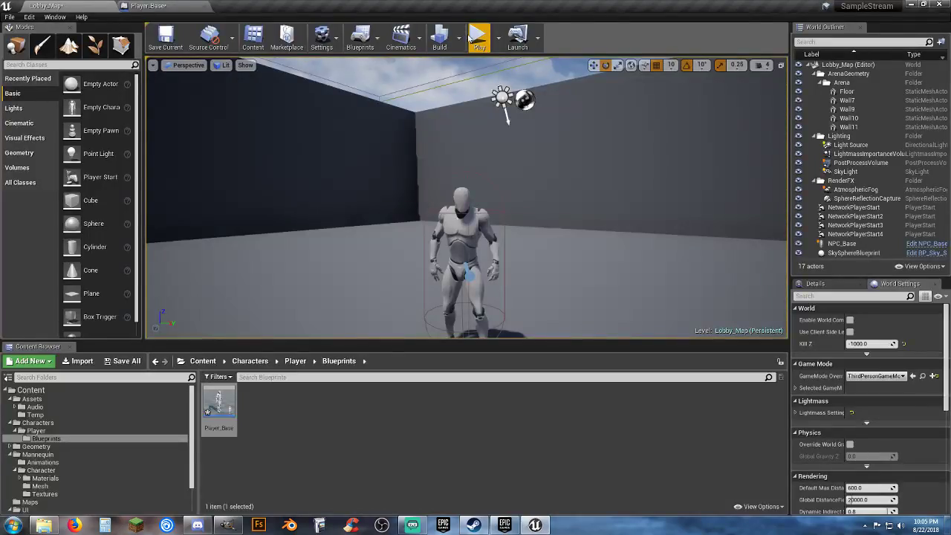
click(471, 37)
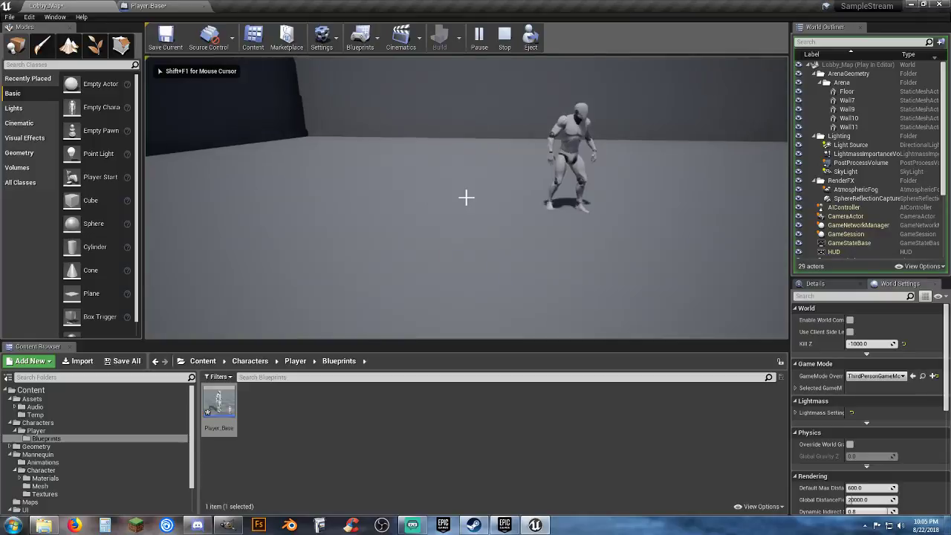
click(465, 197)
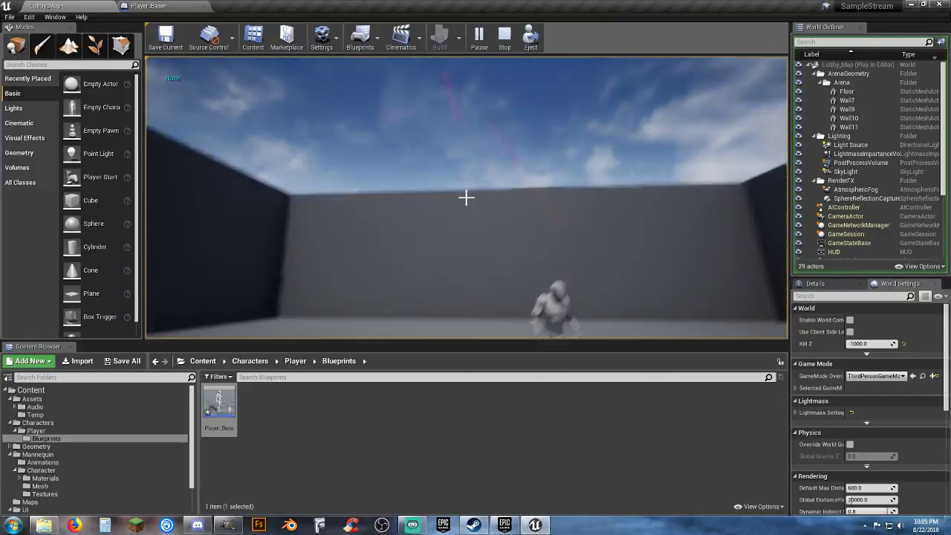
click(466, 197)
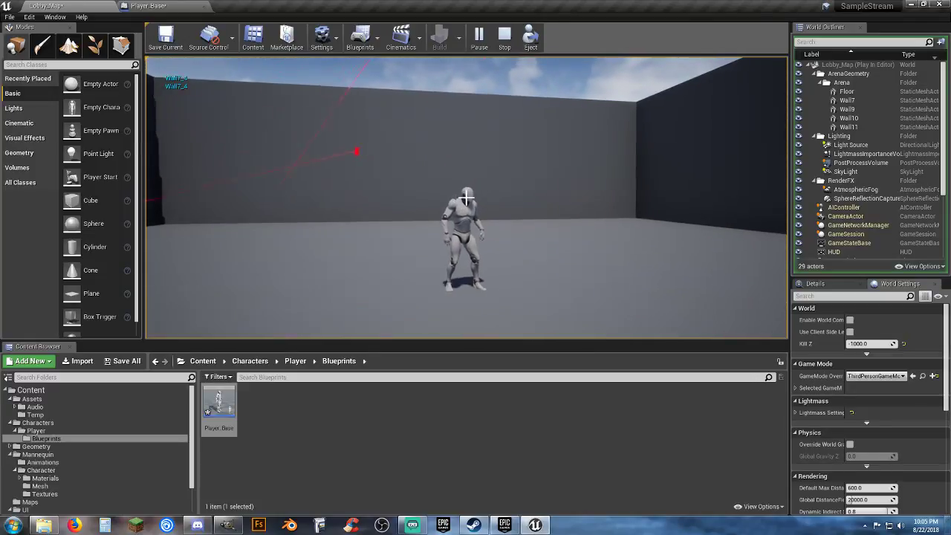
click(466, 198)
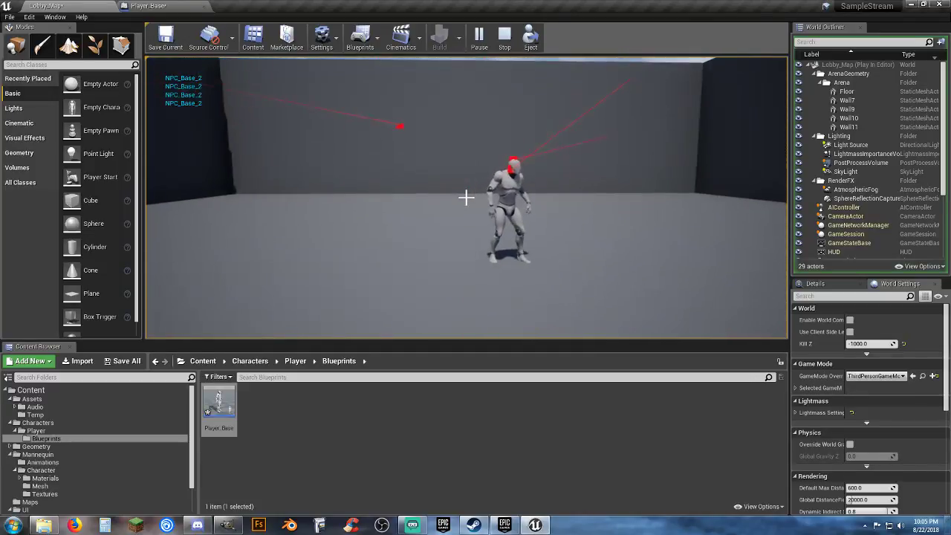
key(w)
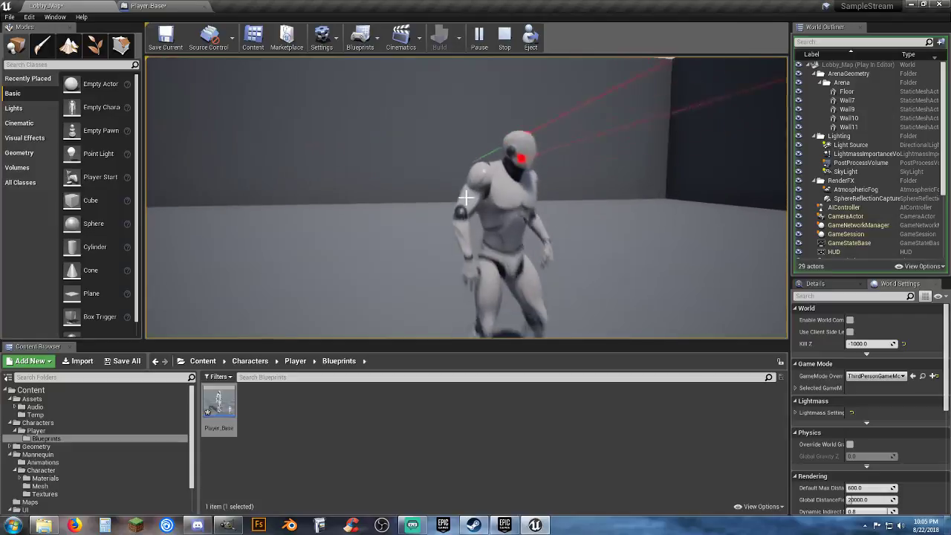
click(466, 197)
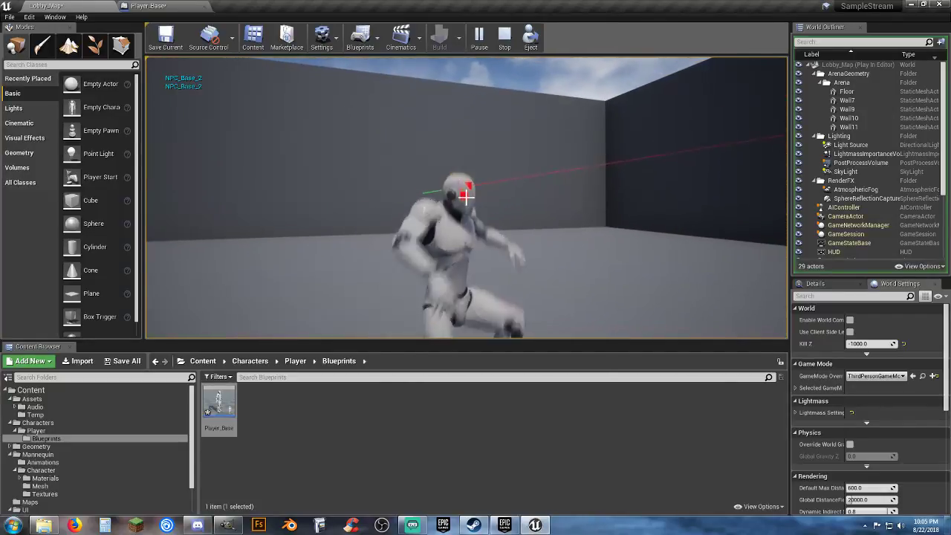
click(466, 195)
key(Escape)
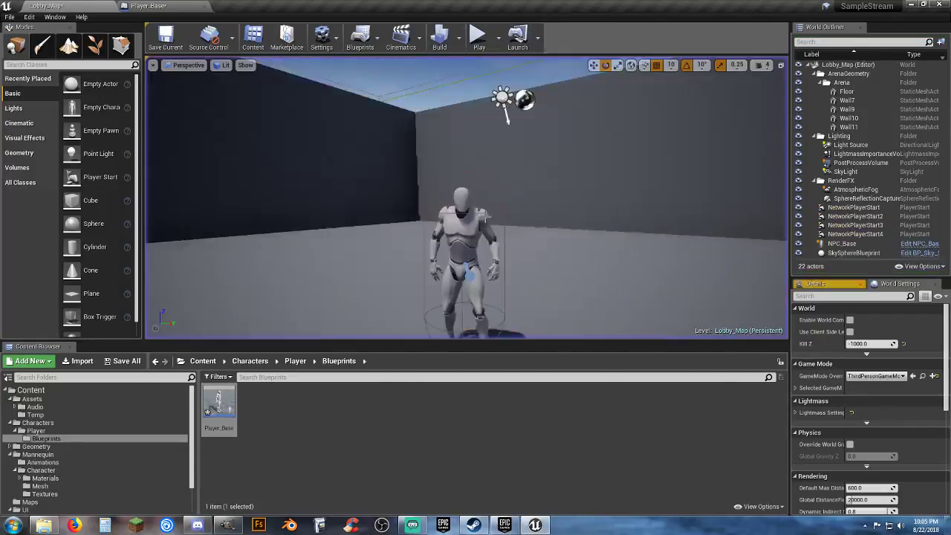
In Player_Base's event graph, delete every node after Break Hit Result, from the Head comparison and SET Head Shot to the final Print Text
click(148, 6)
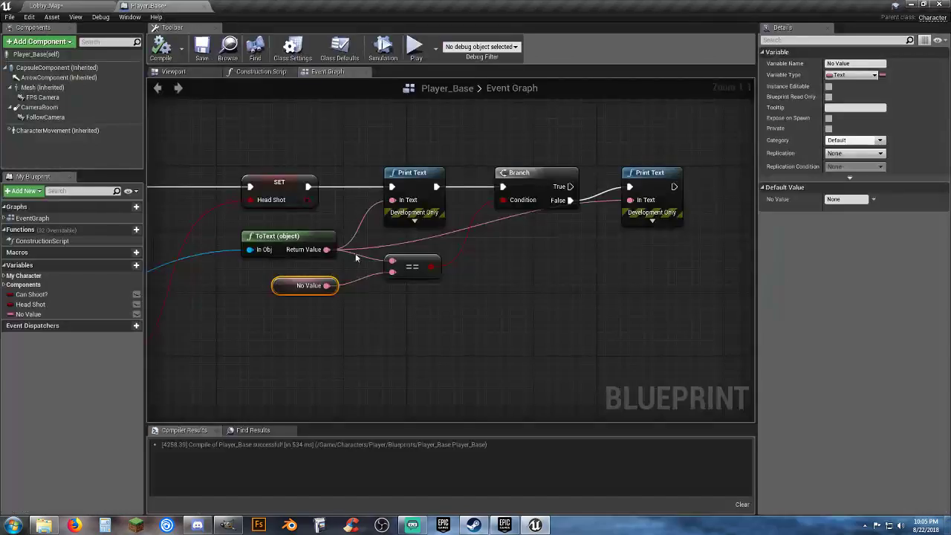
scroll(288, 345, down, 3)
right_drag(288, 345, 532, 264)
scroll(543, 276, down, 1)
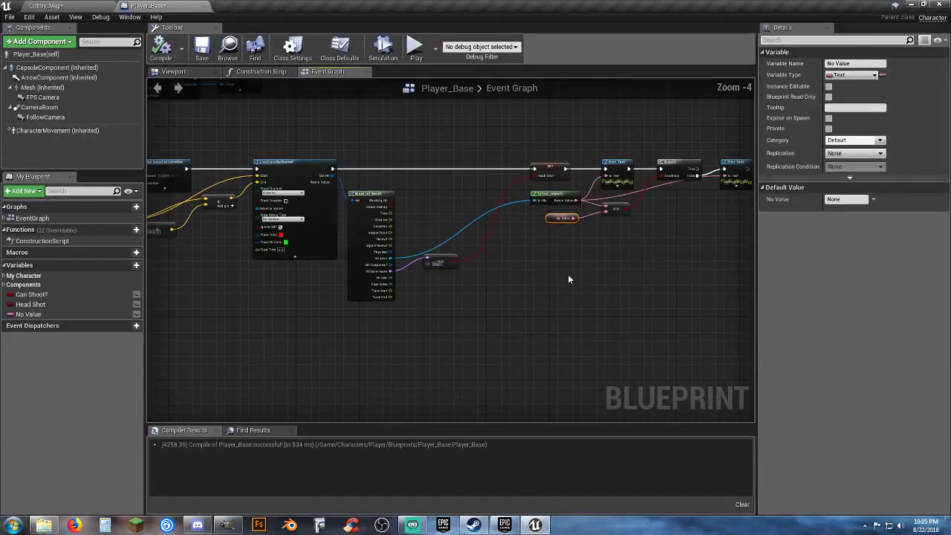
right_drag(614, 278, 442, 310)
drag(405, 194, 253, 169)
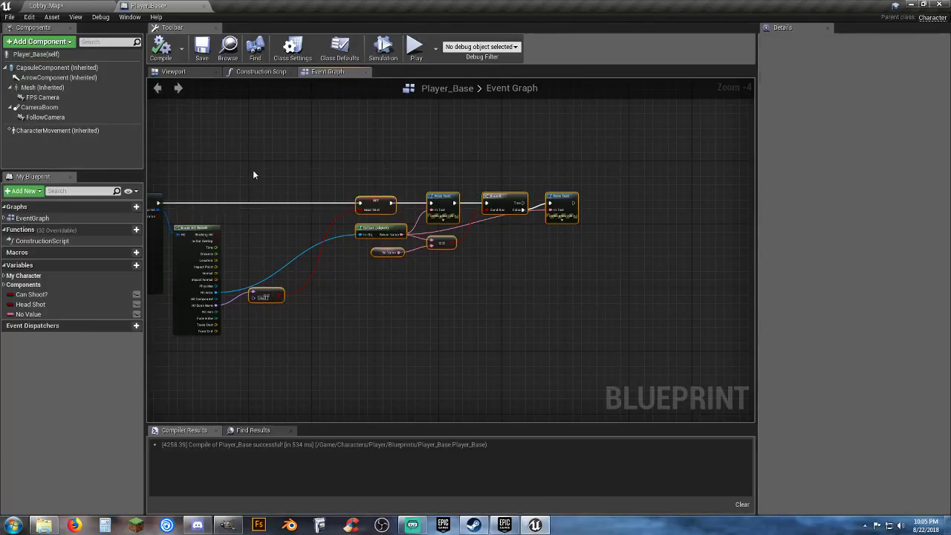
key(Delete)
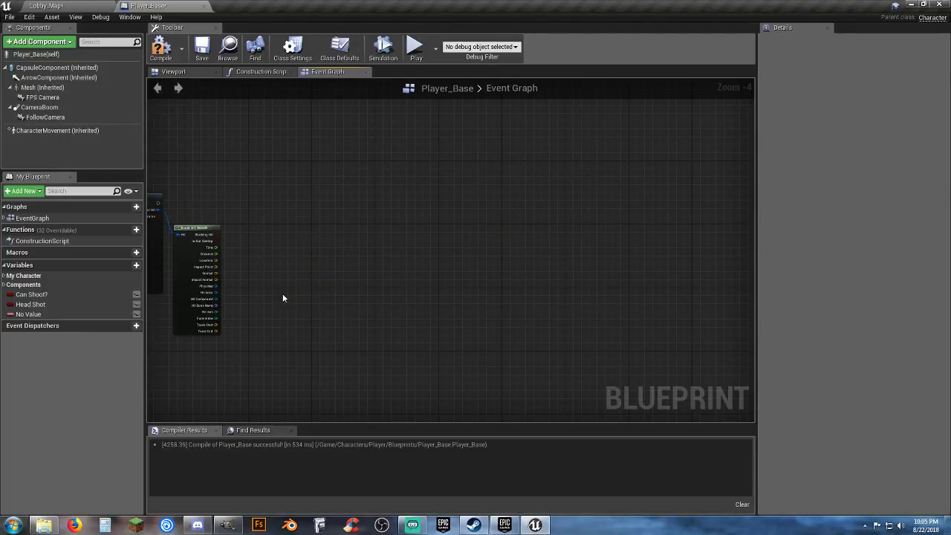
Close the Player_Base blueprint and the SampleStream project without saving Player_Base or Lobby_Map
click(204, 6)
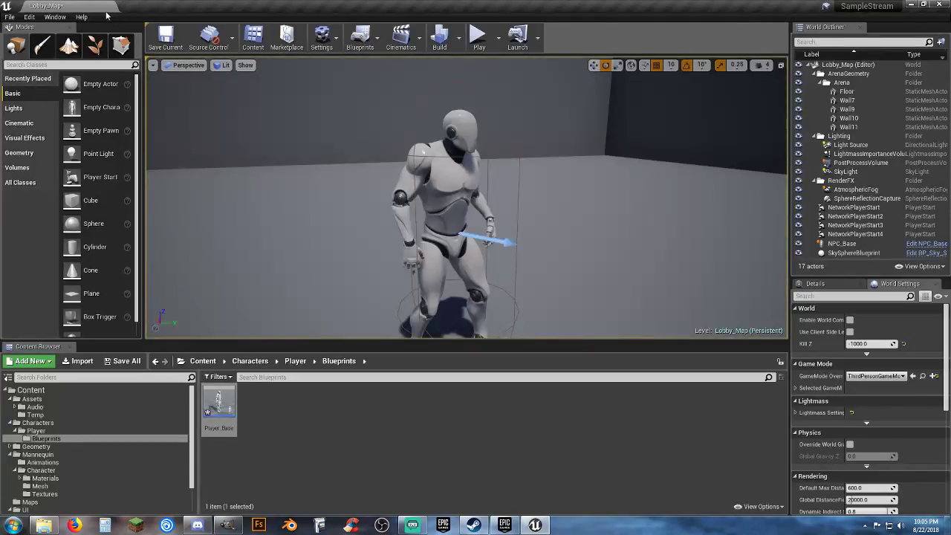
click(941, 5)
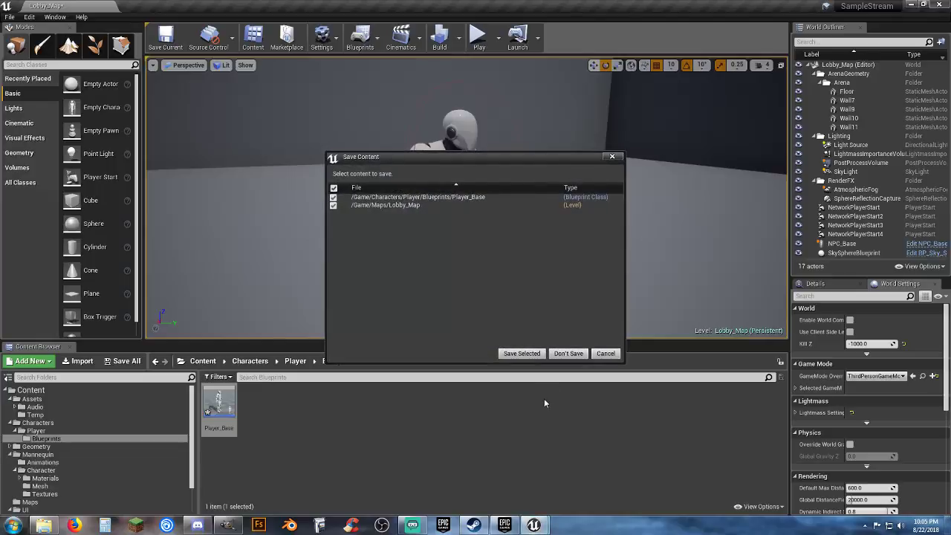
click(566, 351)
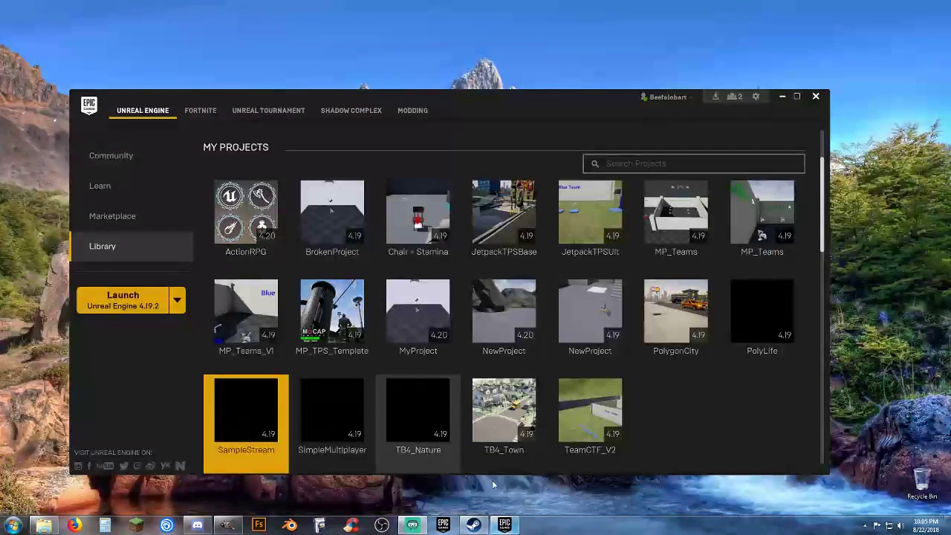
Delete the SampleStream project from the Epic Games Launcher library
right_click(249, 412)
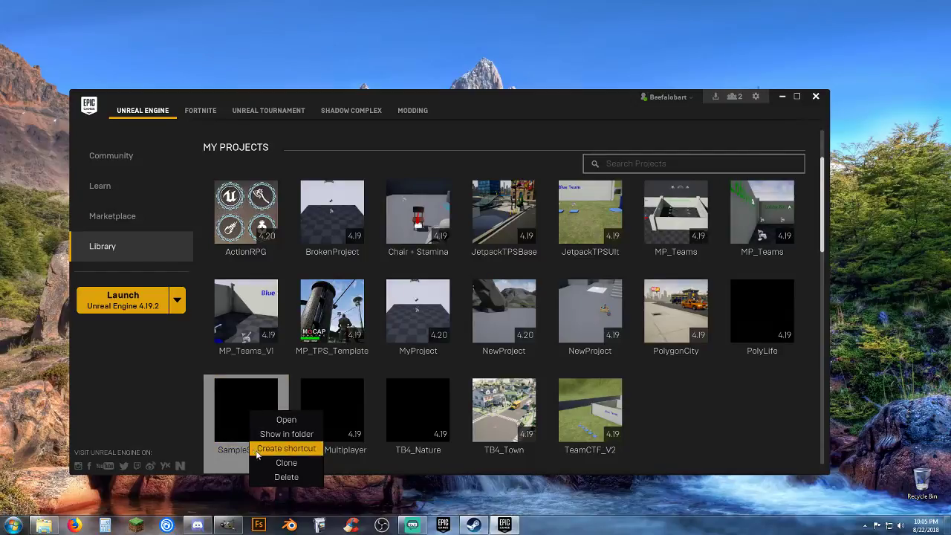
click(286, 476)
click(438, 333)
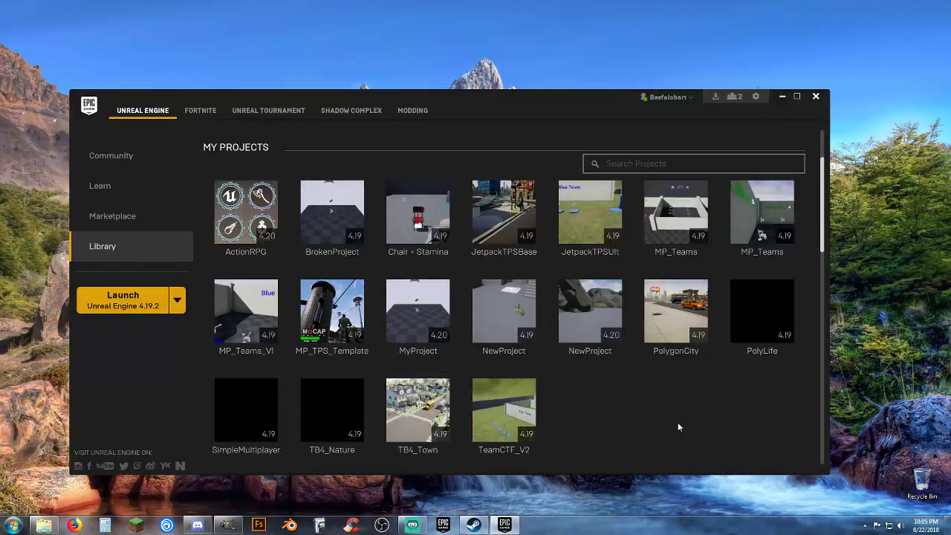
Open the PolyLife project and close its editor again
double_click(758, 334)
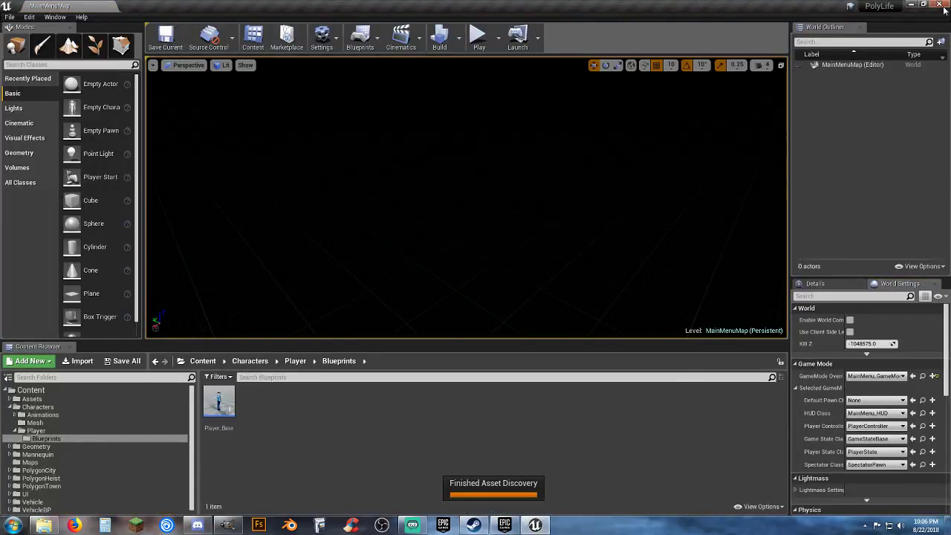
click(939, 5)
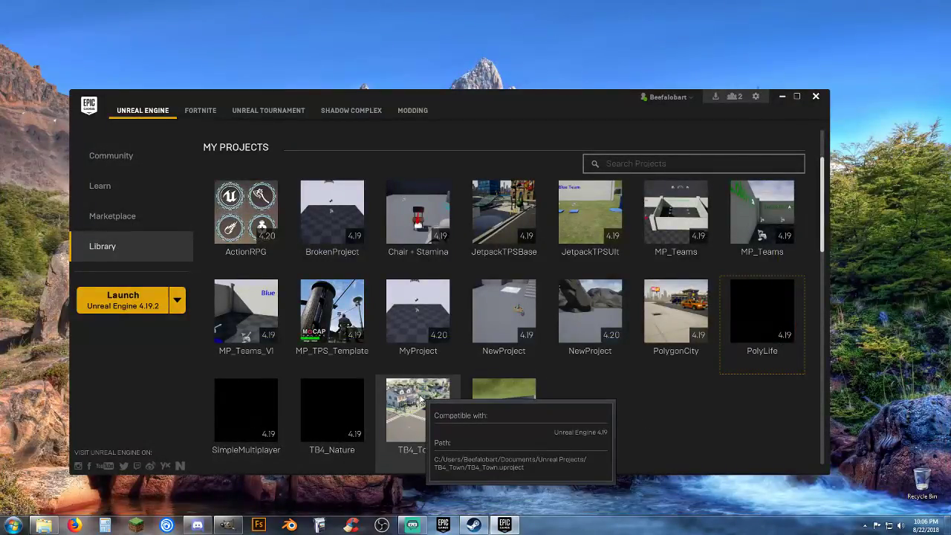
Open the TB4_Town project and load the Demonstration map from the PolygonTown Maps folder
double_click(416, 427)
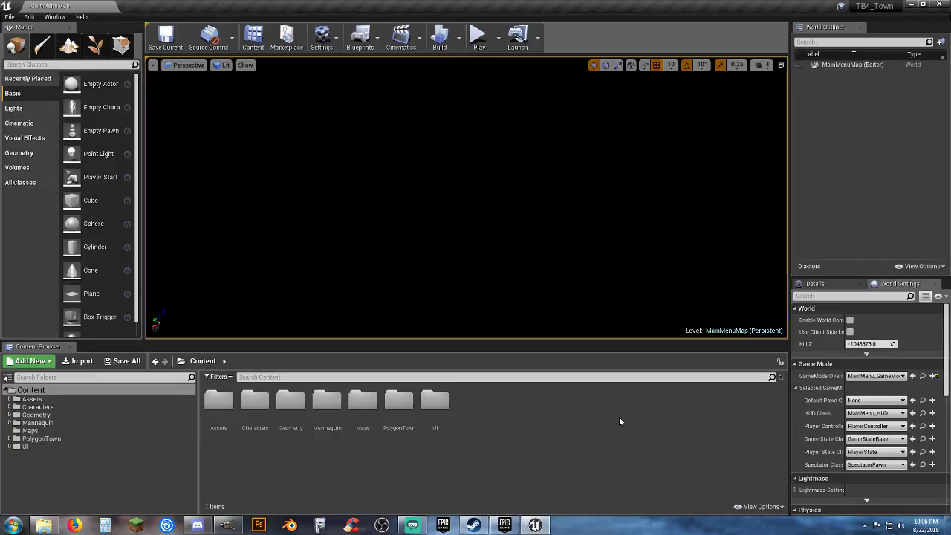
click(64, 431)
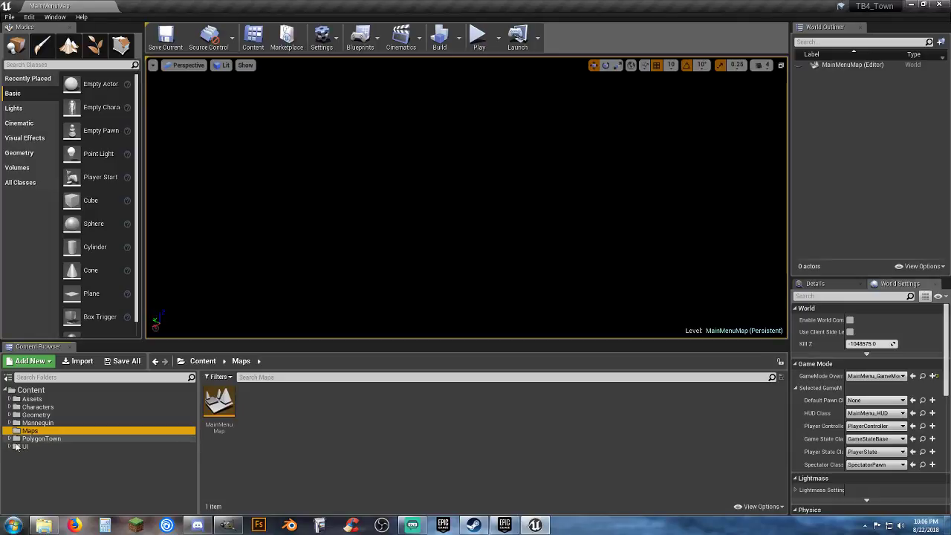
click(10, 439)
click(34, 446)
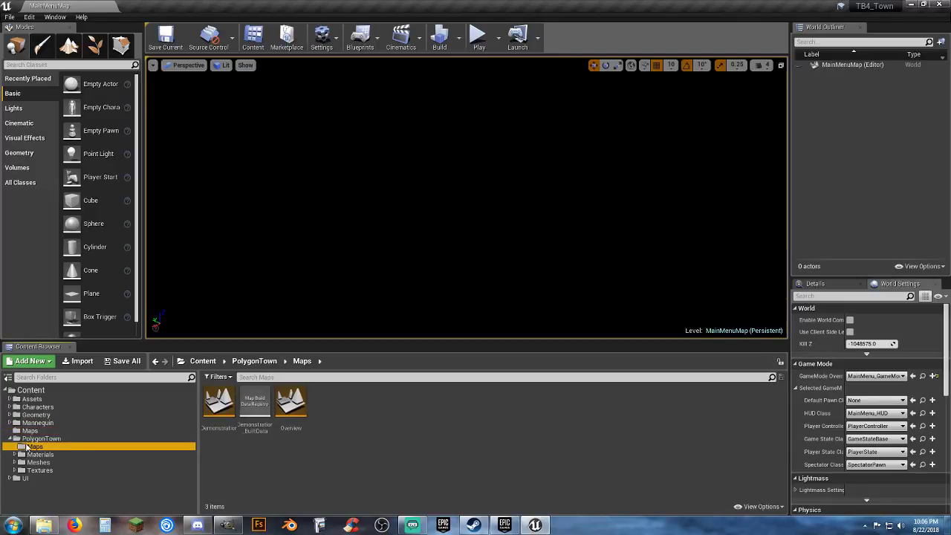
double_click(219, 405)
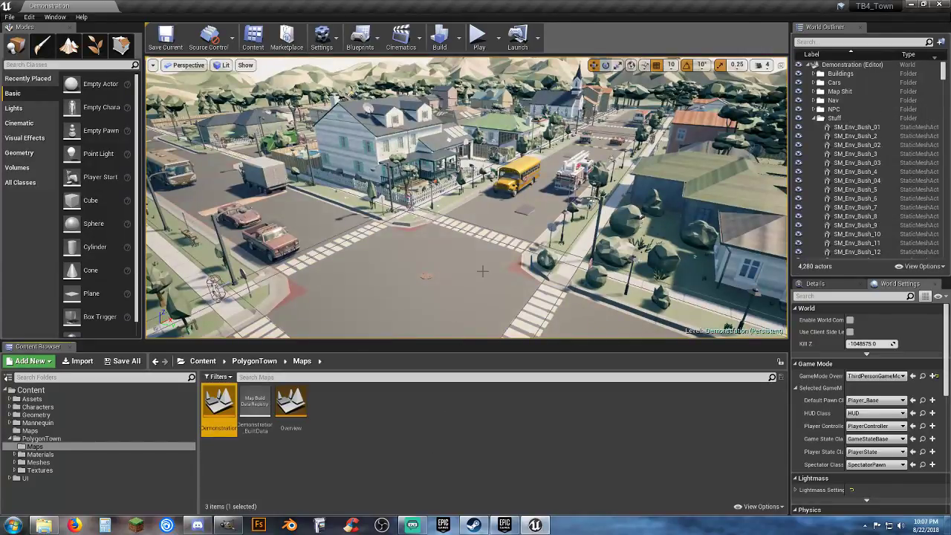
right_drag(483, 271, 468, 312)
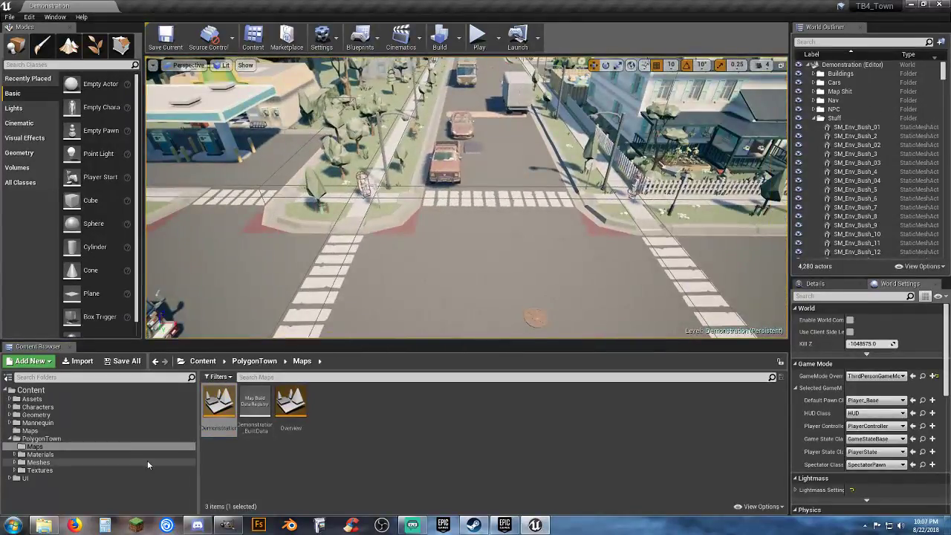
Open the Player_Base blueprint from the Characters/Player/Blueprints folder
click(9, 407)
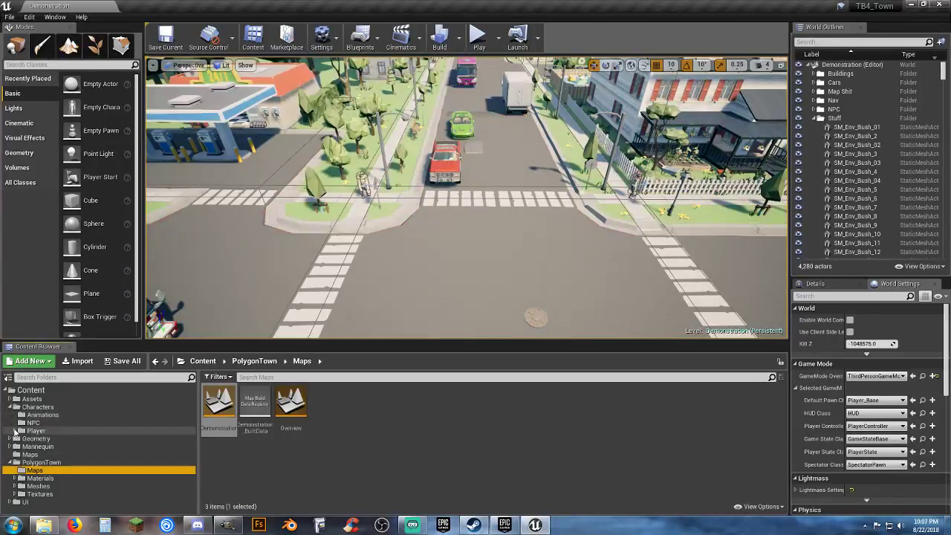
click(13, 431)
click(43, 439)
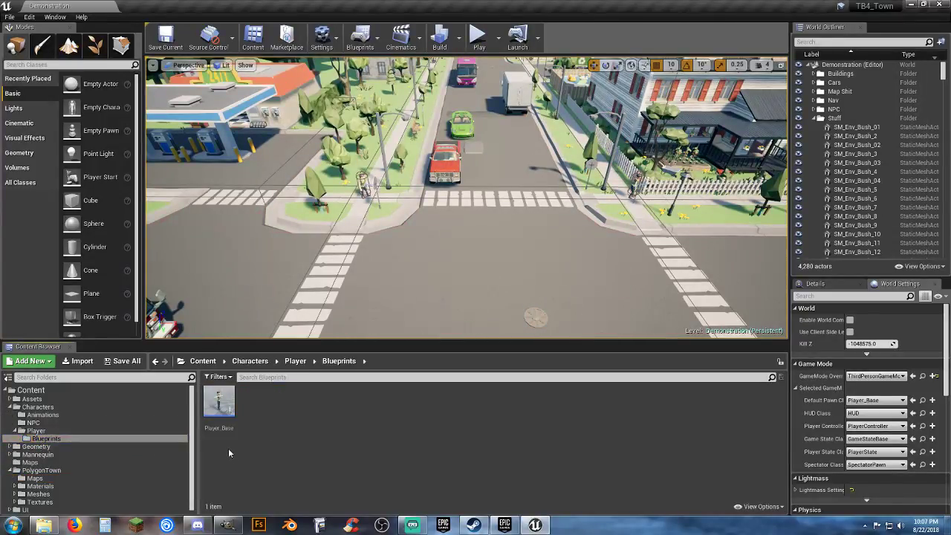
double_click(218, 407)
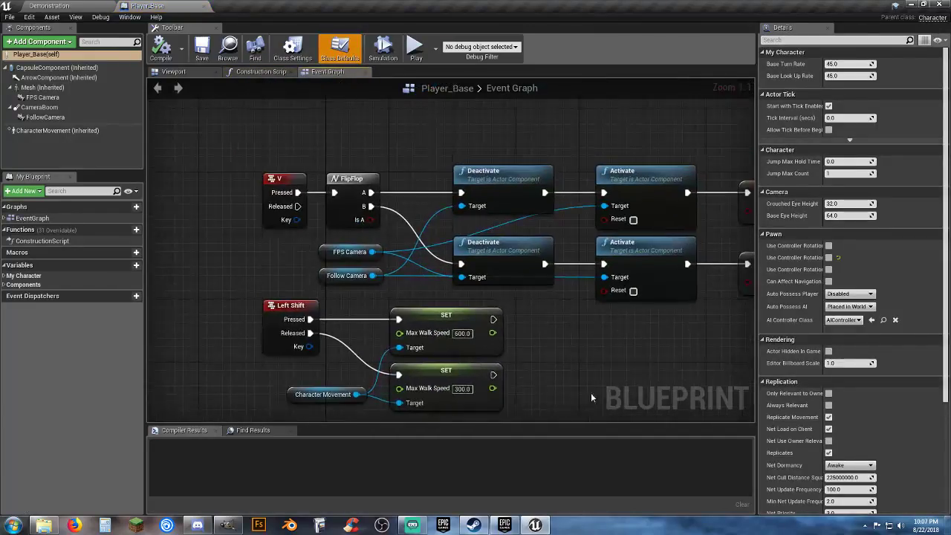
Examine Player_Base's camera toggle, sprint and BeginPlay nodes in the event graph, and its character and cameras in the viewport
scroll(567, 357, down, 3)
scroll(595, 374, down, 2)
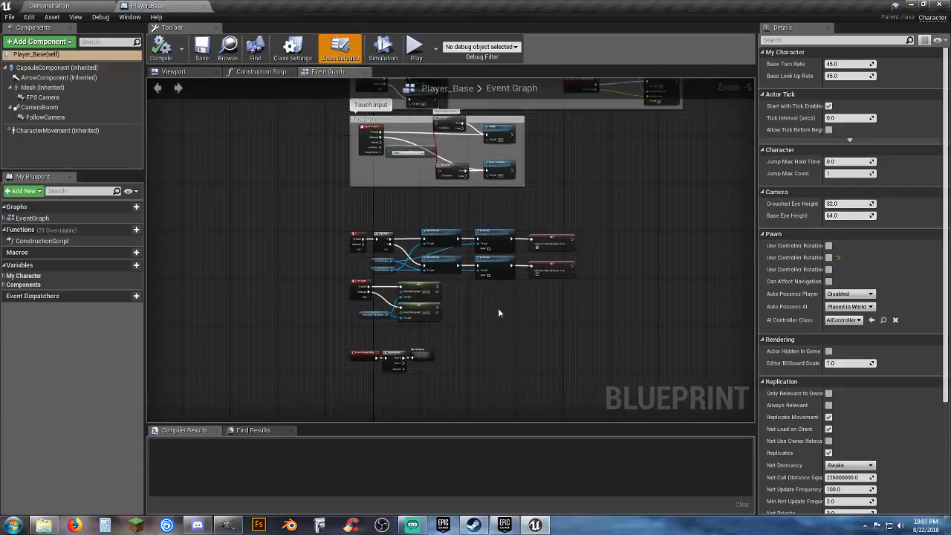
scroll(505, 301, up, 3)
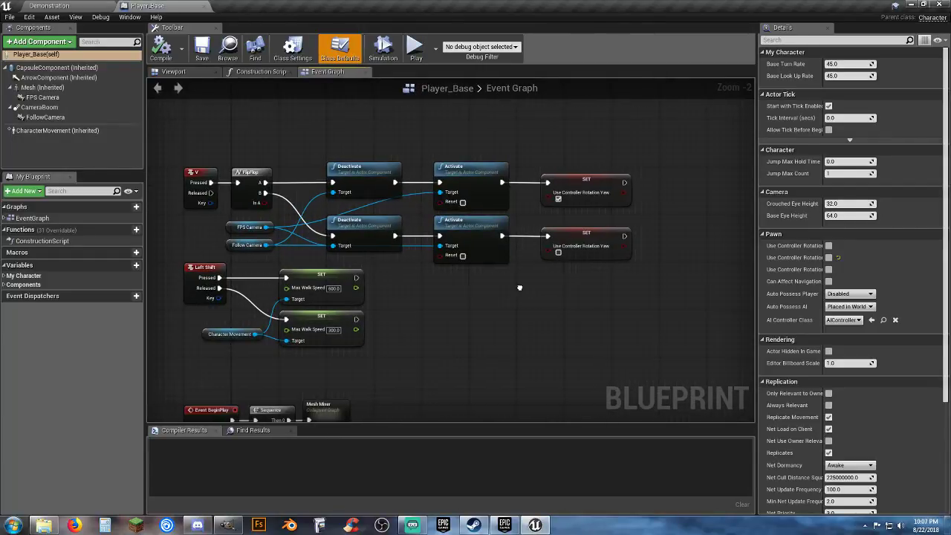
right_drag(519, 288, 526, 306)
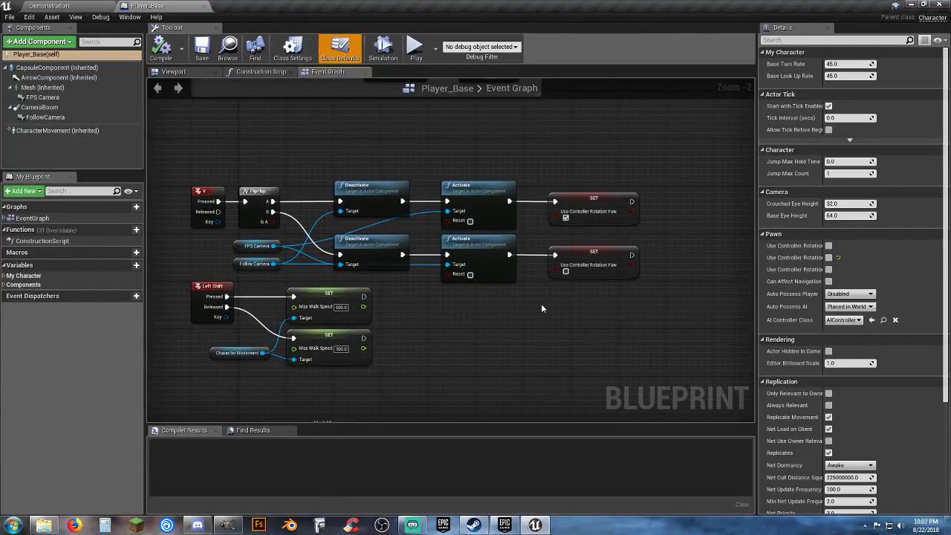
right_click(541, 307)
click(198, 70)
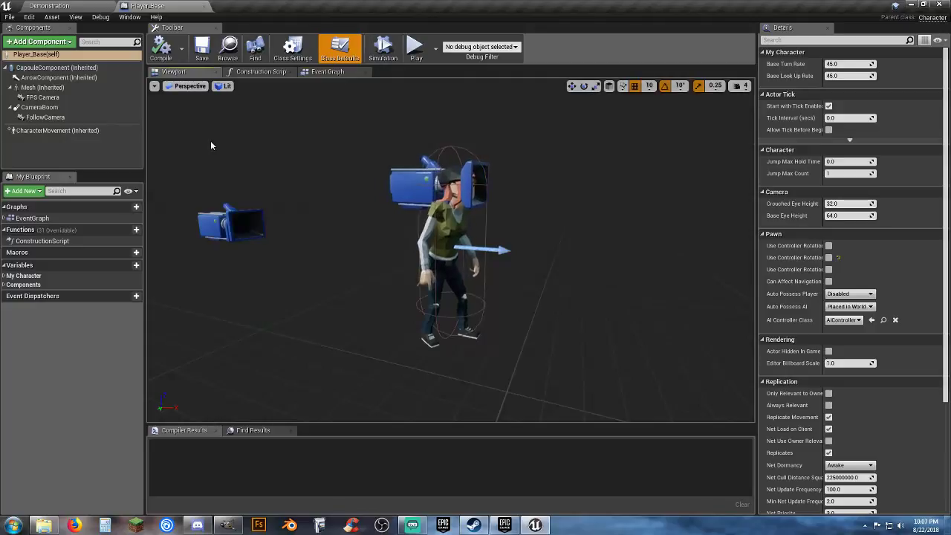
click(327, 72)
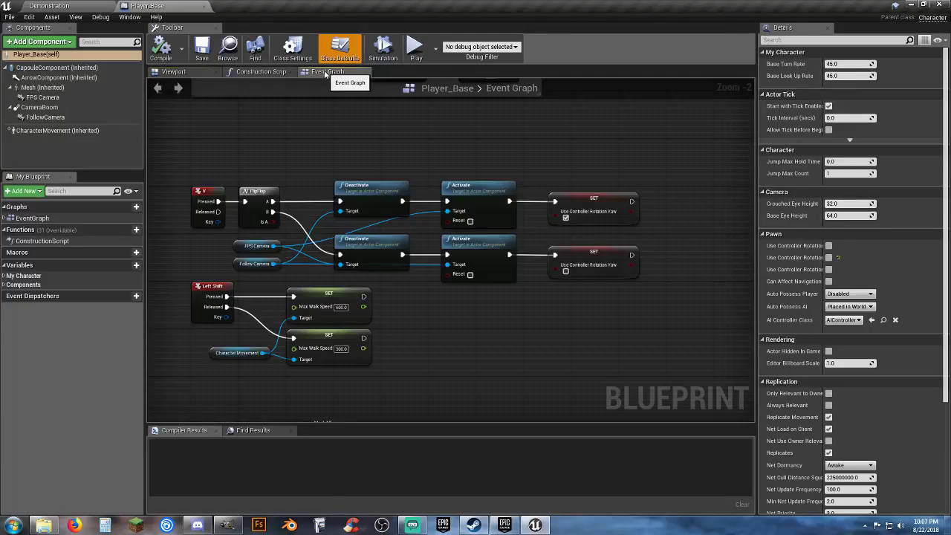
right_drag(482, 317, 451, 272)
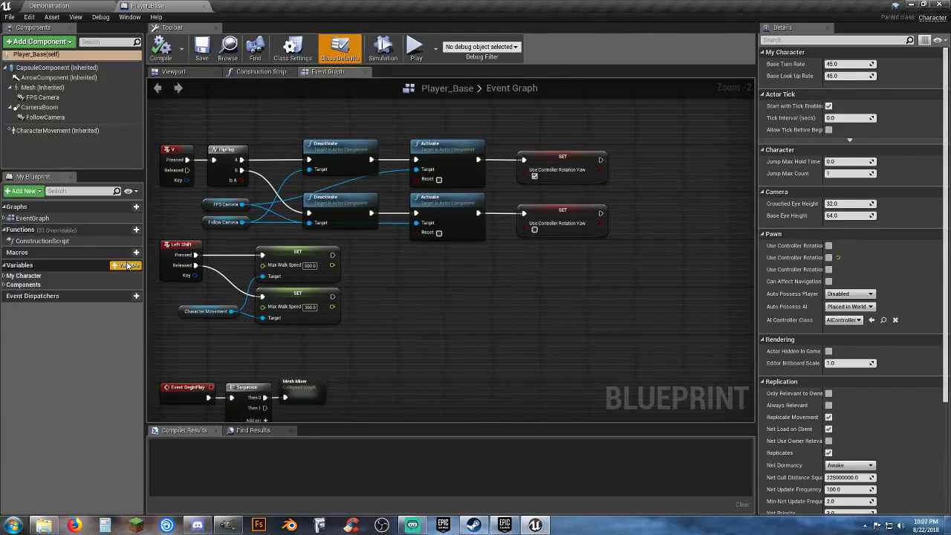
click(125, 265)
text(Cr)
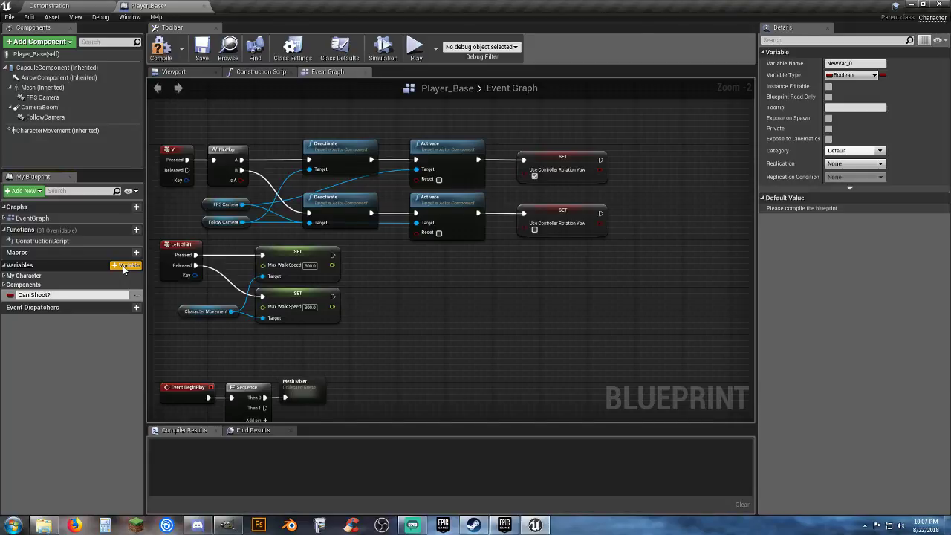
key(Return)
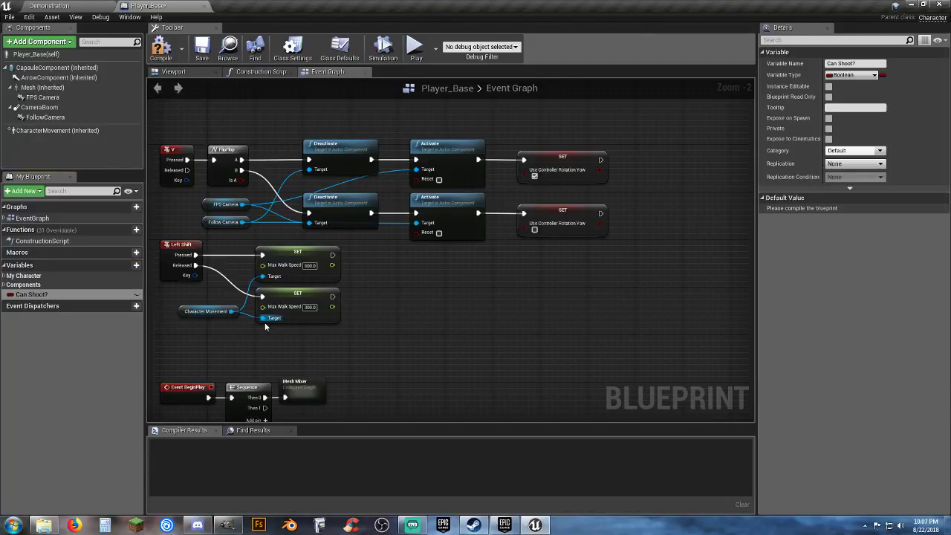
right_drag(482, 281, 535, 283)
click(449, 301)
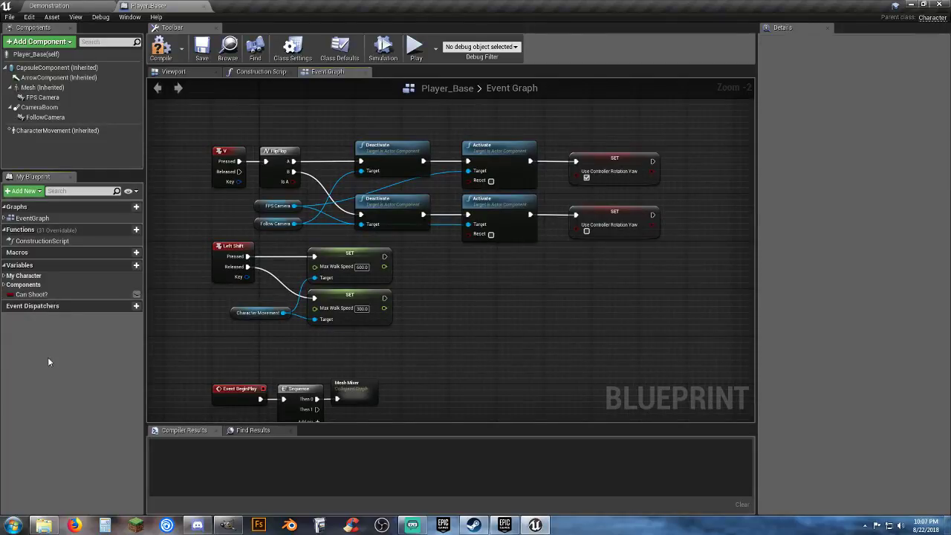
click(44, 294)
key(Delete)
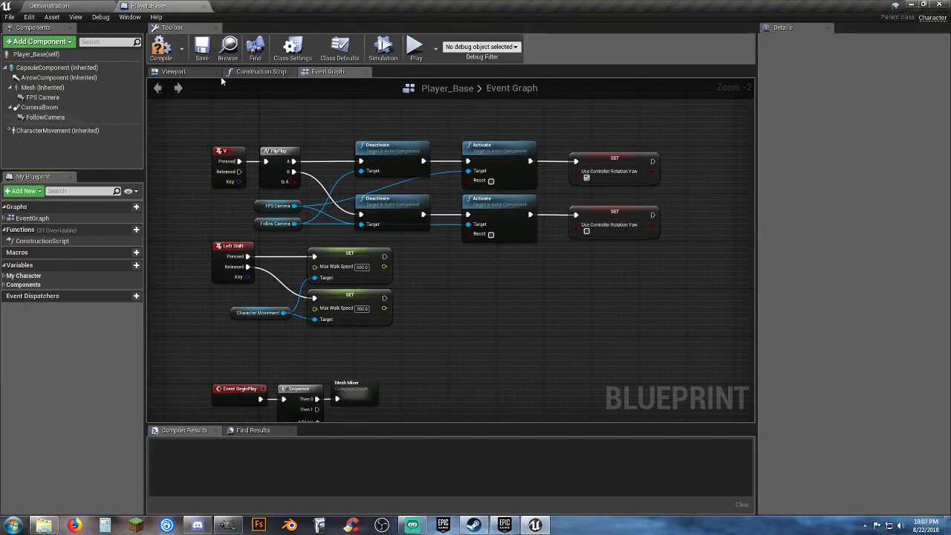
Close the TB4_Town project without saving Player_Base and open the PolyLife project from the Epic Games Launcher
click(205, 6)
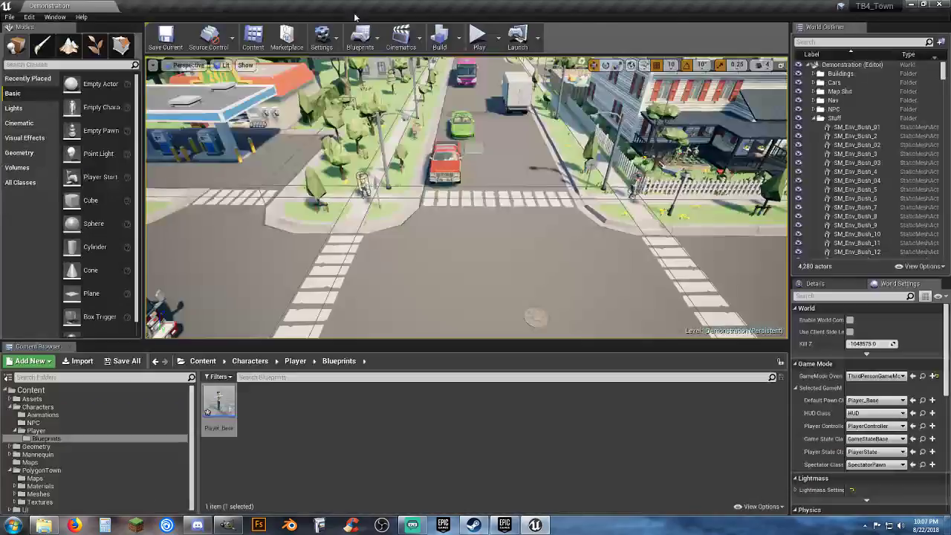
click(939, 4)
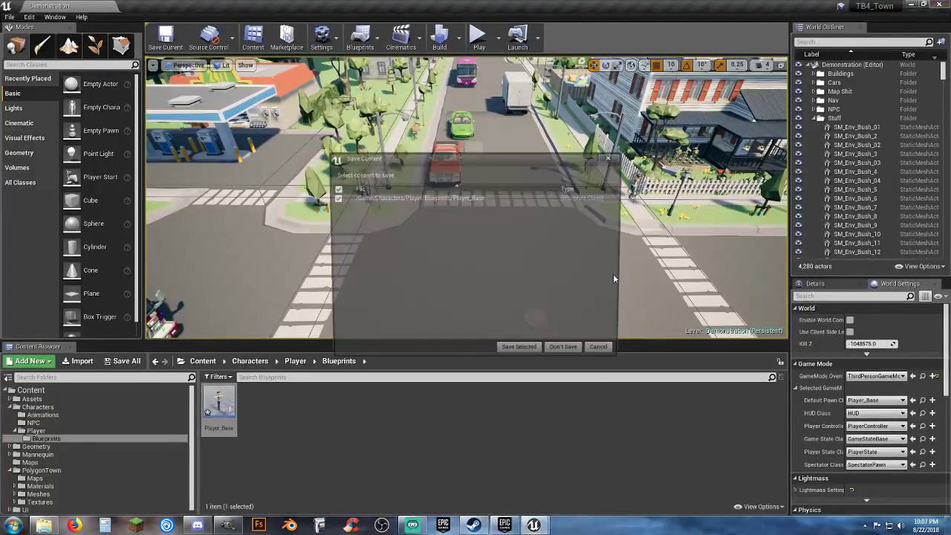
click(568, 353)
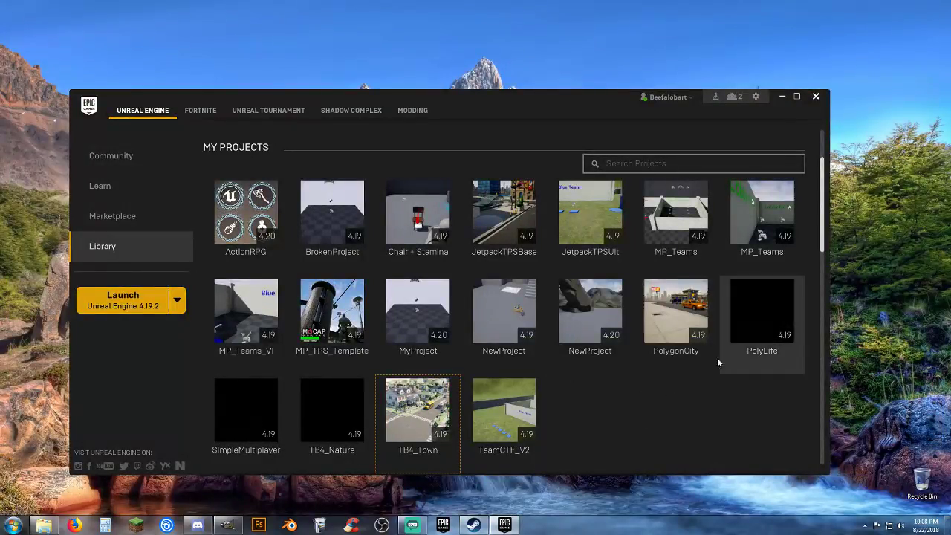
click(758, 357)
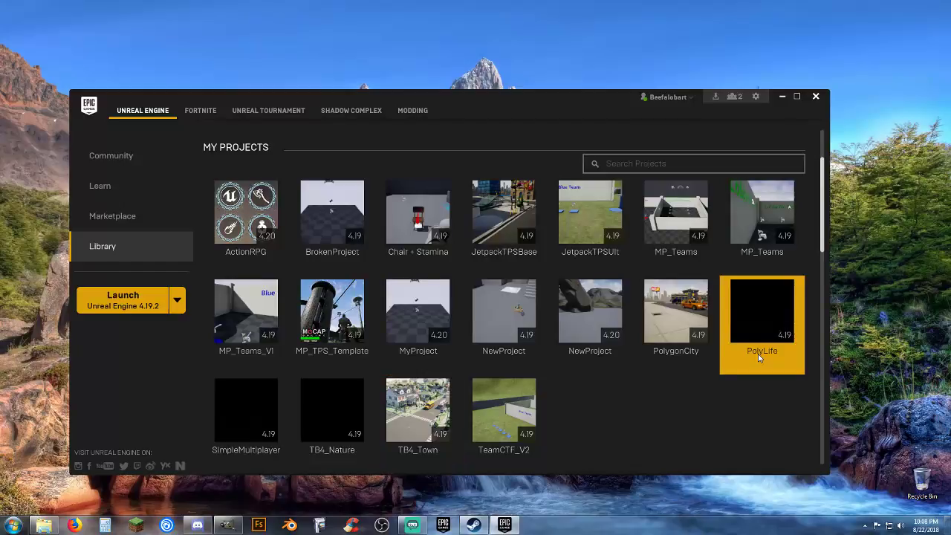
double_click(758, 358)
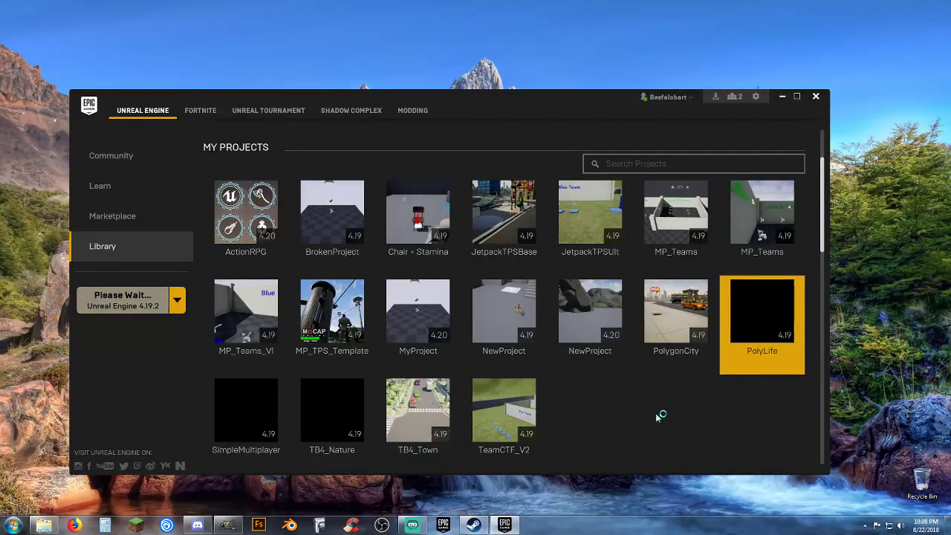
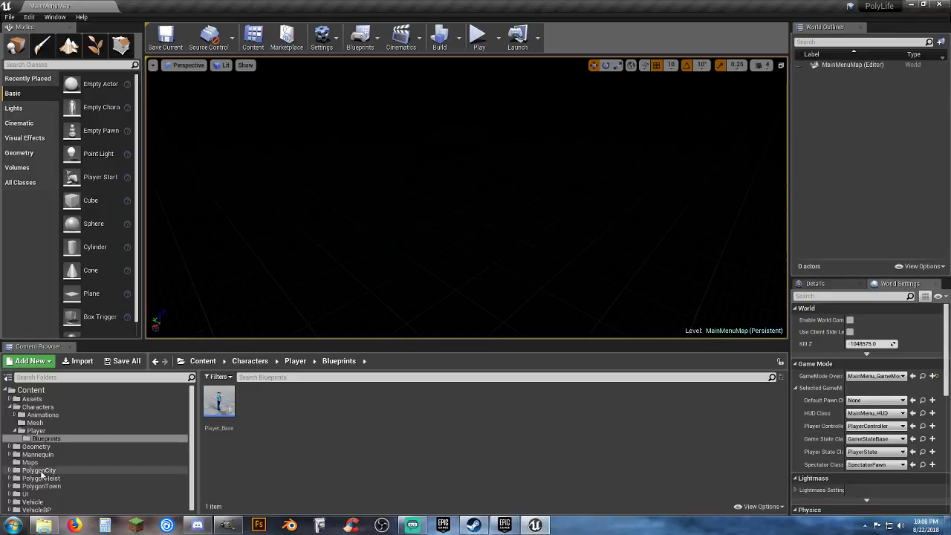
Open PolyLife's Player_Base blueprint, examine the nodes from LineTraceByChannel to Print Text, and close the blueprint
double_click(221, 412)
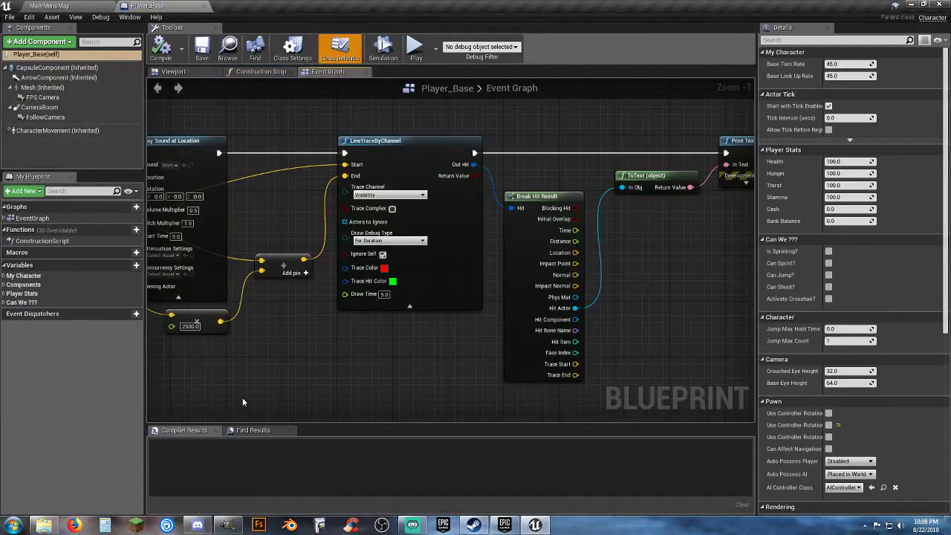
right_drag(491, 325, 441, 341)
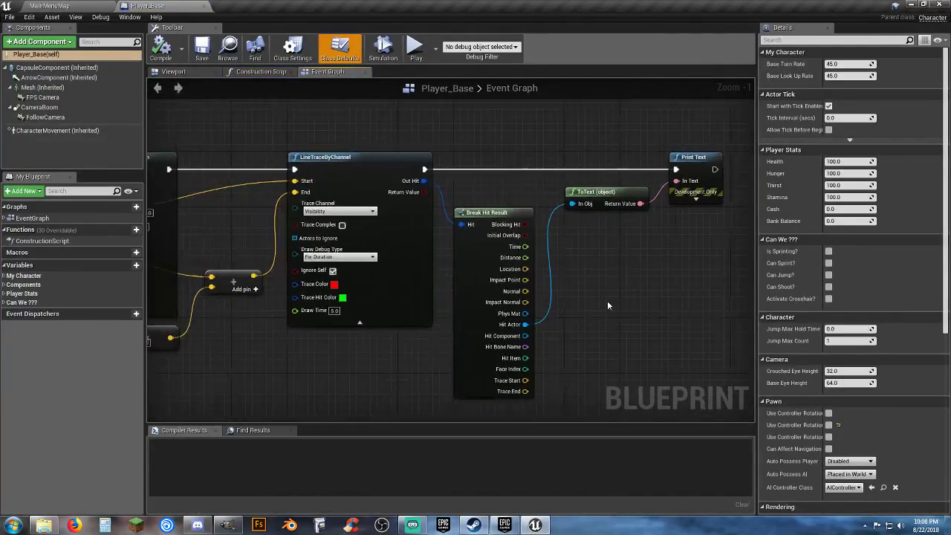
click(207, 7)
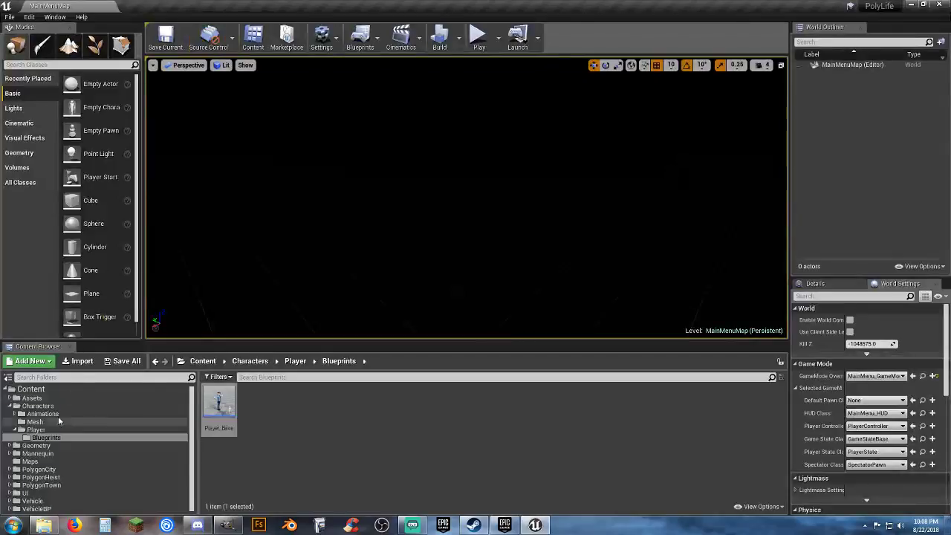
Load the Demonstration map from the PolygonTown Maps folder
click(10, 486)
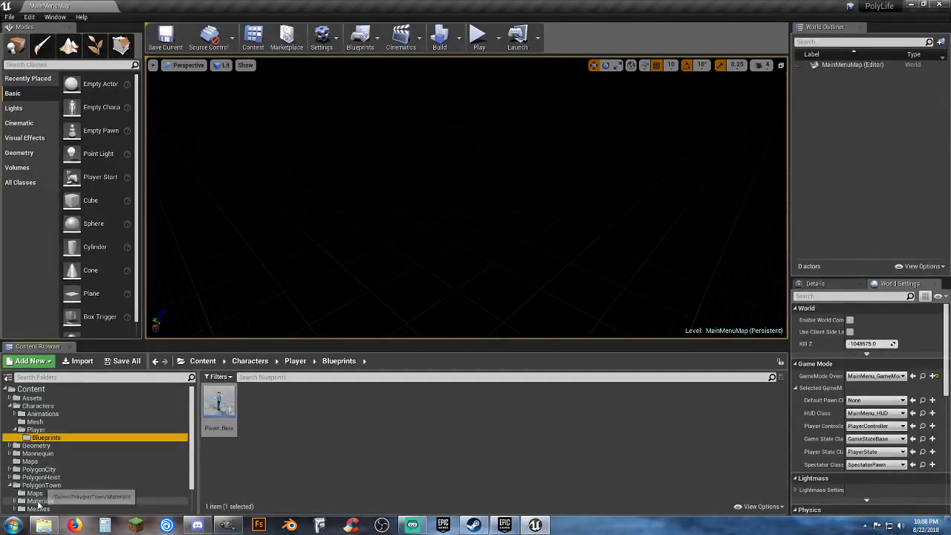
click(35, 500)
click(35, 493)
double_click(218, 404)
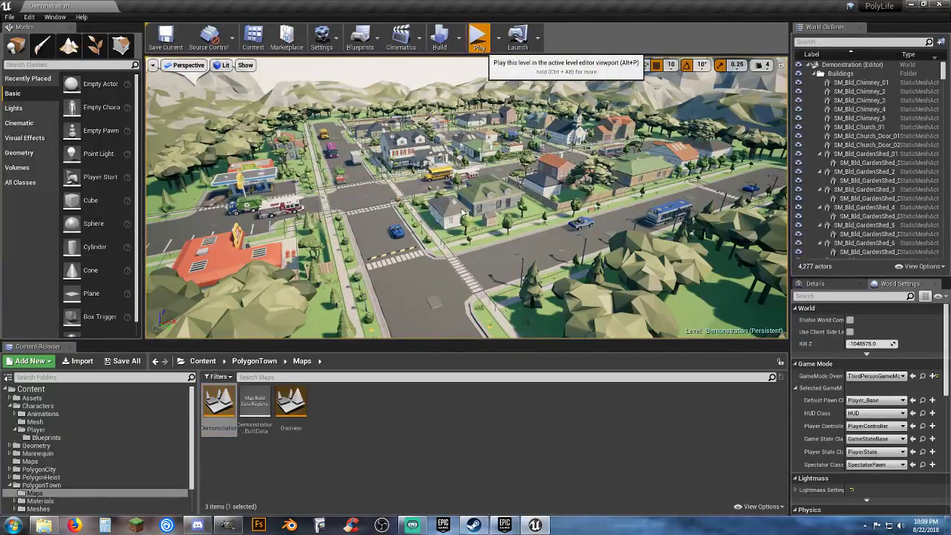
Play the level, run the officer to the gas station and test the first-person line trace on a gas pump
click(479, 36)
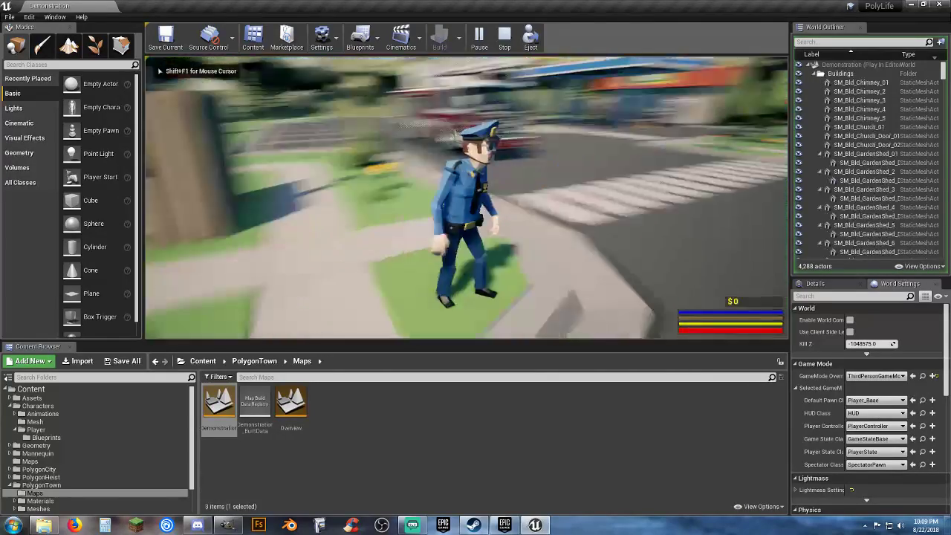
key(w)
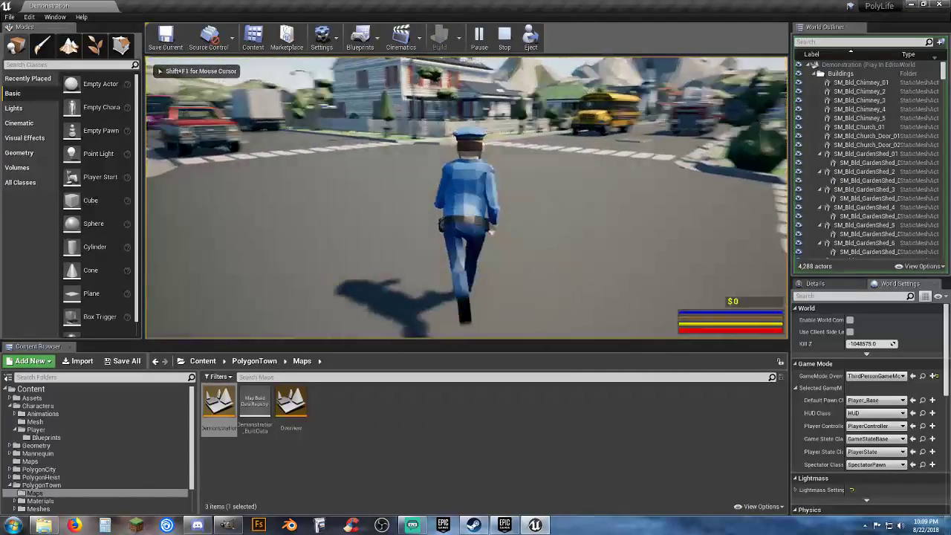
key(w)
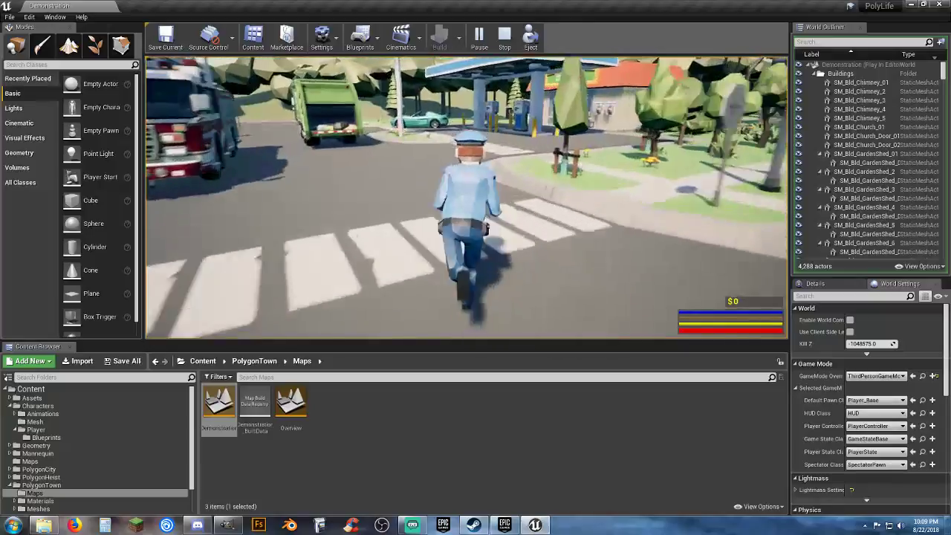
key(w)
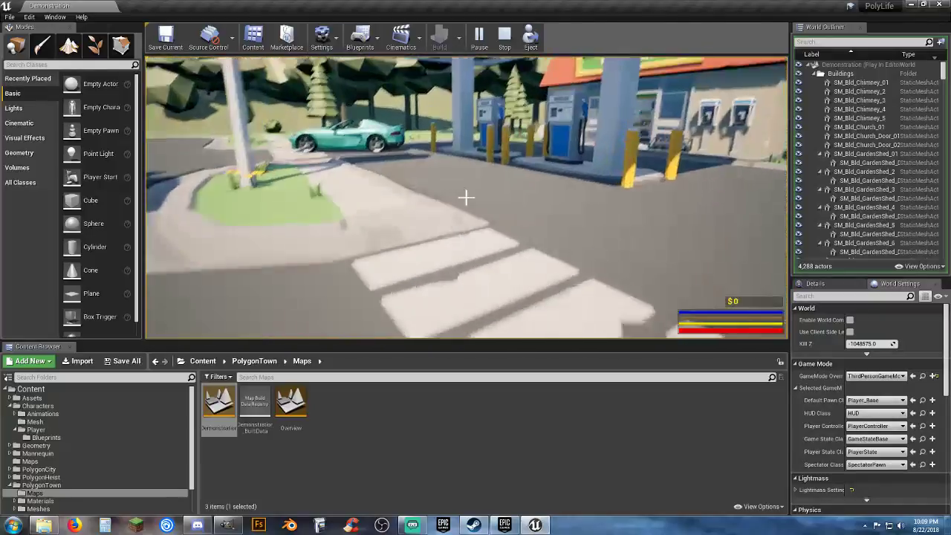
key(w)
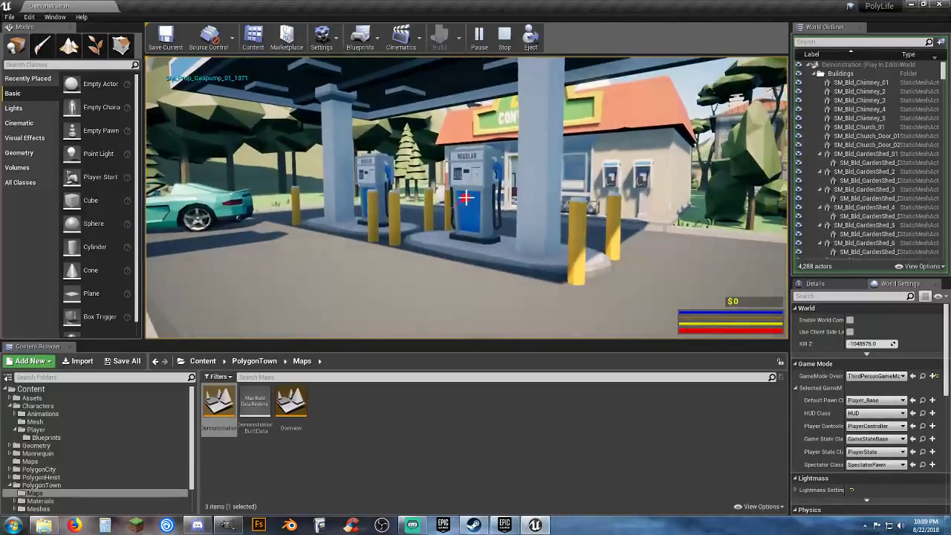
key(w)
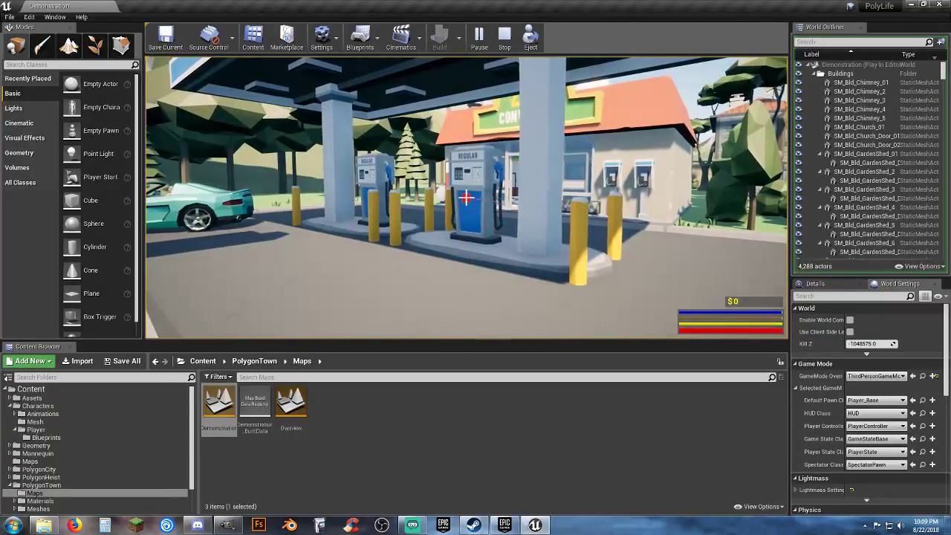
key(w)
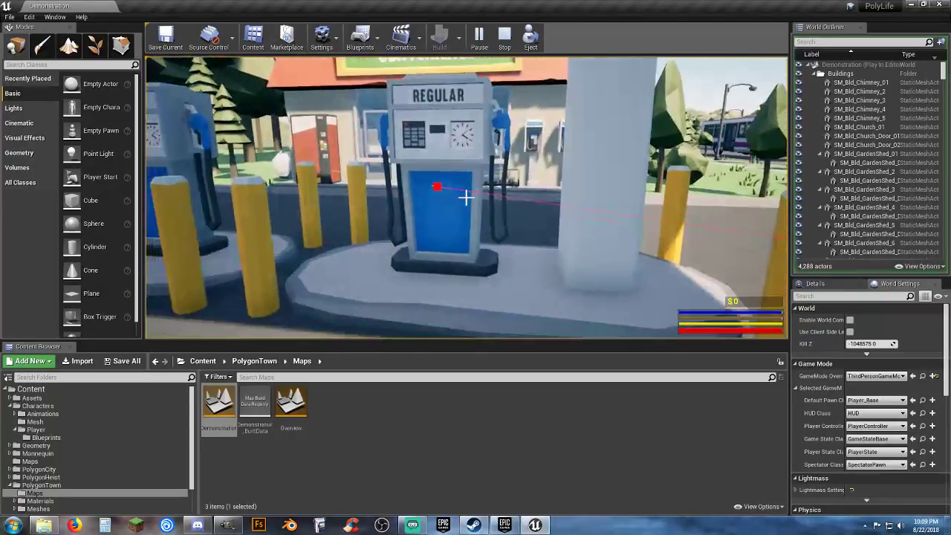
key(w)
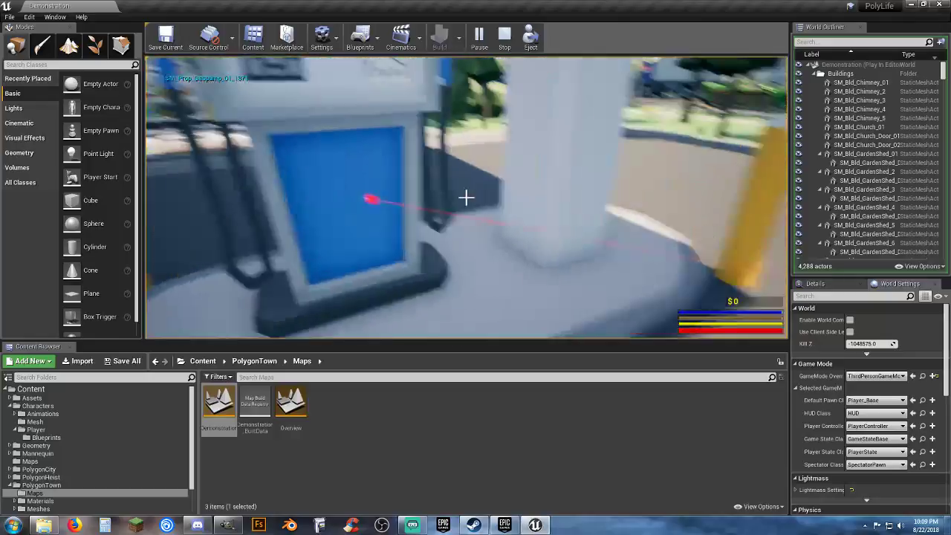
Repeat the line trace on the gas pump from several sides and inspect the drawn debug lines
key(s)
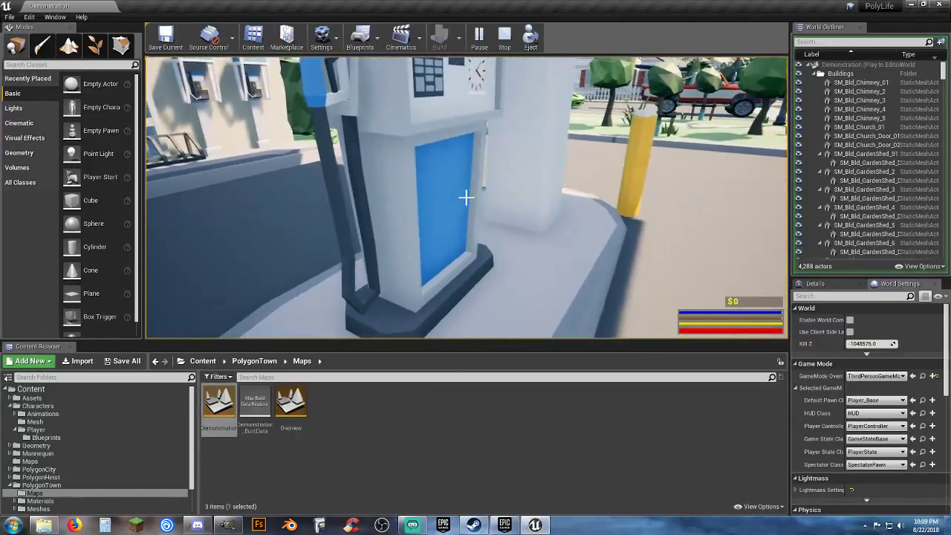
key(e)
key(d)
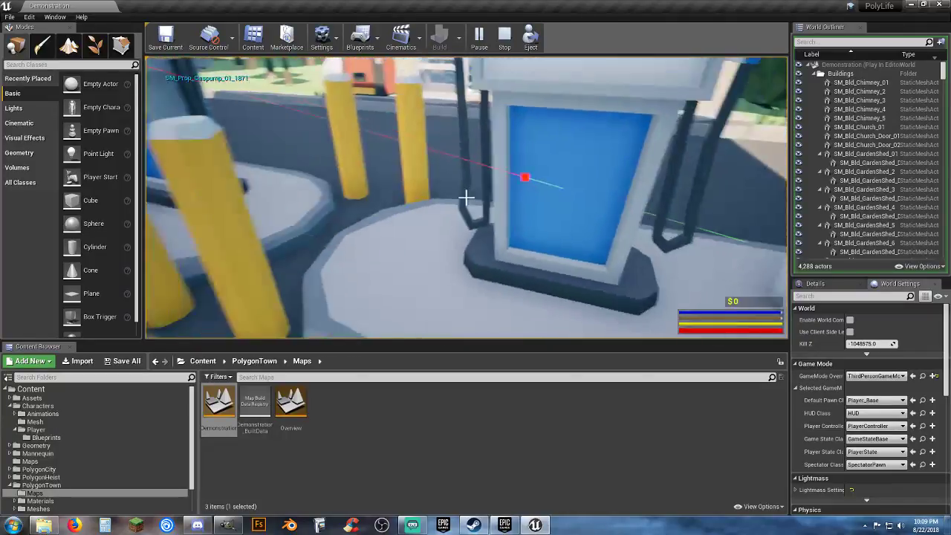
key(d)
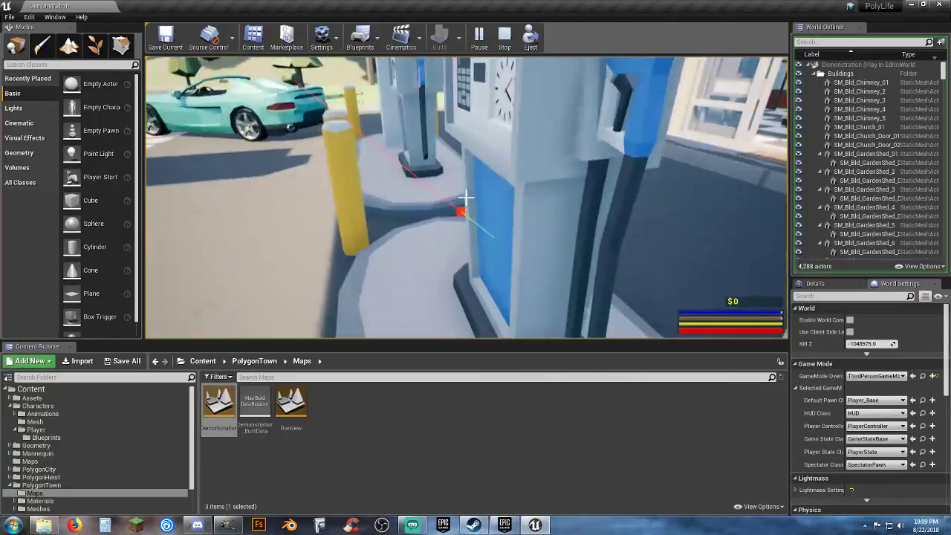
key(s)
key(a)
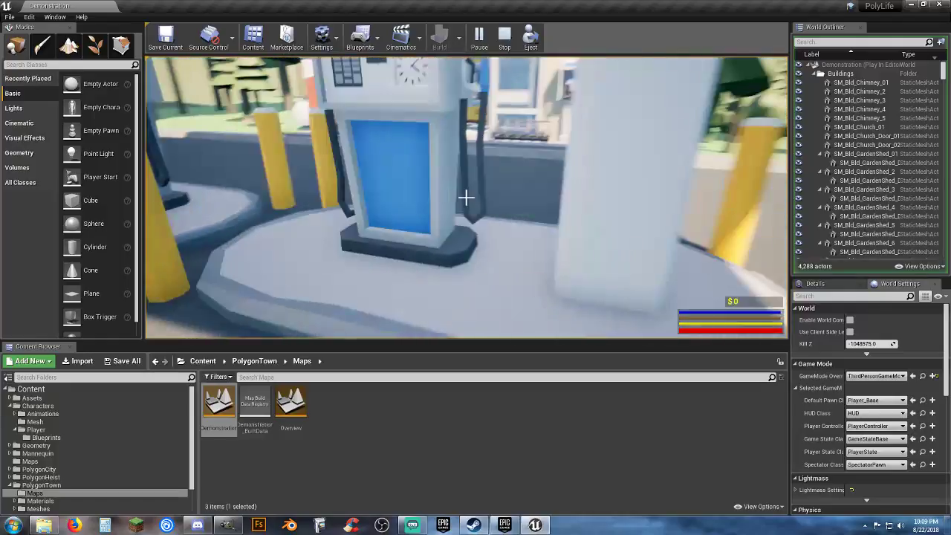
key(s)
key(e)
key(w)
key(d)
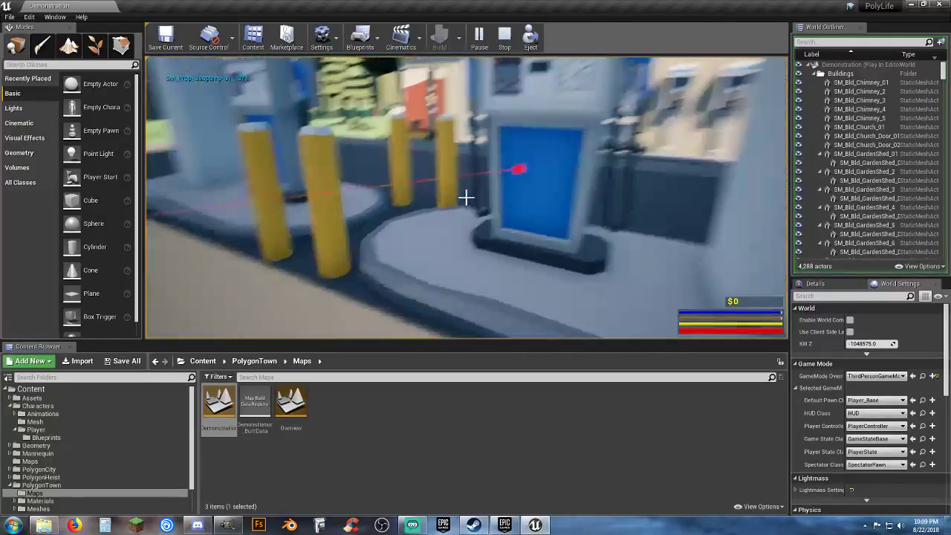
key(d)
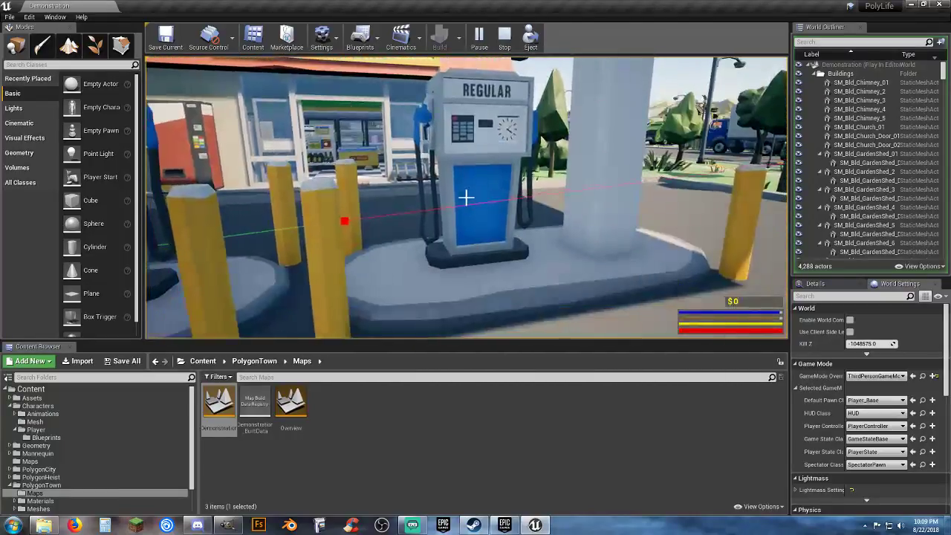
Run into the gas station's convenience store and line-trace the drinks fridge and a shop fridge door
key(w)
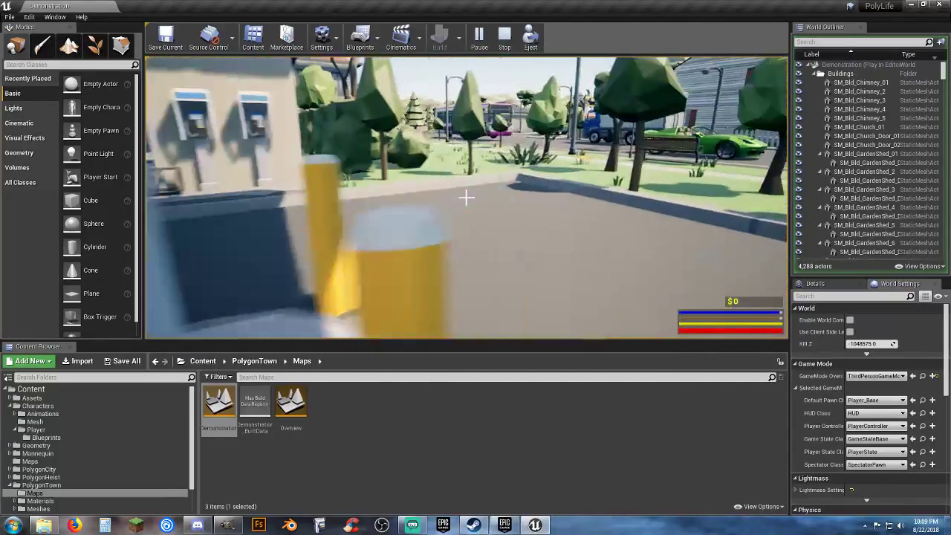
key(w)
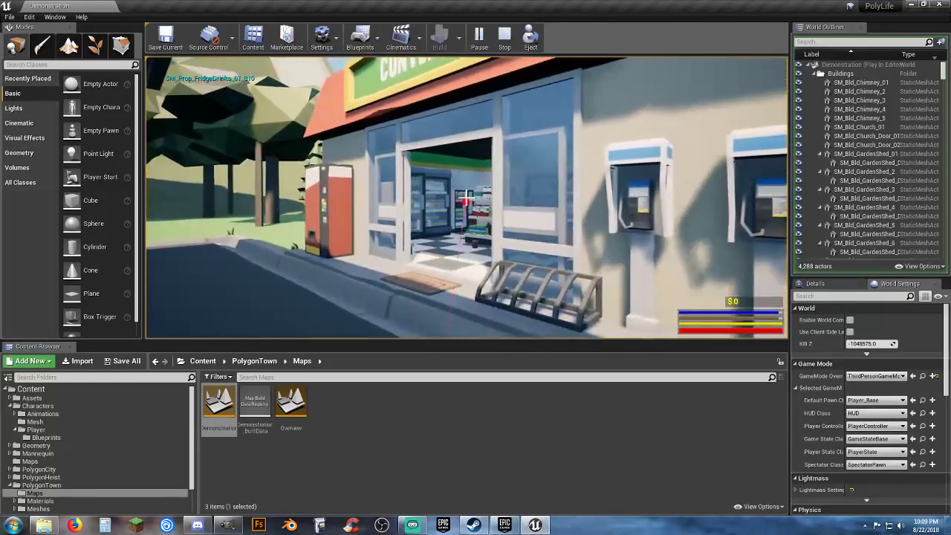
key(w)
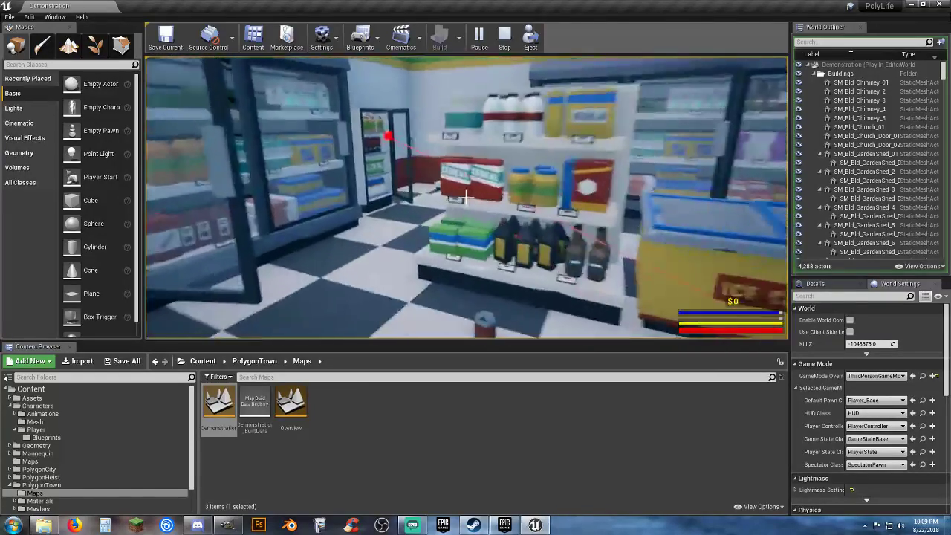
key(w)
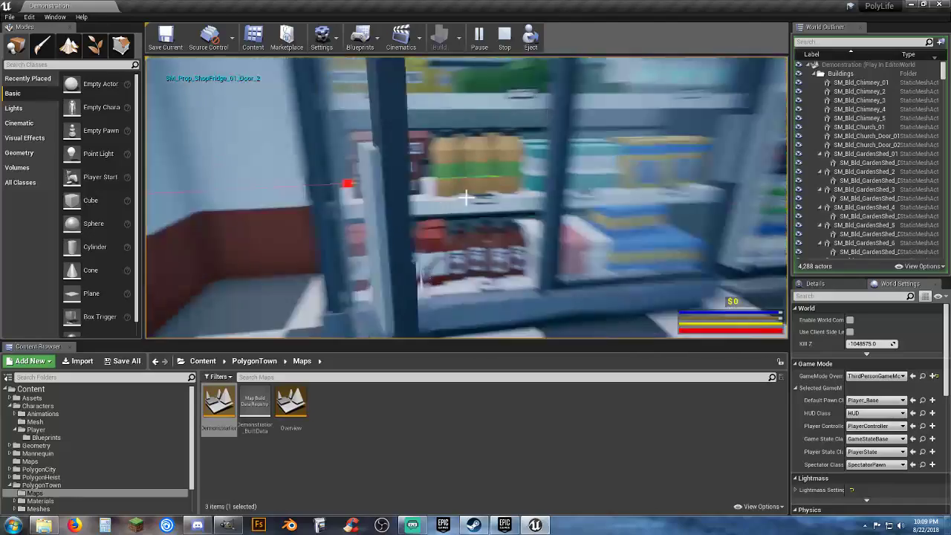
Leave the store, run to the shingled house by the sidewalk and line-trace its walls from several angles
key(a)
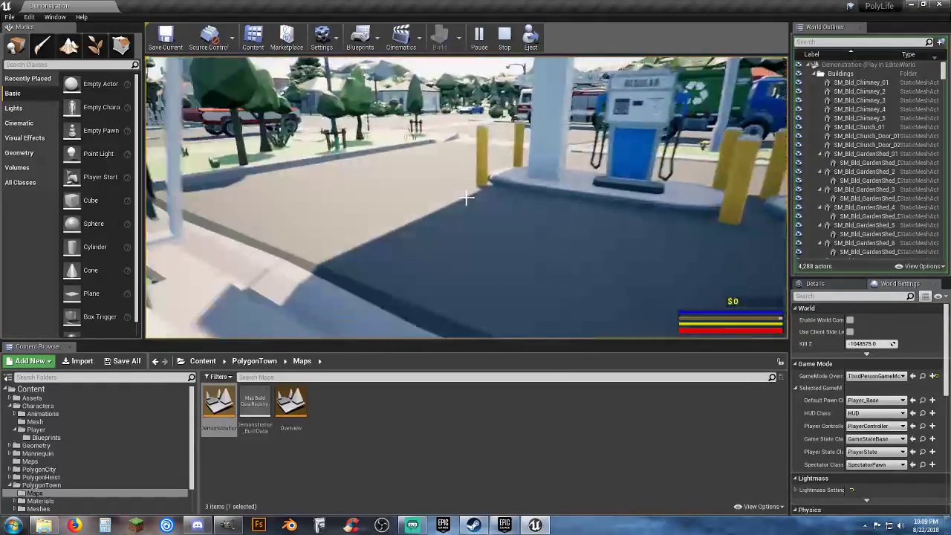
key(w)
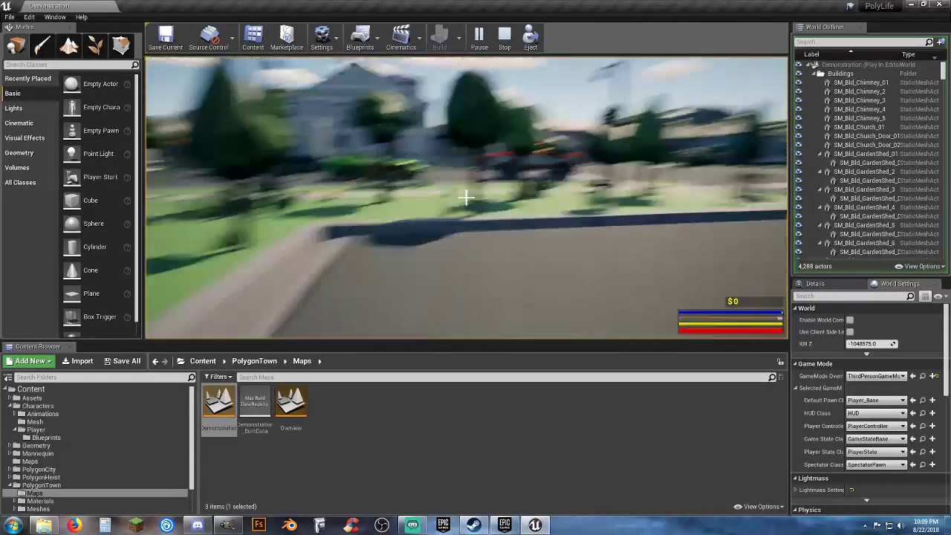
key(w)
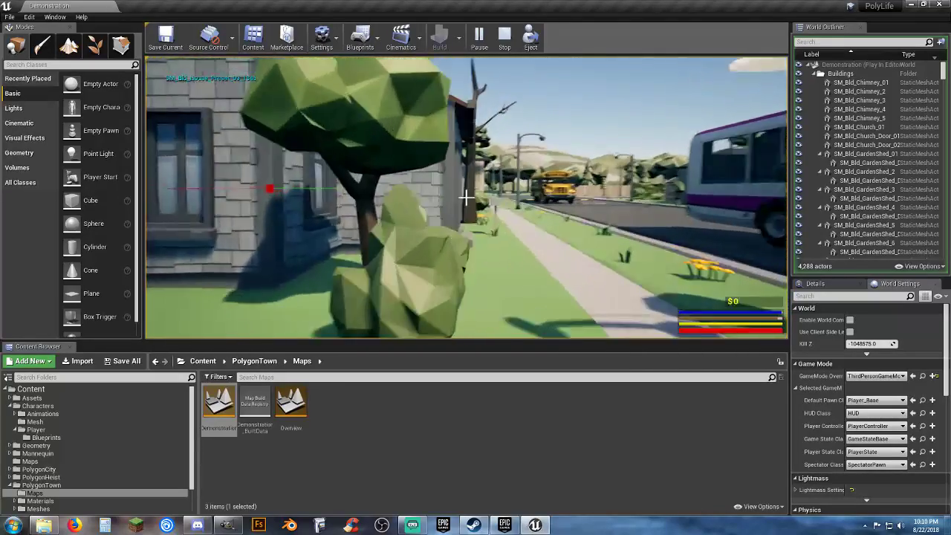
key(w)
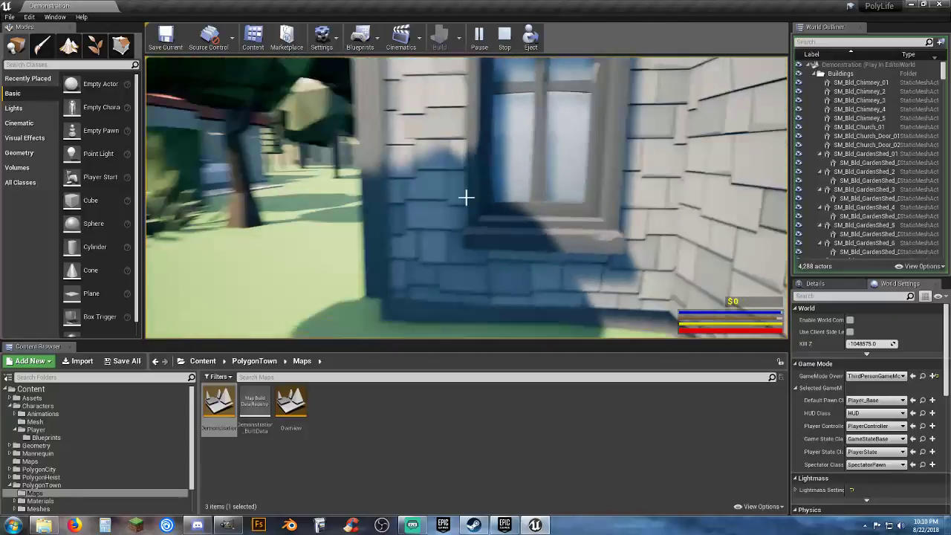
key(a)
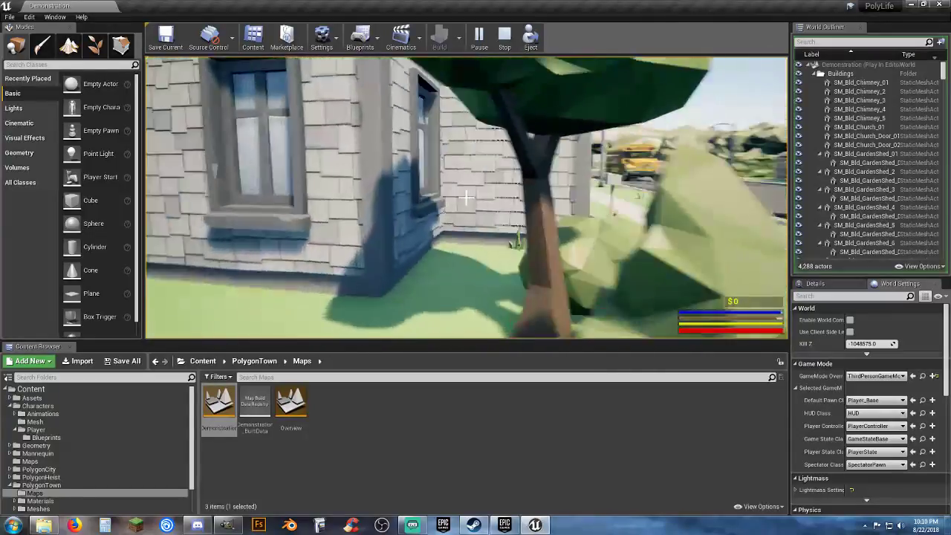
key(w)
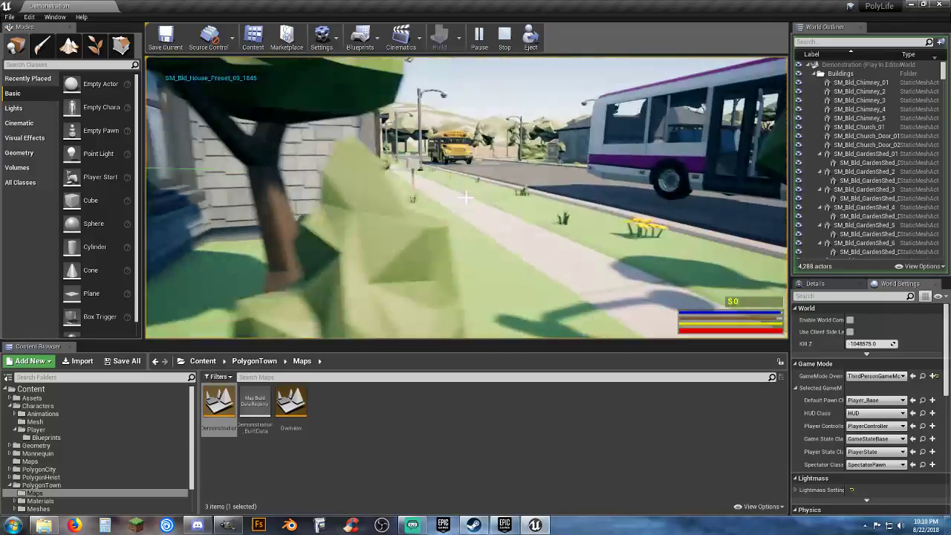
key(d)
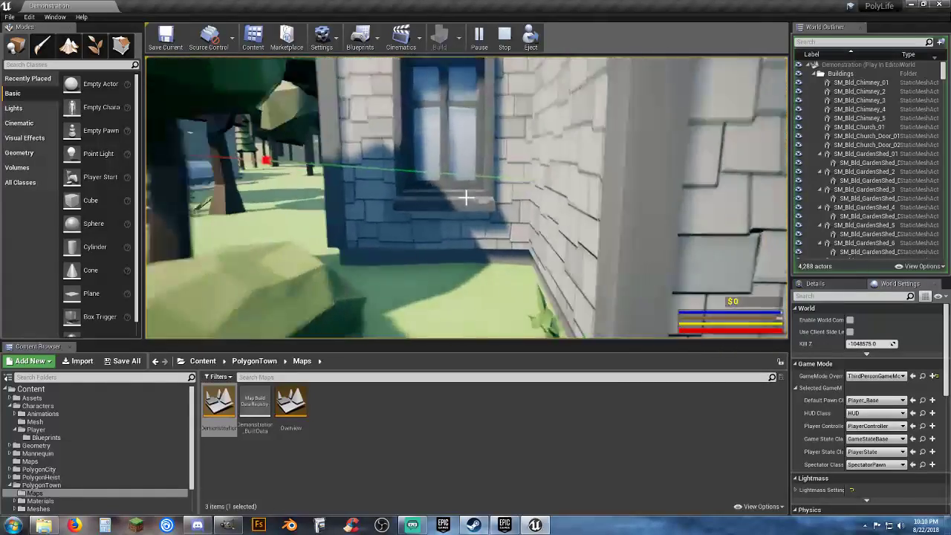
key(a)
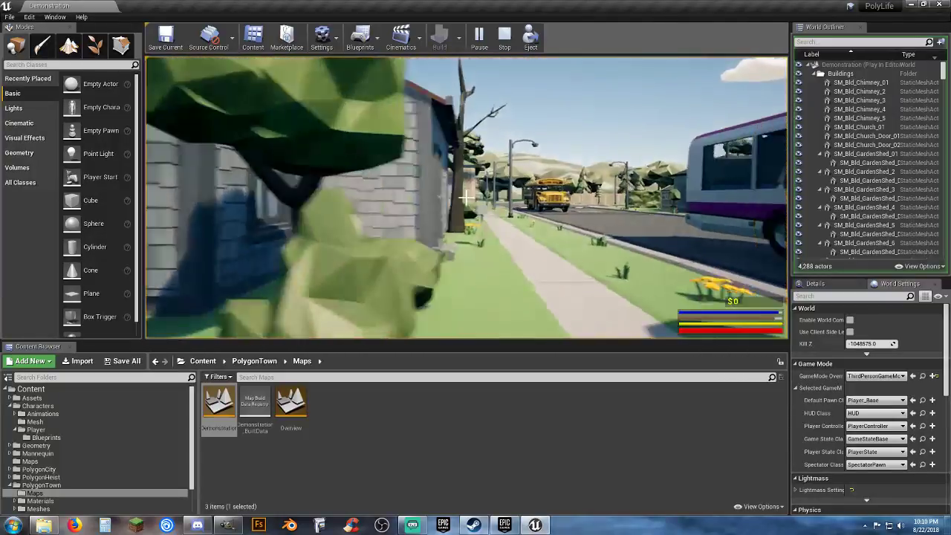
key(e)
Line-trace a bush on the lawn and the large window of the nearby shop
key(w)
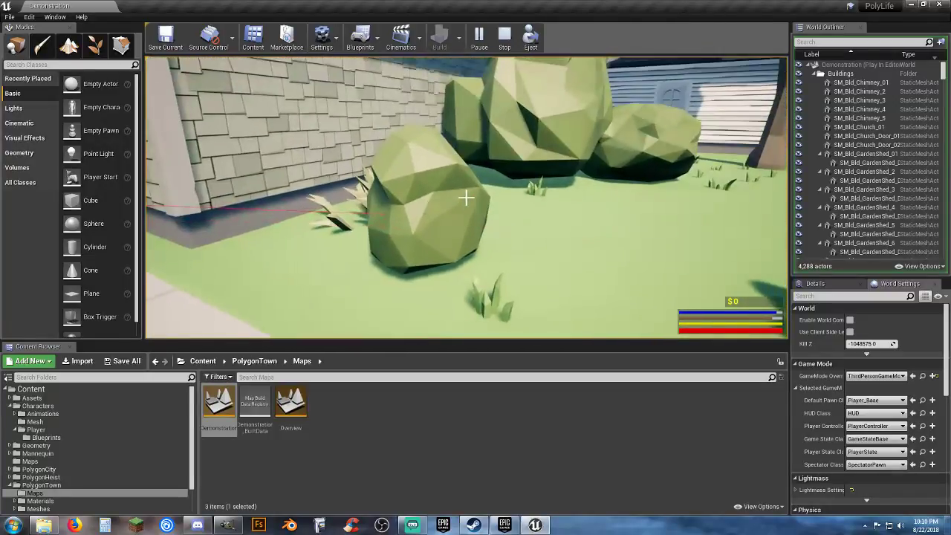
key(w)
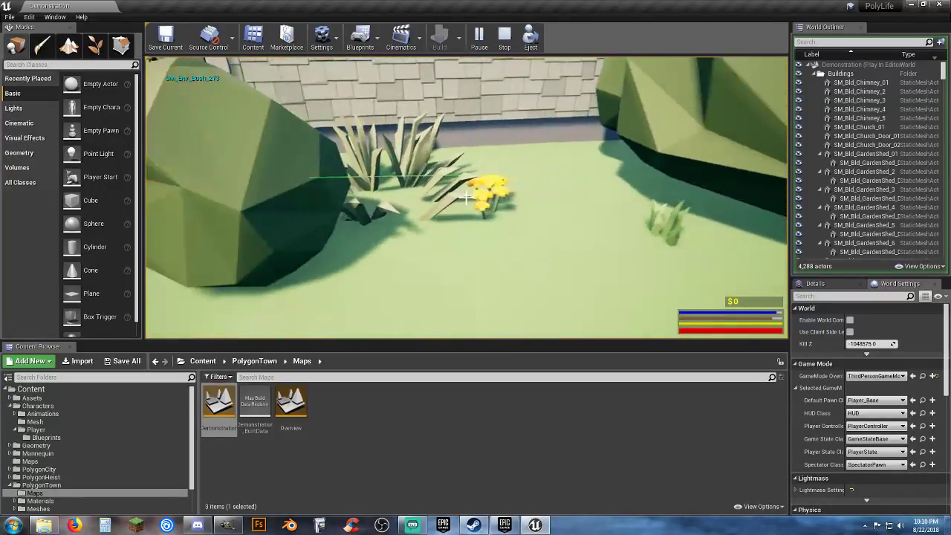
key(w)
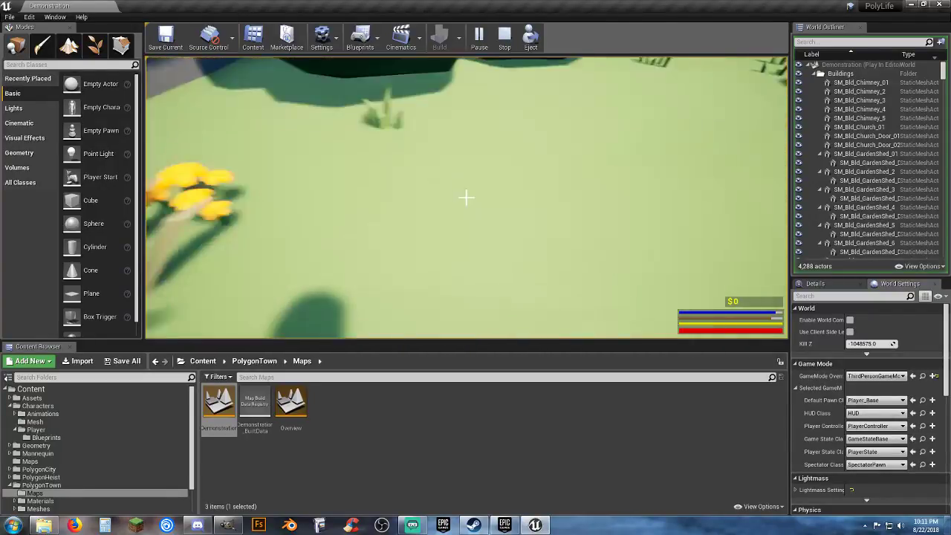
key(w)
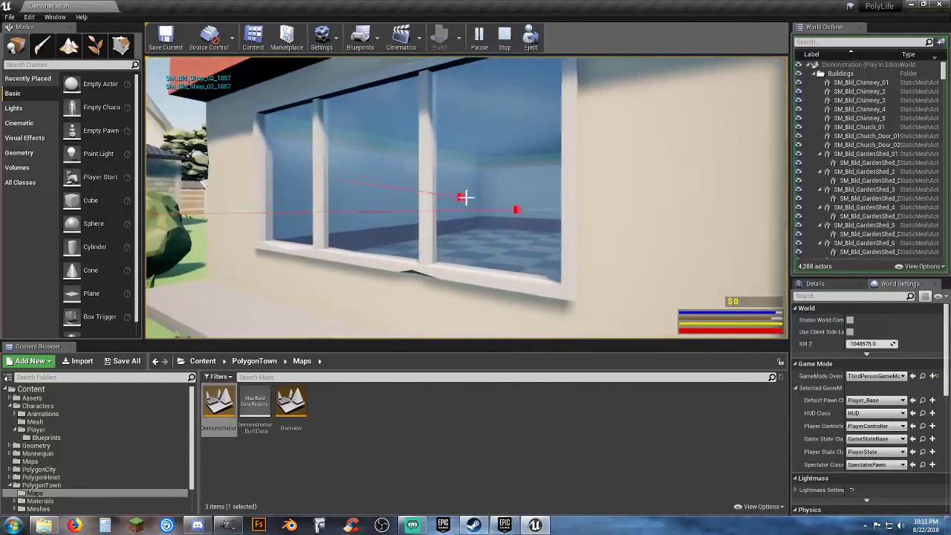
Cross the road toward the parked sports car and line-trace the open garage of the blue house
key(d)
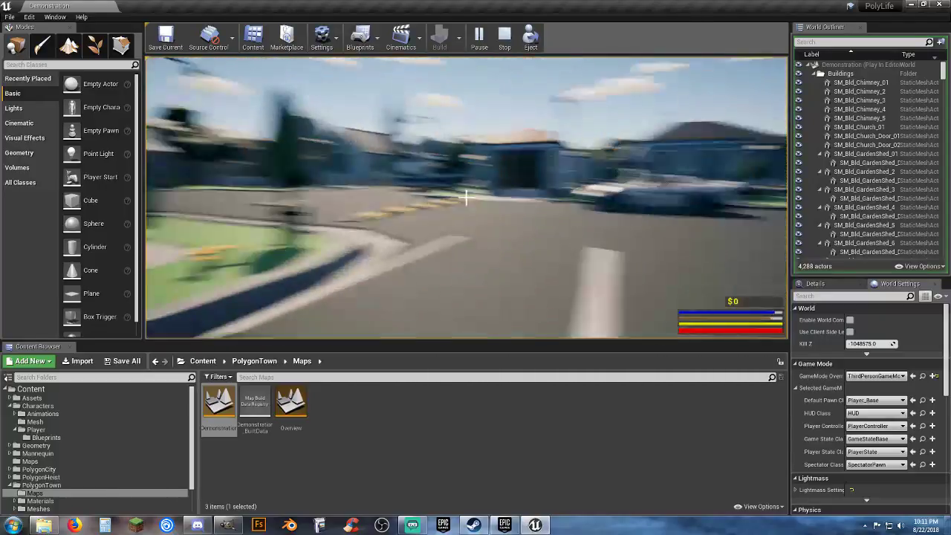
key(w)
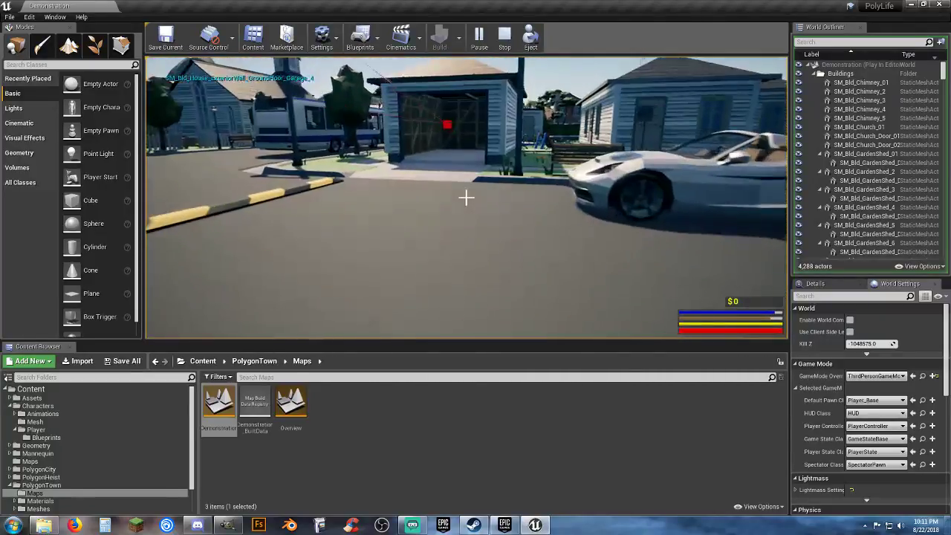
key(w)
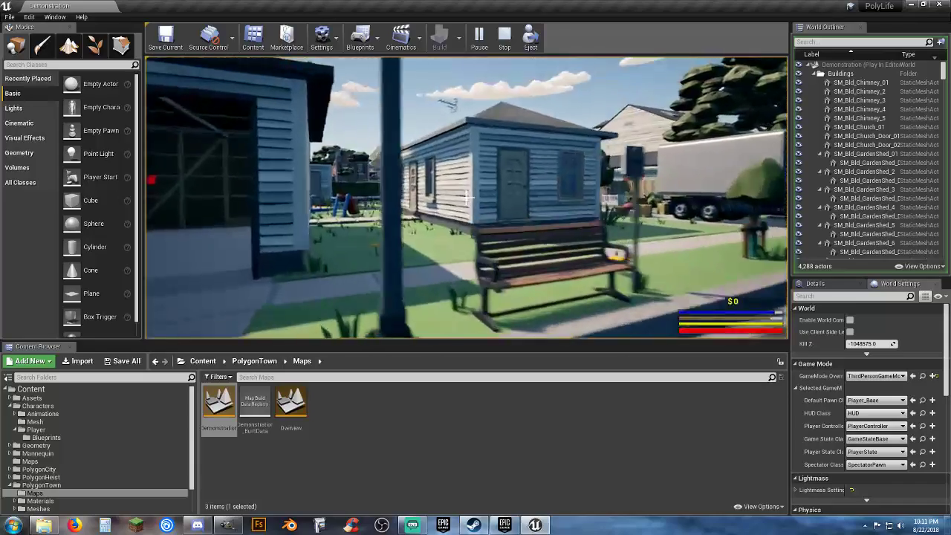
Line-trace the exterior wall of the blue house beside the bench and the pink flamingo on its lawn
key(w)
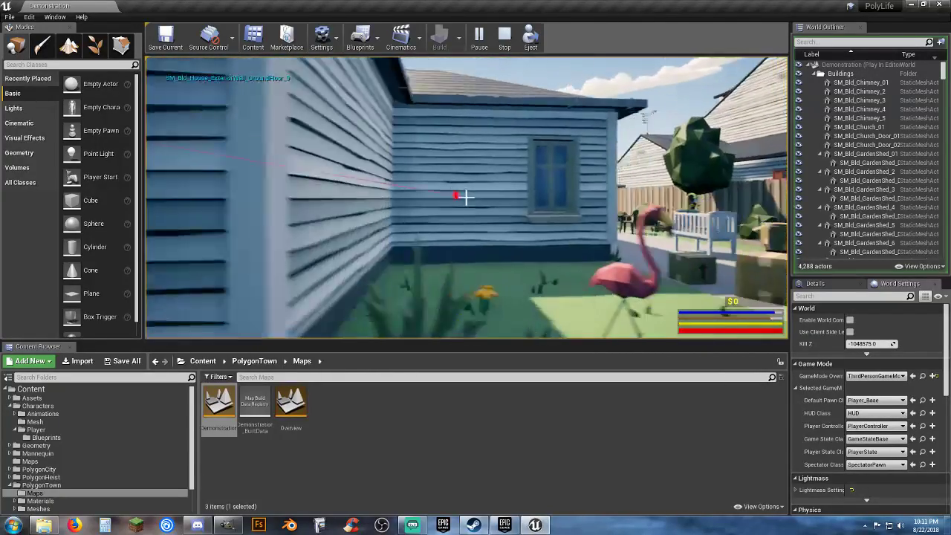
key(d)
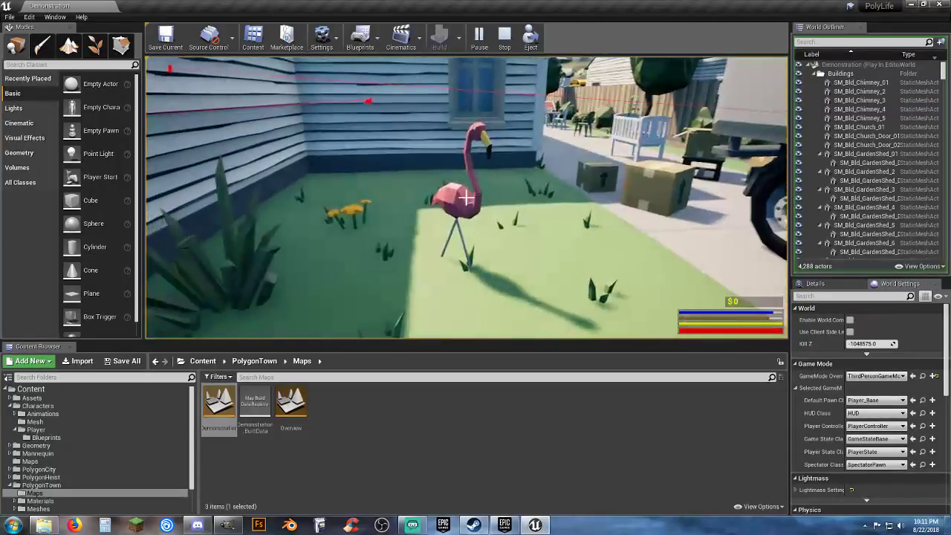
key(d)
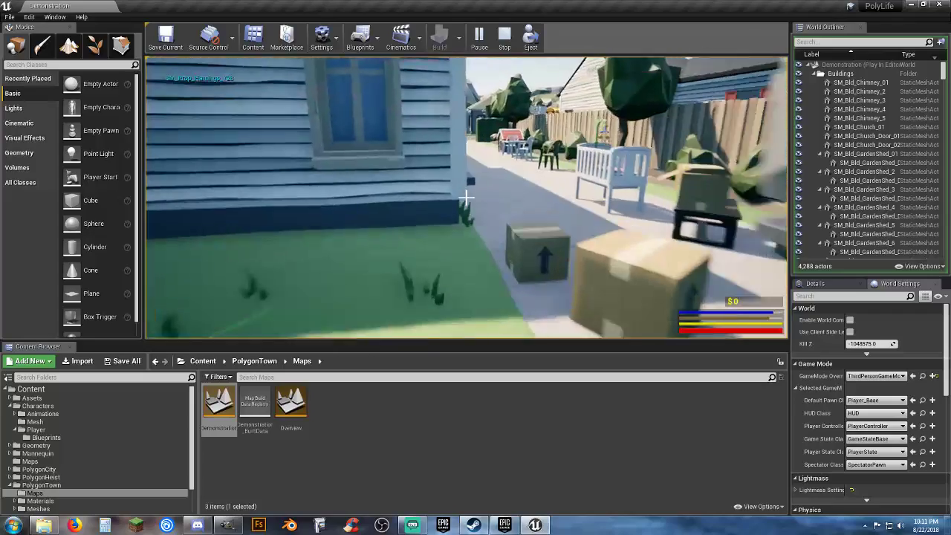
Run down the driveway and along the hedged sidewalk, and line-trace the streetlamp near the blue pickup several times
key(w)
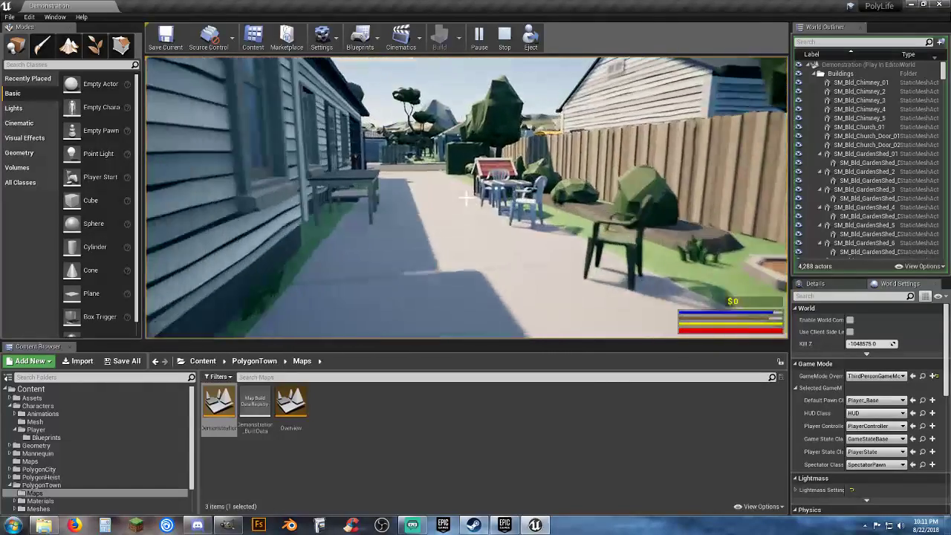
key(w)
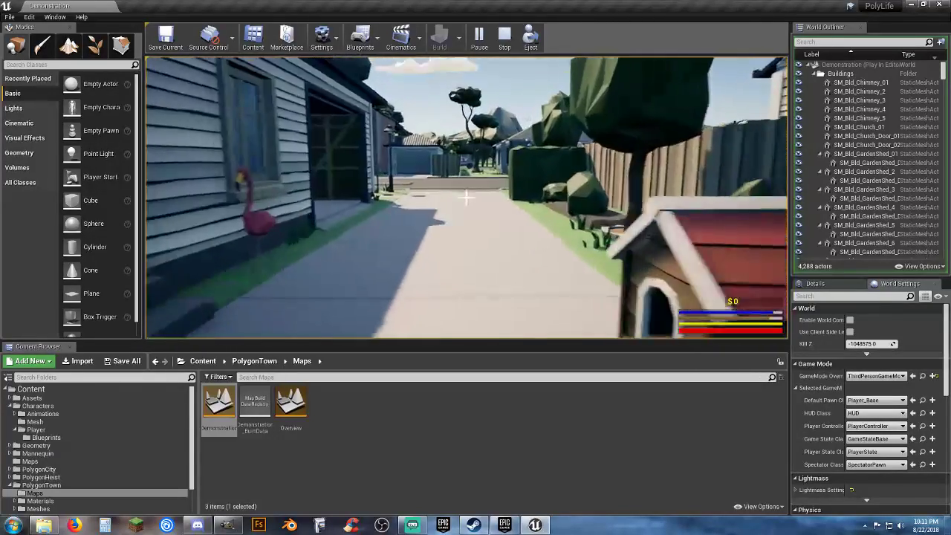
key(w)
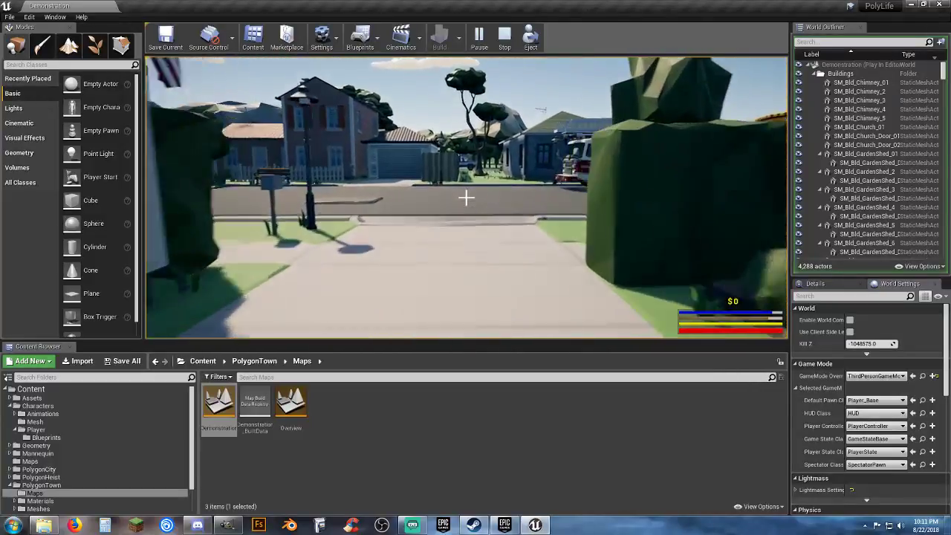
key(w)
key(w)
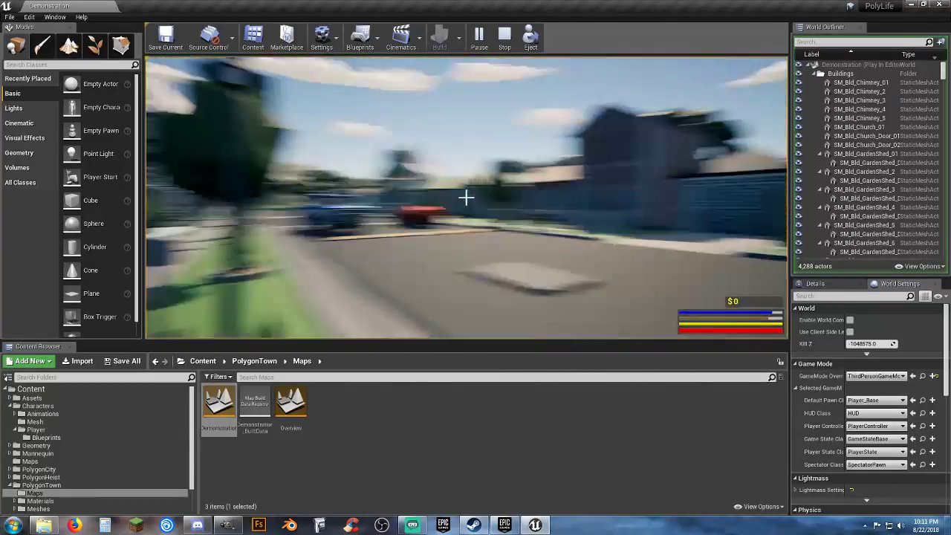
key(w)
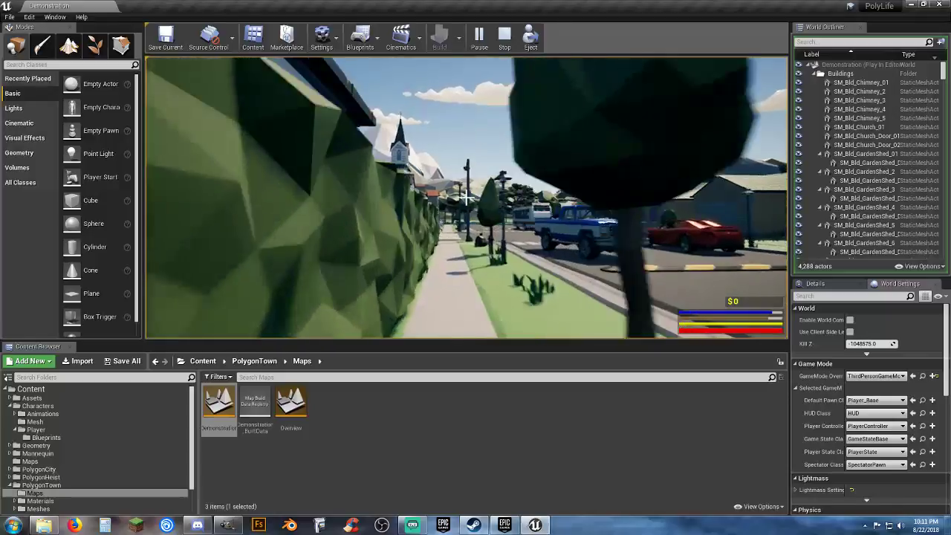
key(w)
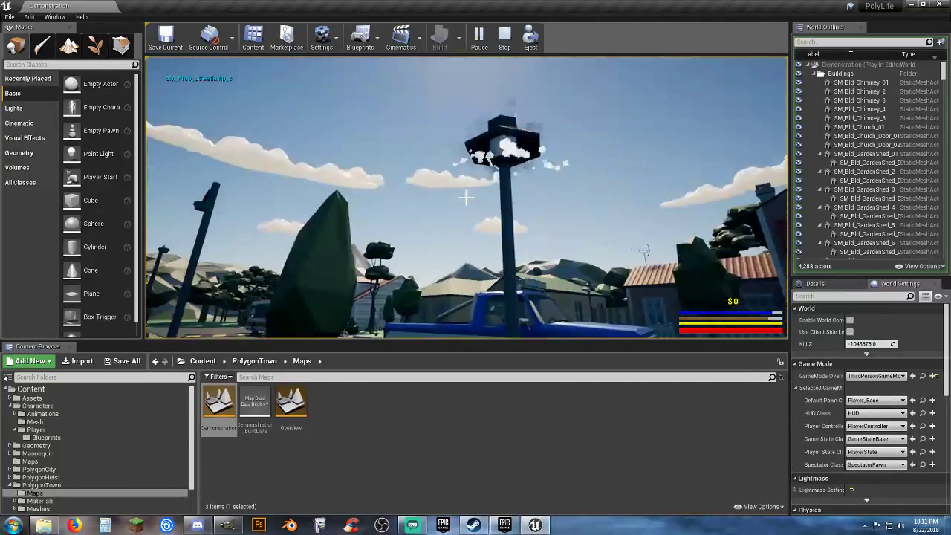
click(466, 195)
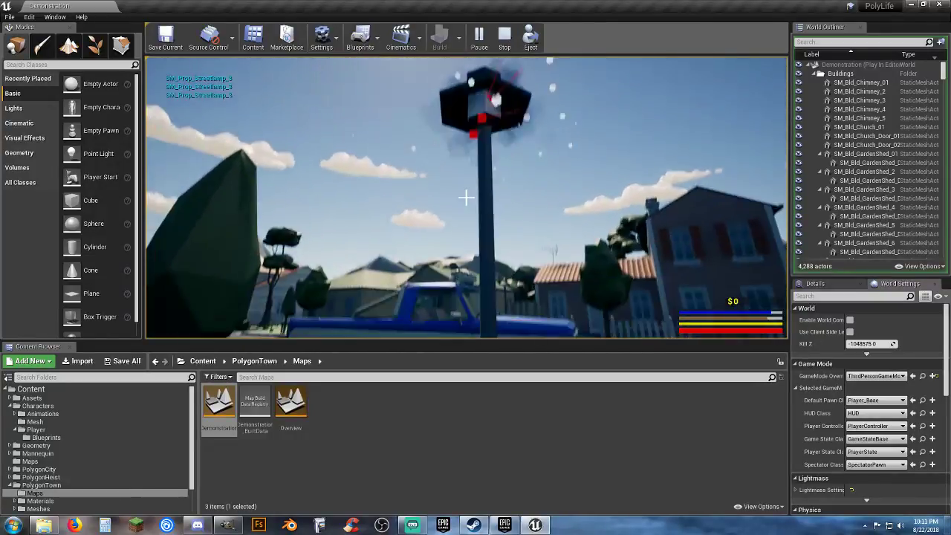
Run past the blue pickup to the beige house with the recessed front and line-trace its walls
key(w)
key(a)
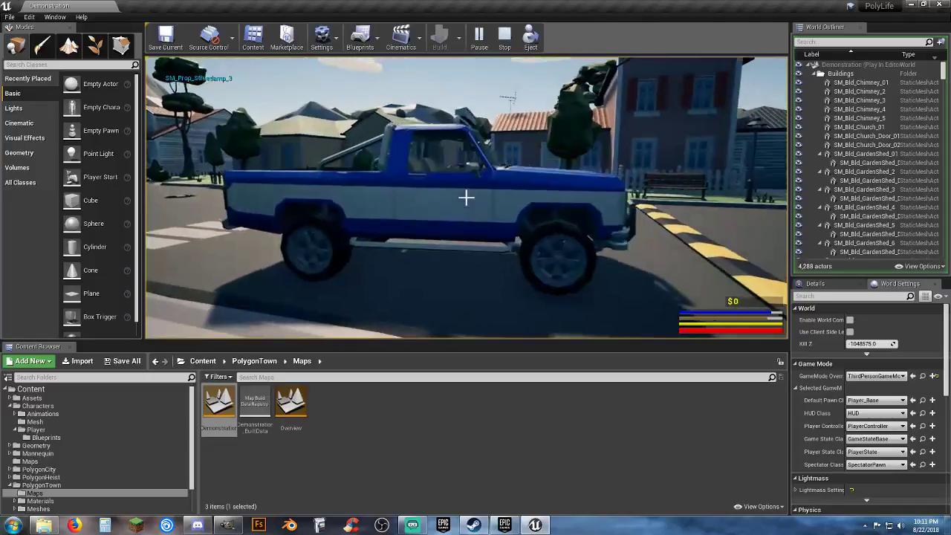
key(w)
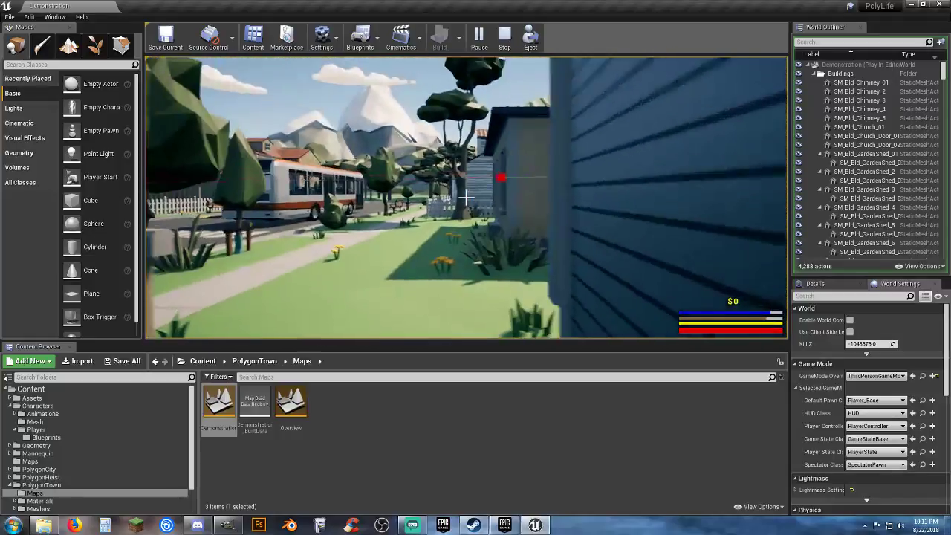
key(e)
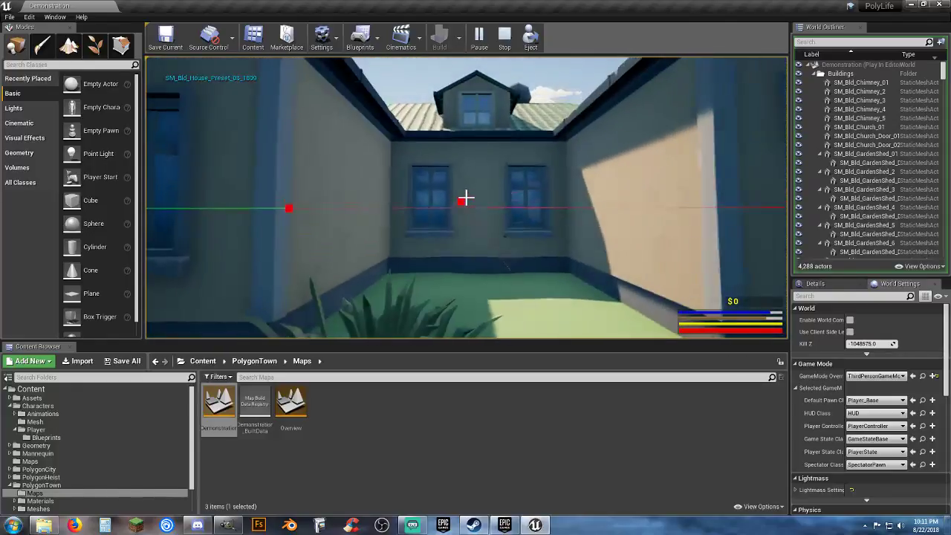
key(w)
key(w)
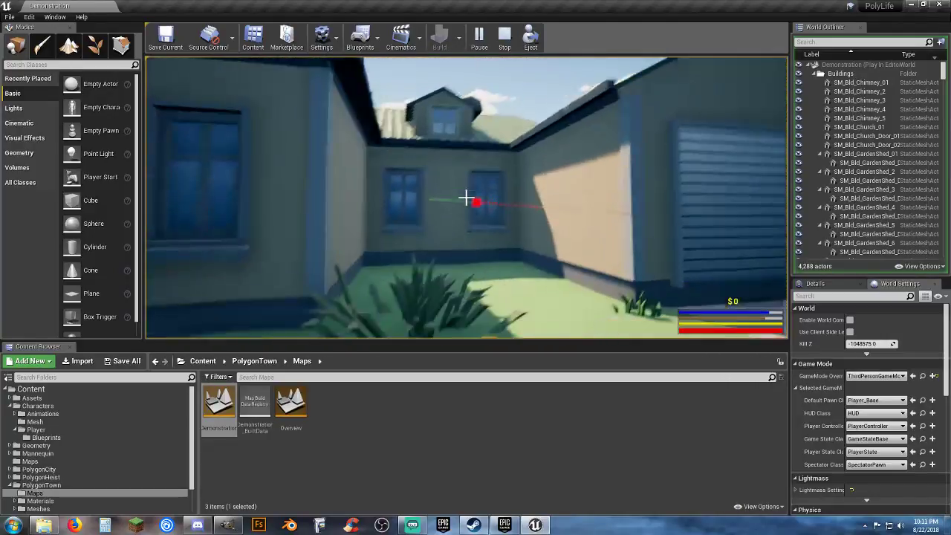
key(w)
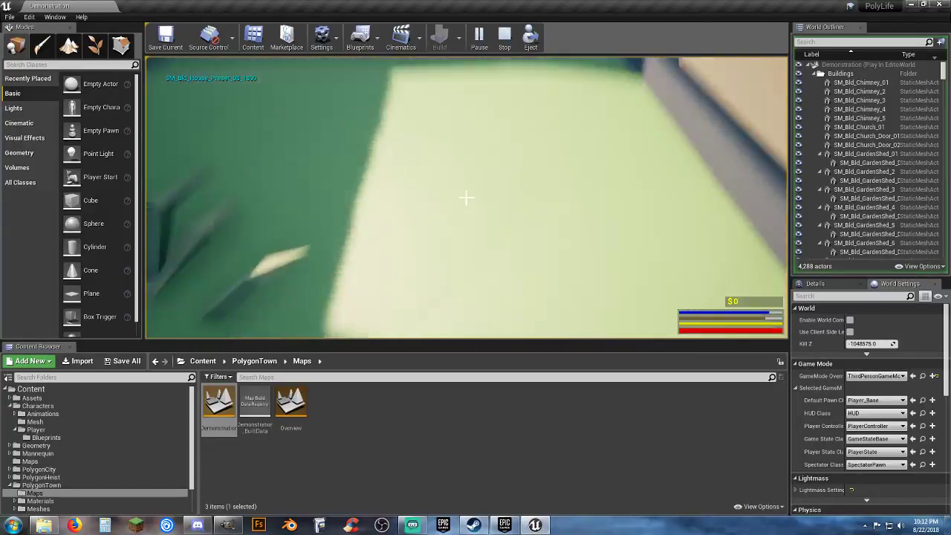
key(w)
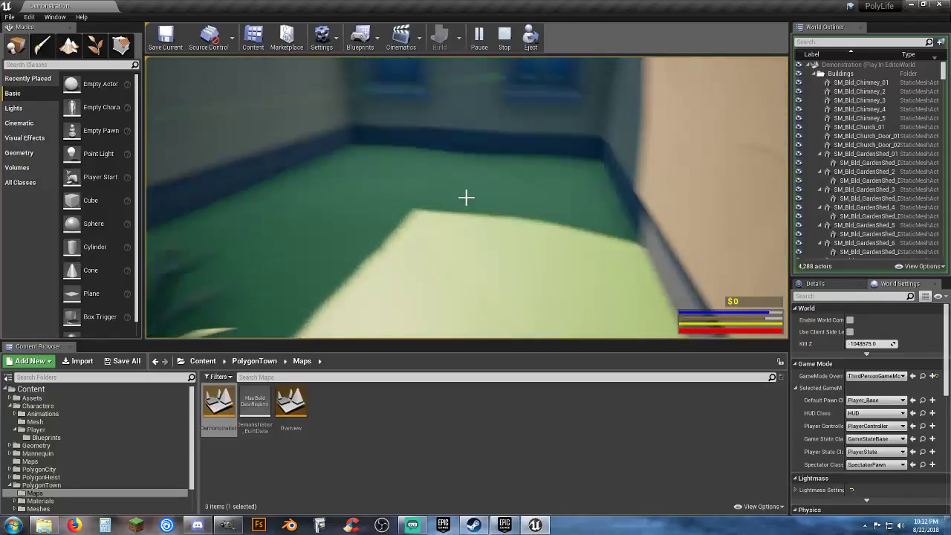
Line-trace the walls inside the recess of the beige house, including the wall between its two blue windows
key(space)
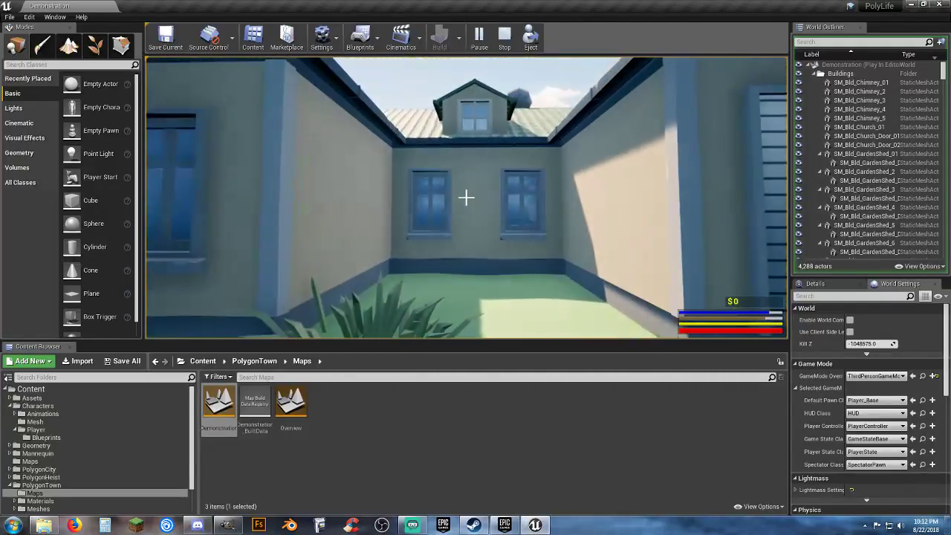
key(e)
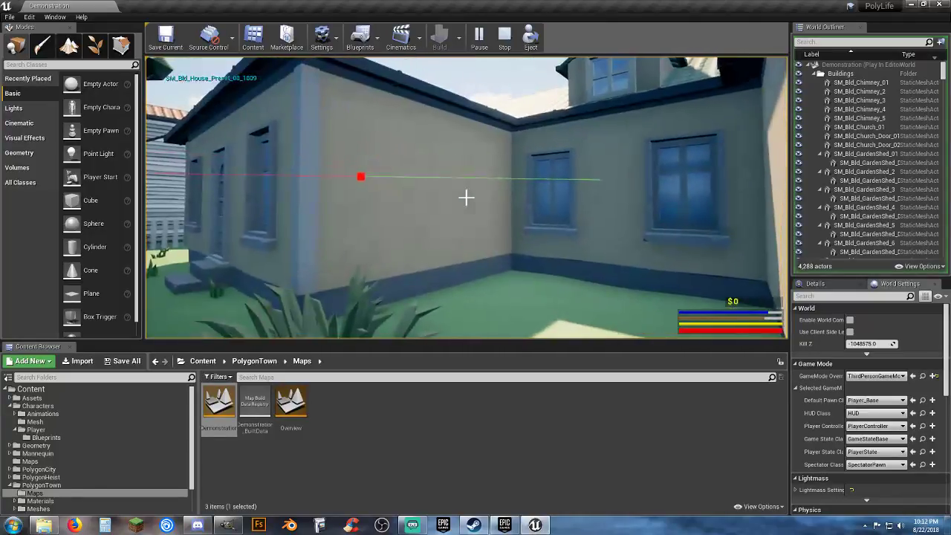
key(w)
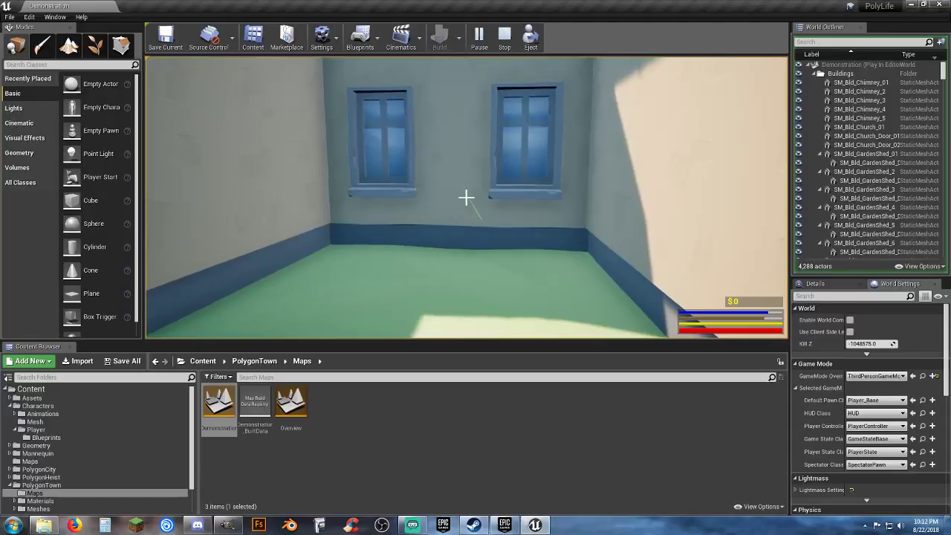
click(467, 197)
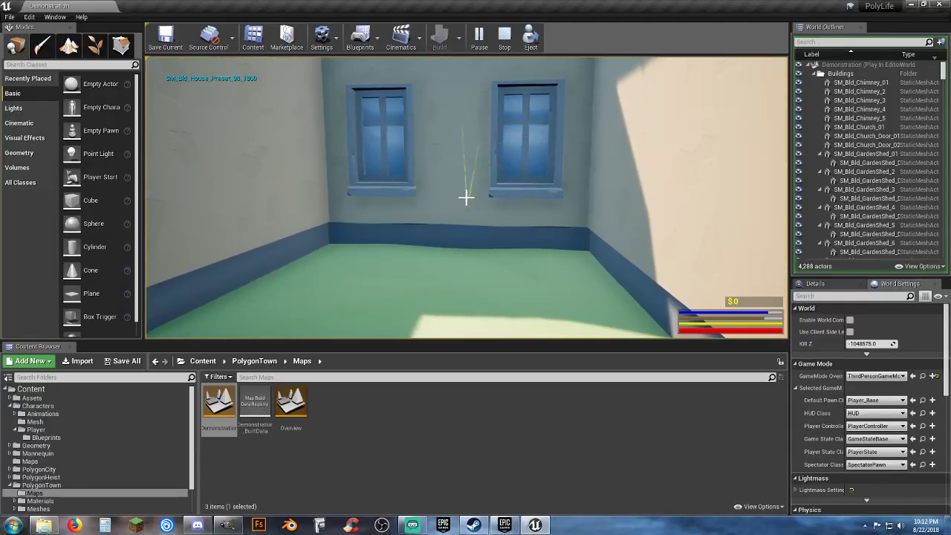
click(466, 196)
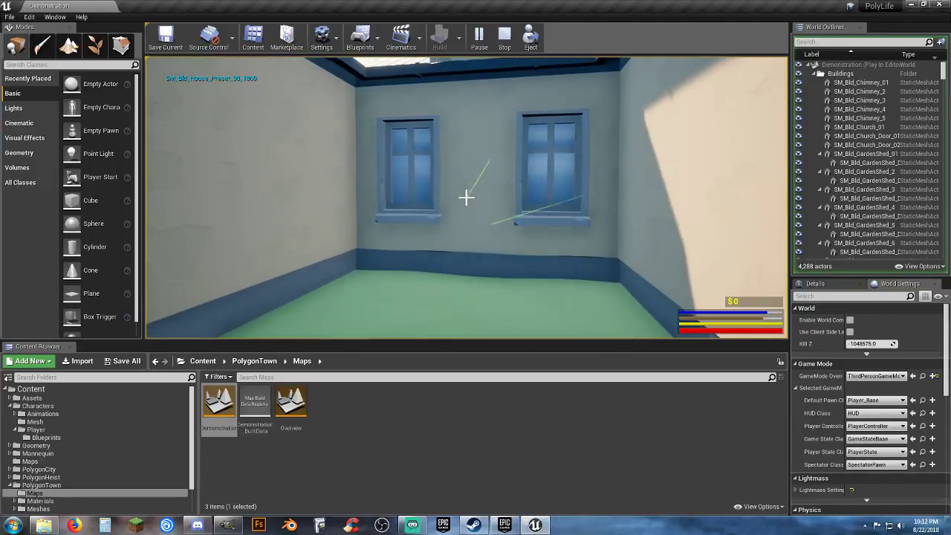
Stop the play session, select the beige house, locate its mesh SM_Bld_House_Preset_08 and open it for editing
key(Escape)
click(430, 112)
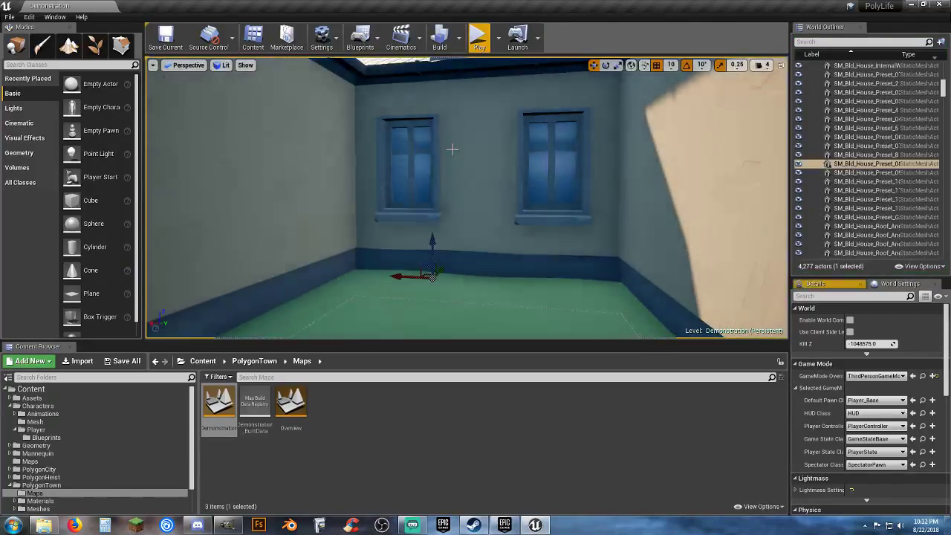
click(821, 284)
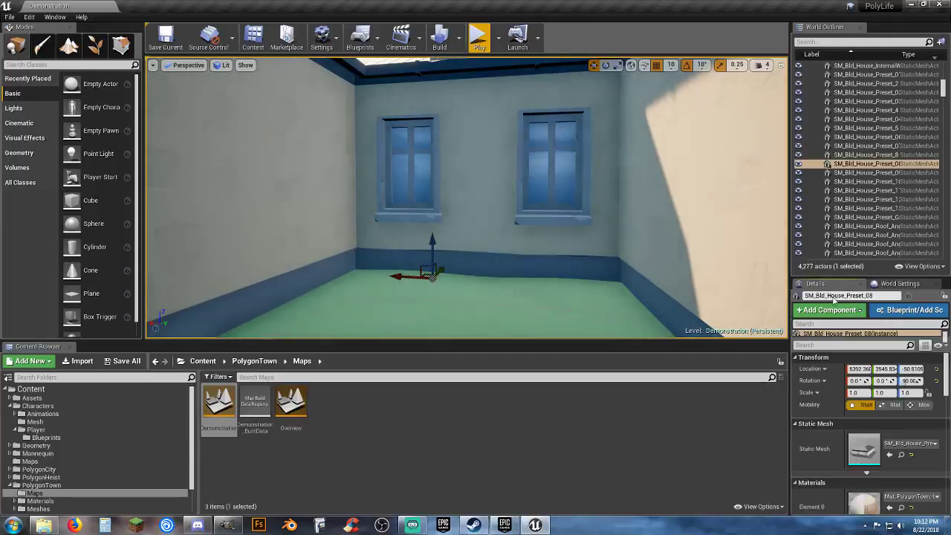
click(900, 456)
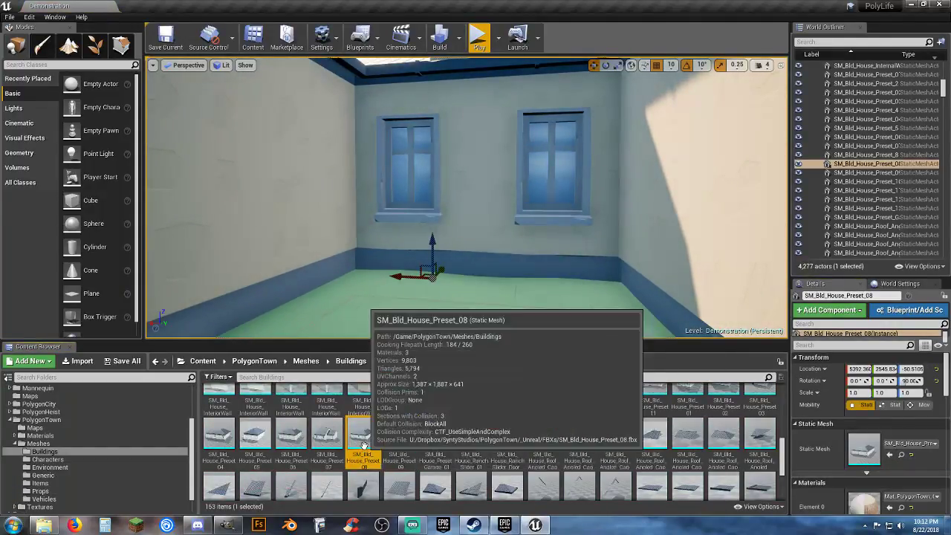
double_click(364, 465)
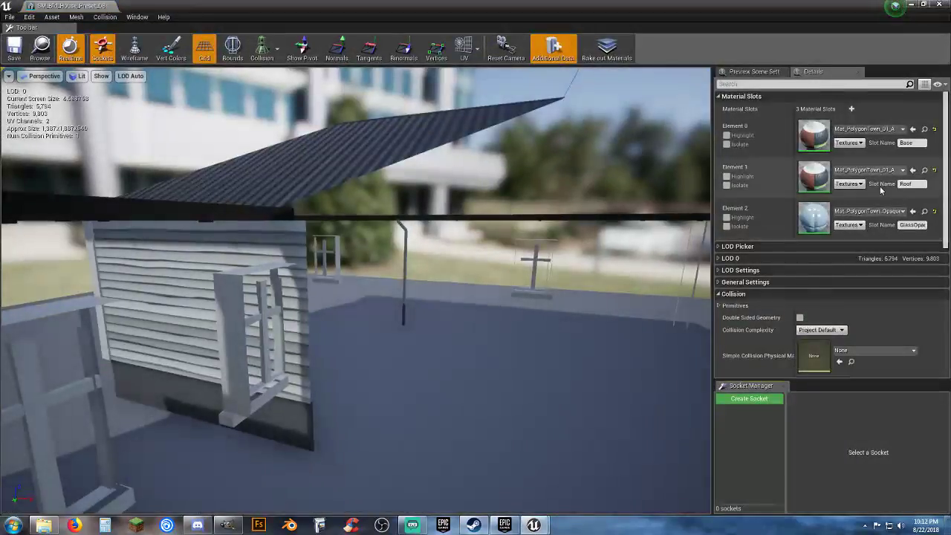
Set the house mesh's Collision Complexity to Use Complex Collision As Simple, then save and close the mesh
click(811, 332)
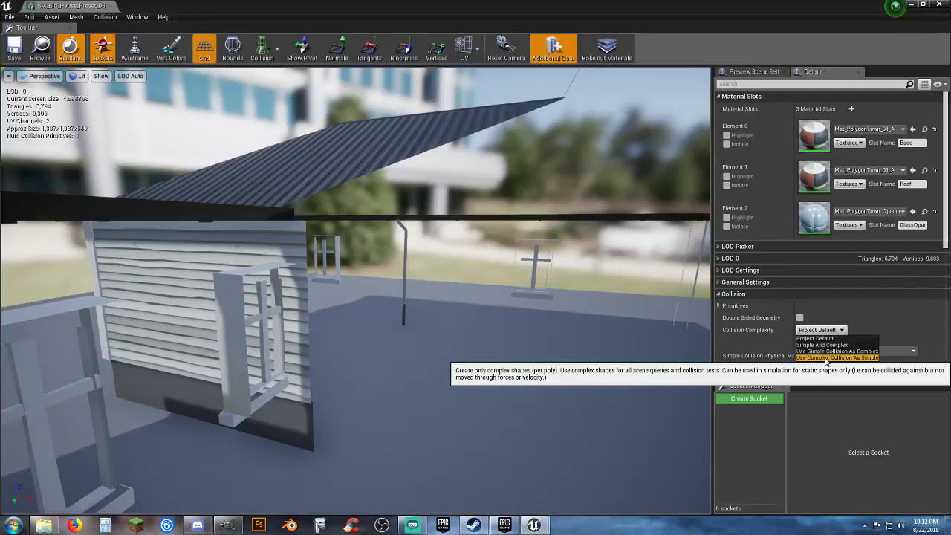
click(824, 358)
click(18, 53)
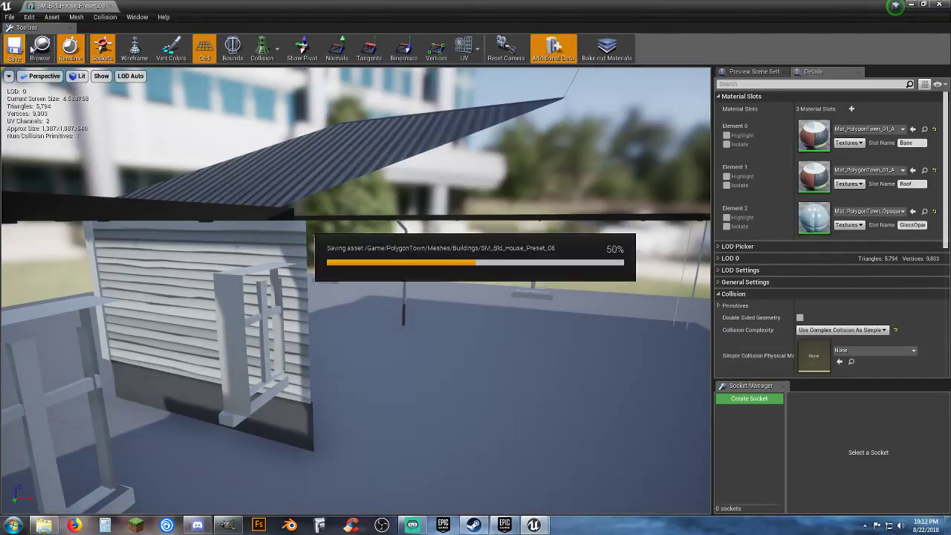
click(111, 5)
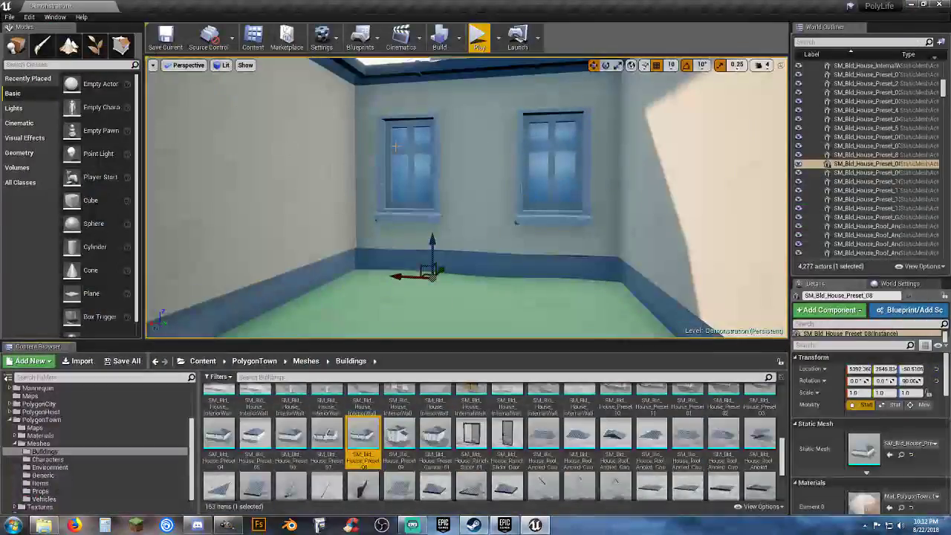
Play from the sidewalk in front of the beige house, switch to first-person view and line-trace the recessed walls
key(s)
right_drag(468, 280, 382, 299)
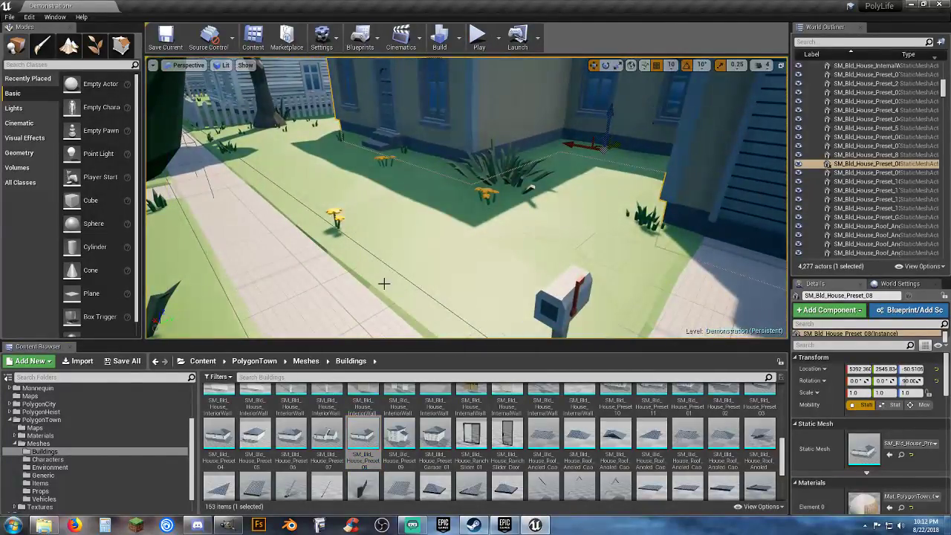
right_click(332, 291)
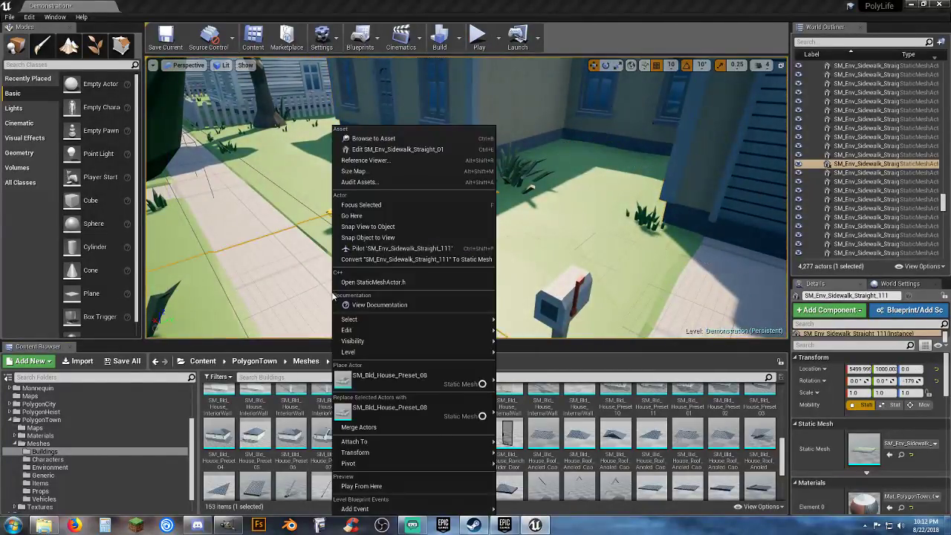
click(381, 487)
key(w)
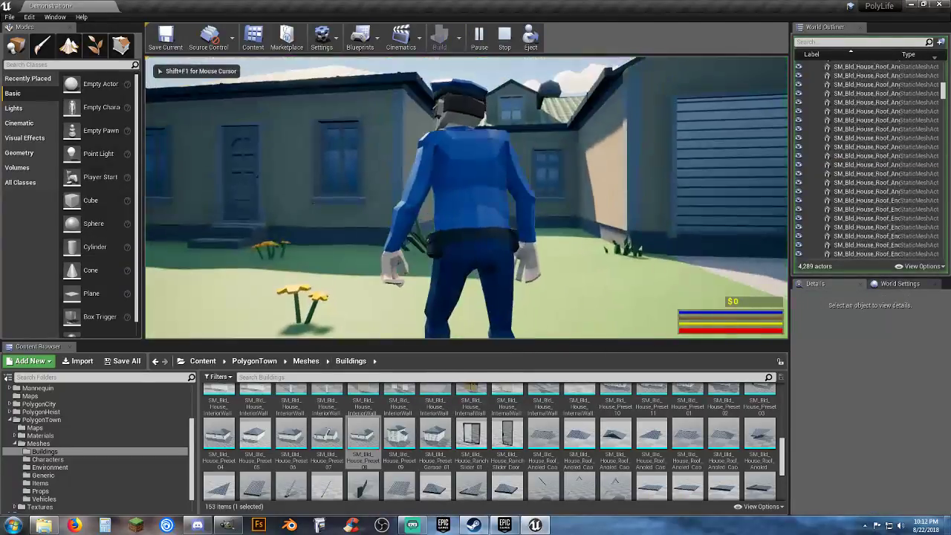
key(v)
key(e)
key(w)
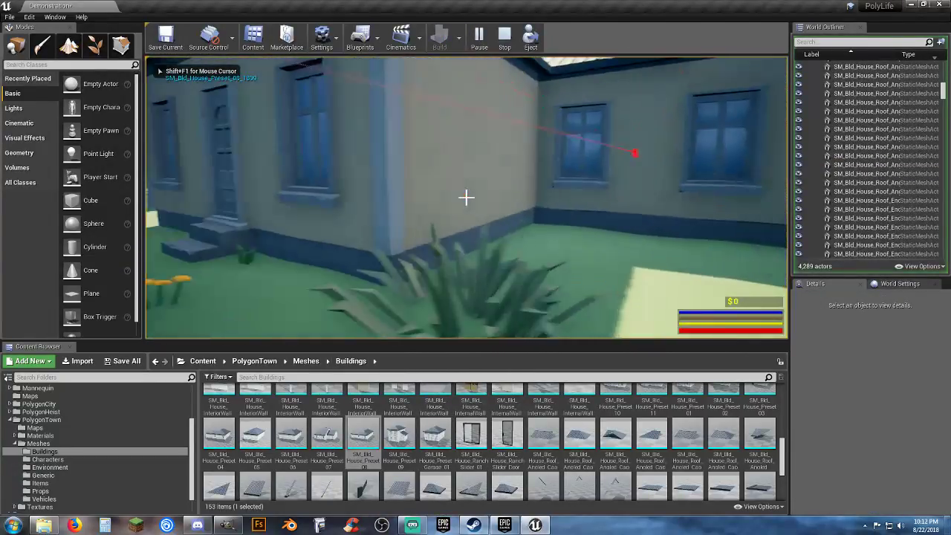
Run along the street to the white house's open garage and line-trace the concrete step at its inner doorway
key(w)
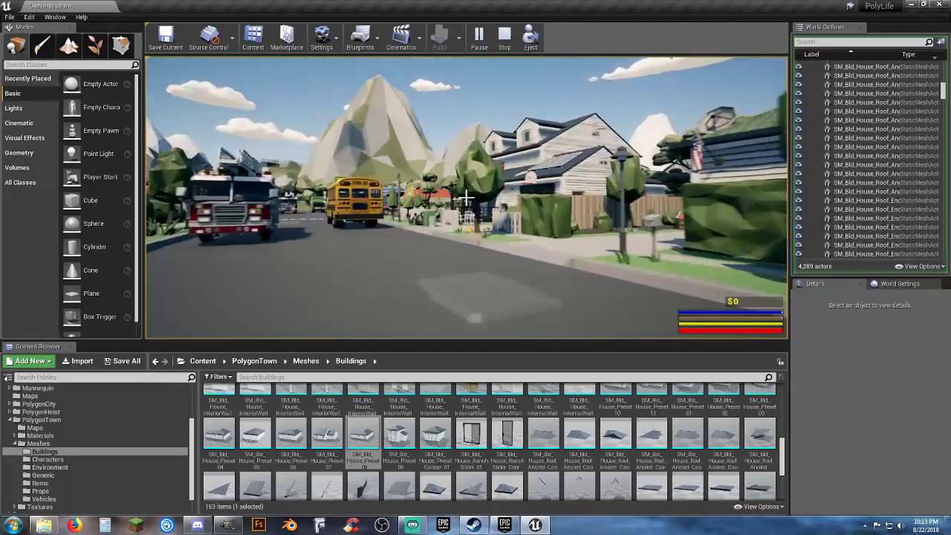
key(w)
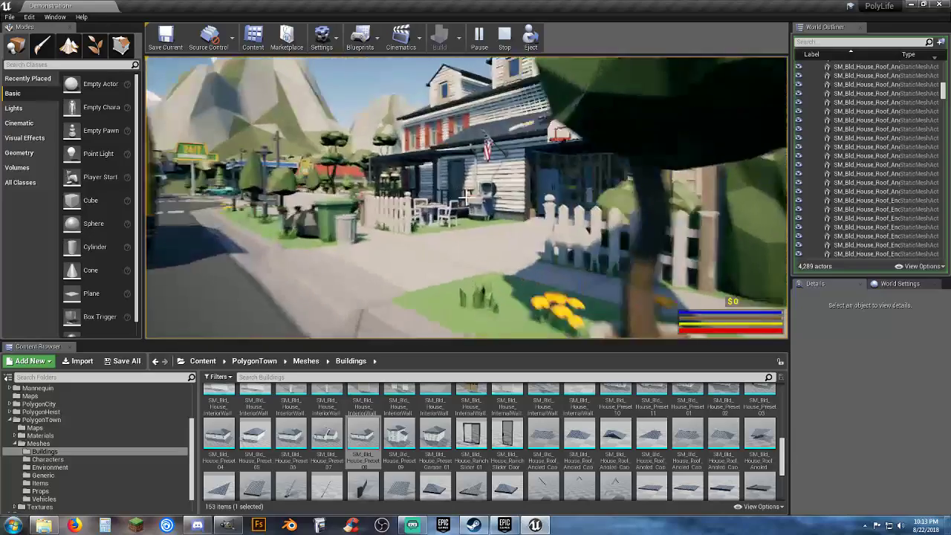
key(w)
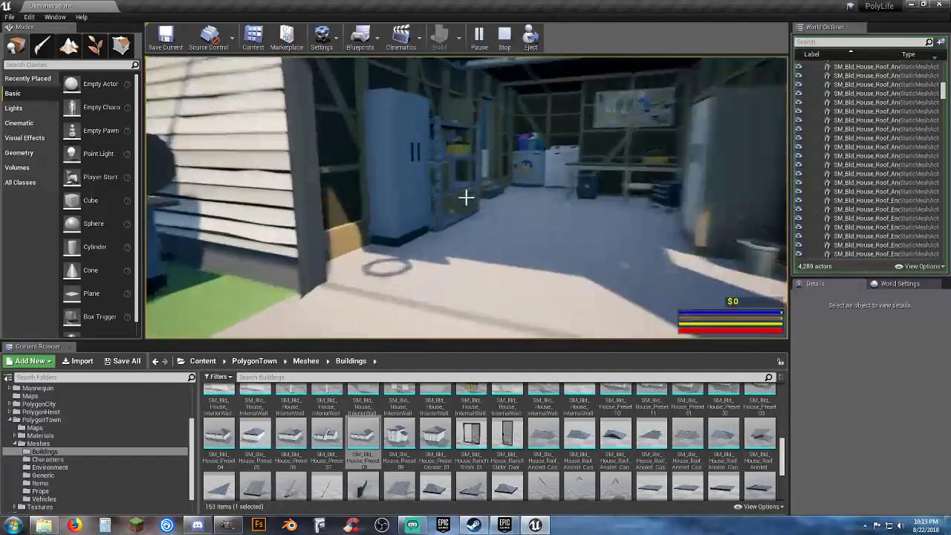
key(w)
key(w)
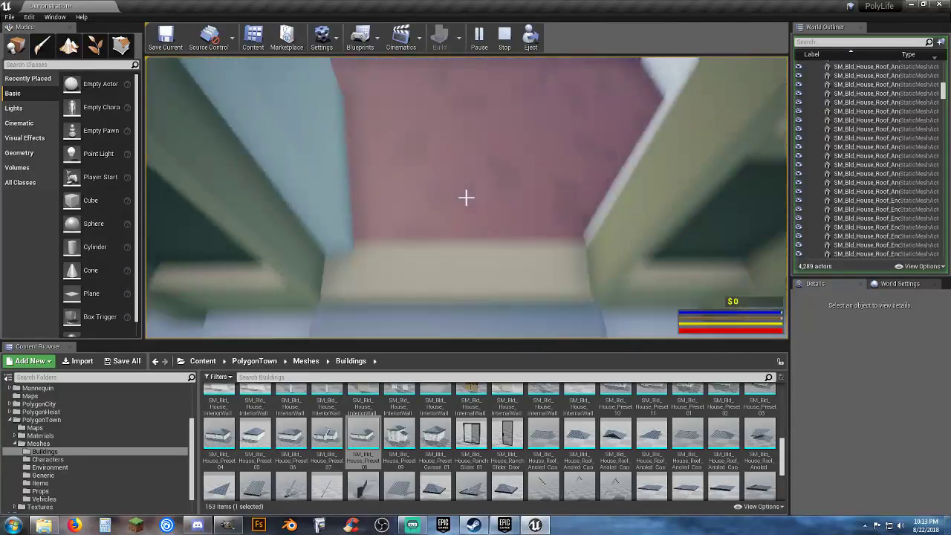
key(a)
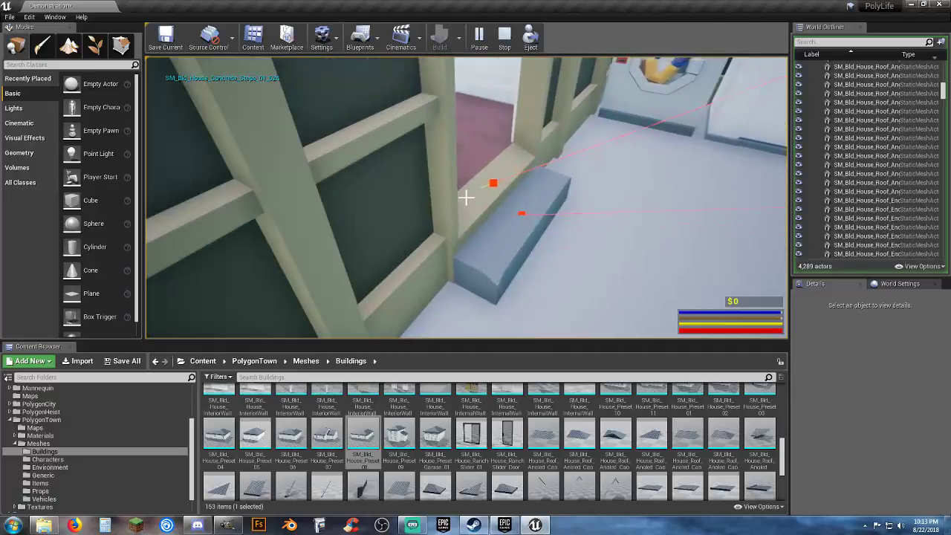
Line-trace the backyard above-ground pool and move away onto the paved patio
click(465, 197)
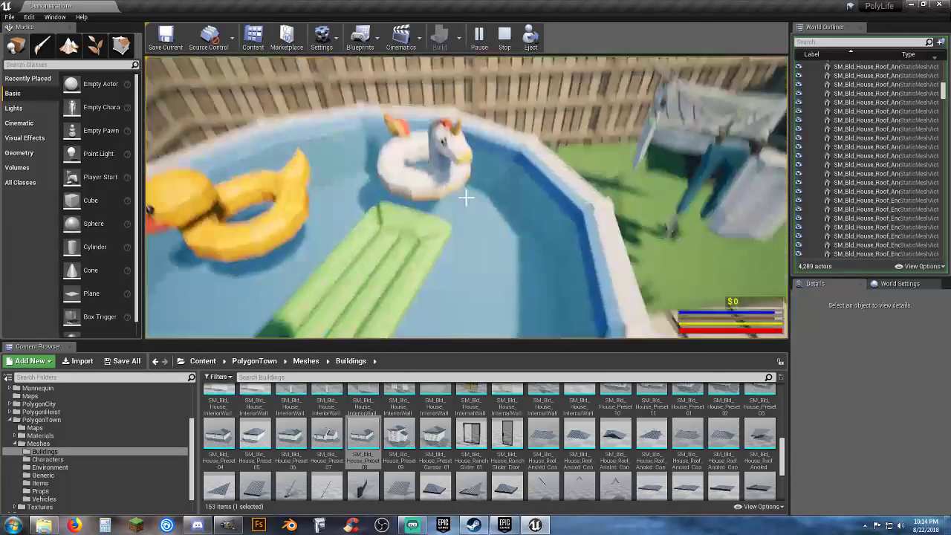
key(a)
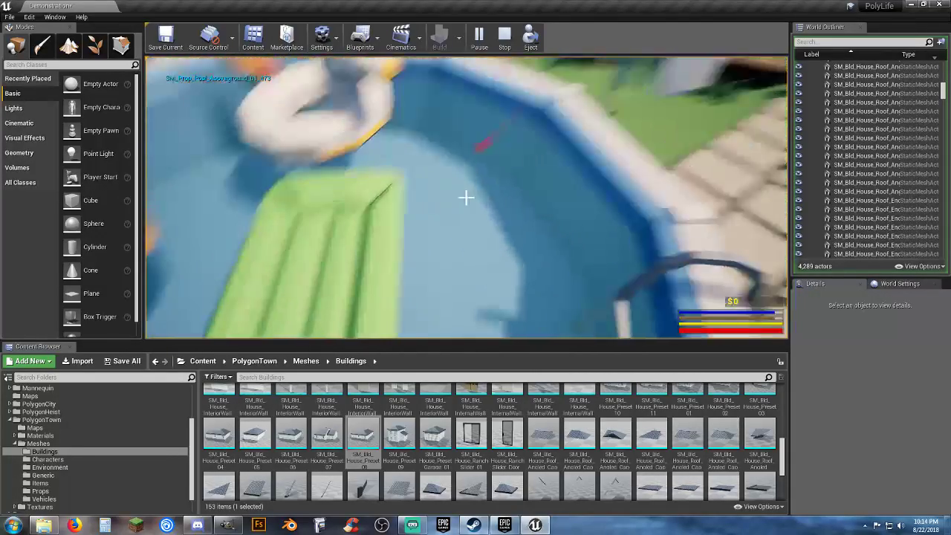
key(d)
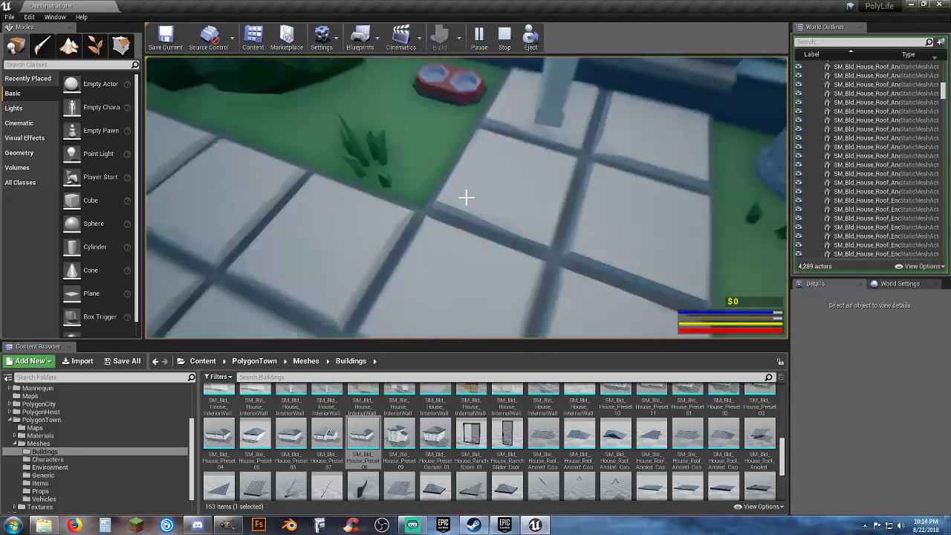
Run from the patio through the dining area into the blue living room and aim at the ceiling fan
key(w)
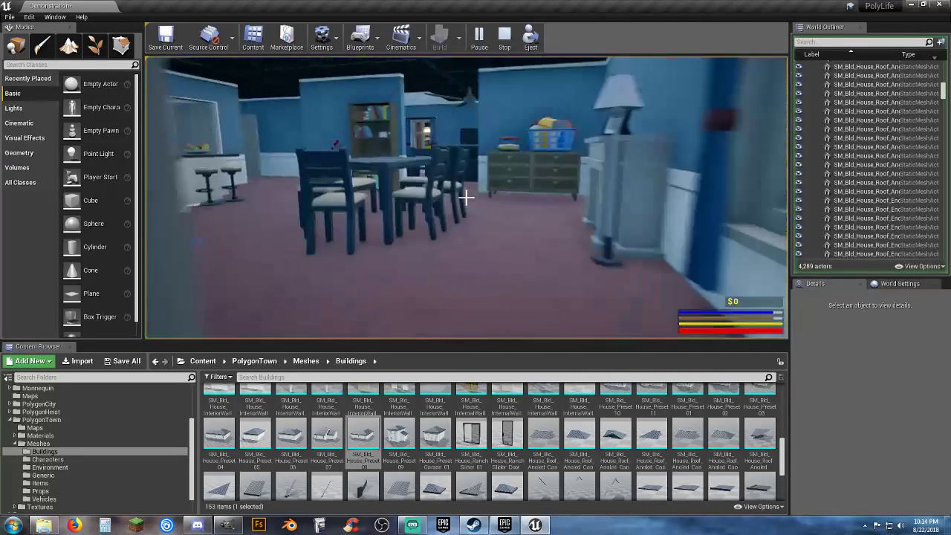
key(w)
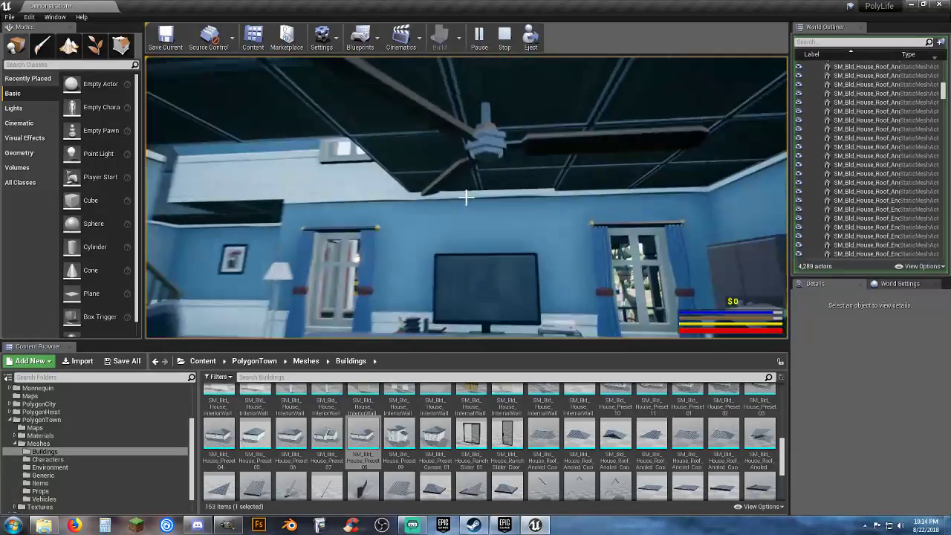
key(w)
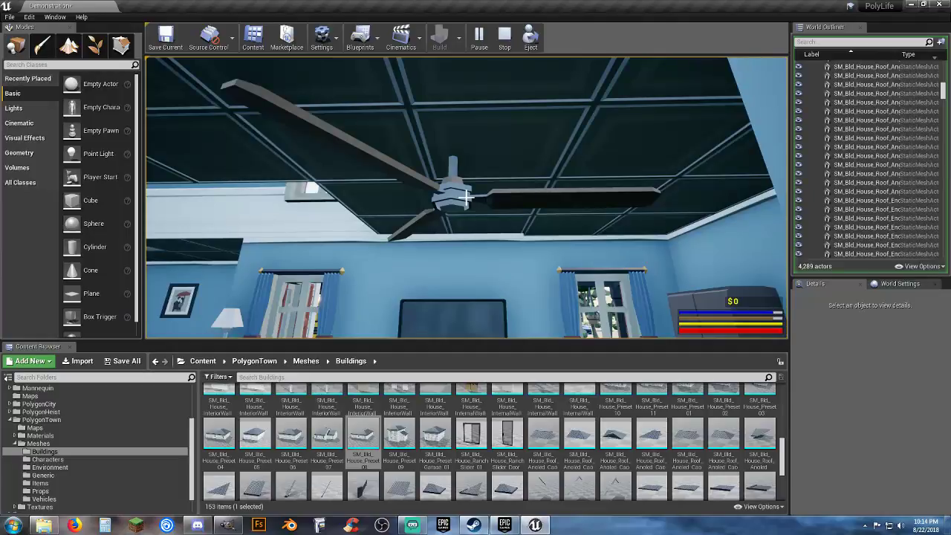
Stop the play session, select the ceiling fan's base and locate its mesh SM_Prop_CeilingFan_01 in the project content
key(Escape)
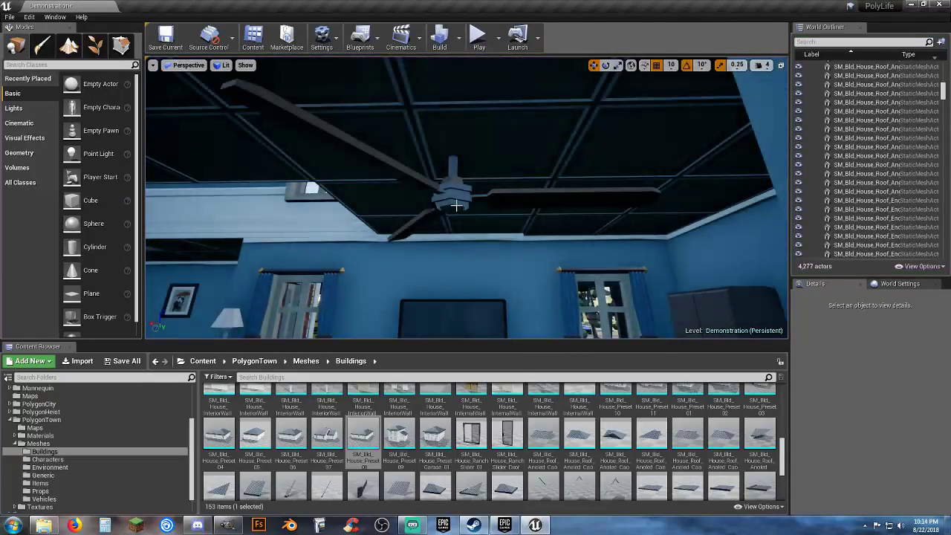
click(456, 205)
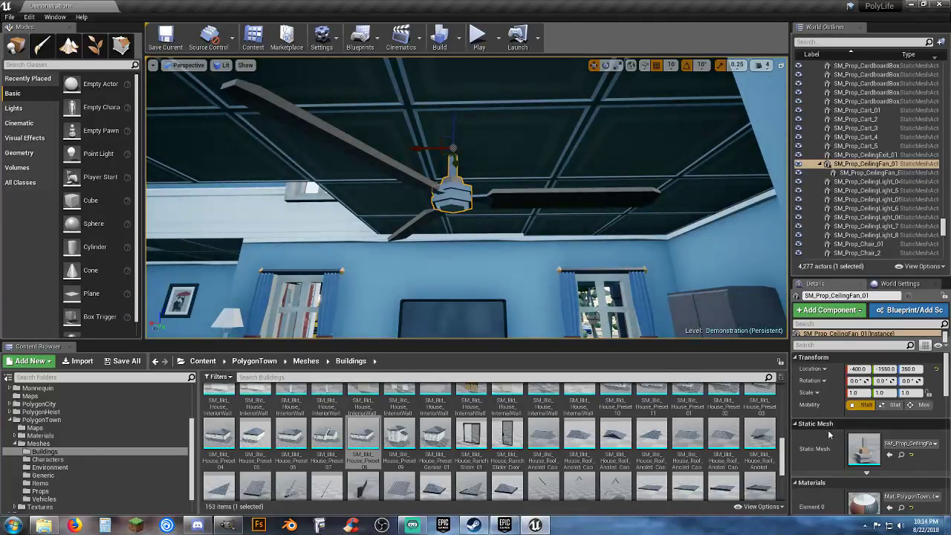
click(901, 455)
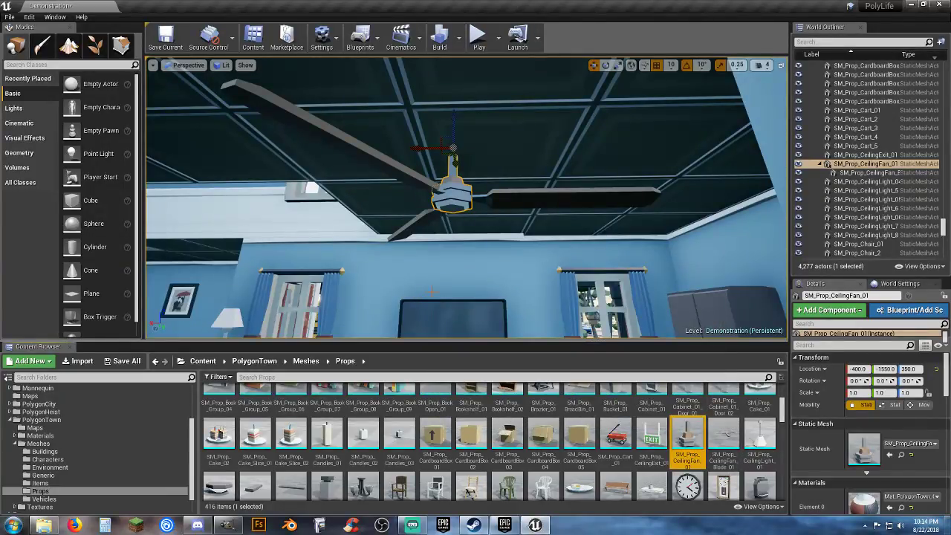
Open the Machines folder inside the project's Assets folder
scroll(65, 417, up, 3)
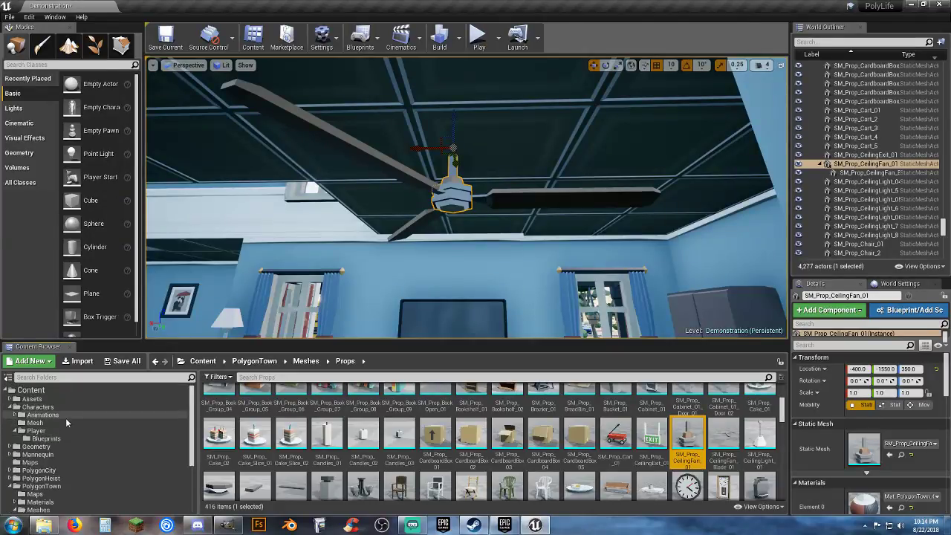
click(9, 399)
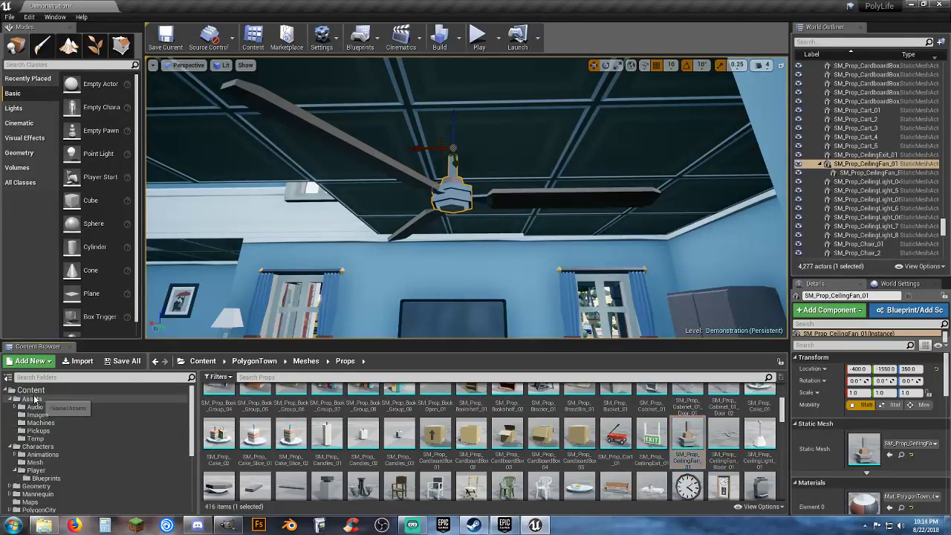
click(34, 399)
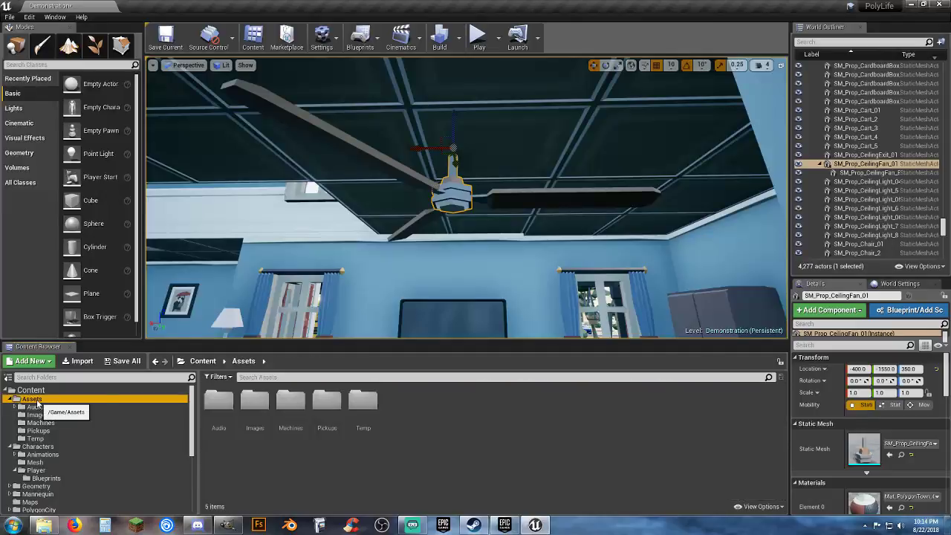
click(444, 421)
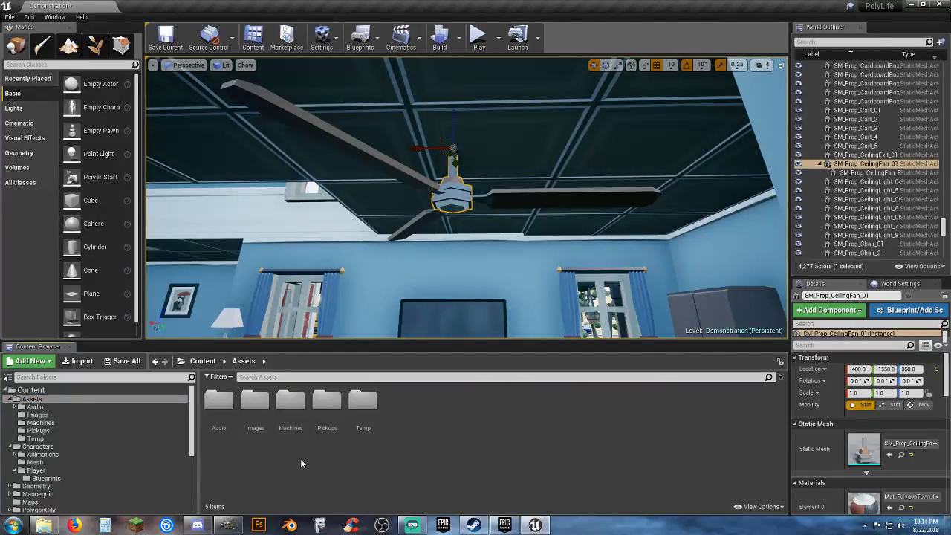
double_click(291, 405)
Create an Actor Blueprint class named BP_Ceiling_Fan in the Machines folder and open it for editing
right_click(274, 408)
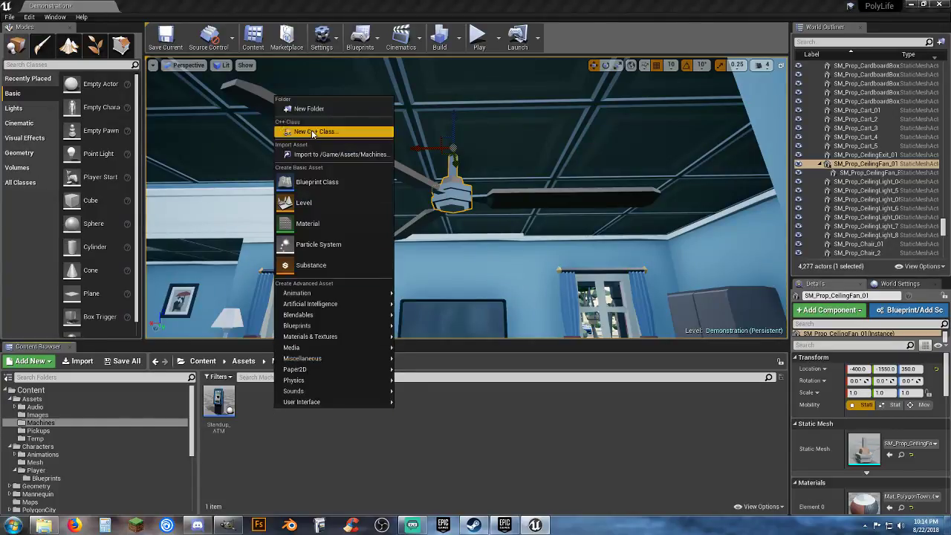
click(323, 185)
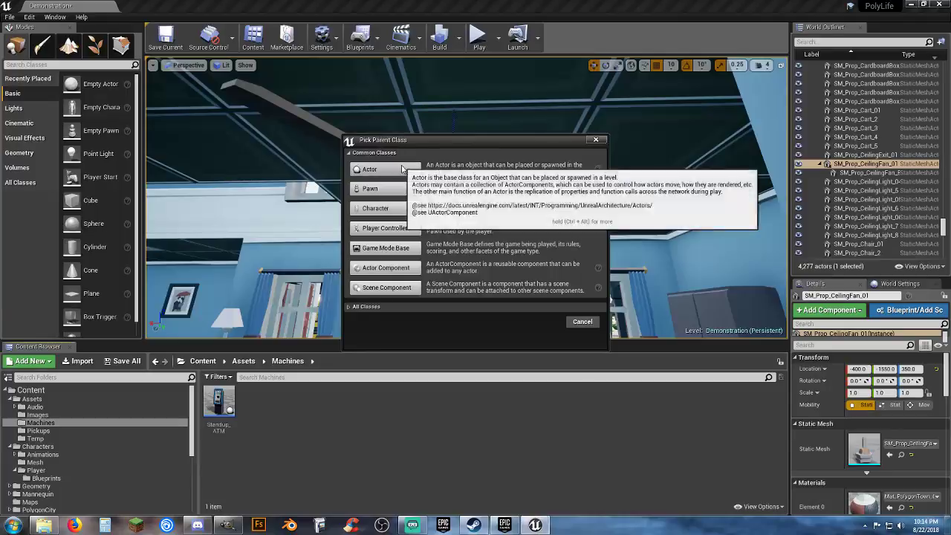
click(402, 169)
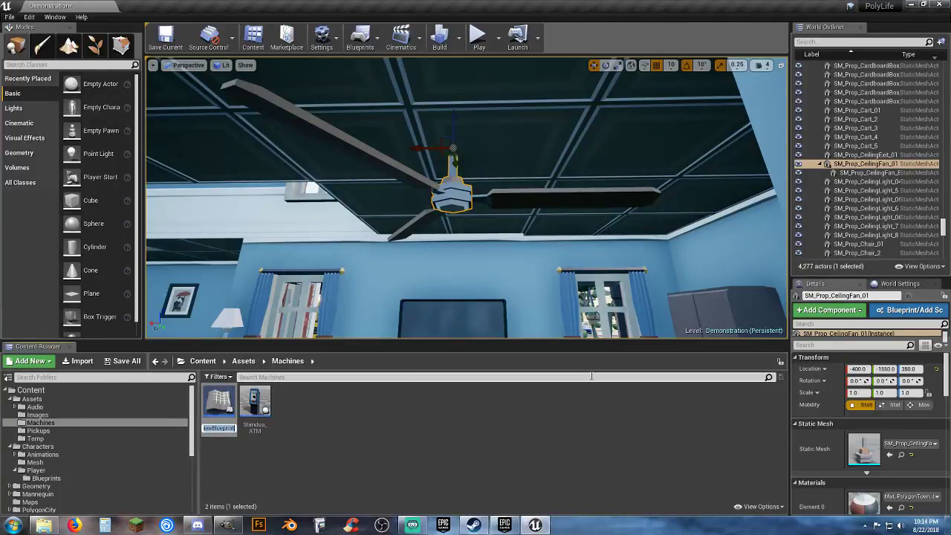
text(S)
text(eiling F)
key(BackSpace)
key(BackSpace)
text(_FanBP_)
key(Return)
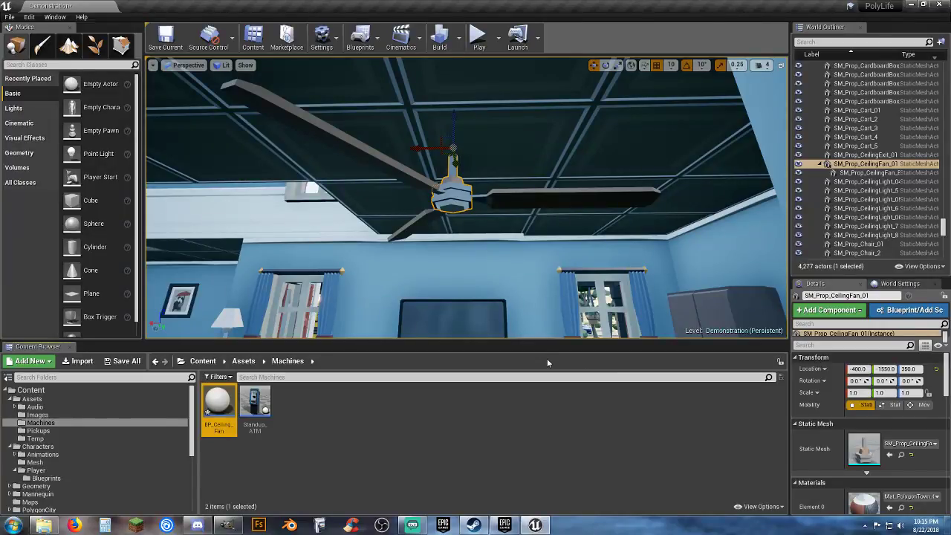
key(Return)
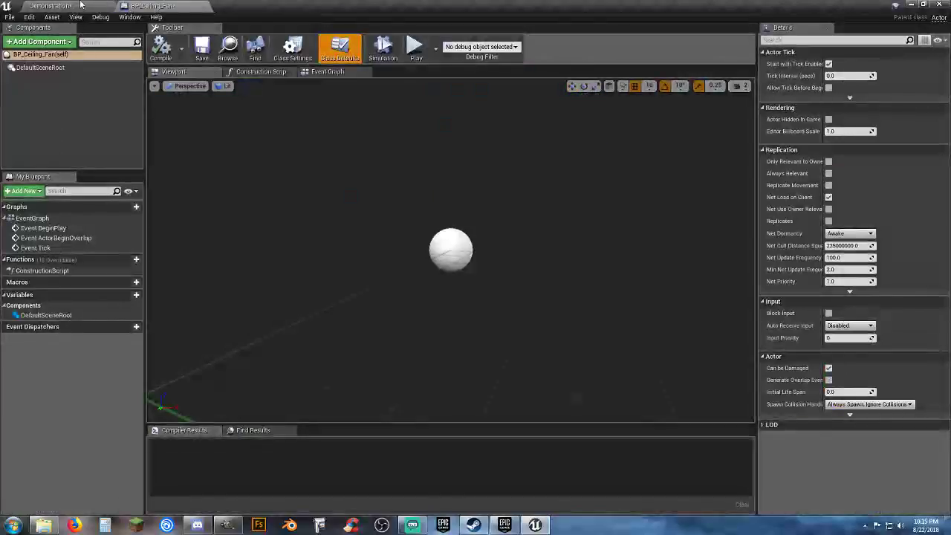
Add the level fan's base mesh SM_Prop_CeilingFan_01 as a static mesh component of BP_Ceiling_Fan
click(72, 6)
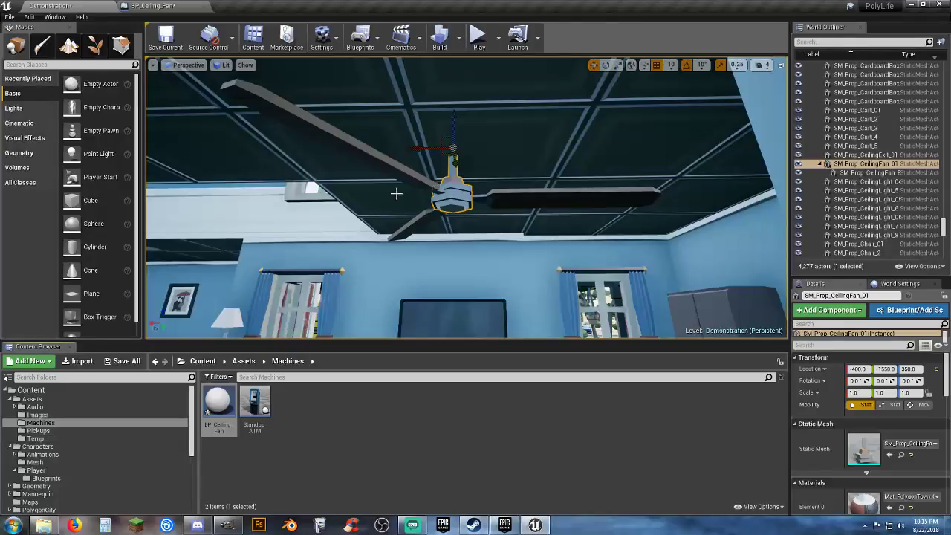
click(900, 455)
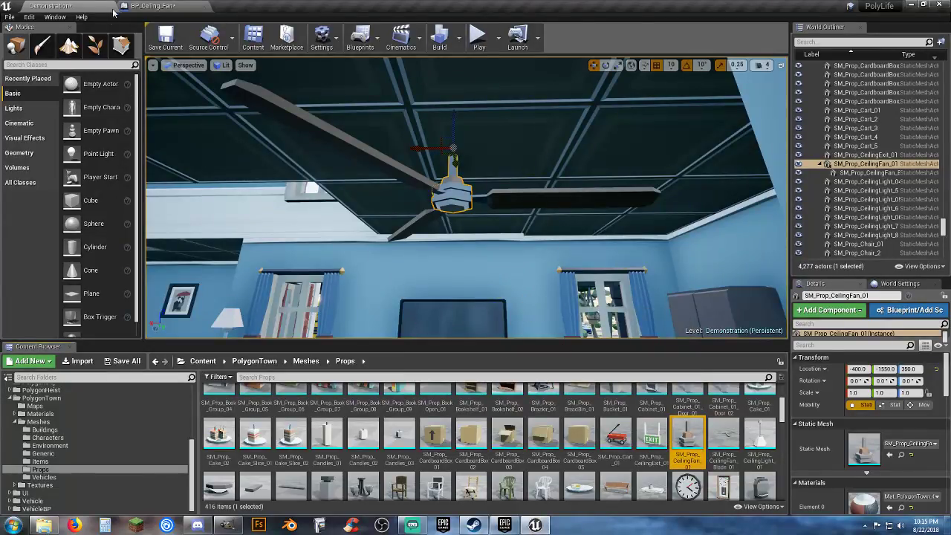
click(149, 8)
click(38, 41)
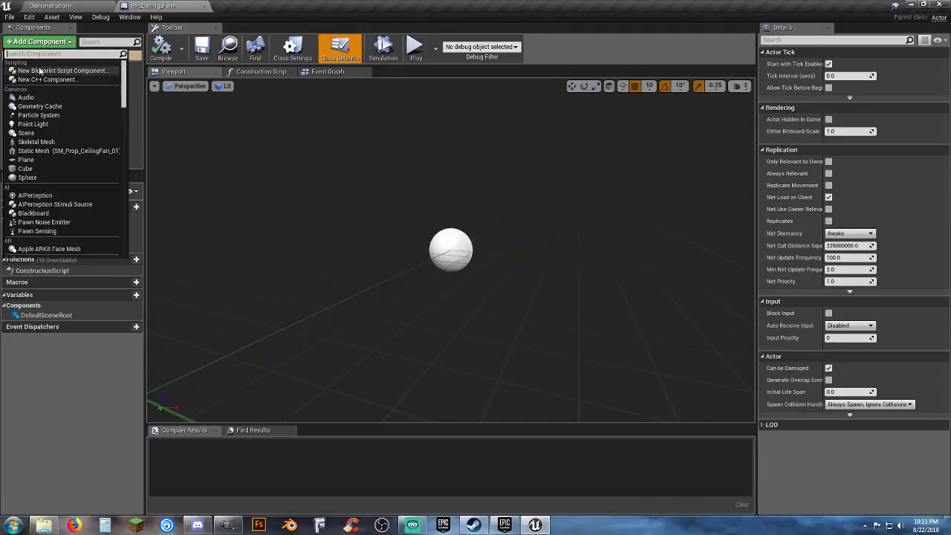
click(43, 150)
click(73, 131)
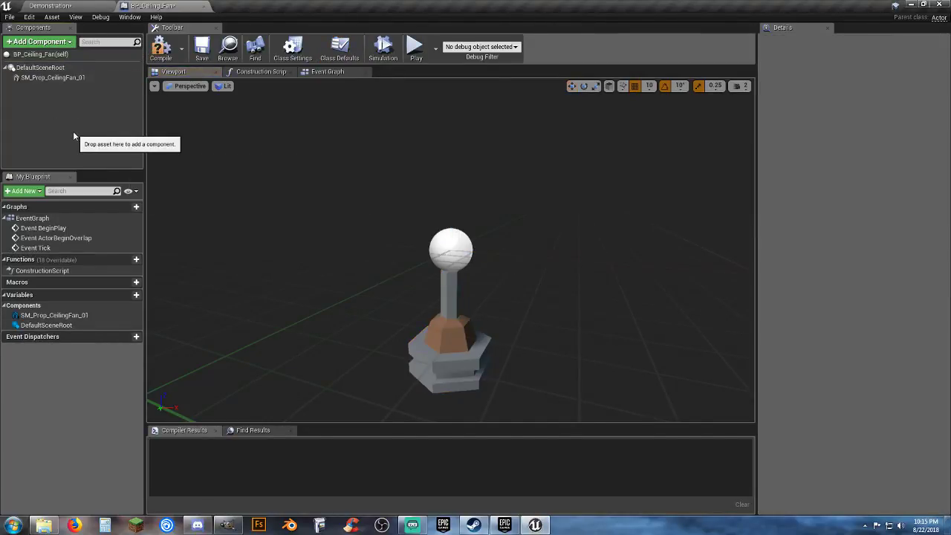
click(66, 79)
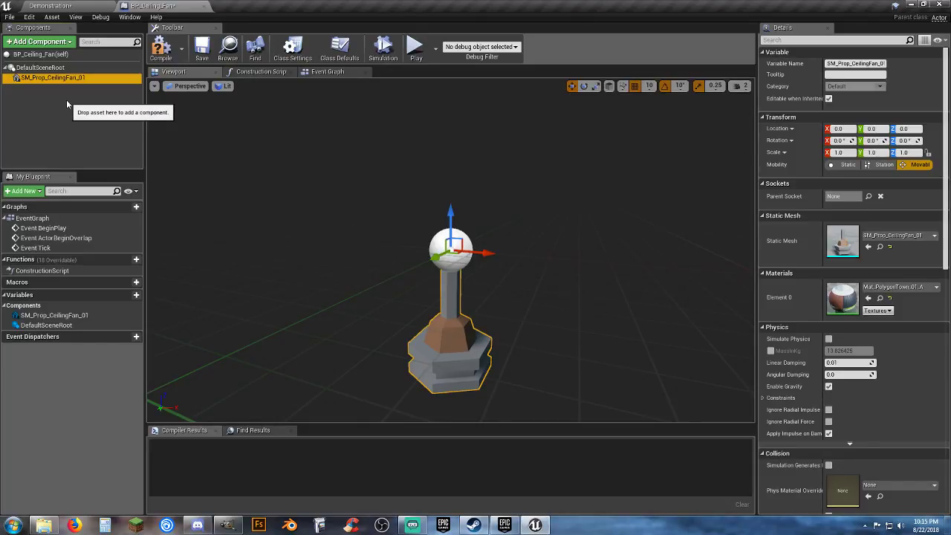
Add the SM_Prop_CeilingFan_Blade_01 mesh to BP_Ceiling_Fan as a child of the fan base component
click(50, 6)
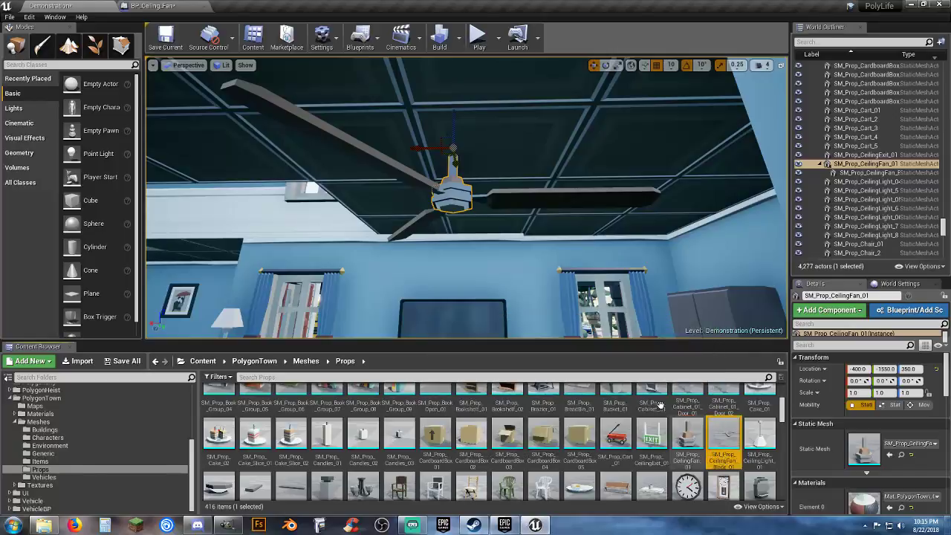
click(144, 6)
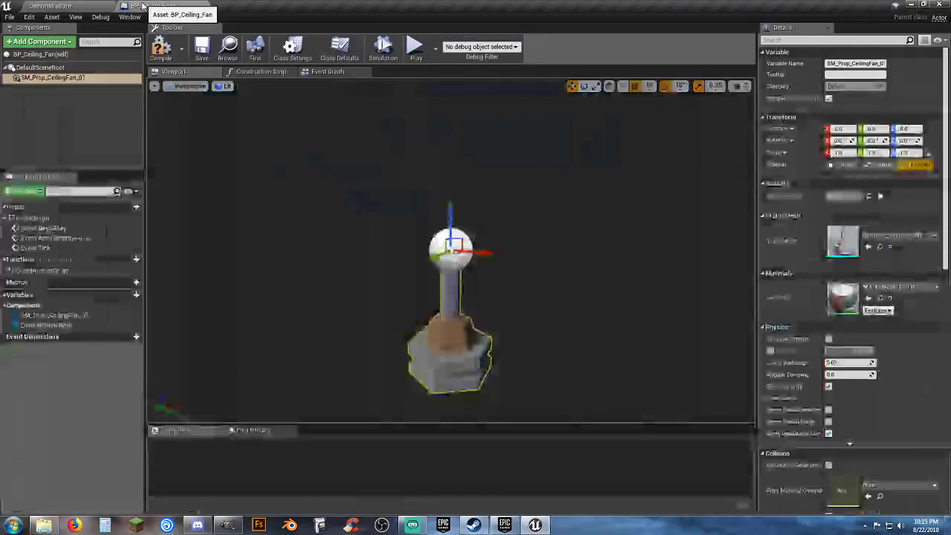
click(37, 41)
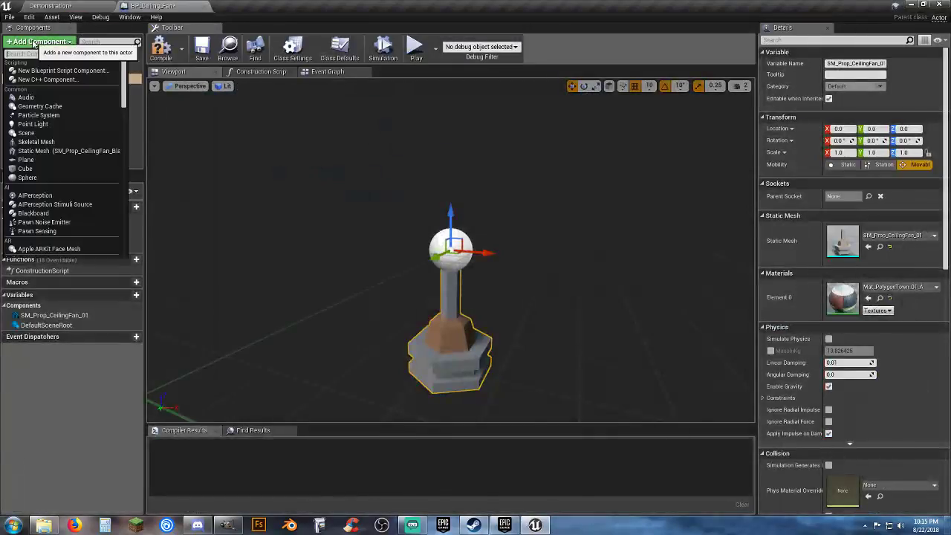
click(46, 150)
click(53, 123)
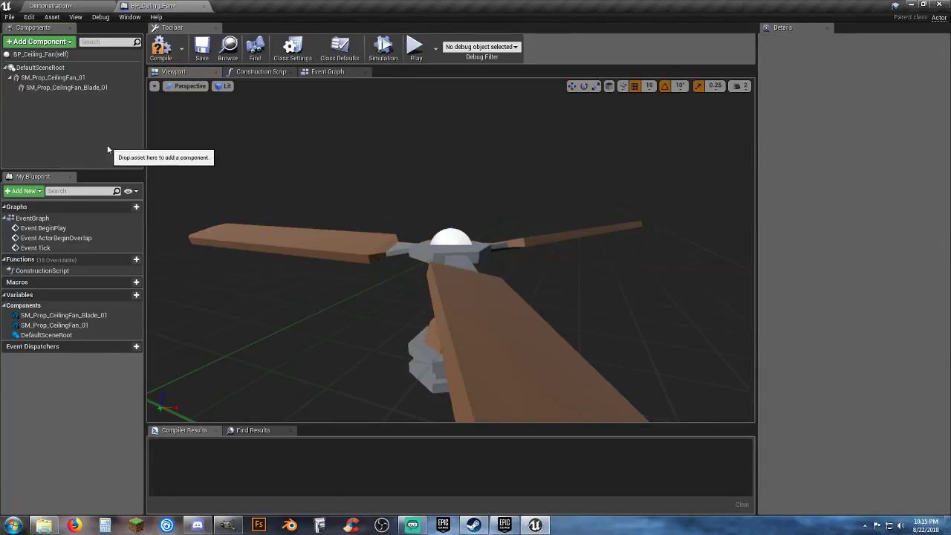
click(74, 88)
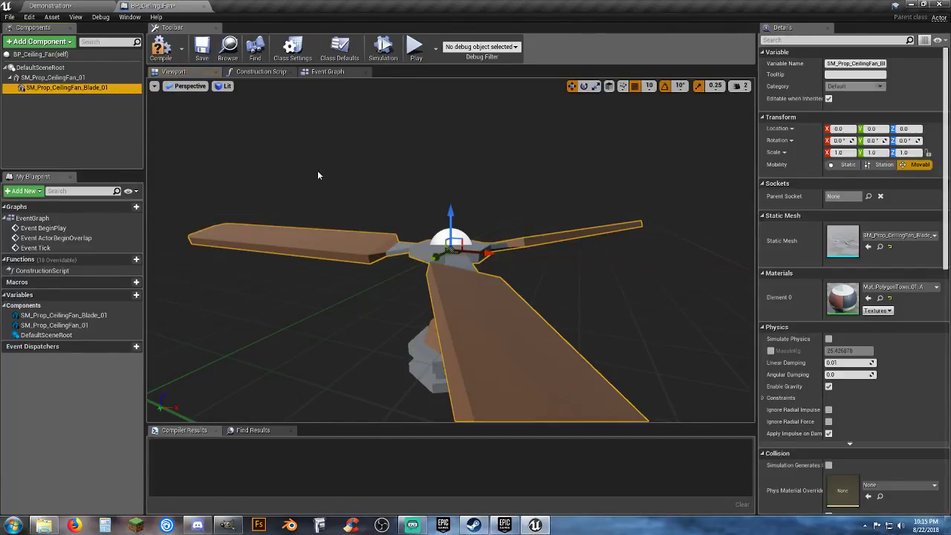
Raise the fan base component to Z 20 and delete the blade component nested under it
click(52, 77)
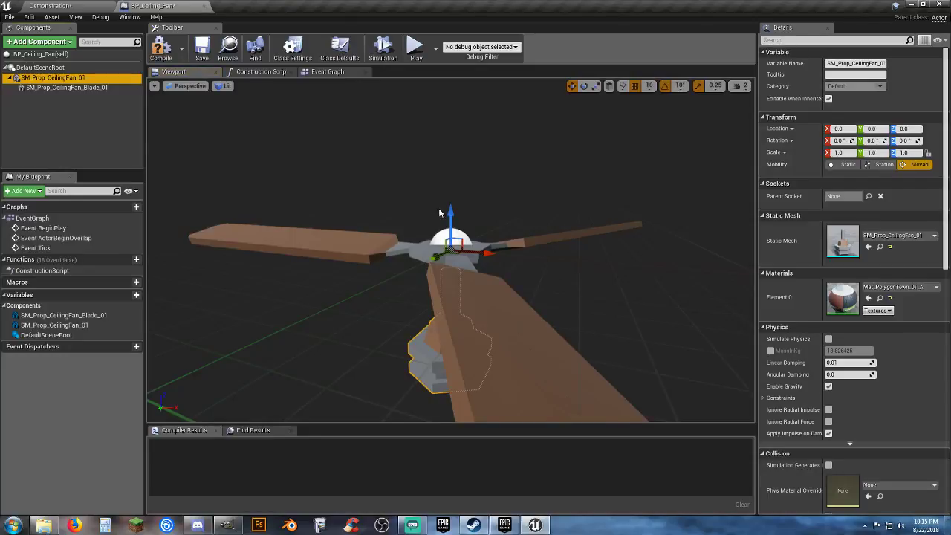
drag(449, 211, 459, 161)
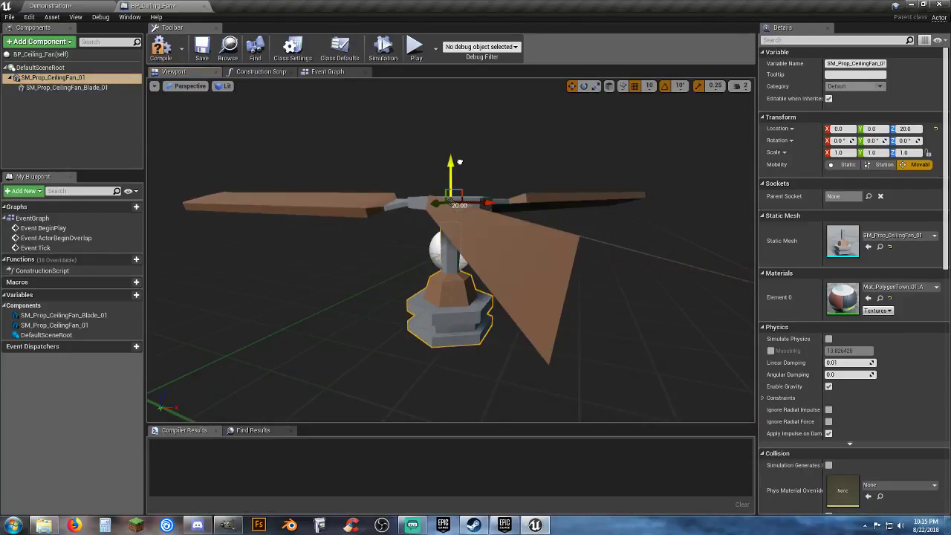
click(44, 88)
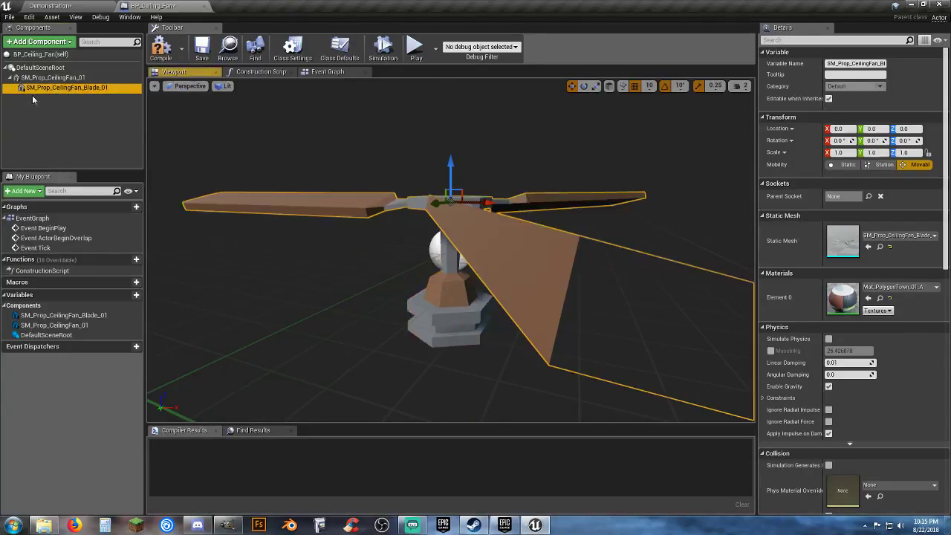
mouse_move(30, 87)
mouse_down()
mouse_move(34, 72)
mouse_move(35, 98)
mouse_up()
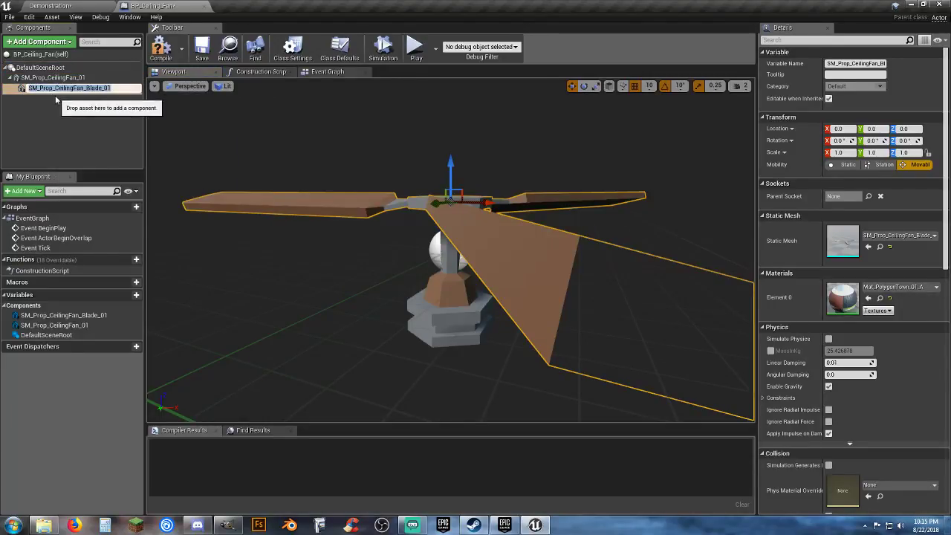
click(55, 134)
click(48, 87)
key(Delete)
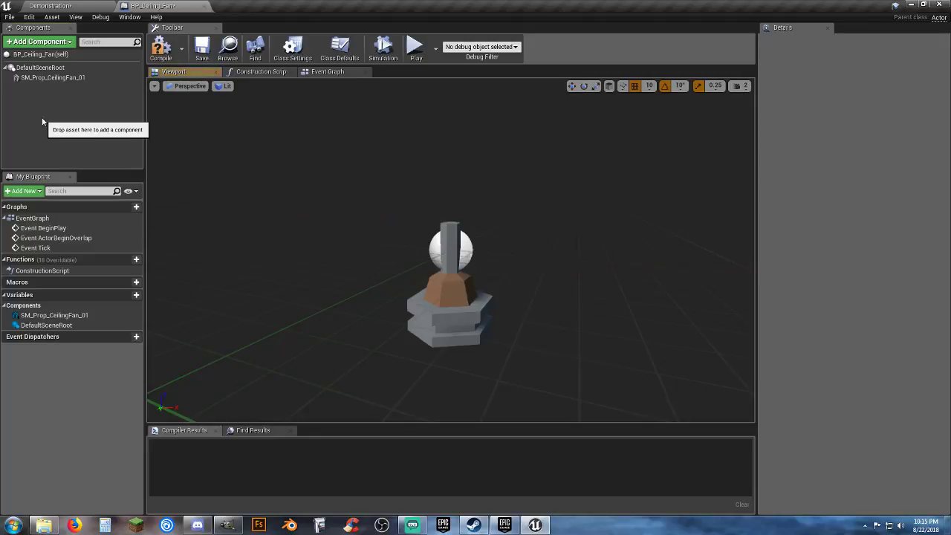
Add SM_Prop_CeilingFan_Blade_01 directly under DefaultSceneRoot and raise the fan base component to Z 50
click(41, 68)
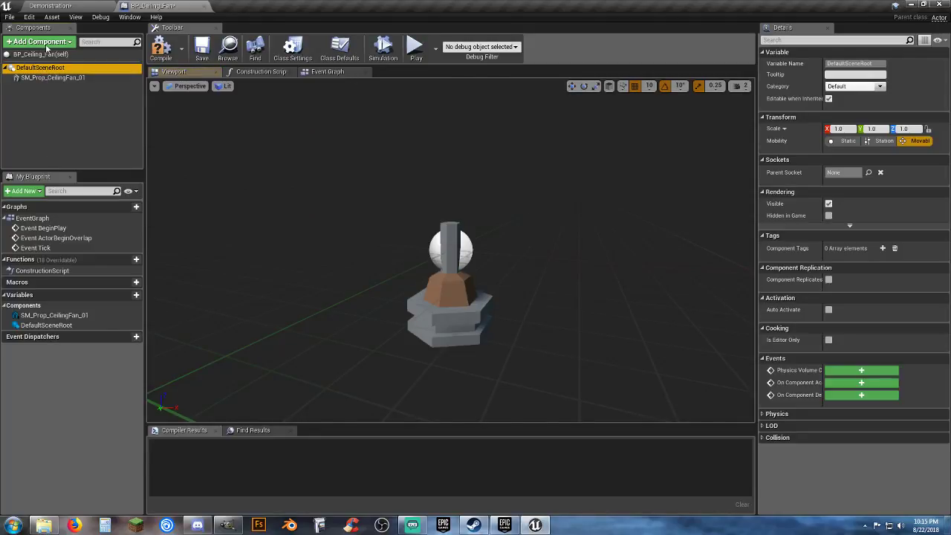
click(41, 42)
click(70, 150)
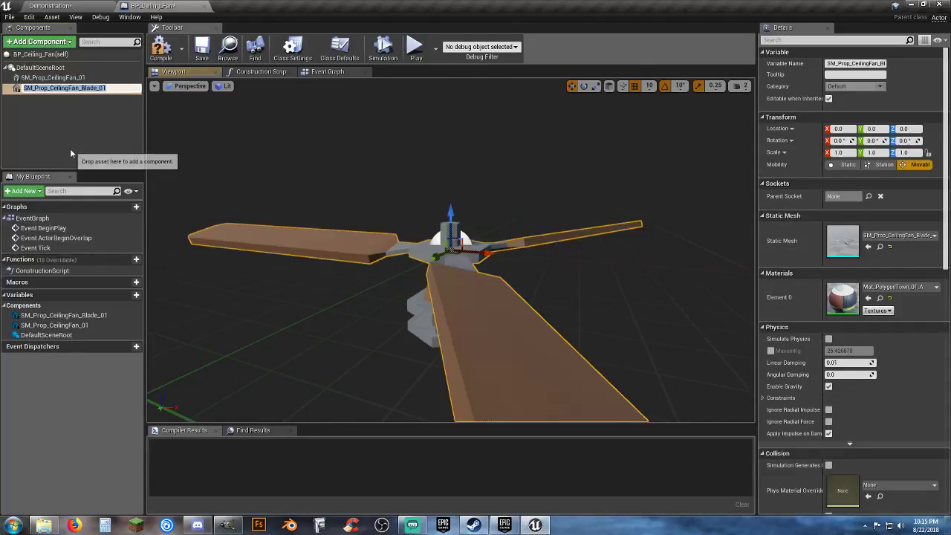
click(55, 102)
click(52, 78)
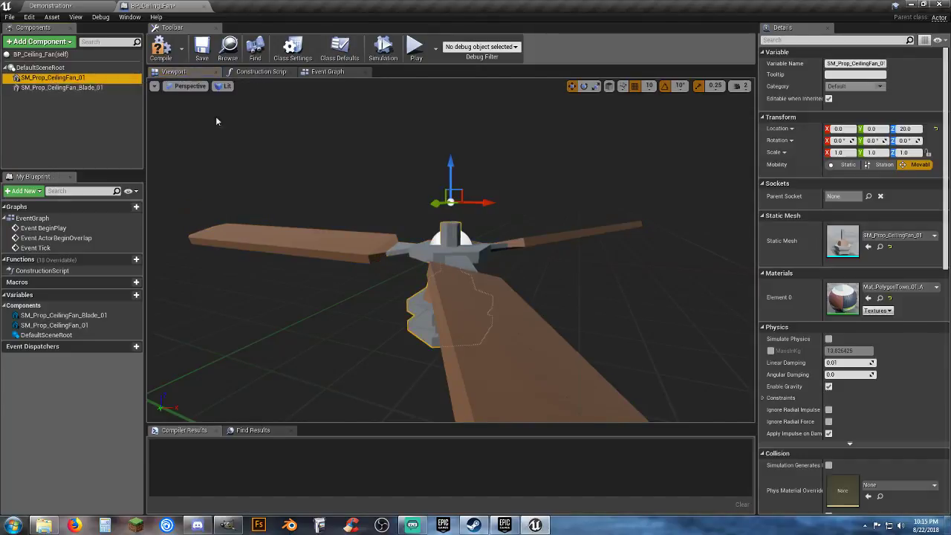
drag(450, 163, 457, 91)
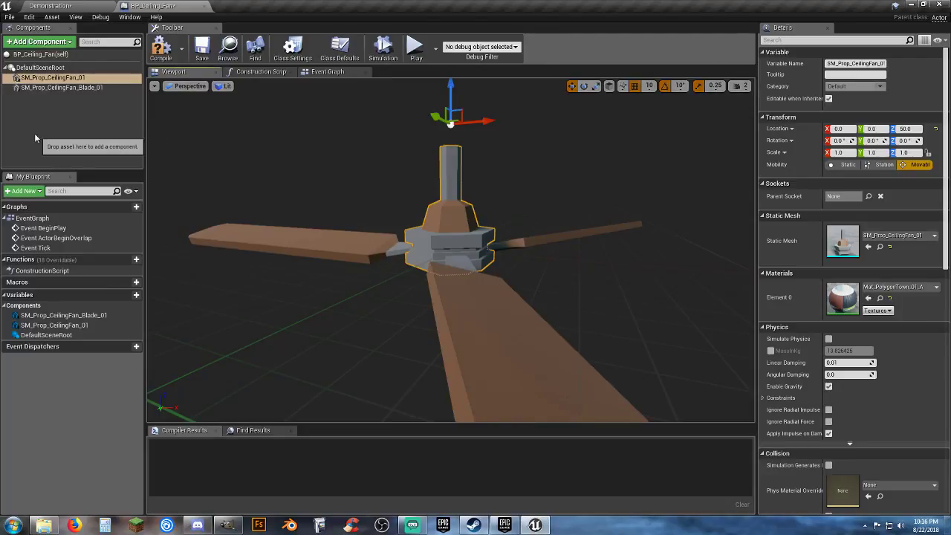
Add a Rotating Movement component to BP_Ceiling_Fan and compile the Blueprint
click(57, 88)
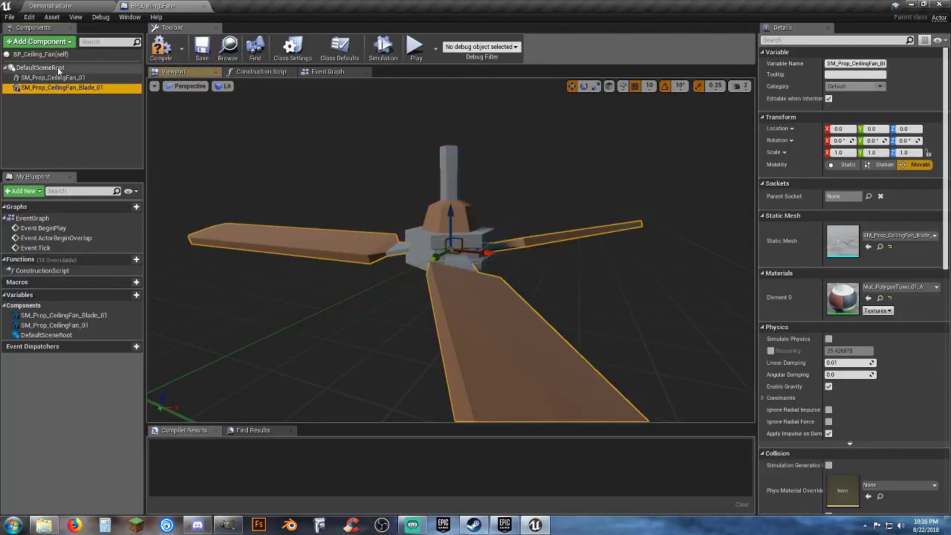
click(52, 44)
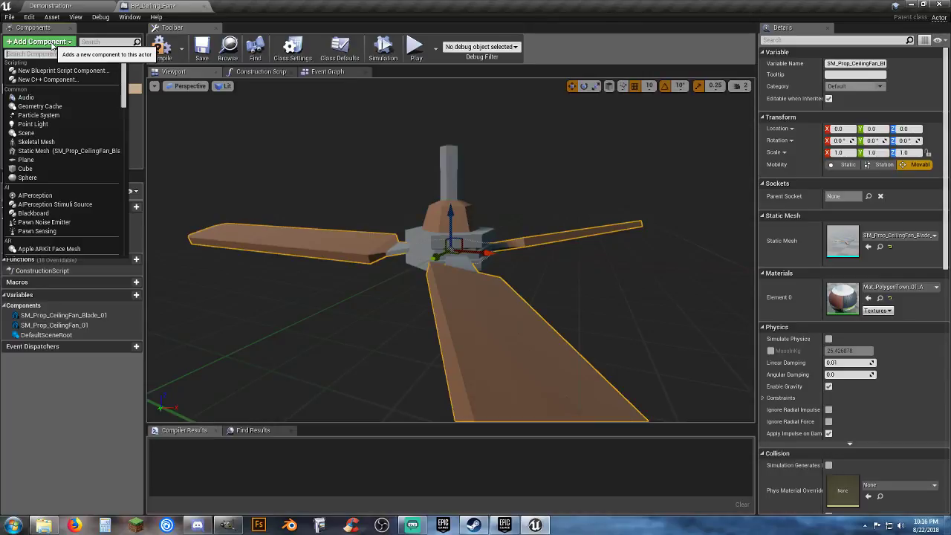
text(rot)
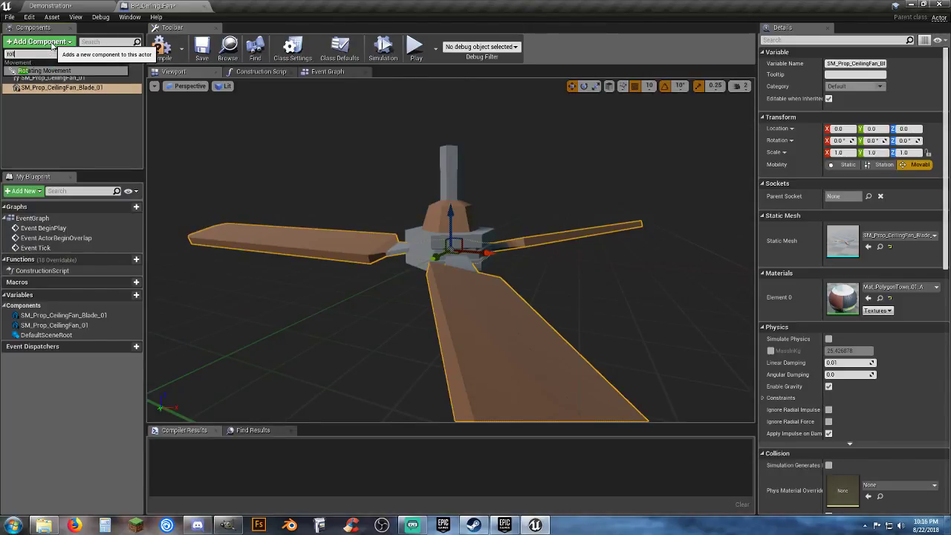
click(62, 70)
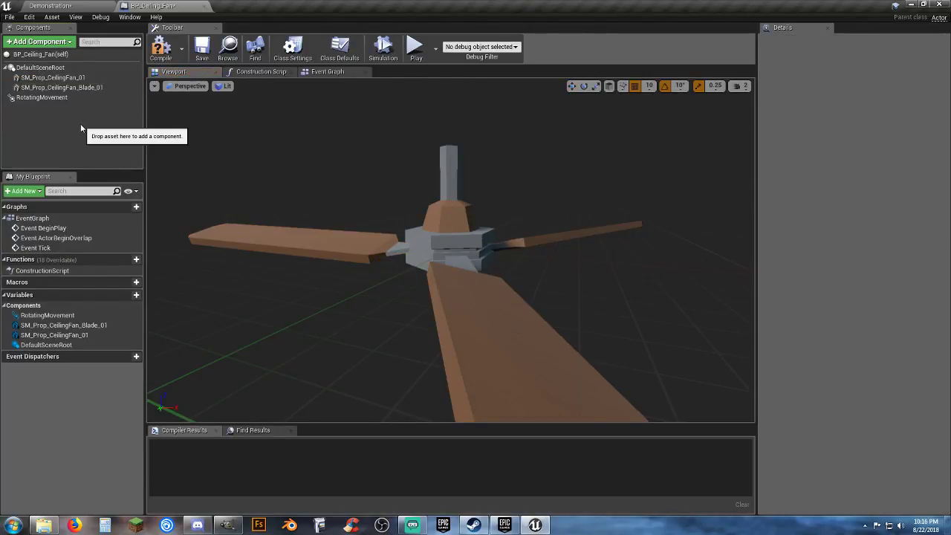
click(156, 53)
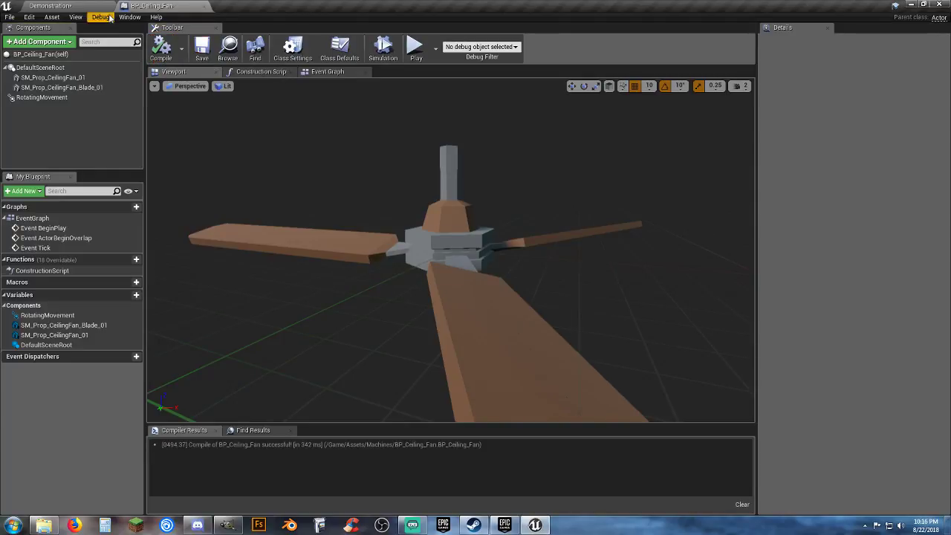
Return to the Demonstration level, open the Machines folder and delete the static ceiling fan blade and base meshes from the living room
click(84, 7)
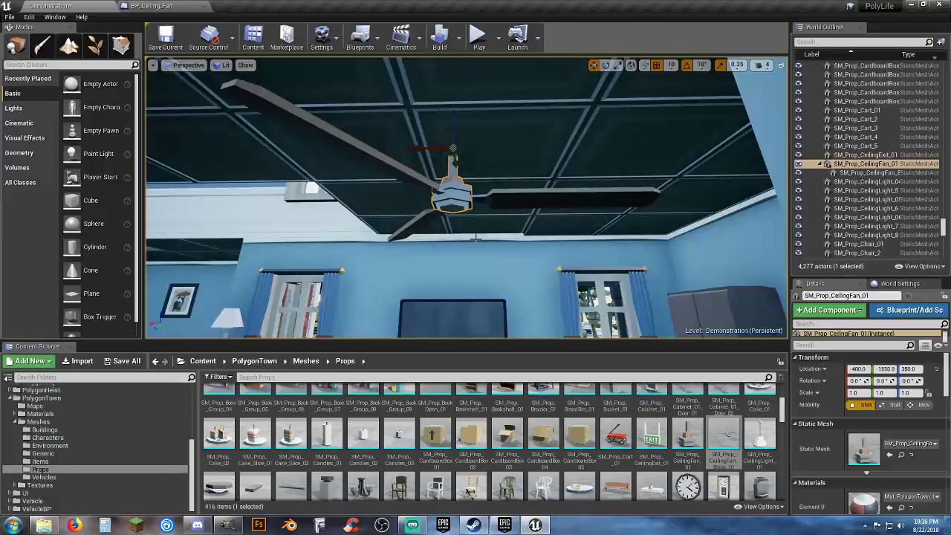
scroll(60, 416, up, 10)
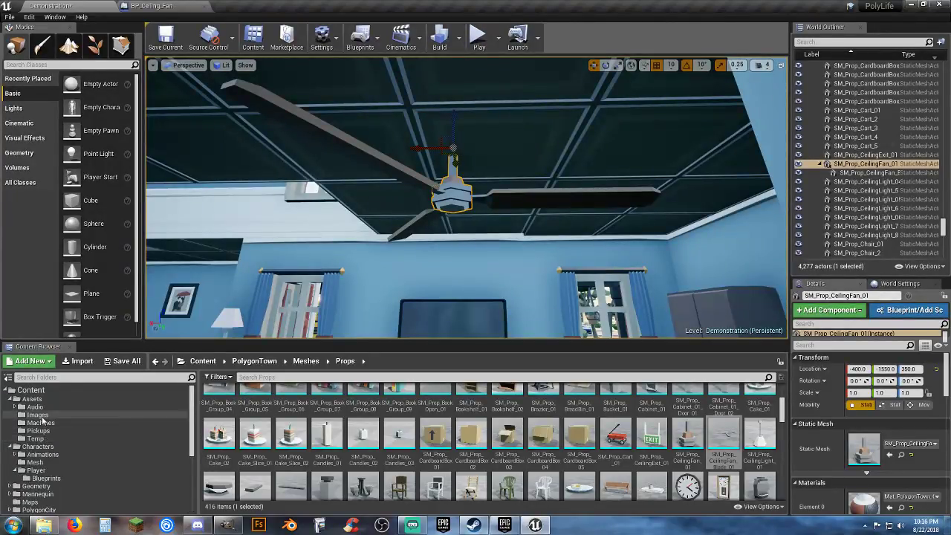
click(41, 422)
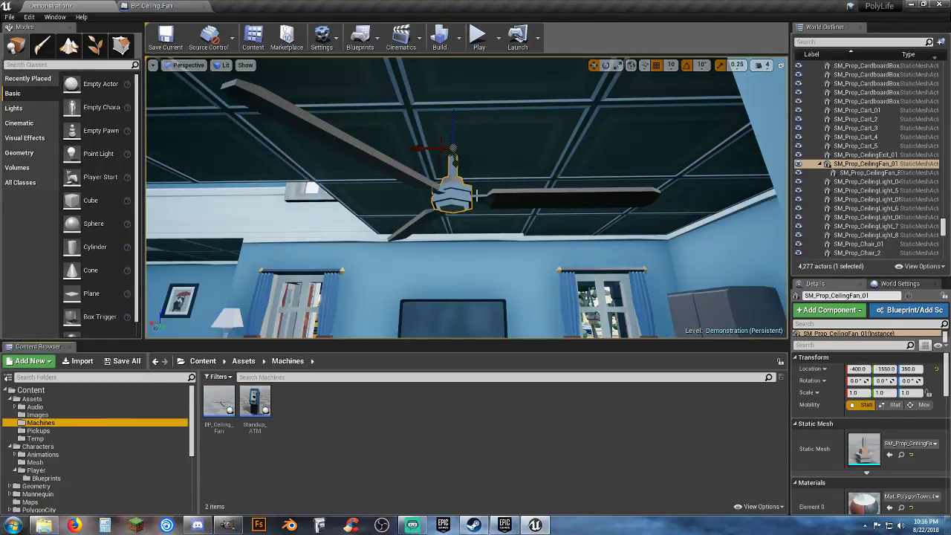
key(Delete)
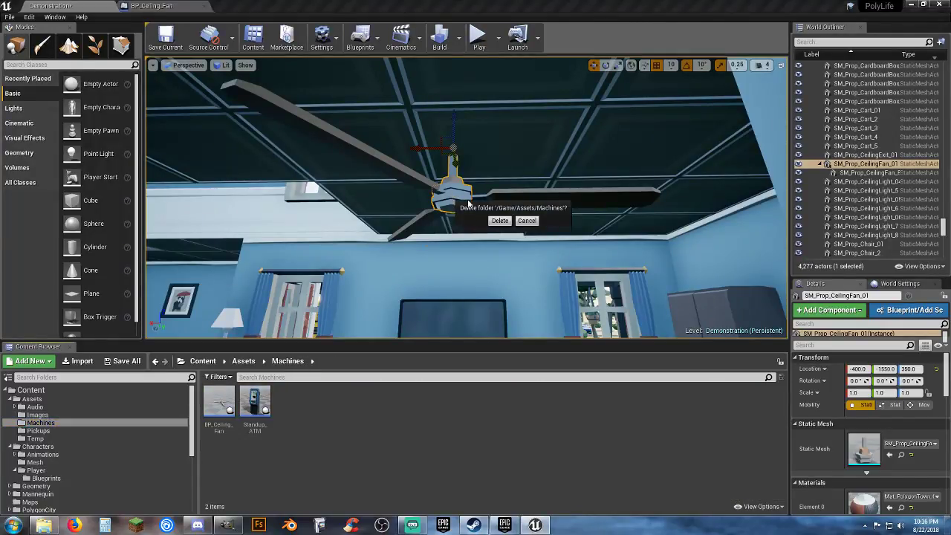
click(510, 221)
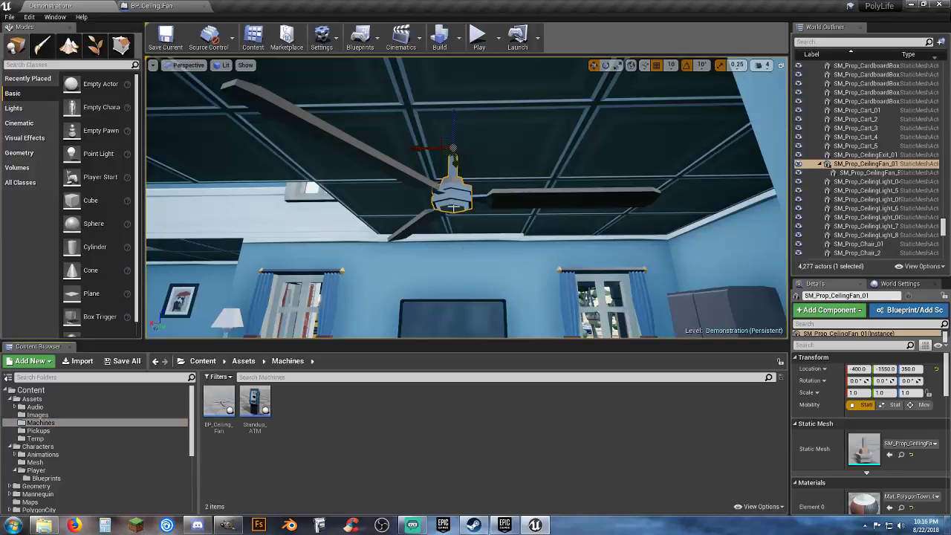
click(451, 192)
key(Delete)
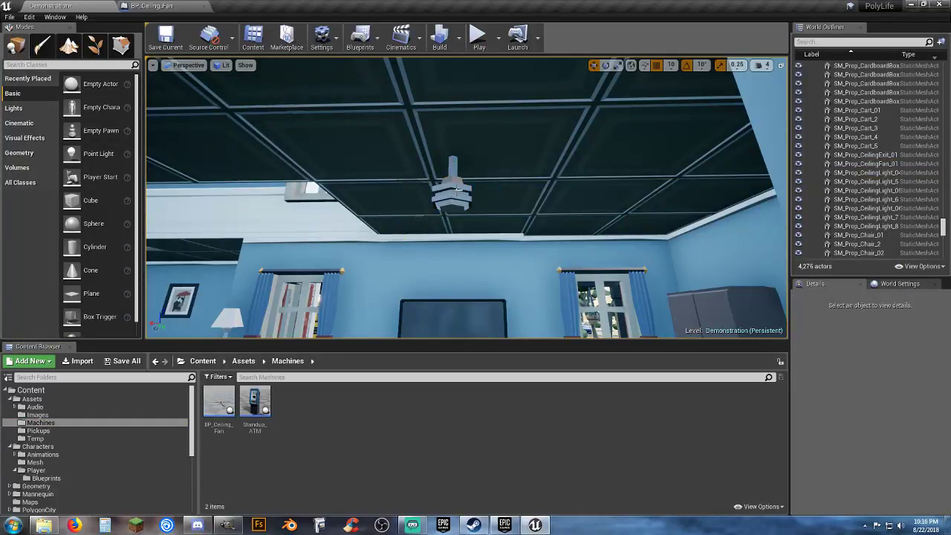
click(455, 193)
key(Delete)
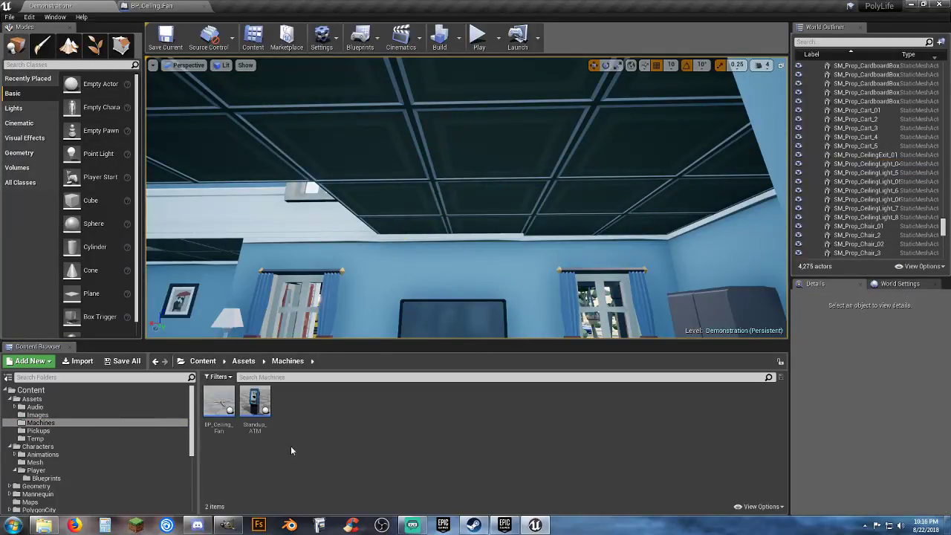
Place BP_Ceiling_Fan on the living room ceiling and move it to X -380, Y -1490, Z 310
drag(233, 418, 467, 190)
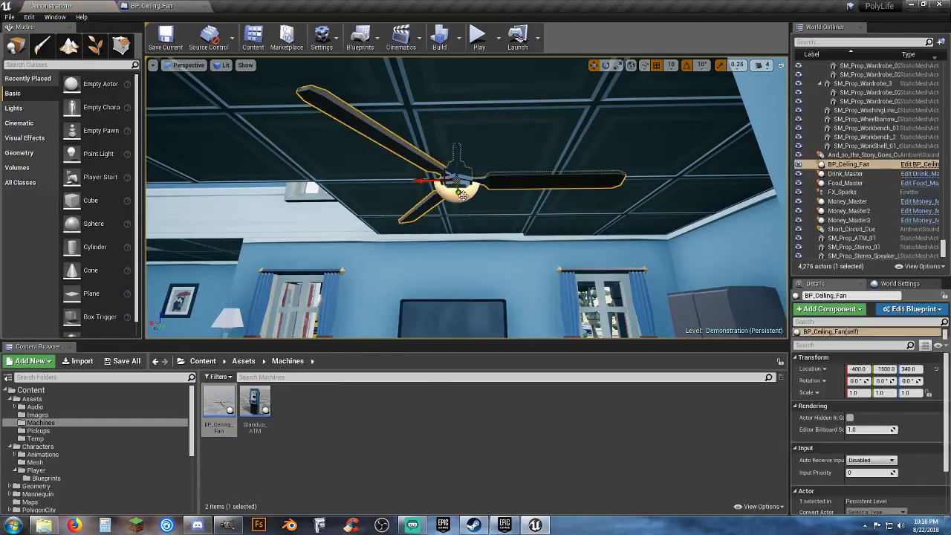
right_drag(473, 195, 424, 134)
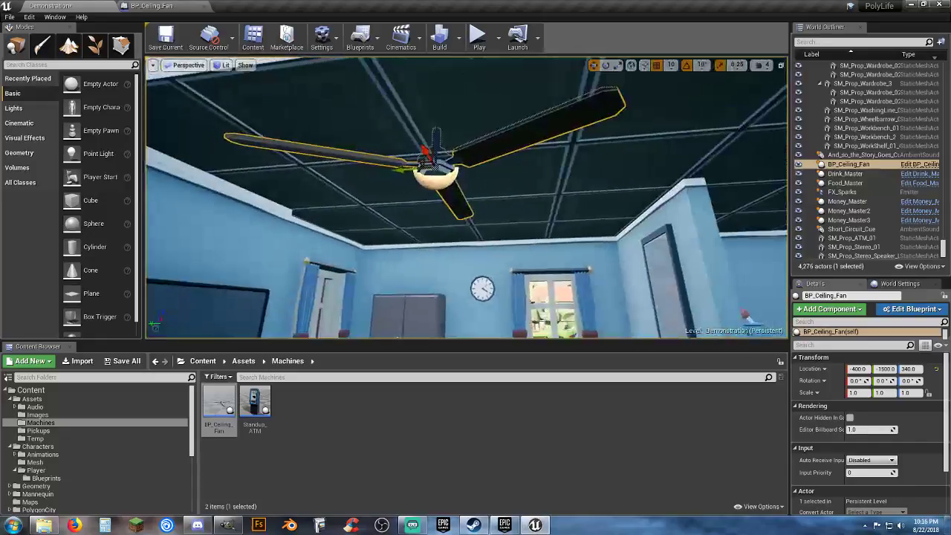
drag(435, 134, 437, 159)
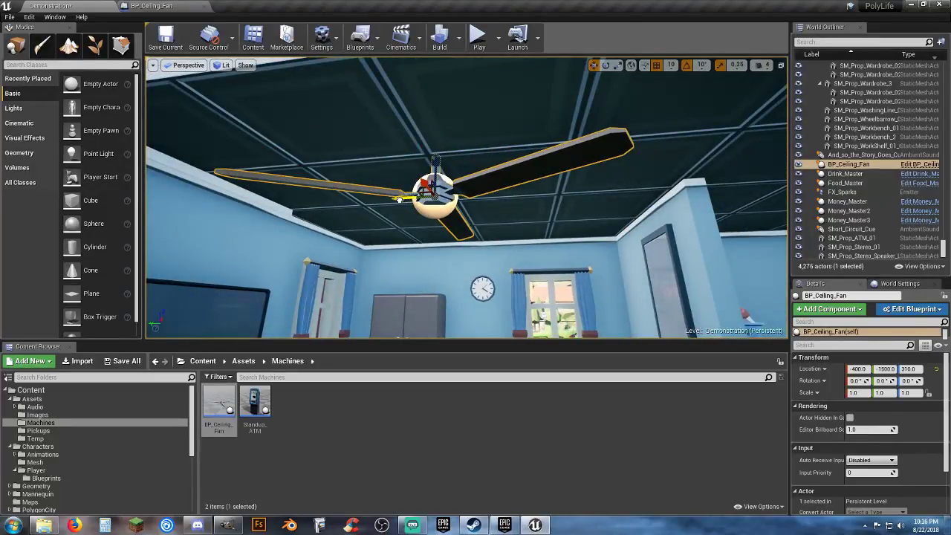
drag(398, 199, 392, 199)
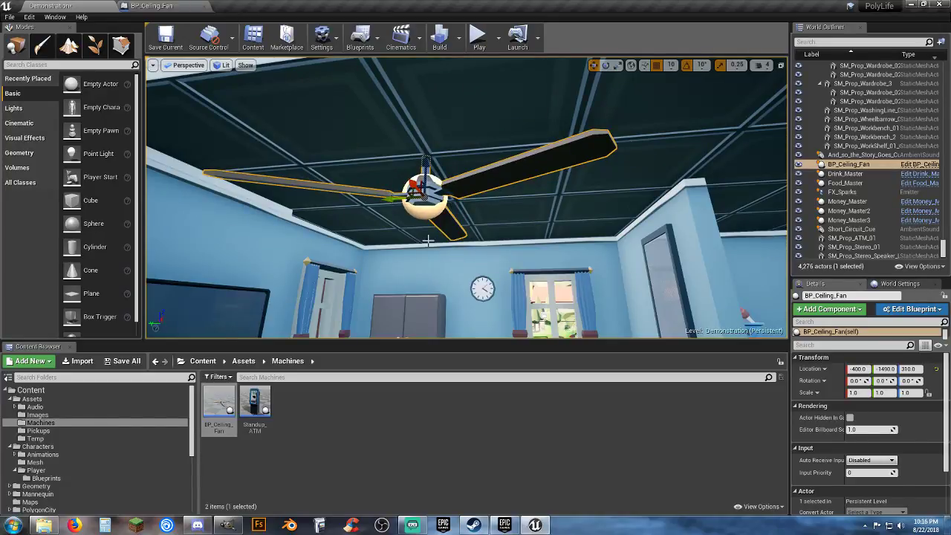
right_drag(428, 239, 424, 243)
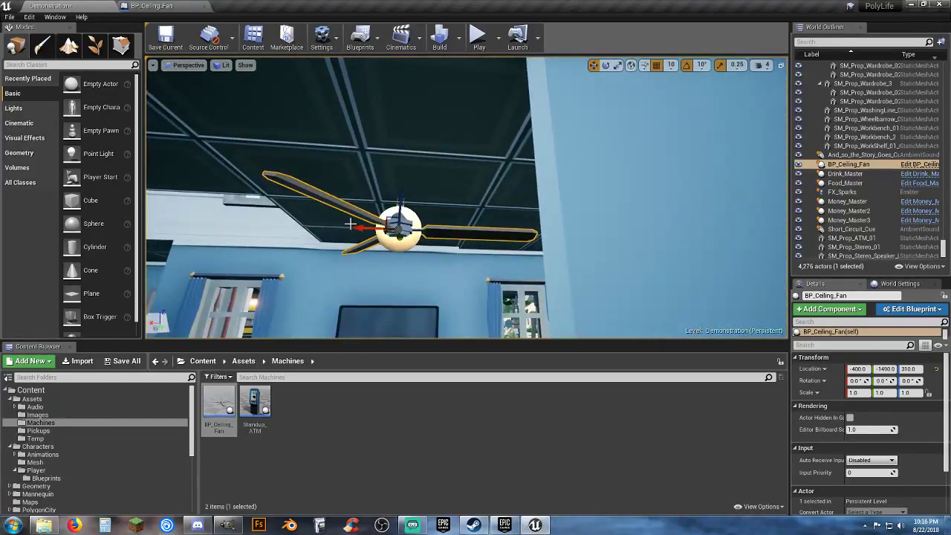
drag(359, 226, 339, 225)
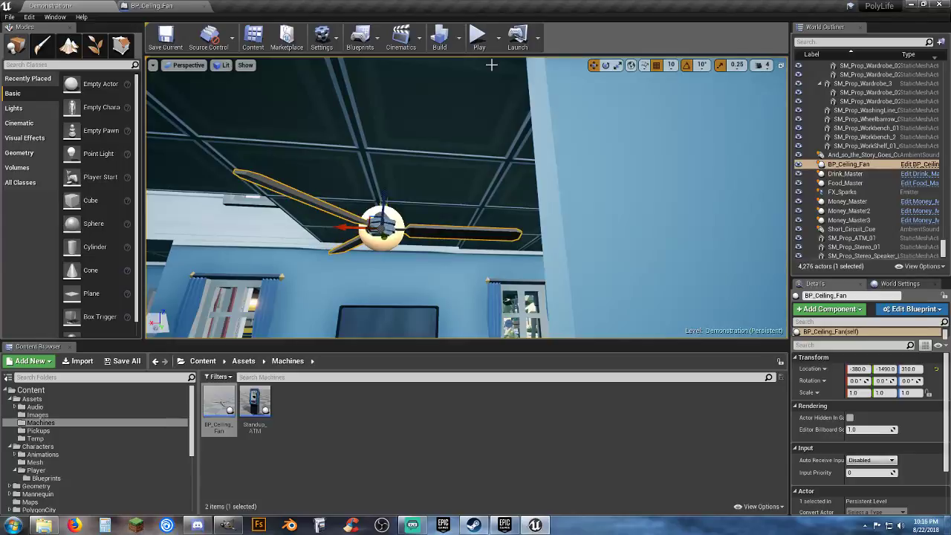
Playtest the level and run the character into the house to examine how the ceiling fan rotates
click(478, 39)
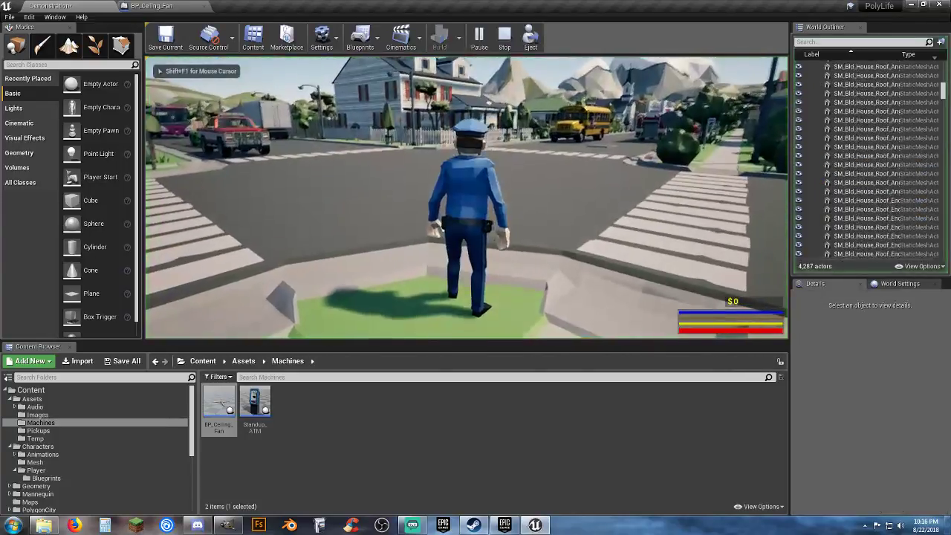
key(w)
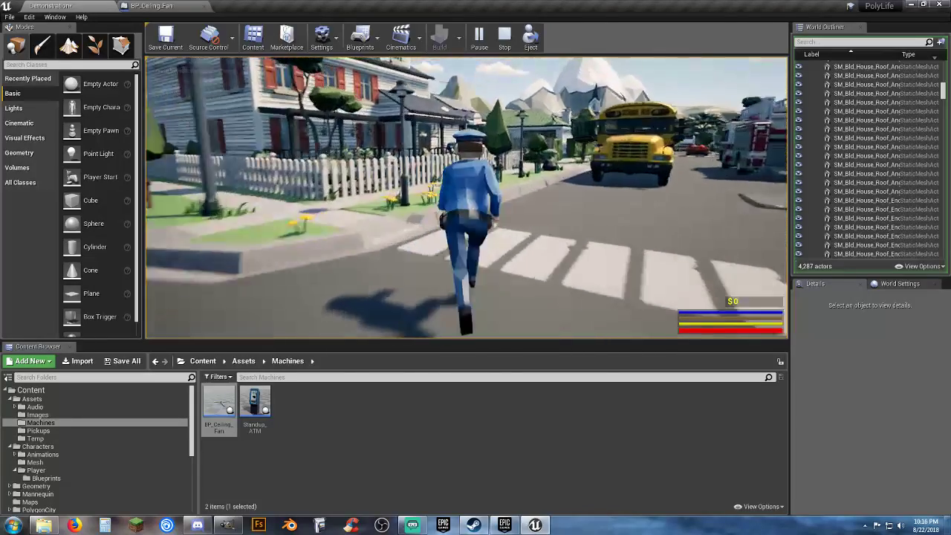
key(shift)
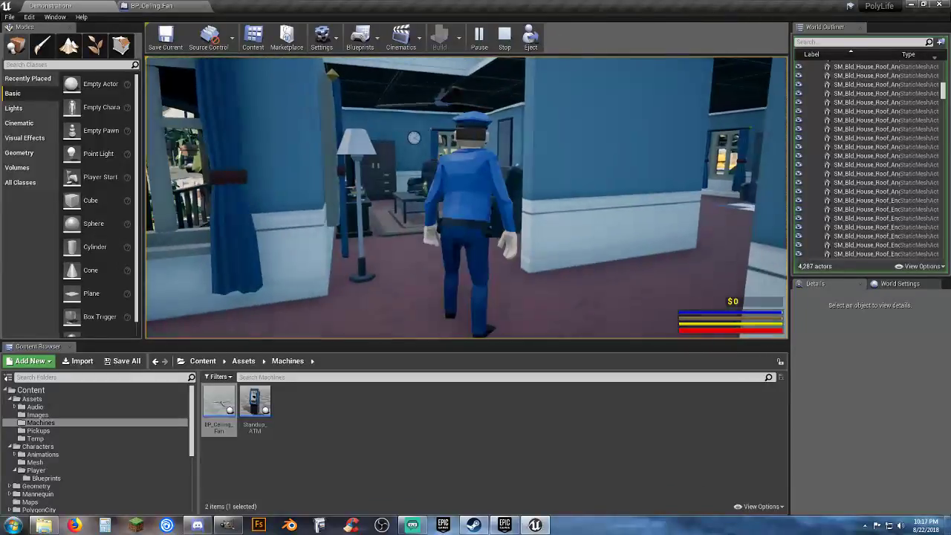
key(w)
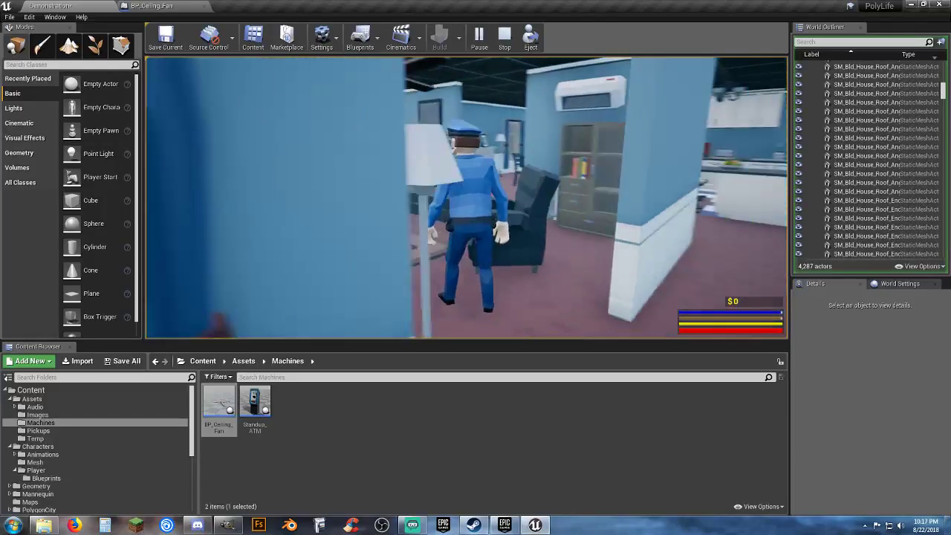
key(w)
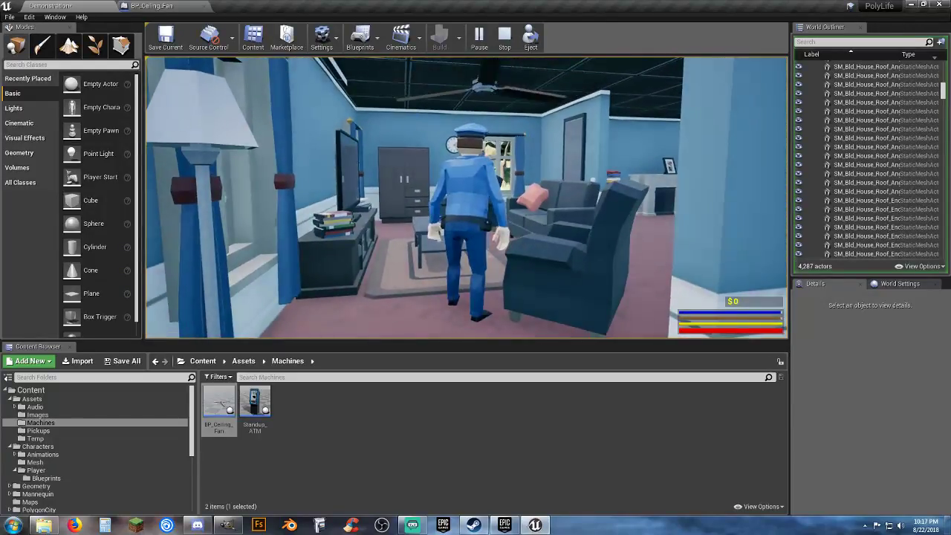
key(Escape)
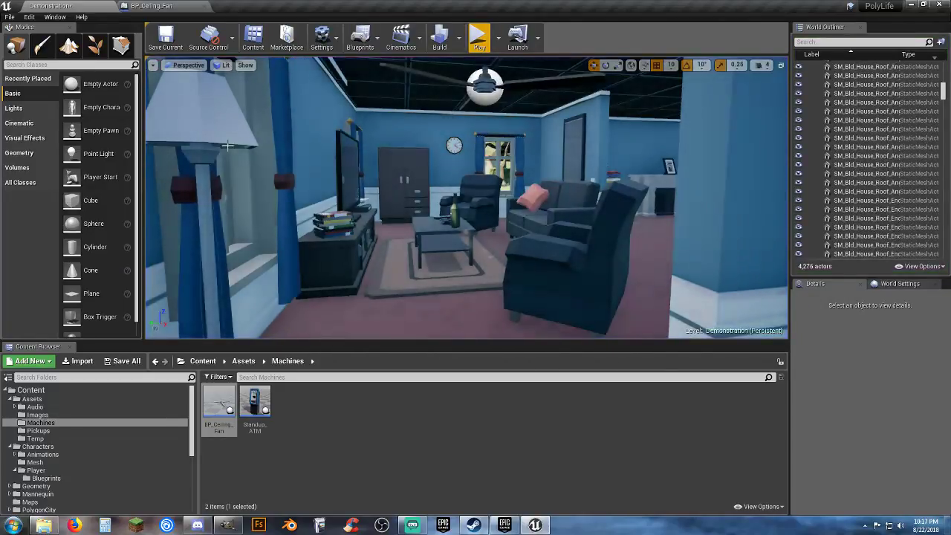
Delete the placed fan actor and remove the SM_Prop_CeilingFan_01 component from BP_Ceiling_Fan, compiling and saving the Blueprint
click(482, 85)
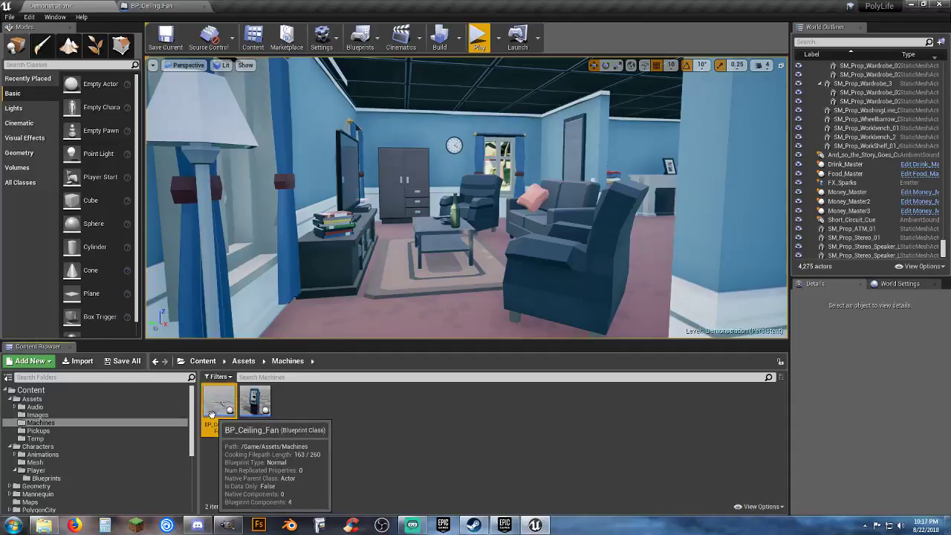
double_click(220, 404)
click(57, 78)
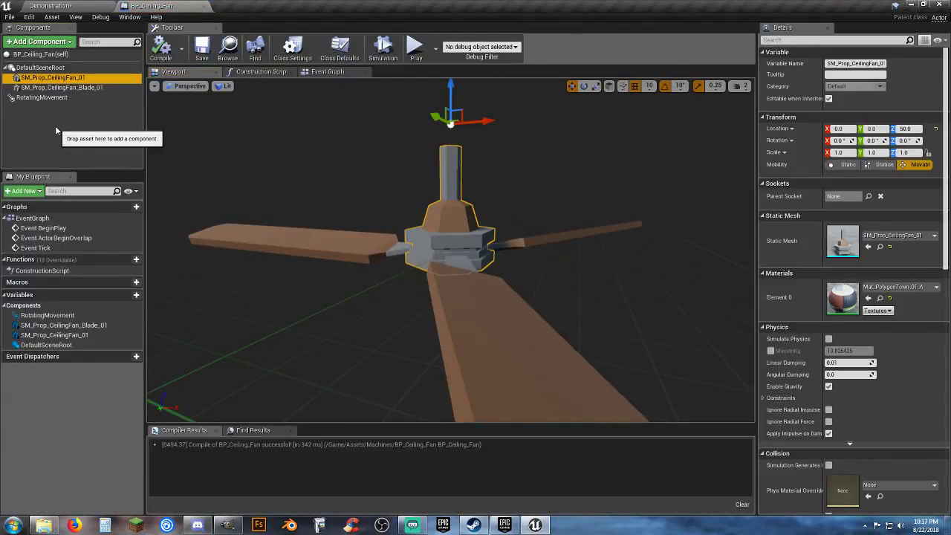
key(Delete)
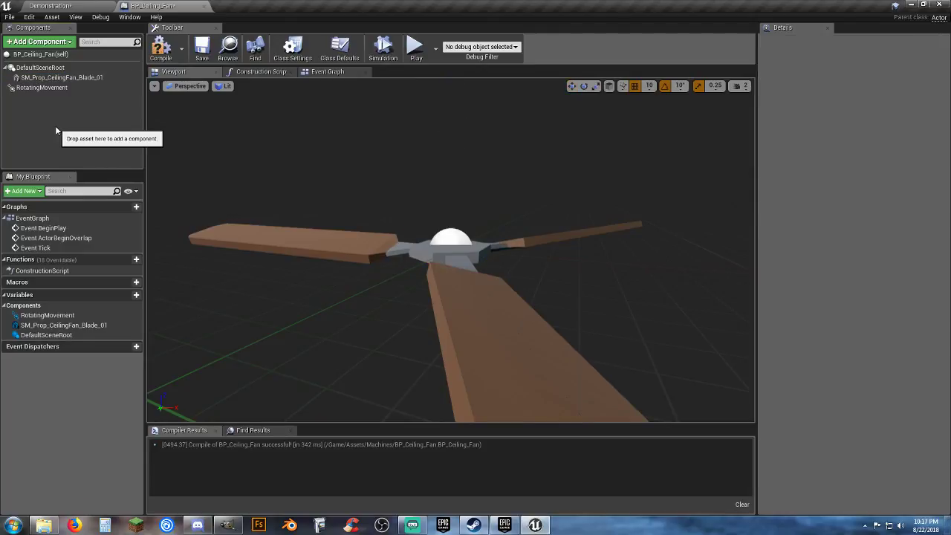
click(158, 51)
click(207, 53)
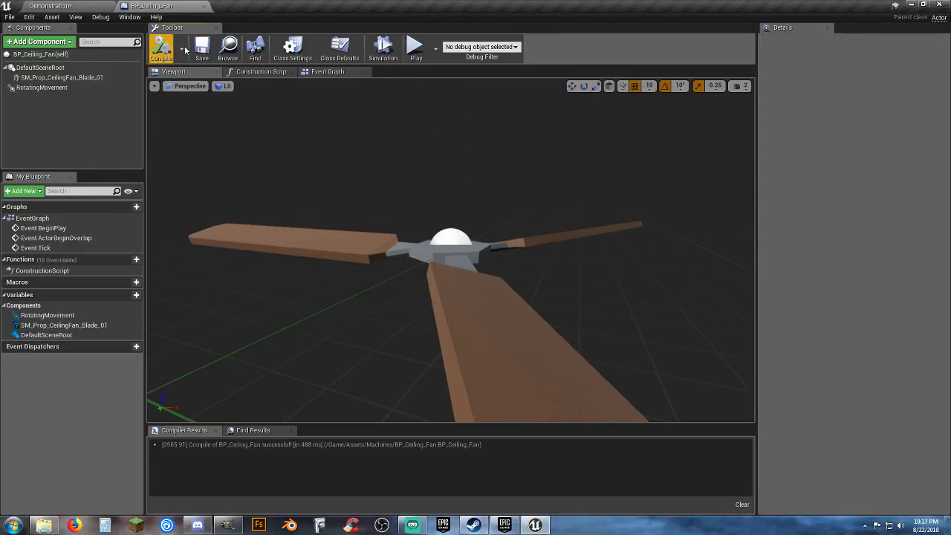
Place the SM_Prop_CeilingFan_01 mesh from PolygonTown's Props folder on the living room ceiling in the Demonstration level
click(74, 6)
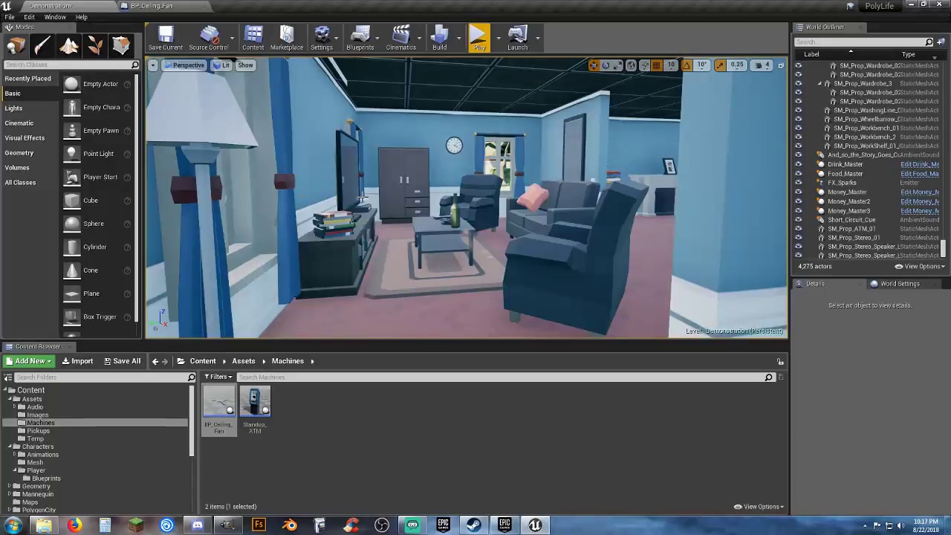
right_drag(454, 220, 462, 182)
key(w)
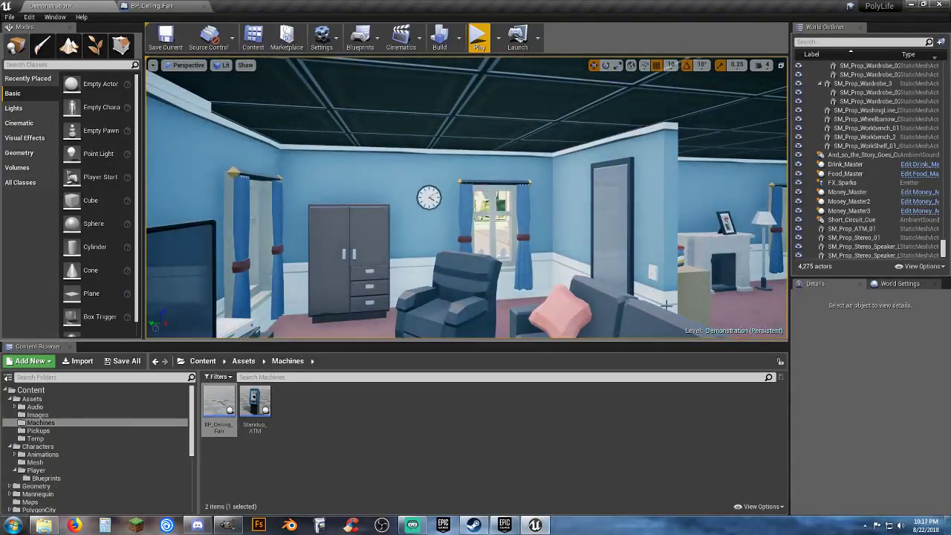
right_drag(584, 223, 772, 223)
key(w)
key(w)
right_drag(466, 198, 480, 130)
key(w)
key(w)
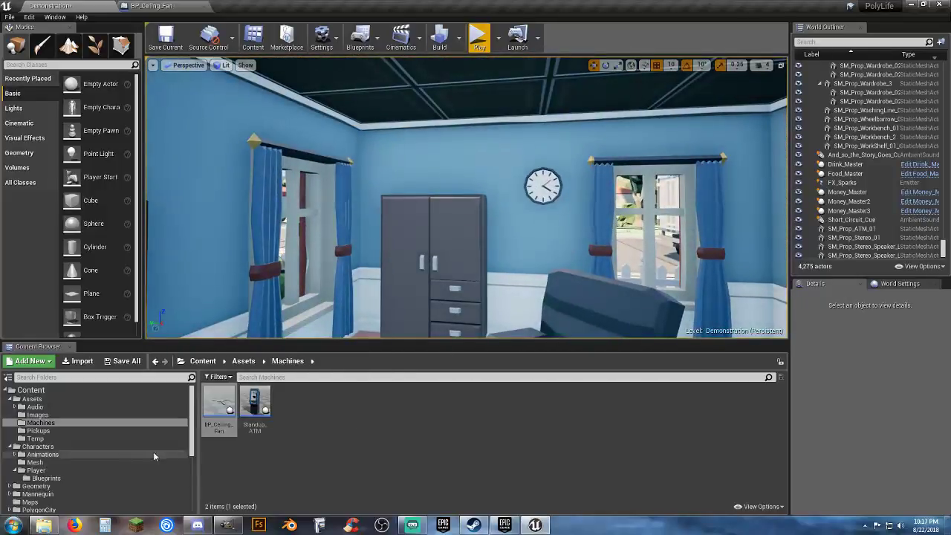
scroll(82, 465, down, 3)
scroll(61, 478, down, 1)
click(42, 469)
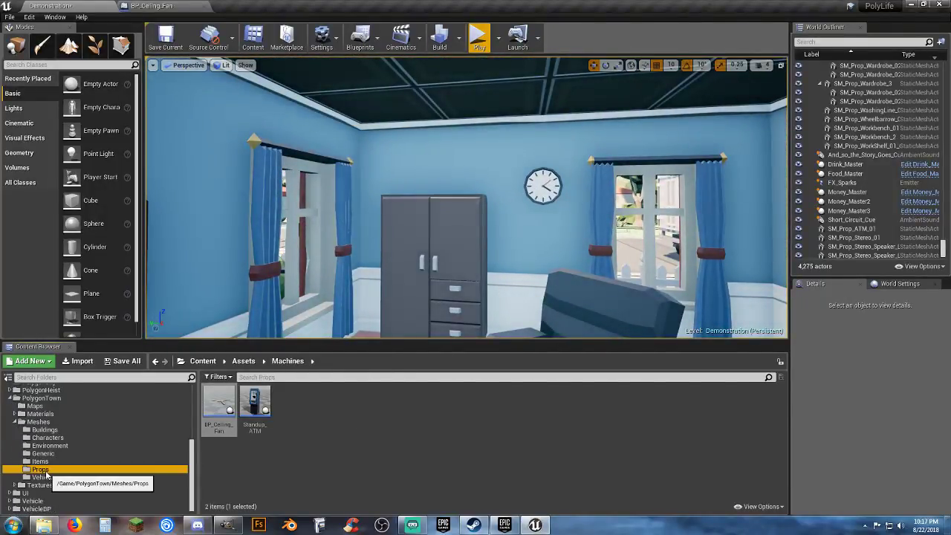
scroll(699, 424, down, 6)
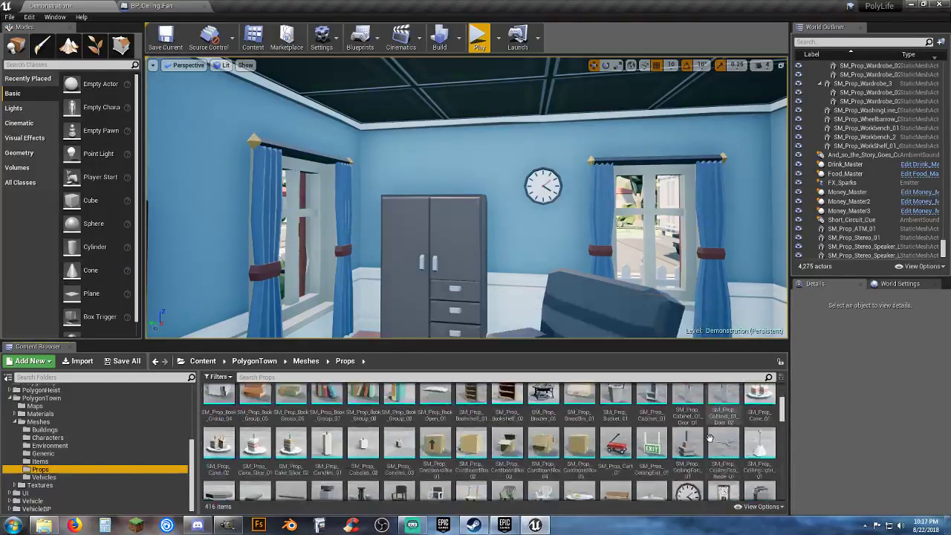
drag(702, 417, 506, 80)
Move the fan base mesh across the ceiling to X -500, Y -1500, Z 350
right_drag(524, 123, 356, 111)
right_drag(466, 147, 577, 157)
drag(616, 190, 518, 149)
right_drag(518, 144, 644, 148)
drag(428, 197, 462, 190)
right_drag(481, 197, 632, 233)
drag(619, 215, 615, 216)
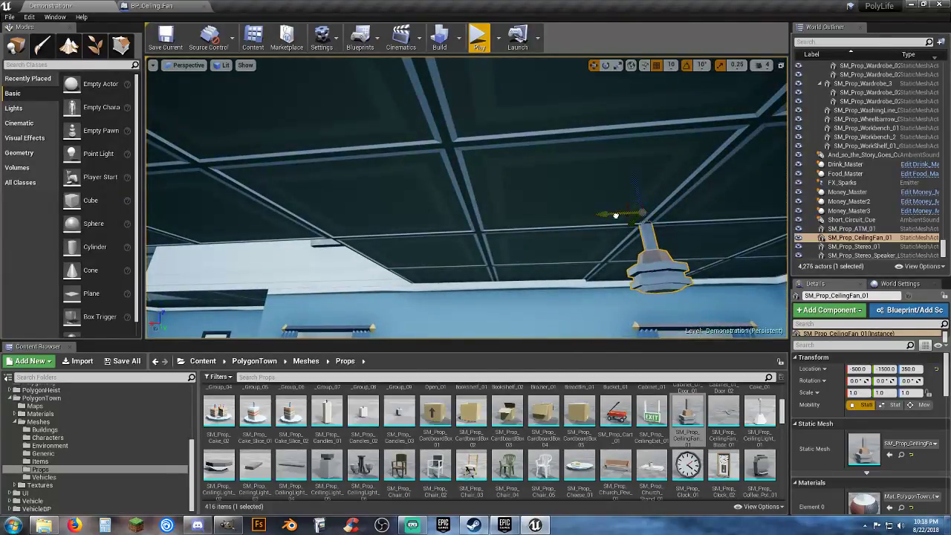
right_drag(550, 266, 569, 293)
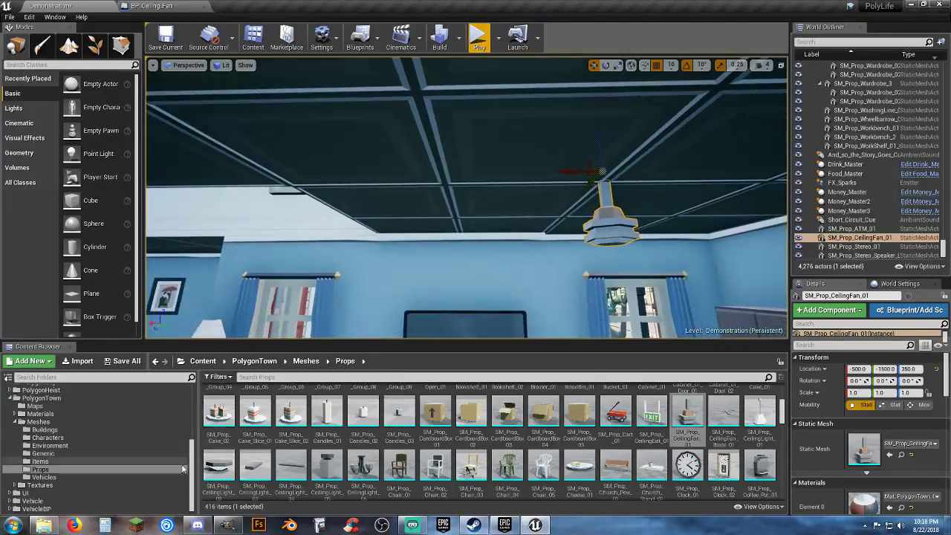
Place BP_Ceiling_Fan from the Machines folder at the fan base, at X -500, Y -1510, Z 300
drag(191, 475, 192, 404)
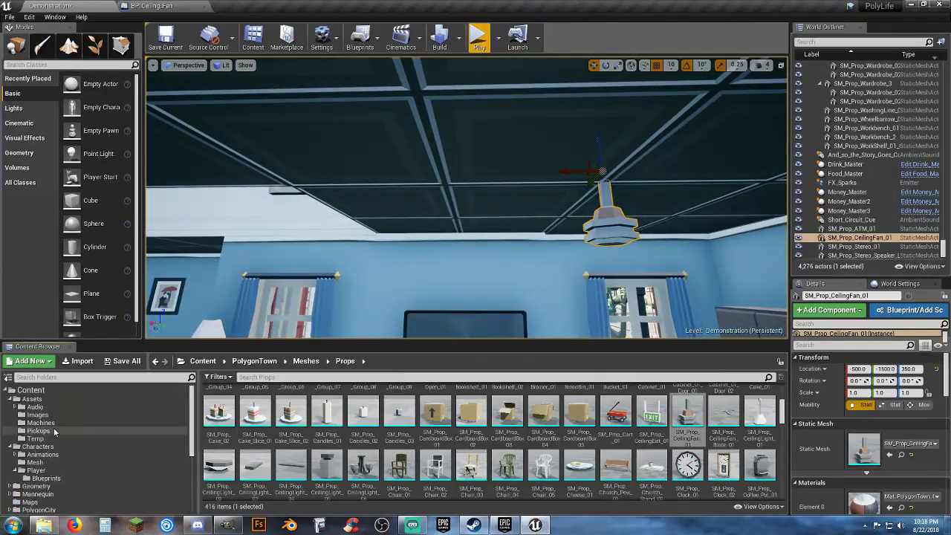
click(41, 423)
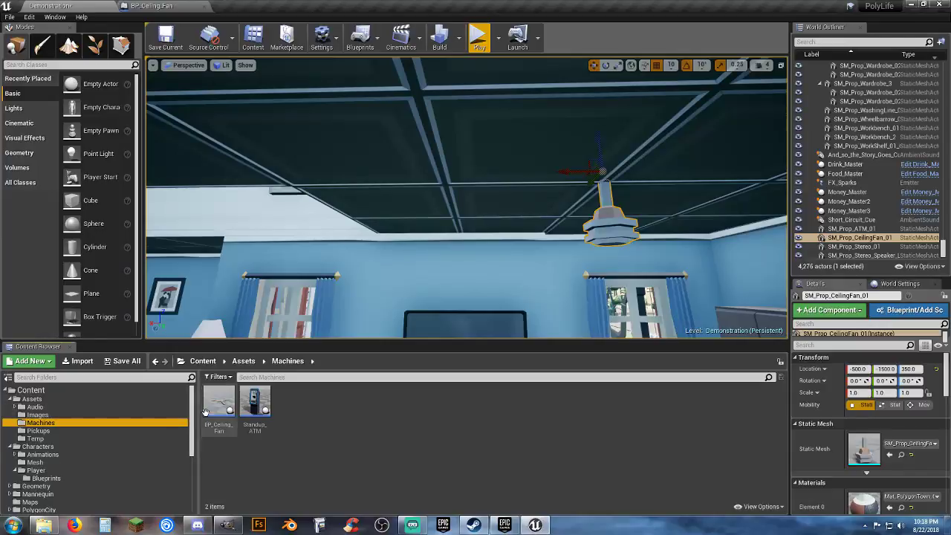
drag(218, 407, 611, 228)
right_drag(611, 227, 698, 230)
right_drag(571, 217, 581, 217)
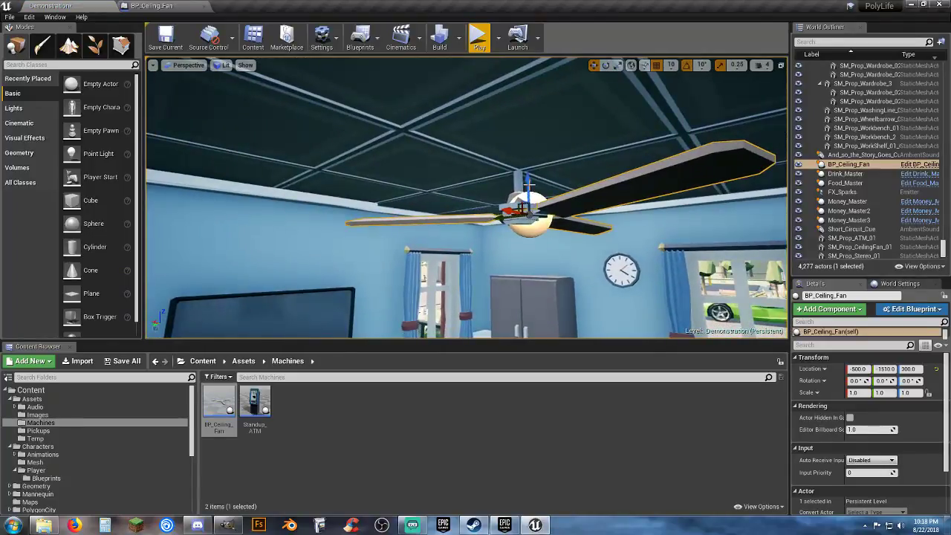
Set BP_Ceiling_Fan's Y location to -1500 to line the blades up with the fan base
click(523, 186)
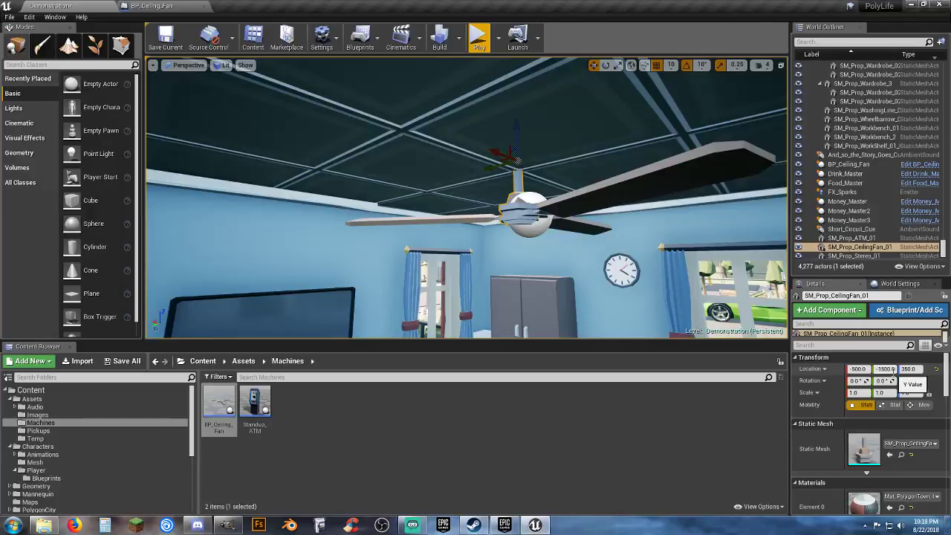
click(568, 208)
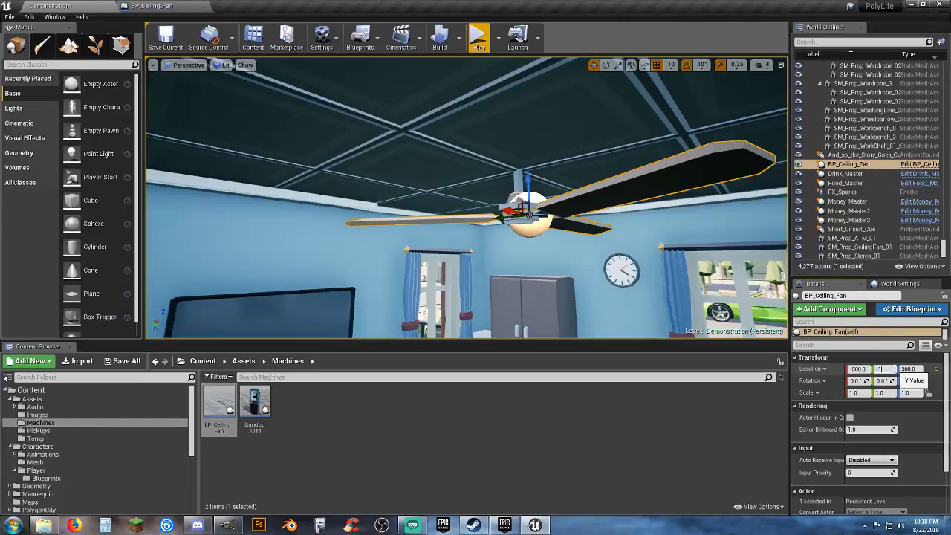
key(Tab)
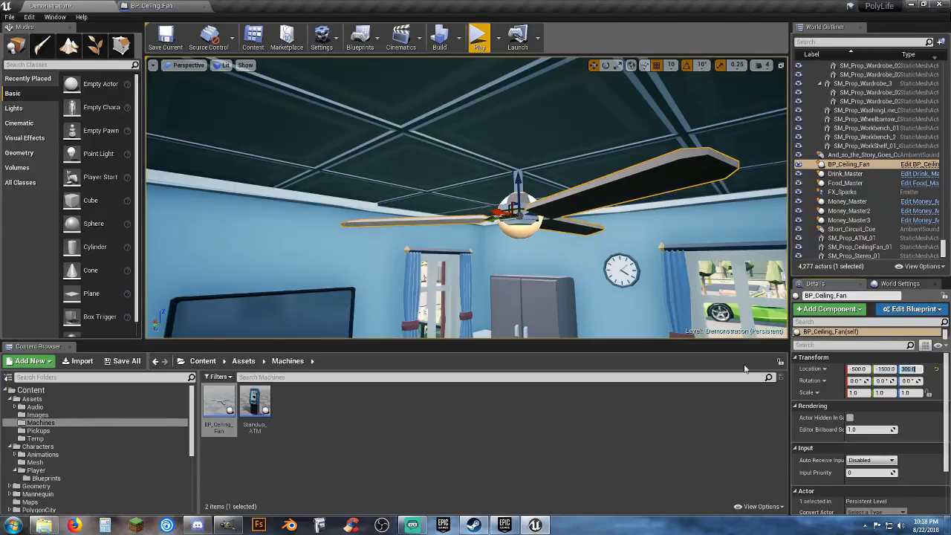
right_drag(579, 271, 665, 236)
key(d)
right_drag(564, 157, 456, 181)
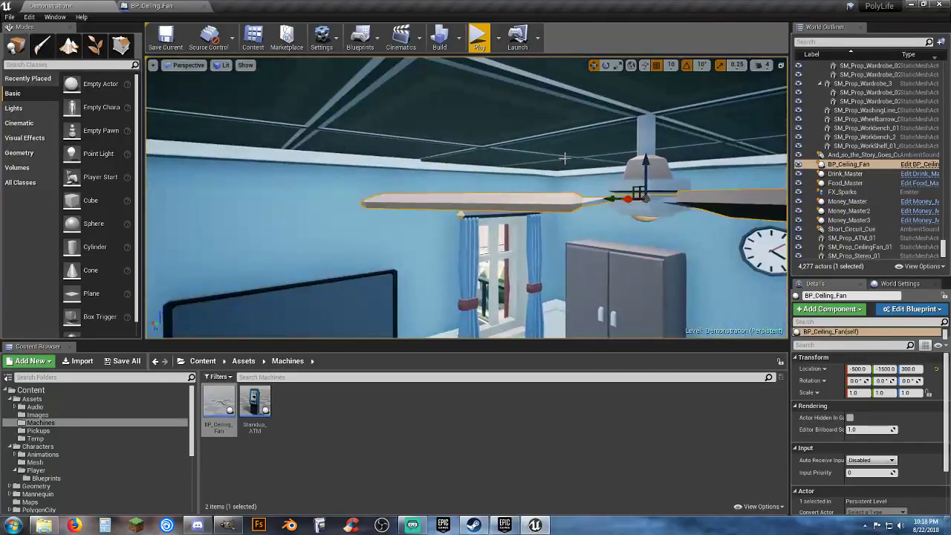
Play the level and walk the character into the living room to examine the ceiling fan in first person
click(475, 34)
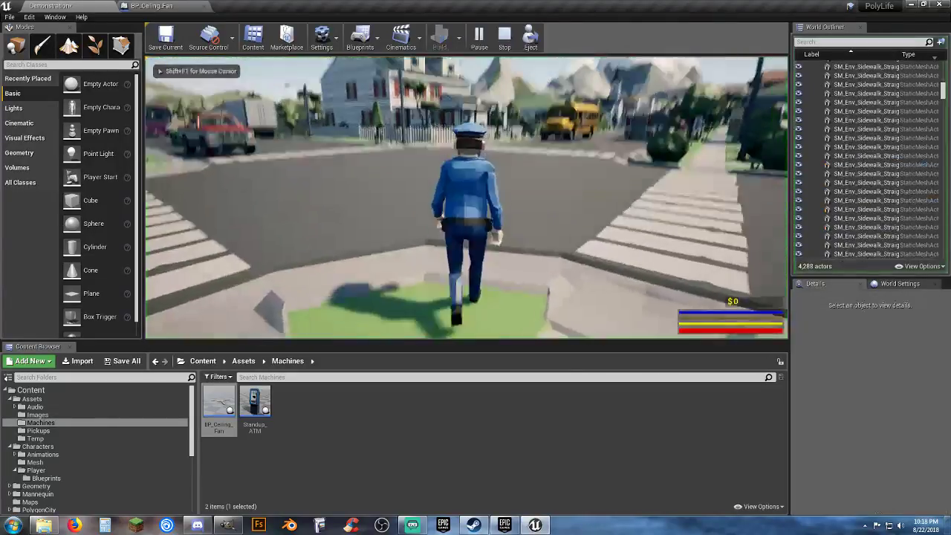
key(w)
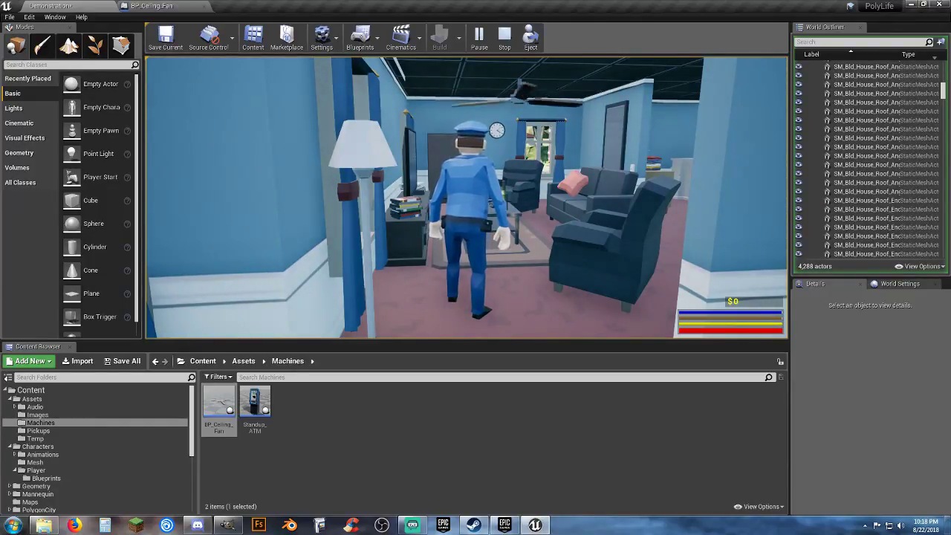
key(w)
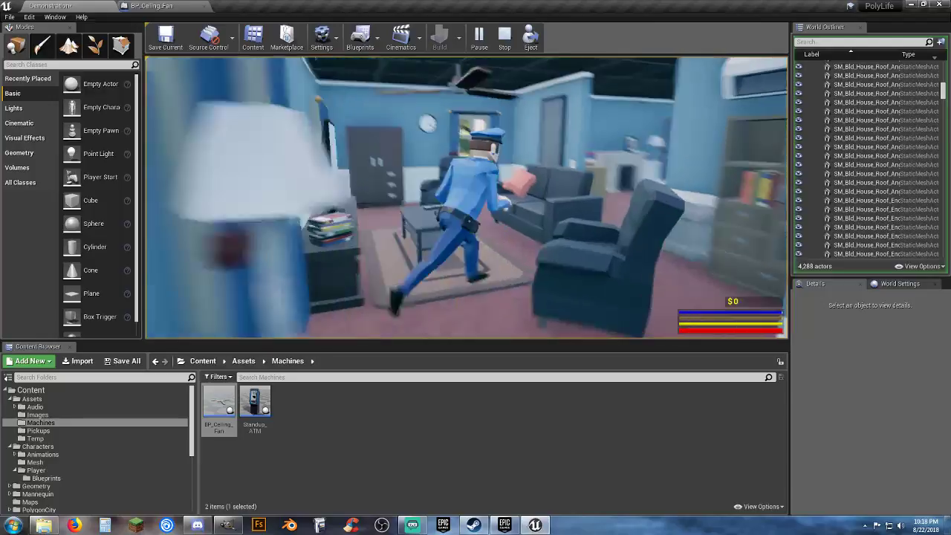
key(w)
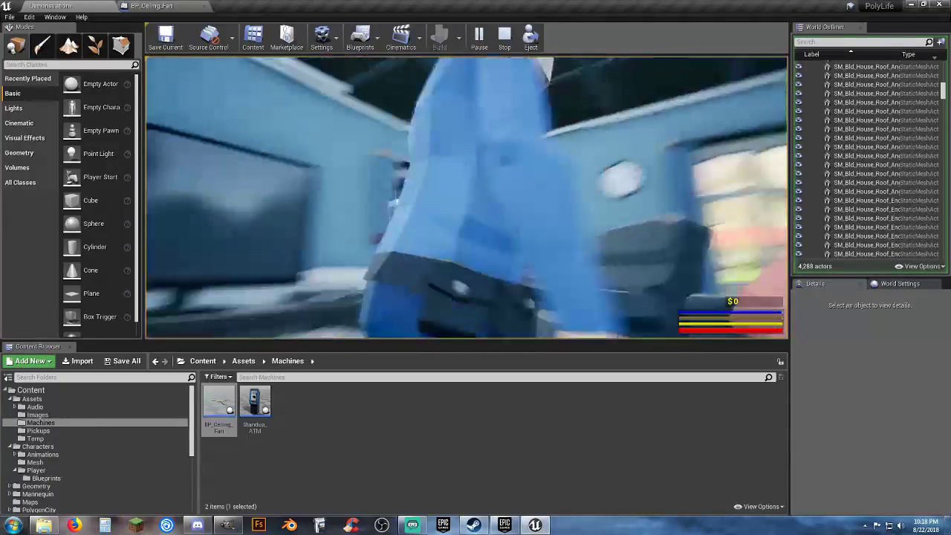
key(v)
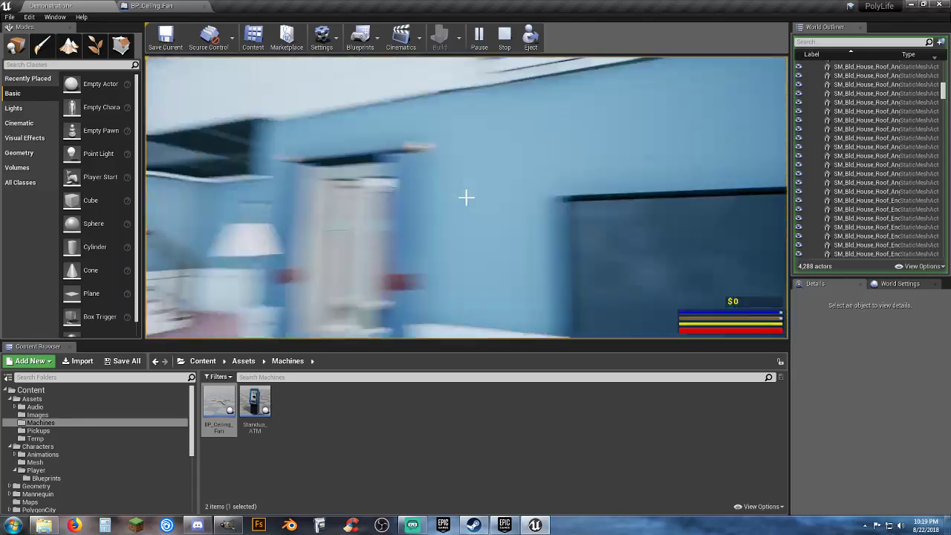
Walk the character out of the house into the garage and try to go through the interior doorway
key(w)
key(w)
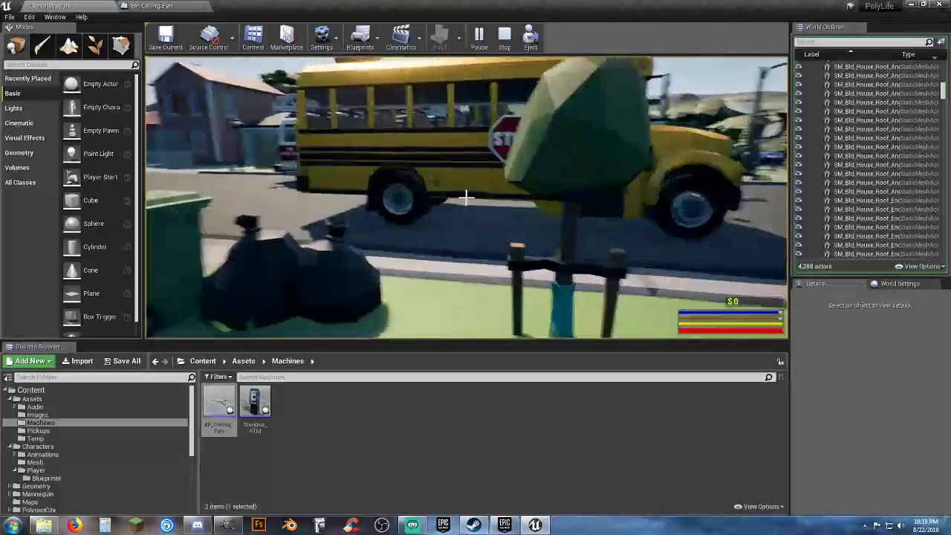
key(w)
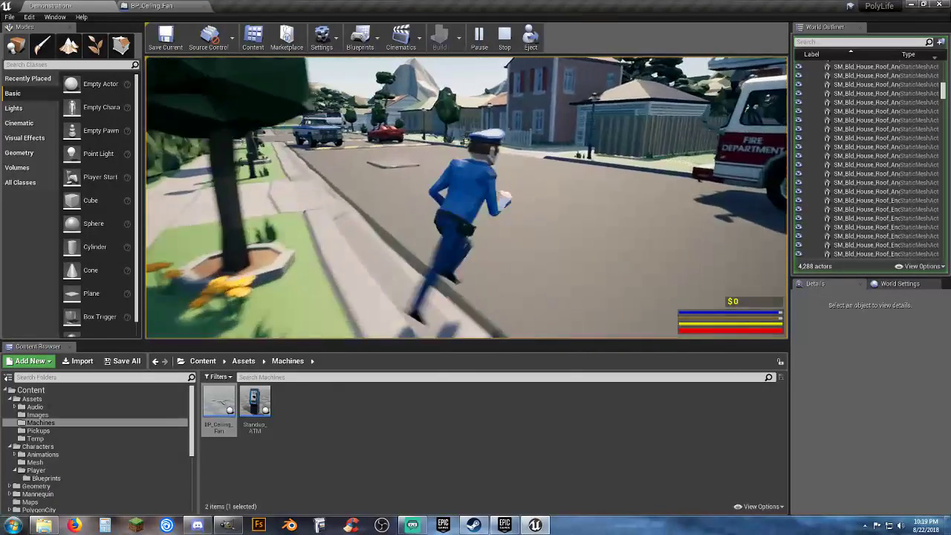
key(w)
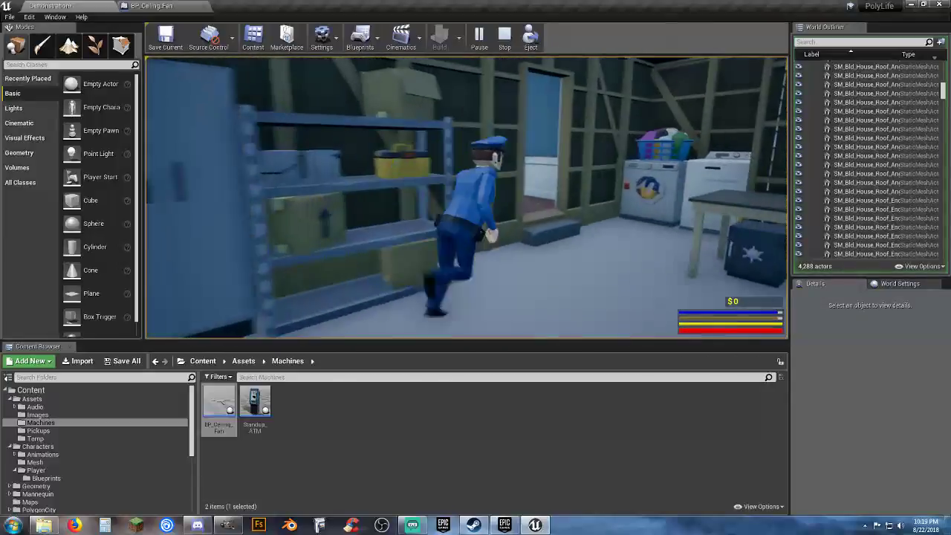
key(w)
key(s)
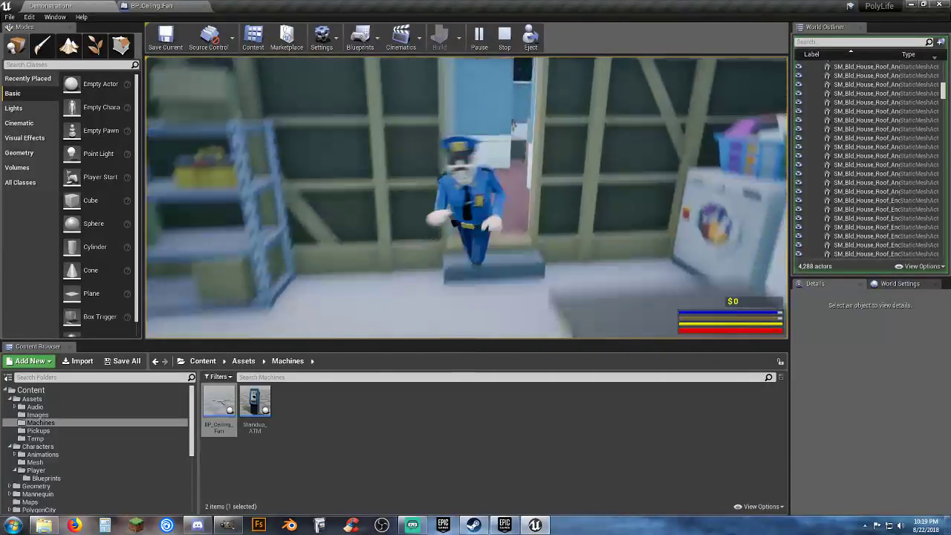
key(w)
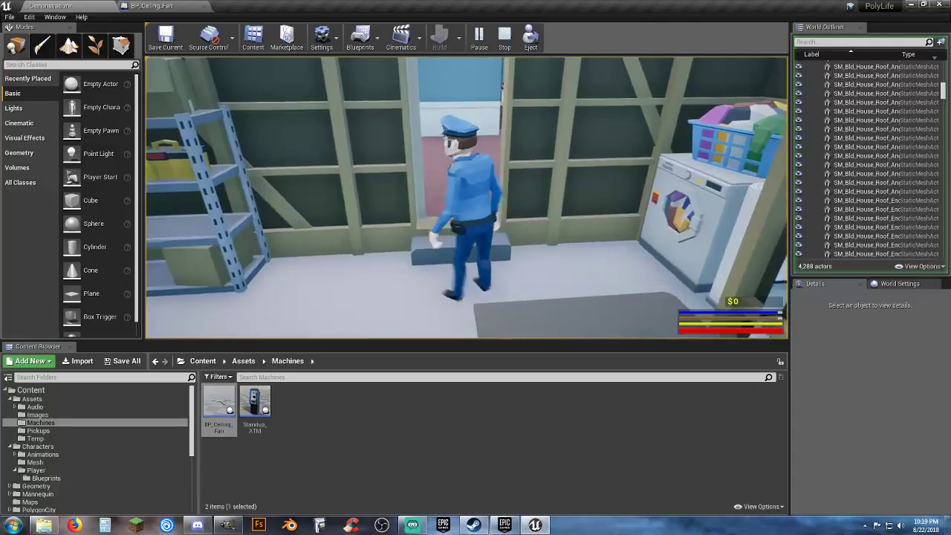
key(s)
key(w)
key(s)
Check the garage step and door frame in first person with the interaction trace, and end the play session
key(v)
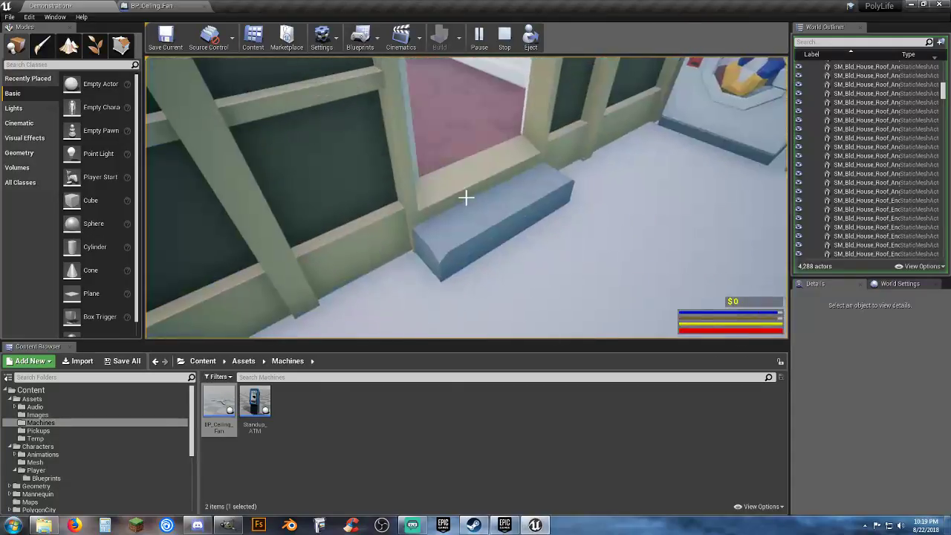
key(e)
key(d)
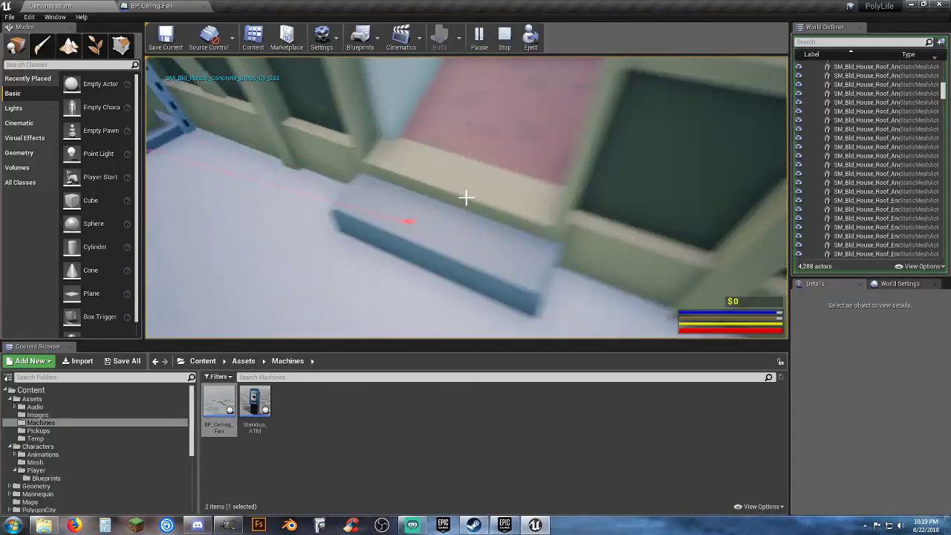
key(e)
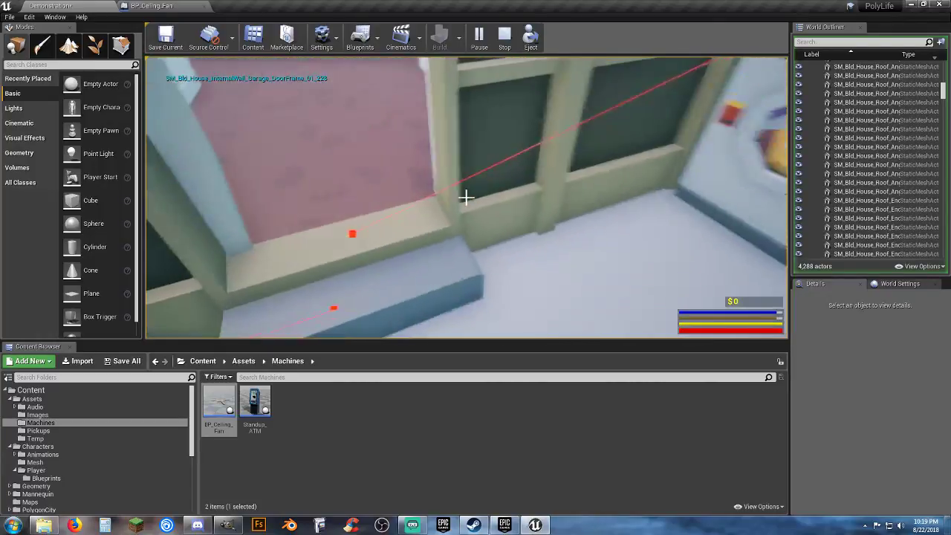
key(s)
key(w)
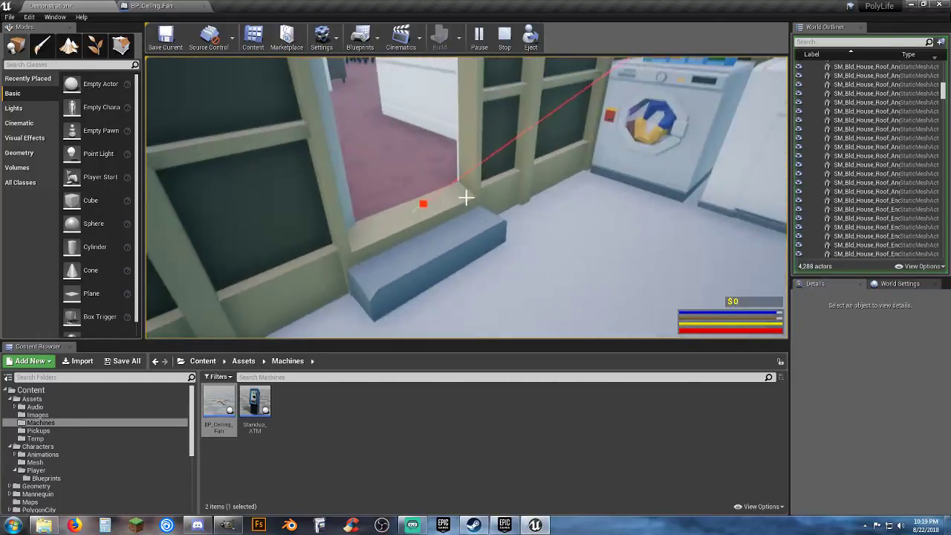
key(e)
key(w)
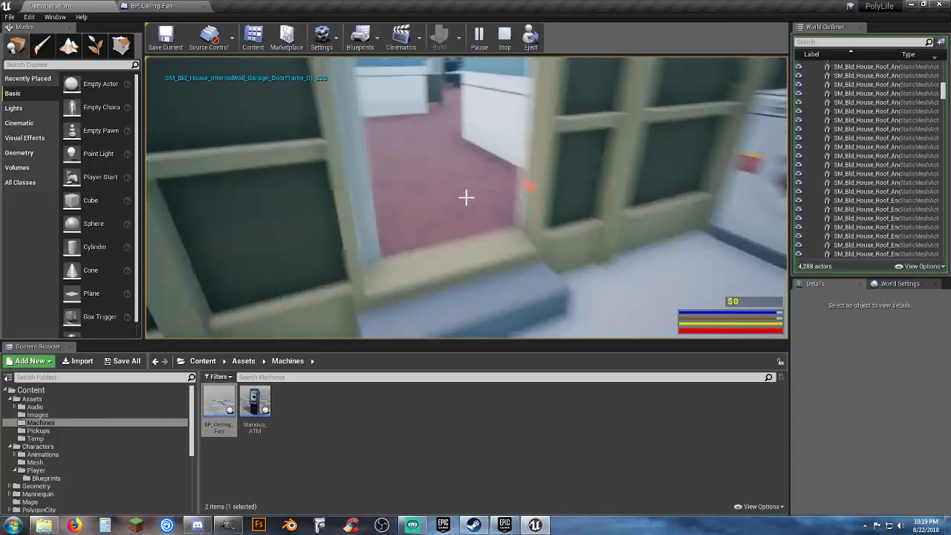
key(e)
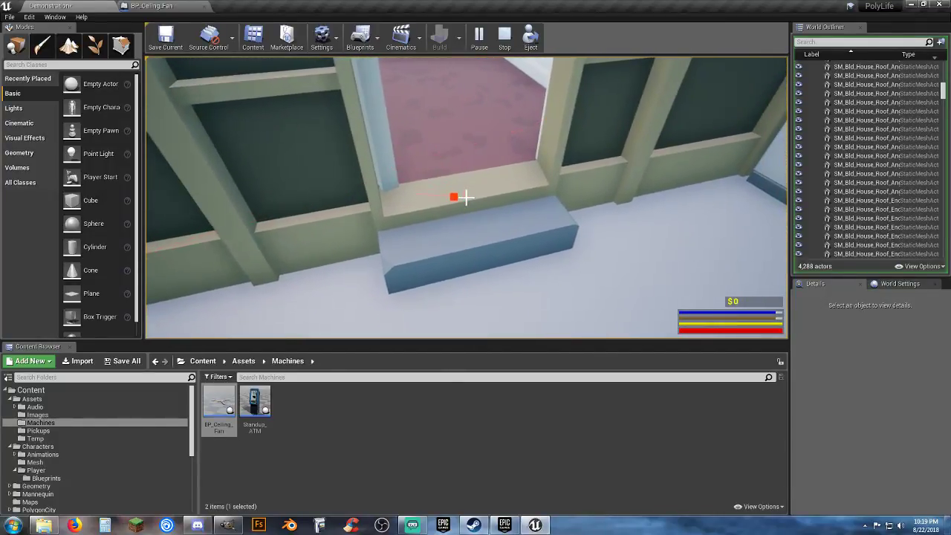
key(Escape)
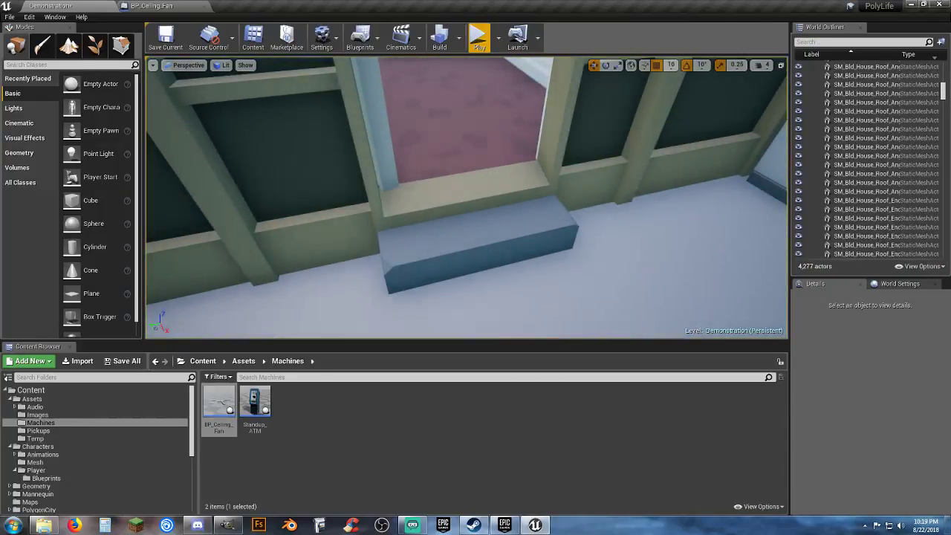
Set the garage door frame mesh's Collision Complexity to Use Complex Collision As Simple, and close the mesh and Blueprint editors
click(482, 187)
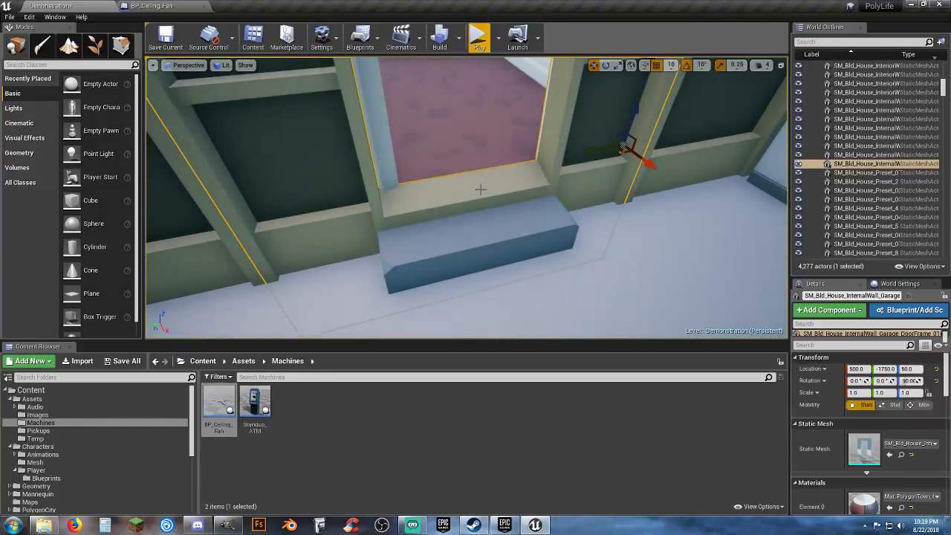
click(898, 458)
double_click(545, 446)
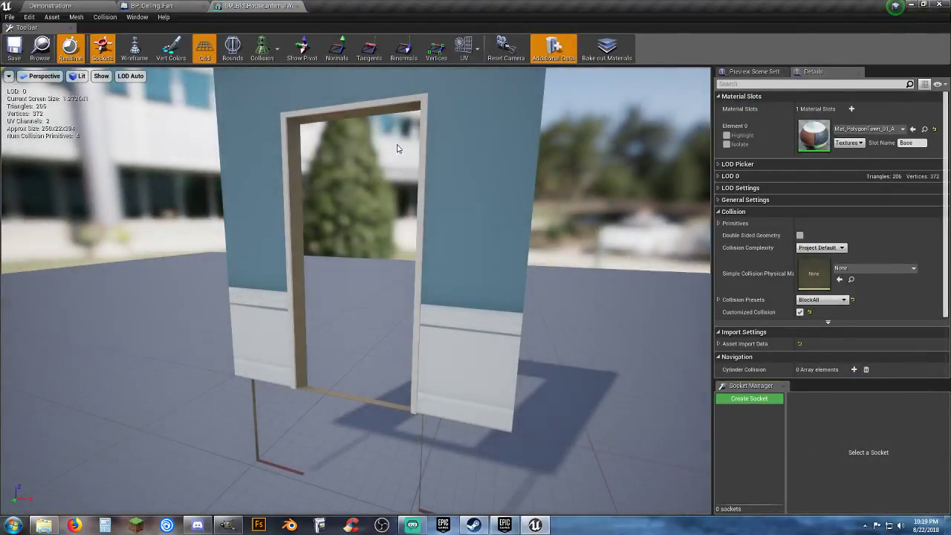
click(820, 247)
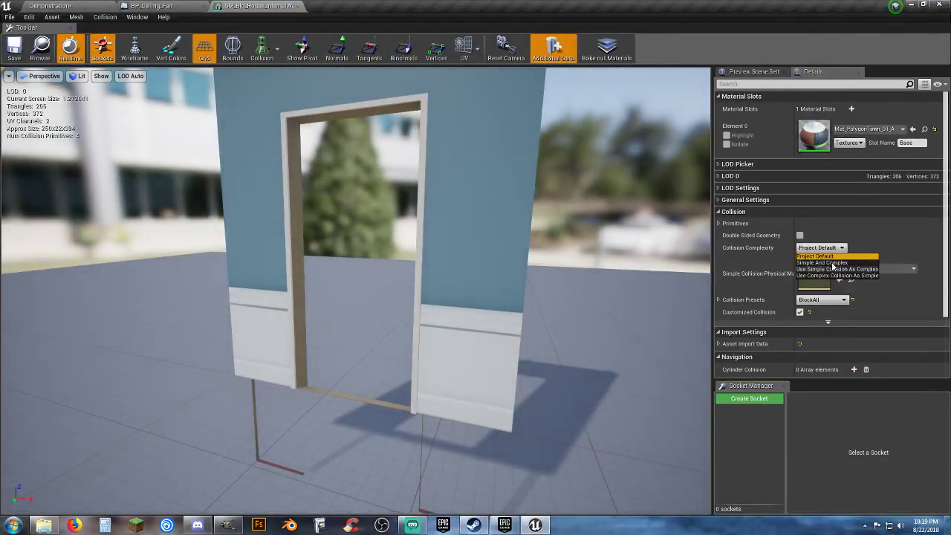
click(837, 275)
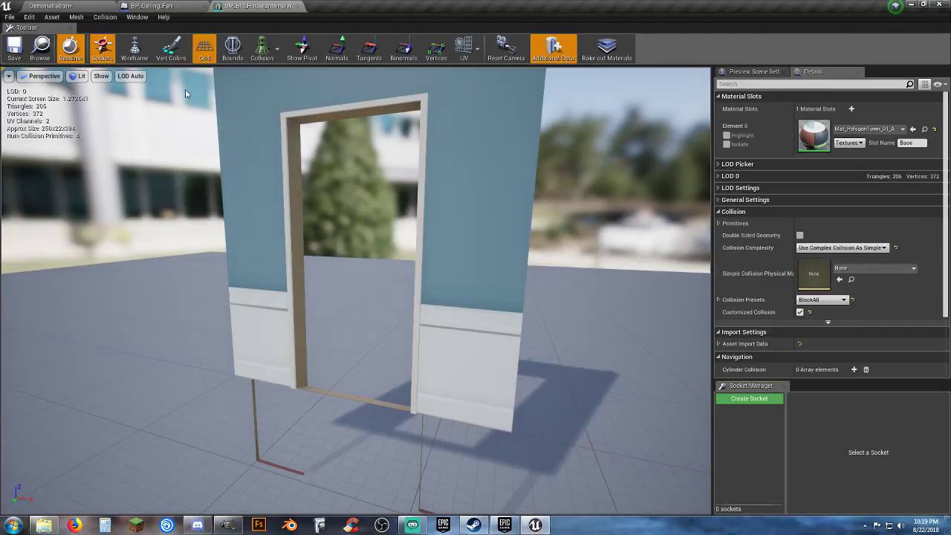
click(295, 6)
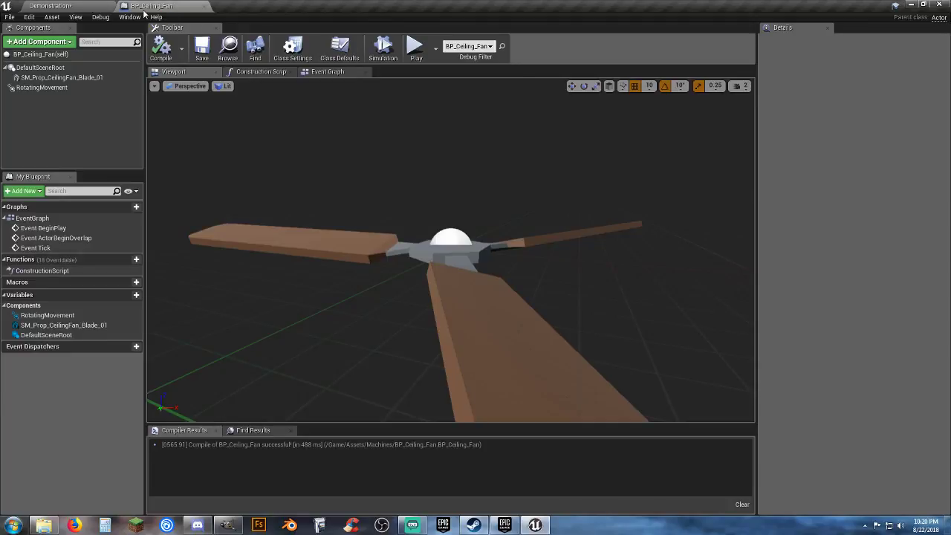
click(203, 6)
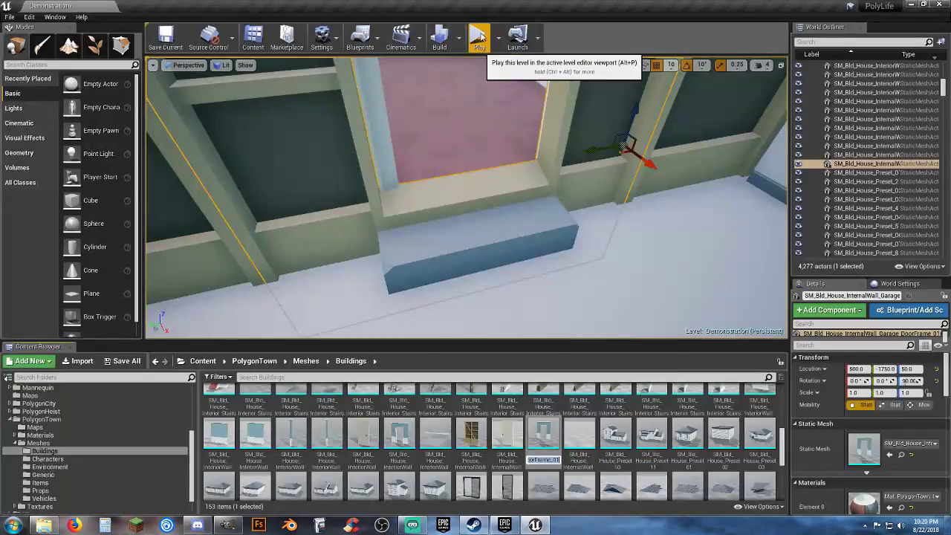
Start a play session from the driveway in front of the garage
right_drag(598, 263, 245, 200)
key(w)
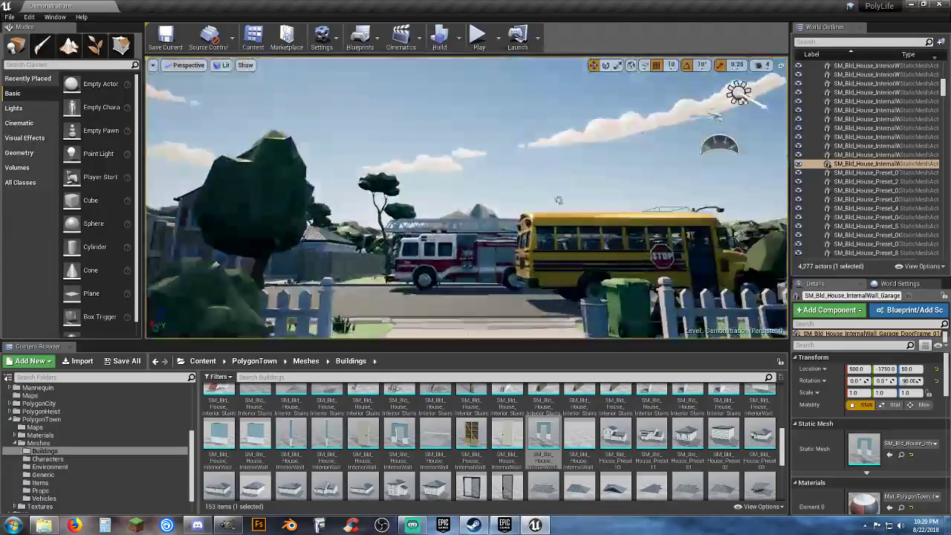
key(w)
right_drag(541, 186, 541, 274)
right_click(541, 275)
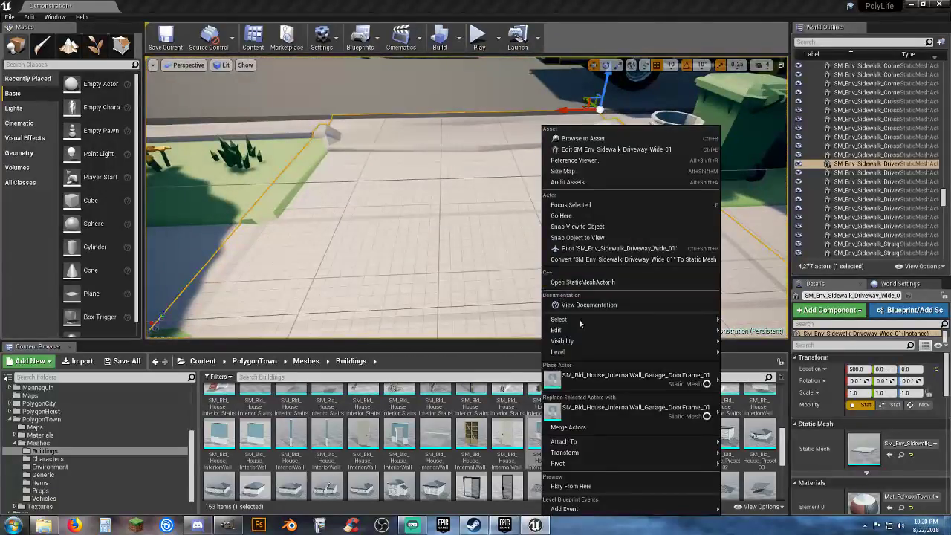
click(571, 485)
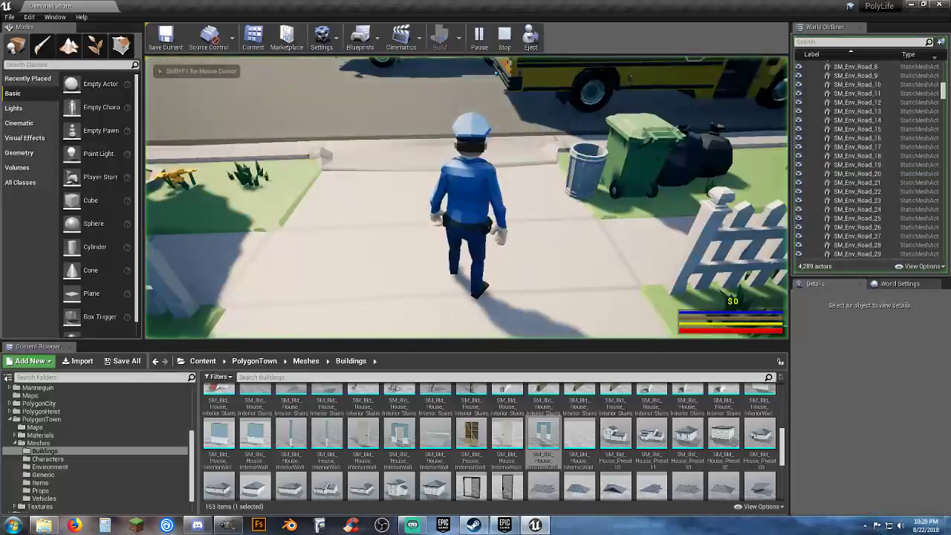
Walk the character into the garage to test passing through the interior doorway, and end the play session
key(w)
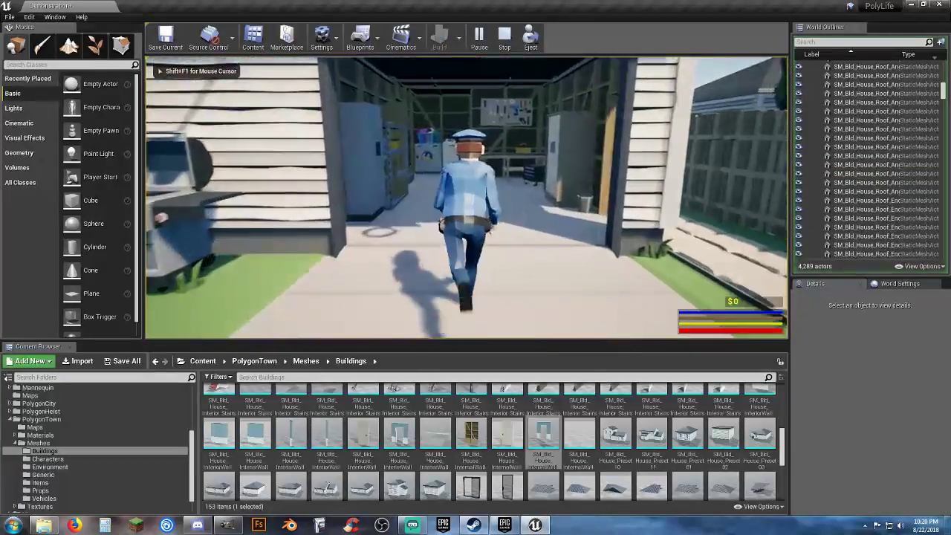
key(w)
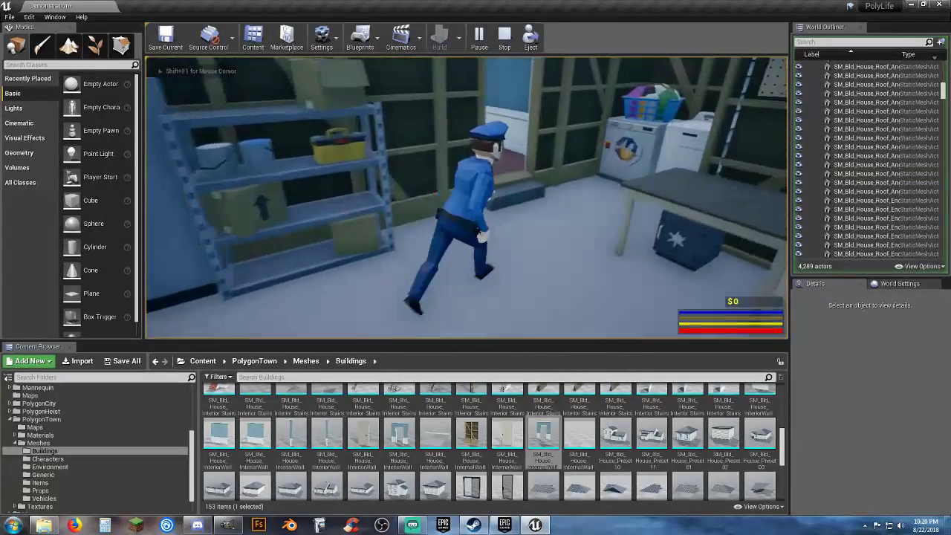
key(w)
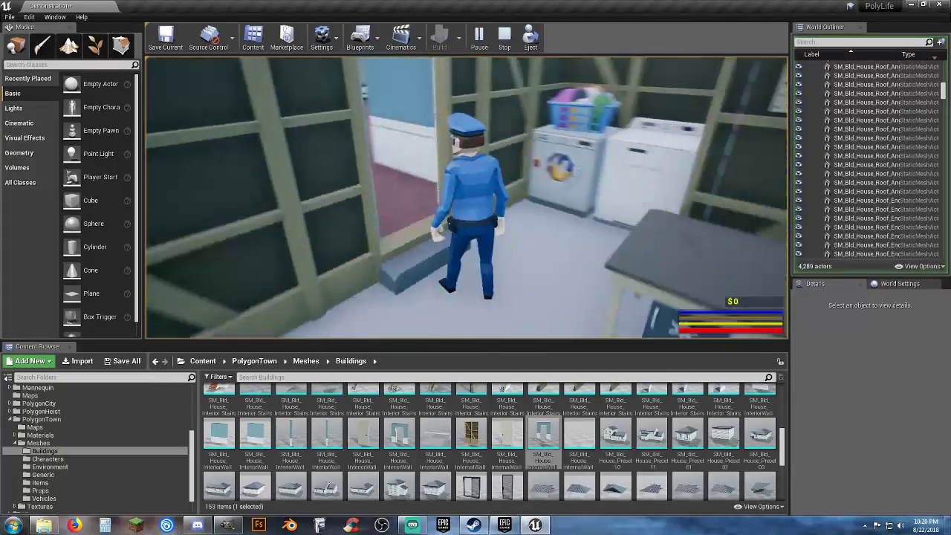
key(w)
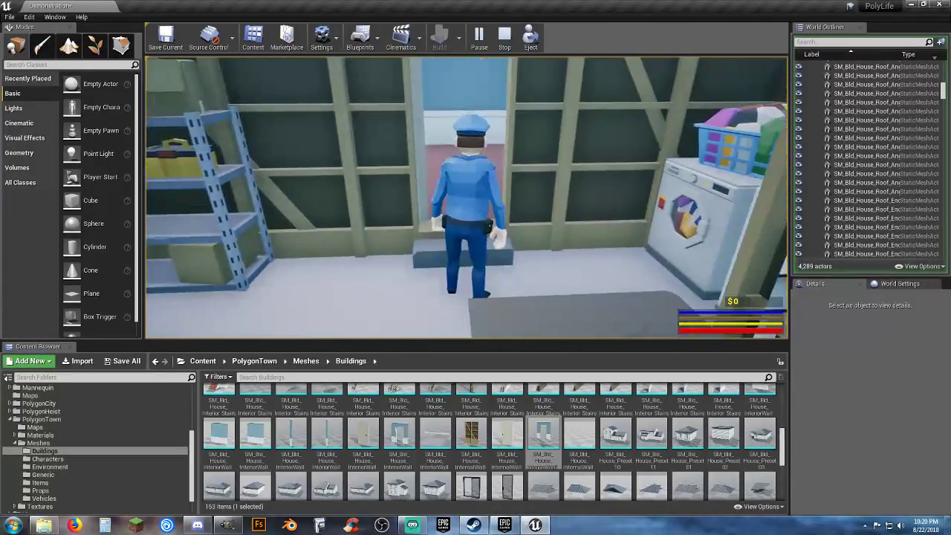
key(s)
key(Escape)
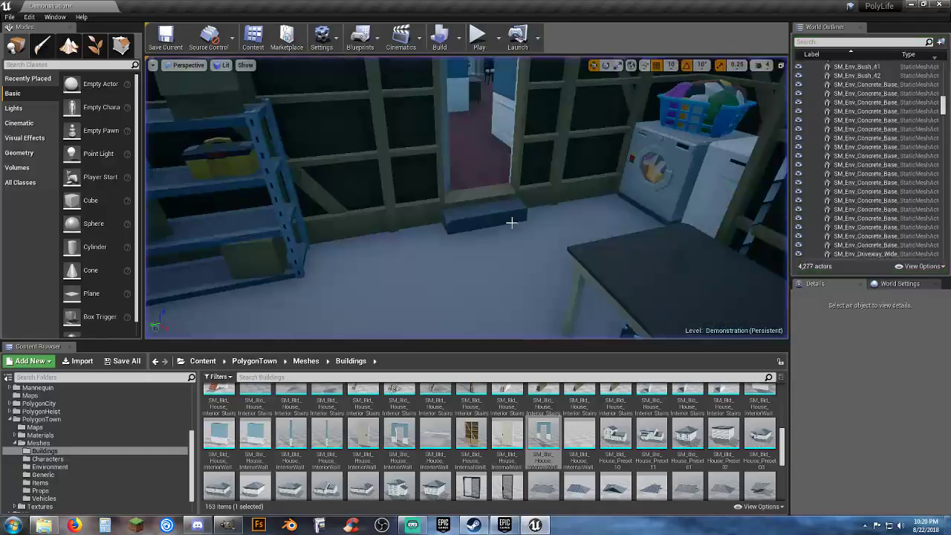
Select the concrete steps at the garage's interior doorway, locate their static mesh in the project content, and open it for editing
click(511, 222)
key(f)
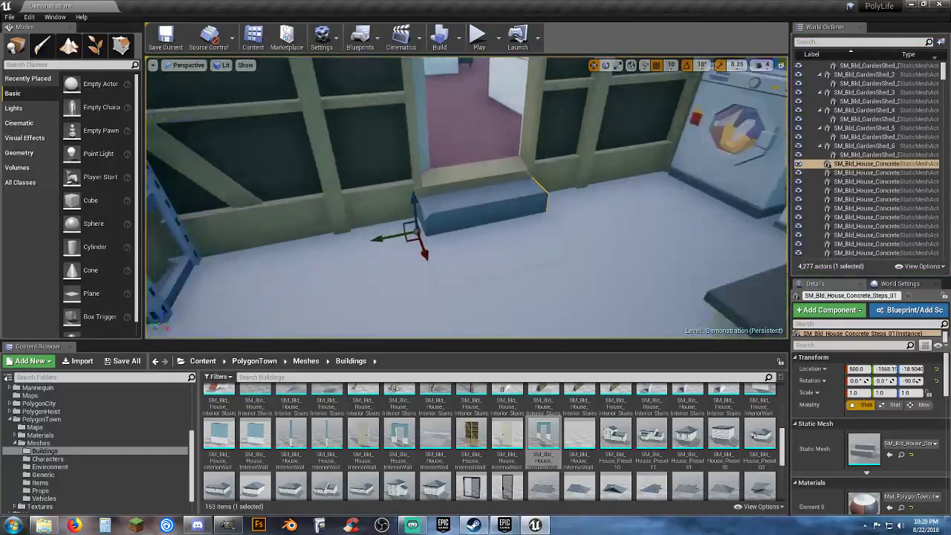
right_drag(467, 197, 520, 197)
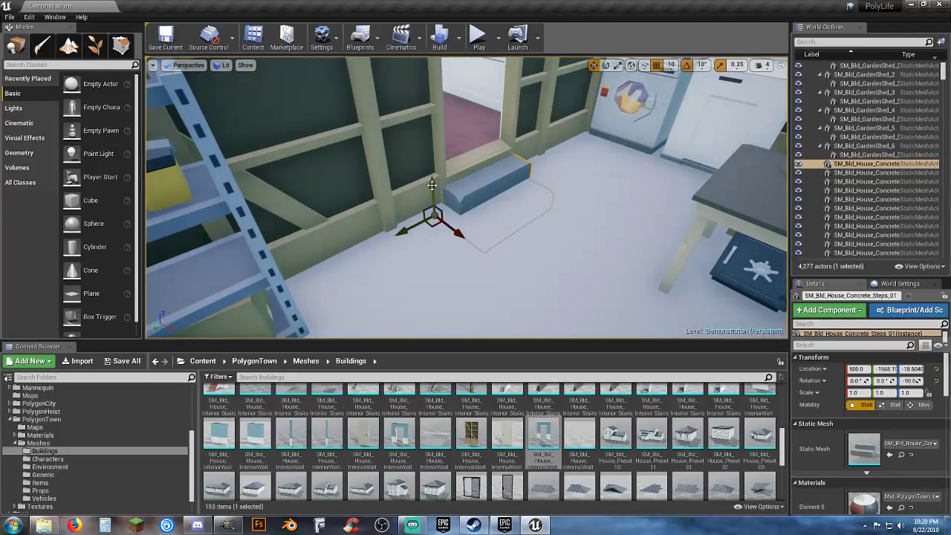
click(901, 454)
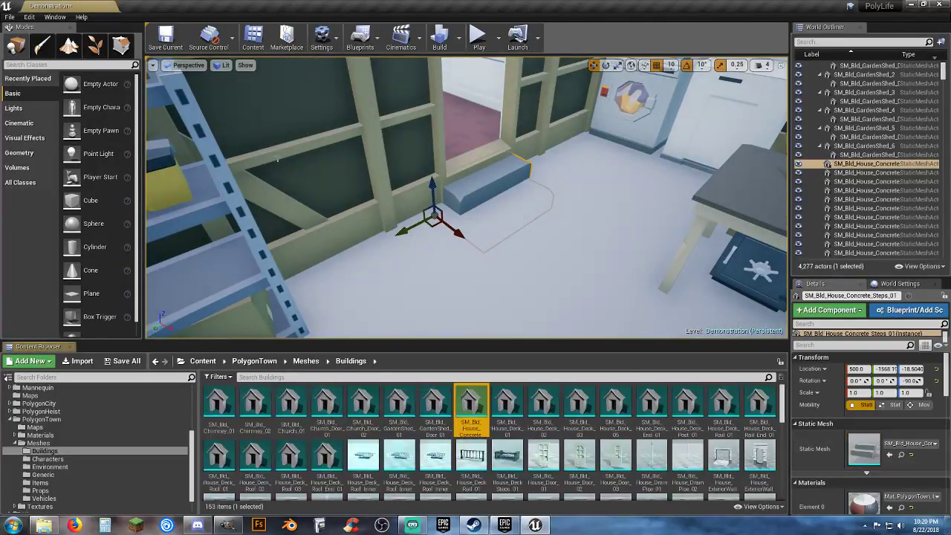
double_click(468, 411)
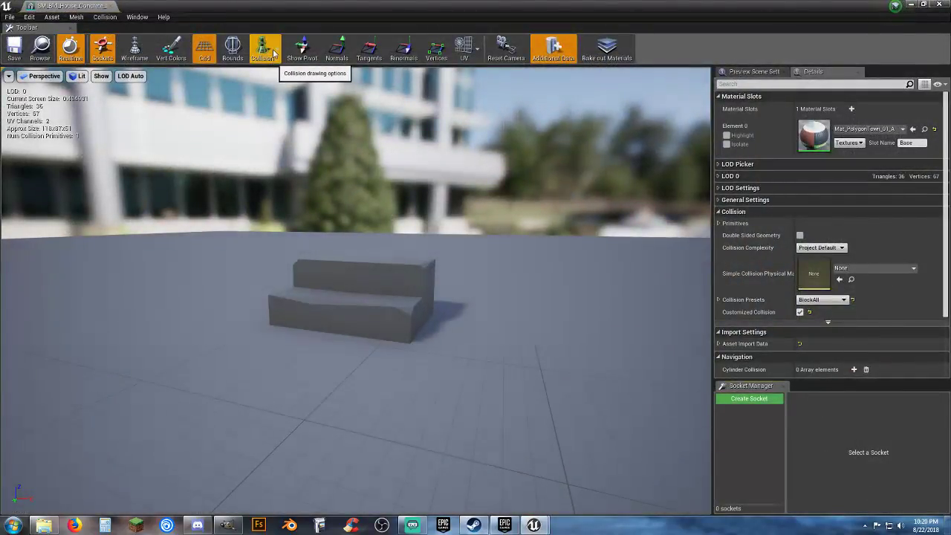
Compare the simple and complex collision of the concrete steps mesh against its visible geometry
click(276, 49)
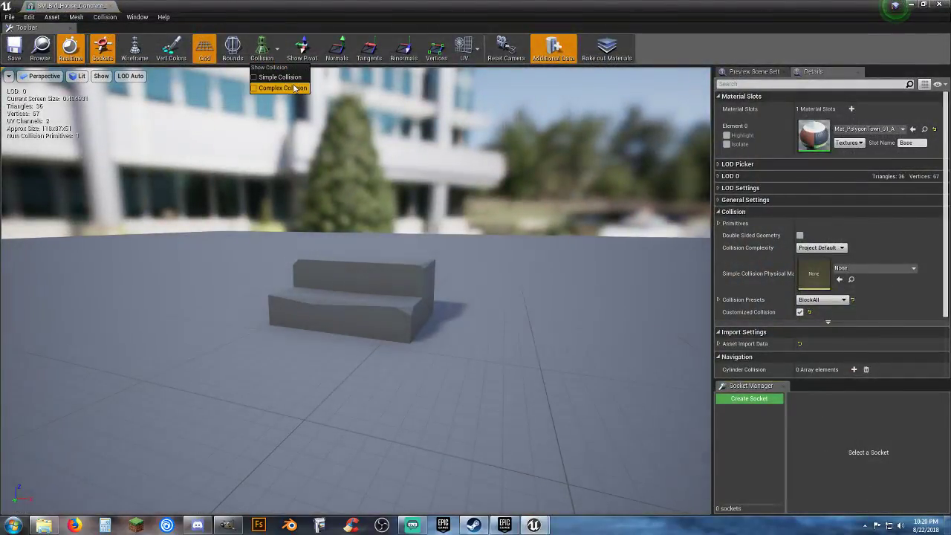
click(285, 77)
mouse_move(464, 229)
right_down()
mouse_move(356, 239)
mouse_move(297, 290)
mouse_move(323, 275)
mouse_move(320, 209)
right_up()
key(w)
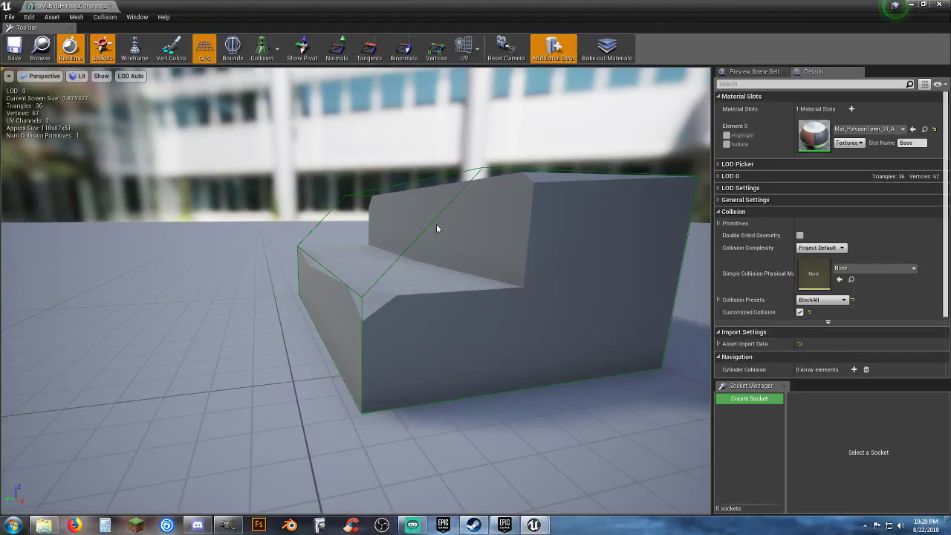
click(277, 49)
click(268, 90)
click(277, 49)
click(265, 77)
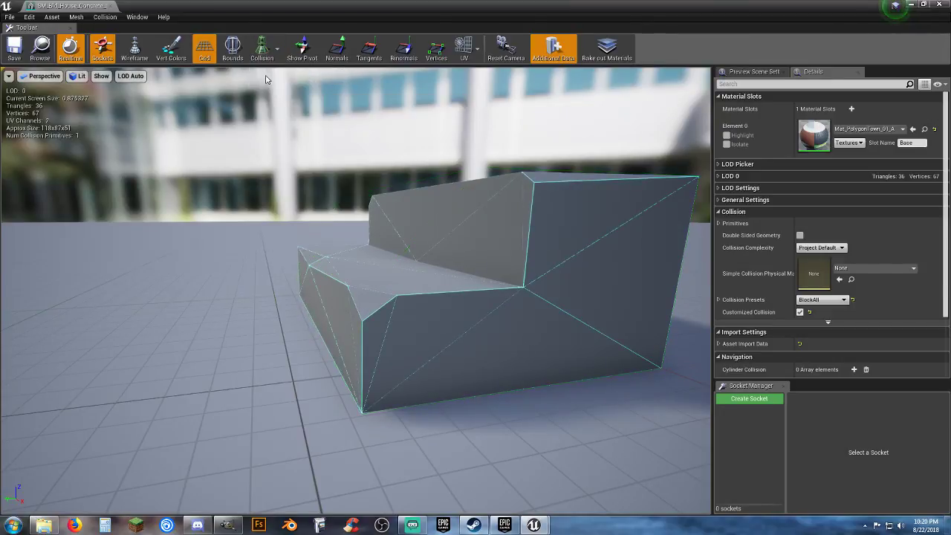
drag(409, 237, 371, 274)
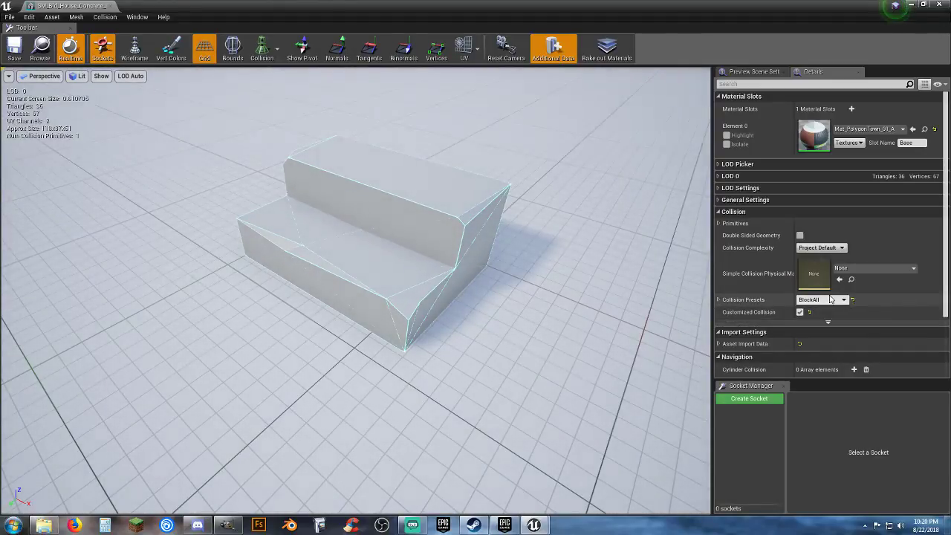
Set the concrete steps mesh's Collision Complexity to Use Complex Collision As Simple, and close the mesh editor
click(837, 249)
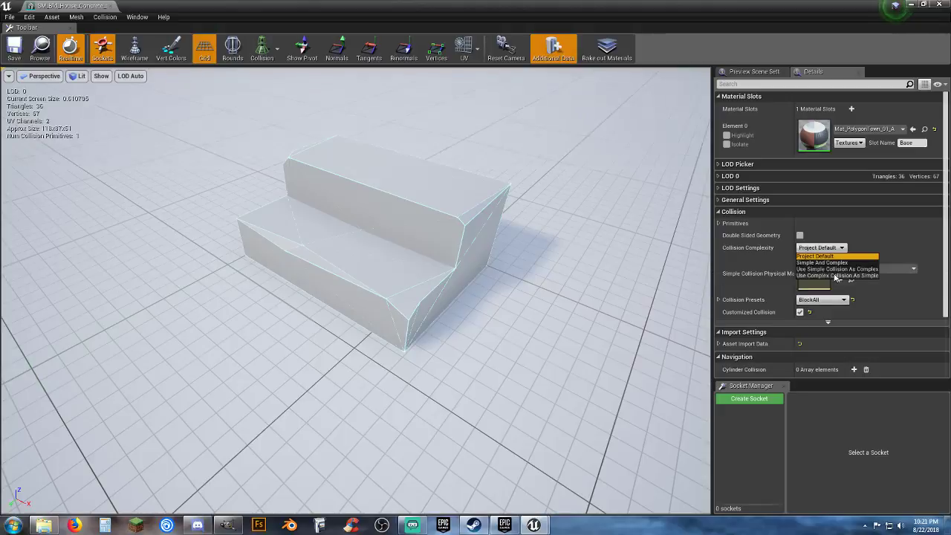
click(832, 275)
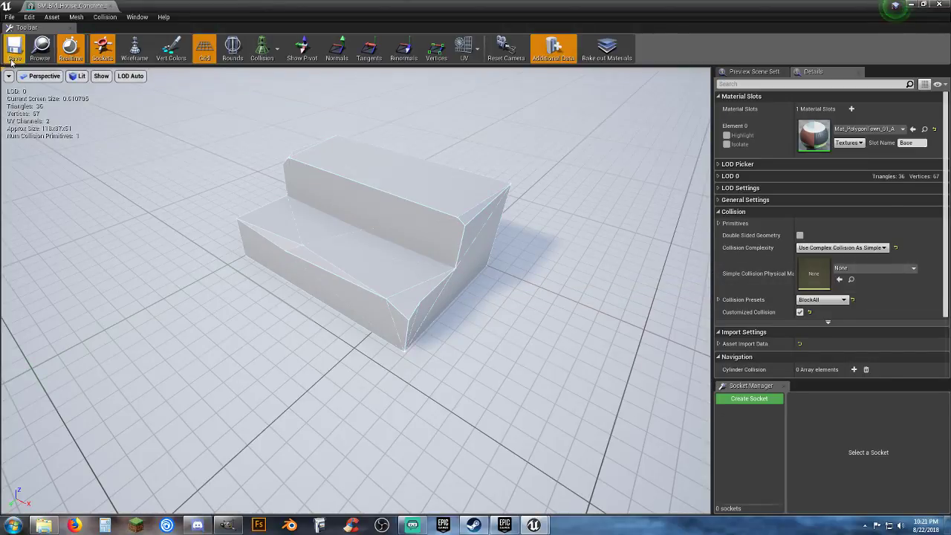
click(109, 7)
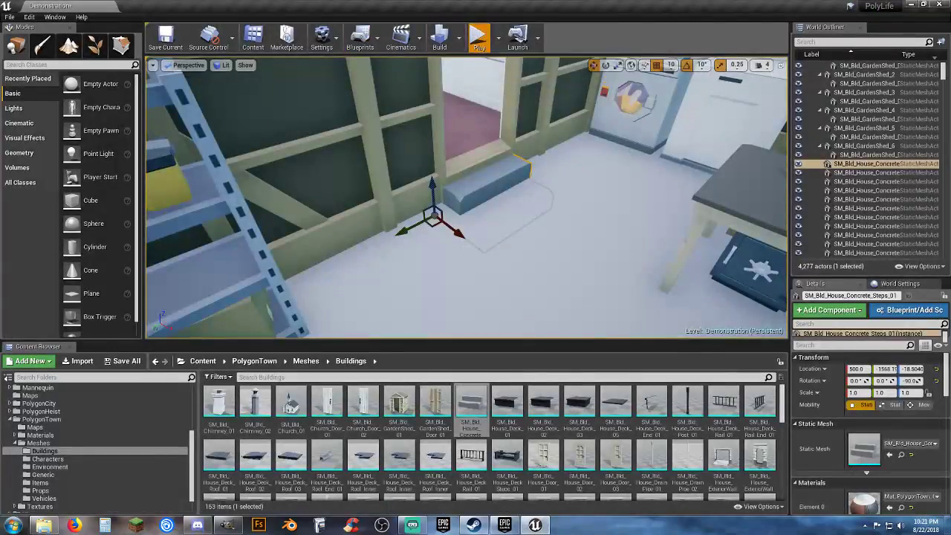
Start a play session and move the police officer character around the ATM and bins outside the storefront toward the parking lot
click(478, 37)
key(w)
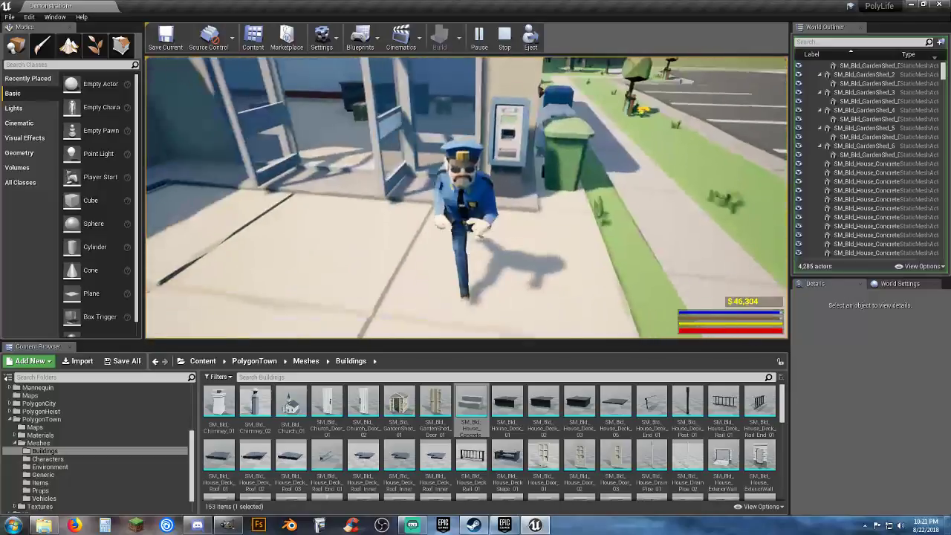
key(s)
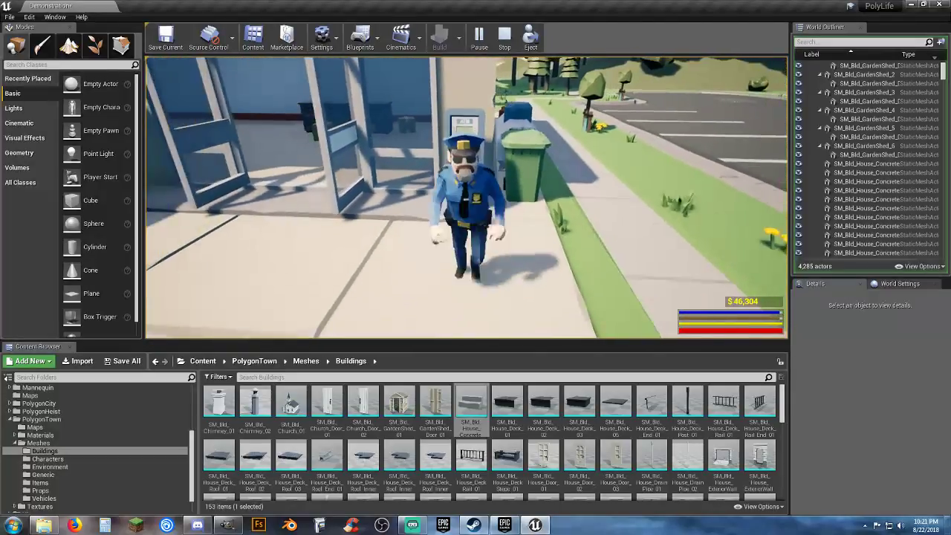
key(w)
key(d)
key(a)
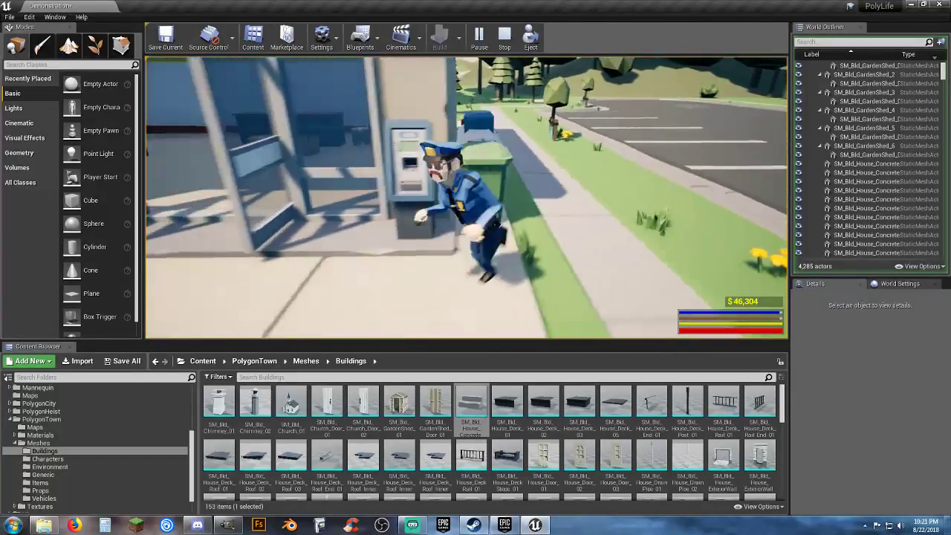
key(s)
key(d)
key(w)
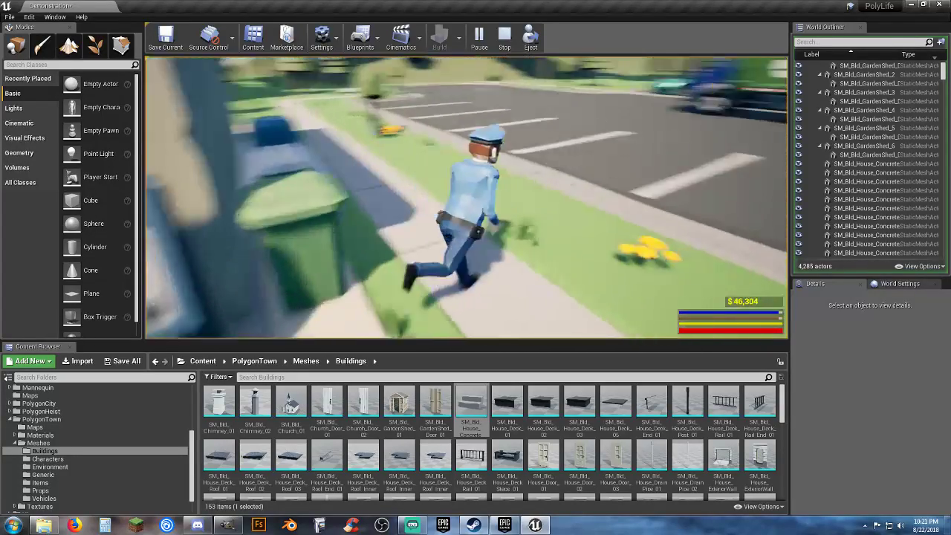
Run the character past the fire truck and across the intersection to the parked school bus
key(w)
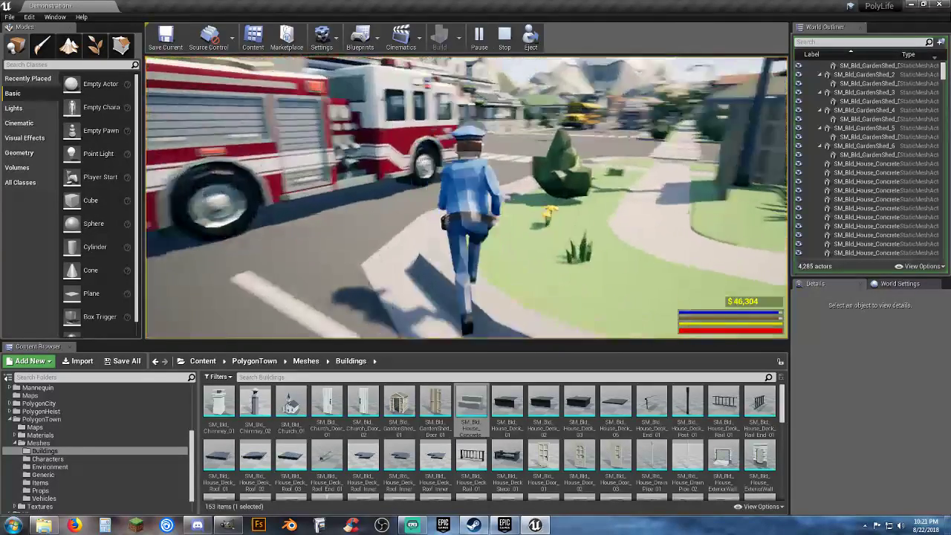
key(w)
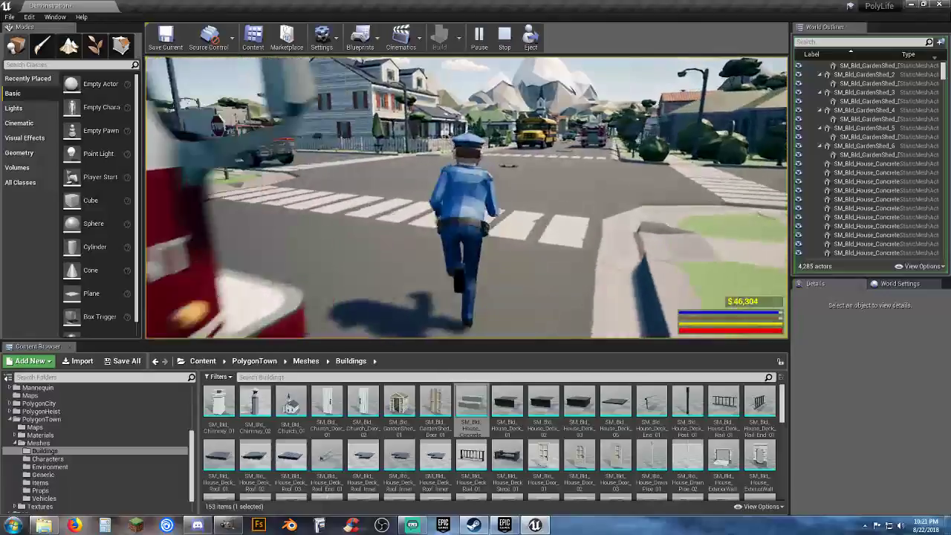
key(w)
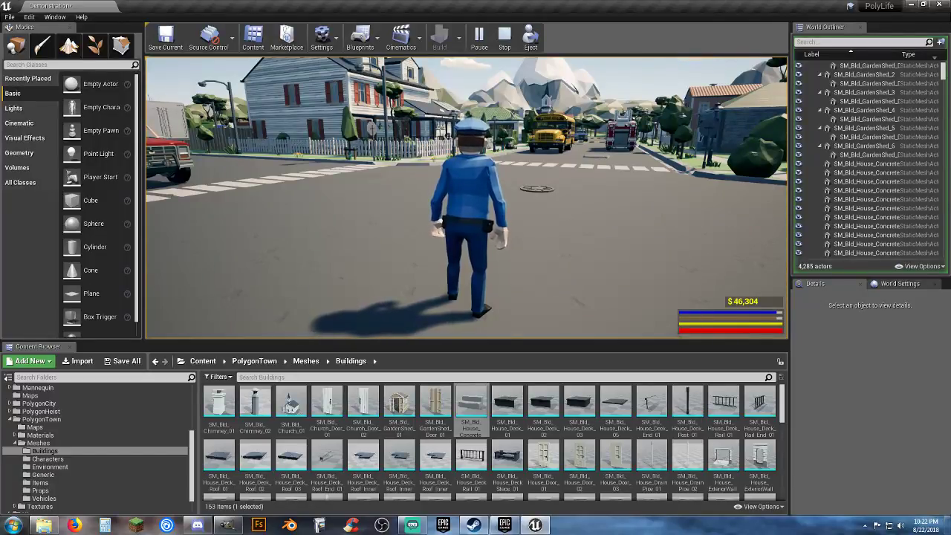
key(w)
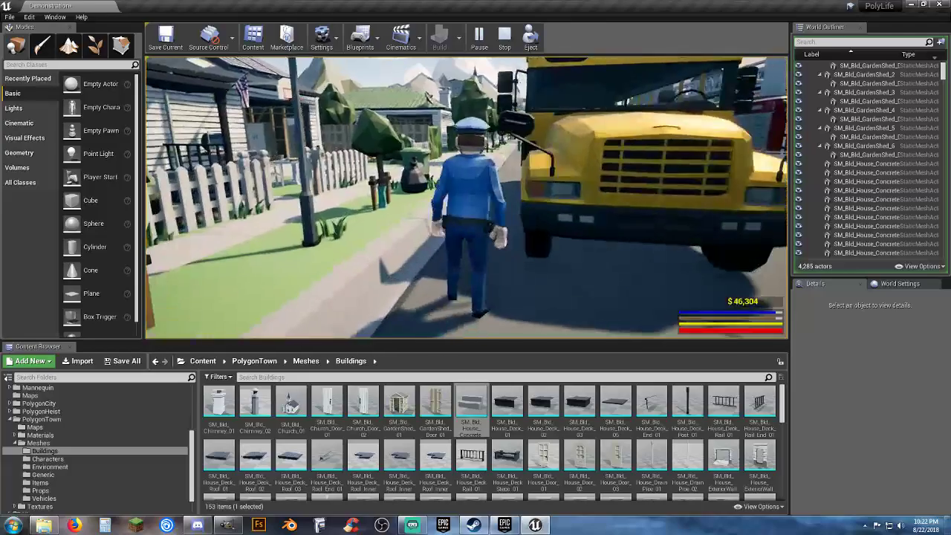
Walk through the convenience store, leave past the fuel pumps, and run to the street crossing
key(w)
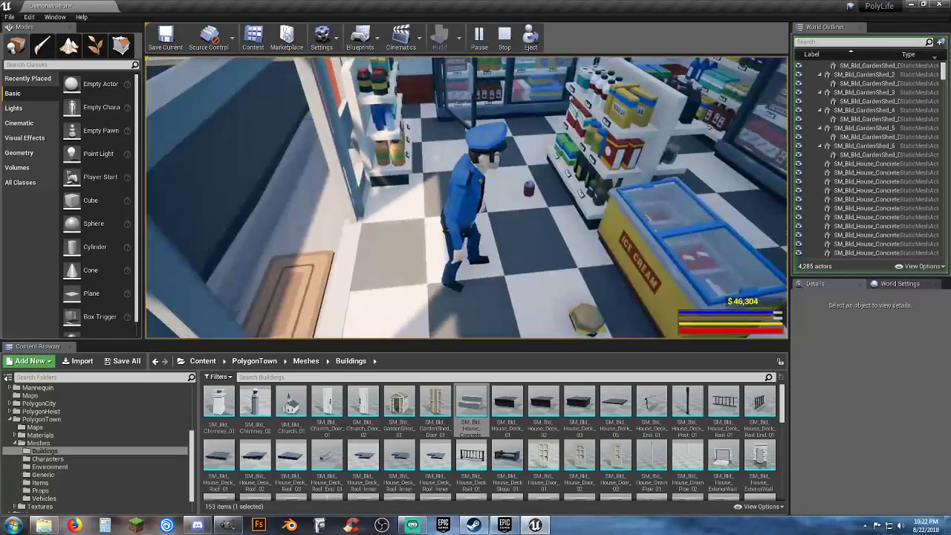
key(w)
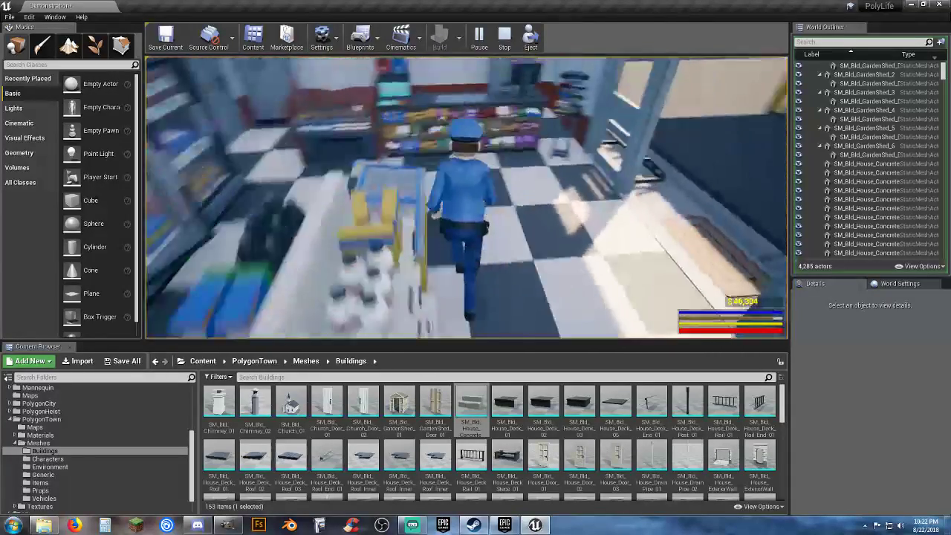
key(w)
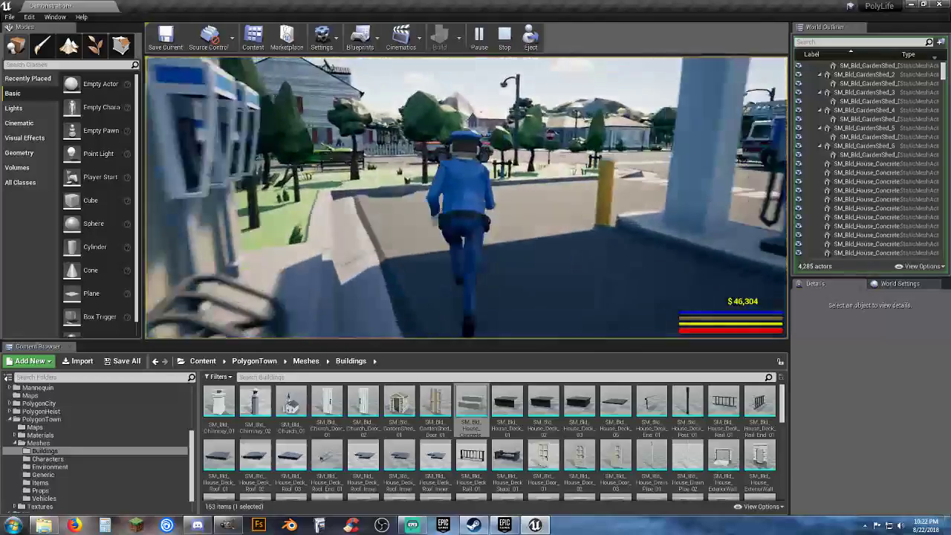
key(w)
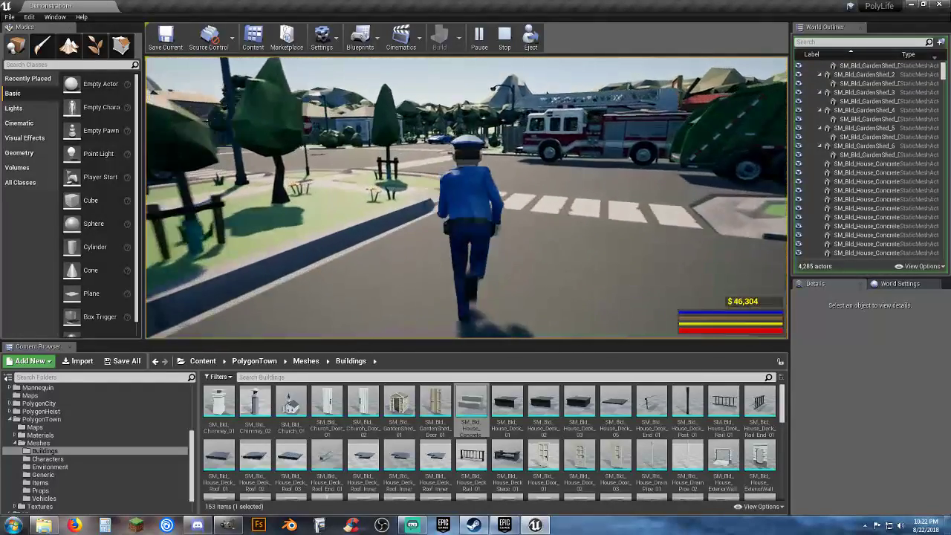
key(w)
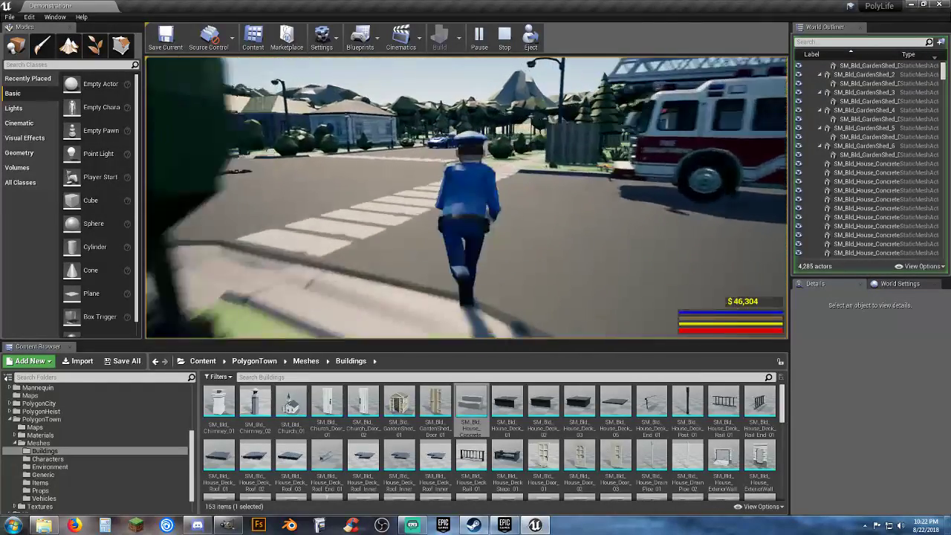
Run along the street past the blue sports car toward the trees, and return to the intersection by the white-fenced house
key(w)
key(a)
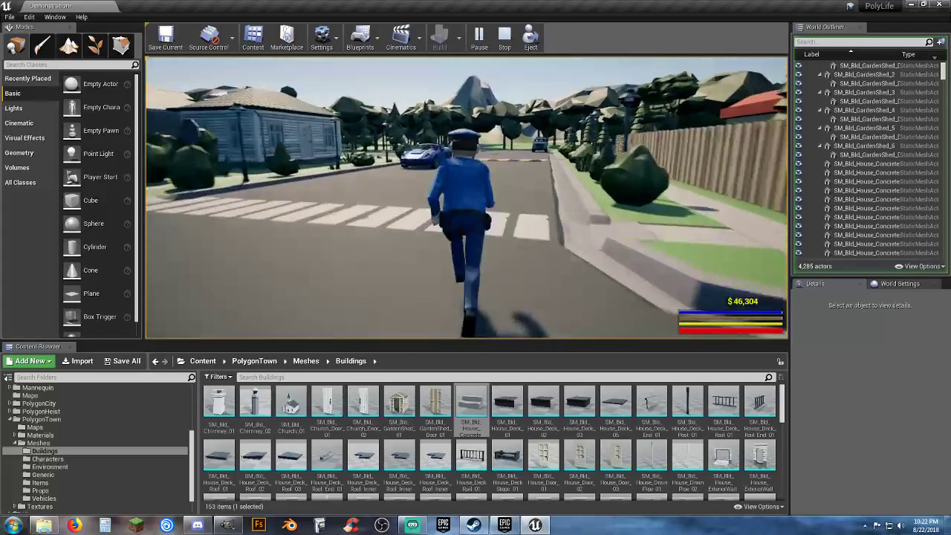
key(w)
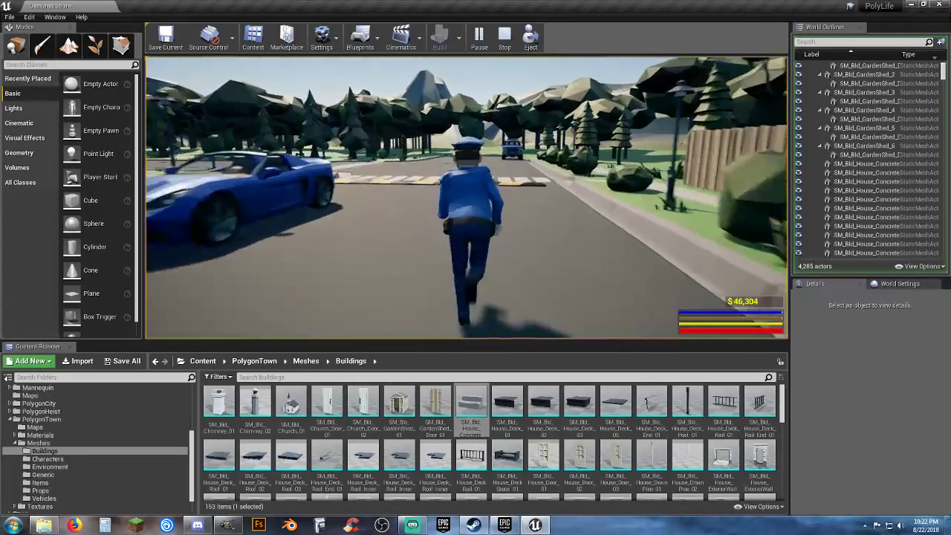
key(w)
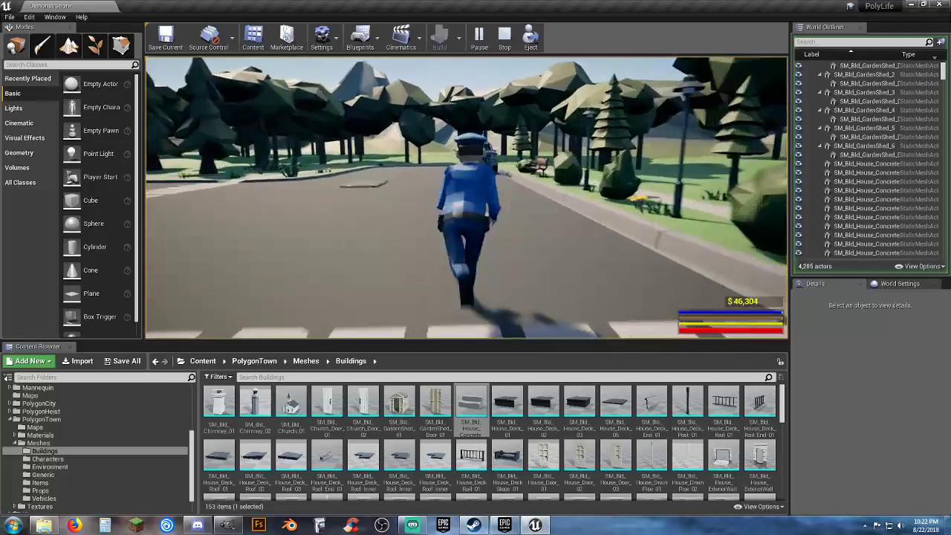
key(w)
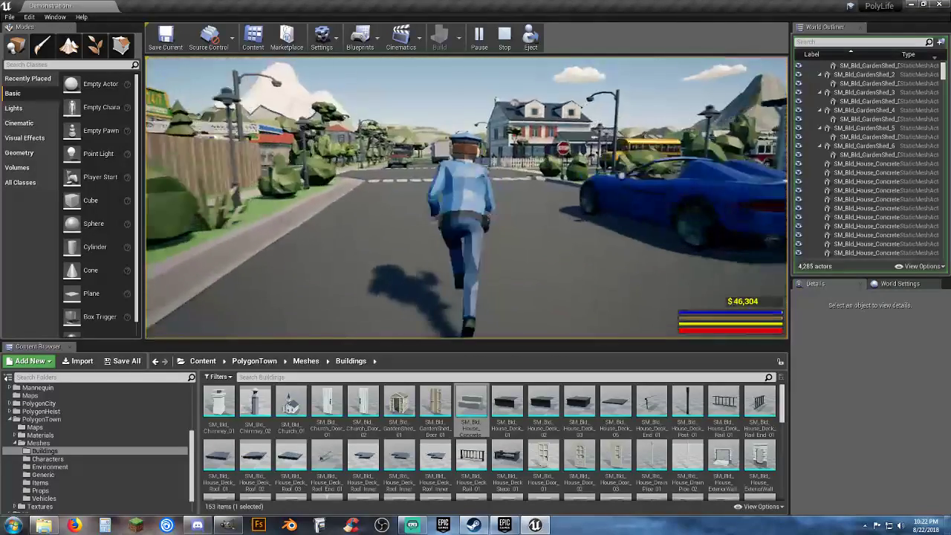
key(w)
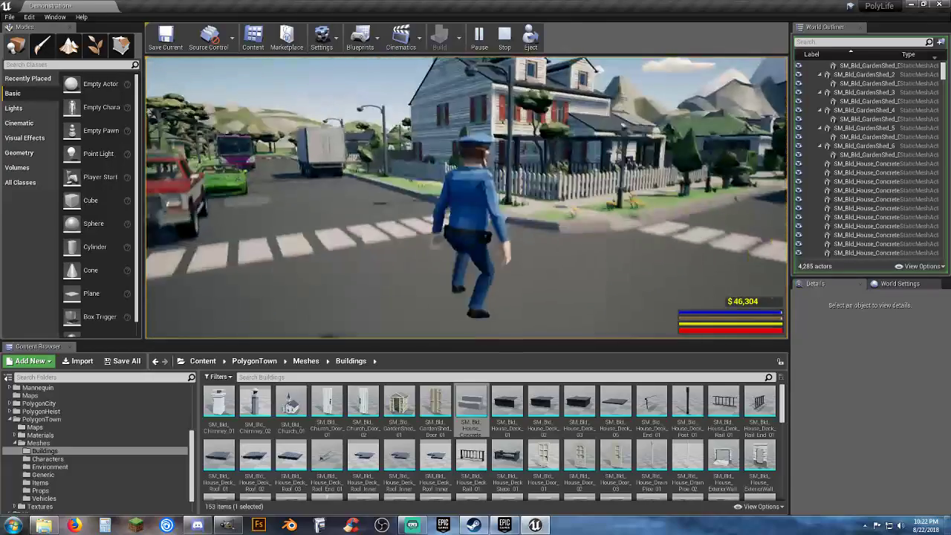
Run the character from the intersection to the school bus and fire truck, jump past them, and continue down the street
key(s)
key(d)
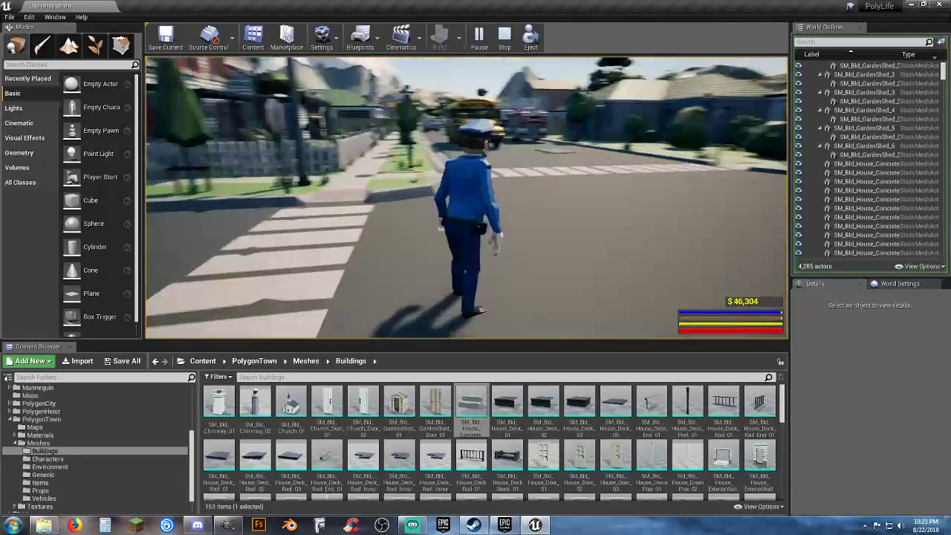
key(w)
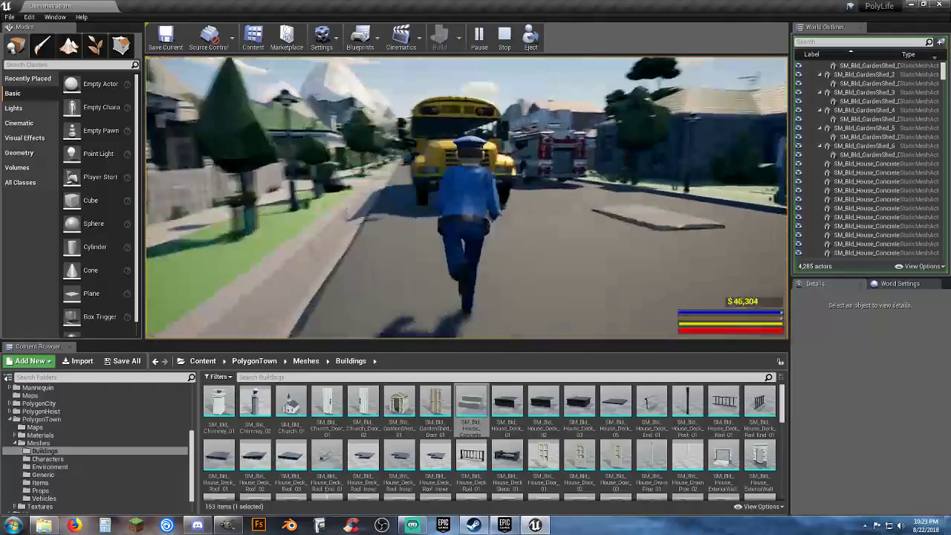
key(space)
key(space)
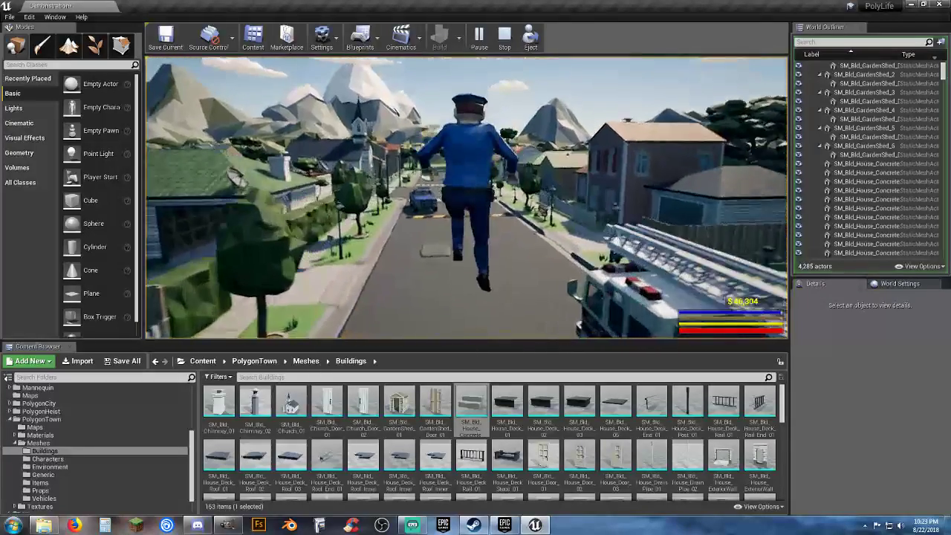
key(w)
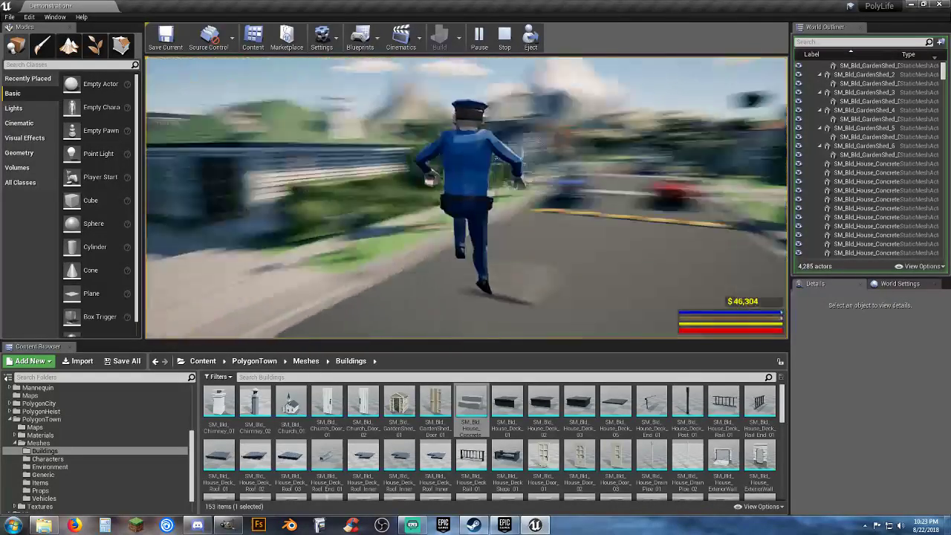
key(w)
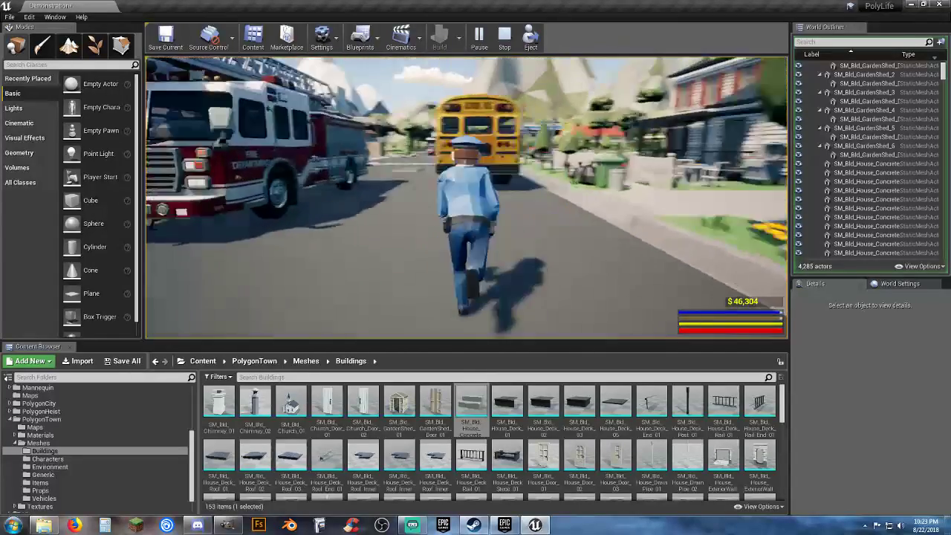
Jump the character back between the fire truck and school bus to the intersection, and end the play session
key(space)
key(space)
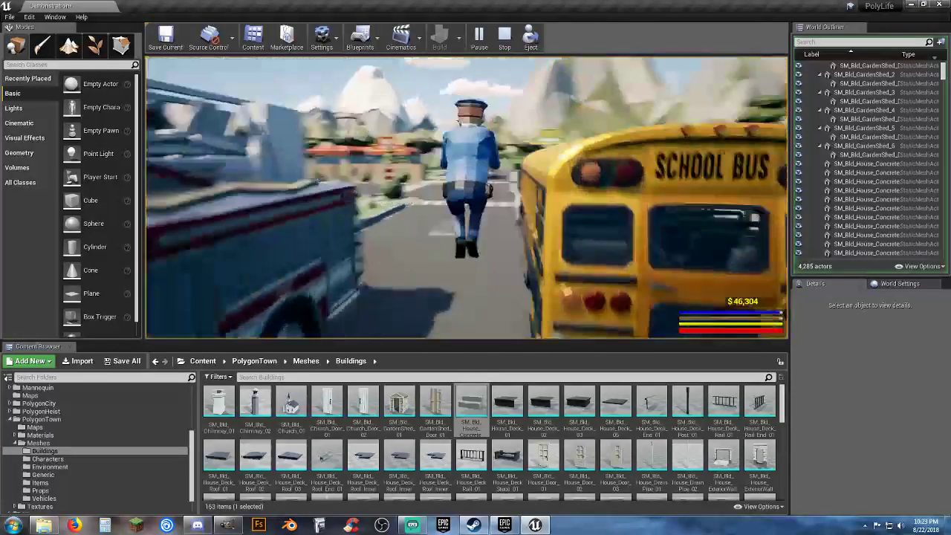
key(space)
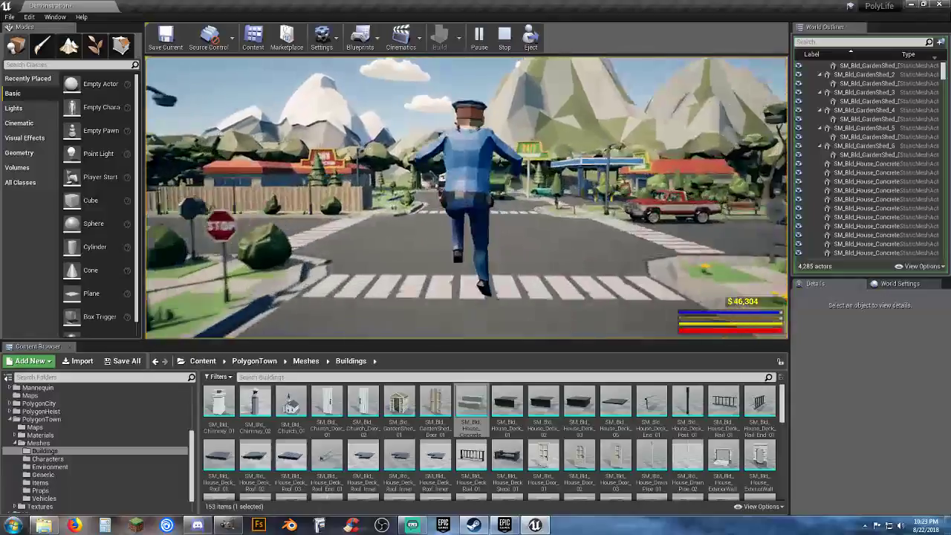
key(space)
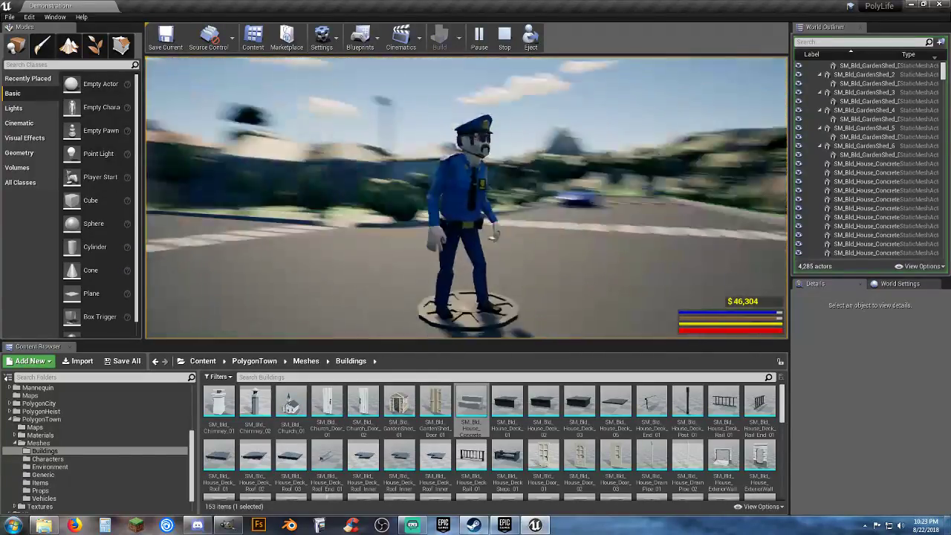
key(Escape)
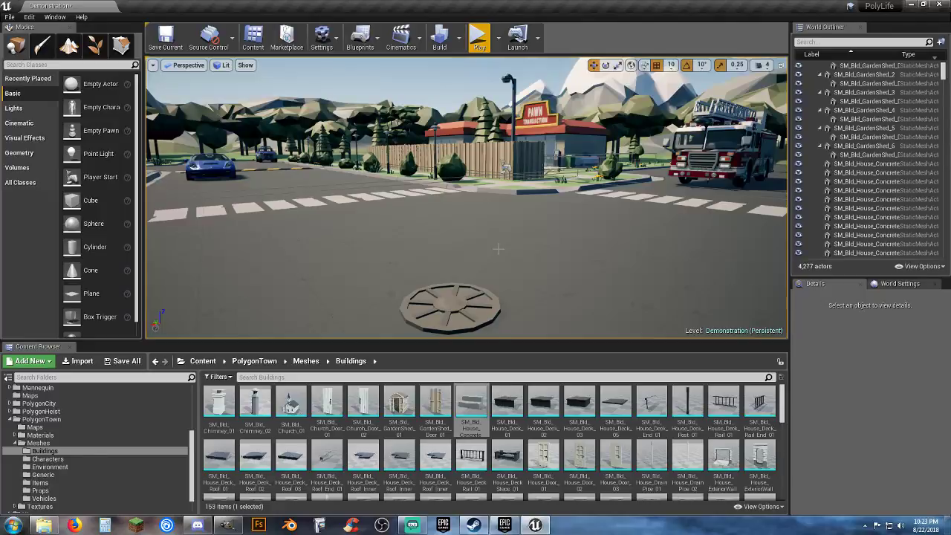
Collapse the expanded PolygonTown and Characters folders and open the Weapons folder under PolygonHeist > Meshes
click(10, 419)
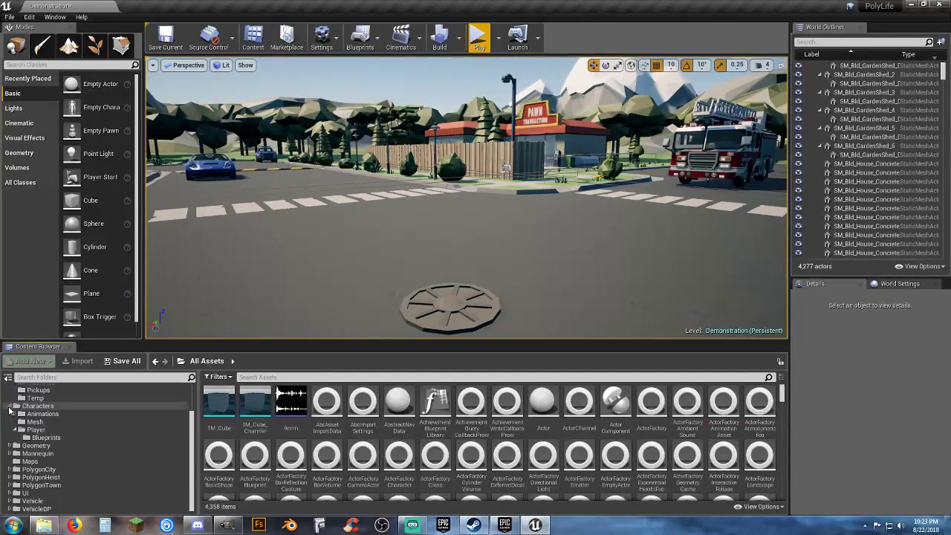
click(8, 406)
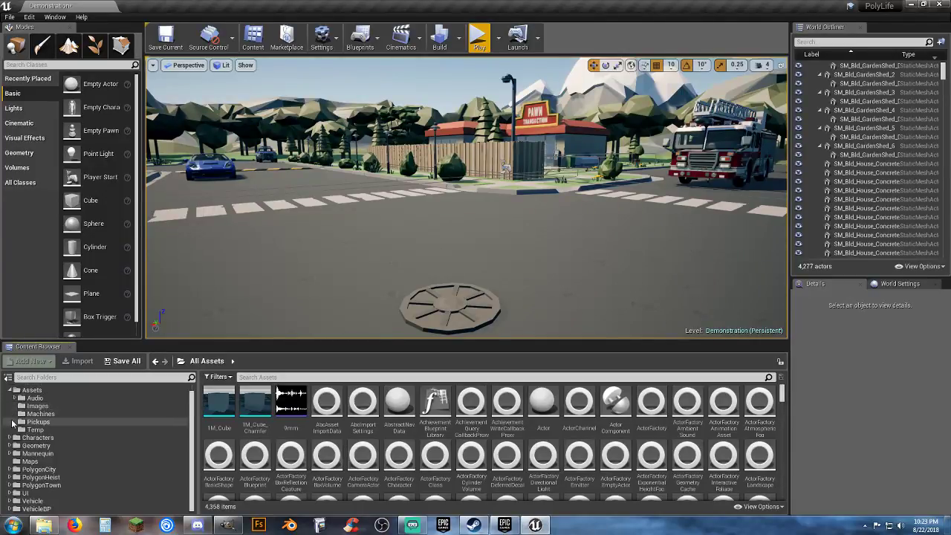
click(10, 478)
scroll(9, 481, down, 1)
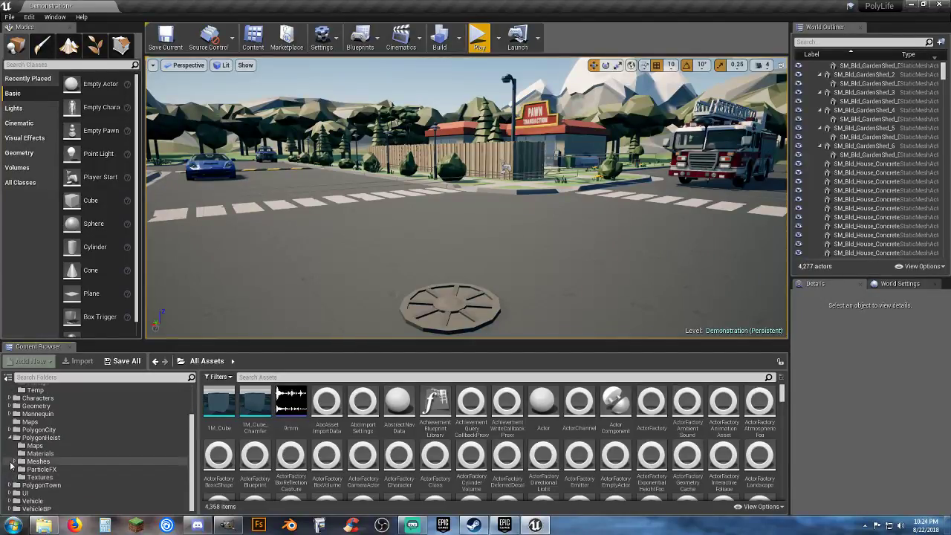
click(13, 461)
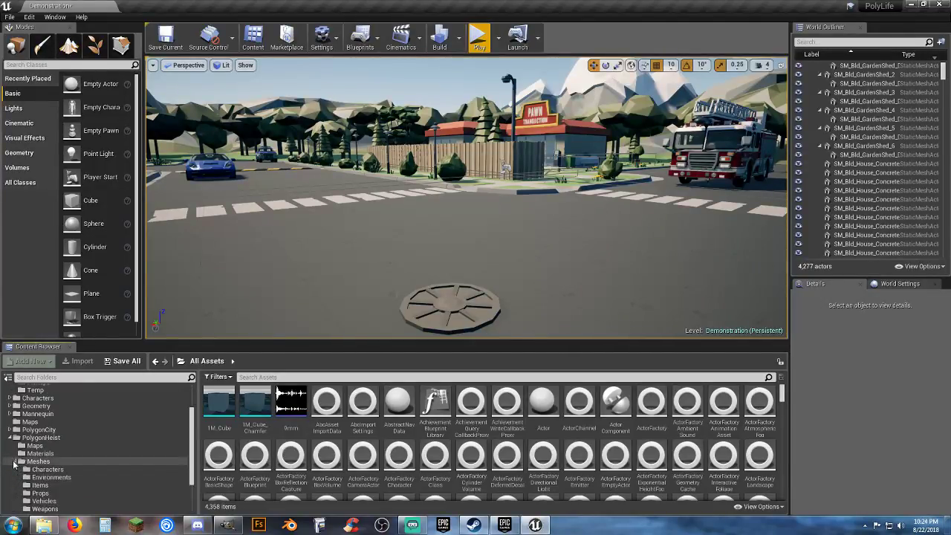
click(14, 462)
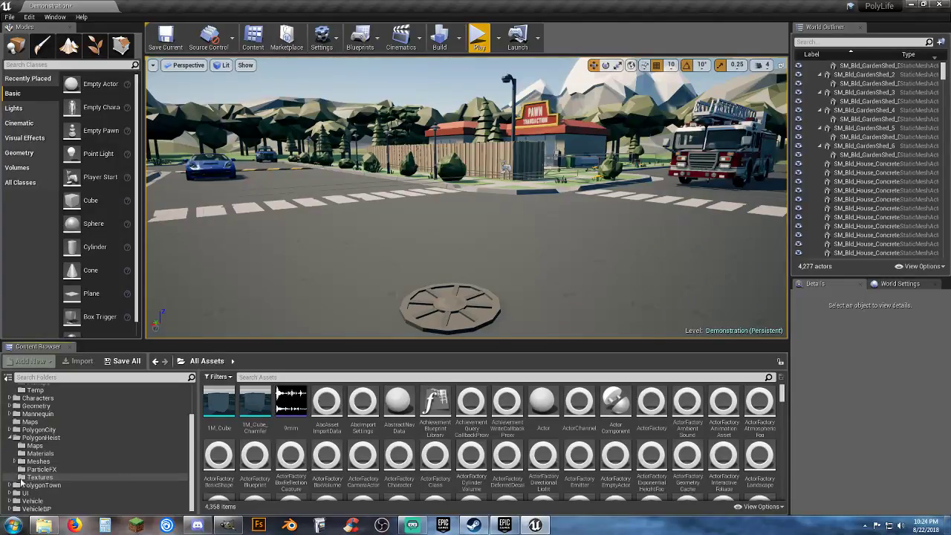
click(14, 461)
scroll(35, 470, down, 2)
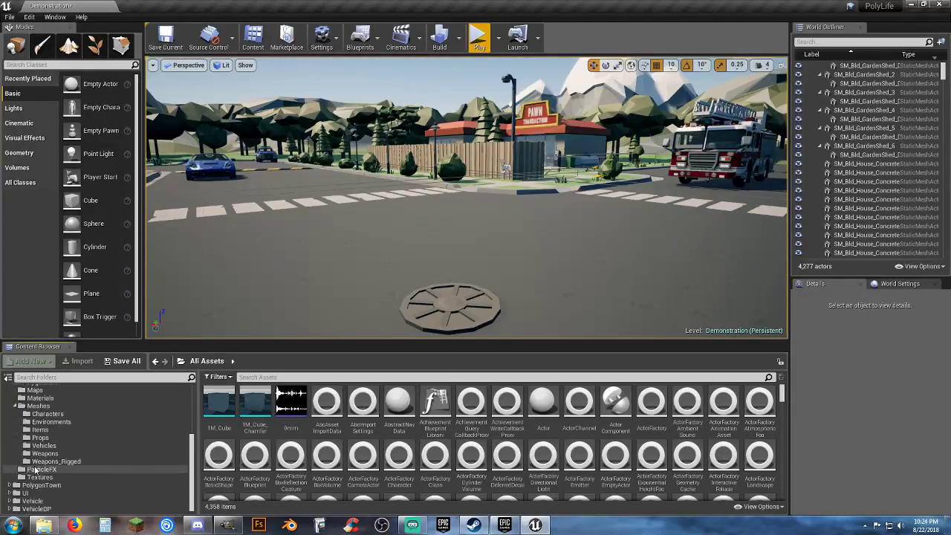
click(43, 453)
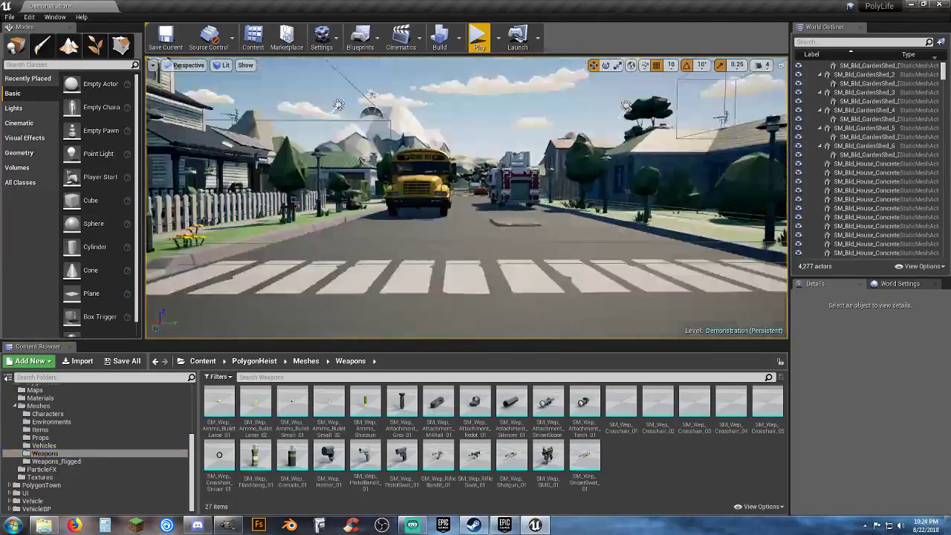
Fly the level view from the street into the shop with the checkered floor and blue counter
right_drag(465, 198, 334, 230)
key(w)
key(w)
right_drag(636, 219, 565, 181)
key(w)
key(s)
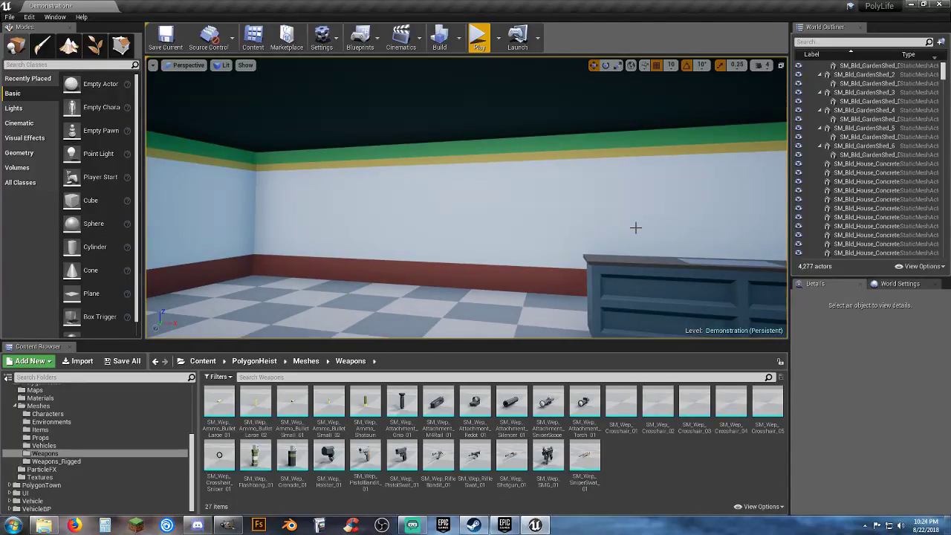
Open the SM_Wep_RifleSwat_01 static mesh, examine the rifle from the side at close range, and close its editor
click(477, 456)
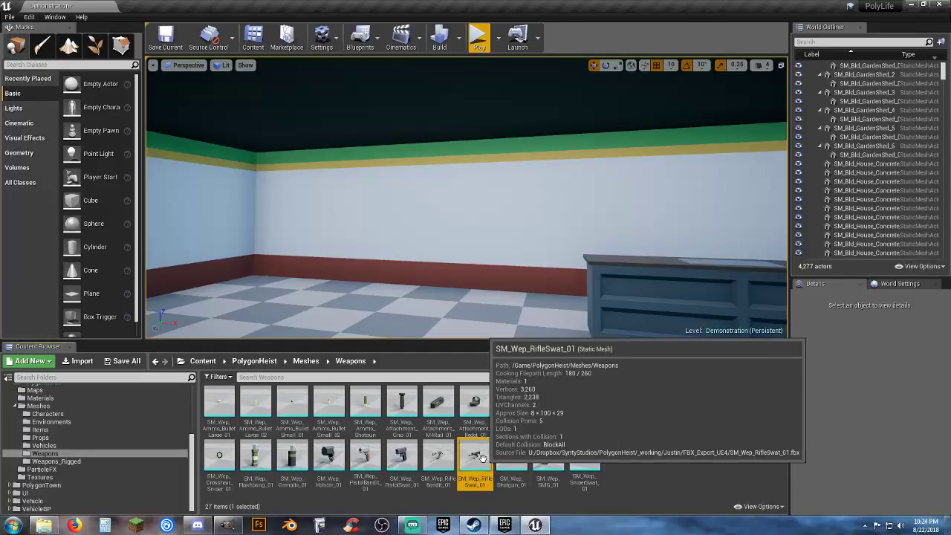
double_click(479, 453)
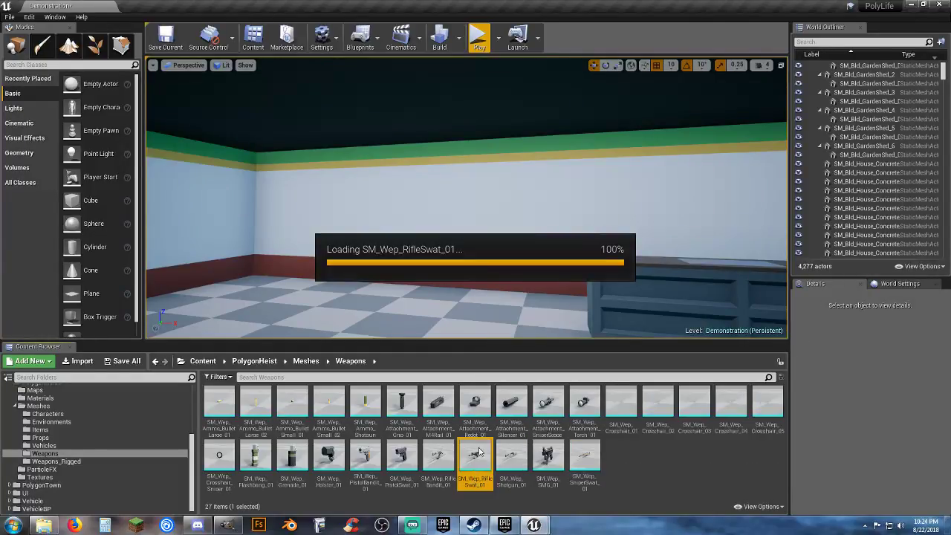
right_drag(509, 309, 713, 323)
key(w)
key(w)
key(s)
key(w)
key(s)
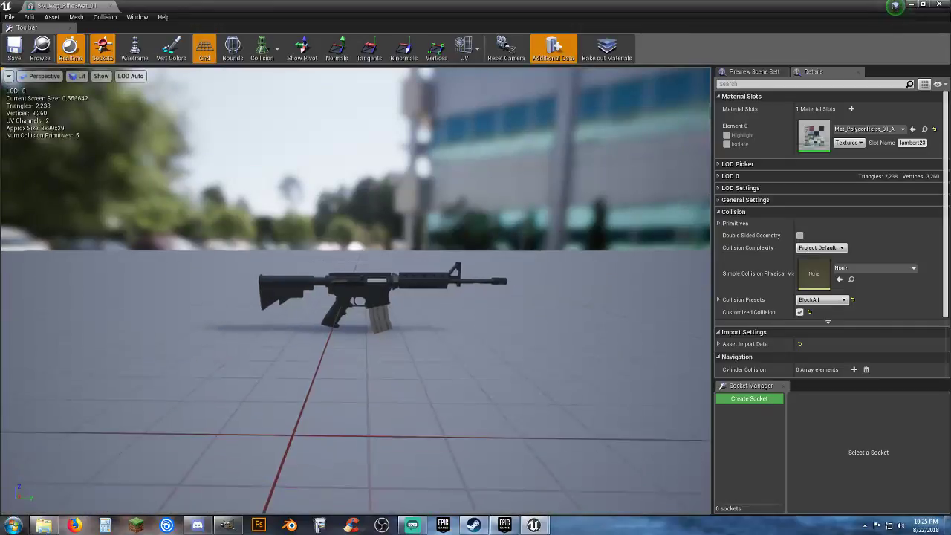
key(w)
right_drag(395, 327, 395, 312)
key(s)
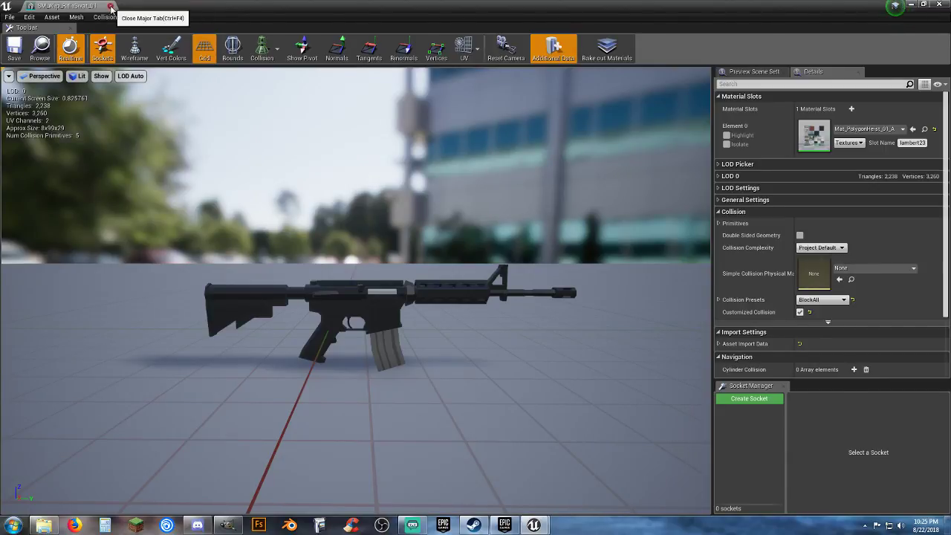
click(110, 5)
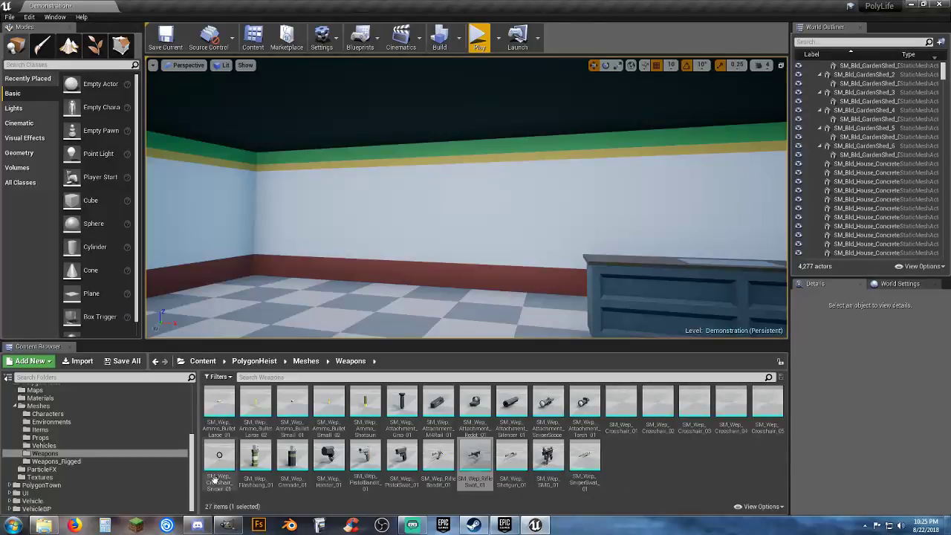
Find the shotgun in the Weapons_Rigged folder and open the SK_Wep_Shotgun_01 skeletal mesh to examine it
click(75, 461)
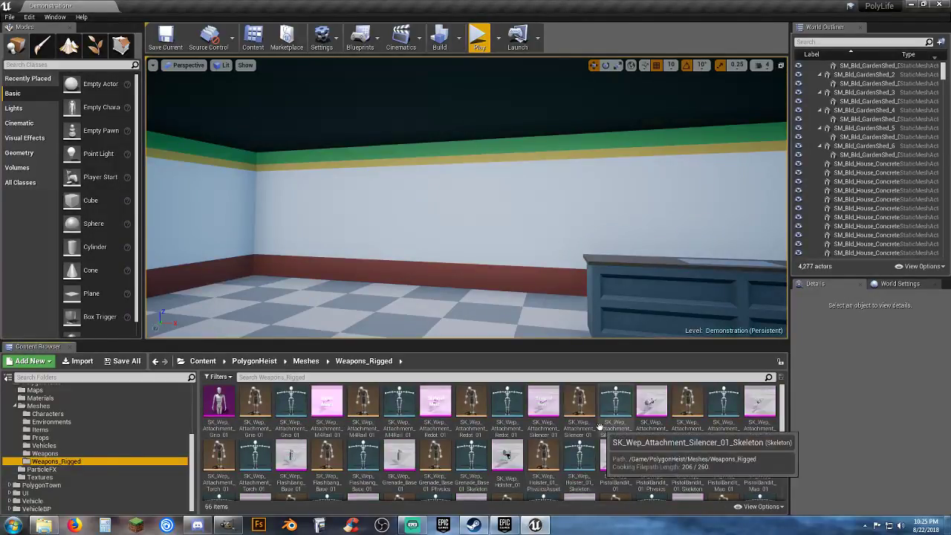
scroll(591, 440, down, 3)
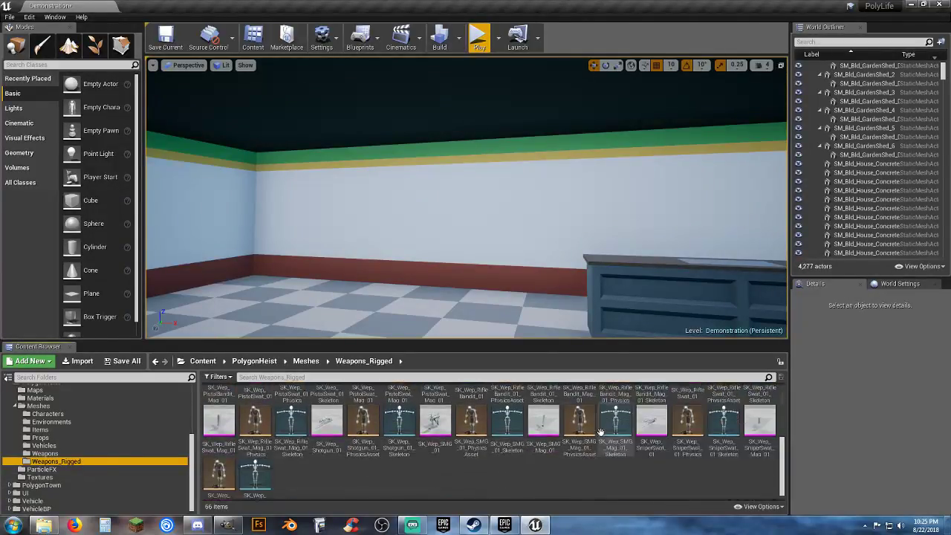
scroll(523, 474, down, 1)
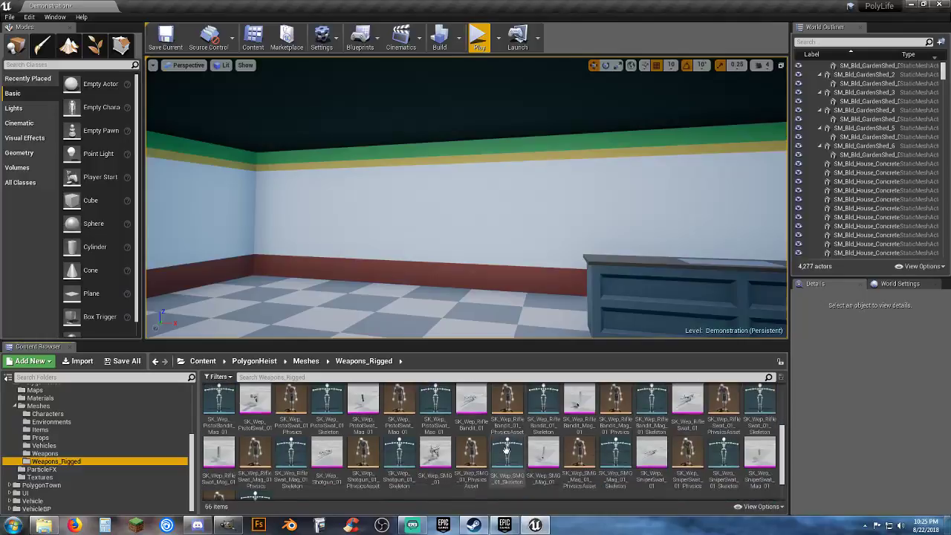
double_click(327, 459)
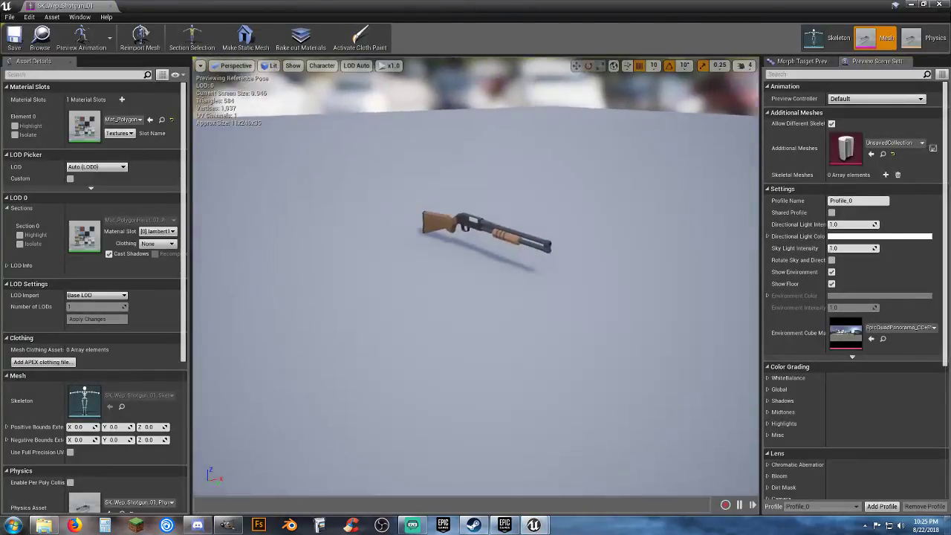
mouse_move(457, 344)
right_down()
mouse_move(401, 379)
mouse_move(457, 340)
right_up()
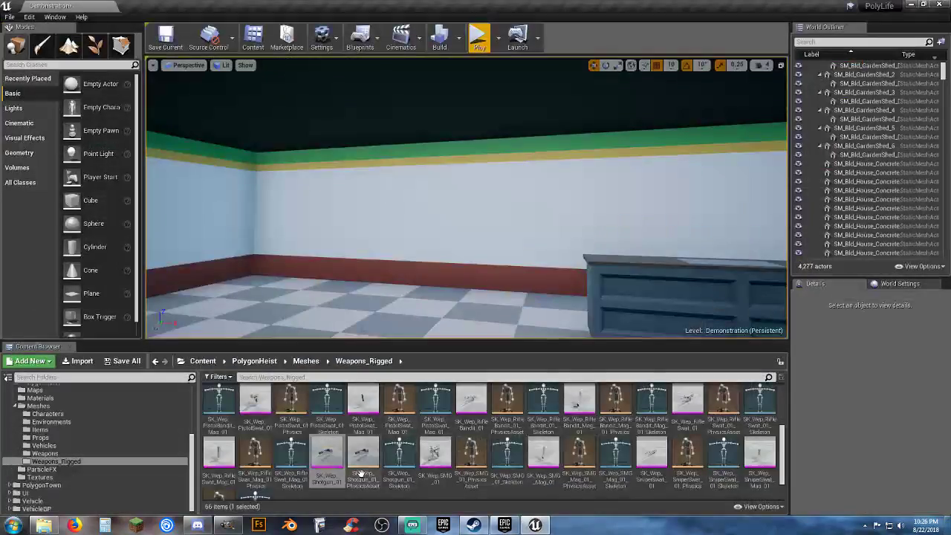
Open the shotgun's skeleton and examine where its pump, trigger and slide bones sit
double_click(392, 479)
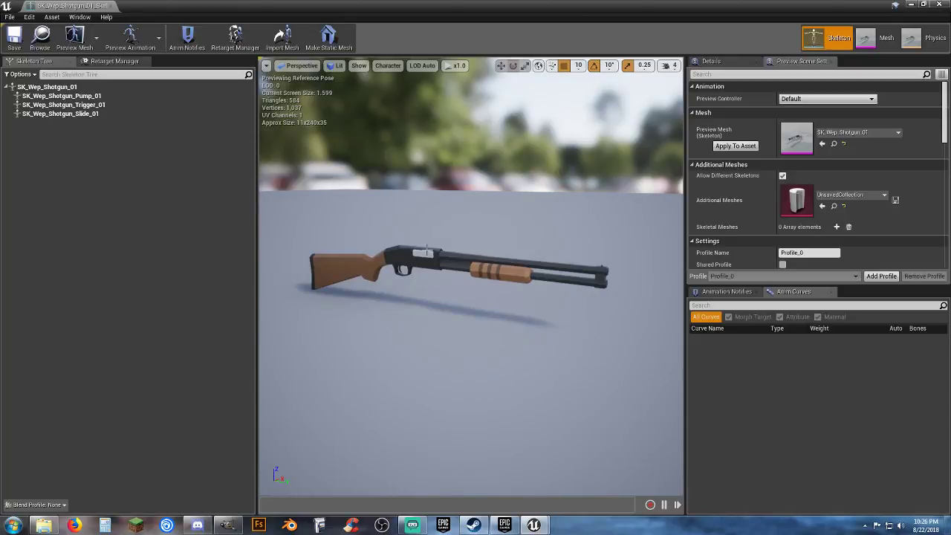
click(71, 95)
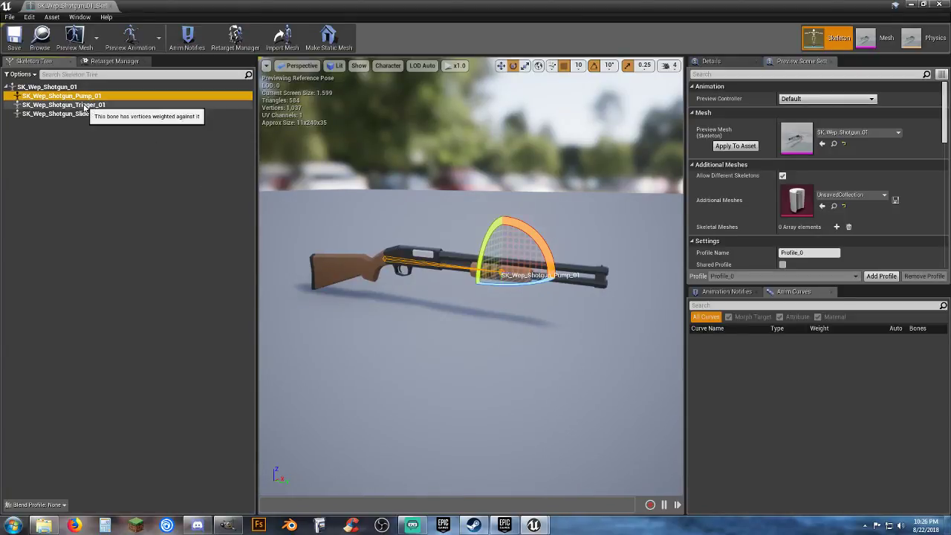
click(83, 105)
click(77, 113)
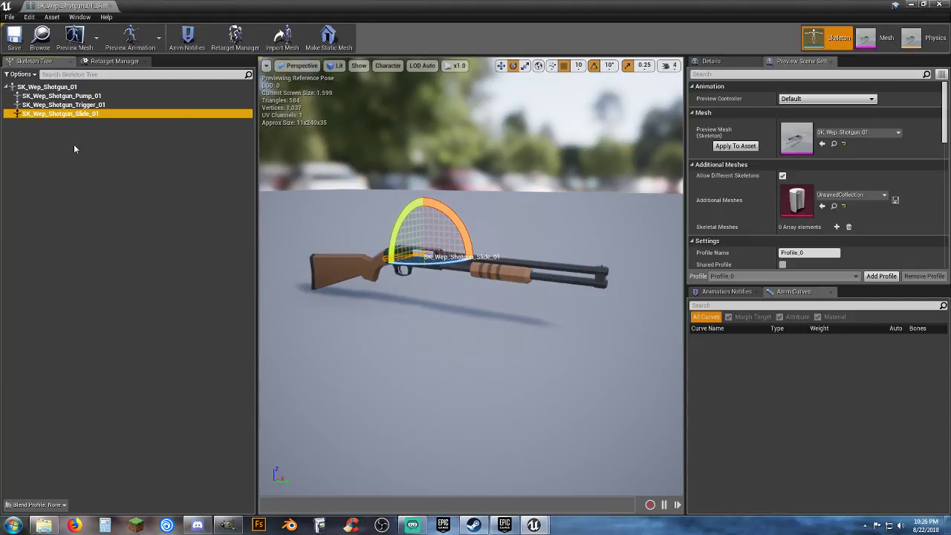
click(73, 146)
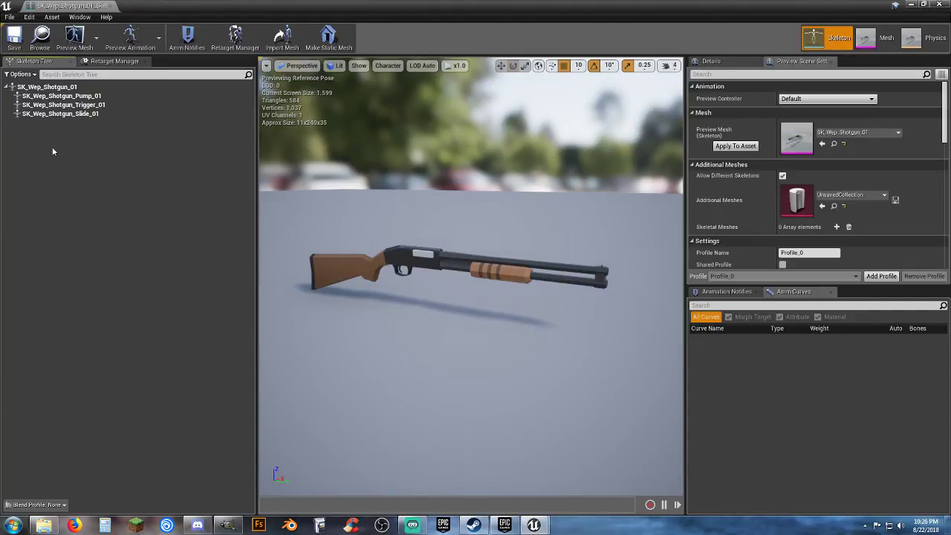
Add a socket named Ejection_Port to the shotgun's root bone SK_Wep_Shotgun_01
click(59, 88)
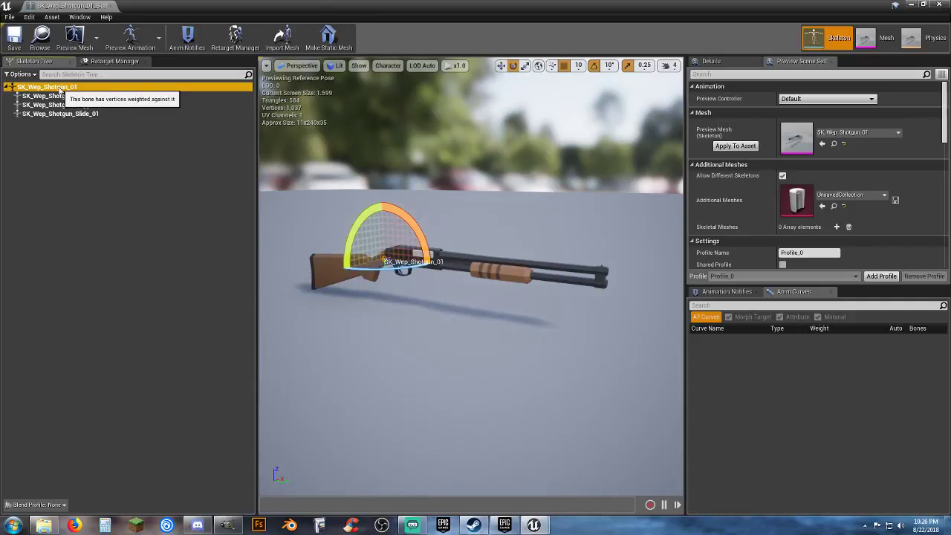
right_click(60, 90)
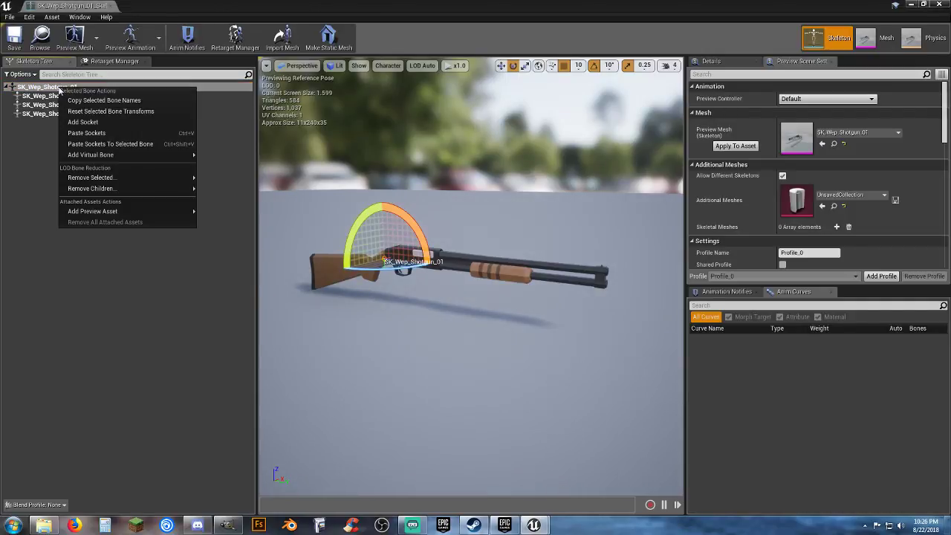
click(122, 127)
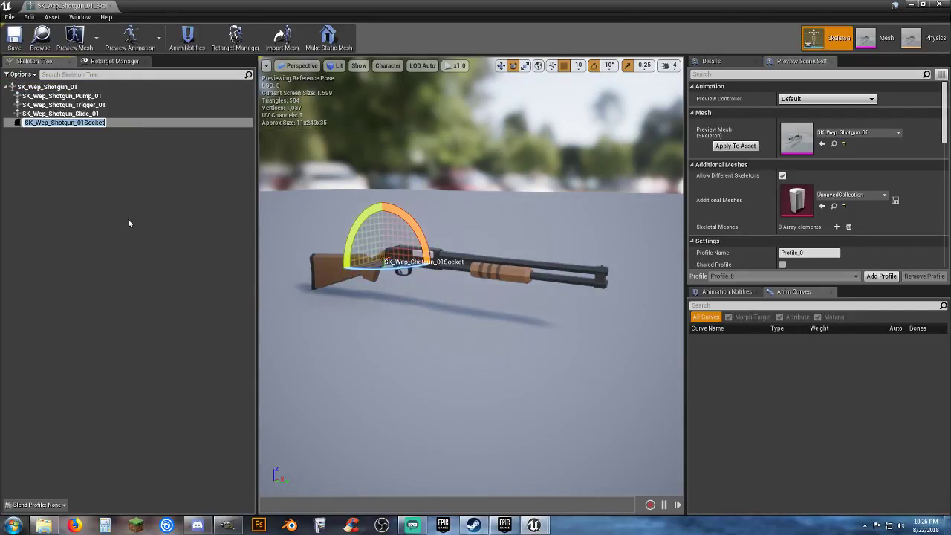
text(E)
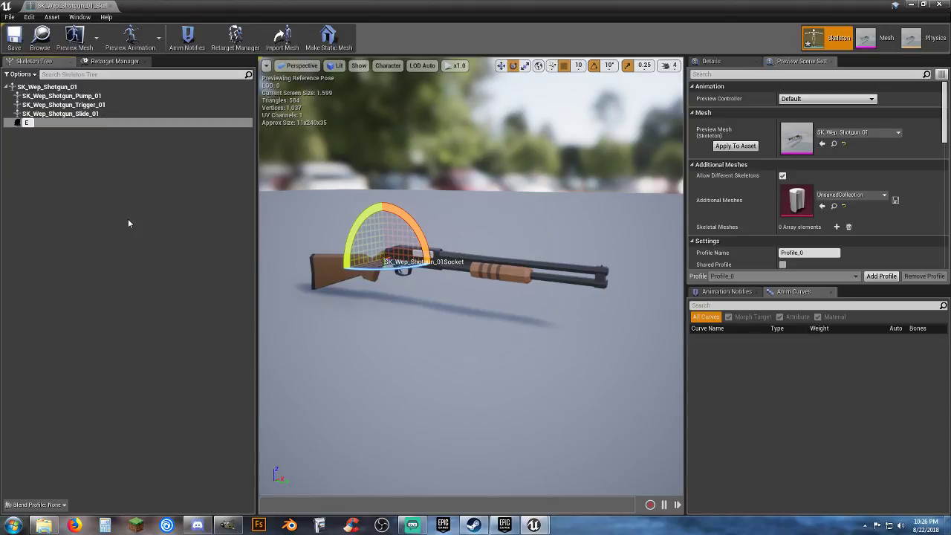
text(jection_Port)
key(Return)
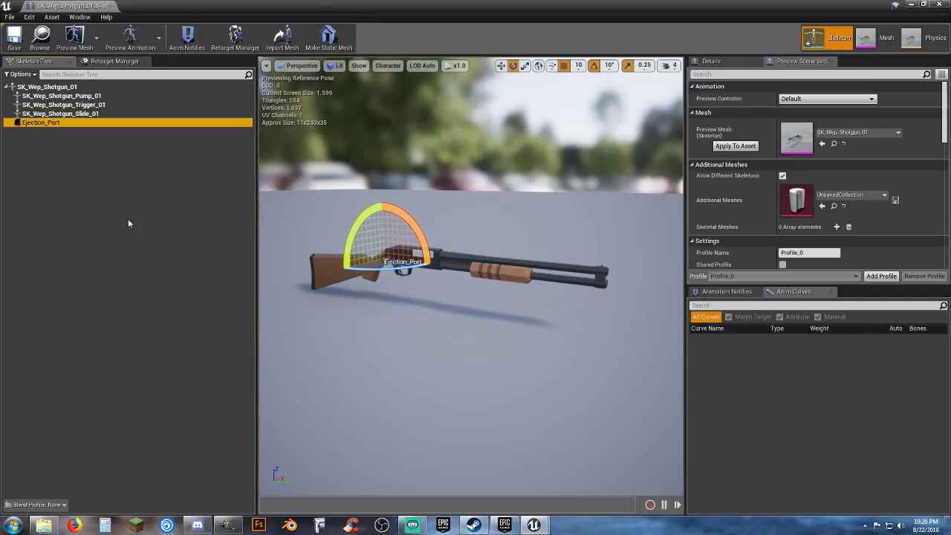
Move the Ejection_Port socket forward from the grip to the ejection opening in the side of the shotgun's receiver
right_drag(363, 297, 427, 271)
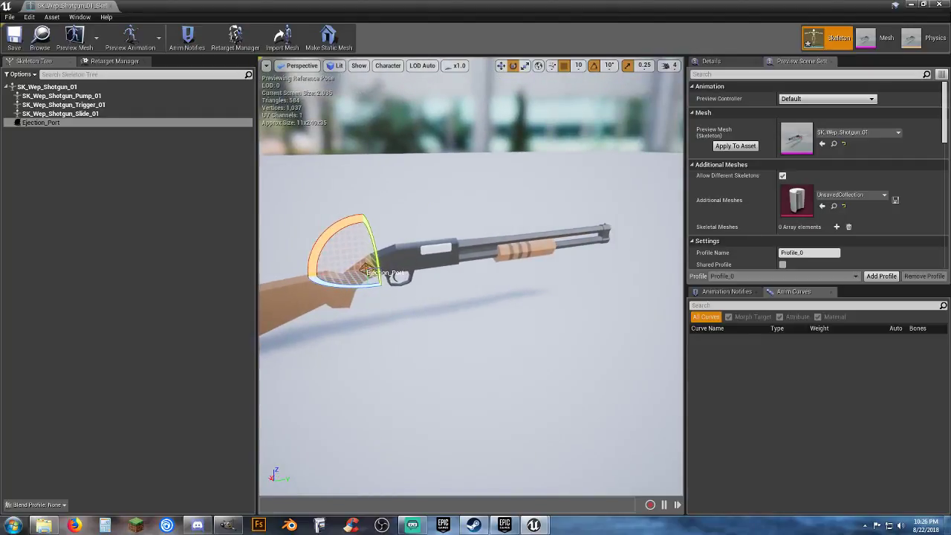
click(501, 65)
drag(400, 262, 466, 262)
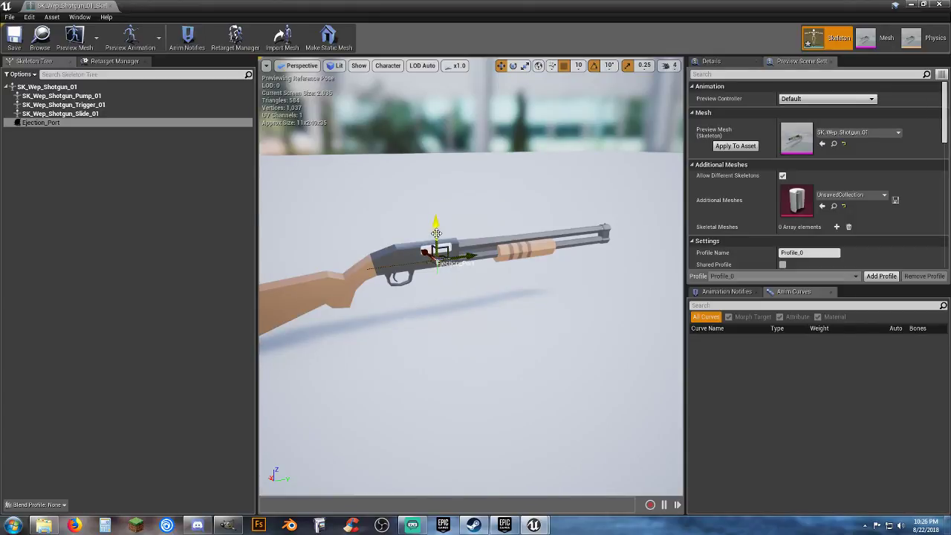
mouse_move(436, 234)
mouse_down()
mouse_move(440, 222)
mouse_move(427, 245)
mouse_up()
right_drag(428, 264, 453, 294)
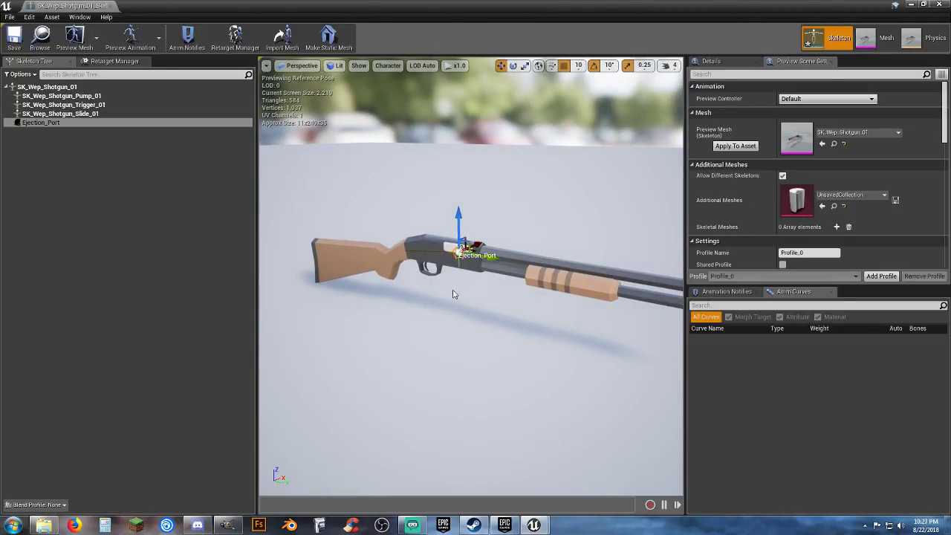
Check the positions of the slide, trigger and pump bones, and save and close the shotgun's skeleton
click(73, 113)
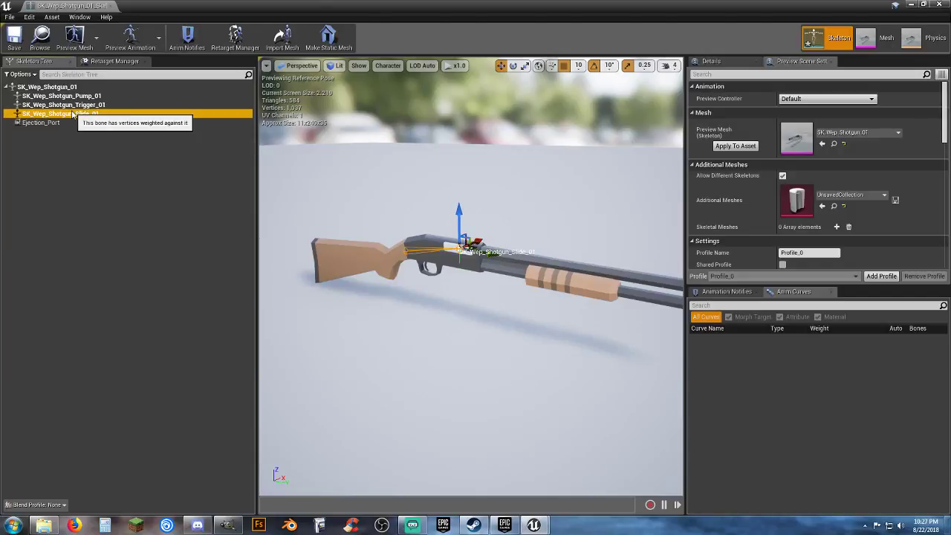
click(78, 105)
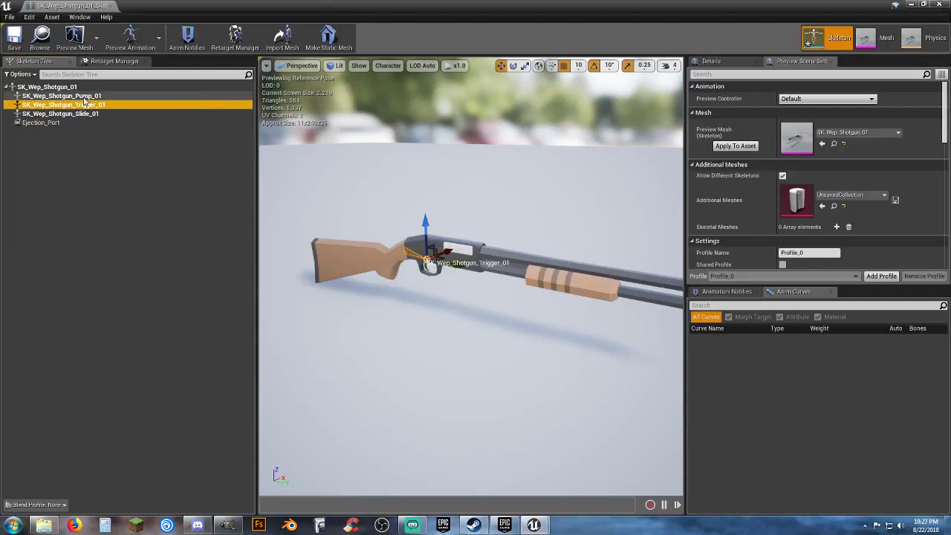
click(84, 96)
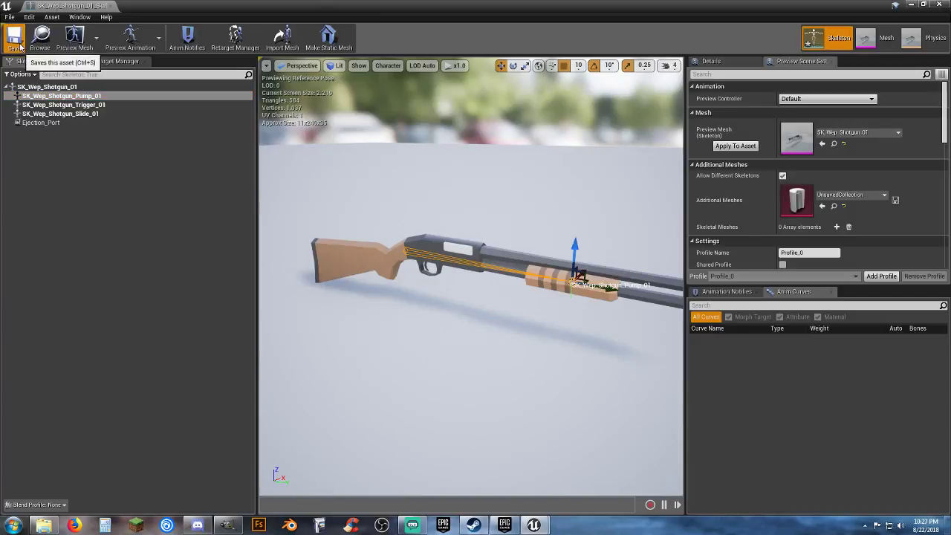
click(110, 6)
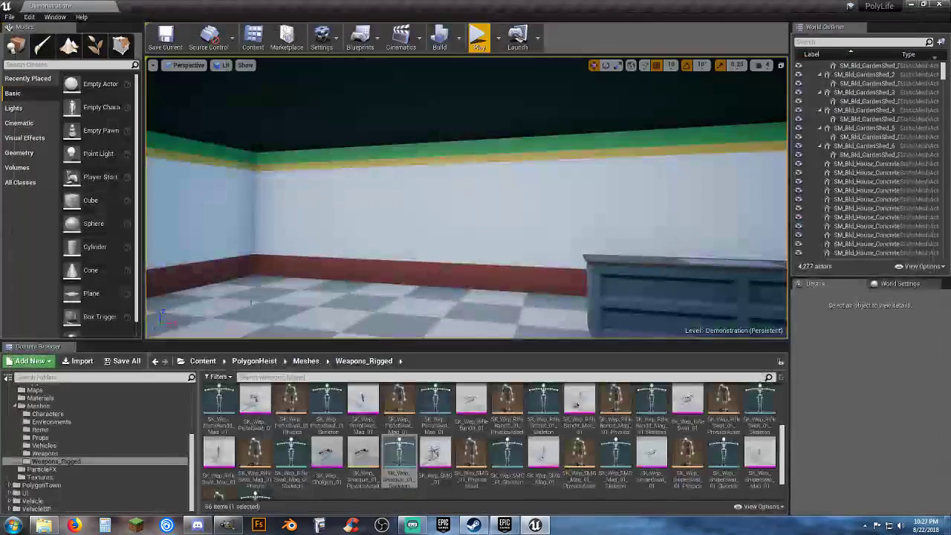
Find the SM_Wep_Ammo_Shotgun static mesh in the Weapons folder, examine the shell up close, and close its editor
scroll(476, 441, up, 3)
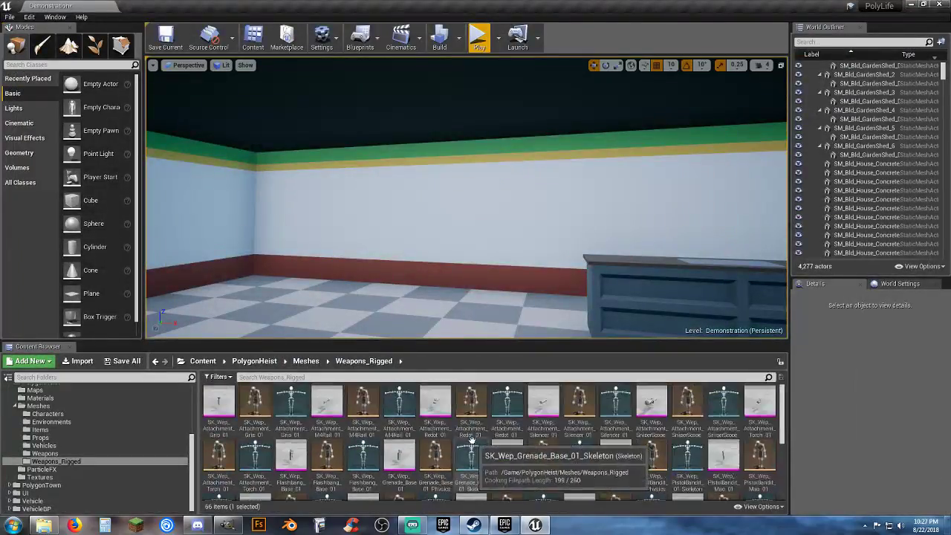
scroll(587, 406, down, 5)
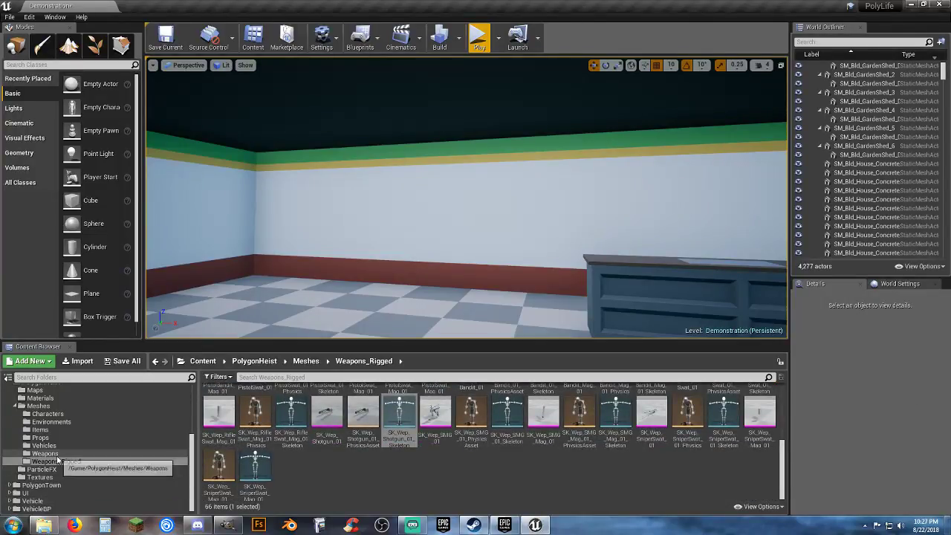
click(168, 453)
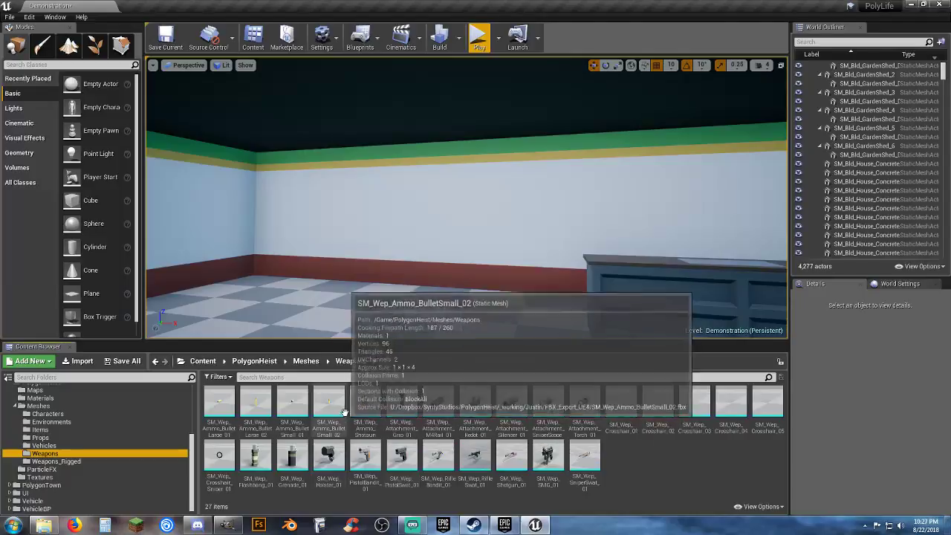
click(366, 403)
double_click(365, 403)
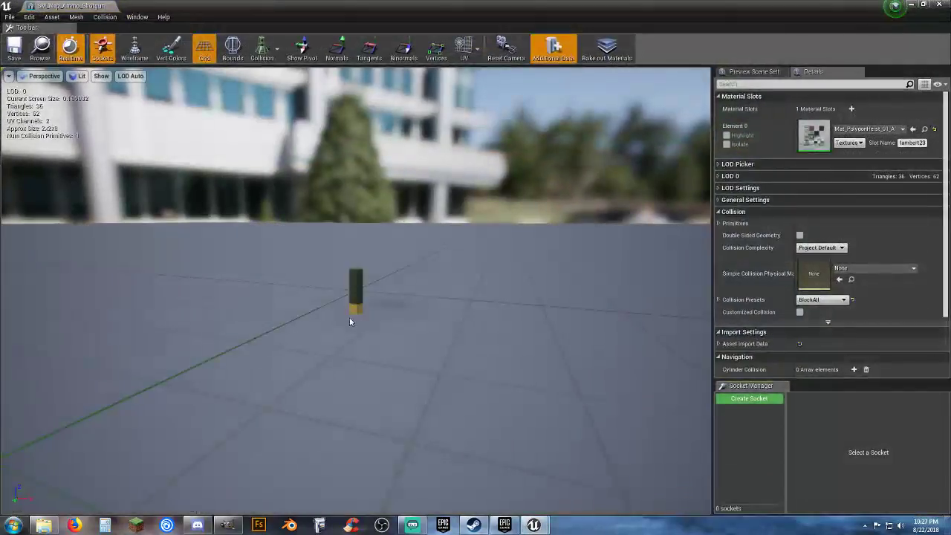
scroll(332, 335, down, 3)
scroll(331, 338, up, 3)
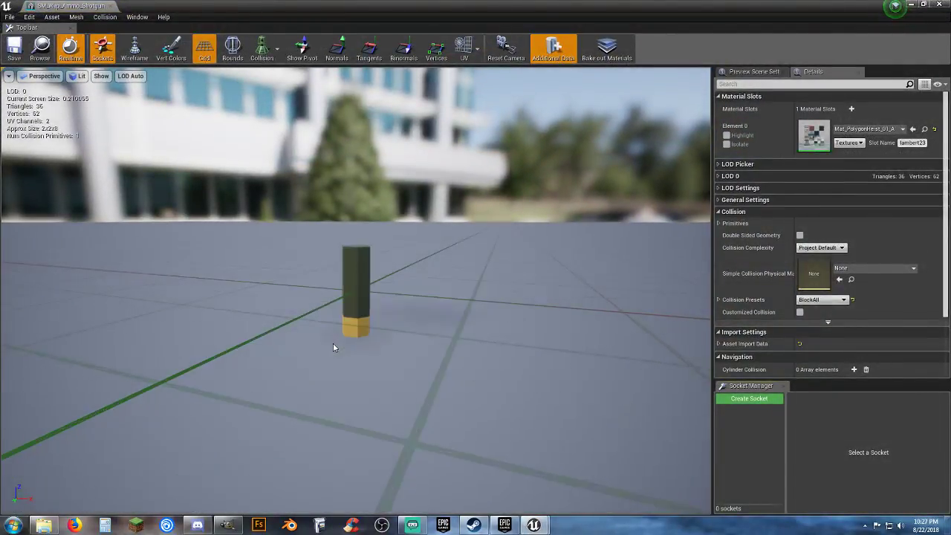
click(110, 7)
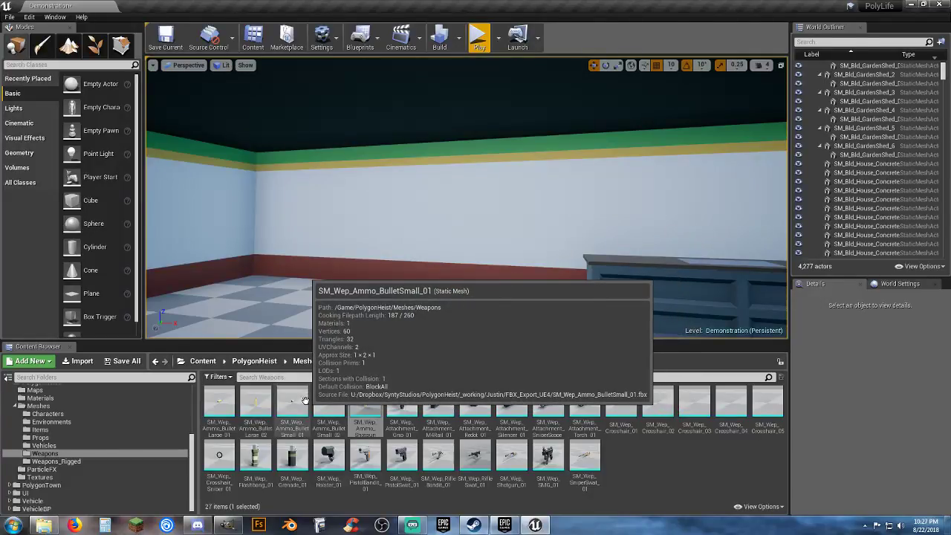
Open the SM_Wep_Ammo_BulletLarge_02 and SM_Wep_Ammo_BulletLarge_01 static meshes one after the other to examine them, closing each editor
double_click(252, 401)
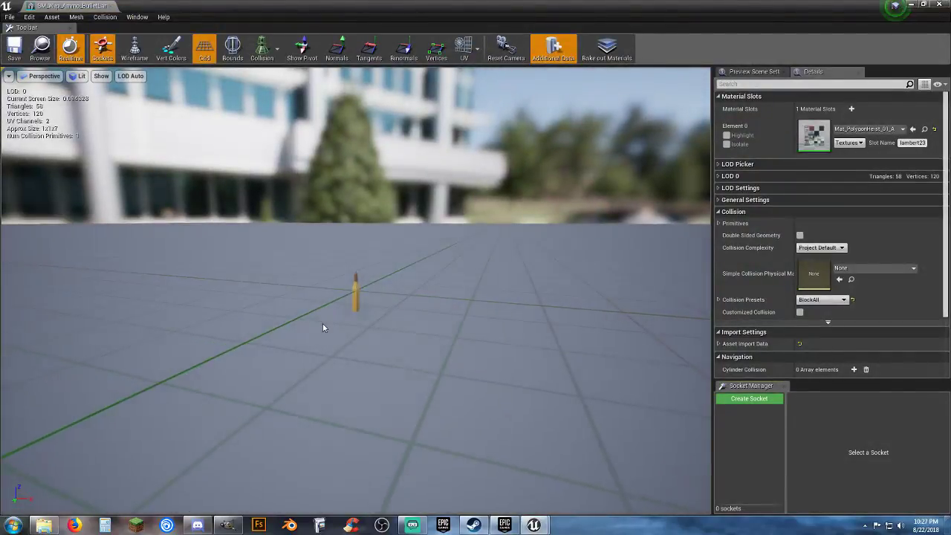
scroll(322, 327, up, 2)
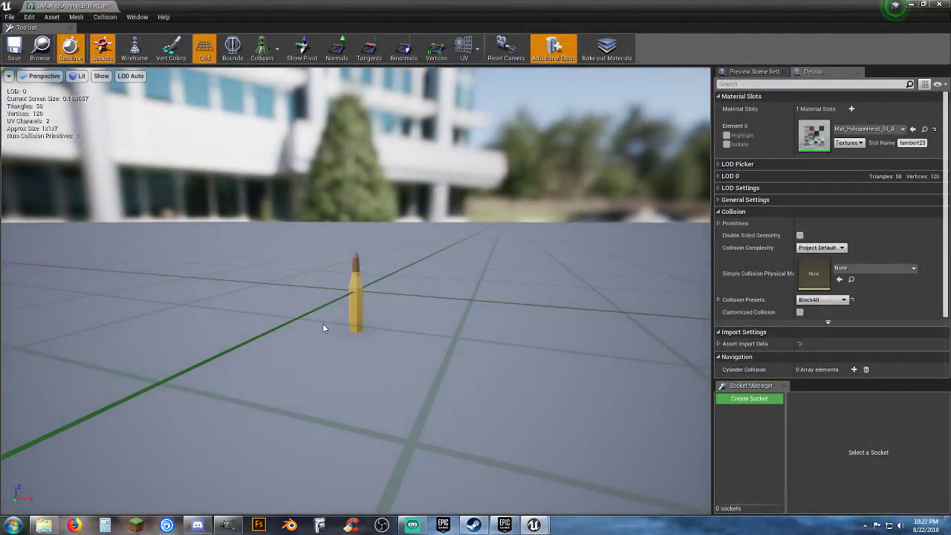
click(106, 8)
double_click(216, 408)
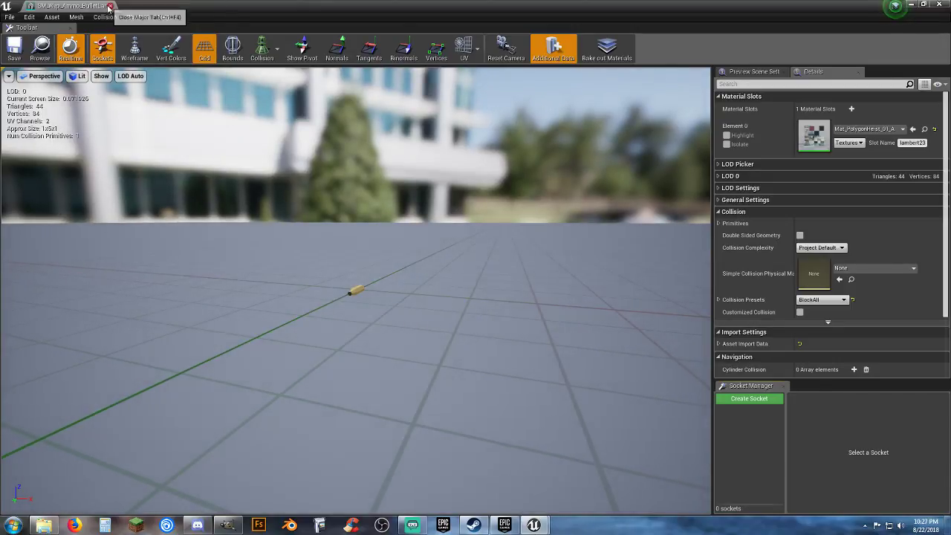
click(105, 9)
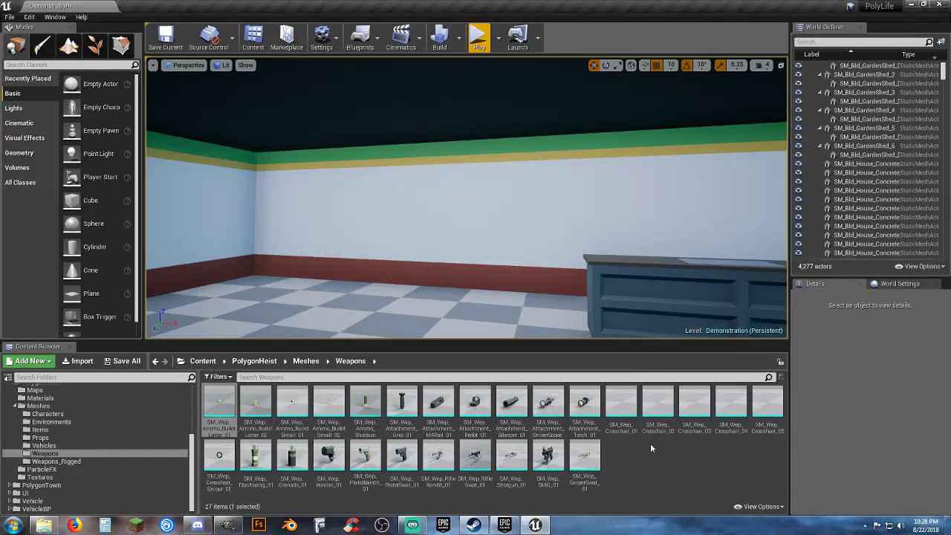
Open the SM_Wep_Flashbang_01 static mesh to examine it, close its editor, and clear the asset selection
double_click(260, 455)
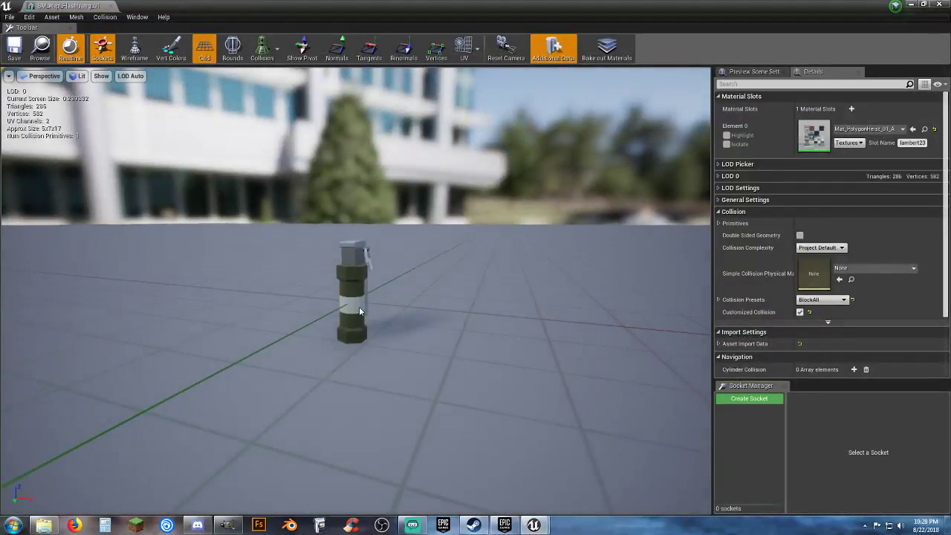
click(111, 6)
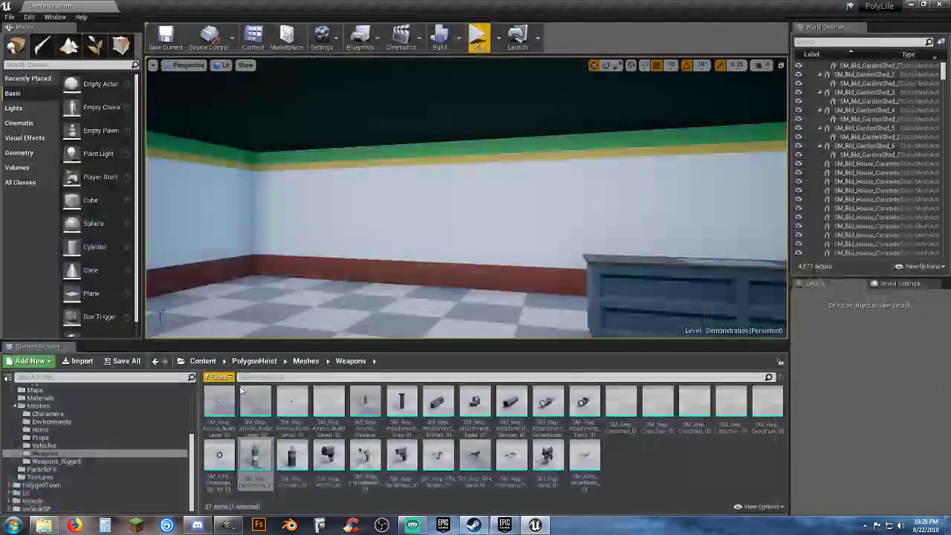
click(639, 468)
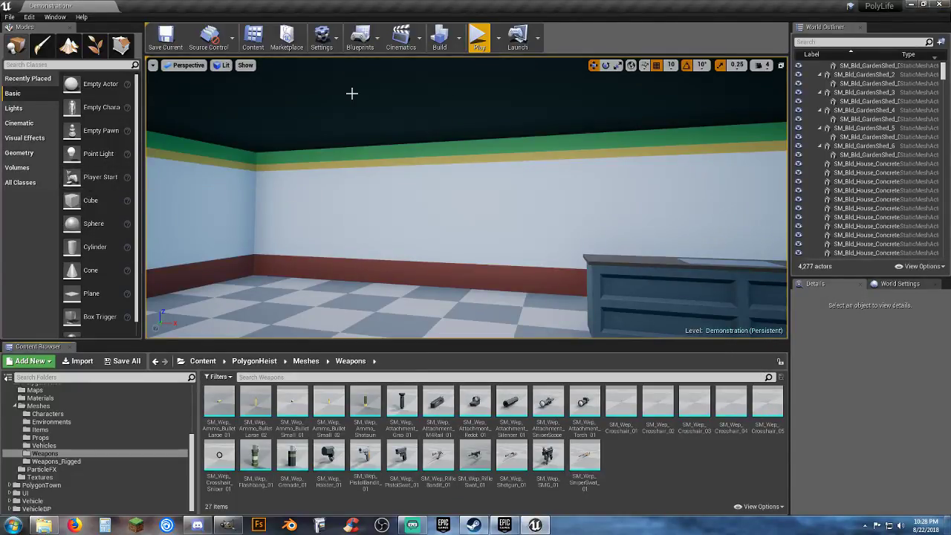
Save the modified Demonstration level, and close both the Unreal Editor and the Epic Games Launcher
click(123, 361)
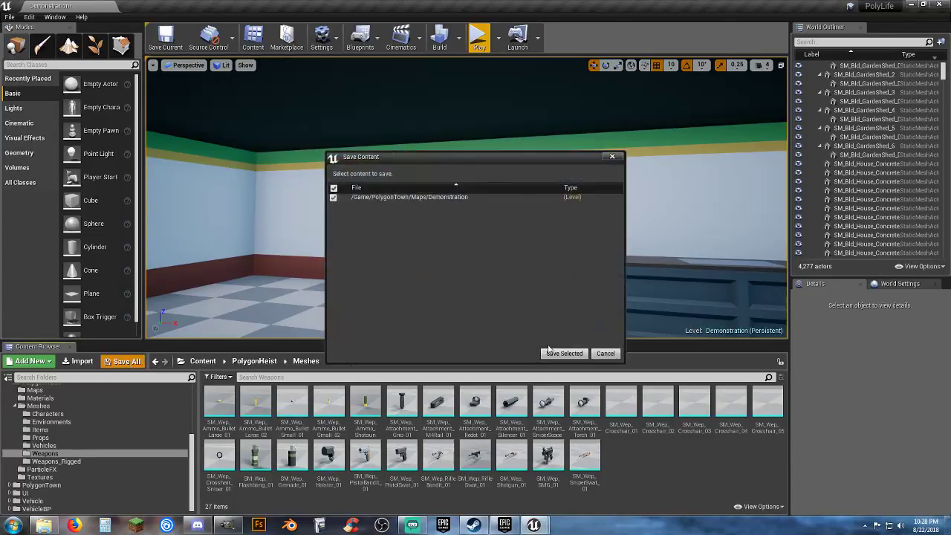
click(557, 354)
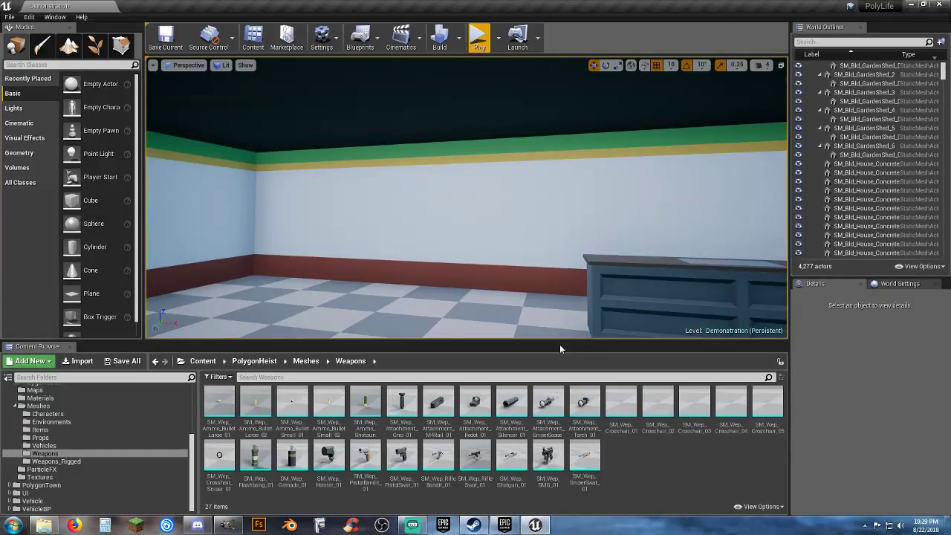
click(940, 6)
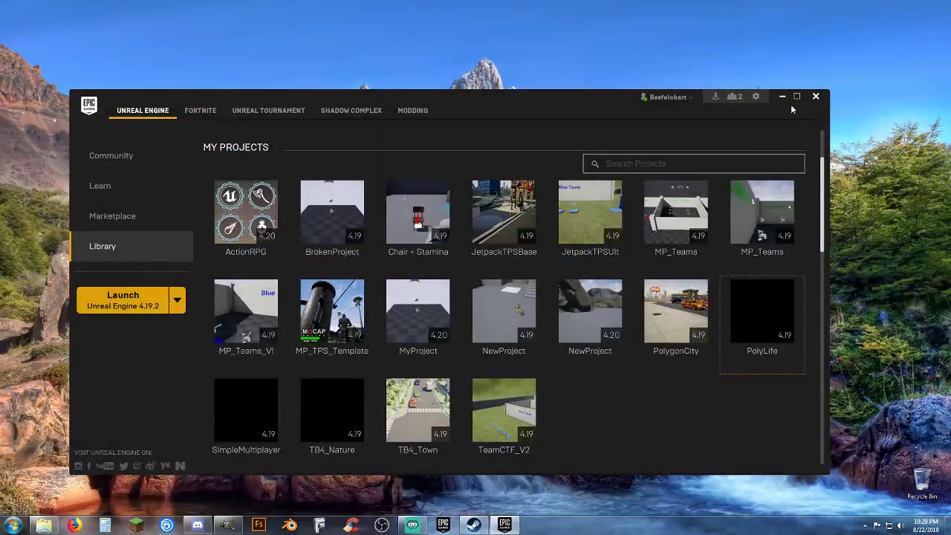
click(816, 98)
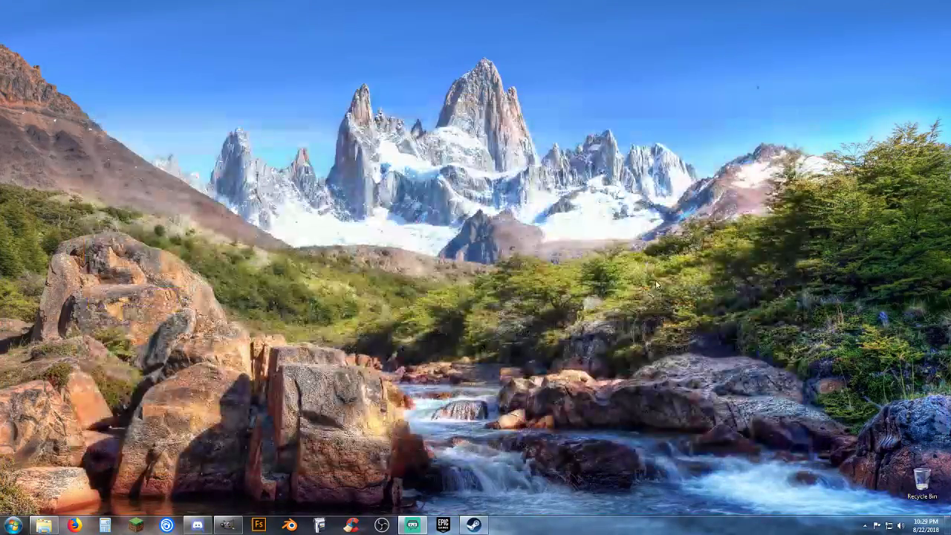